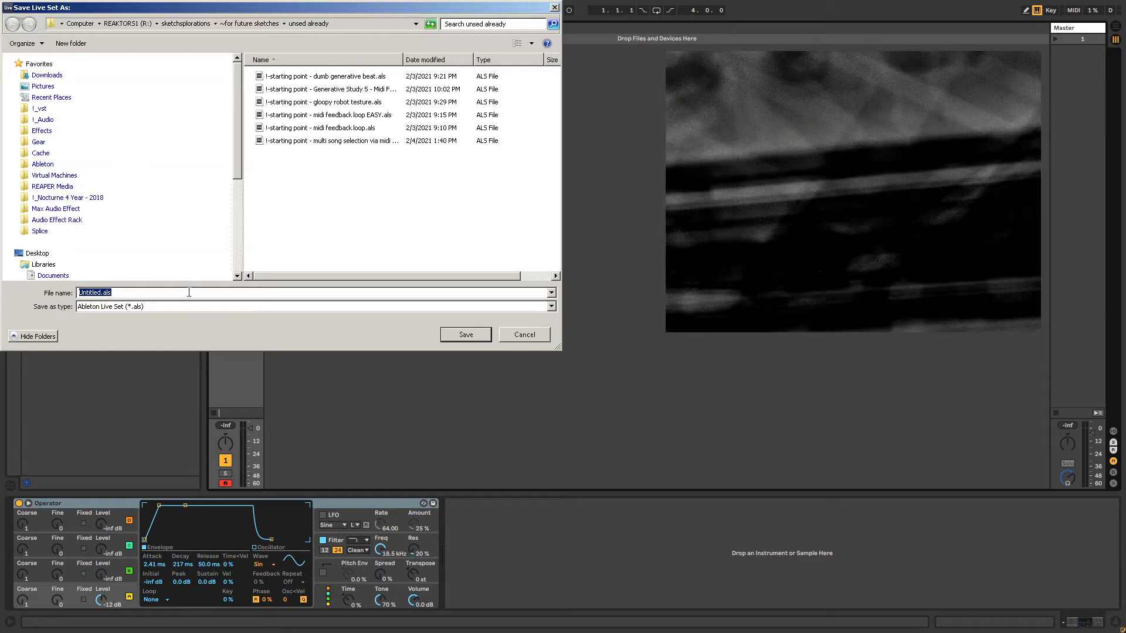
Step: Set the save location to the sketchsplorations folder and take sketchsploration47.als as the base file name
left_click(186, 23)
left_click_drag(557, 79, 557, 258)
left_click(308, 266)
Step: Change the file name to sketchsploration48.als and save the Live Set
left_click(174, 292)
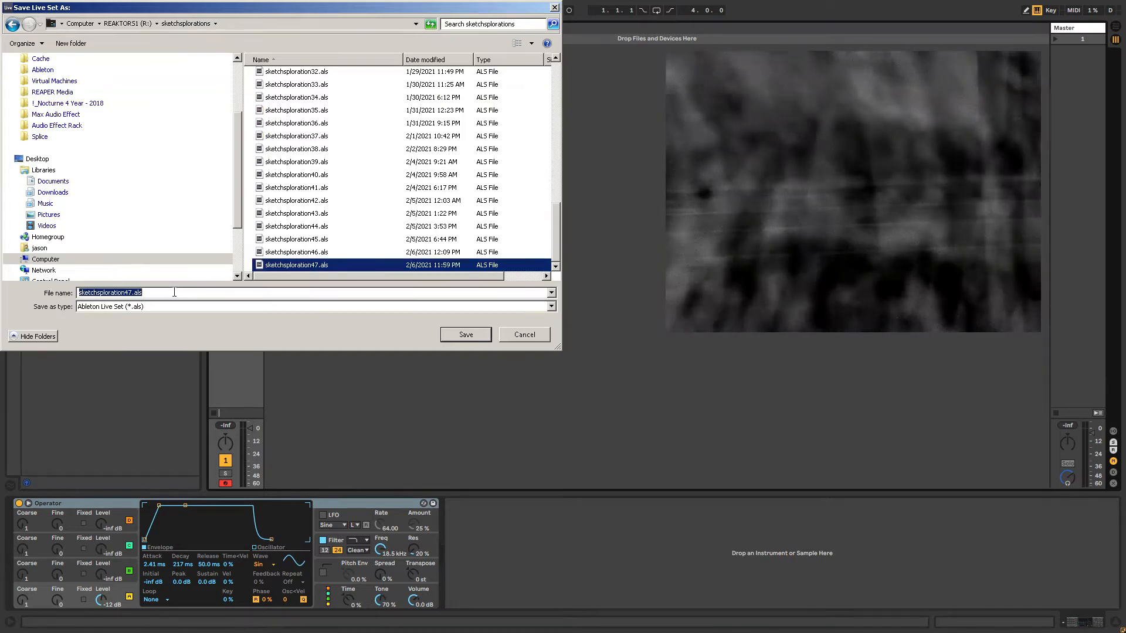
left_click(181, 292)
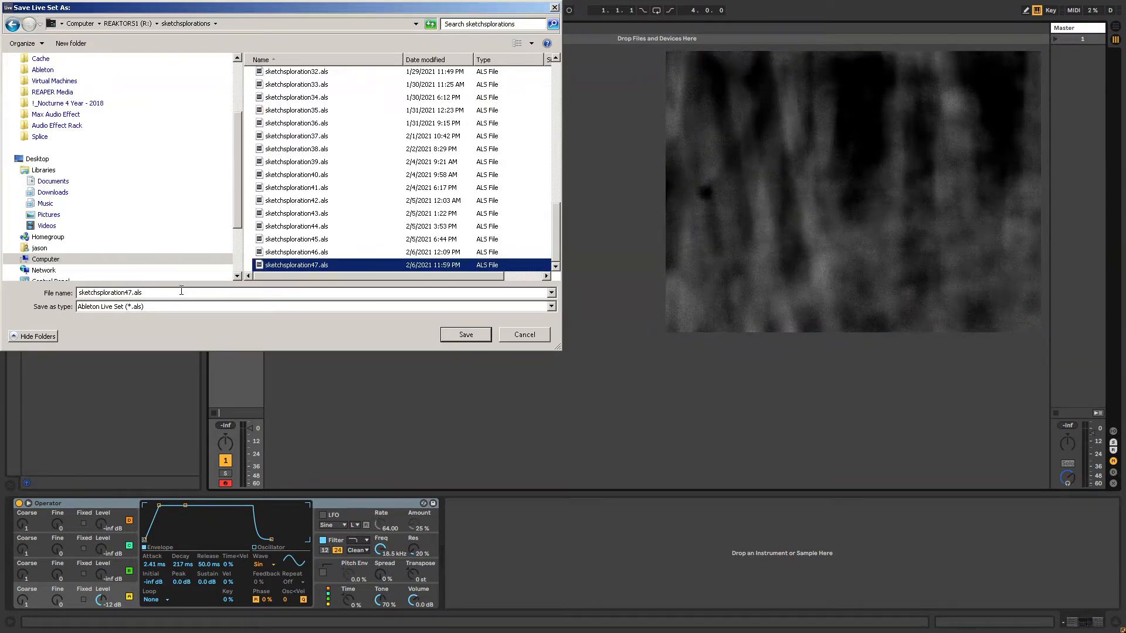
key("Left")
key("Left")
key("Left")
key("Left")
key("BackSpace")
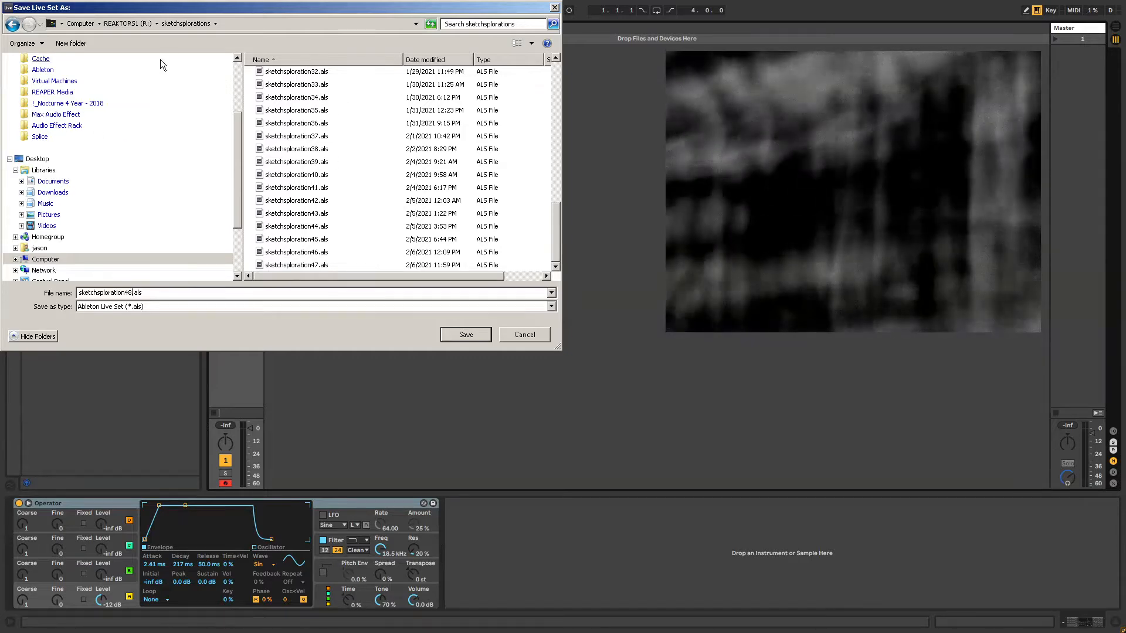
type("8")
left_click(465, 334)
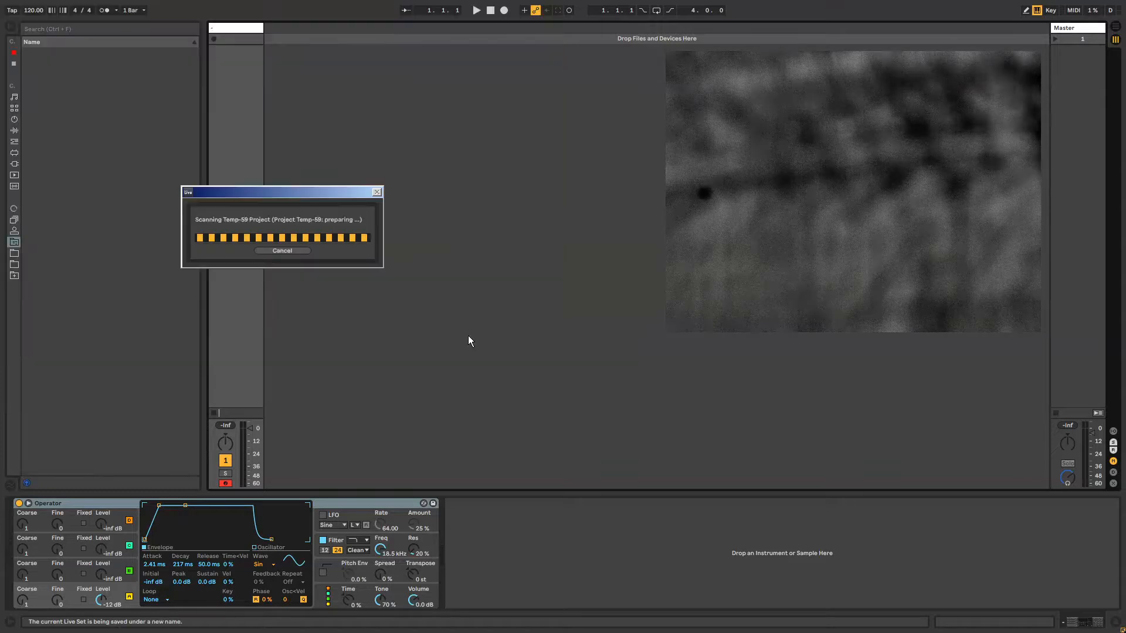
Step: Show the current project's folders and Live Sets in the browser
left_click(15, 242)
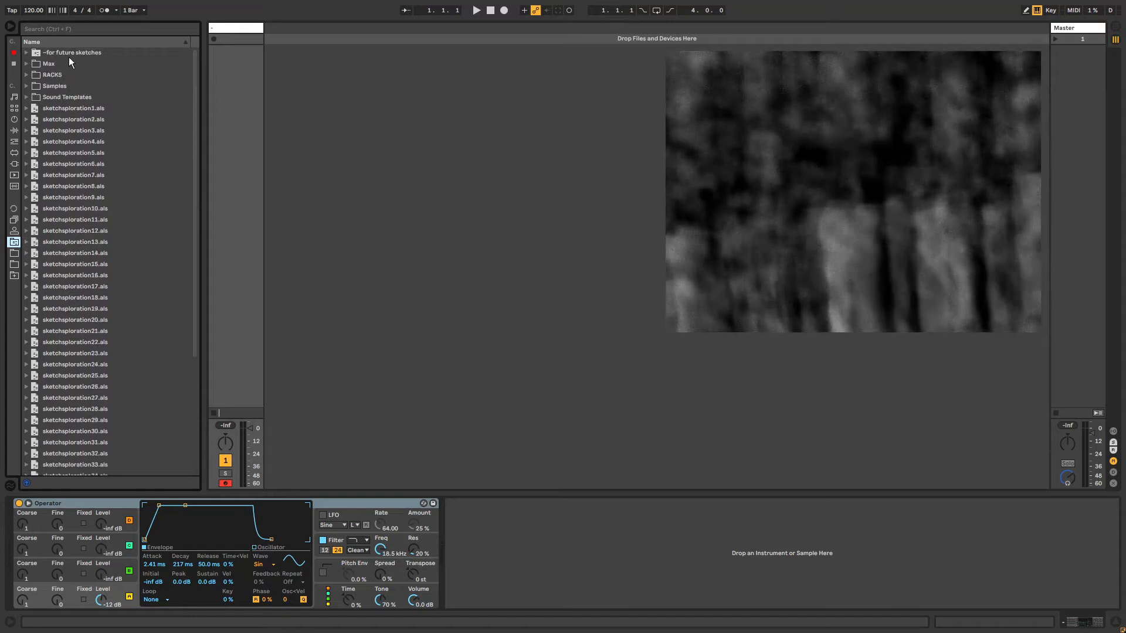
mouse_move(194, 59)
left_mouse_down()
mouse_move(196, 211)
mouse_move(202, 47)
left_mouse_up()
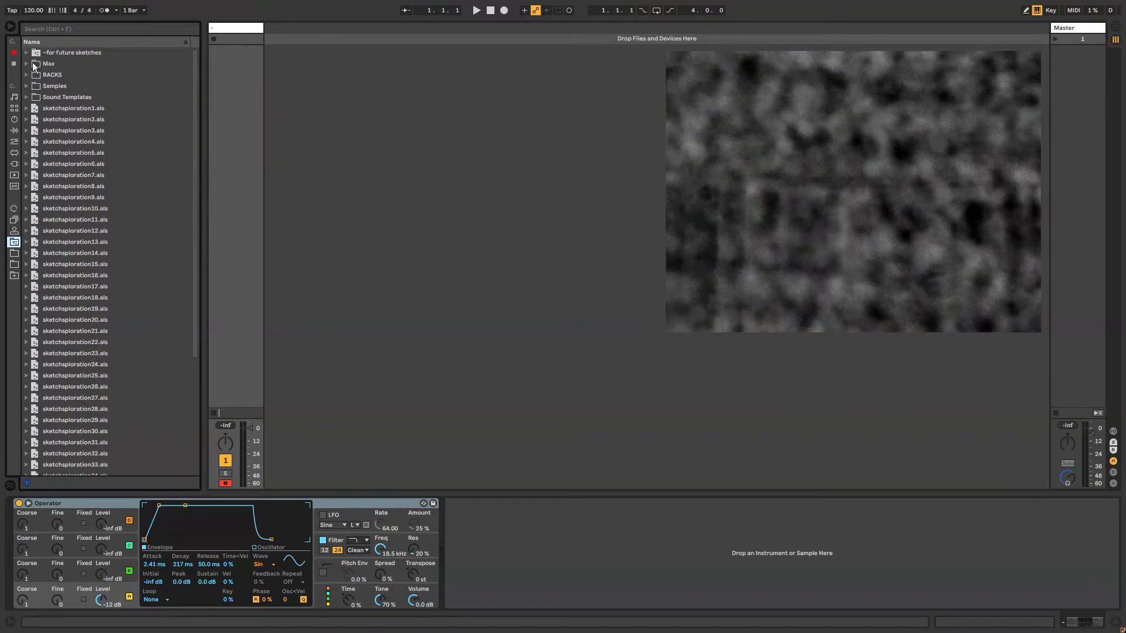
left_click_drag(195, 65, 203, 37)
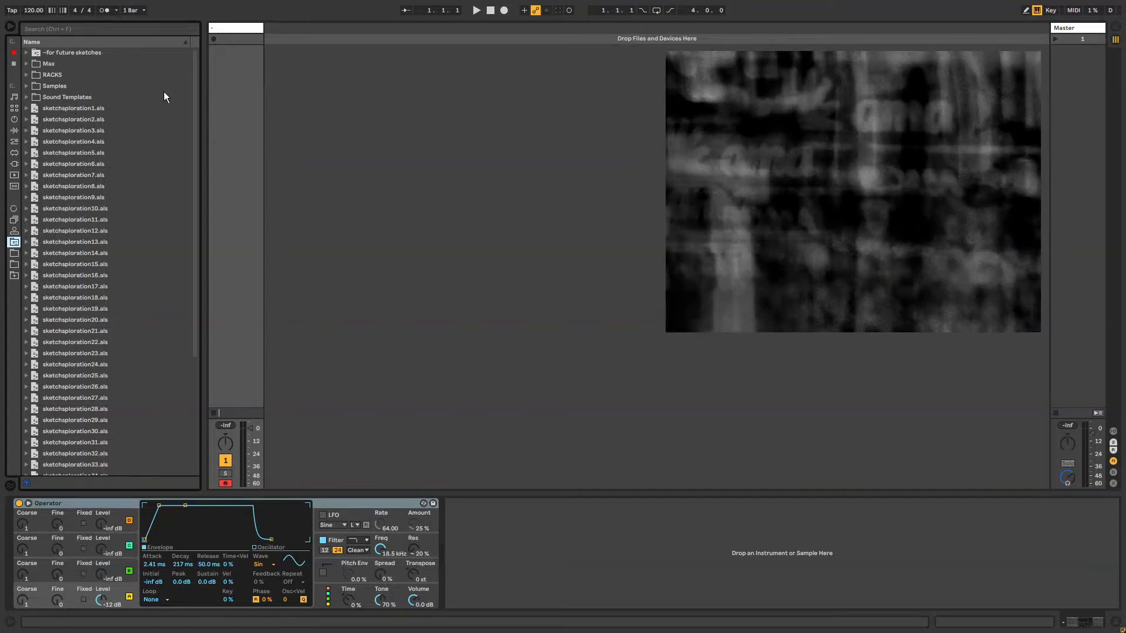
mouse_move(197, 79)
left_mouse_down()
mouse_move(199, 181)
mouse_move(201, 57)
mouse_move(213, 227)
mouse_move(192, 65)
left_mouse_up()
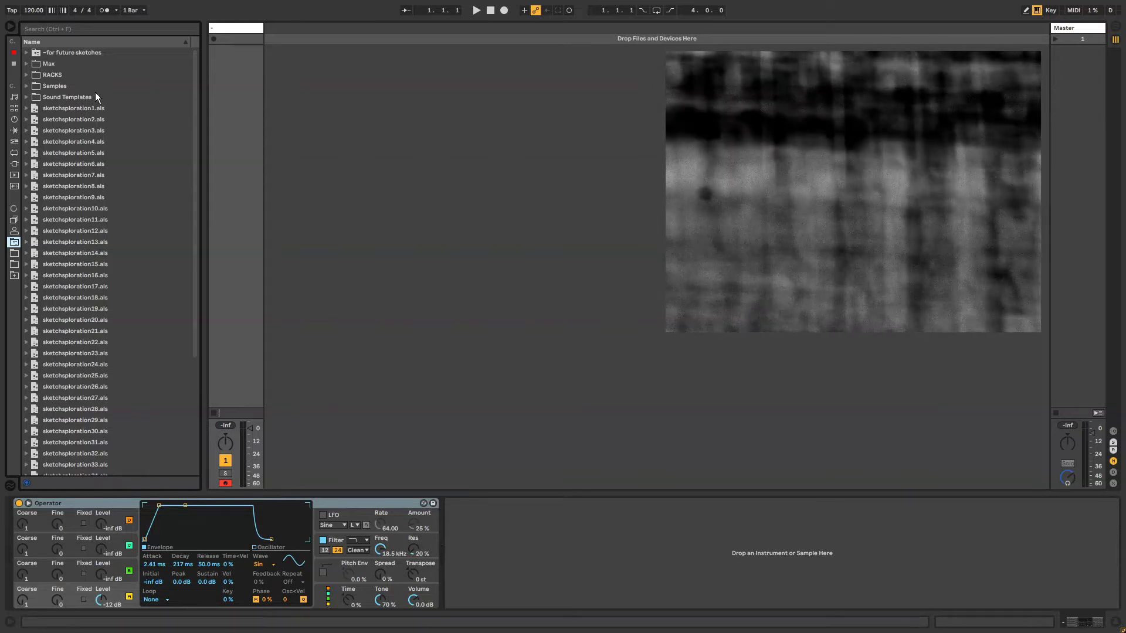
left_click_drag(196, 98, 191, 23)
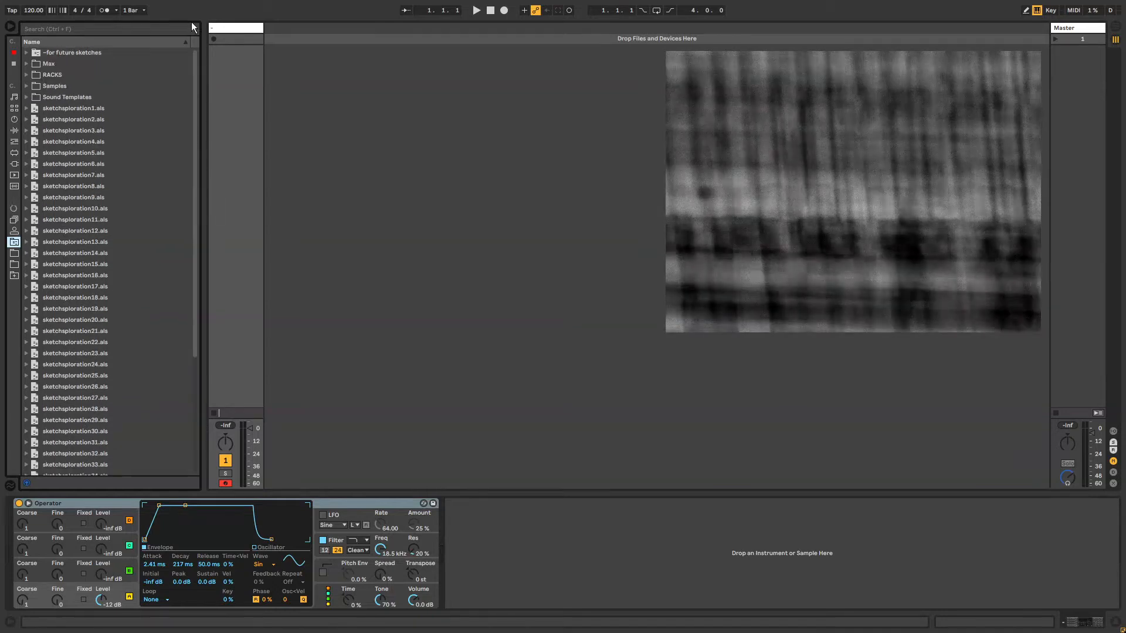
Step: Check the contents of the Sound Templates folder, leaving it collapsed
left_click(57, 96)
left_click(26, 97)
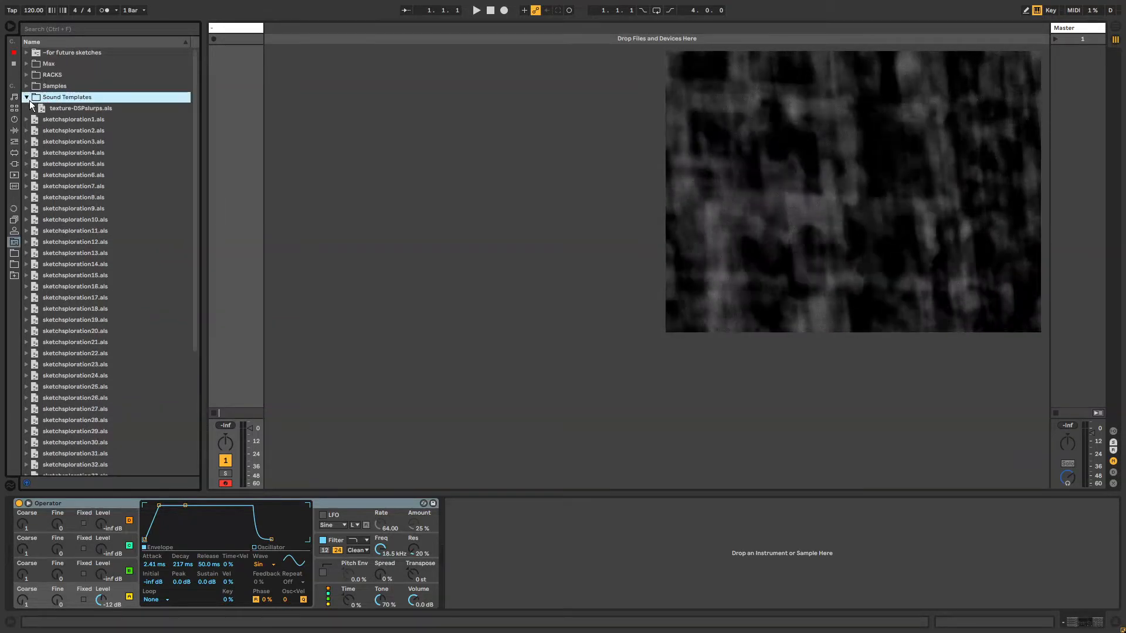
left_click(33, 107)
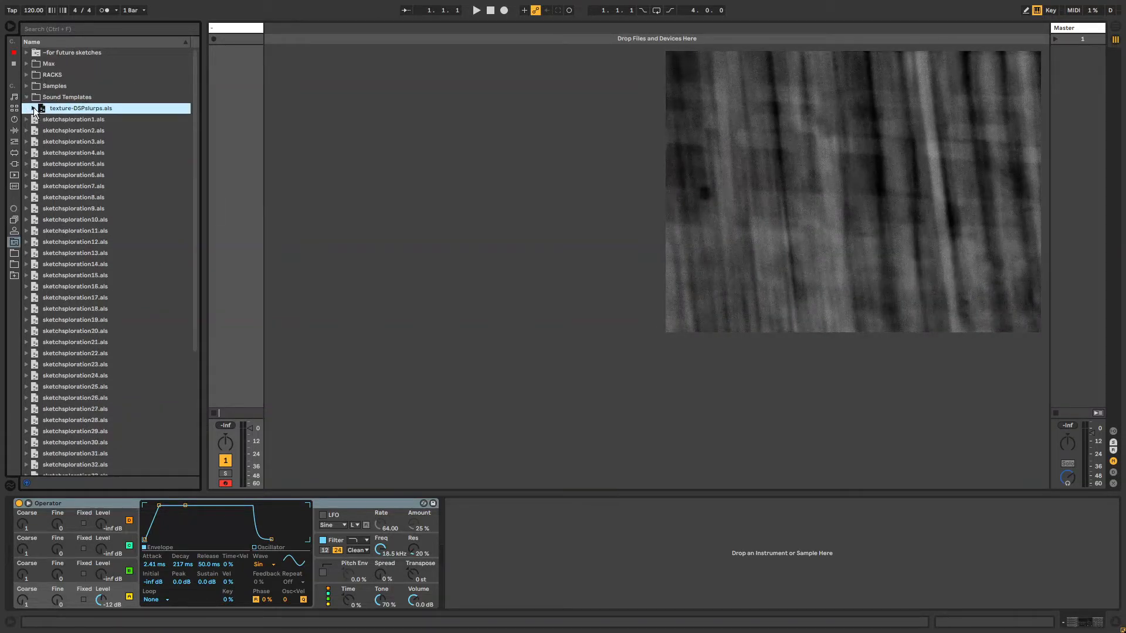
left_click(27, 97)
Step: Import the "!-starting point - gloopy robot testure.als" set from ~for future sketches > unsed already, placing its tracks after the existing track
left_click(26, 52)
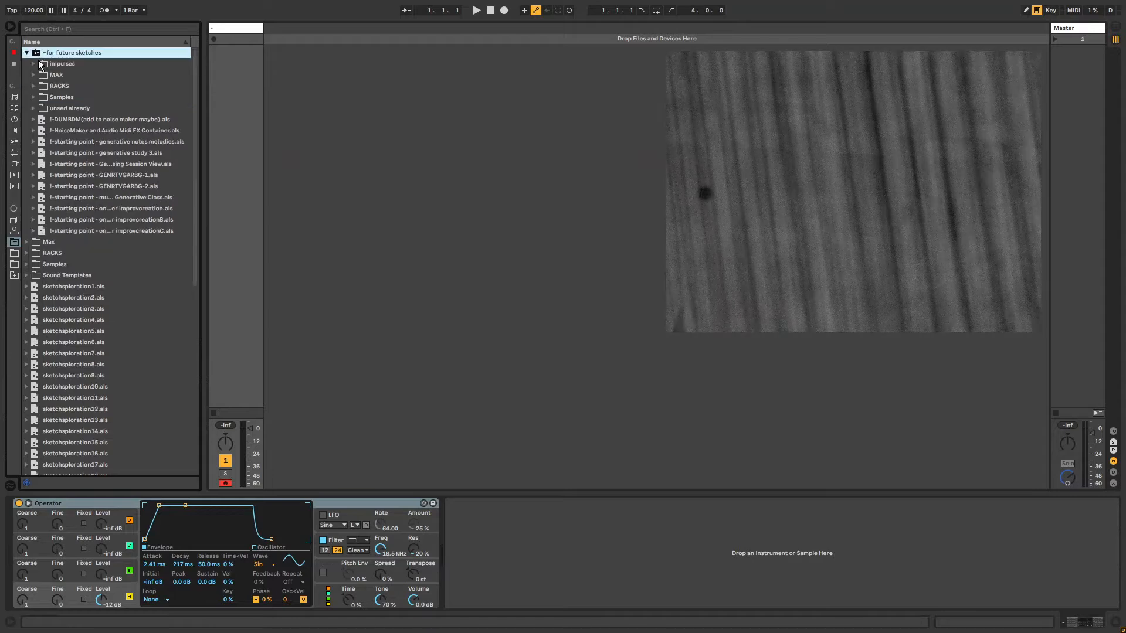
left_click(57, 108)
left_click(32, 108)
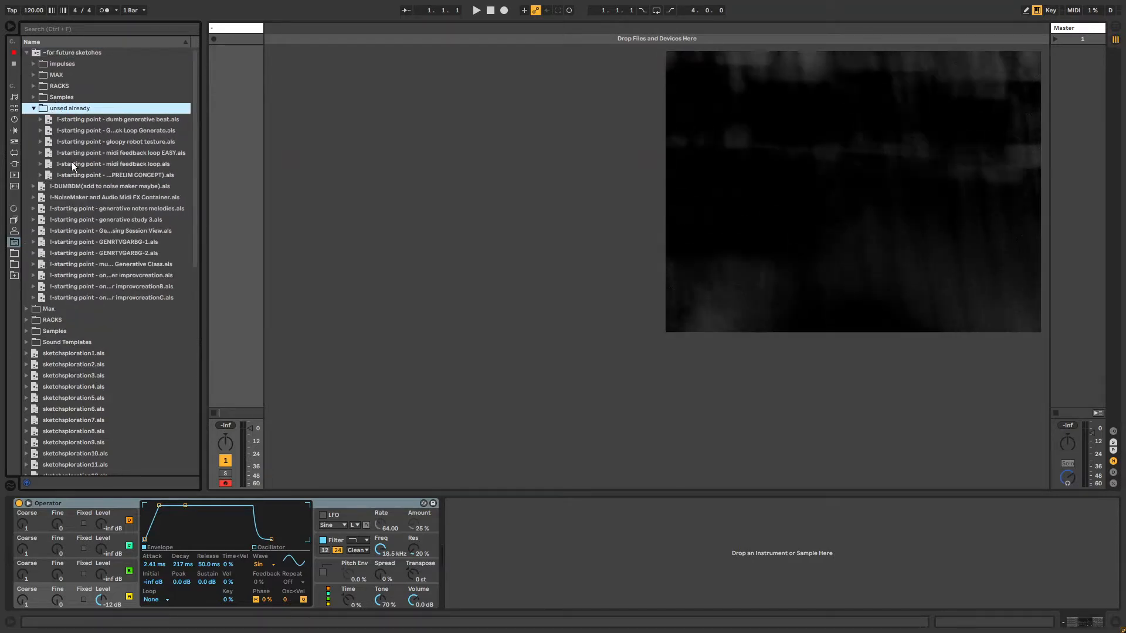
left_click_drag(200, 150, 350, 146)
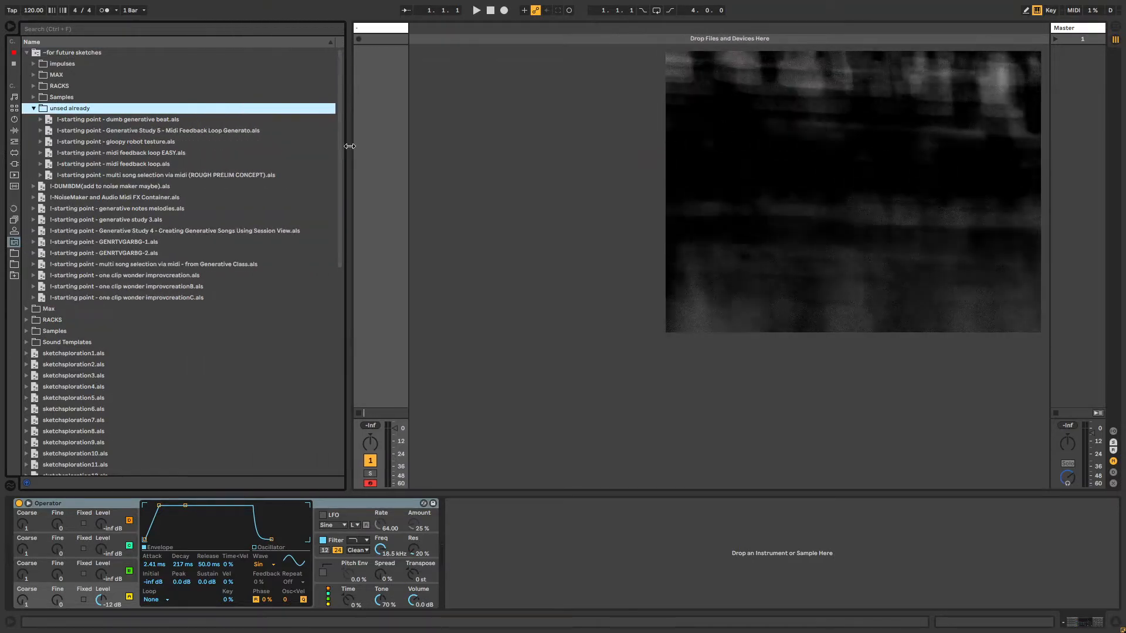
left_click(129, 142)
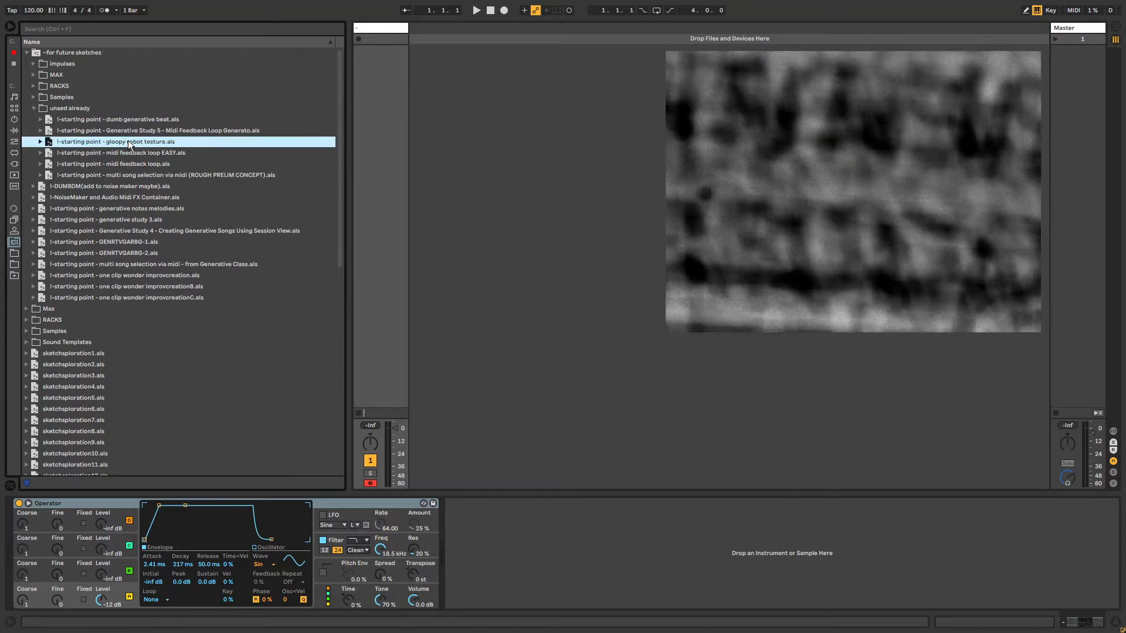
left_click_drag(129, 144, 418, 27)
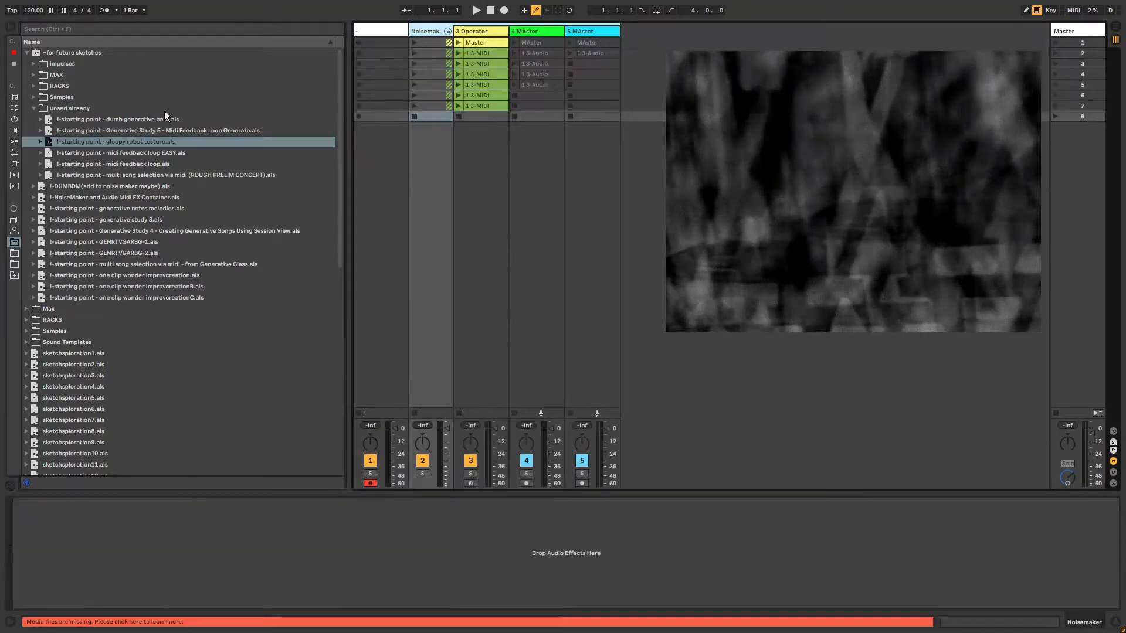
Step: Collapse the unsed already and ~for future sketches folders and narrow the browser back down
left_click(33, 108)
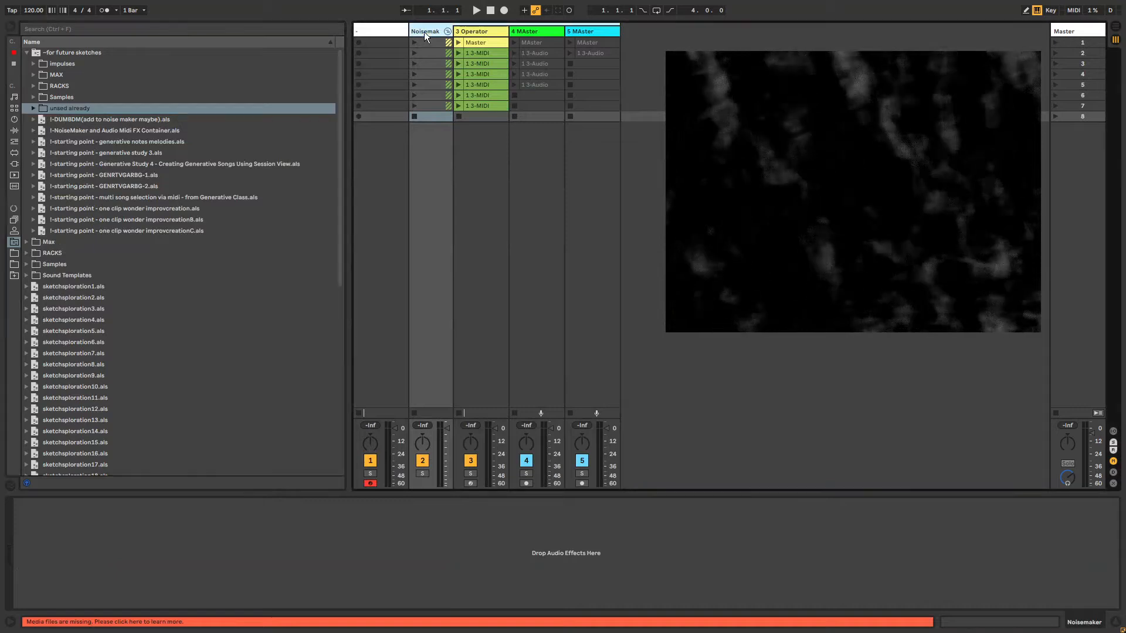
left_click(391, 29)
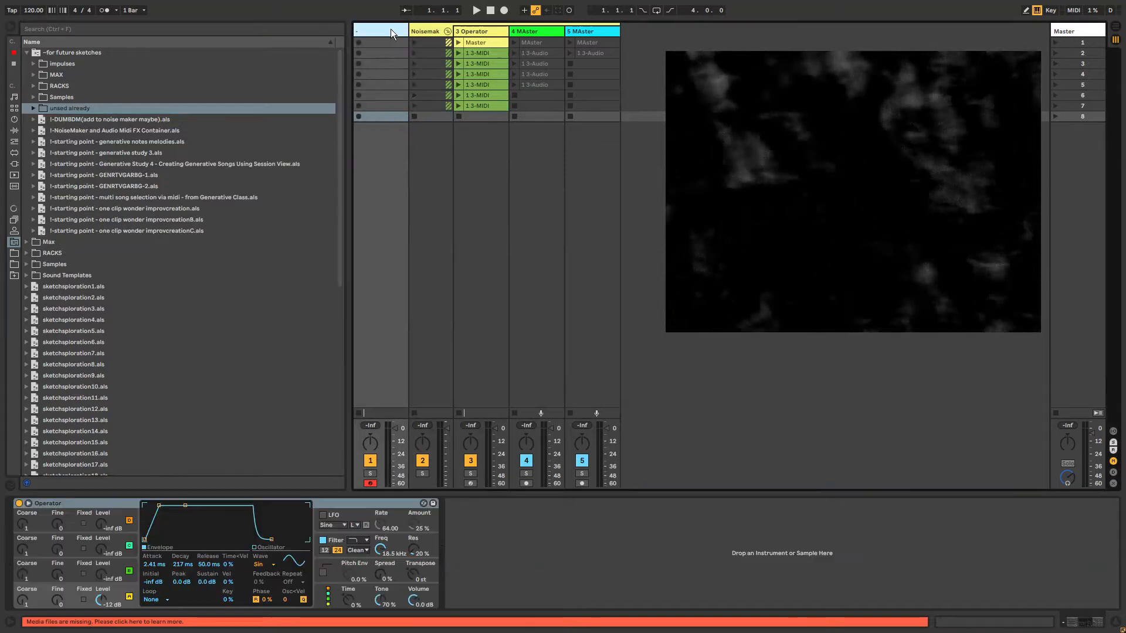
left_click(28, 53)
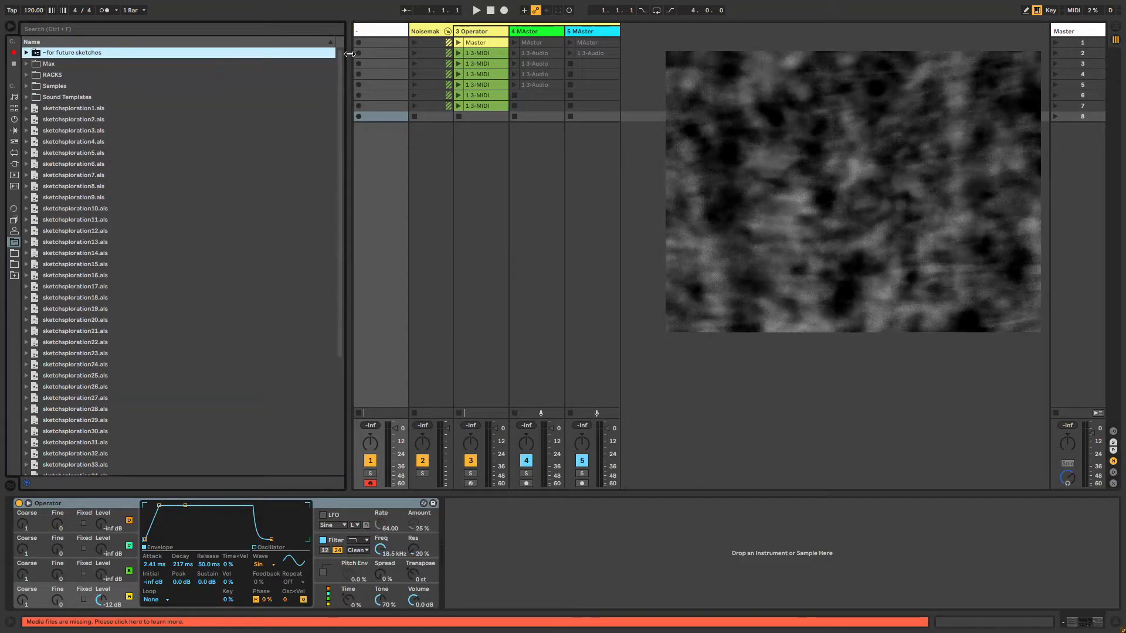
left_click_drag(350, 54, 194, 53)
Step: Review the imported Noisemaker and Operator tracks and delete the original unnamed first track
left_click(285, 30)
left_click(322, 32)
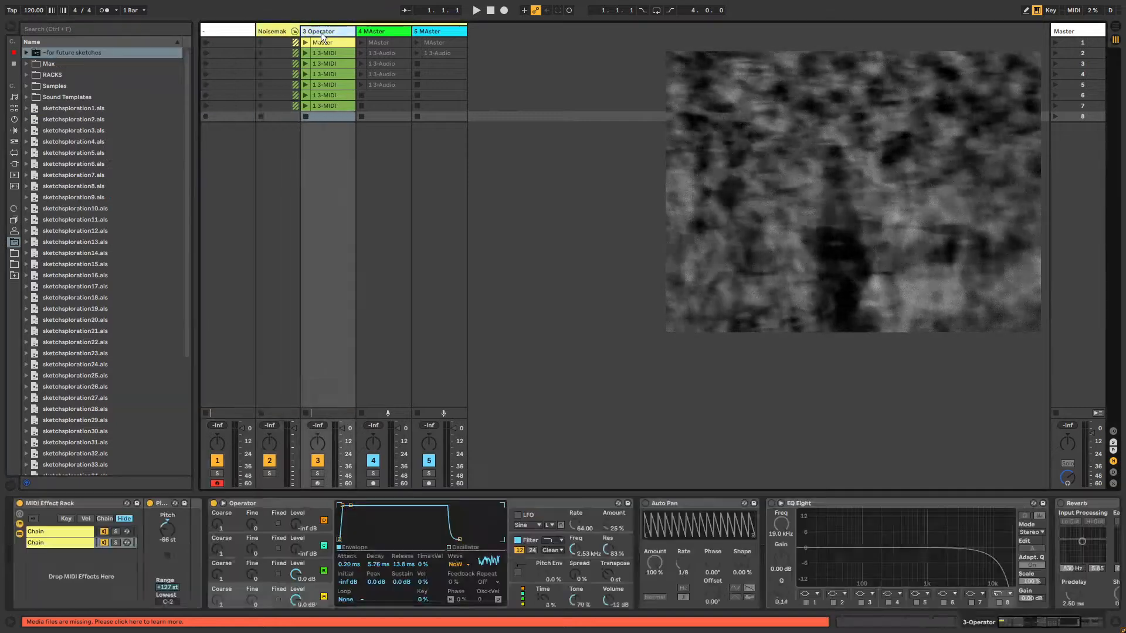
left_click(322, 43)
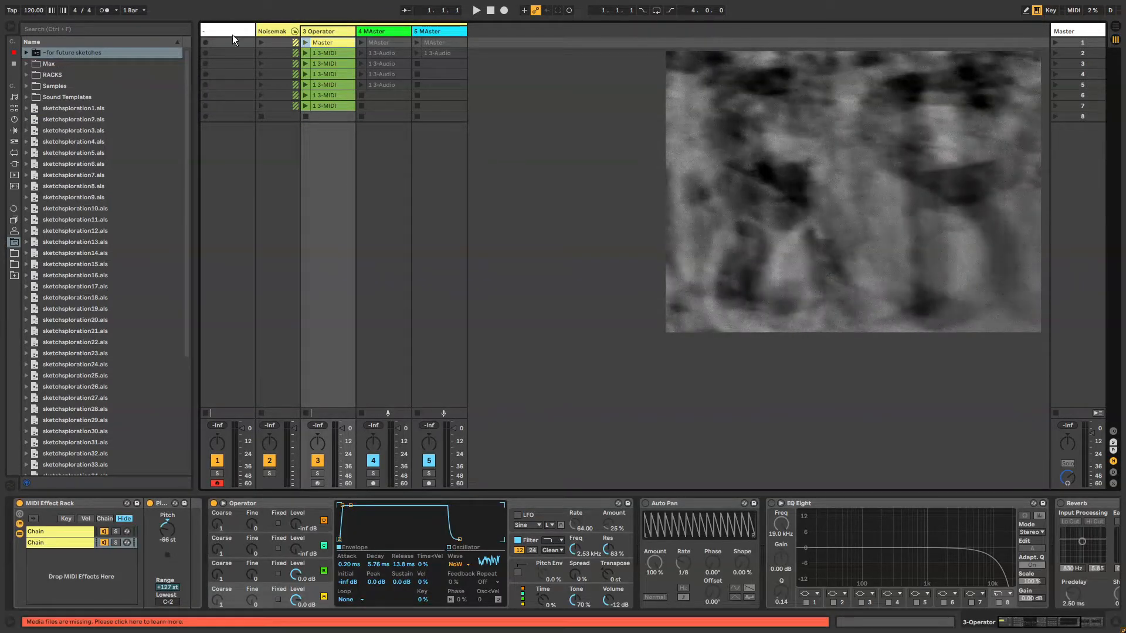
left_click(273, 31)
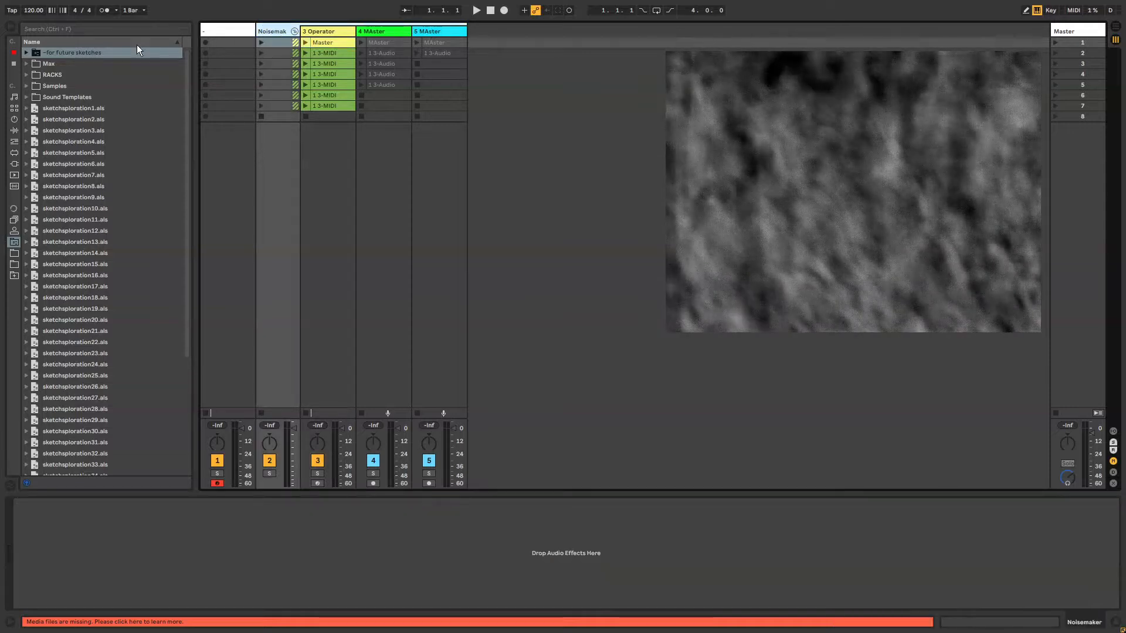
left_click(231, 31)
key("Delete")
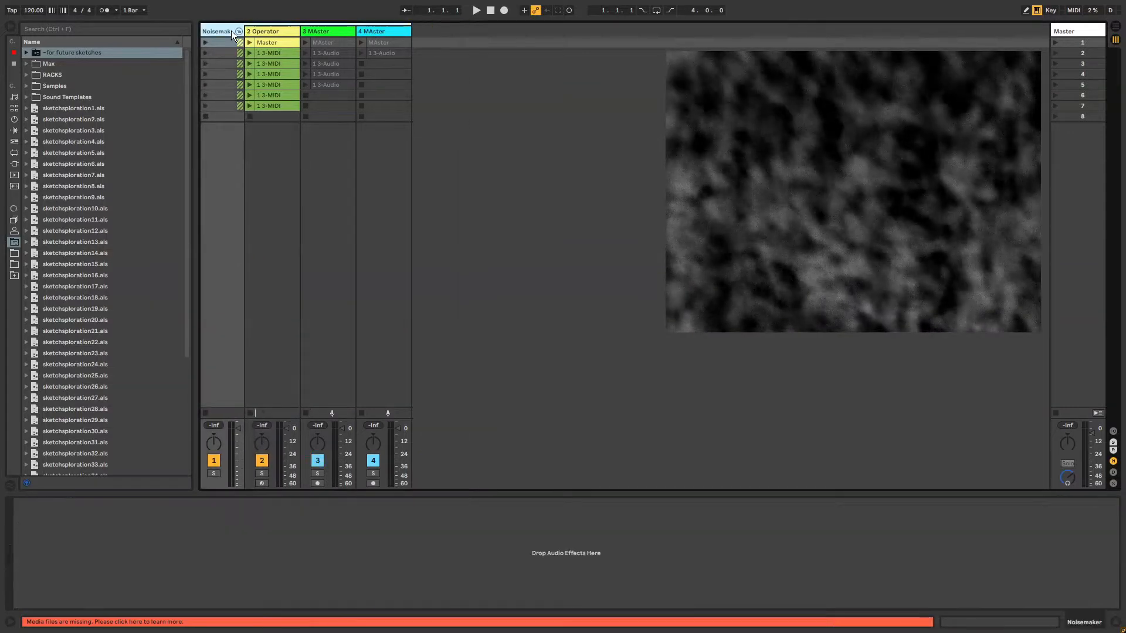
Step: Open the missing media files list, narrow its pane, and move the overlapping video window clear of the tracks
left_click(56, 622)
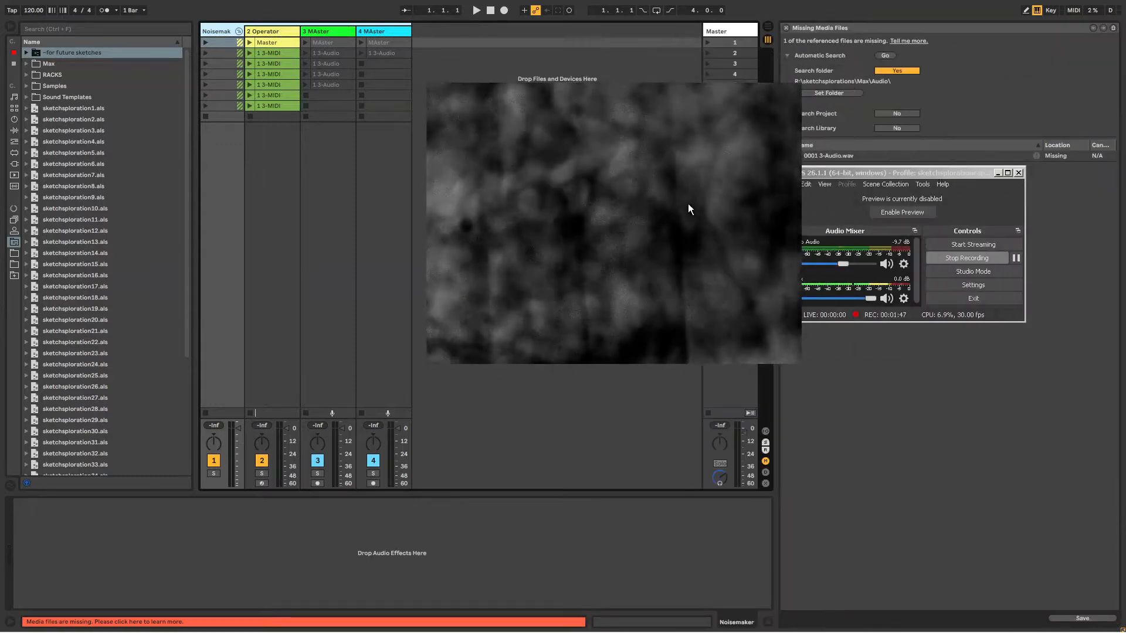
left_click_drag(777, 176, 906, 176)
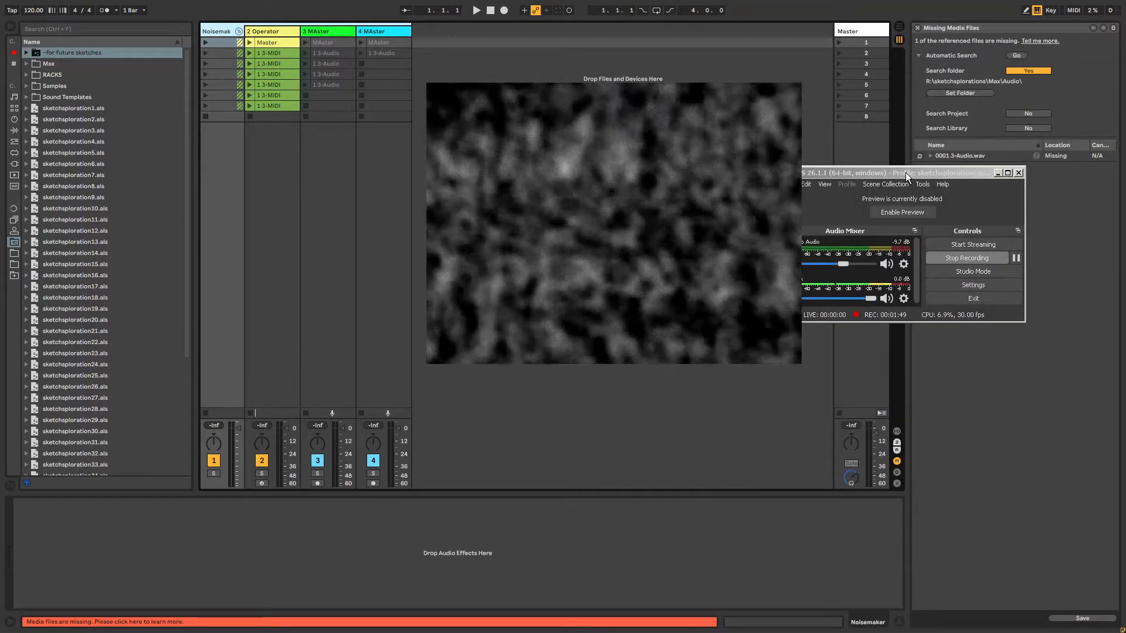
left_click(905, 174)
left_click(652, 192)
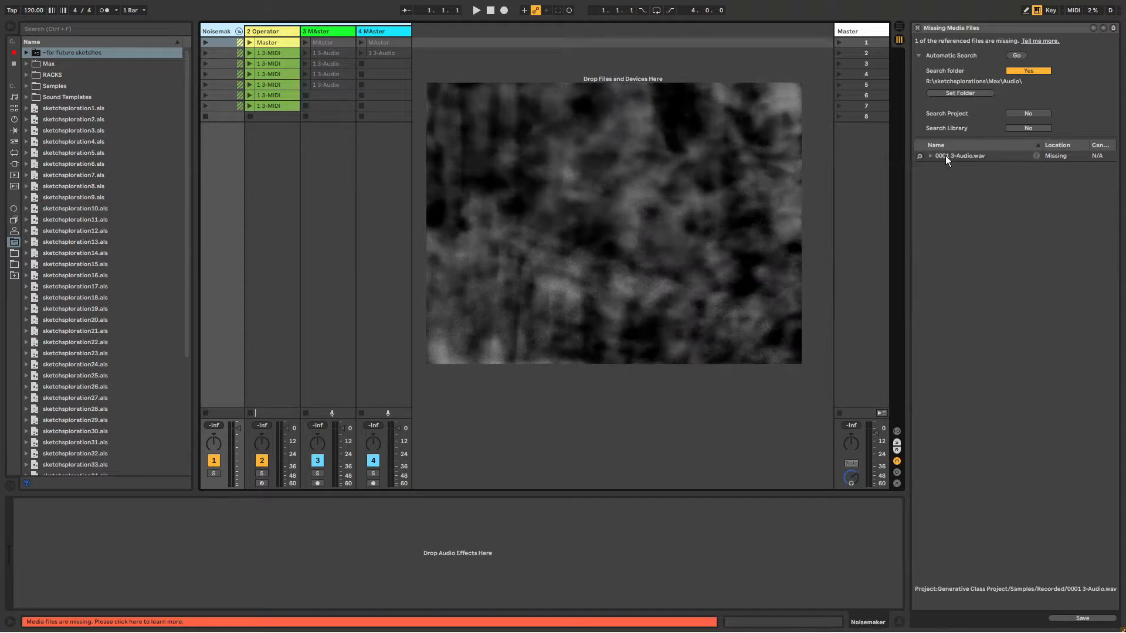
left_click_drag(663, 159, 703, 160)
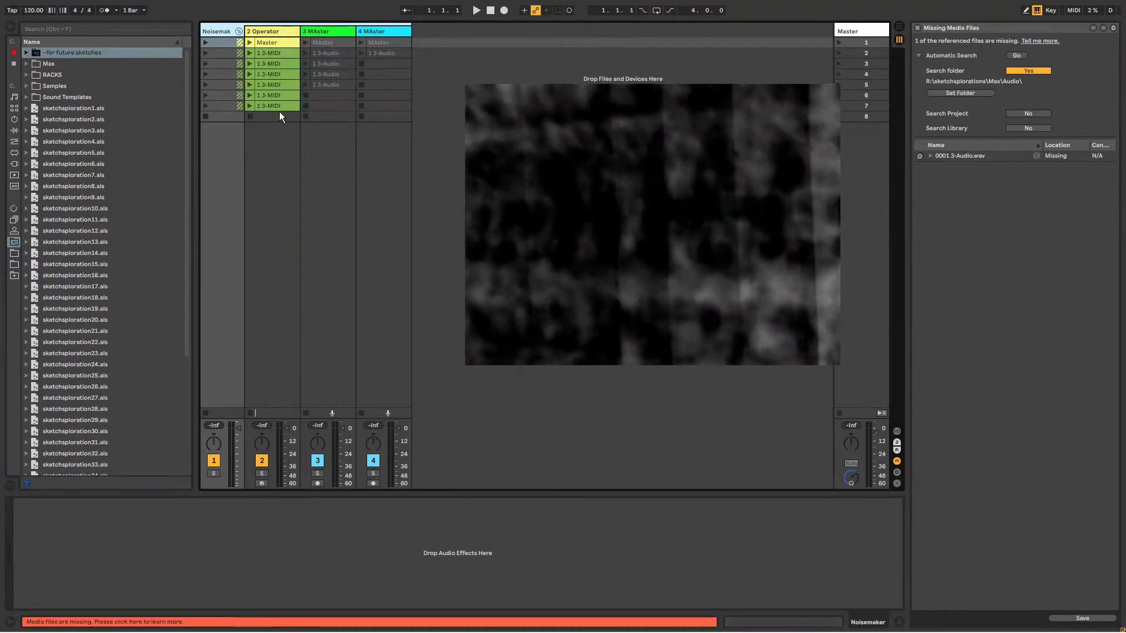
Step: Examine the clips and device chain of the 3 MAster track for references to the missing 0001 3-Audio.wav sample
left_click(333, 43)
left_click(334, 62)
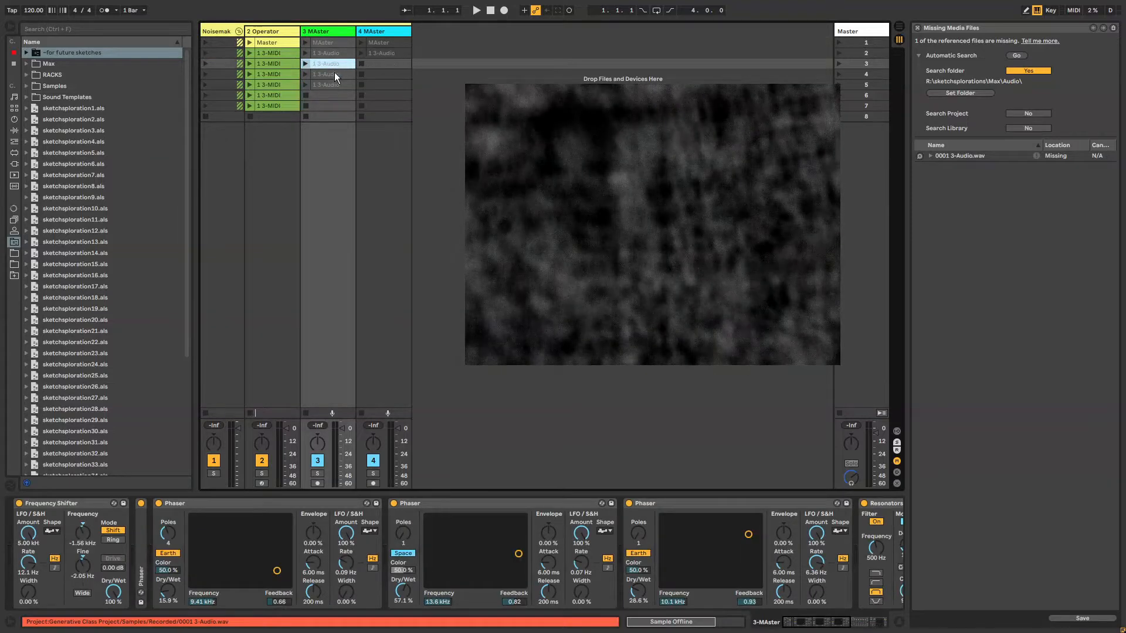
left_click(331, 95)
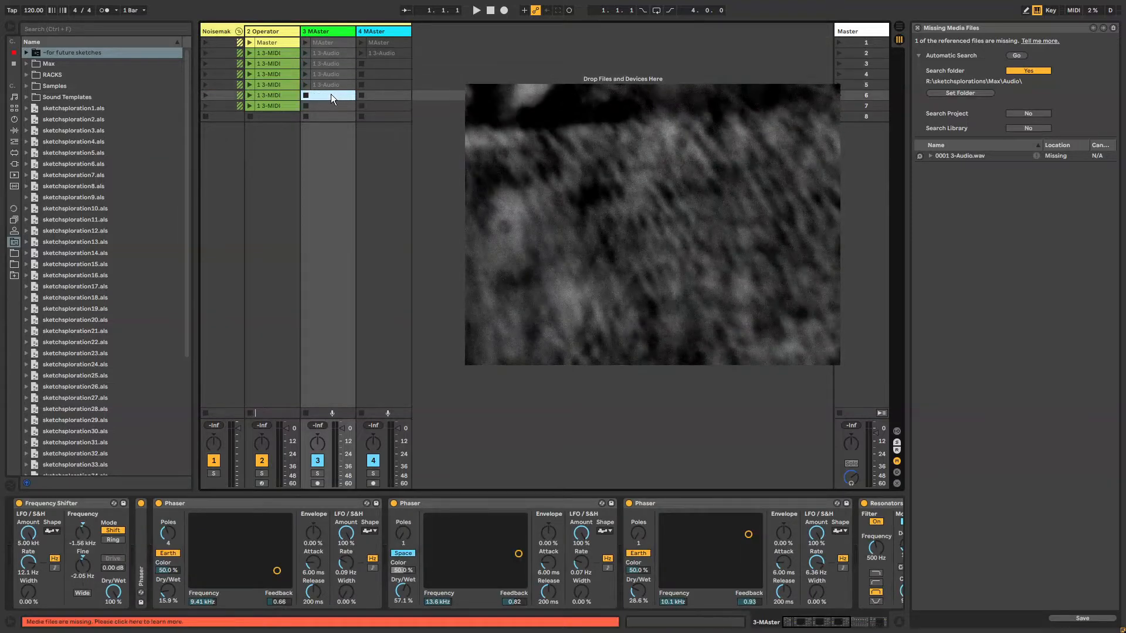
left_click(269, 115)
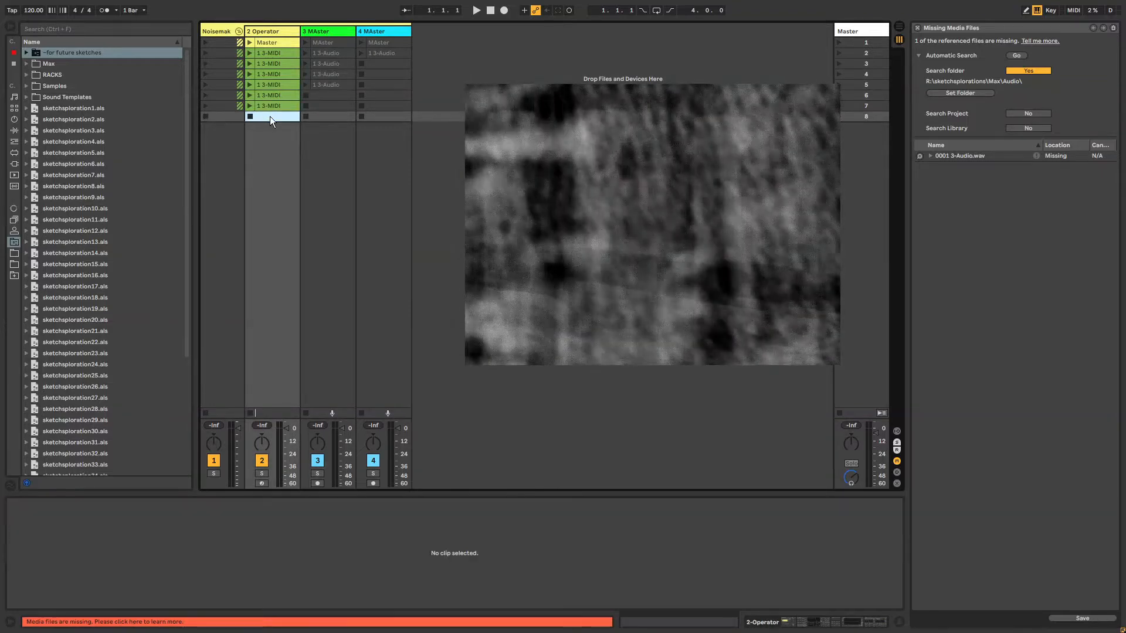
left_click(330, 43)
left_click(327, 63)
left_click(330, 75)
left_click(332, 85)
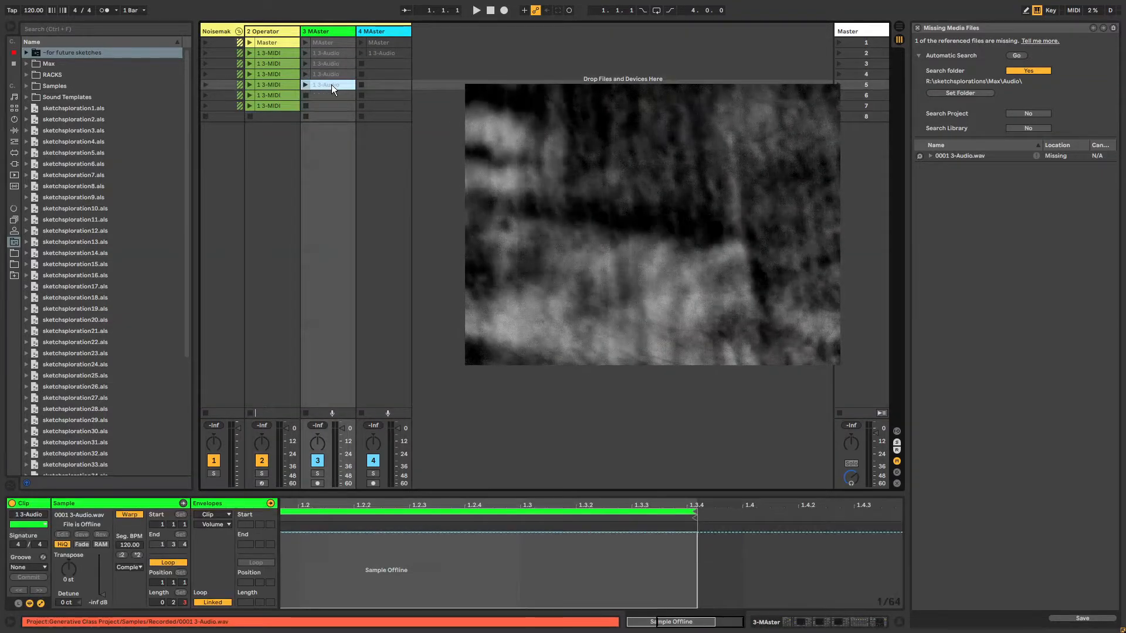
left_click(332, 46)
left_click(333, 53)
left_click(332, 65)
left_click(332, 76)
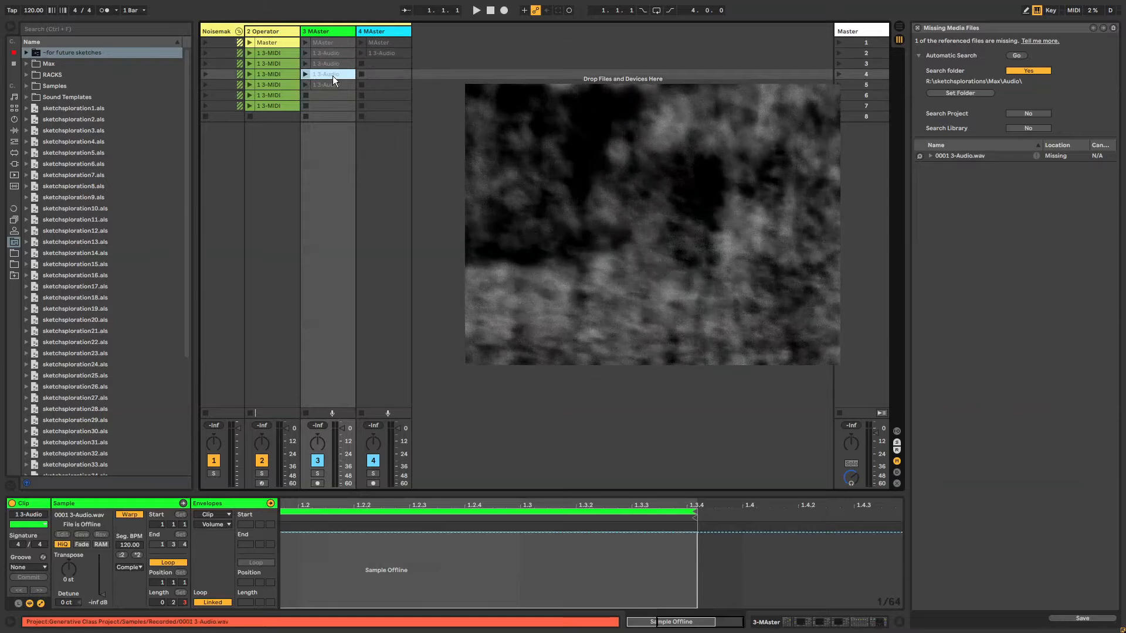
left_click(330, 85)
left_click(326, 32)
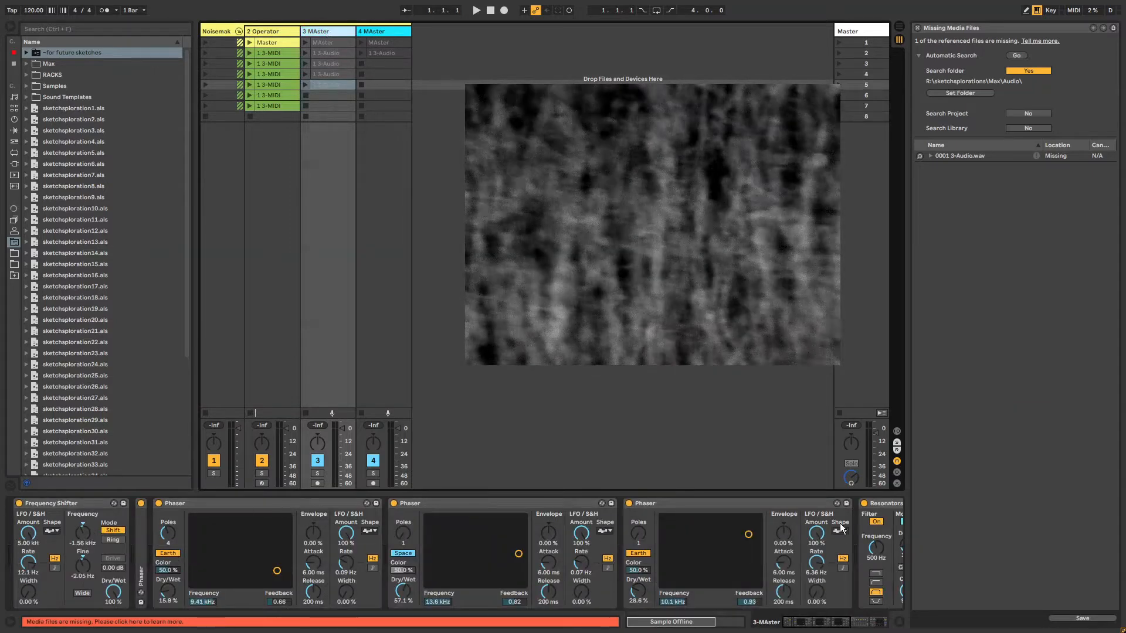
mouse_move(811, 622)
left_mouse_down()
mouse_move(824, 622)
mouse_move(801, 619)
left_mouse_up()
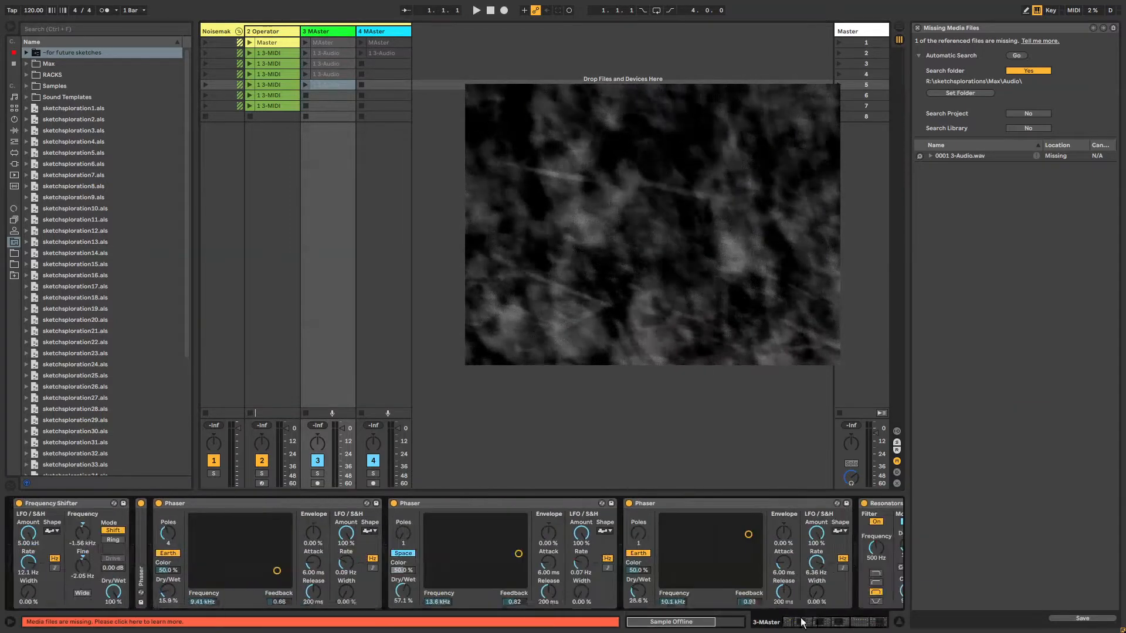
left_click(327, 52)
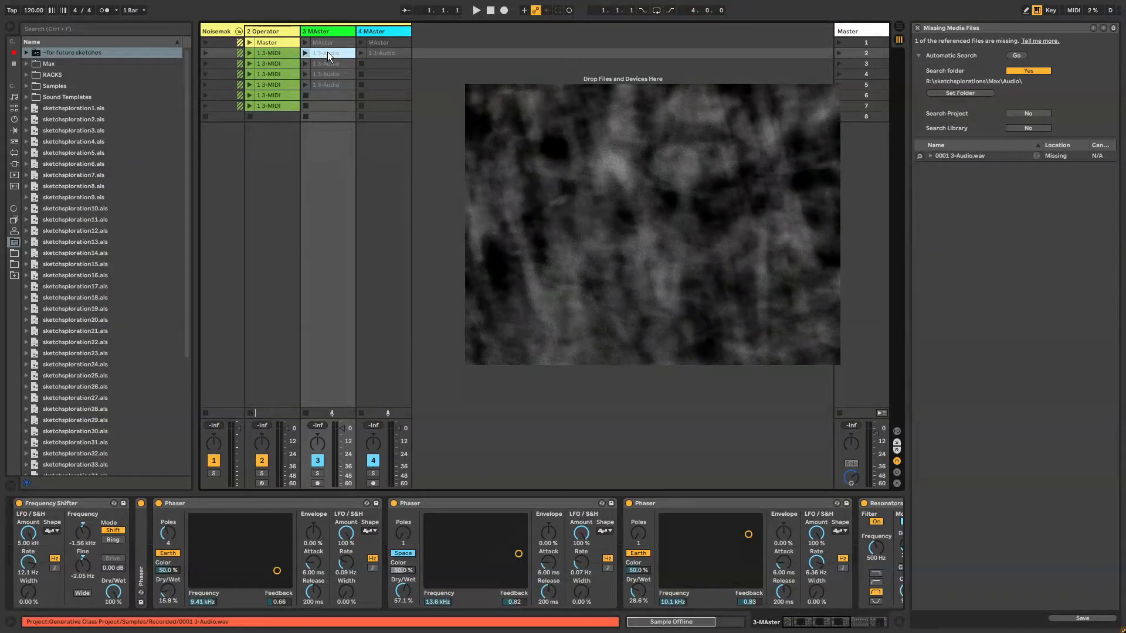
Step: Inspect the sample reference of the second-scene clip on 3 MAster and the track's devices, moving the video window slightly aside
left_click(327, 52)
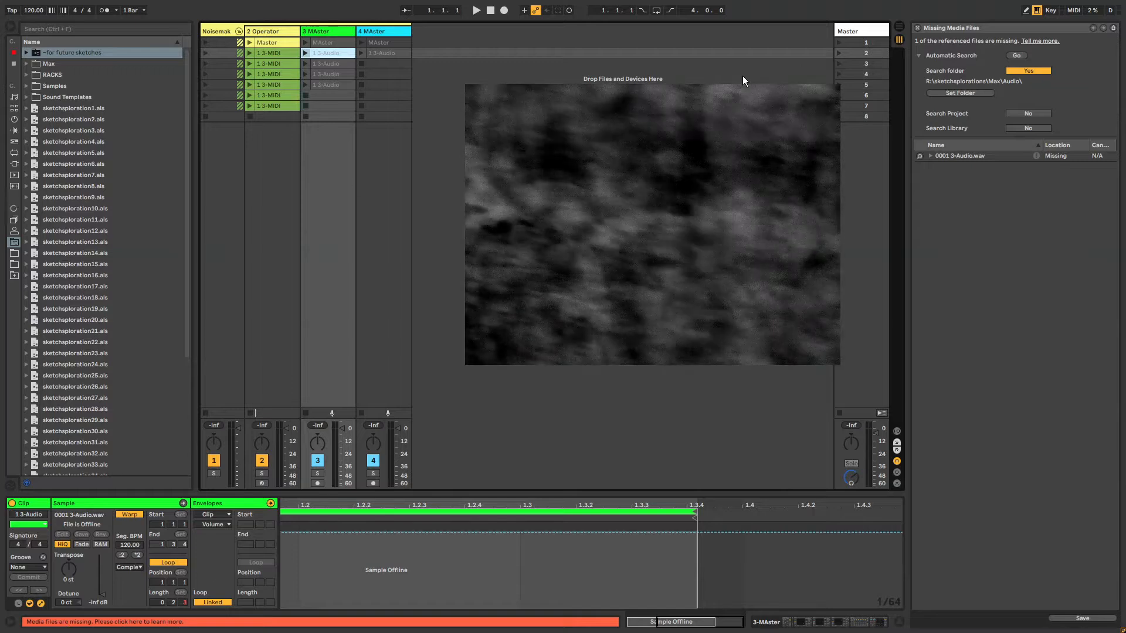
mouse_move(644, 203)
left_mouse_down()
mouse_move(642, 157)
mouse_move(632, 190)
left_mouse_up()
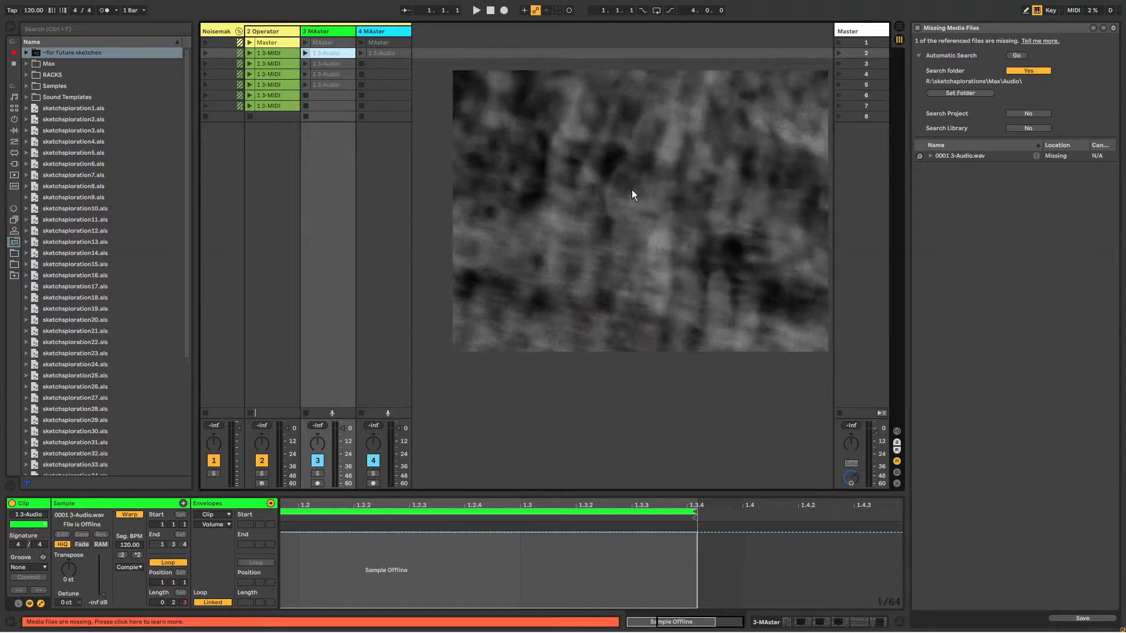
left_click(325, 34)
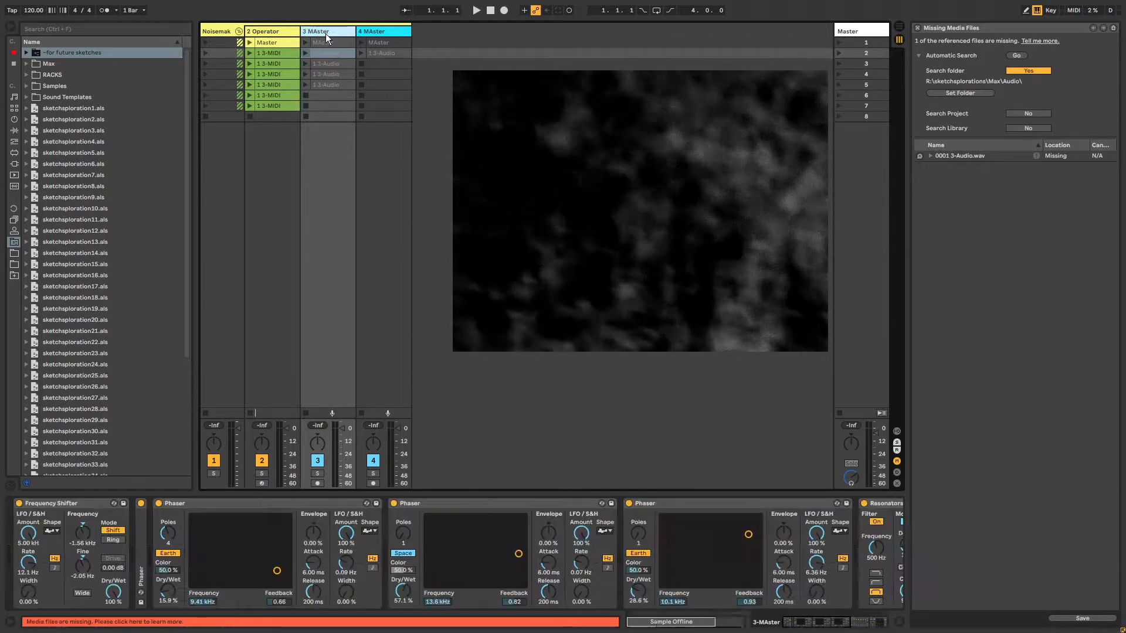
left_click(803, 623)
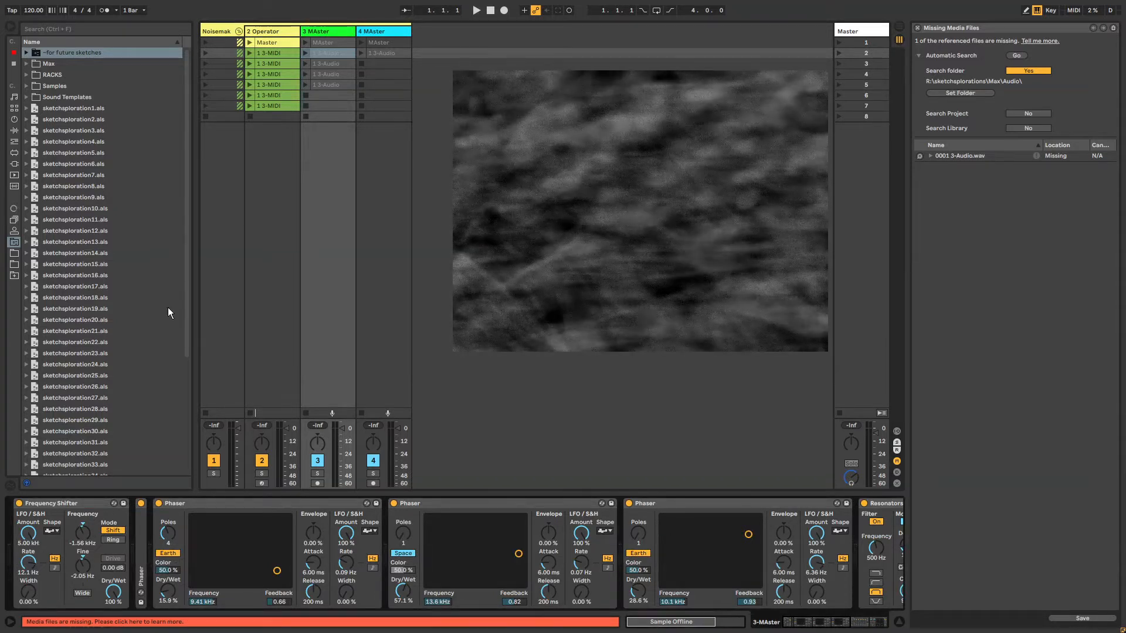
Step: Show Digital Sine.wav from the Samples folder in Explorer and make a copy of it in the same folder
left_click(27, 85)
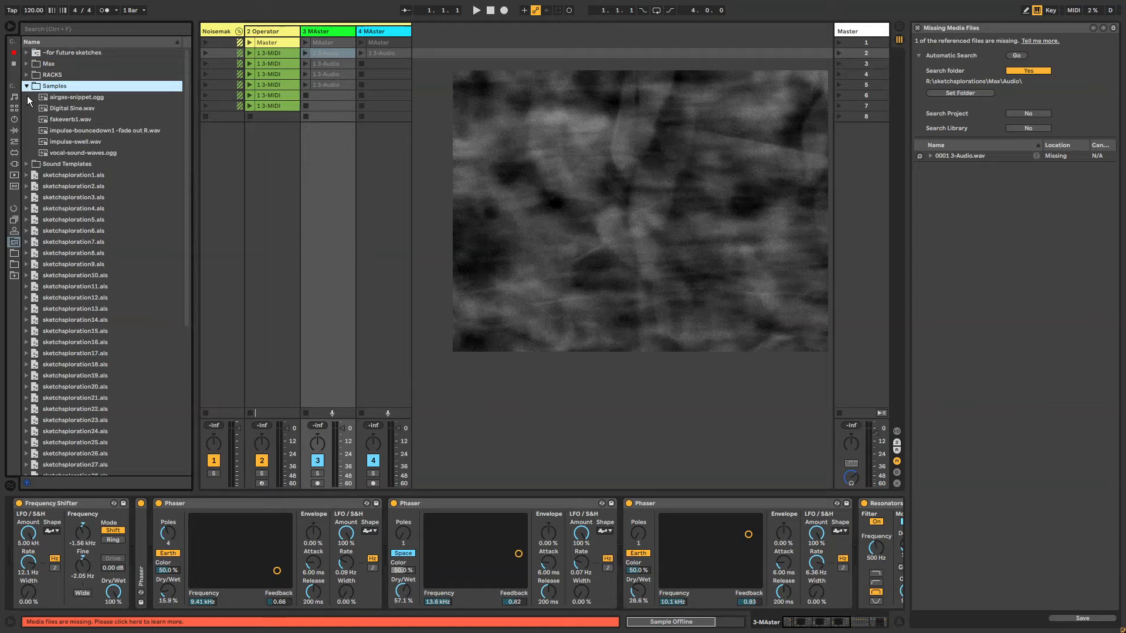
right_click(69, 106)
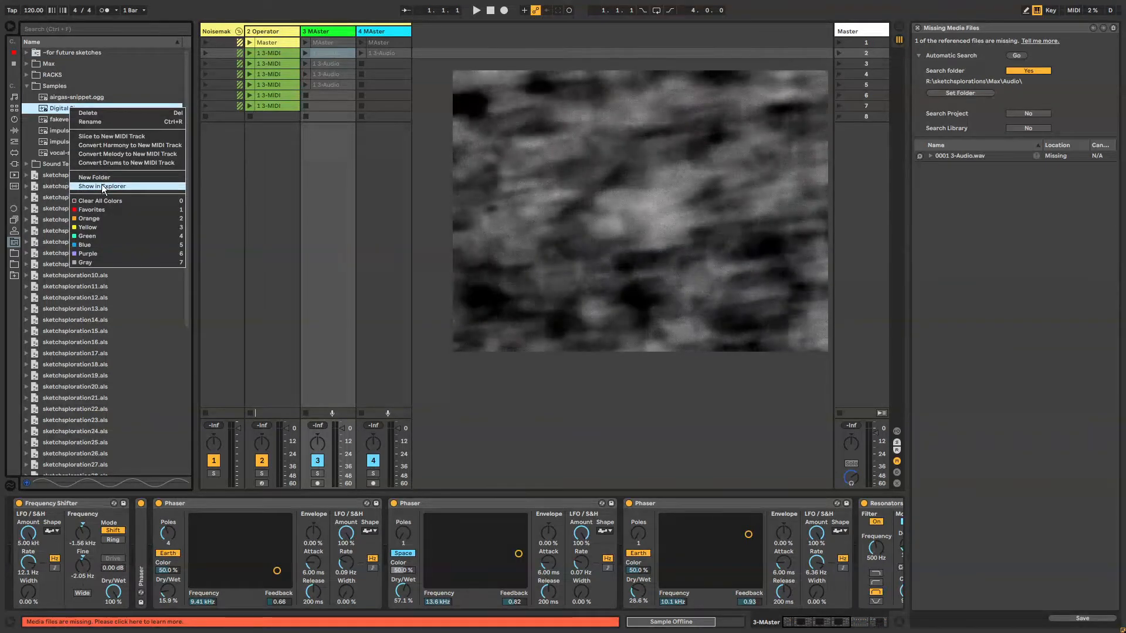
left_click(102, 186)
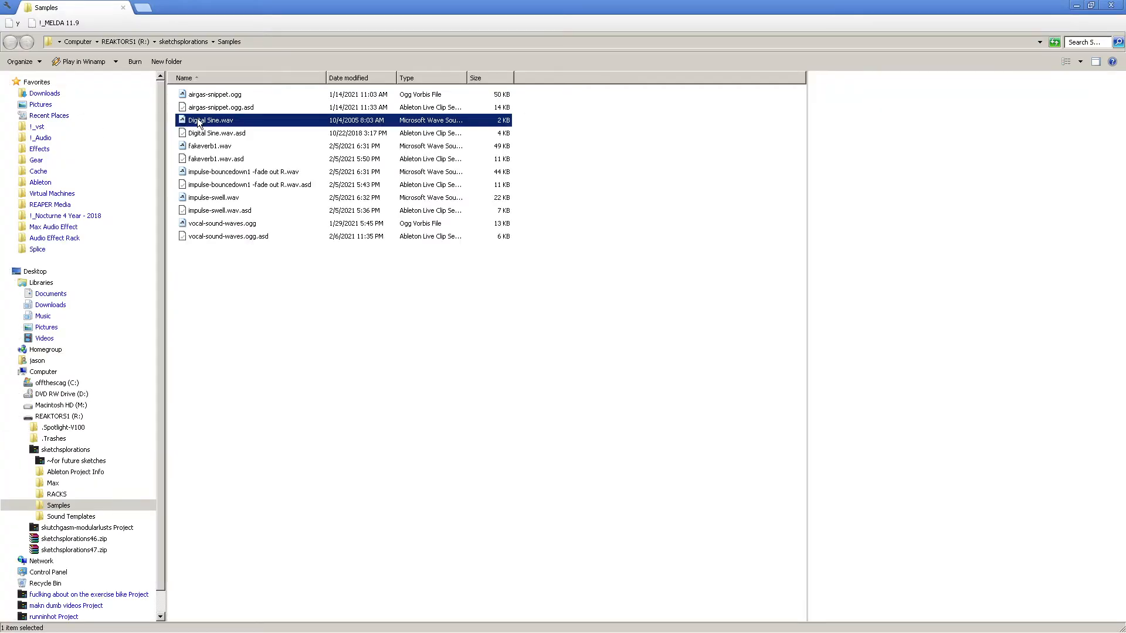
key("ctrl+c")
key("ctrl+v")
key("alt+Tab")
key("alt+Tab")
key("alt+Tab")
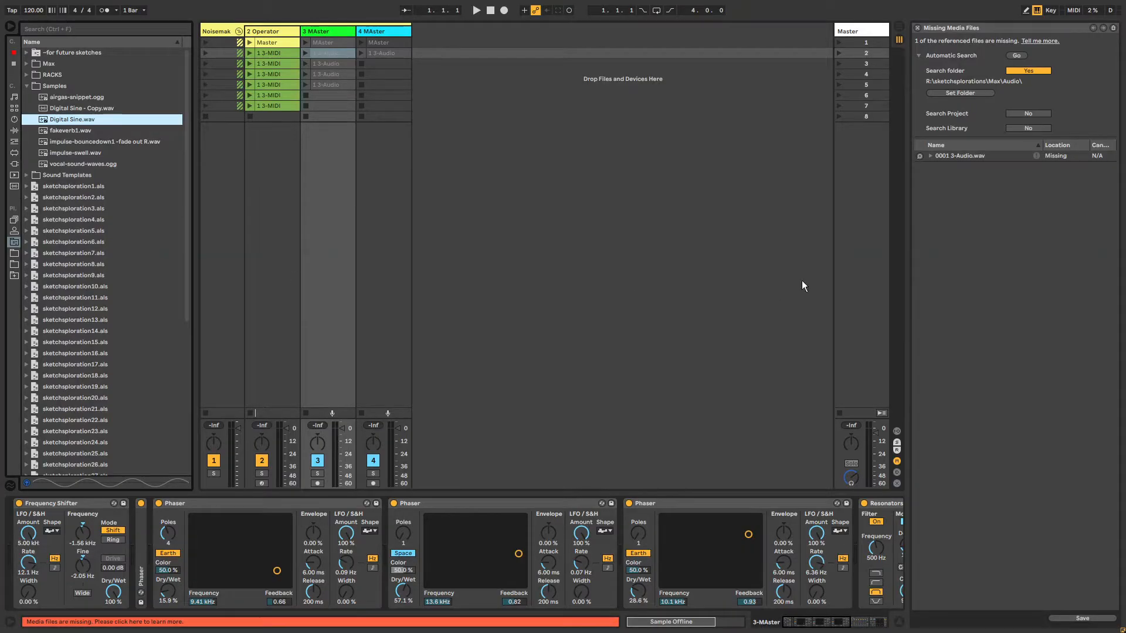
Step: Rename the copied Digital Sine file in Explorer as 0001 3-Audio.wav and switch back to Ableton Live
key("alt+Tab")
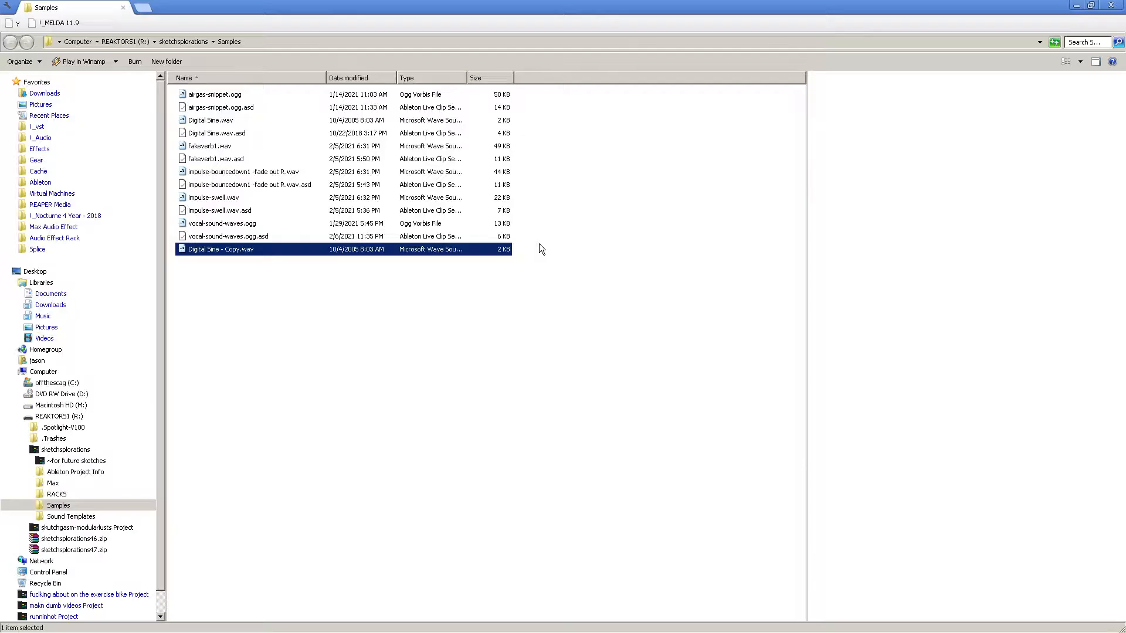
key("F2")
type("001 3-Audio.wav")
key("Return")
key("alt+Tab")
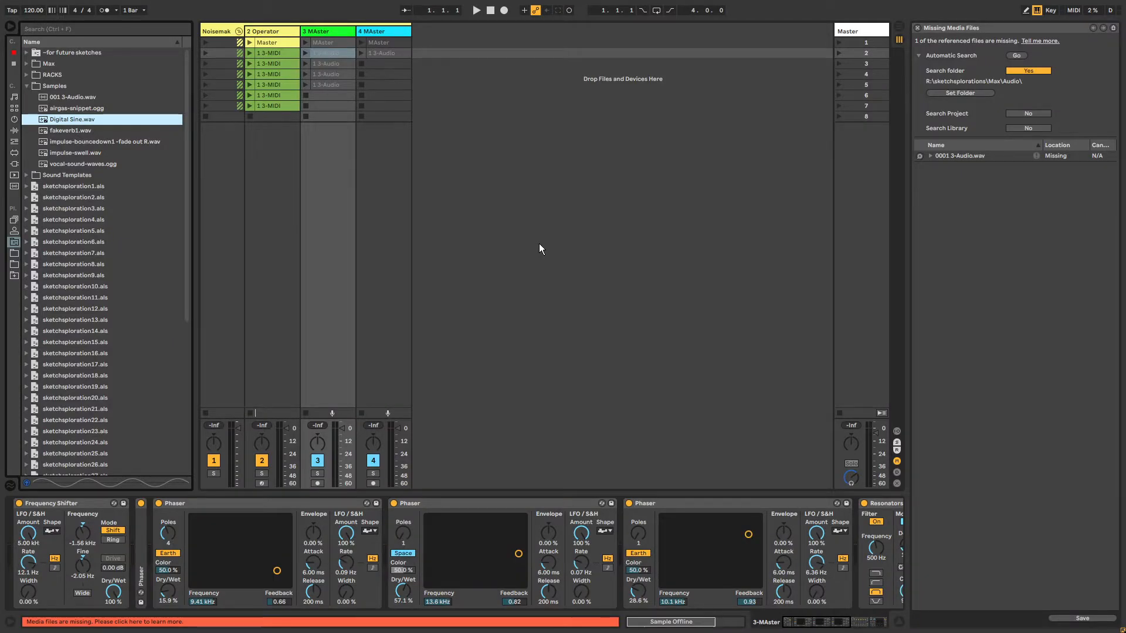
key("alt+Tab")
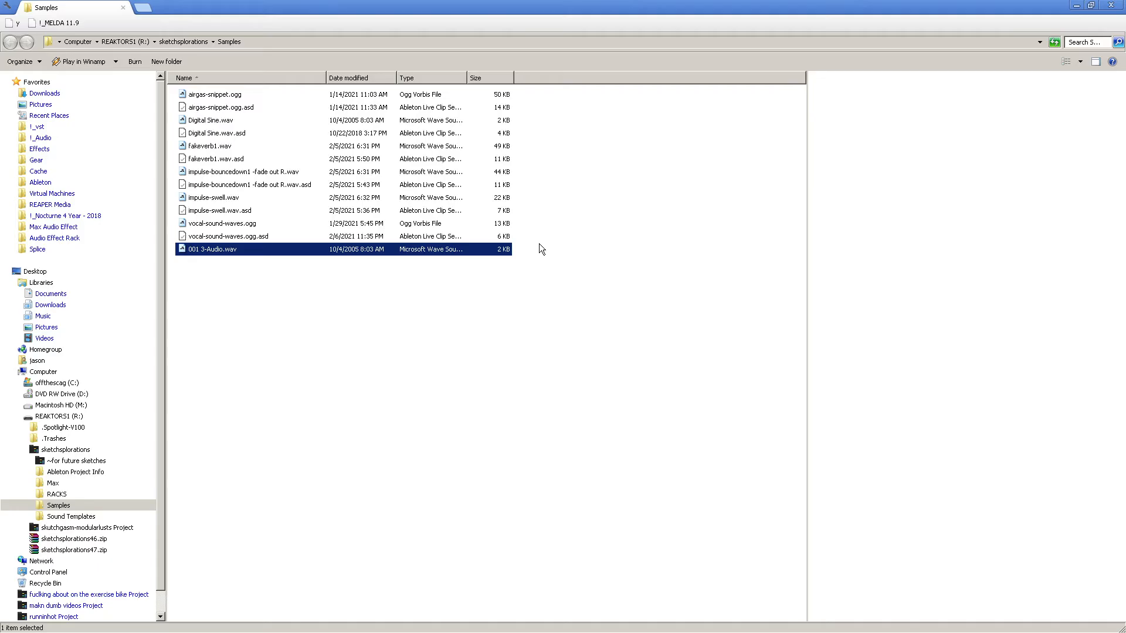
key("F2")
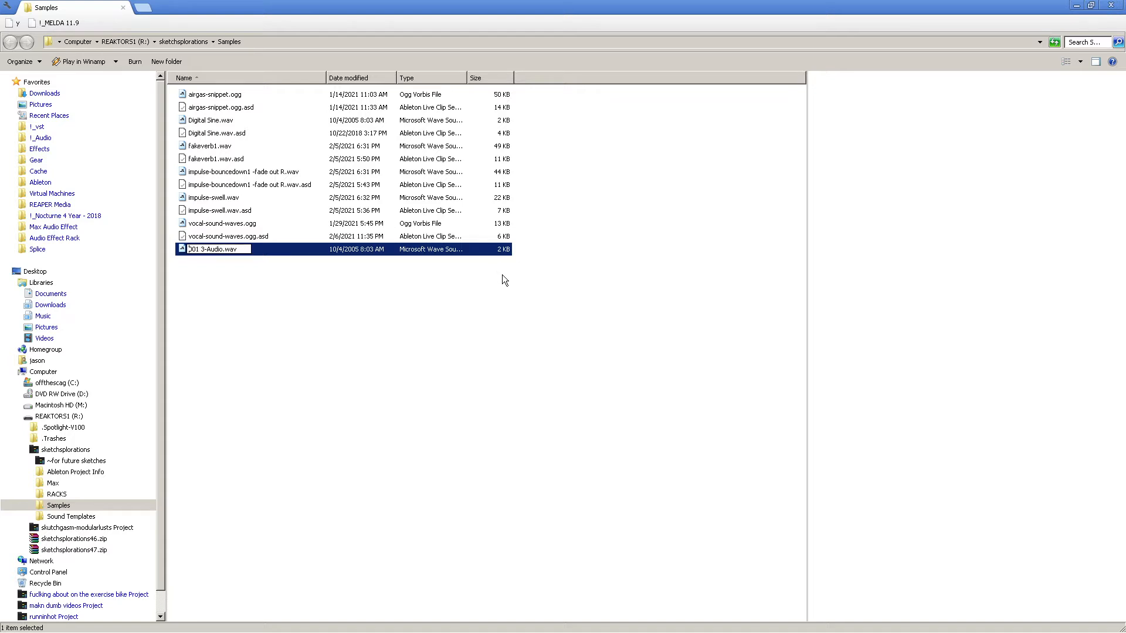
type("0")
left_click(314, 303)
key("alt+Tab")
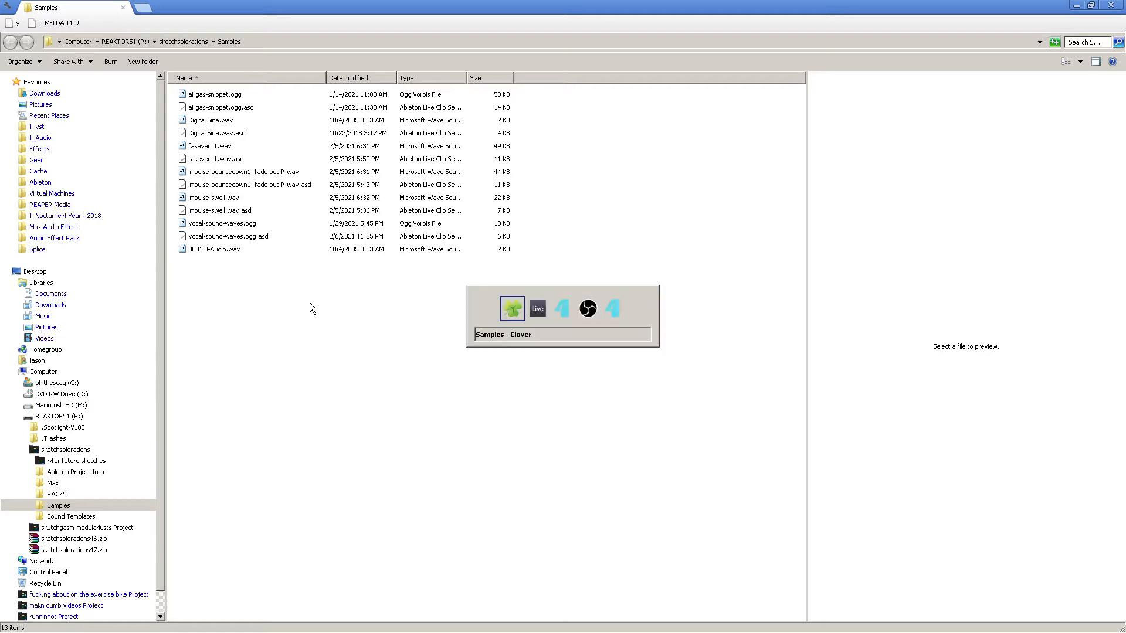
key("alt+Tab")
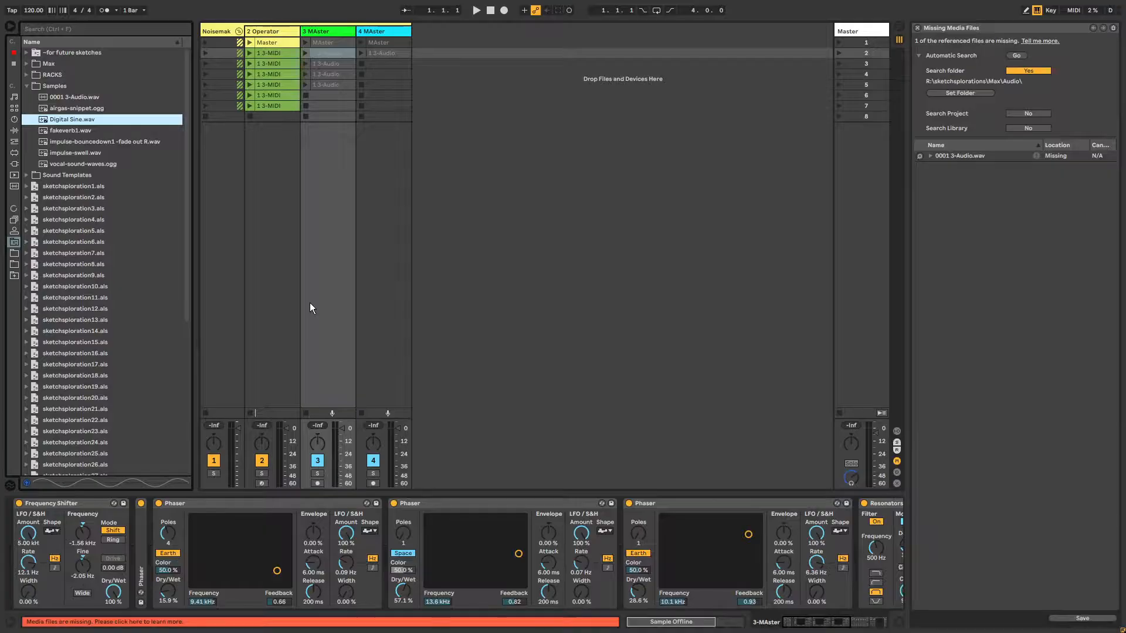
Step: Run the automatic missing-file search on the project only, with the folder search off, and swap in the candidate for 0001 3-Audio.wav
left_click(325, 52)
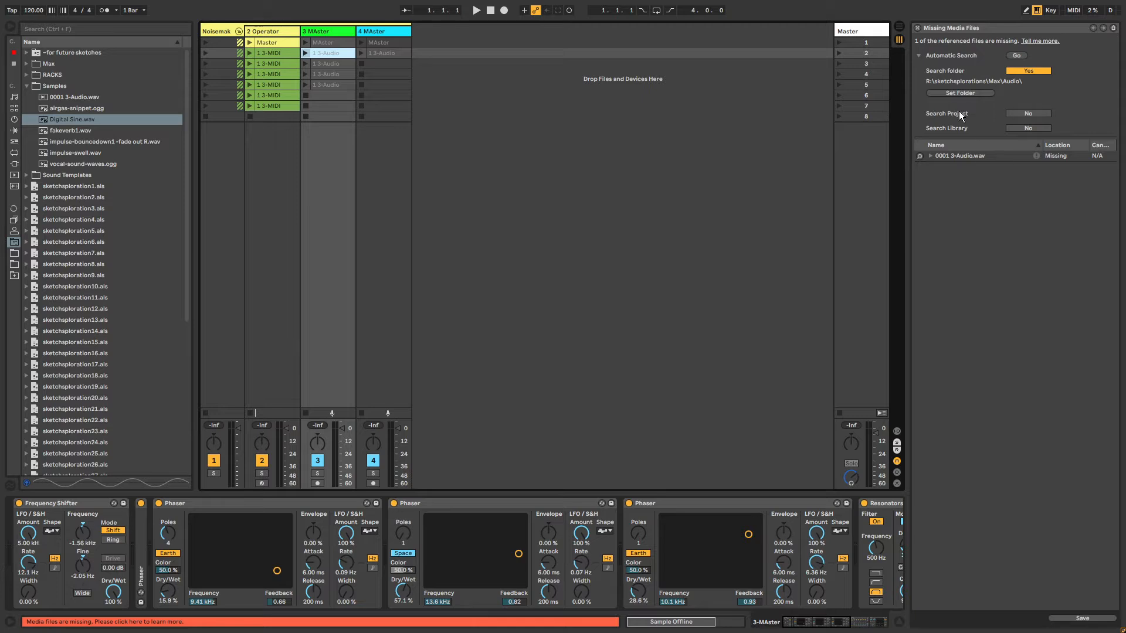
left_click(1017, 114)
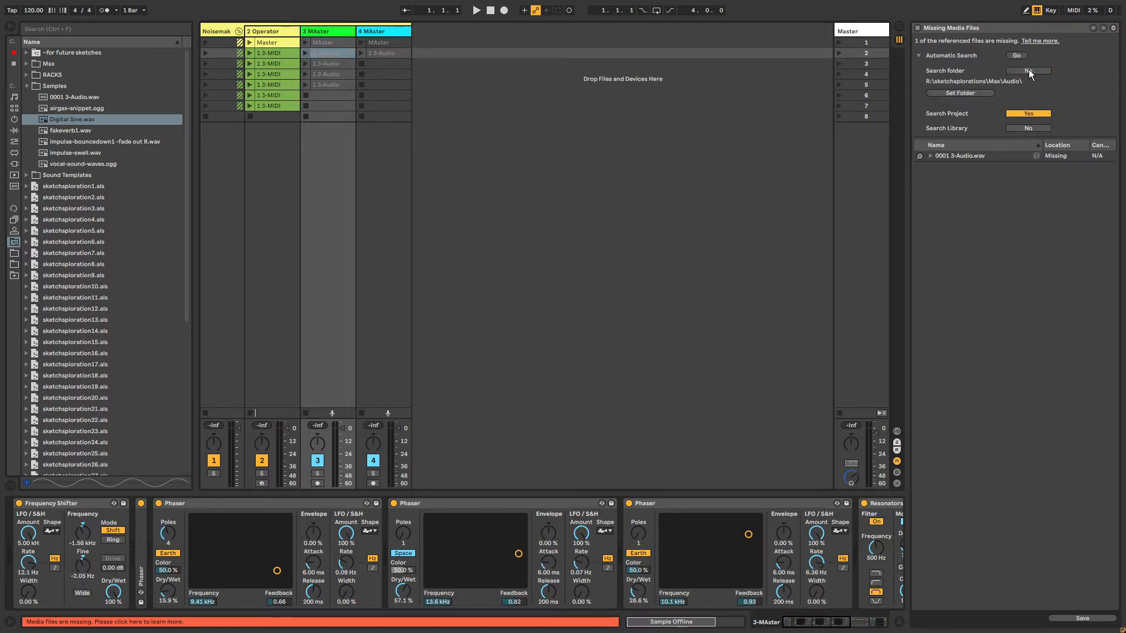
left_click(1022, 55)
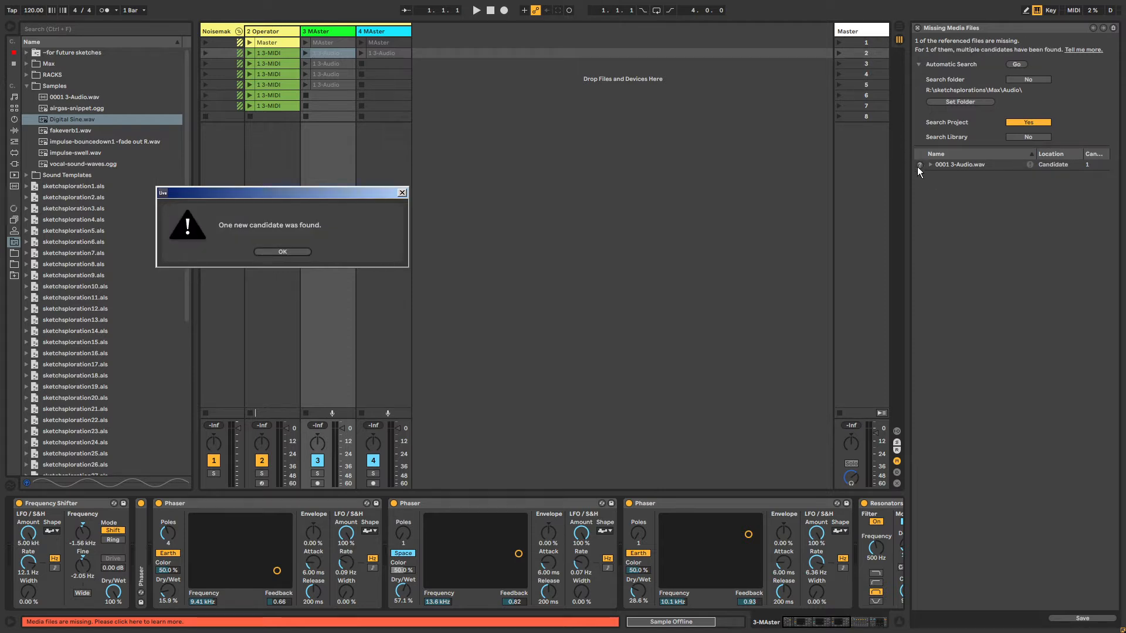
left_click(282, 252)
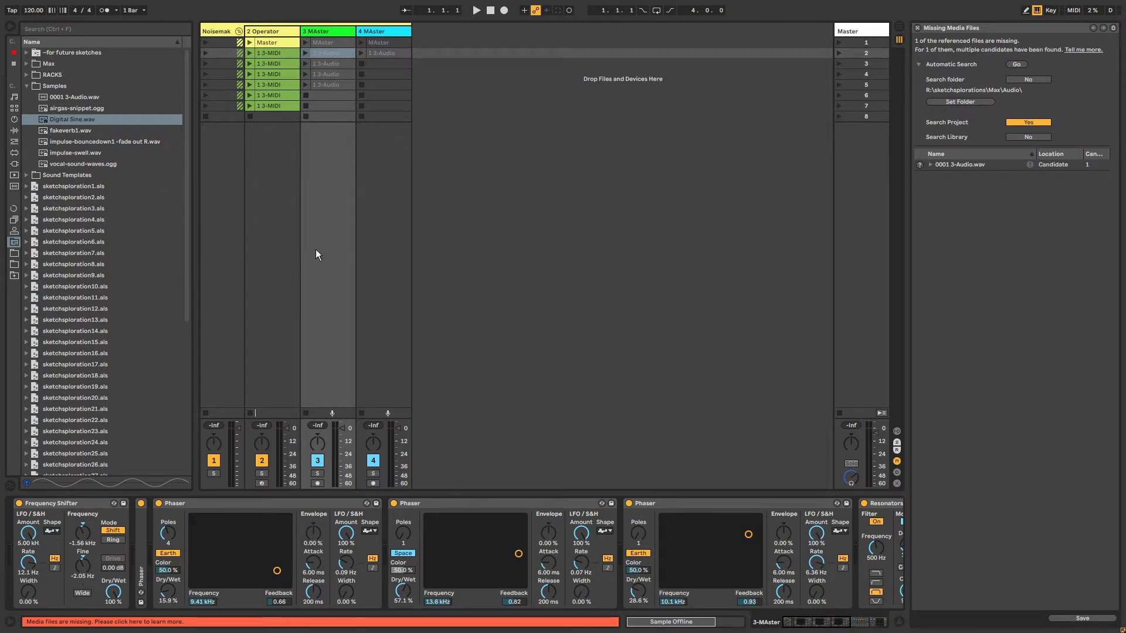
left_click(920, 165)
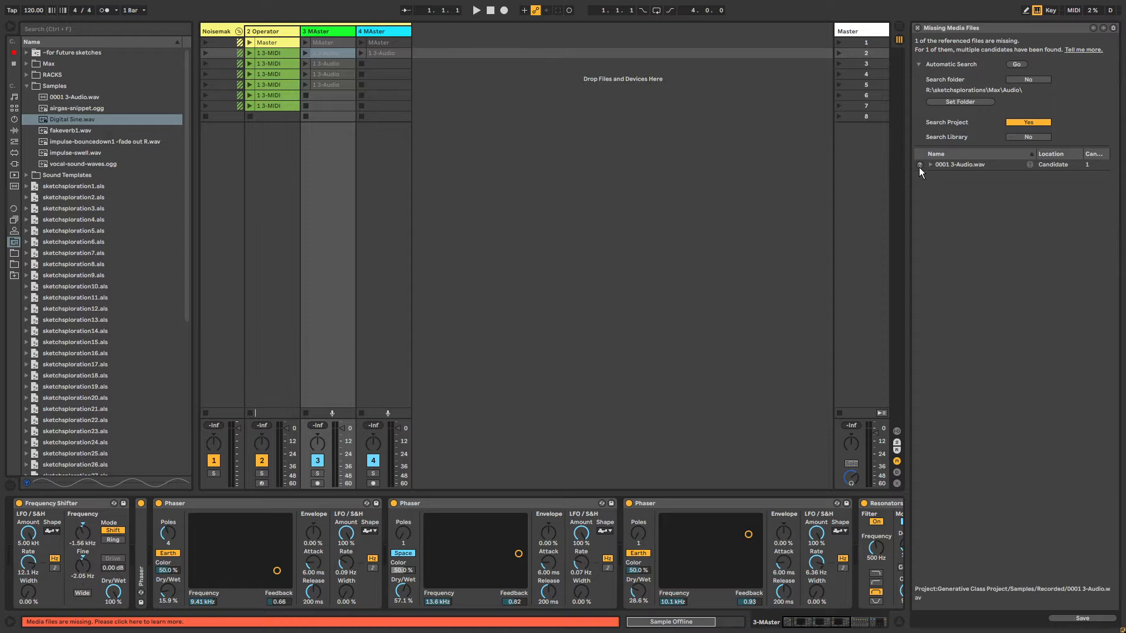
double_click(60, 63)
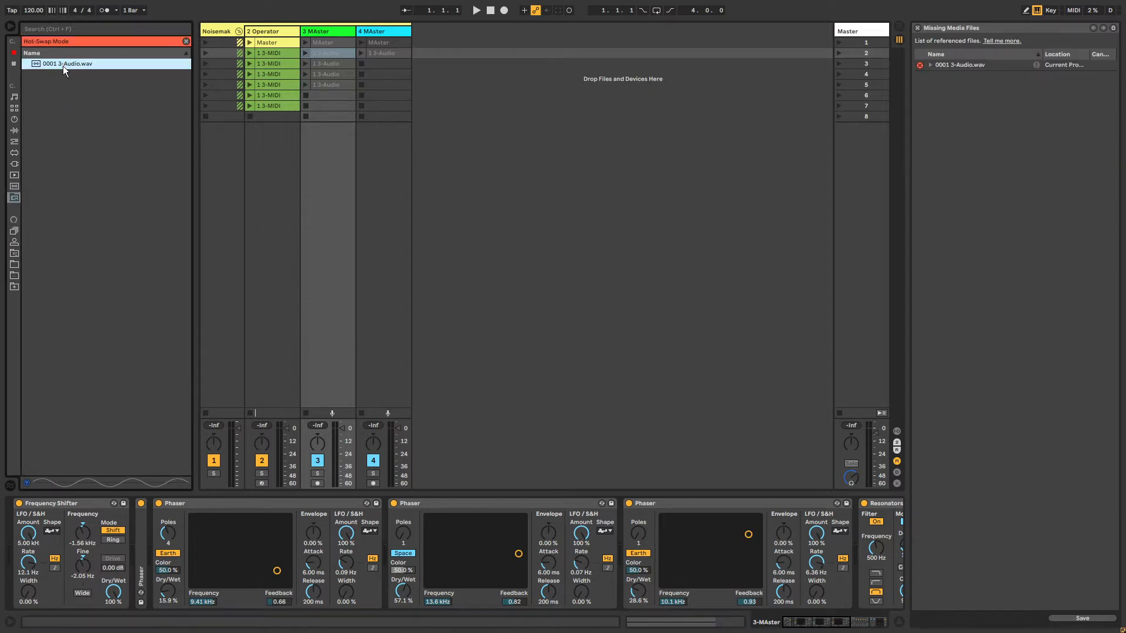
Step: Check the sample and waveform of each 1 3-Audio clip on the 3 MAster and 4 MAster tracks
left_click(337, 53)
left_click(335, 63)
left_click(334, 75)
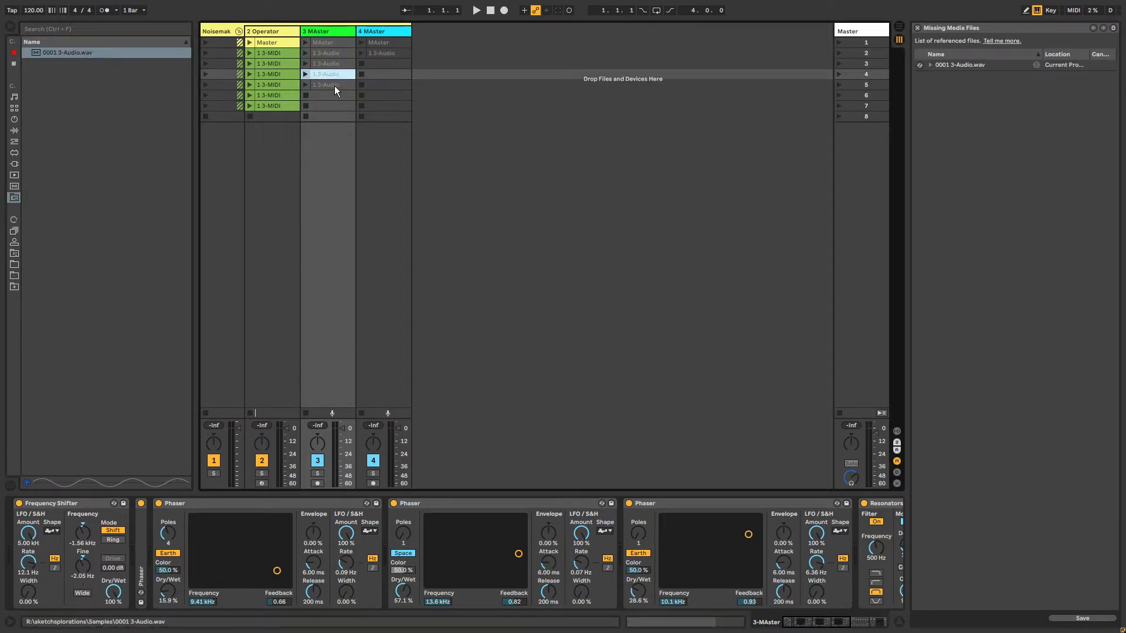
left_click(334, 85)
left_click(324, 55)
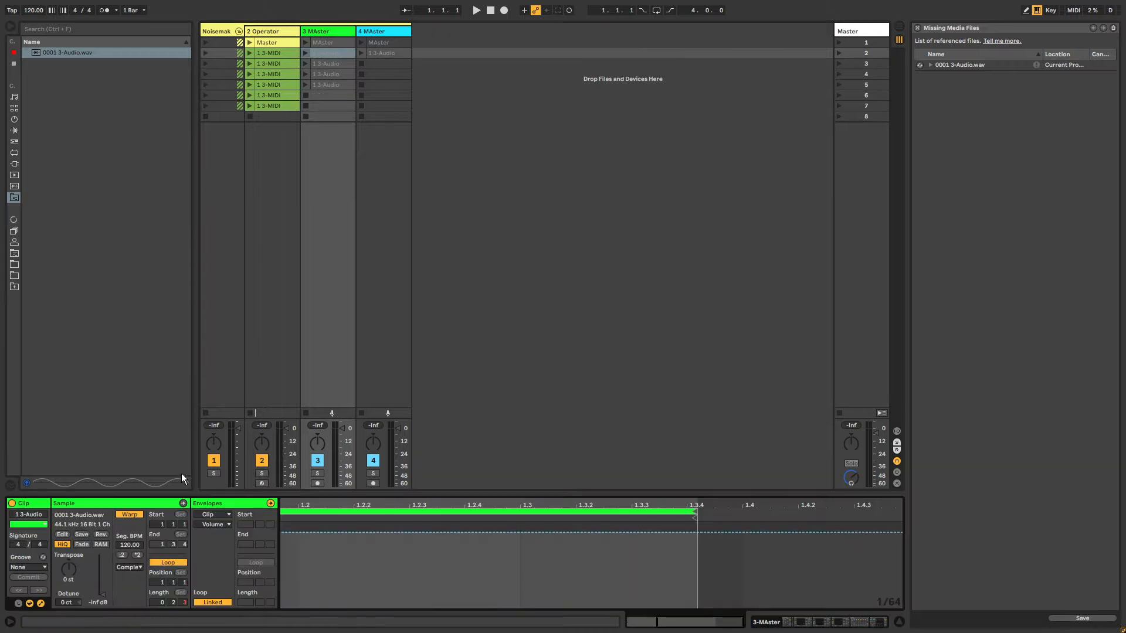
left_click(328, 65)
left_click(326, 76)
left_click(329, 86)
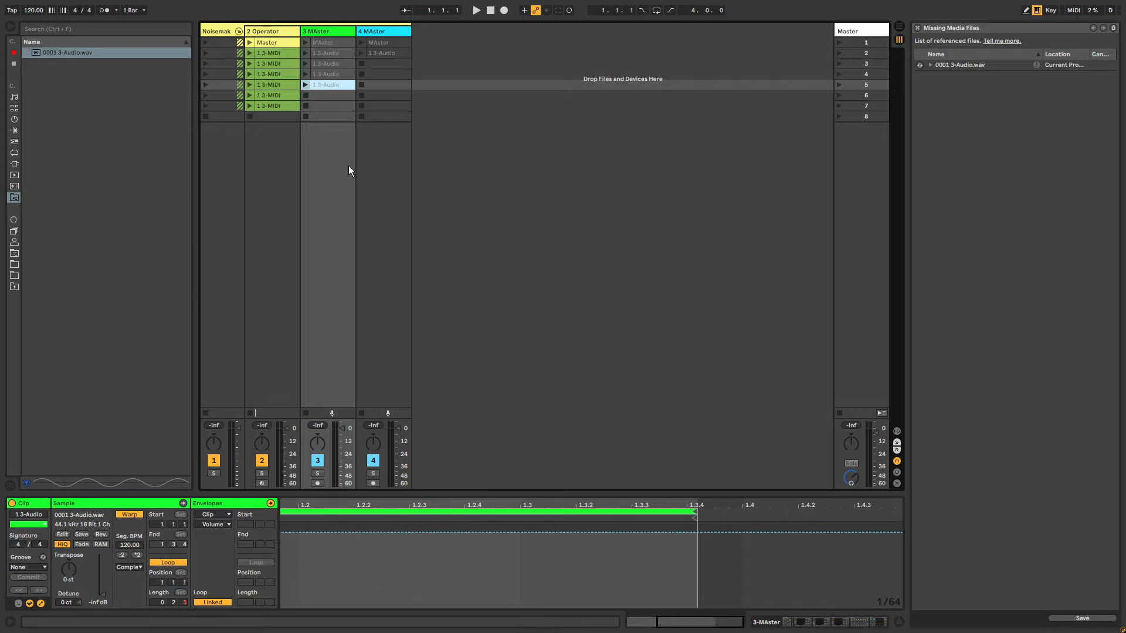
left_click(384, 54)
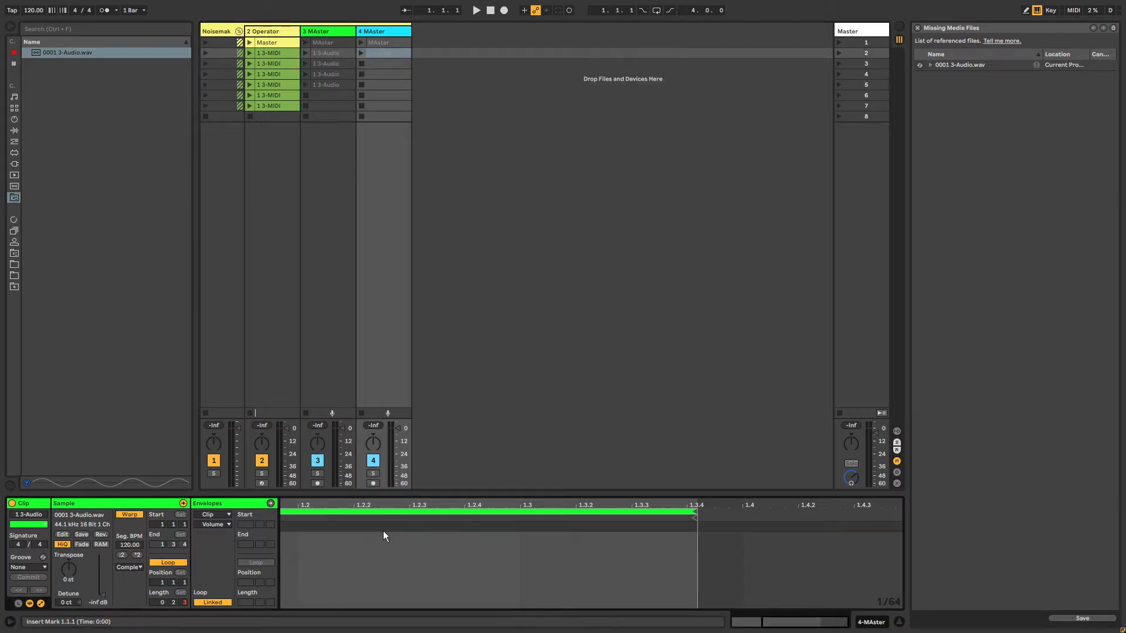
double_click(364, 502)
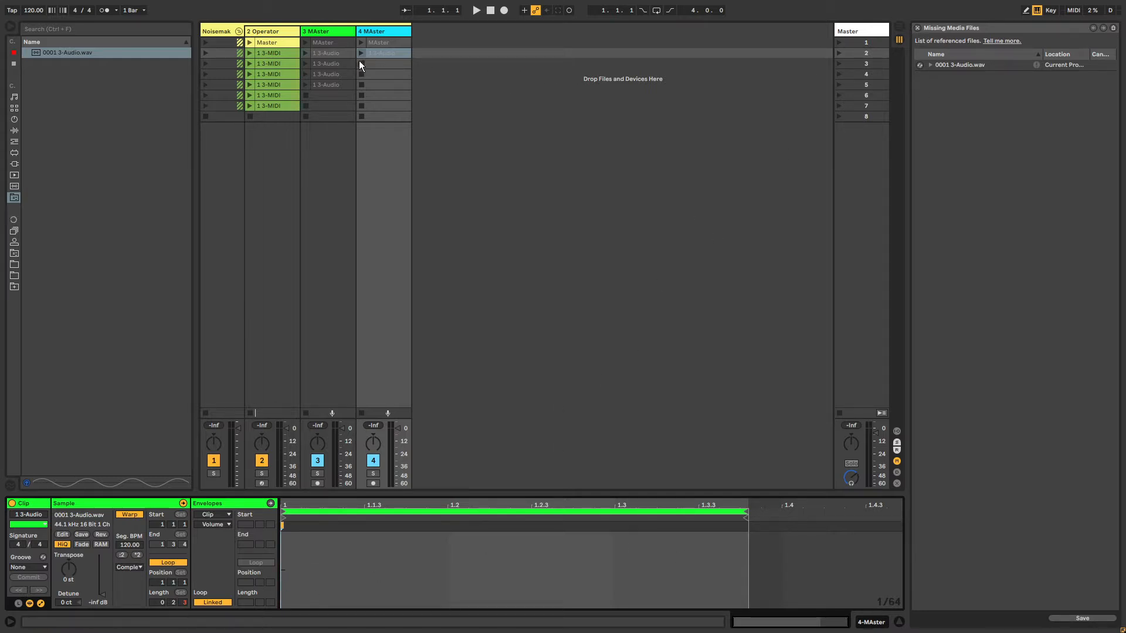
Step: Locate the second-scene 3 MAster clip's sample in the browser, rename it dummyaudioclip, and close the missing media files list
left_click(323, 54)
right_click(323, 54)
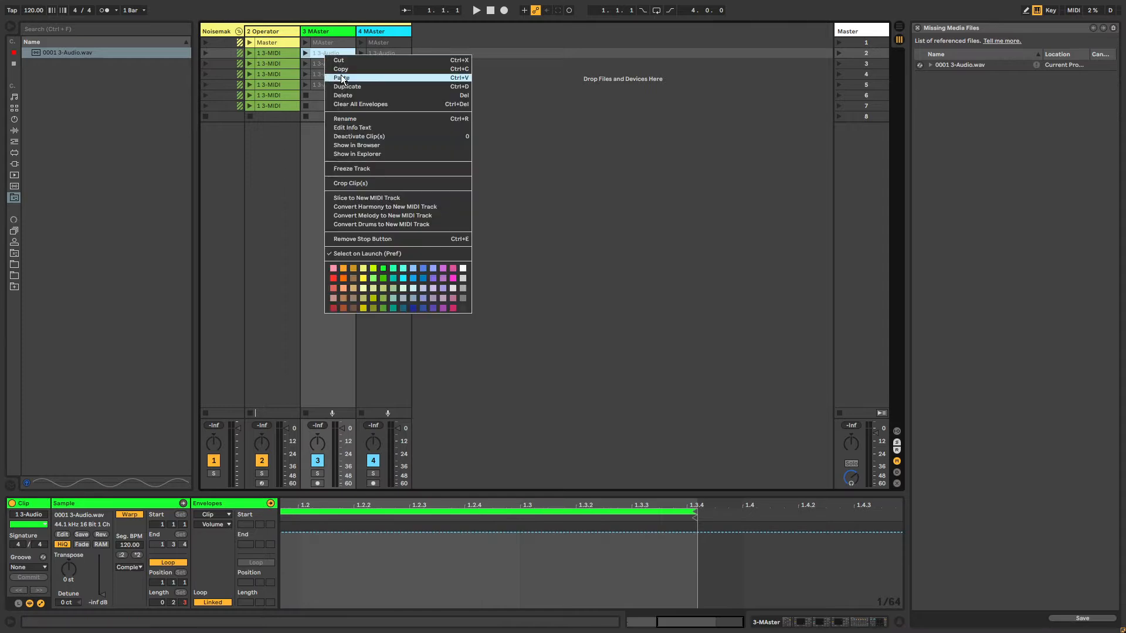
left_click(371, 144)
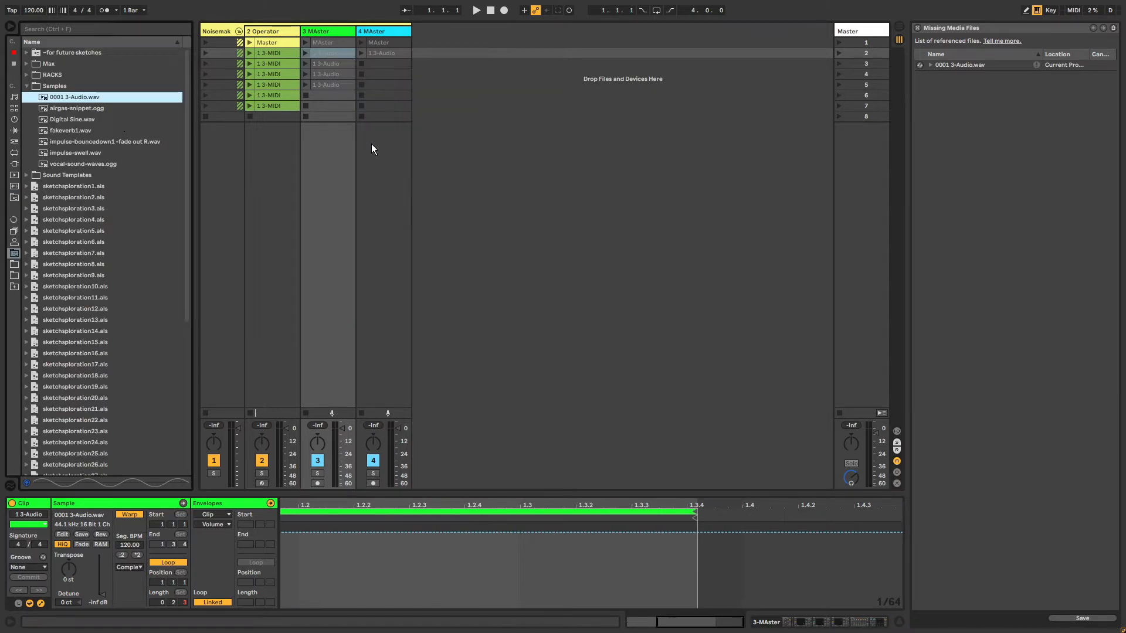
right_click(76, 101)
left_click(93, 115)
type("dummyaudioclip")
key("Return")
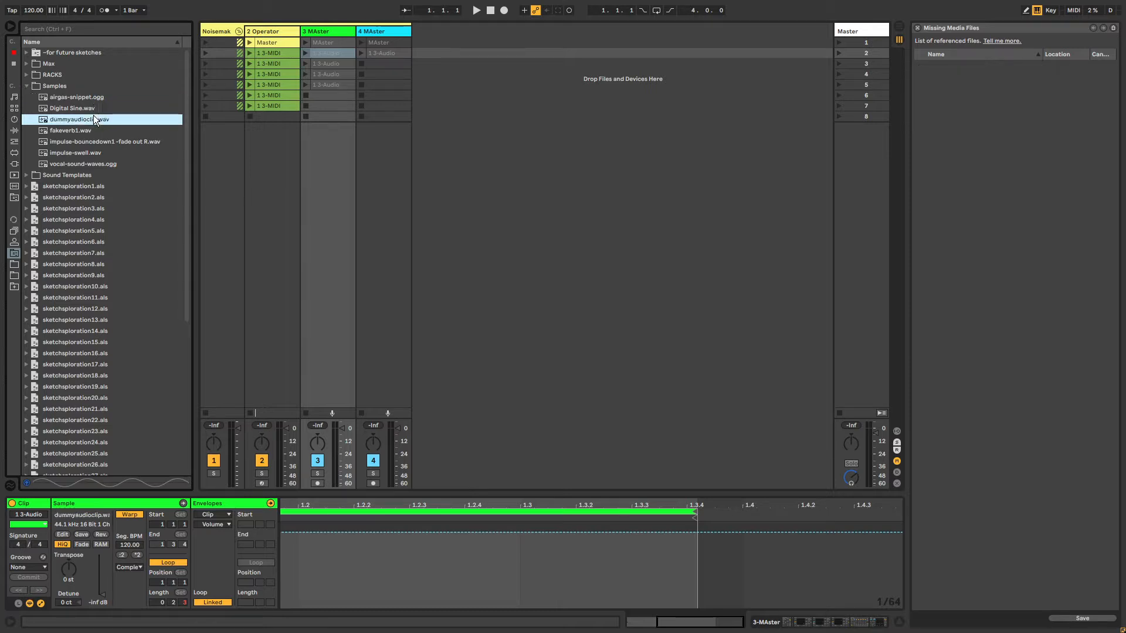
left_click(918, 28)
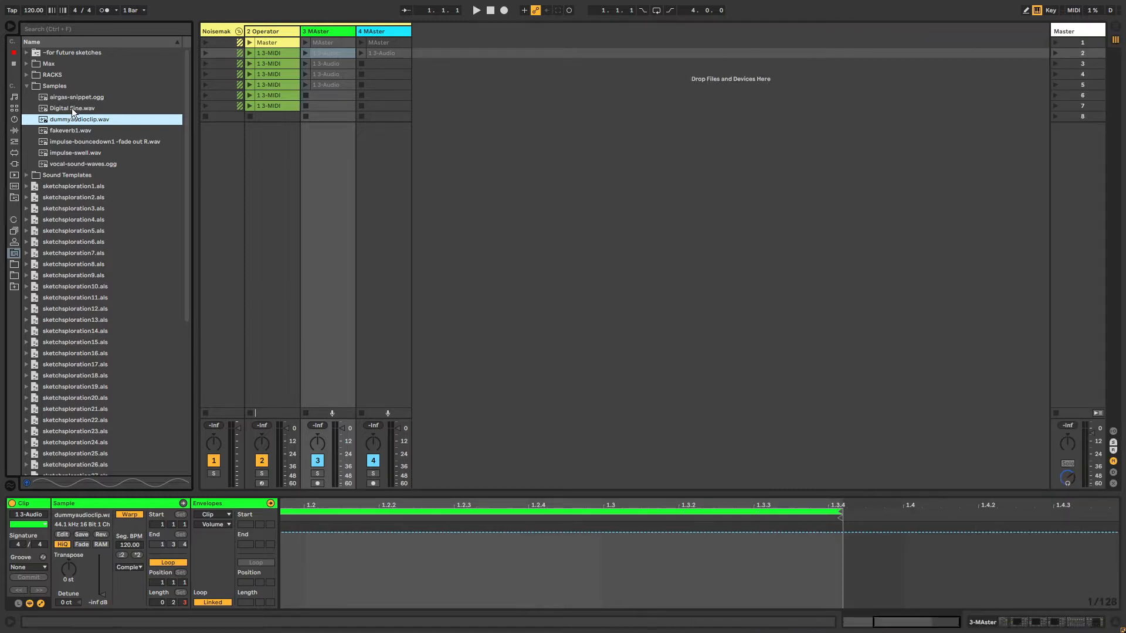
Step: Compare Digital Sine.wav and dummyaudioclip.wav in the Samples folder and check the 3 MAster clips that use the renamed sample
left_click(71, 108)
left_click(73, 119)
left_click_drag(318, 51, 322, 87)
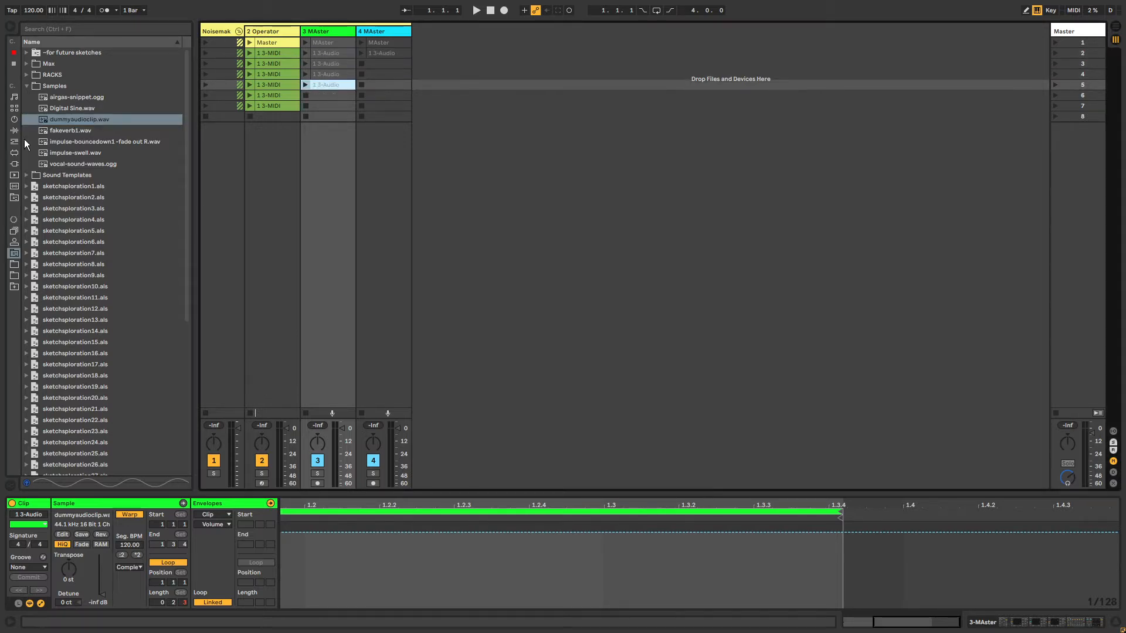
Step: Open the sample of the fourth-scene 3 MAster clip, dummyaudioclip.wav, in the external editor Sound Forge
right_click(80, 122)
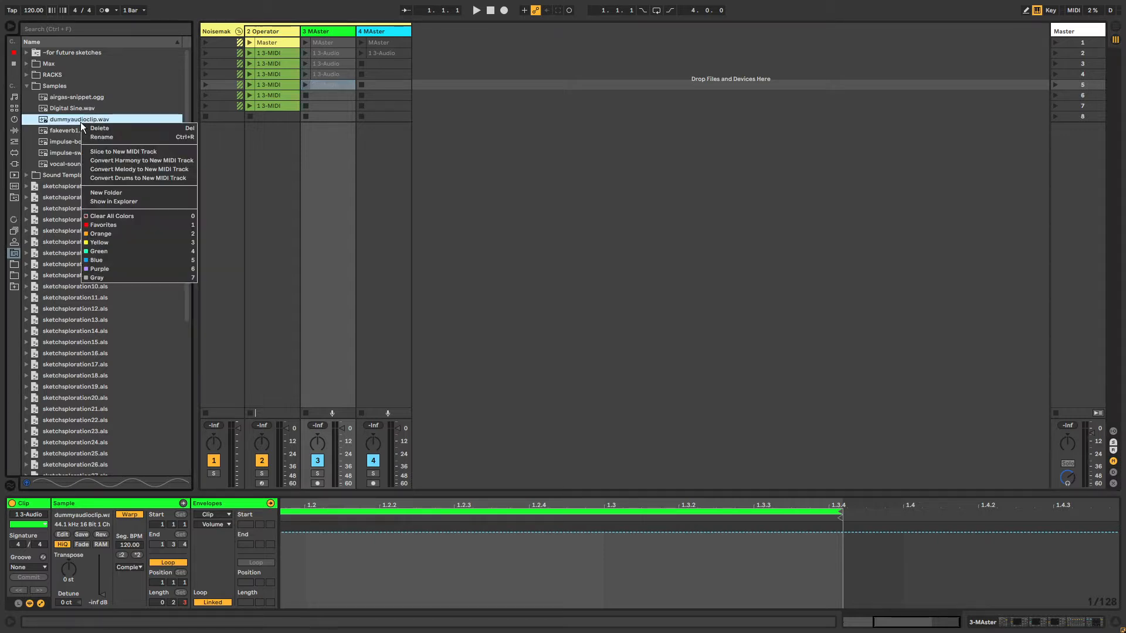
left_click(67, 541)
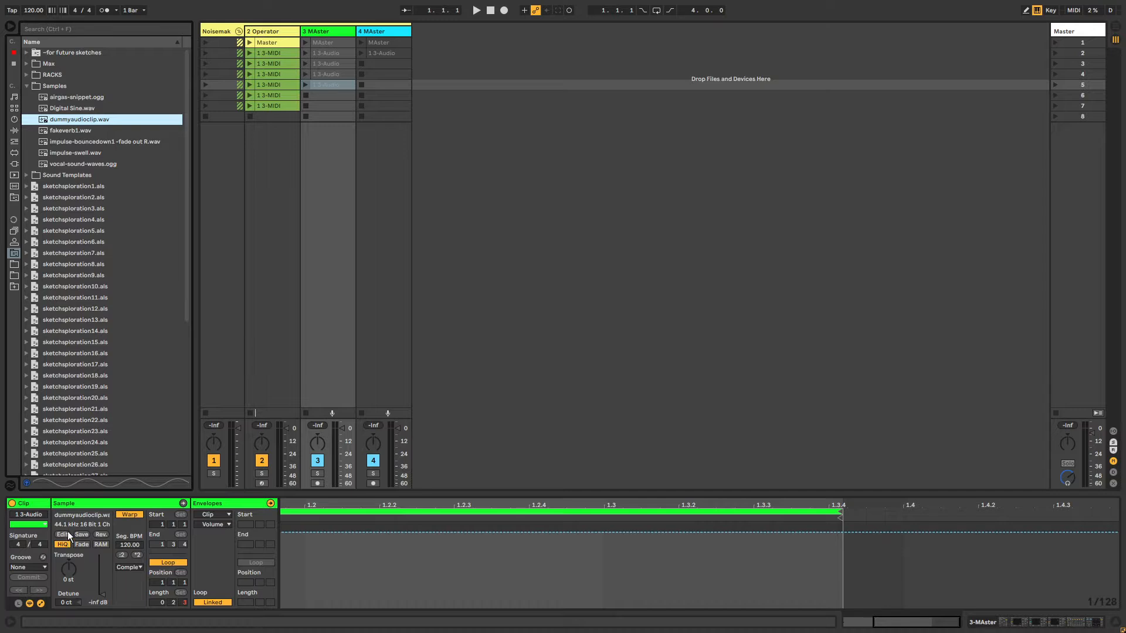
left_click(328, 76)
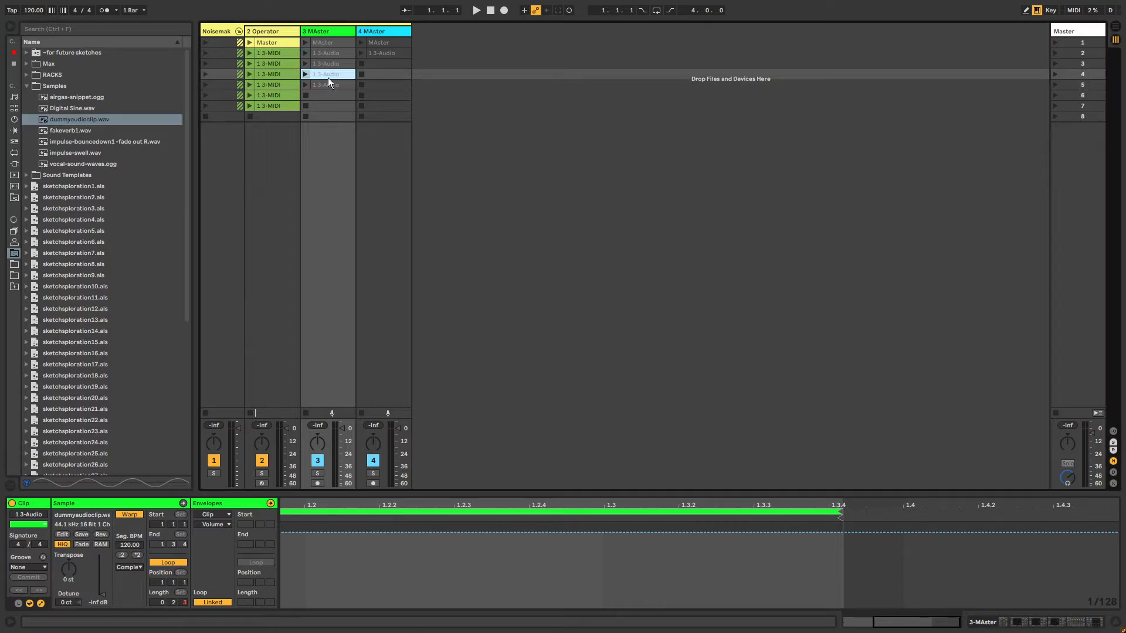
left_click(61, 535)
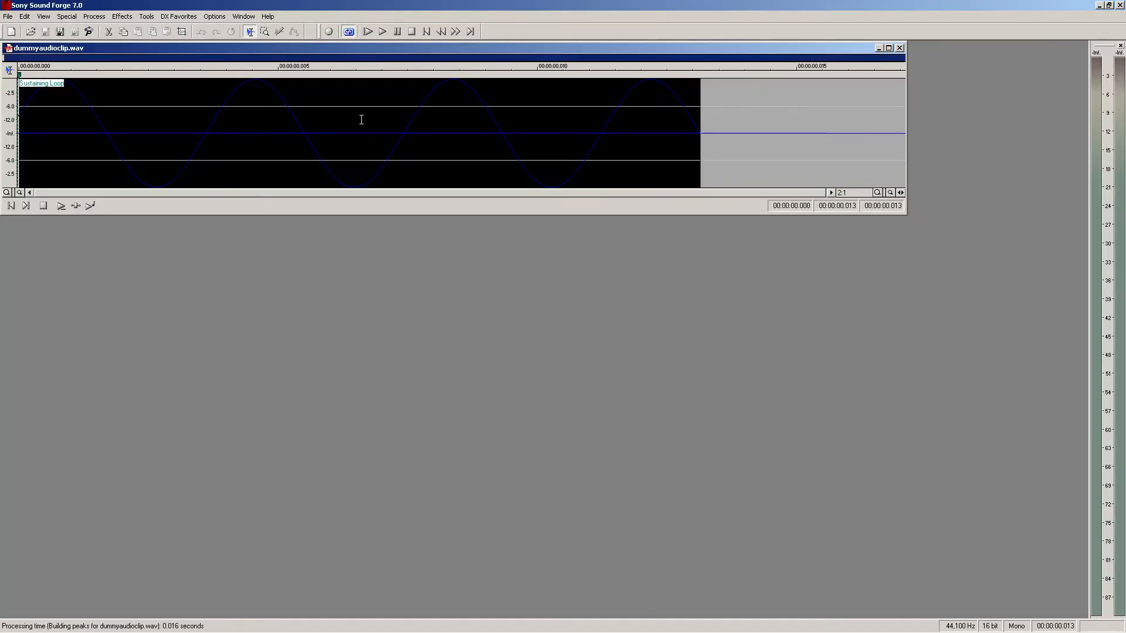
left_click(89, 17)
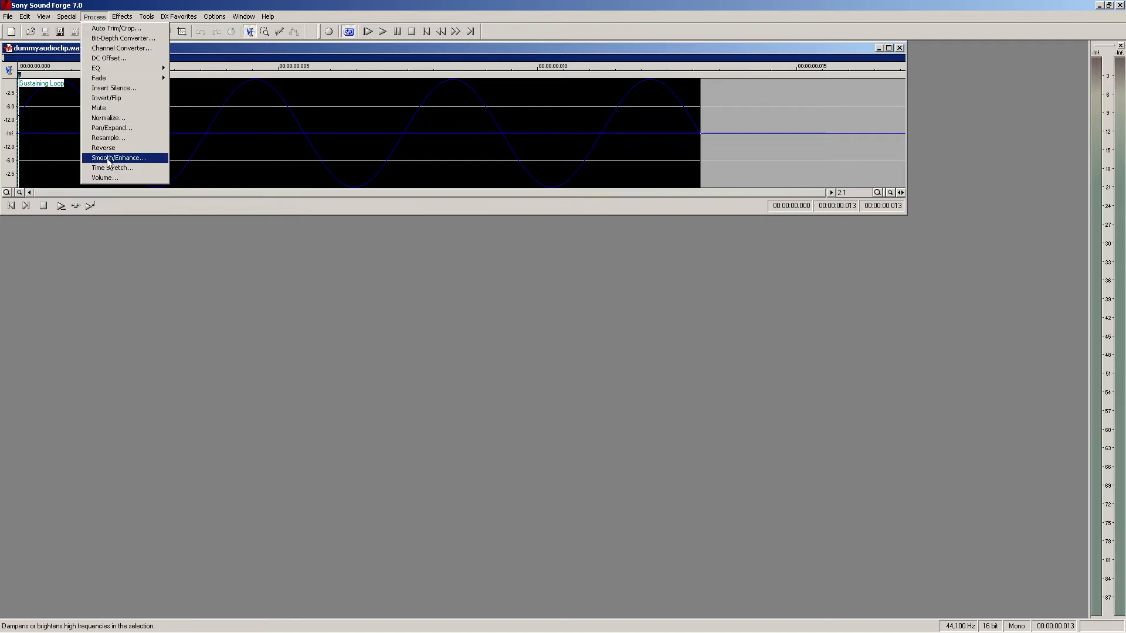
left_click(109, 118)
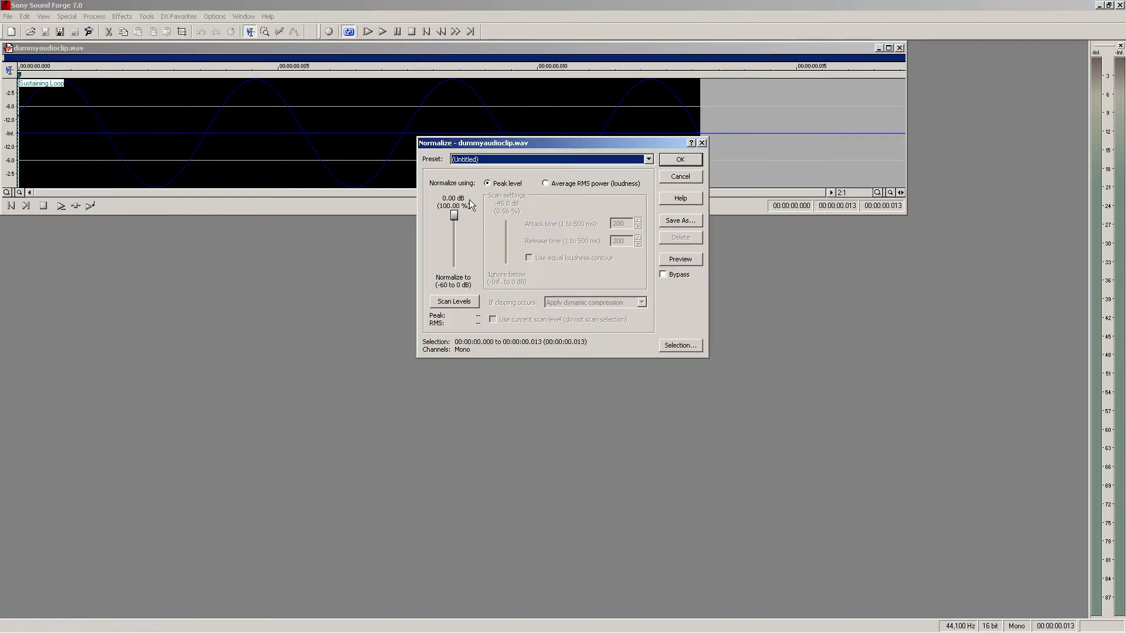
left_click(680, 176)
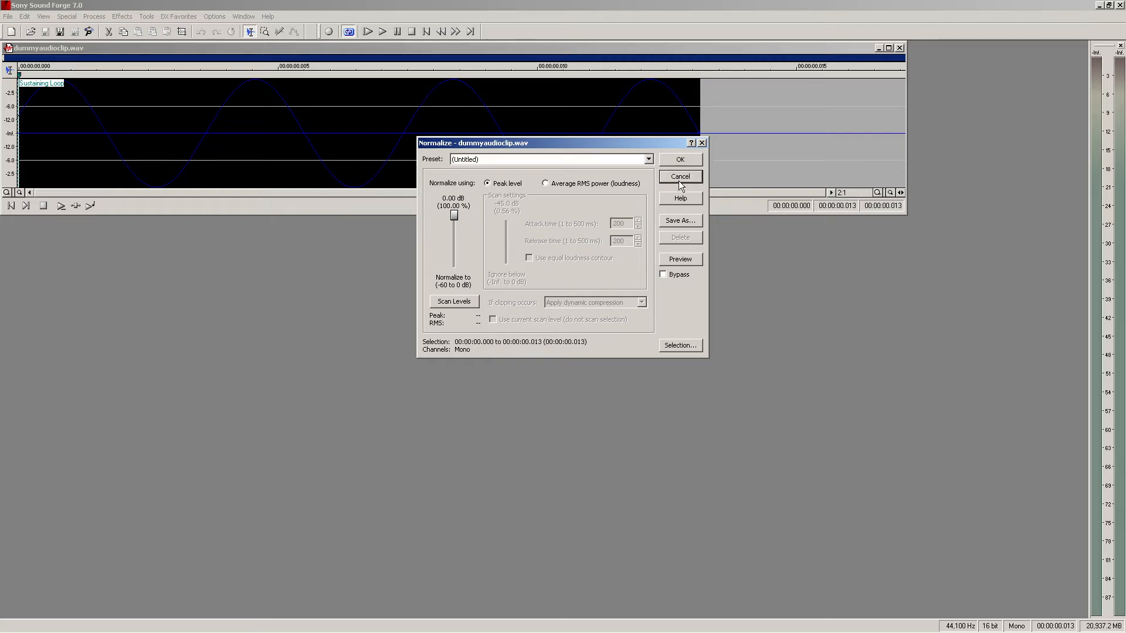
key("ctrl+v")
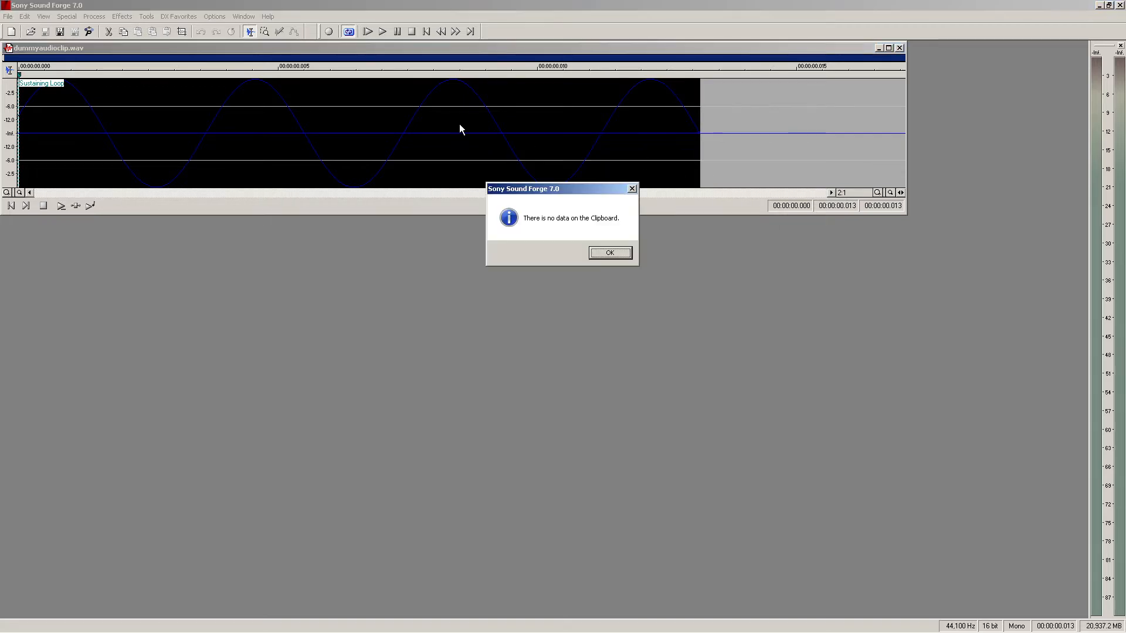
key("Return")
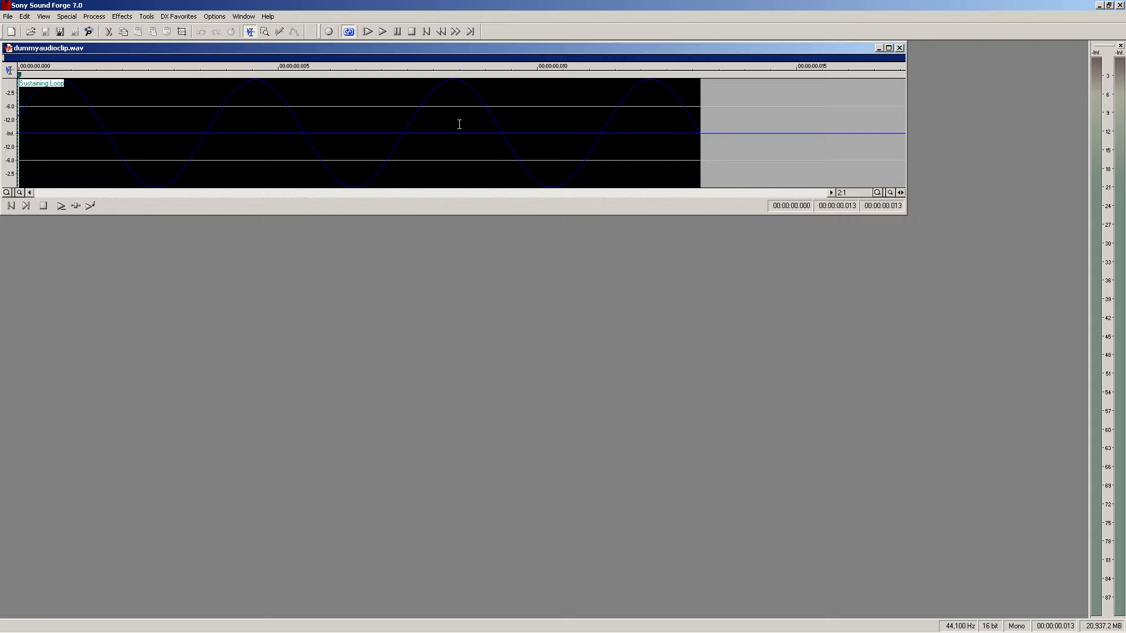
Step: Mute the whole waveform of dummyaudioclip.wav
key("alt+p")
key("m")
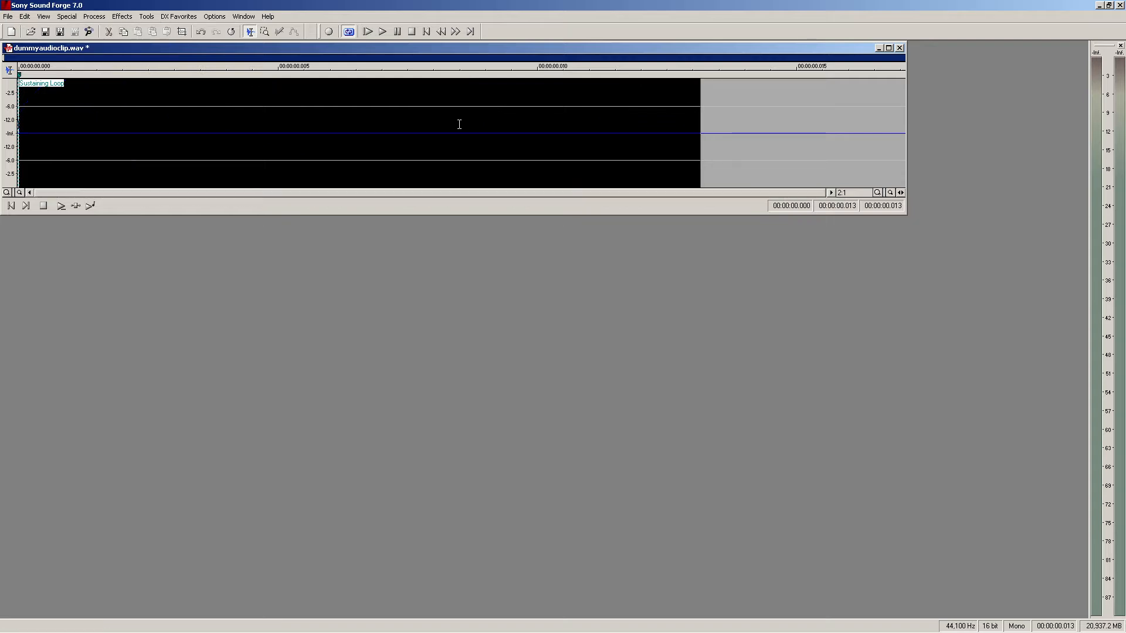
left_click_drag(222, 120, 7, 102)
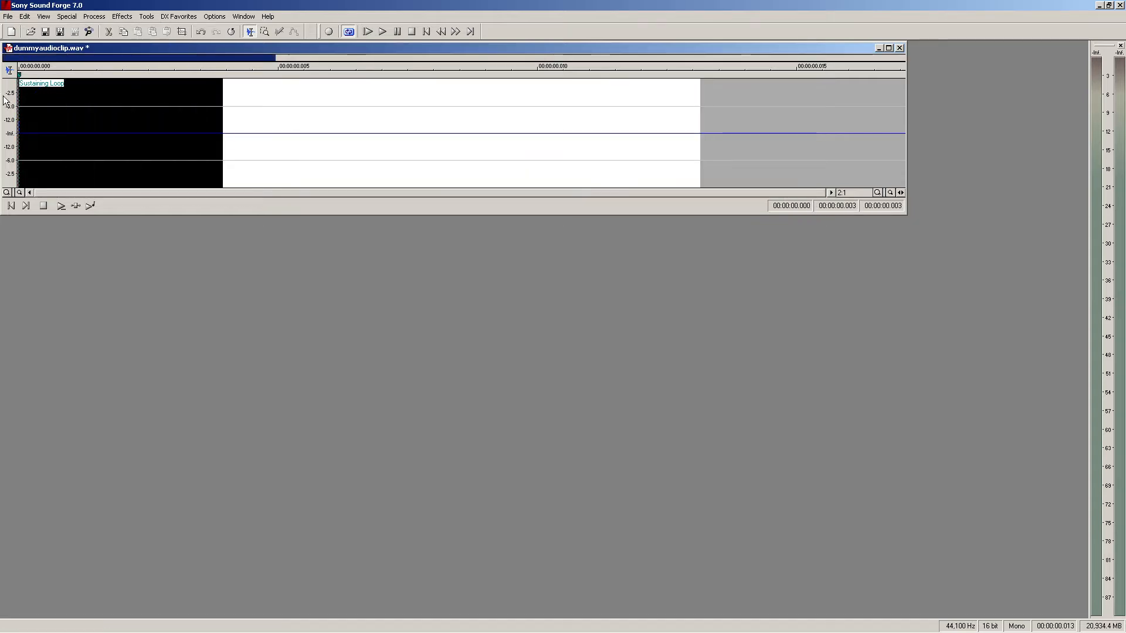
left_click(146, 134)
left_click_drag(163, 134, 808, 115)
left_click(808, 115)
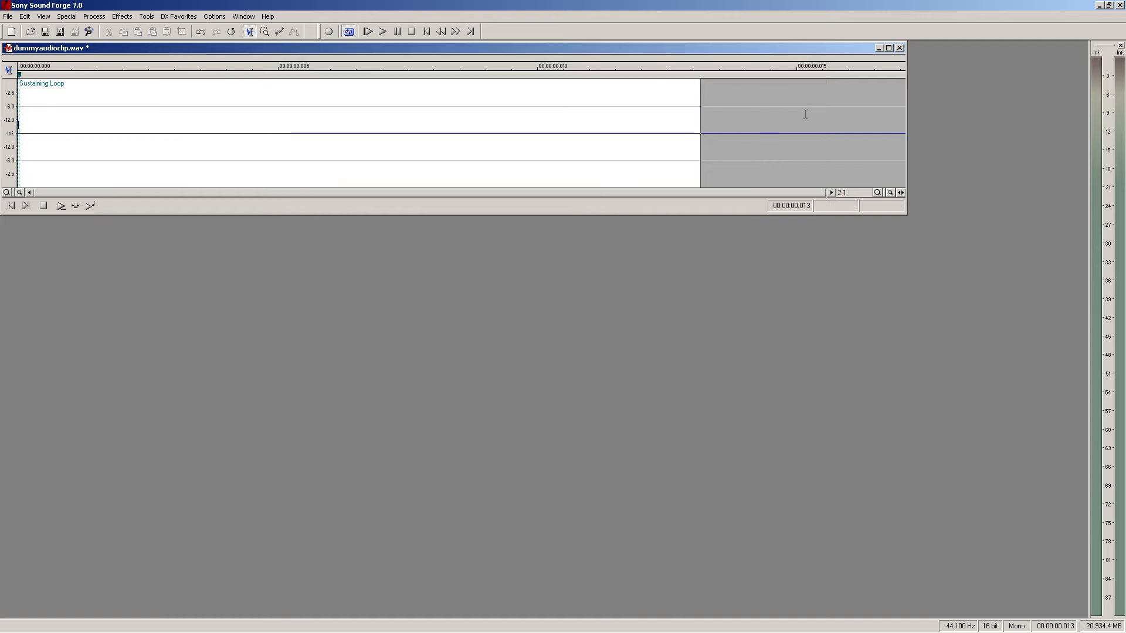
Step: Mute a short stretch at the very start of the waveform and delete the Sustaining Loop
left_click_drag(73, 126, 5, 126)
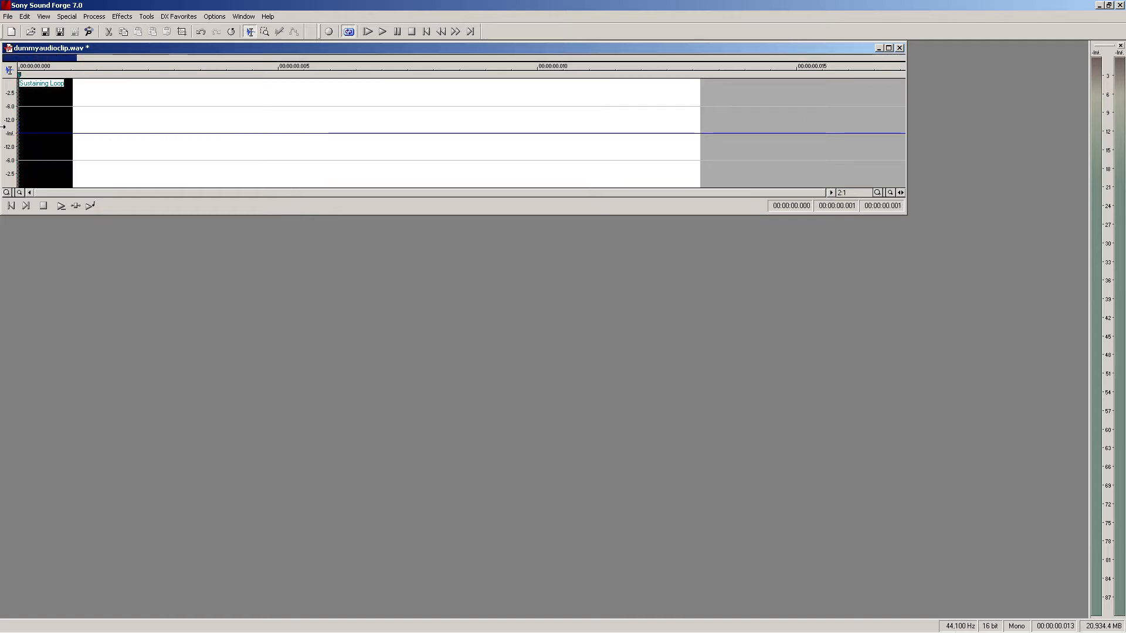
key("alt+p")
key("m")
right_click(20, 77)
left_click(41, 92)
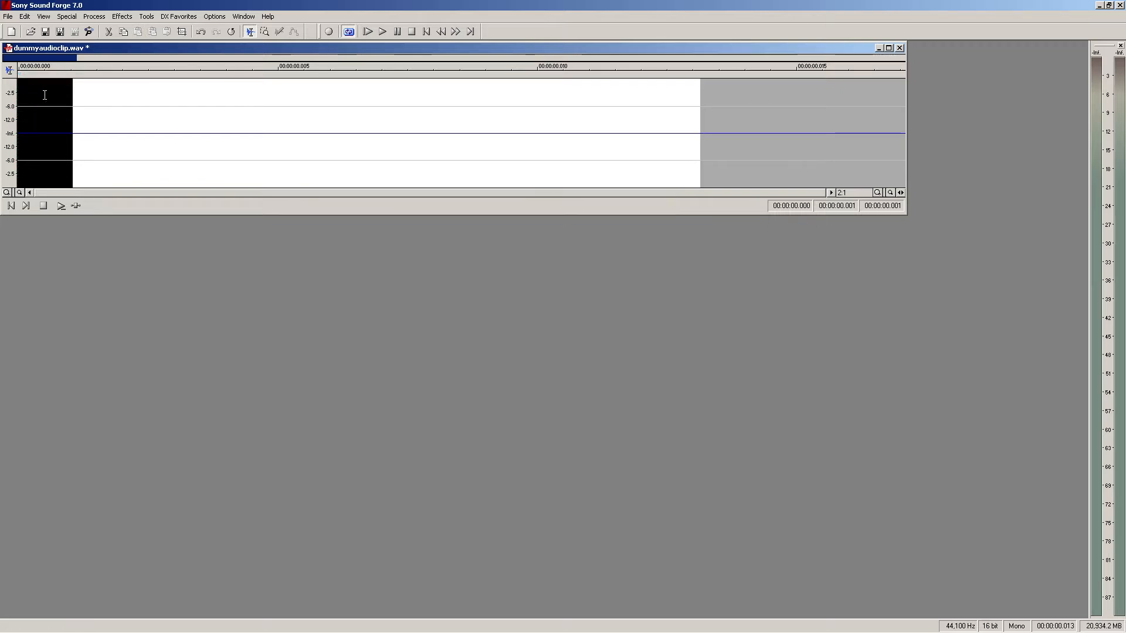
Step: Save and close dummyaudioclip.wav, switch back to Ableton Live, and reset the fourth-scene 3 MAster clip's gain to 0.00 dB
double_click(260, 154)
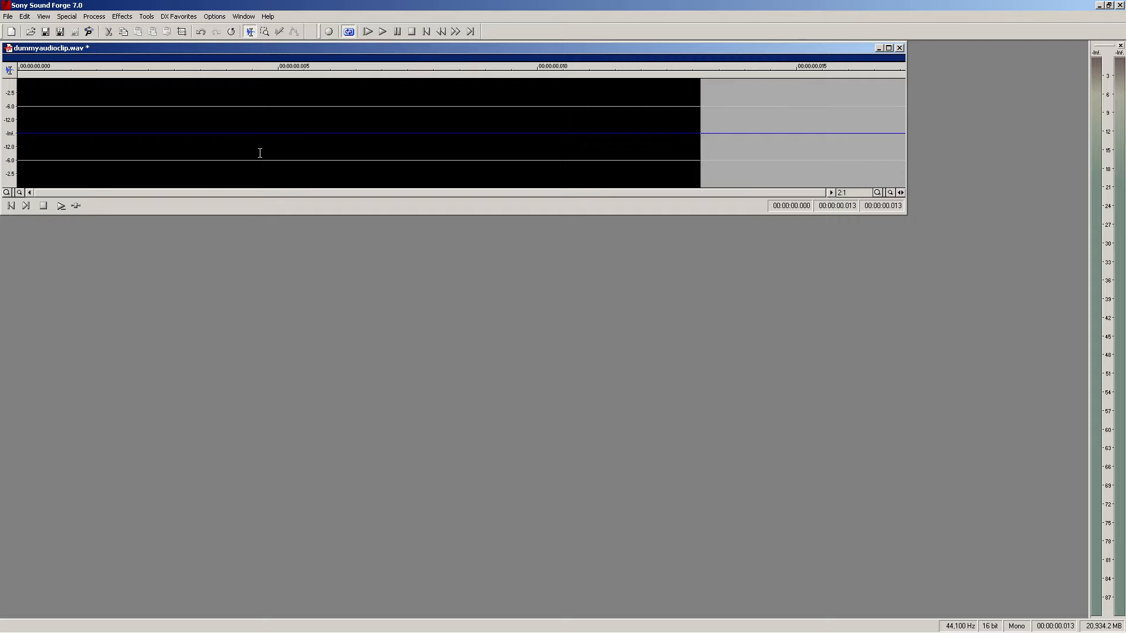
key("ctrl+s")
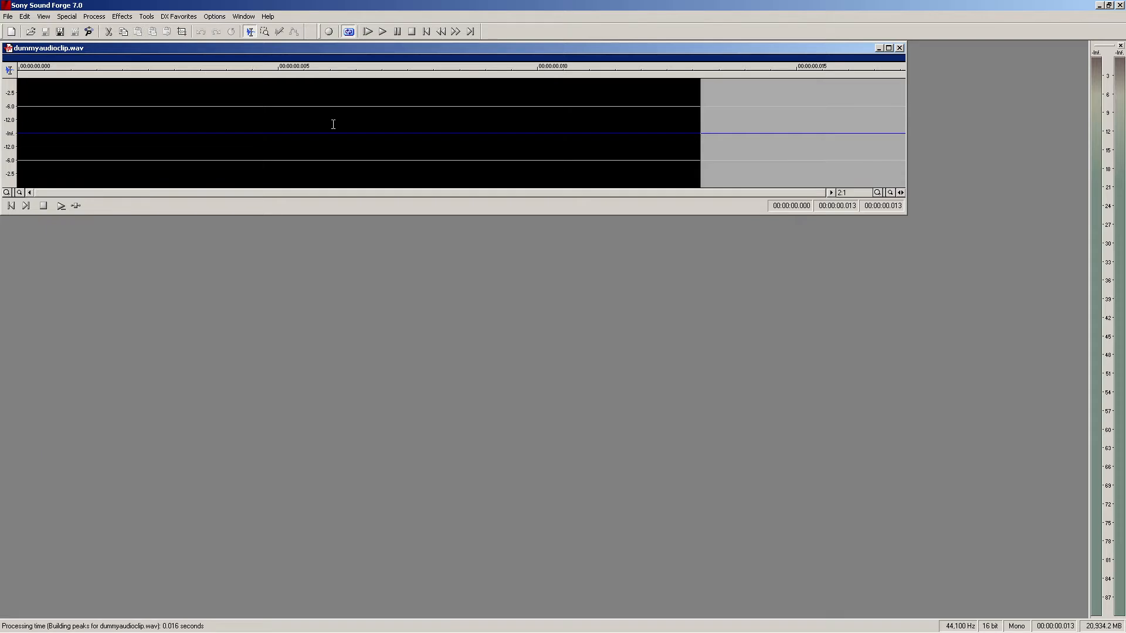
left_click(898, 48)
key("alt+Tab")
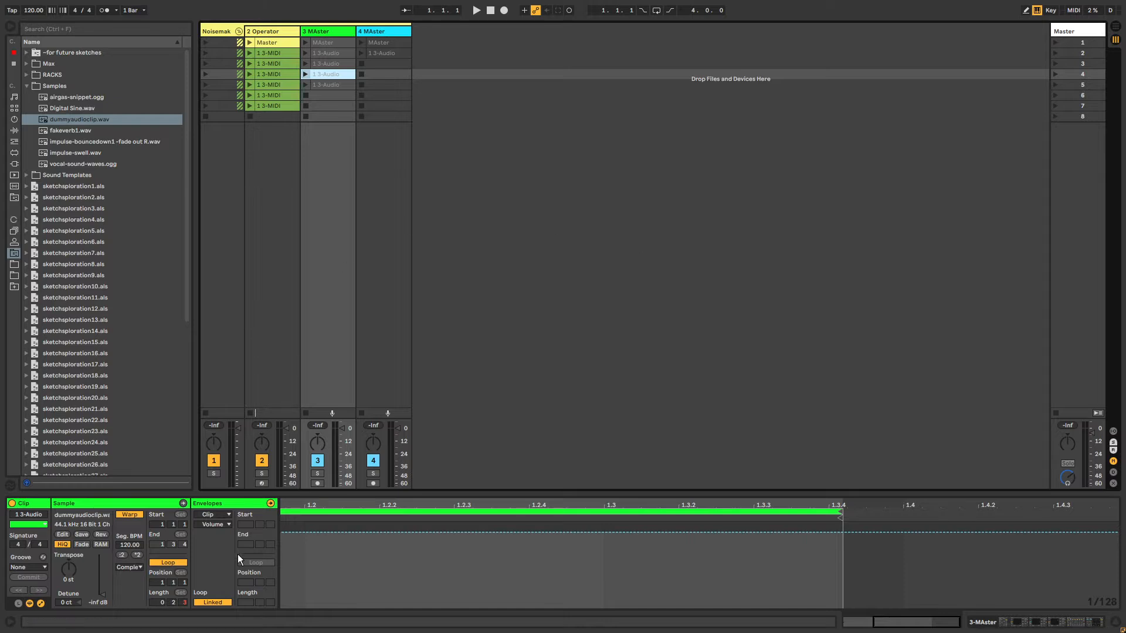
double_click(102, 594)
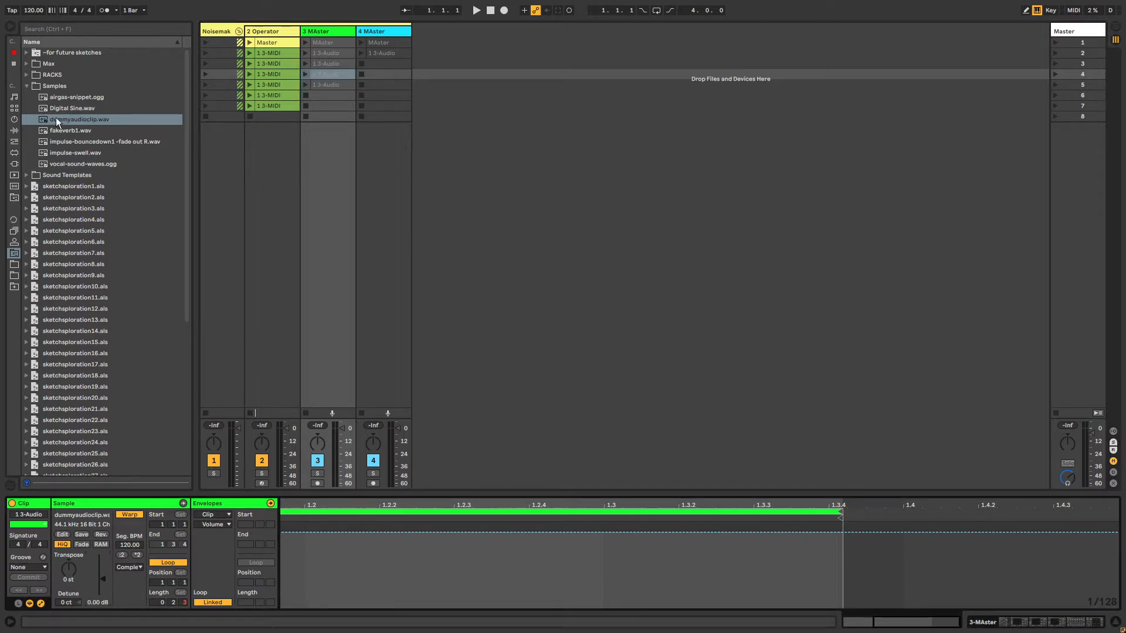
Step: Try dummyaudioclip.wav on a new audio track and delete that track again
left_click_drag(55, 118, 430, 41)
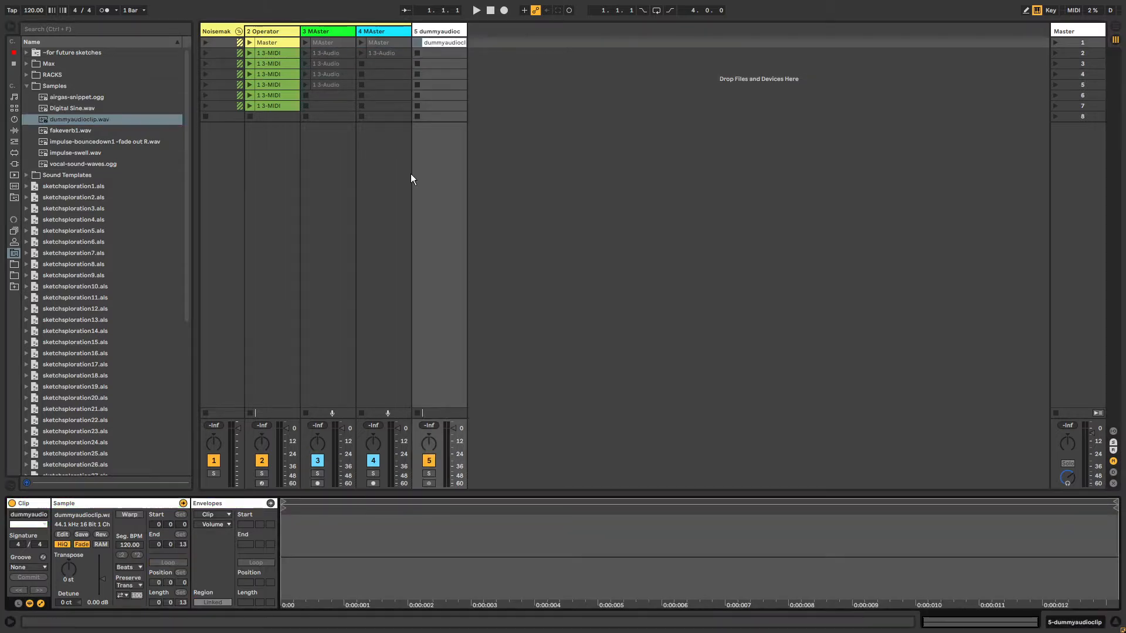
left_click(445, 33)
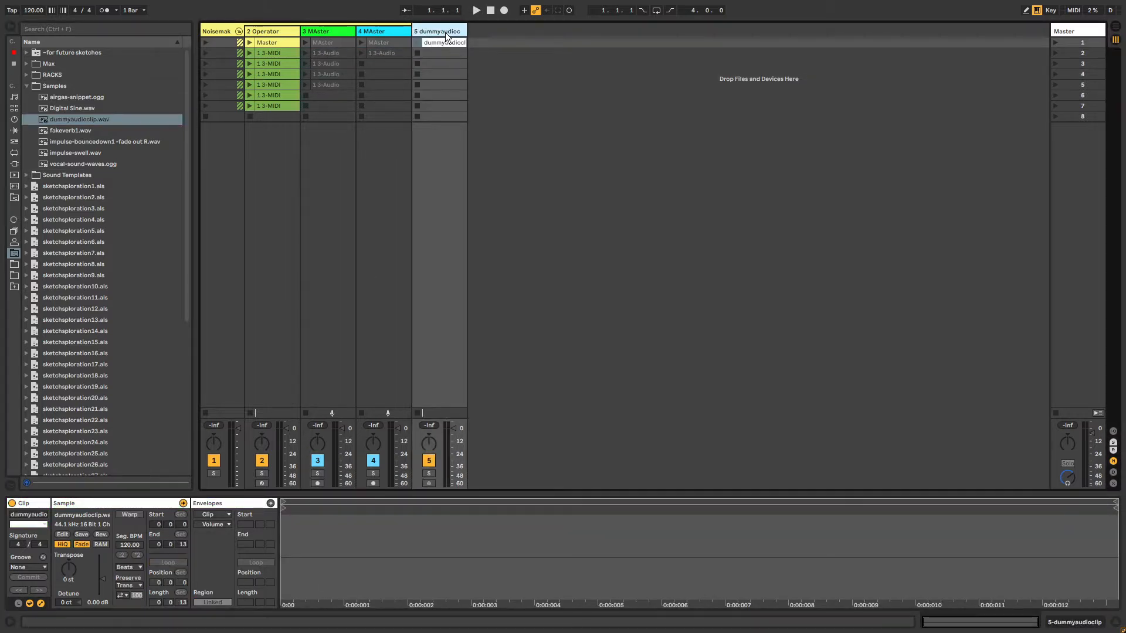
key("Delete")
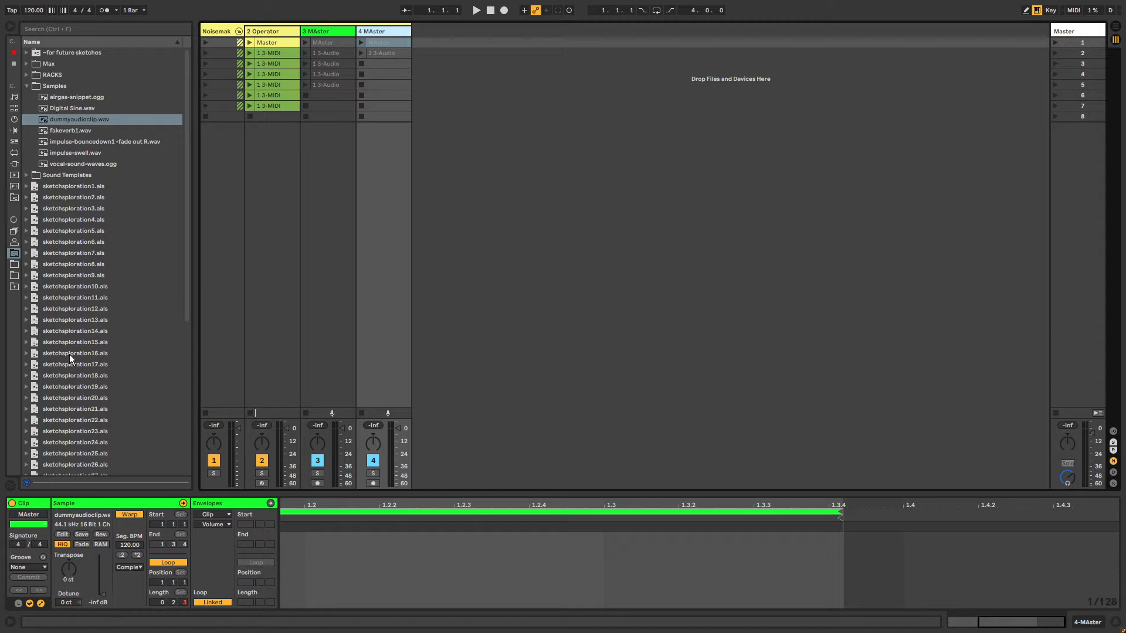
Step: Browse the Max, RACKS and Samples folders in the browser and select dummyaudioclip.wav
left_click(49, 65)
left_click(50, 75)
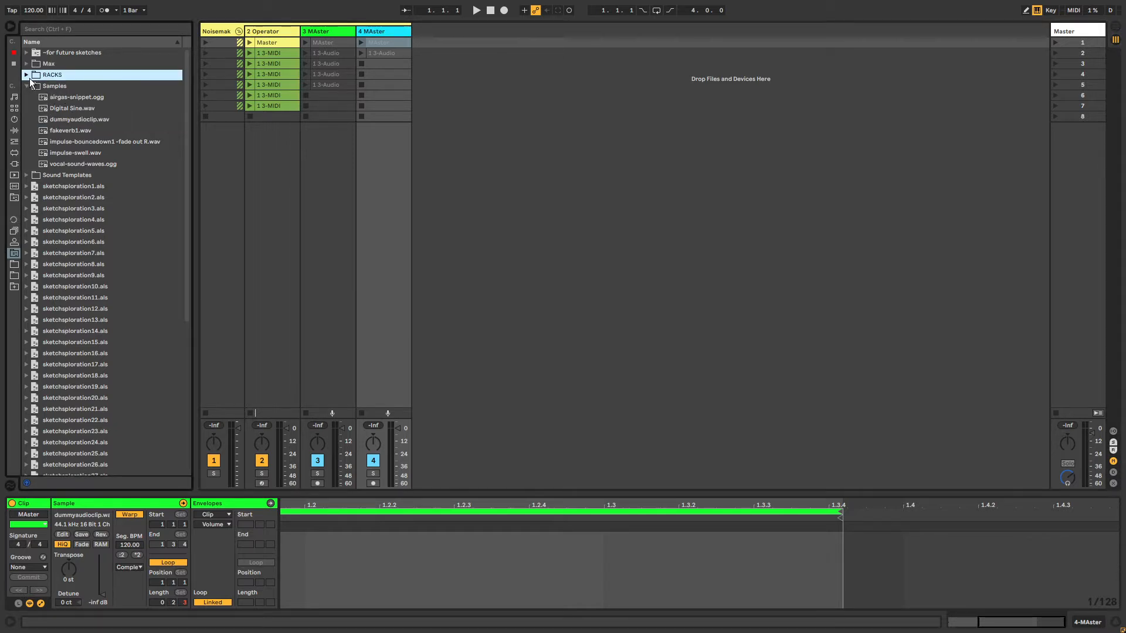
left_click(25, 75)
left_click(25, 75)
left_click(50, 87)
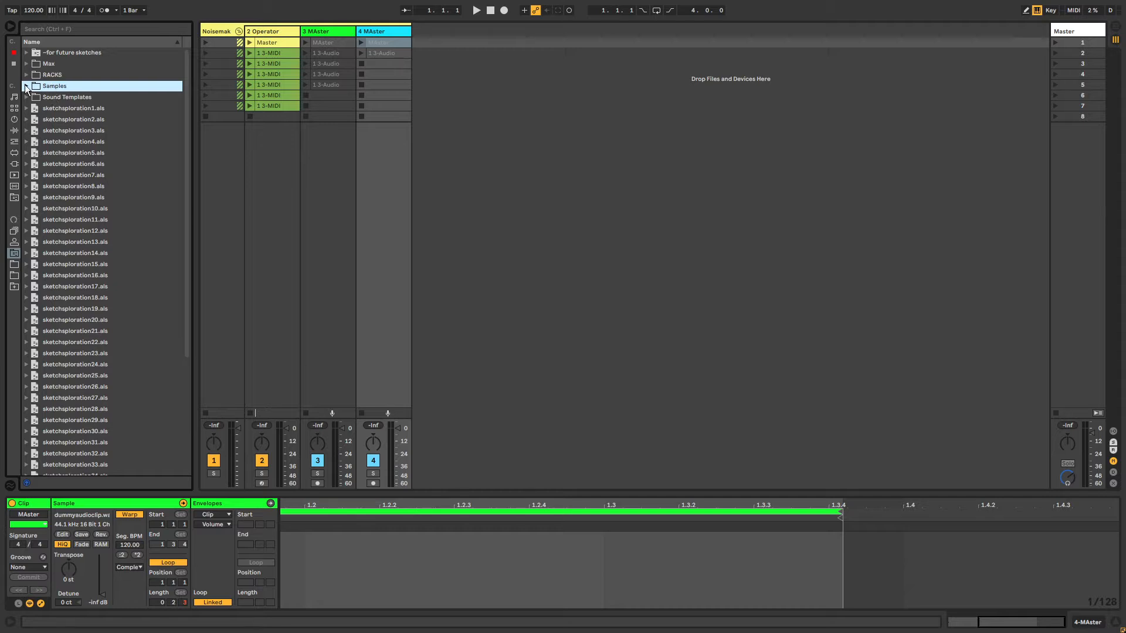
left_click(26, 86)
left_click(74, 119)
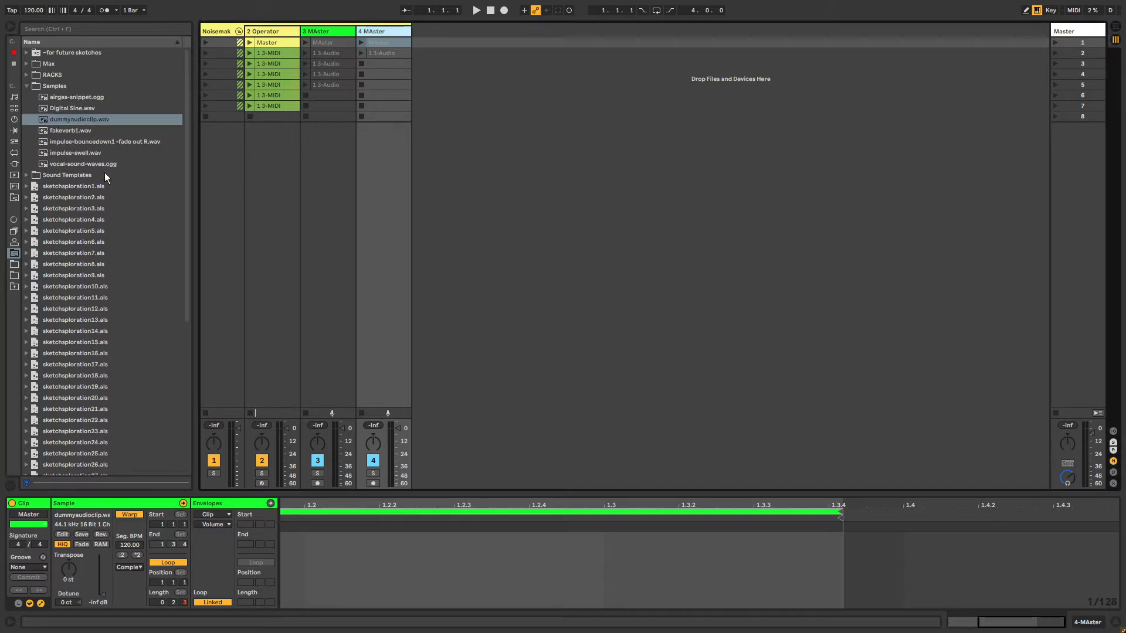
left_click(332, 95)
left_click(393, 63)
left_click(391, 74)
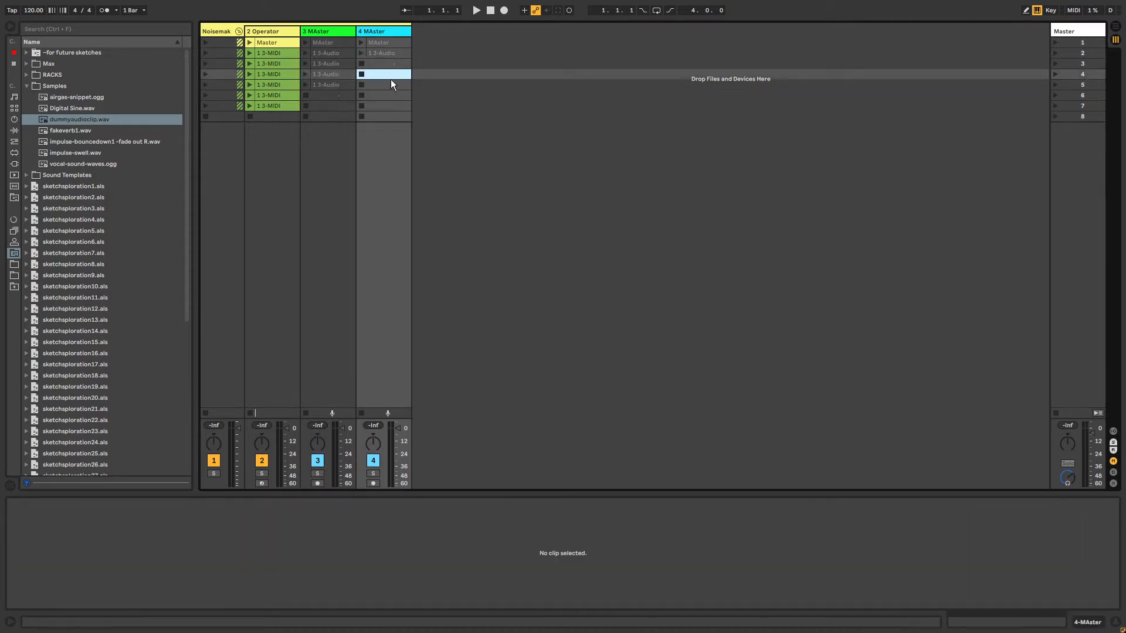
left_click(389, 95)
left_click(389, 106)
left_click(388, 115)
left_click(390, 66)
left_click(390, 75)
left_click(388, 116)
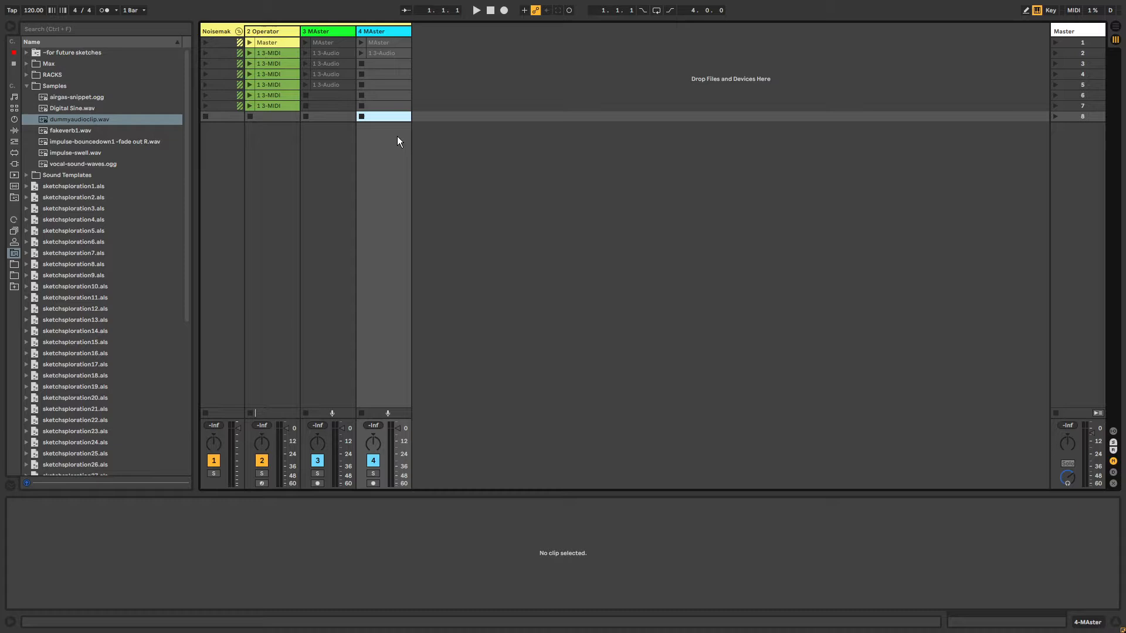
left_click(385, 54)
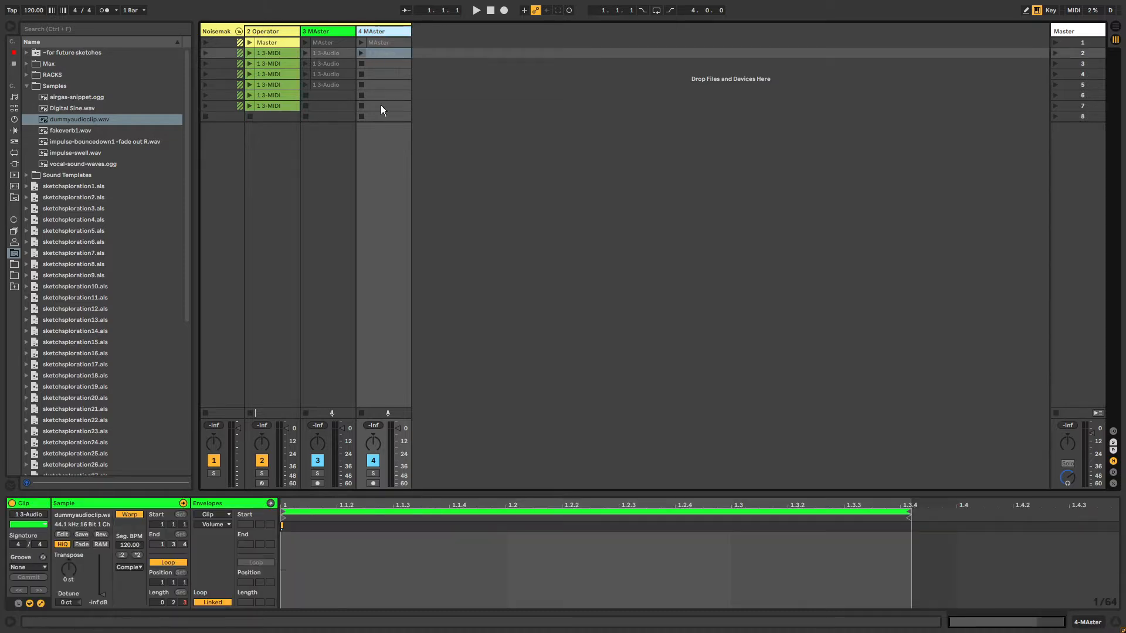
left_click(287, 33)
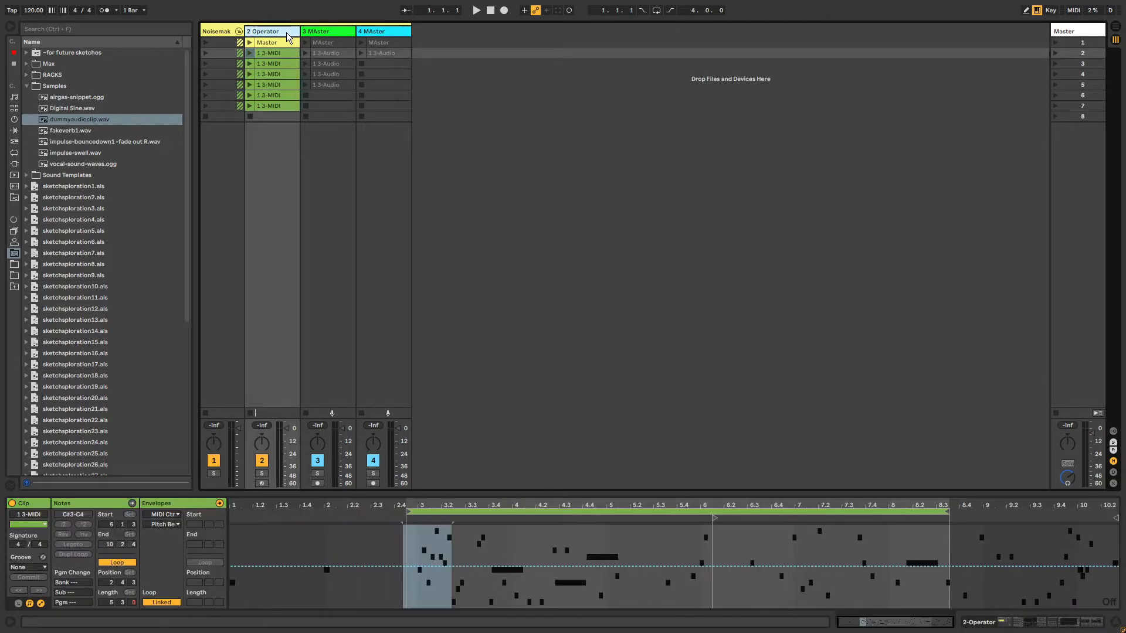
left_click(230, 31)
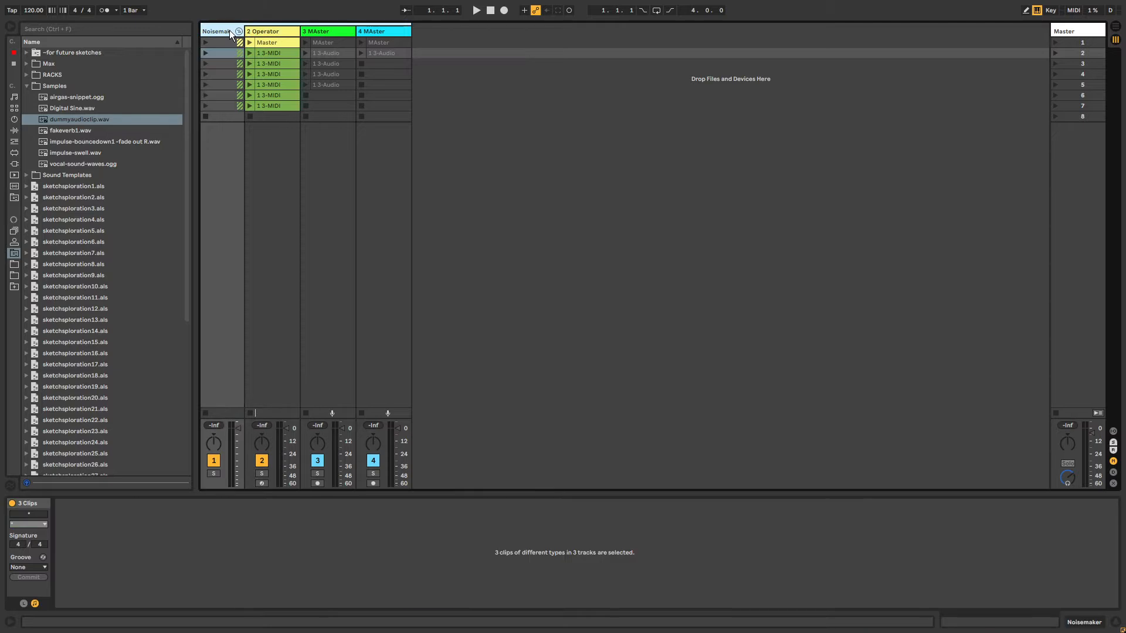
left_click(266, 30)
Step: Launch the first scene and show the input and output routing of the tracks
left_click(1082, 43)
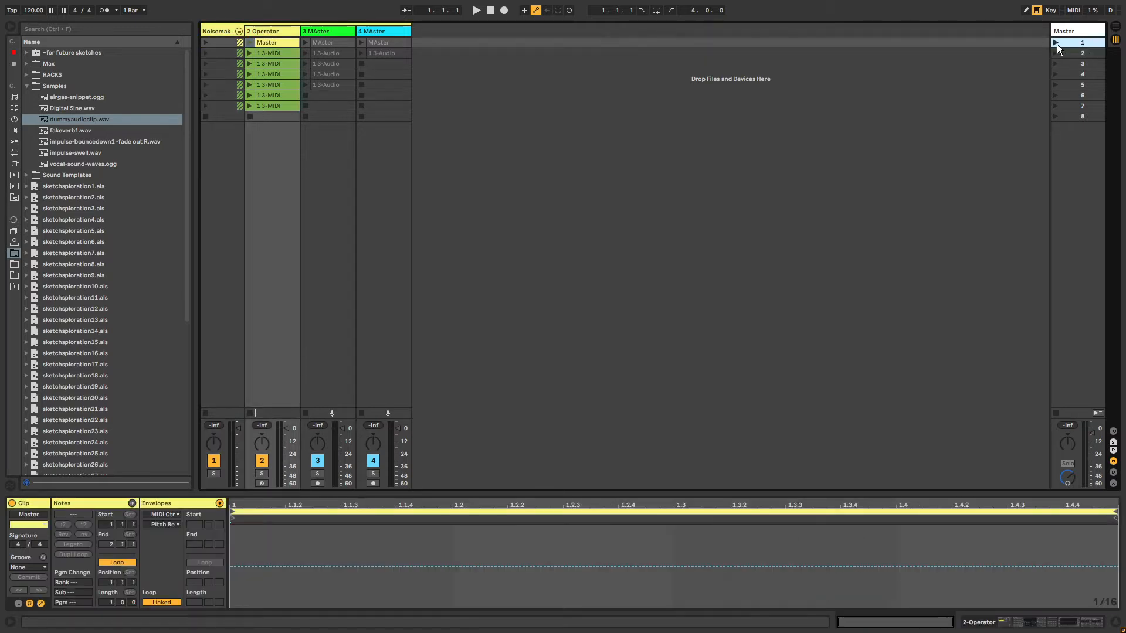
left_click(1055, 42)
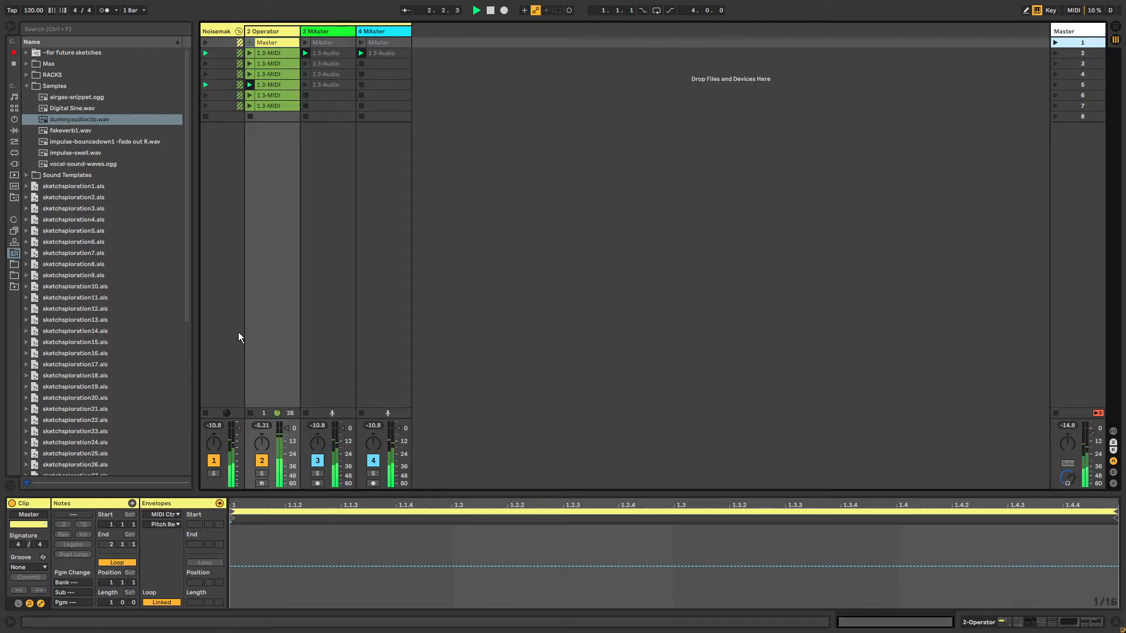
key("ctrl+alt+i")
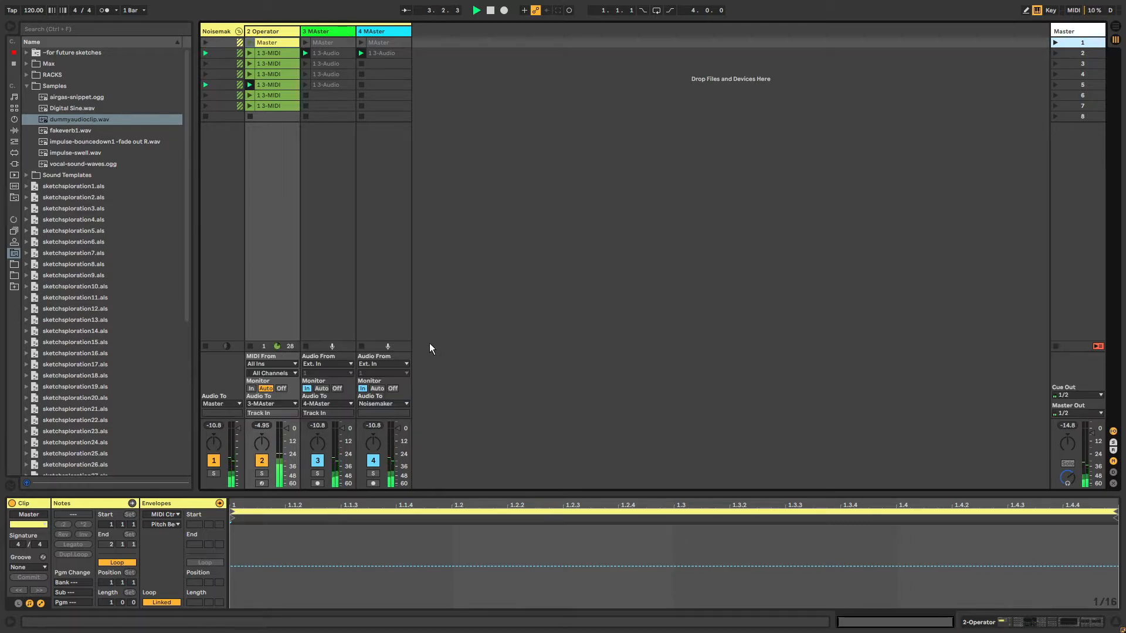
Step: Rename the first-scene Master clip on the 2 Operator track to start
left_click(267, 32)
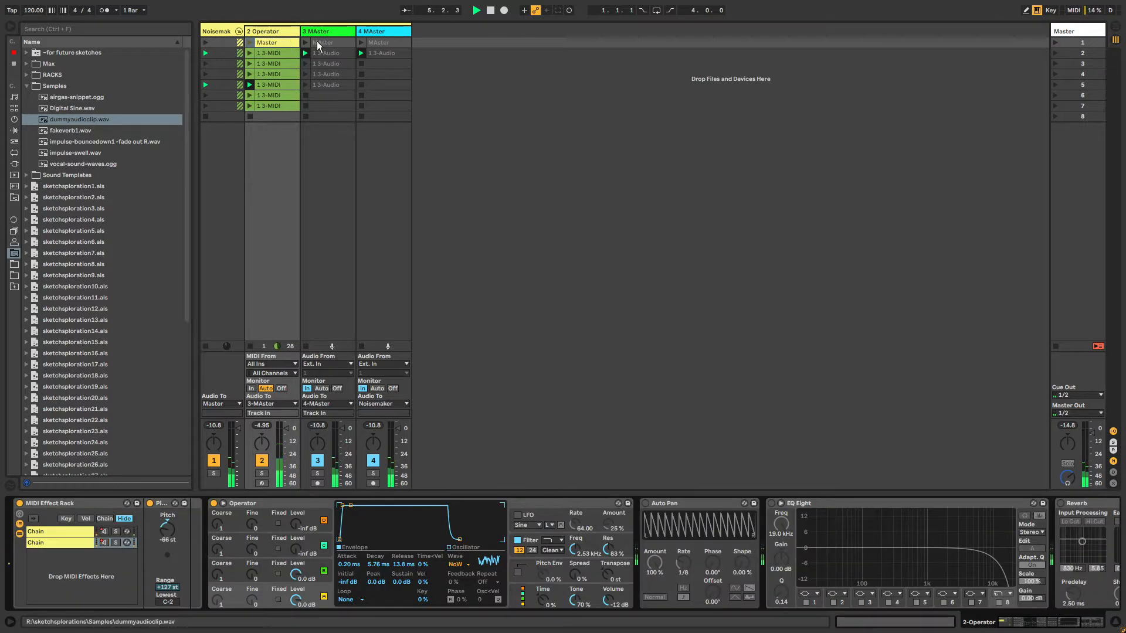
left_click(317, 42)
left_click(386, 43)
left_click(277, 42)
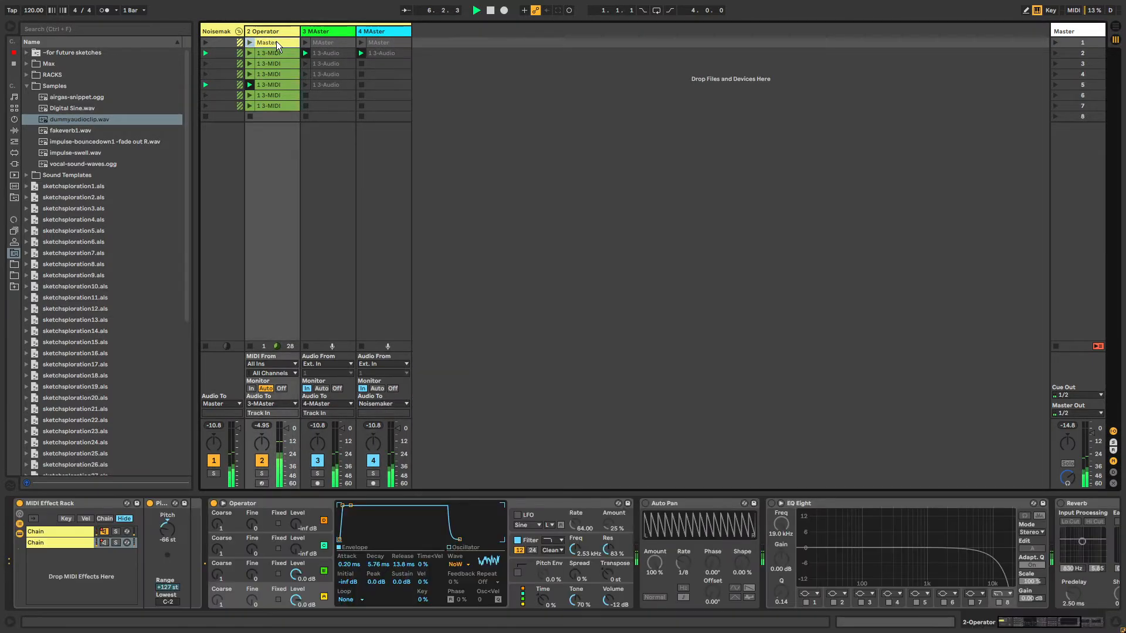
key("ctrl+r")
type("st")
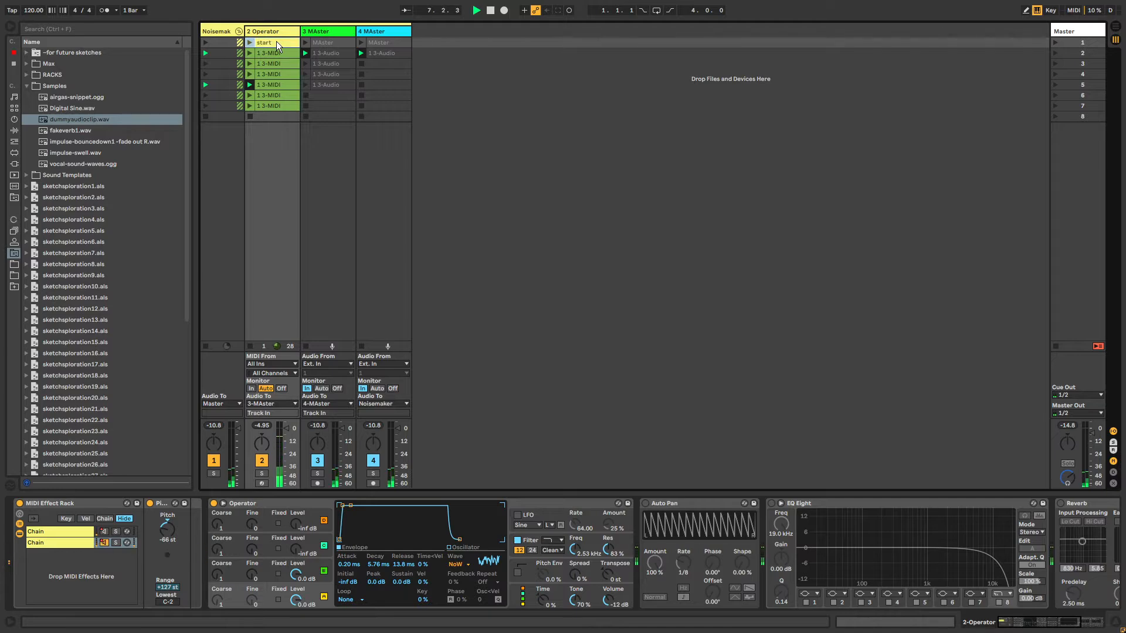
Step: Rename the first clip on the 3 MAster track to start and show its launch settings
left_click(337, 42)
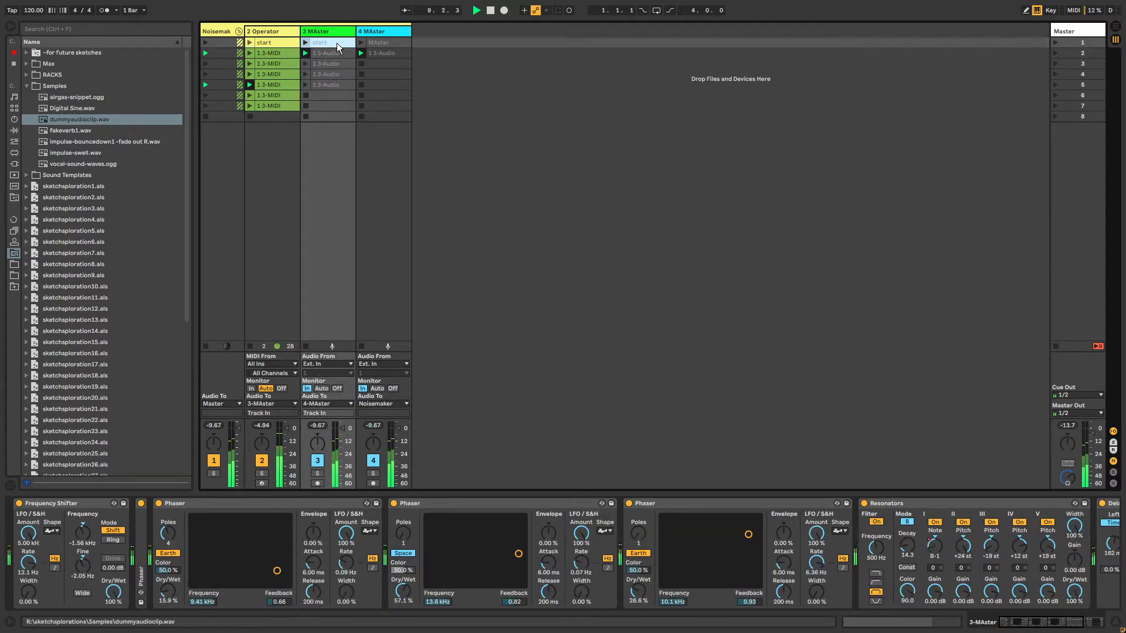
left_click(318, 43)
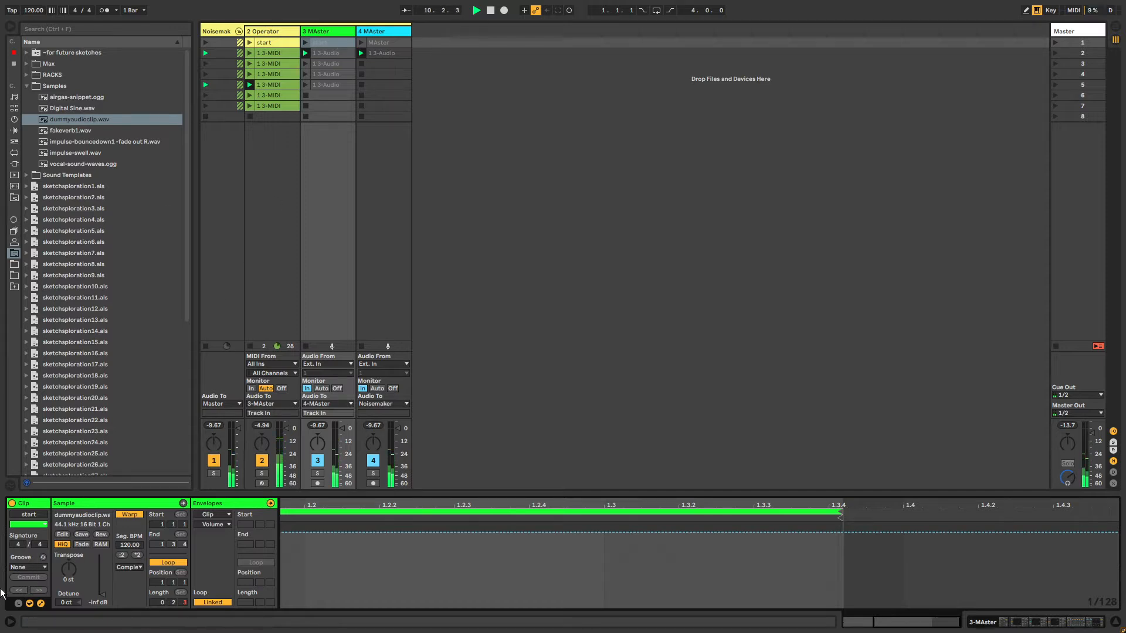
left_click(19, 604)
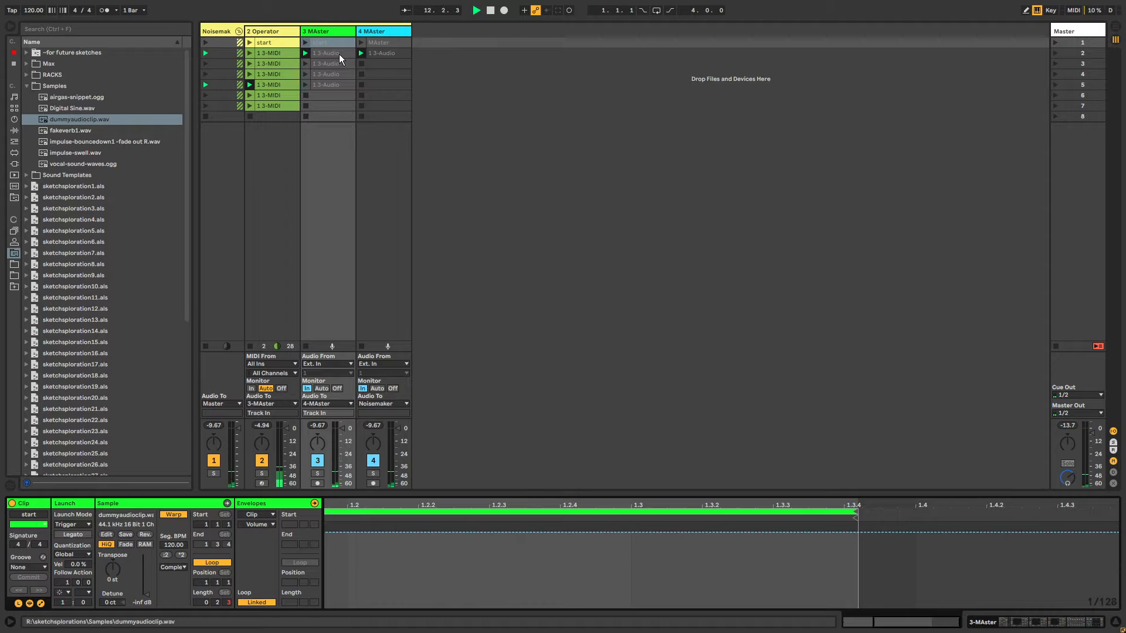
Step: Examine the launch settings of the four 1 3-Audio clips on the 3 MAster track
left_click(338, 54)
left_click(339, 59)
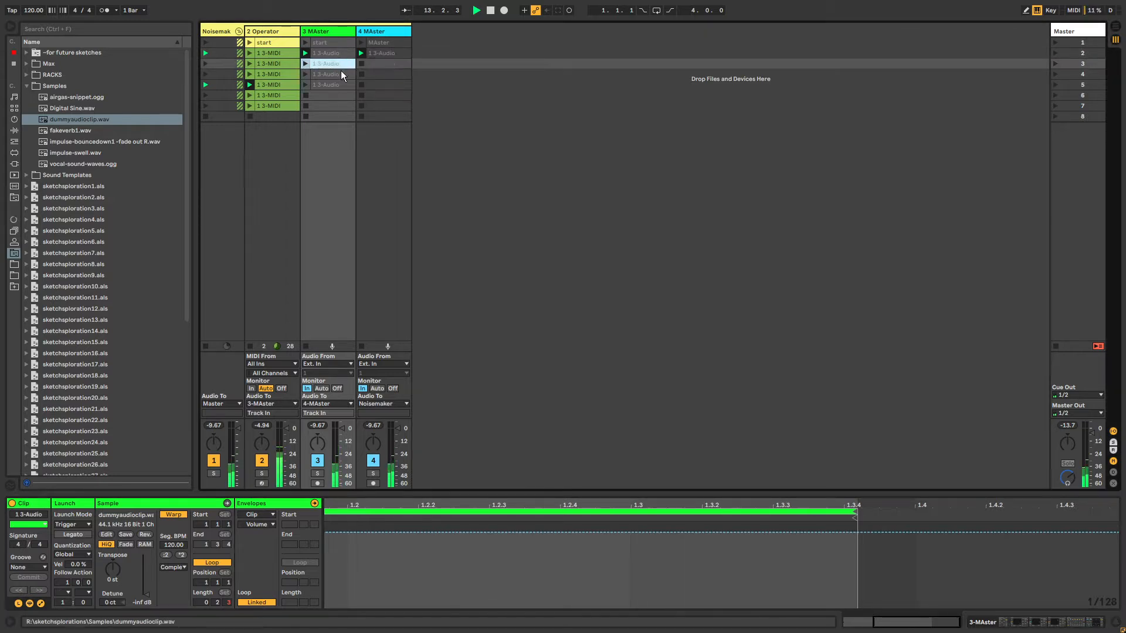
left_click(340, 72)
left_click(340, 85)
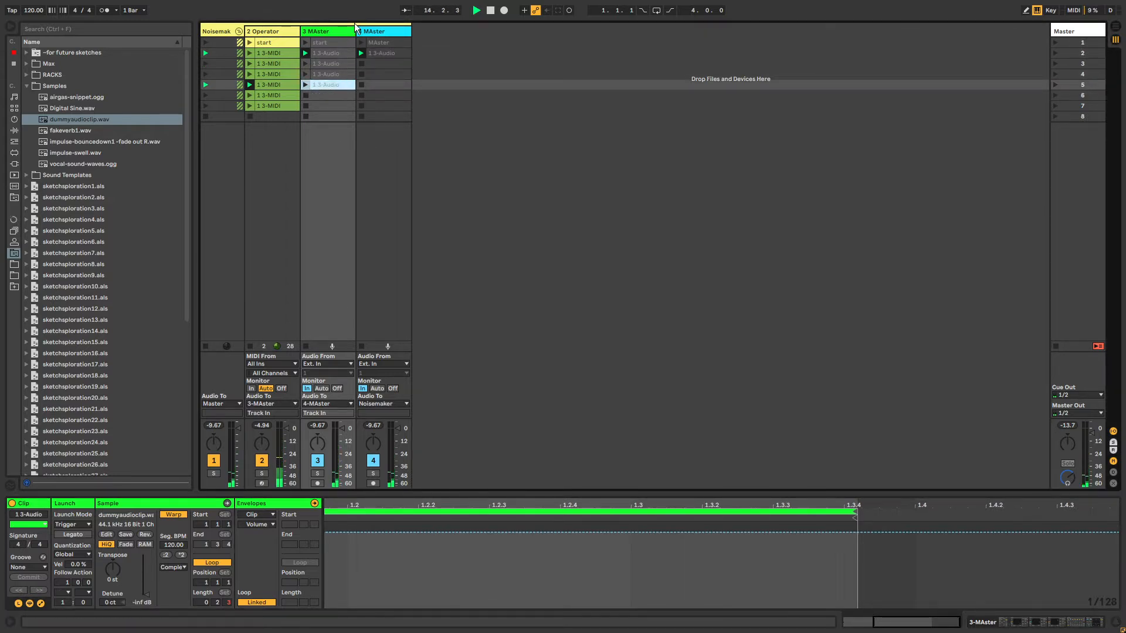
key("Up")
key("Up")
key("Up")
Step: Show the device chain of the 3 MAster track and go through its audio clips one by one
left_click(329, 31)
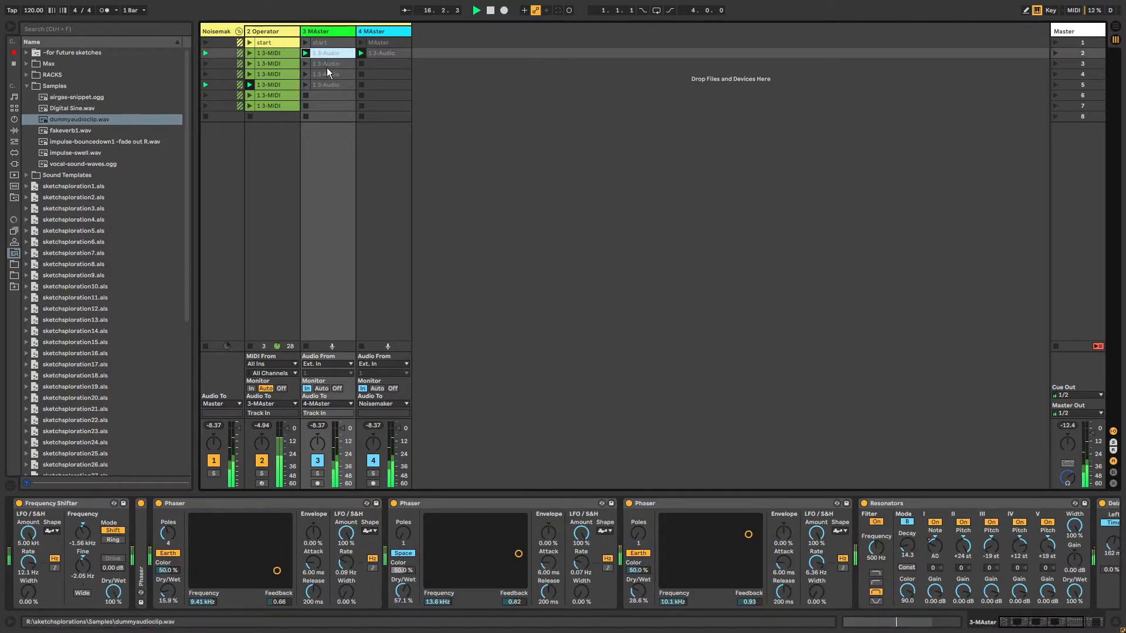
left_click(326, 66)
left_click(326, 74)
left_click(332, 84)
left_click(336, 53)
left_click(337, 64)
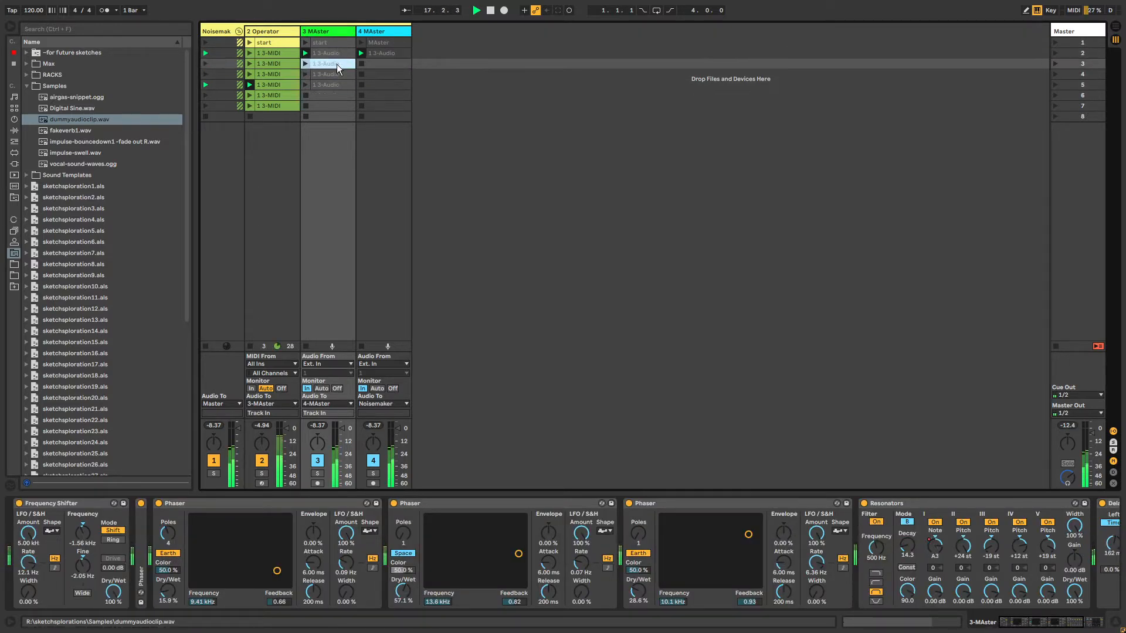
left_click(336, 74)
left_click(335, 84)
left_click(329, 43)
Step: Rename the first clip on the 4 MAster track to start and launch the first scene
left_click(387, 43)
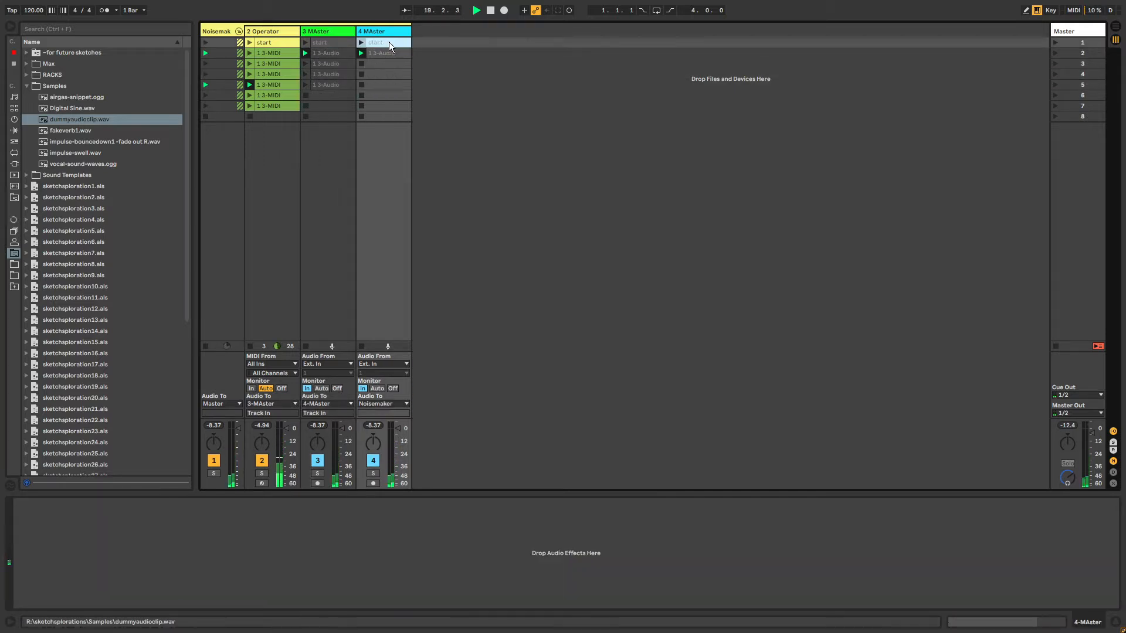
left_click(1056, 42)
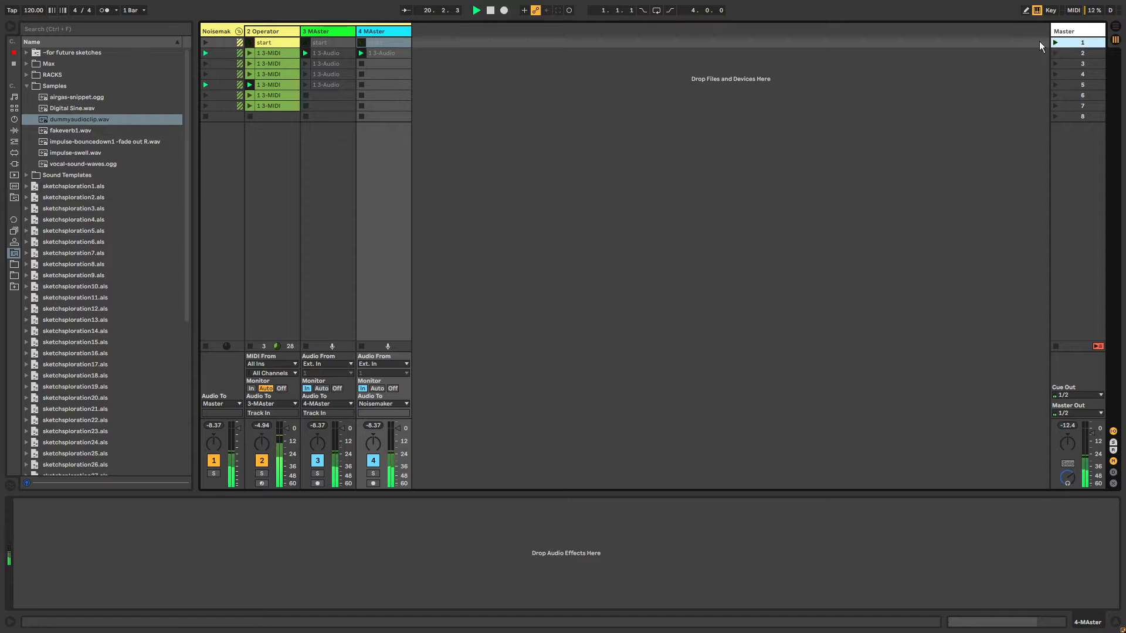
left_click(282, 34)
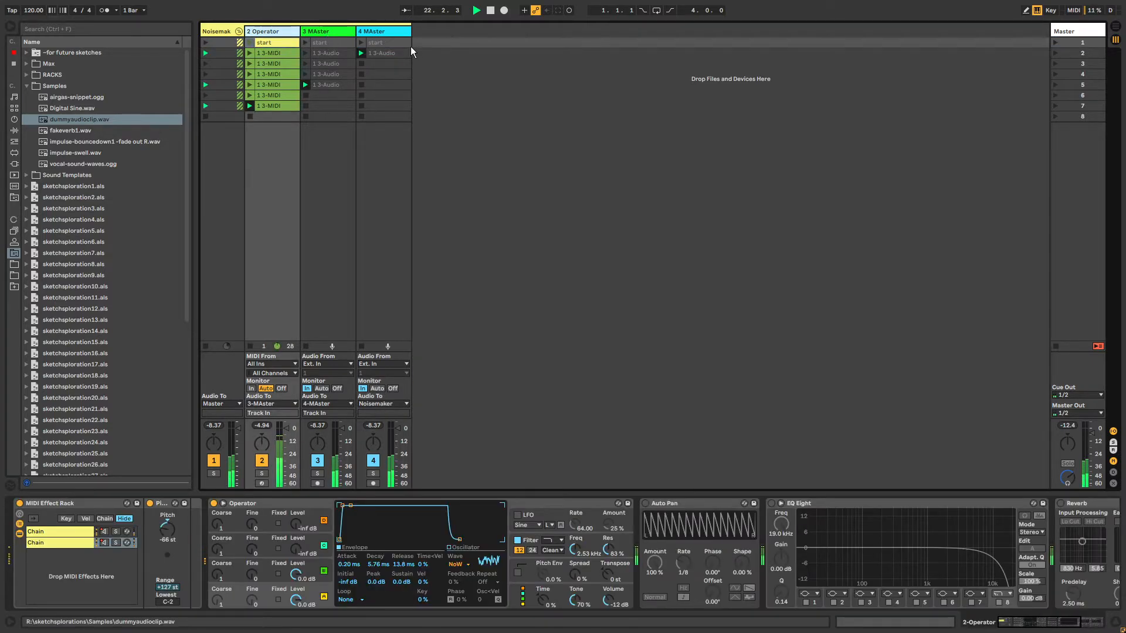
Step: Clear the name of the second clip on the 4 MAster track
left_click(385, 55)
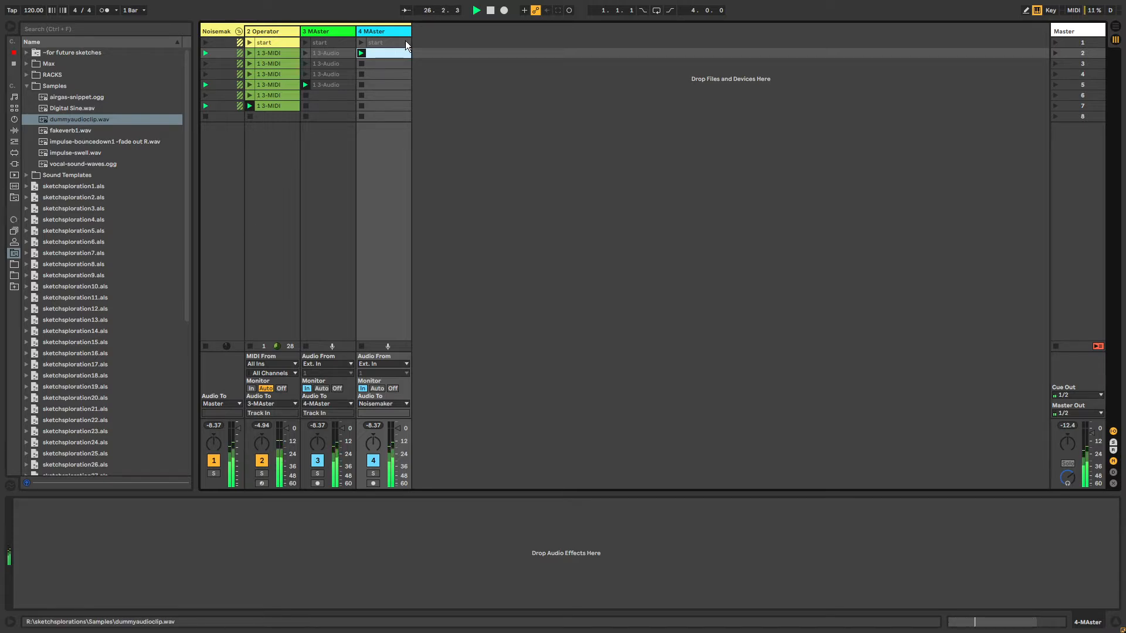
left_click(387, 44)
left_click(386, 53)
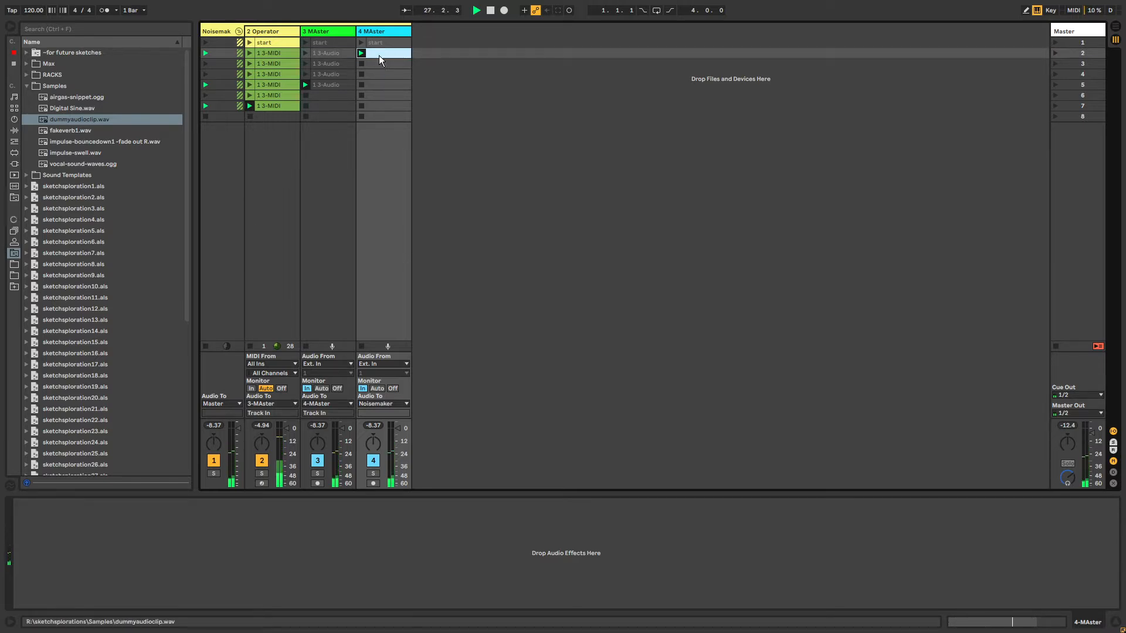
Step: Examine the device chains of the 4 MAster, Noisemaker, 3 MAster and 2 Operator tracks
left_click(365, 25)
left_click(379, 32)
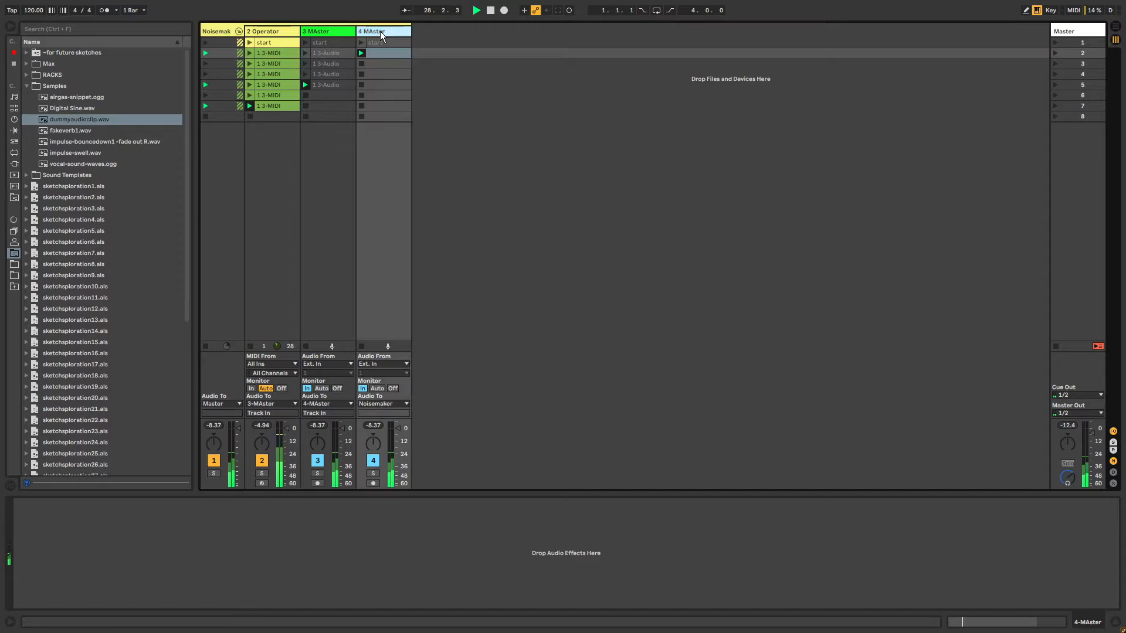
left_click(204, 33)
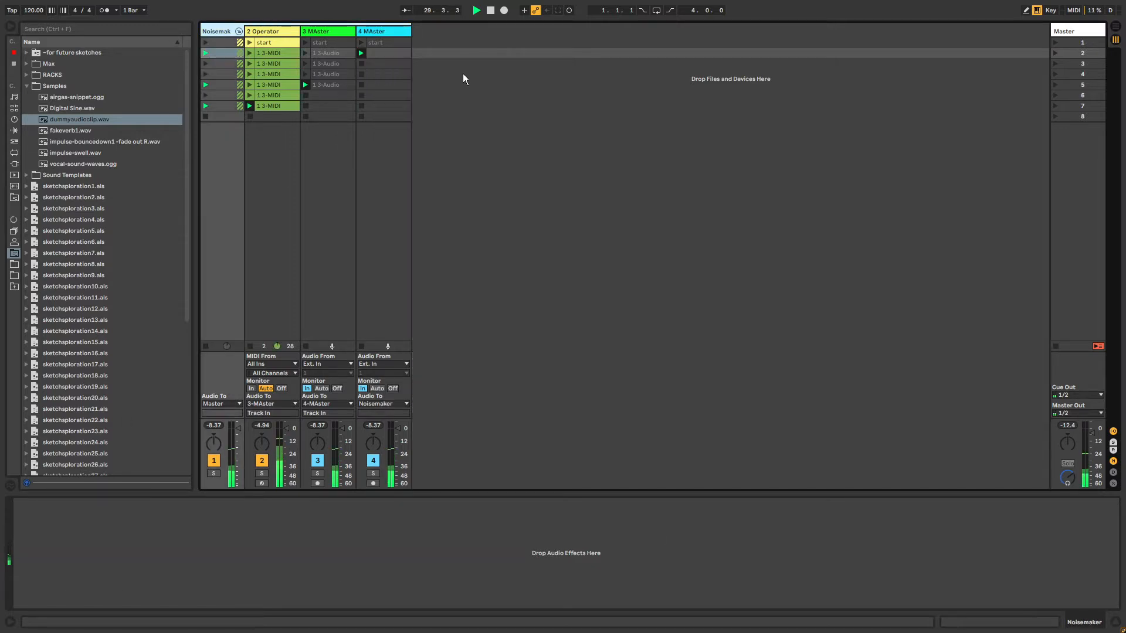
left_click(238, 31)
left_click(238, 31)
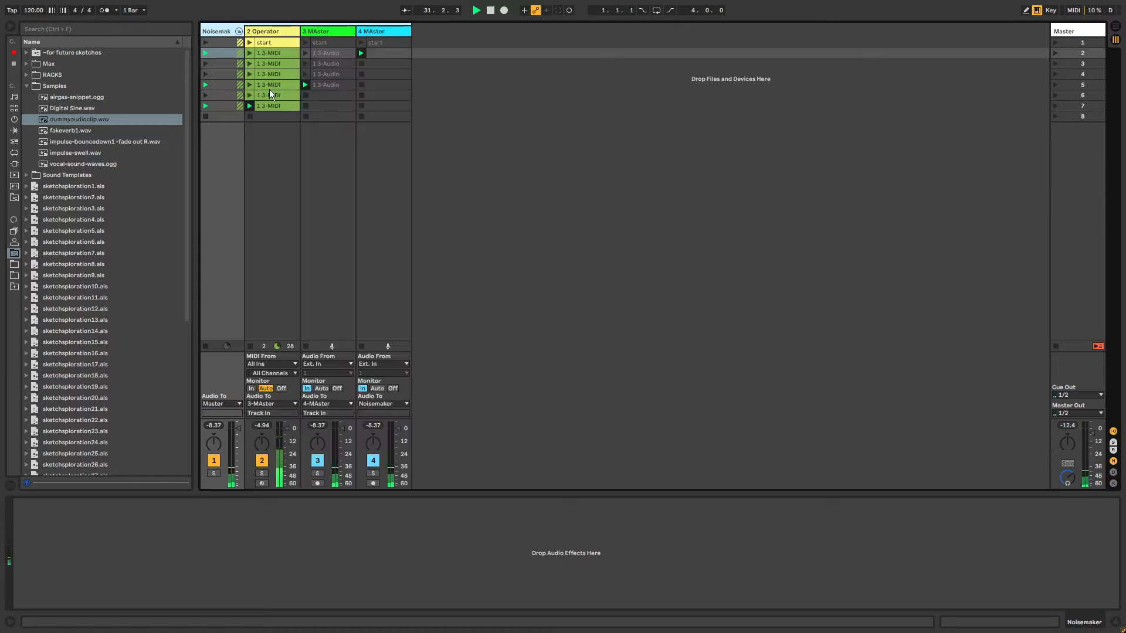
left_click(337, 202)
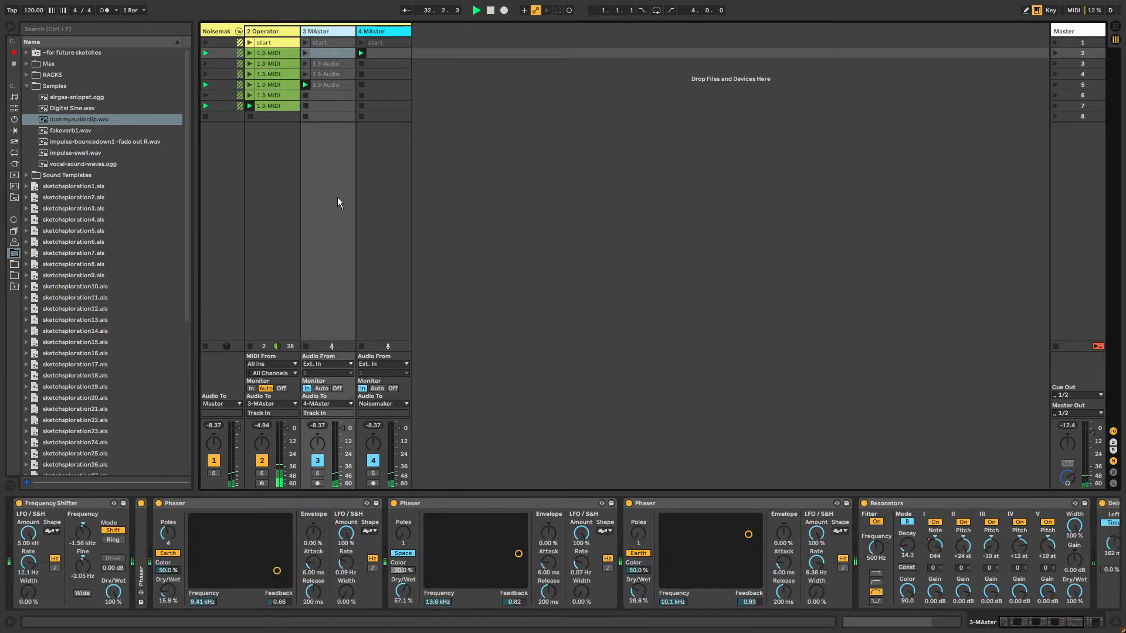
left_click(263, 30)
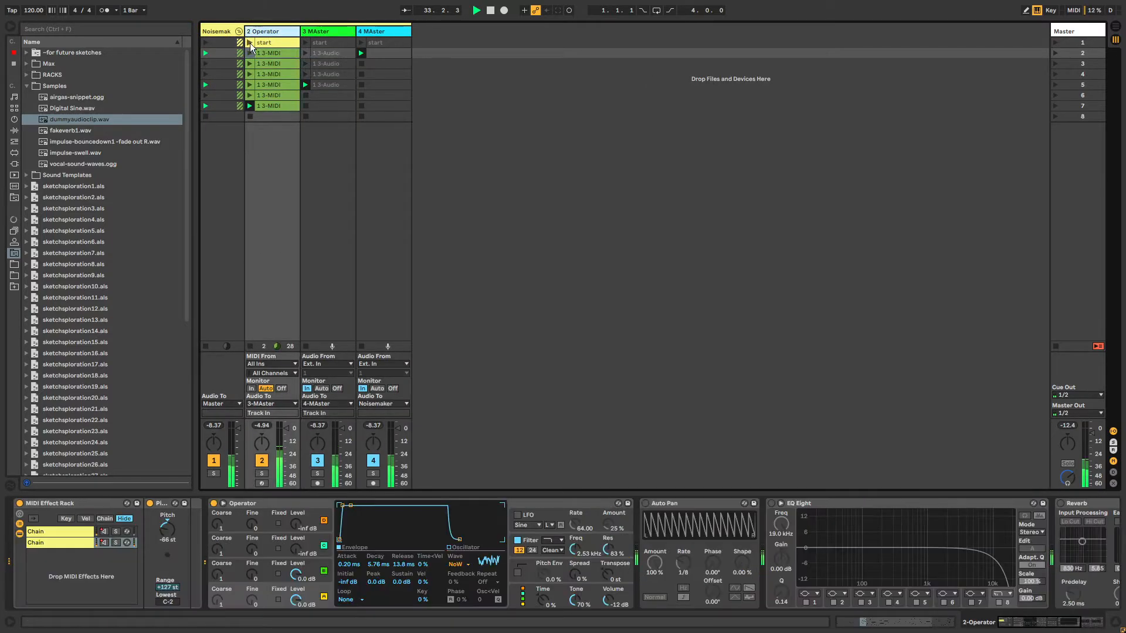
Step: Launch the start clip on the 2 Operator track and try a longer follow action time for it
left_click(249, 42)
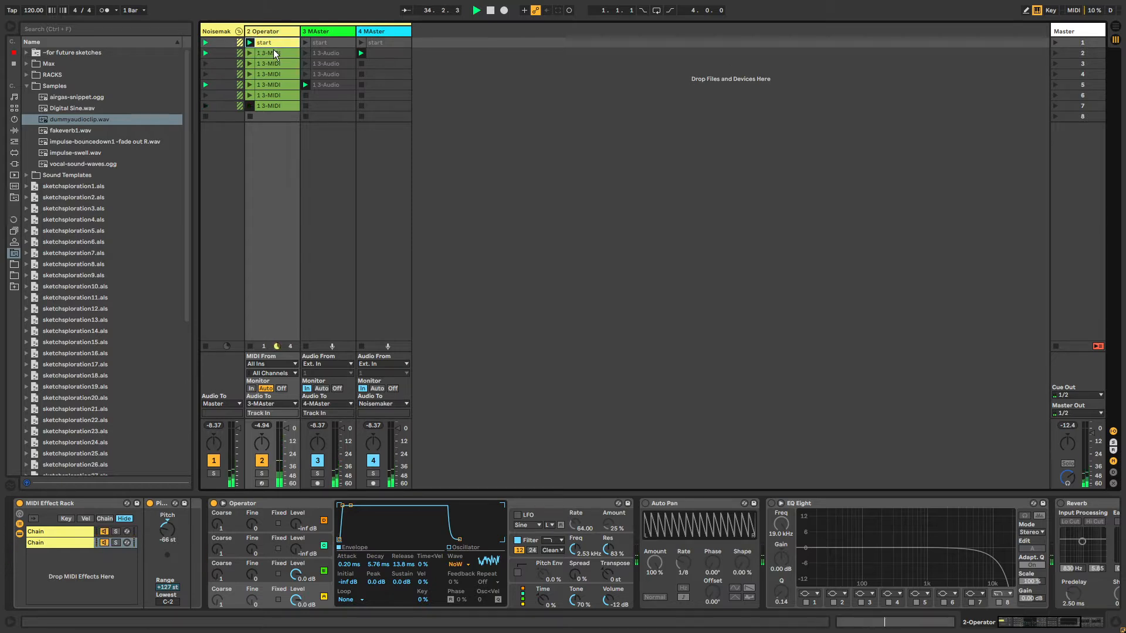
left_click(276, 41)
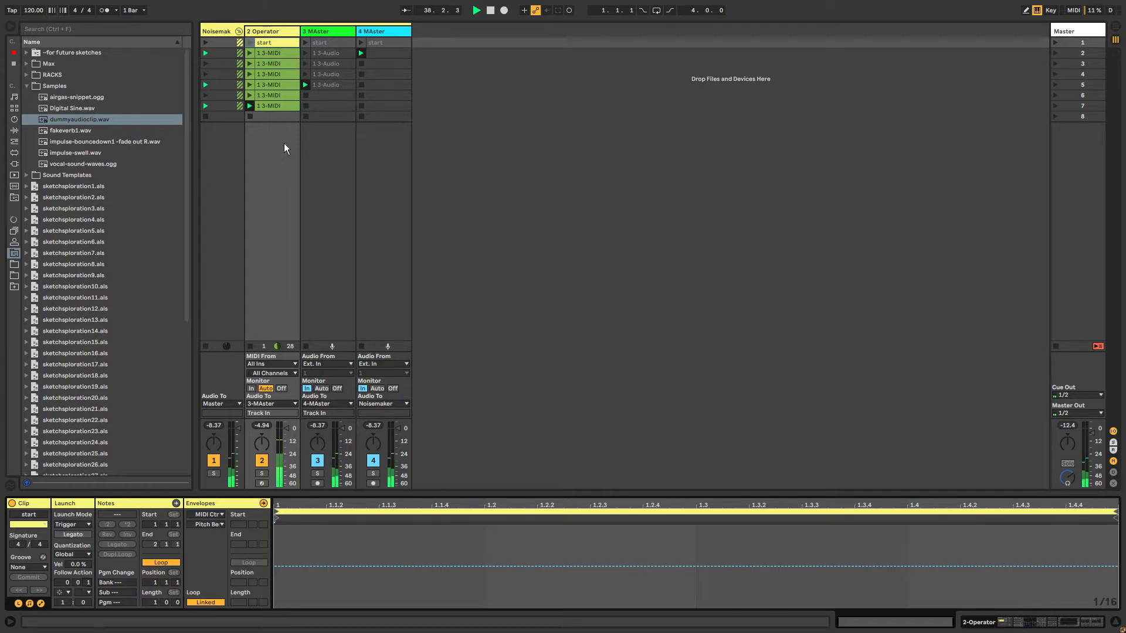
left_click(270, 42)
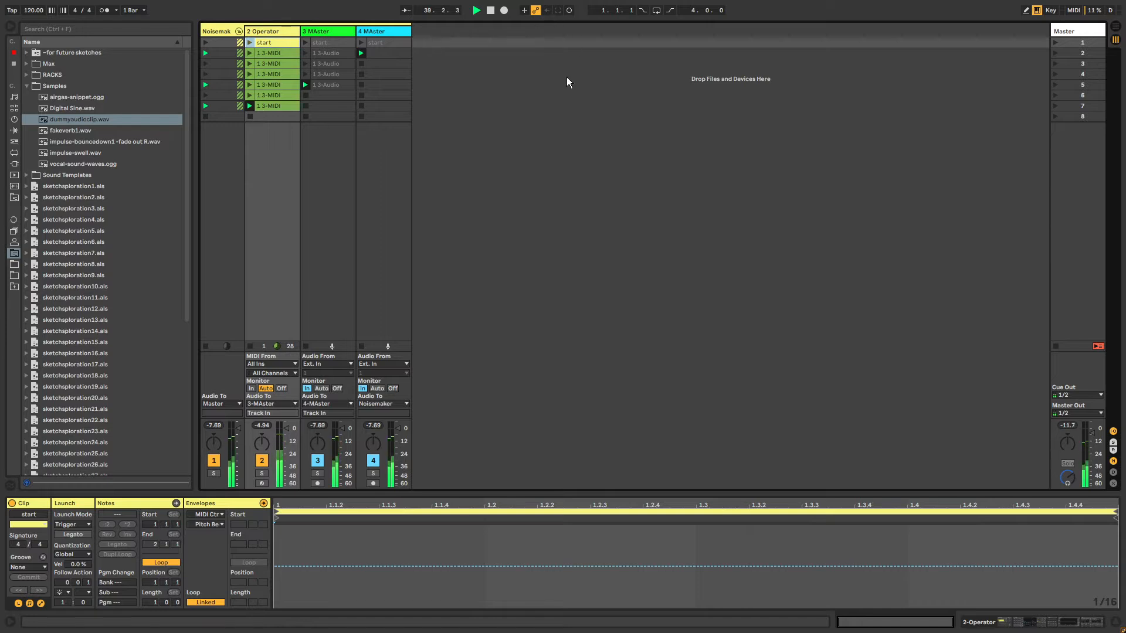
left_click(81, 586)
left_click_drag(86, 581, 87, 572)
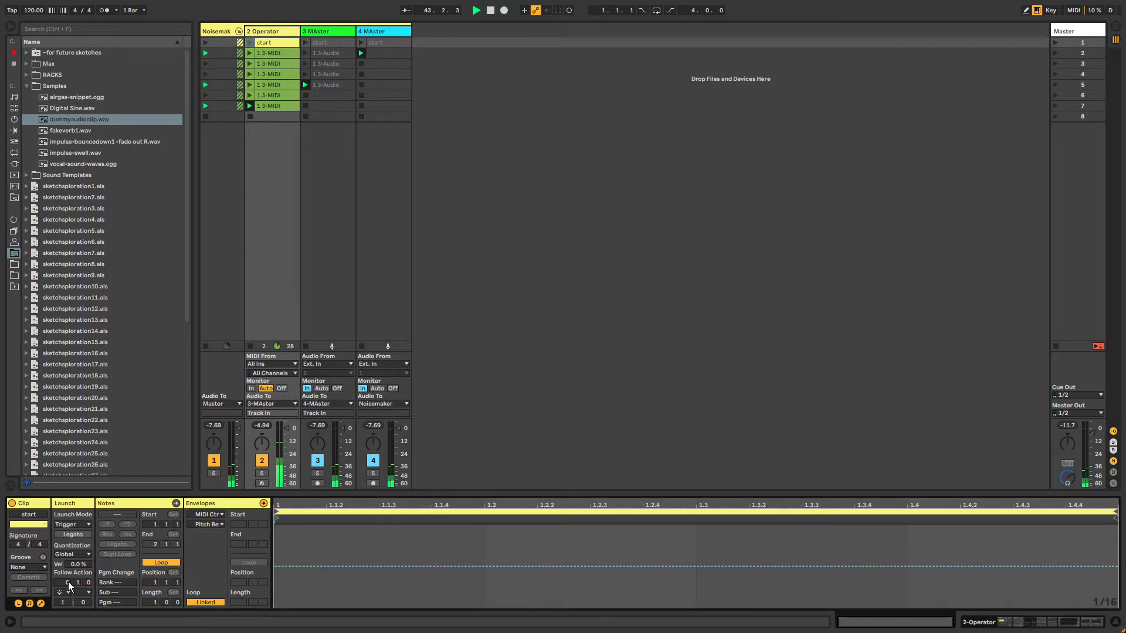
Step: Examine the follow action settings of the clips below start on the 2 Operator and 3 MAster tracks
key("Down")
key("Down")
key("Down")
key("Down")
key("Down")
key("Down")
key("Down")
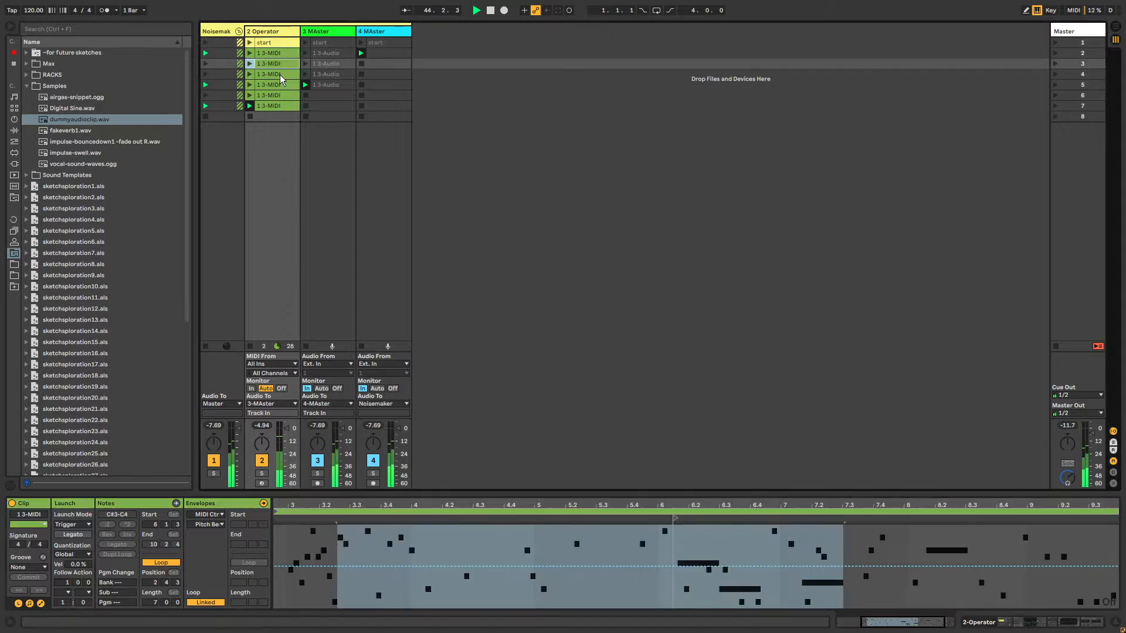
left_click(266, 59)
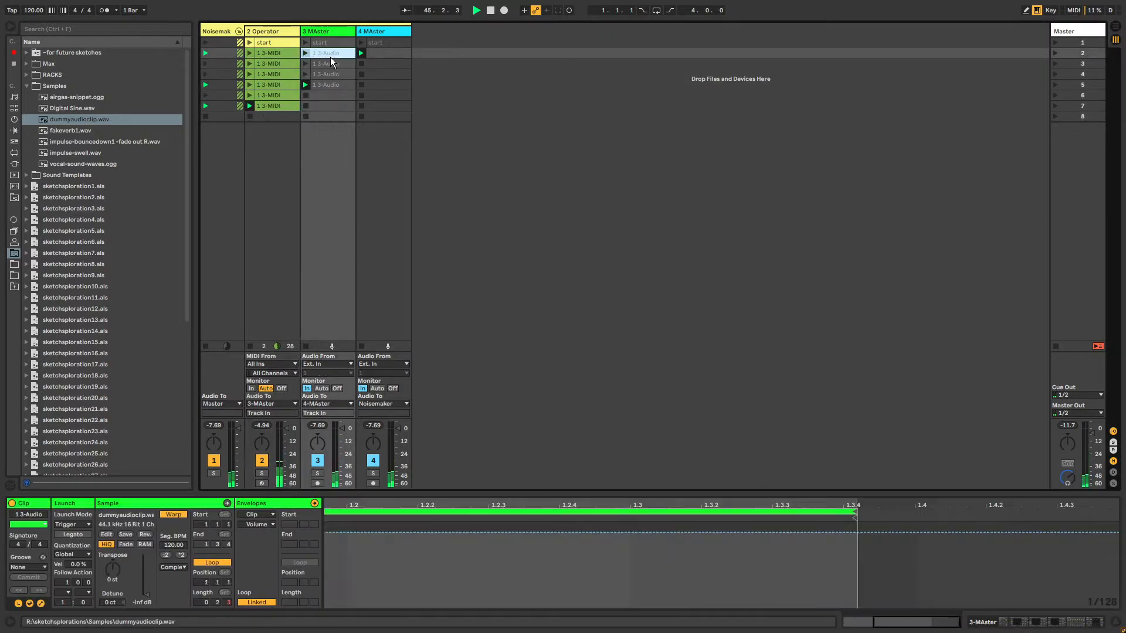
Step: Set the follow action time of the start clips on the 2 Operator and 3 MAster tracks to 0 0 1
left_click(284, 43)
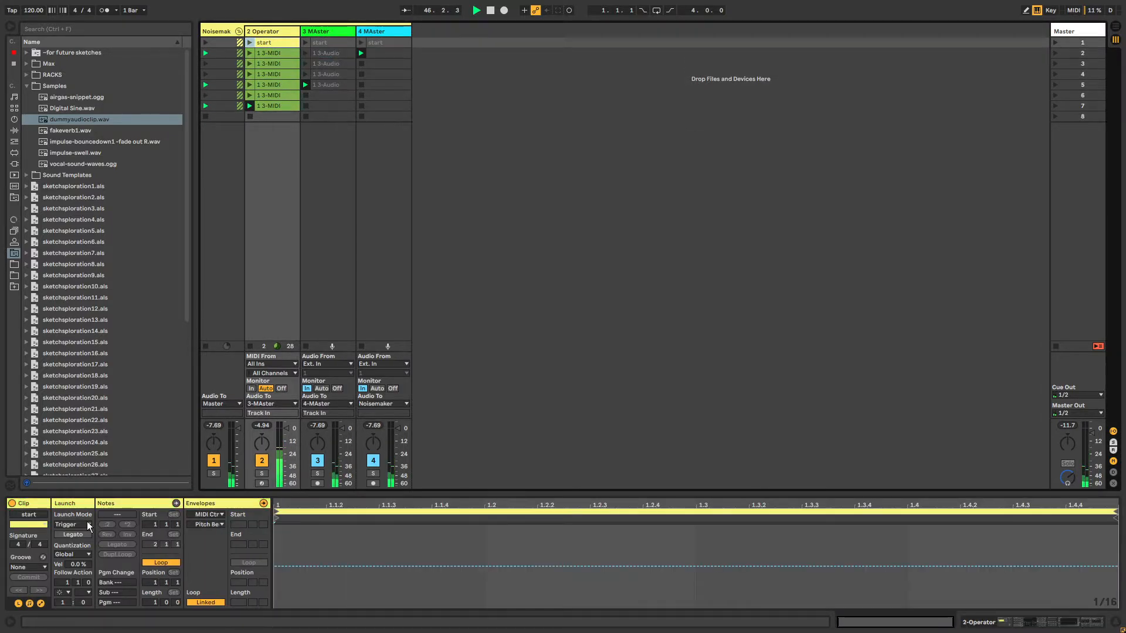
left_click_drag(89, 583, 89, 619)
left_click(249, 43)
left_click(319, 42)
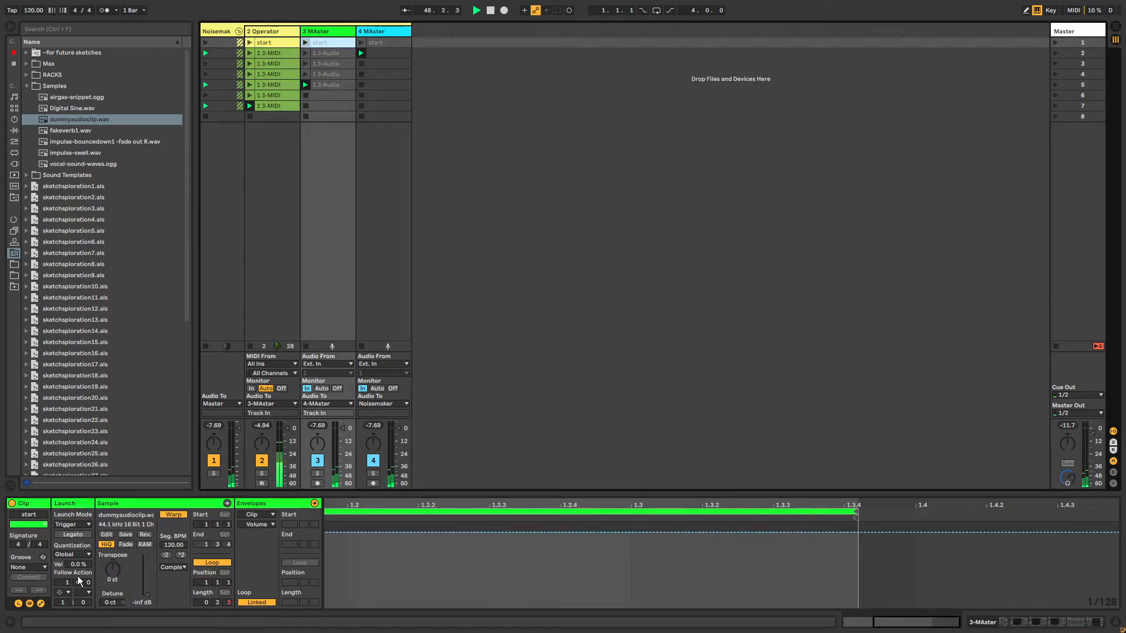
left_click_drag(89, 583, 89, 616)
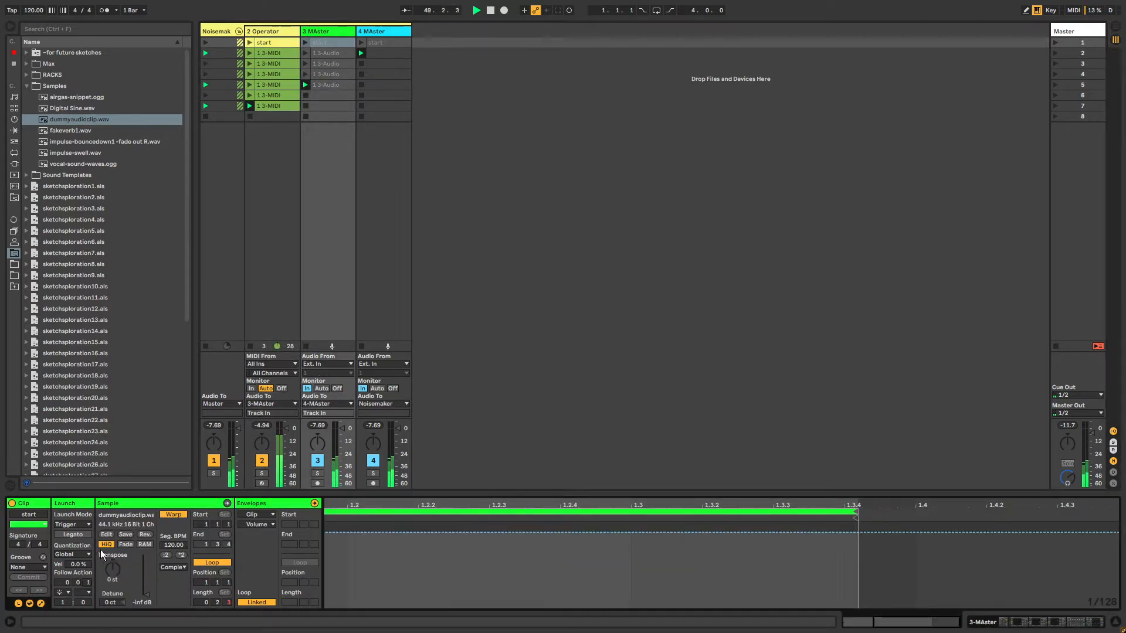
Step: Enable Legato for the six 1 3-MIDI clips and the start clip on the 2 Operator track
left_click(272, 53)
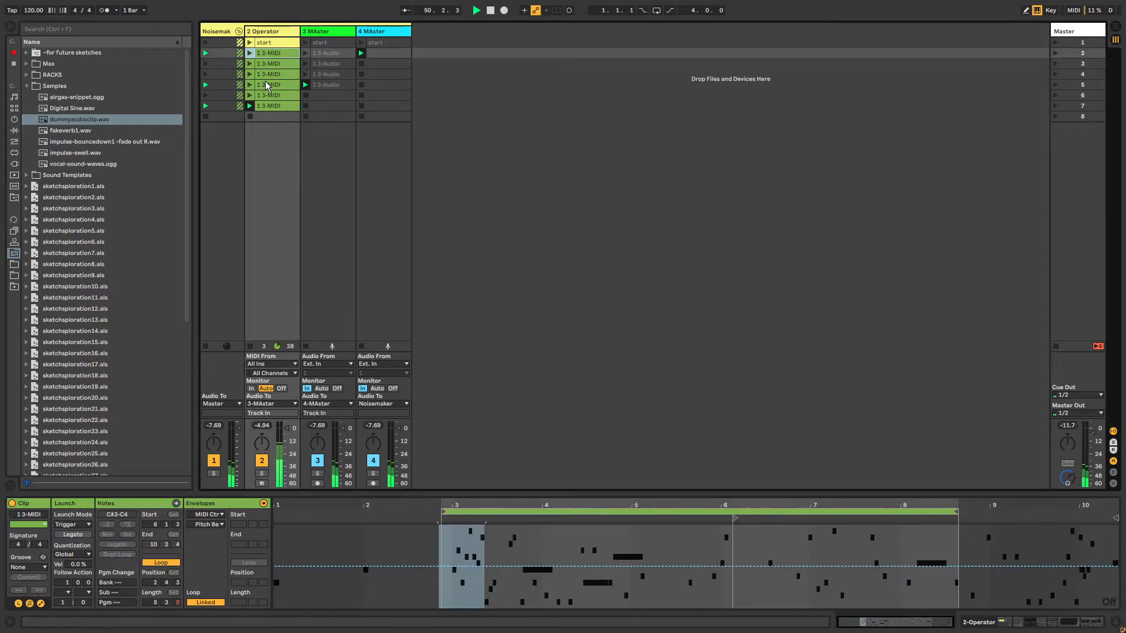
left_click(272, 107, "shift")
left_click(66, 535)
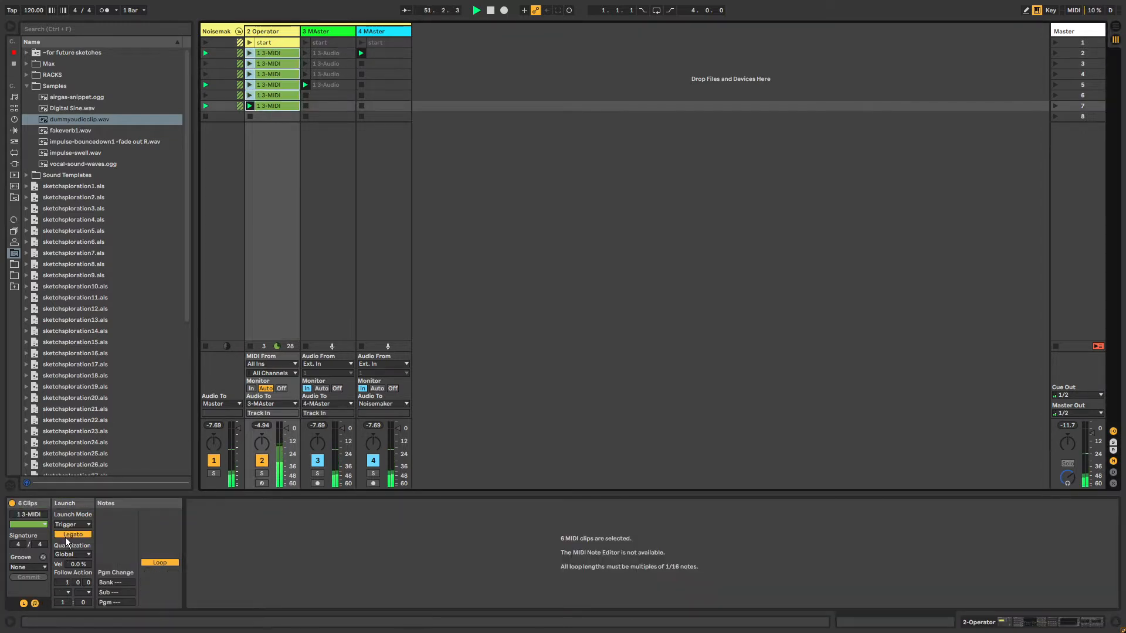
left_click(269, 43)
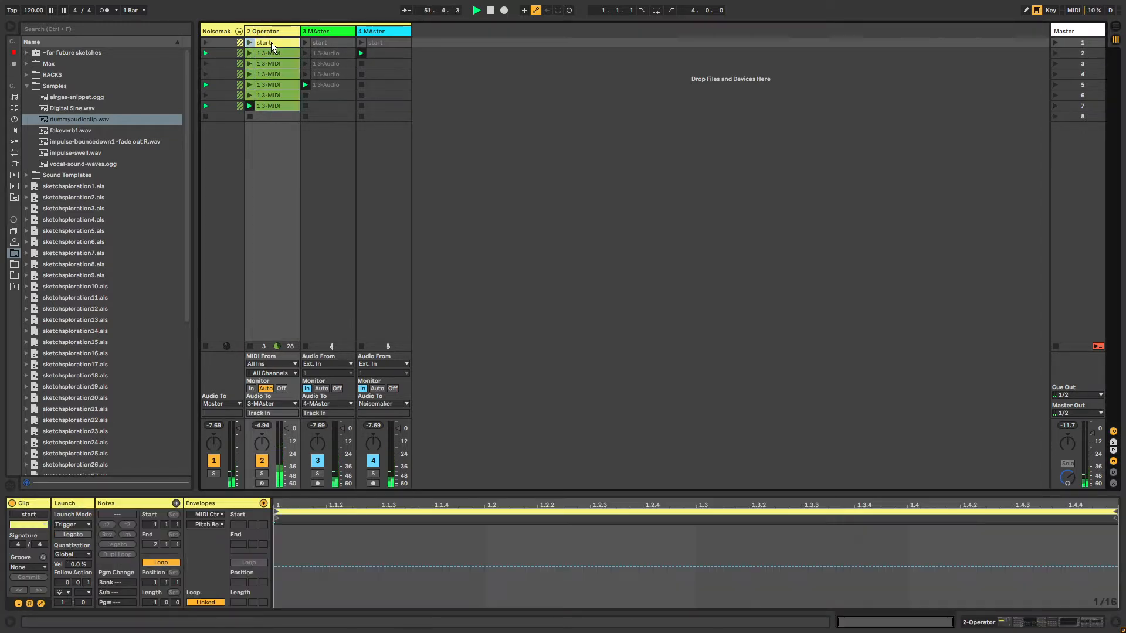
left_click(87, 535)
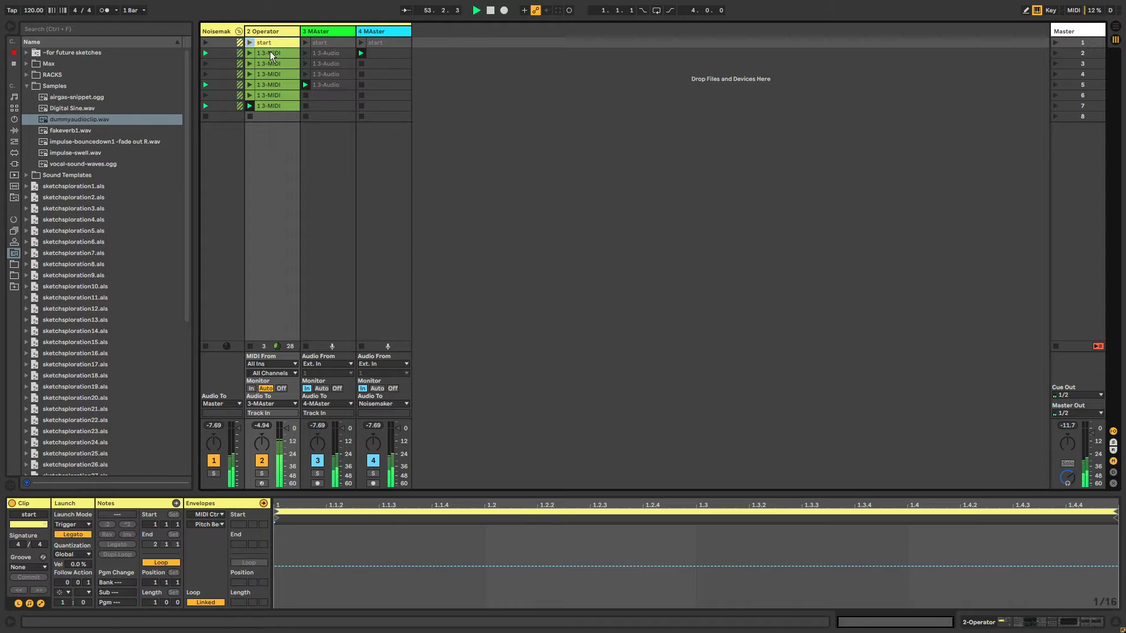
Step: Compare the launch settings of the start clip and the six MIDI clips on 2 Operator, and show the track's devices
left_click(276, 105, "shift")
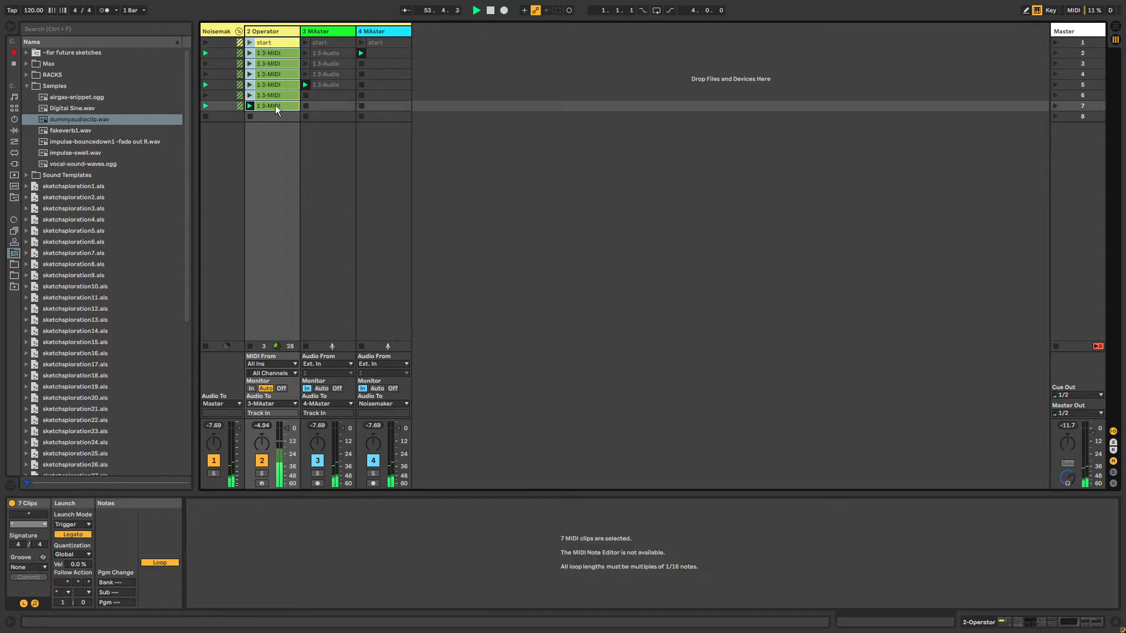
left_click(62, 593)
left_click(66, 585)
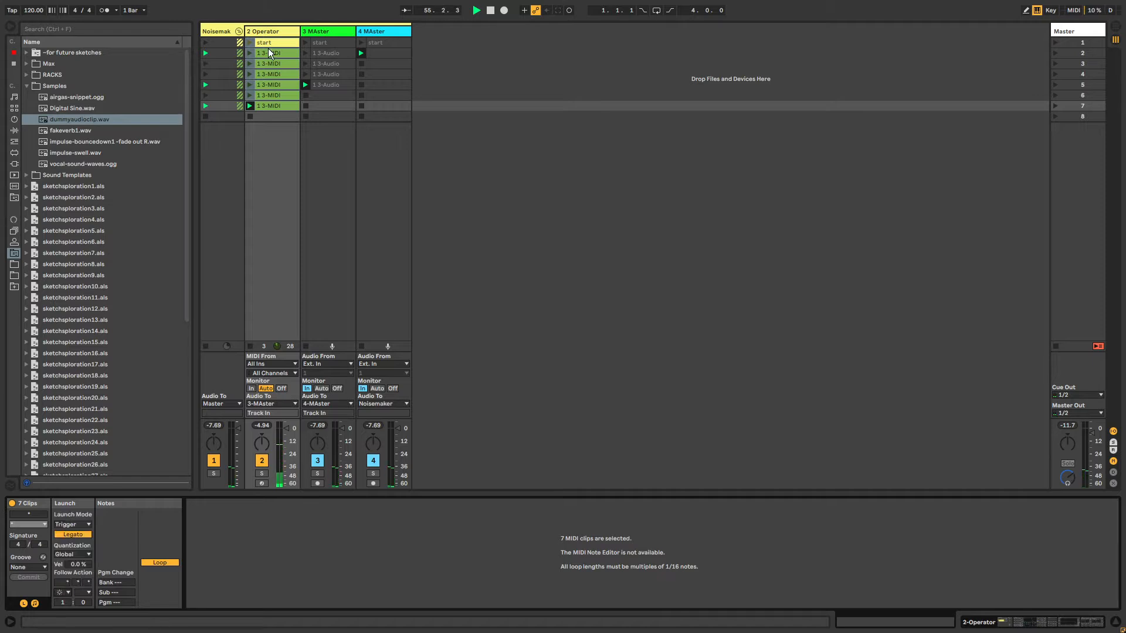
left_click(255, 41)
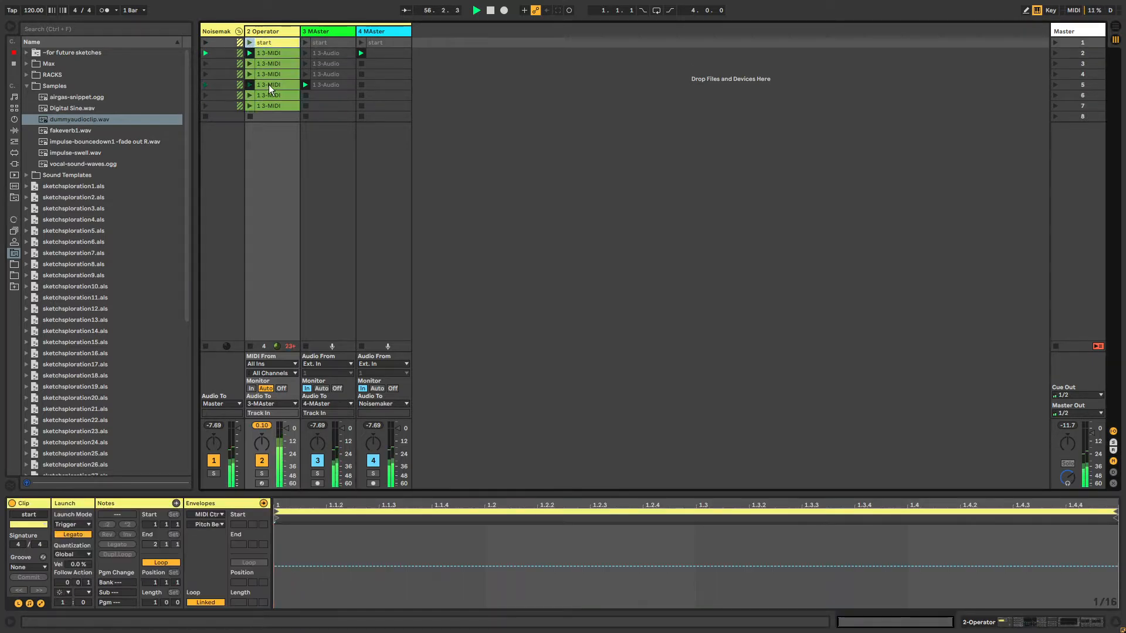
left_click(269, 53)
left_click(269, 102, "shift")
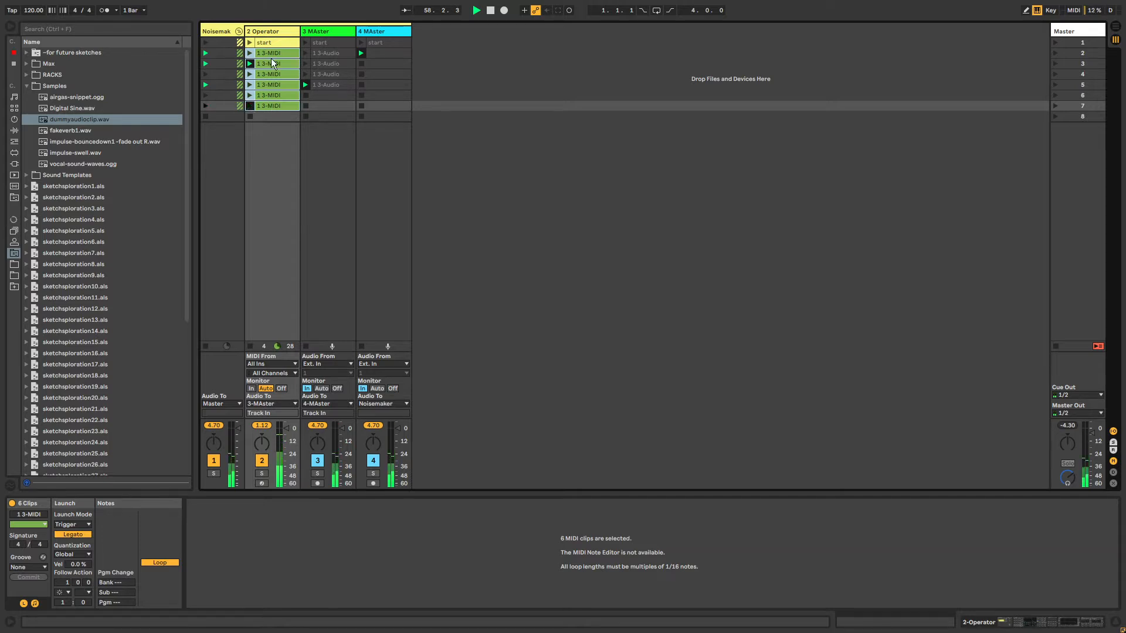
left_click(271, 32)
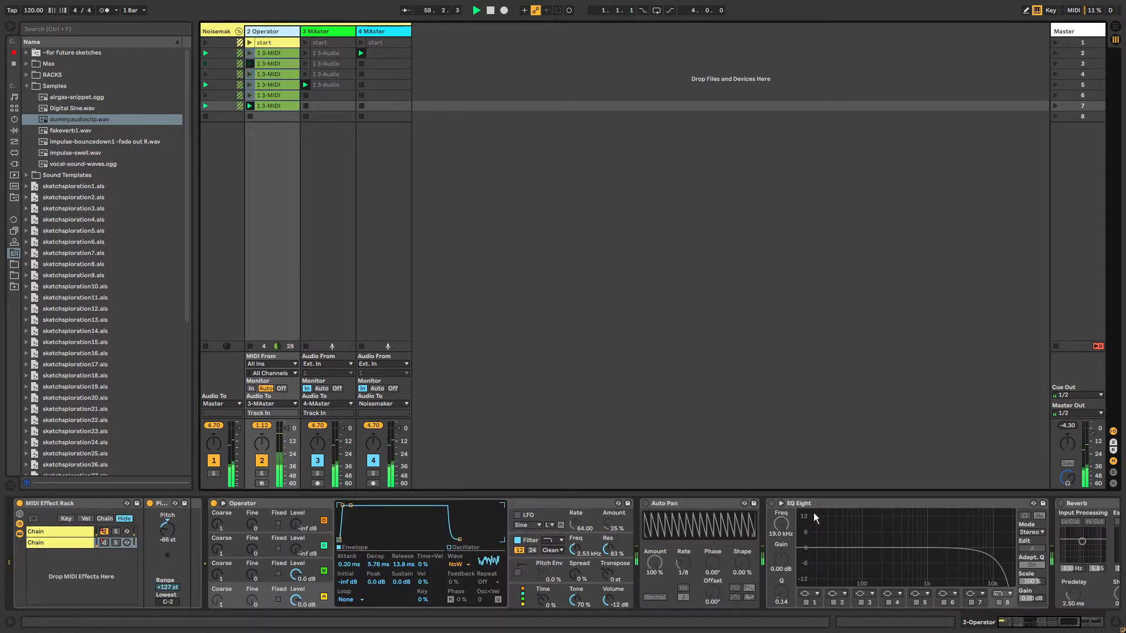
Step: Examine the devices in both chains of the MIDI Effect Rack on the 2 Operator track
mouse_move(1034, 623)
left_mouse_down()
mouse_move(1083, 624)
mouse_move(1026, 623)
left_mouse_up()
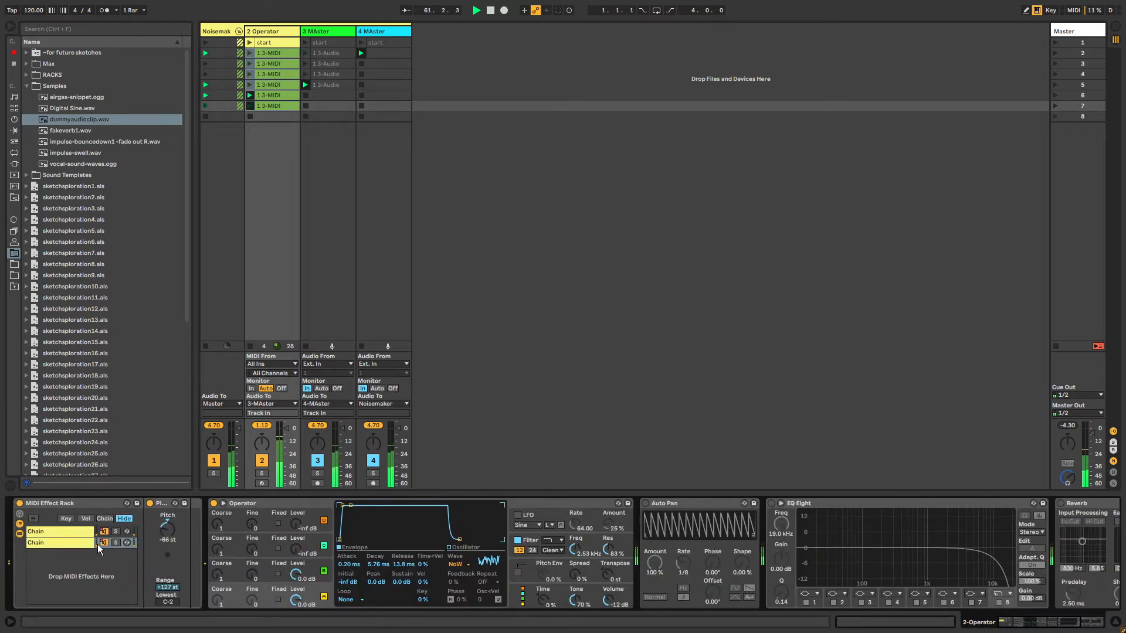
left_click(76, 543)
left_click(69, 530)
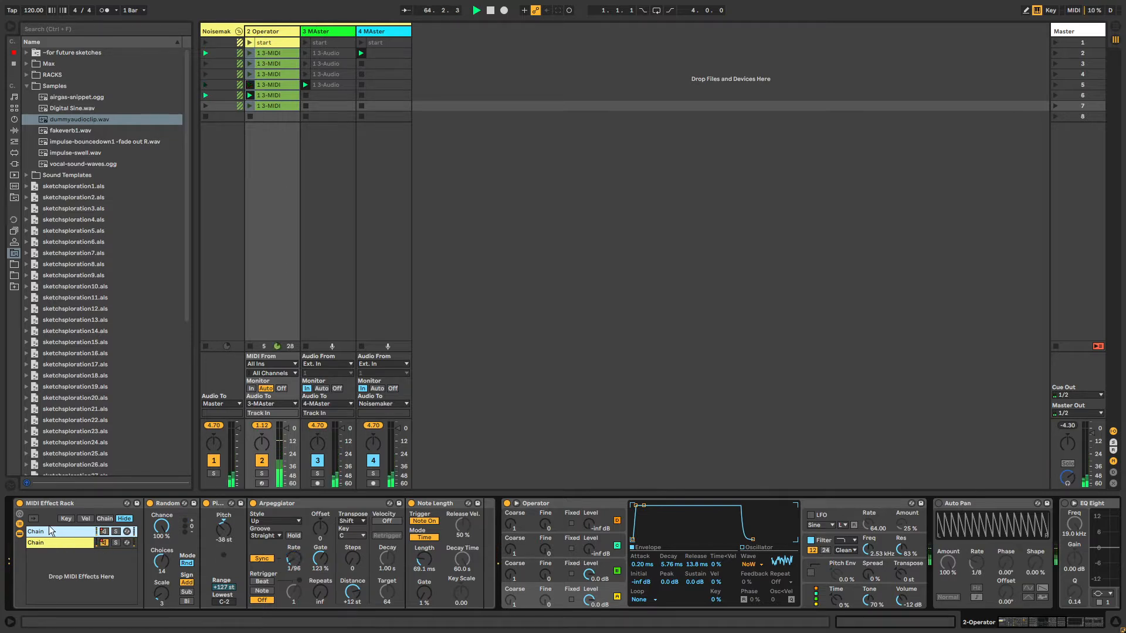
left_click(55, 508)
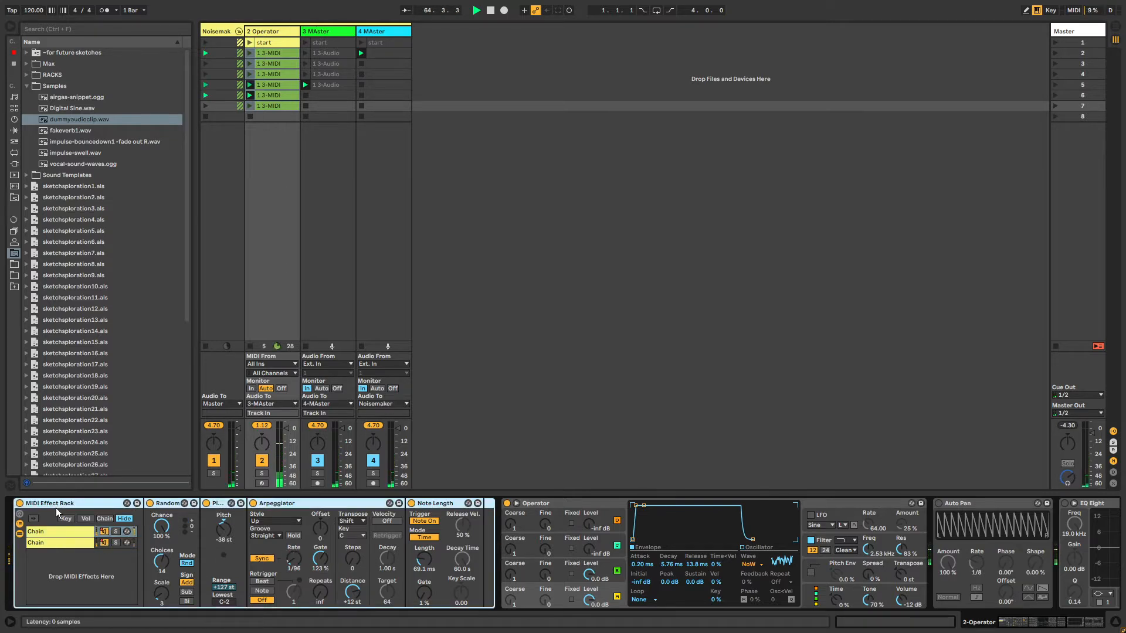
left_click(252, 96)
Step: Give the start clip and the four 1 3-Audio clips on 3 MAster a shared follow action with time 0 0 1
left_click(319, 34)
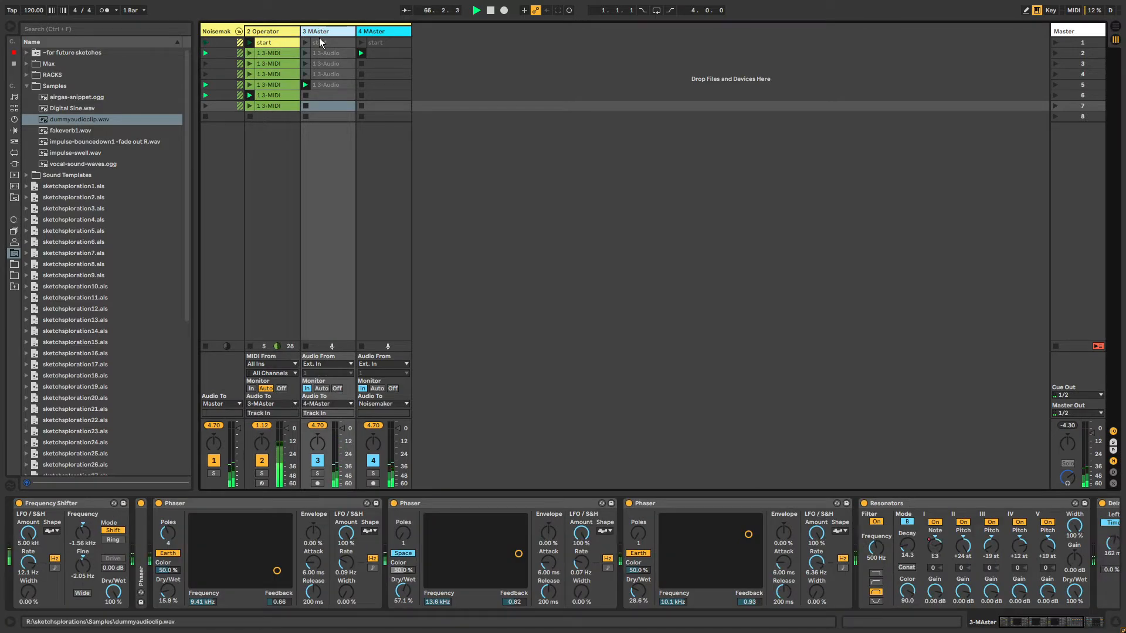
left_click(319, 41)
left_click(326, 86, "shift")
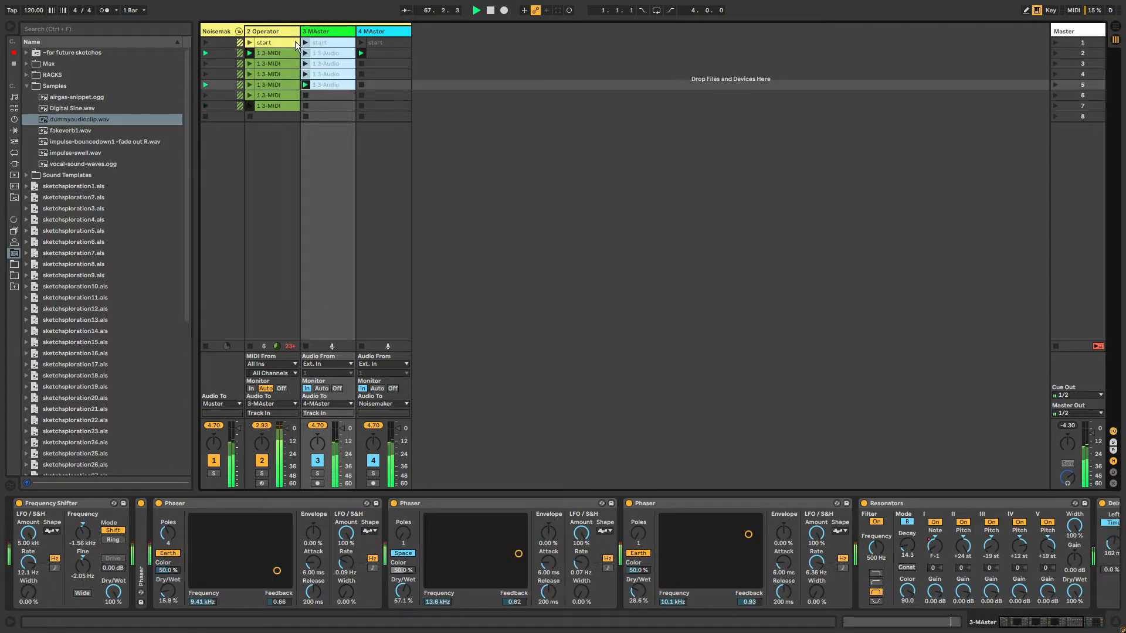
double_click(332, 41)
left_click(332, 84, "shift")
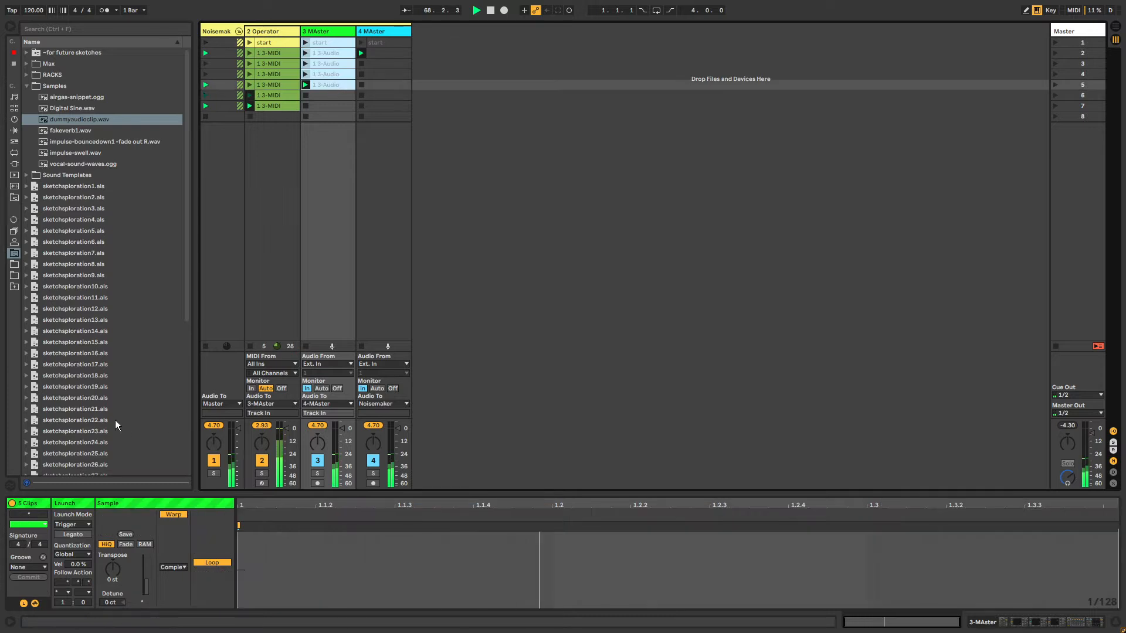
left_click(64, 594)
left_click(66, 583)
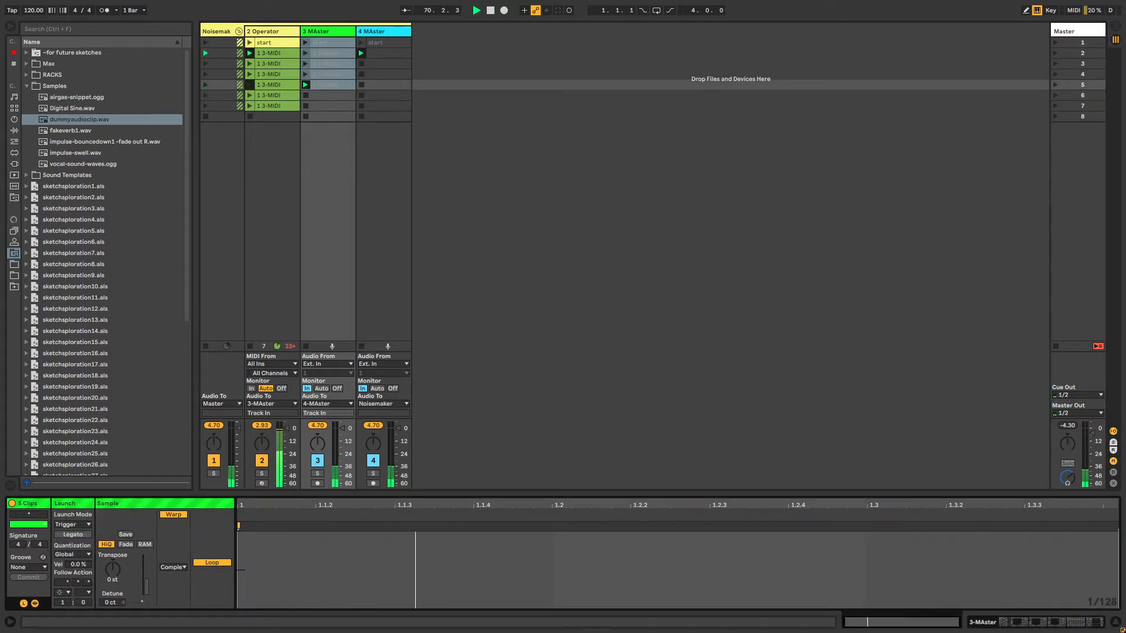
Step: Set the follow action time of the four 1 3-Audio clips on 3 MAster to 0 2 0
left_click(324, 53)
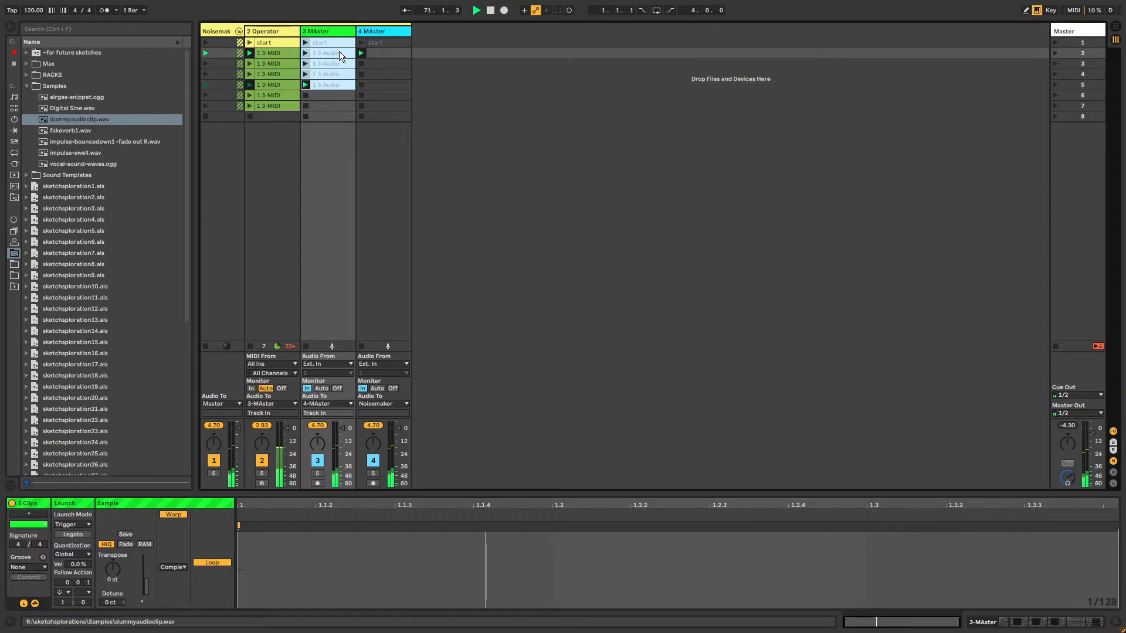
left_click(332, 84, "shift")
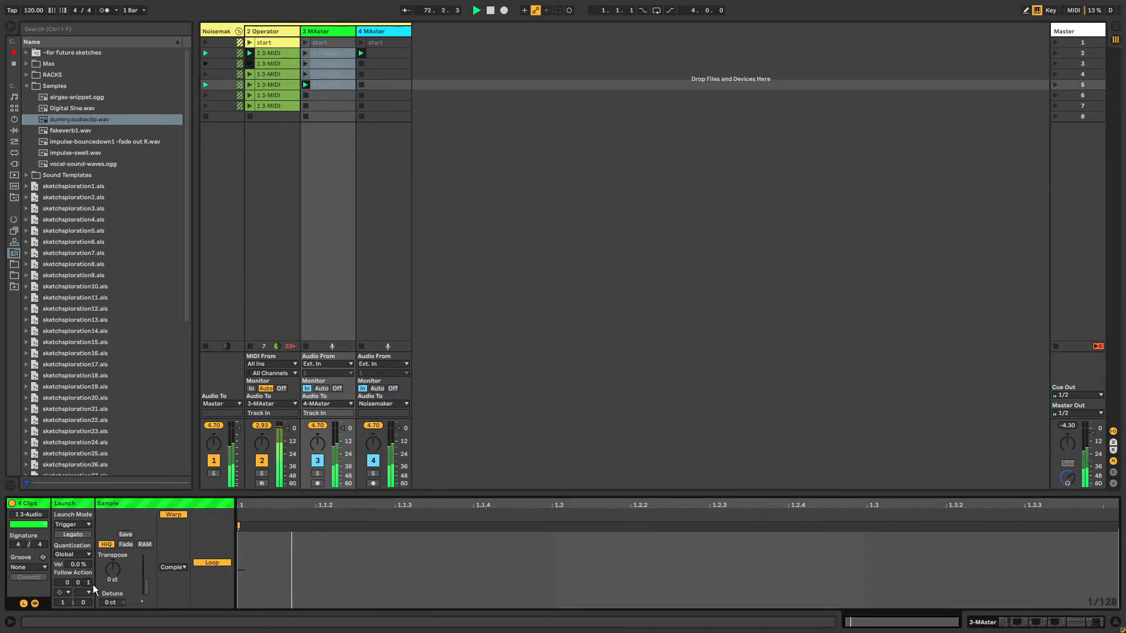
left_click_drag(88, 583, 88, 574)
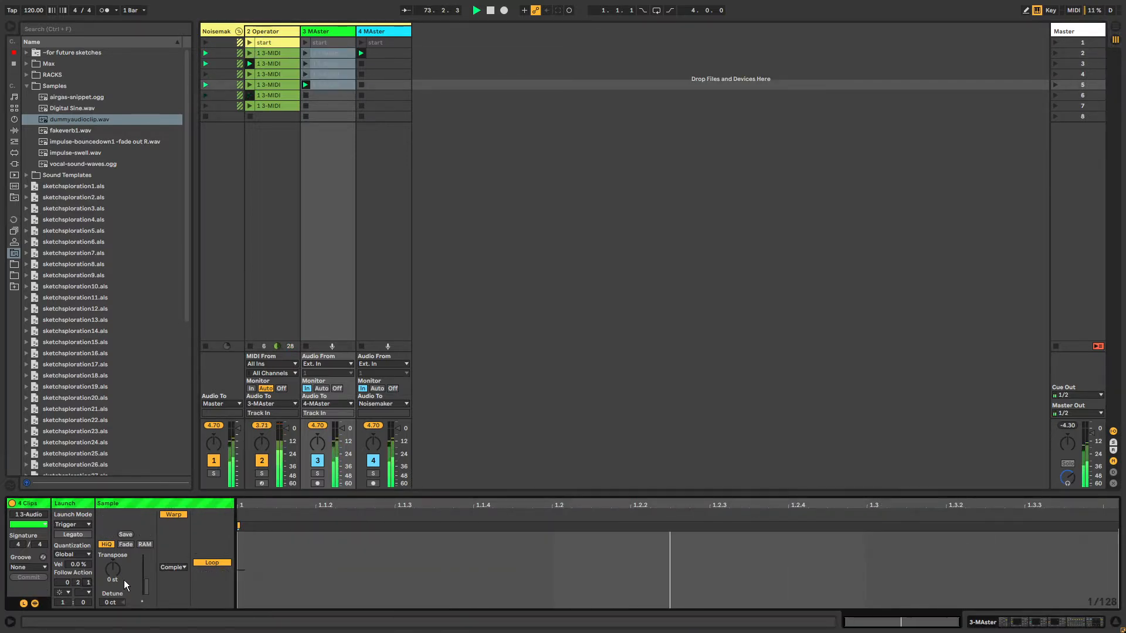
key("Down")
Step: Launch the 1 3-Audio clips on 3 MAster in turn to test them, and check the Sound Templates folder
left_click(312, 54)
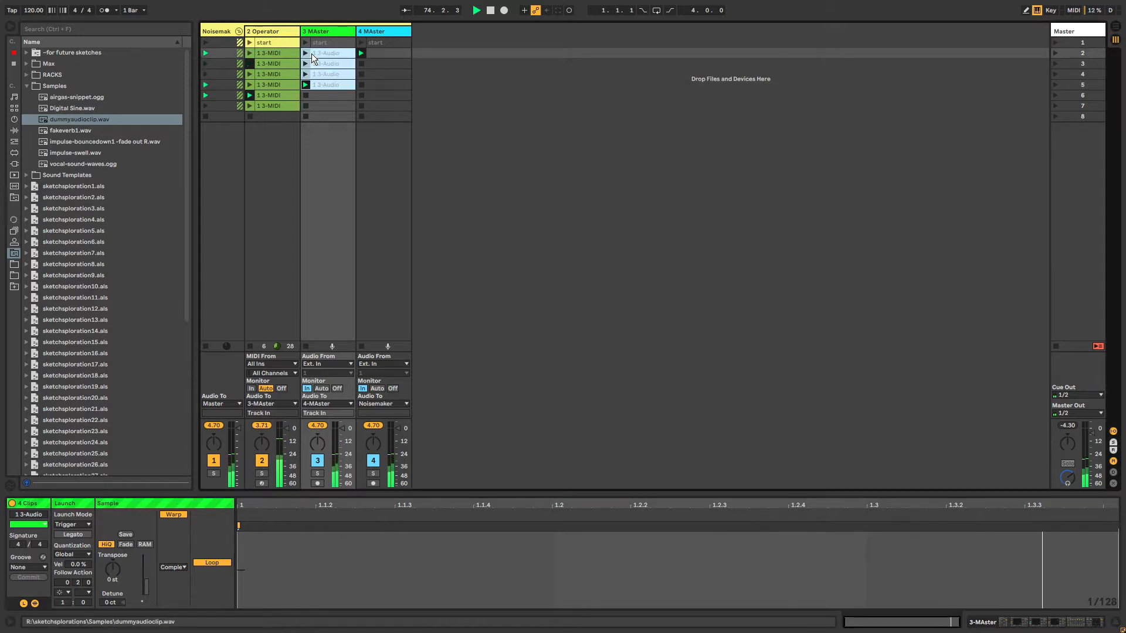
left_click(308, 54)
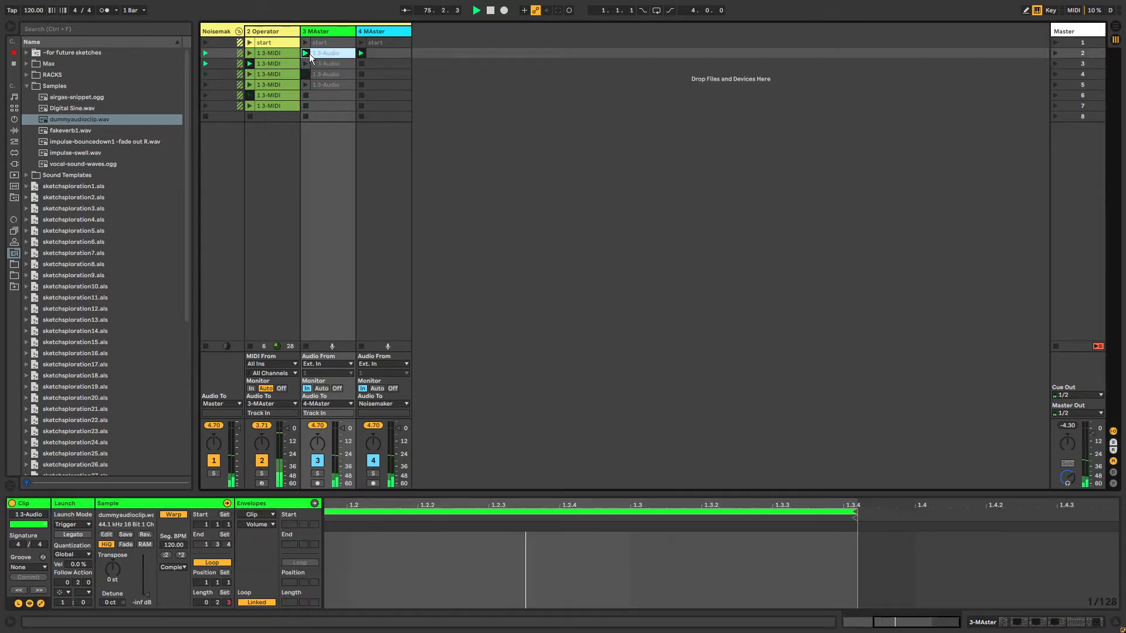
left_click(62, 175)
left_click(24, 175)
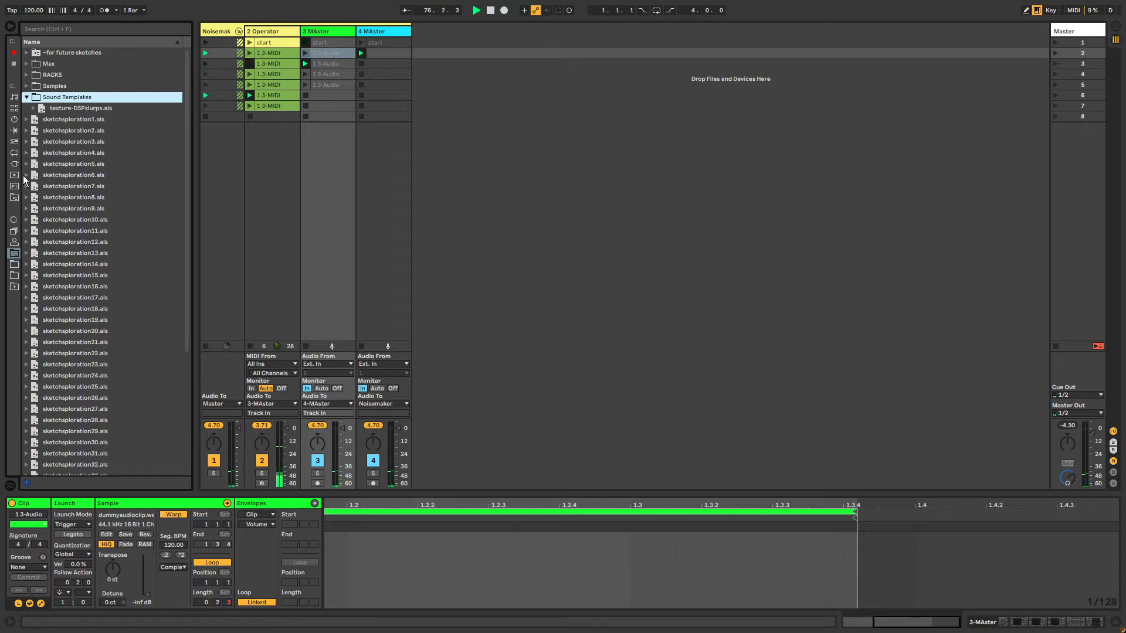
left_click(308, 64)
left_click(307, 75)
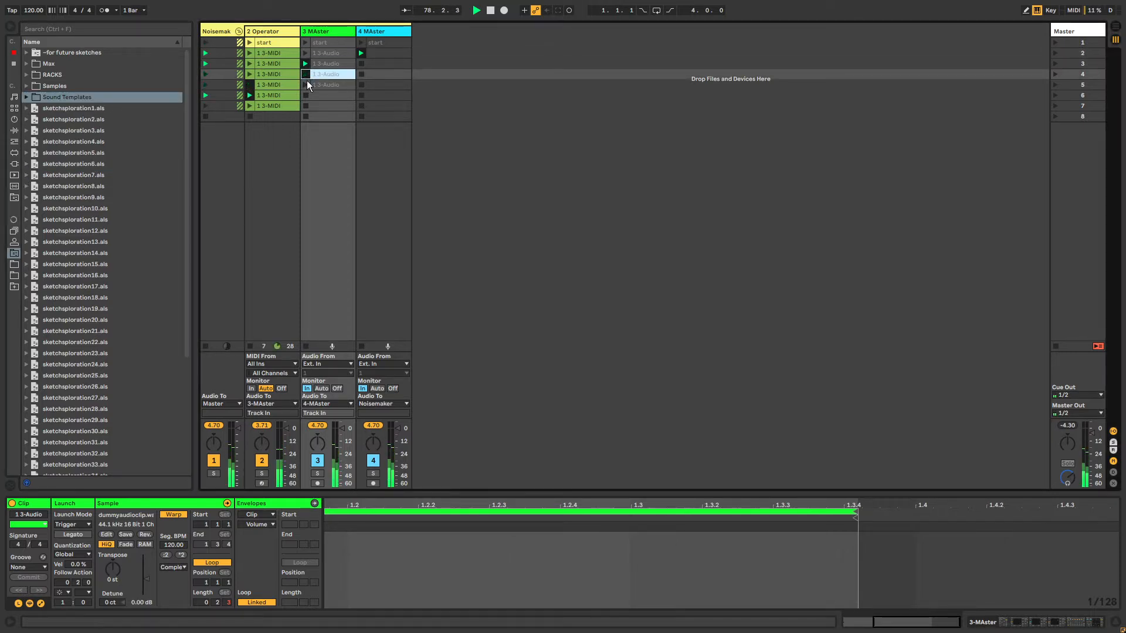
left_click(307, 80)
key("Left")
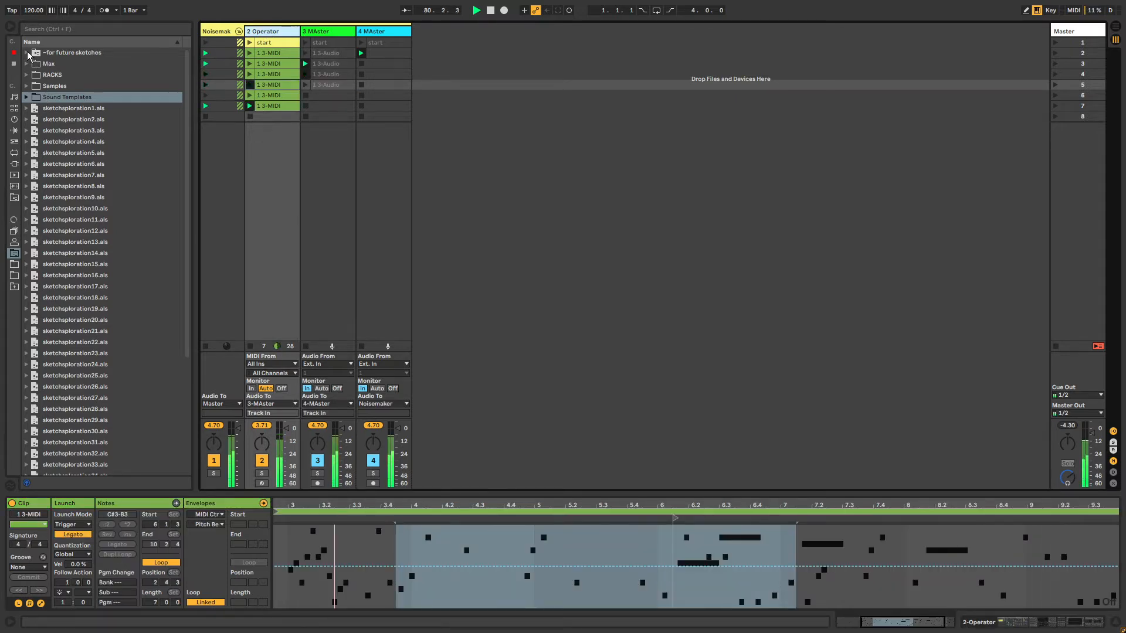
Step: Expand the ~for future sketches folder and widen the browser so the full file names are readable
left_click(88, 53)
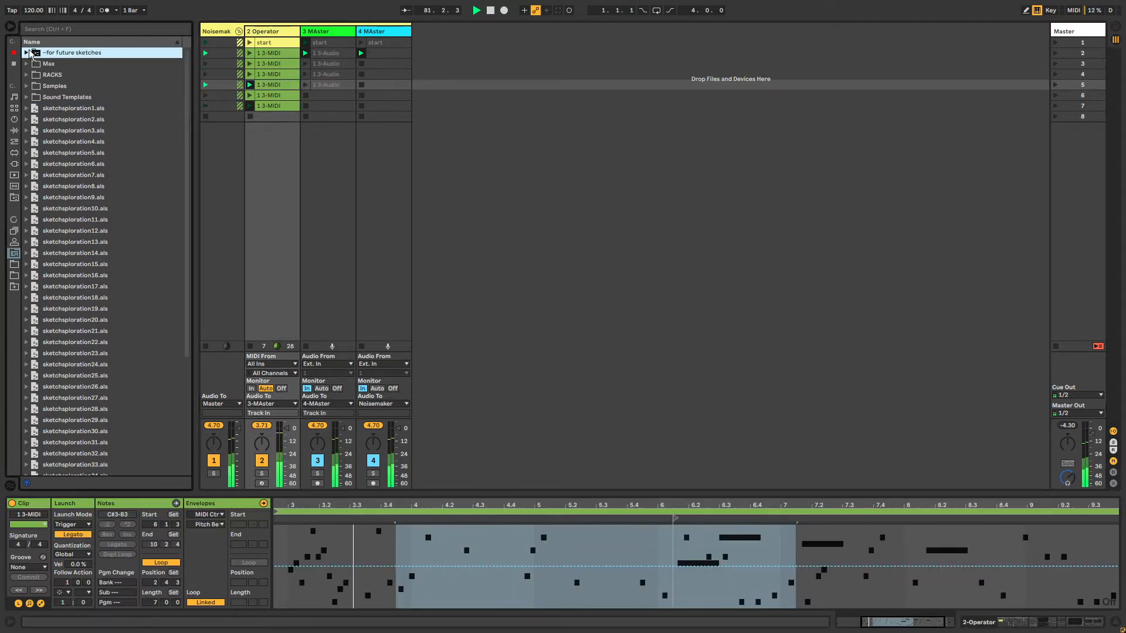
double_click(71, 53)
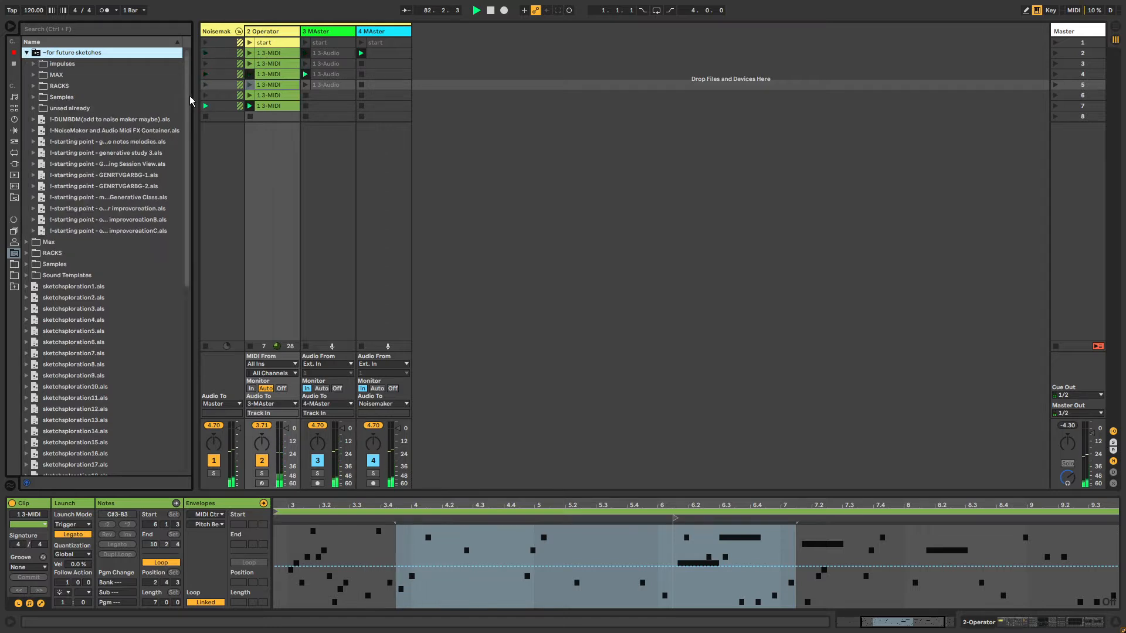
mouse_move(195, 99)
left_mouse_down()
mouse_move(323, 94)
mouse_move(326, 298)
left_mouse_up()
scroll(103, 171, "up", 5)
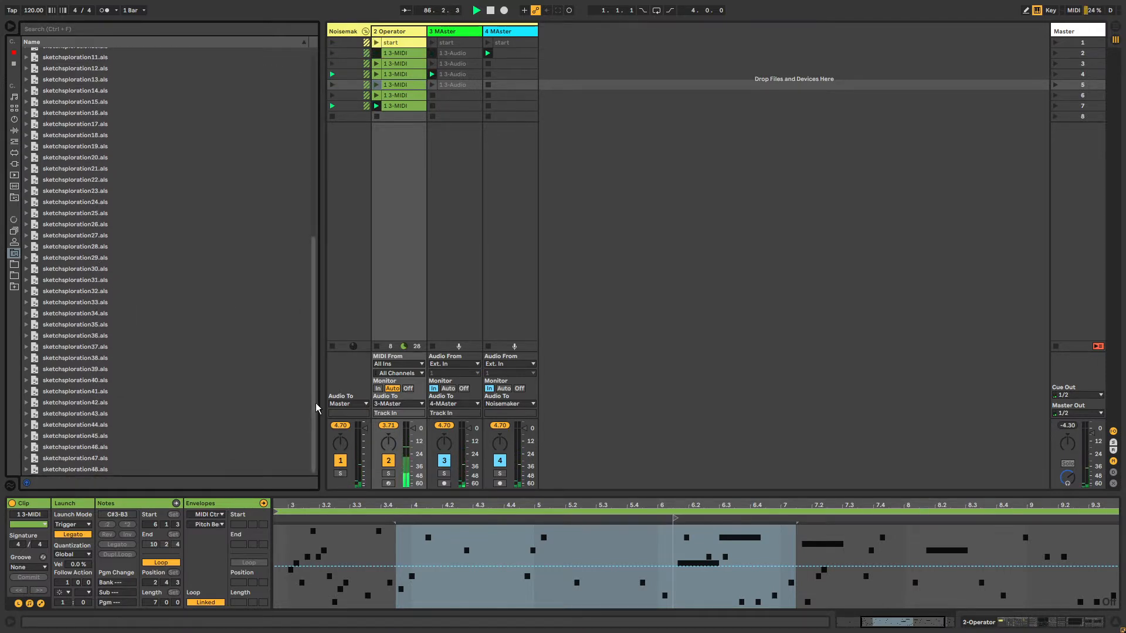
left_click_drag(317, 402, 359, 152)
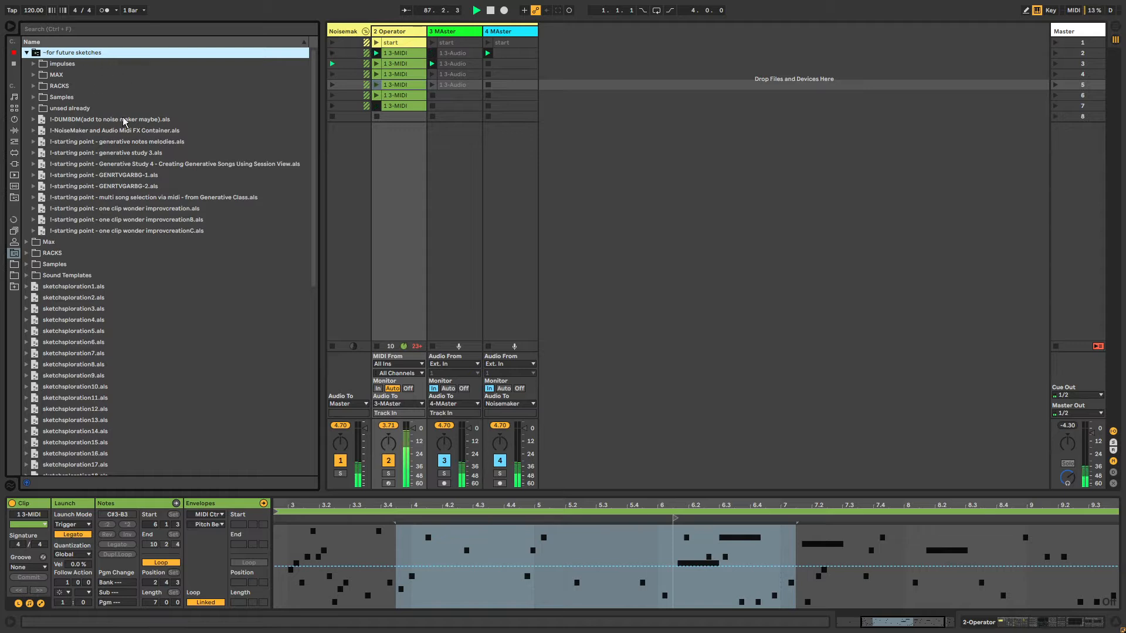
left_click_drag(322, 74, 319, 73)
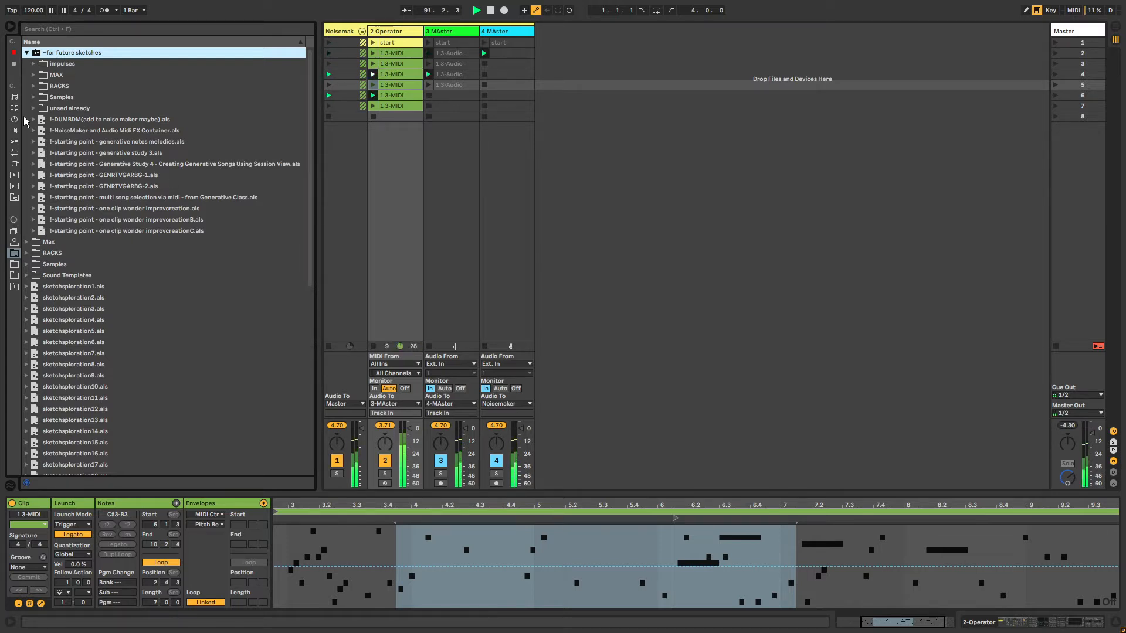
Step: Examine the tracks inside the one clip wonder, multi song selection and GENRTVGARBG-2 starting point sets
left_click(32, 231)
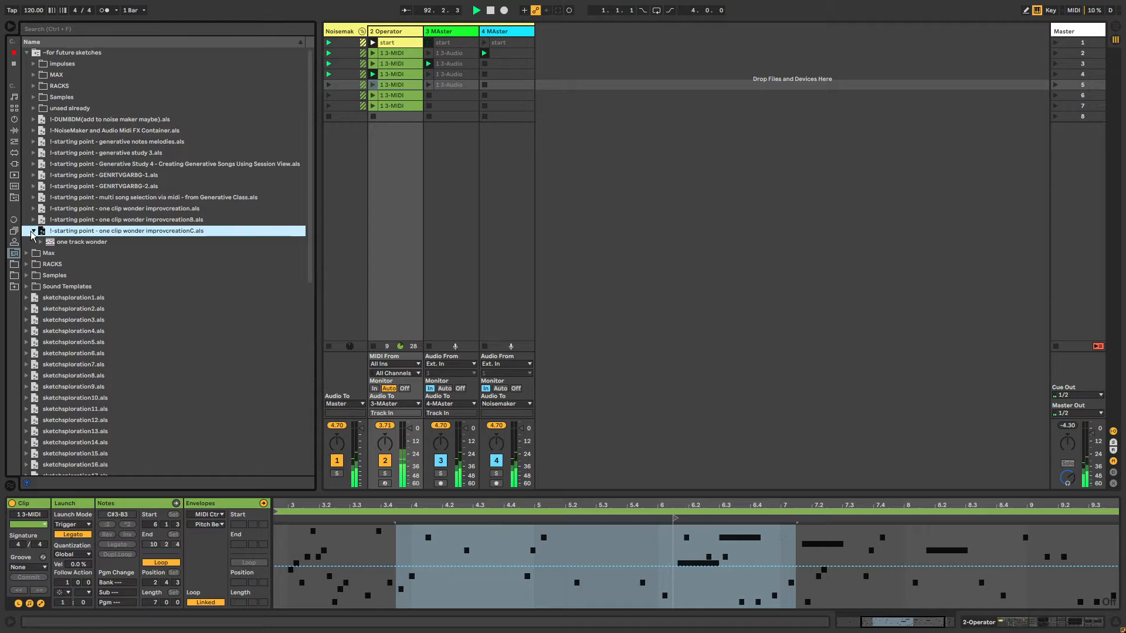
left_click(34, 221)
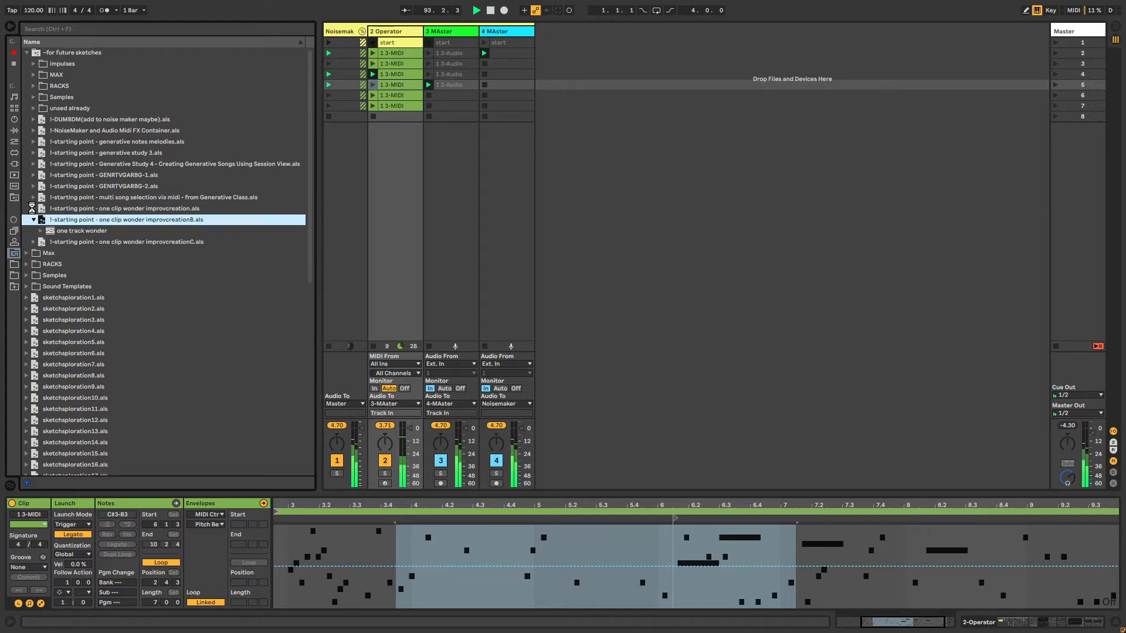
left_click(33, 210)
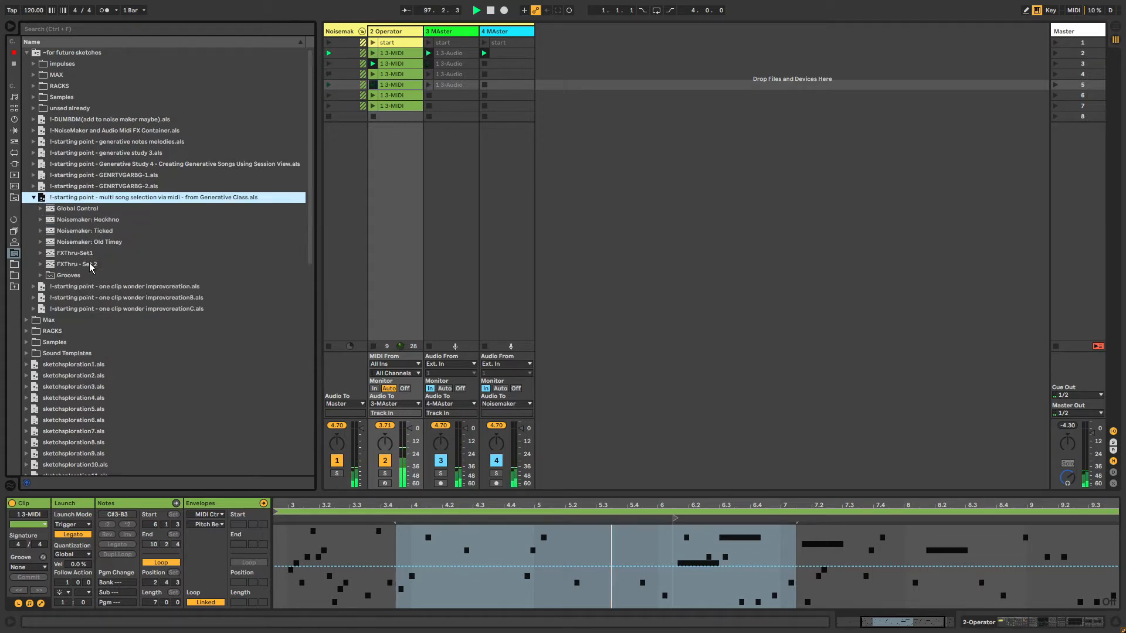
key("Down")
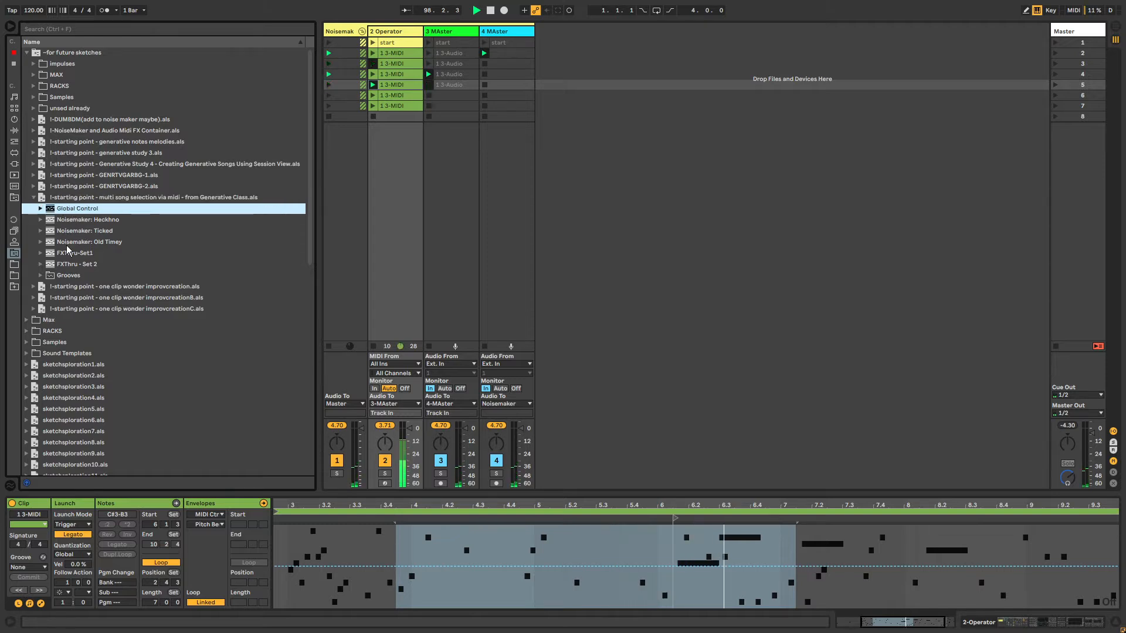
left_click(41, 278)
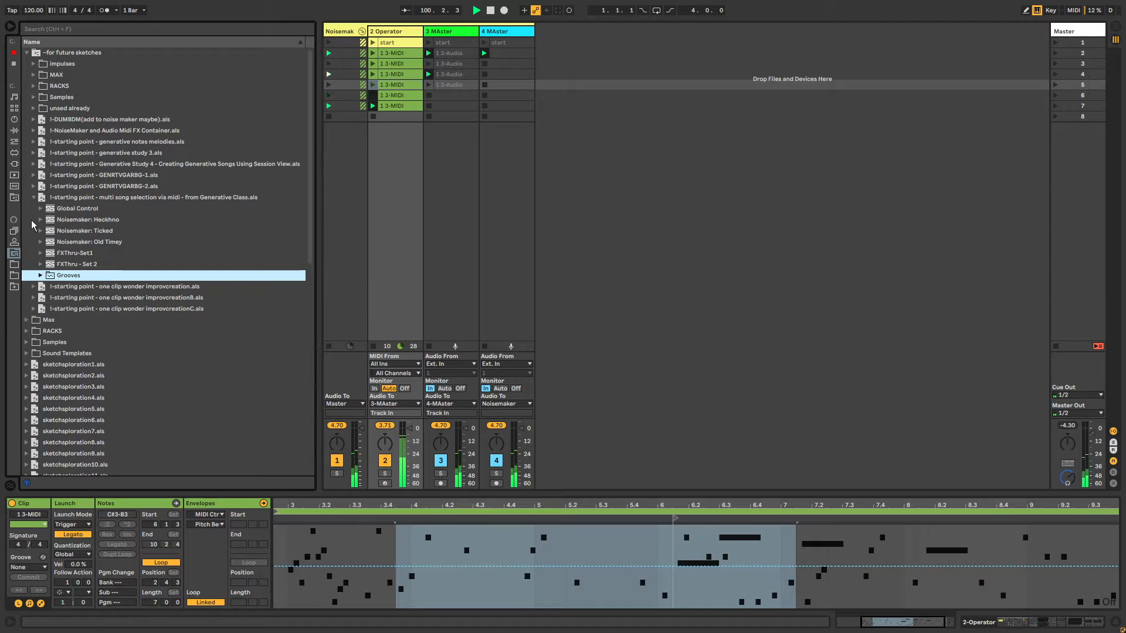
left_click(33, 198)
left_click(36, 186)
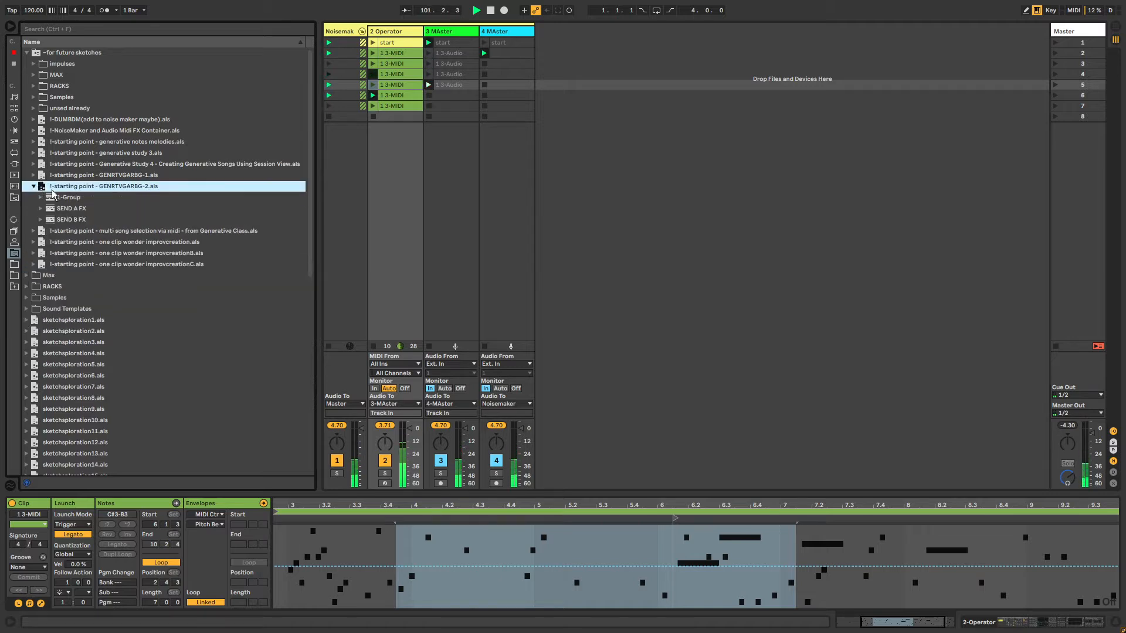
left_click(33, 187)
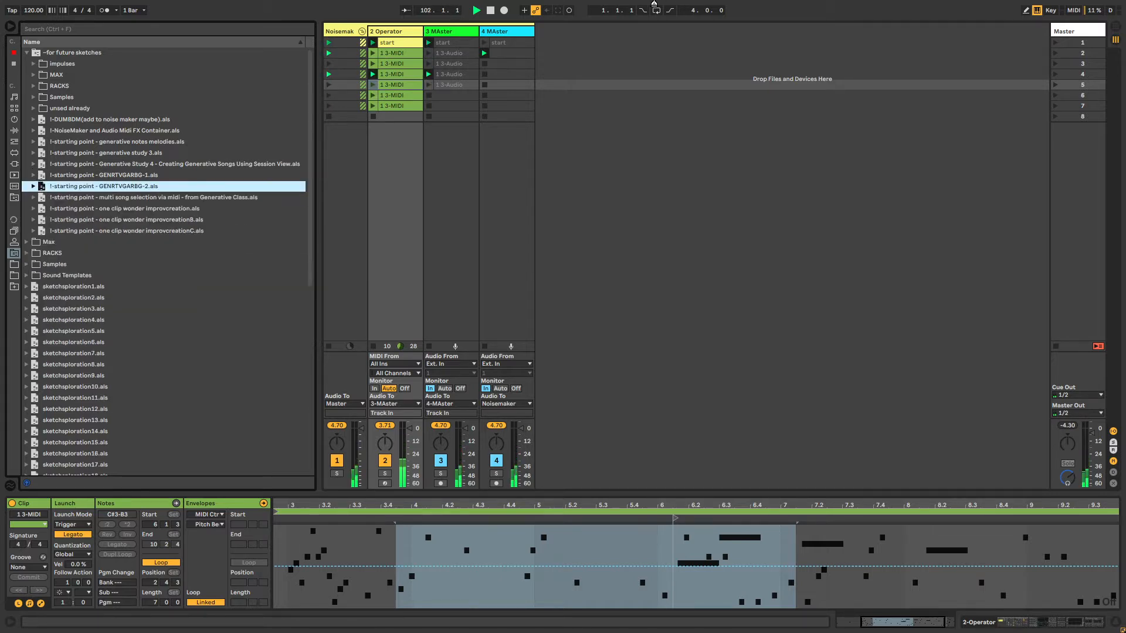
Step: Add the FA Template track from the starting point set GENRTVGARBG-1 to the session after 4 MAster
left_click(33, 175)
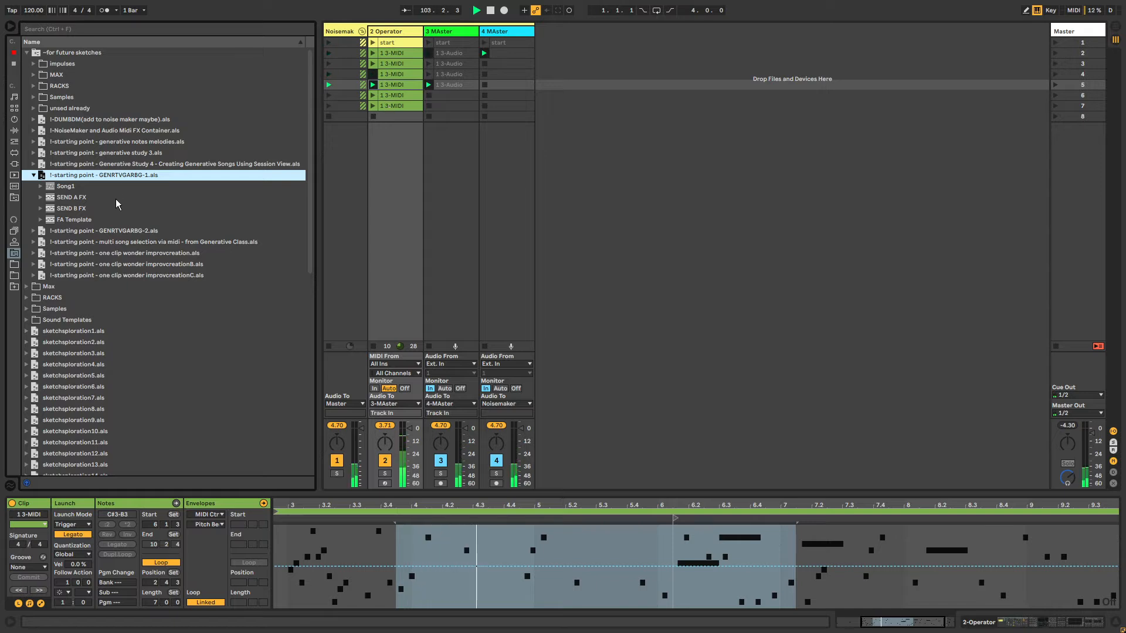
left_click(66, 221)
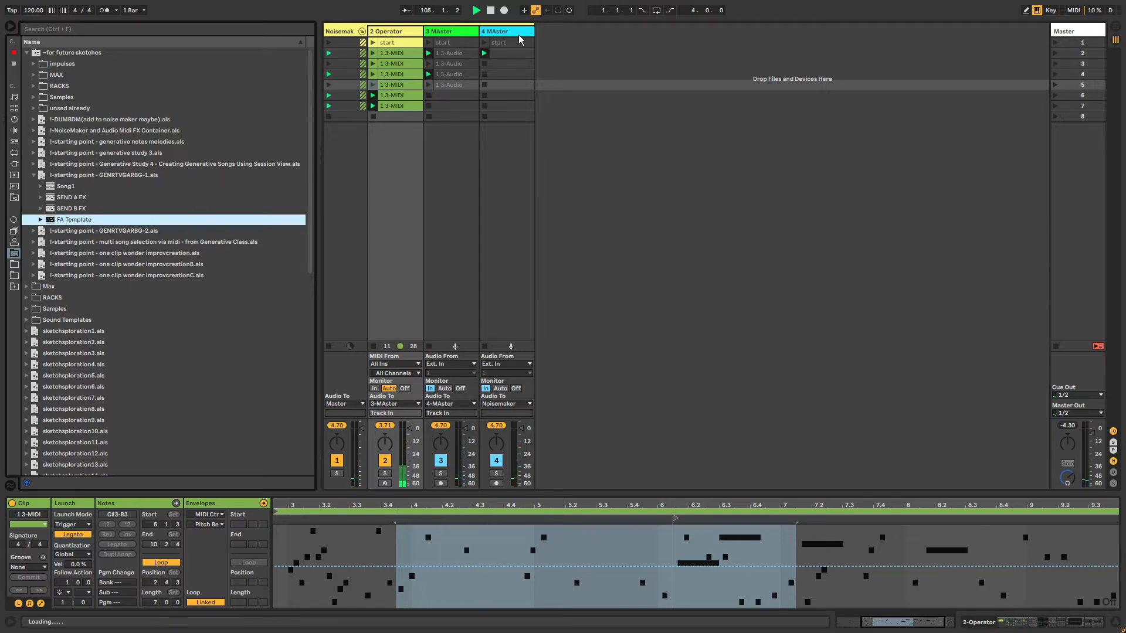
left_click_drag(520, 39, 70, 156)
left_click_drag(79, 221, 67, 322)
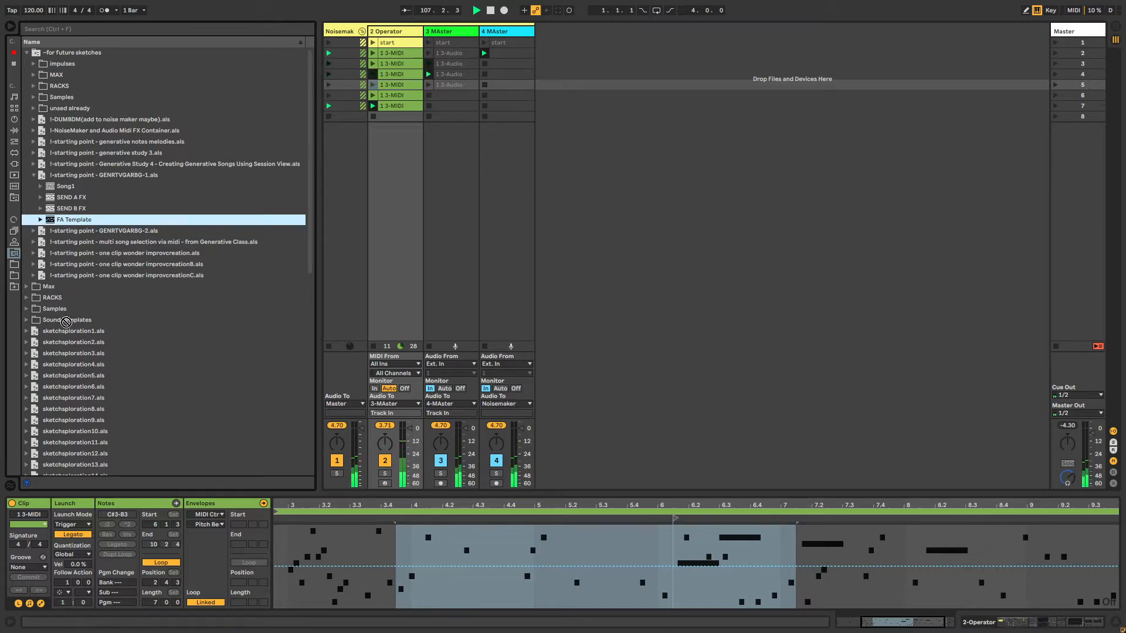
left_click_drag(612, 22, 553, 32)
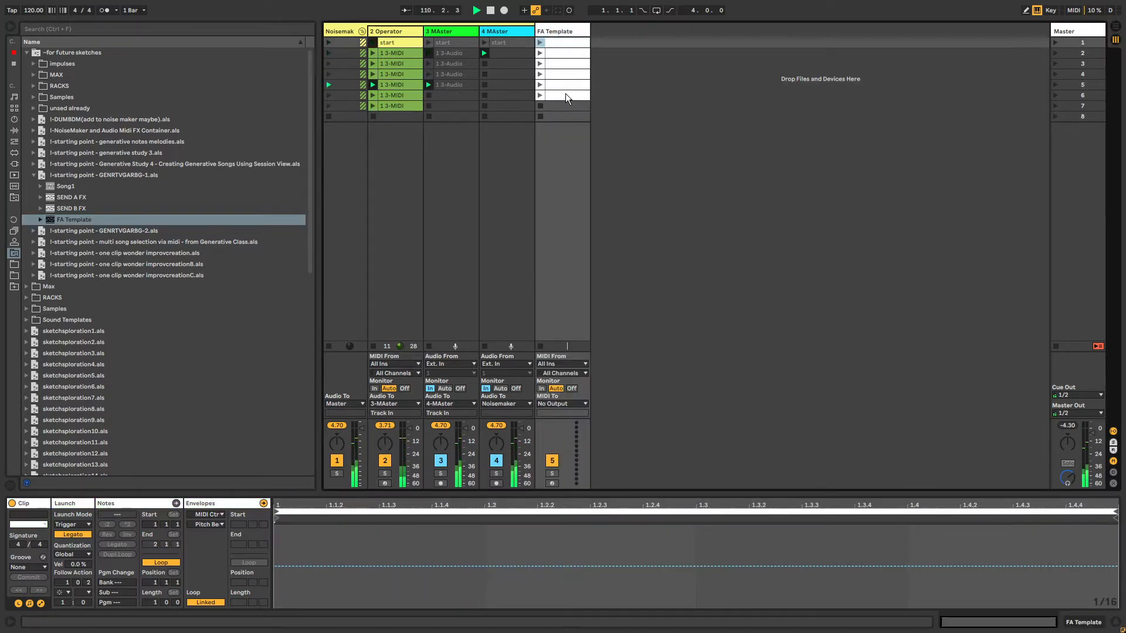
Step: Examine the launch and follow action settings of each of the six clips on the FA Template track
left_click(565, 94)
left_click(563, 30)
left_click(563, 43)
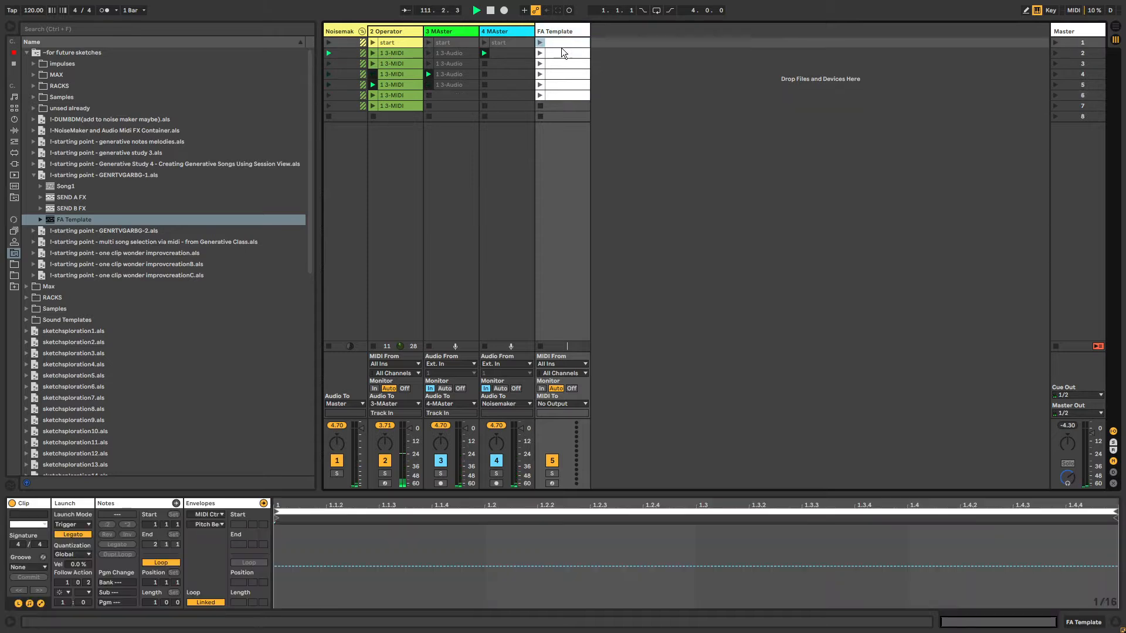
left_click(563, 53)
left_click(561, 63)
left_click(562, 74)
left_click(562, 83)
left_click(565, 95)
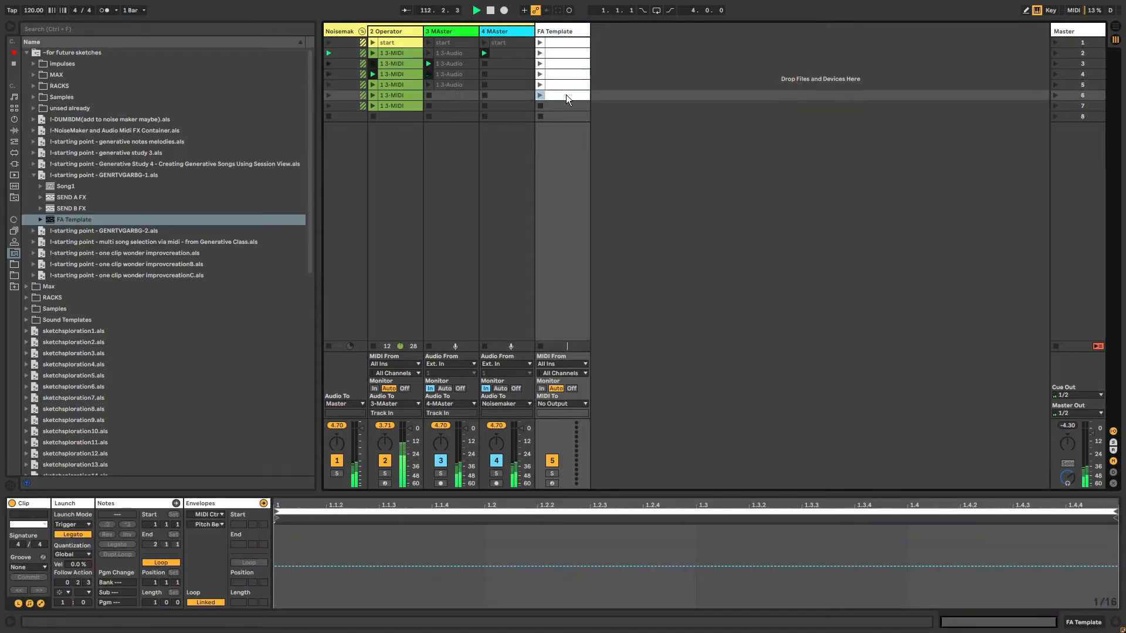
Step: Check the follow action of the first FA Template clip and launch that clip
left_click(565, 30)
left_click(562, 42)
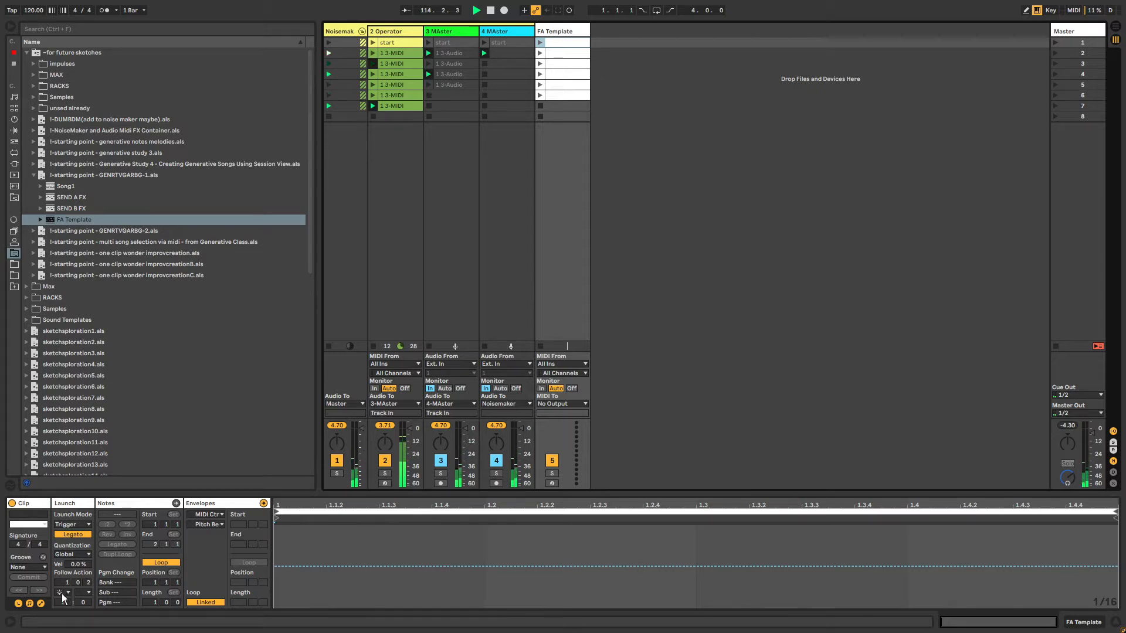
left_click(547, 40)
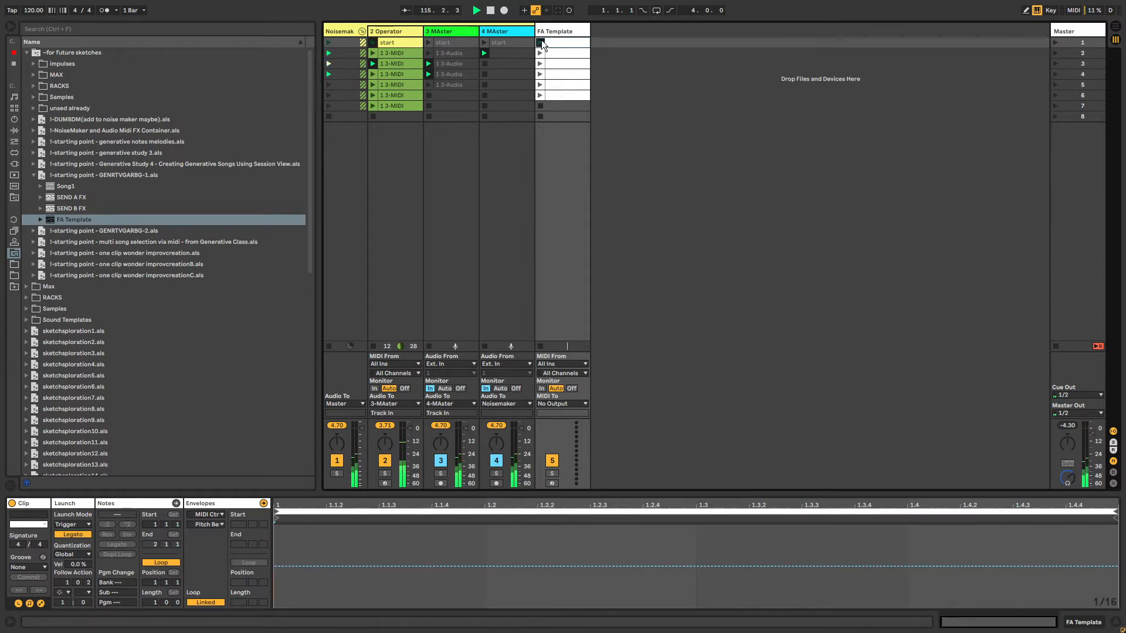
Step: Save the FA Template track as a set inside the Sound Templates folder of the browser
left_click(564, 85)
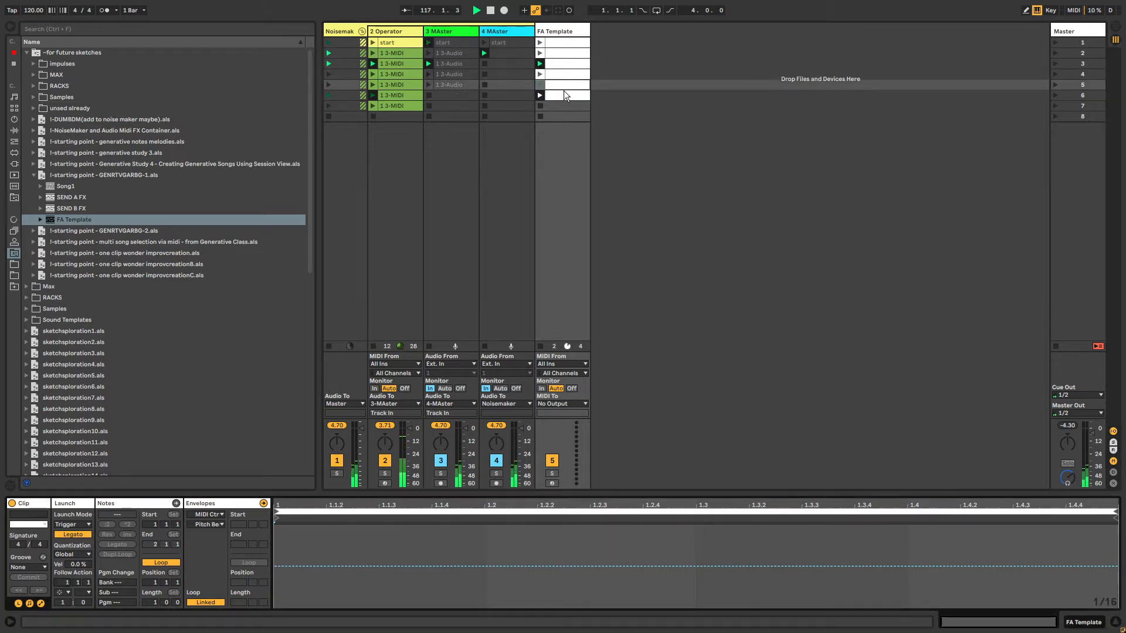
left_click(572, 31)
left_click(33, 174)
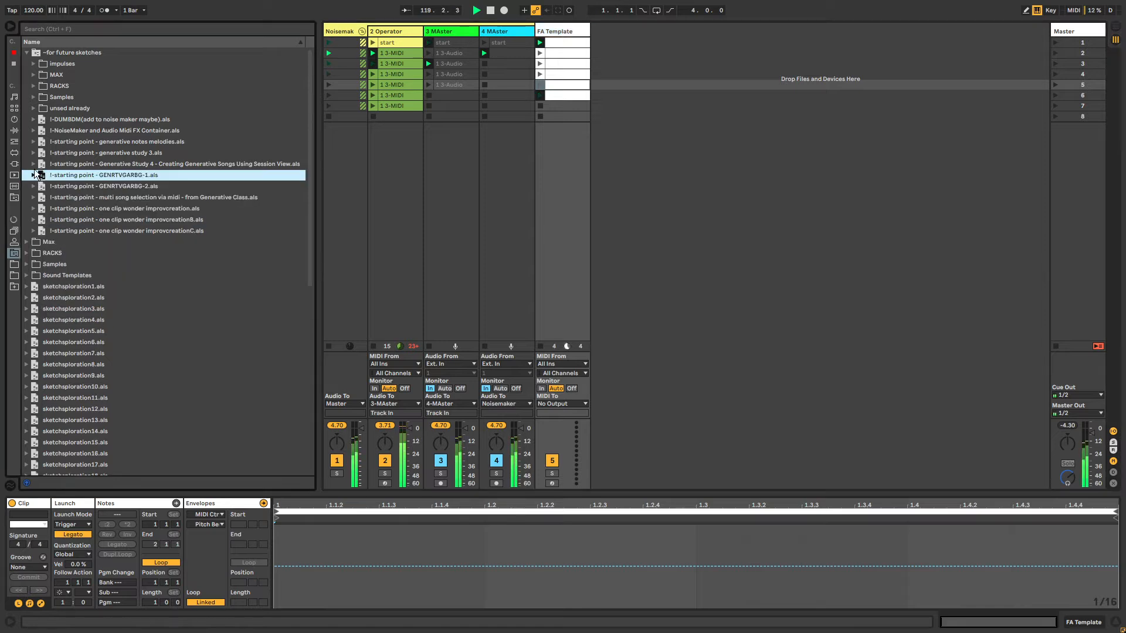
left_click(32, 52)
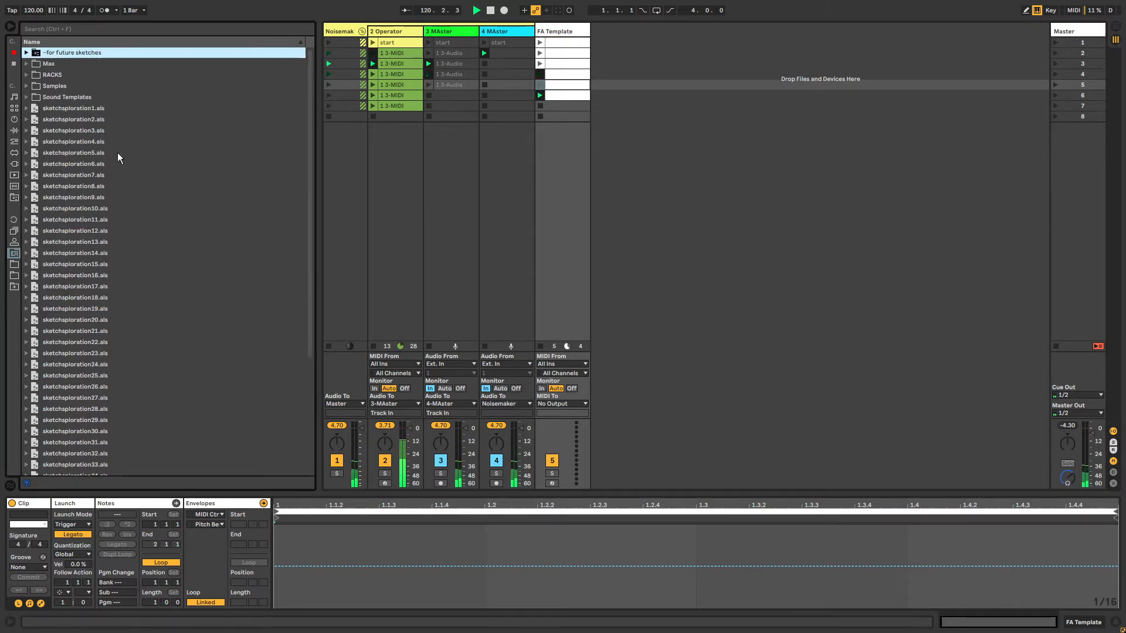
left_click(27, 98)
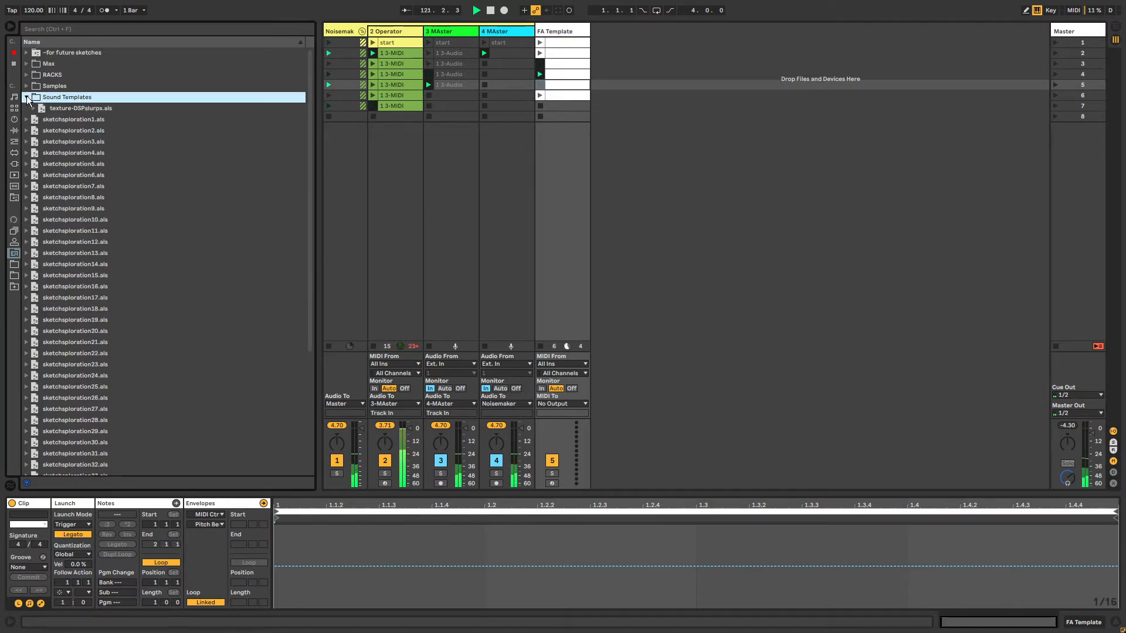
left_click(27, 97)
left_click(565, 29)
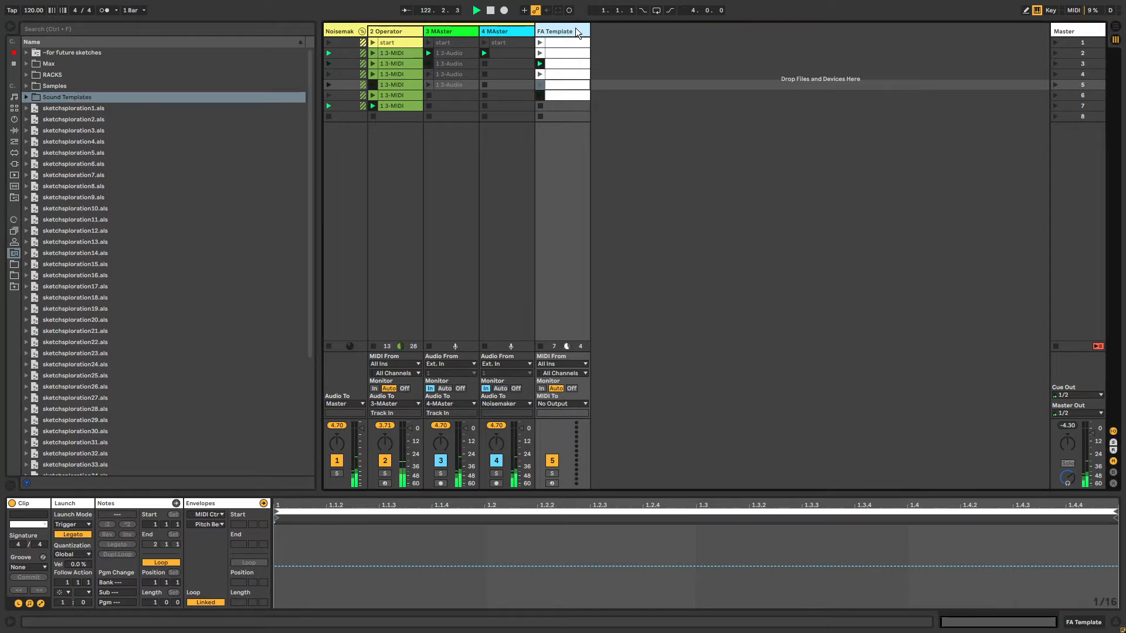
left_click_drag(578, 33, 88, 99)
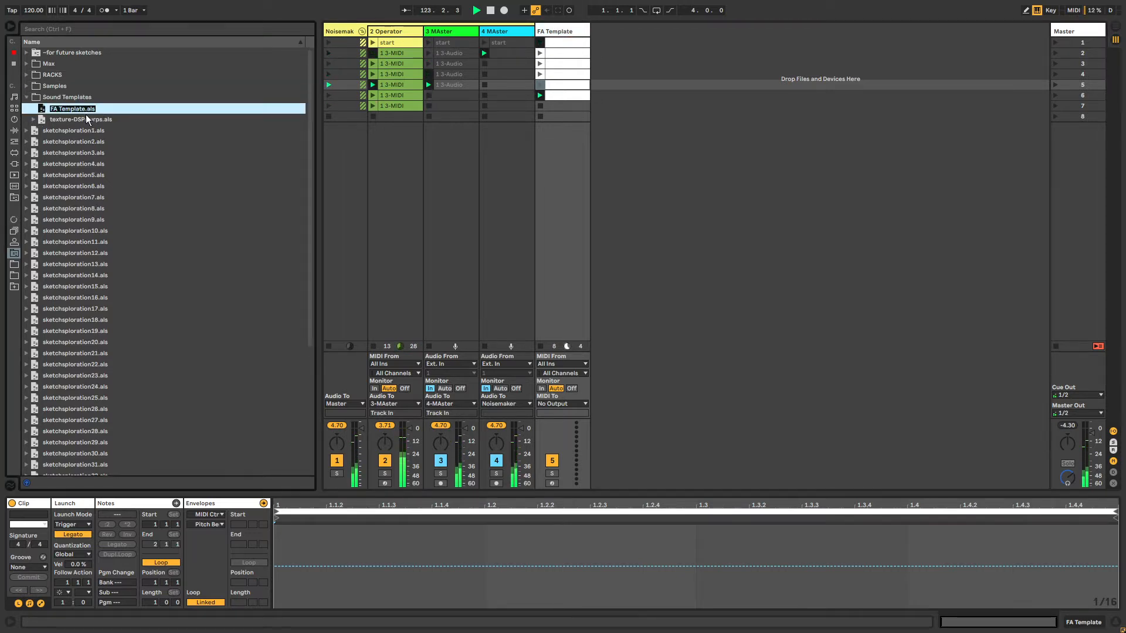
Step: Rename the saved FA Template set as Follow Action Template.als
key("Left")
key("Right")
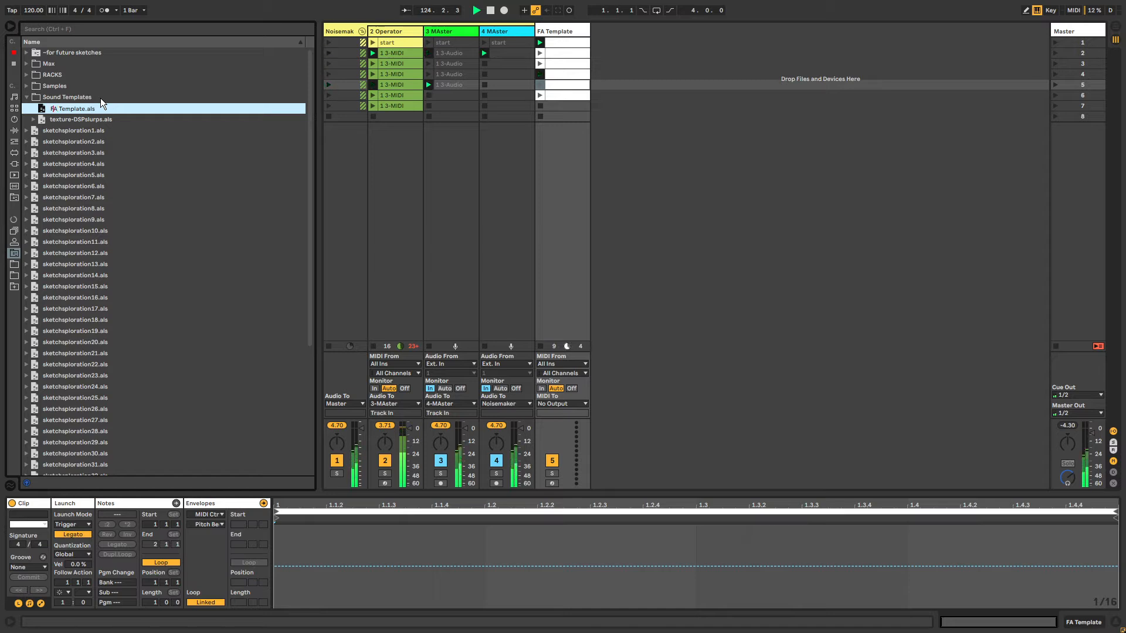
type("ollow Actio")
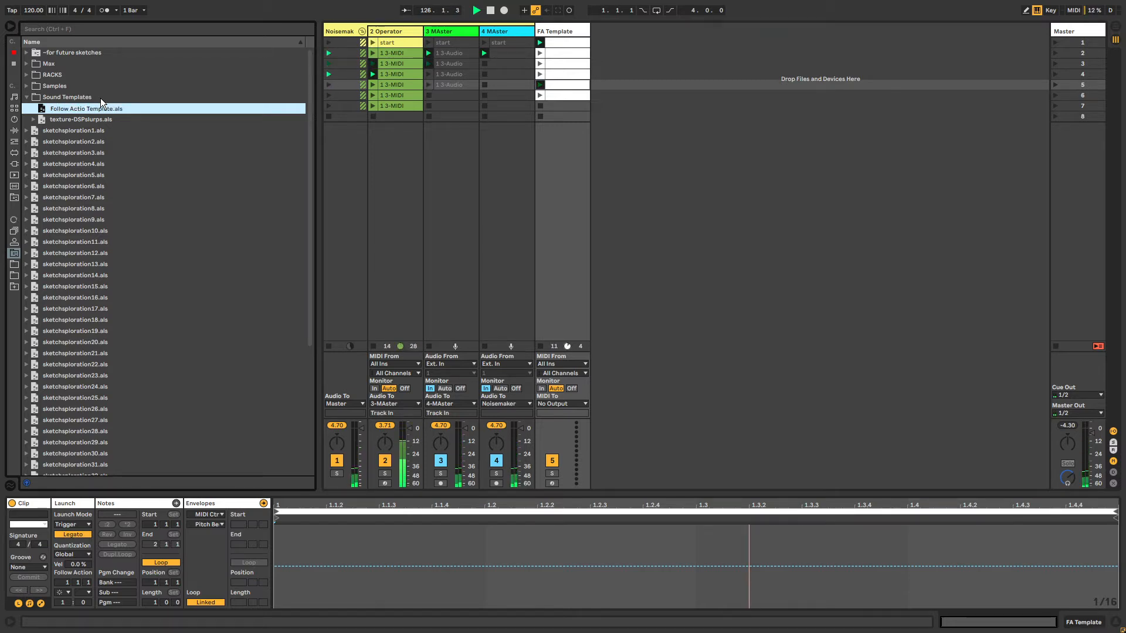
key("Escape")
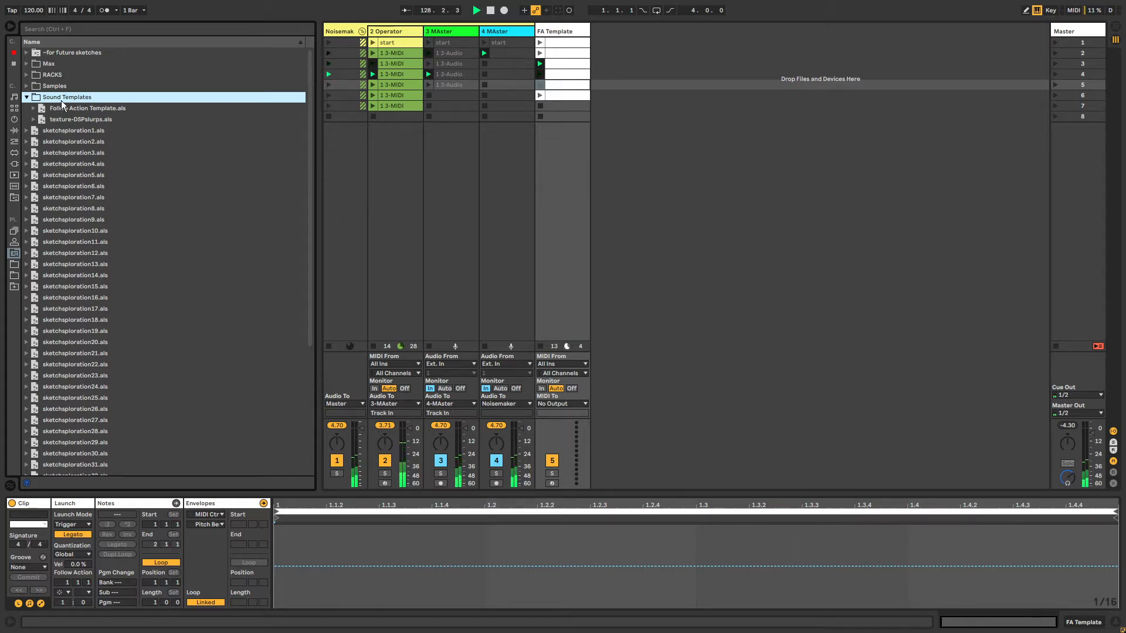
Step: Rename the Sound Templates folder as Templates
right_click(62, 97)
left_click(75, 112)
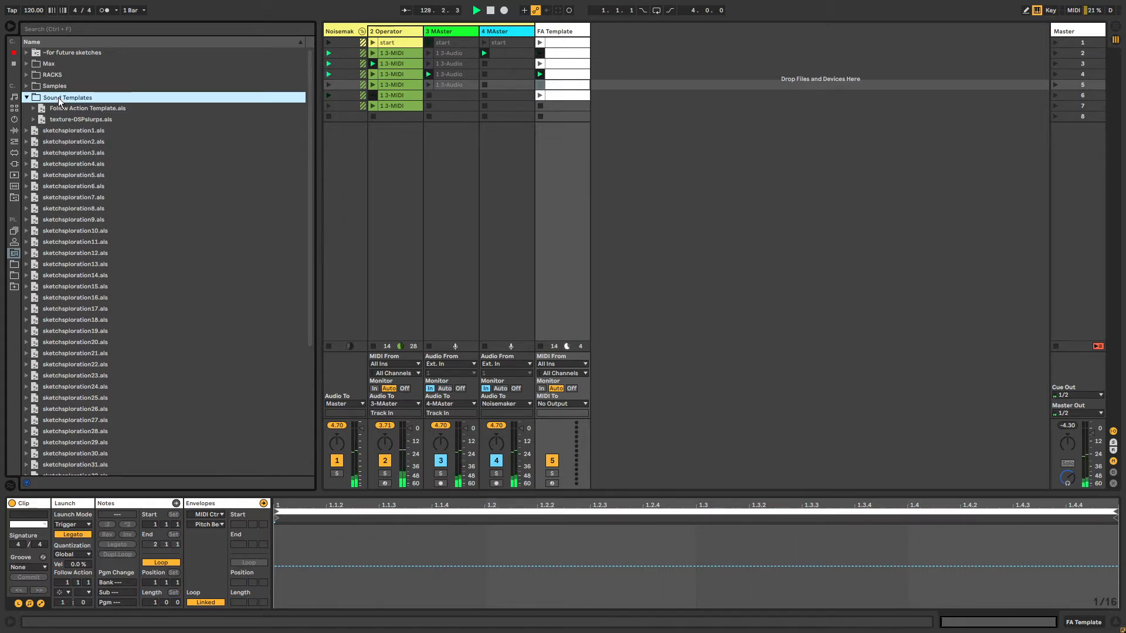
key("shift+Left")
key("shift+Left")
key("shift+Left")
key("shift+Left")
key("shift+Left")
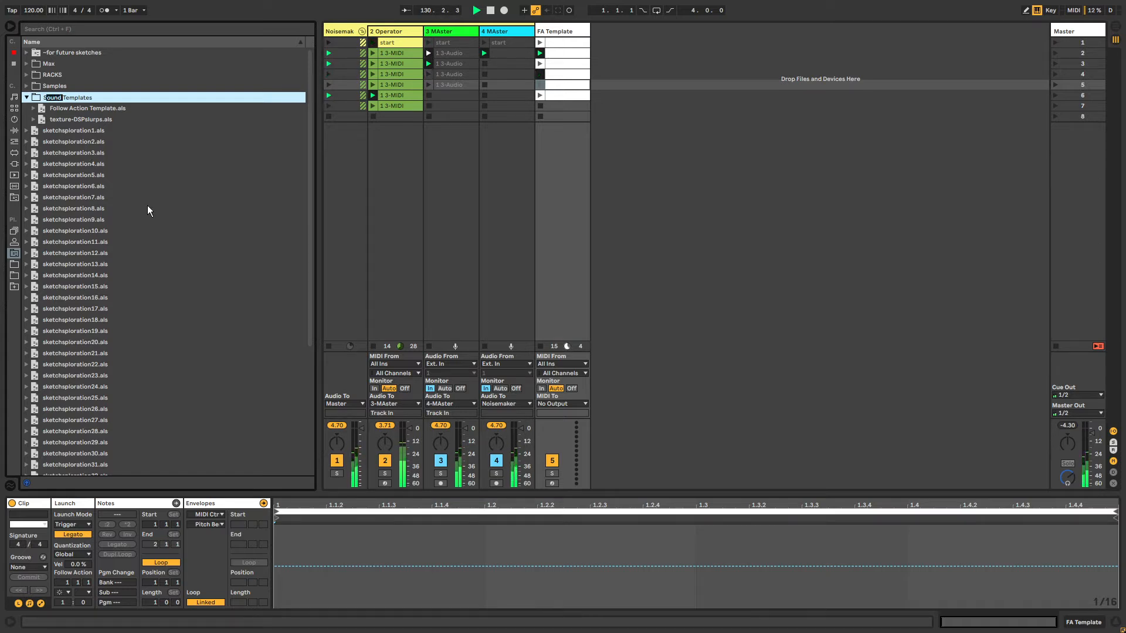
key("BackSpace")
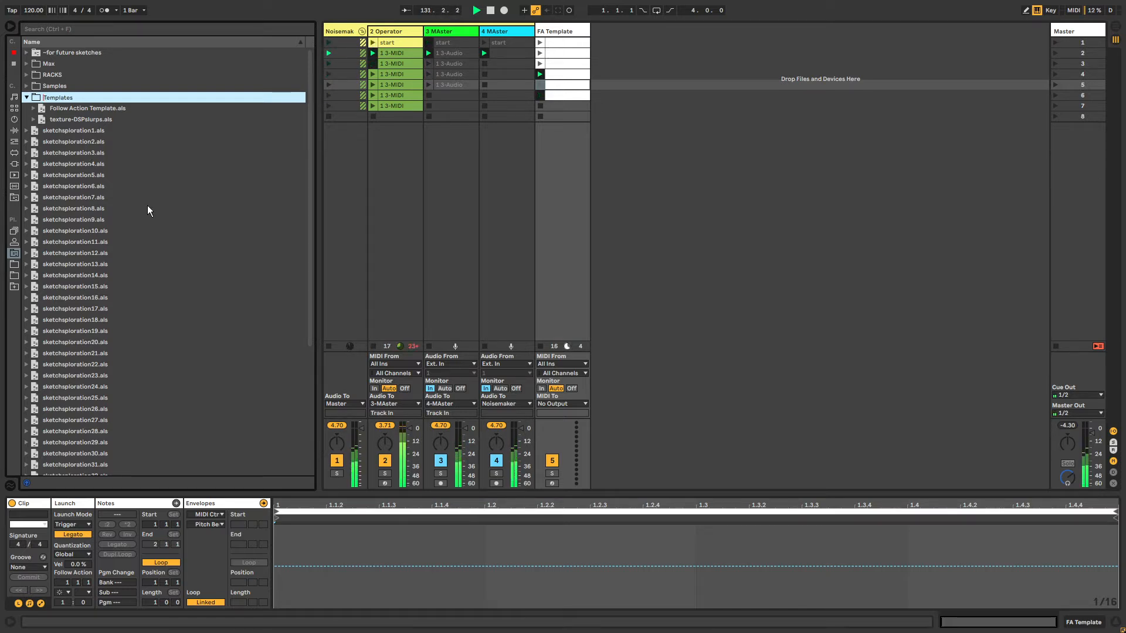
key("Return")
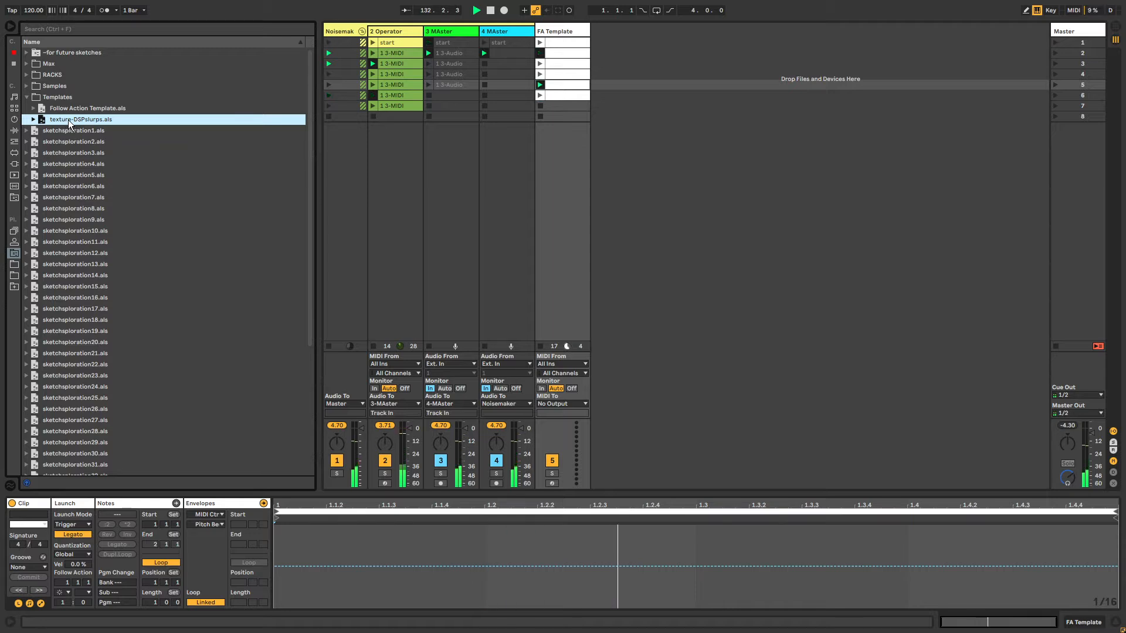
Step: Examine the sets in the Templates folder and the subfolders of the RACKS folder
left_click(76, 107)
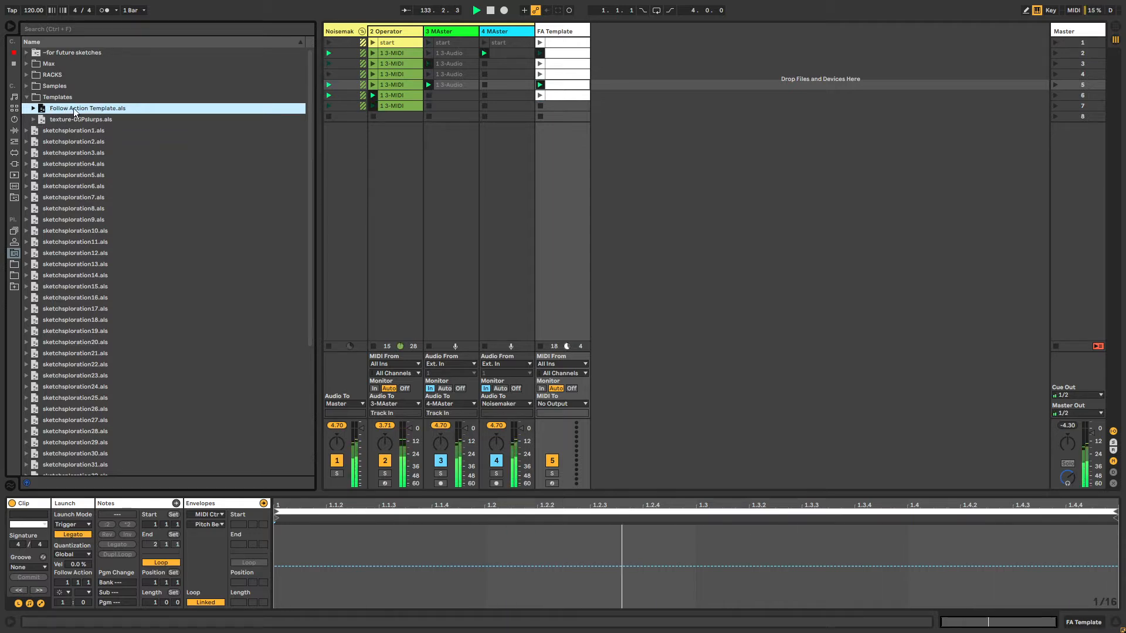
left_click(73, 119)
left_click(67, 113)
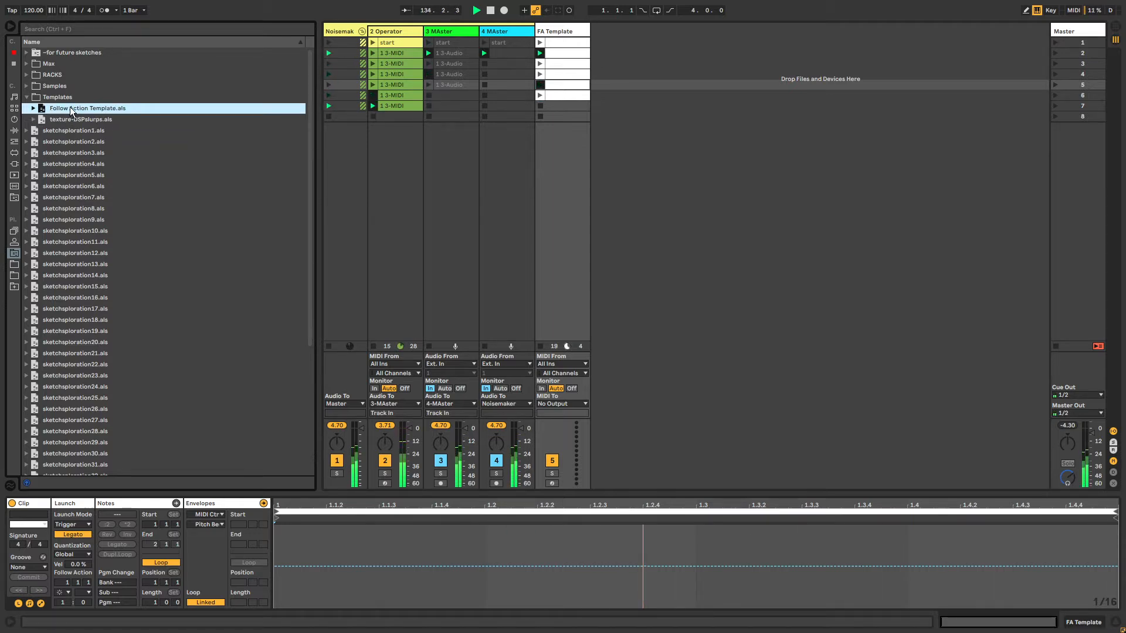
key("Up")
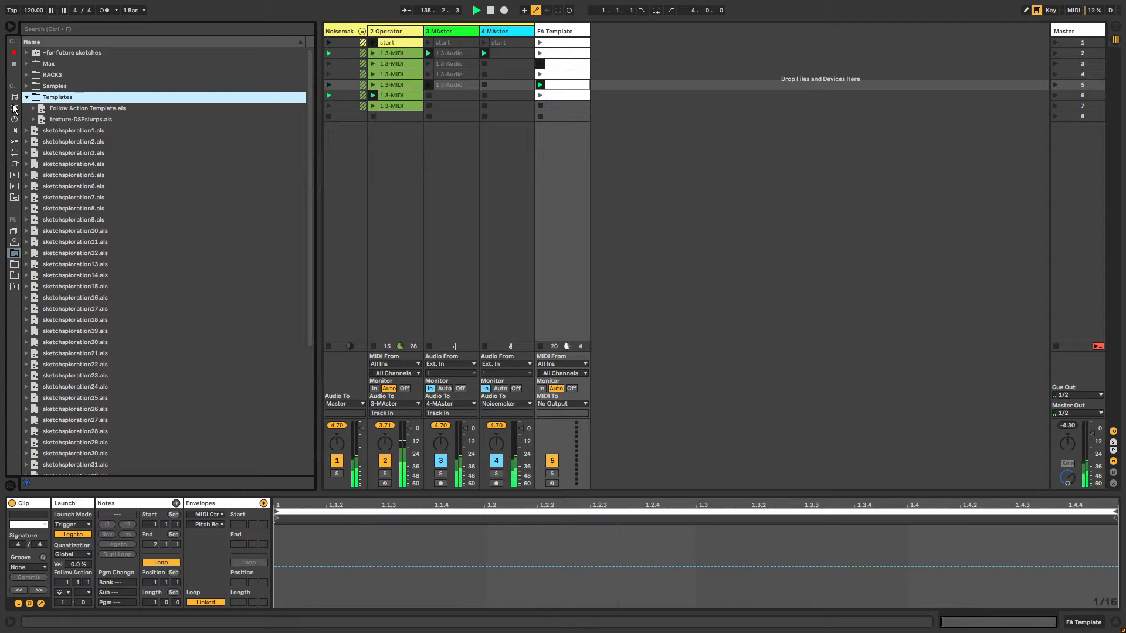
left_click(52, 75)
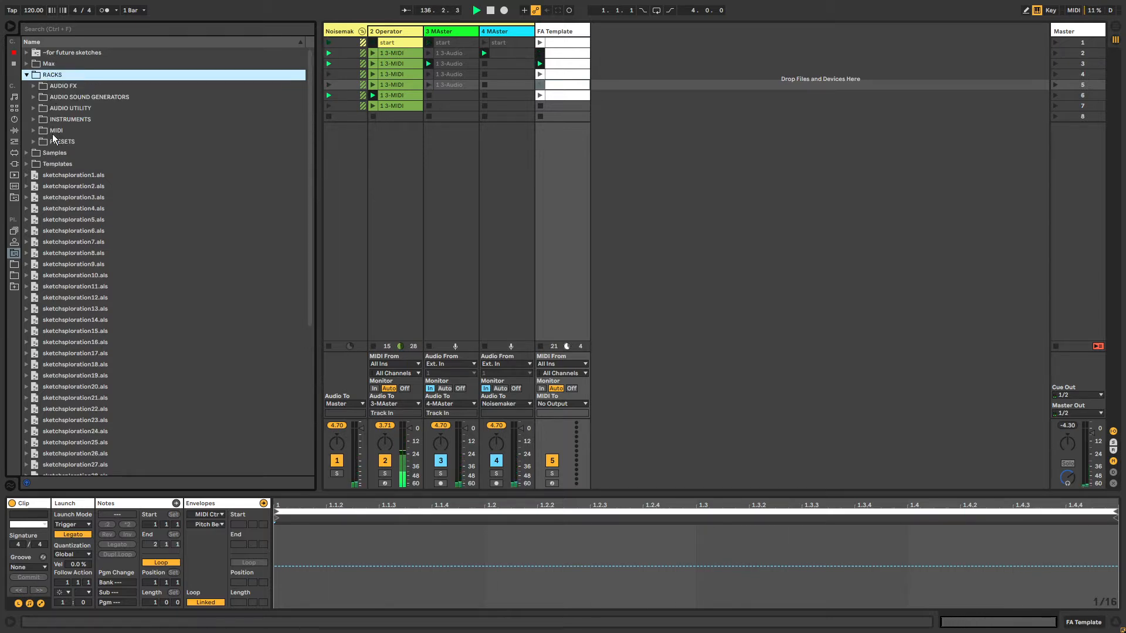
left_click(26, 75)
left_click(55, 97)
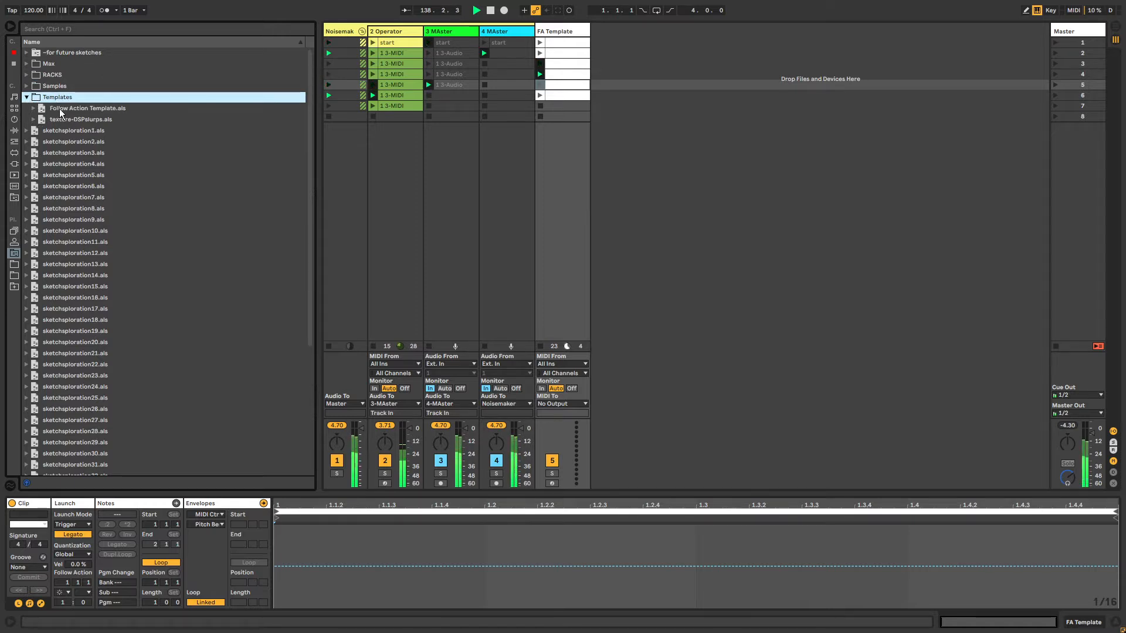
left_click(26, 98)
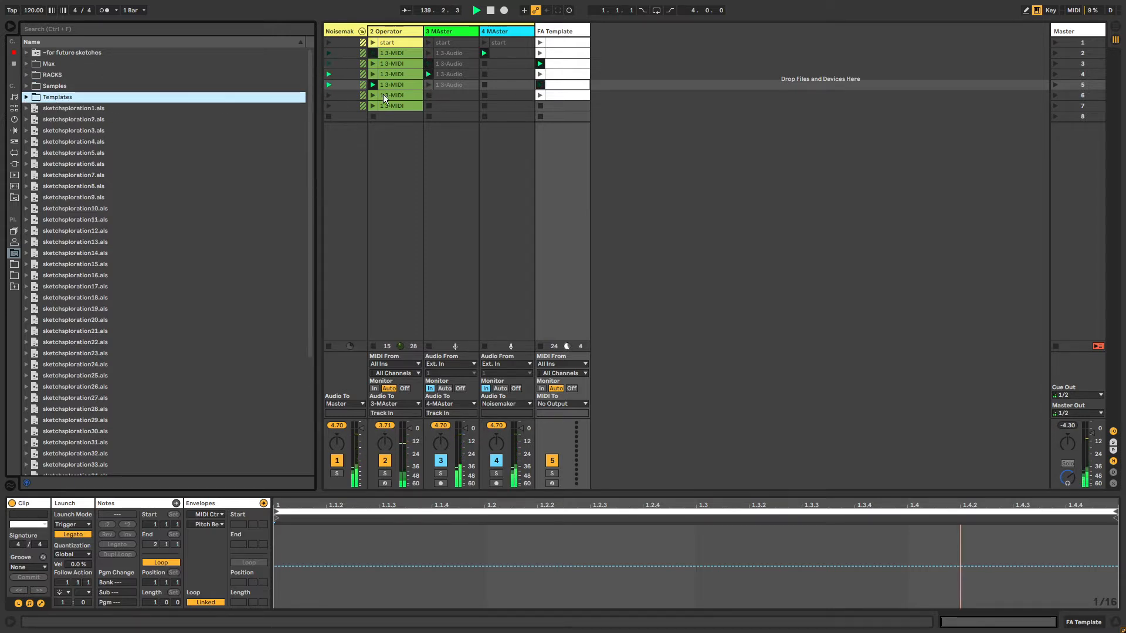
Step: Delete the 4 MAster track from the session
left_click(570, 32)
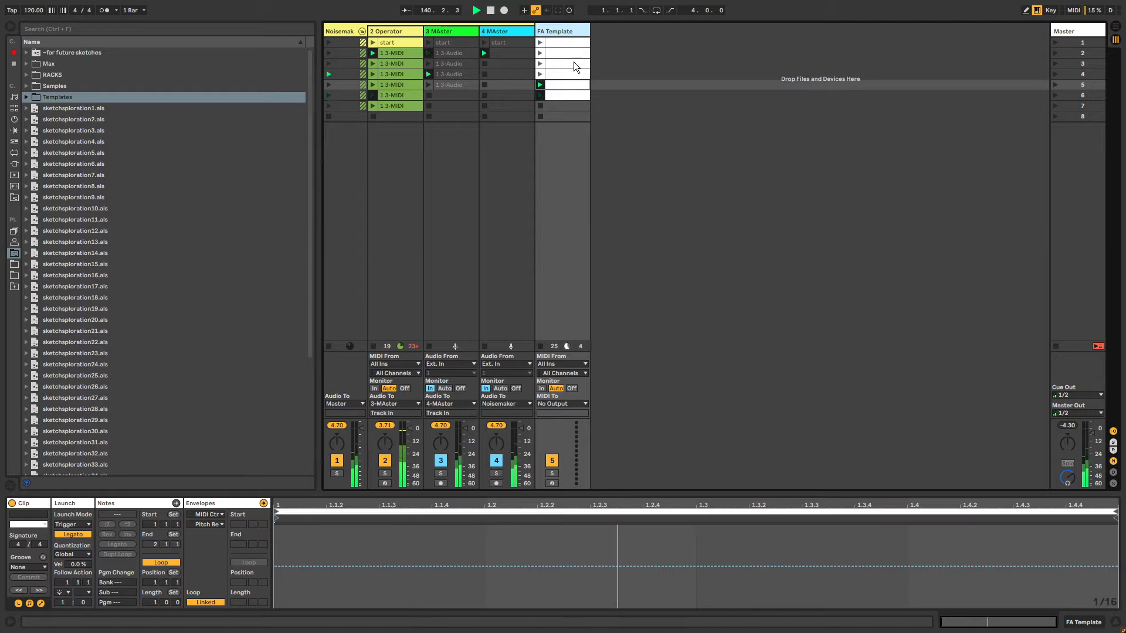
left_click(445, 32)
left_click(495, 31)
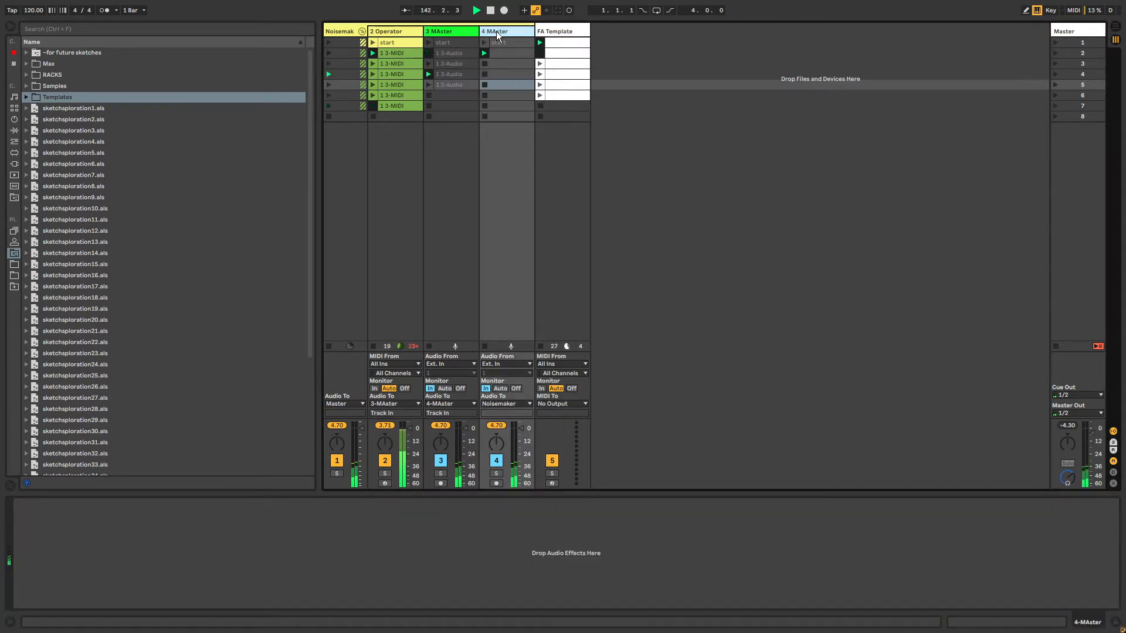
key("Delete")
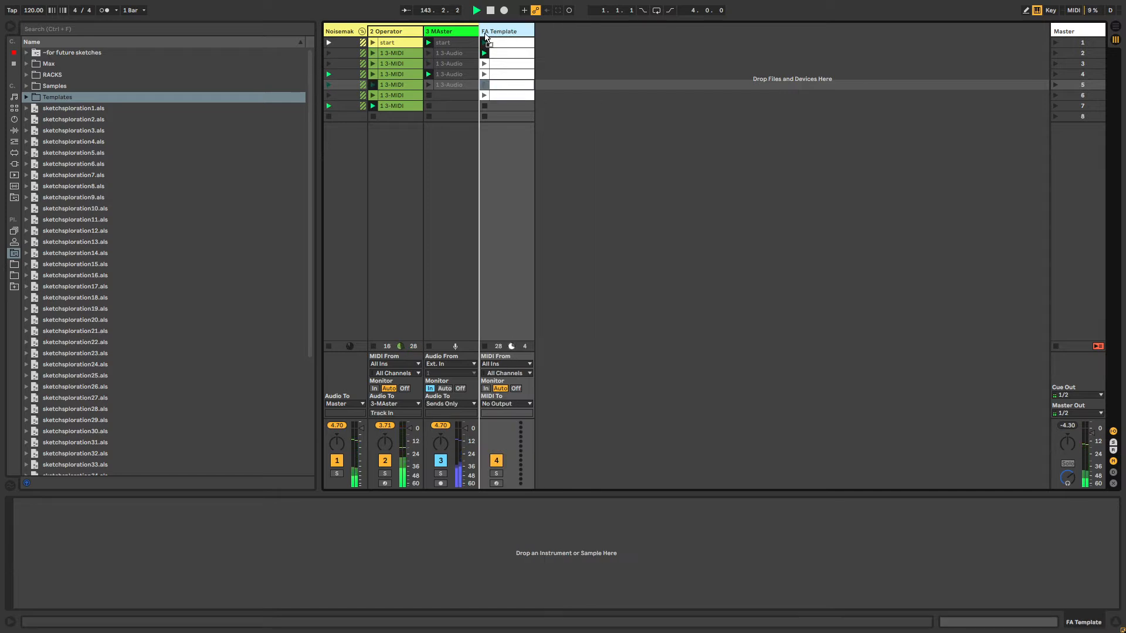
Step: Examine the clips on the 3 MAster and FA Template tracks and the device chain of 2 Operator
left_click(469, 33)
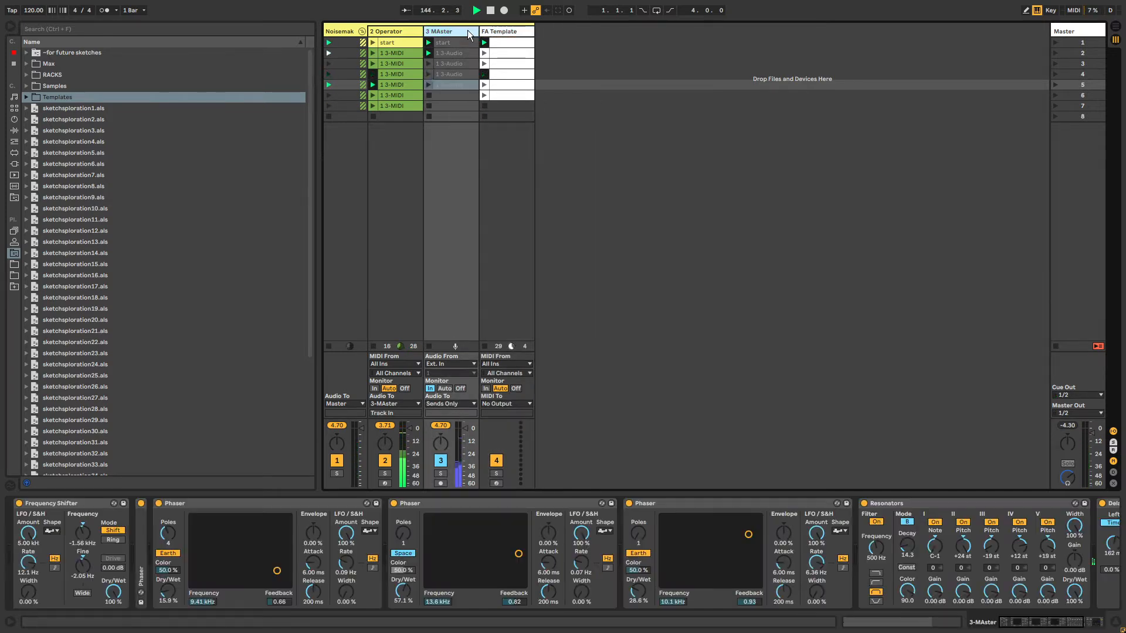
left_click(492, 31)
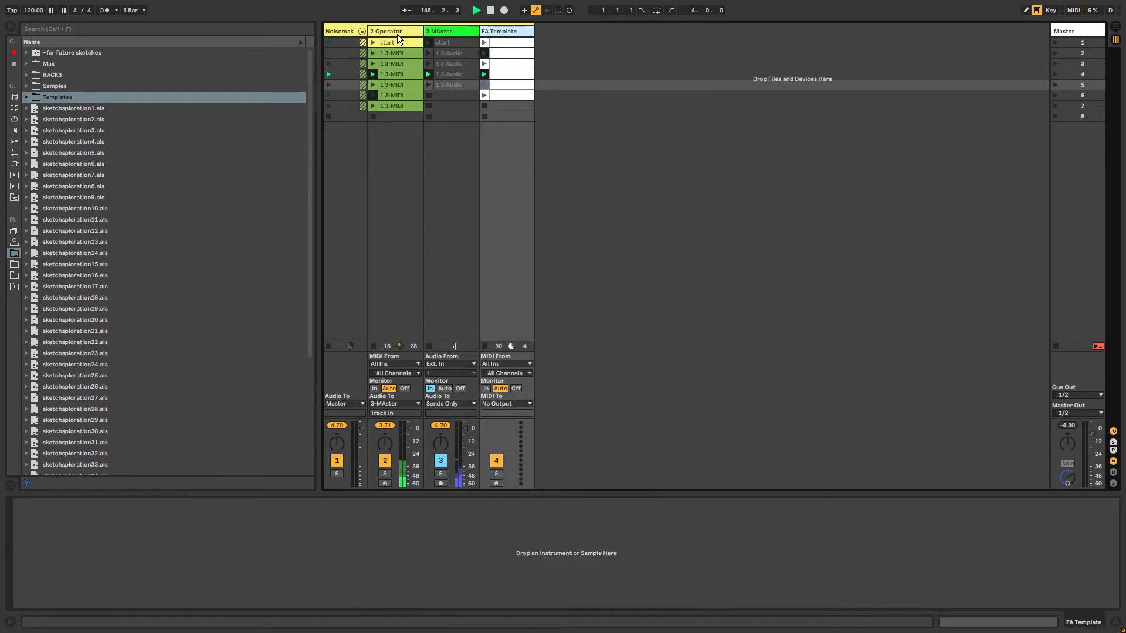
left_click(460, 30)
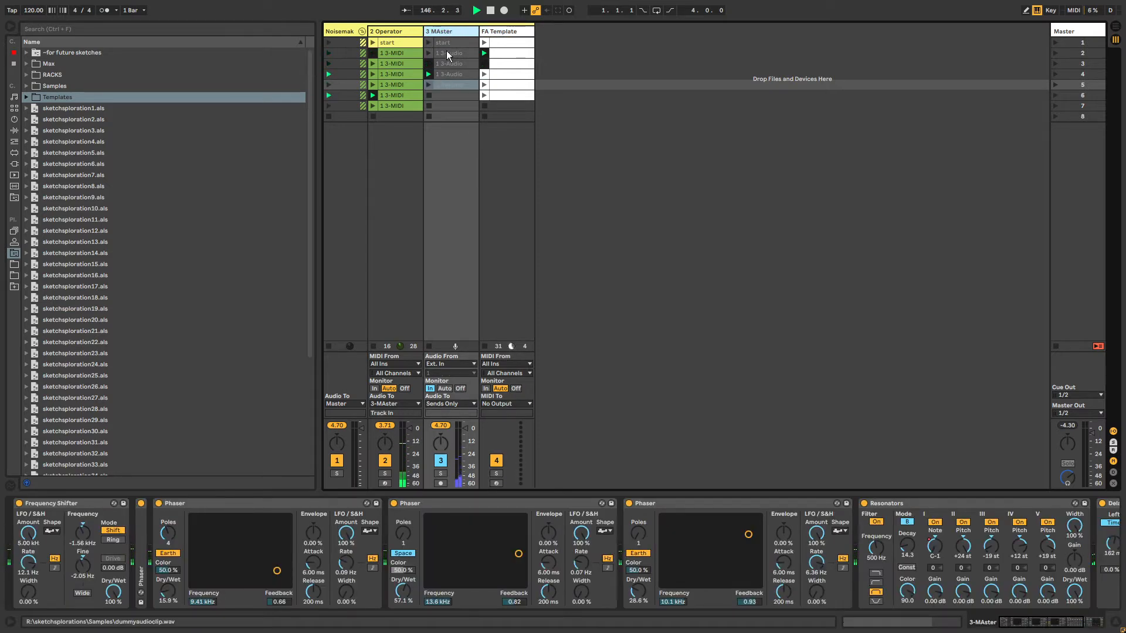
left_click(445, 51)
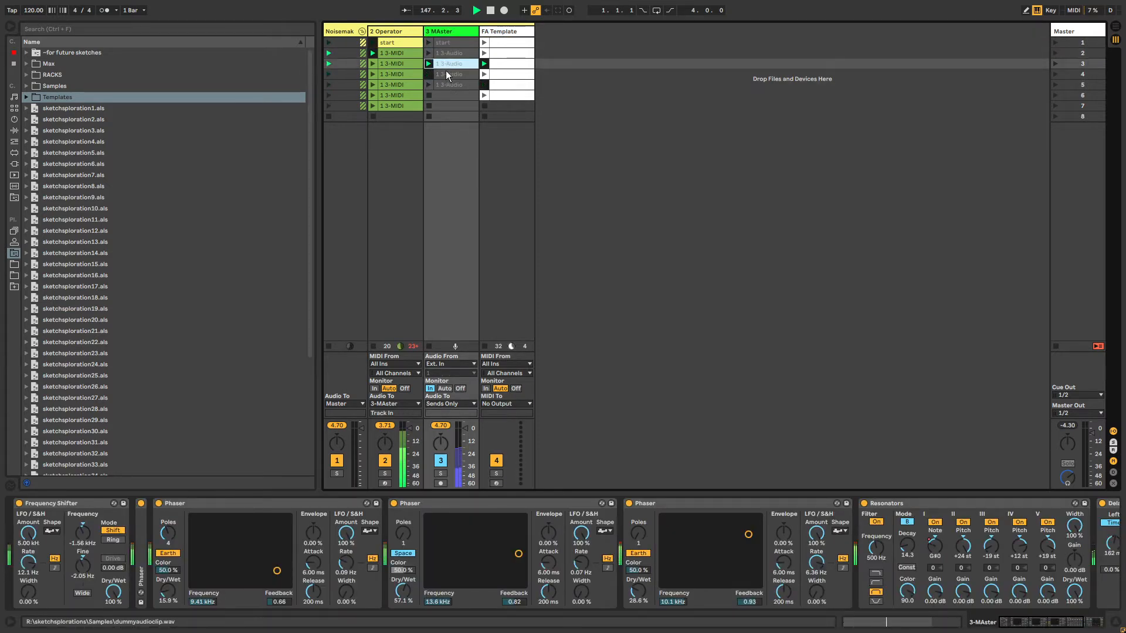
left_click(446, 86)
left_click(508, 32)
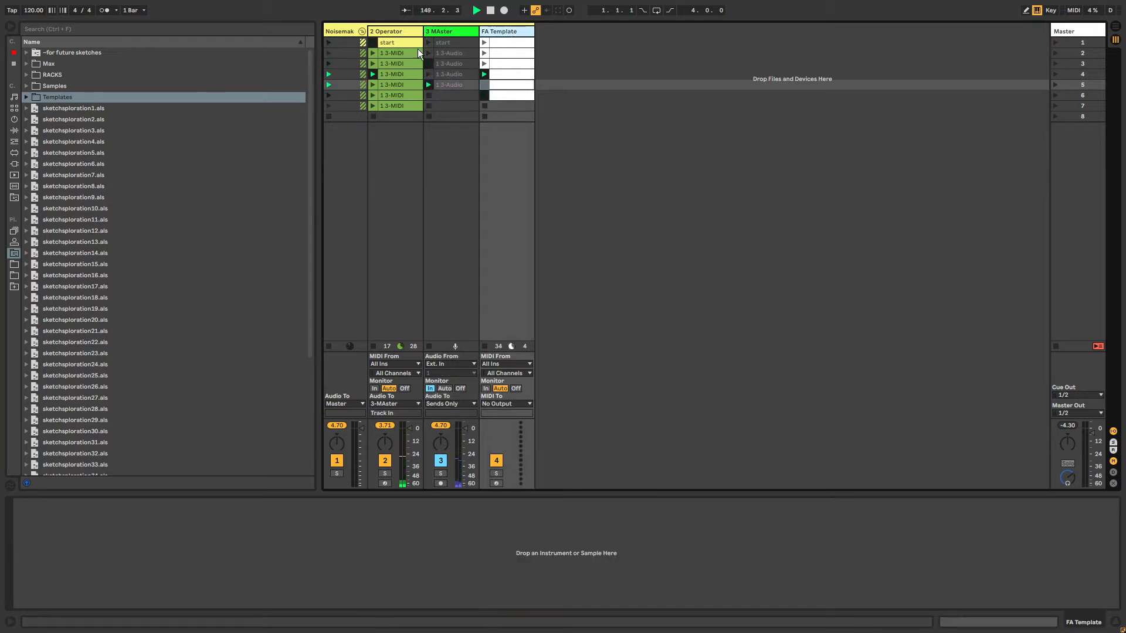
left_click(515, 43)
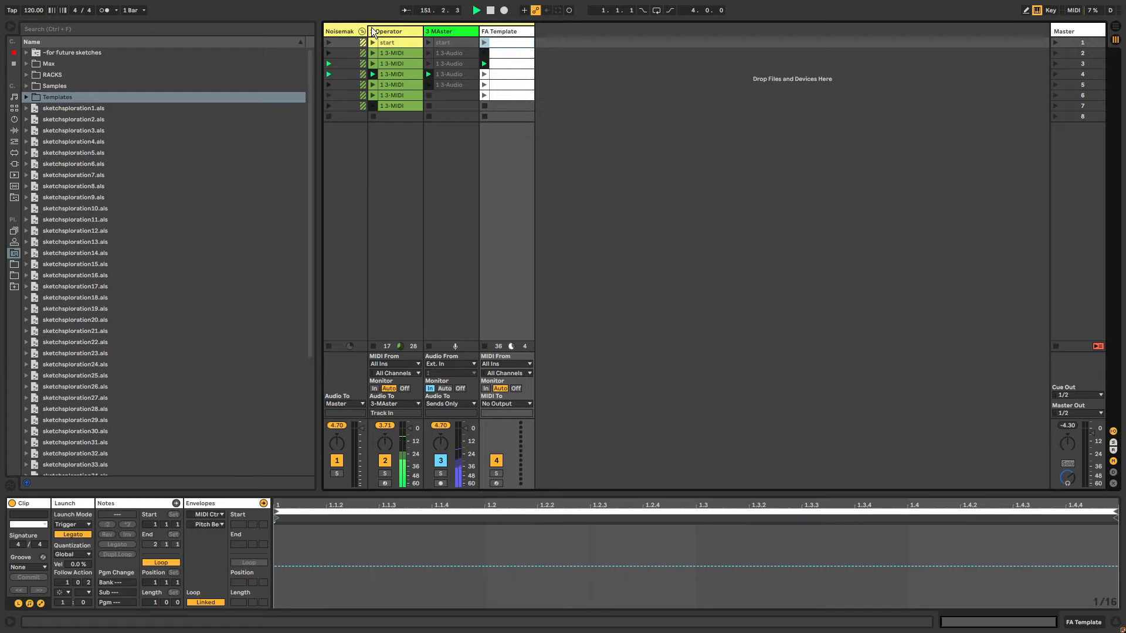
left_click(372, 30)
left_click(347, 33)
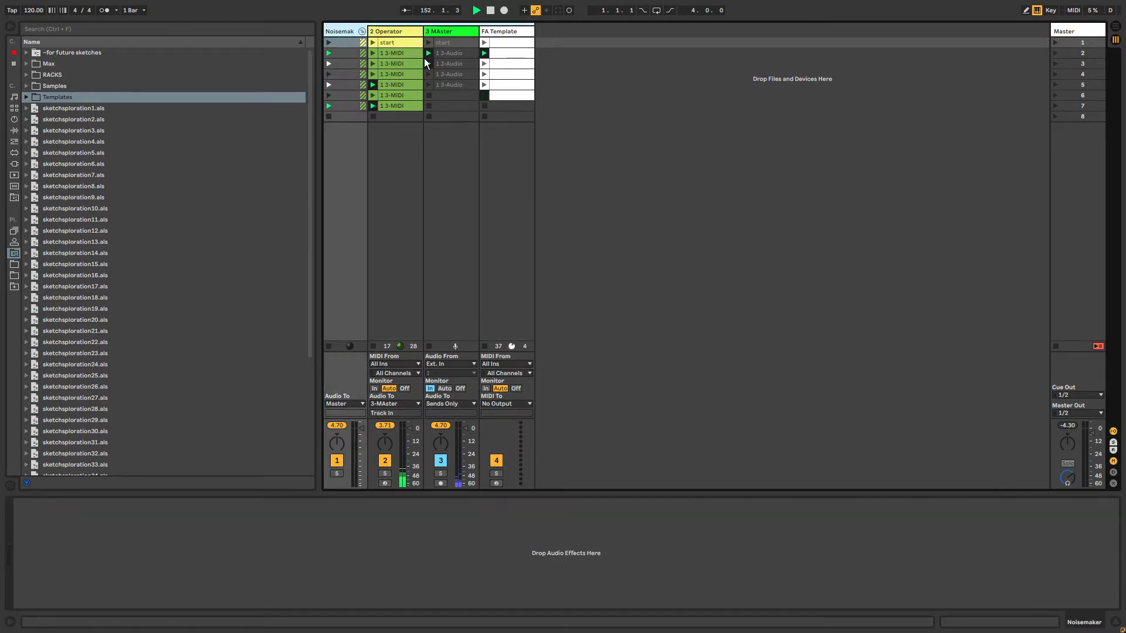
left_click(382, 30)
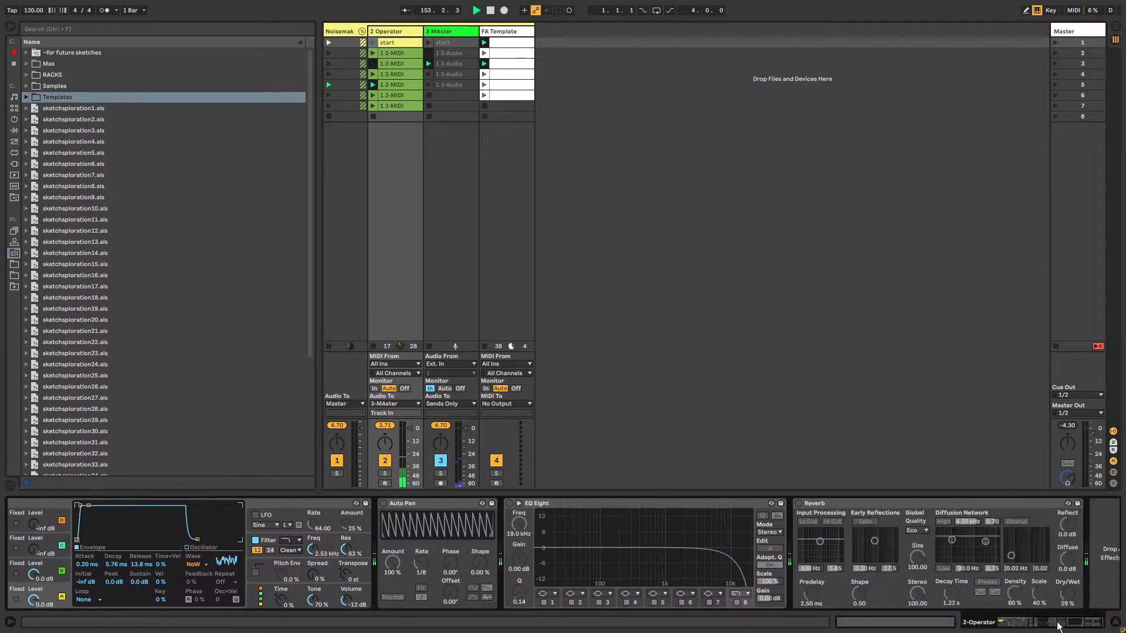
left_click_drag(1057, 625, 1000, 623)
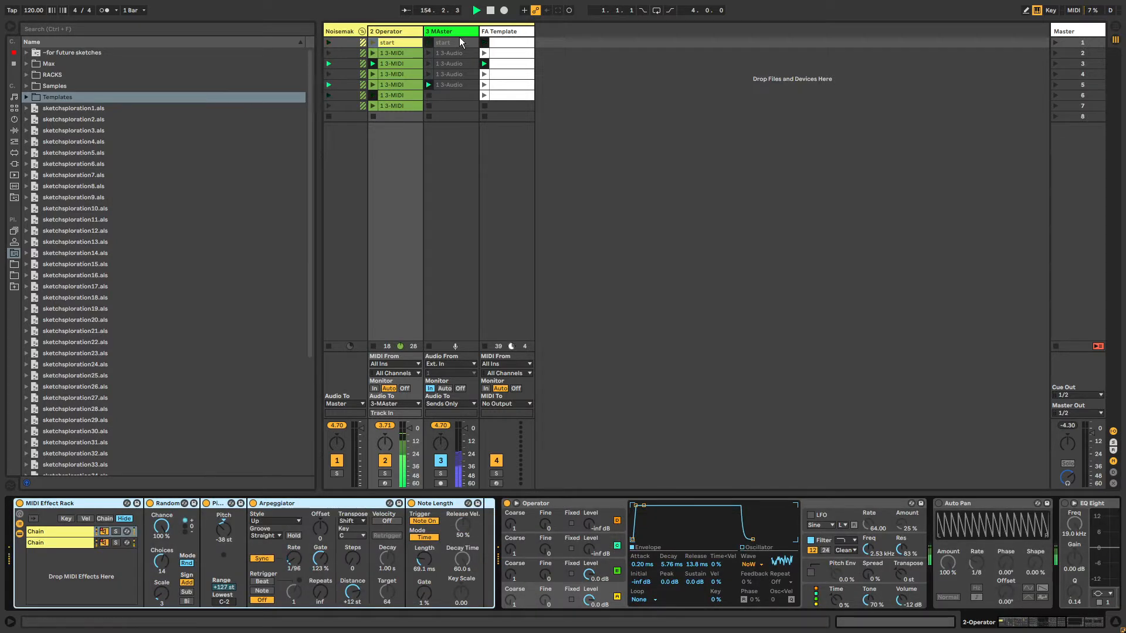
Step: Route the audio output of the 3 MAster track to Master
left_click(448, 403)
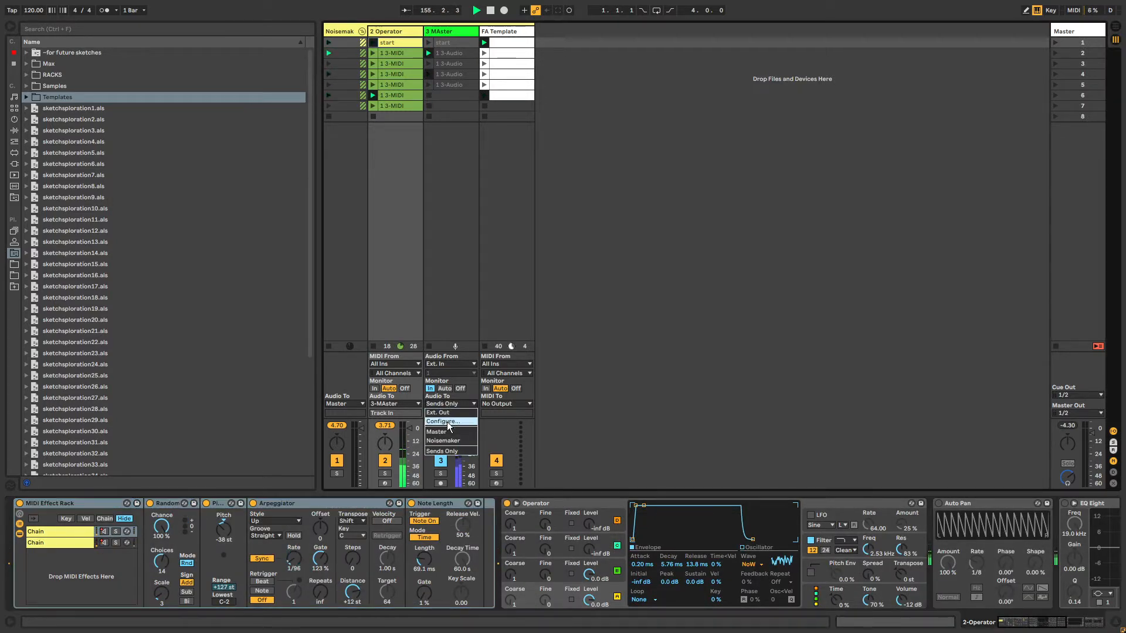
left_click(445, 431)
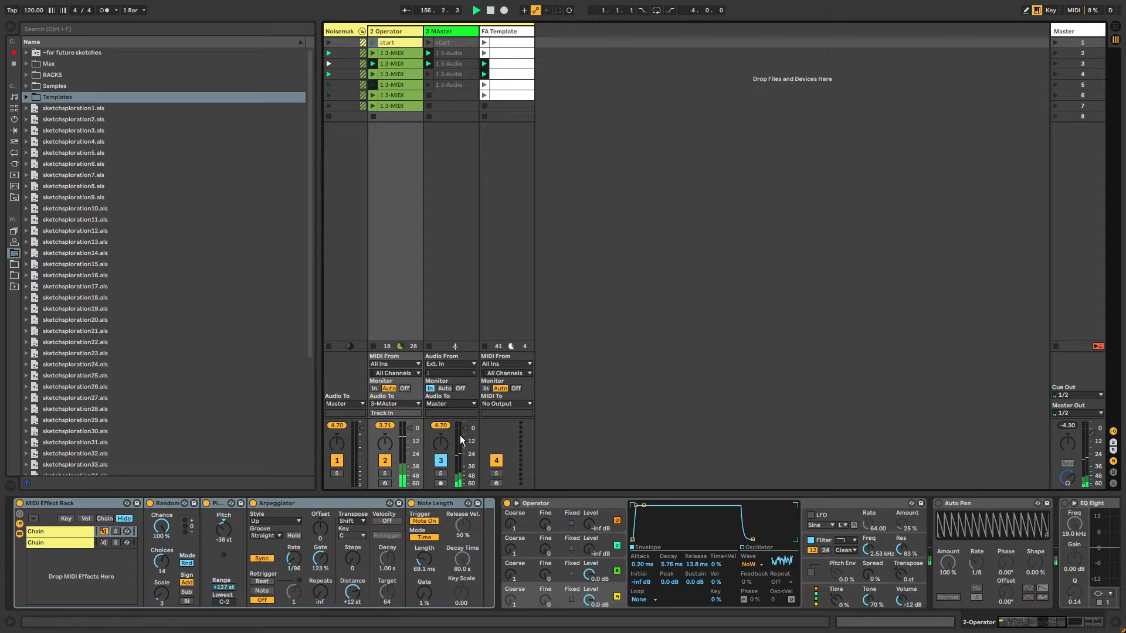
left_click(511, 31)
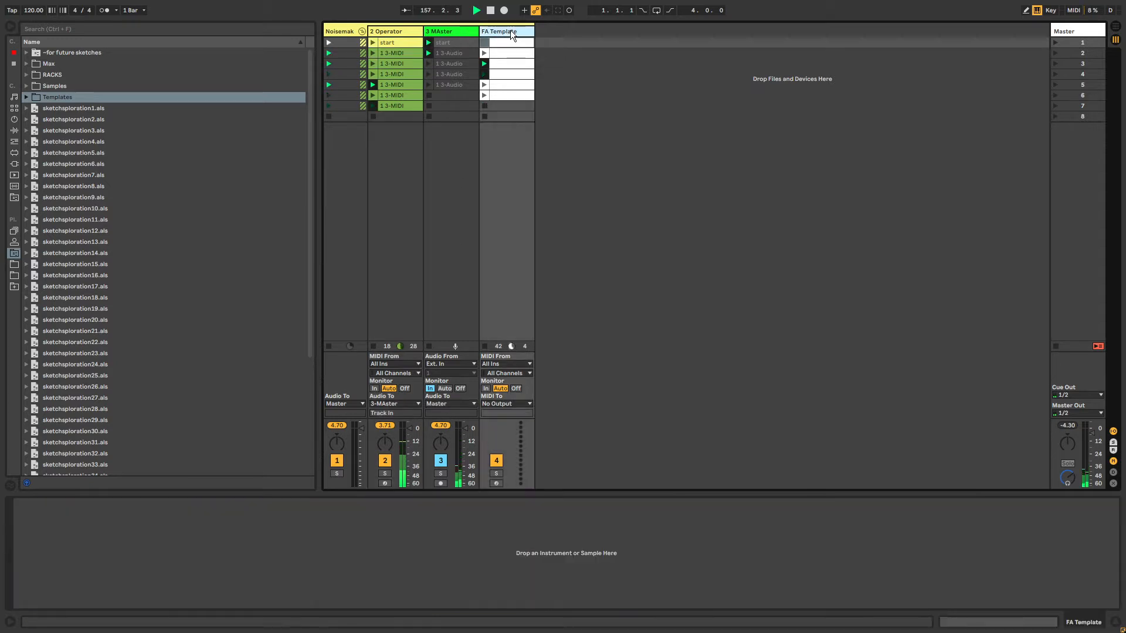
left_click(448, 403)
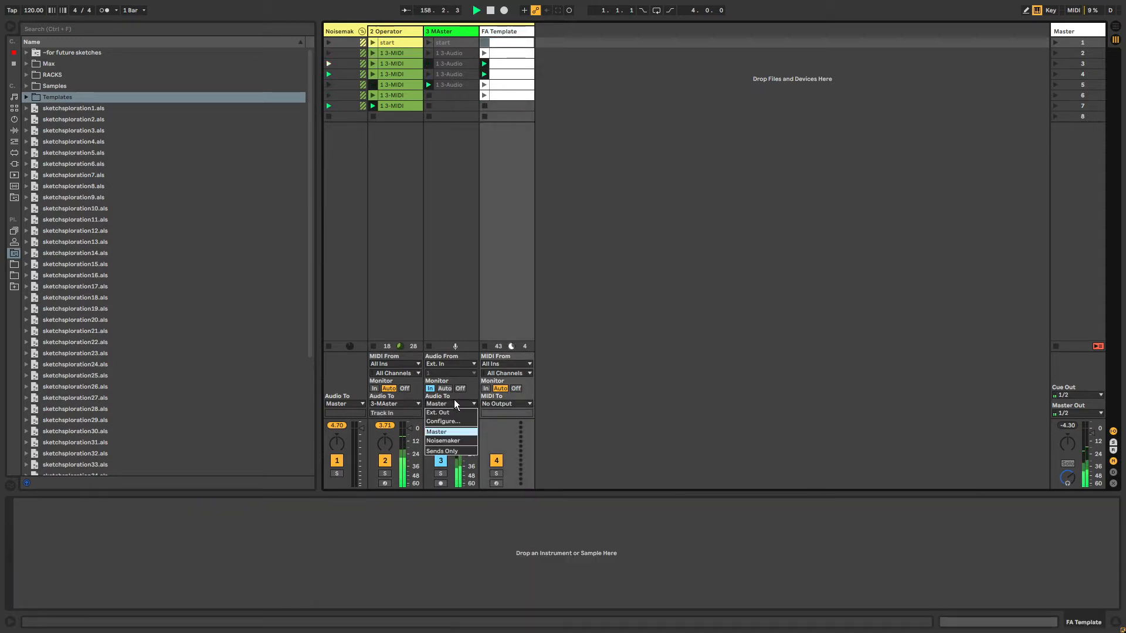
left_click(504, 31)
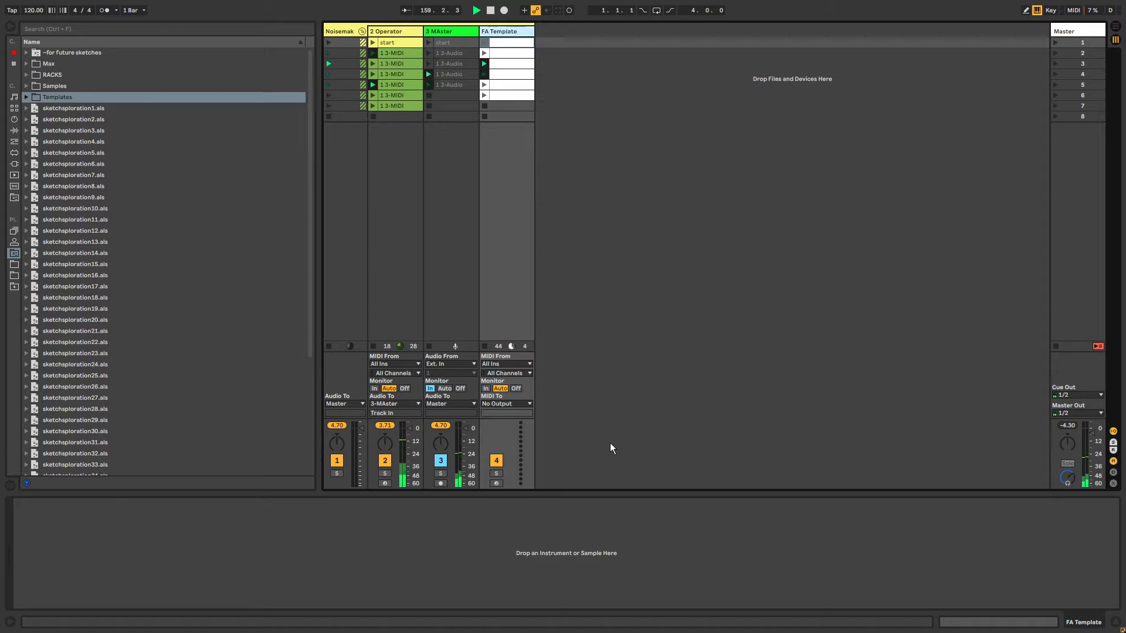
Step: Add a Gate audio effect to the FA Template track and sidechain it from 3-MAster
left_click(14, 130)
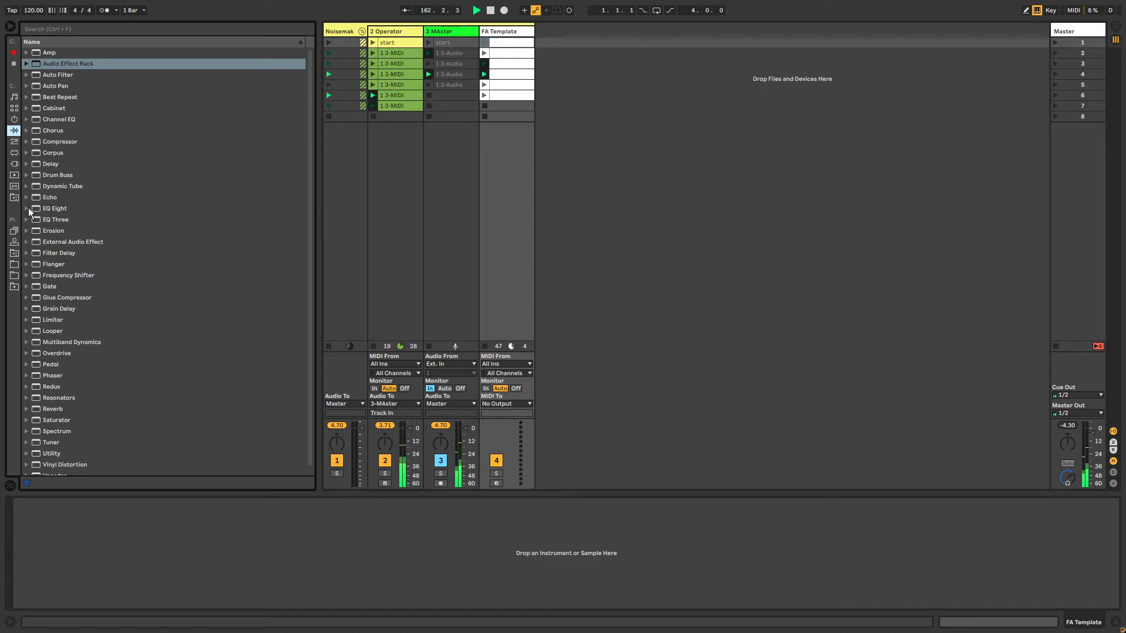
left_click(50, 286)
left_click_drag(526, 12, 524, 35)
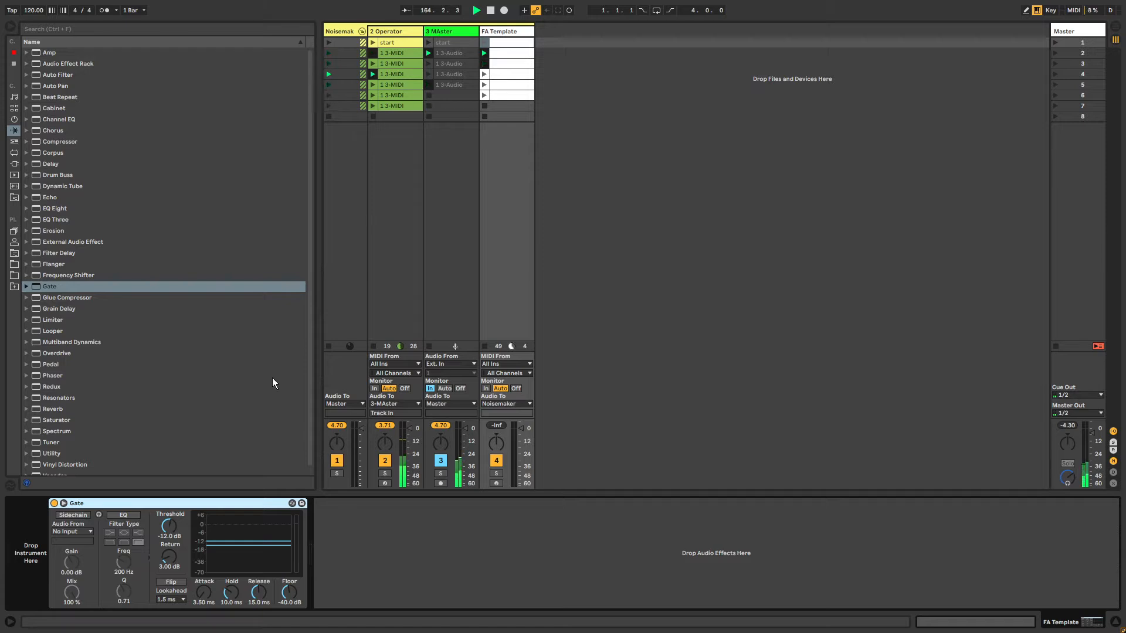
left_click(69, 514)
left_click(70, 531)
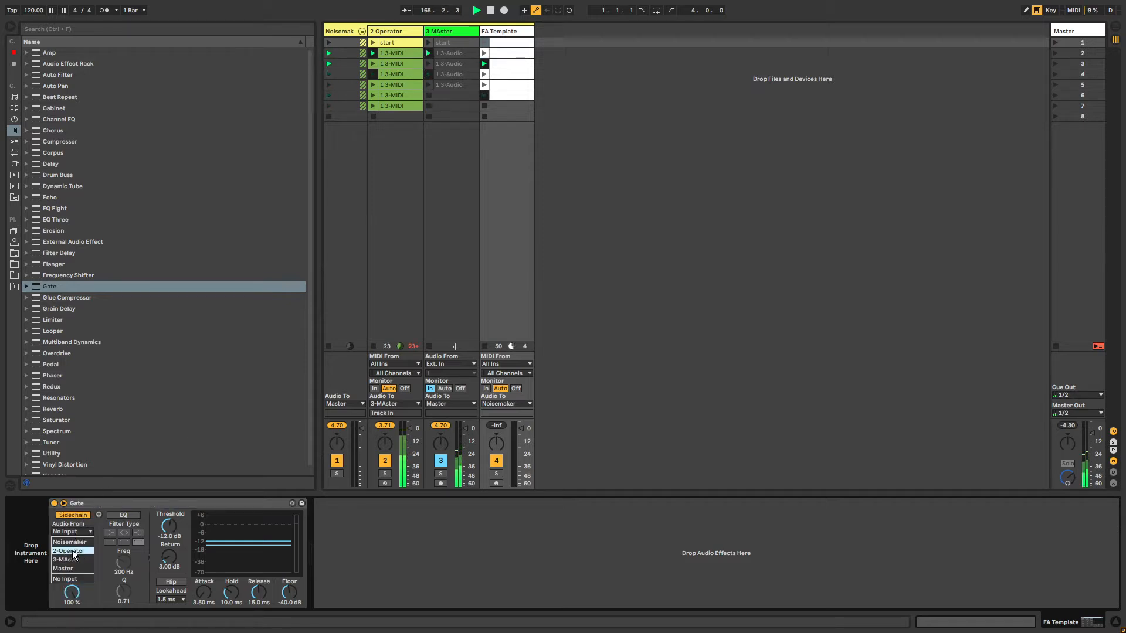
left_click(70, 569)
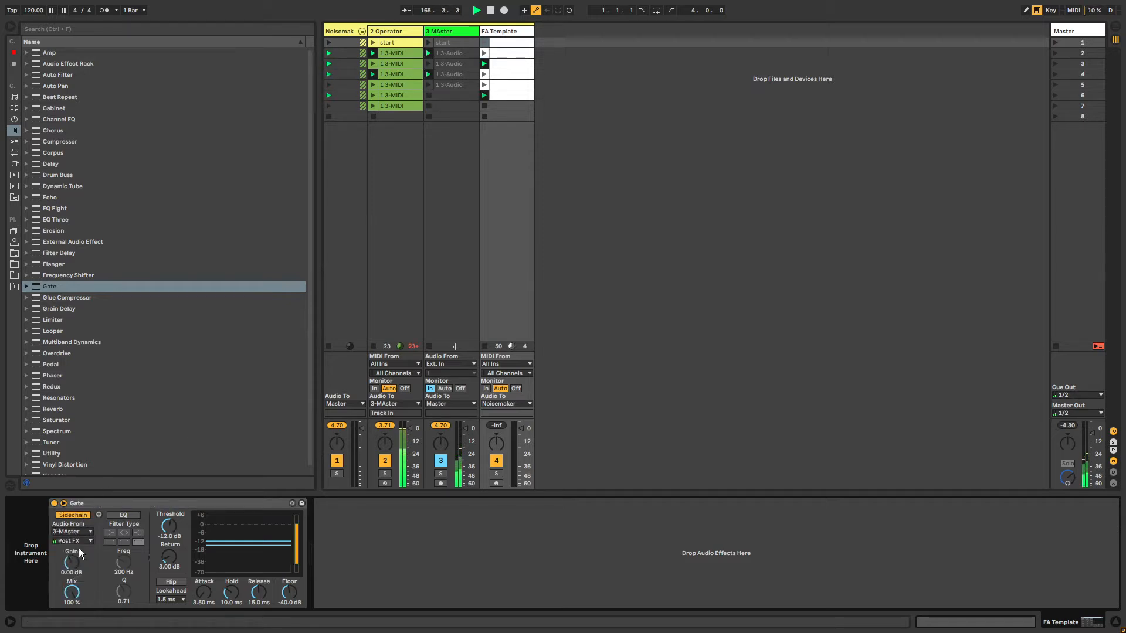
Step: Set the 3 MAster track's audio output to Sends Only and check the devices on the 2 Operator, 3 MAster and FA Template tracks
left_click(463, 403)
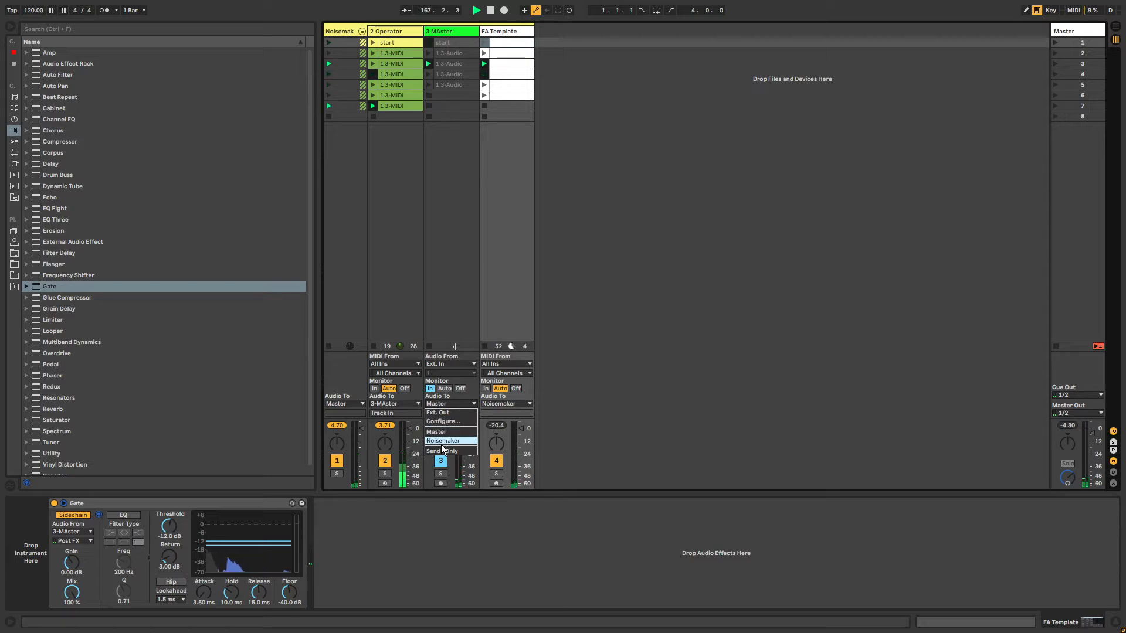
left_click(443, 450)
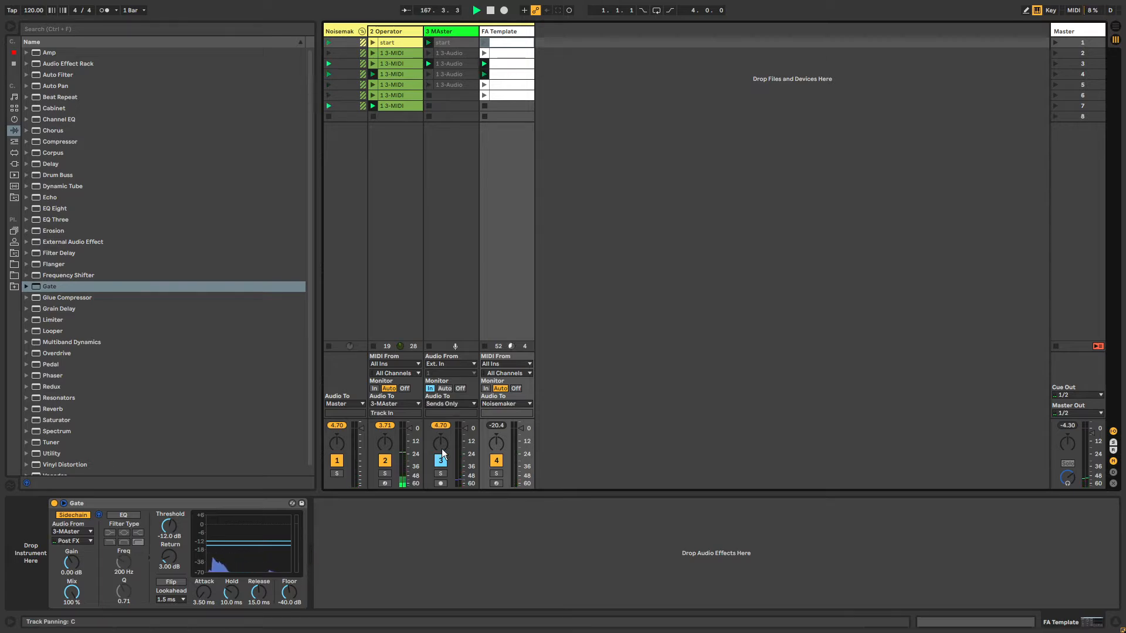
left_click(456, 33)
left_click(392, 35)
left_click(457, 34)
left_click(500, 33)
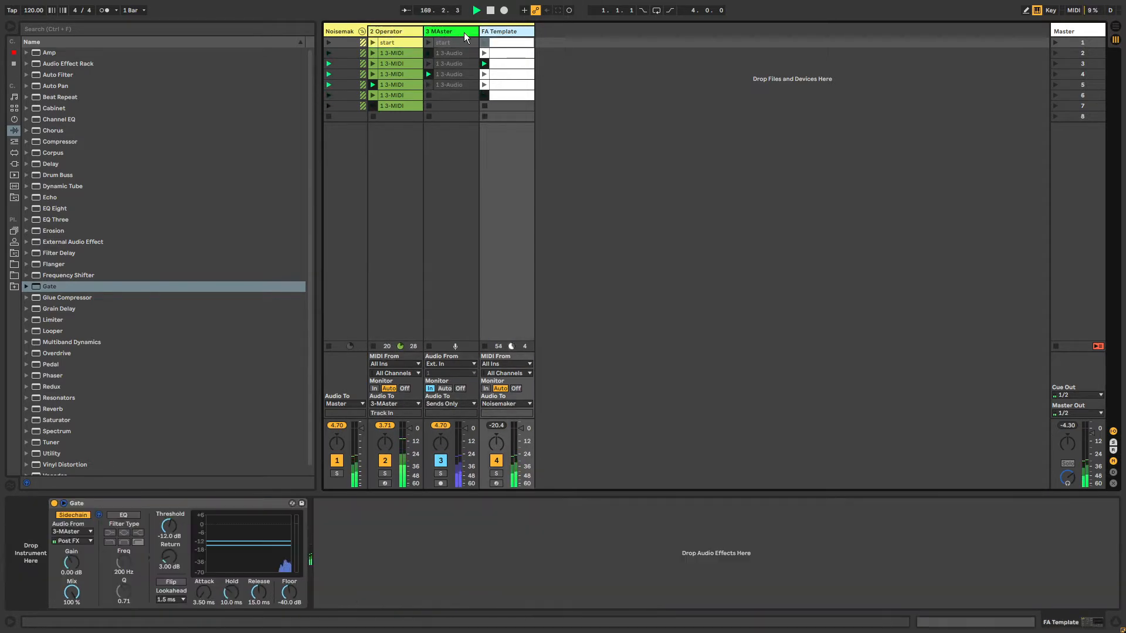
left_click(464, 34)
left_click(399, 33)
Step: Recolor the Noisemaker group and the 2 Operator and 3 MAster tracks white
left_click(349, 29)
right_click(341, 29)
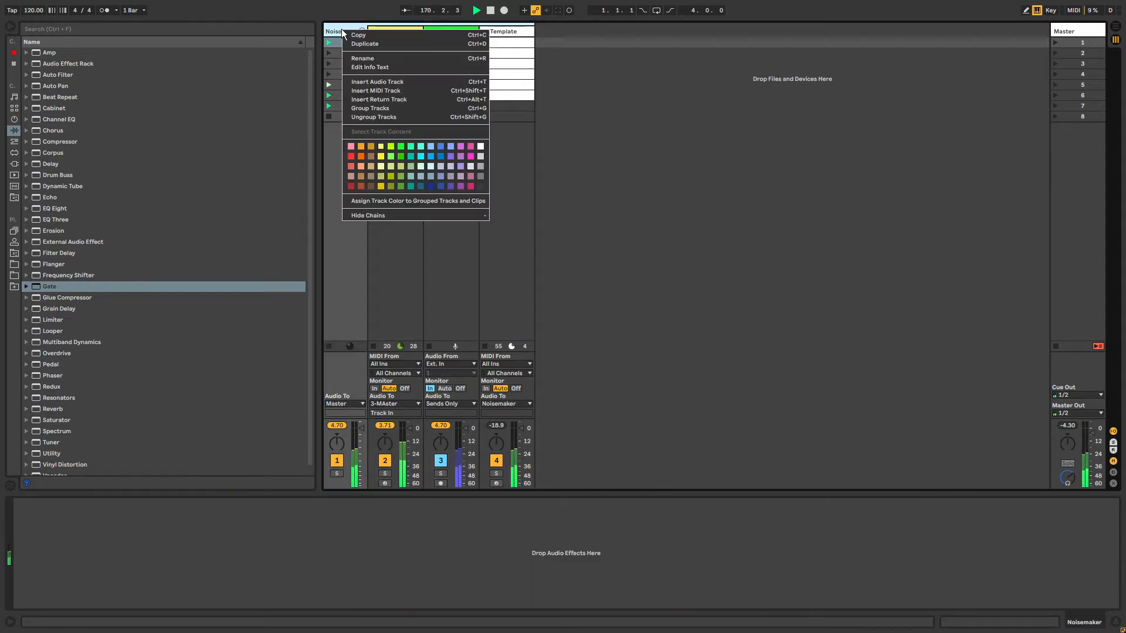
left_click(480, 148)
left_click(399, 31)
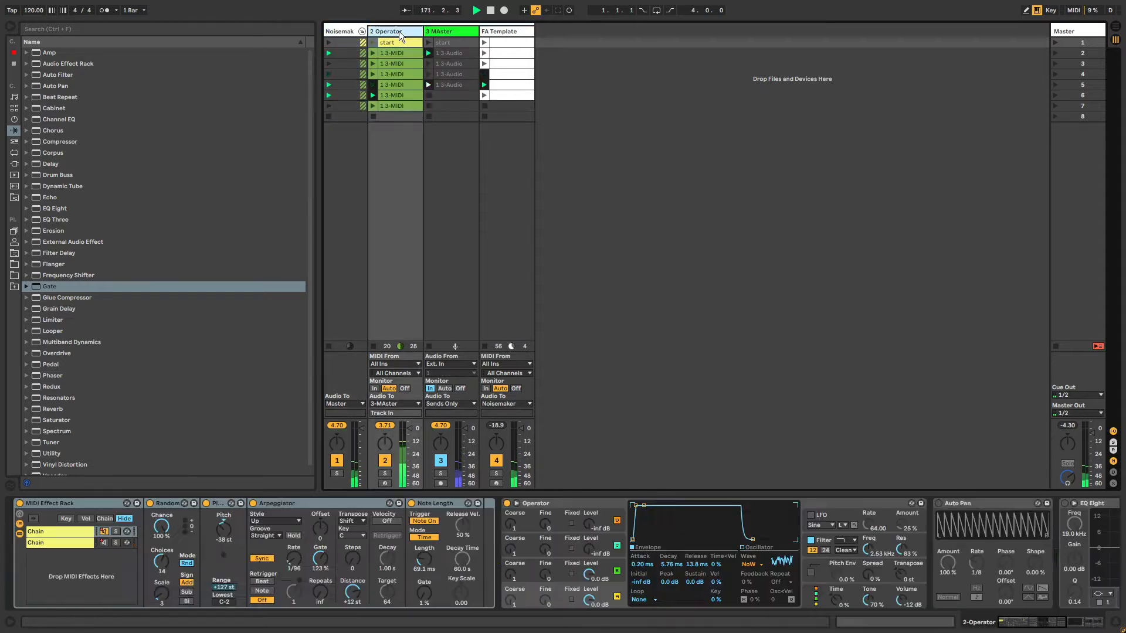
left_click(446, 31)
right_click(449, 31)
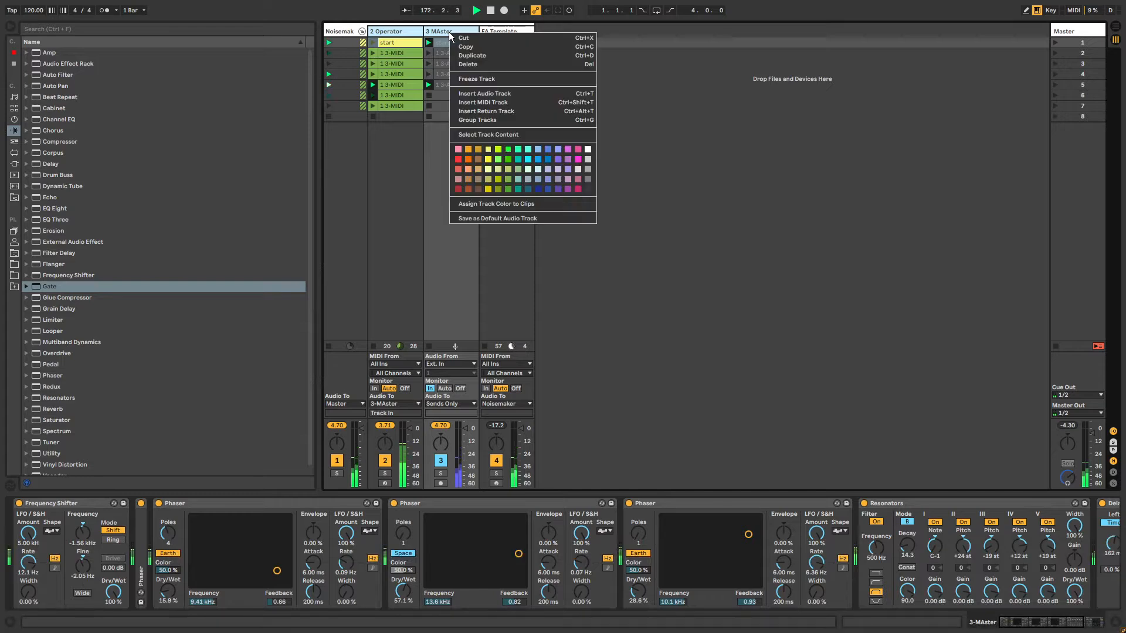
left_click(588, 151)
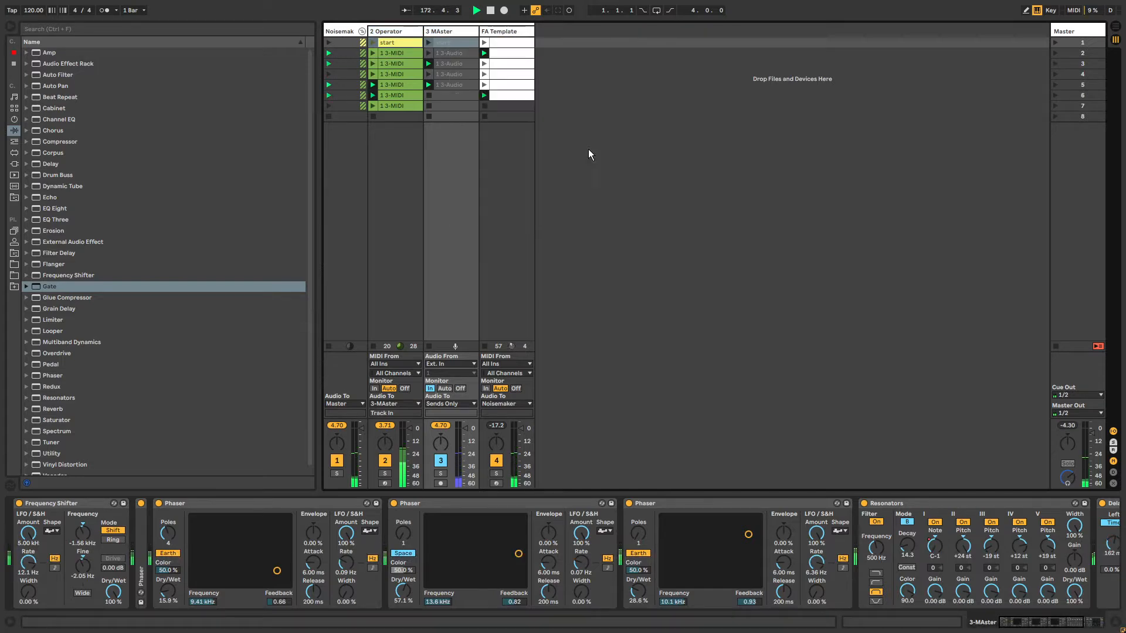
Step: Recolor all clips on the 2 Operator and 3 MAster tracks white
left_click(403, 43)
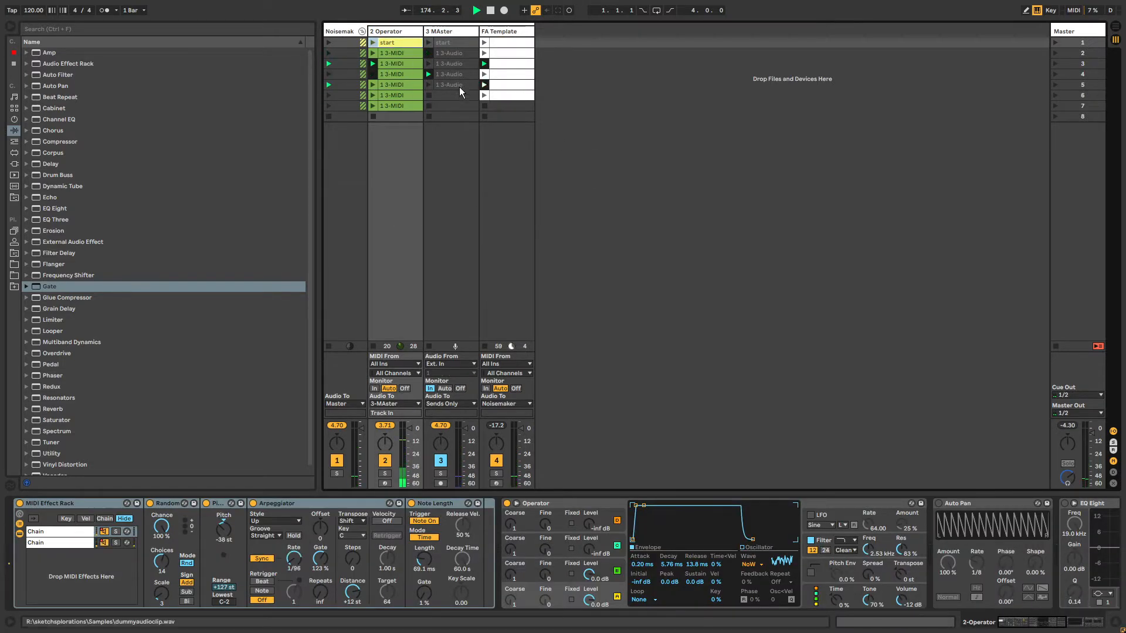
left_click(455, 106, "shift")
right_click(455, 104)
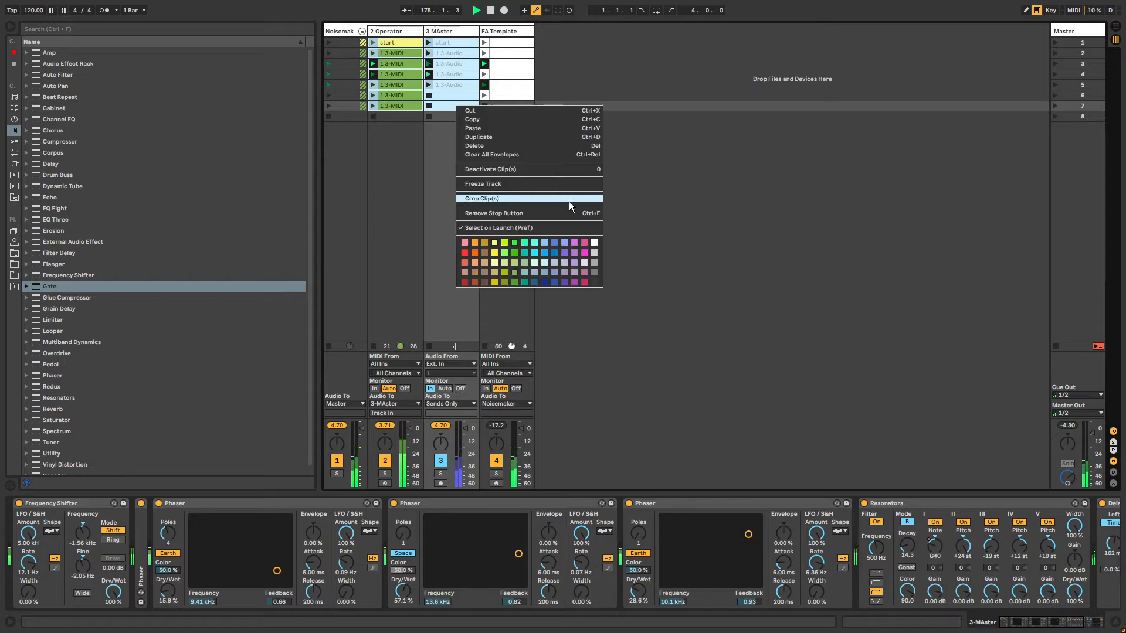
left_click(593, 242)
Step: Examine the device chains of the 2 Operator, 3 MAster and FA Template tracks and of the Noisemaker group
left_click(402, 33)
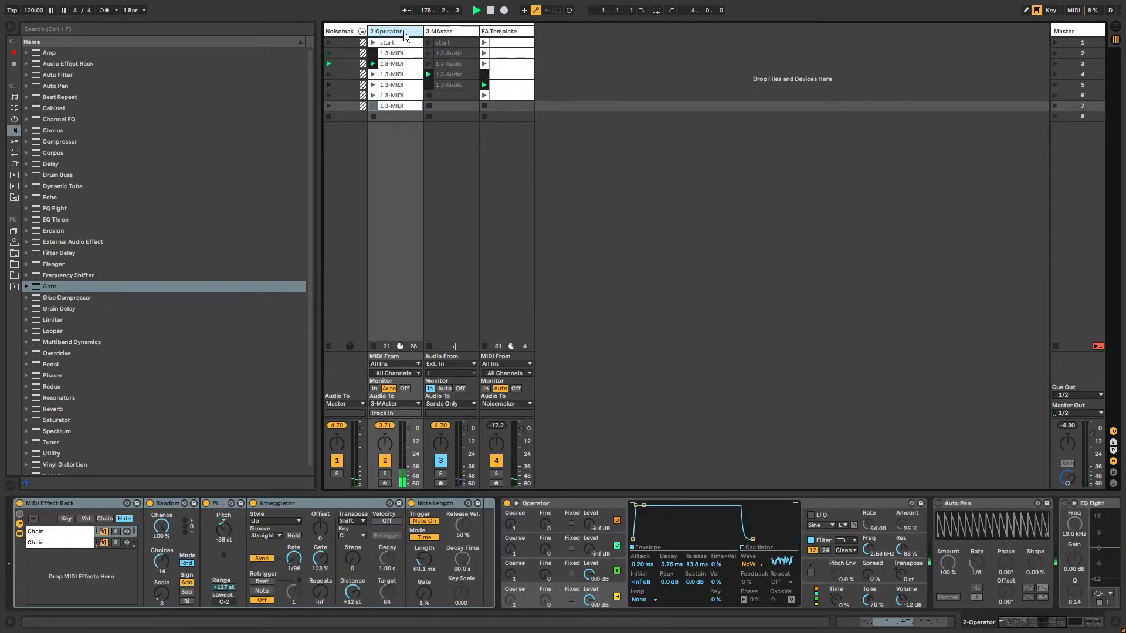
left_click(448, 33)
left_click(400, 30)
left_click(452, 33)
left_click(497, 32)
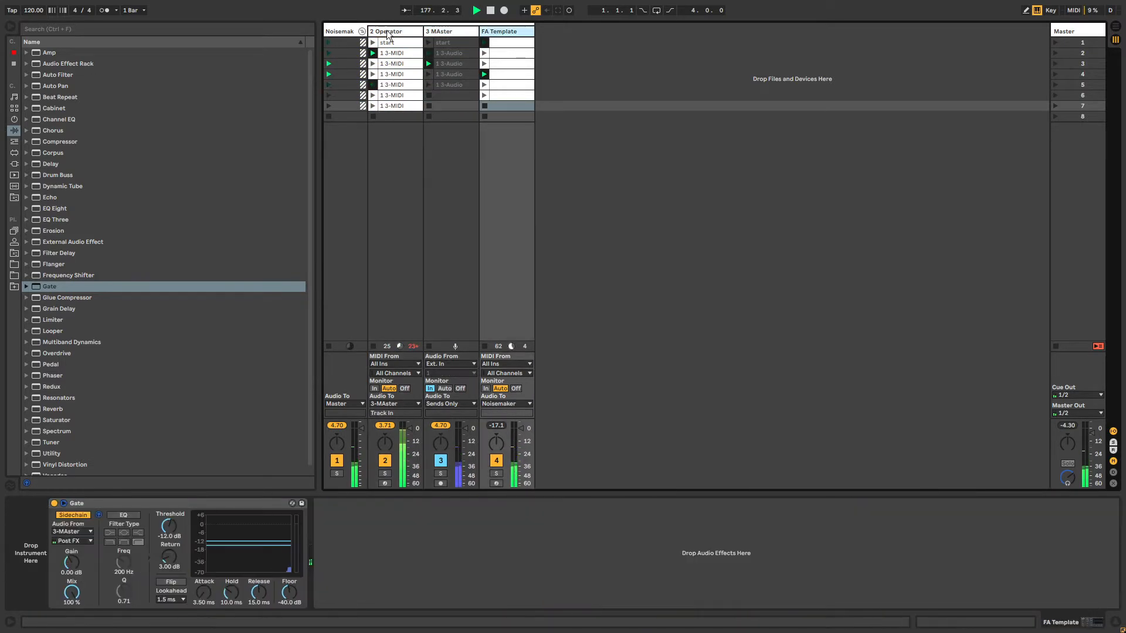
left_click(338, 32)
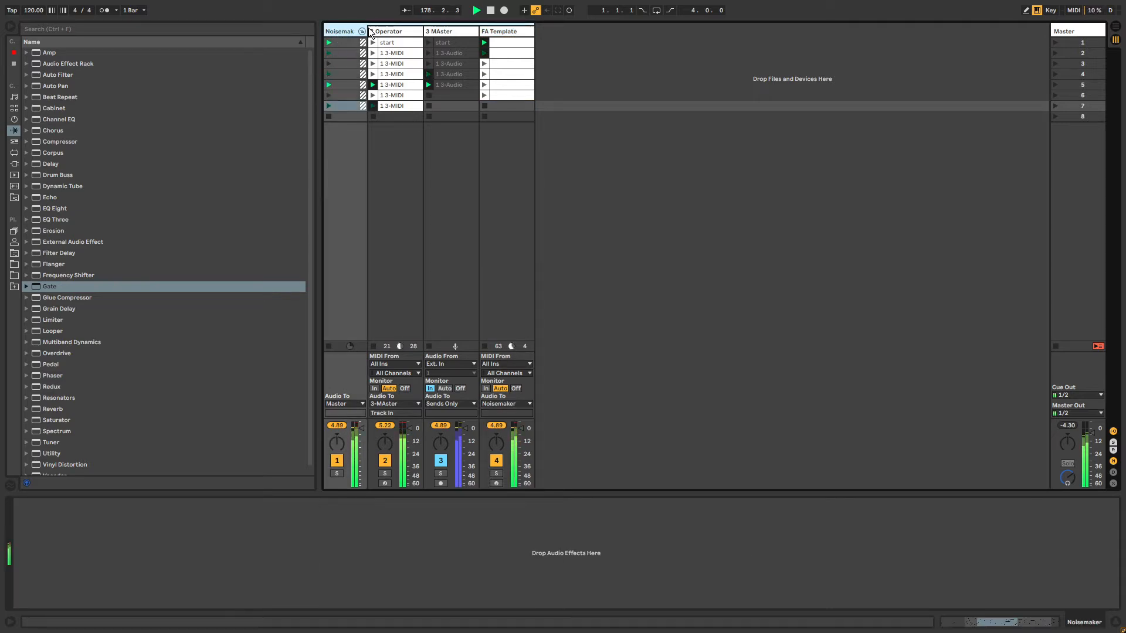
left_click(371, 34)
left_click(448, 36)
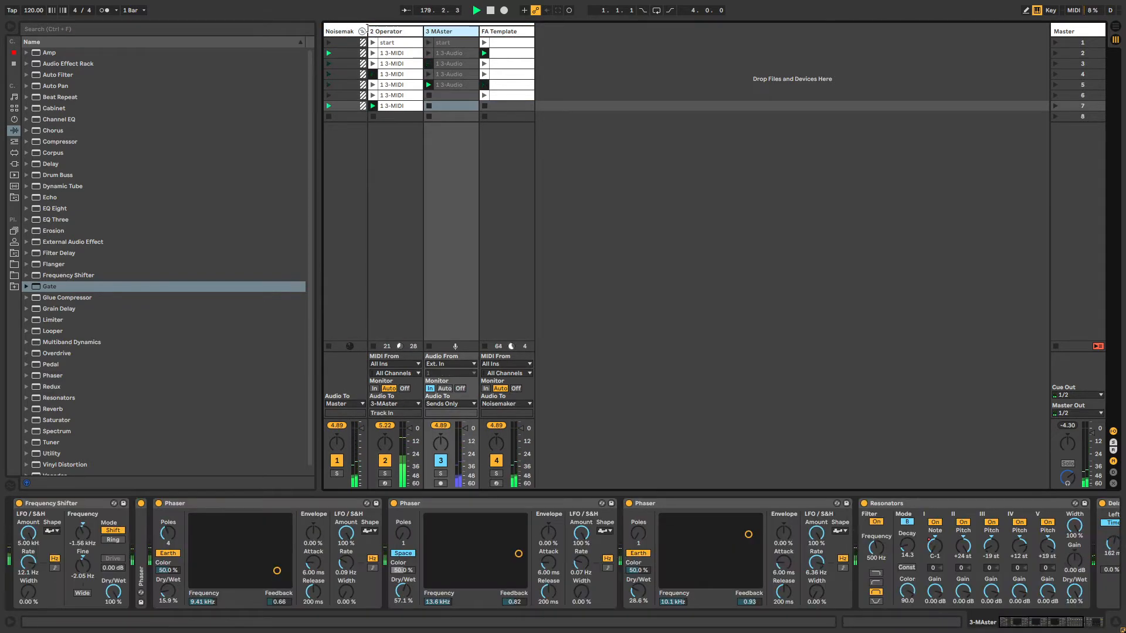
Step: Widen the Noisemaker group's column to show its full name, and examine the device chain and dummy clips of 3 MAster
left_click_drag(366, 30, 377, 31)
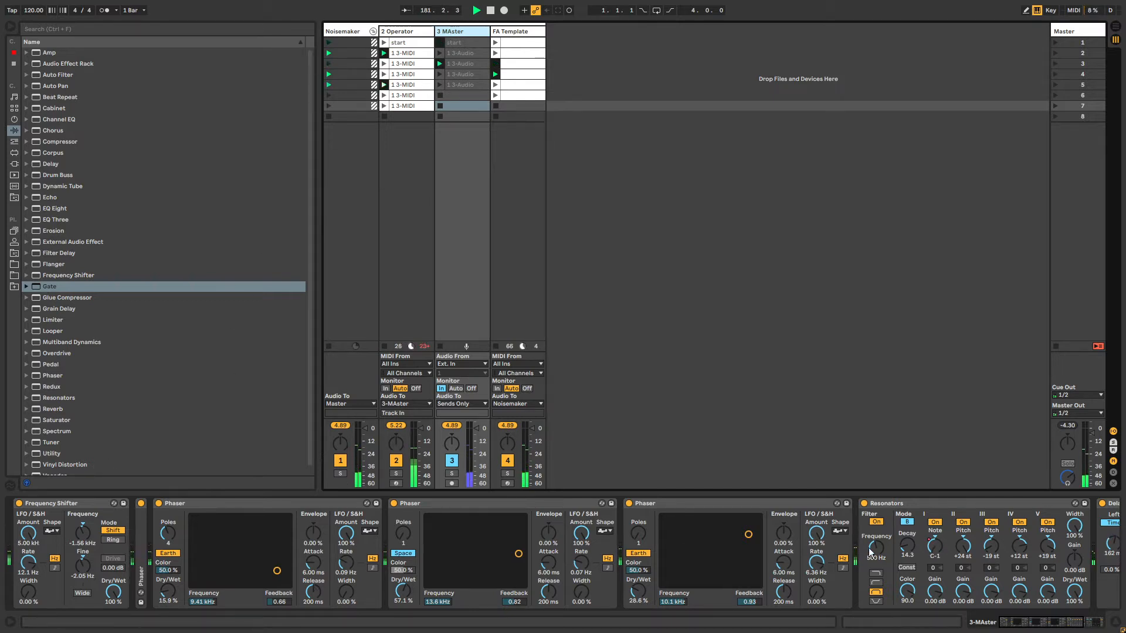
scroll(963, 607, "right", 5)
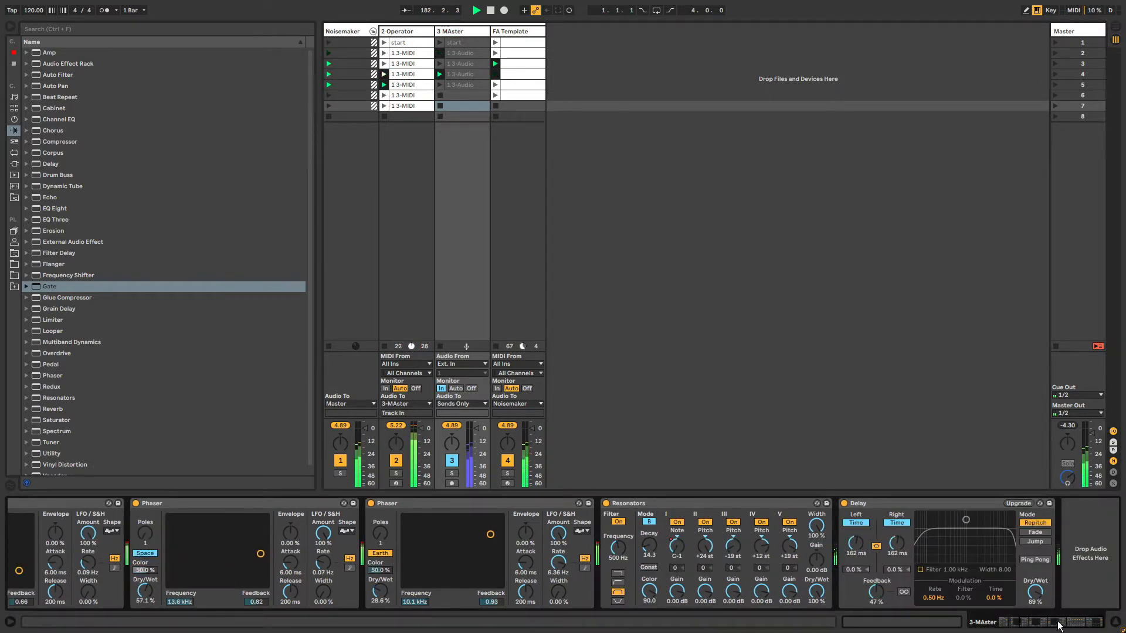
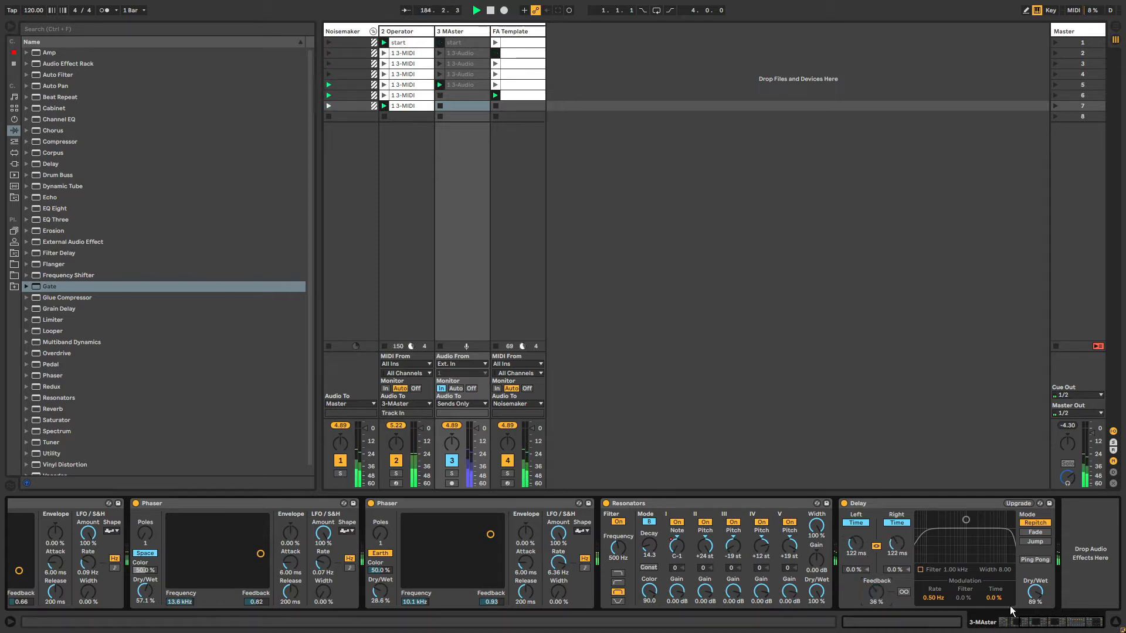
left_click(1044, 626)
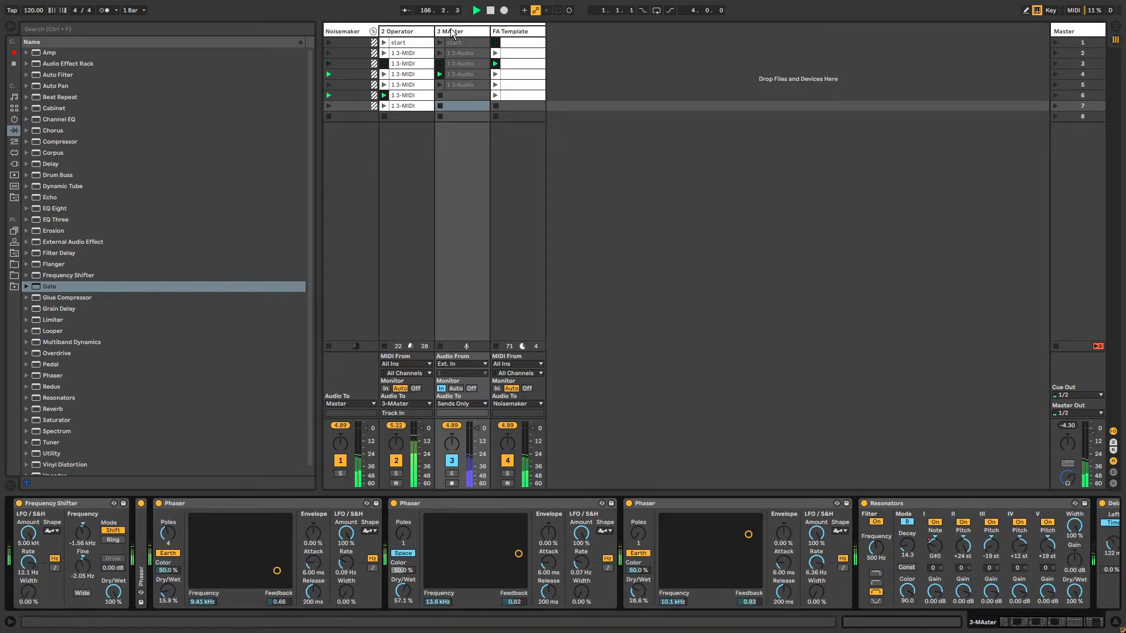
left_click(452, 31)
left_click(456, 44)
left_click(458, 56)
left_click(459, 64)
left_click(464, 85)
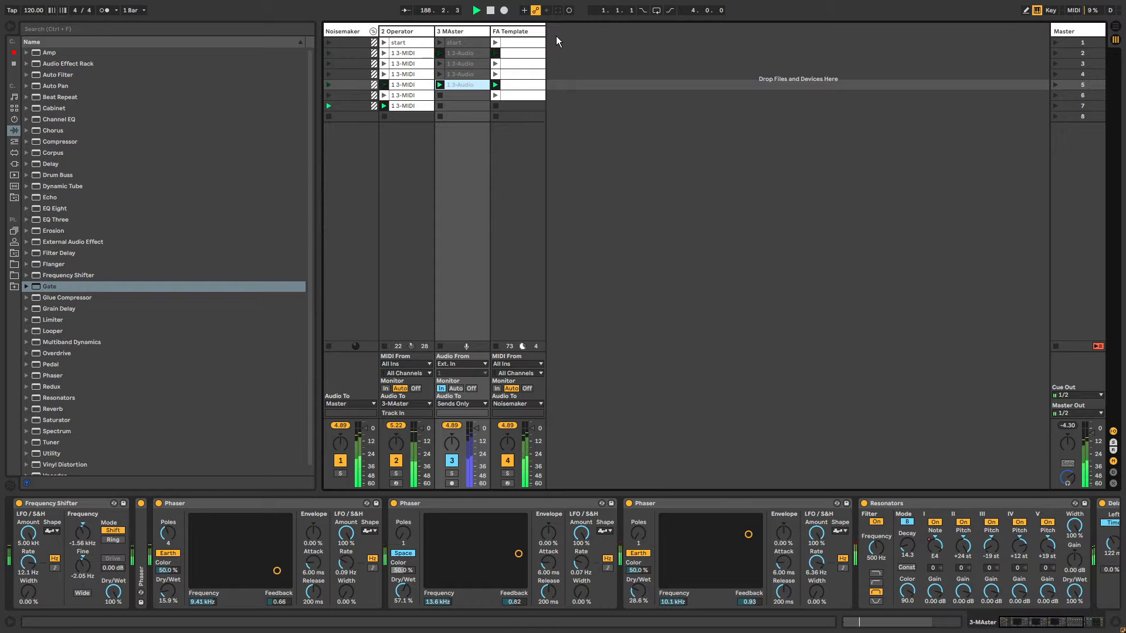
Step: Move the scene 5 dummy clip from 3 MAster to a new MIDI track, and delete that track
key("ctrl+shift+t")
left_click_drag(445, 84, 511, 84)
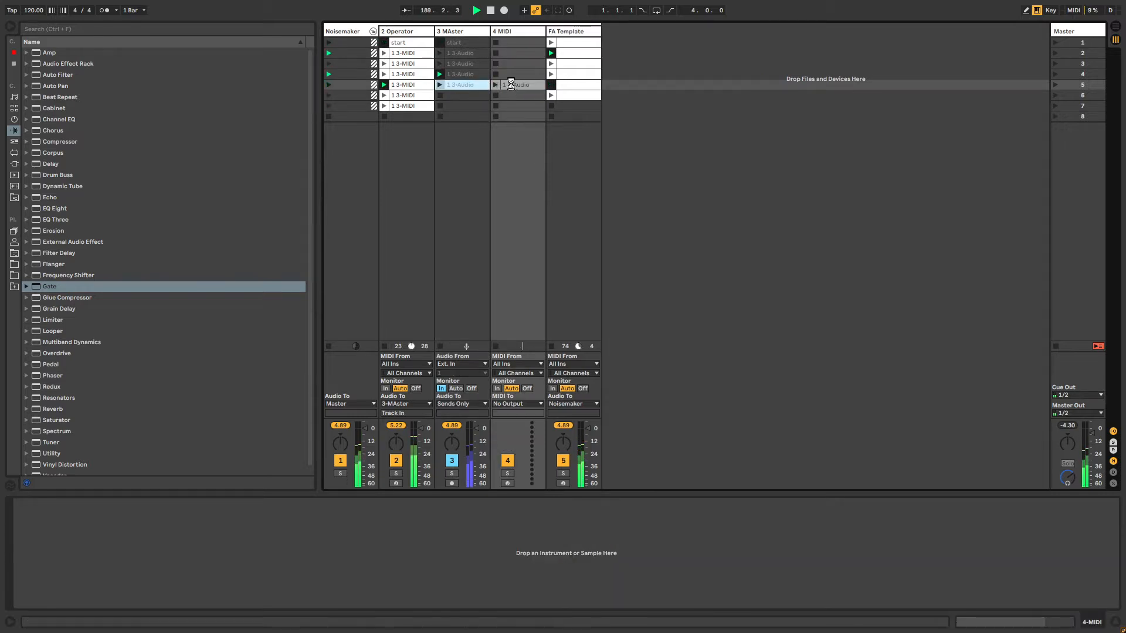
left_click(505, 35)
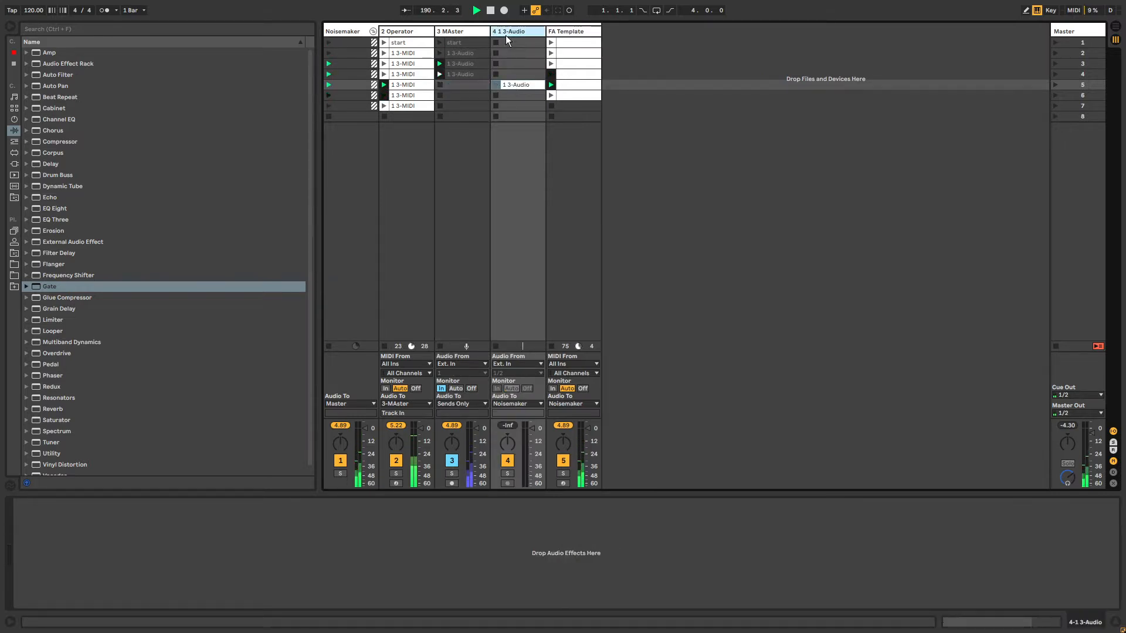
key("Delete")
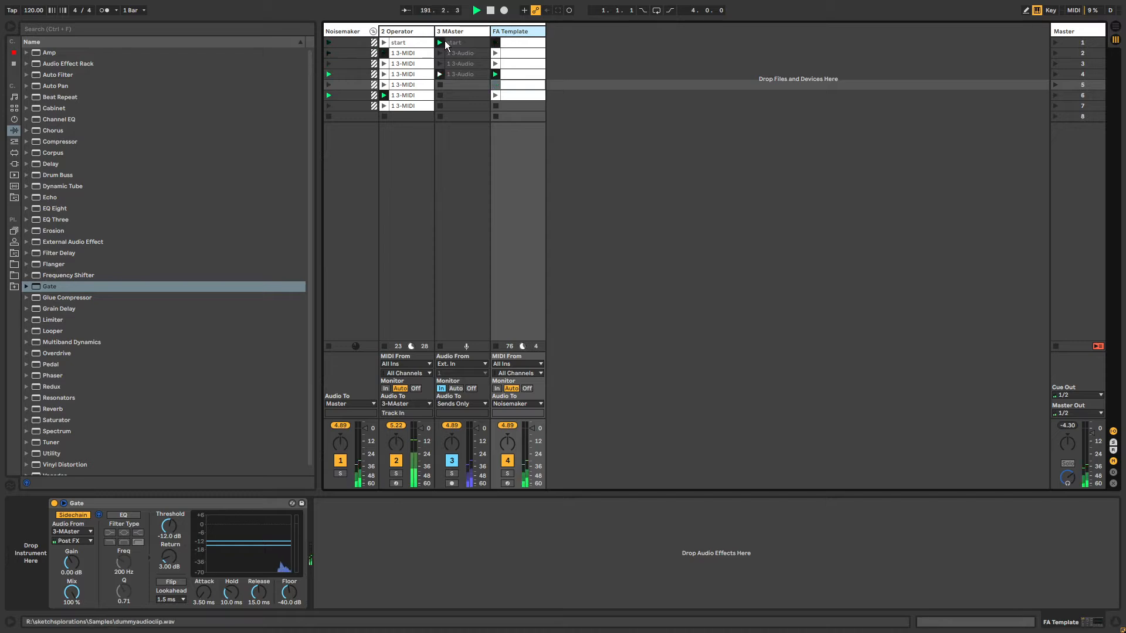
Step: Insert a MIDI track after FA Template with an empty clip in scene 1, and convert 3 MAster's scene 4 audio clip onto it as Melody
key("ctrl+shift+t")
double_click(564, 41)
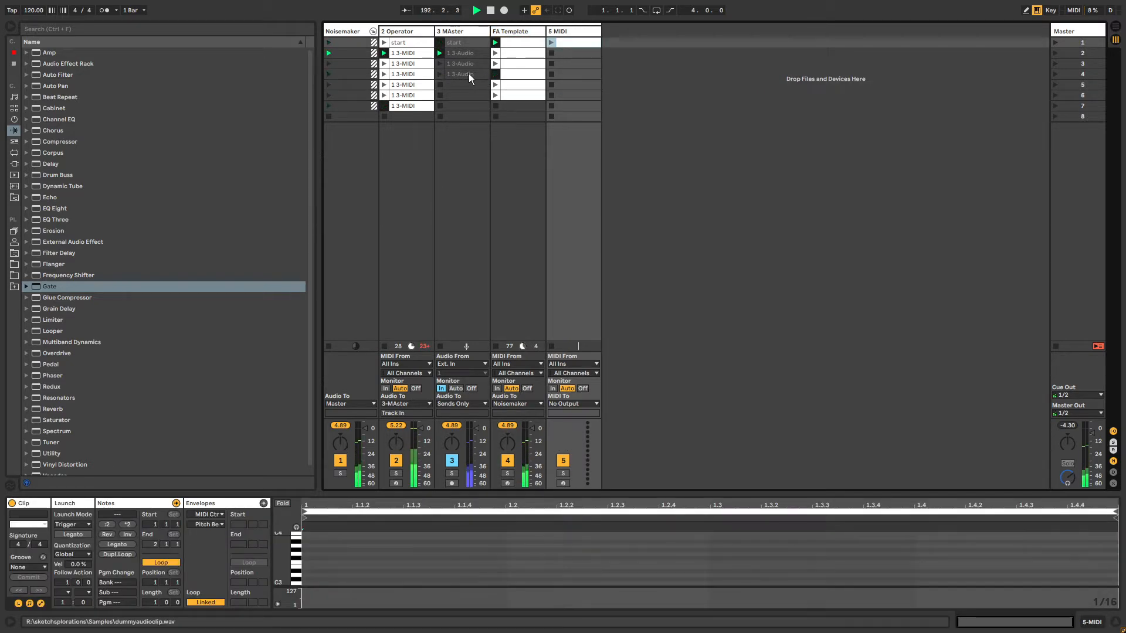
left_click_drag(469, 73, 587, 73)
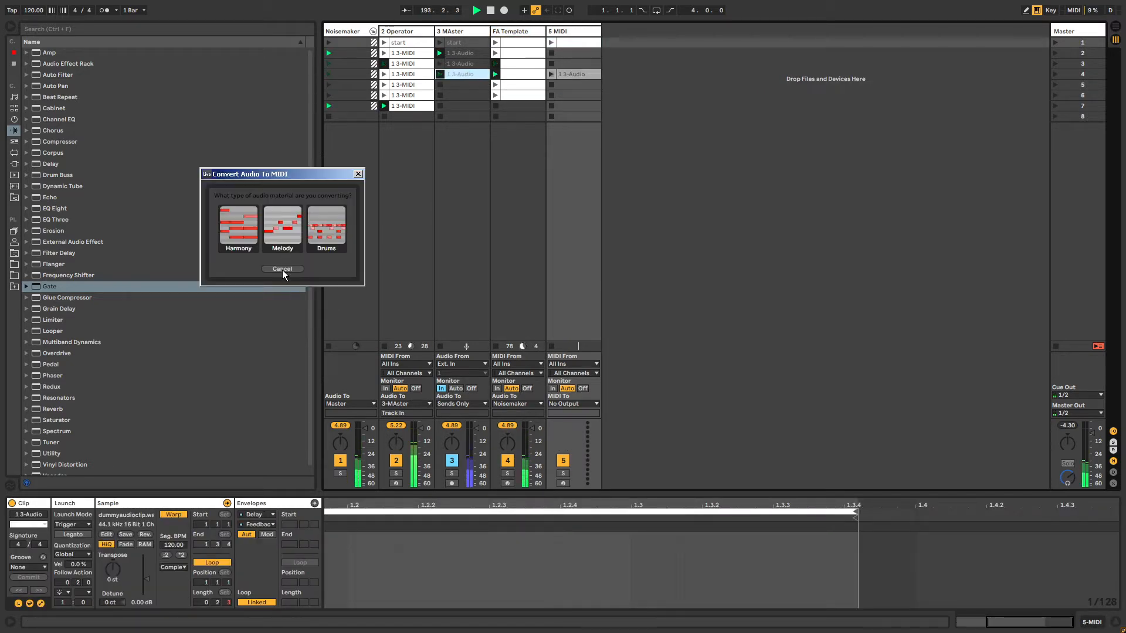
left_click(282, 223)
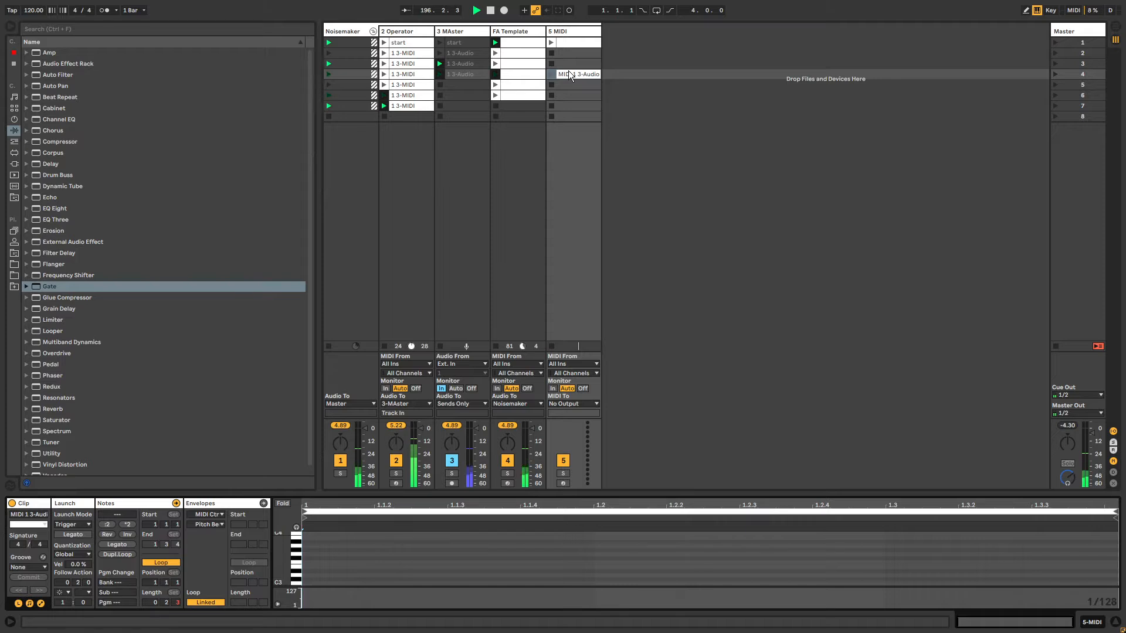
Step: Delete the empty scene 1 clip on the 5 MIDI track and undo the deletion
left_click(570, 44)
key("Delete")
left_click(568, 75)
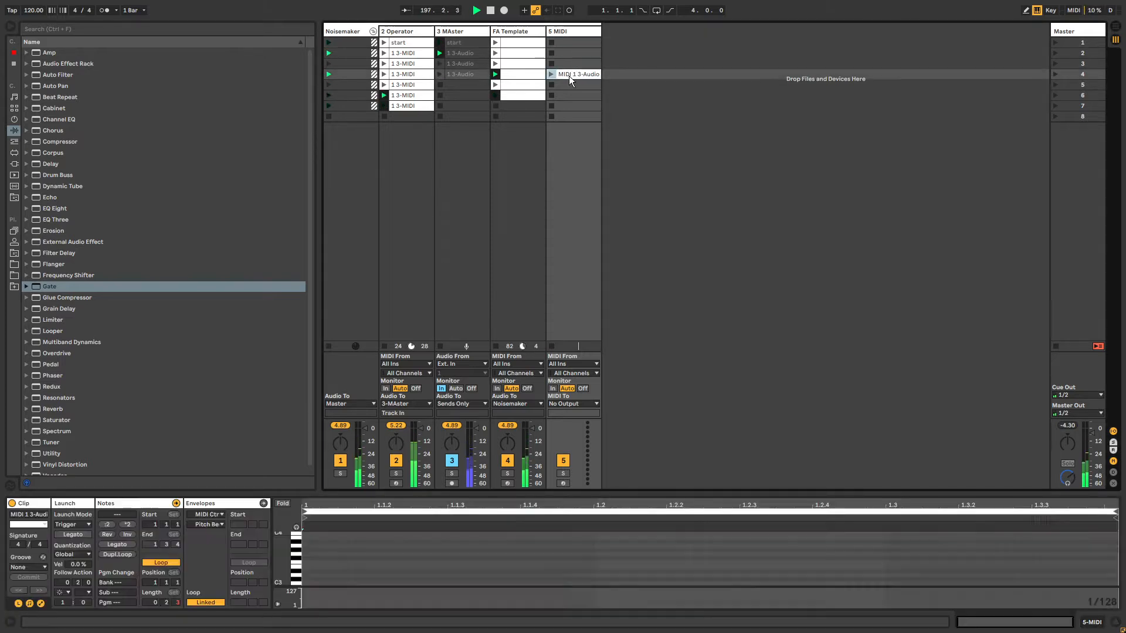
key("ctrl+z")
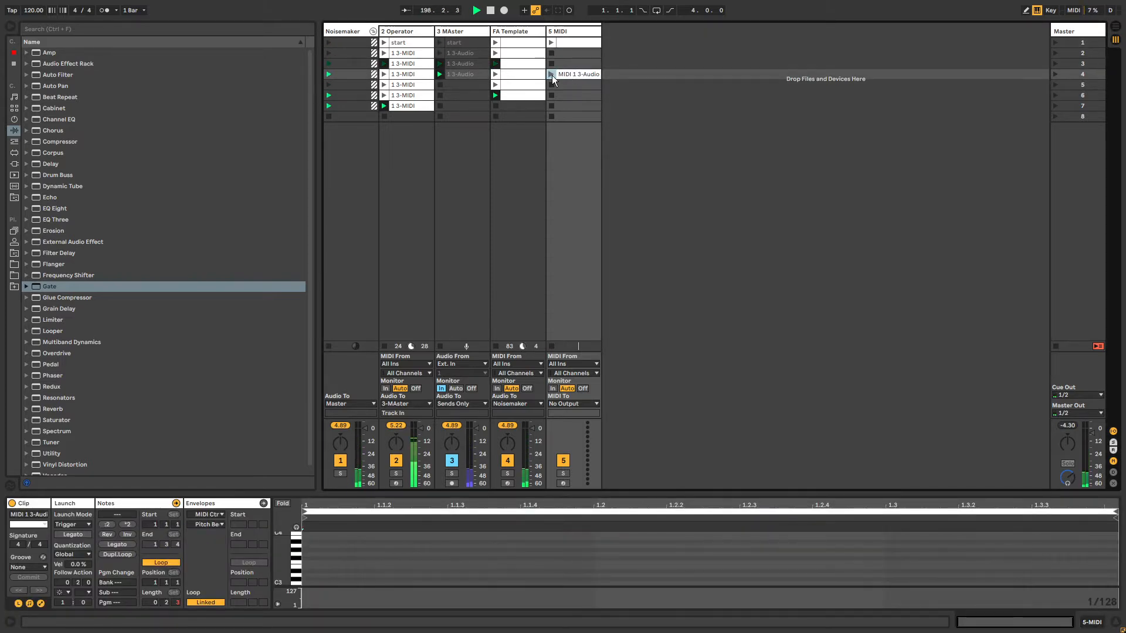
Step: Undo the last audio-to-MIDI conversion, the extra MIDI track's insertion and the scene 5 clip's move off 3 MAster
key("ctrl+z")
key("ctrl+z")
key("ctrl+z")
key("ctrl+z")
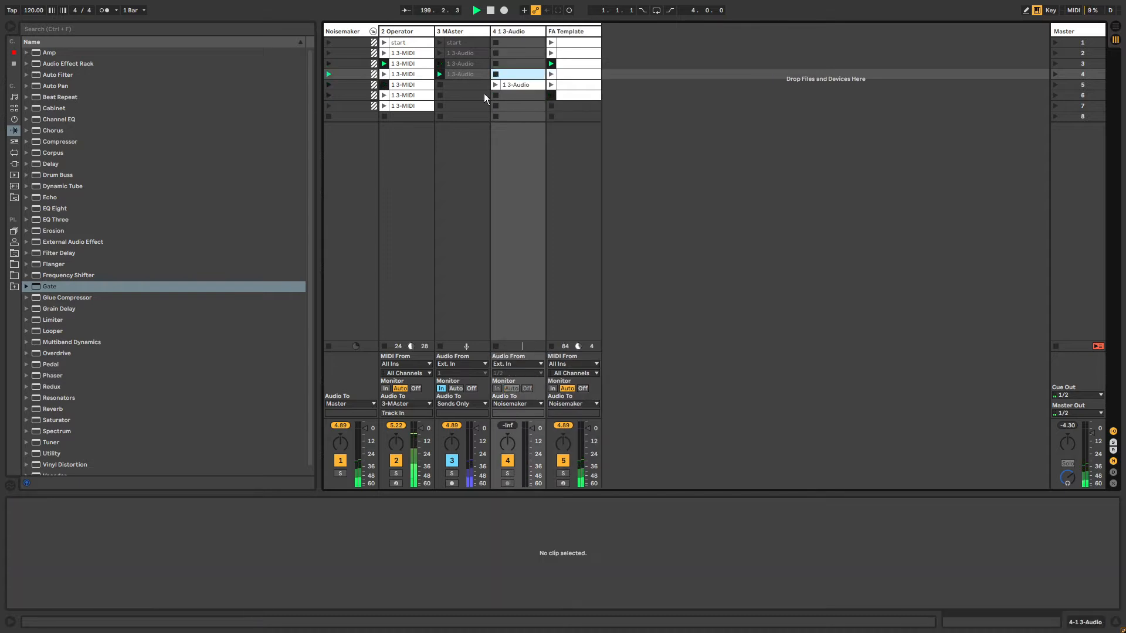
key("ctrl+z")
left_click(467, 84)
left_click(501, 34)
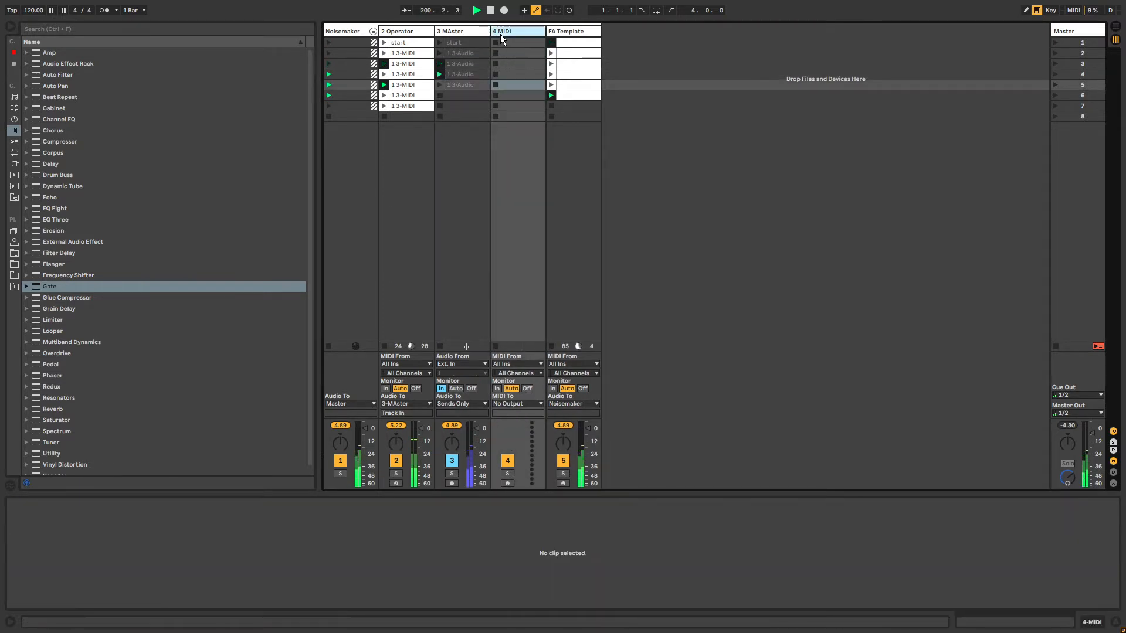
Step: Create an empty MIDI clip in scene 1 of the 4 MIDI track
double_click(514, 41)
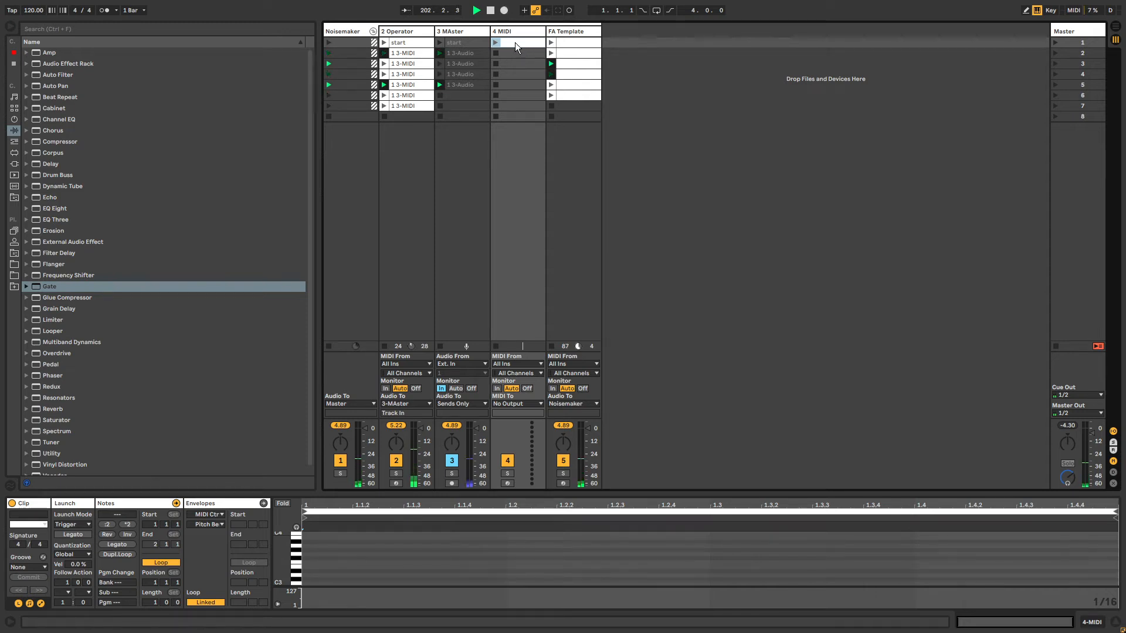
left_click(515, 54)
left_click(513, 43)
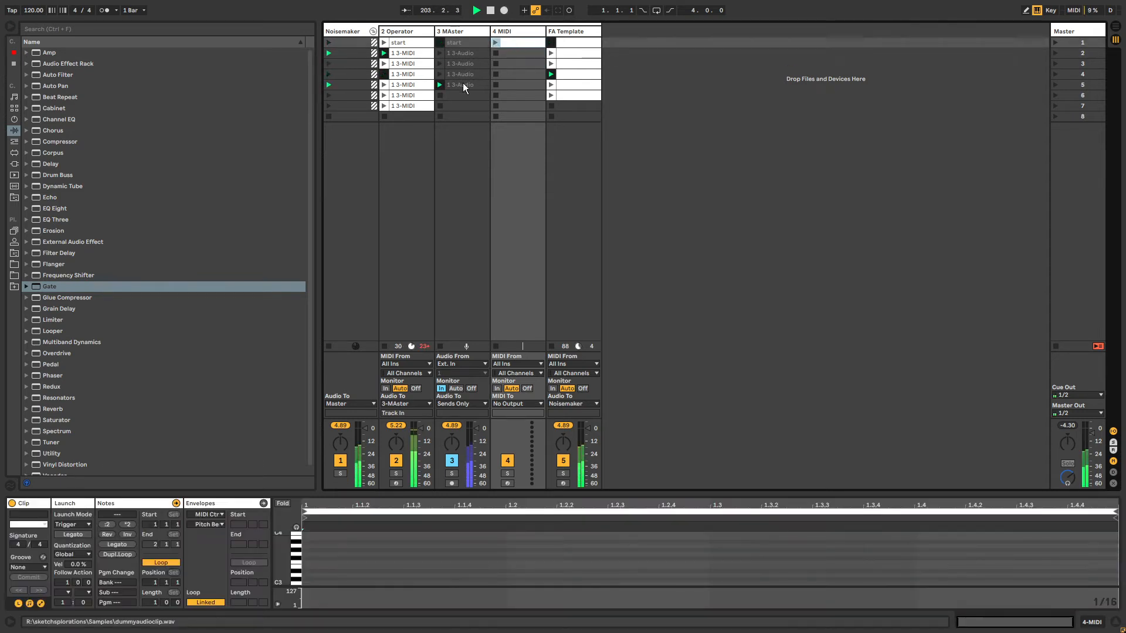
left_click(512, 33)
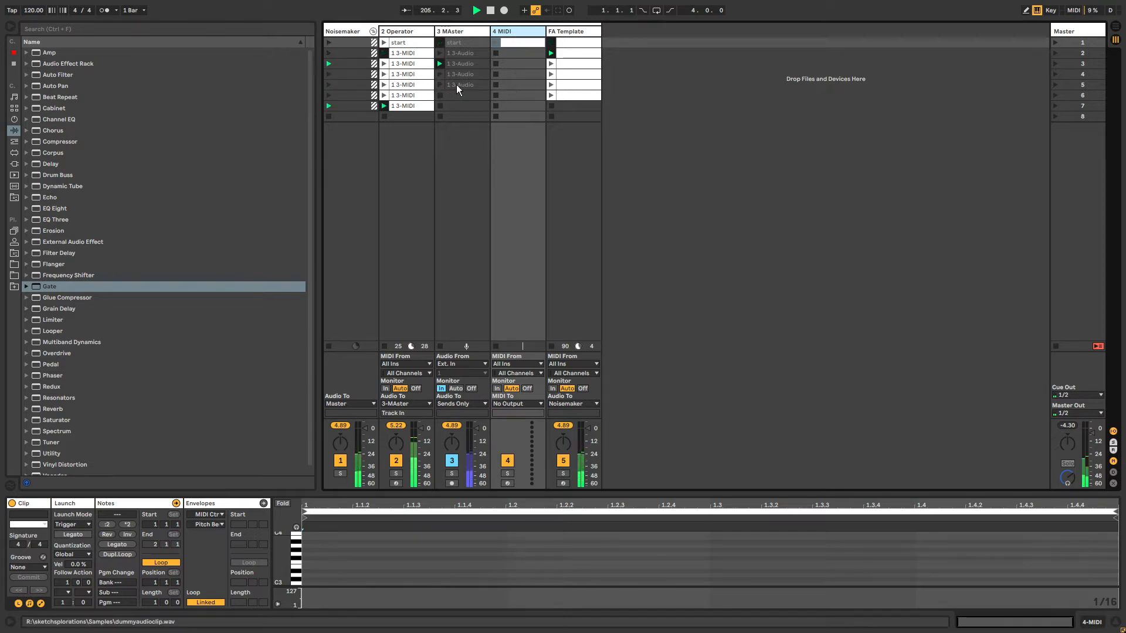
Step: Duplicate 3 MAster's scene 5 dummy clip into its scene 7 slot and clear the copy's follow action
left_click(458, 34)
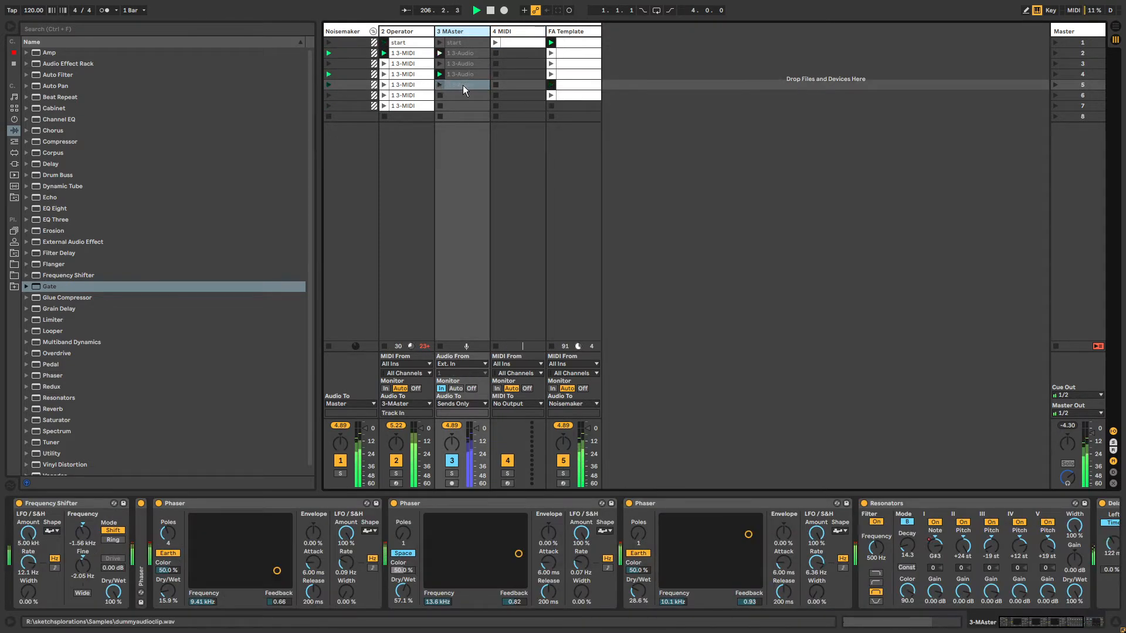
left_click(462, 85)
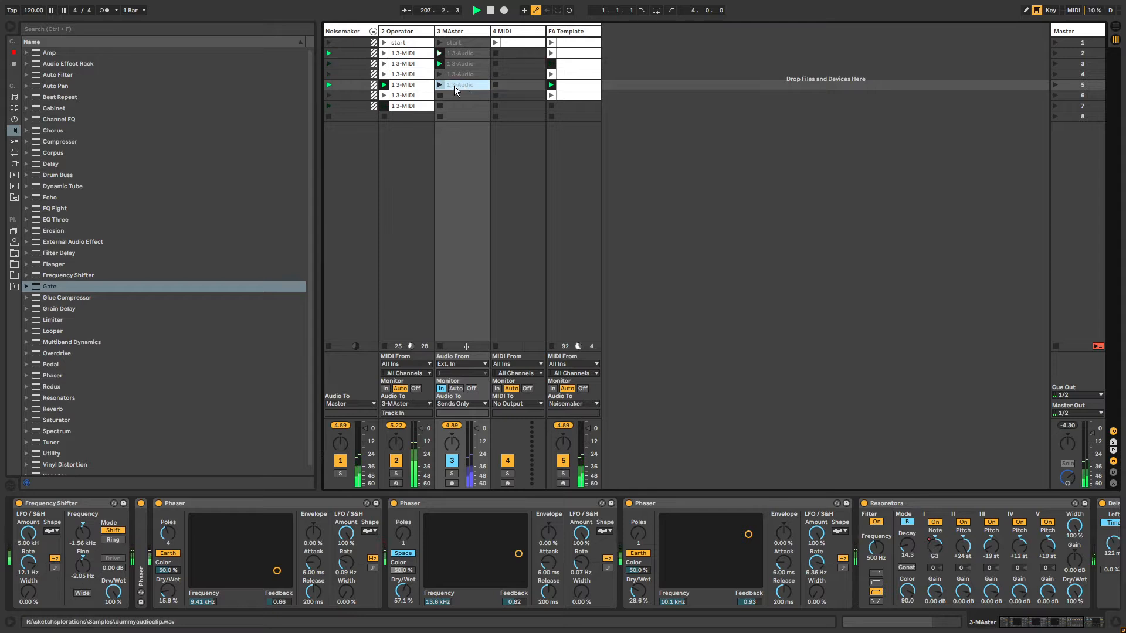
double_click(457, 84)
left_click_drag(460, 84, 465, 106)
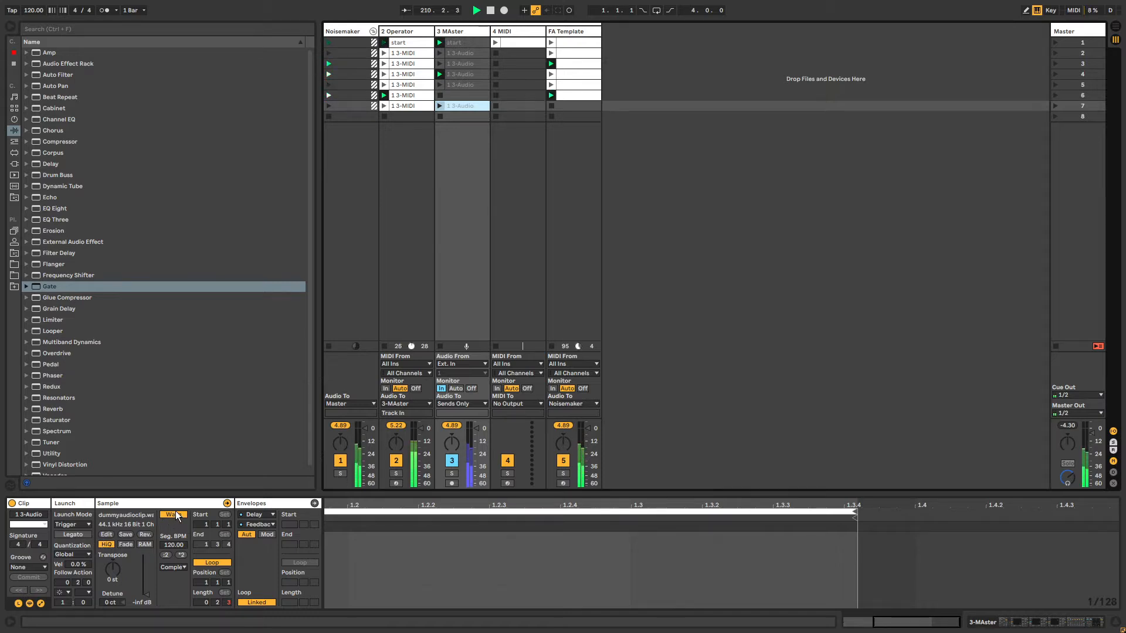
left_click(66, 594)
left_click(79, 516)
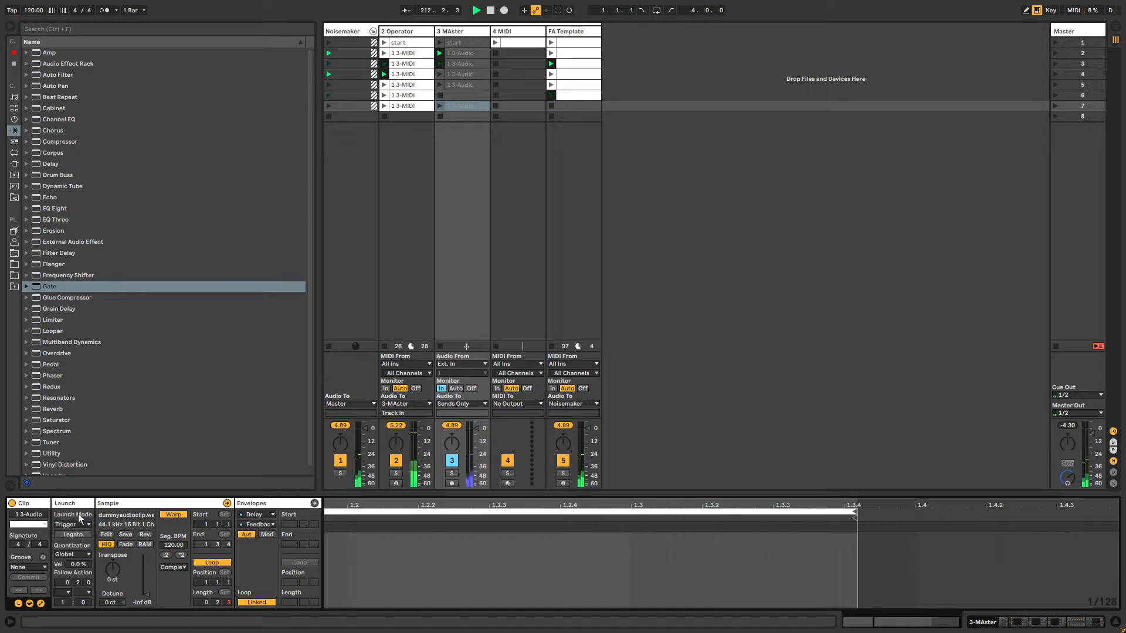
Step: Convert 3 MAster's scene 7 dummy clip to MIDI as Drums in scene 7 of the 4 MIDI track
left_click_drag(460, 104, 507, 104)
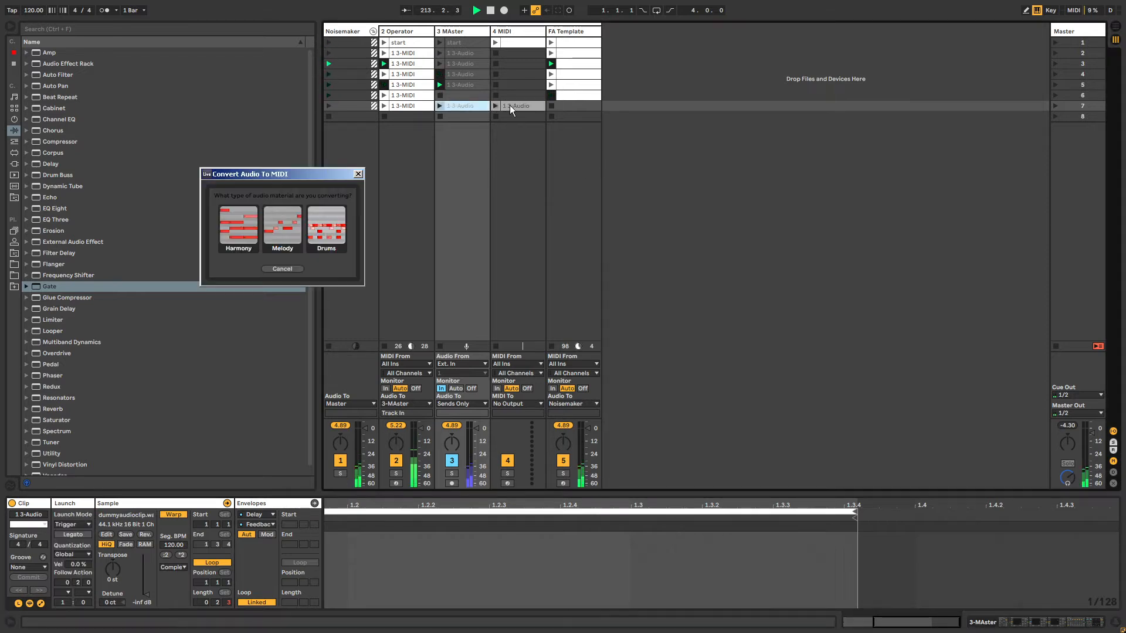
left_click(329, 225)
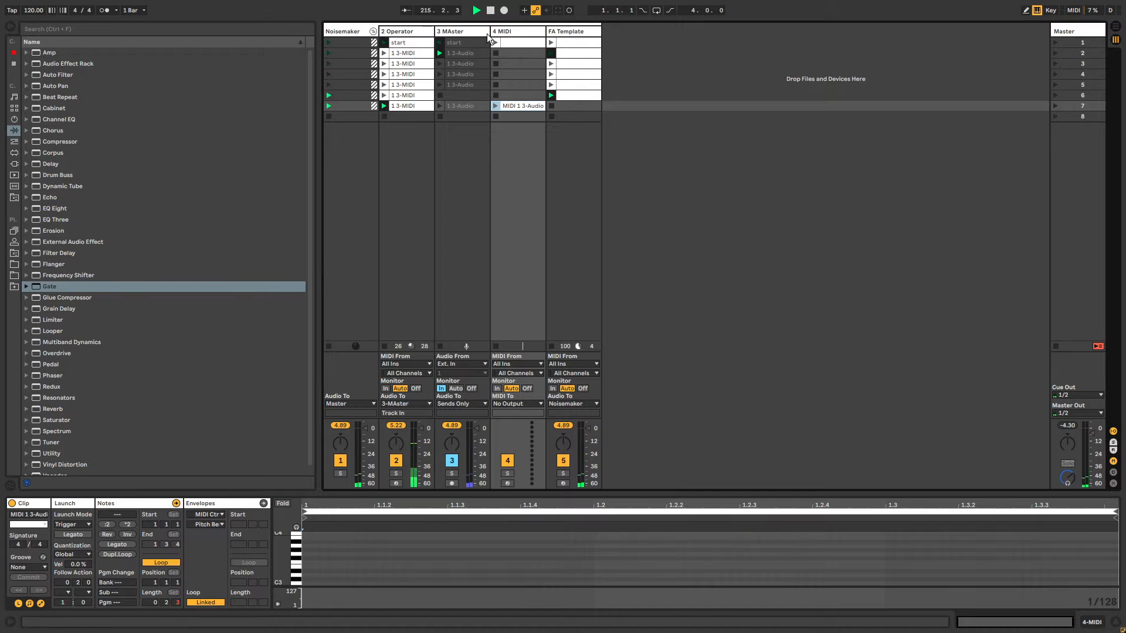
Step: Copy 3 MAster's whole device chain, from Frequency Shifter through Delay, onto 4 MIDI and launch that track's scene 7 clip
left_click(458, 33)
left_click(82, 506)
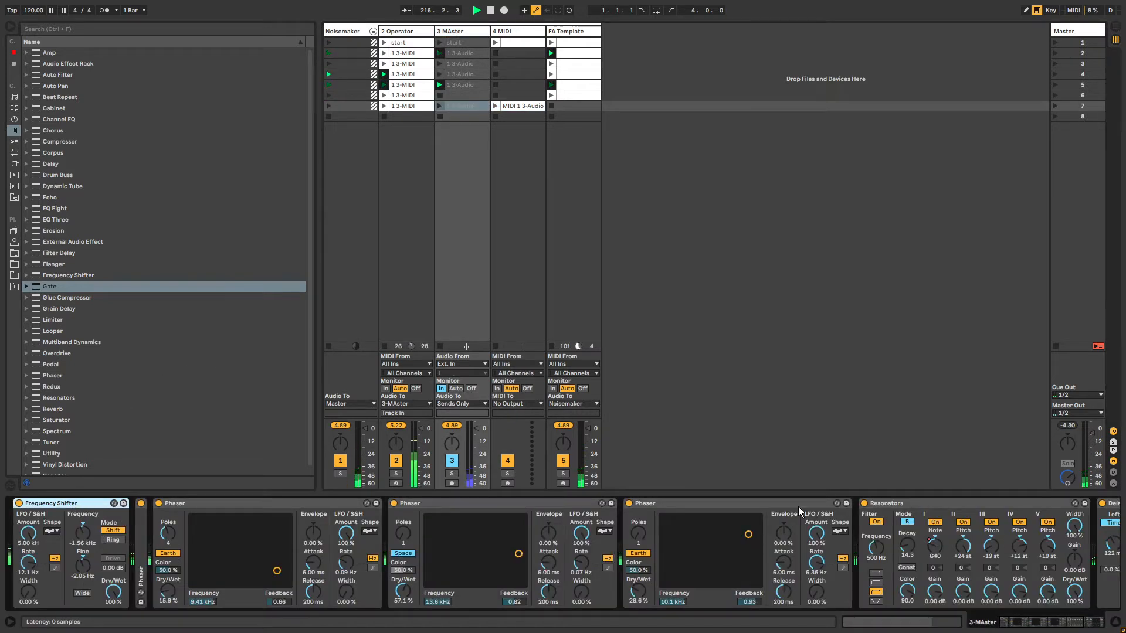
left_click_drag(1018, 622, 1068, 621)
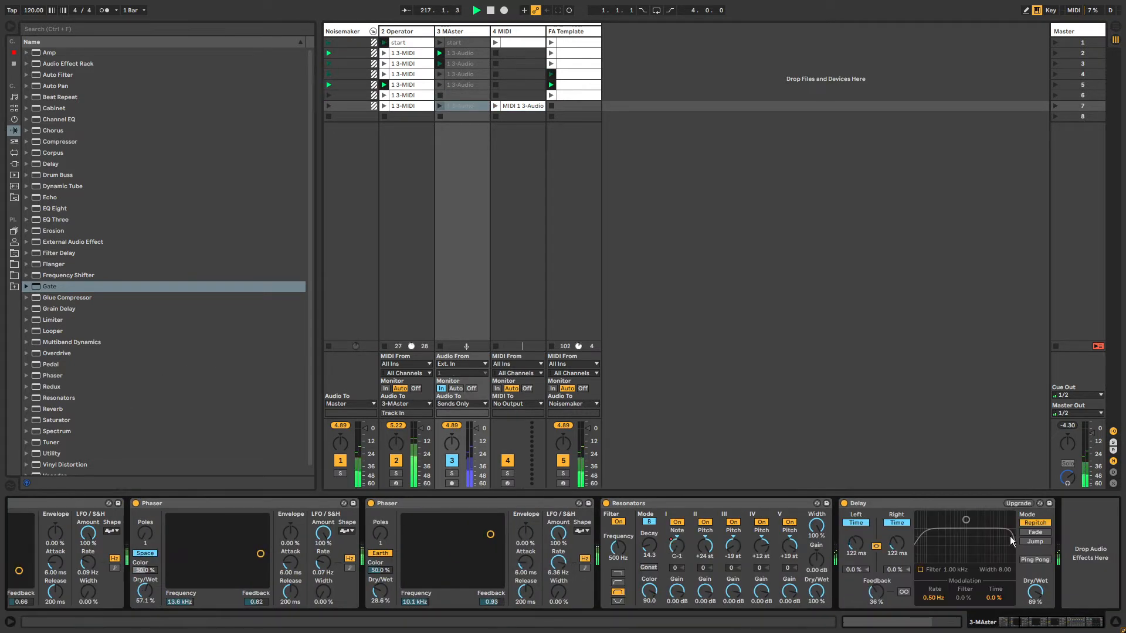
left_click(938, 505, "shift")
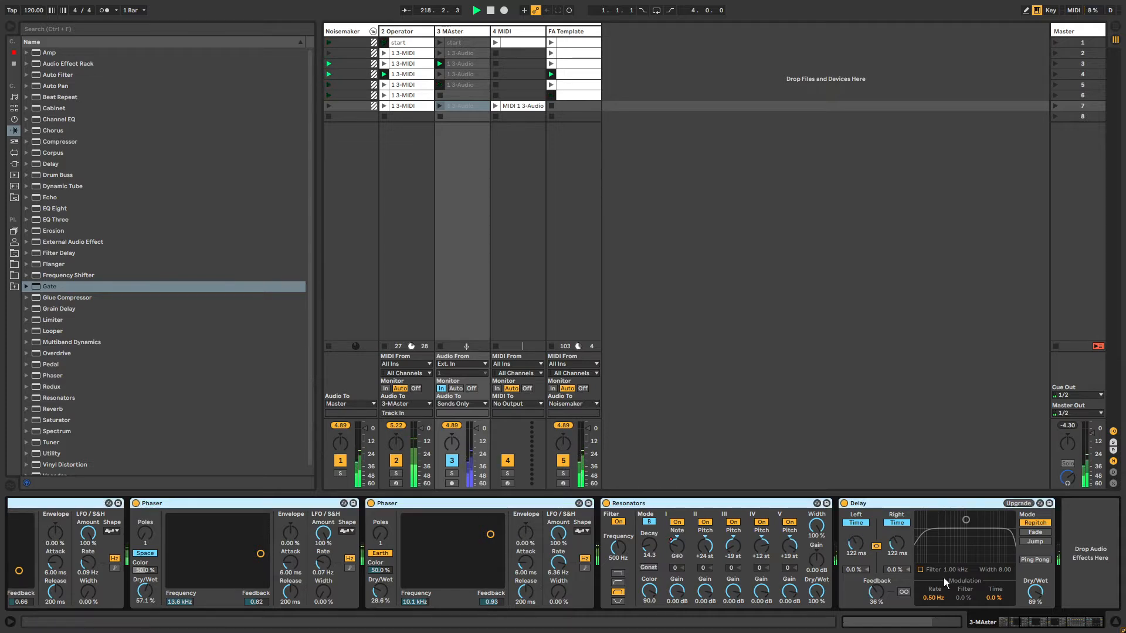
left_click_drag(1043, 623, 991, 620)
left_click_drag(51, 504, 506, 58)
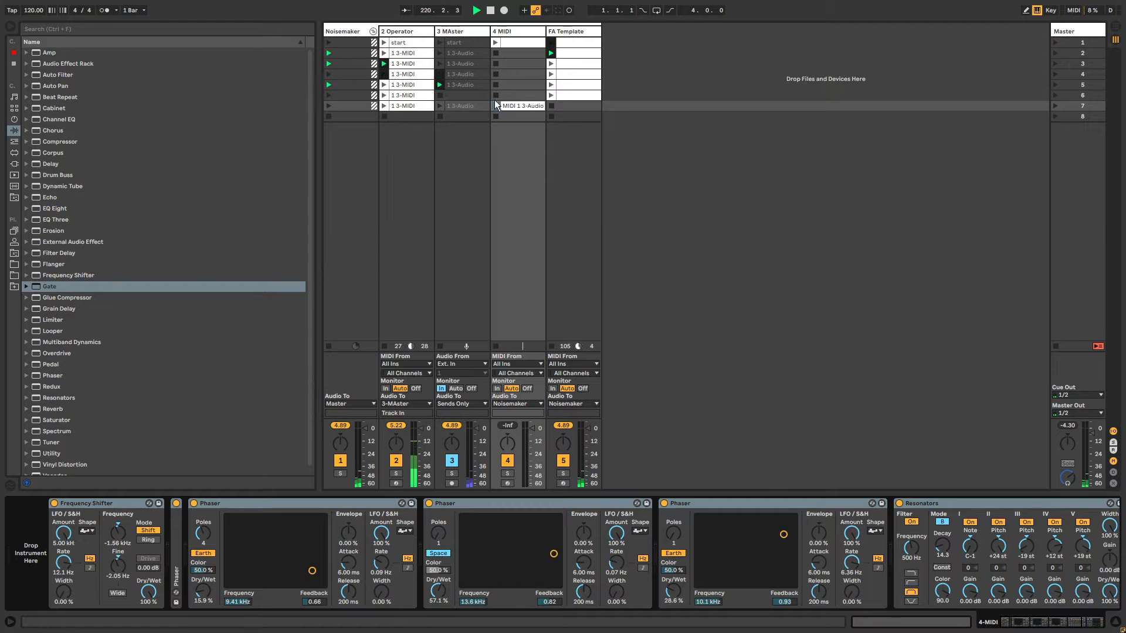
left_click_drag(1021, 619, 1059, 626)
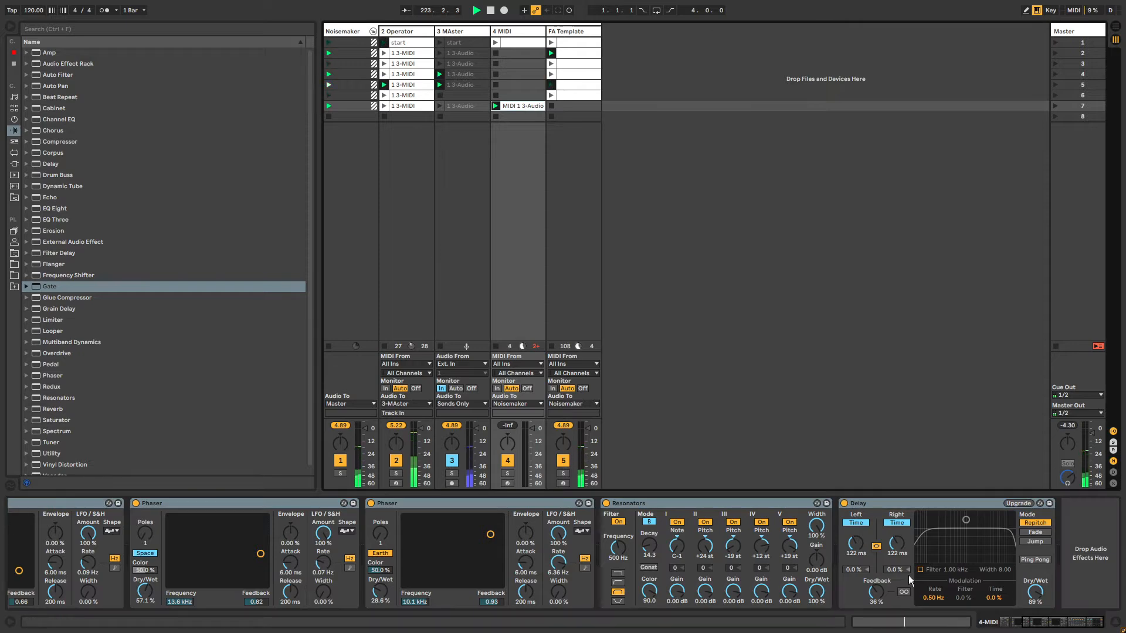
mouse_move(1077, 623)
left_mouse_down()
mouse_move(1046, 622)
mouse_move(1091, 623)
left_mouse_up()
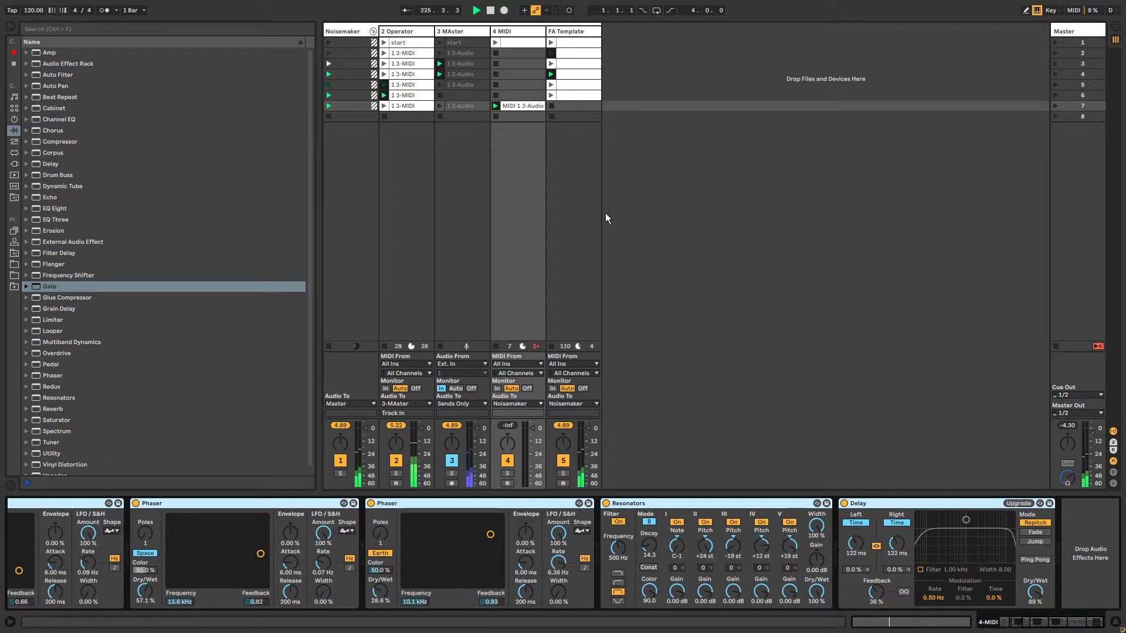
Step: Replace 4 MIDI's scene 7 clip with a Harmony conversion of 3 MAster's scene 7 clip, launch it and check the devices
left_click_drag(512, 108, 465, 106)
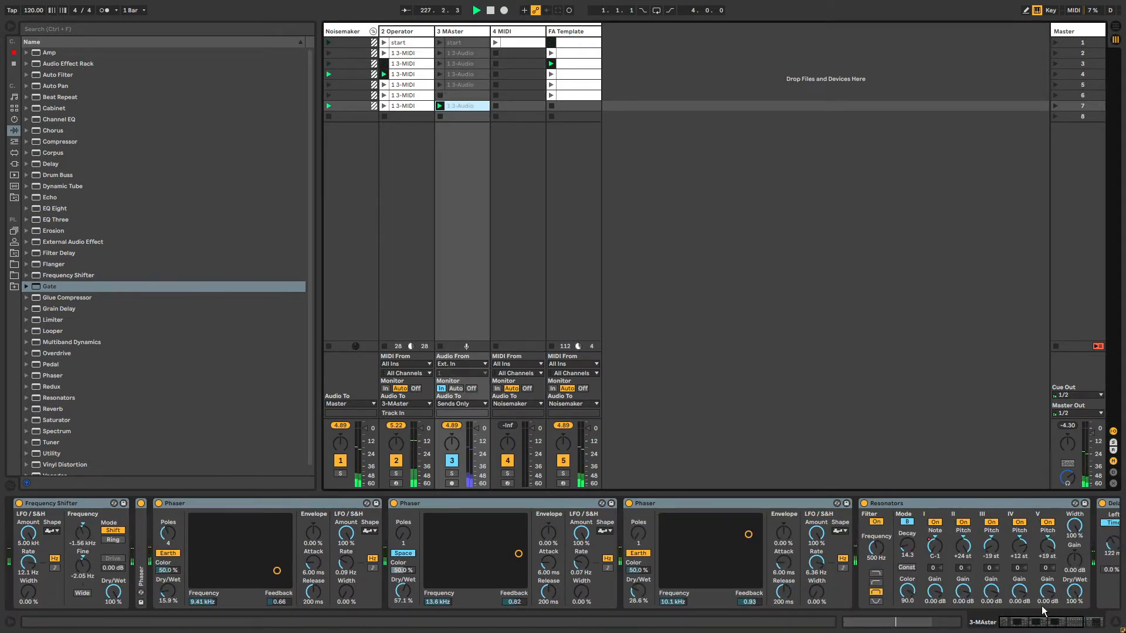
left_click_drag(469, 104, 512, 108)
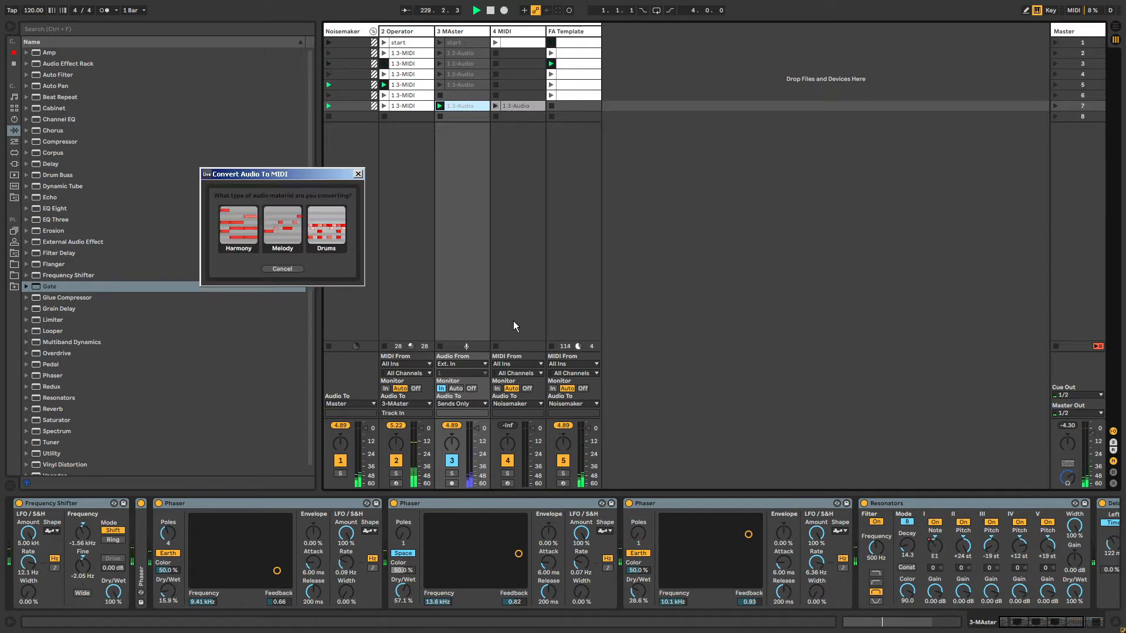
left_click(239, 222)
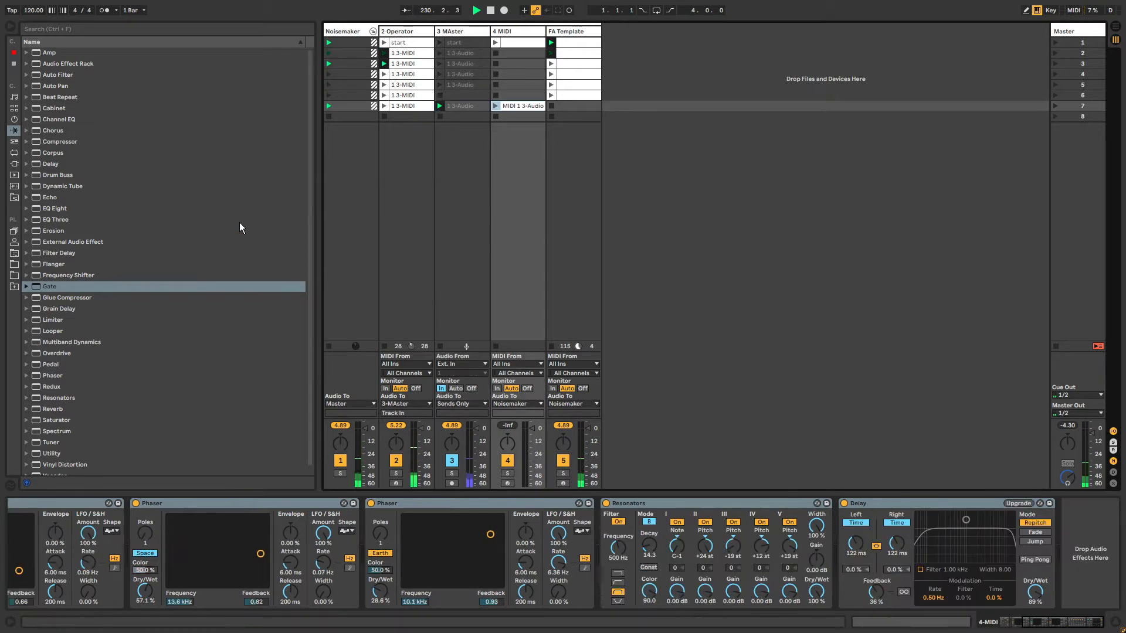
left_click(495, 106)
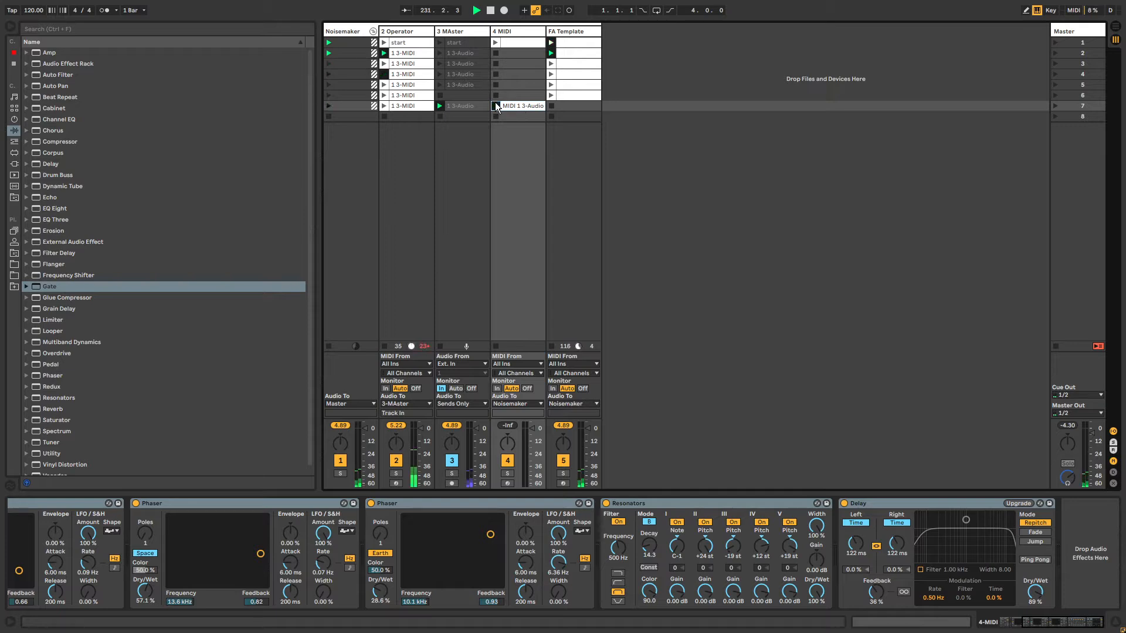
mouse_move(1063, 627)
left_mouse_down()
mouse_move(1025, 630)
mouse_move(1077, 629)
left_mouse_up()
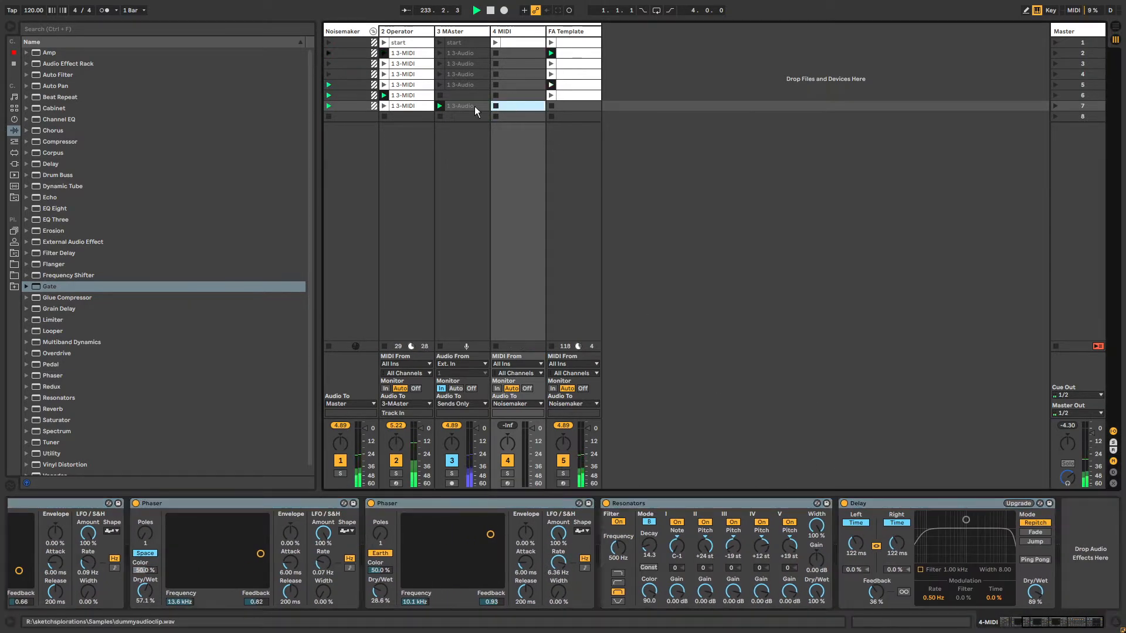
Step: Convert 3 MAster's scene 7 clip as Melody in place of 4 MIDI's scene 7 clip, and play it through the device chain
left_click_drag(472, 106, 524, 104)
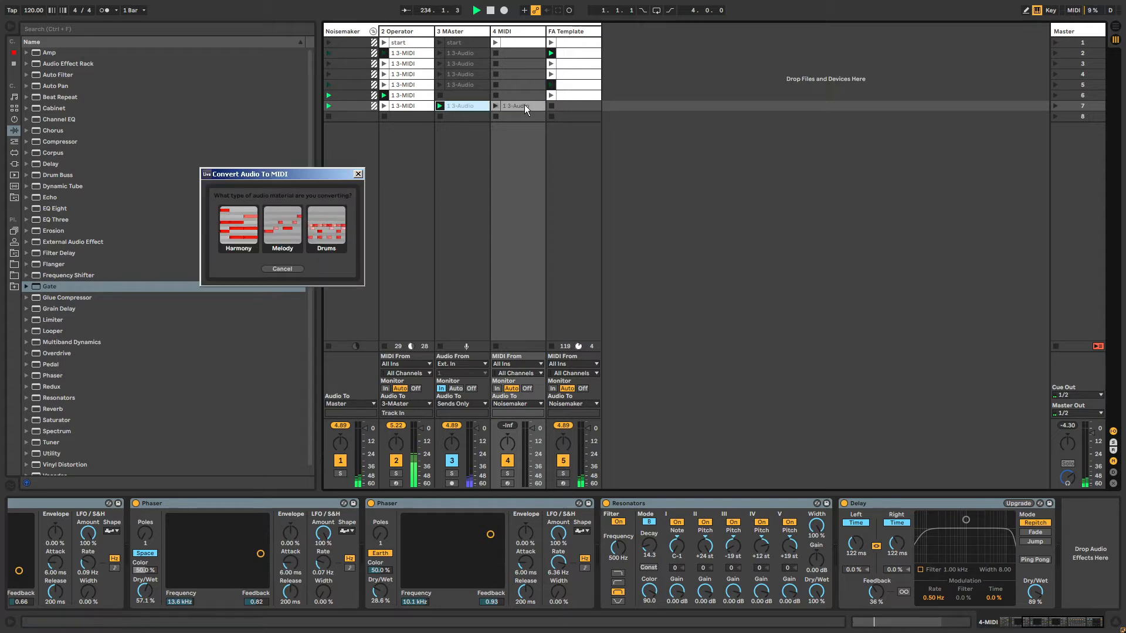
left_click(283, 228)
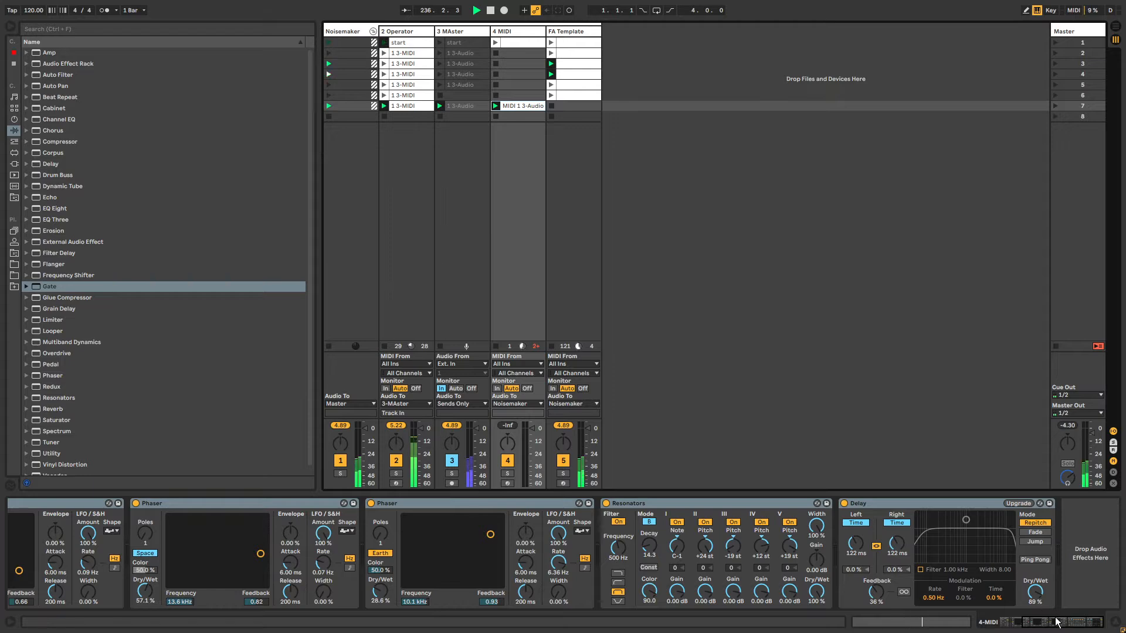
mouse_move(1058, 623)
left_mouse_down()
mouse_move(1035, 625)
mouse_move(1078, 628)
left_mouse_up()
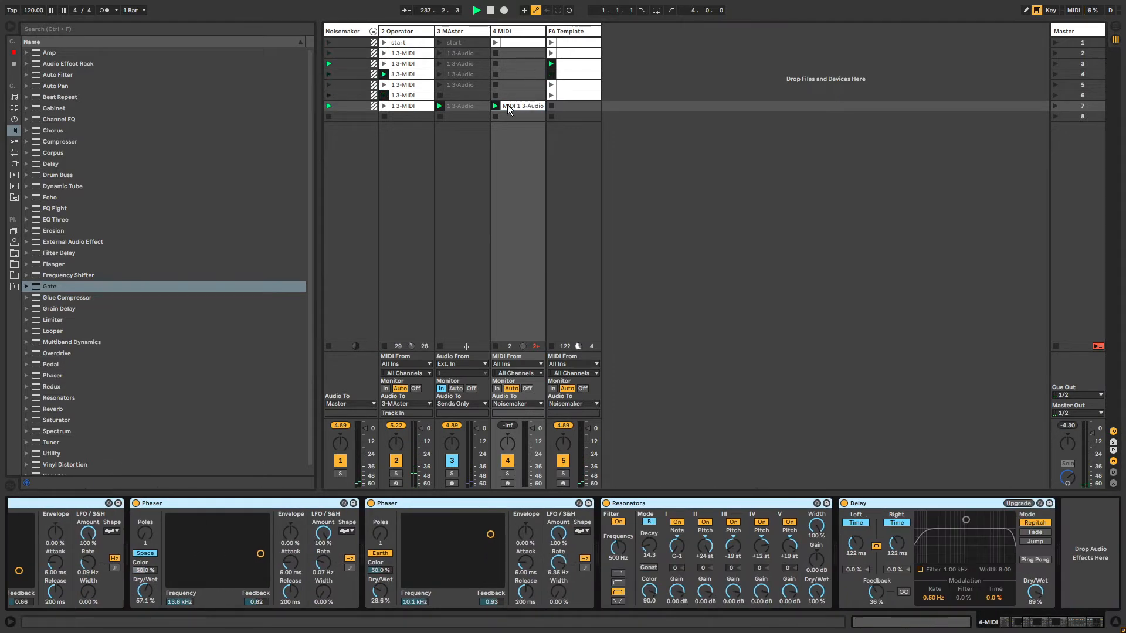
Step: Insert an audio track after 3 MAster and view the devices on FA Template, 3 MAster and the new track
left_click(461, 32)
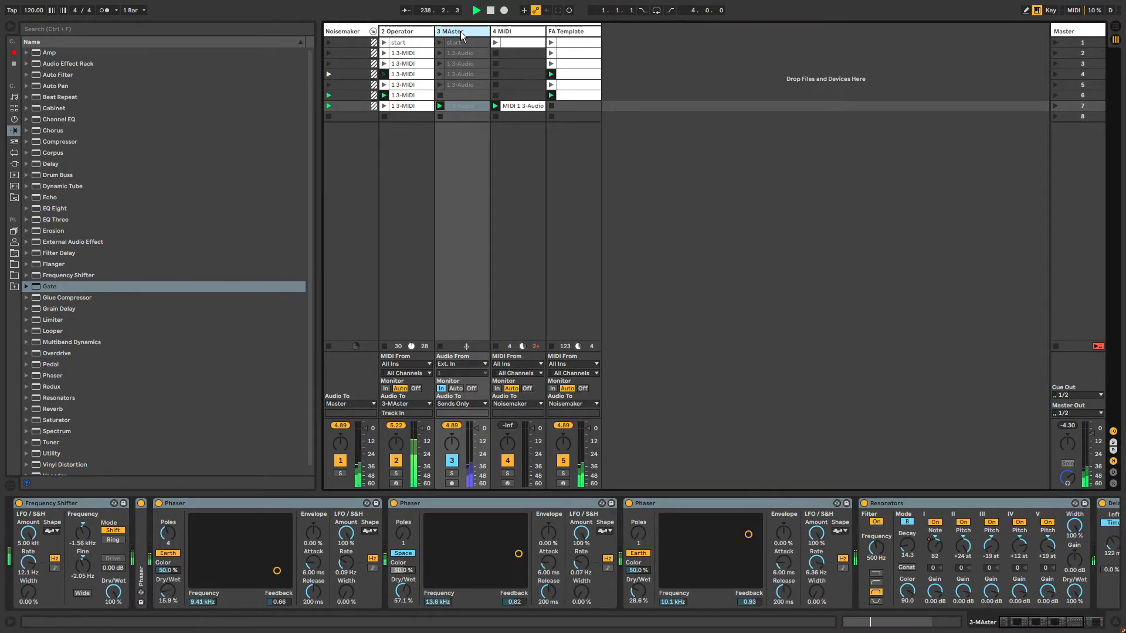
key("ctrl+t")
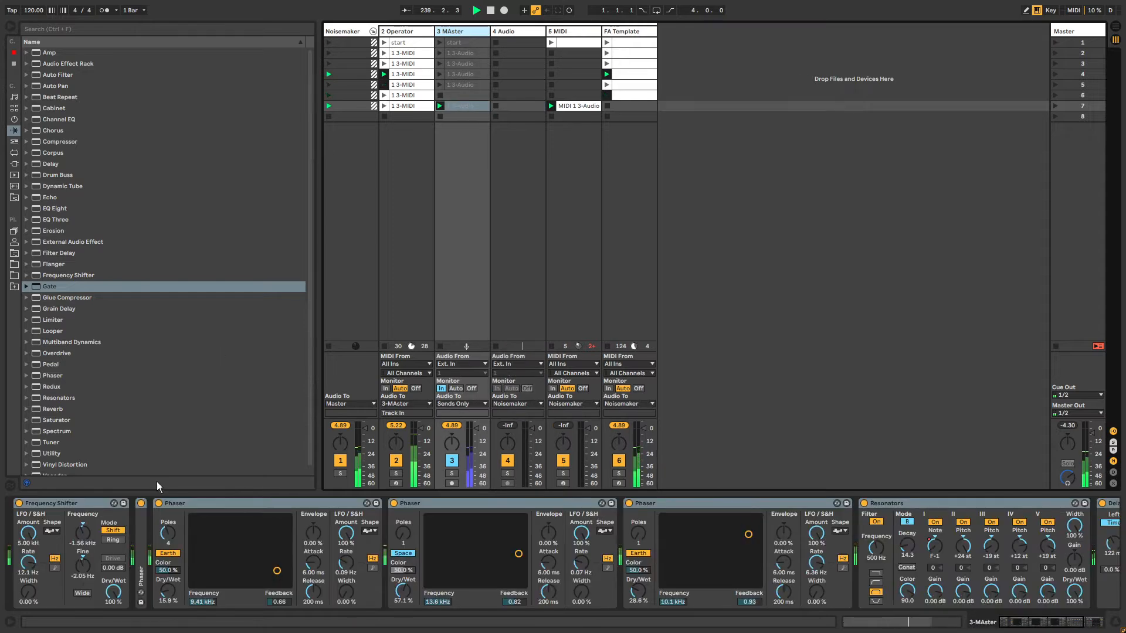
left_click(642, 33)
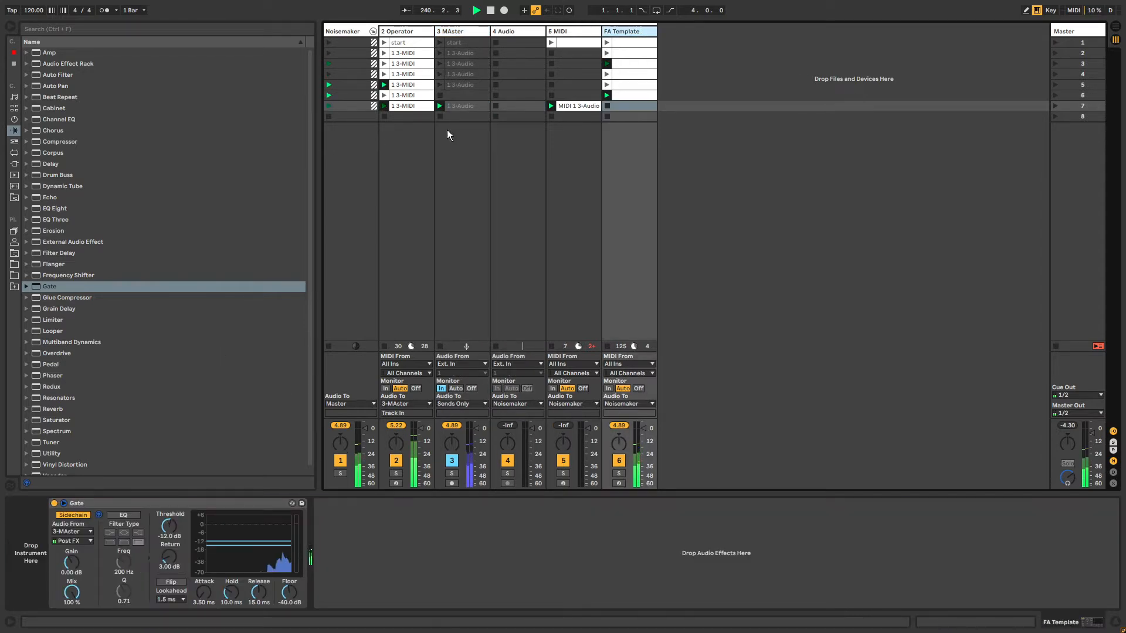
left_click(476, 35)
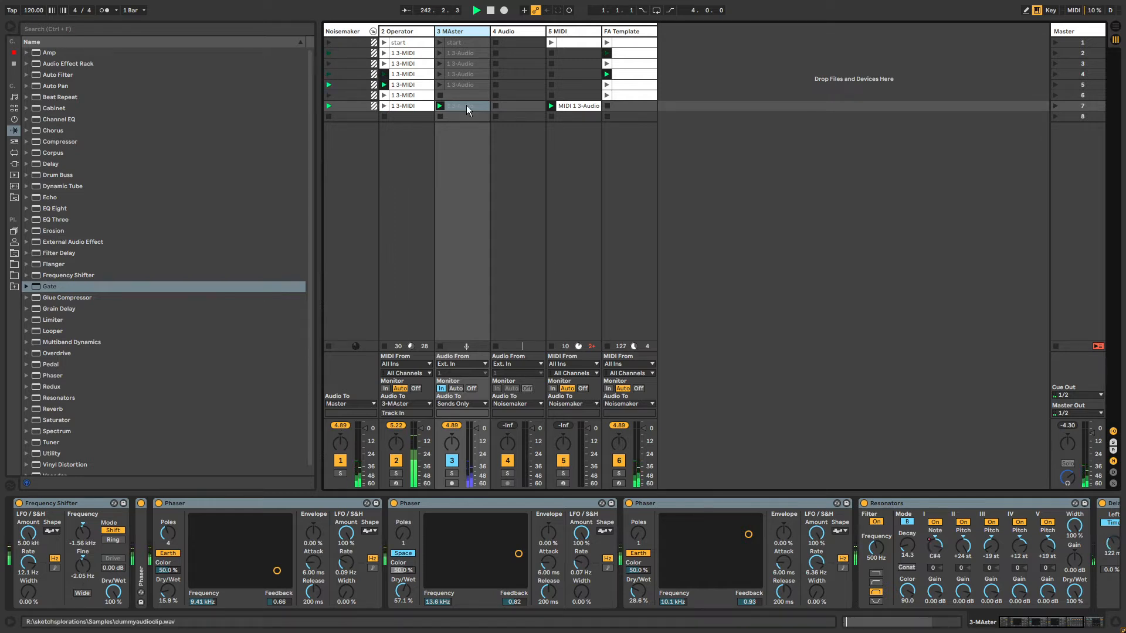
left_click(499, 30)
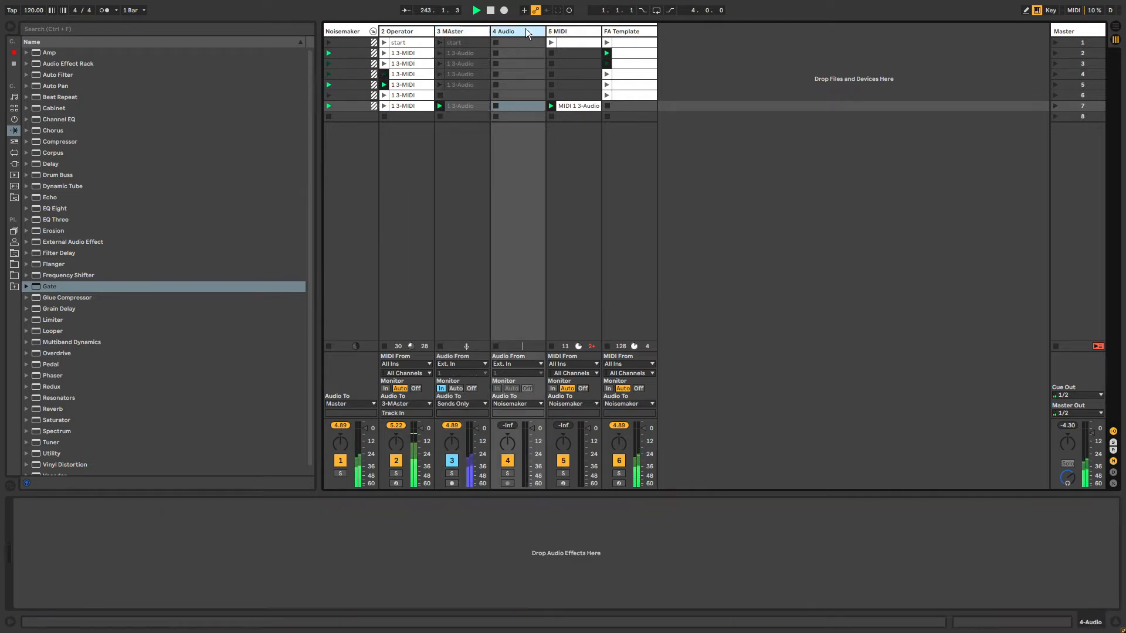
Step: Copy 3 MAster's device chain, from Frequency Shifter through Delay, onto the 4 Audio track
left_click(462, 33)
left_click(60, 501)
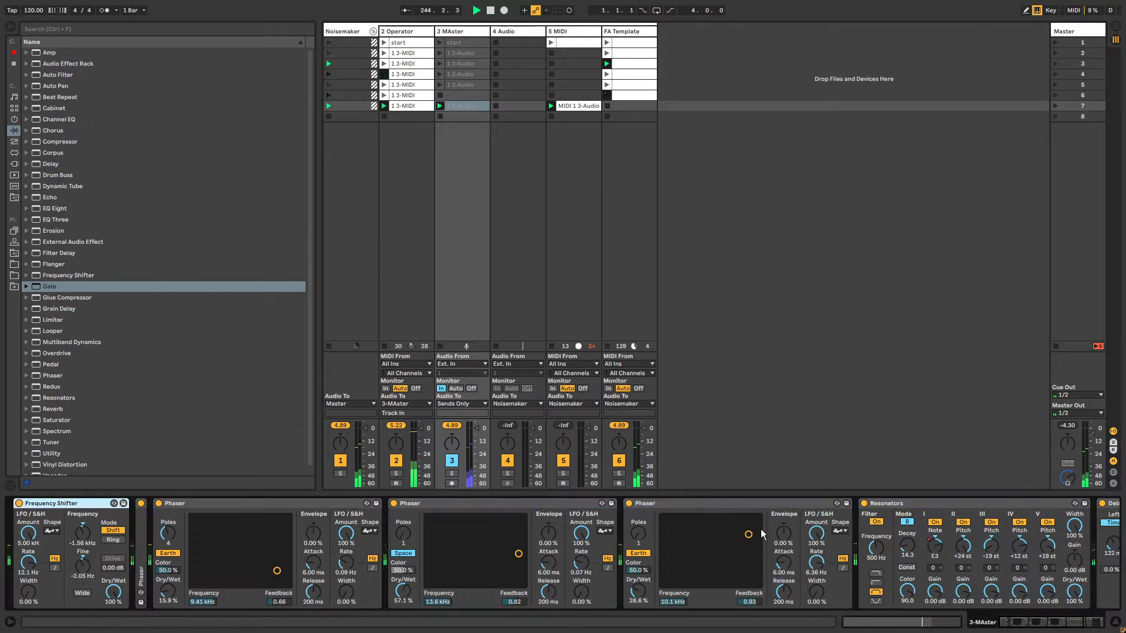
left_click_drag(1020, 621, 931, 621)
left_click(925, 504, "shift")
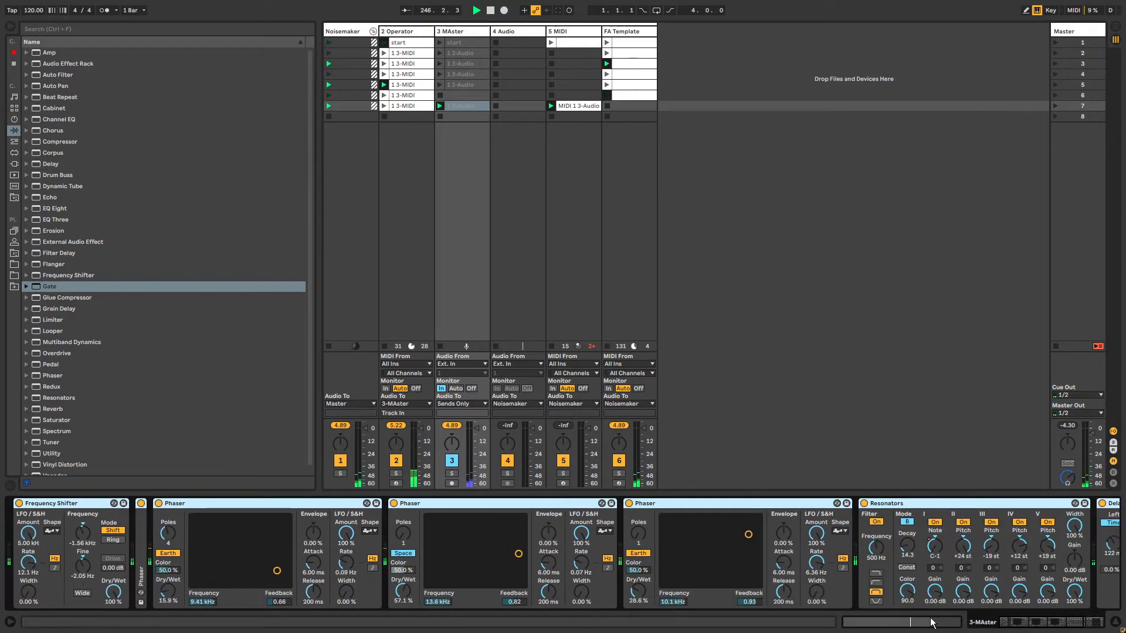
left_click_drag(40, 506, 527, 46)
Step: Copy 3 MAster's scene 7 dummy clip to scene 7 of the new audio track, launch it and view the end of the chain
left_click(464, 108)
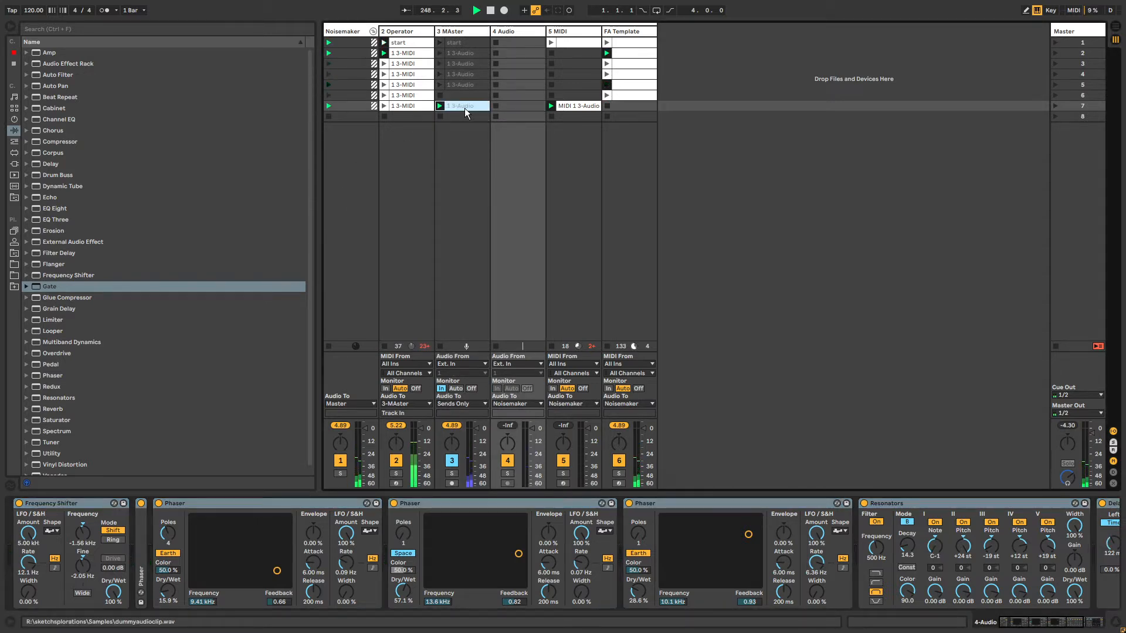
left_click_drag(465, 108, 523, 107)
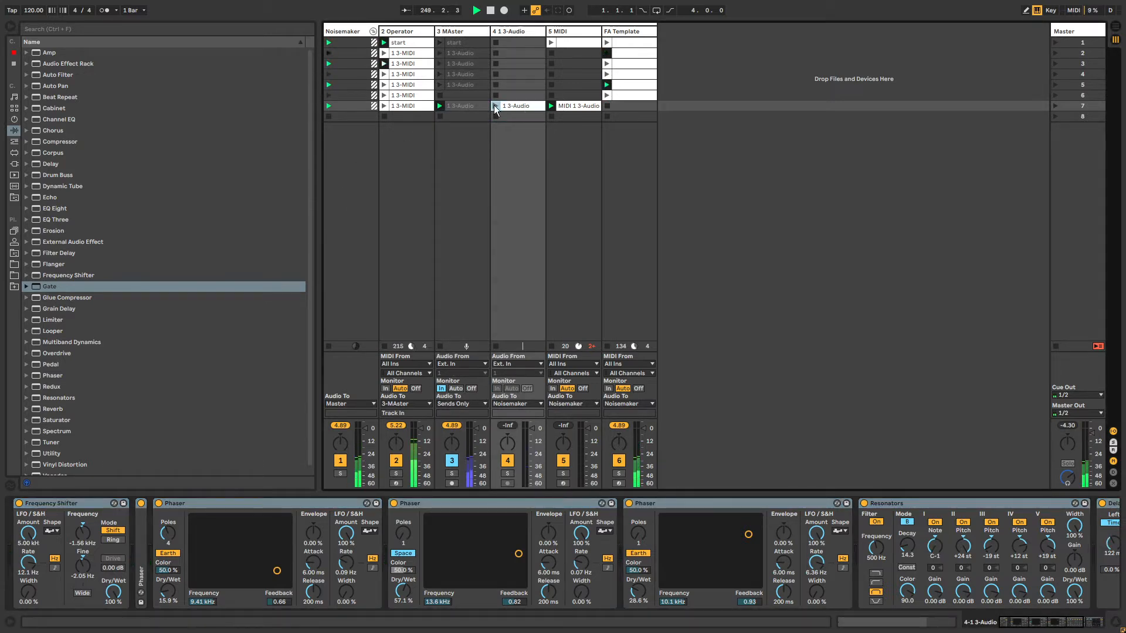
left_click(495, 106)
left_click(1017, 625)
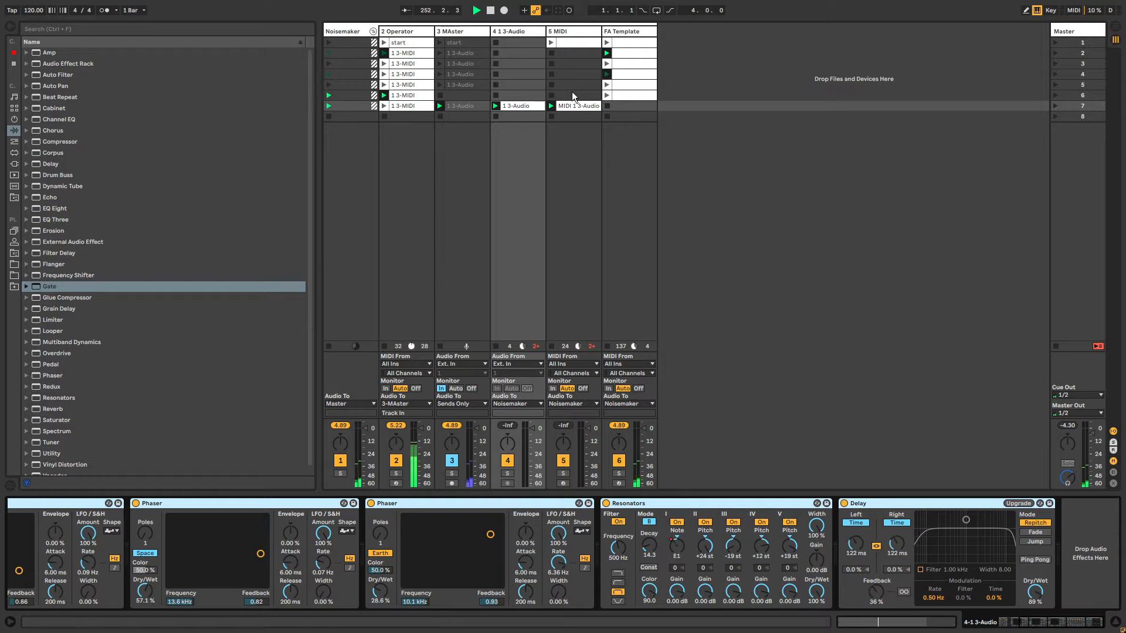
Step: Compare the device chains of the 3 MAster, 4 audio and 5 MIDI tracks and their scene 7 dummy clips
left_click(519, 30)
left_click(564, 32)
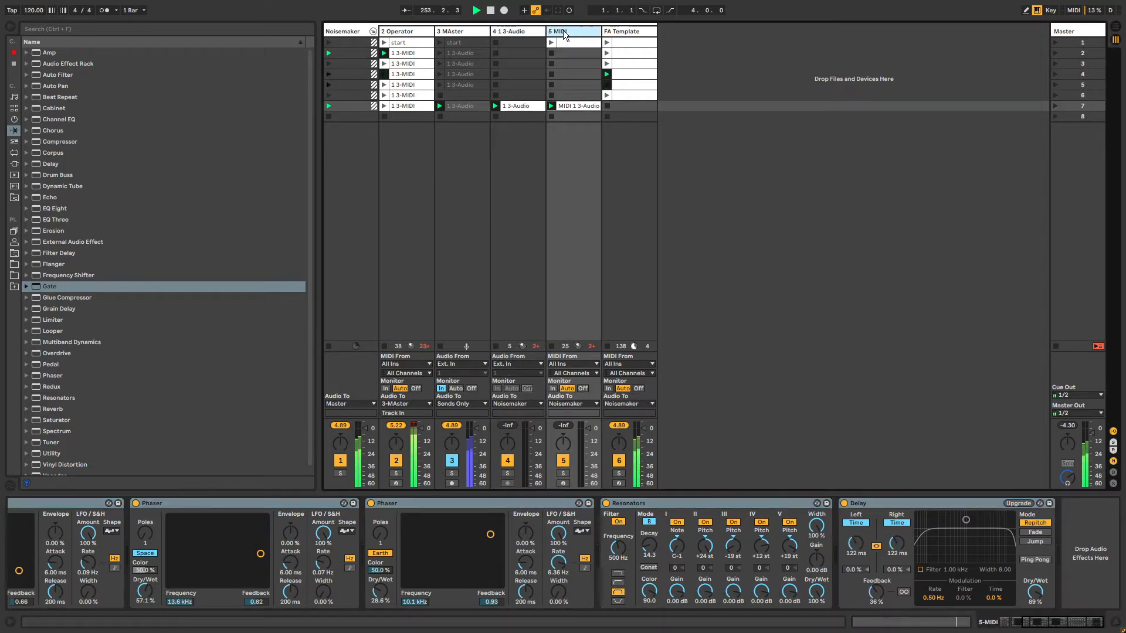
left_click(525, 108)
left_click(578, 106)
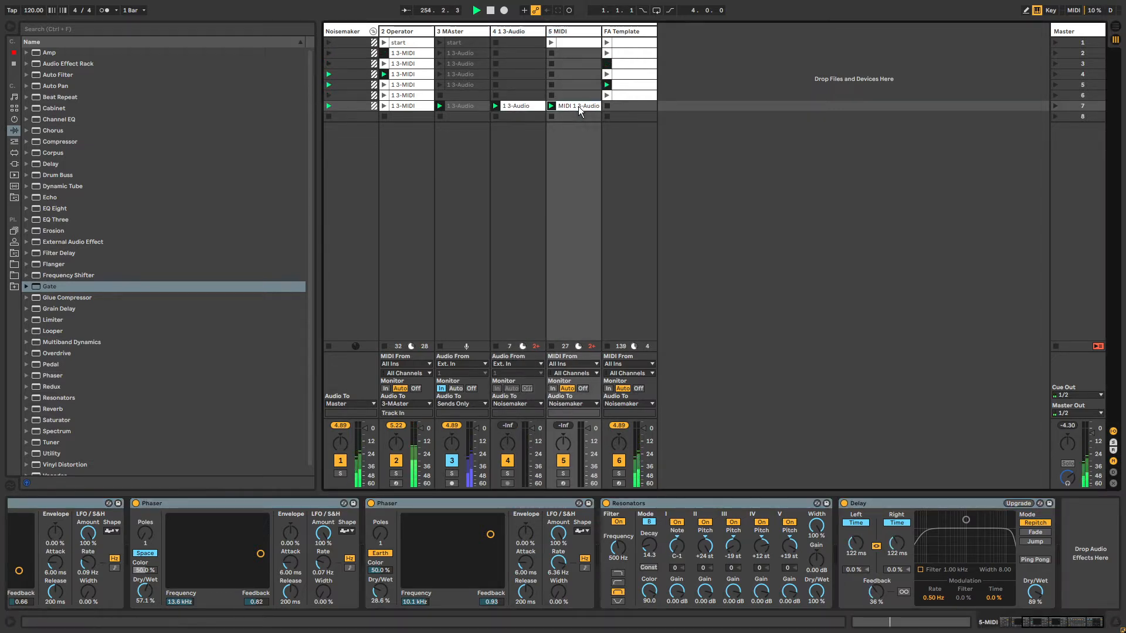
left_click(526, 31)
left_click(578, 28)
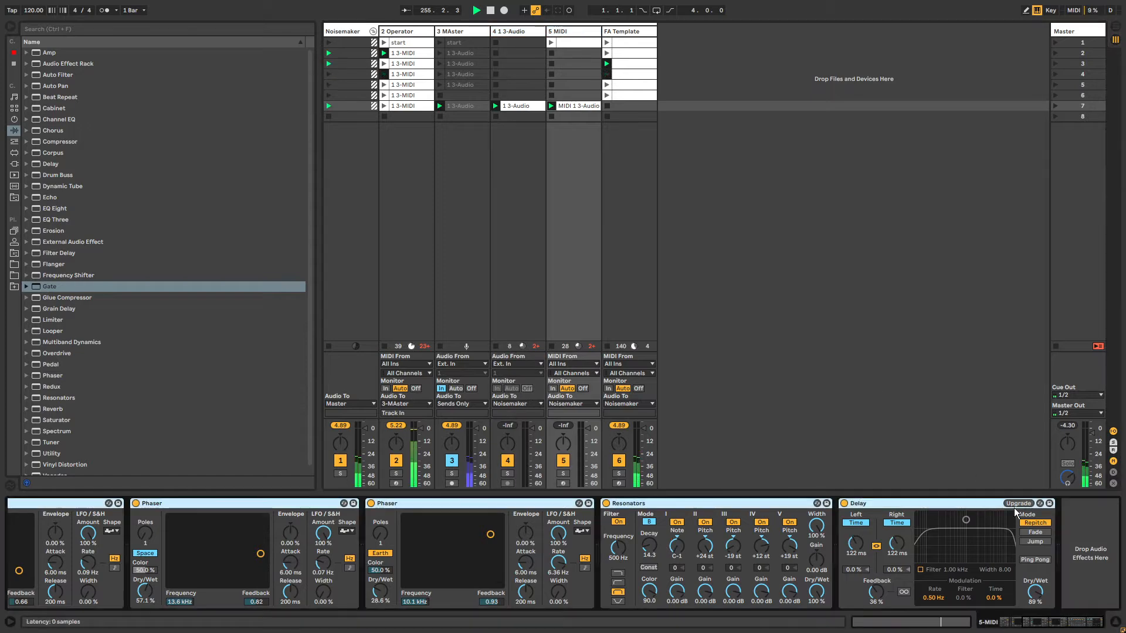
left_click_drag(1059, 625, 1036, 625)
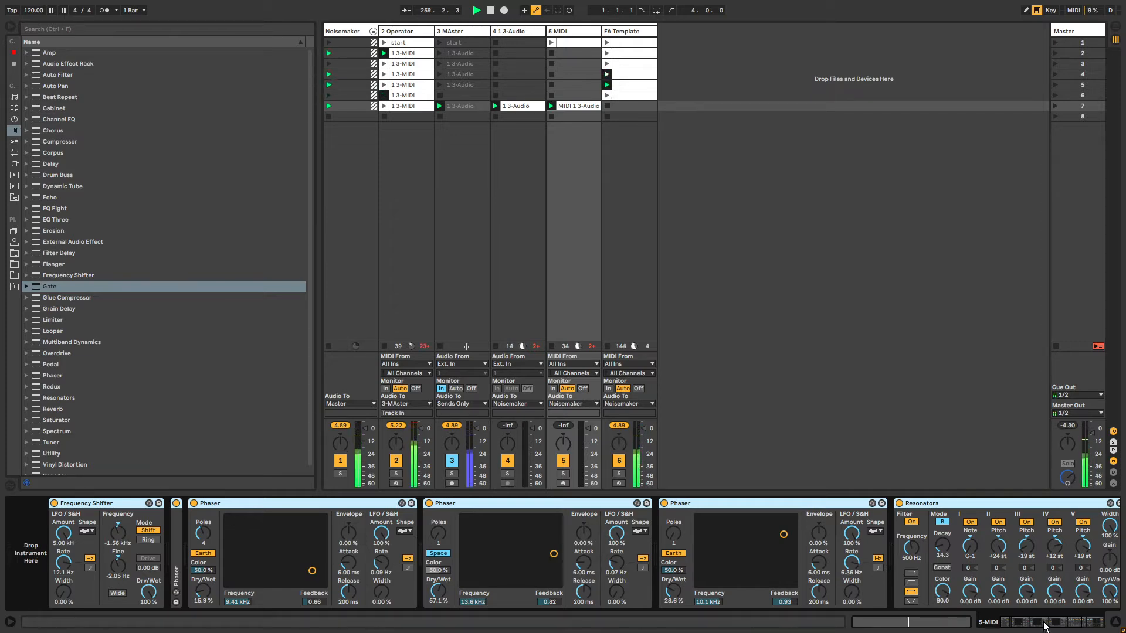
left_click_drag(1043, 623, 1006, 624)
left_click(560, 39)
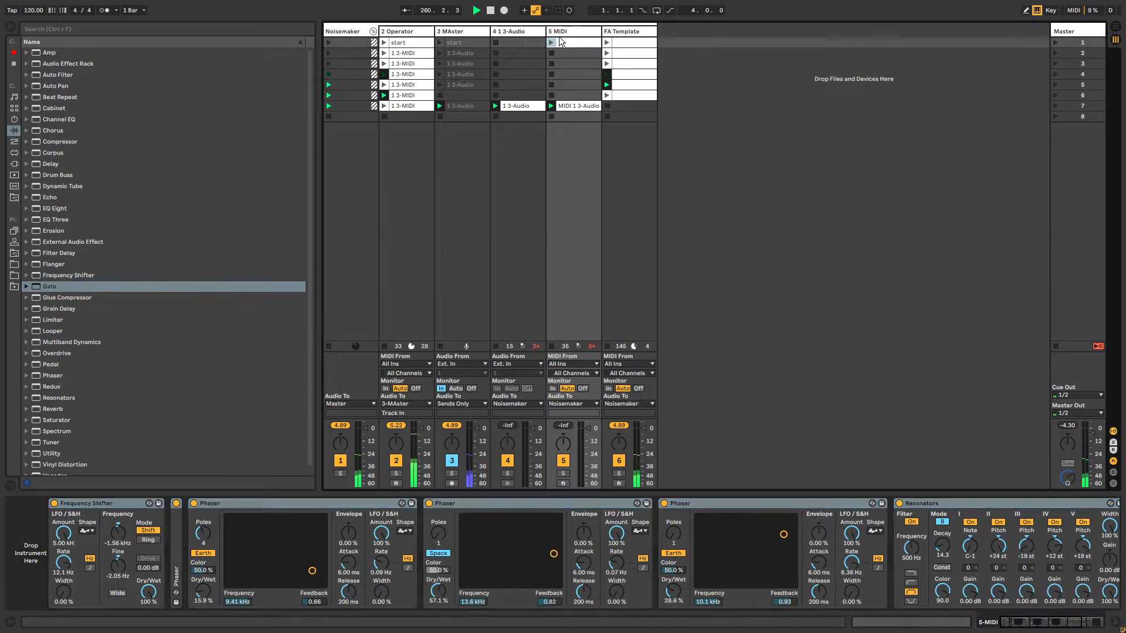
left_click(508, 34)
left_click(478, 29)
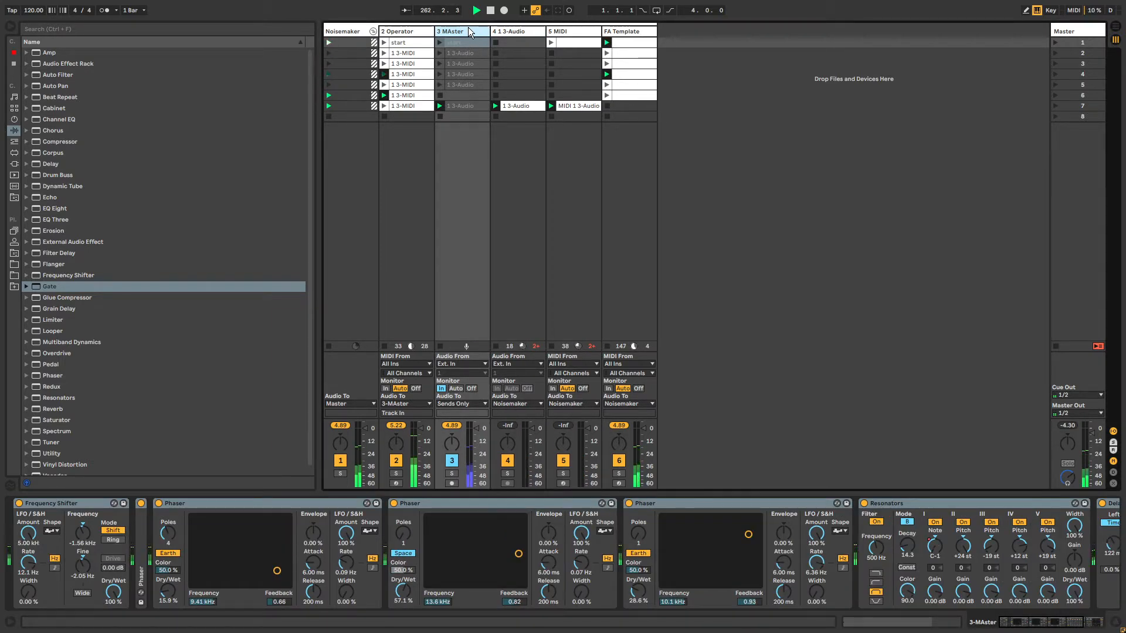
left_click(504, 33)
left_click(581, 34)
left_click(503, 34)
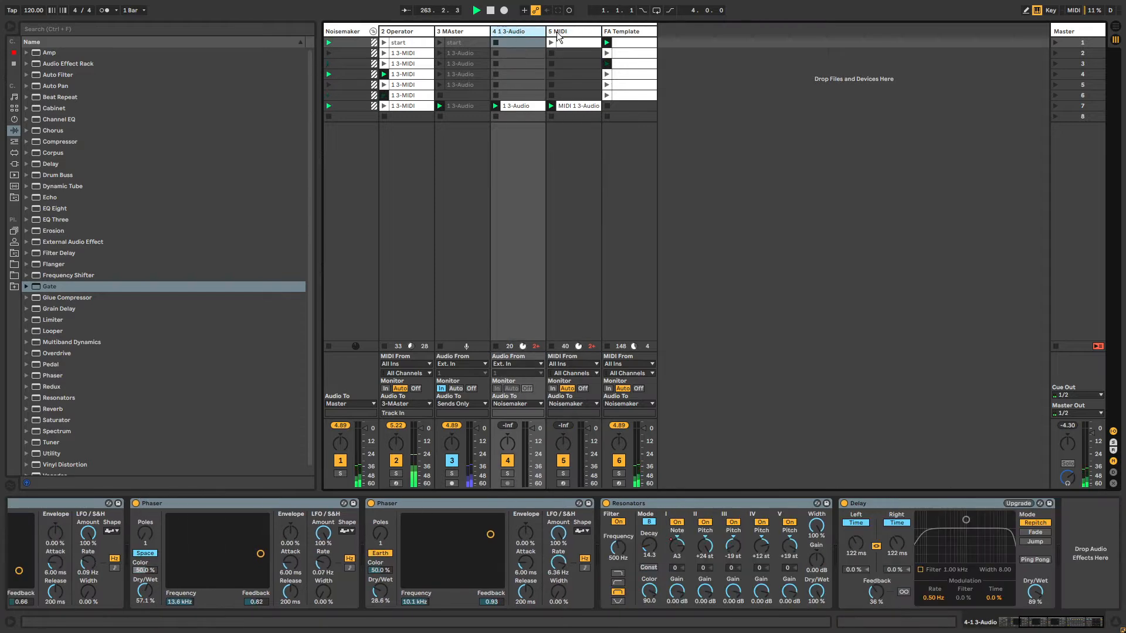
Step: Delete the 5 MIDI and 4 audio tracks and move 3 MAster's scene 7 clip to scene 2
left_click(560, 34)
key("Delete")
left_click(507, 32)
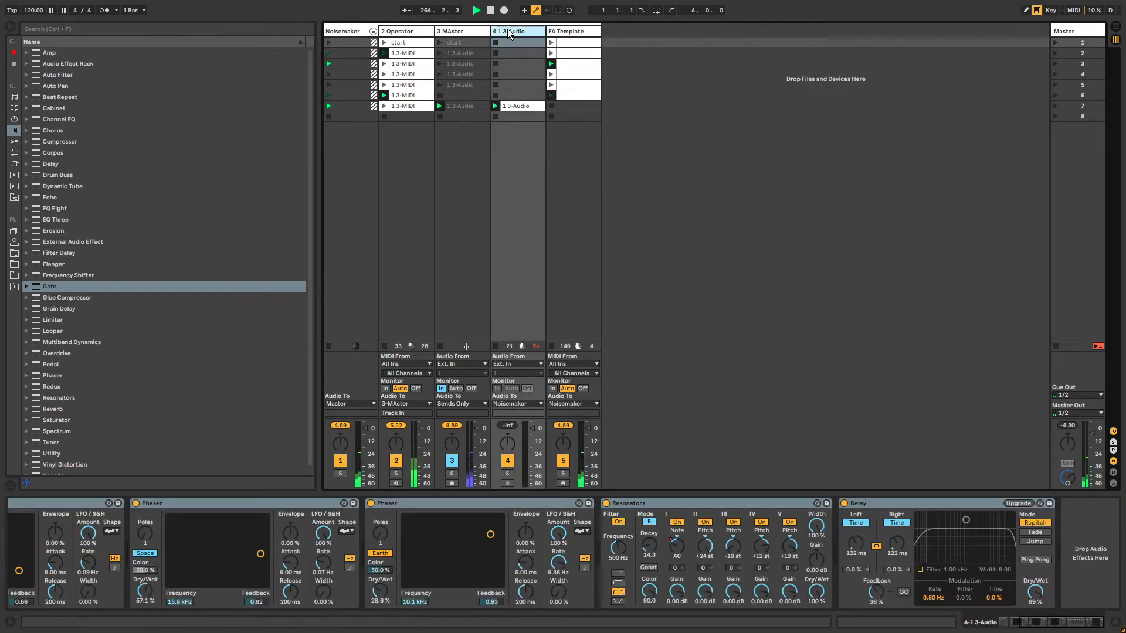
key("Delete")
left_click_drag(461, 107, 442, 55)
Step: Move 3 MAster's whole device chain, Frequency Shifter through Delay, onto FA Template and delete the 3 MAster track
left_click(510, 32)
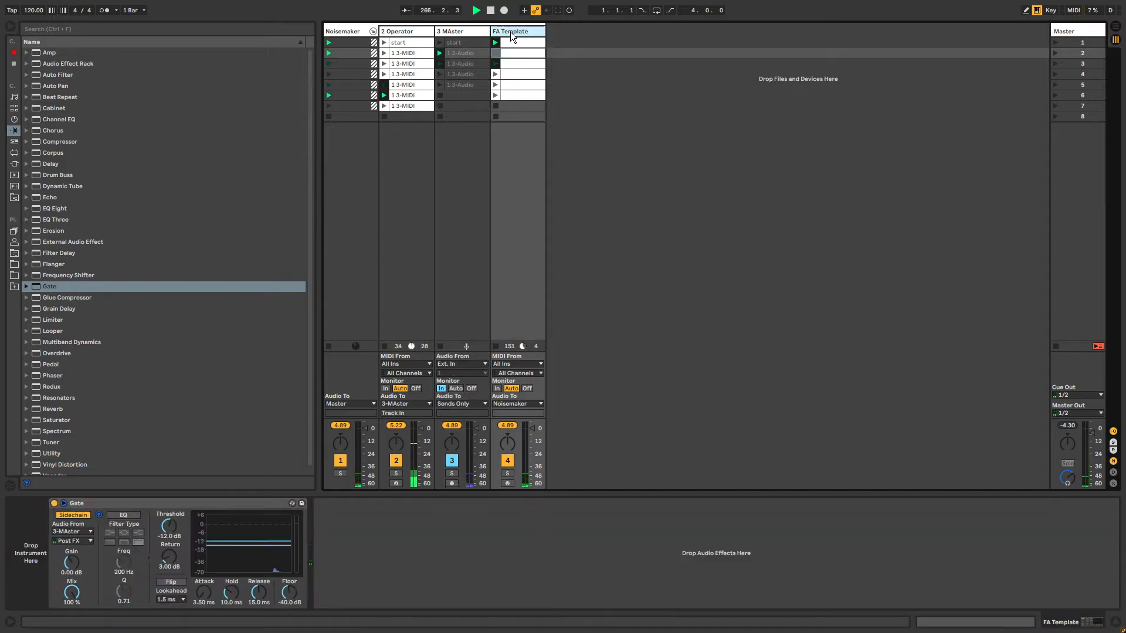
left_click(448, 49)
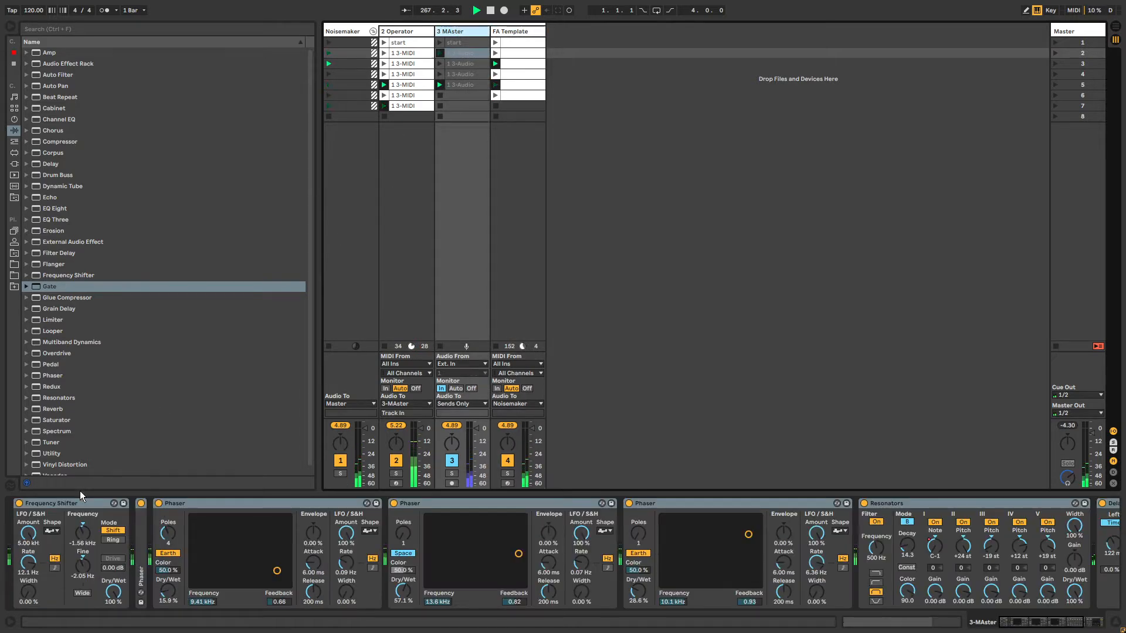
left_click_drag(1041, 621, 1066, 625)
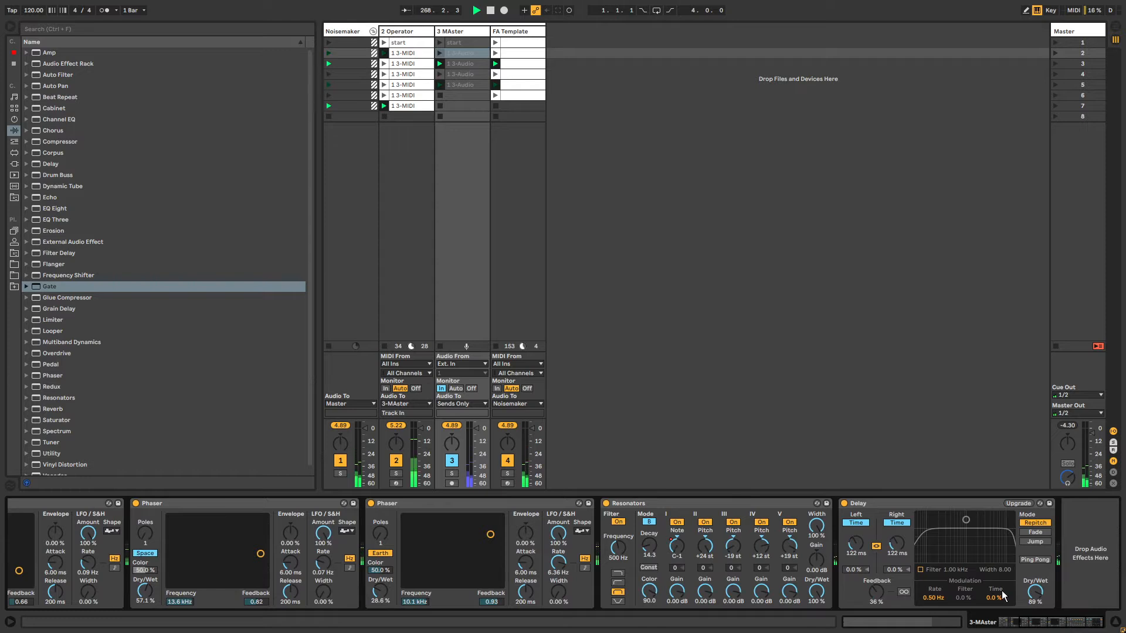
left_click(935, 503, "shift")
left_click_drag(673, 506, 519, 65)
left_click(463, 33)
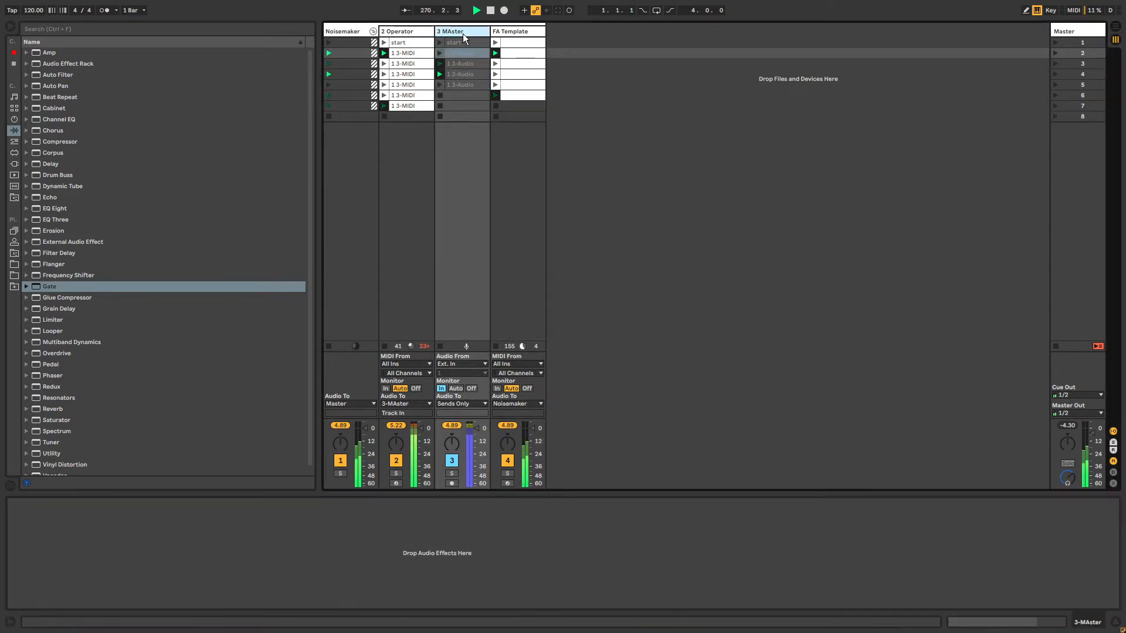
key("Delete")
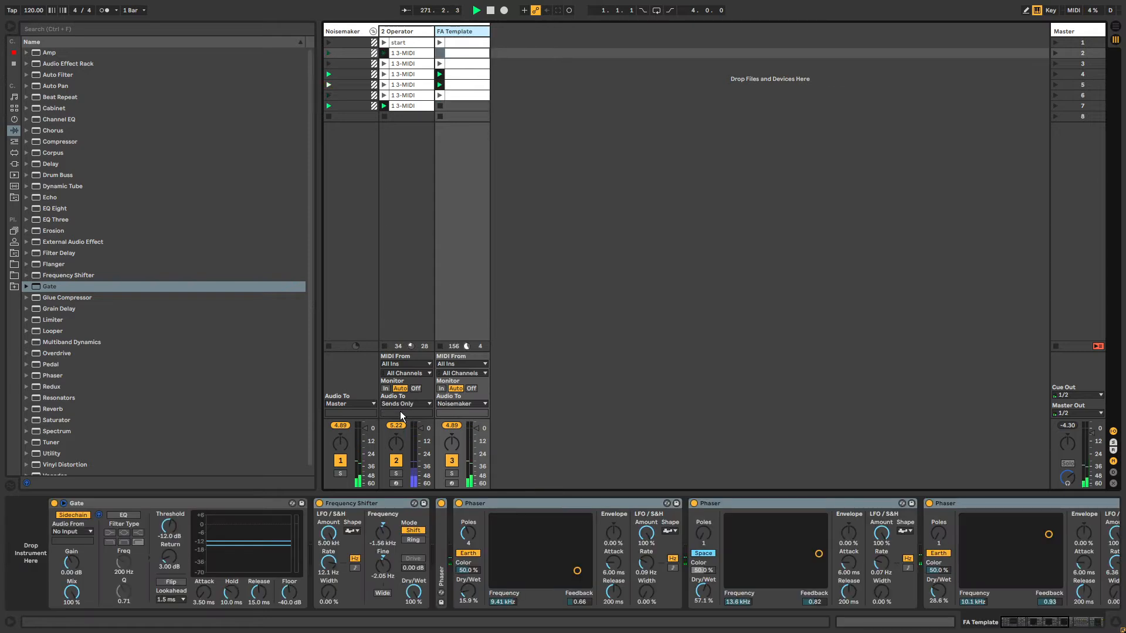
Step: Set FA Template's Gate sidechain input to 2-Operator and launch the track's scene 1 dummy clip
left_click(78, 531)
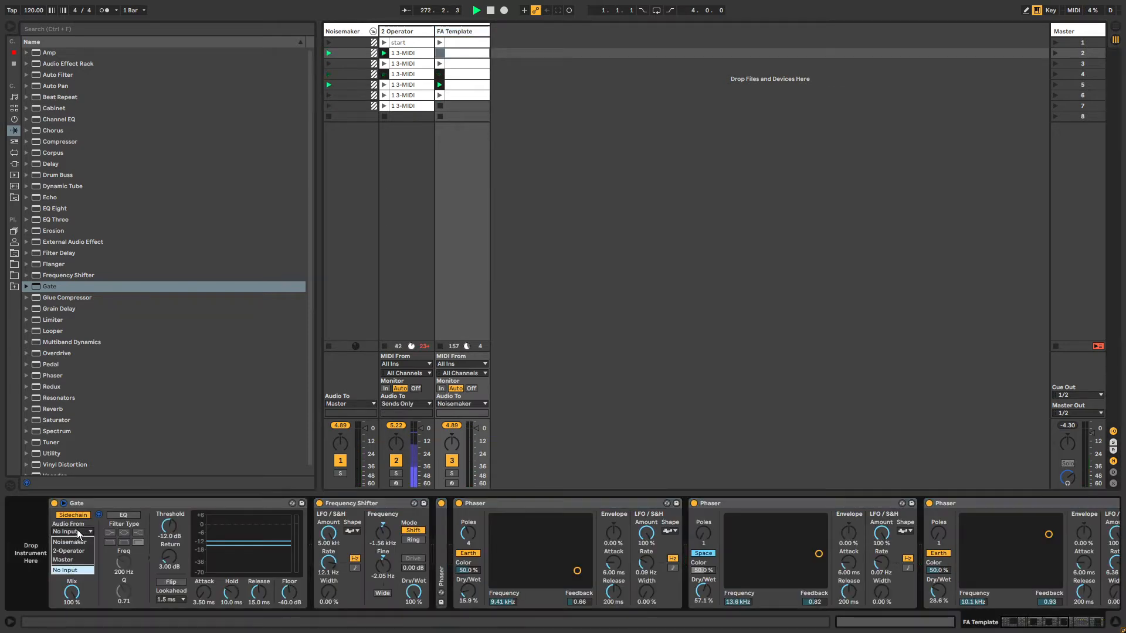
left_click(69, 554)
left_click(440, 42)
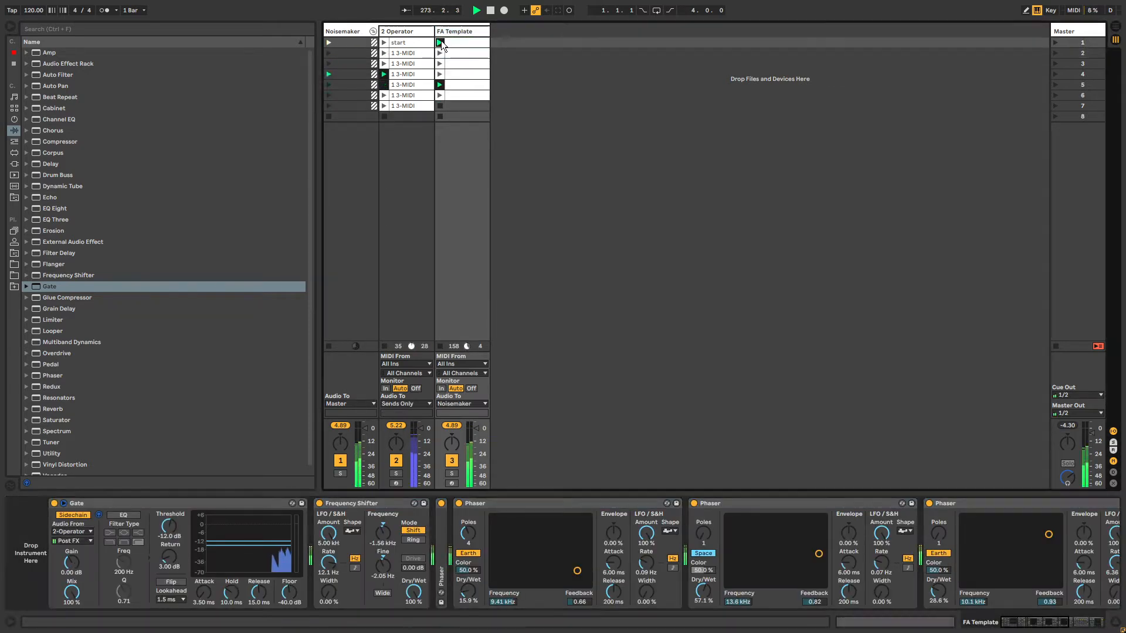
left_click(1082, 626)
left_click_drag(1082, 628, 956, 604)
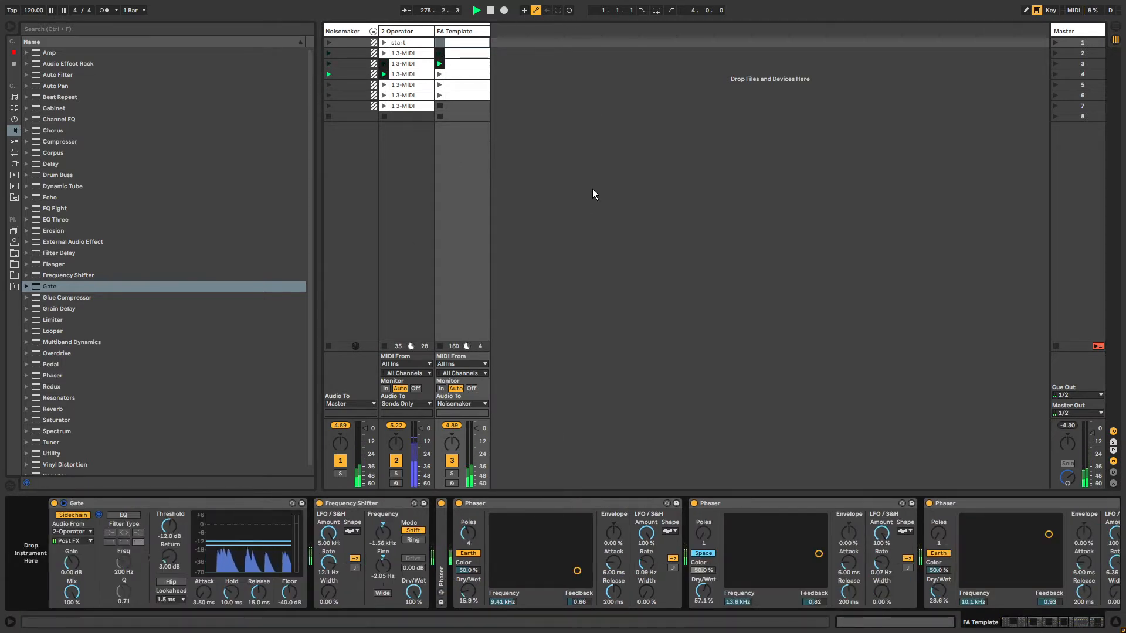
Step: Review the key mappings and select FA Template's Gate
key("ctrl+k")
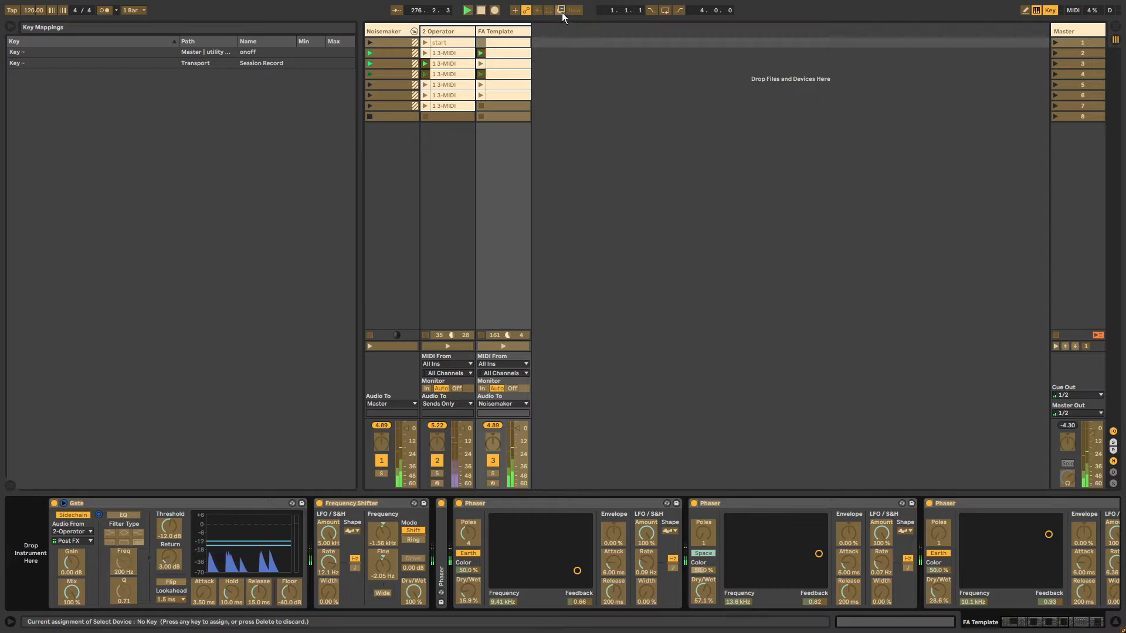
key("ctrl+k")
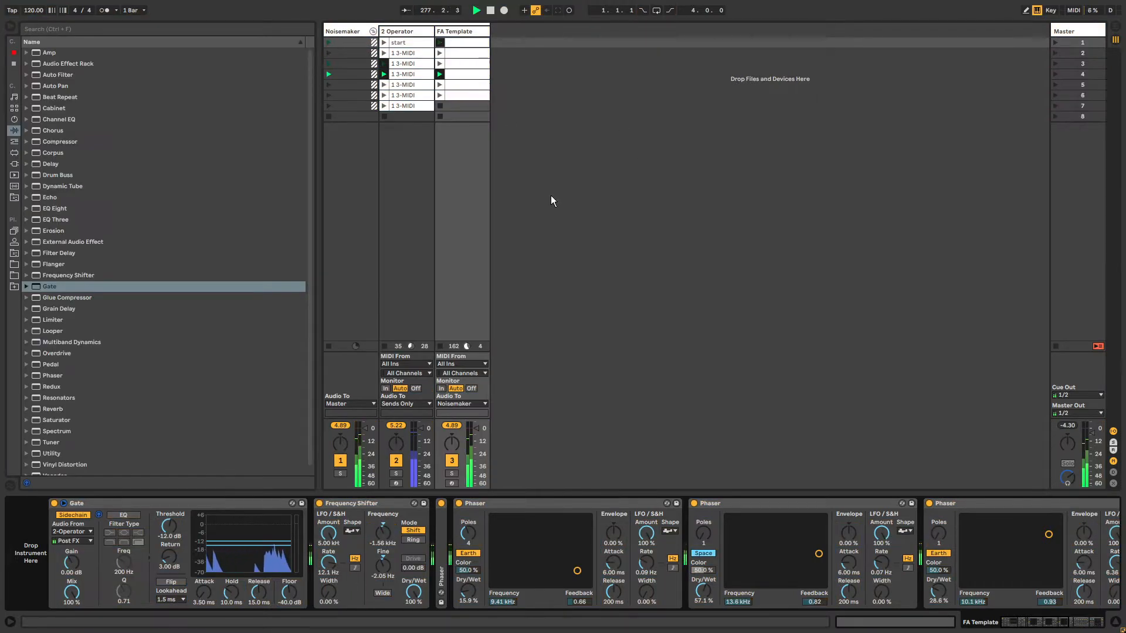
left_click(104, 506)
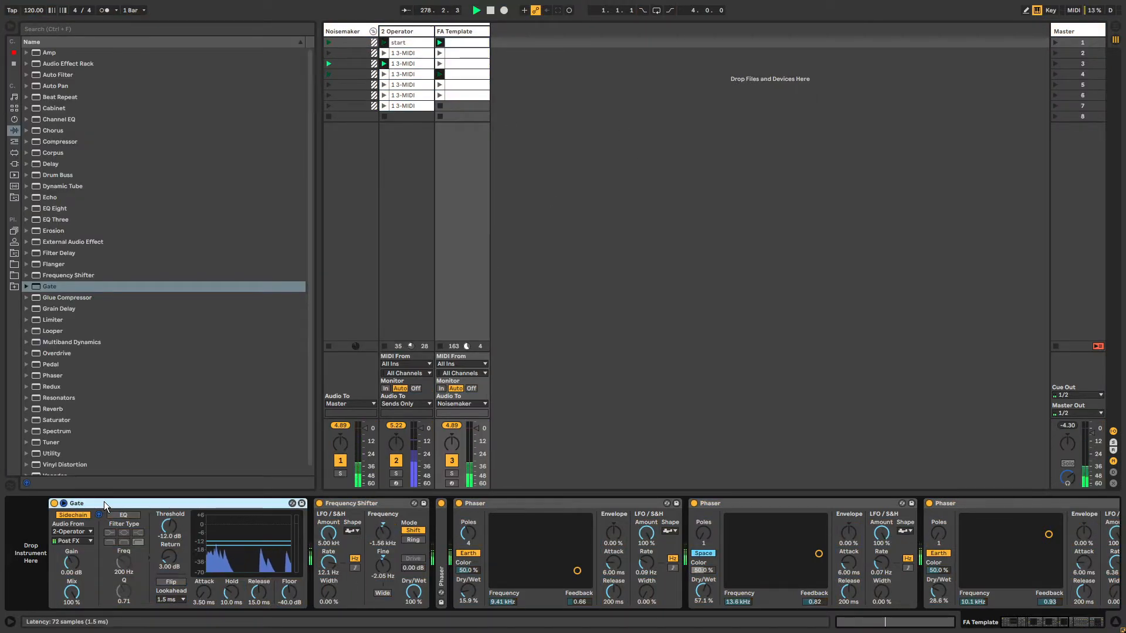
Step: Open the Master's clip automation recorder indicator as a floating window over the empty session area and collapse the utility rack
left_click(1063, 33)
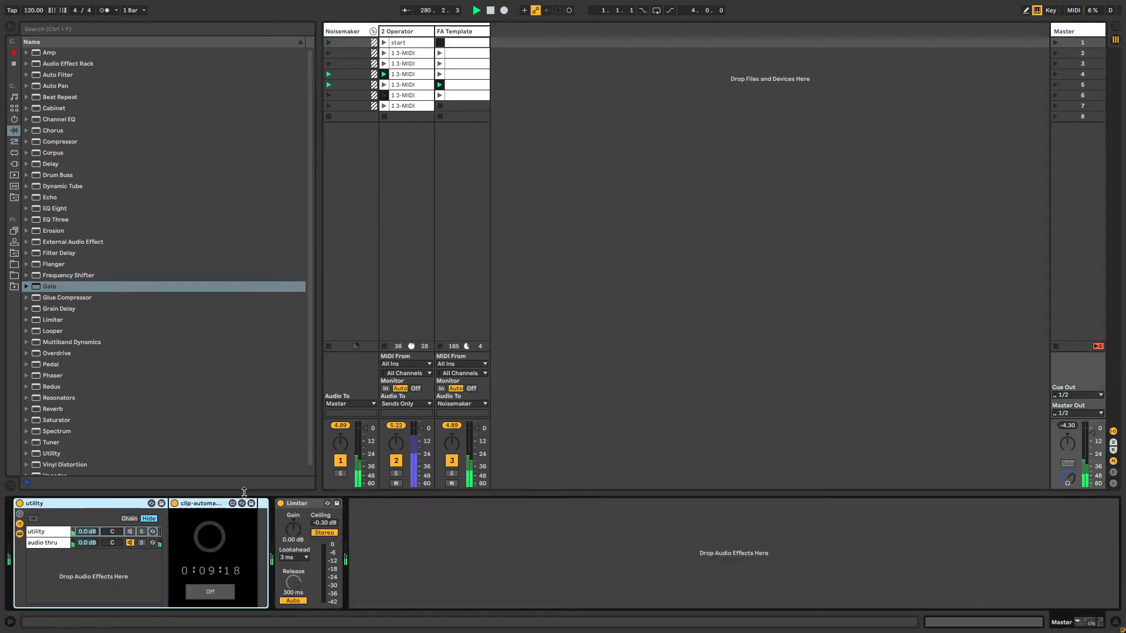
left_click(210, 503)
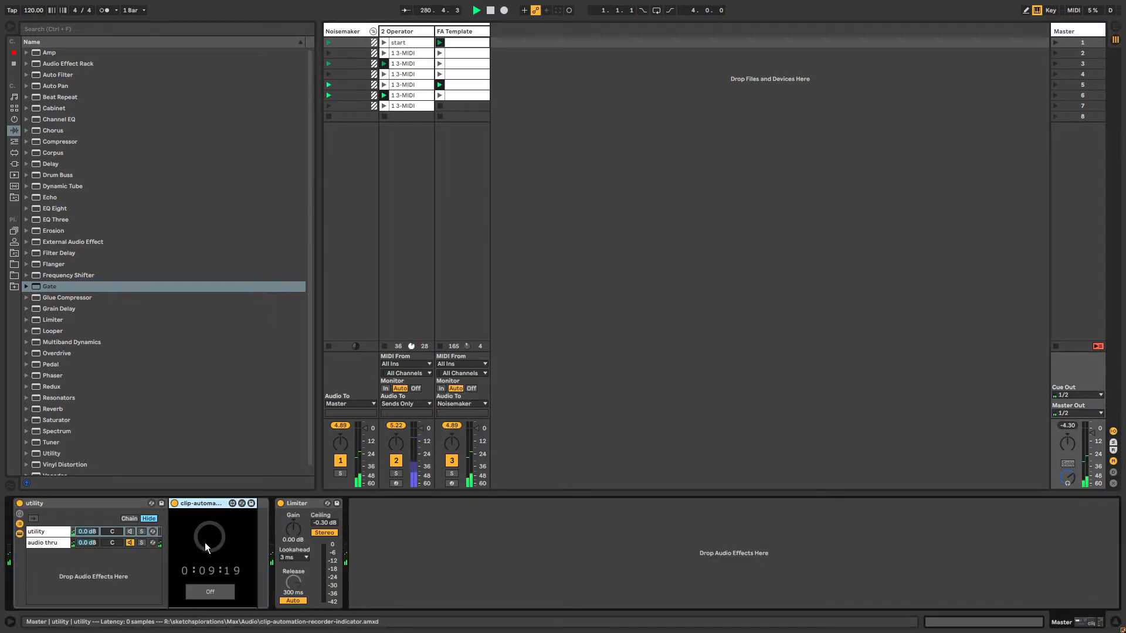
left_click(210, 589)
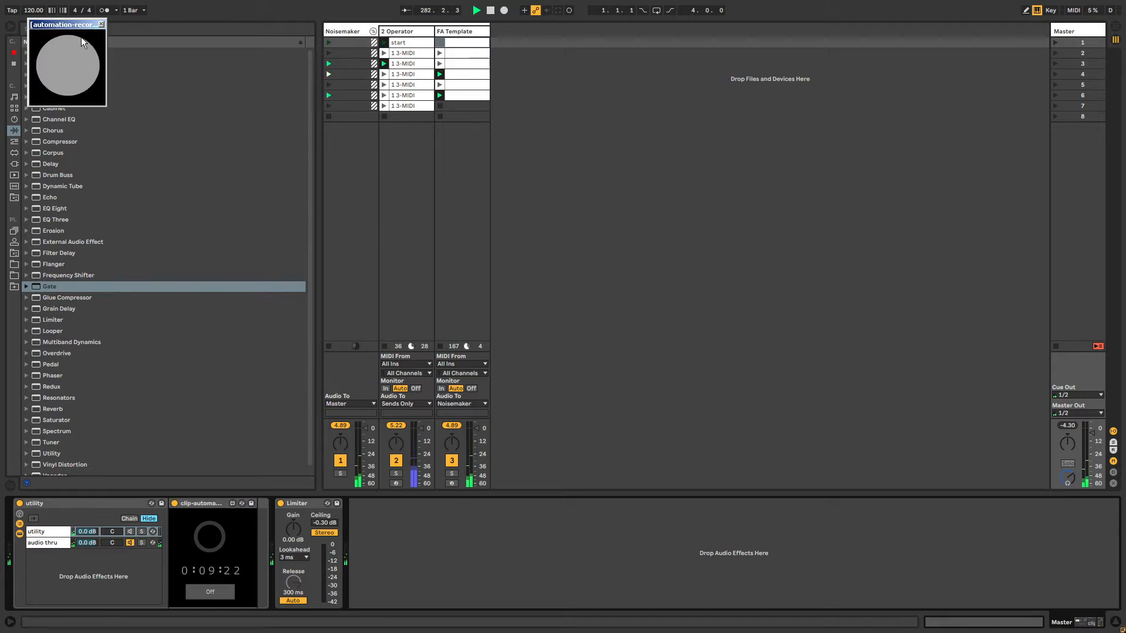
left_click_drag(74, 30, 766, 124)
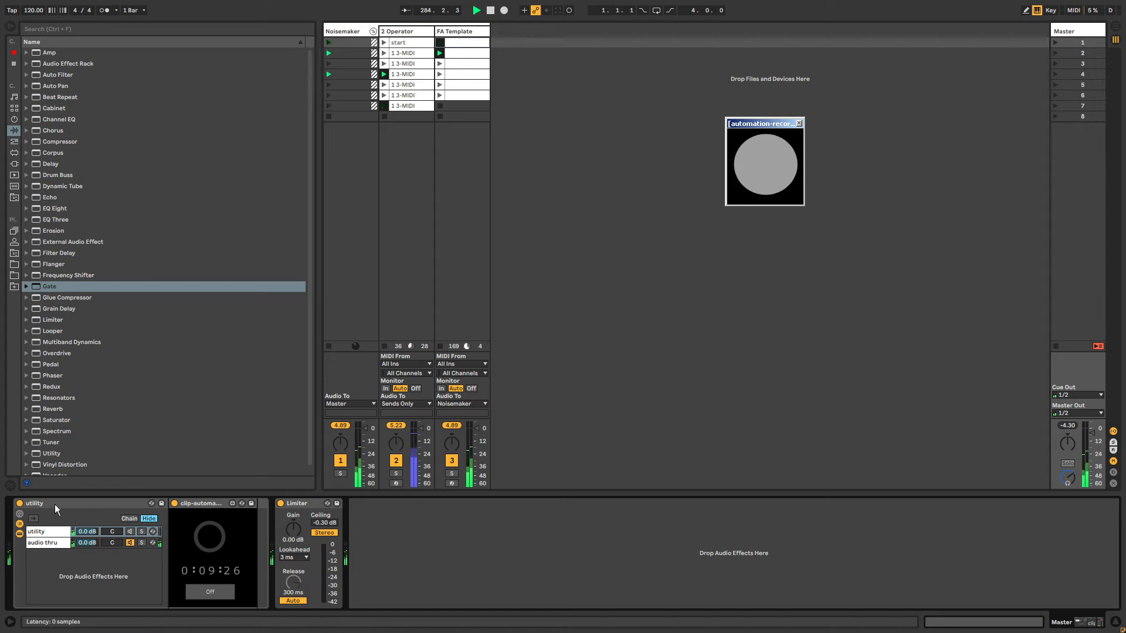
left_click(19, 524)
left_click(20, 534)
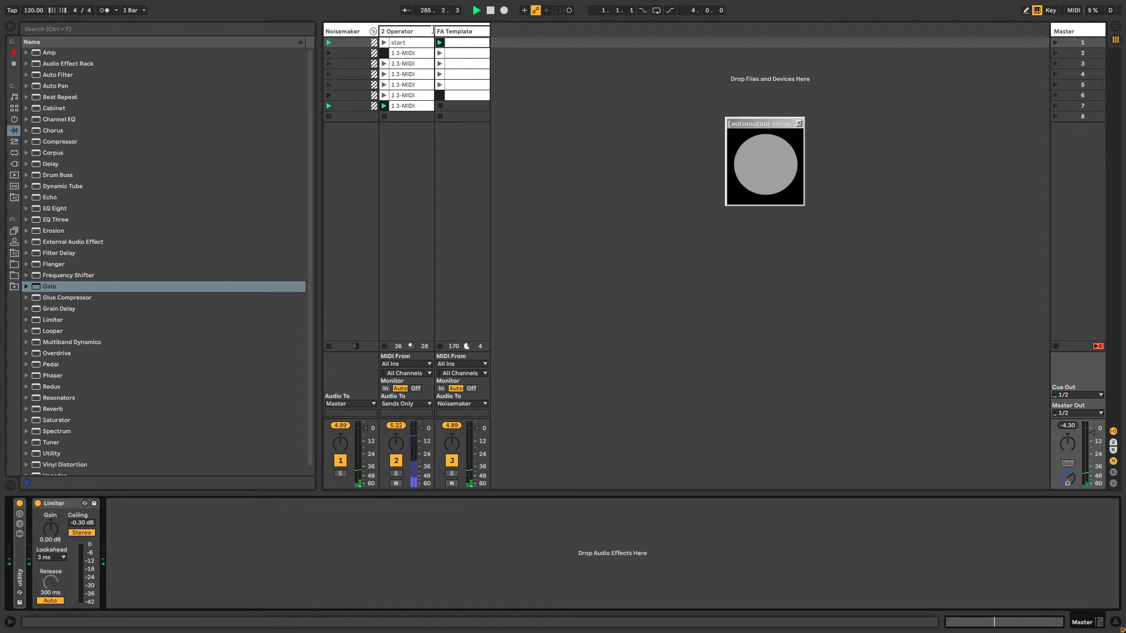
Step: Record automation into FA Template's clips for the Resonators pitches and rename the track FX1
left_click(435, 31)
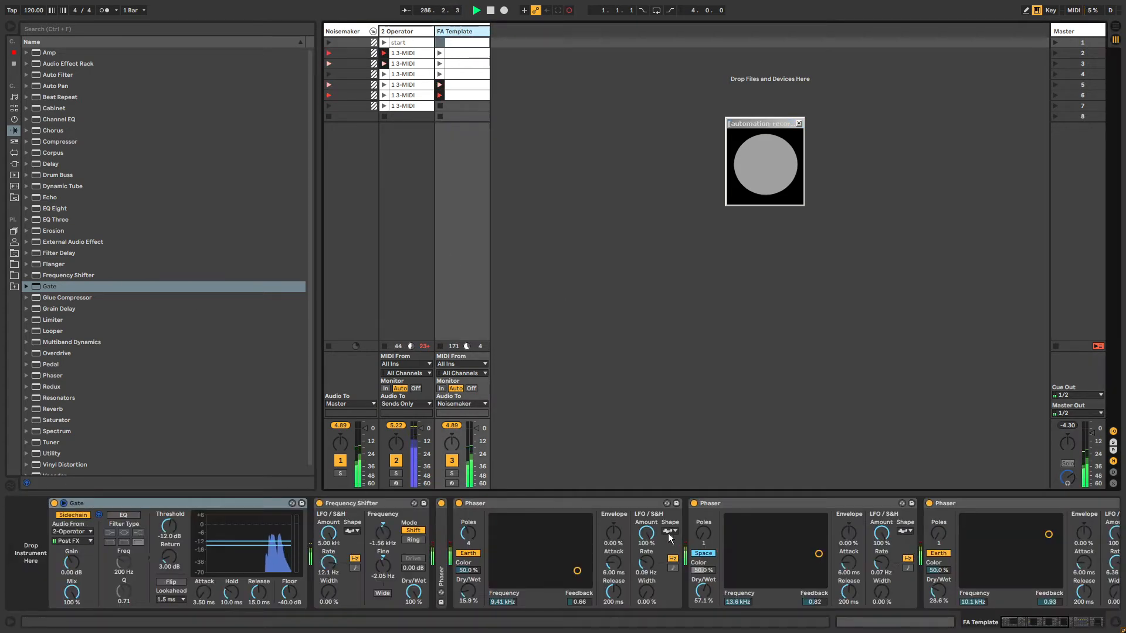
scroll(697, 545, "down", 5)
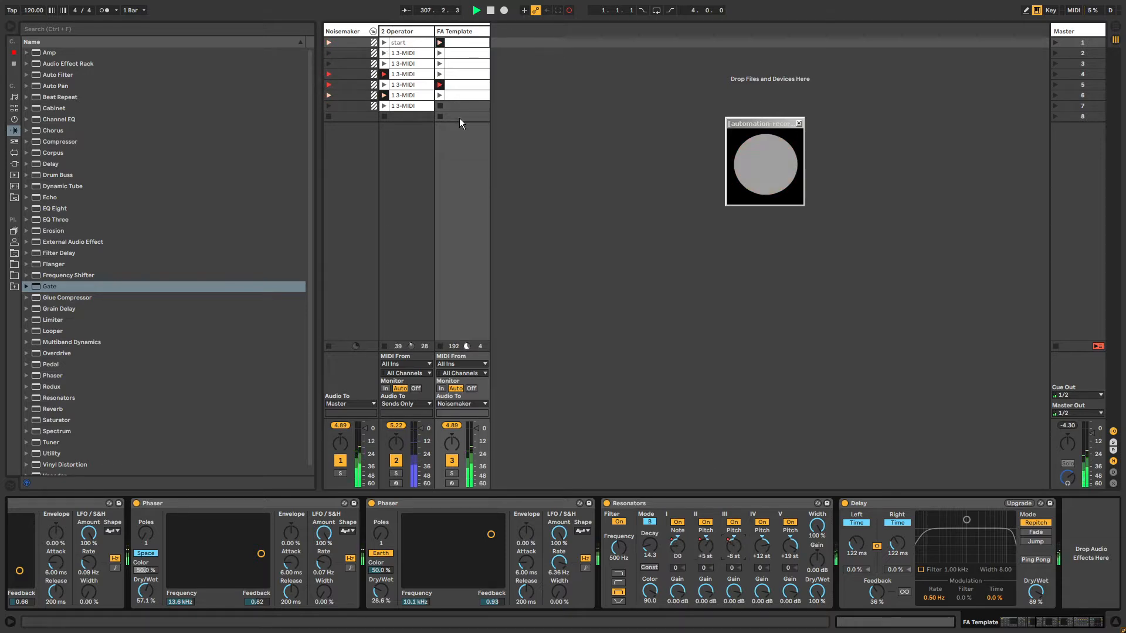
double_click(458, 31)
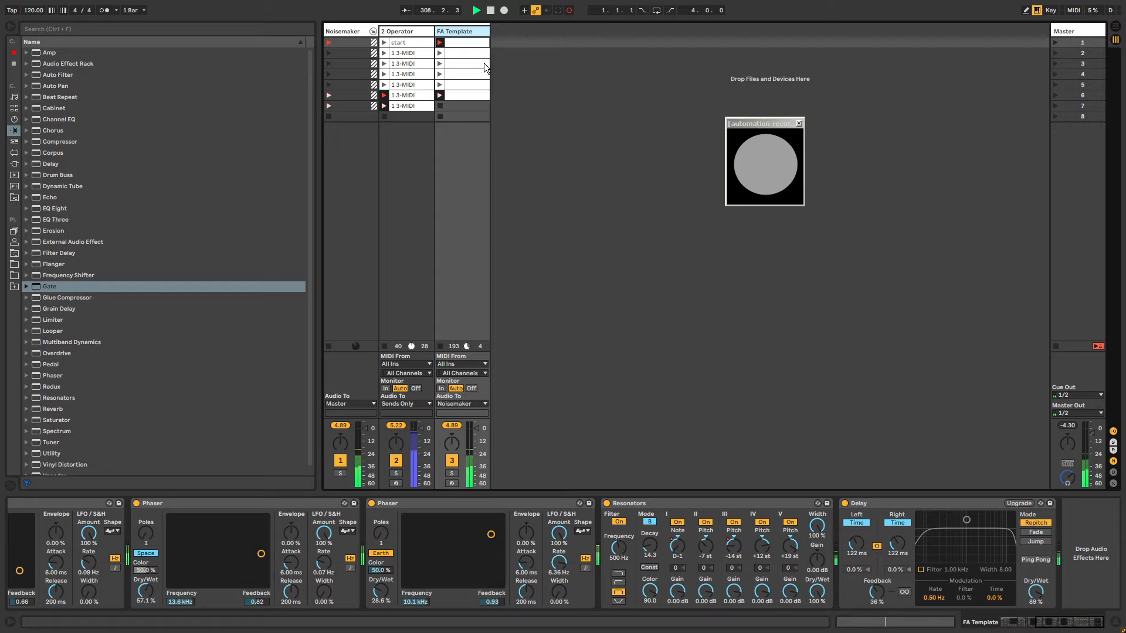
type("FX1")
key("Return")
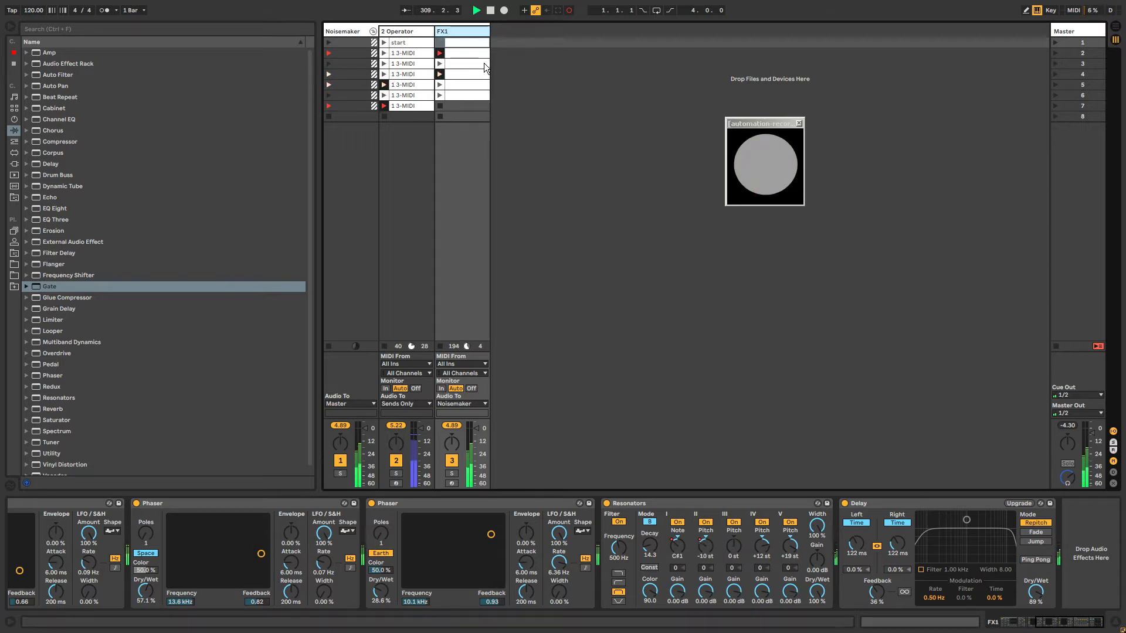
Step: Record automation for Resonators pitch III and the Delay's left time on FX1, and show the left time's envelope
left_click_drag(732, 537, 733, 548)
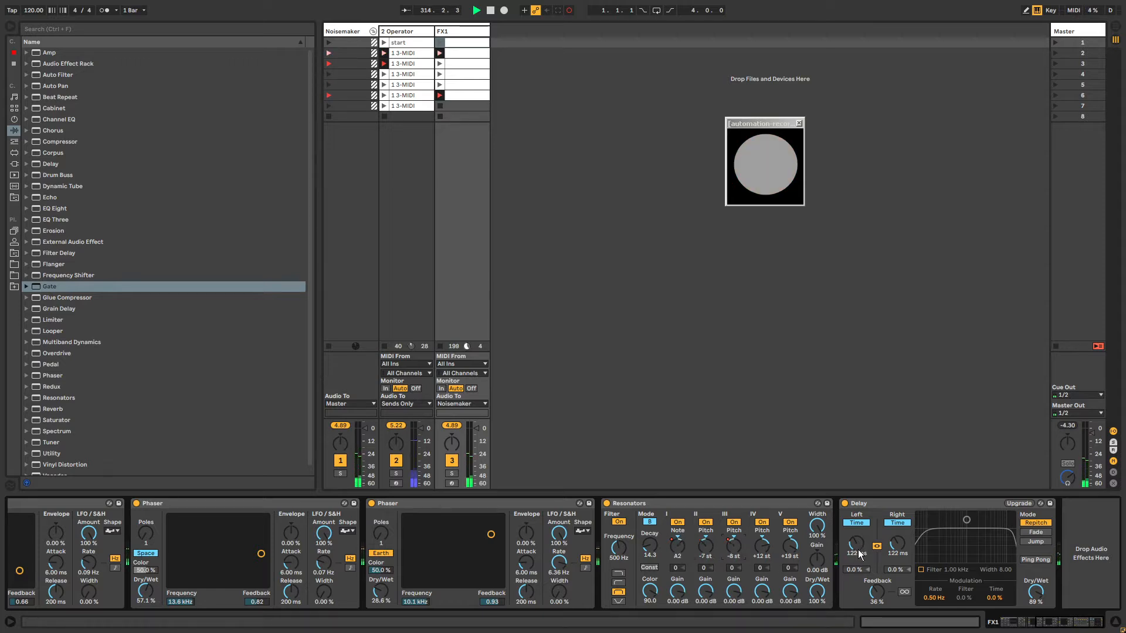
mouse_move(857, 543)
left_mouse_down()
mouse_move(857, 524)
mouse_move(857, 543)
left_mouse_up()
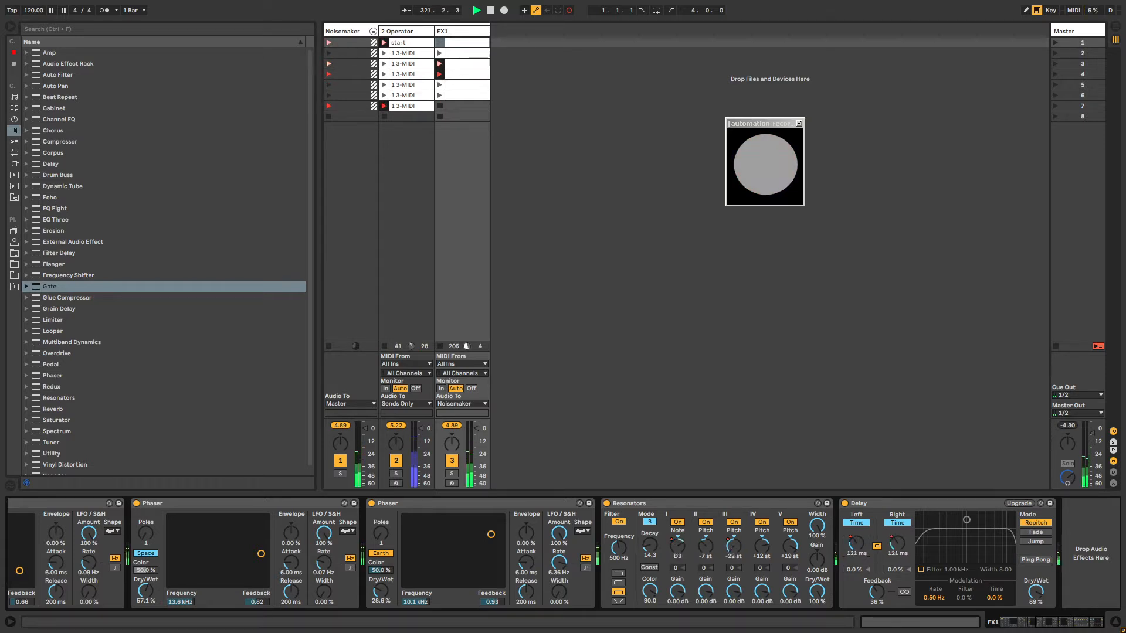
right_click(859, 548)
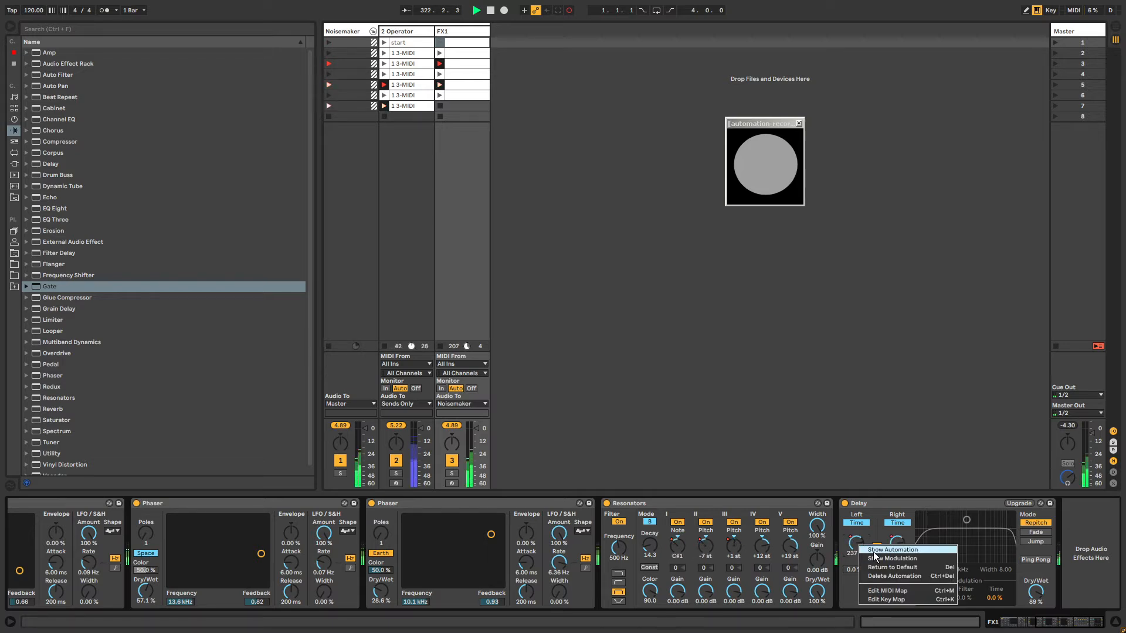
left_click(880, 555)
left_click(522, 580)
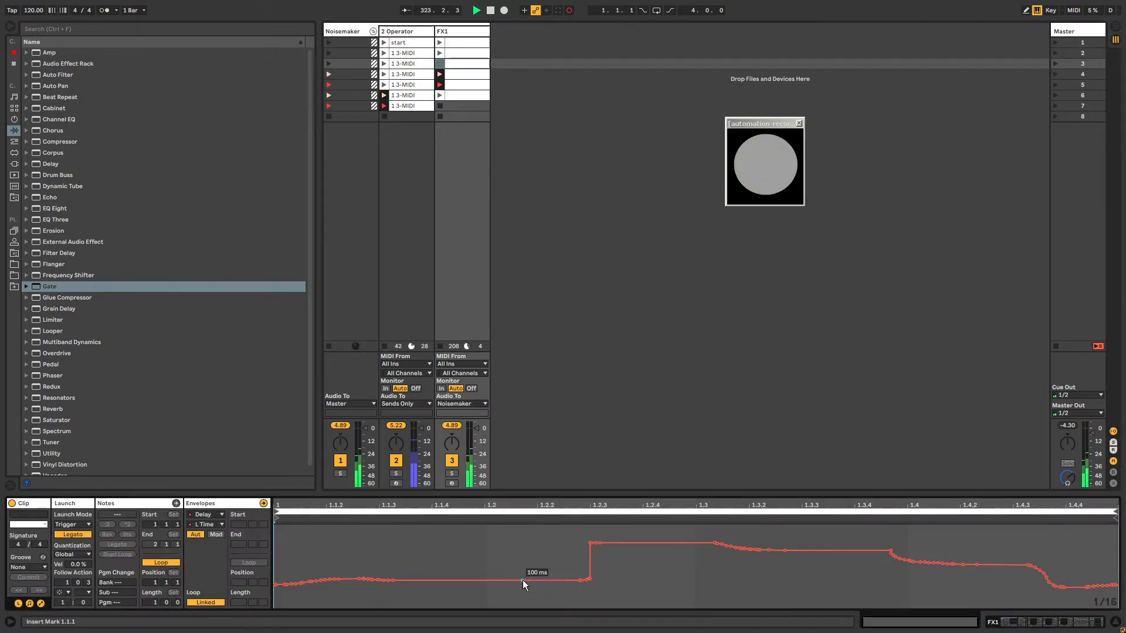
Step: Try a 50% modulation envelope on the Delay's L Time in the scene 3 clip and return it to 0%
left_click(214, 534)
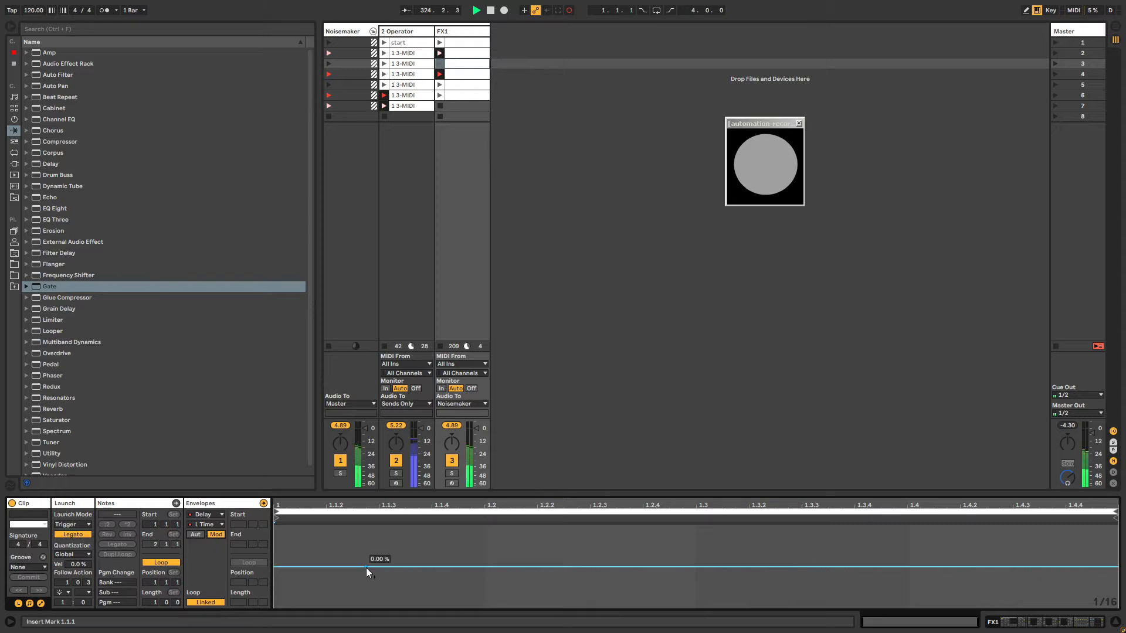
left_click_drag(366, 567, 390, 539)
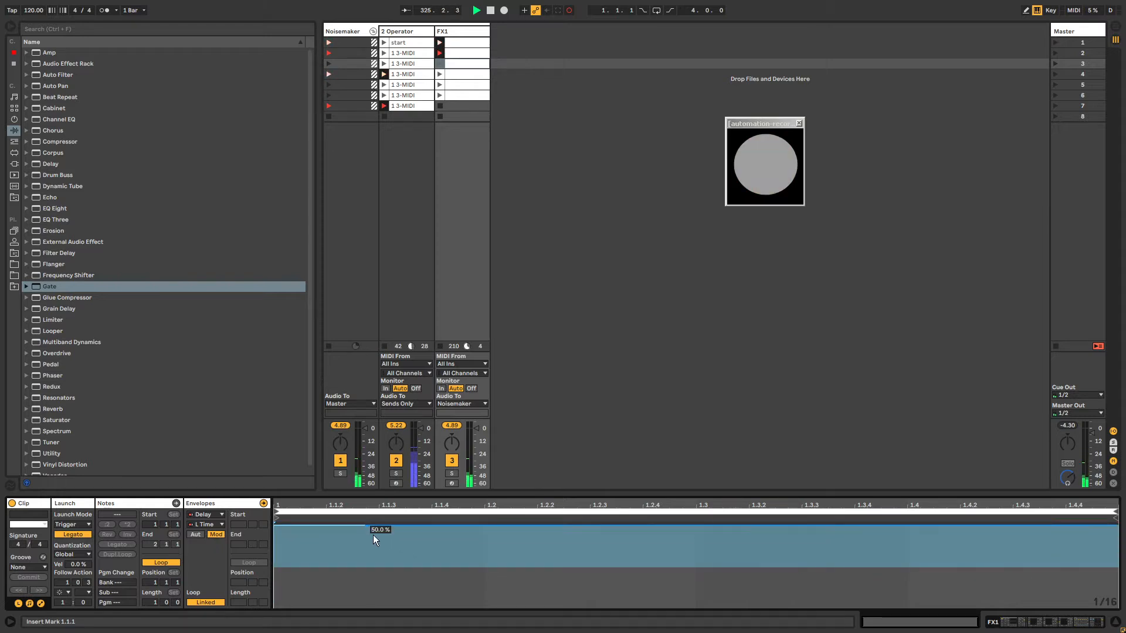
left_click(364, 526)
left_click(378, 567)
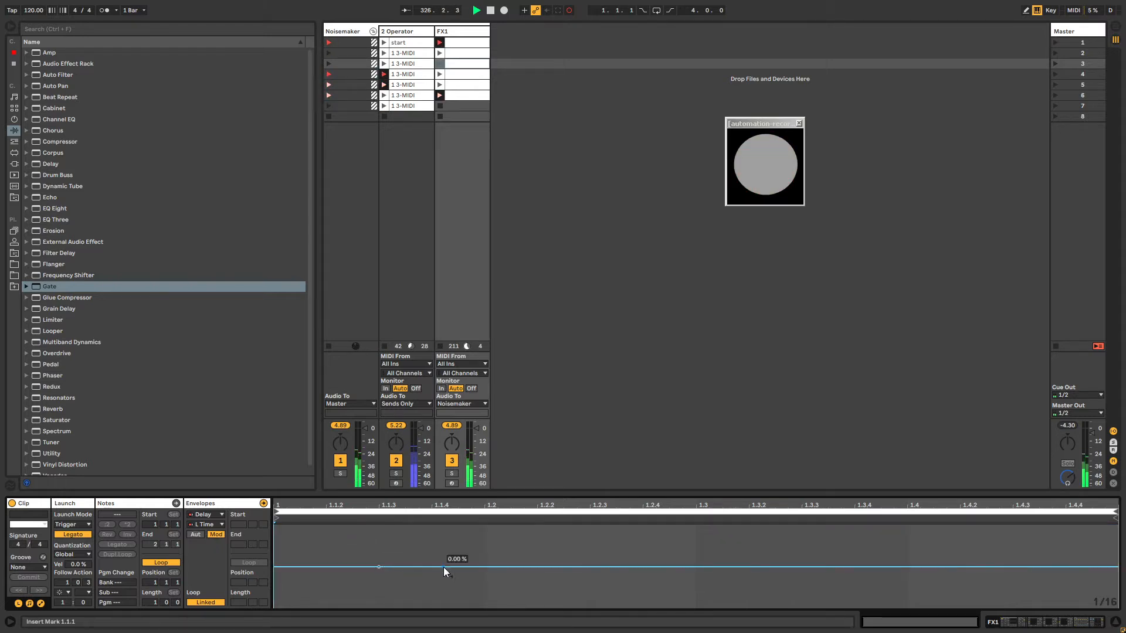
Step: Draw small modulation bumps around beat 1.1.4 in the Delay's L Time envelopes of FX1's scene 3 and scene 1 clips
left_click(482, 567)
left_click_drag(443, 567, 442, 561)
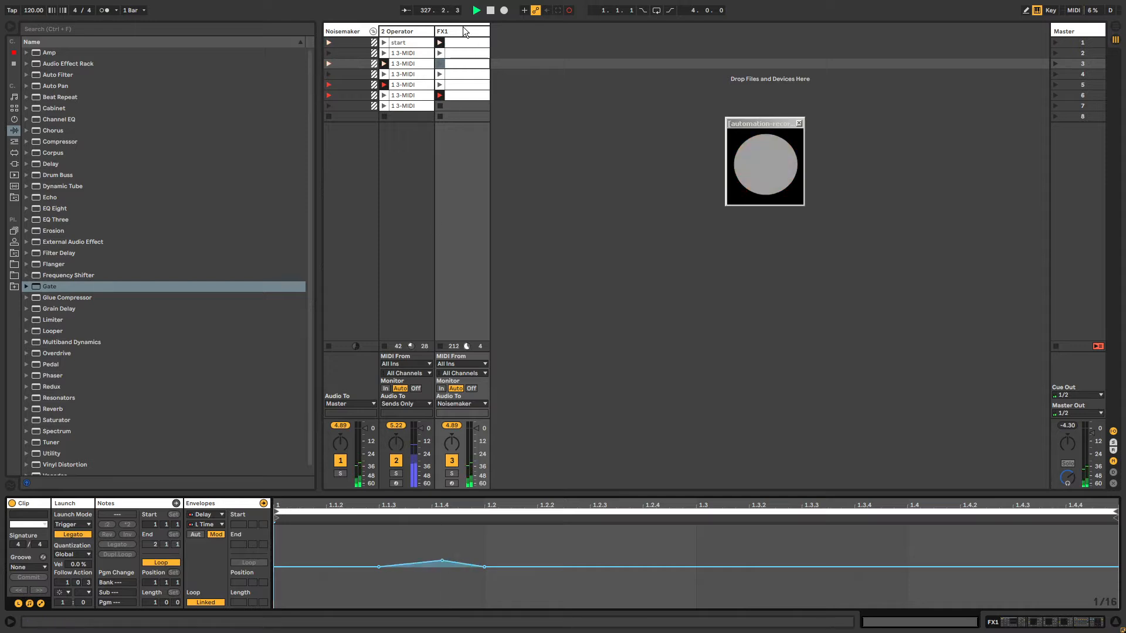
left_click(455, 43)
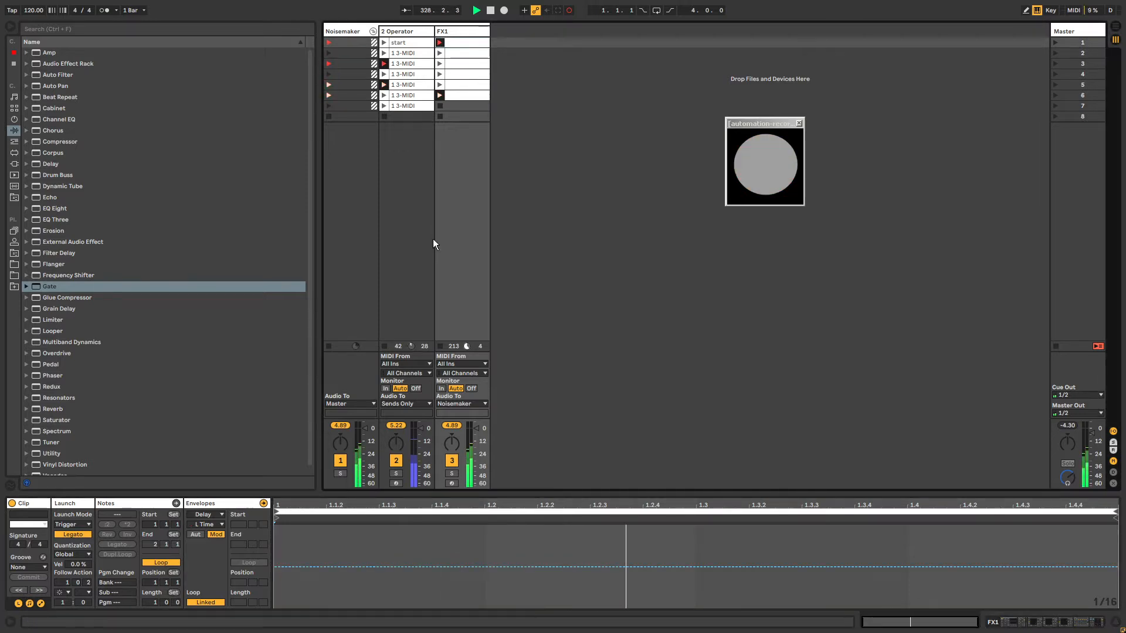
left_click(347, 566)
left_click(431, 567)
left_click_drag(396, 567, 396, 565)
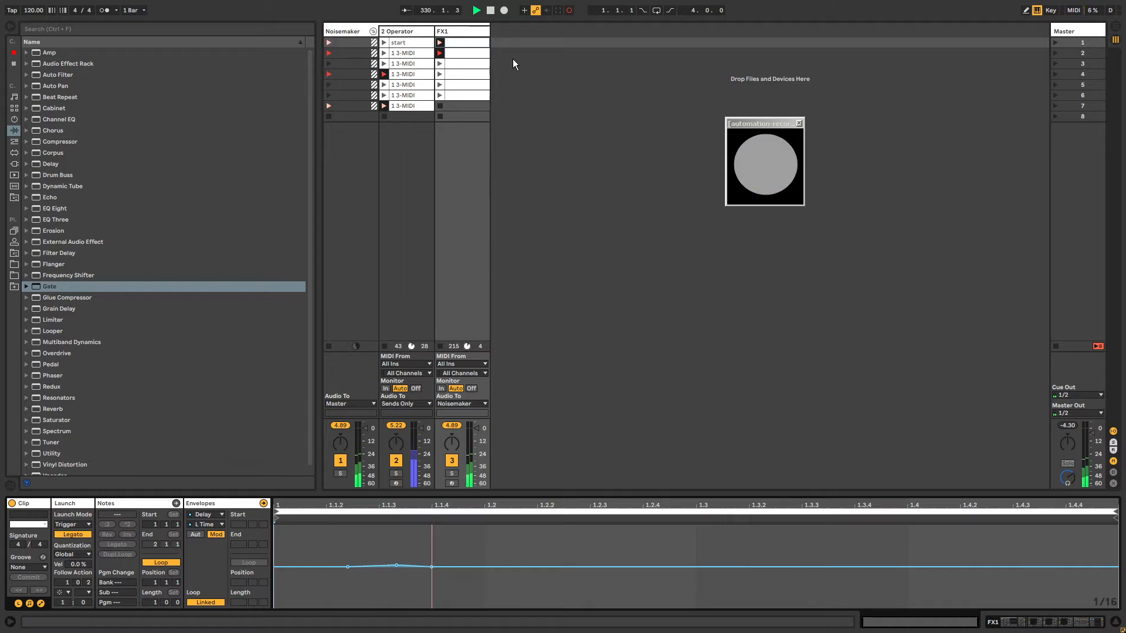
Step: Set the last Phaser's Dry/Wet to 100% on FX1 and record clip automation for the Phasers' Poles
left_click(469, 30)
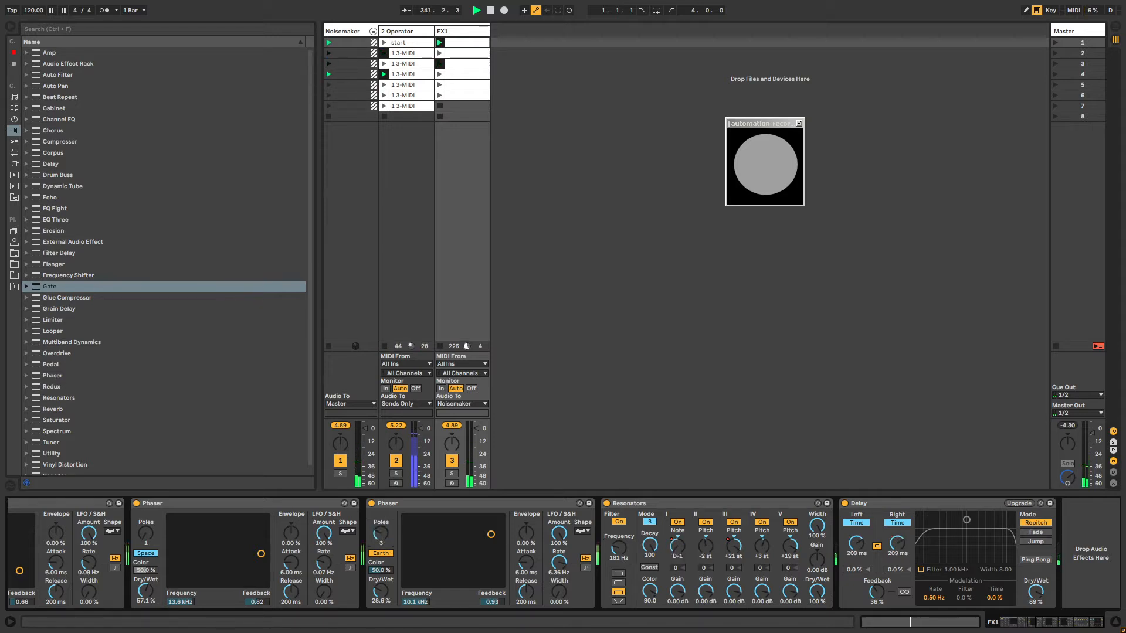
left_click_drag(382, 593, 383, 556)
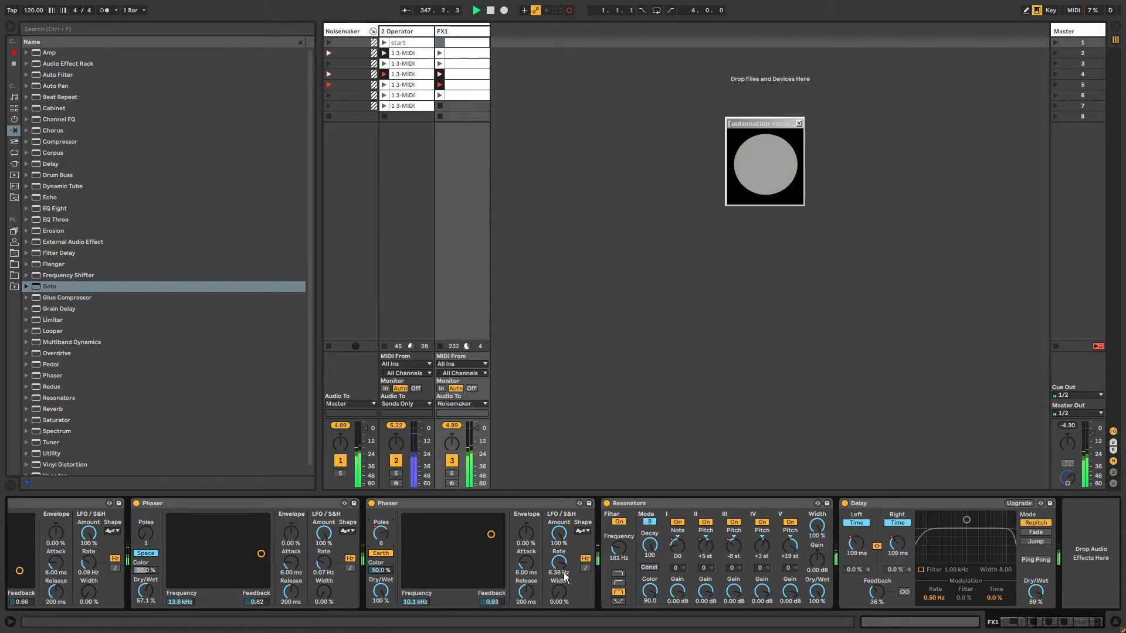
left_click(1016, 628)
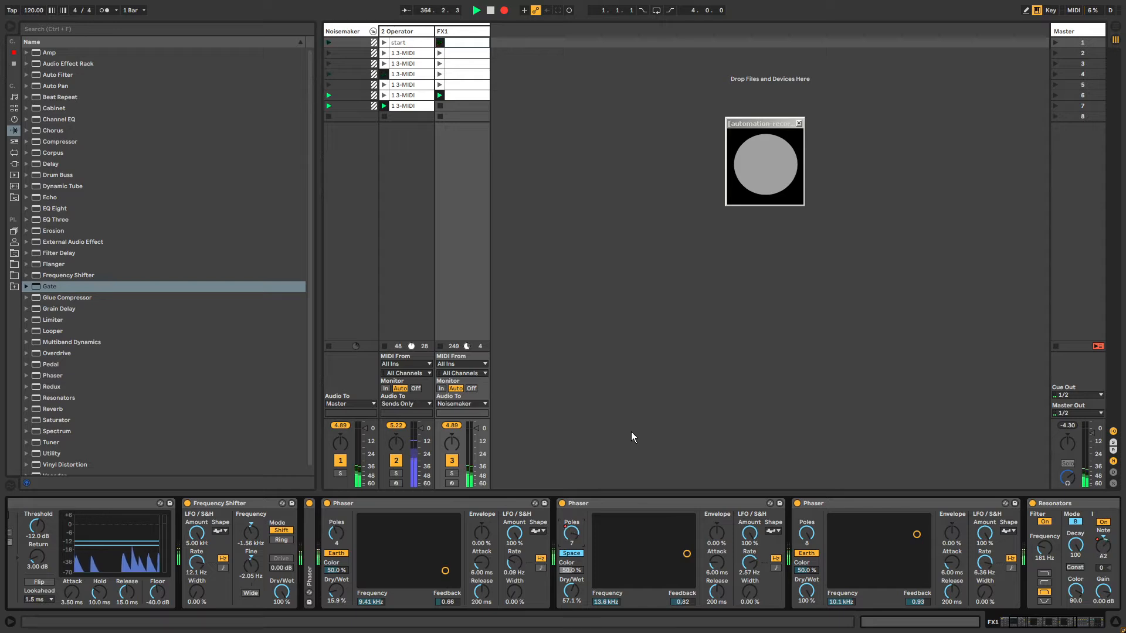
left_click(504, 10)
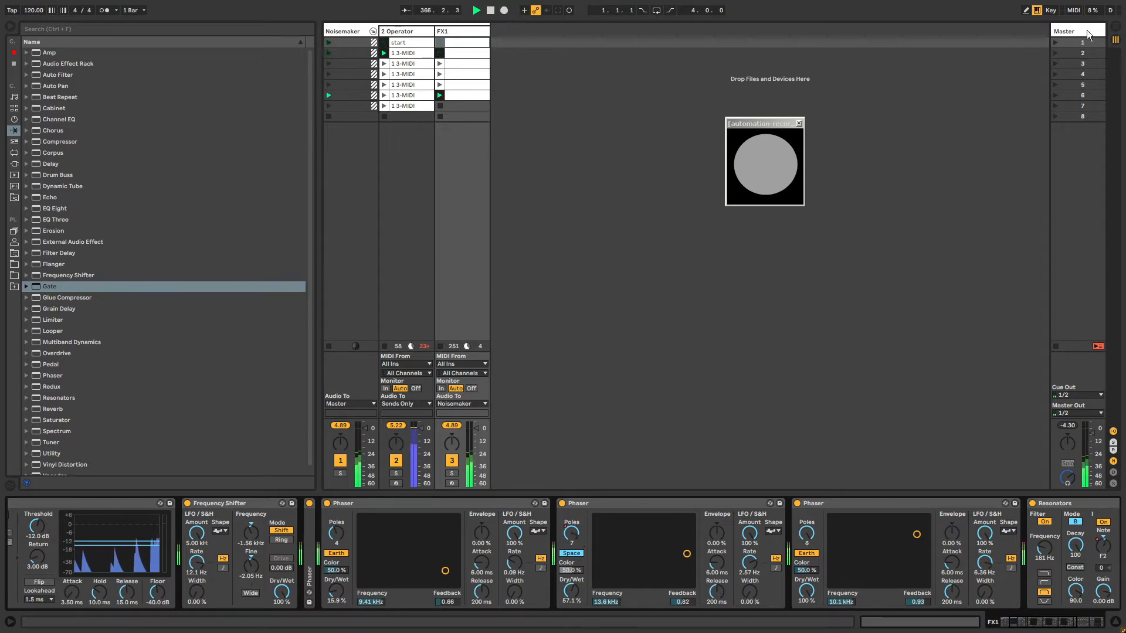
Step: Expand the Master's utility rack and try toggling the clip automation recorder indicator
left_click(1099, 94)
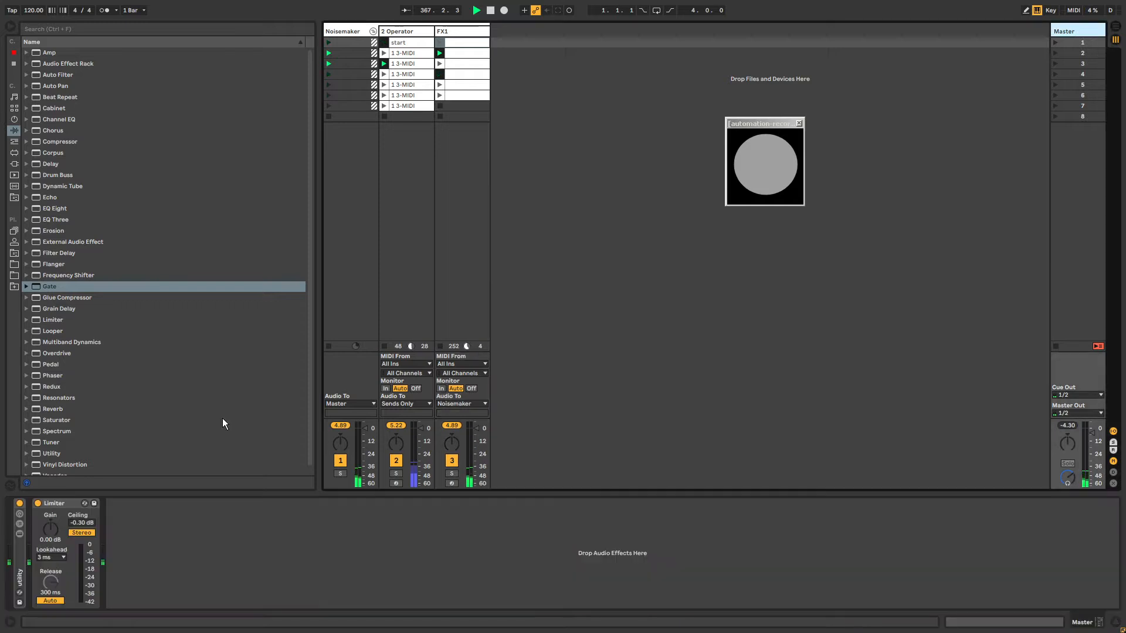
double_click(22, 545)
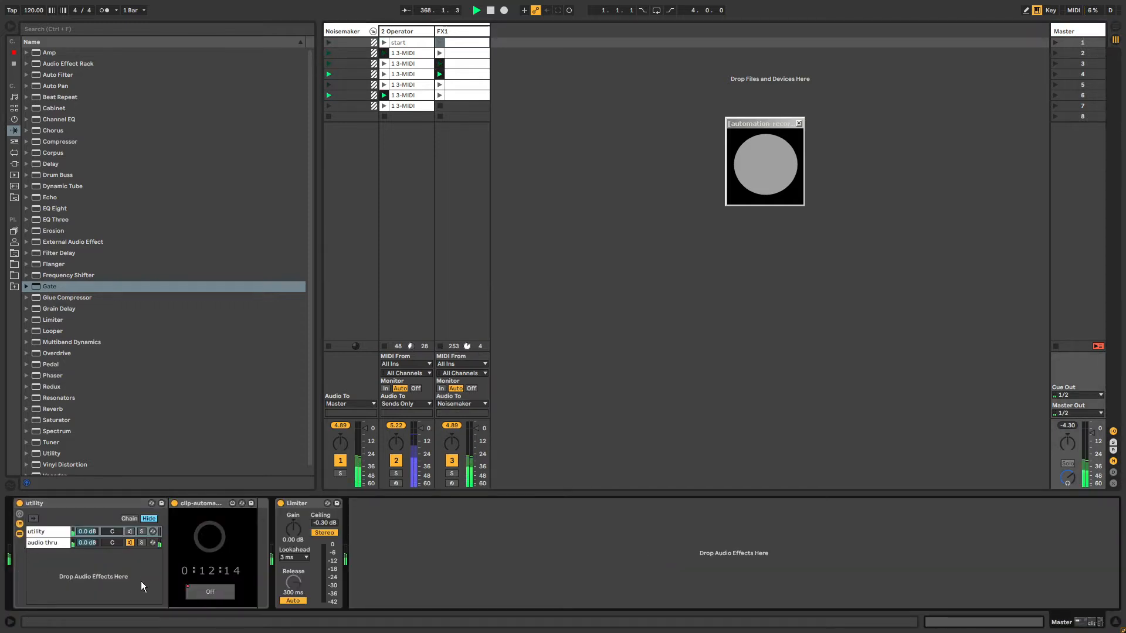
left_click(206, 587)
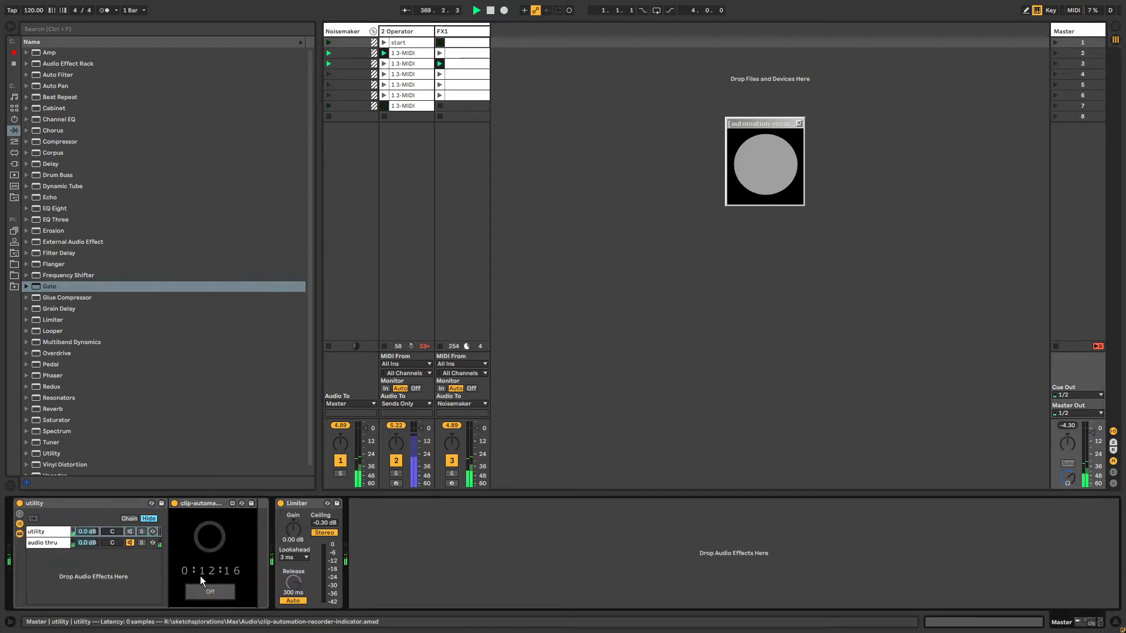
left_click(198, 594)
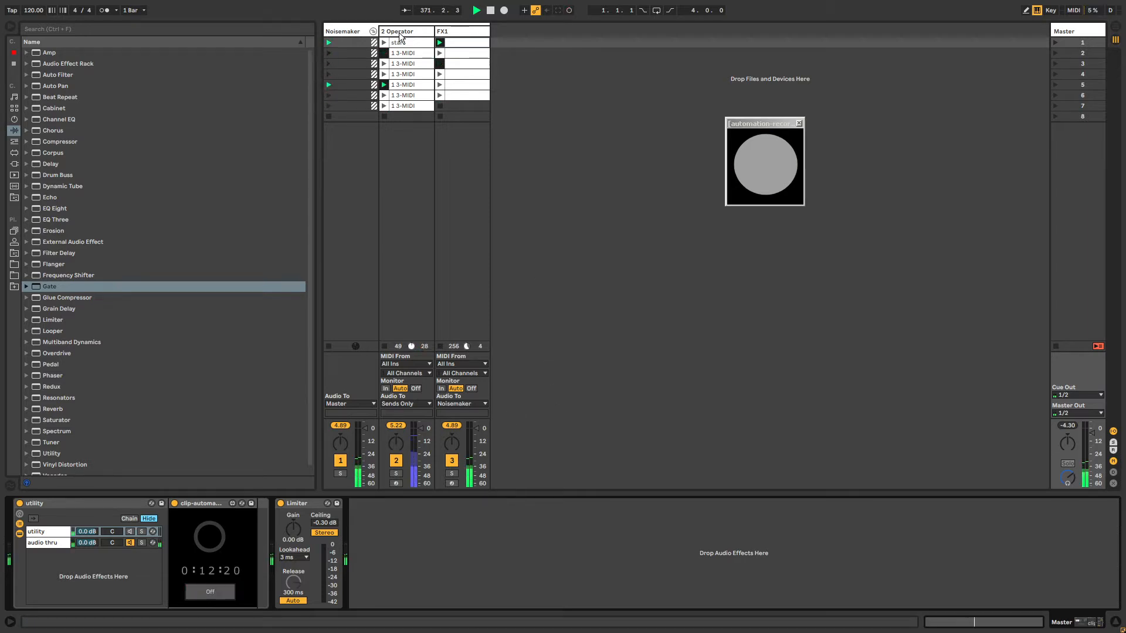
Step: Record clip automation for the Poles of the Phaser at 9.41 kHz on FX1
left_click(456, 31)
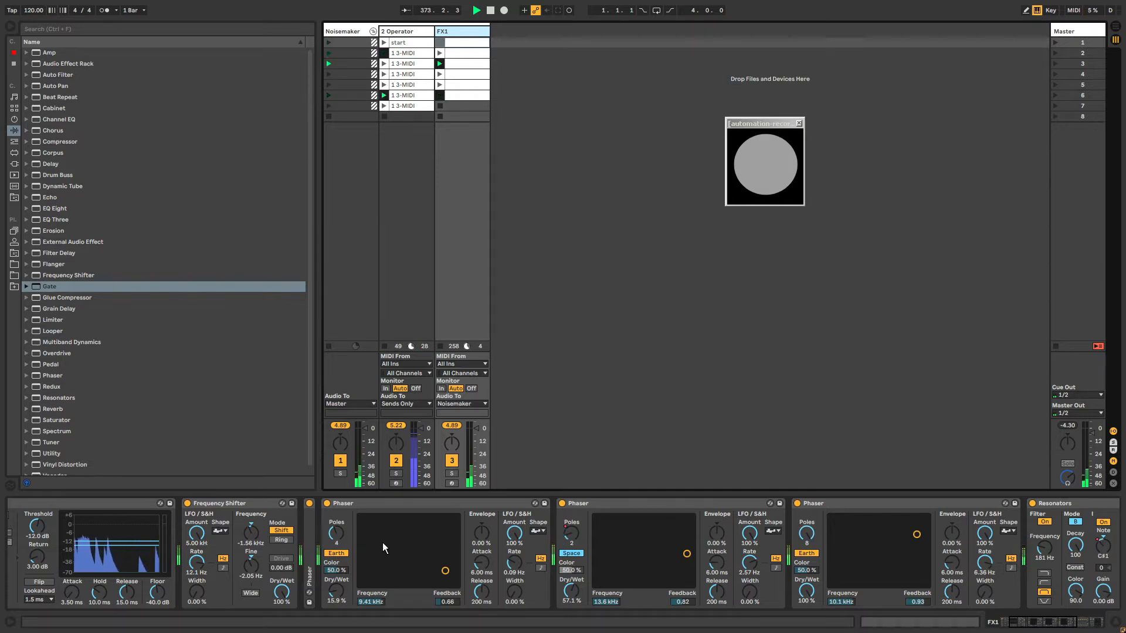
left_click(1034, 625)
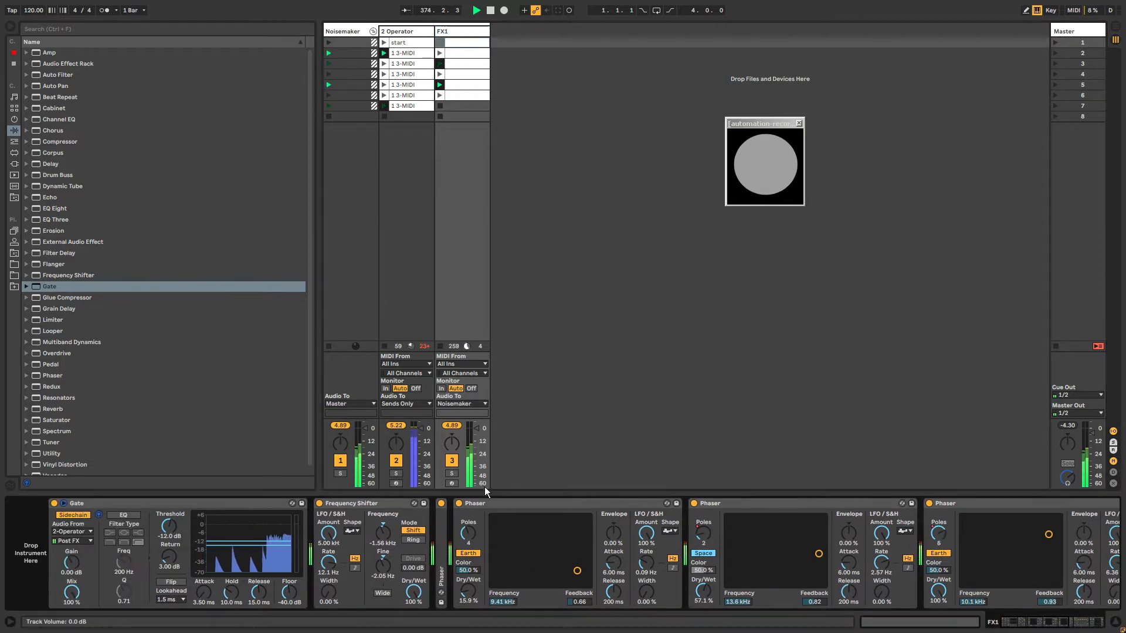
left_click_drag(467, 537, 467, 546)
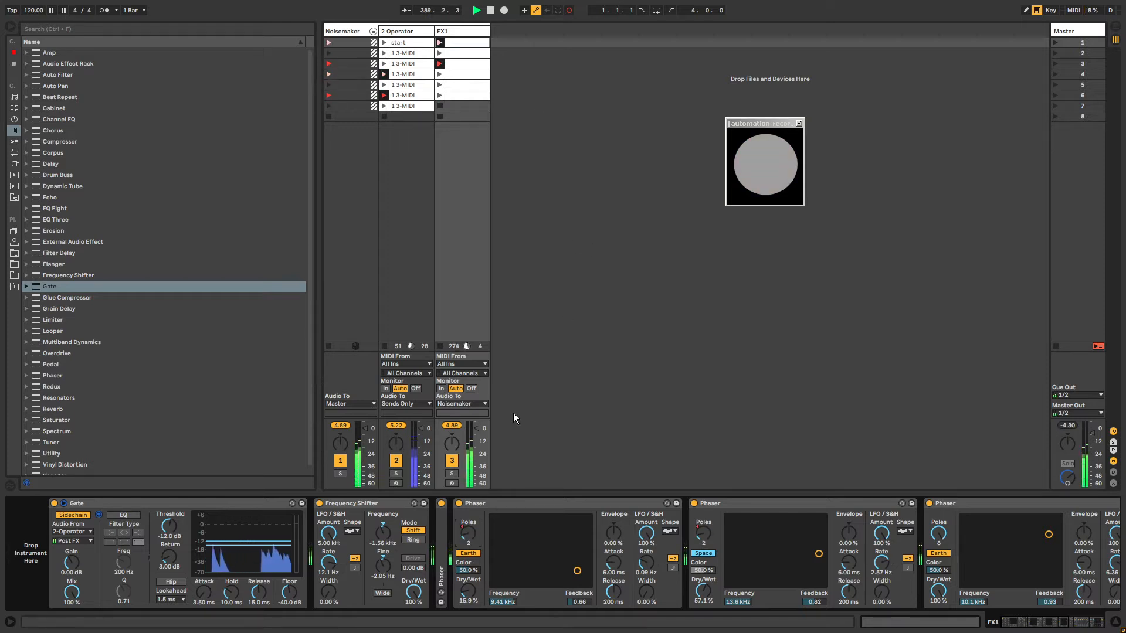
Step: Test the automation recorder indicator by toggling recording, switch it on in the Master's utility rack, and return to FX1
left_click(504, 10)
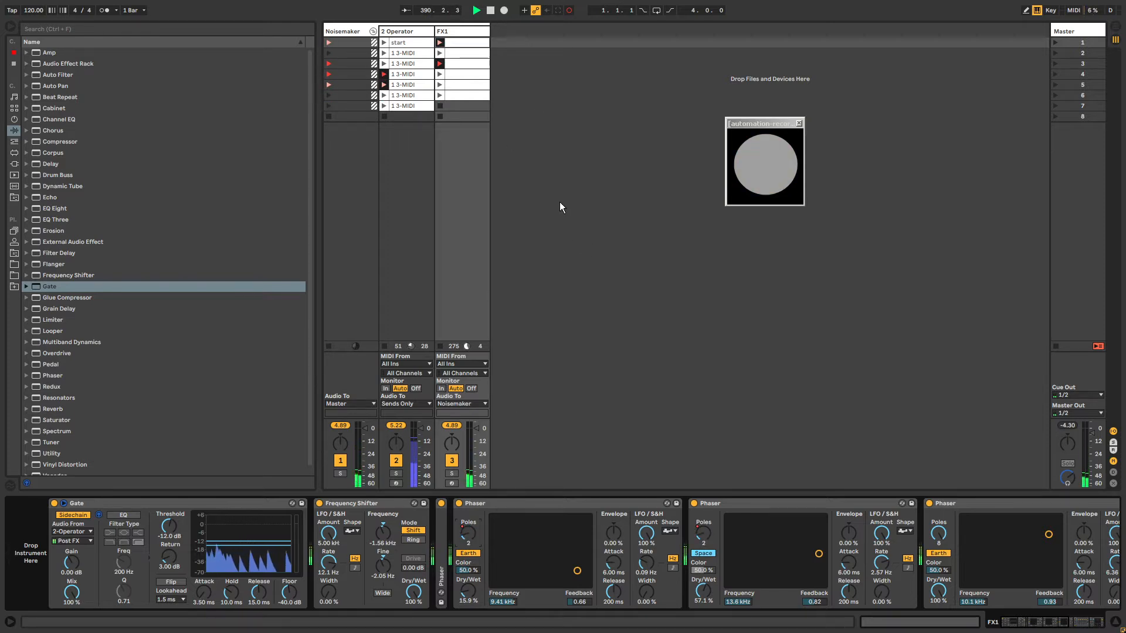
left_click(505, 11)
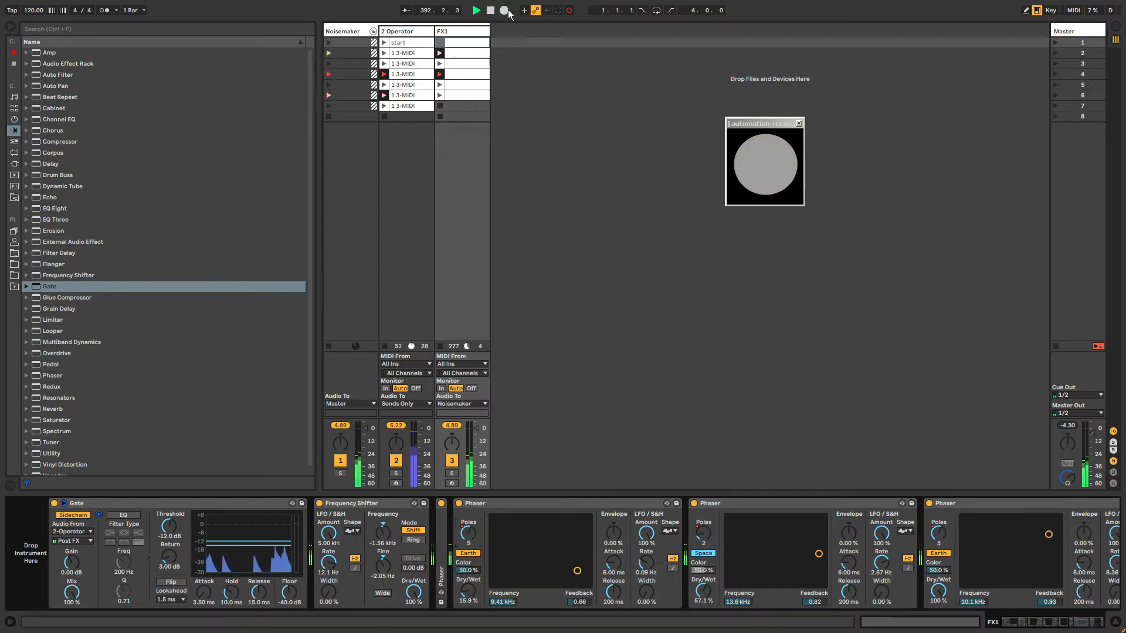
left_click(1053, 33)
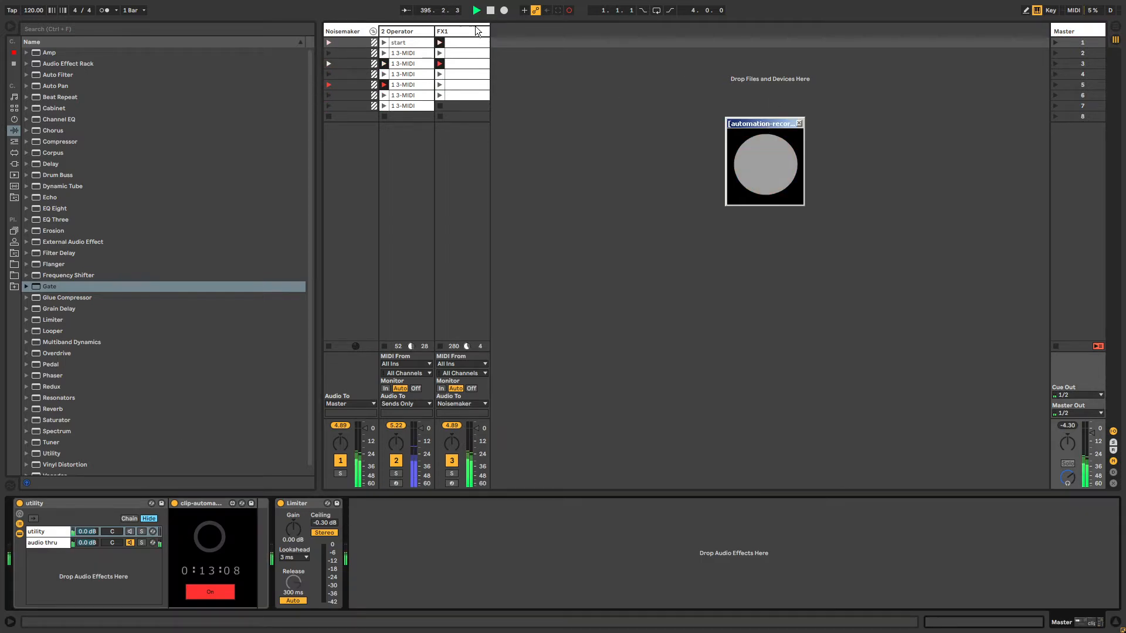
left_click(453, 32)
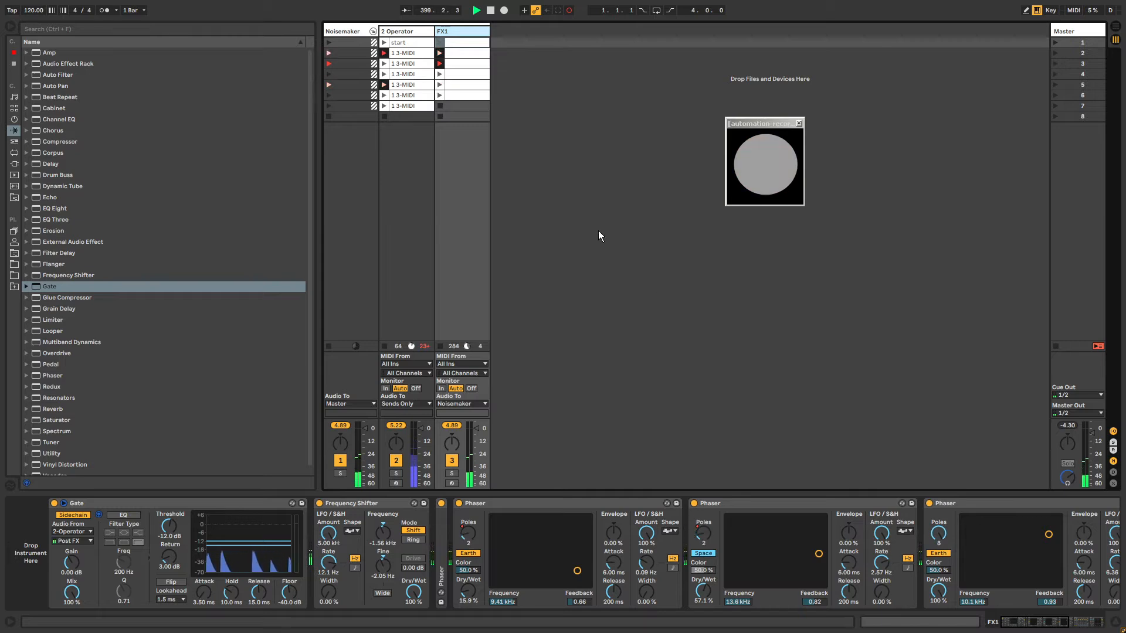
Step: Bring the video window over the empty session area and place the floating recorder indicator beside its lower left corner
left_click_drag(756, 123, 641, 142)
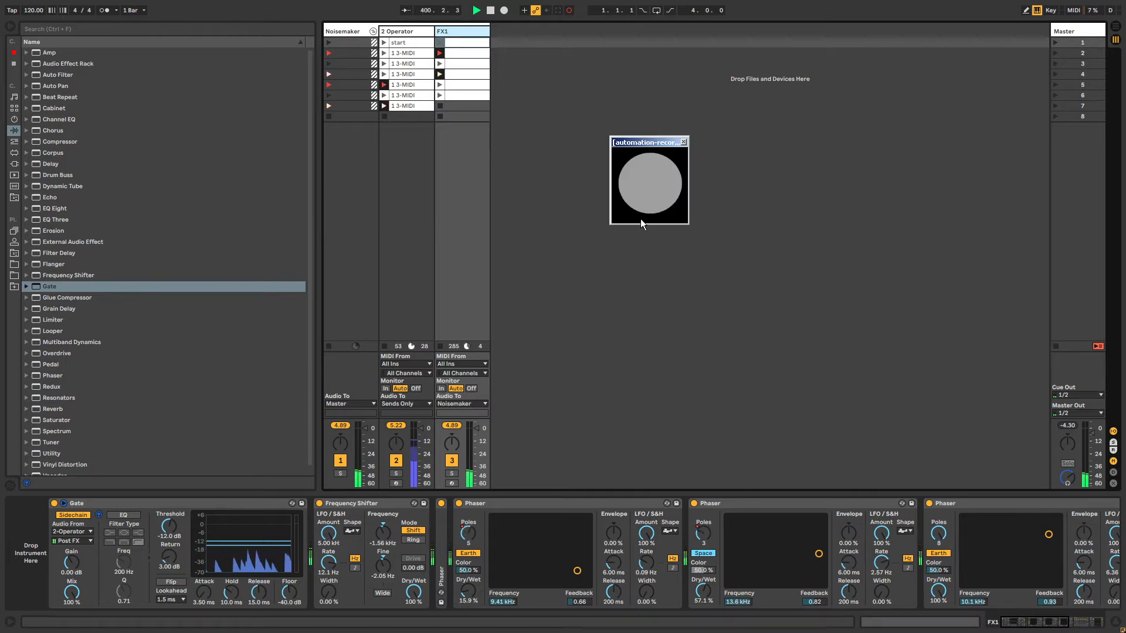
key("alt+Tab")
key("alt+Tab")
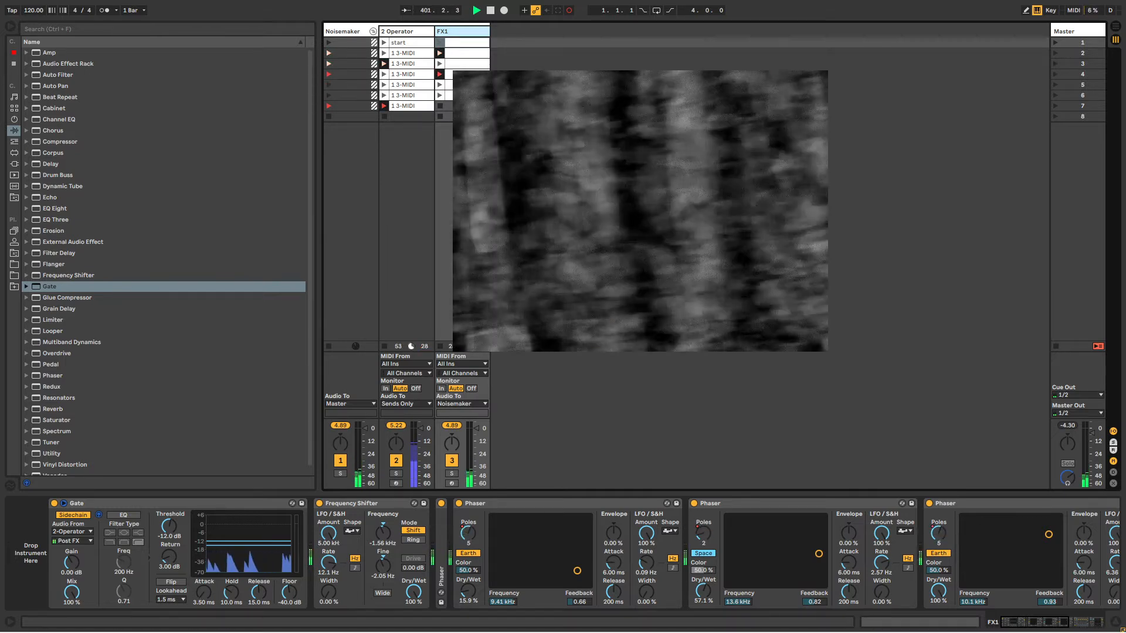
left_click_drag(642, 255, 868, 255)
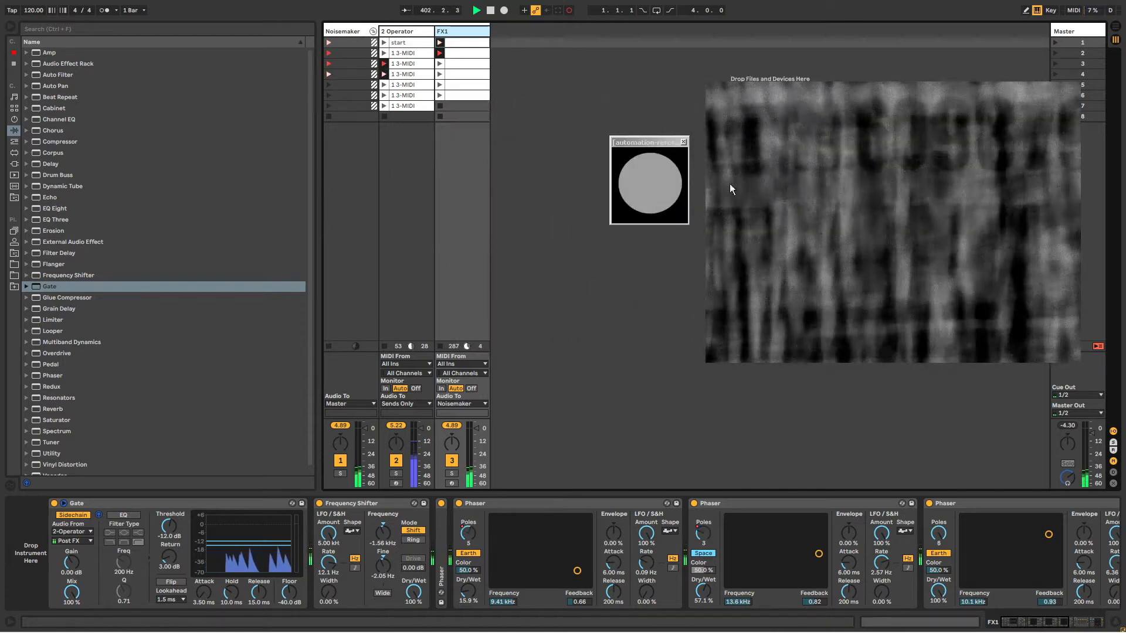
left_click_drag(639, 146, 613, 144)
left_click_drag(797, 211, 766, 164)
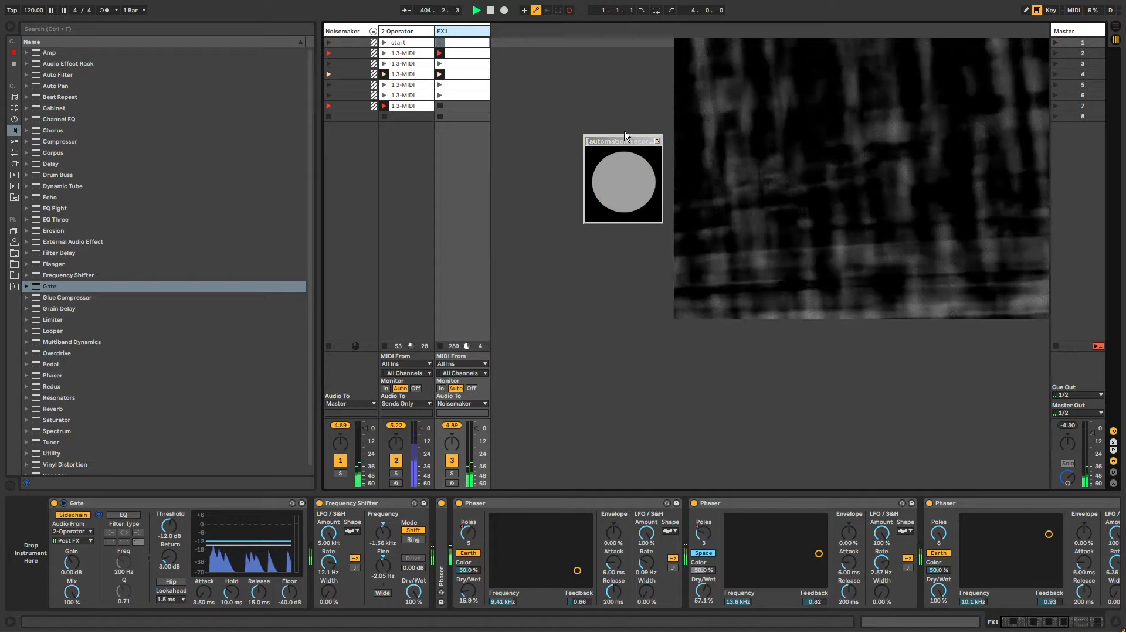
left_click_drag(623, 134, 622, 230)
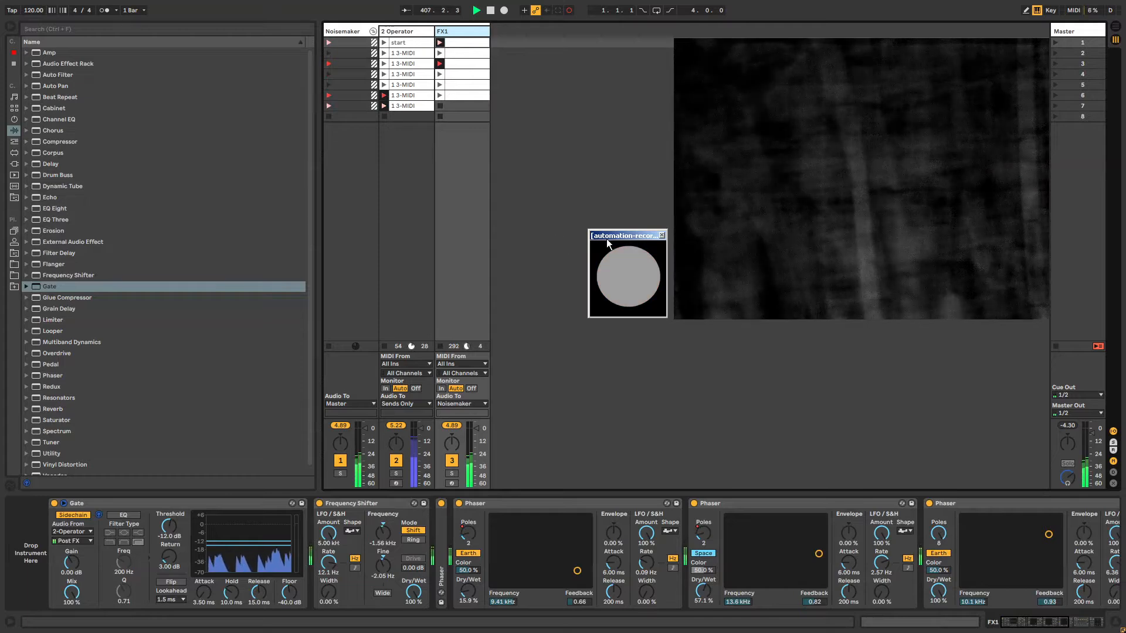
left_click_drag(618, 237, 616, 235)
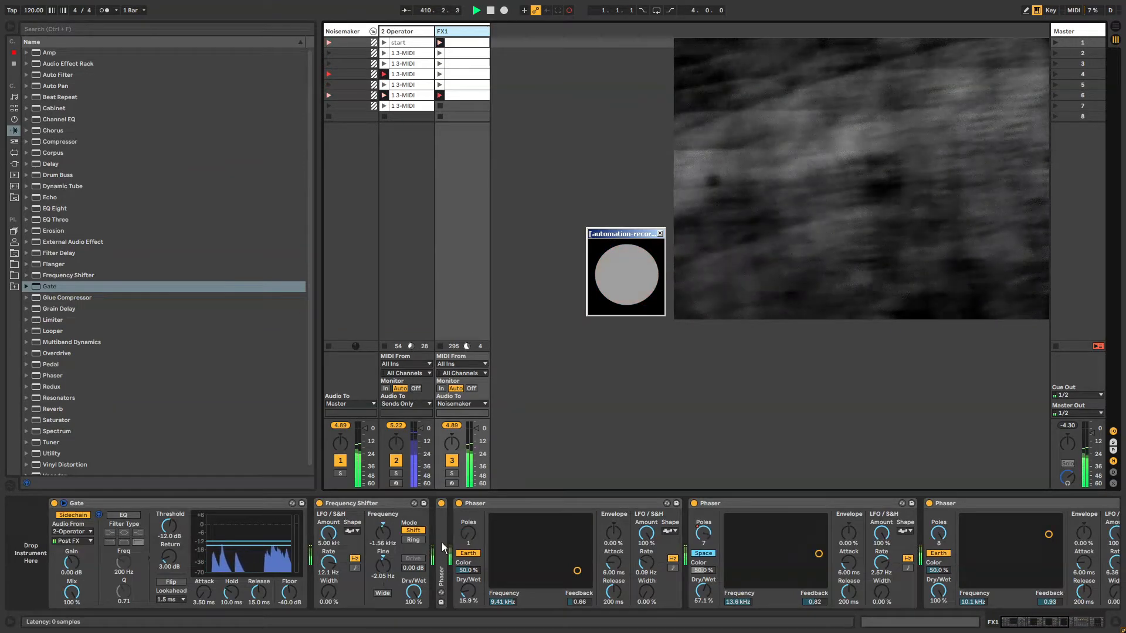
Step: Expand the collapsed Phaser on FX1 and record clip automation for its Poles
double_click(442, 543)
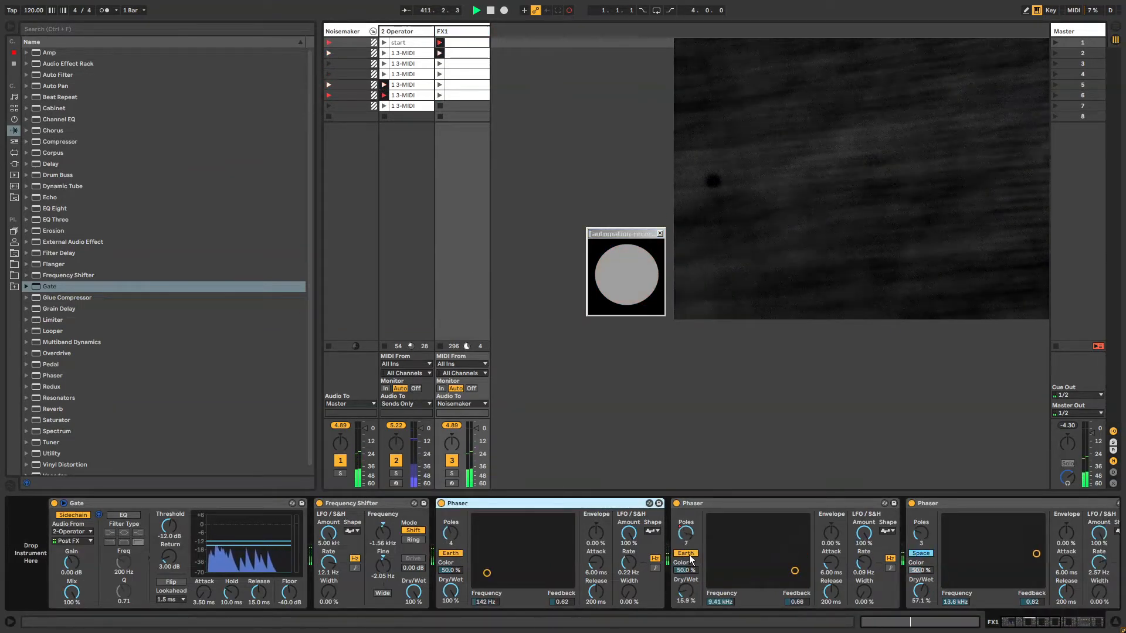
left_click(457, 530)
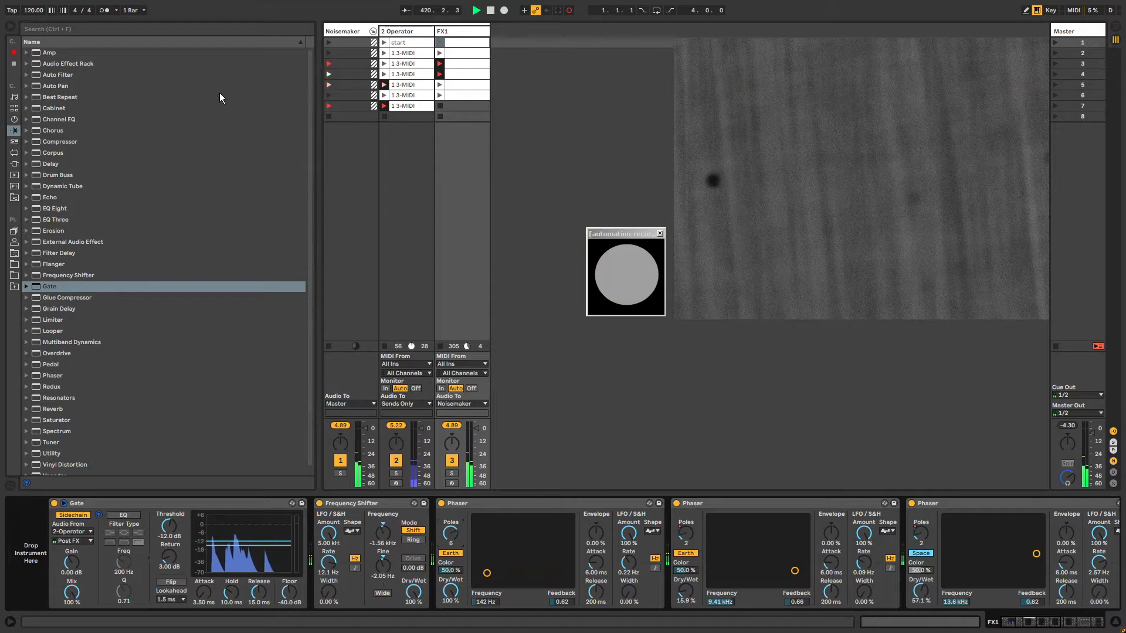
Step: Show the folder of sketchsploration sets in the browser, and collapse the Gate on FX1
left_click(344, 34)
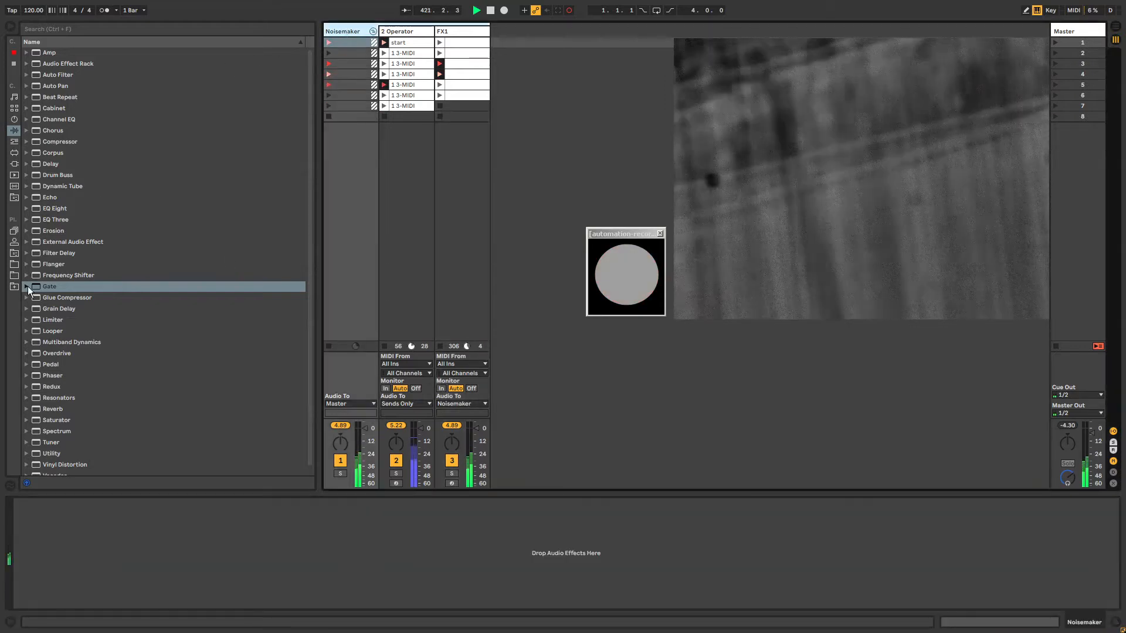
left_click(14, 253)
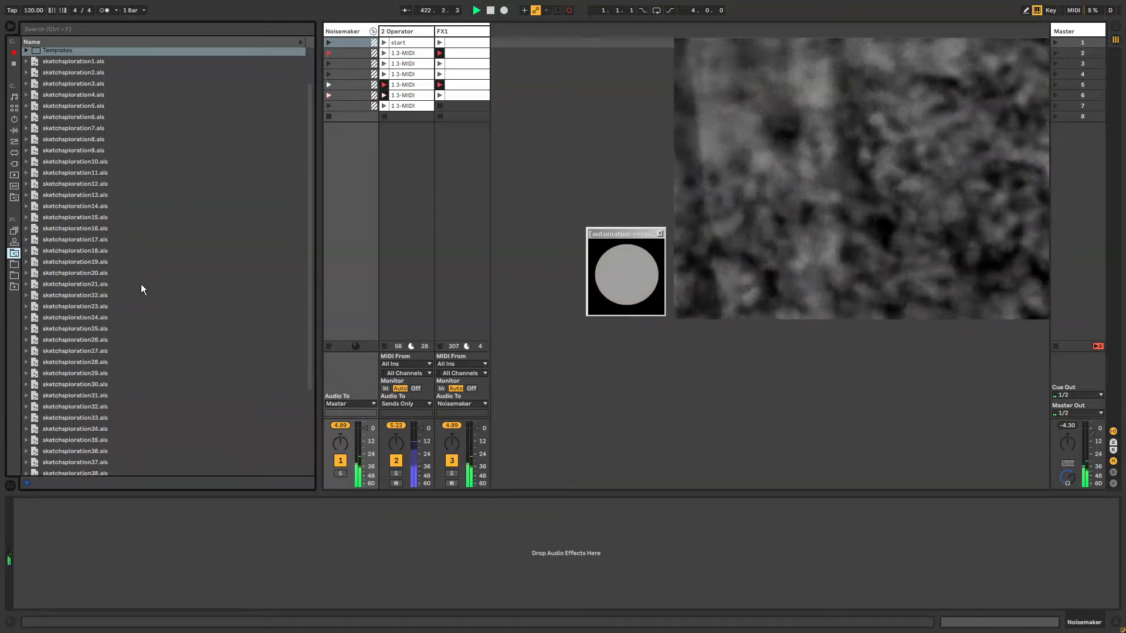
scroll(133, 352, "down", 5)
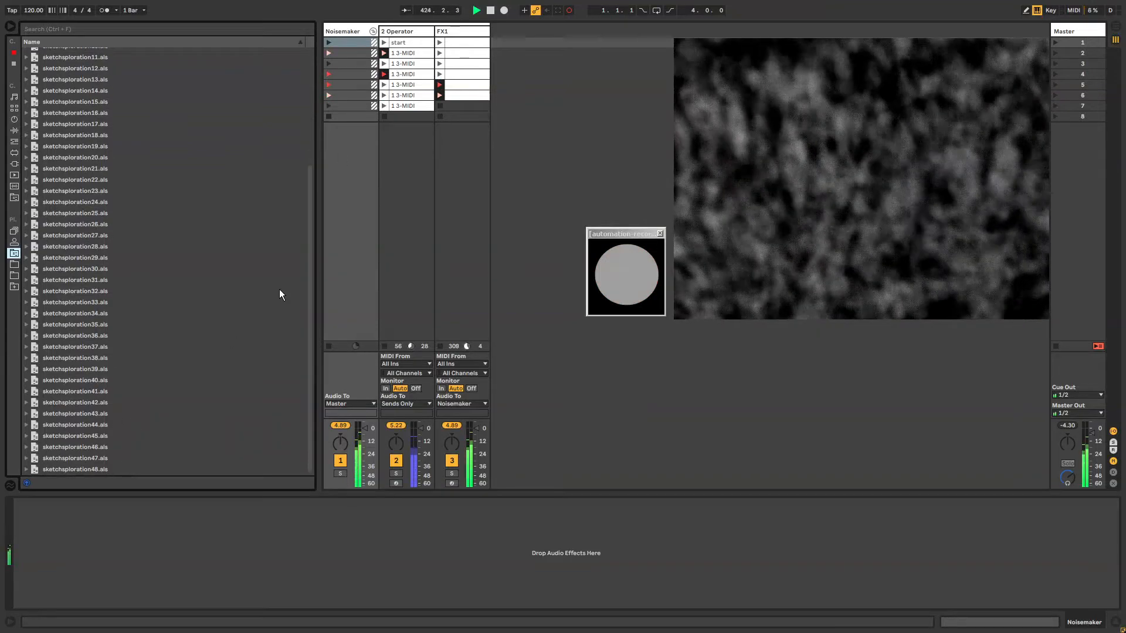
left_click(456, 33)
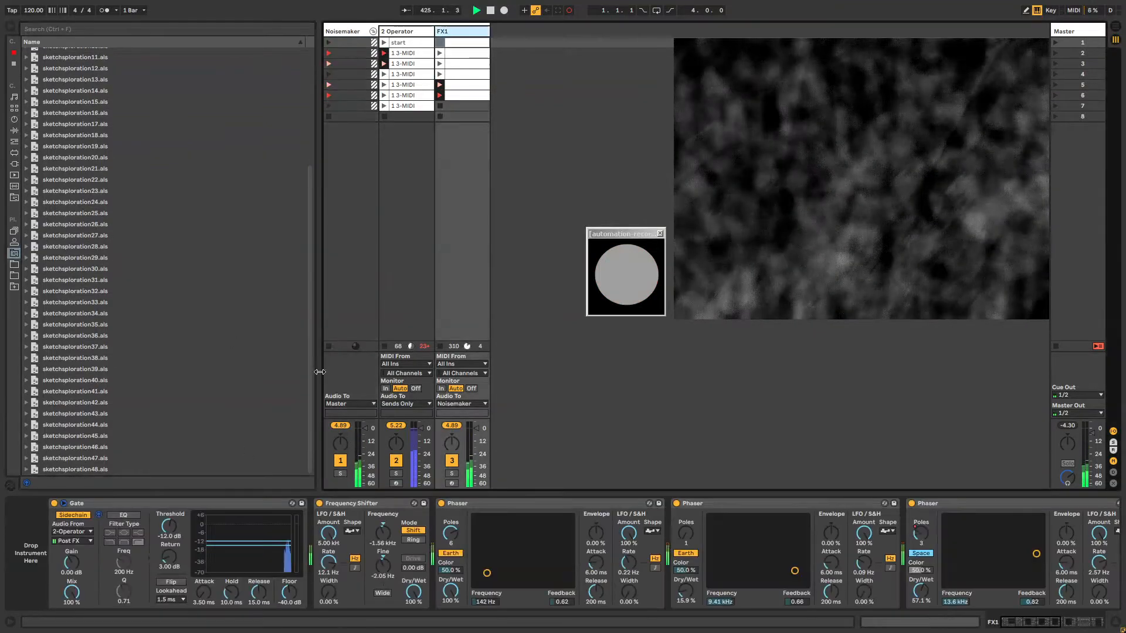
left_click(115, 508)
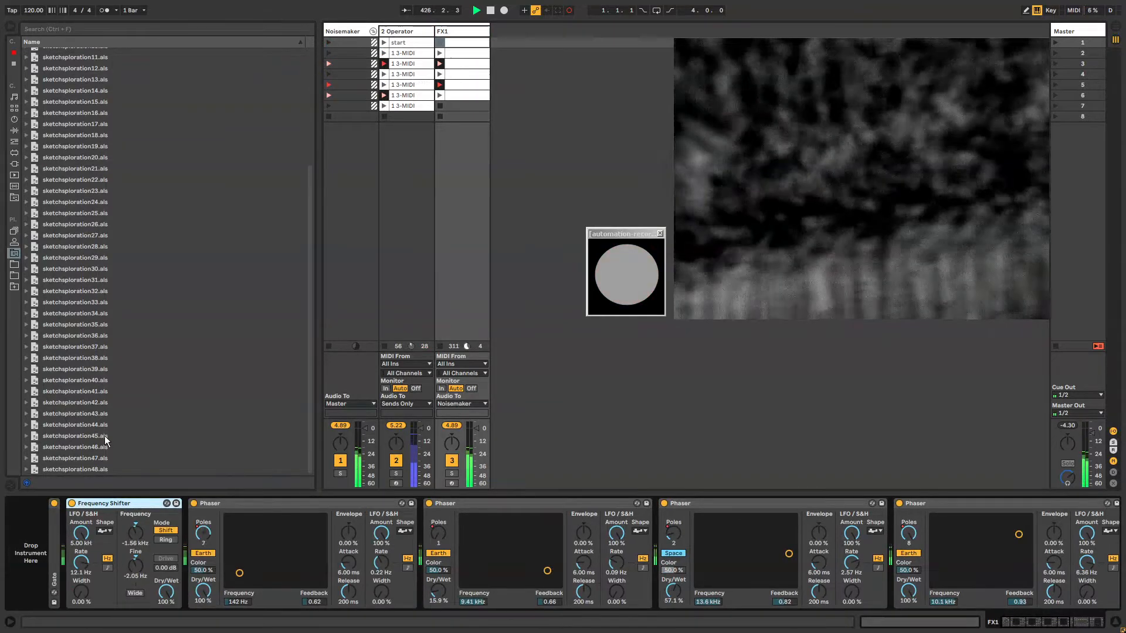
Step: Look inside the sketchsploration47 set and the Templates folder in the browser
left_click(60, 468)
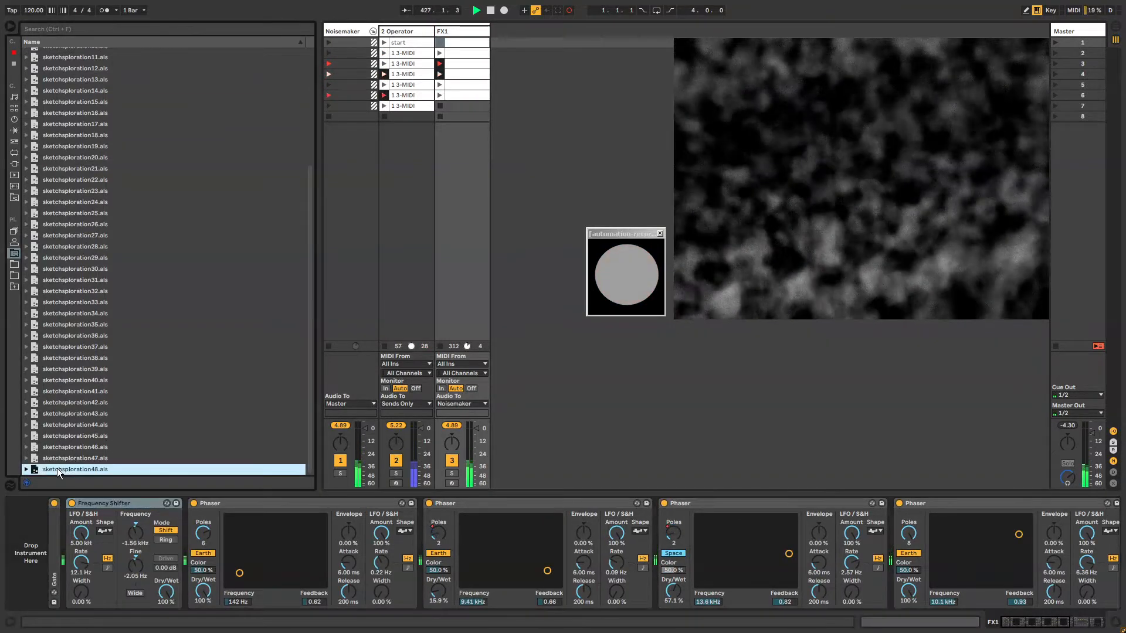
left_click(27, 458)
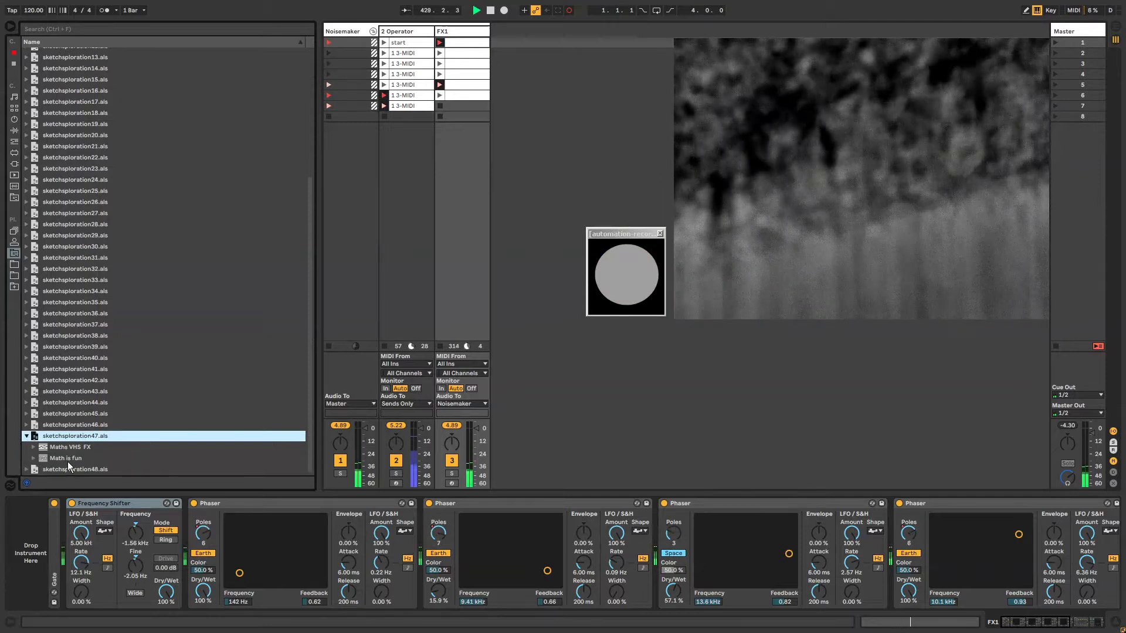
left_click(26, 436)
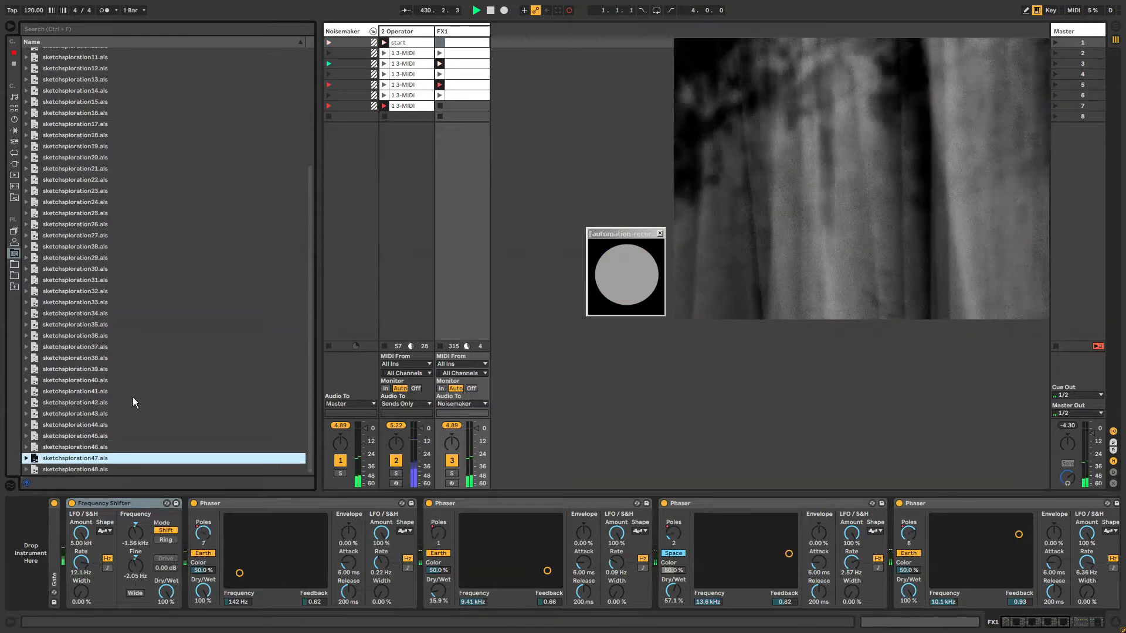
mouse_move(310, 381)
left_mouse_down()
mouse_move(316, 323)
mouse_move(210, 170)
left_mouse_up()
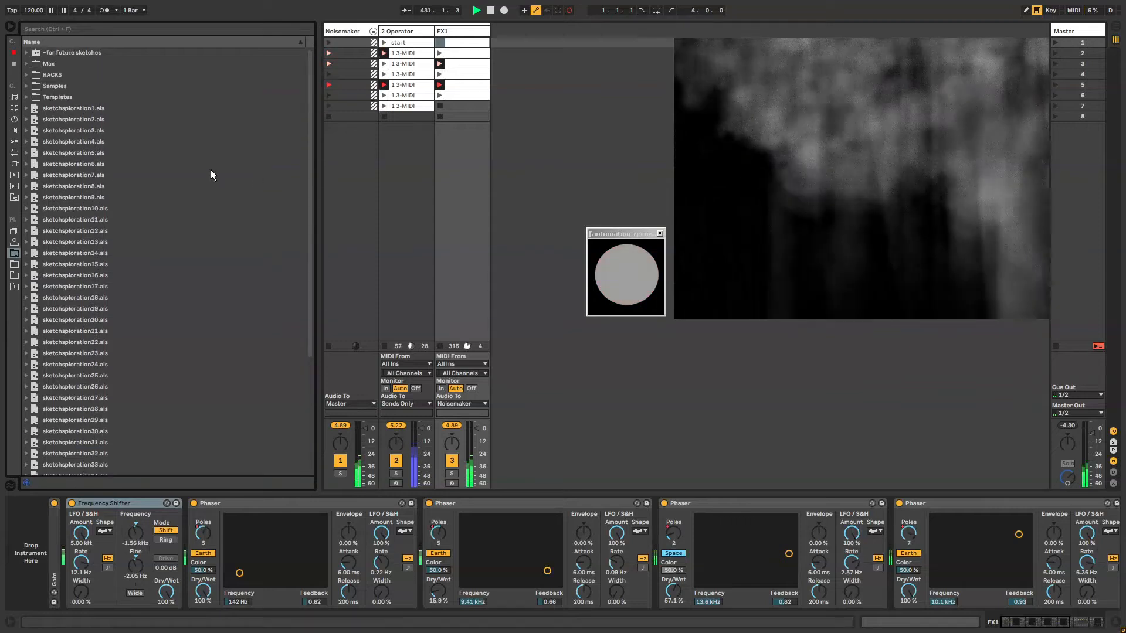
left_click(51, 98)
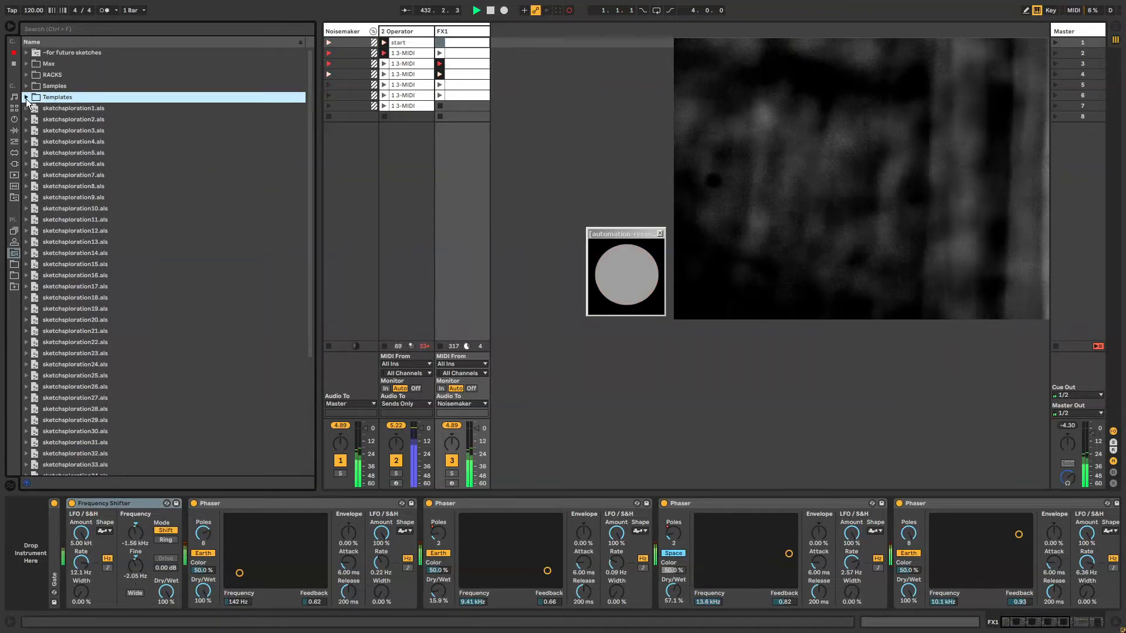
left_click(26, 97)
left_click(25, 98)
Step: Load the 12StepMathsVHScourseIntroMusicGenerator rack from the RACKS INSTRUMENTS folder onto a new MIDI track after FX1
left_click(26, 75)
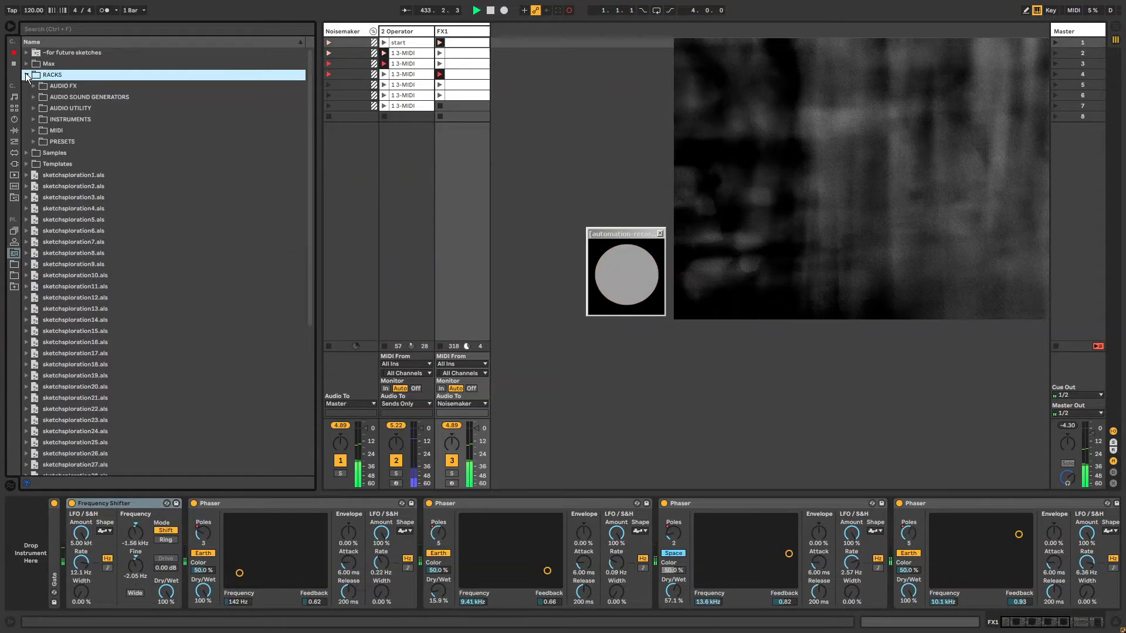
left_click(35, 118)
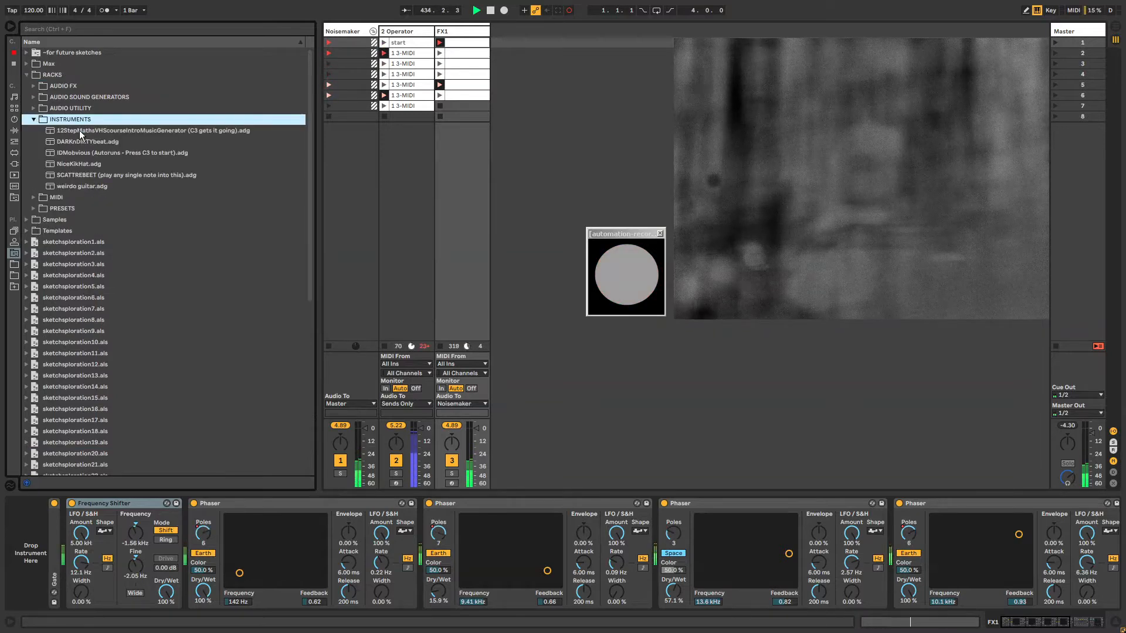
left_click_drag(81, 131, 512, 35)
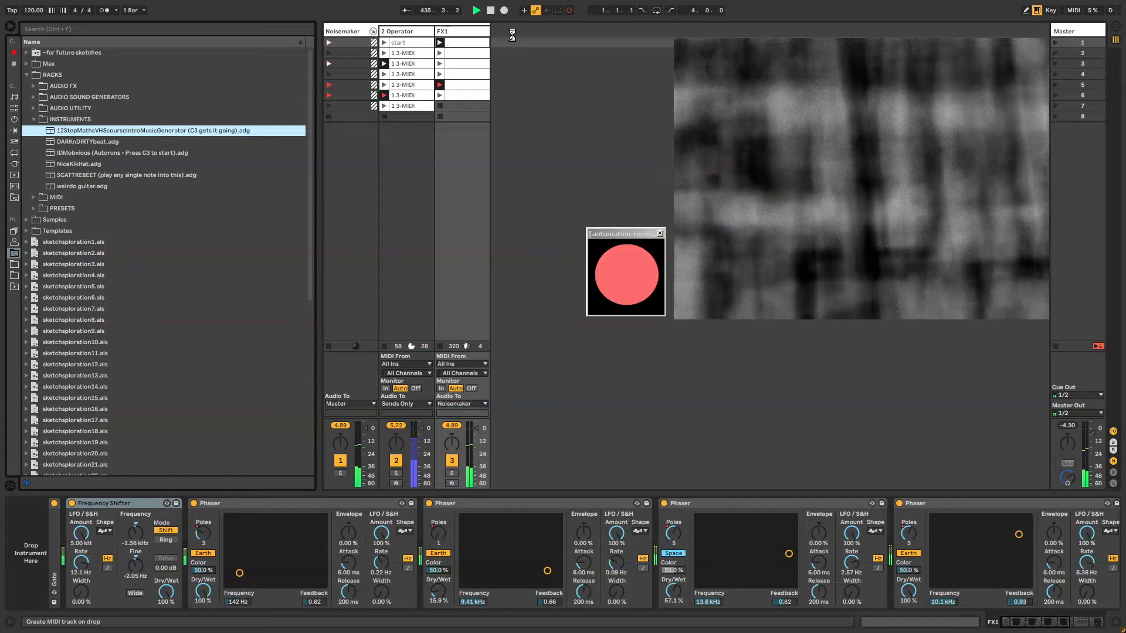
left_click_drag(512, 35, 512, 34)
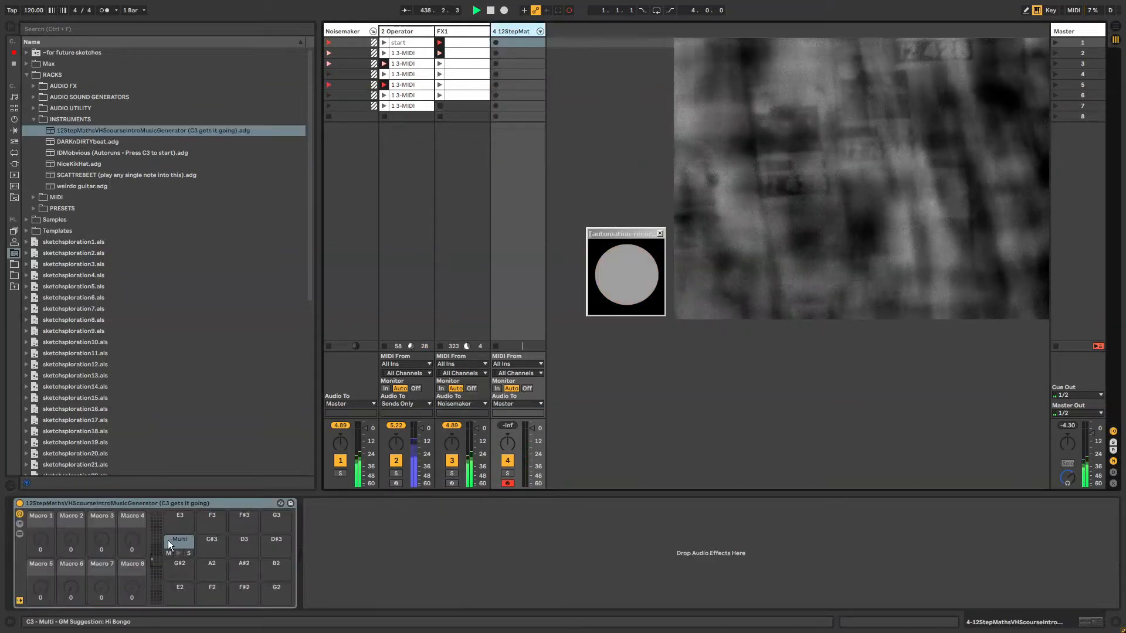
Step: Start the generator rack playing from its C3 Multi pad and show the pad's chain list
left_click(175, 541)
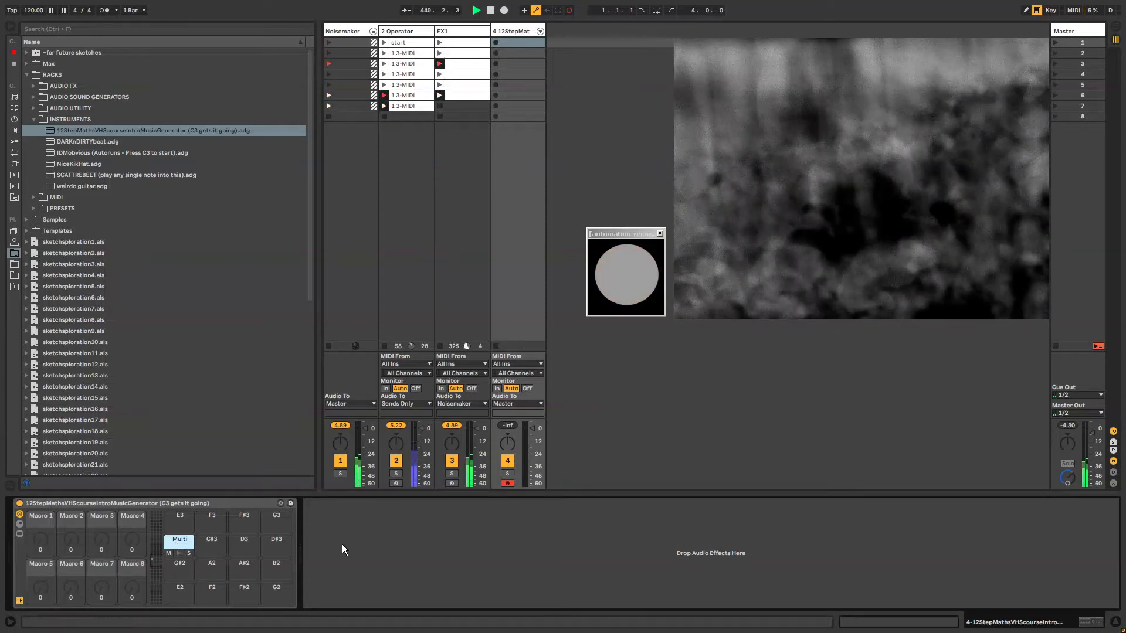
left_click(184, 539)
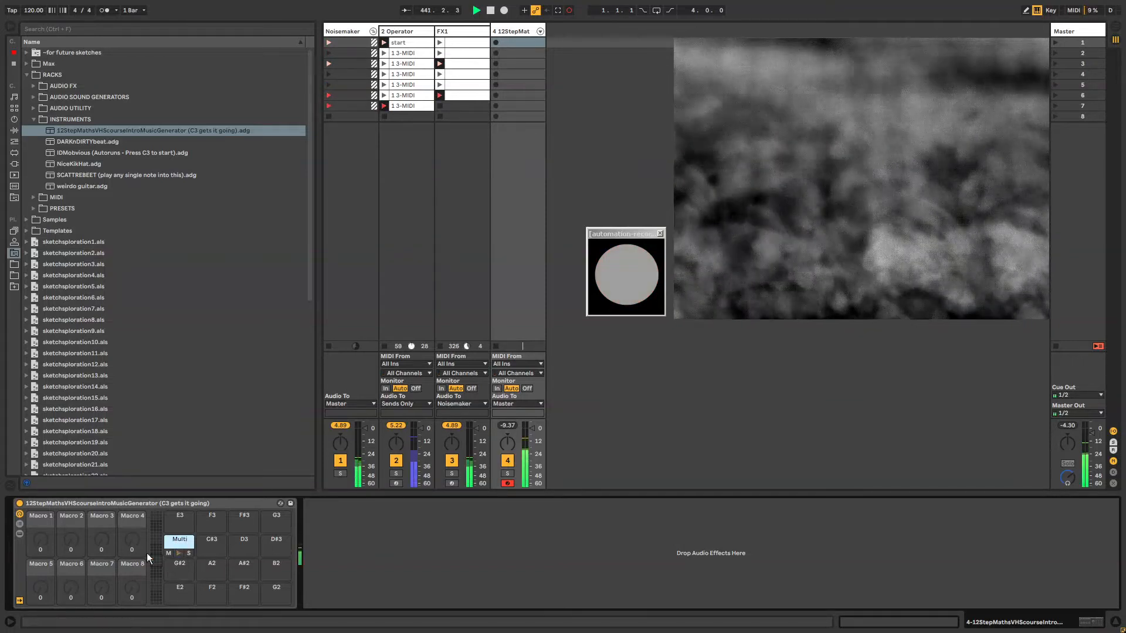
left_click(19, 525)
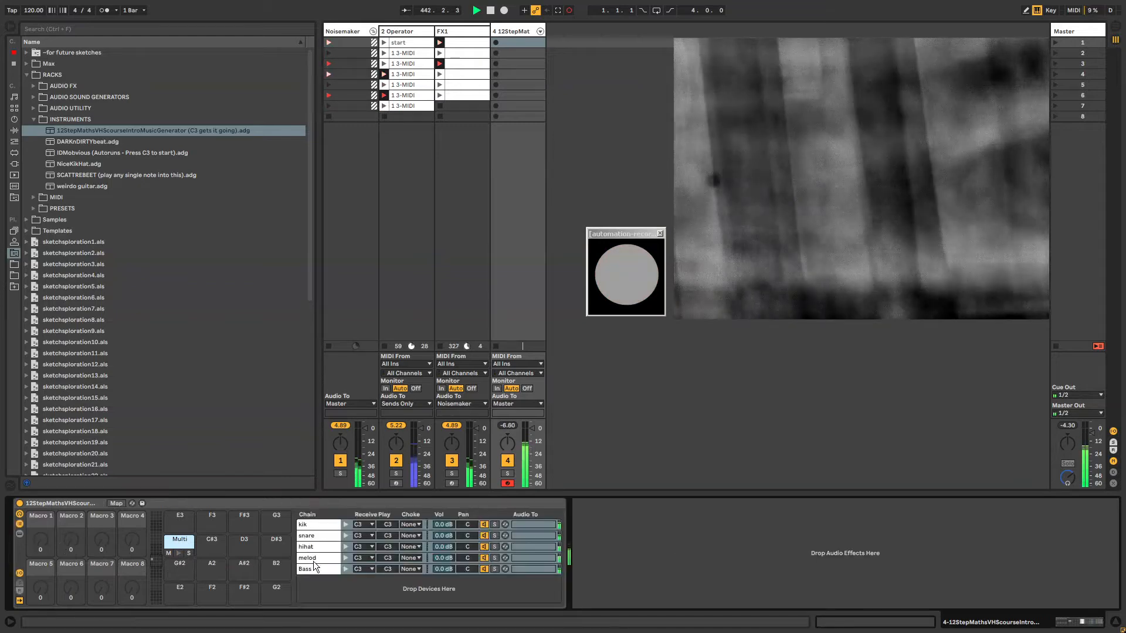
Step: Inspect the melod and Bass chains of the generator rack and deactivate both chains
left_click(319, 558)
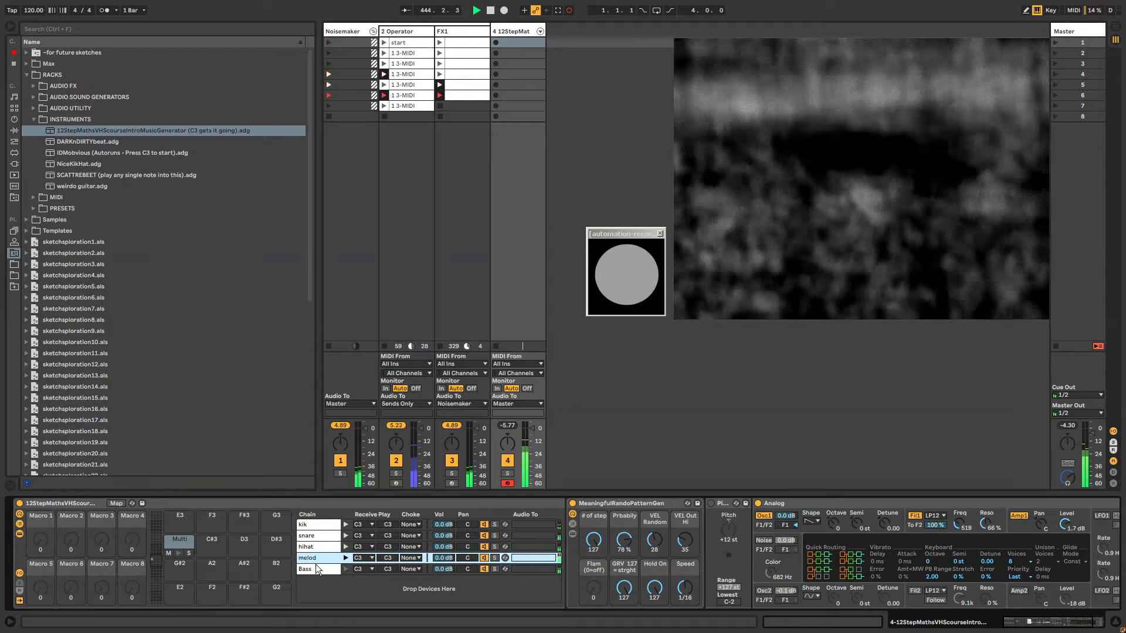
left_click(328, 569)
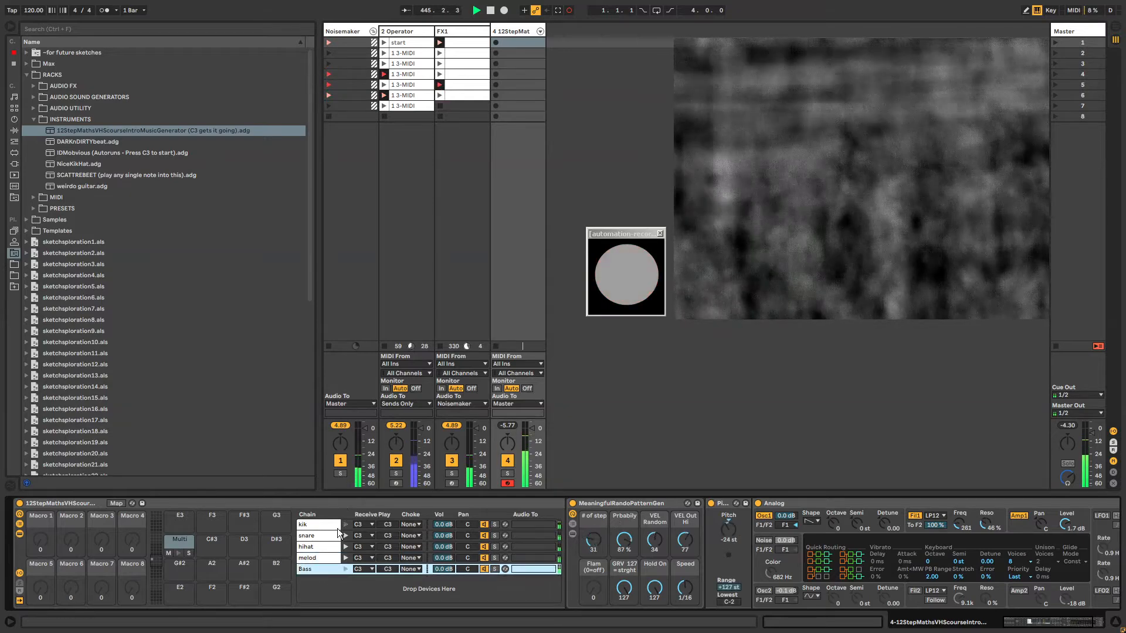
left_click(486, 567)
left_click(487, 557)
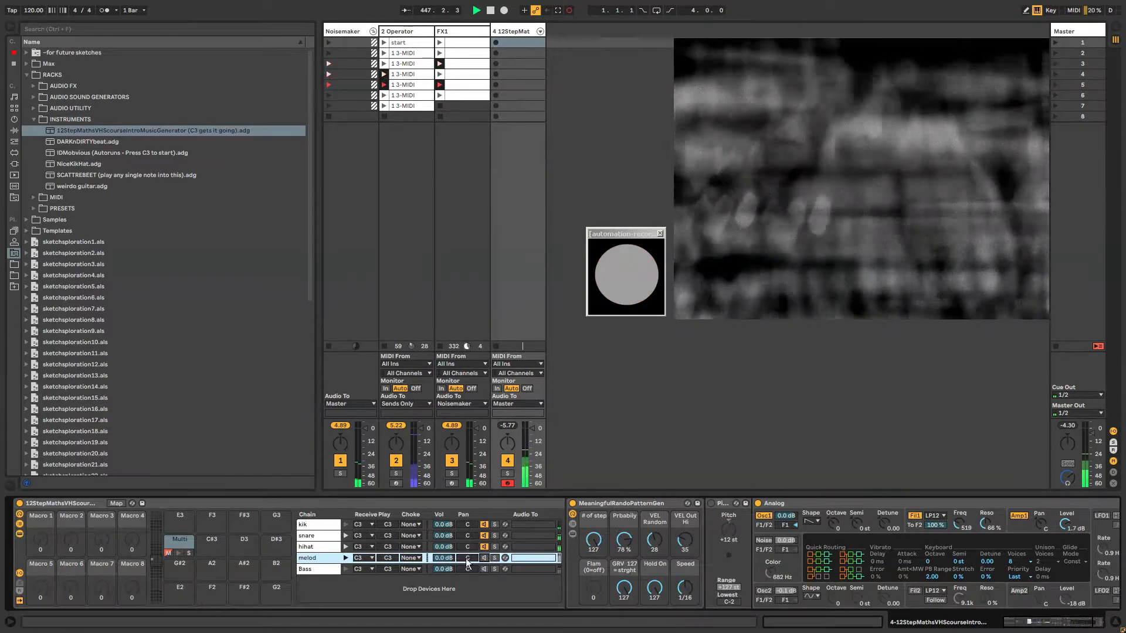
Step: Switch off and collapse the pattern generator and Analog devices in the melod and Bass chains, and hide the rack's chain list and devices
left_click(758, 503)
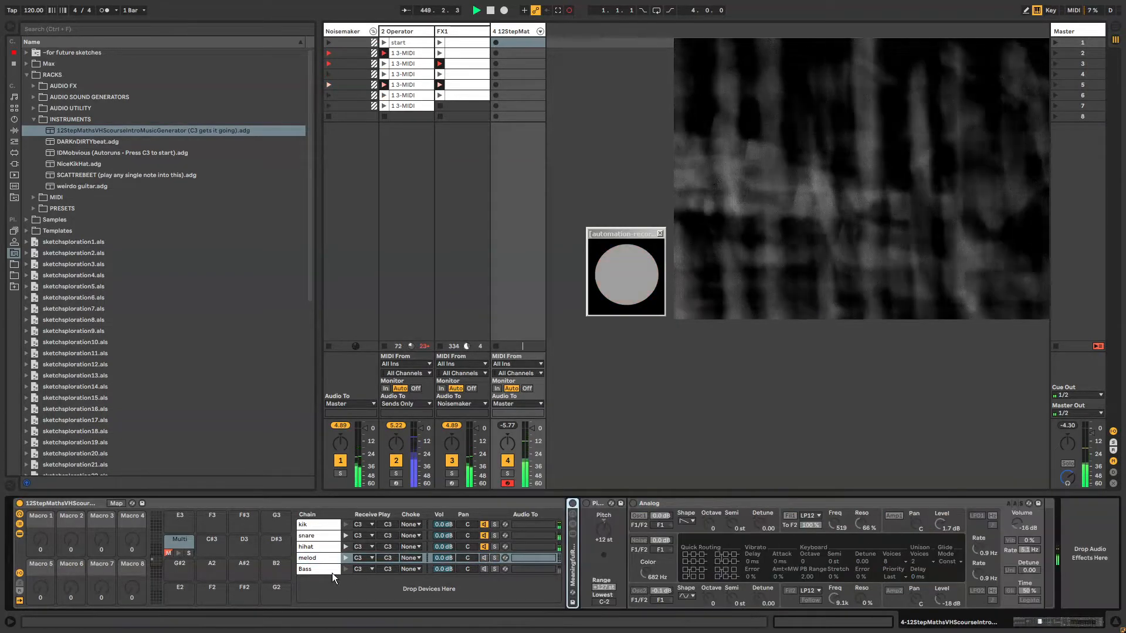
left_click(332, 569)
double_click(598, 503)
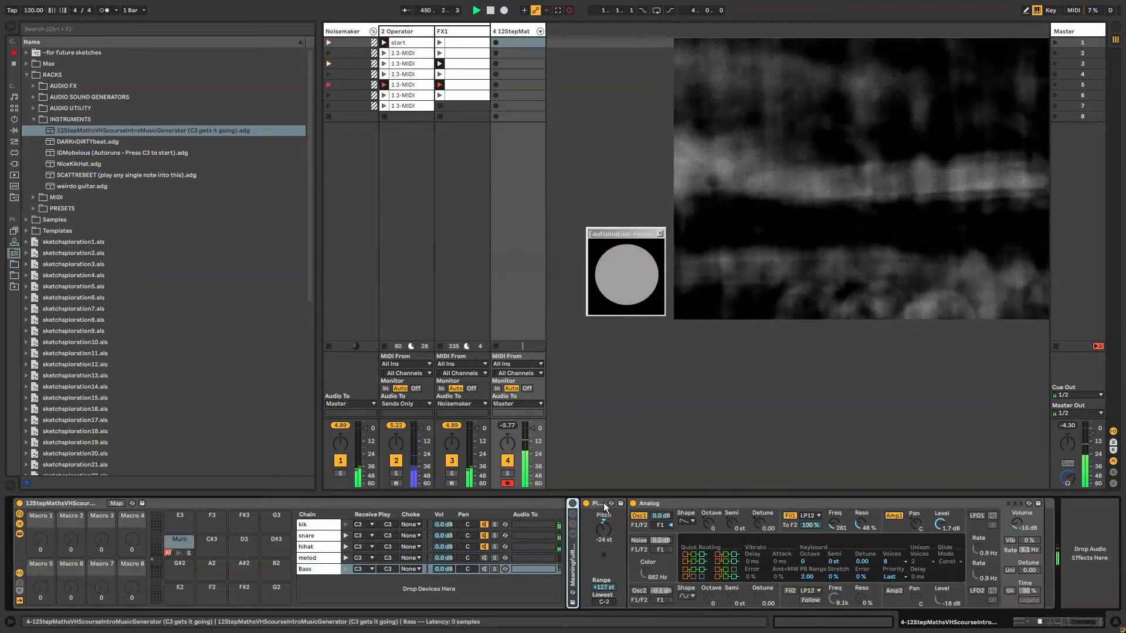
double_click(650, 503)
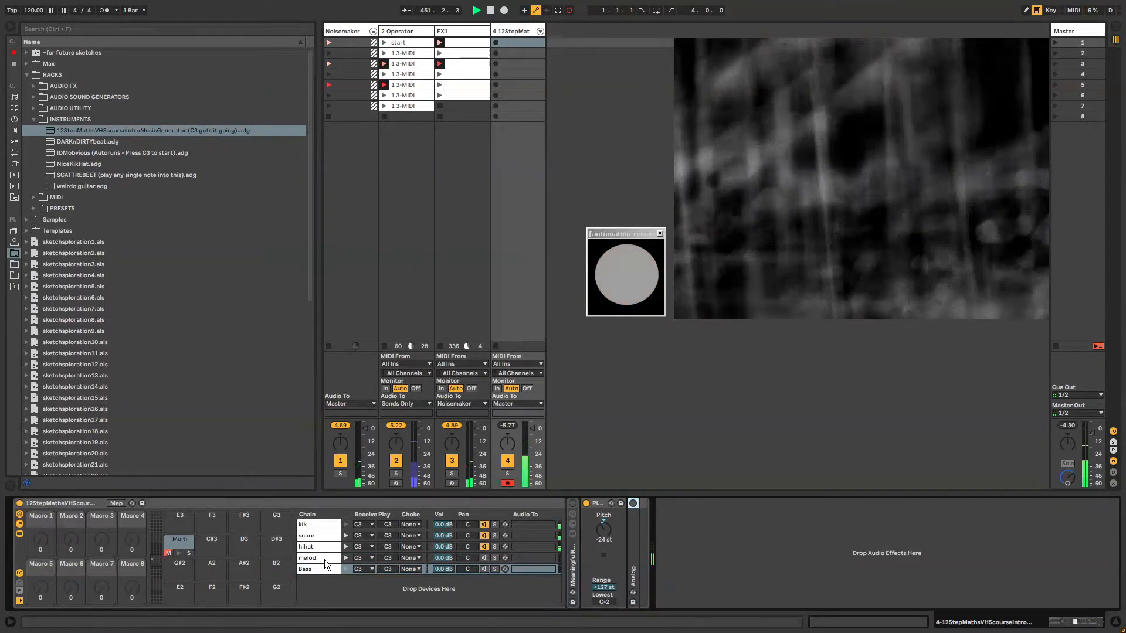
left_click(325, 558)
left_click(325, 570)
left_click(323, 560)
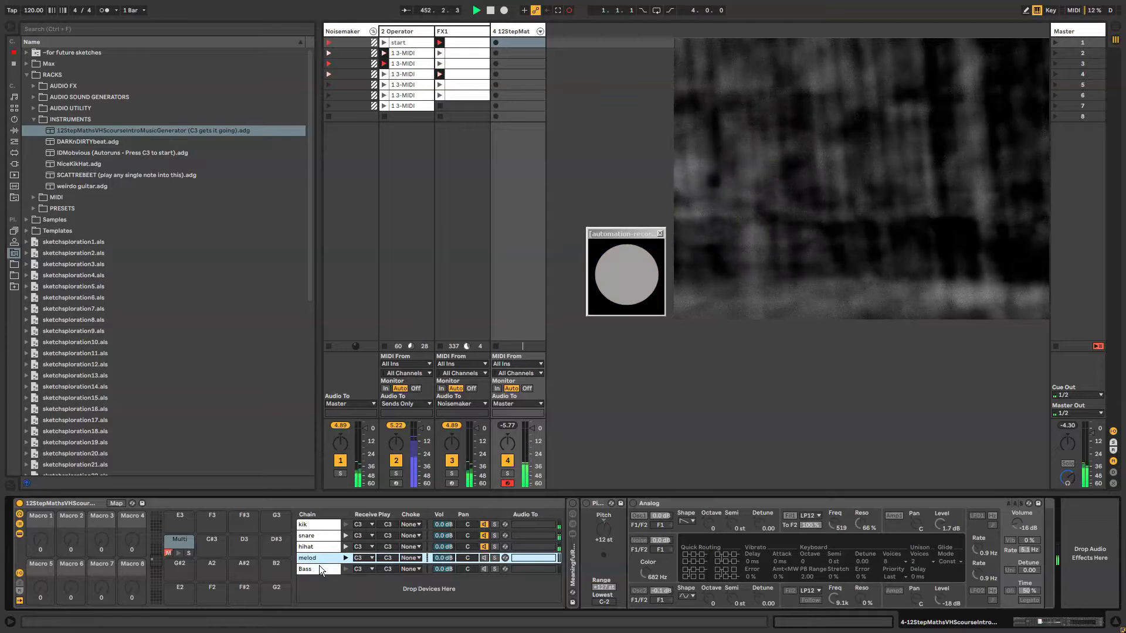
left_click(319, 566)
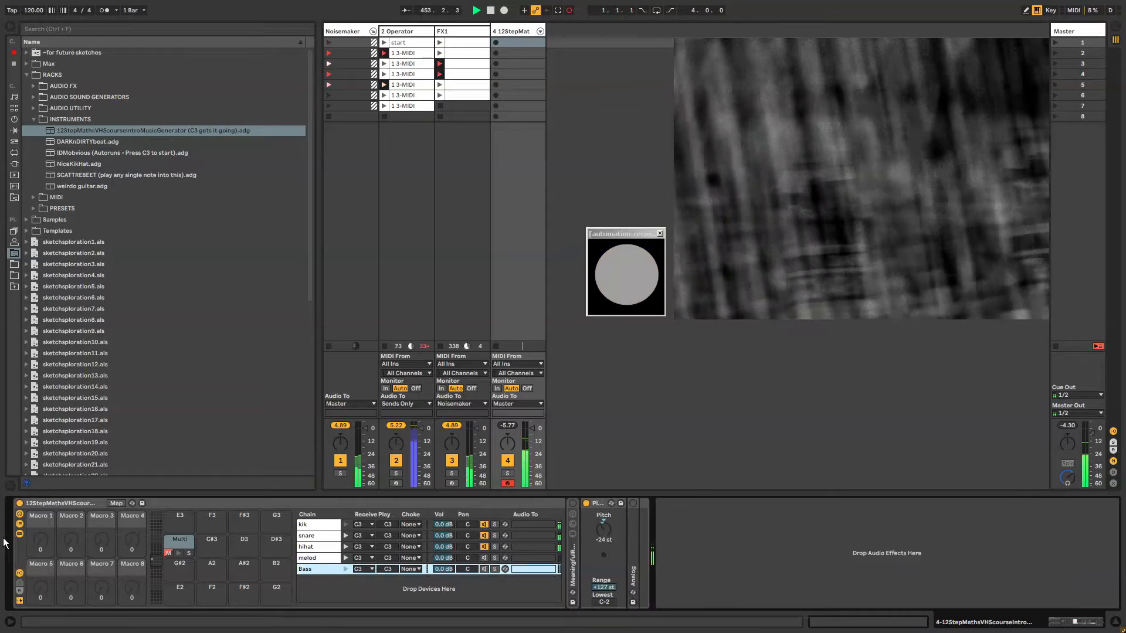
left_click(19, 532)
left_click(20, 523)
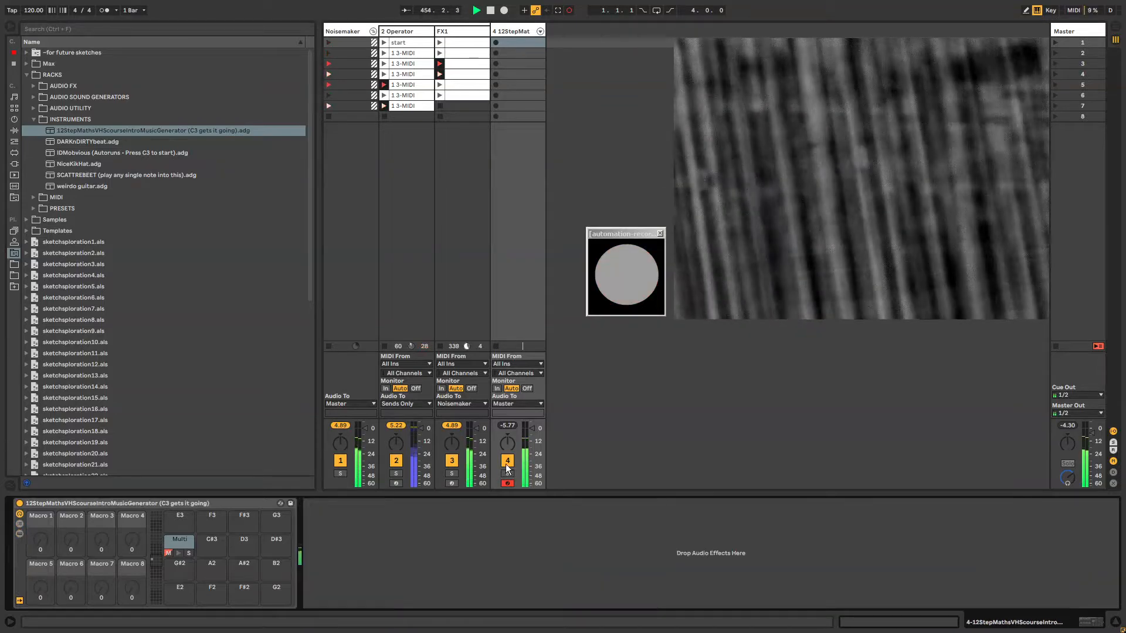
Step: Add a Drum Buss after the generator rack on track 4 and set its Drive to 71 %
left_click(26, 74)
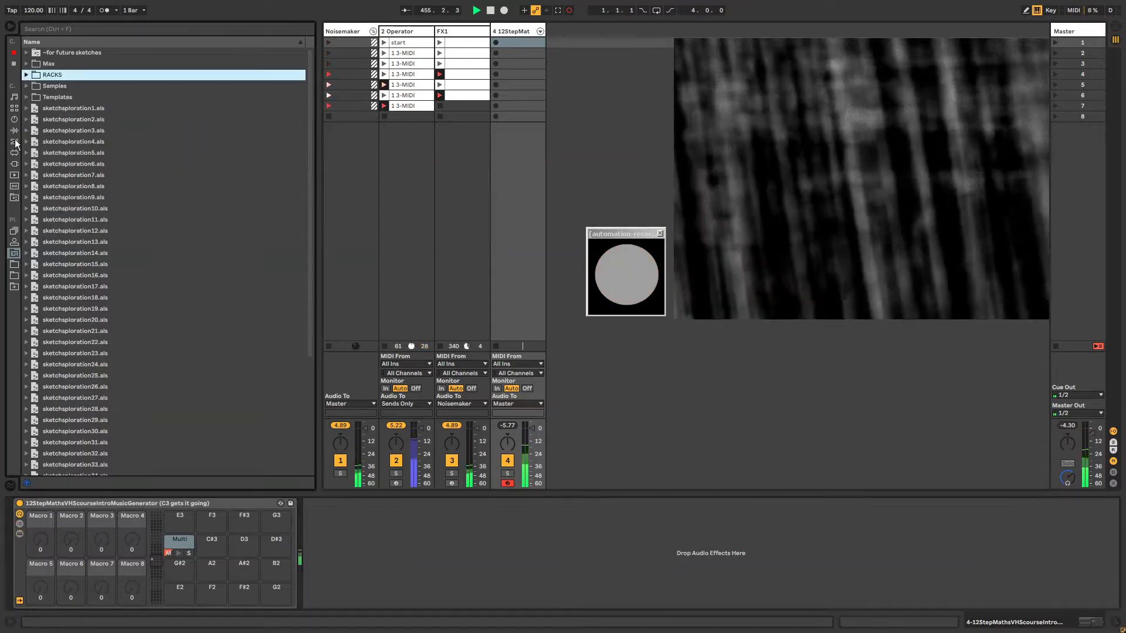
left_click(14, 130)
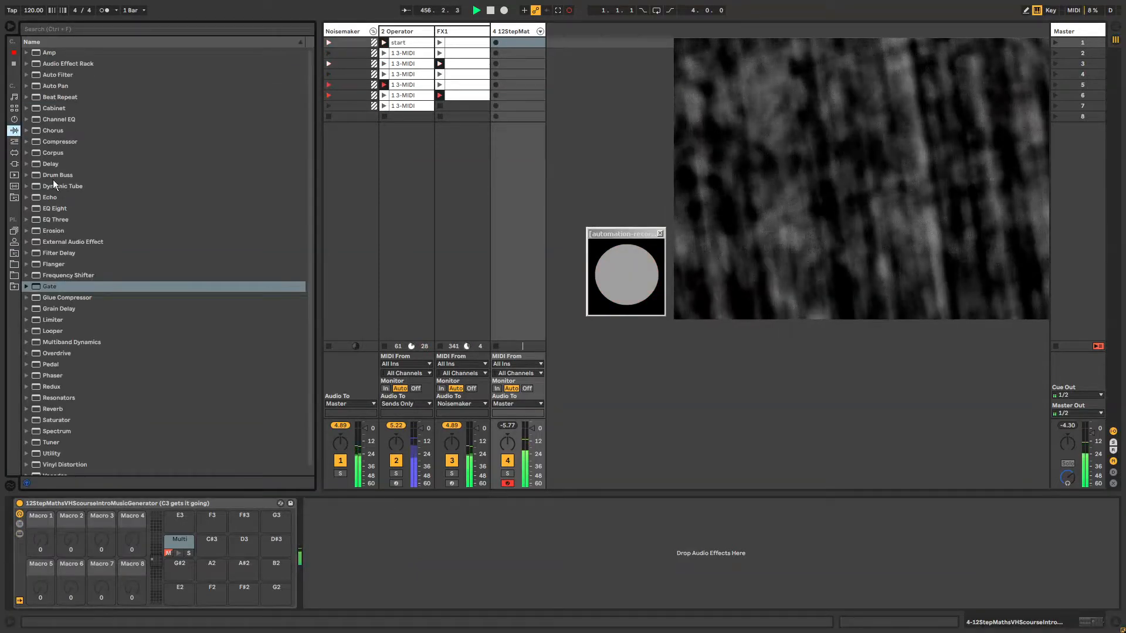
left_click_drag(57, 175, 319, 535)
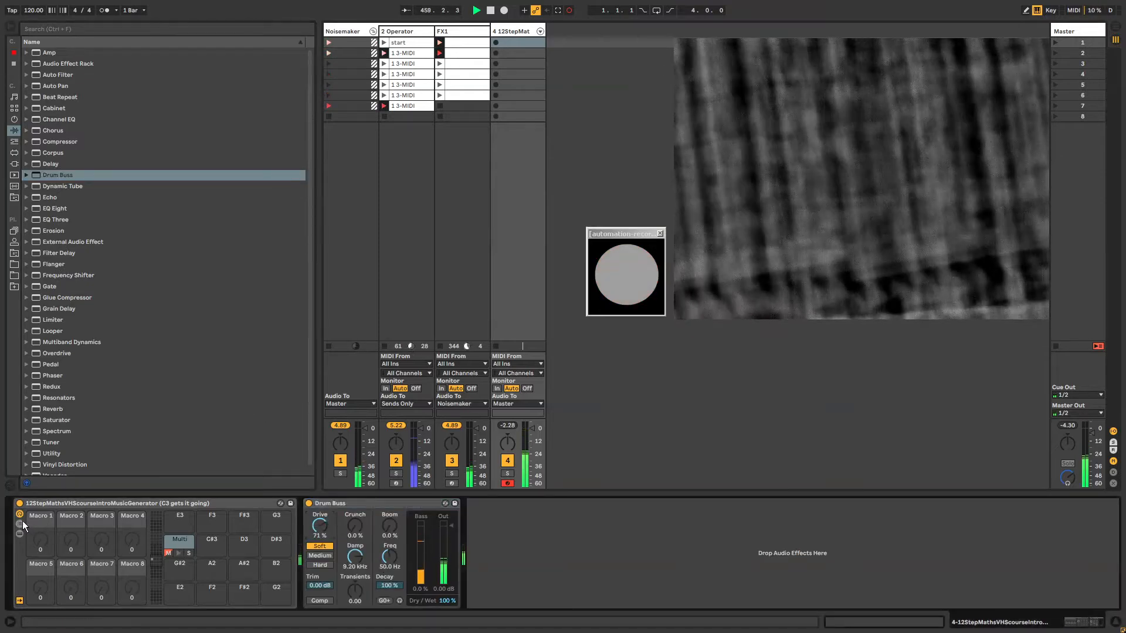
Step: Show the Multi pad's devices and set the kik chain's RandoPatternGen to Chance 75 % and # of step 17
left_click(175, 542)
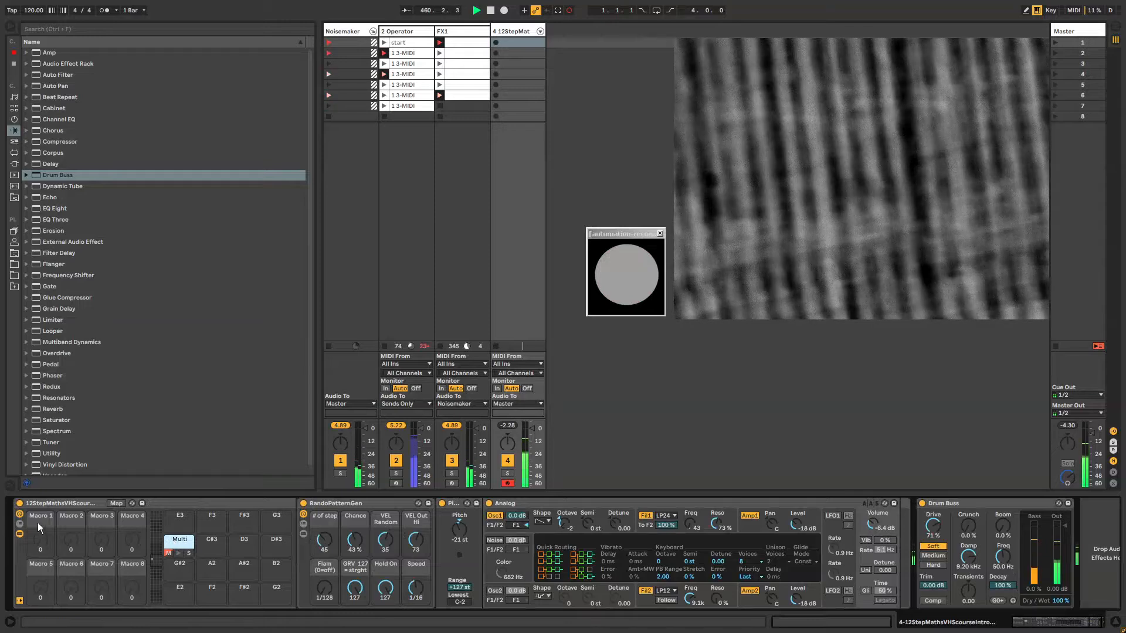
left_click(45, 505)
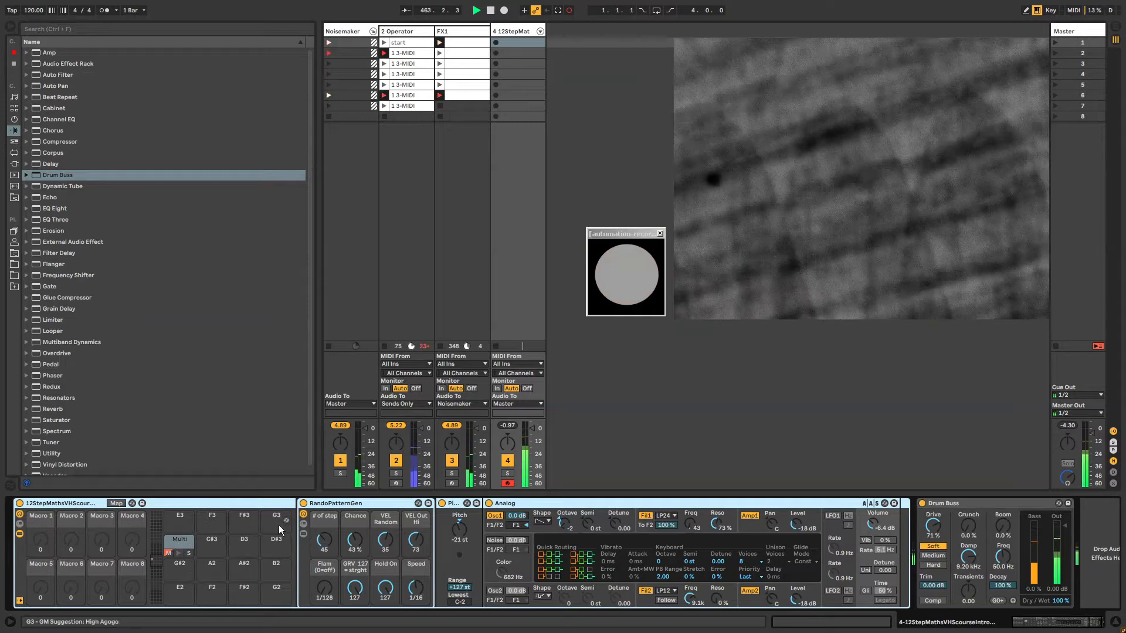
left_click(339, 503)
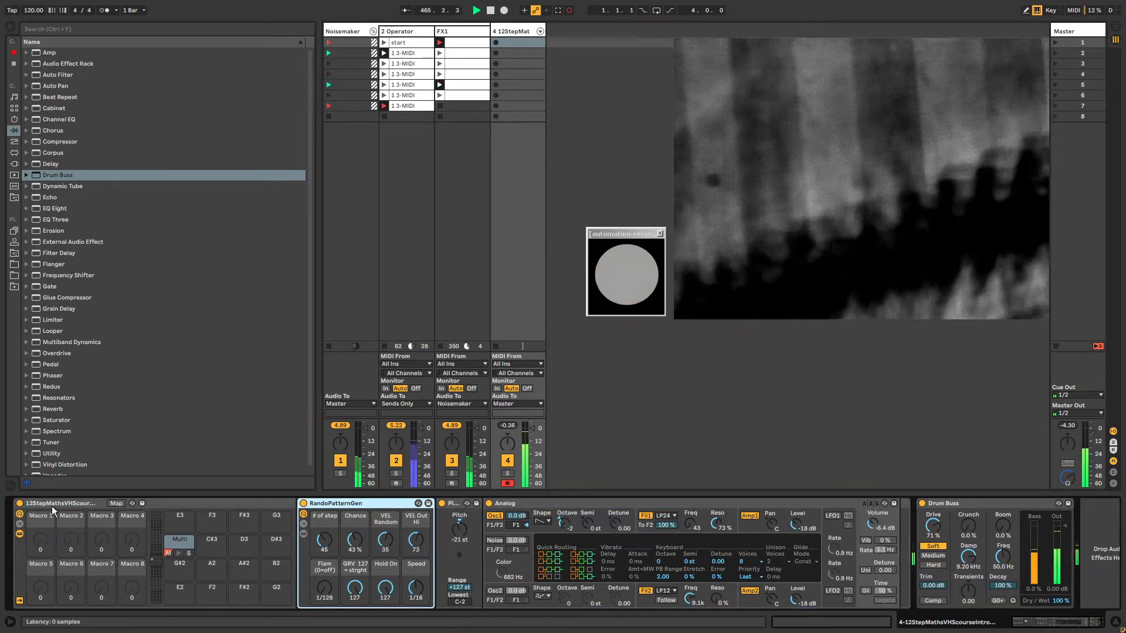
left_click(35, 539)
left_click(323, 508)
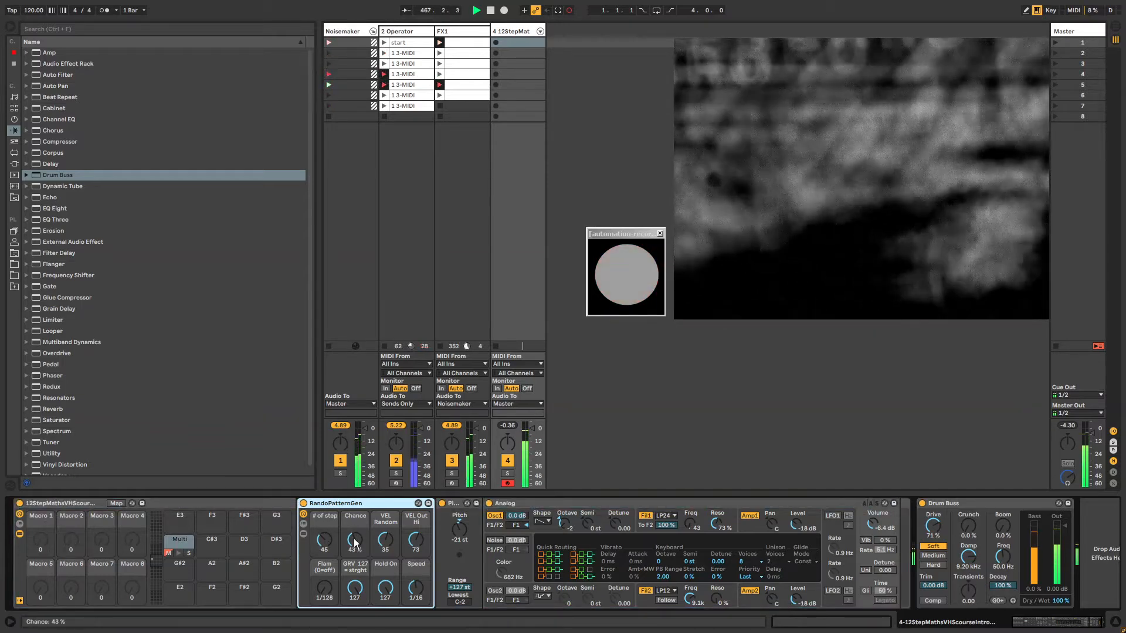
left_click_drag(355, 540, 327, 560)
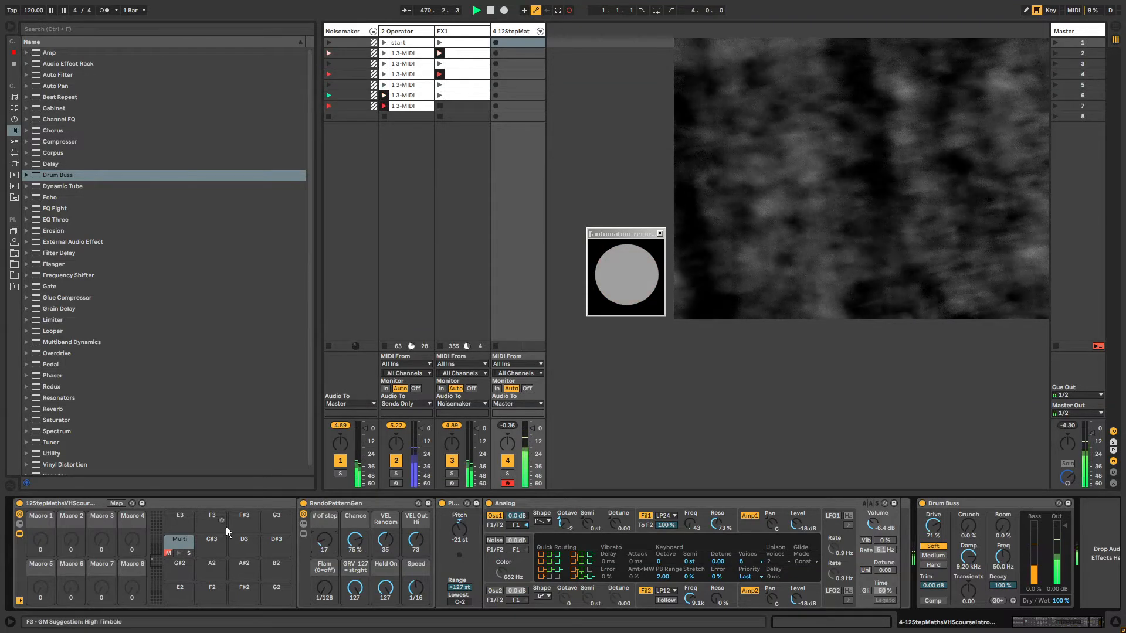
Step: Show the Multi pad's chain list and inspect the devices in the kik, snare, hihat, melod and Bass chains
left_click(20, 523)
left_click(316, 523)
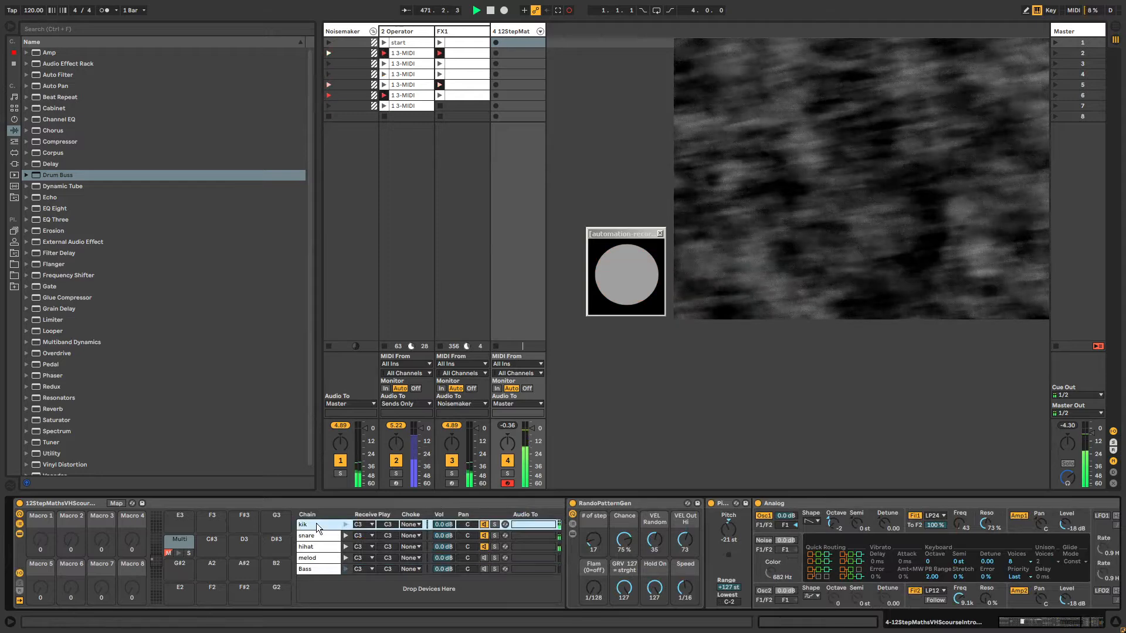
left_click(318, 535)
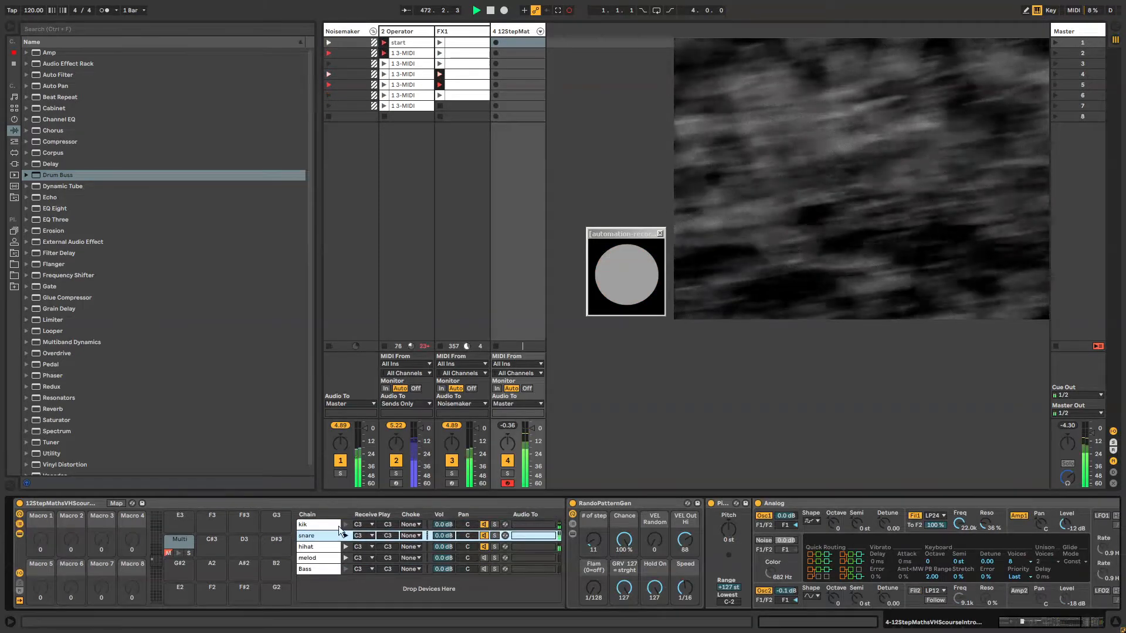
left_click(313, 525)
left_click(312, 536)
left_click(312, 545)
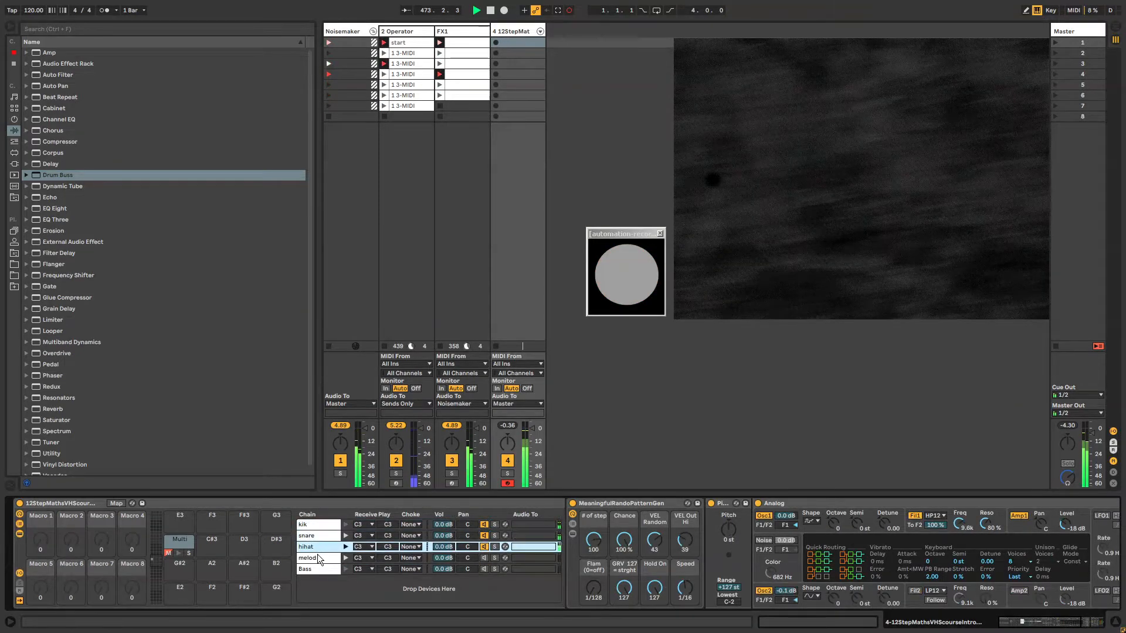
left_click(318, 557)
left_click(319, 567)
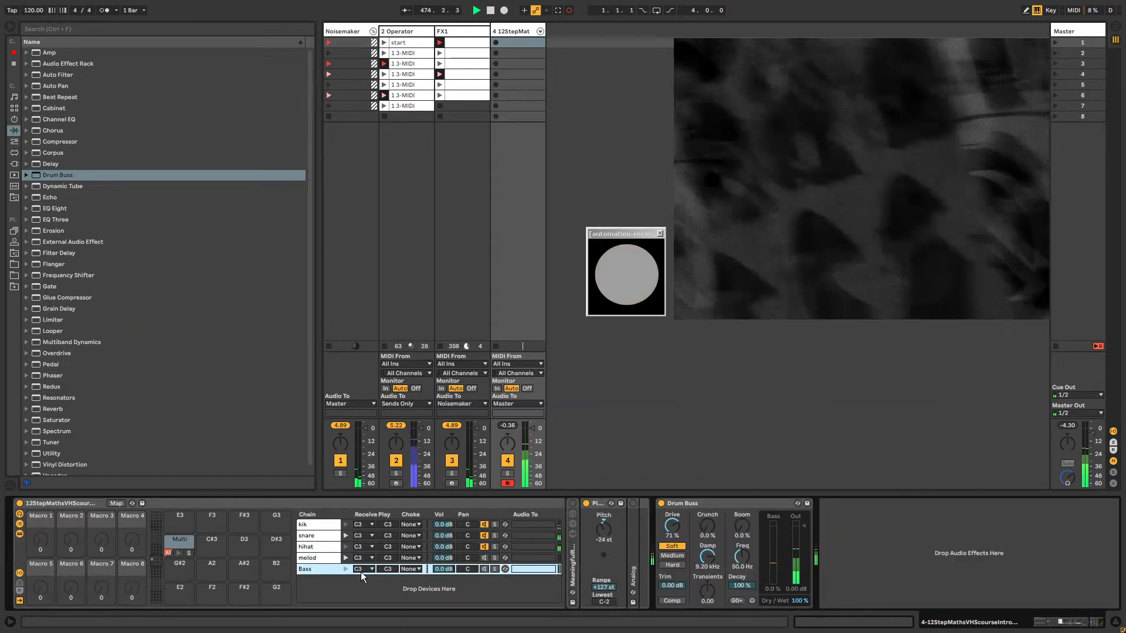
Step: Set the kik chain's RandoPatternGen to Speed 1/12 and # of step 26
left_click(312, 523)
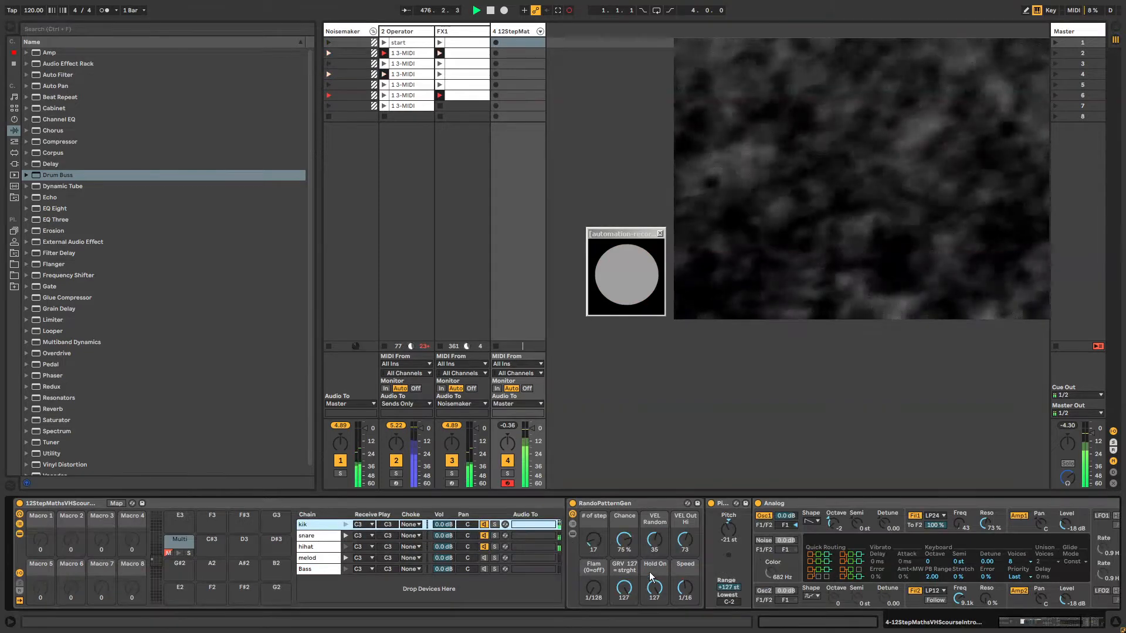
left_click_drag(680, 587, 680, 579)
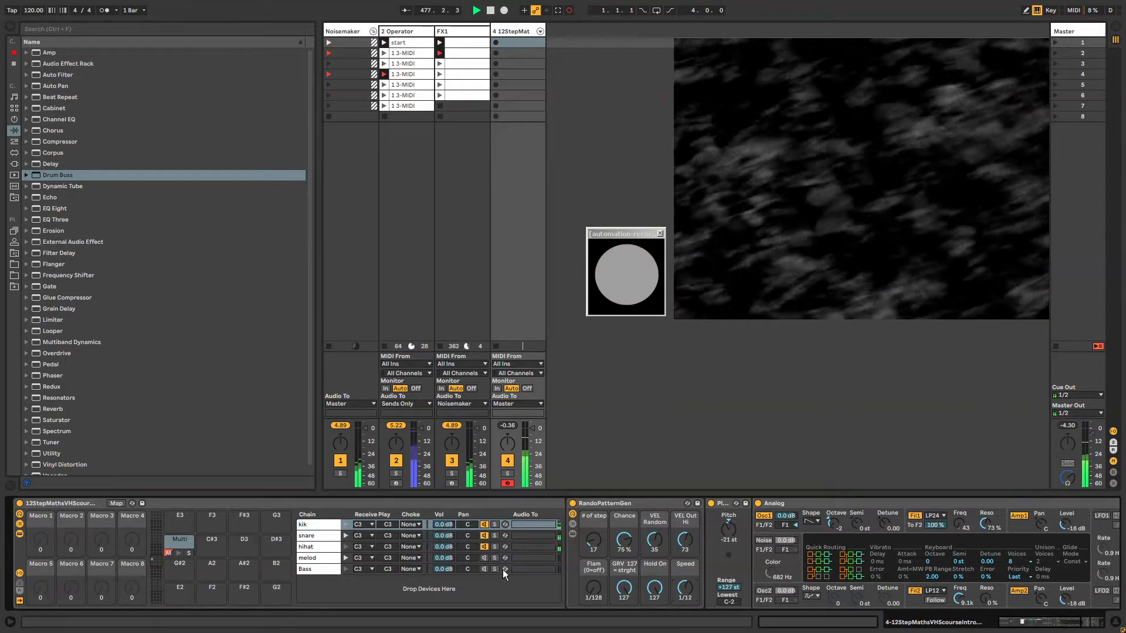
left_click_drag(595, 541, 596, 533)
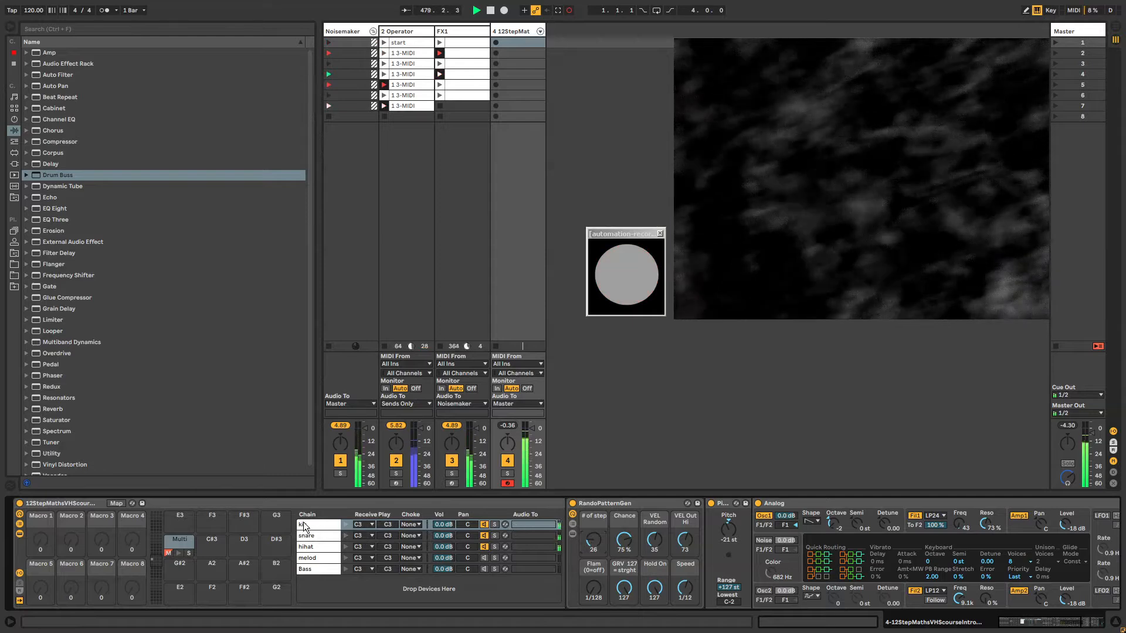
Step: Create a MIDI clip in track 4's first slot with a 1/16 C3 note at its start, and switch off its loop
double_click(522, 40)
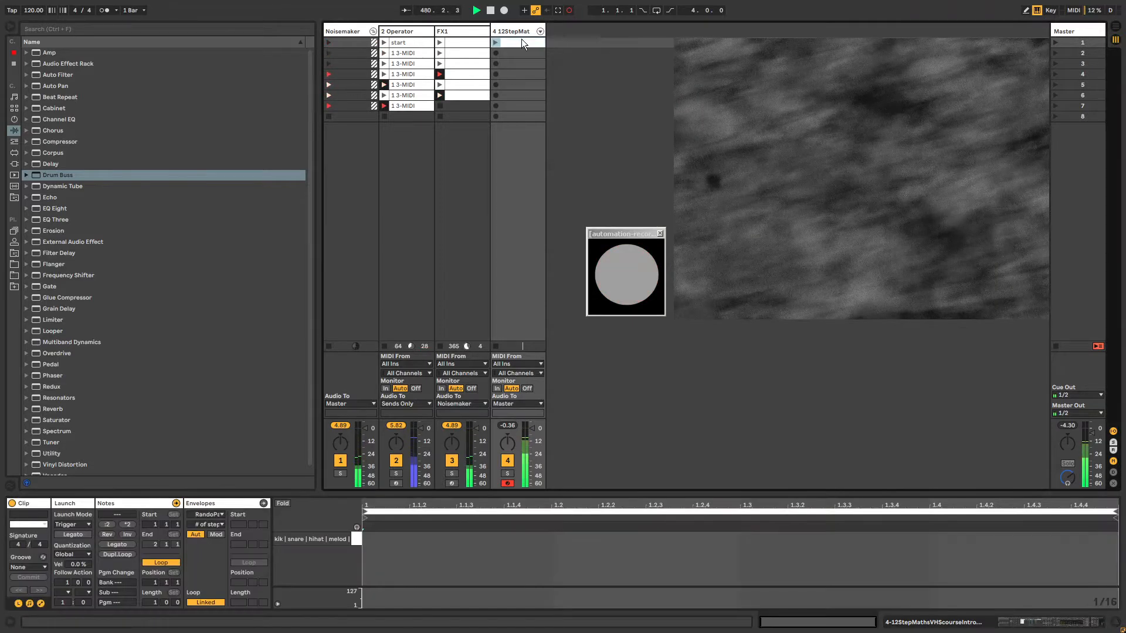
double_click(378, 538)
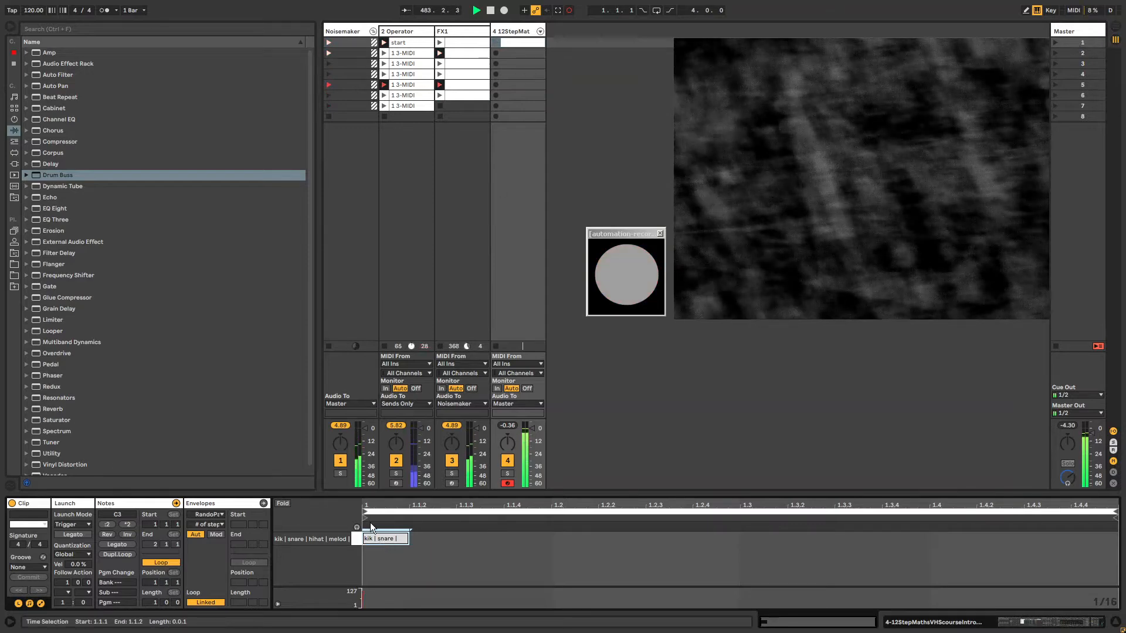
left_click(160, 563)
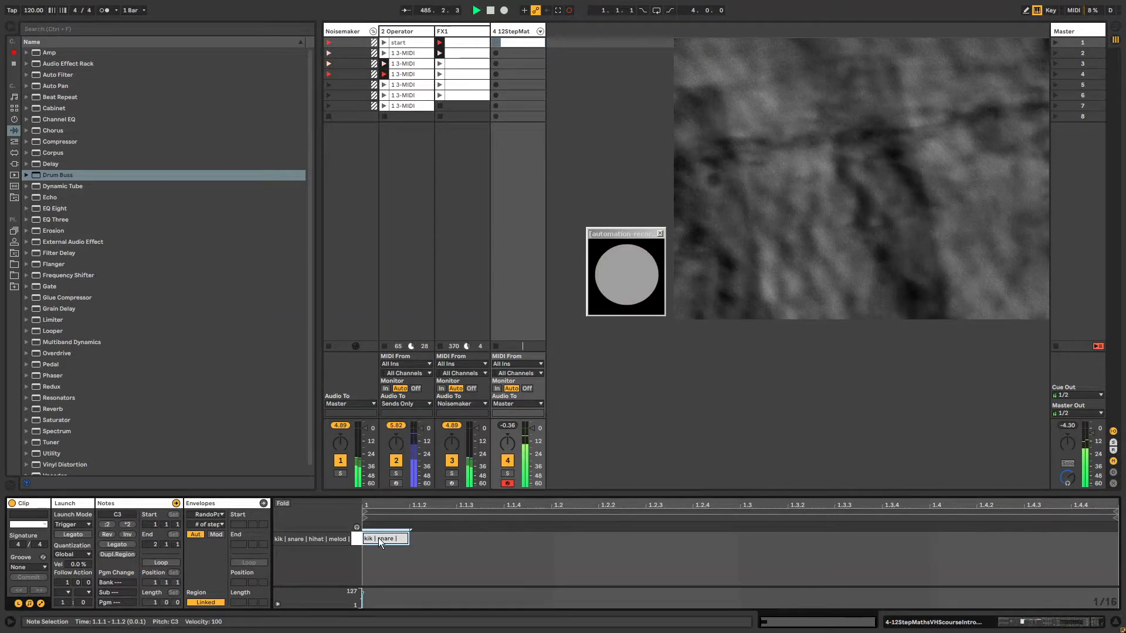
Step: Unlink the track 4 clip's # of step envelope, set the envelope region's length to 13 bars, and return to the notes
left_click(502, 31)
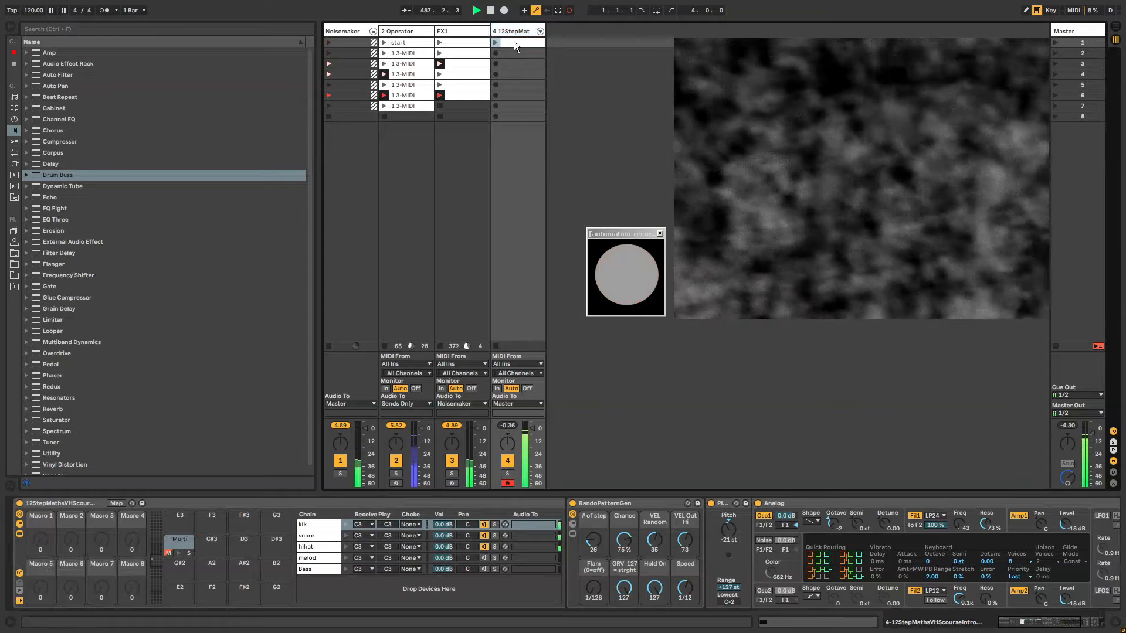
double_click(514, 42)
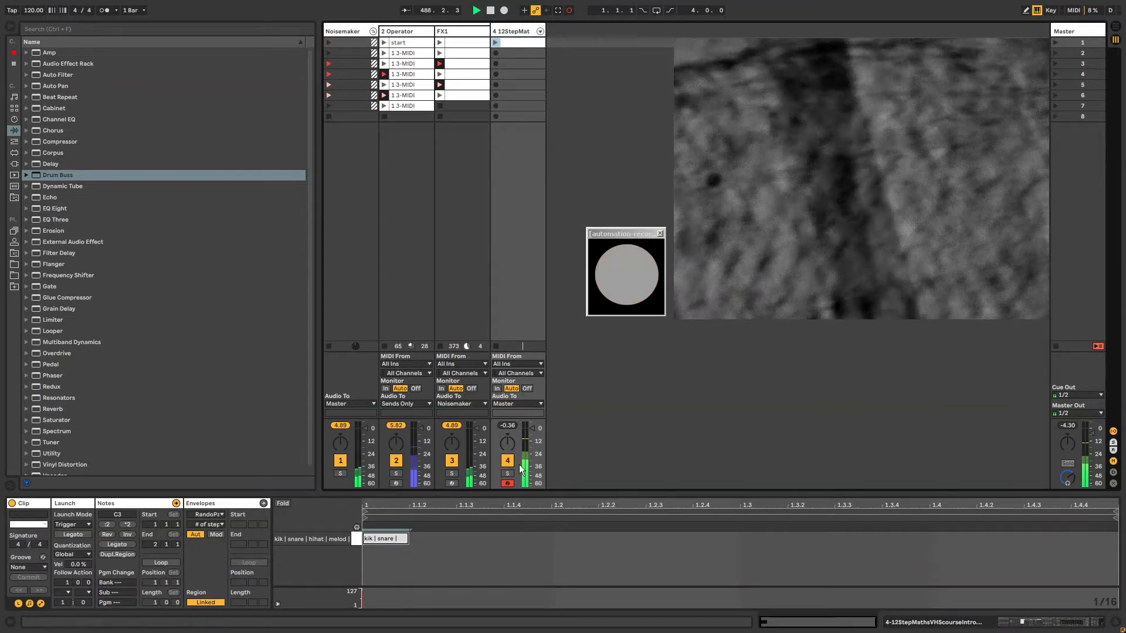
left_click(509, 31)
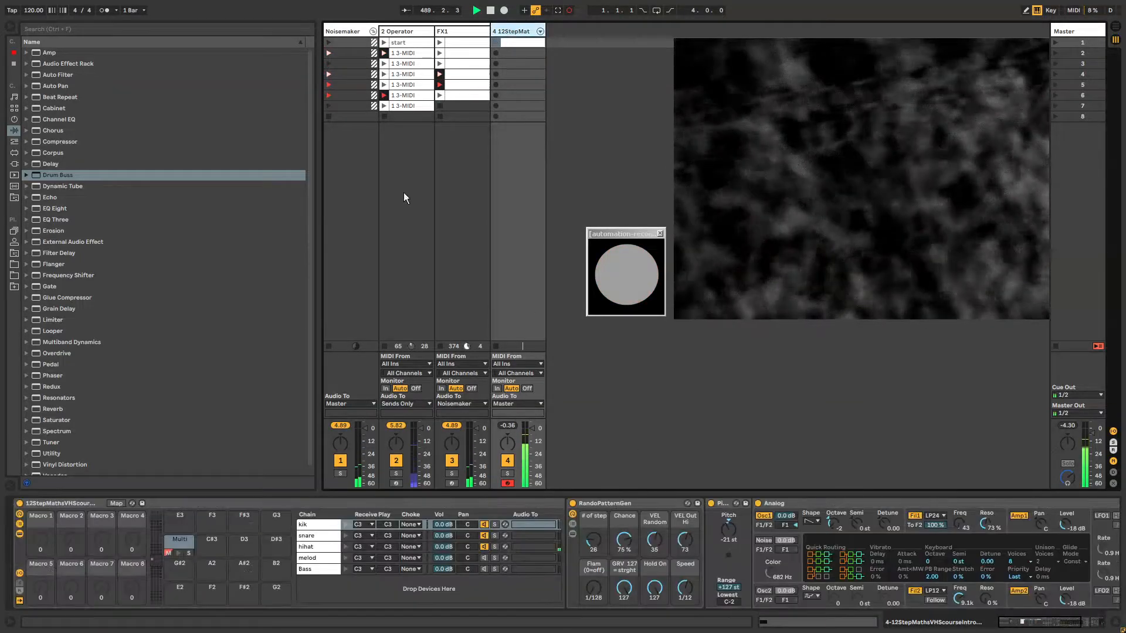
left_click(519, 43)
left_click(211, 602)
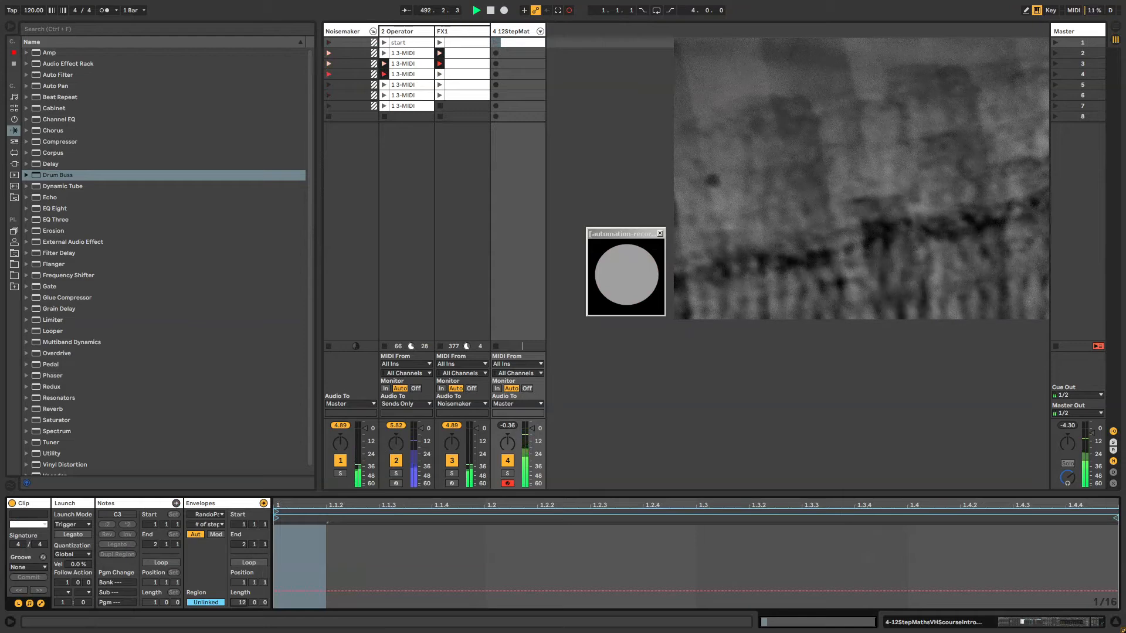
left_click_drag(236, 603, 237, 598)
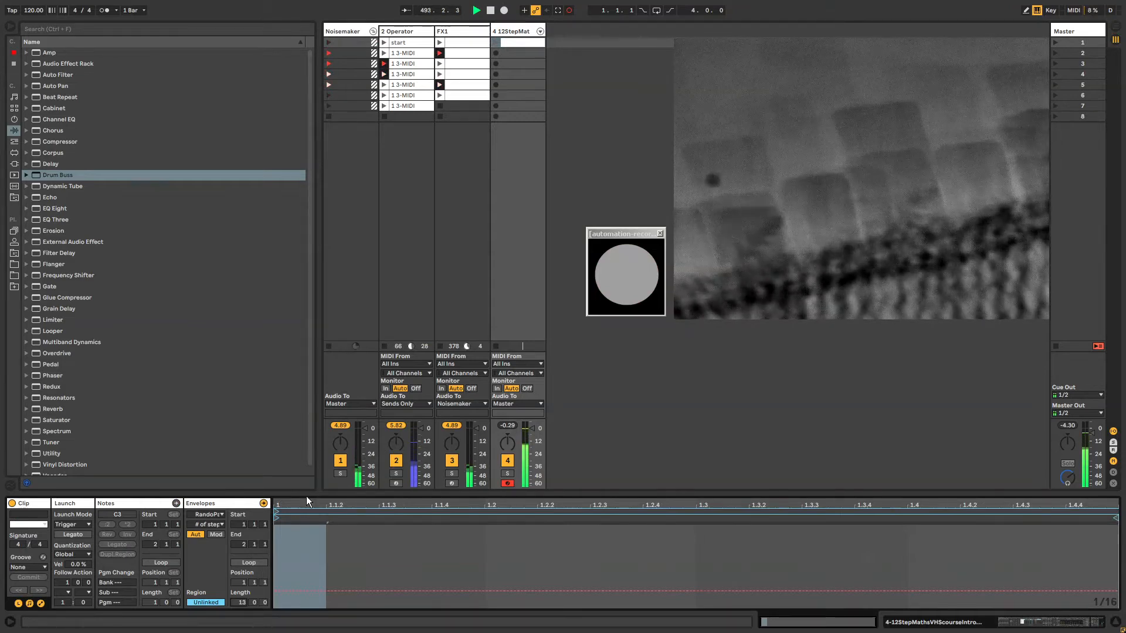
left_click(264, 503)
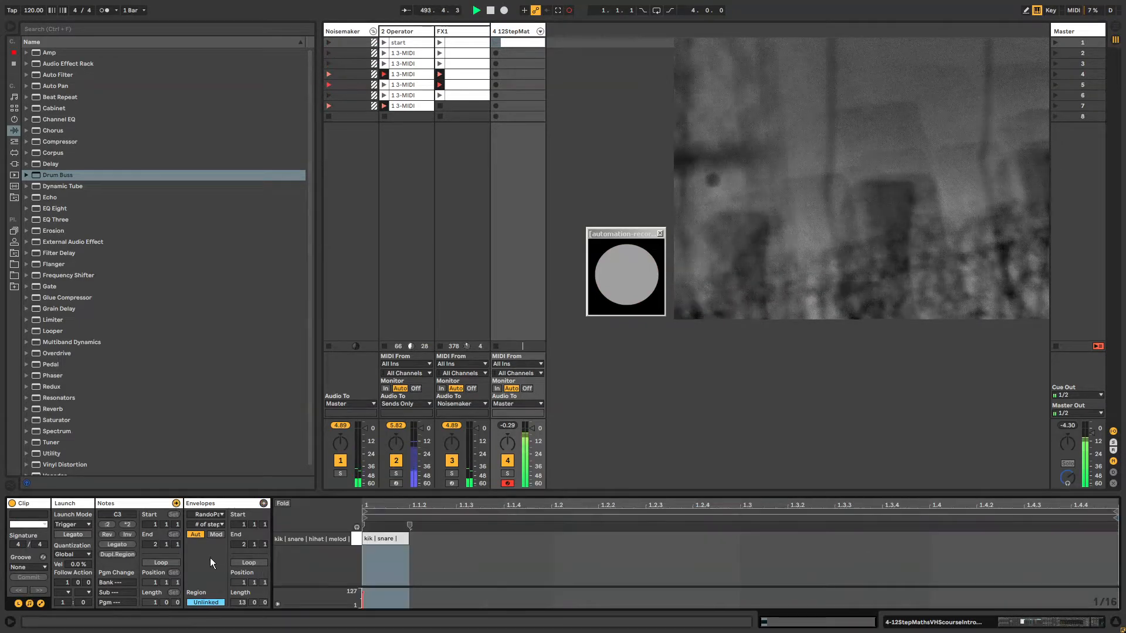
Step: Turn on looping for the track 4 clip with a length of 14 bars, and launch the clip
left_click(505, 35)
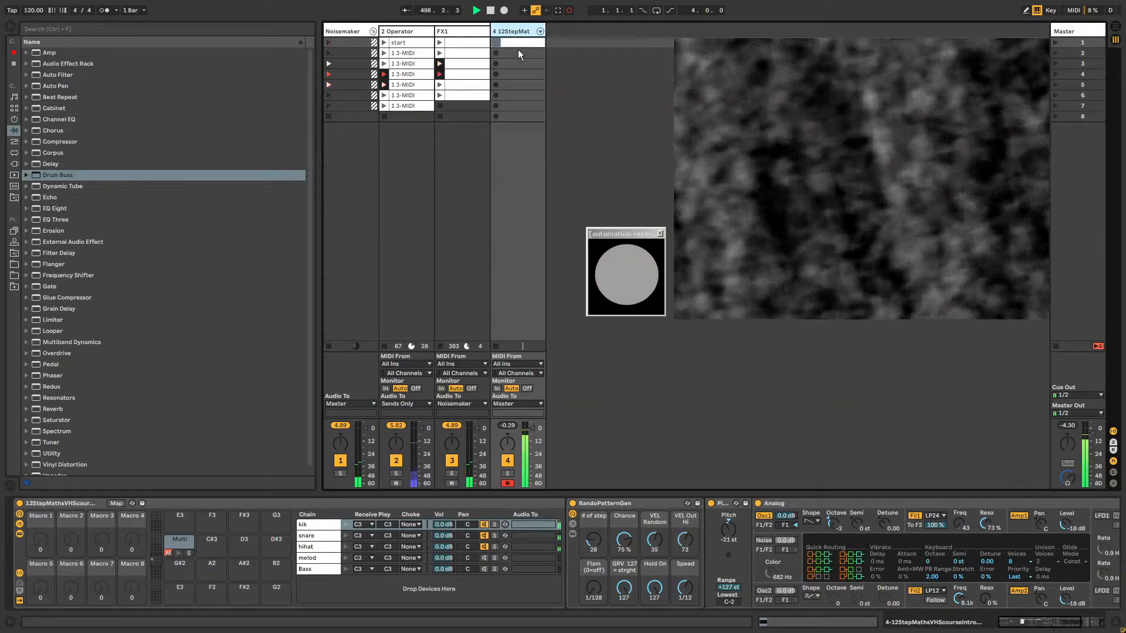
left_click(526, 42)
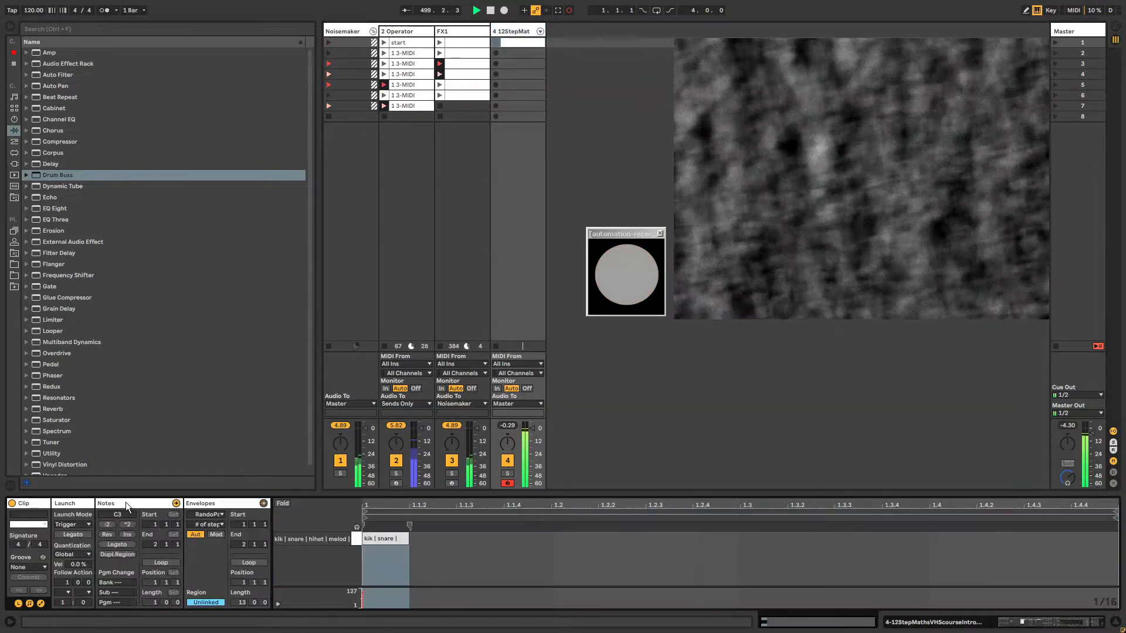
left_click(161, 562)
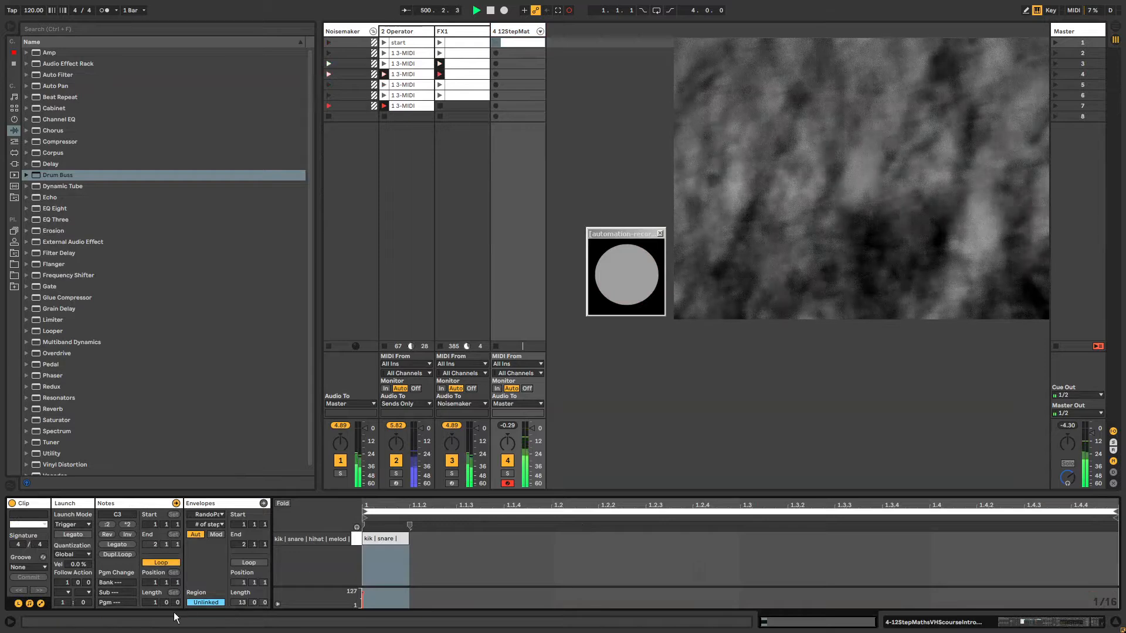
left_click_drag(154, 603, 154, 577)
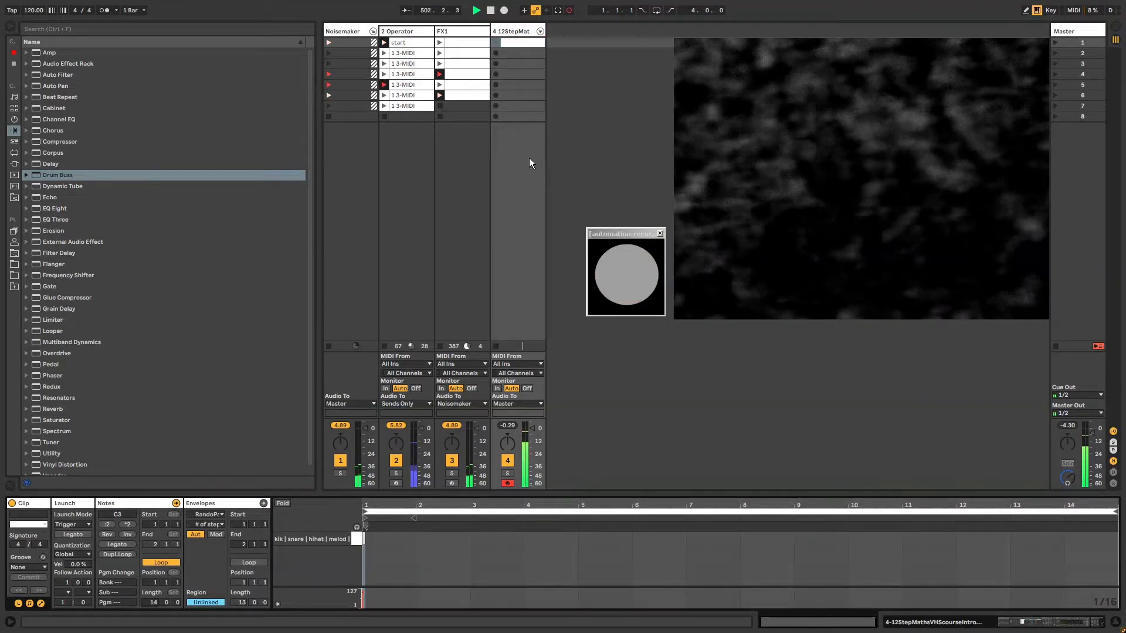
left_click(512, 40)
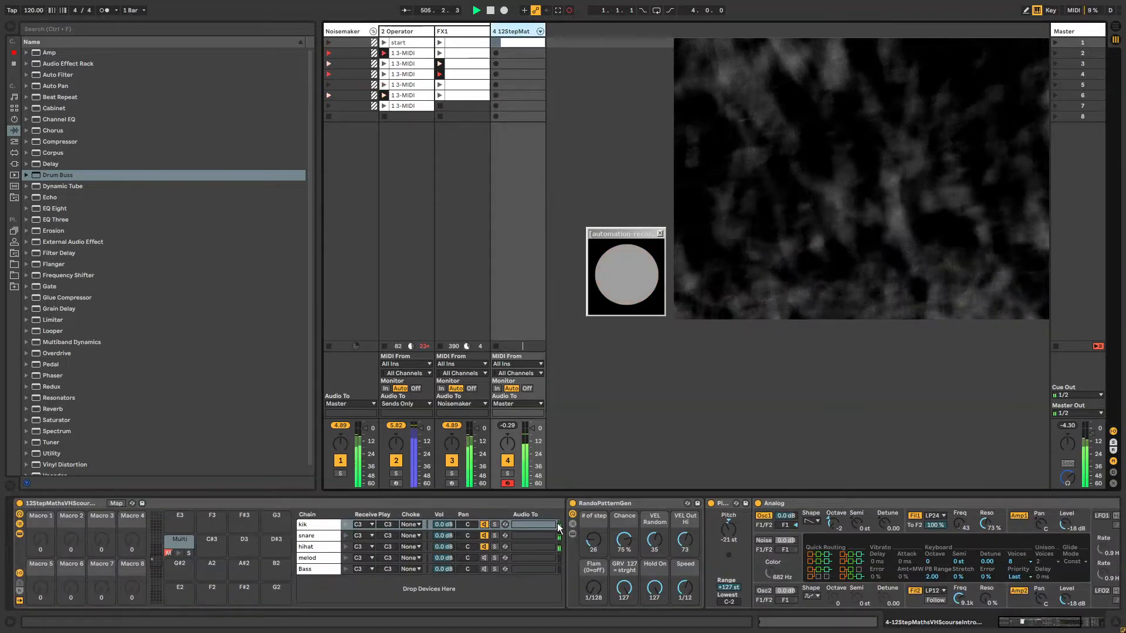
left_click(495, 42)
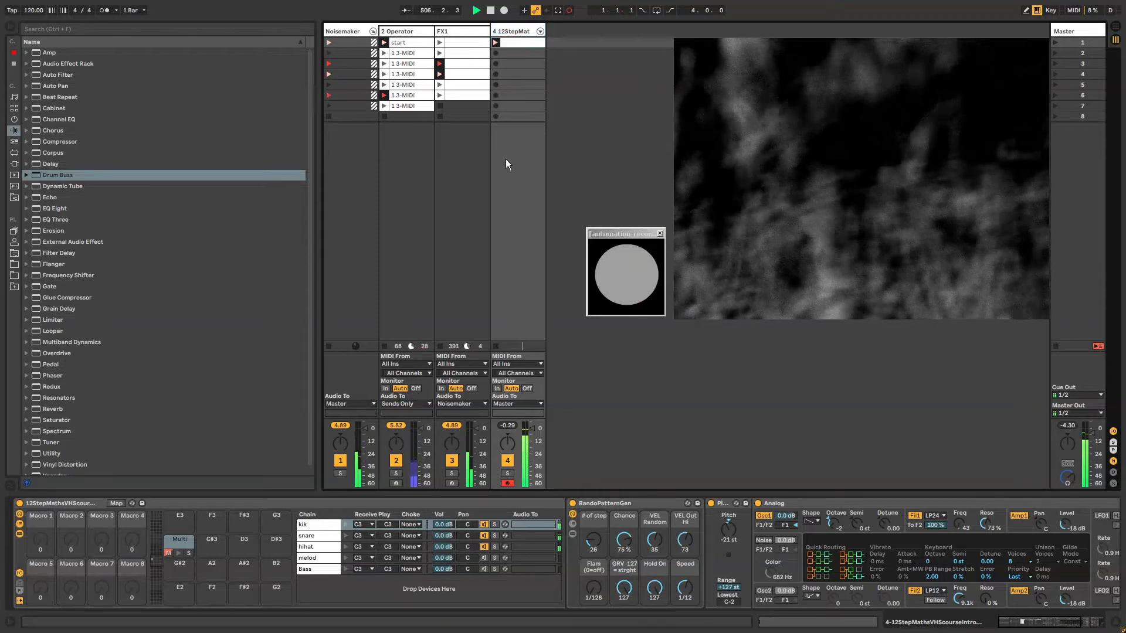
Step: Expand the kik chain's RandoPatternGen and examine its nested Pitch, MIDI Effect Rack, Chord and Arpeggiator devices
left_click(598, 501)
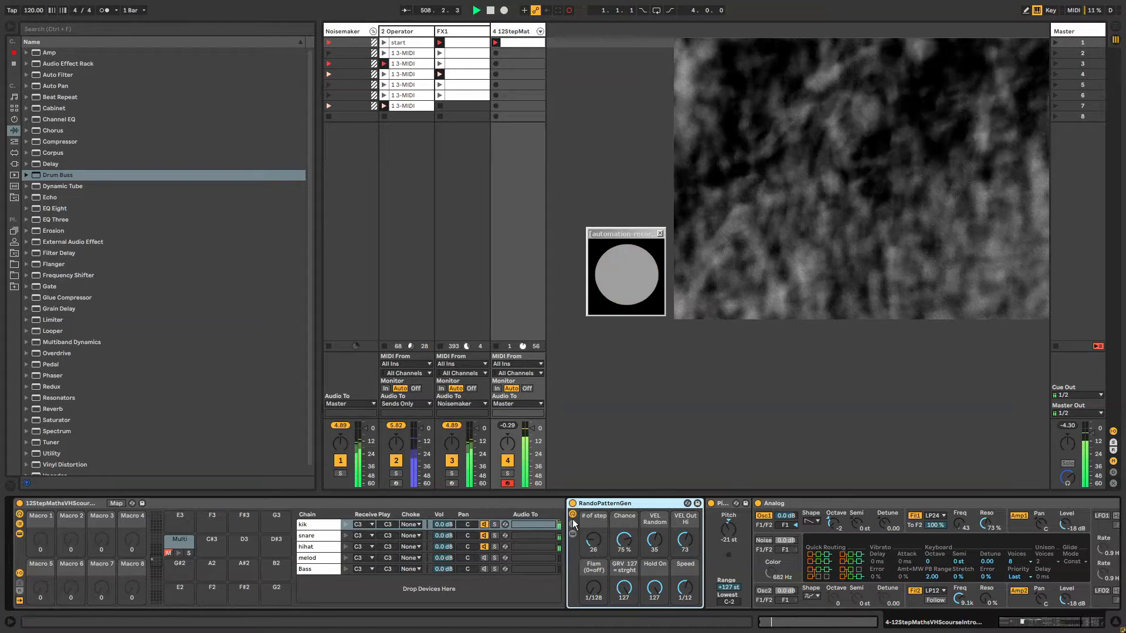
left_click(697, 503)
left_click(721, 531)
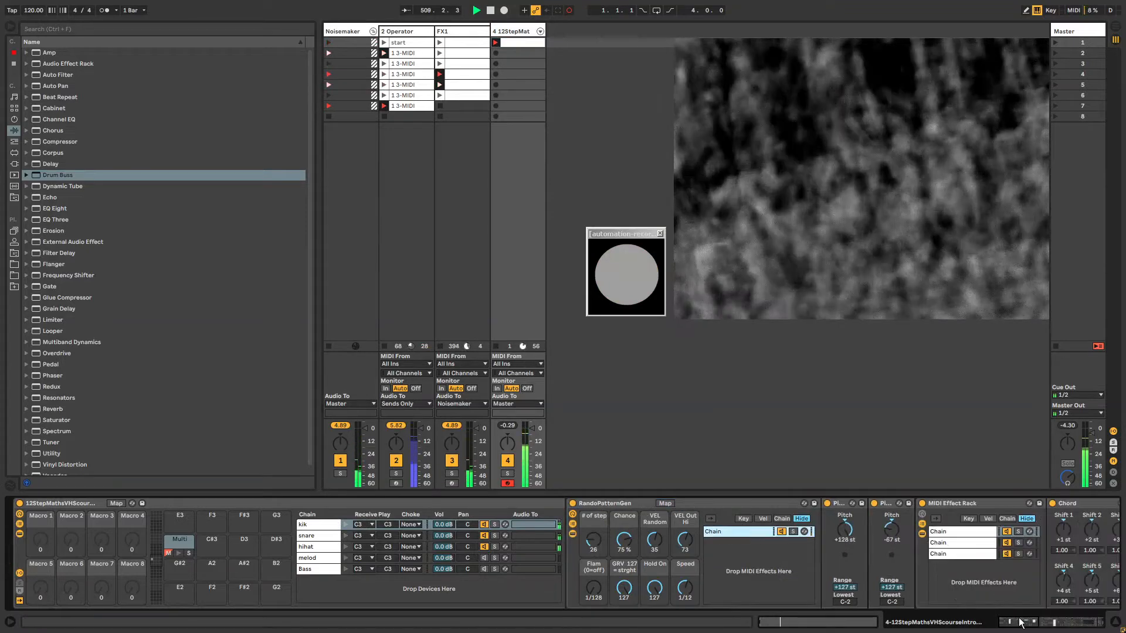
left_click_drag(1021, 622, 1049, 624)
left_click(559, 502)
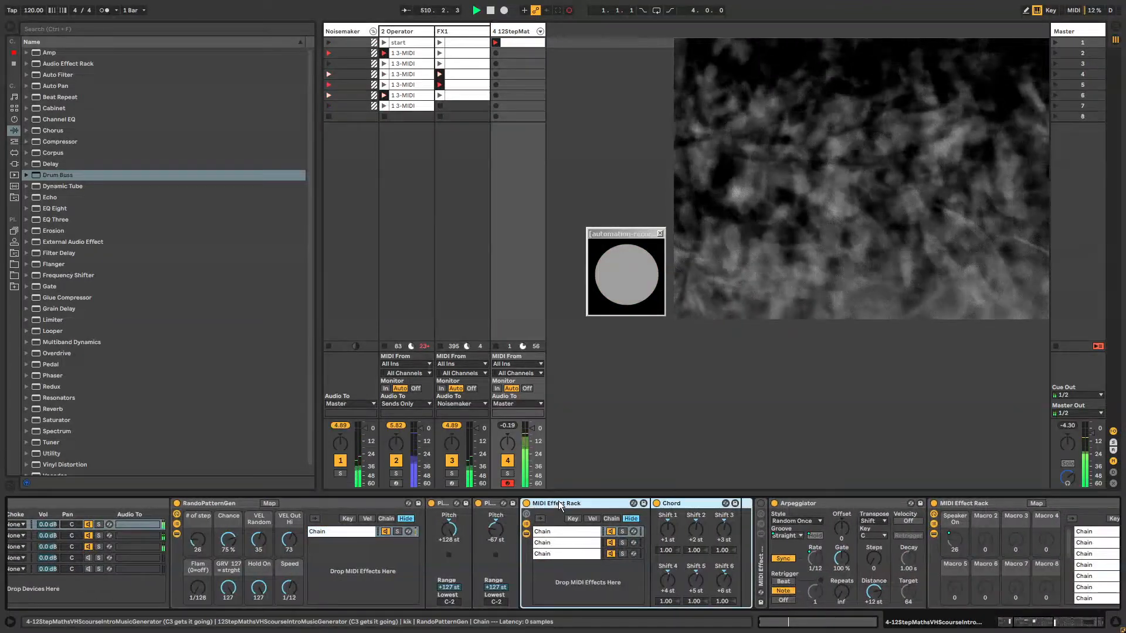
left_click(224, 504)
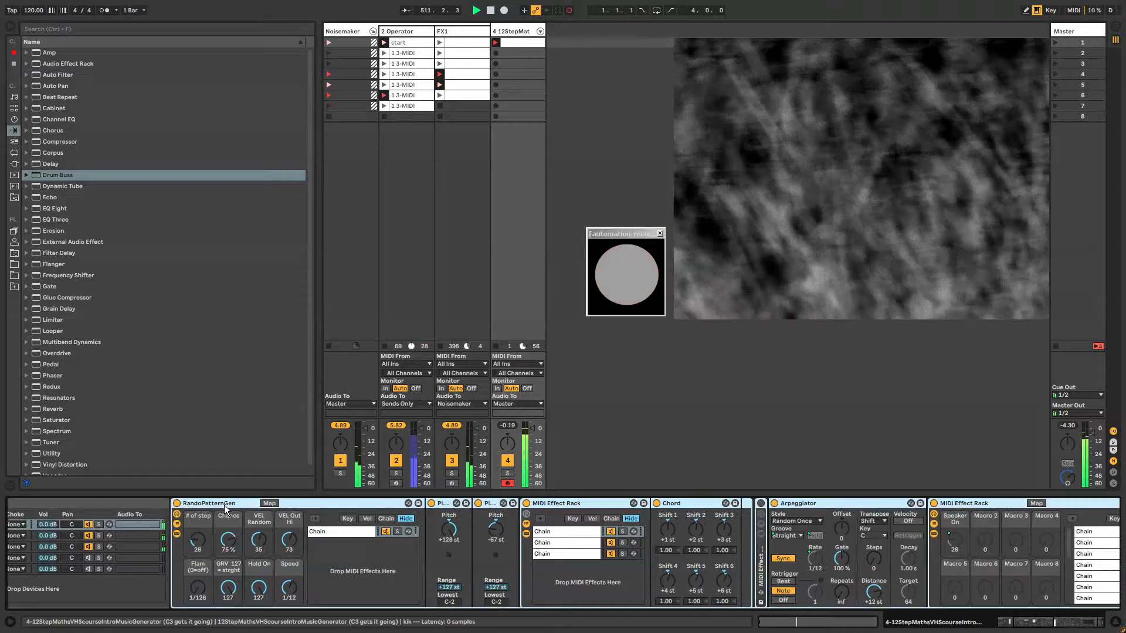
left_click(582, 503)
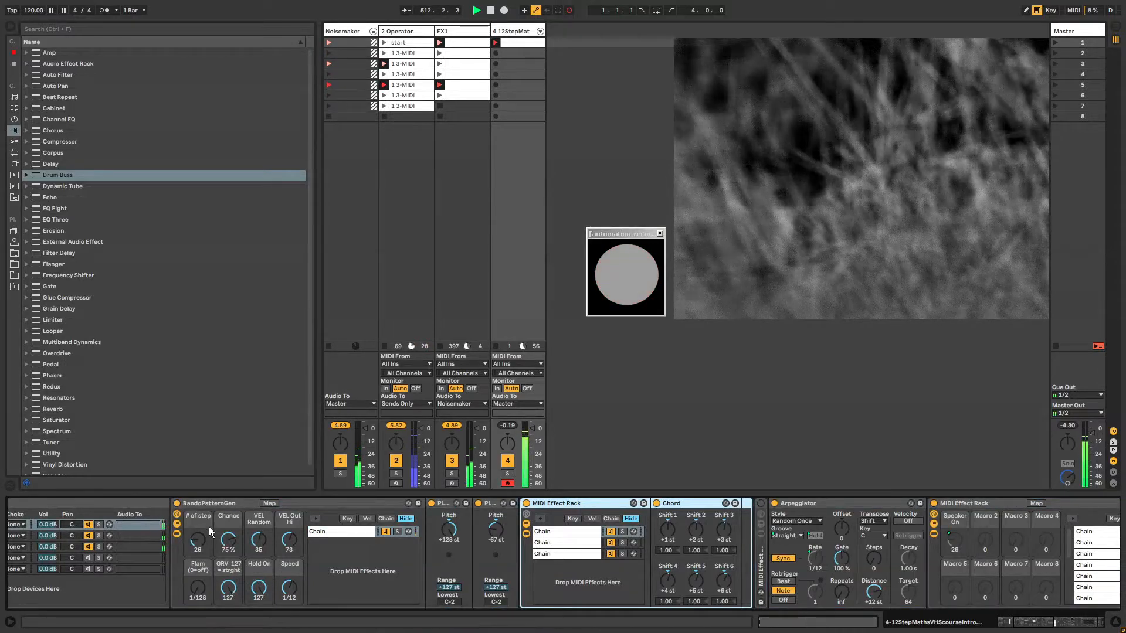
Step: Set the kik chain's RandoPatternGen # of step to 20
left_click_drag(202, 540, 202, 519)
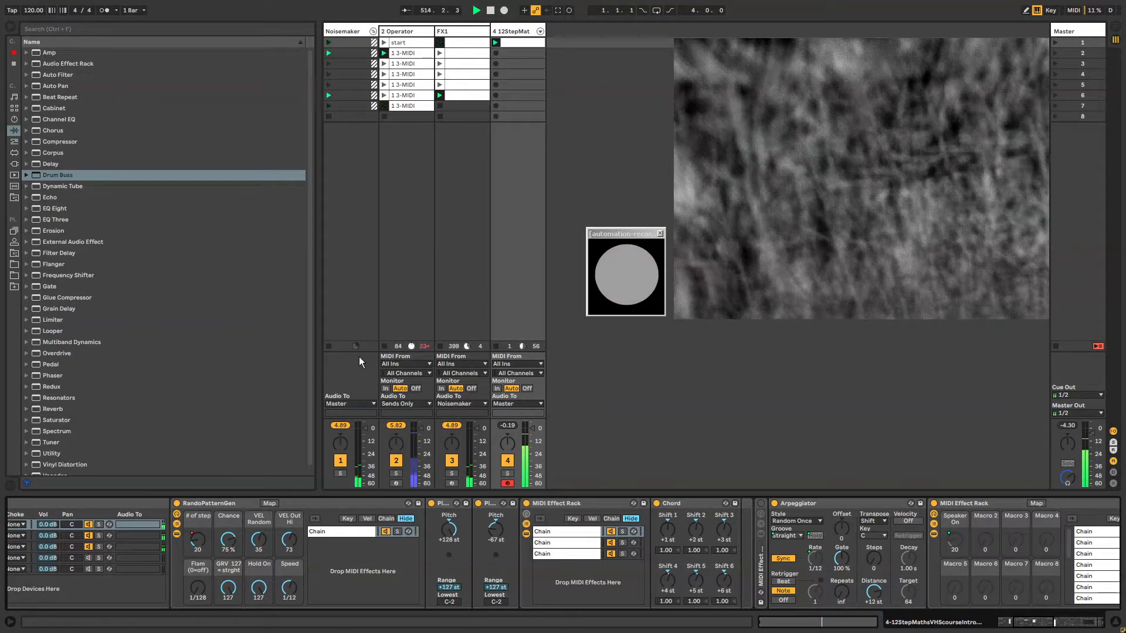
right_click(195, 543)
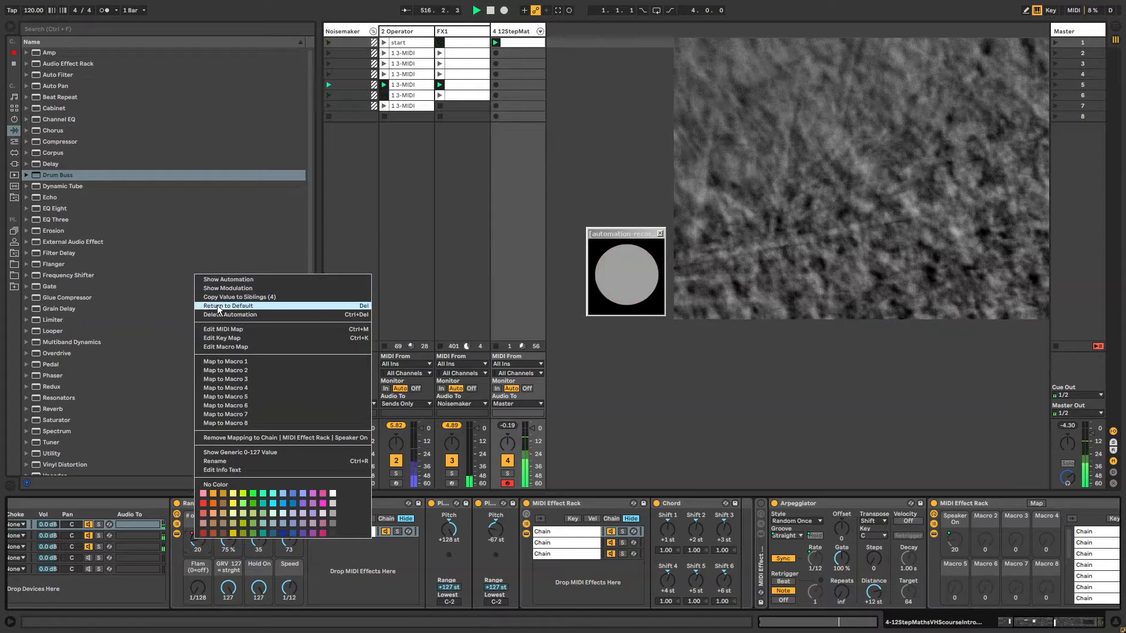
left_click(192, 547)
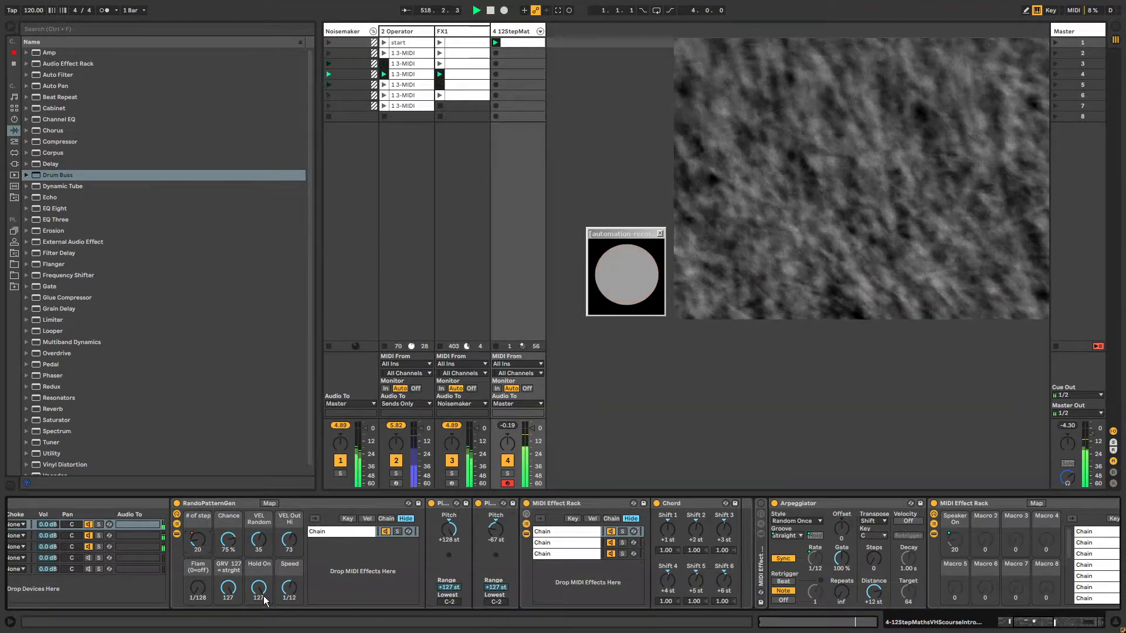
Step: In the kik chain's pattern generator, raise the velocity out high to 89, delete the step-count automation and set the number of steps to 39
left_click_drag(197, 593, 198, 587)
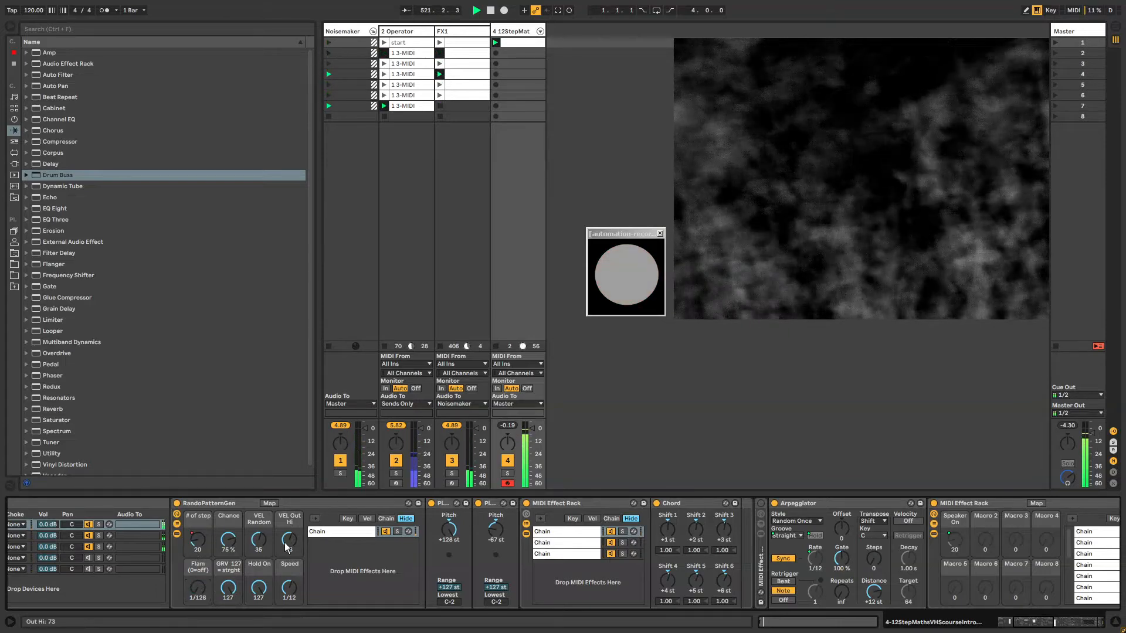
mouse_move(287, 548)
left_mouse_down()
mouse_move(288, 534)
mouse_move(289, 549)
left_mouse_up()
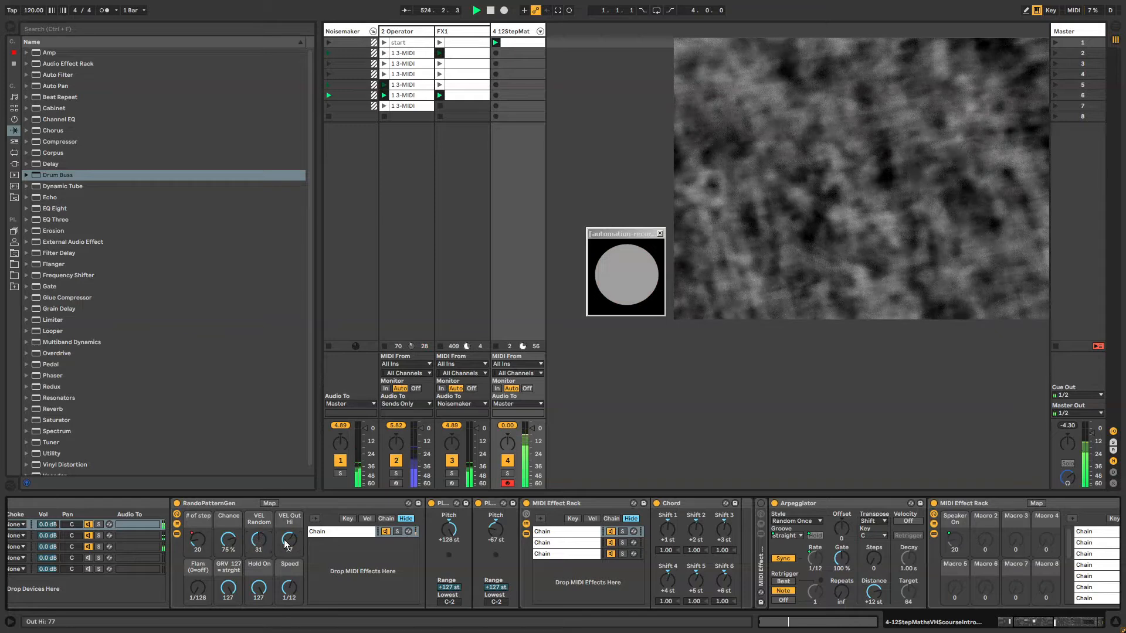
right_click(198, 543)
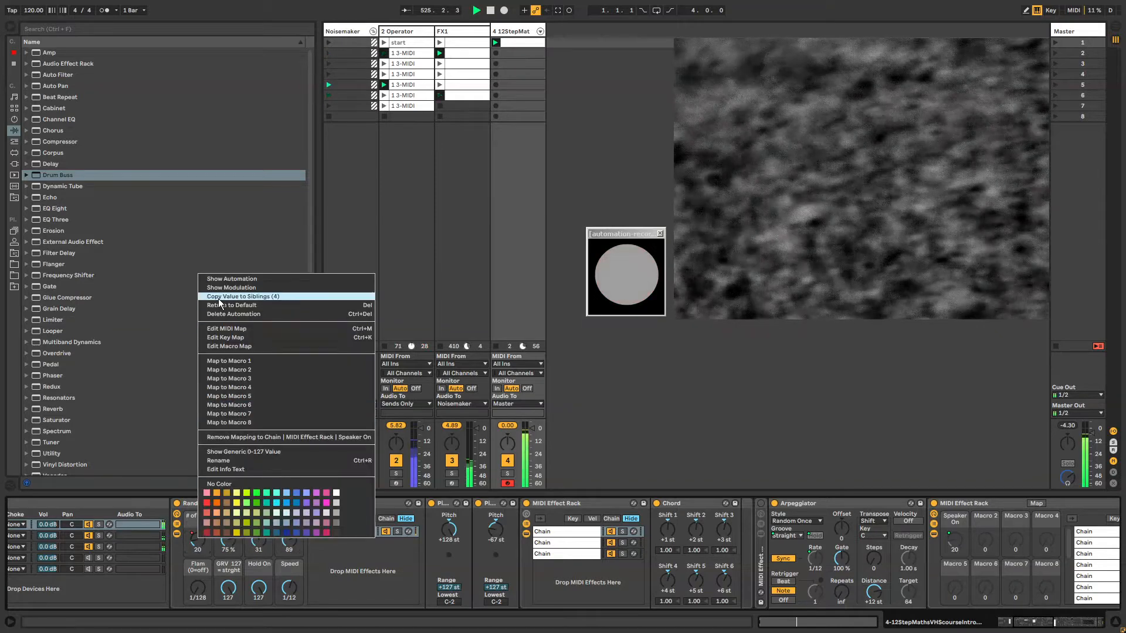
left_click(222, 317)
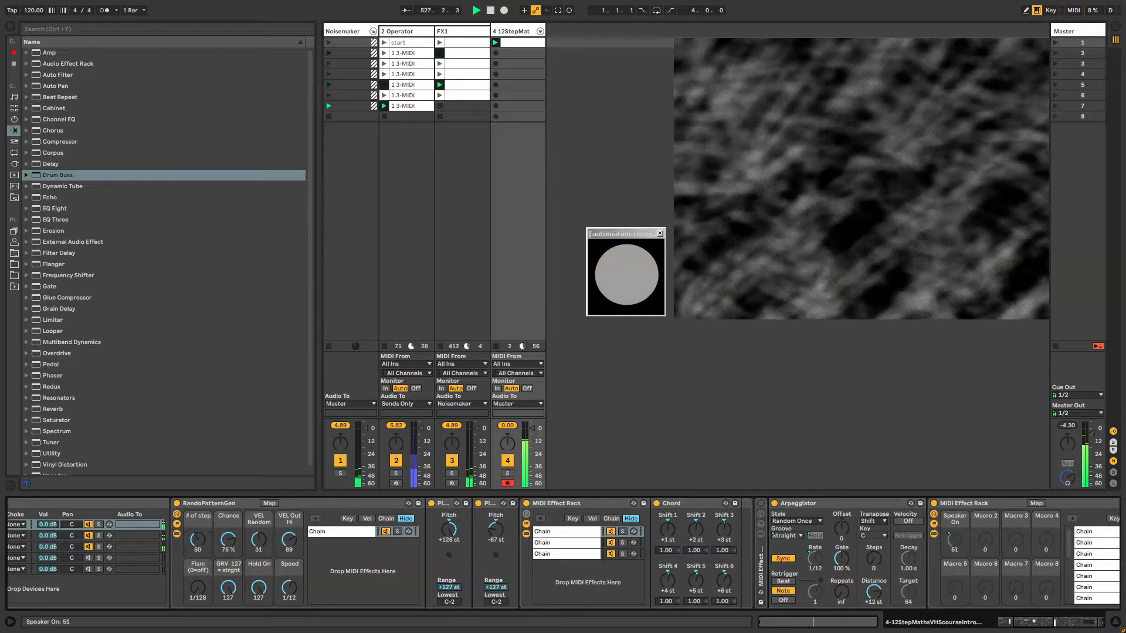
left_click_drag(196, 545, 196, 496)
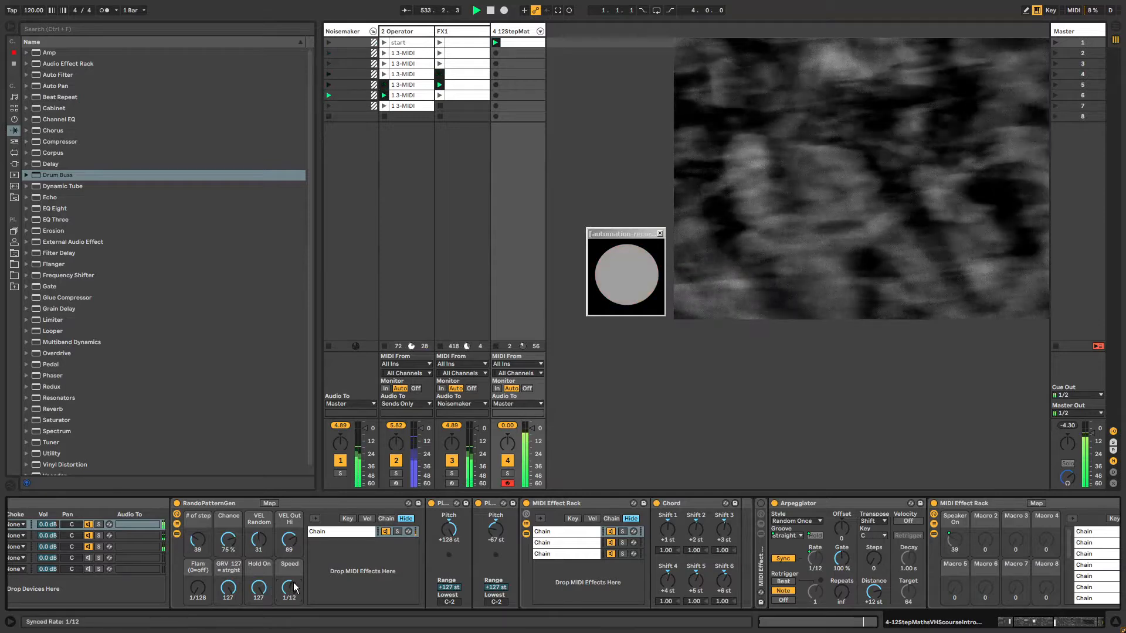
Step: Check the snare and hihat chains' pattern generator settings and hide the chain list in the hihat's generator rack
left_click(128, 535)
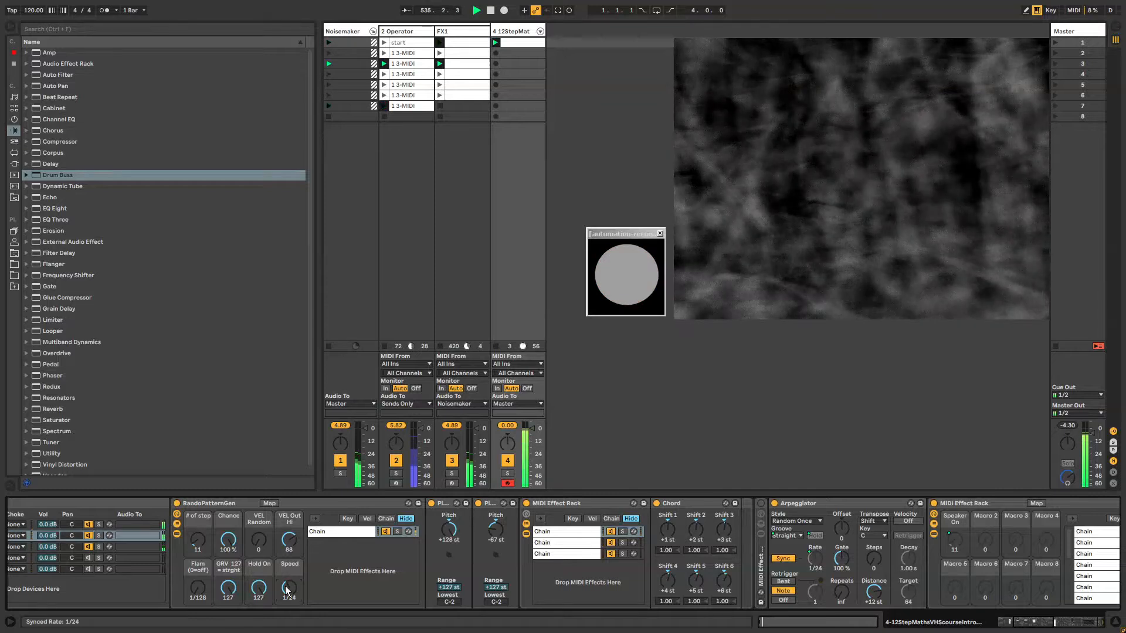
left_click(128, 547)
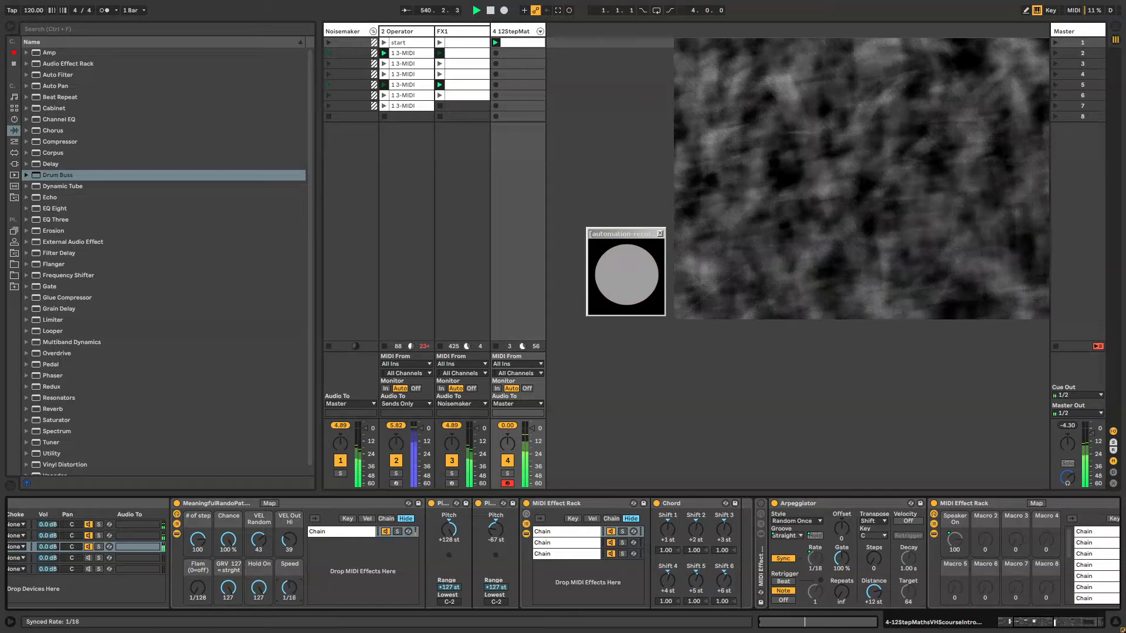
left_click(176, 524)
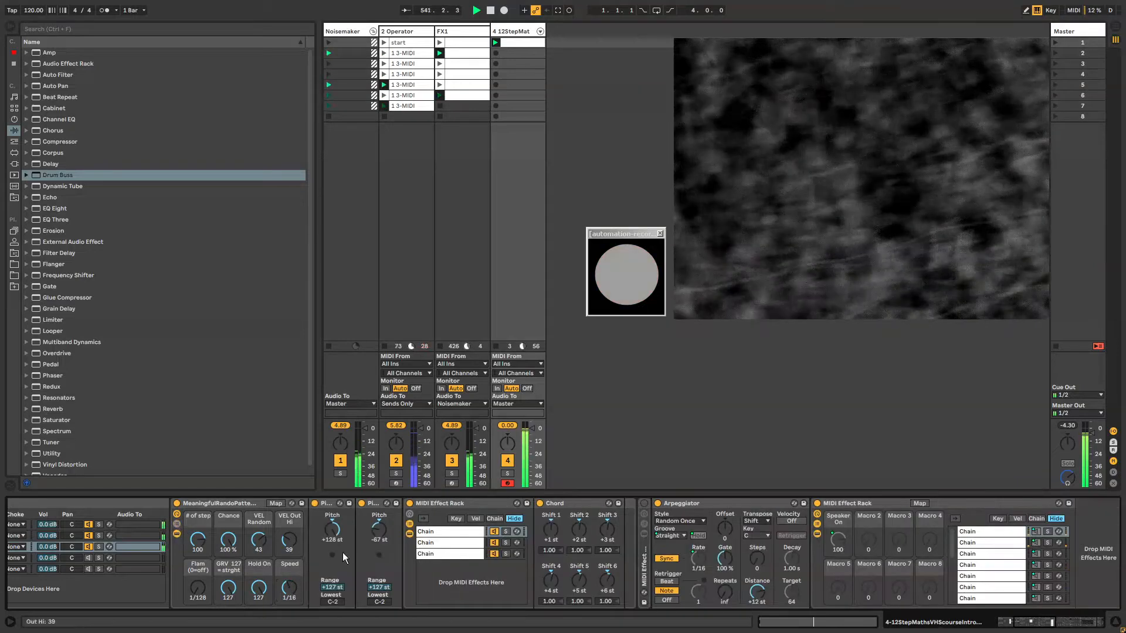
left_click_drag(1048, 625, 1036, 627)
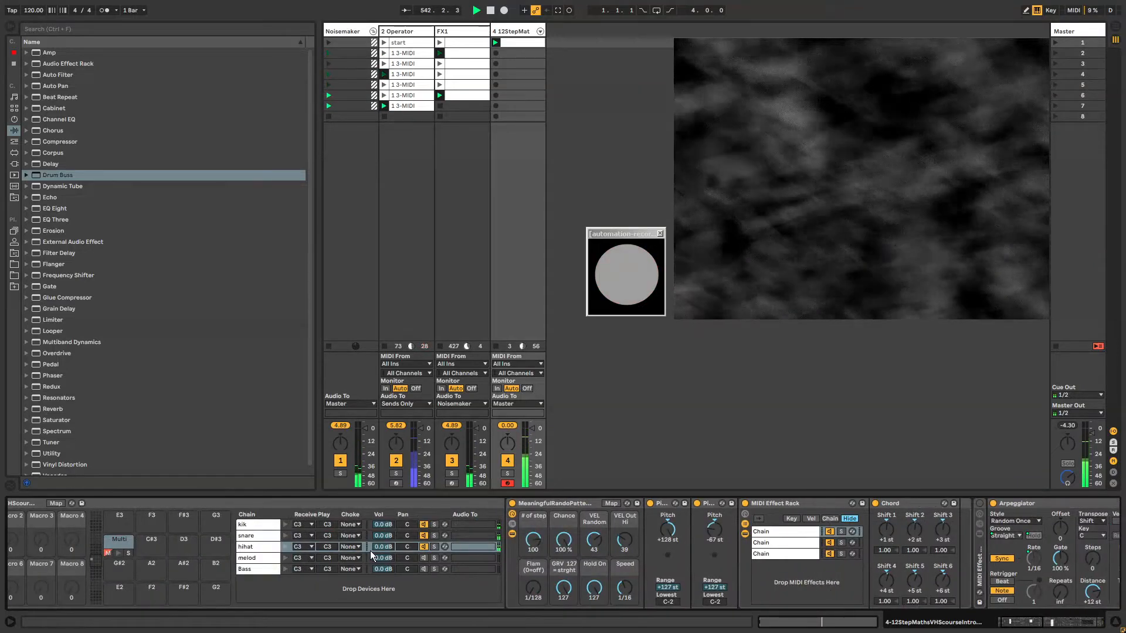
Step: Set the kik chain's pattern generator to 56 steps, 100% chance, velocity random 0, velocity out high 60 and speed 1/8
left_click(485, 526)
left_click(633, 588)
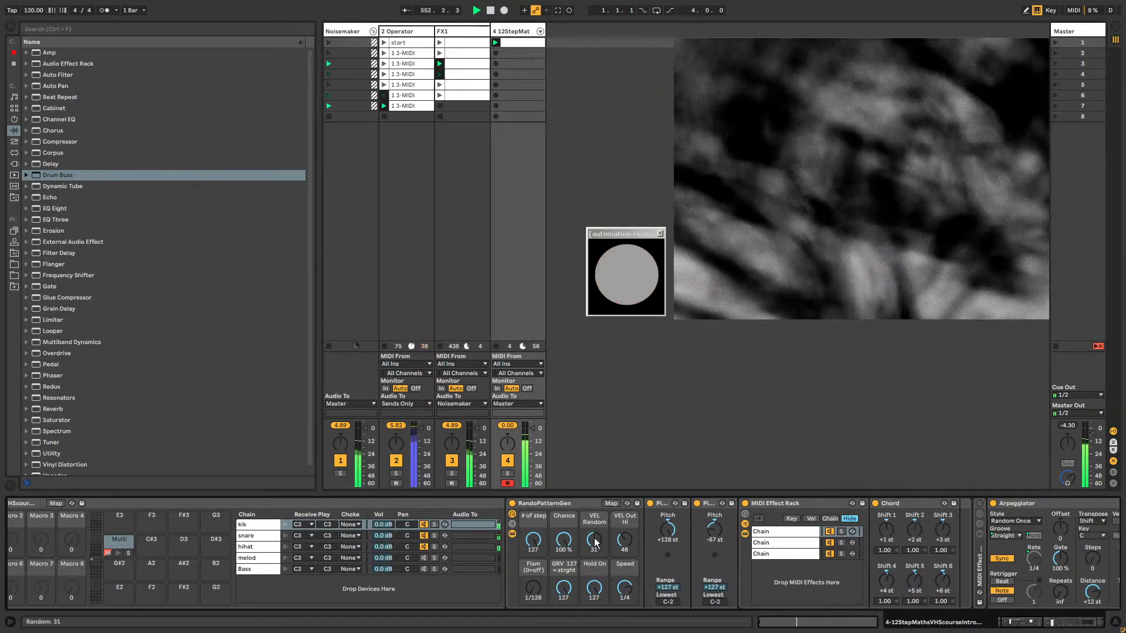
left_click_drag(621, 542, 620, 535)
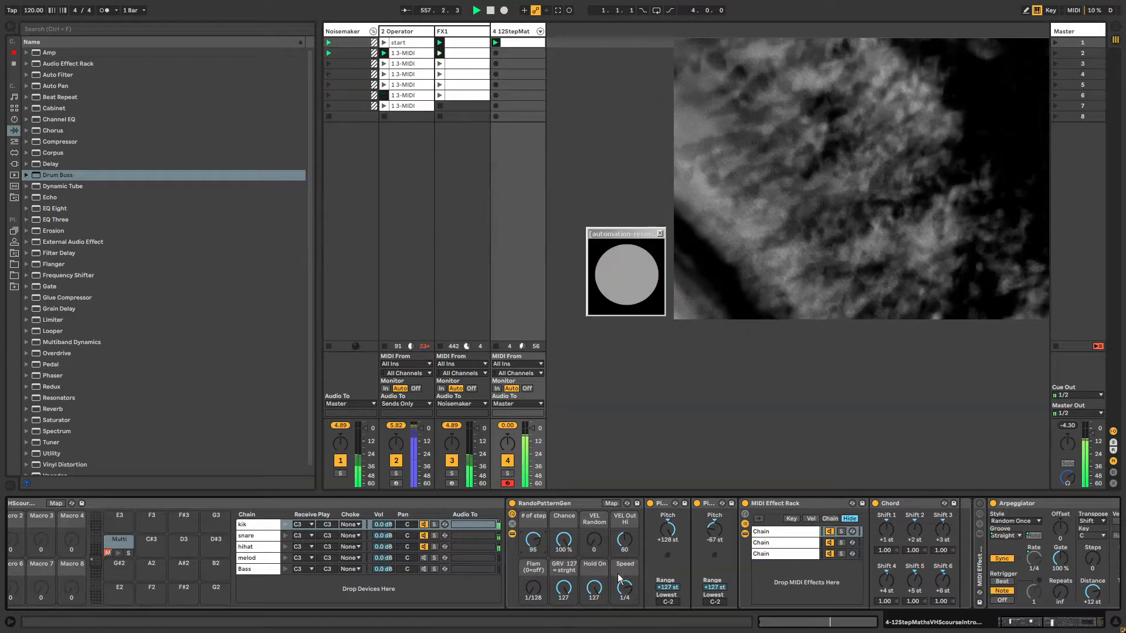
left_click_drag(526, 540, 526, 547)
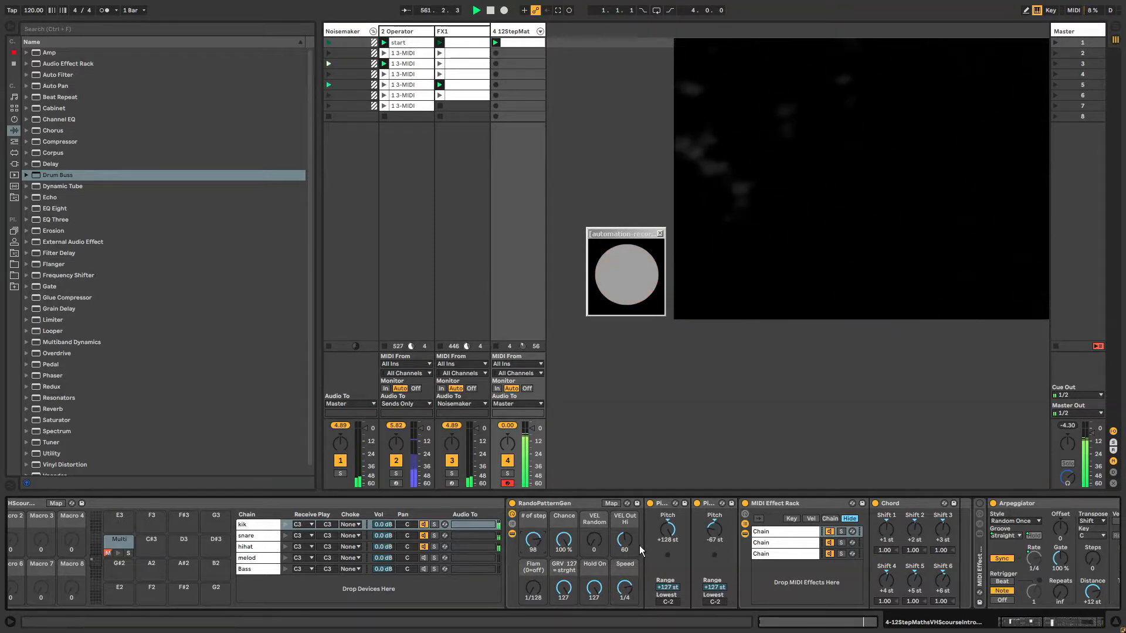
left_click(543, 504)
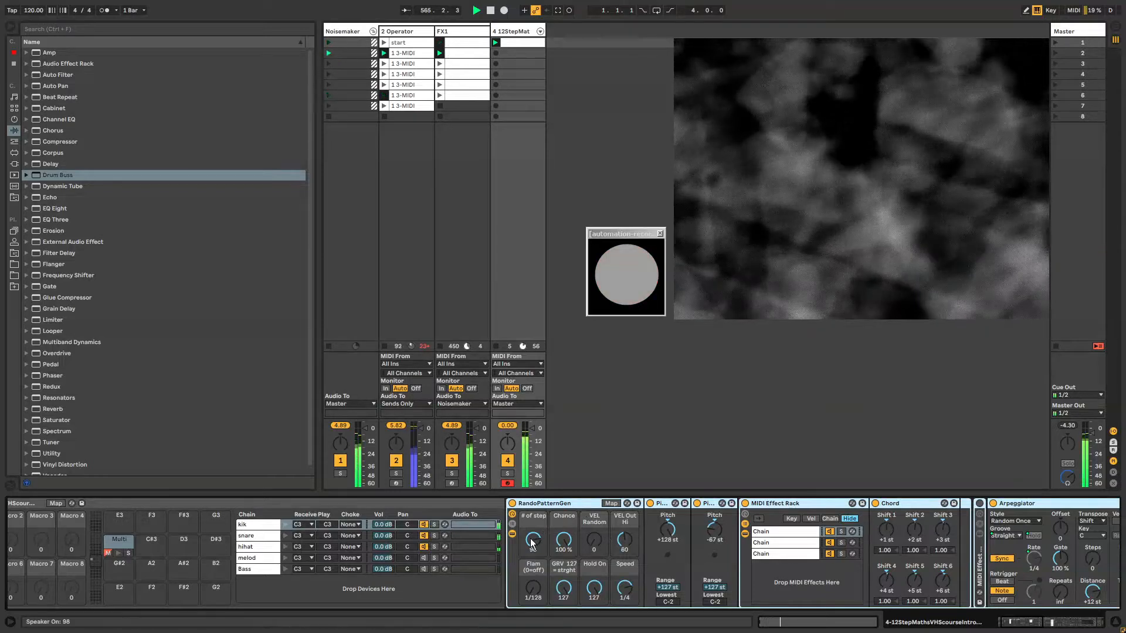
mouse_move(530, 539)
left_mouse_down()
mouse_move(533, 561)
mouse_move(530, 535)
left_mouse_up()
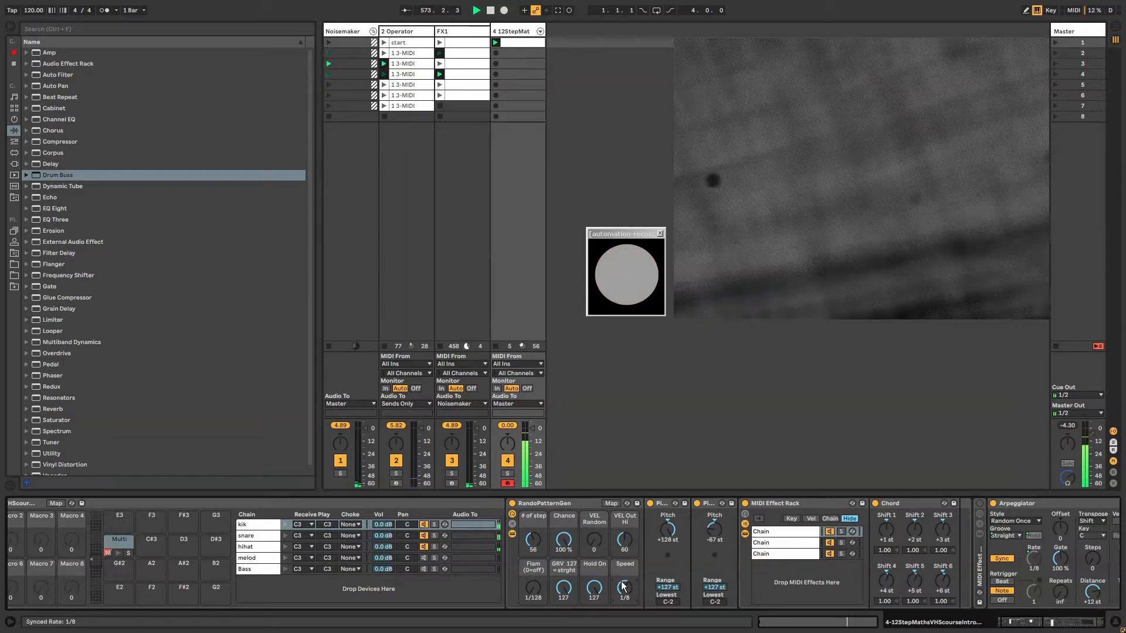
Step: Duplicate the hihat chain in the drum rack and rename the copy perc
left_click(248, 558)
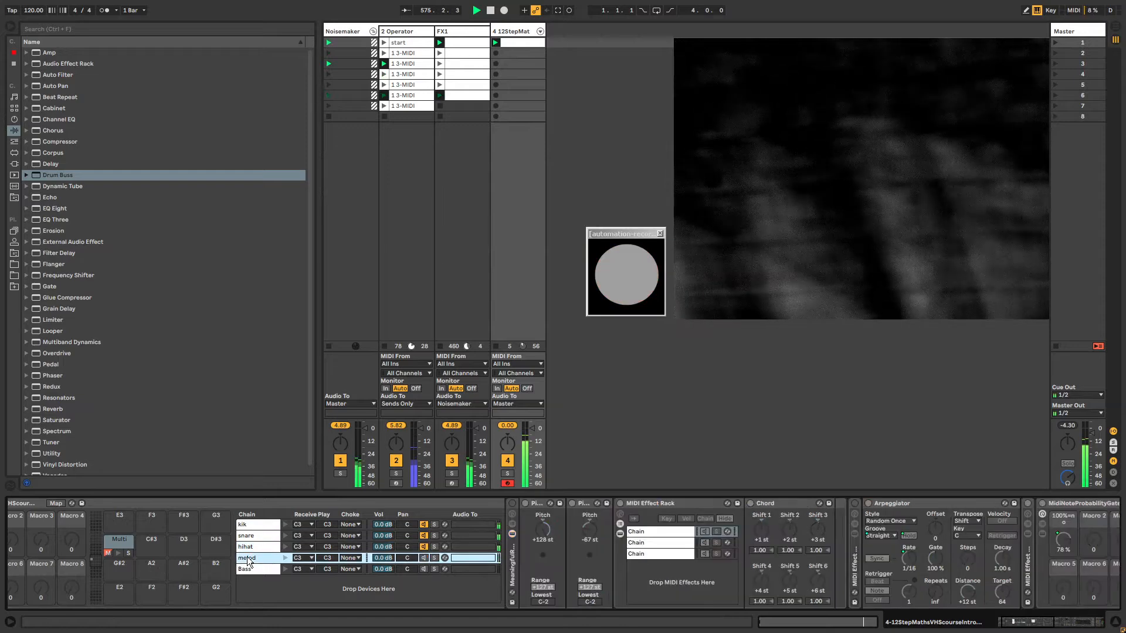
left_click(246, 547)
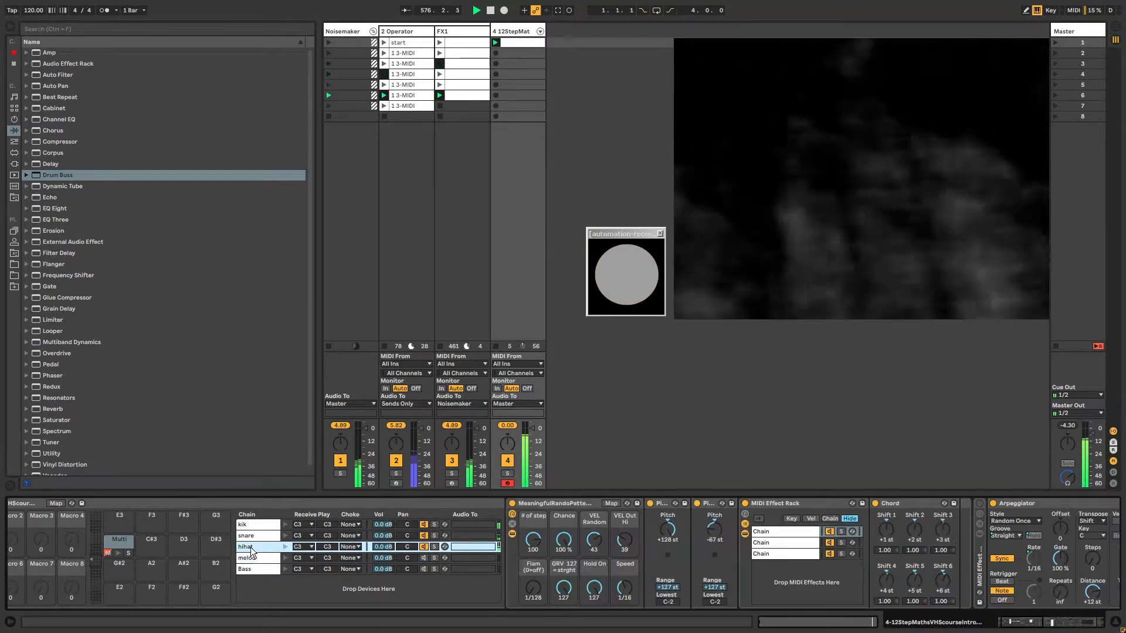
key("ctrl+d")
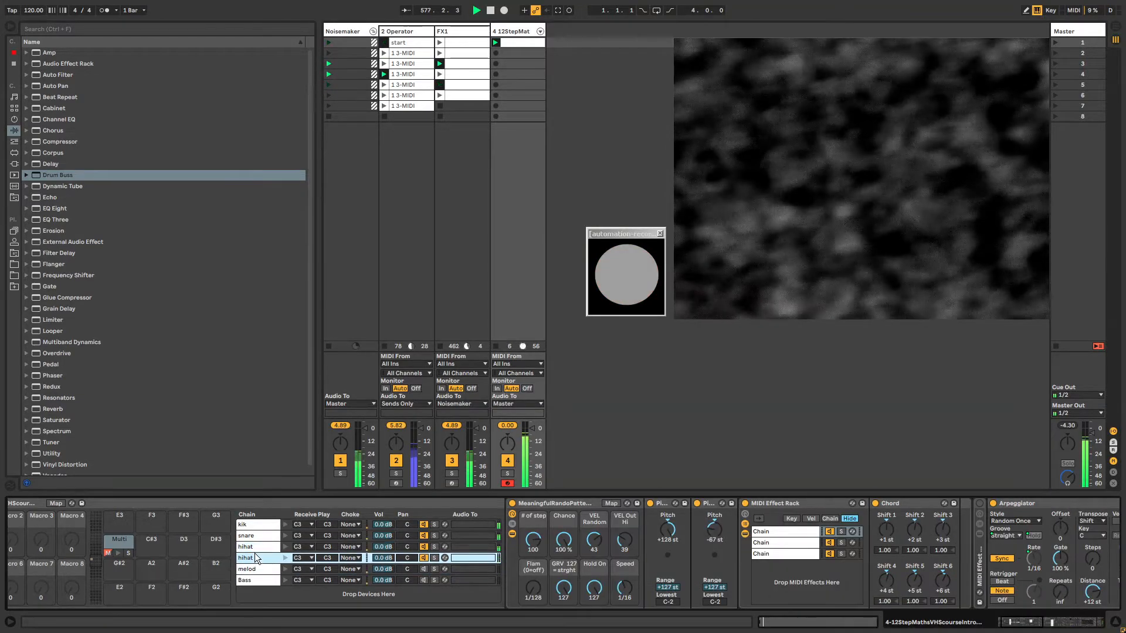
type("perc")
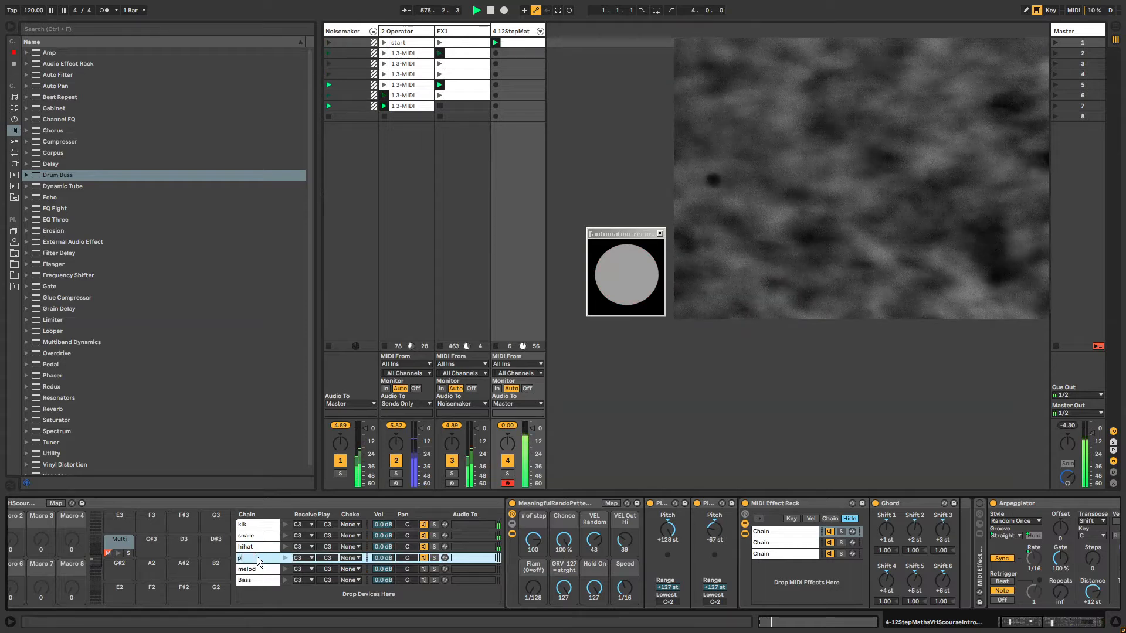
key("Return")
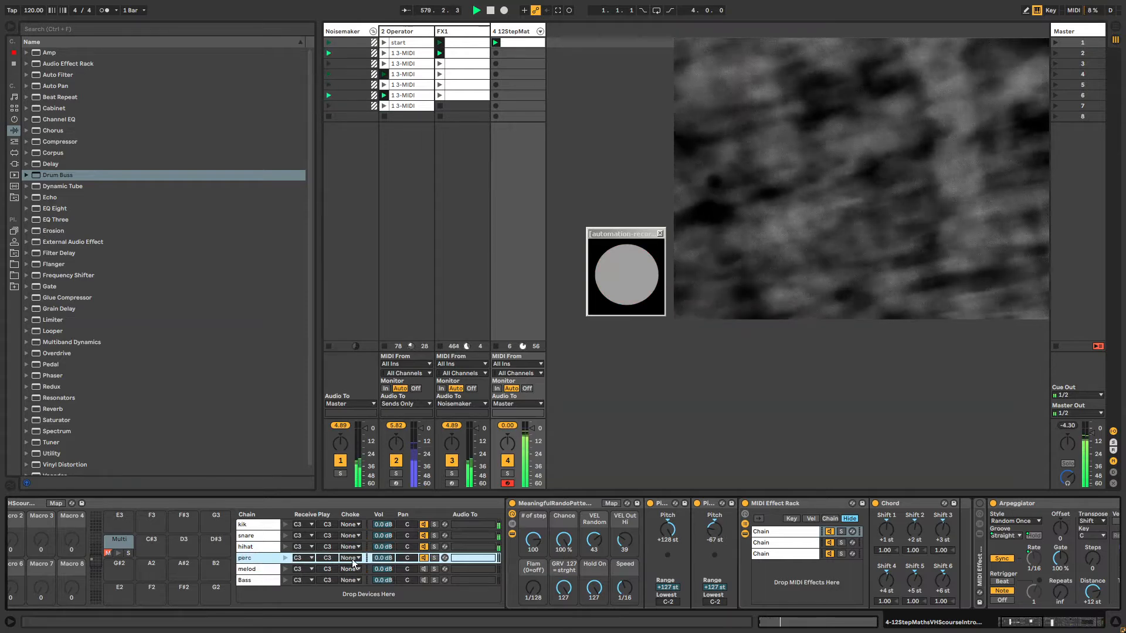
Step: In the perc chain's Analog synth, change oscillator 1's waveform, set its octave to 1 and lower filter 1's frequency to 60
left_click(552, 503)
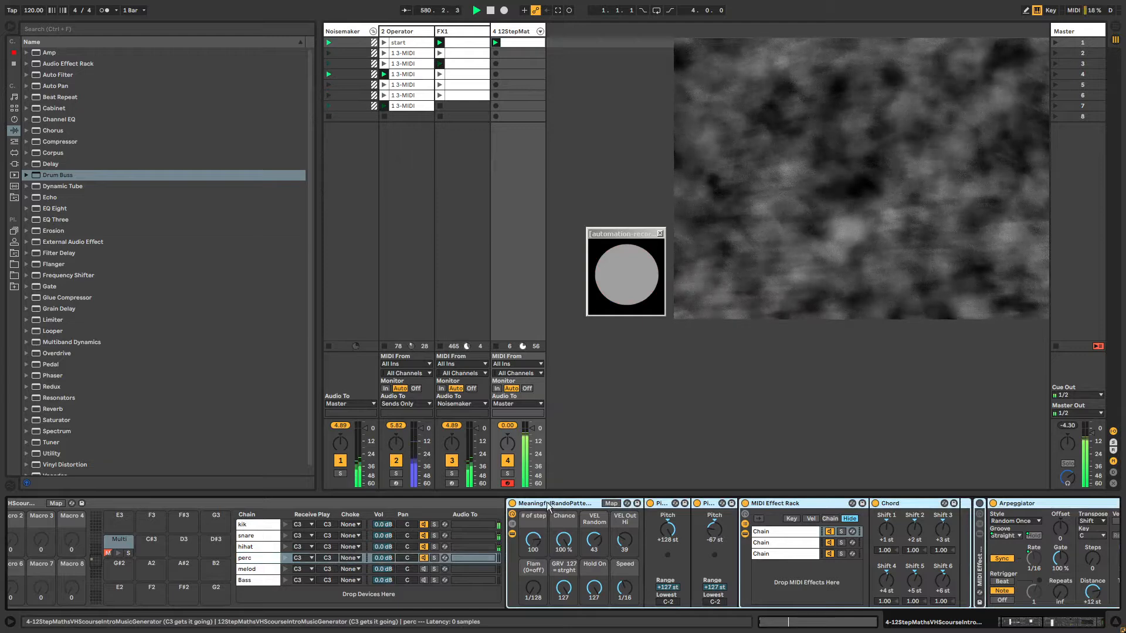
mouse_move(1019, 623)
left_mouse_down()
mouse_move(1050, 625)
mouse_move(1030, 624)
left_mouse_up()
left_click(299, 535)
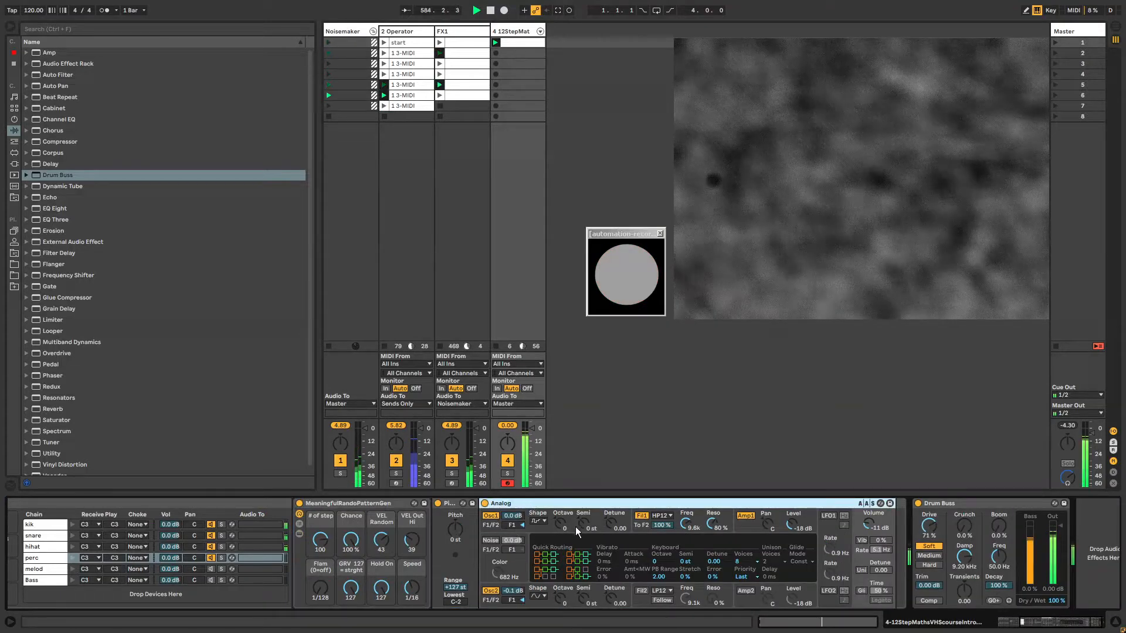
left_click(541, 522)
left_click(538, 538)
left_click_drag(558, 526, 558, 519)
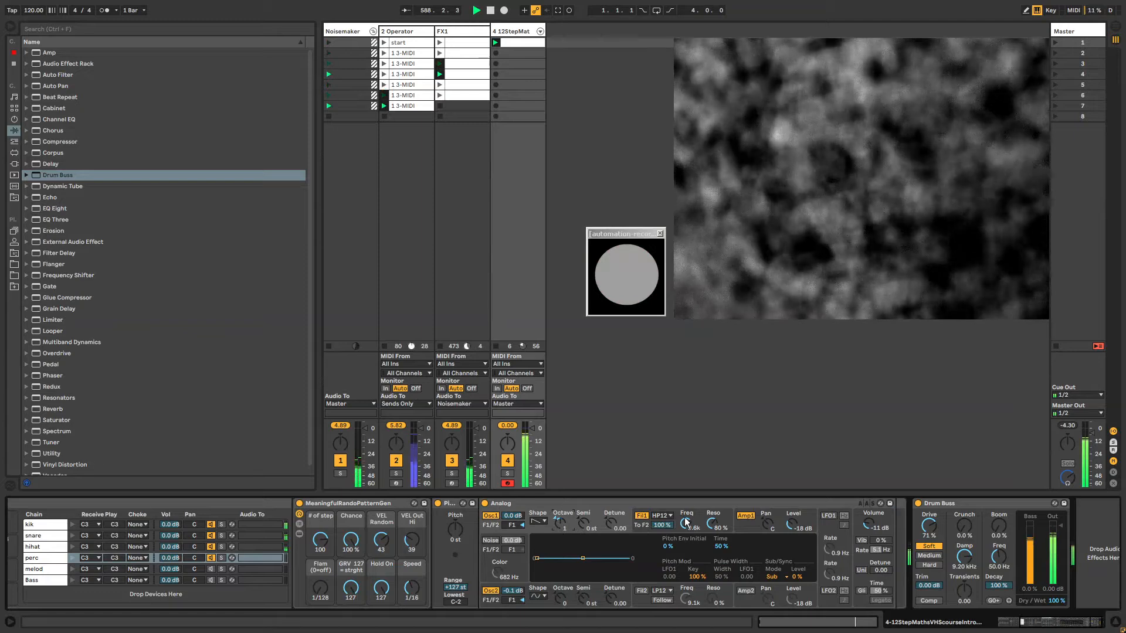
left_click_drag(686, 523, 685, 581)
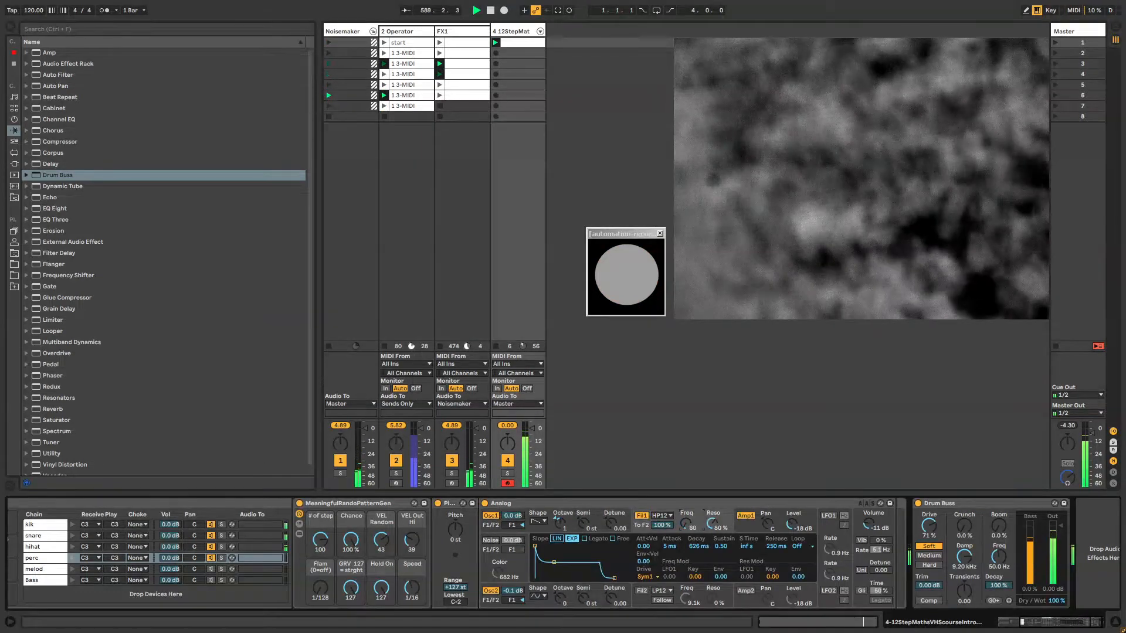
Step: Set the perc chain's Analog volume to -7.3 dB and its pattern generator's chance to 70%
left_click(46, 555)
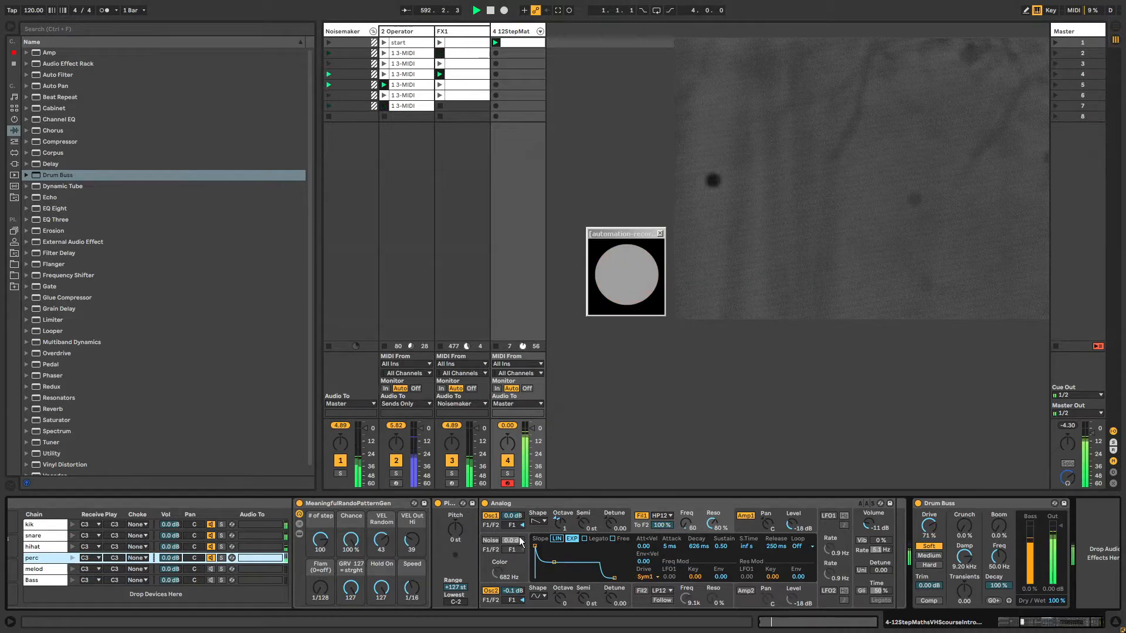
left_click_drag(534, 546, 560, 531)
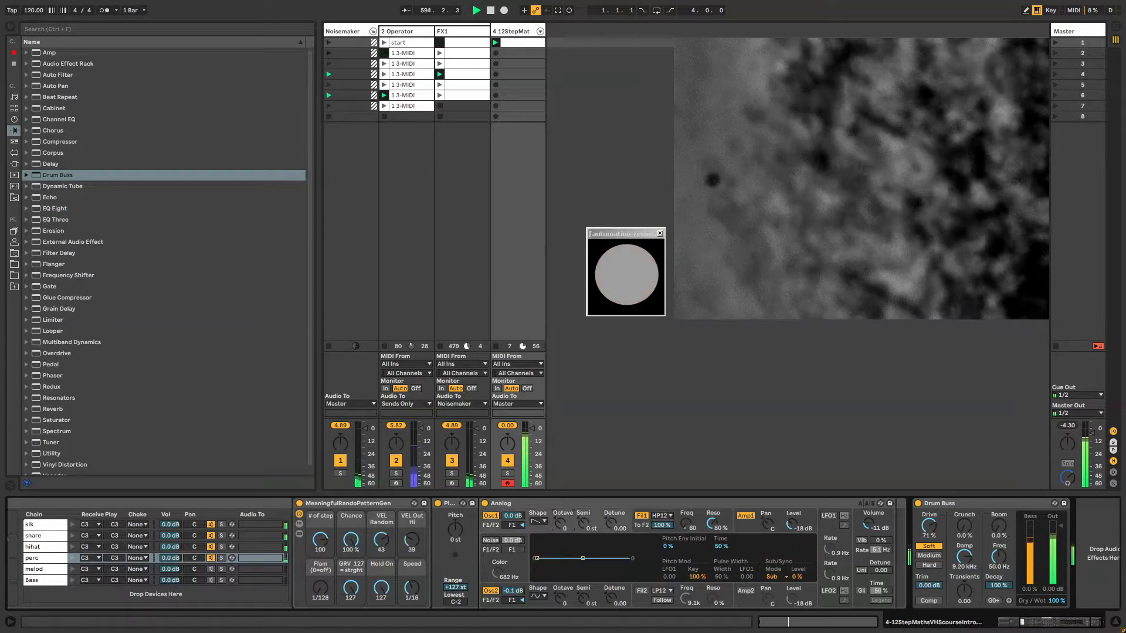
mouse_move(868, 526)
left_mouse_down()
mouse_move(868, 516)
mouse_move(869, 527)
left_mouse_up()
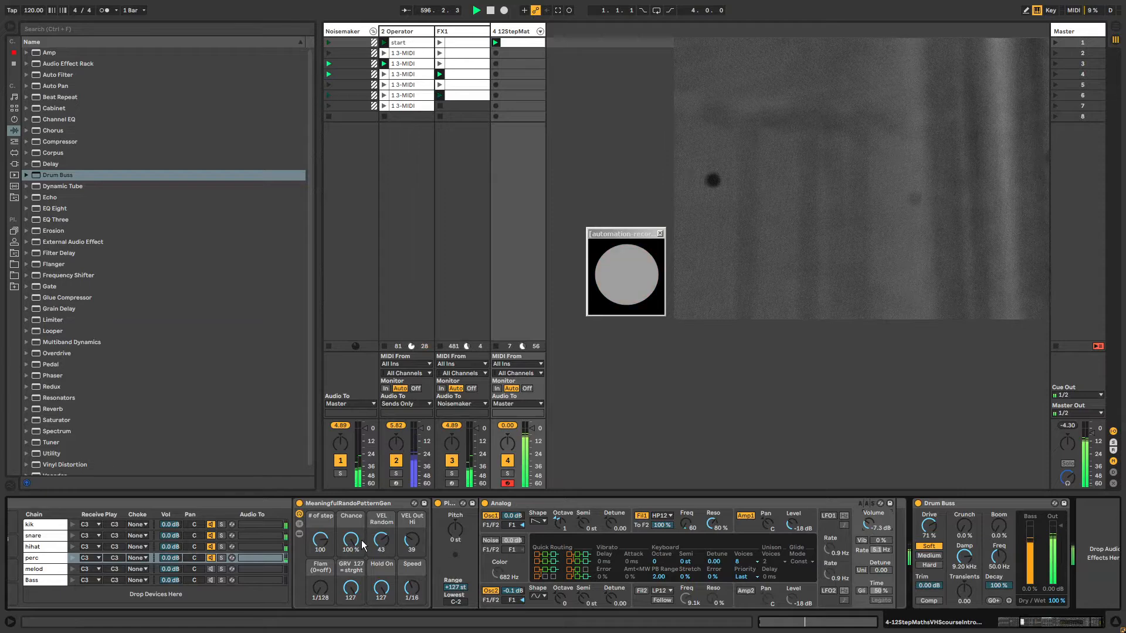
left_click_drag(355, 546, 355, 569)
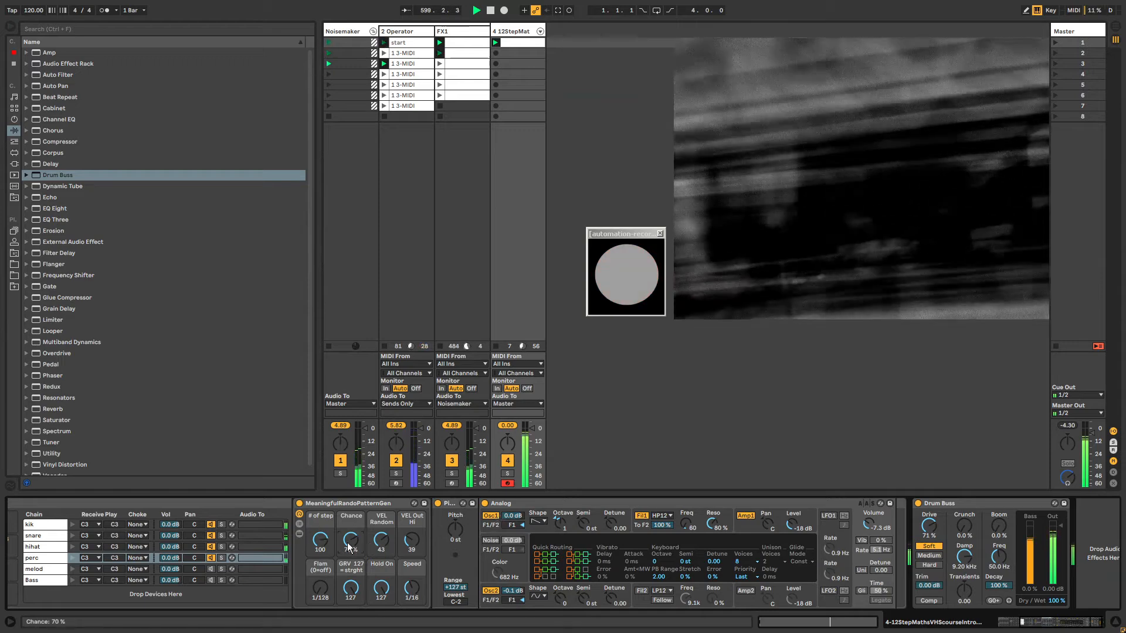
Step: Set oscillator 1's octave to 0 in the perc chain's Analog synth
left_click(562, 524)
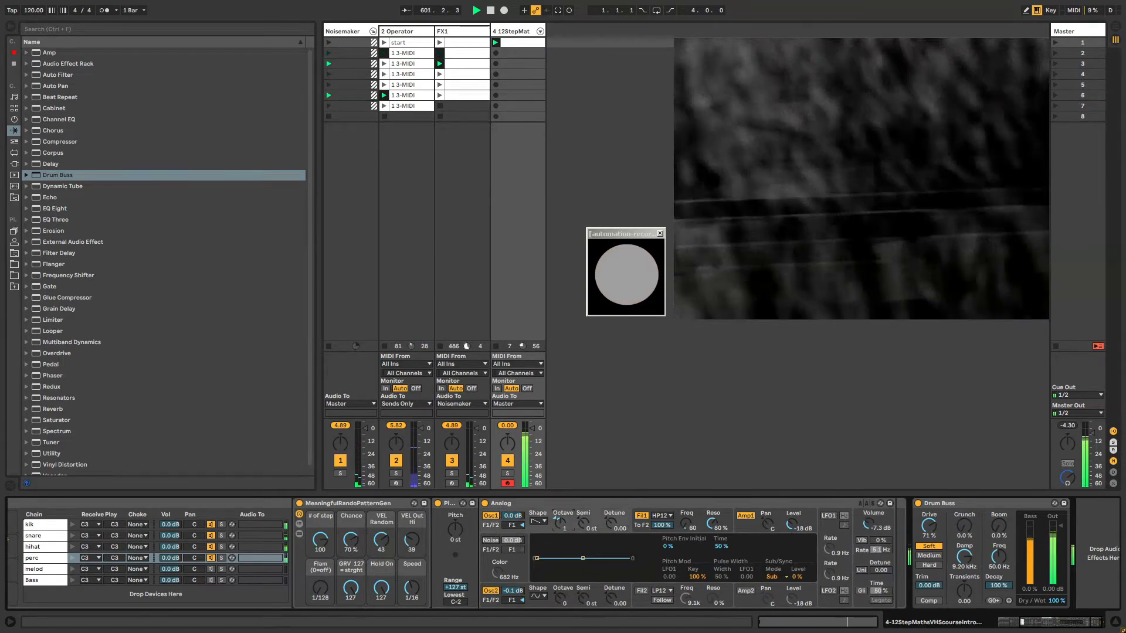
mouse_move(561, 524)
left_mouse_down()
mouse_move(561, 499)
mouse_move(561, 523)
left_mouse_up()
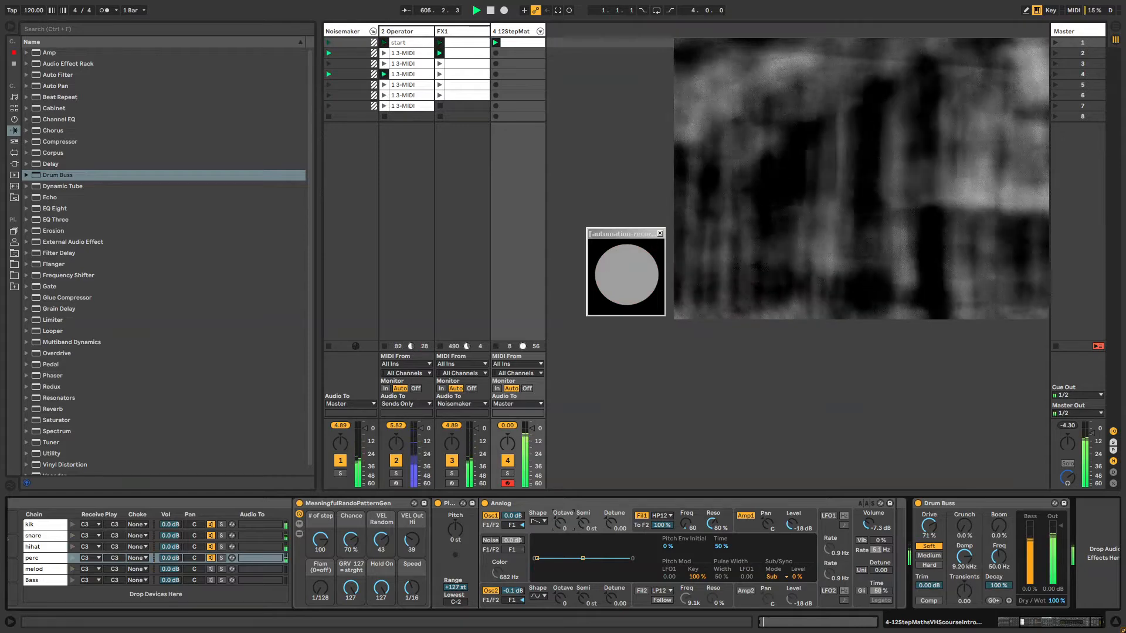
left_click_drag(554, 524, 555, 537)
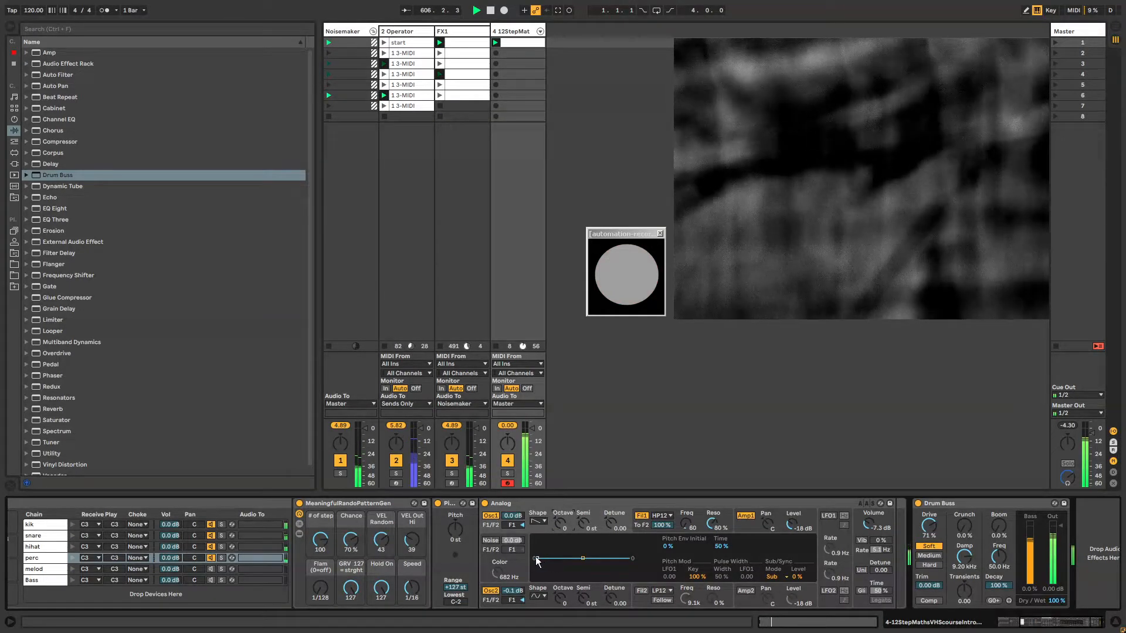
Step: Set Amp 1's envelope attack to 10 ms and oscillator 1's pitch envelope to 100% initial with 17% time
left_click(758, 520)
left_click_drag(534, 546, 537, 546)
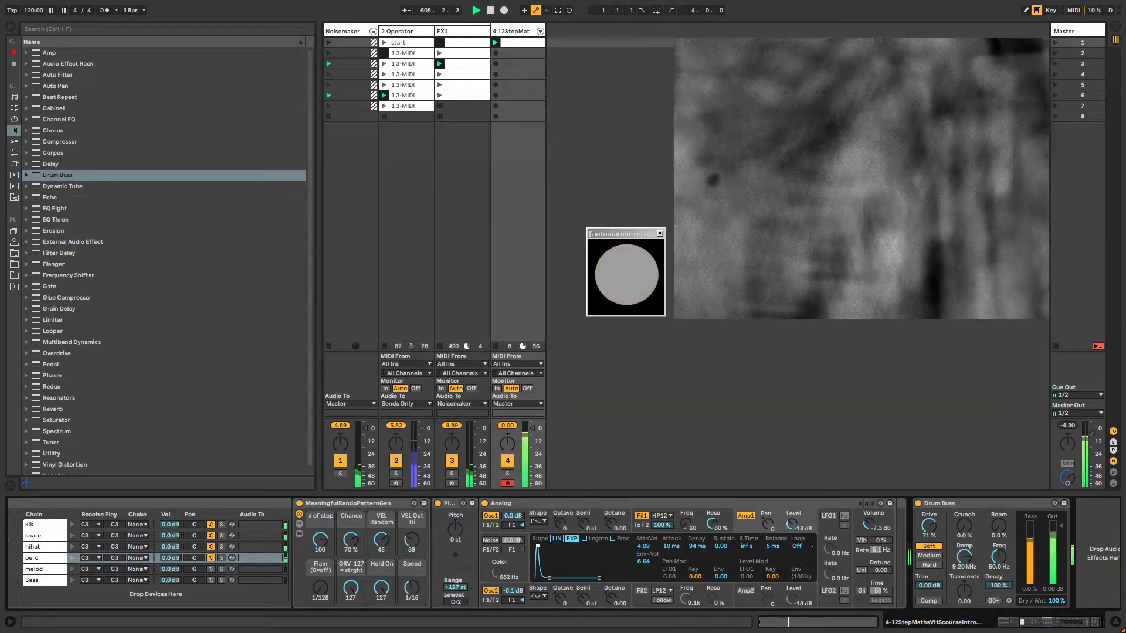
left_click(626, 523)
mouse_move(539, 558)
left_mouse_down()
mouse_move(540, 538)
mouse_move(556, 558)
left_mouse_up()
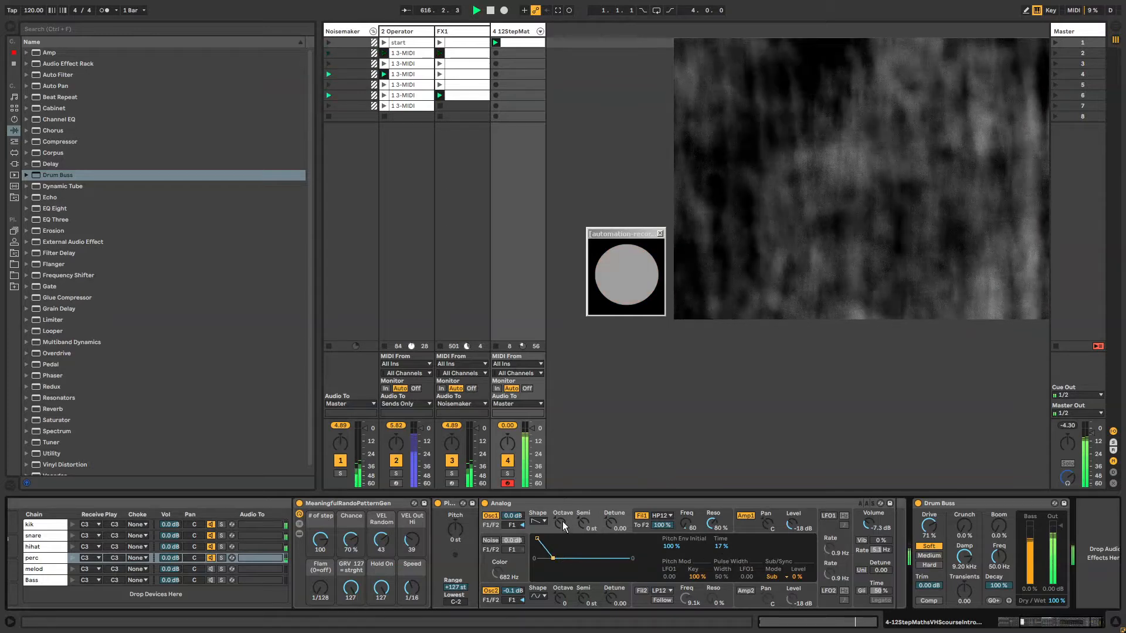
Step: Set filter 1's frequency to 125 and envelope amount to 16, with 19 ms attack, 835 ms decay, 0 sustain and 29 ms release
left_click_drag(688, 525, 686, 557)
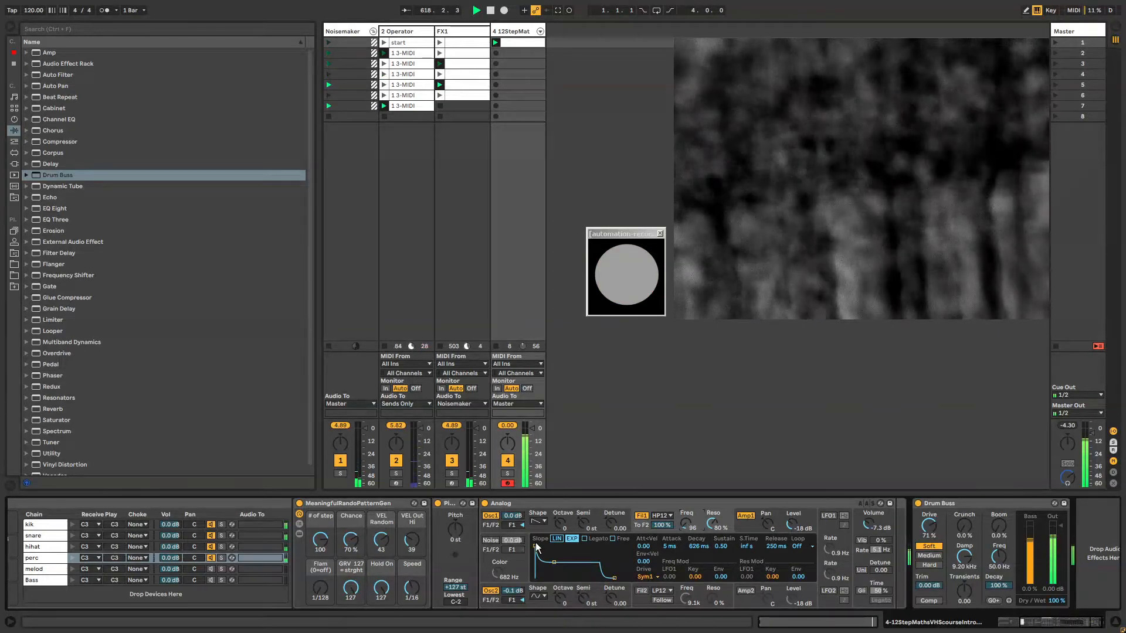
left_click_drag(536, 543, 544, 545)
left_click_drag(722, 576, 722, 566)
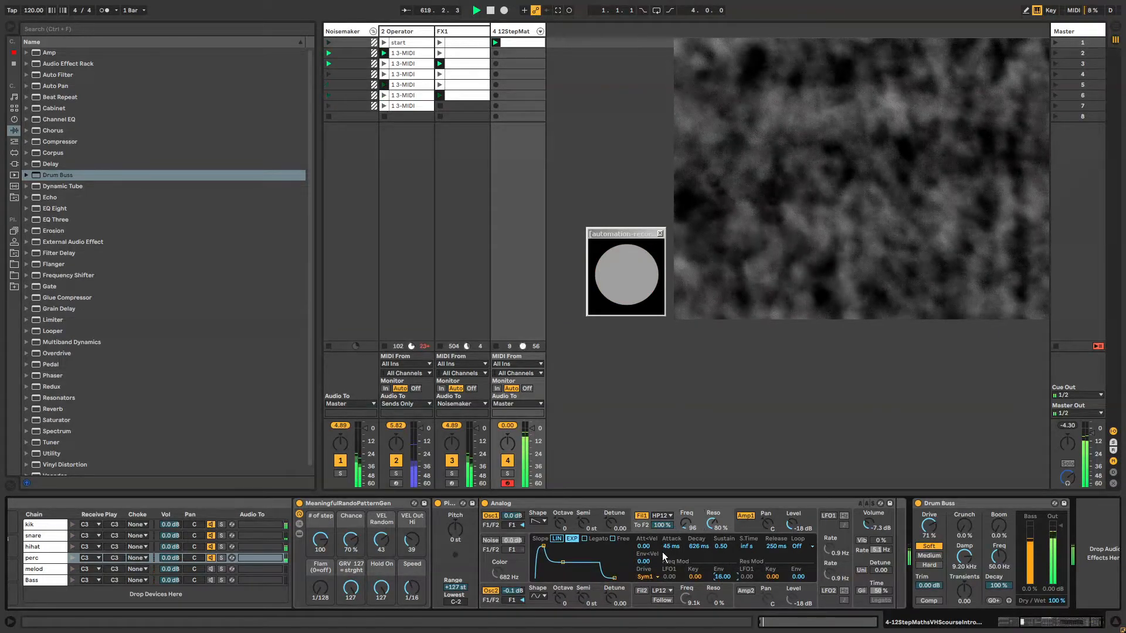
left_click_drag(544, 546, 562, 577)
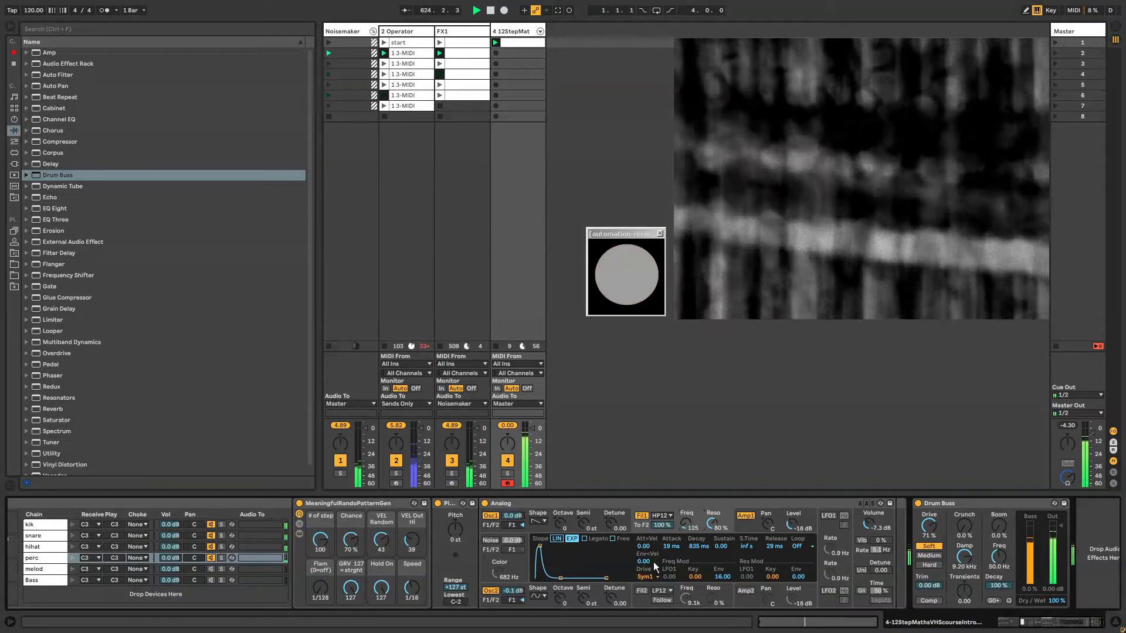
Step: Adjust perc's filter 1 envelope amount and set the snare pattern generator to 7 steps, 61% chance and 24 velocity random
left_click_drag(716, 575, 716, 587)
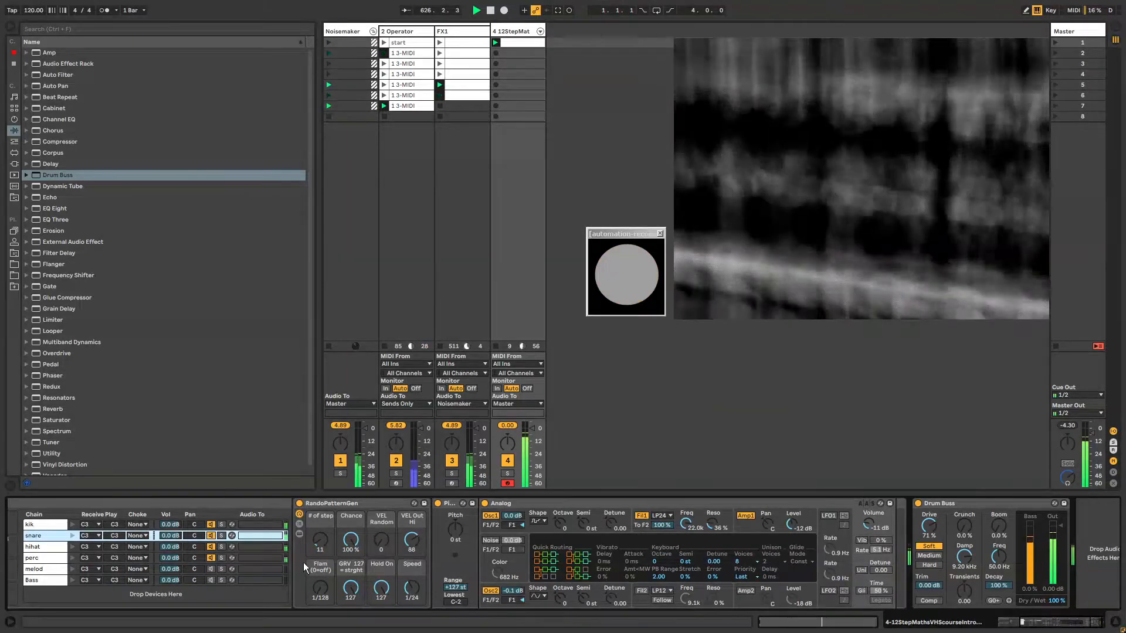
left_click_drag(409, 589, 409, 586)
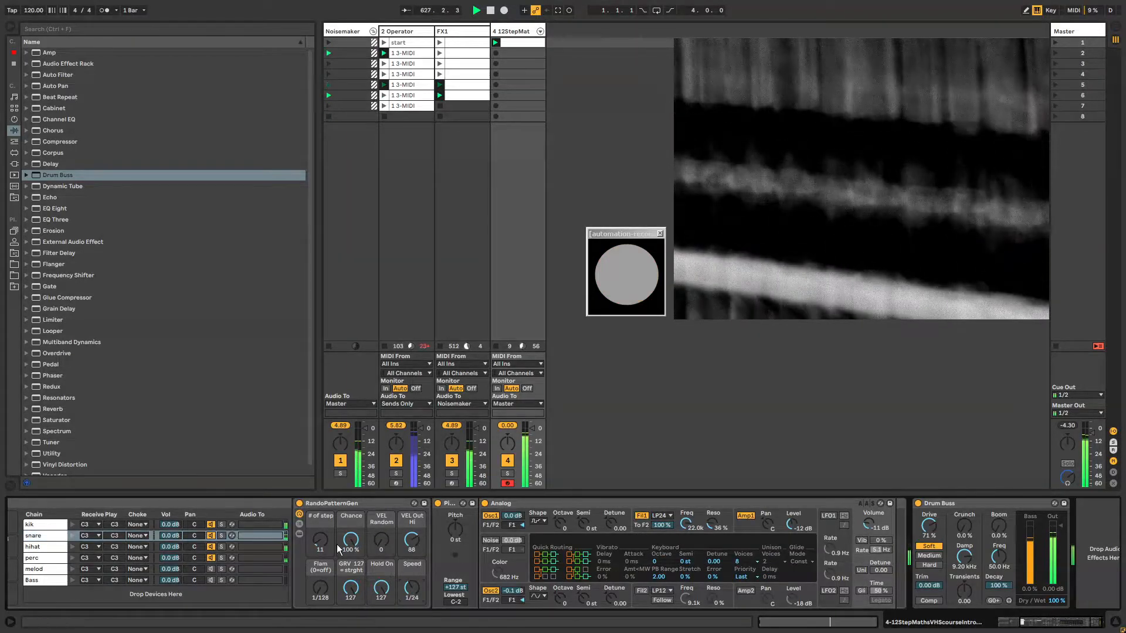
left_click_drag(320, 541, 320, 546)
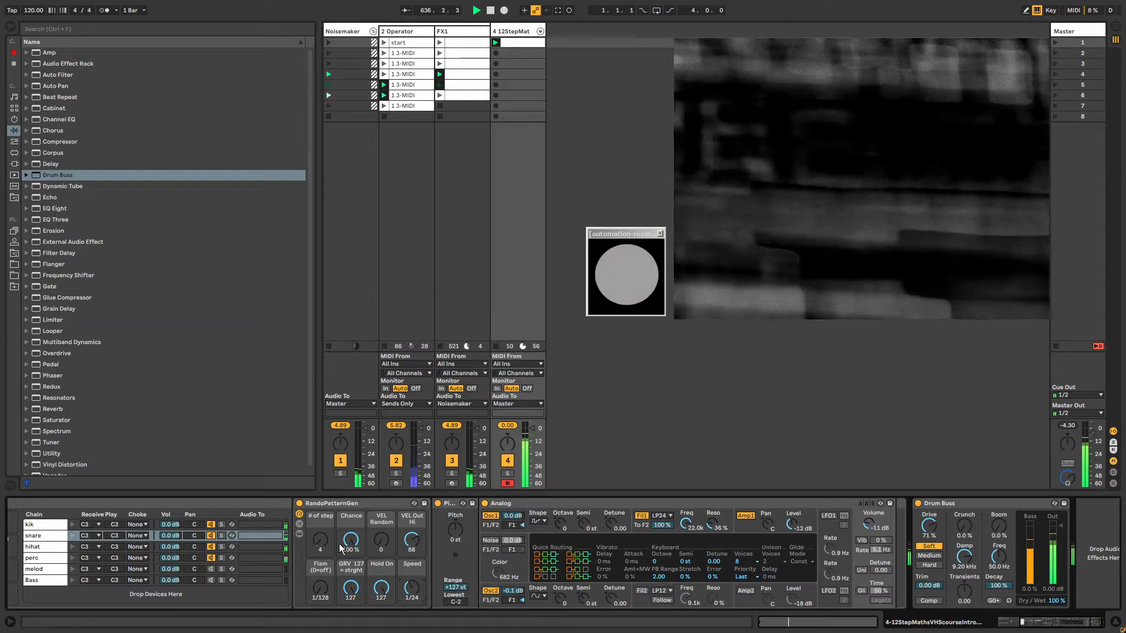
left_click_drag(351, 540, 381, 526)
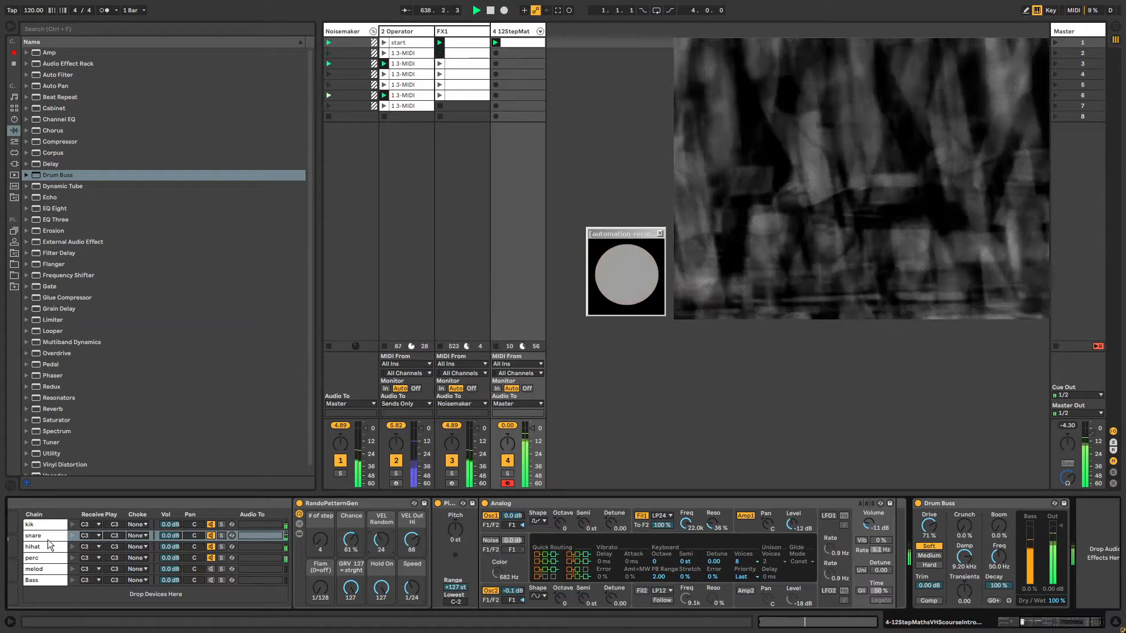
left_click(508, 504)
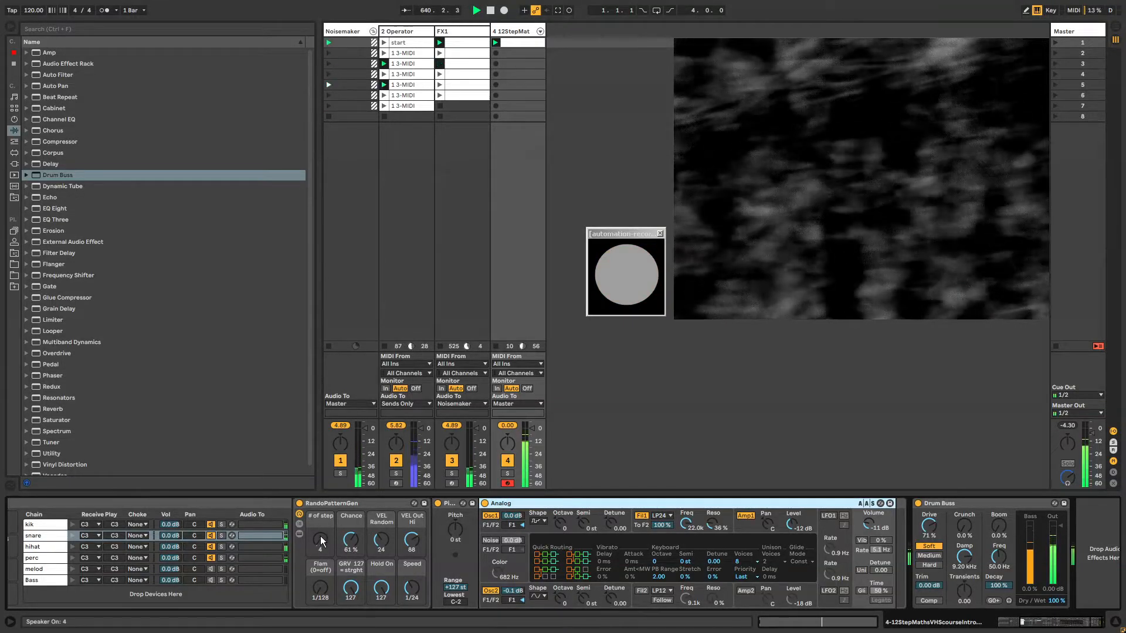
left_click_drag(319, 540, 320, 529)
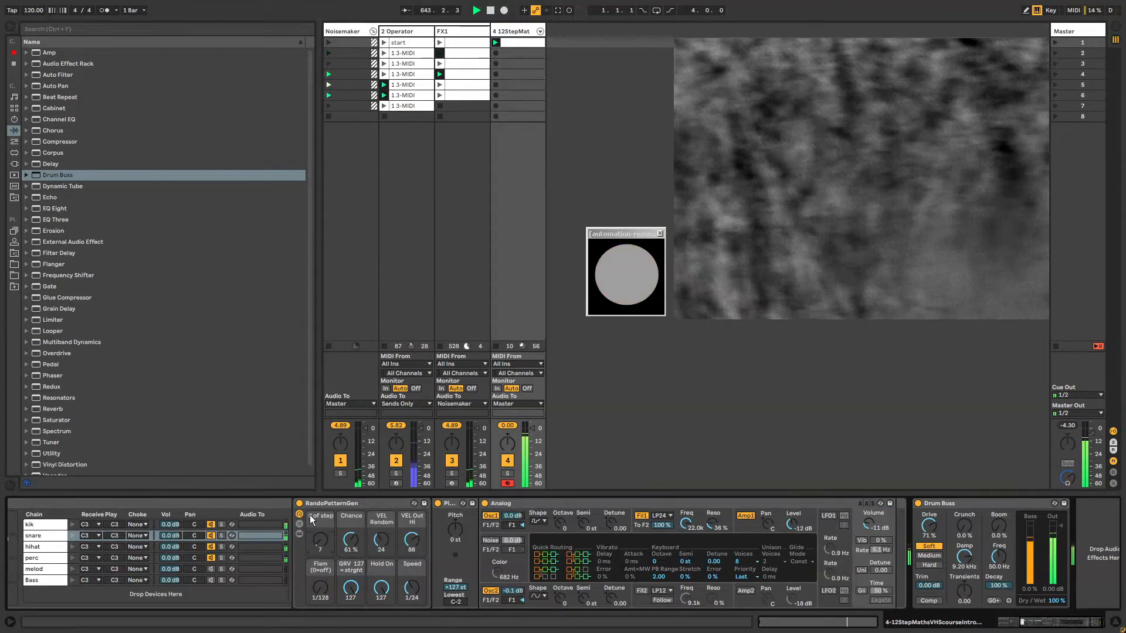
Step: Reveal the devices inside the snare's pattern generator and inspect the chains of the rack that contains the Chord effects
left_click(361, 505)
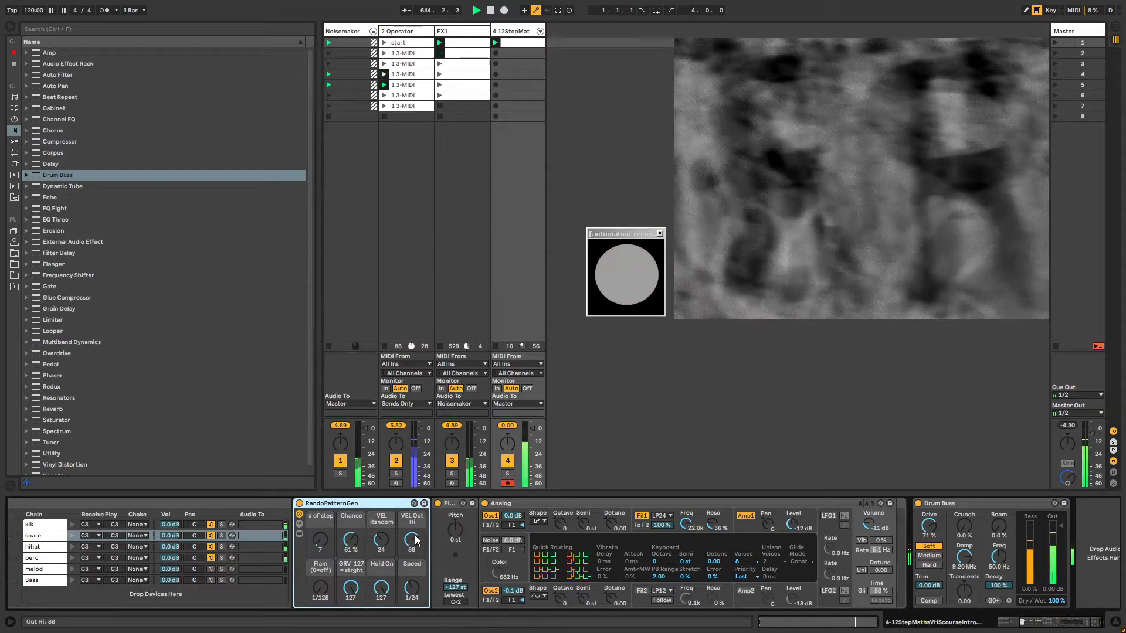
left_click(299, 524)
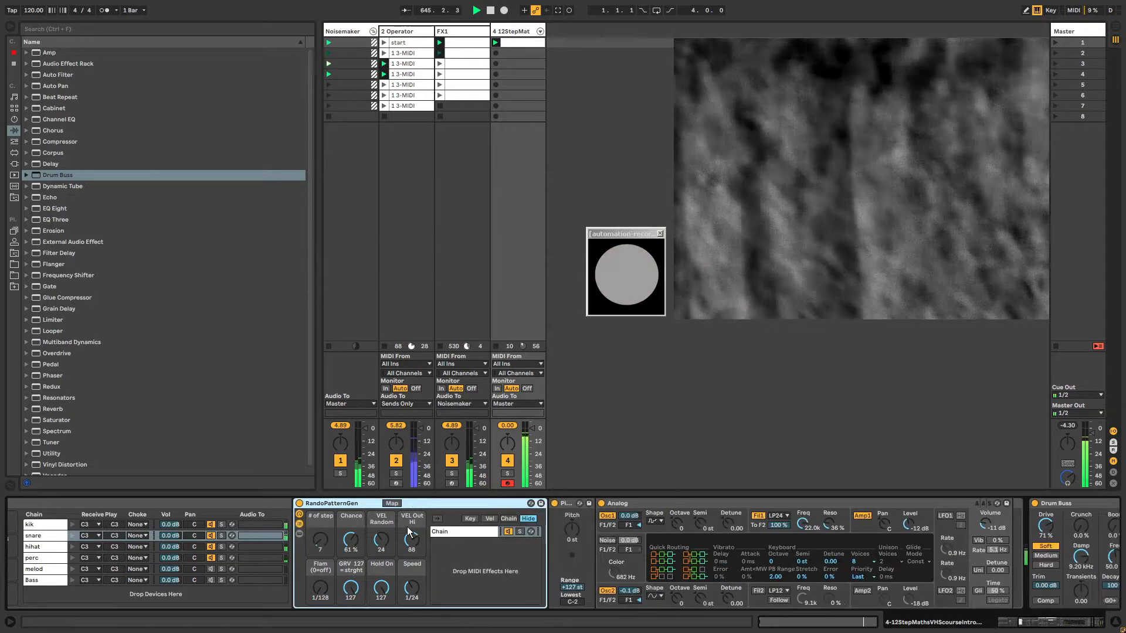
left_click(454, 532)
left_click(698, 532)
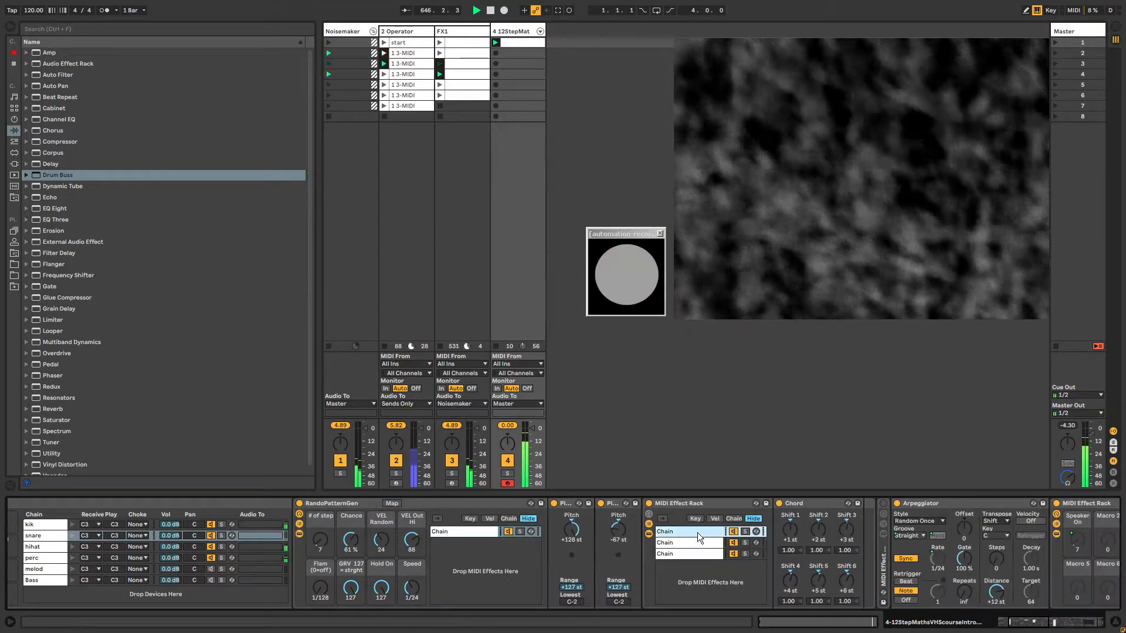
left_click(697, 543)
left_click(695, 554)
left_click(690, 532)
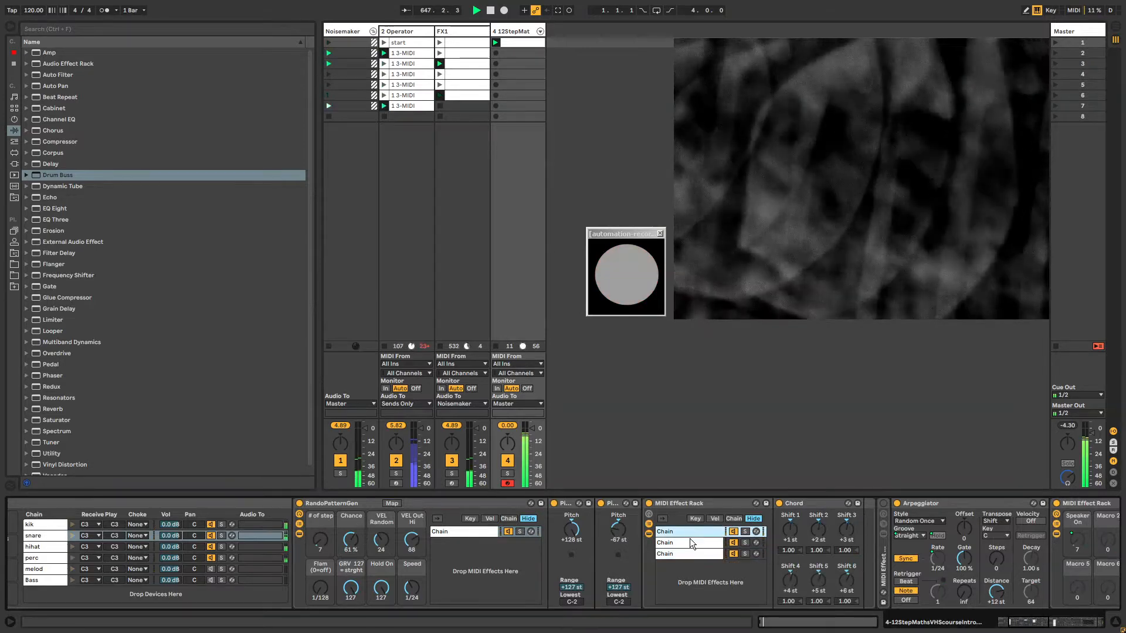
left_click(669, 504)
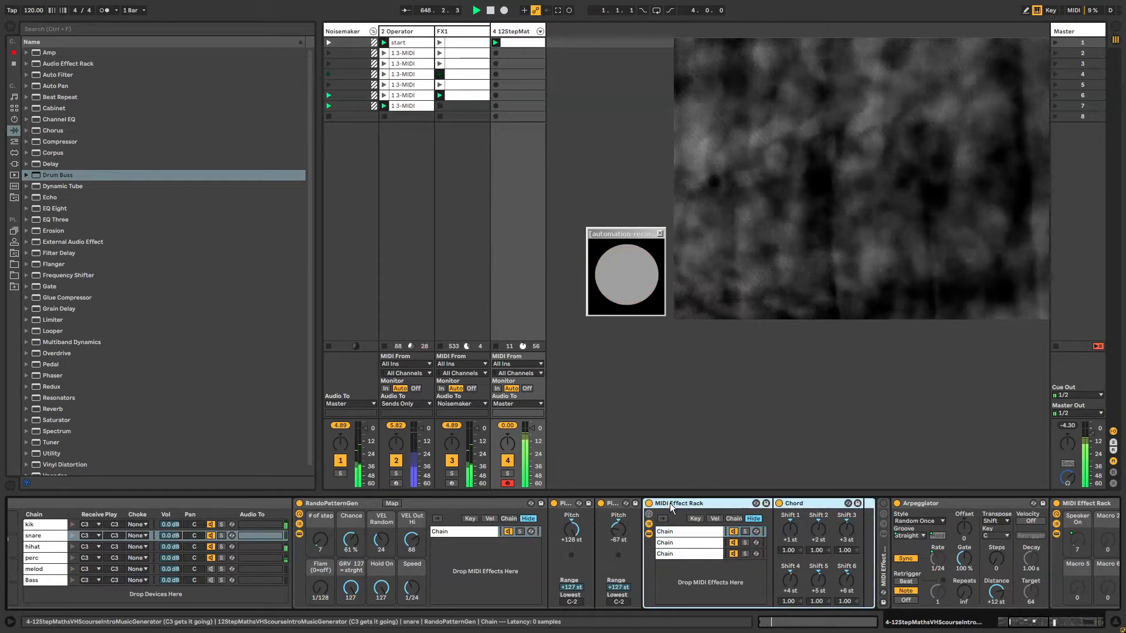
left_click(792, 504)
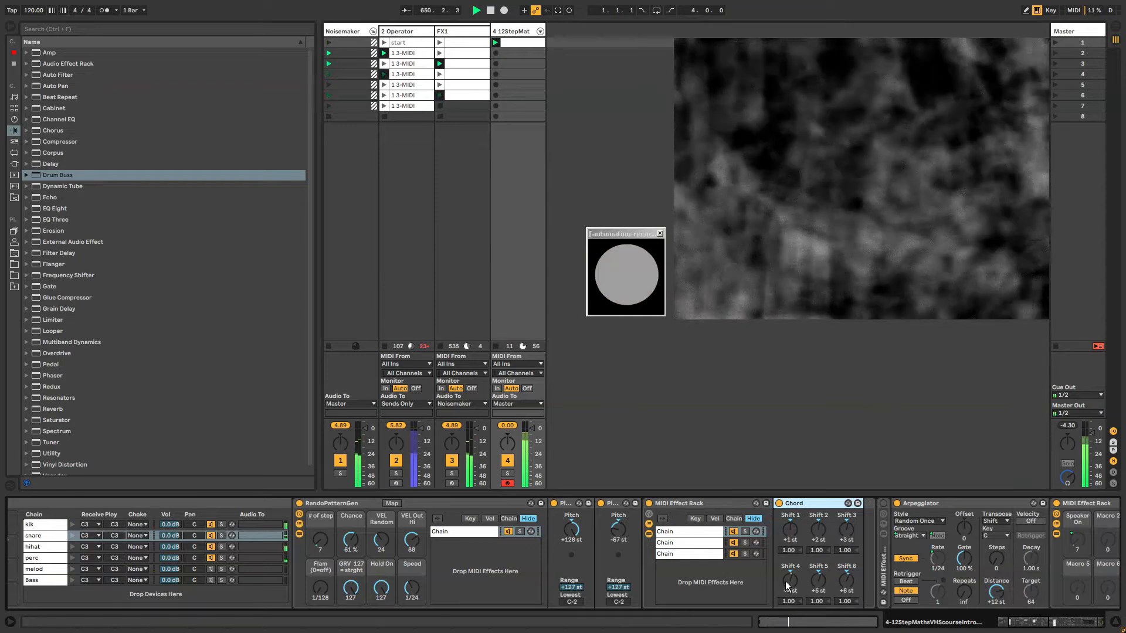
Step: Compare the Chord shift values across the three chains of the snare generator's chord rack
left_click(692, 543)
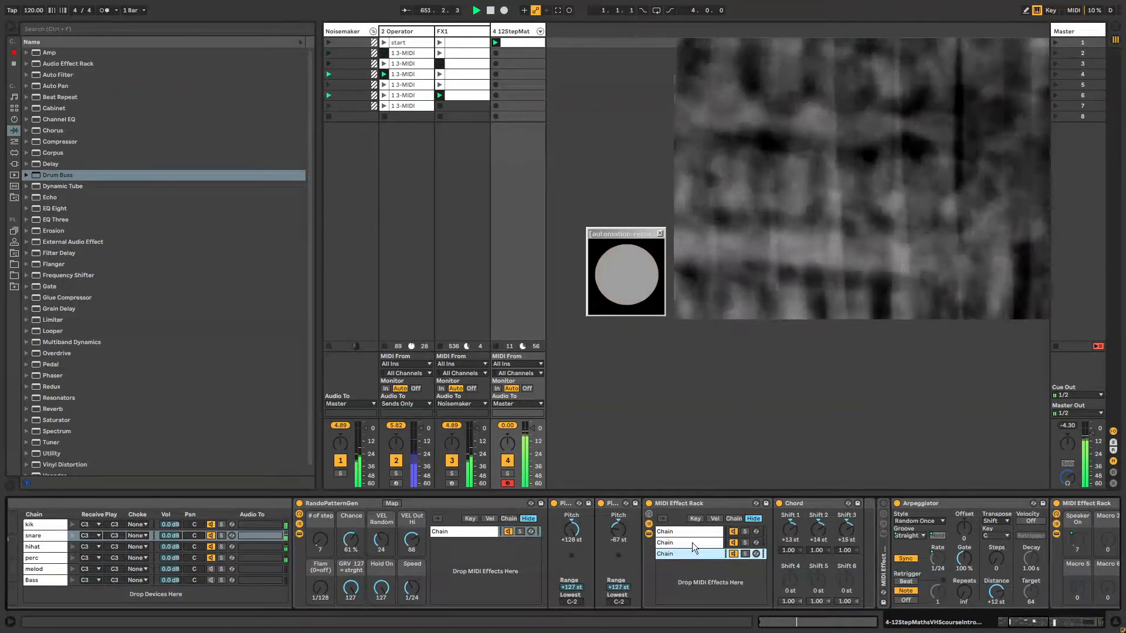
left_click(688, 533)
left_click(688, 543)
left_click(687, 553)
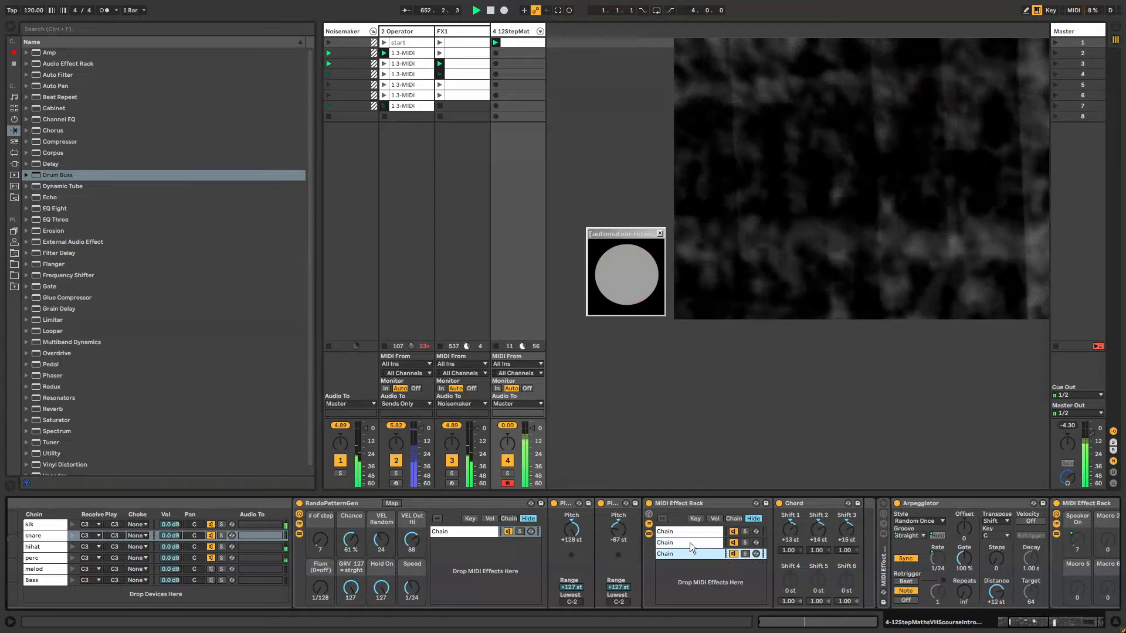
left_click(689, 533)
left_click(691, 543)
left_click(693, 553)
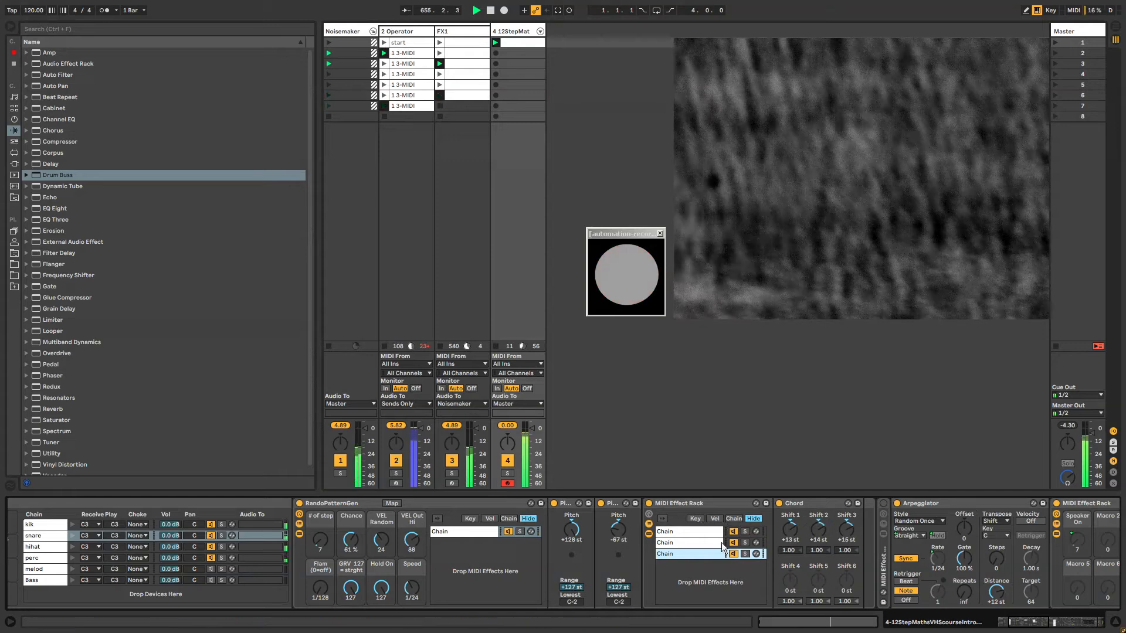
left_click(684, 533)
left_click(797, 503)
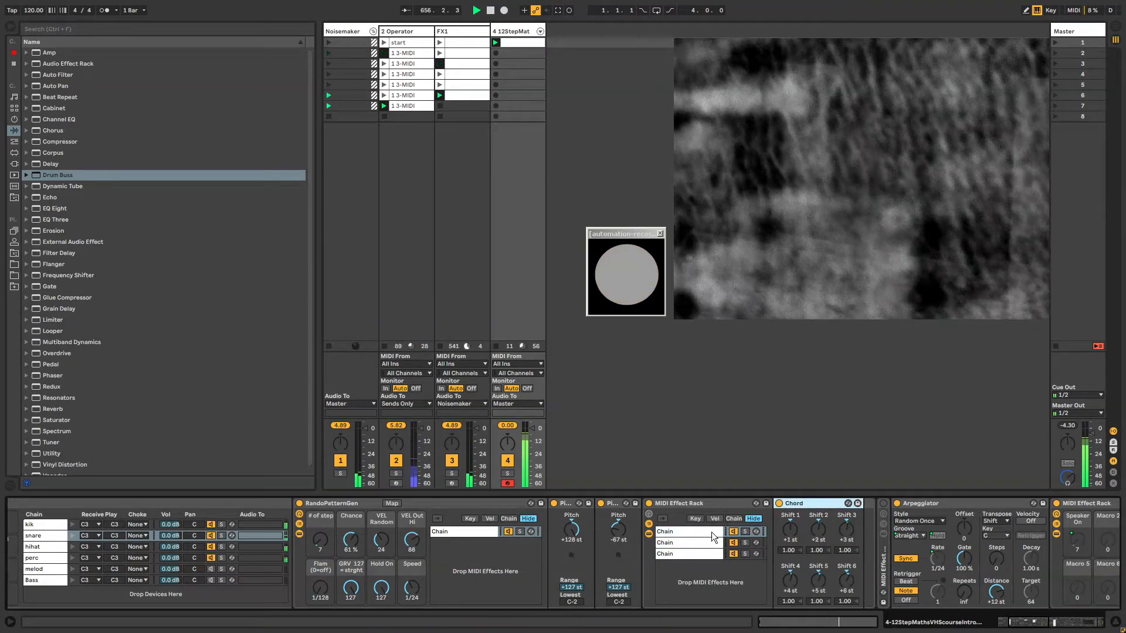
left_click(706, 544)
left_click(709, 554)
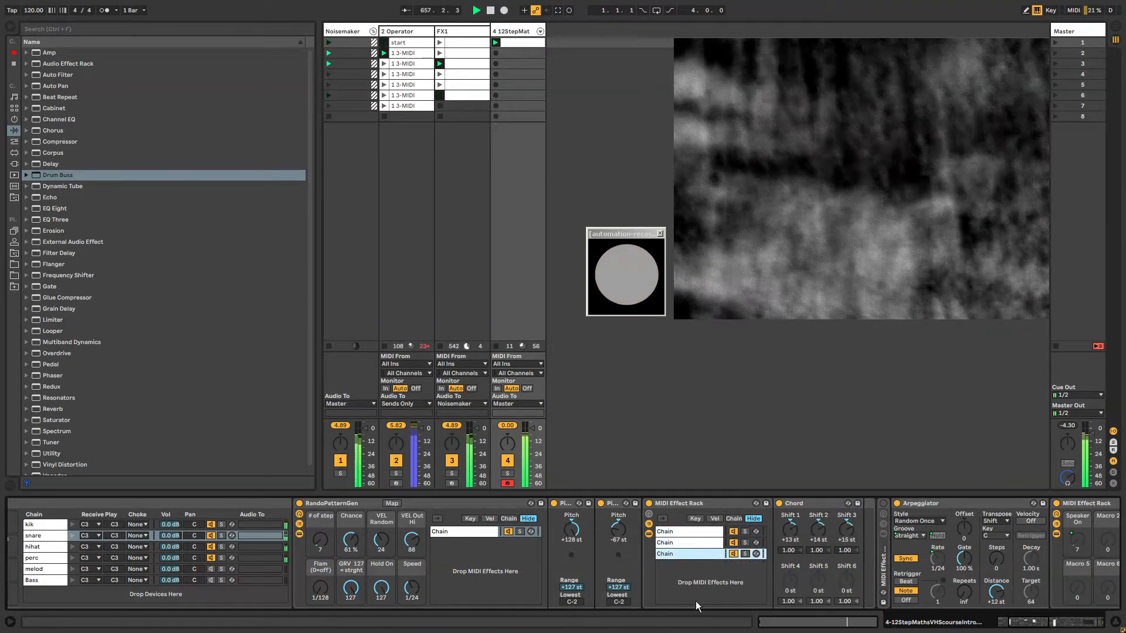
left_click(684, 534)
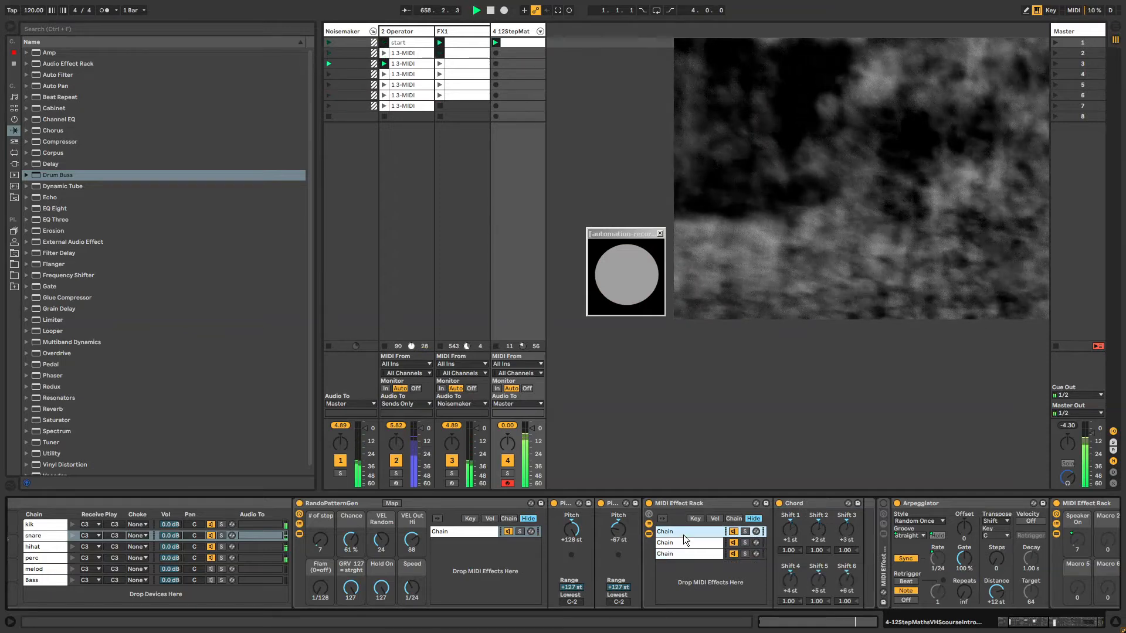
left_click(684, 543)
left_click(684, 554)
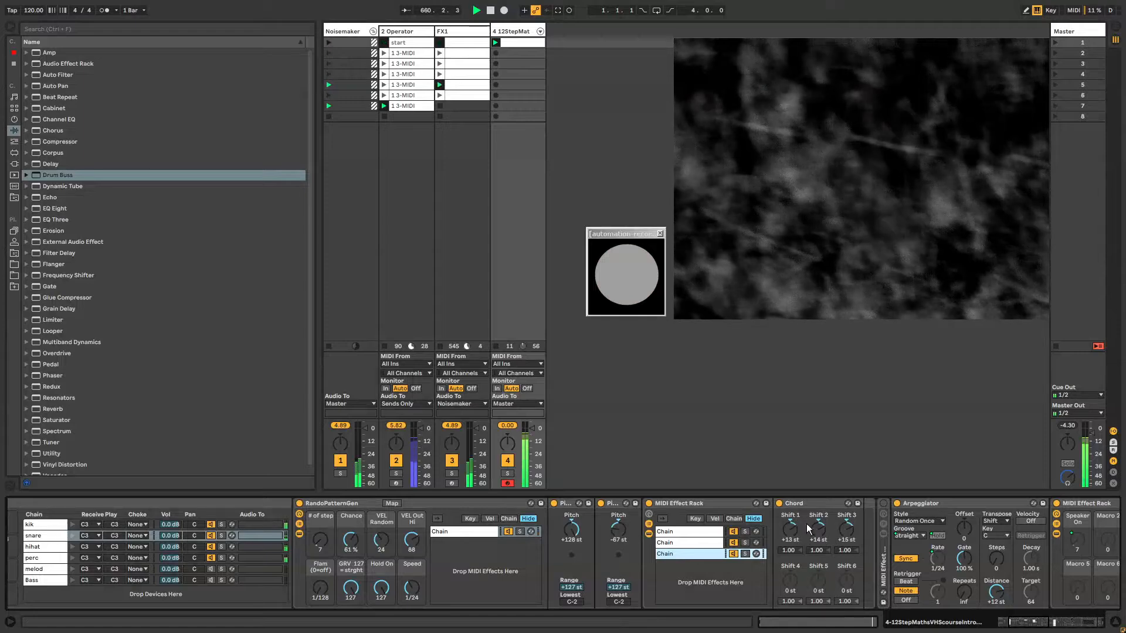
left_click(680, 533)
left_click(682, 544)
left_click(685, 555)
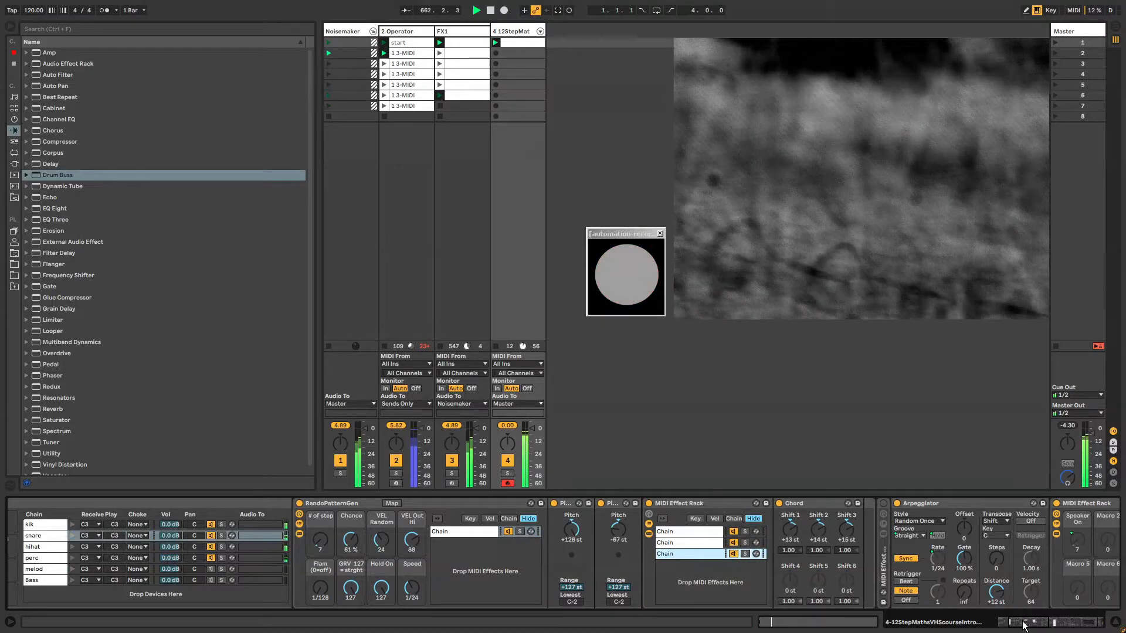
Step: Duplicate the MIDI Effect Rack with the Speaker On macro from after the Arpeggiator to just before the chord rack
scroll(1014, 598, "right", 5)
left_click(937, 503)
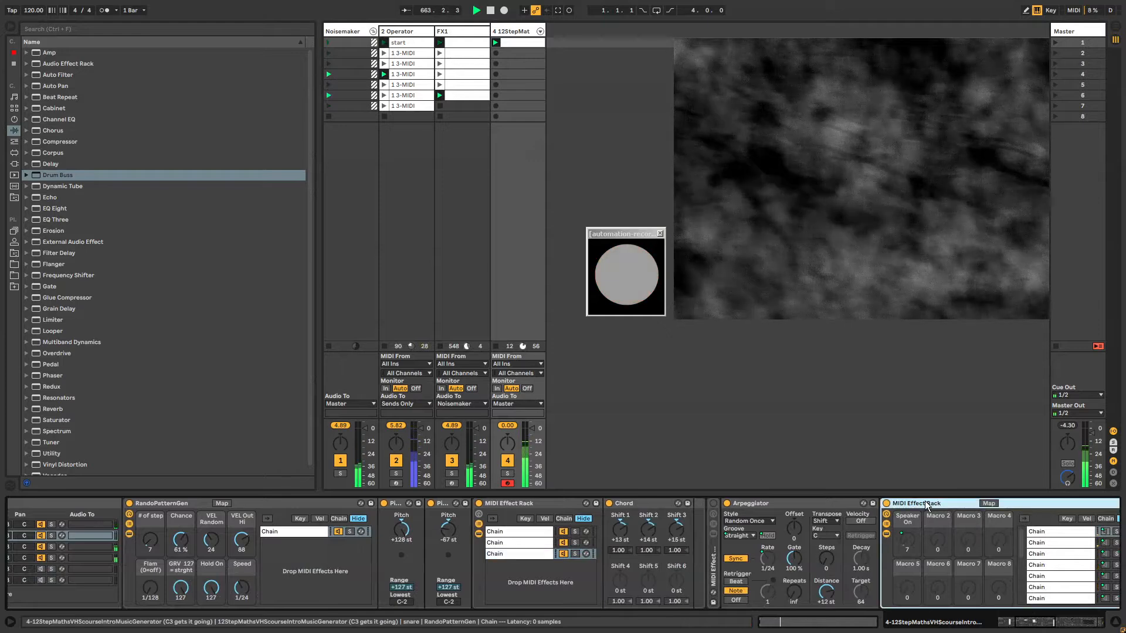
left_click_drag(914, 505, 476, 515)
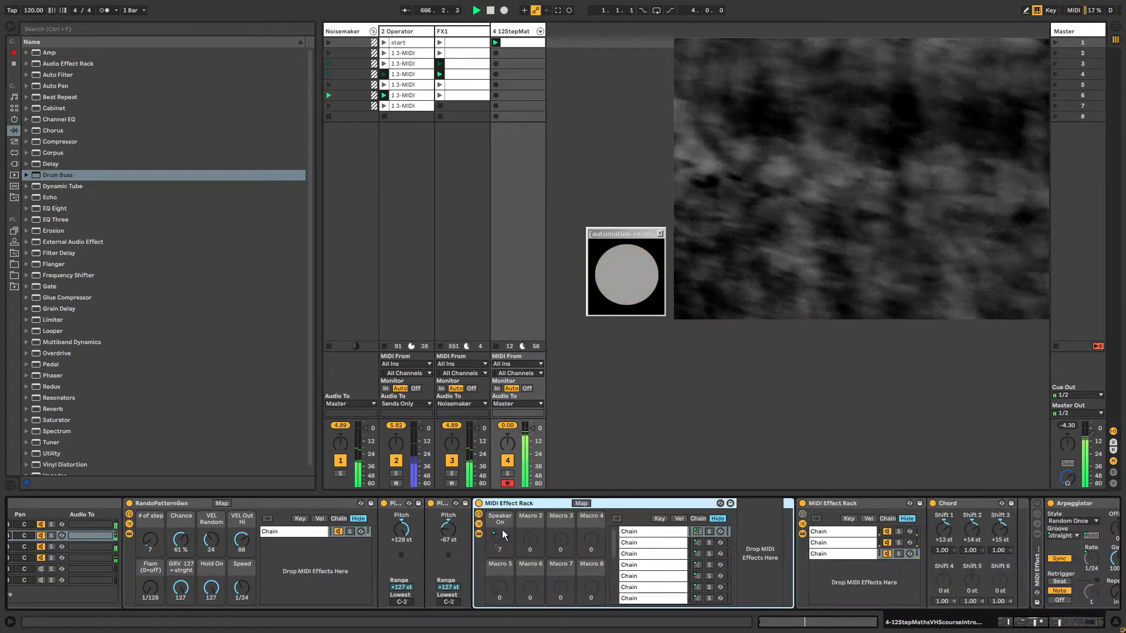
Step: Check the first four chains of the duplicated Speaker On rack and fold the chord rack behind it
left_click(641, 532)
left_click(641, 543)
left_click(643, 554)
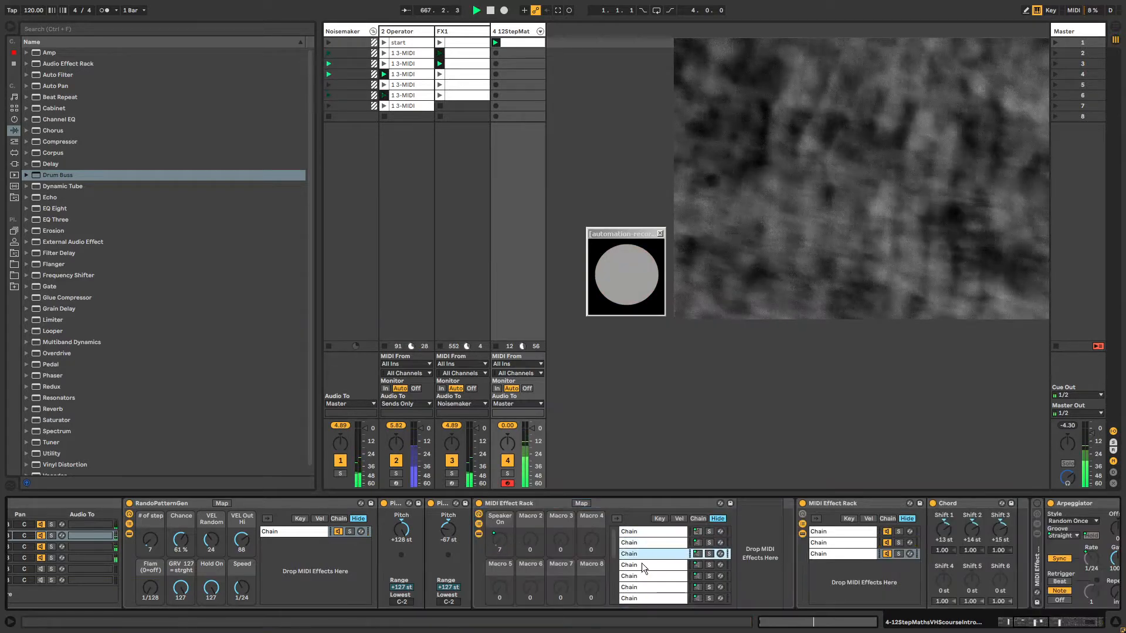
left_click(643, 566)
double_click(633, 532)
left_click(770, 504)
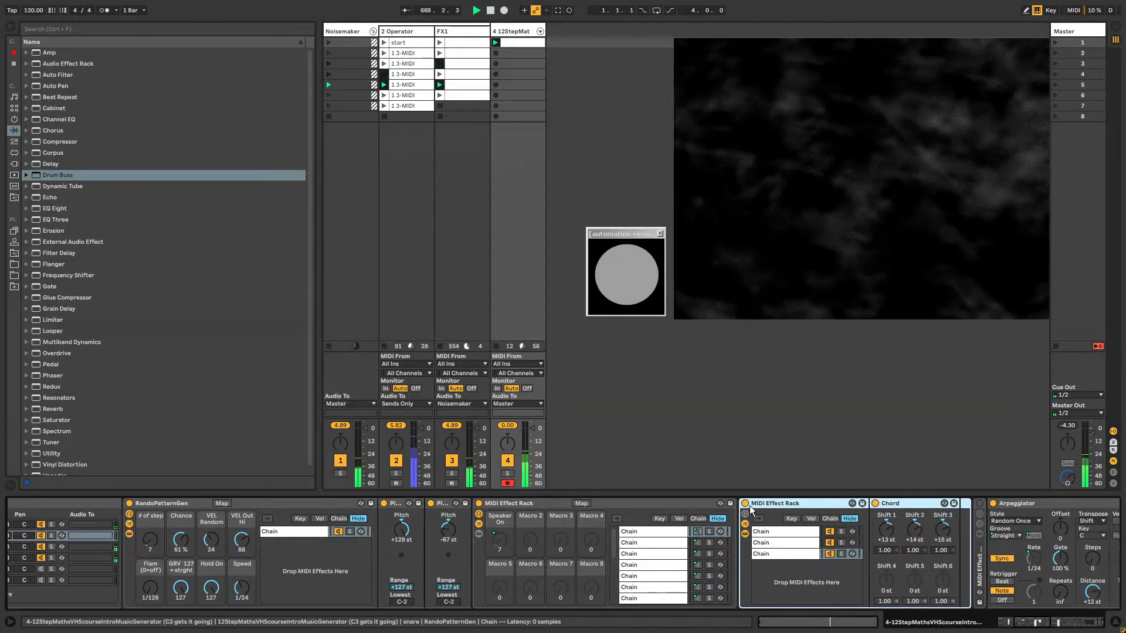
double_click(755, 507)
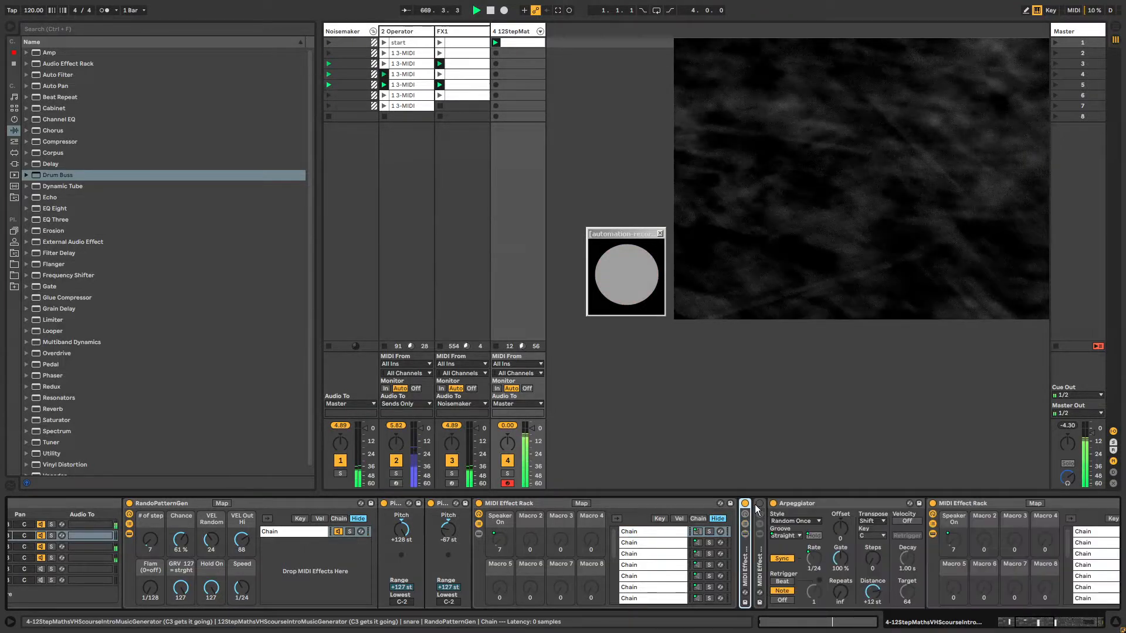
left_click(650, 531)
left_click(630, 530)
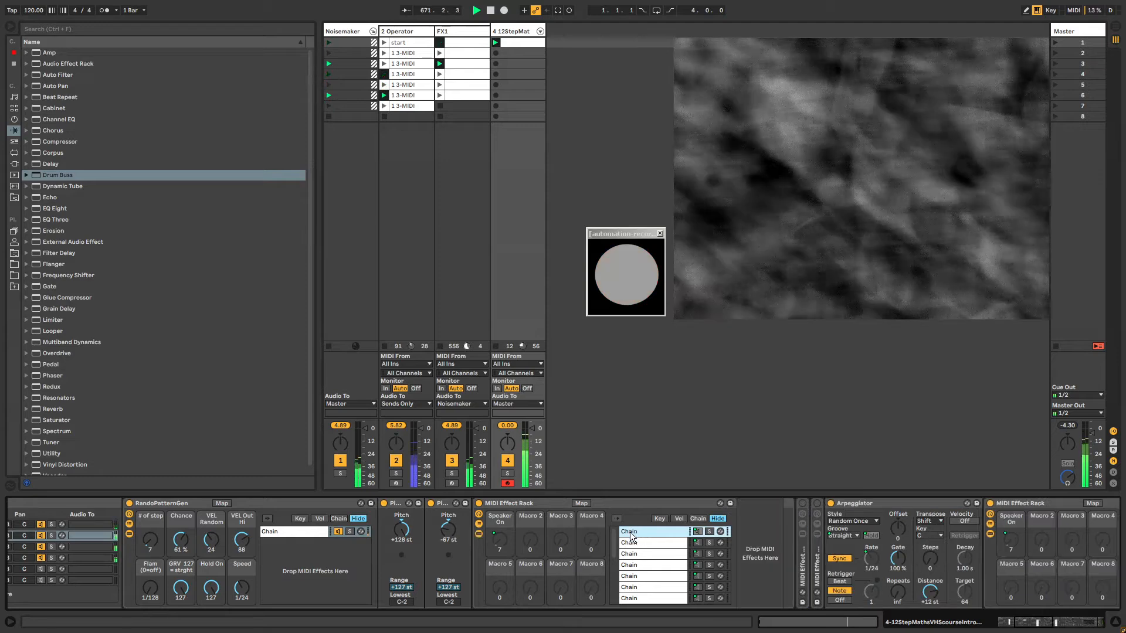
Step: Add a Pitch MIDI effect set to +1 st to the first chain of the duplicated Speaker On rack
left_click(14, 141)
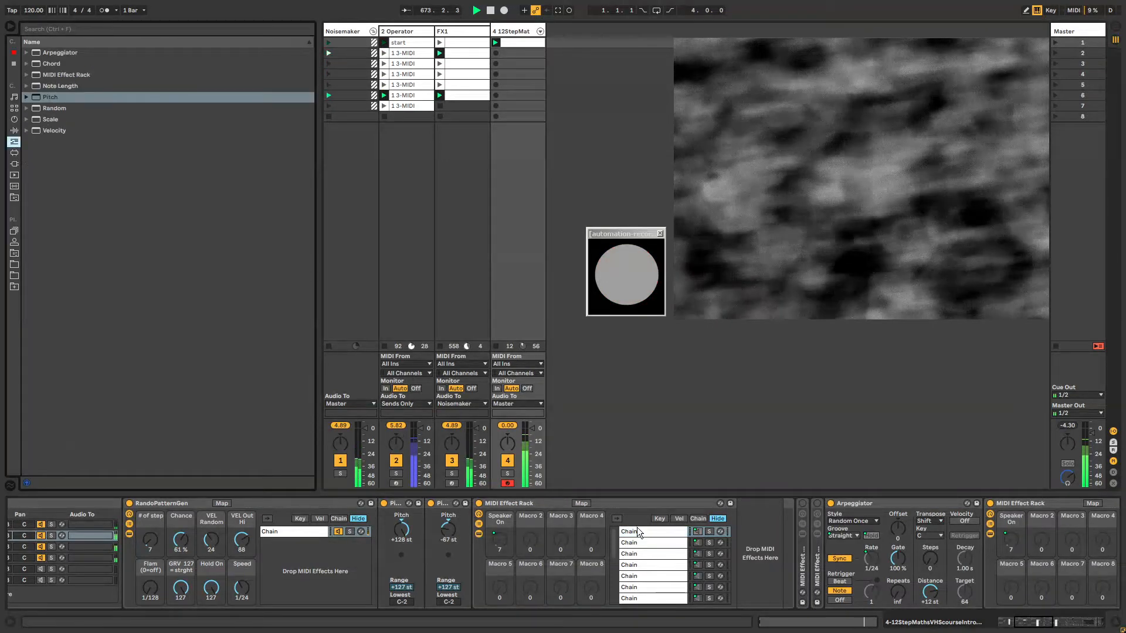
left_click(638, 529)
left_click(639, 543)
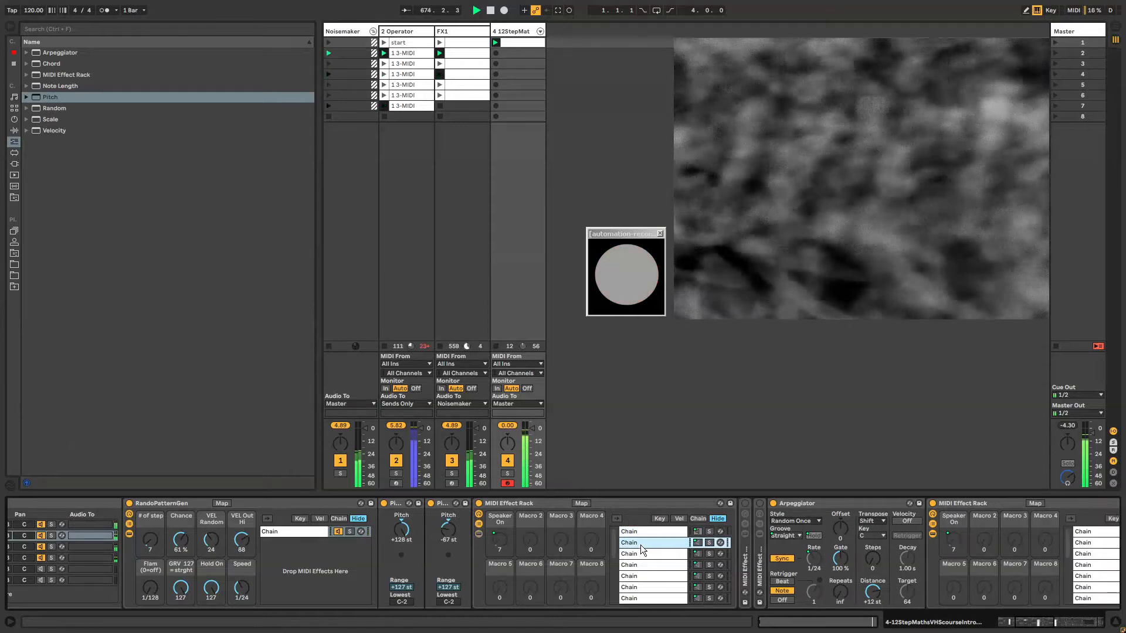
left_click(641, 554)
left_click(647, 563)
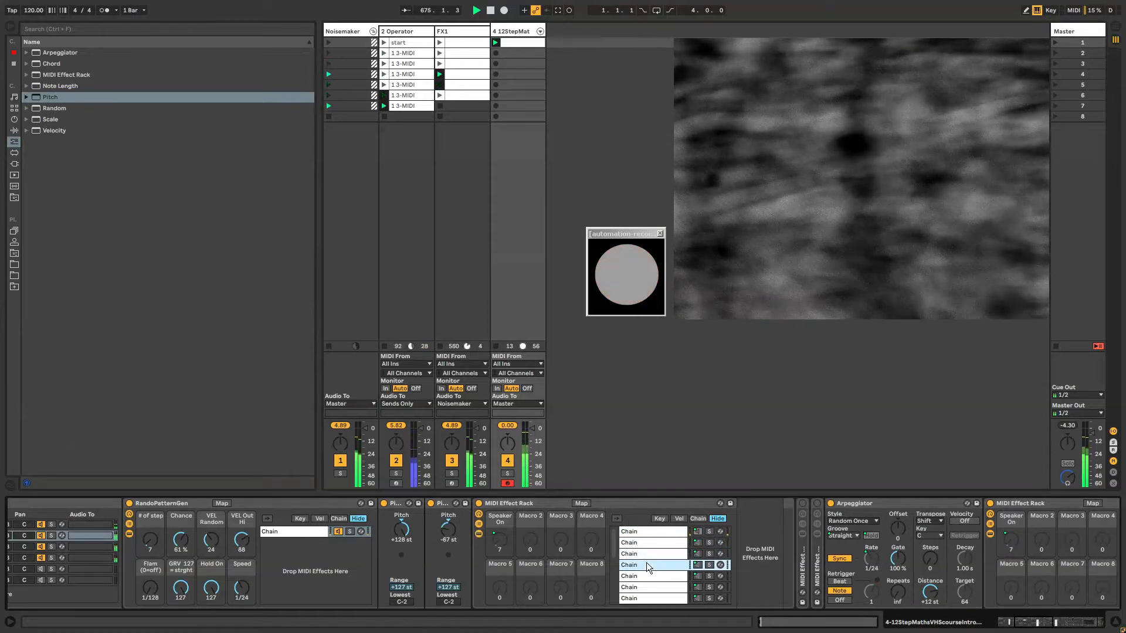
left_click(643, 533)
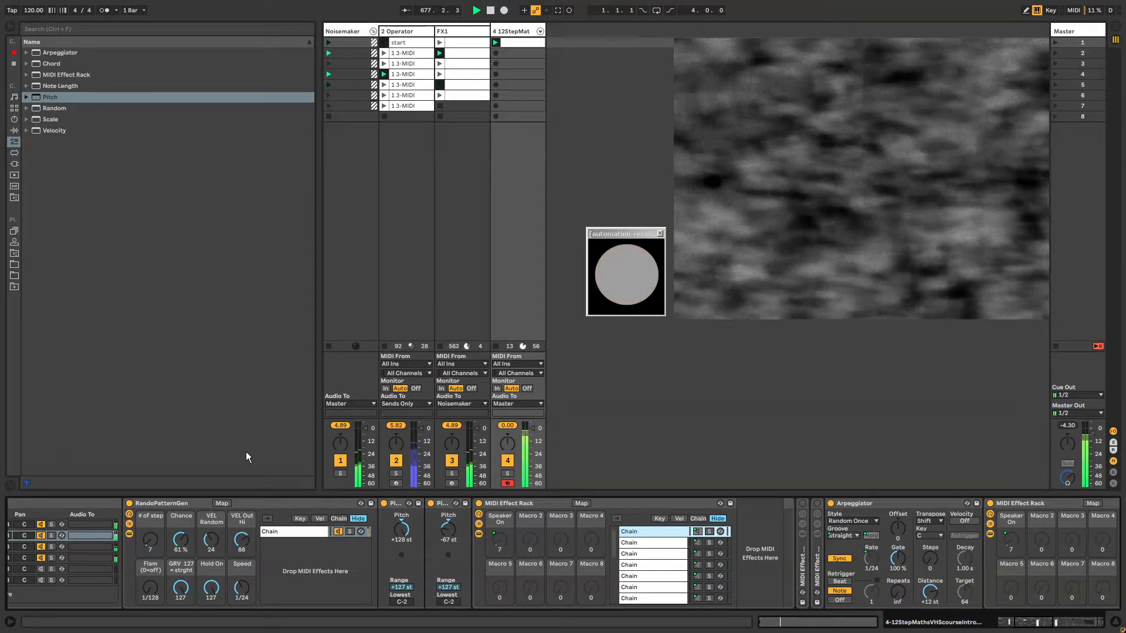
mouse_move(55, 99)
left_mouse_down()
mouse_move(715, 438)
mouse_move(768, 538)
mouse_move(592, 531)
mouse_move(647, 535)
mouse_move(671, 552)
mouse_move(662, 538)
mouse_move(661, 554)
mouse_move(746, 546)
left_mouse_up()
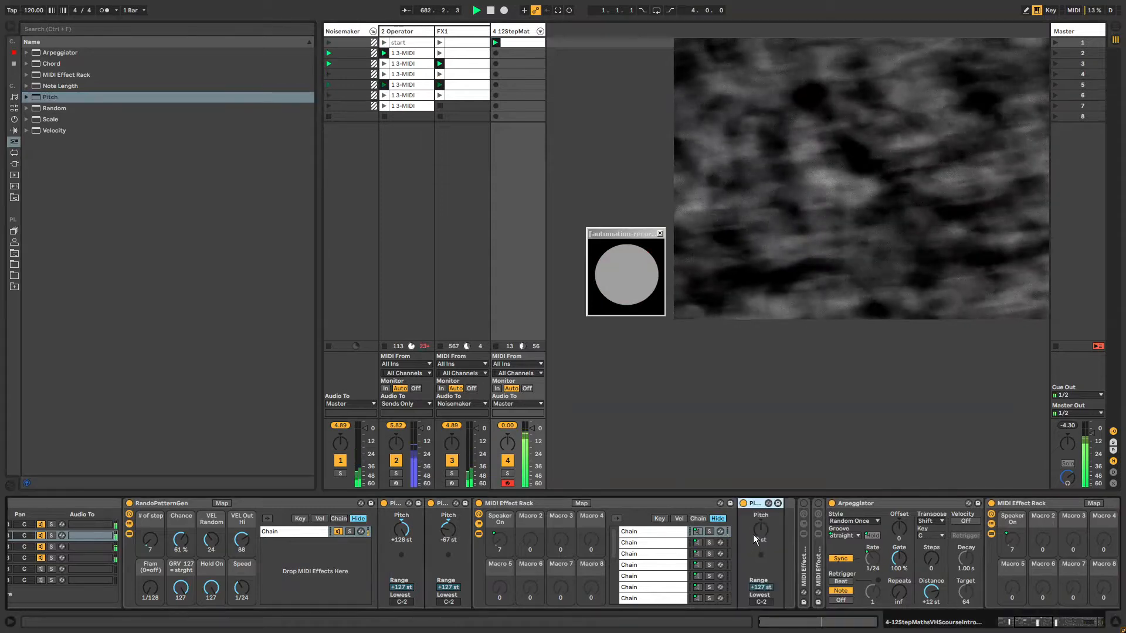
Step: Copy the first chain's Pitch effect into the third and fourth chains, setting them to +2 st and +3 st
left_click(755, 503)
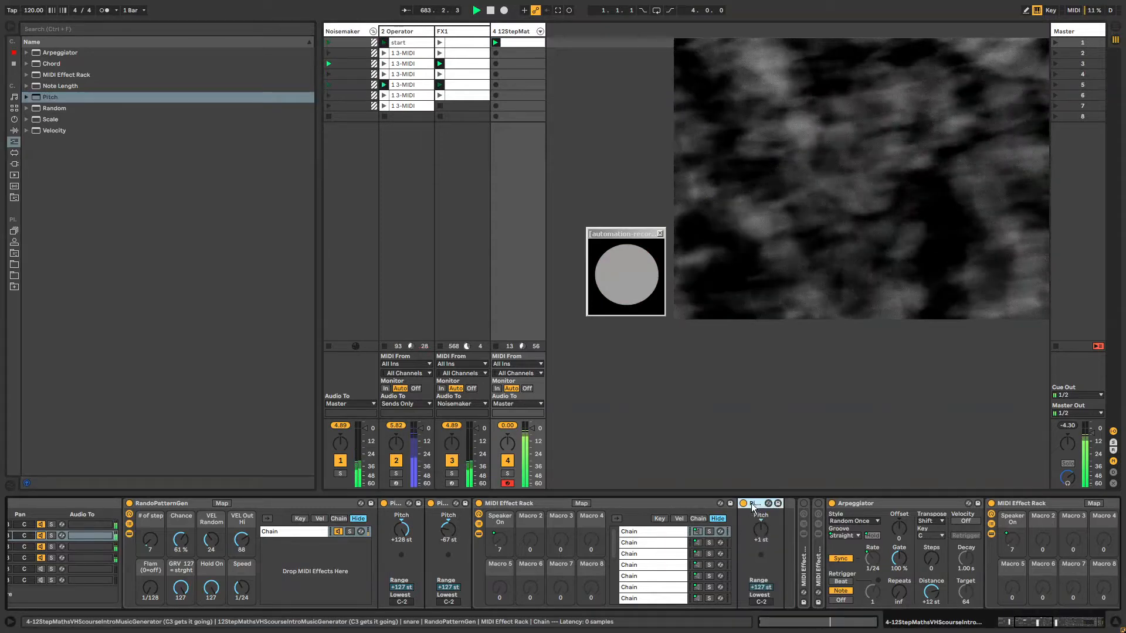
left_click(666, 553)
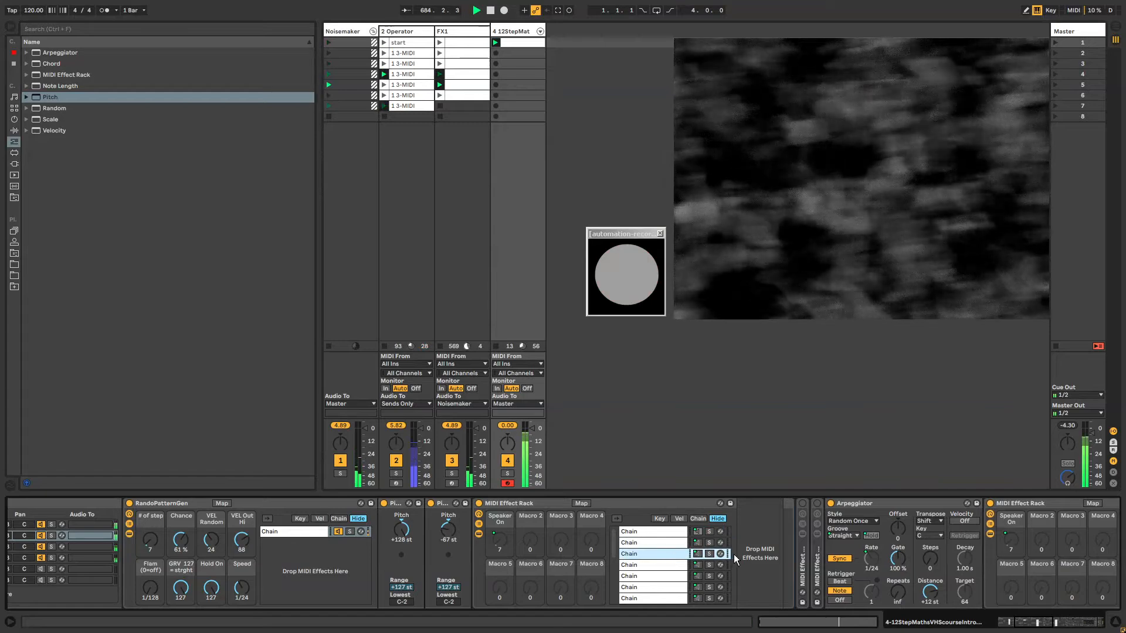
key("ctrl+v")
left_click_drag(760, 533, 759, 529)
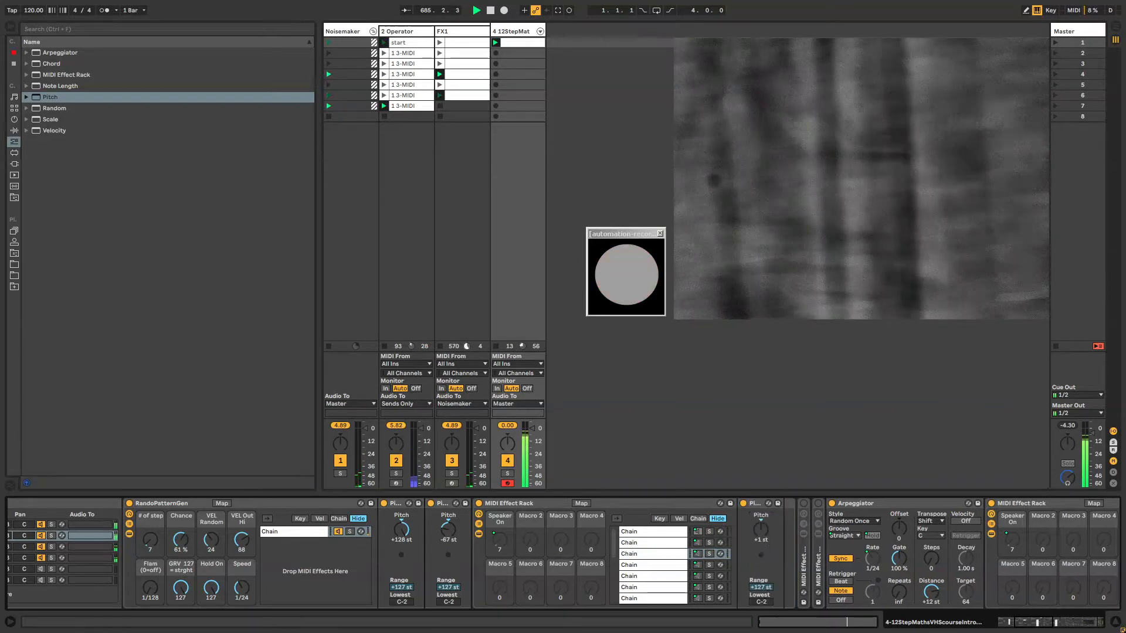
left_click(654, 564)
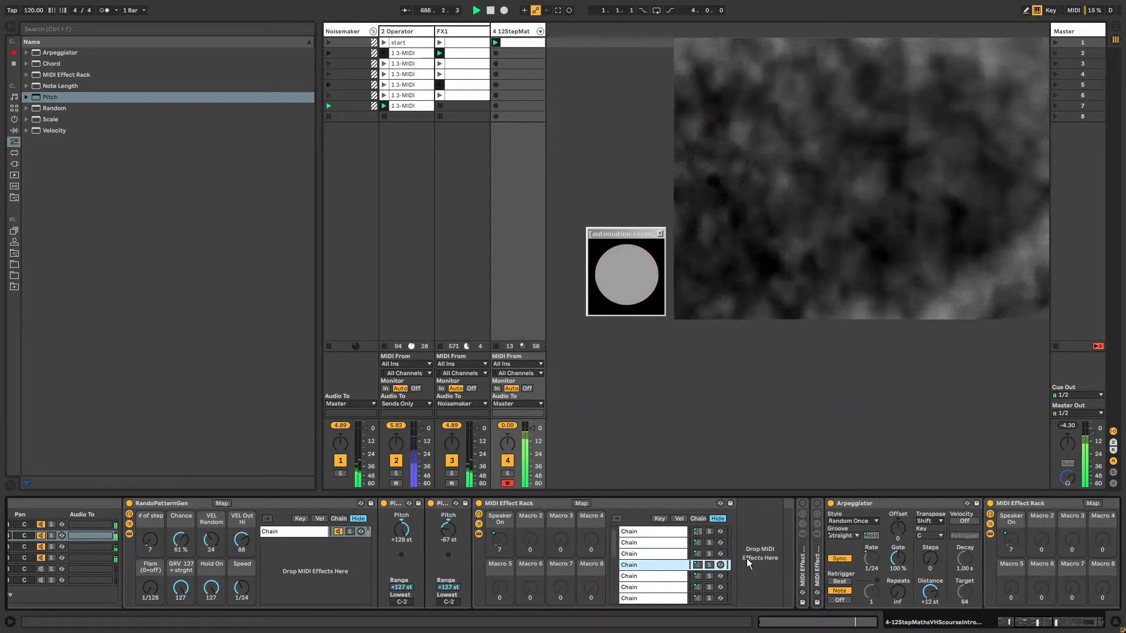
key("ctrl+v")
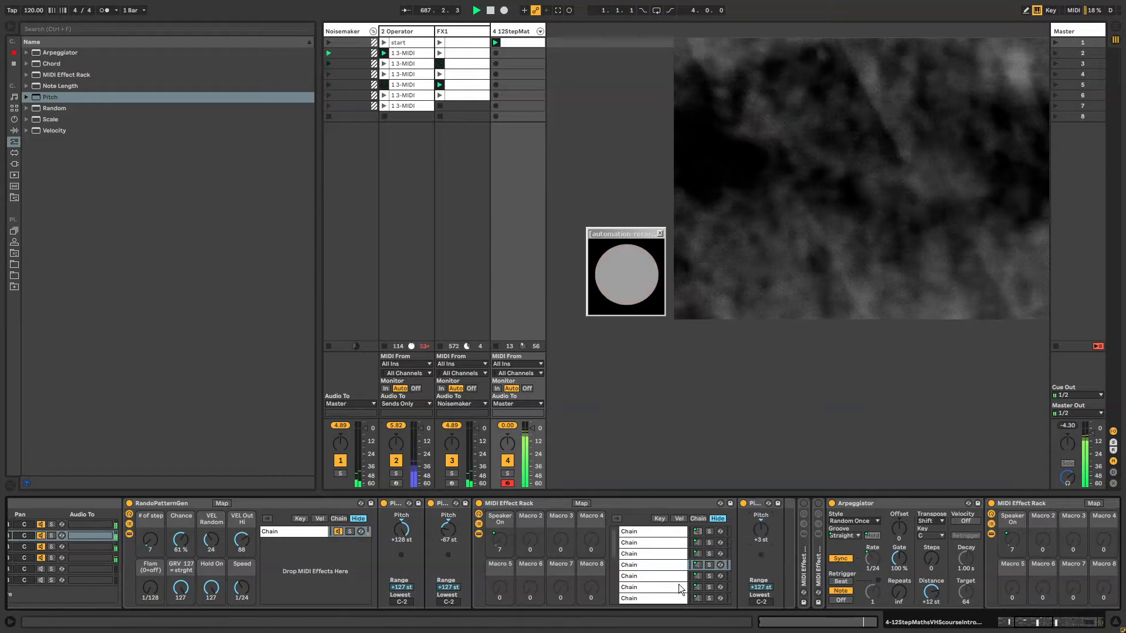
Step: Paste the Pitch effect into the fifth and sixth chains and raise each to +4 st
left_click(660, 577)
key("ctrl+v")
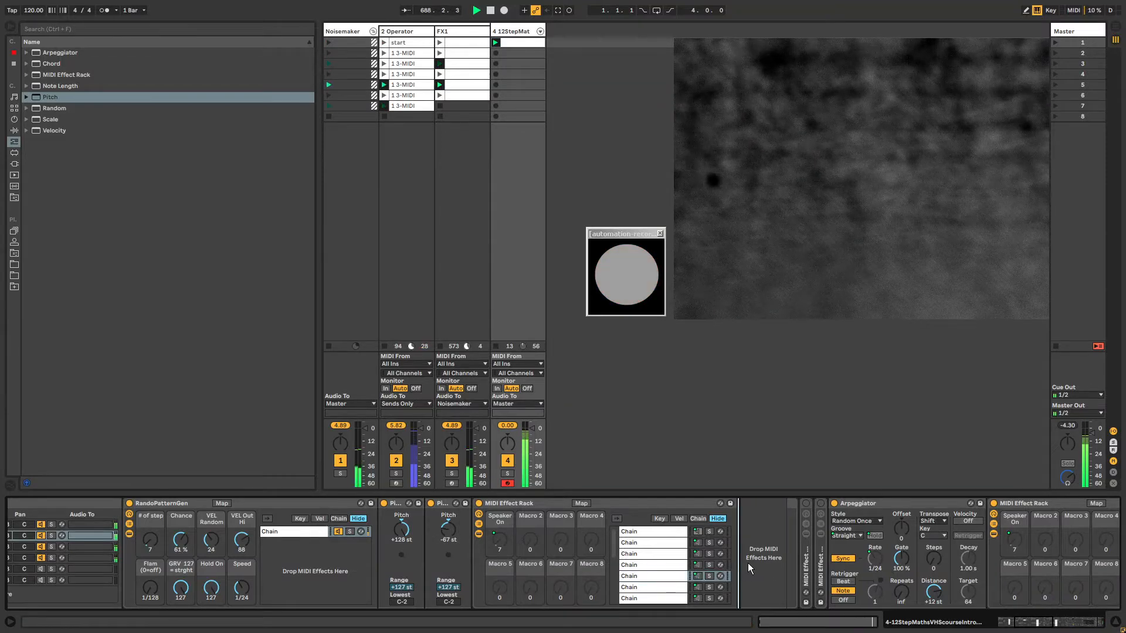
left_click(659, 587)
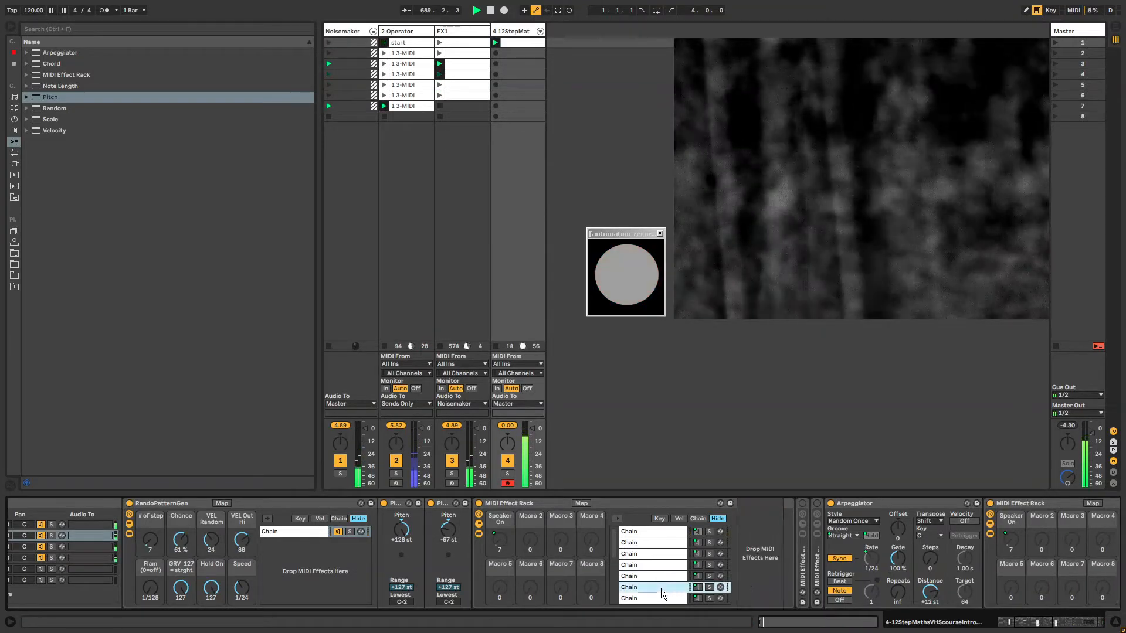
key("ctrl+v")
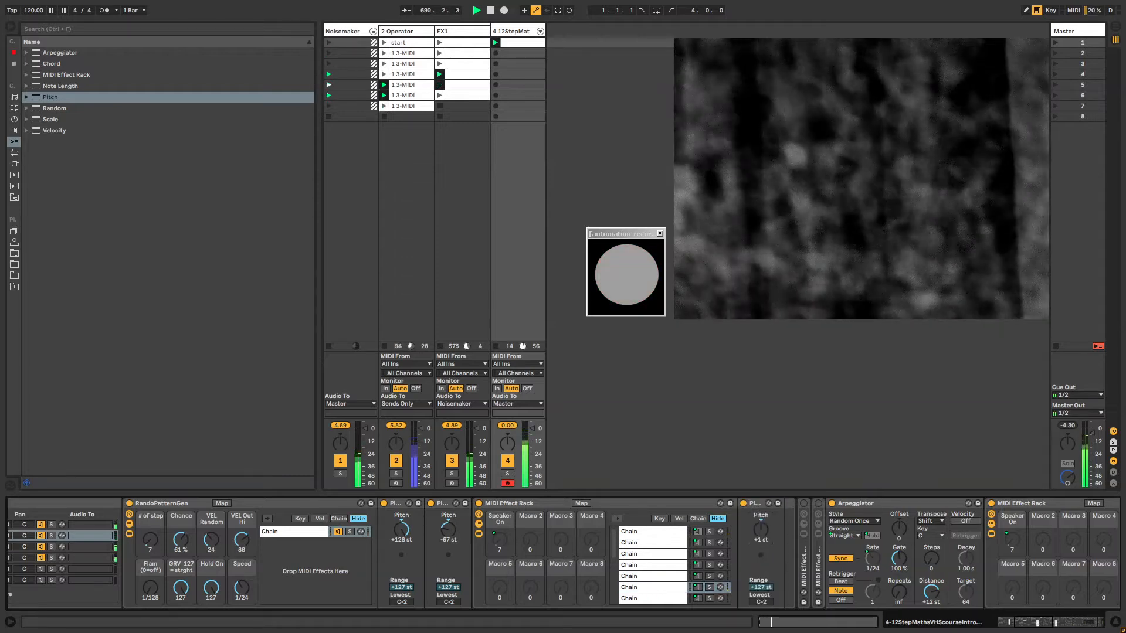
key("Up")
key("Up")
Step: Compare the Pitch effects on the fifth and sixth chains and set the sixth chain's Pitch to +5 st
left_click(675, 576)
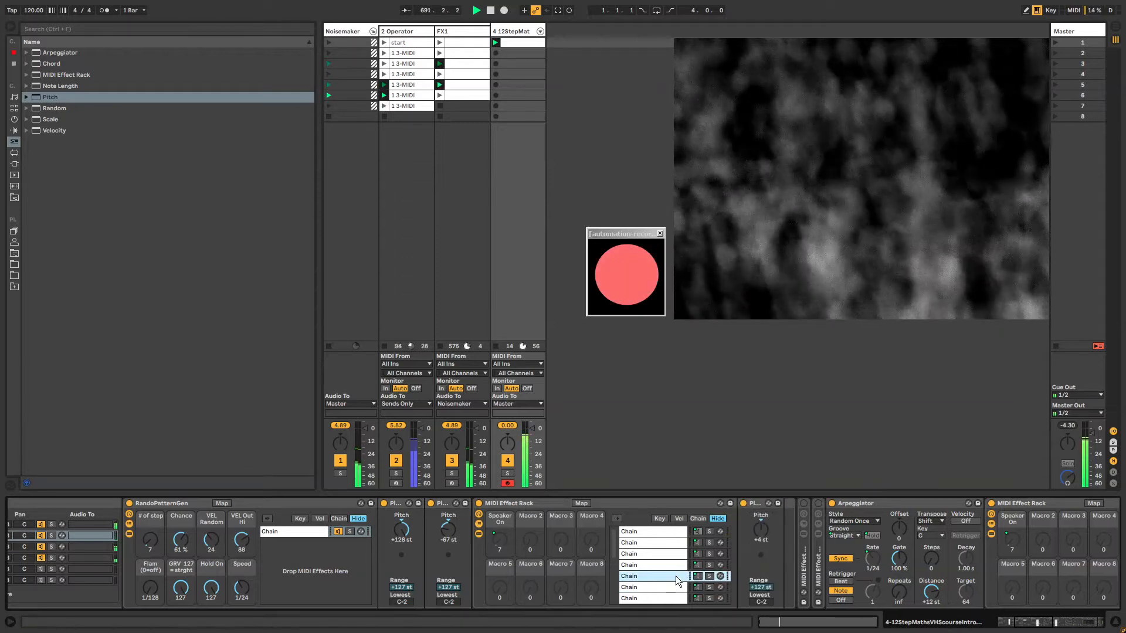
left_click(672, 587)
left_click(755, 552)
key("Delete")
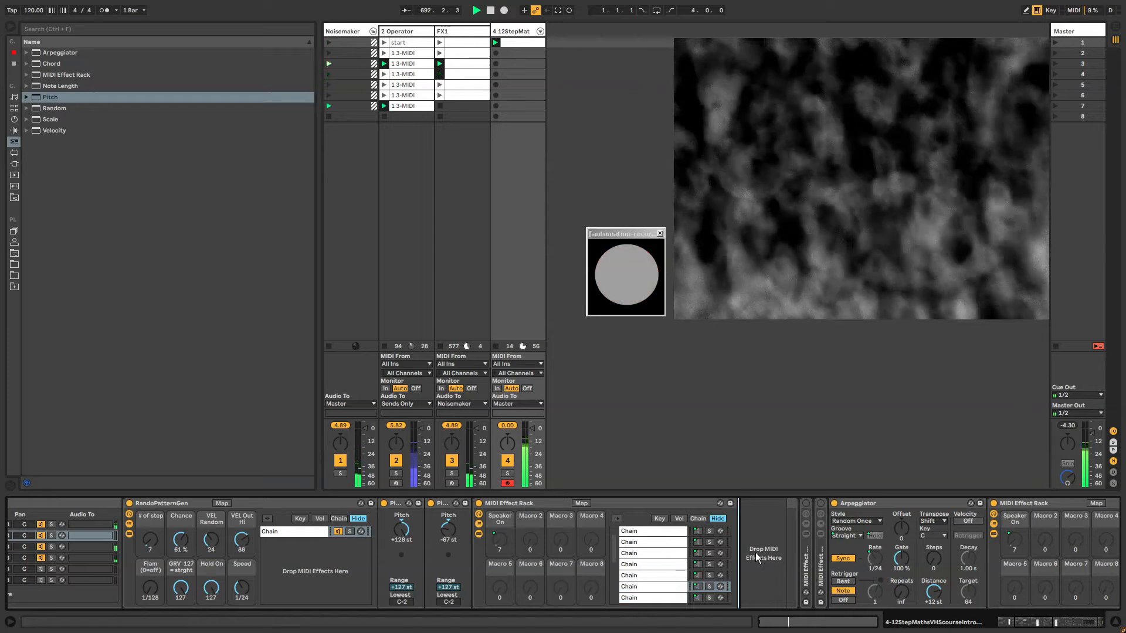
key("ctrl+z")
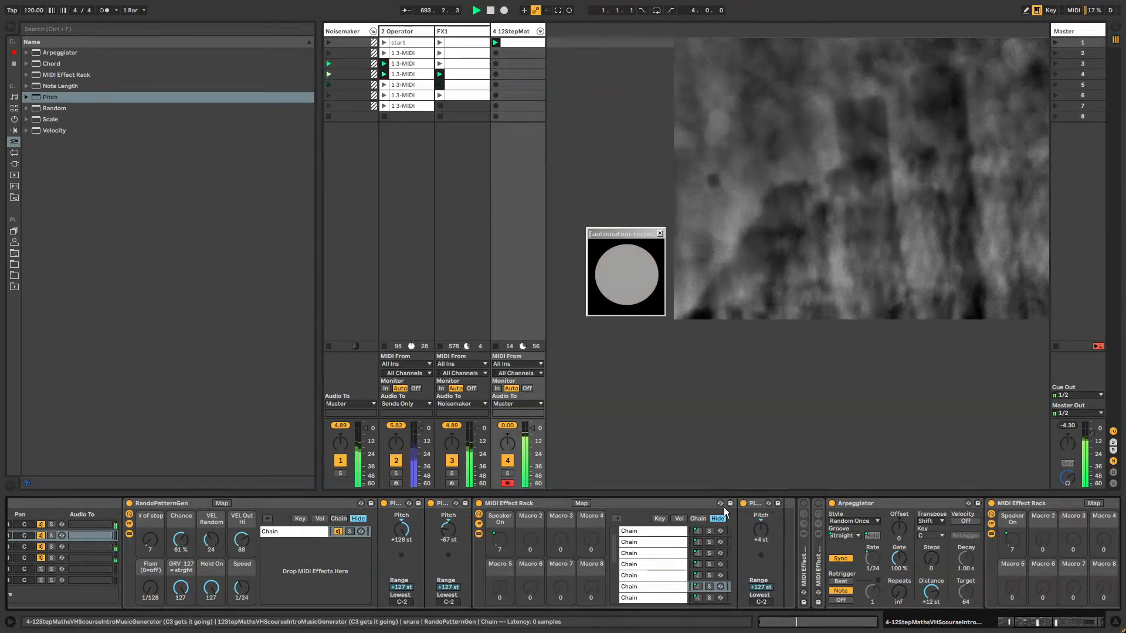
left_click(678, 575)
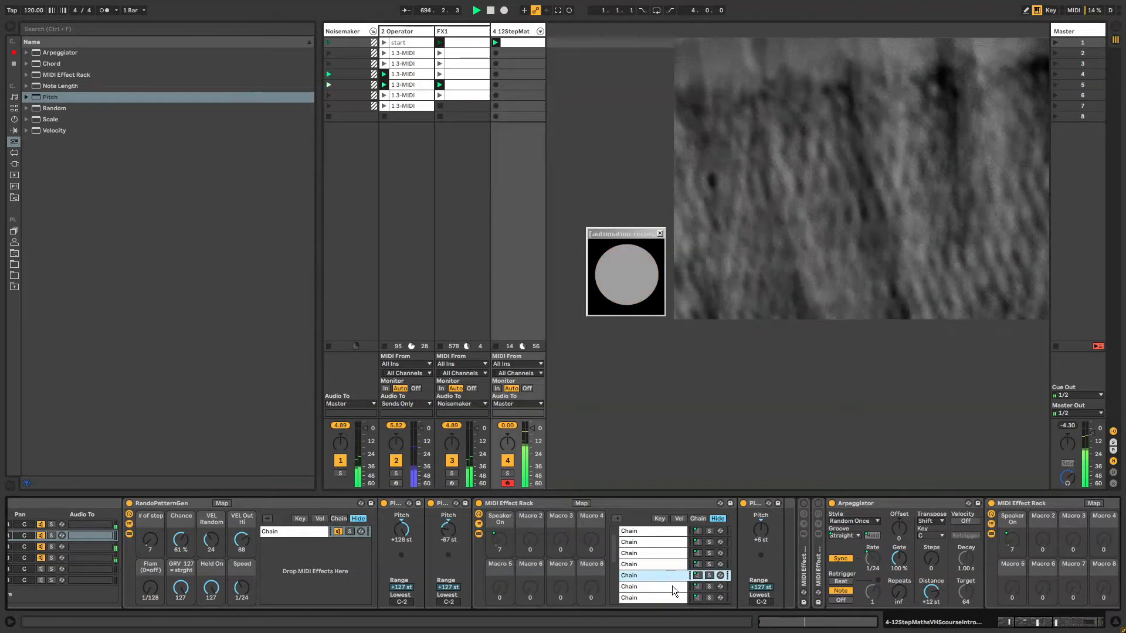
left_click(672, 587)
Step: Paste the Pitch effect into the seventh through tenth chains, raising each one semitone above the chain before it
left_click(671, 598)
key("ctrl+v")
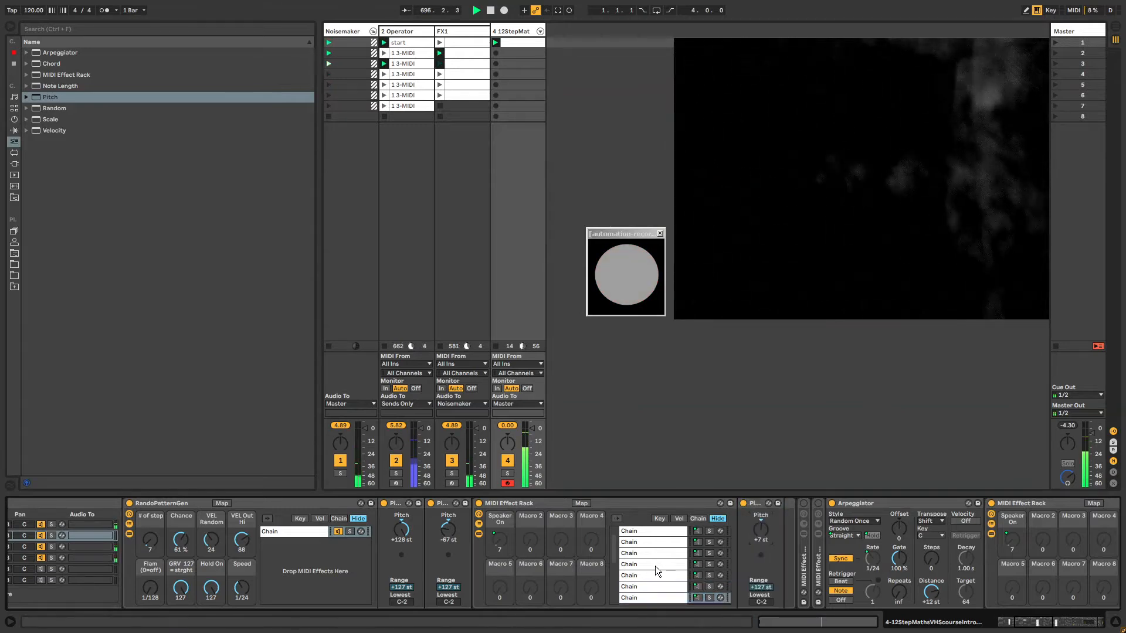
left_click(669, 575)
key("ctrl+v")
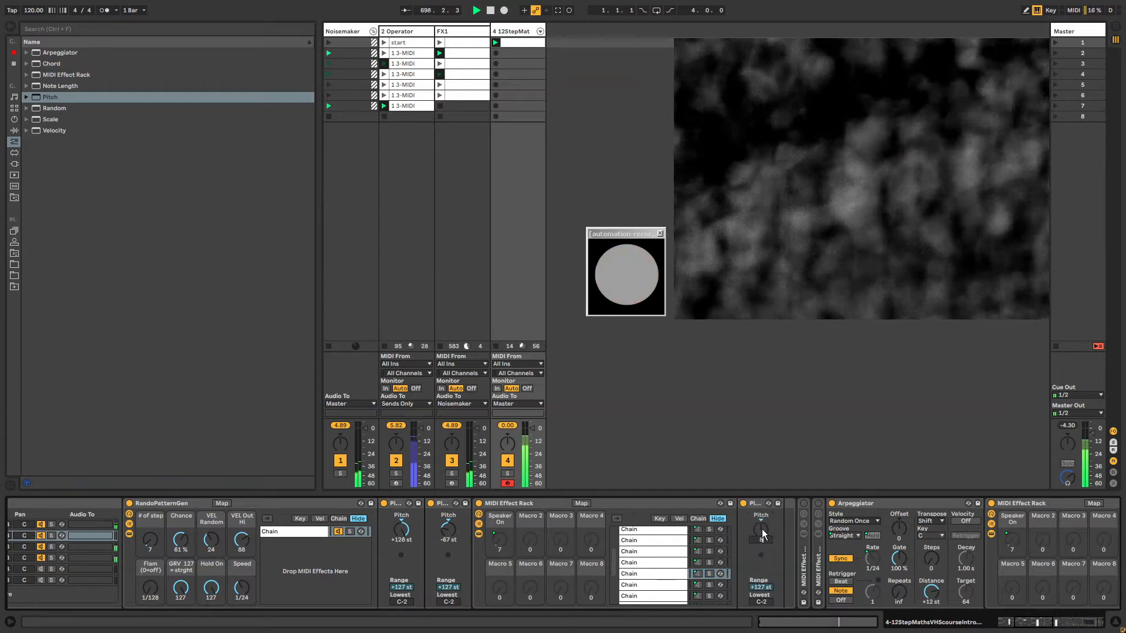
left_click(680, 573)
key("ctrl+v")
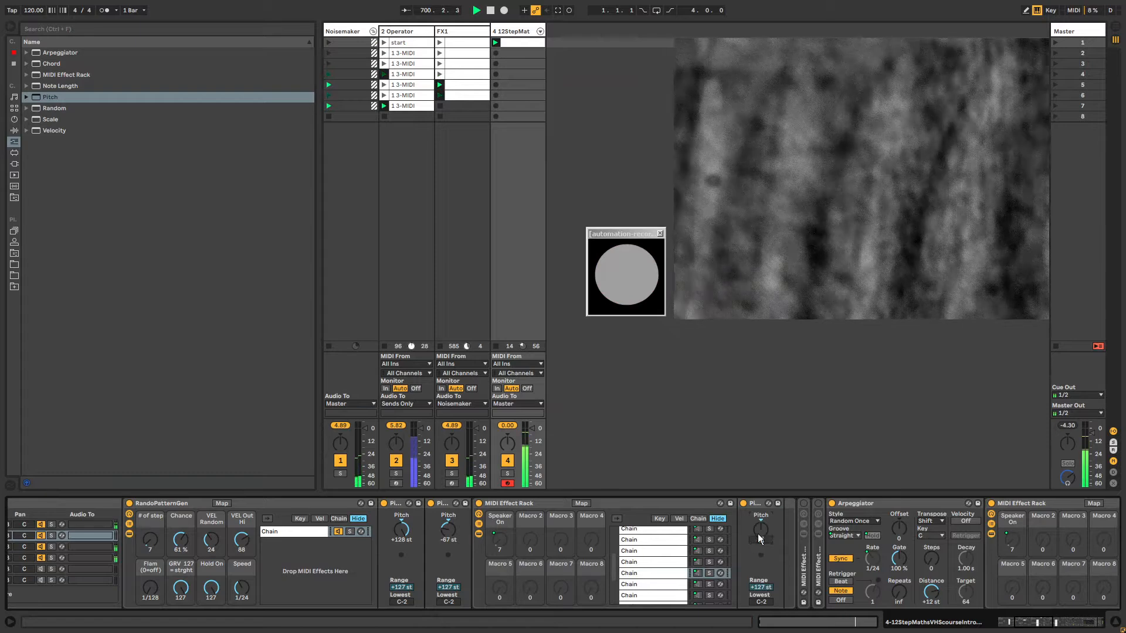
Step: Paste the Pitch effect into the eleventh and twelfth chains, continuing the semitone series up to +11 st
left_click(655, 562)
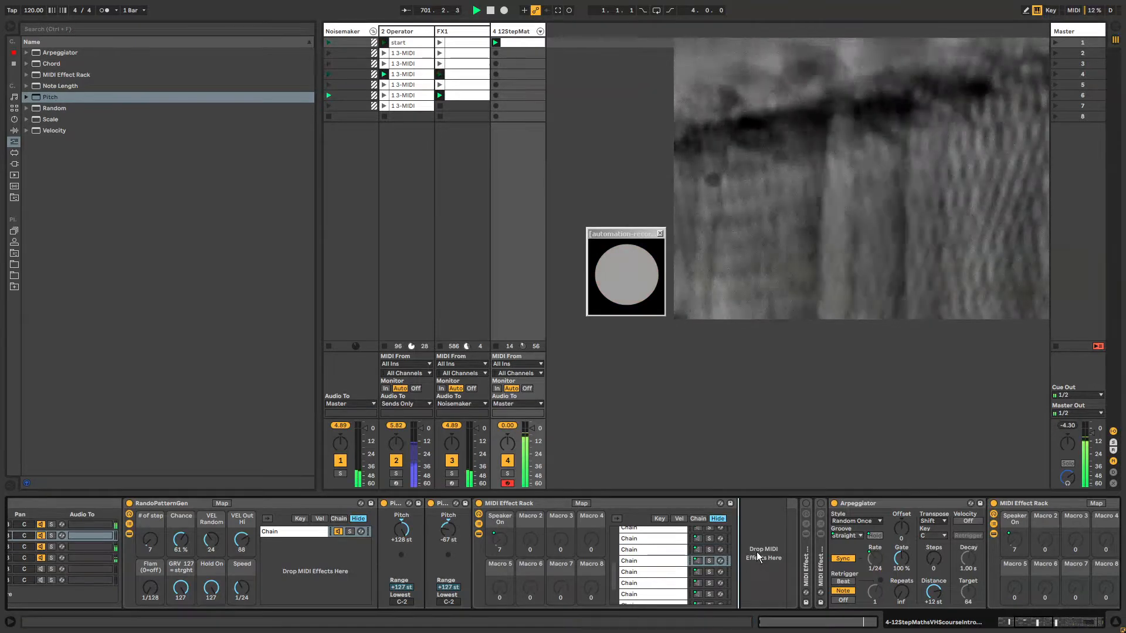
key("ctrl+v")
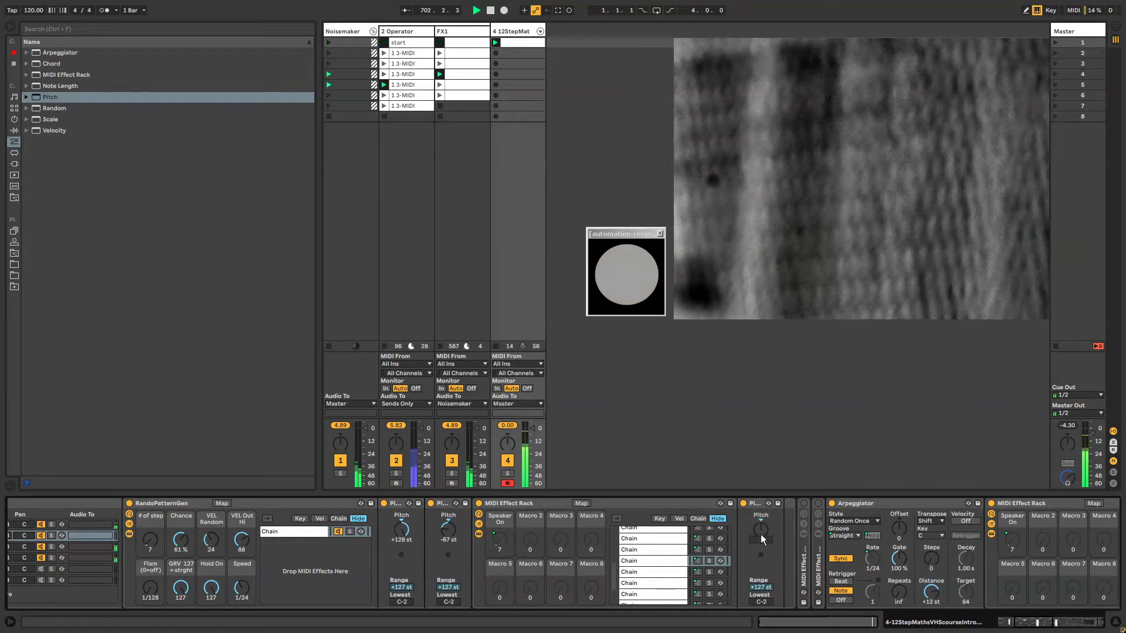
left_click(655, 572)
key("ctrl+v")
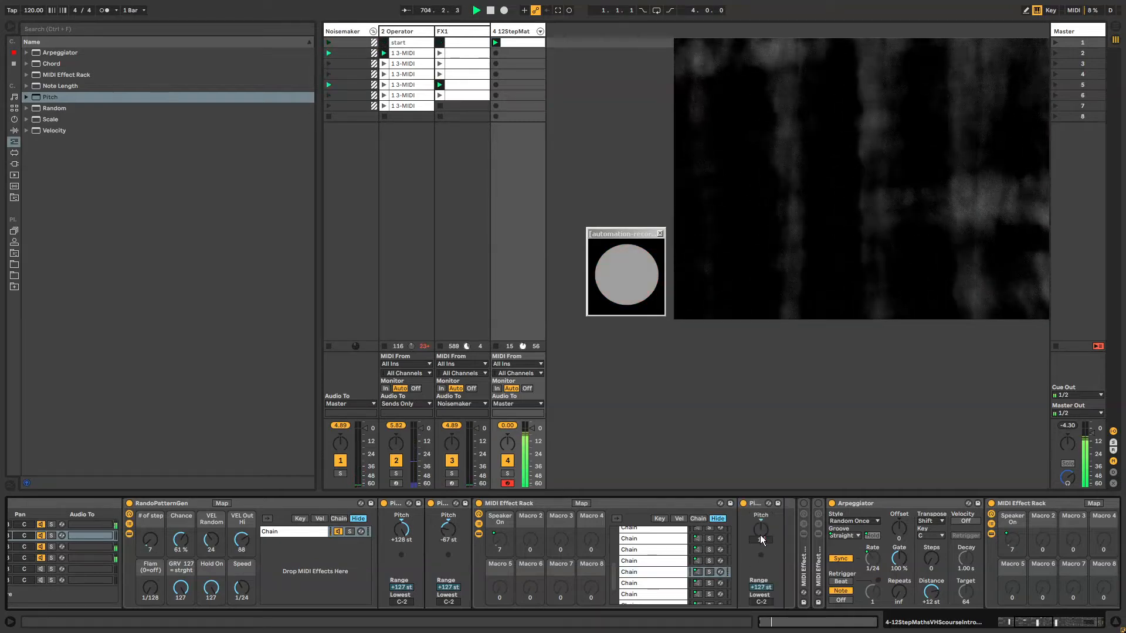
Step: Paste the Pitch effect into the thirteenth chain and set it to +12 st
key("Down")
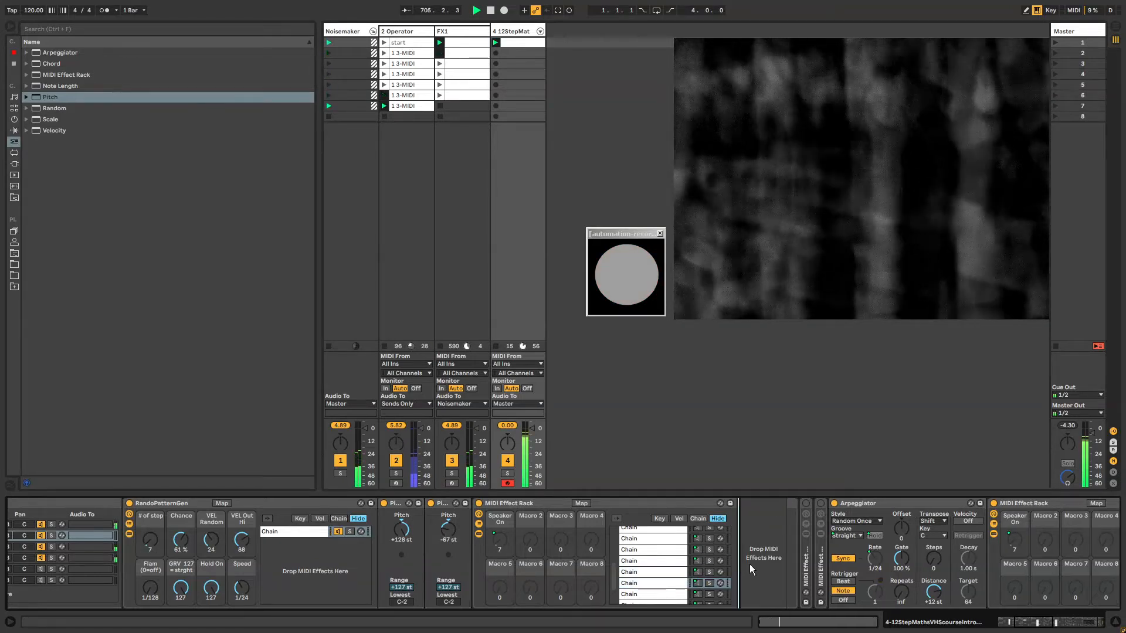
key("ctrl+v")
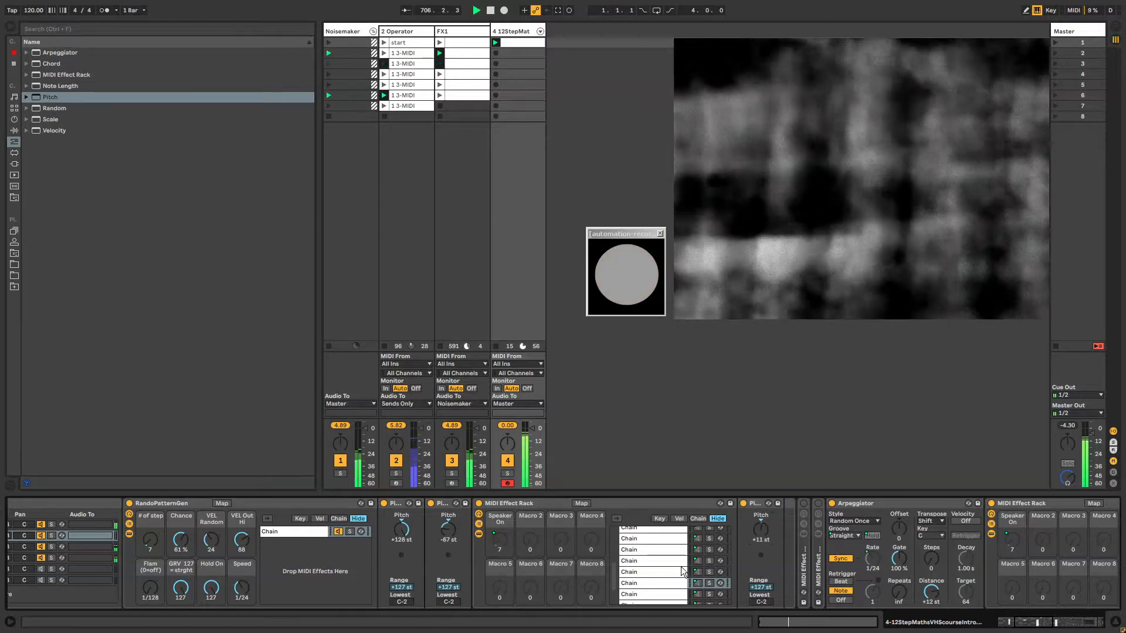
left_click(672, 582)
left_click_drag(749, 538, 765, 530)
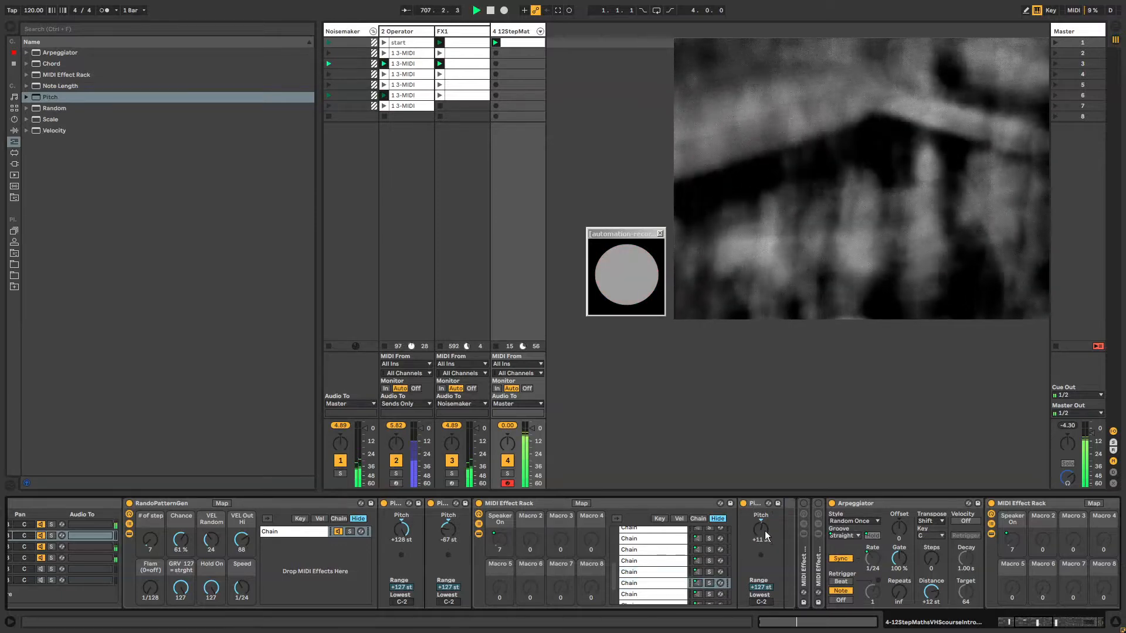
left_click(695, 584)
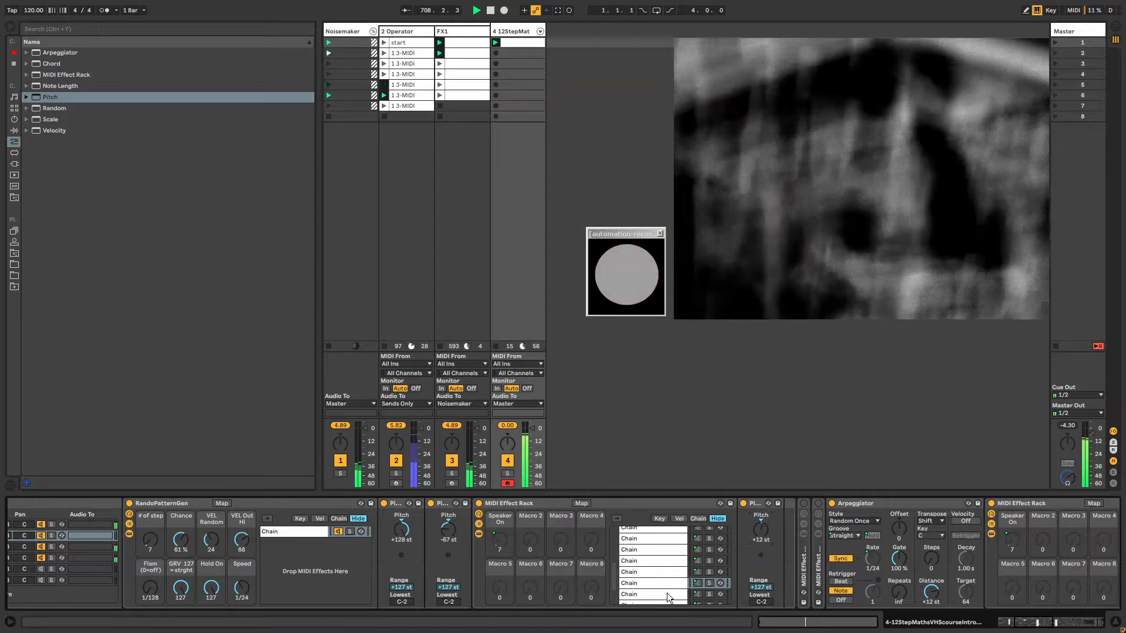
Step: Paste the Pitch effect into the fourteenth chain, set it to +13 st, and check it against the neighbouring chains
left_click(667, 594)
left_click(744, 561)
key("ctrl+v")
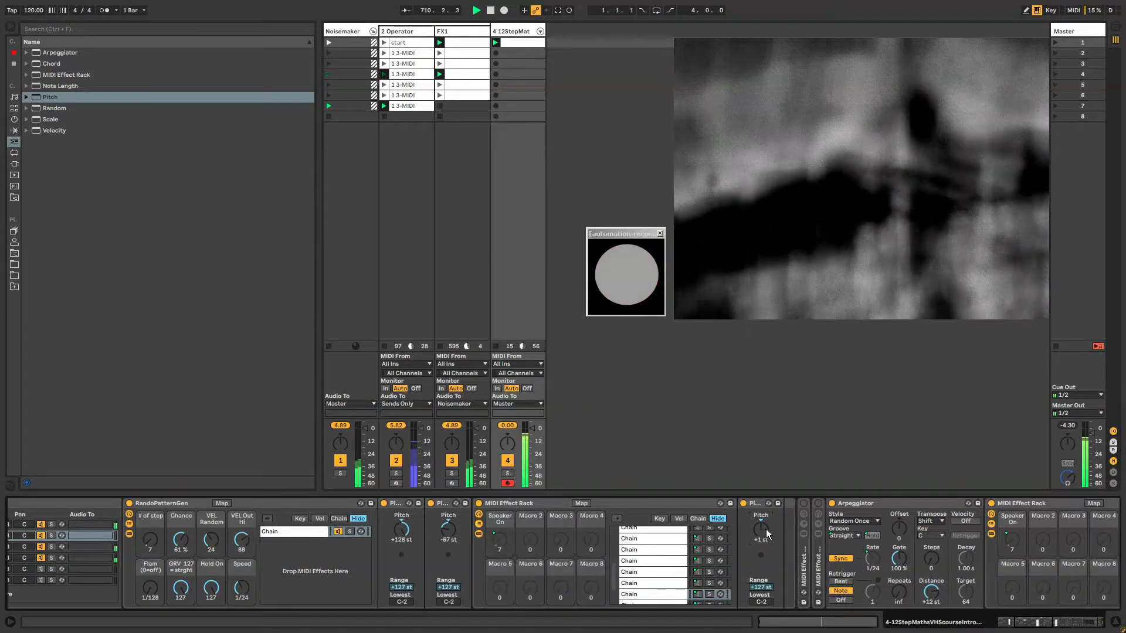
left_click_drag(765, 529, 766, 519)
left_click(674, 585)
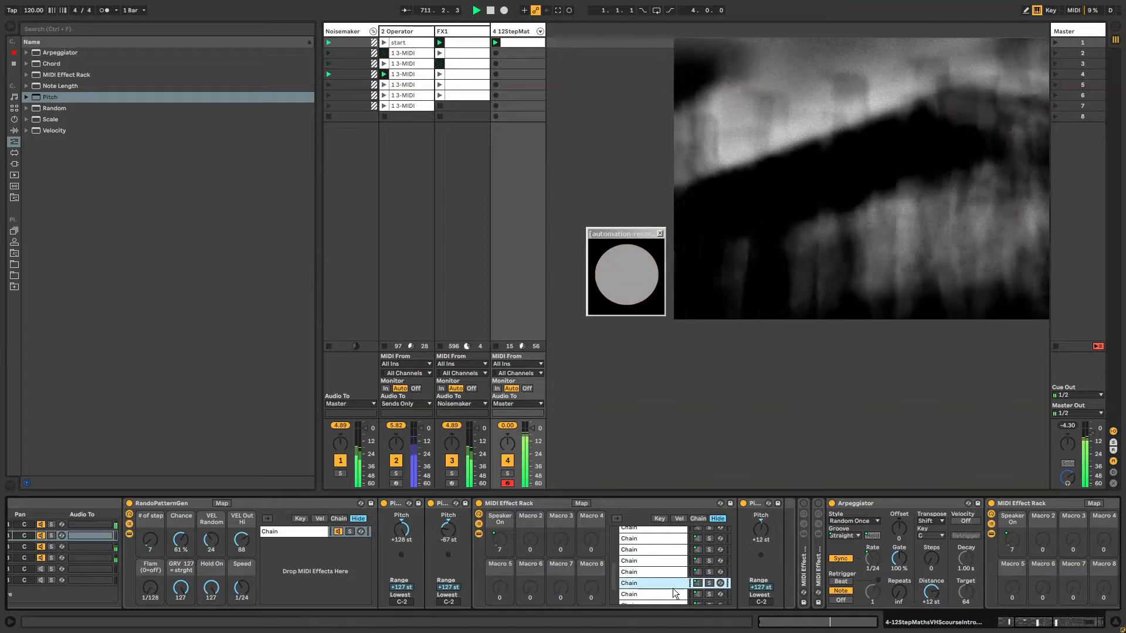
left_click(672, 595)
left_click(665, 573)
scroll(669, 574, "down", 3)
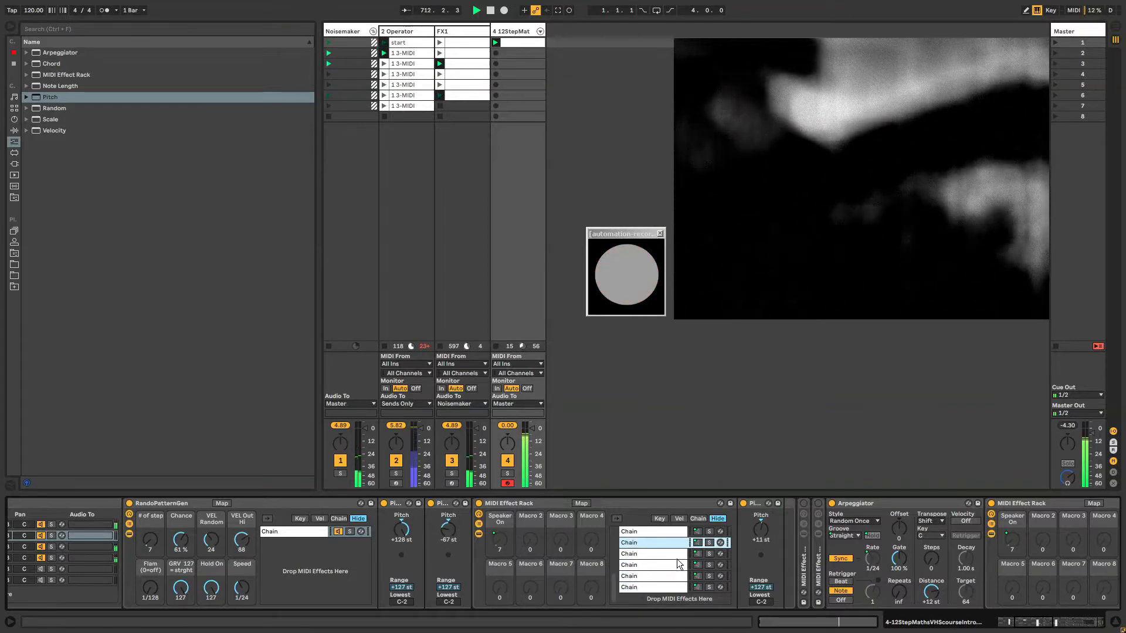
left_click(676, 558)
left_click(677, 564)
Step: Paste the Pitch effect into the fifteenth chain and set it to +14 st
left_click(677, 574)
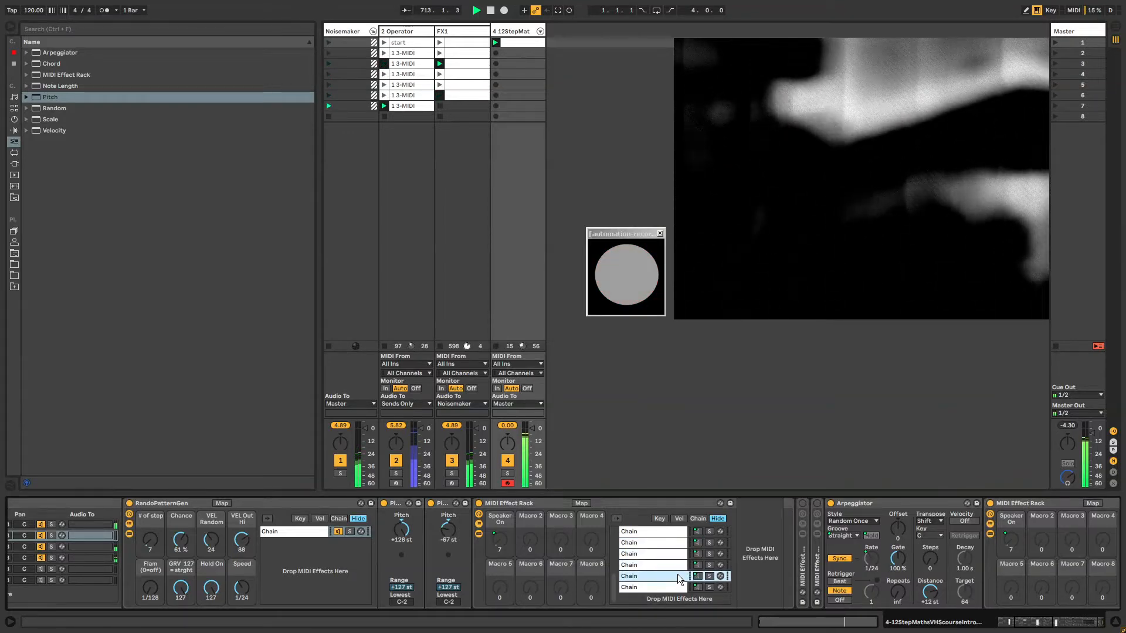
left_click(748, 554)
key("ctrl+v")
left_click(763, 534)
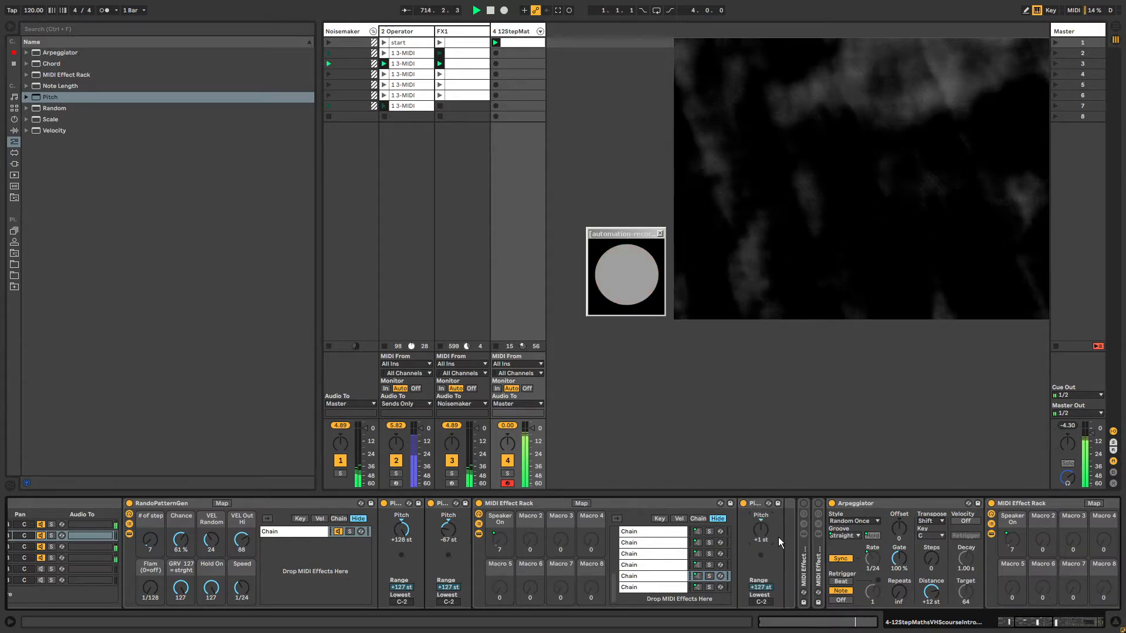
type("14")
Step: Step back through the chains from the last to the first and check each one's Pitch value
left_click(653, 586)
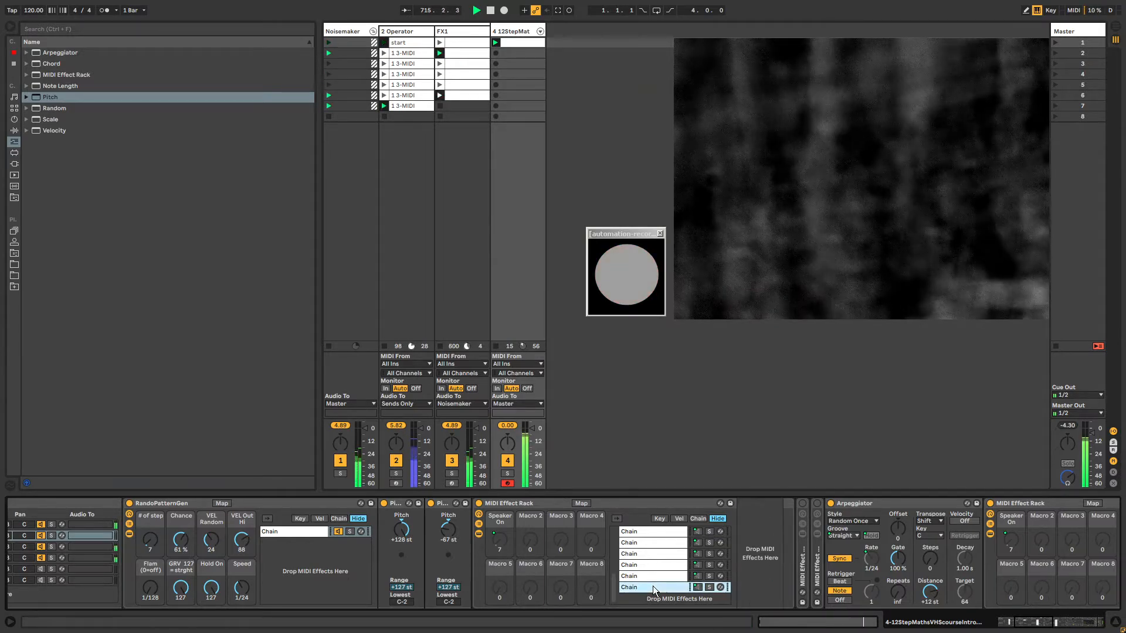
key("Up")
key("Up")
key("Up")
key("Up")
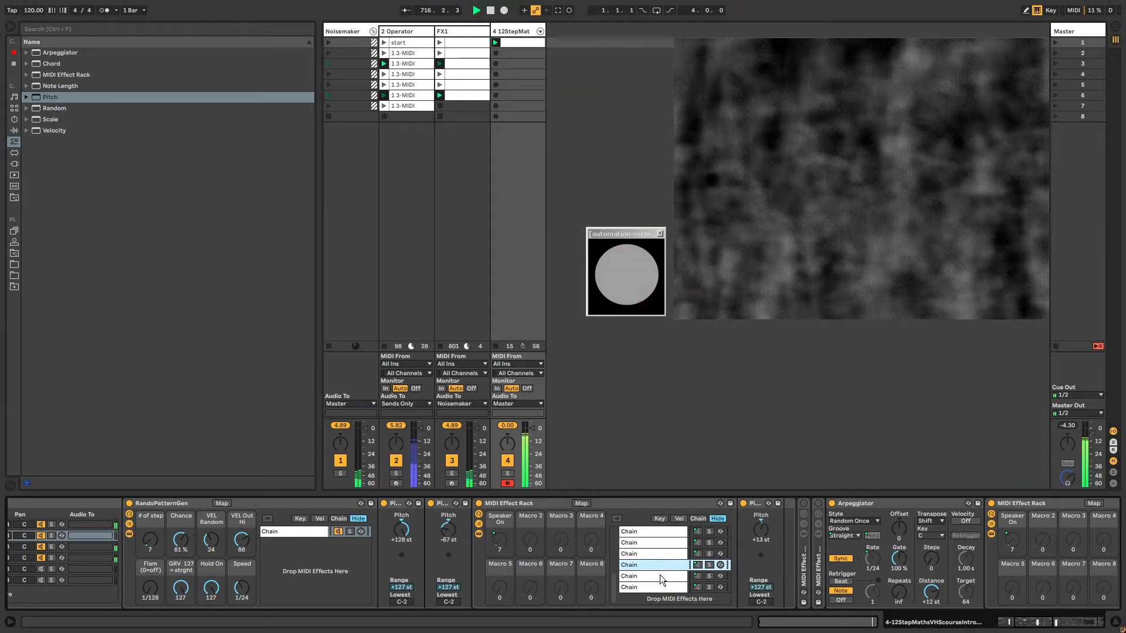
key("Up")
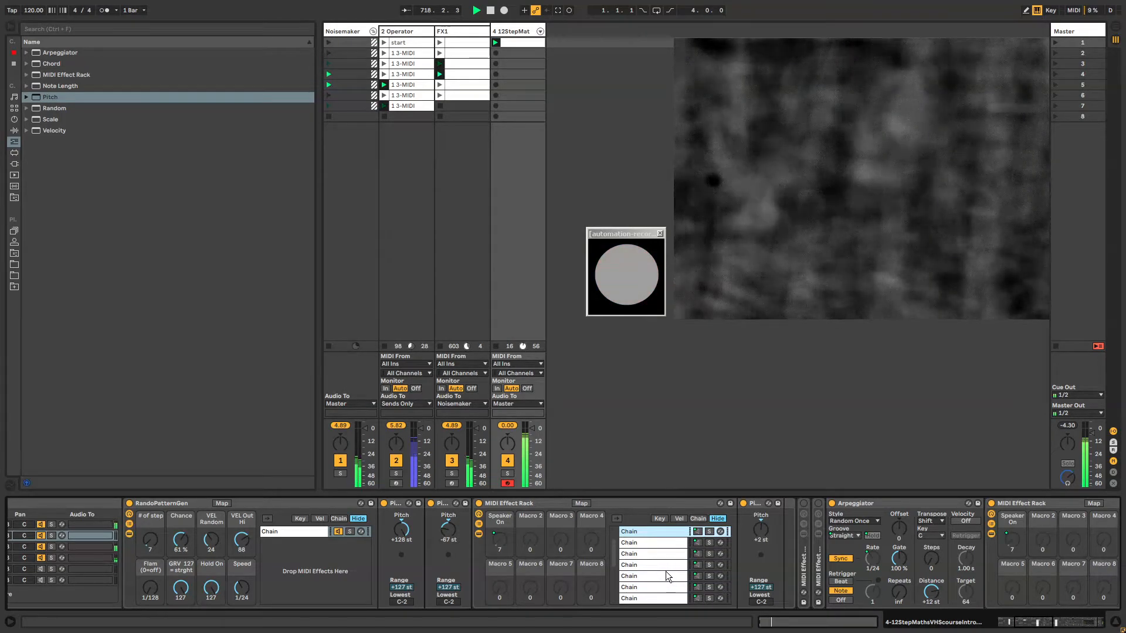
key("Delete")
key("Down")
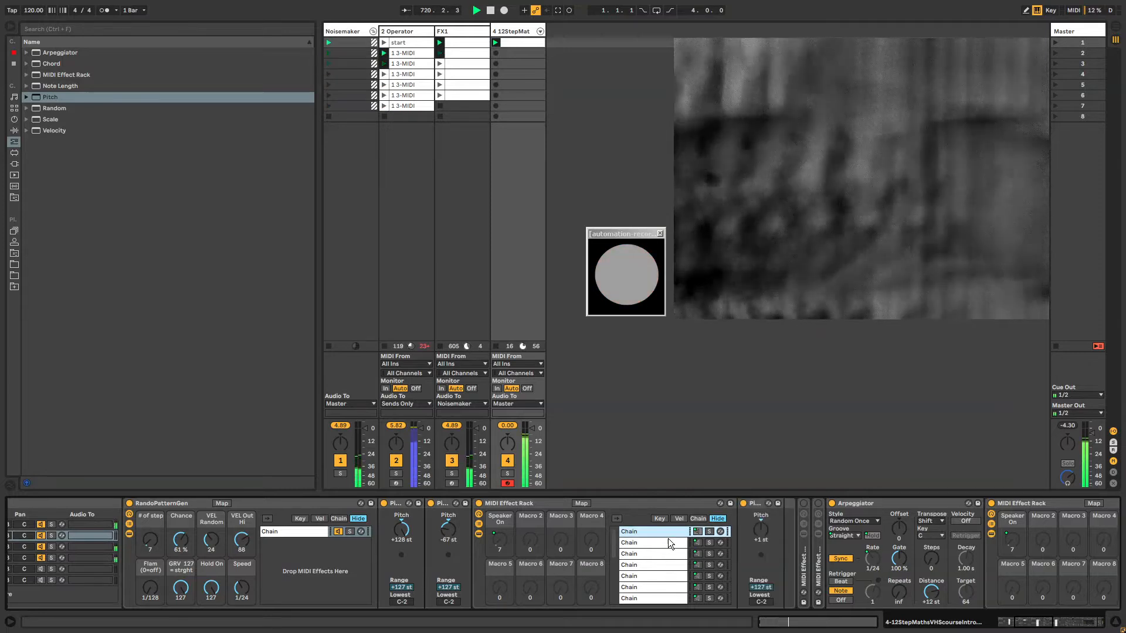
key("Up")
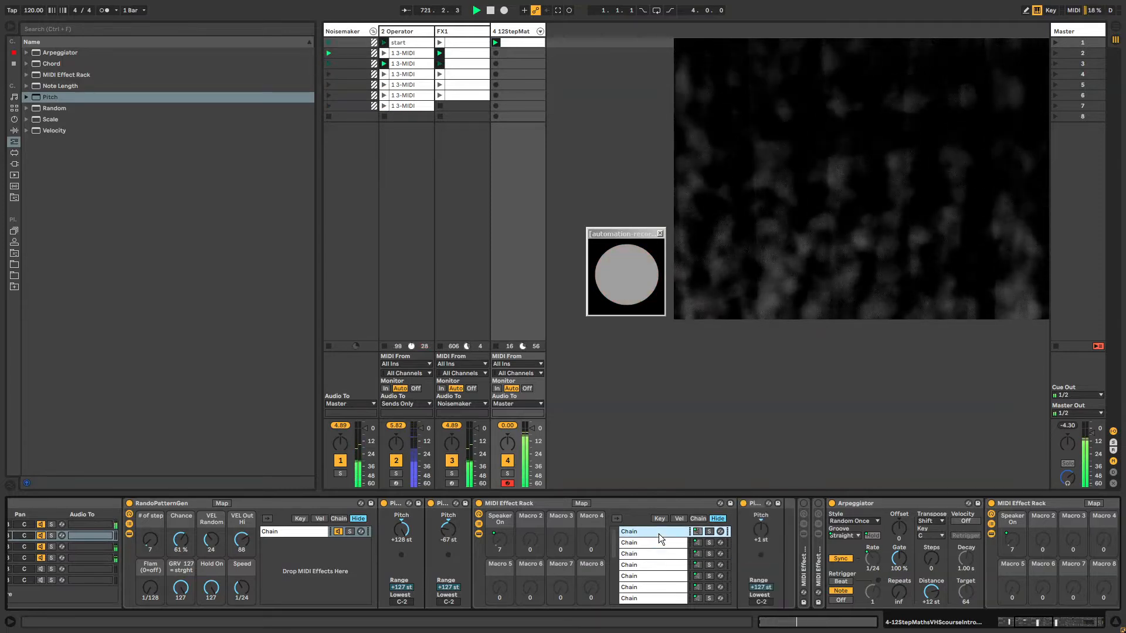
Step: Move the +1 st Pitch effect out of the first chain into the second chain
left_click_drag(761, 506, 668, 540)
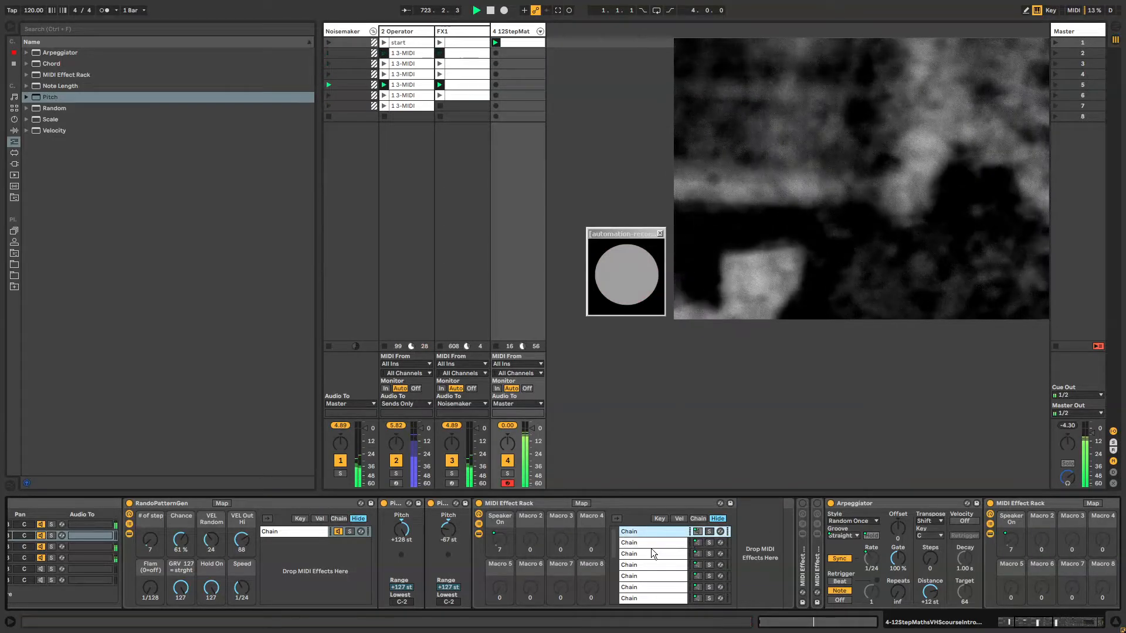
left_click(655, 543)
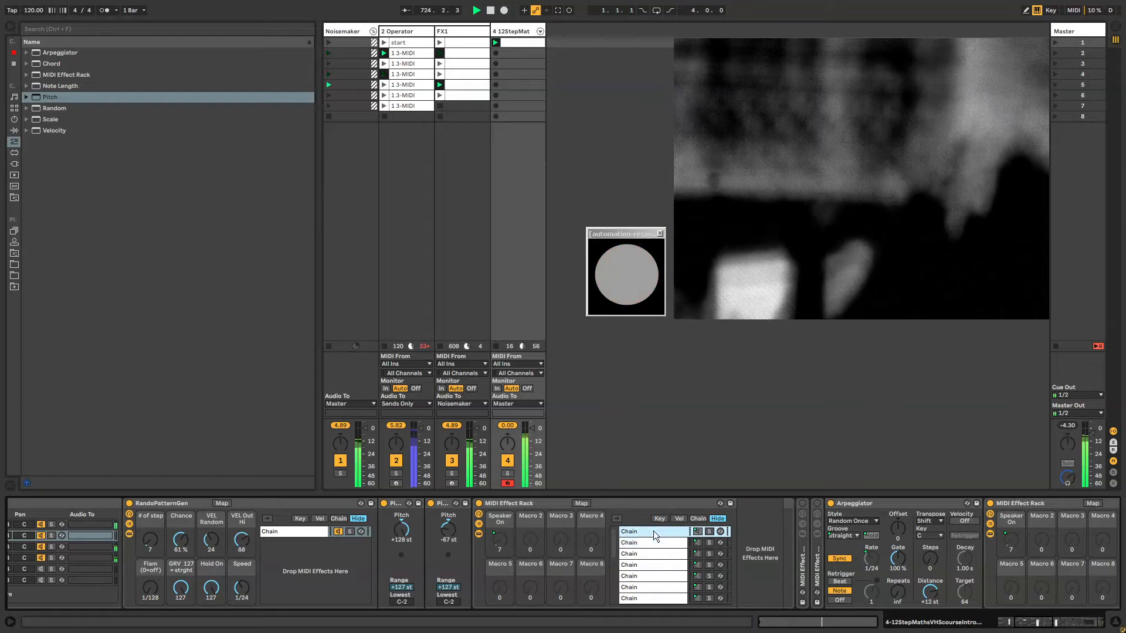
key("Delete")
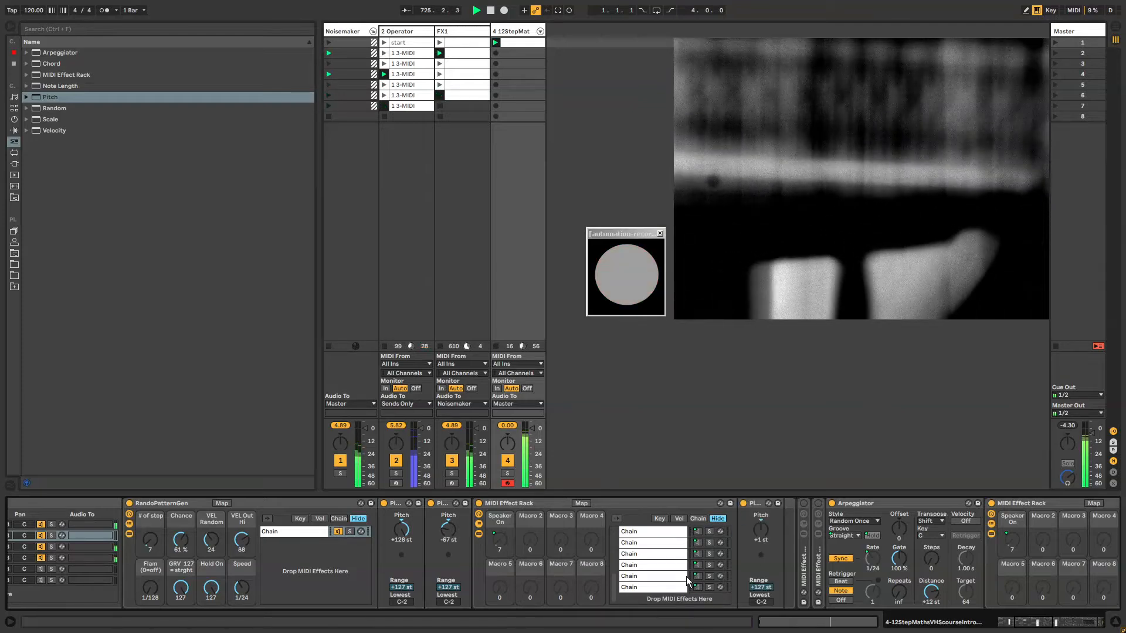
Step: Copy the Pitch effect from the fifteenth chain into the last chain and set it to +15 st
left_click(680, 575)
left_click(754, 503)
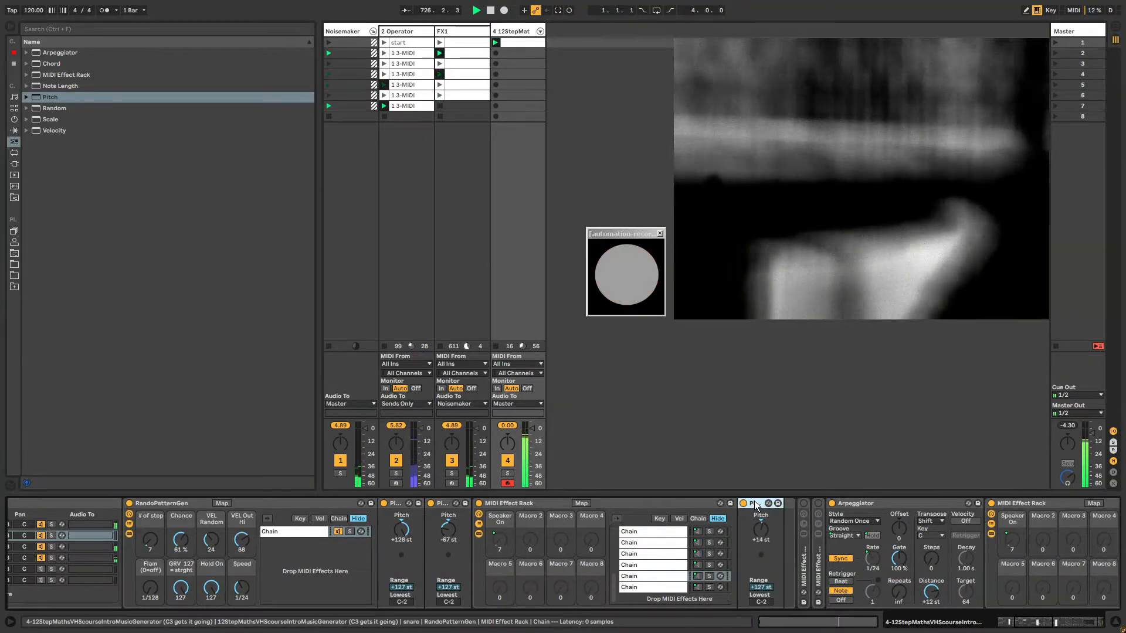
key("ctrl+c")
left_click(668, 587)
key("ctrl+v")
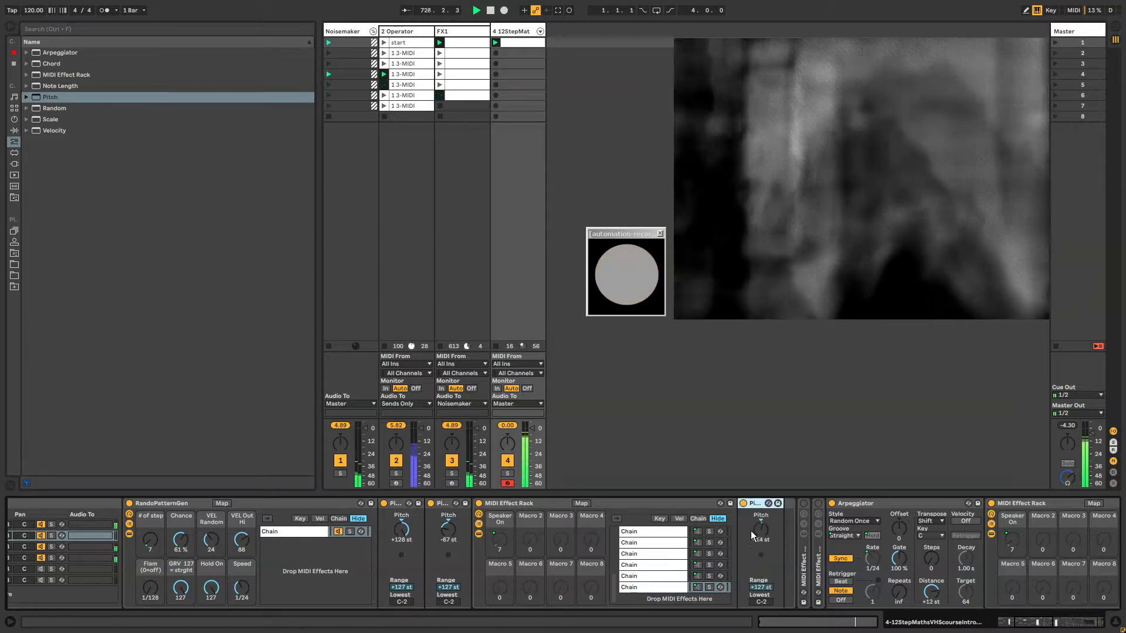
Step: Step up and down through the last six chains and check each one's Pitch value
left_click(656, 575)
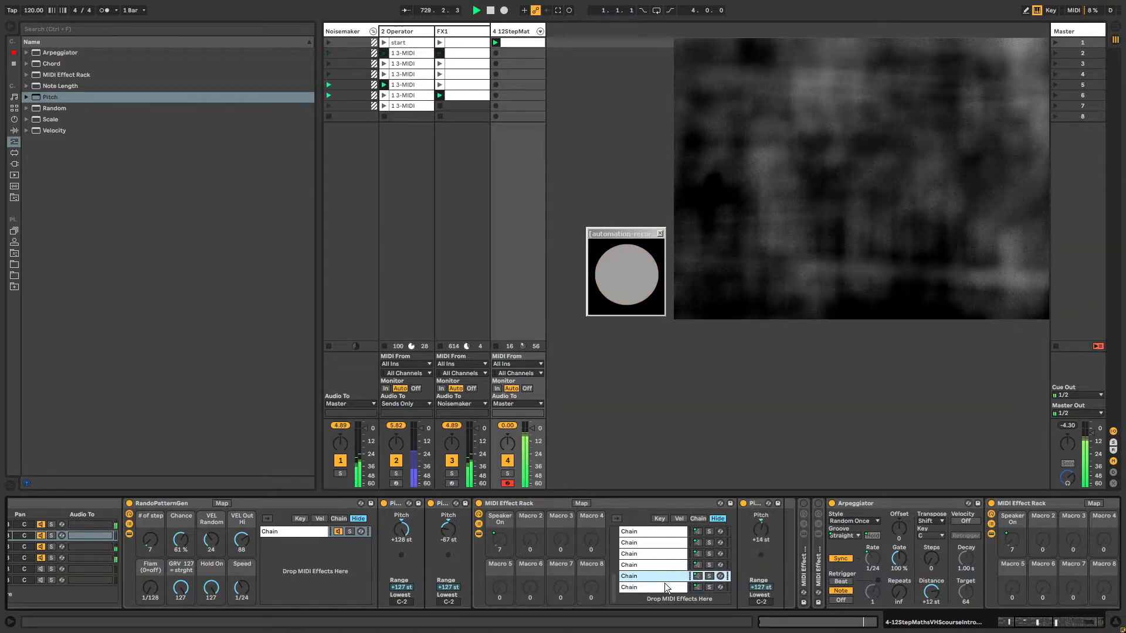
left_click(663, 586)
left_click(664, 576)
left_click(667, 566)
left_click(670, 555)
key("Up")
key("Up")
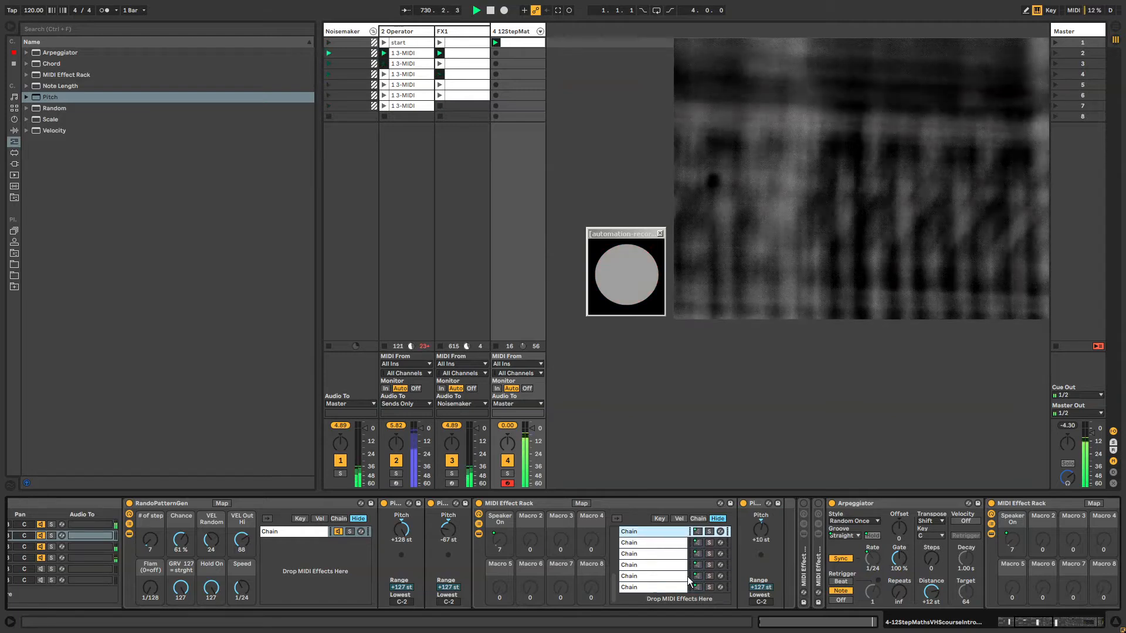
key("Down")
key("Down")
key("Down")
key("Down")
key("Down")
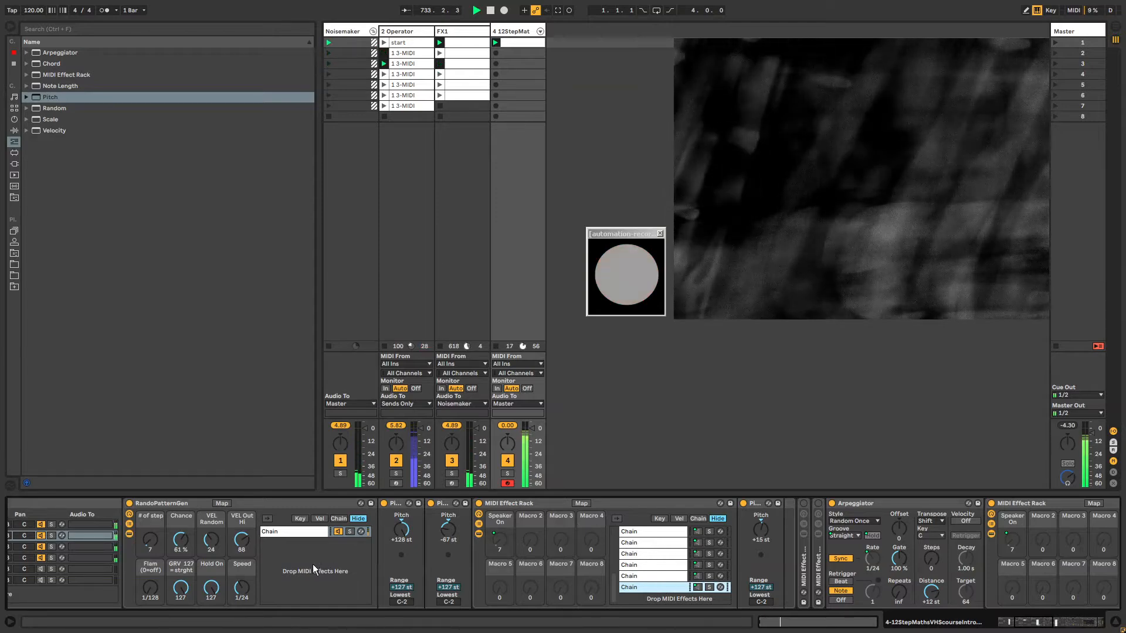
Step: Remove the Flam macro's mappings to the second Arpeggiator's Device On and Synced Rate in the RandoPatternGen rack
left_click(500, 541)
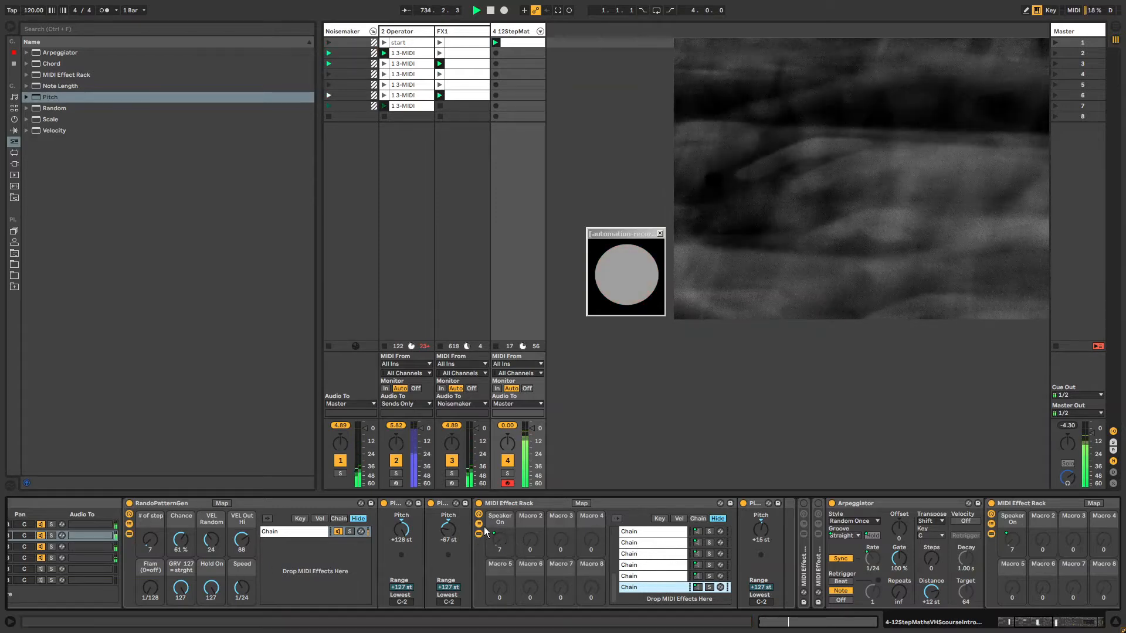
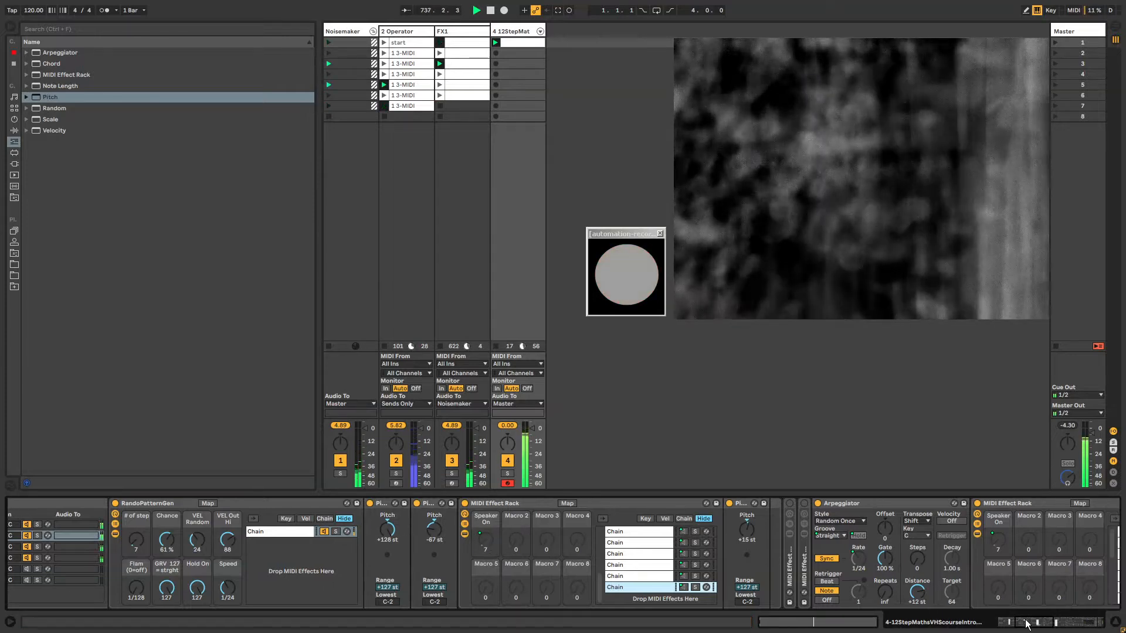
left_click(209, 503)
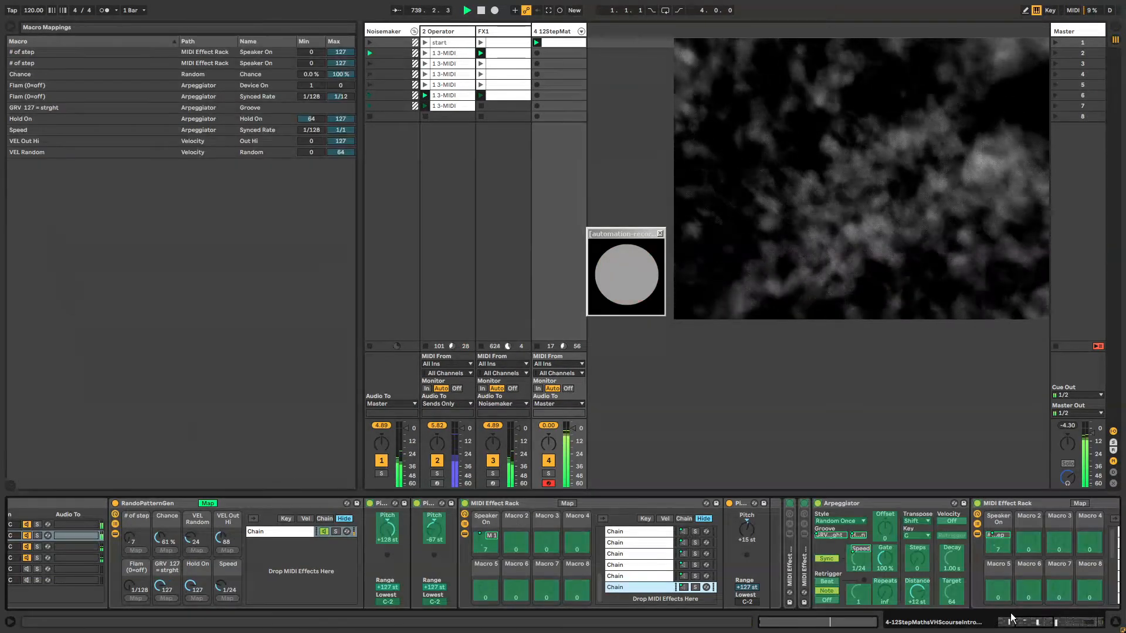
left_click_drag(1022, 622, 1063, 623)
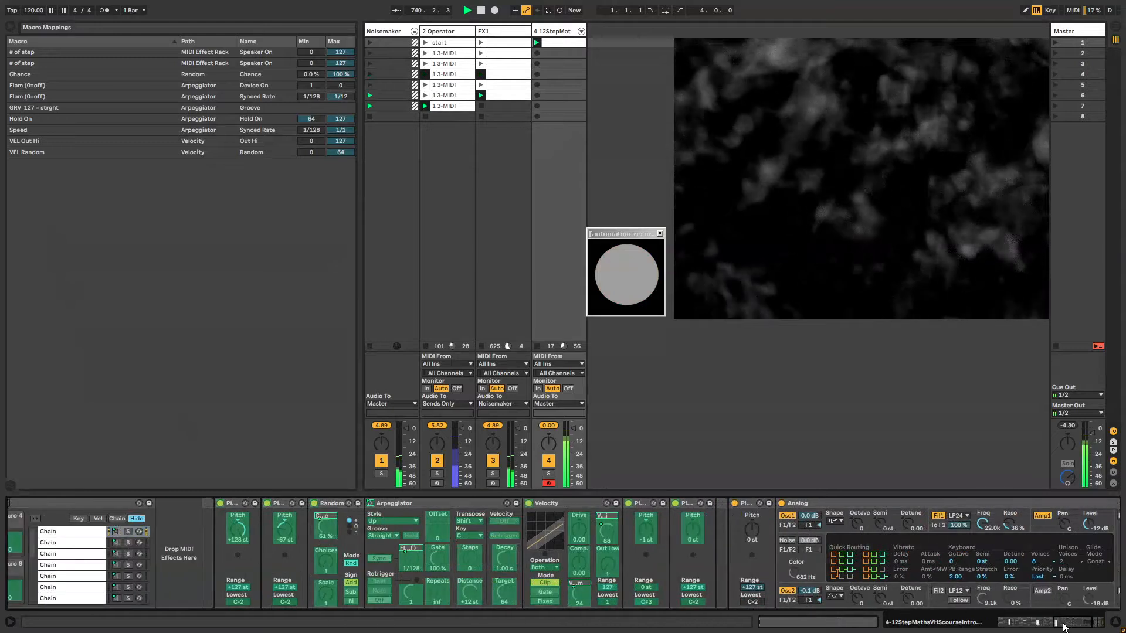
left_click(370, 504)
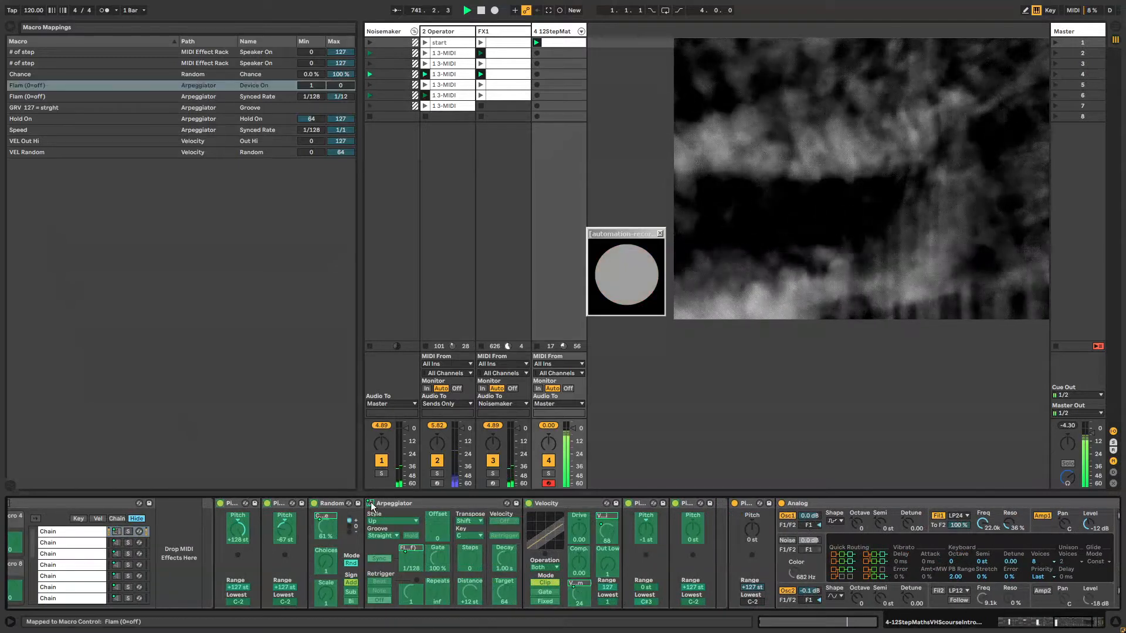
key("Delete")
left_click(410, 558)
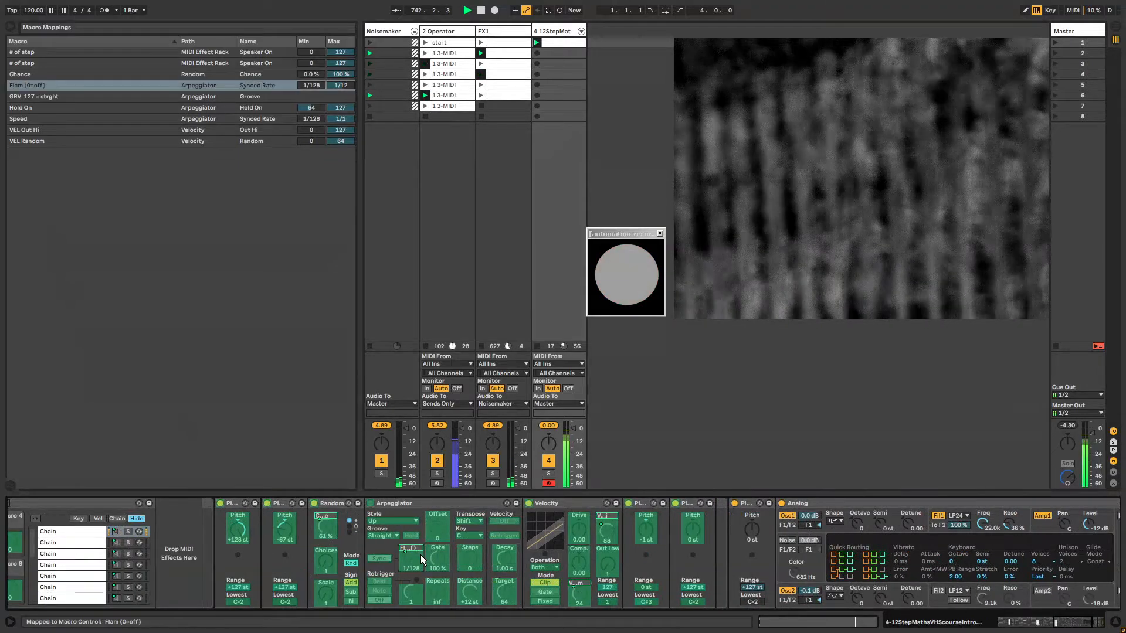
key("Delete")
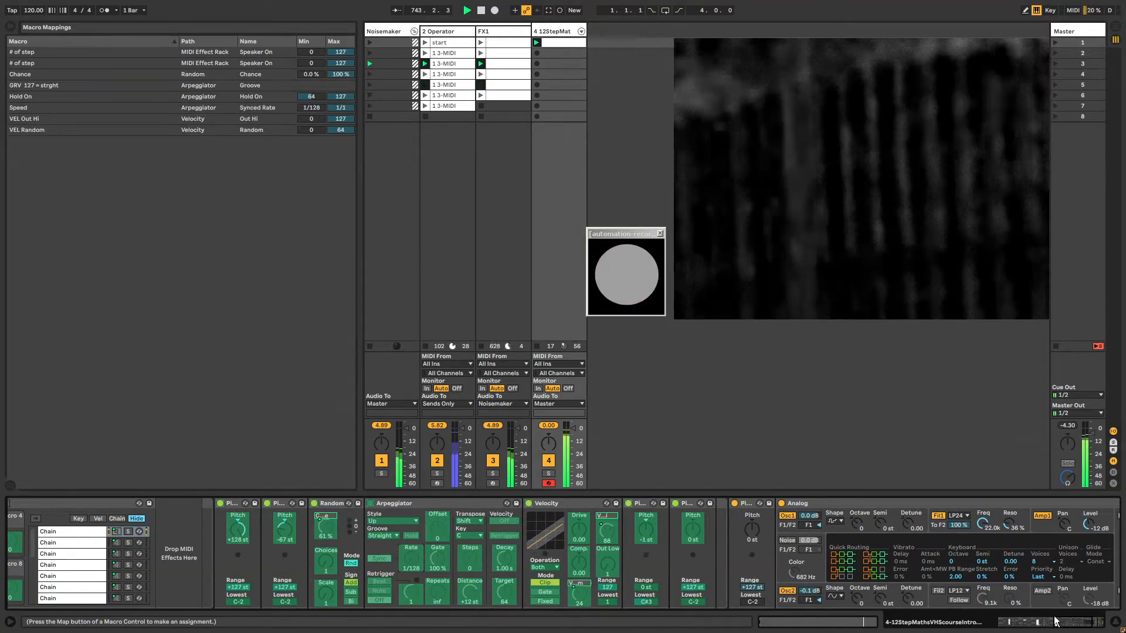
Step: Map the first inner MIDI Effect Rack's Speaker On macro to RandoPatternGen's Flam macro
left_click_drag(1073, 622, 1057, 623)
left_click_drag(1038, 623, 1029, 624)
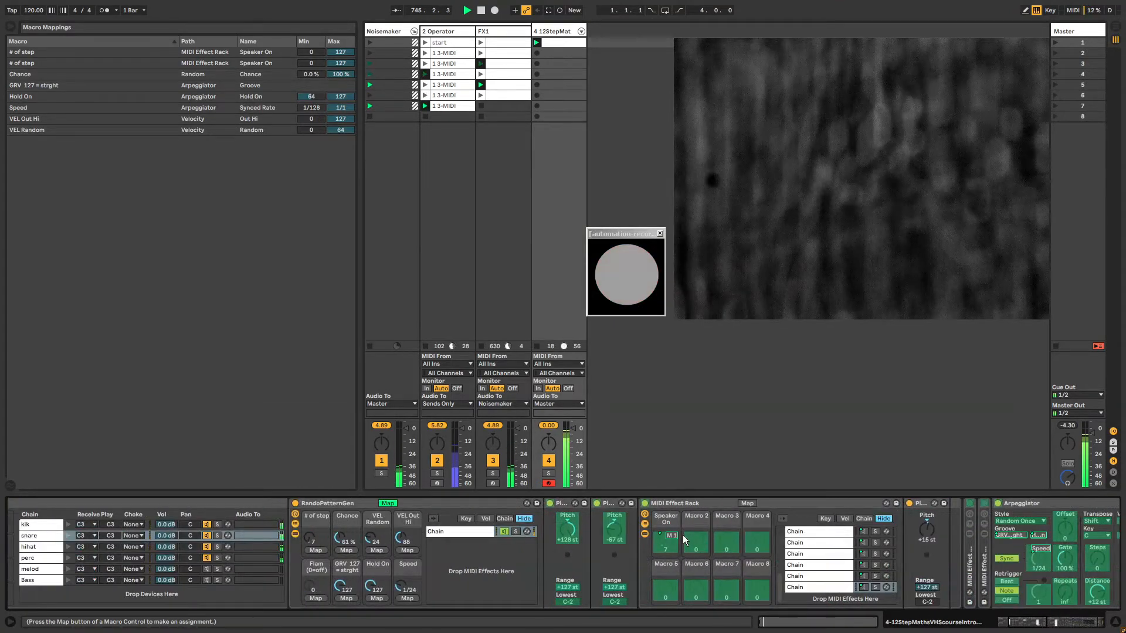
left_click(316, 598)
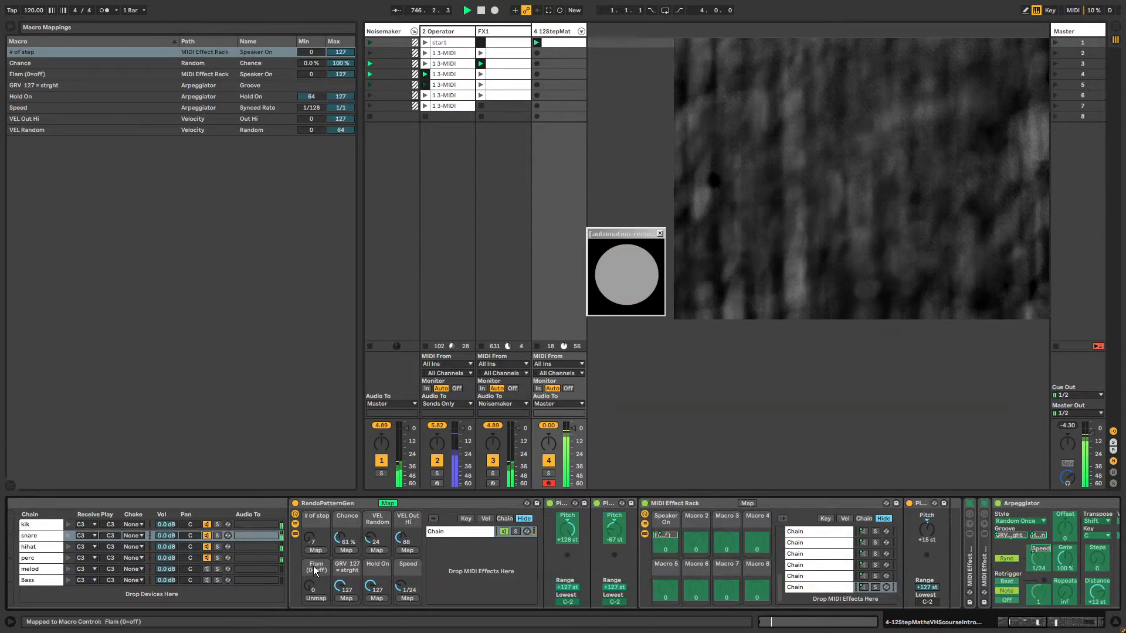
left_click(313, 568)
left_click(387, 503)
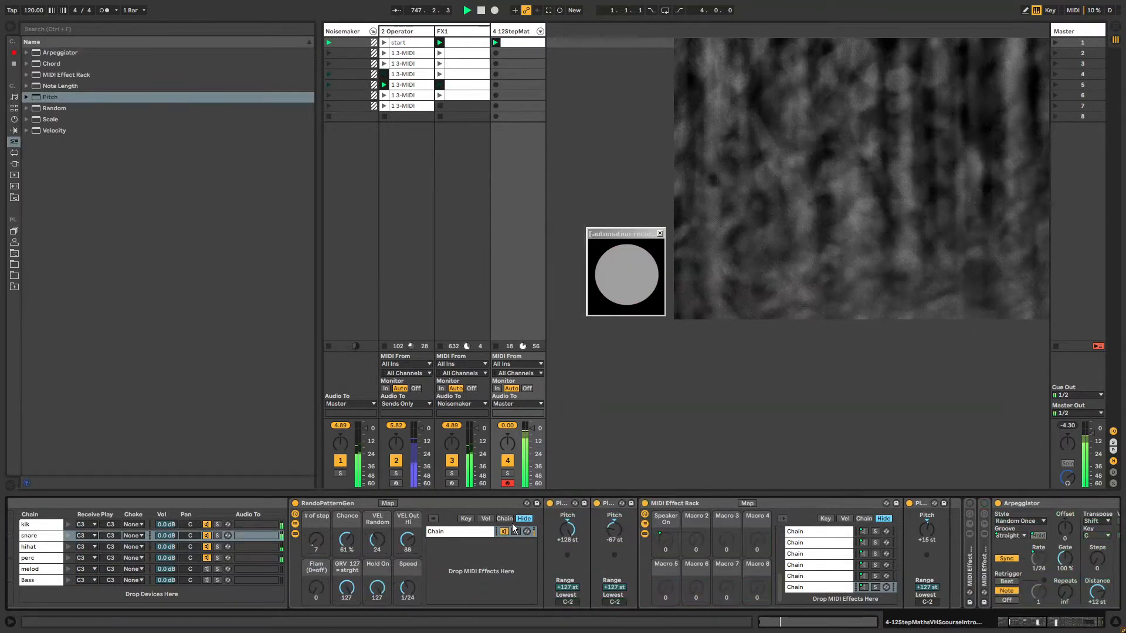
left_click(388, 503)
left_click(671, 547)
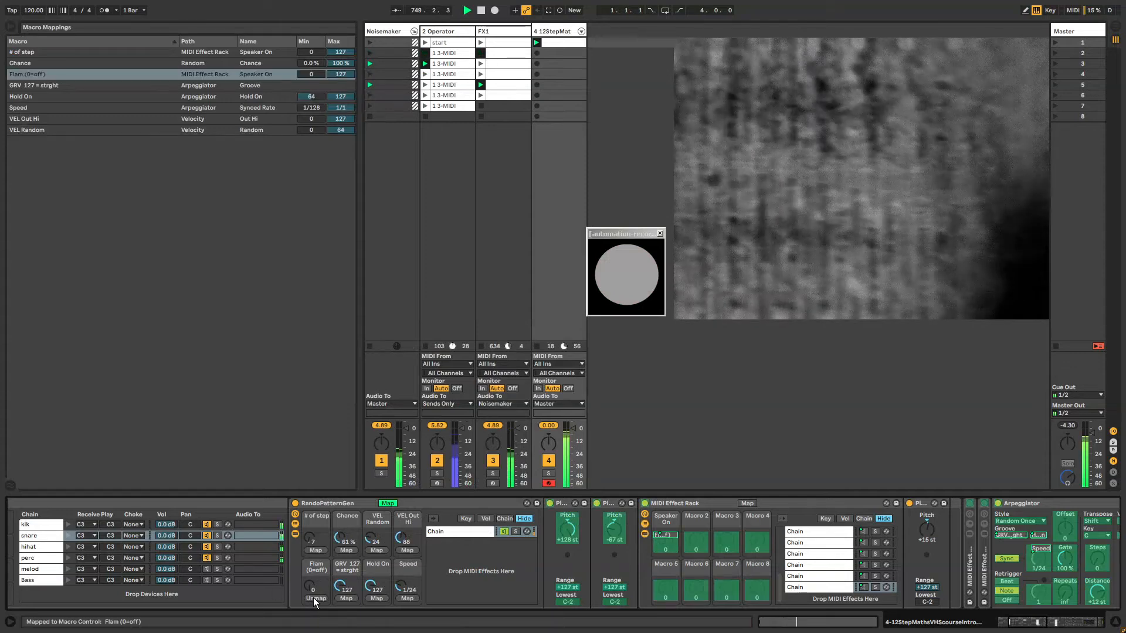
Step: Rename the Flam macro to "Total Steps" and leave macro mapping mode
left_click(315, 568)
key("ctrl+r")
type("Total")
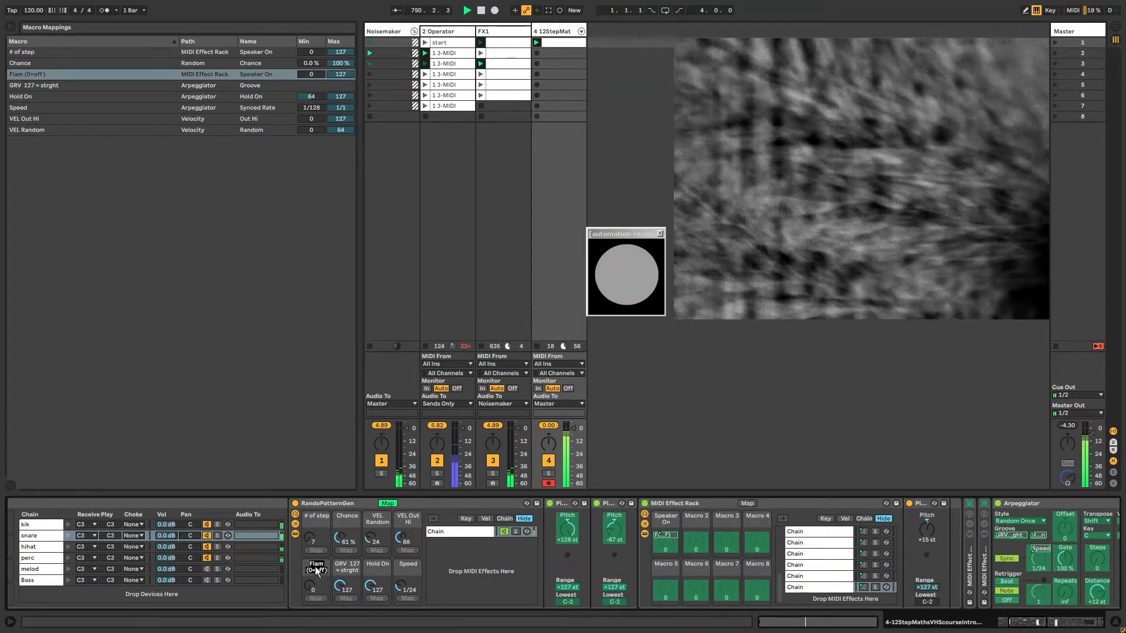
type(" Steps")
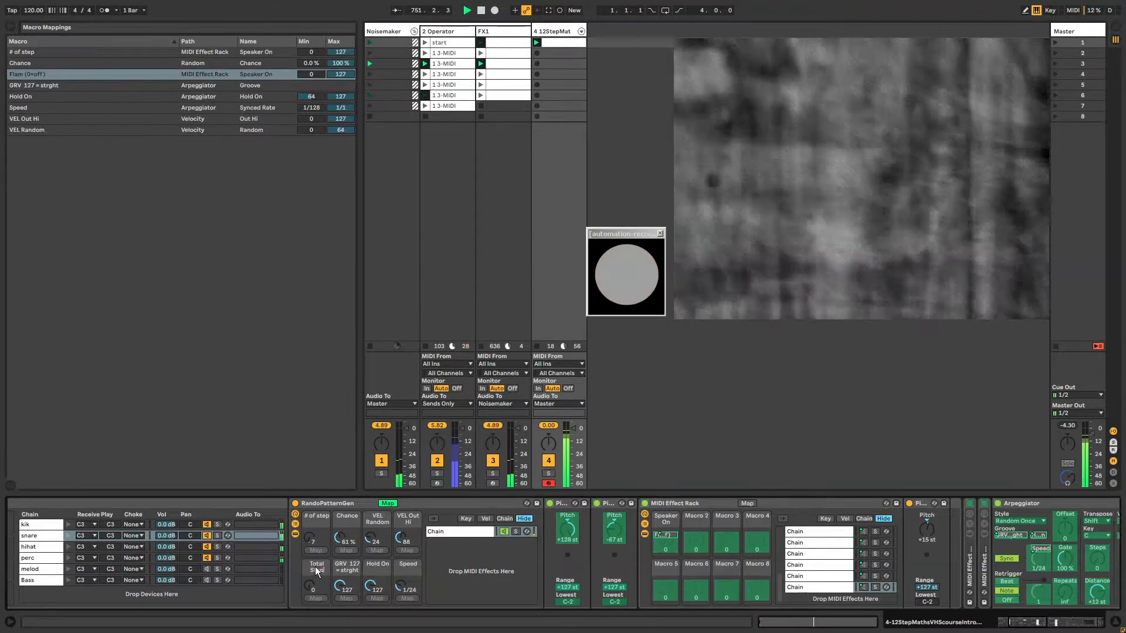
key("Return")
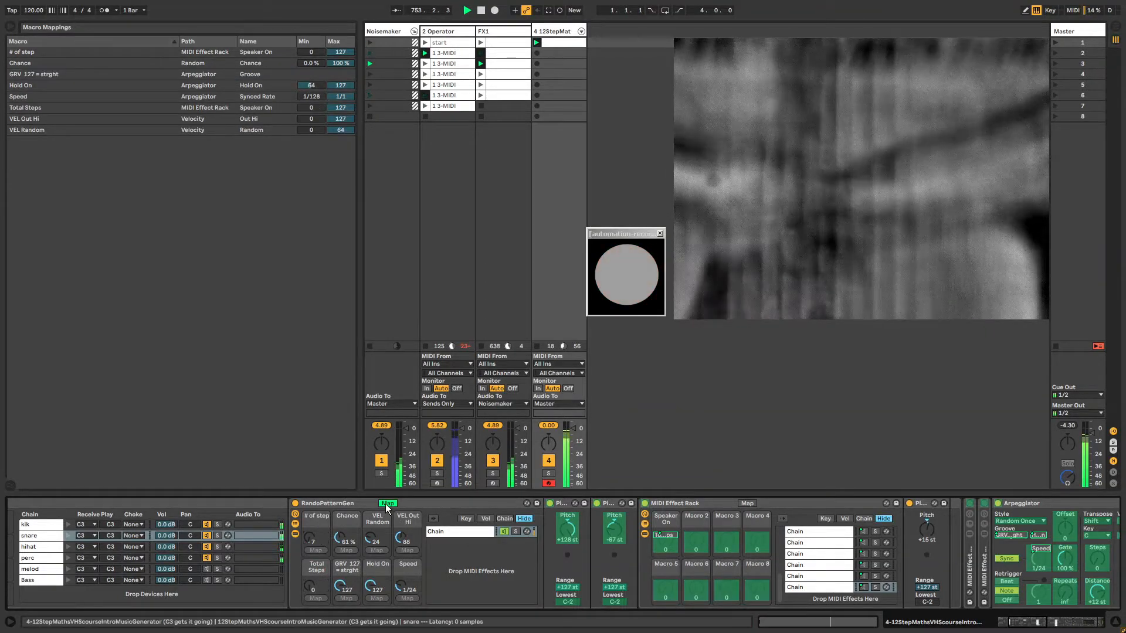
left_click(387, 504)
Step: Rename the "# of step" macro to "Beats per steps"
left_click(315, 519)
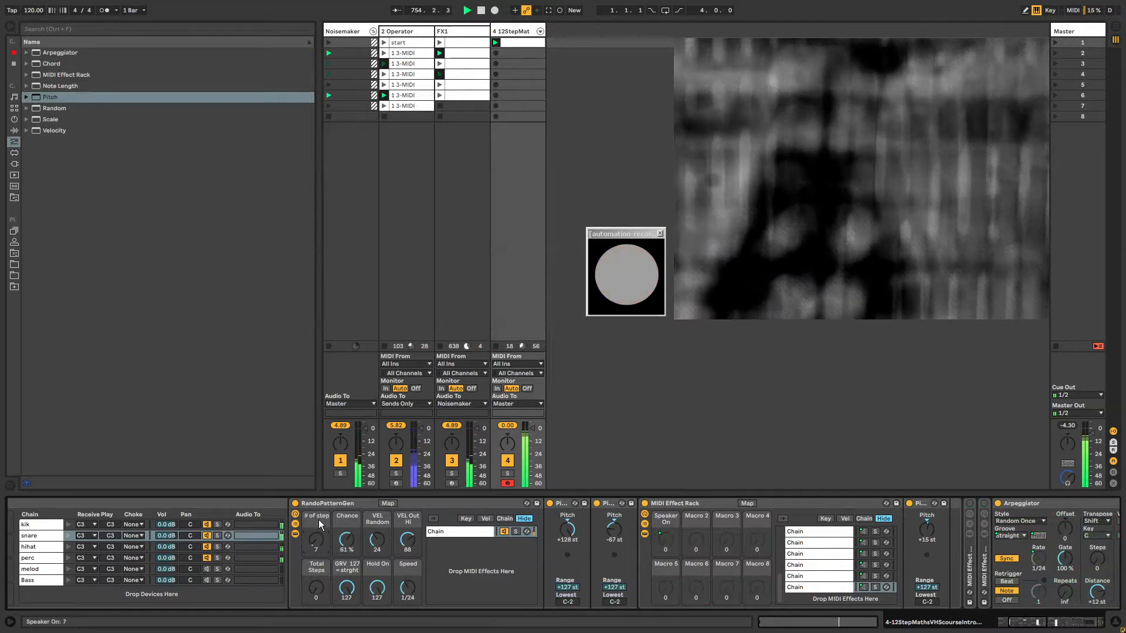
key("ctrl+r")
type("Beats")
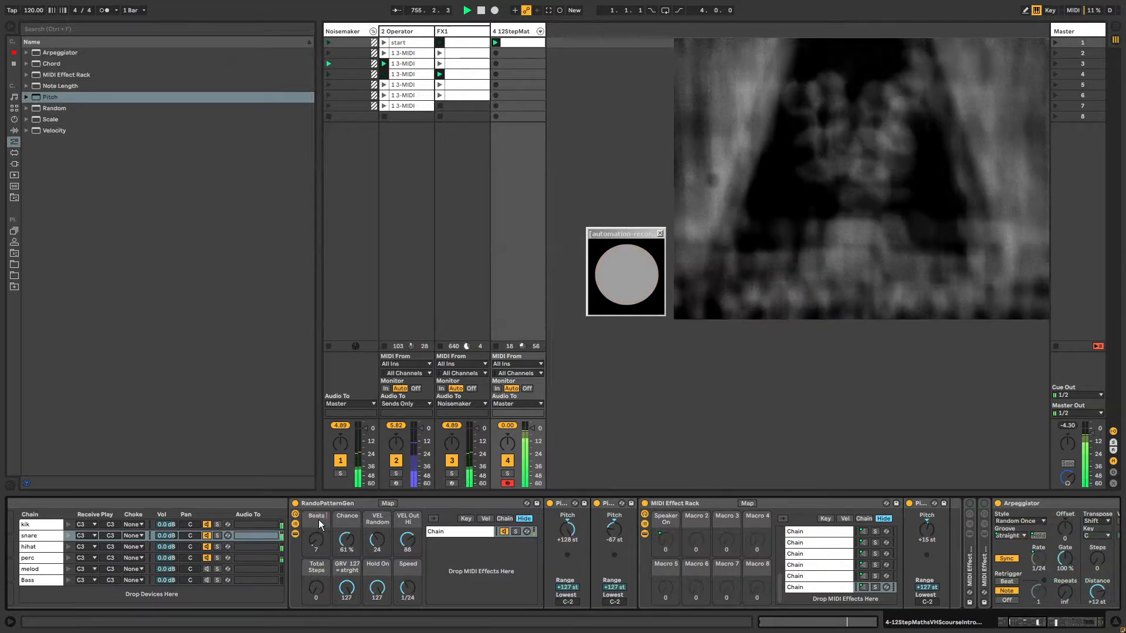
type(" pe")
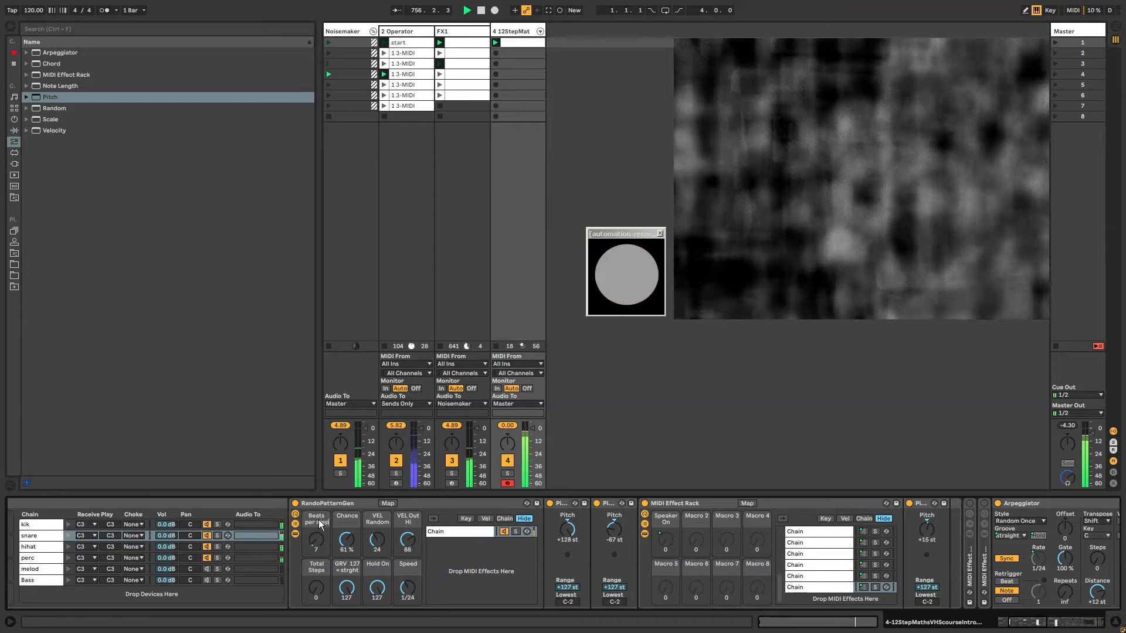
type("r steps")
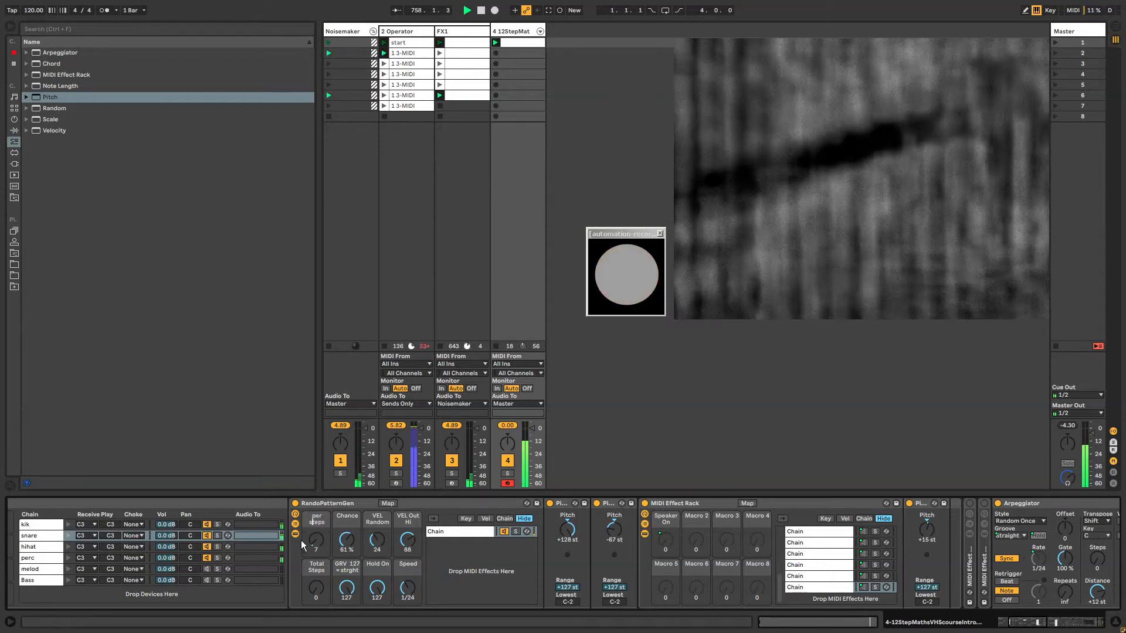
key("Return")
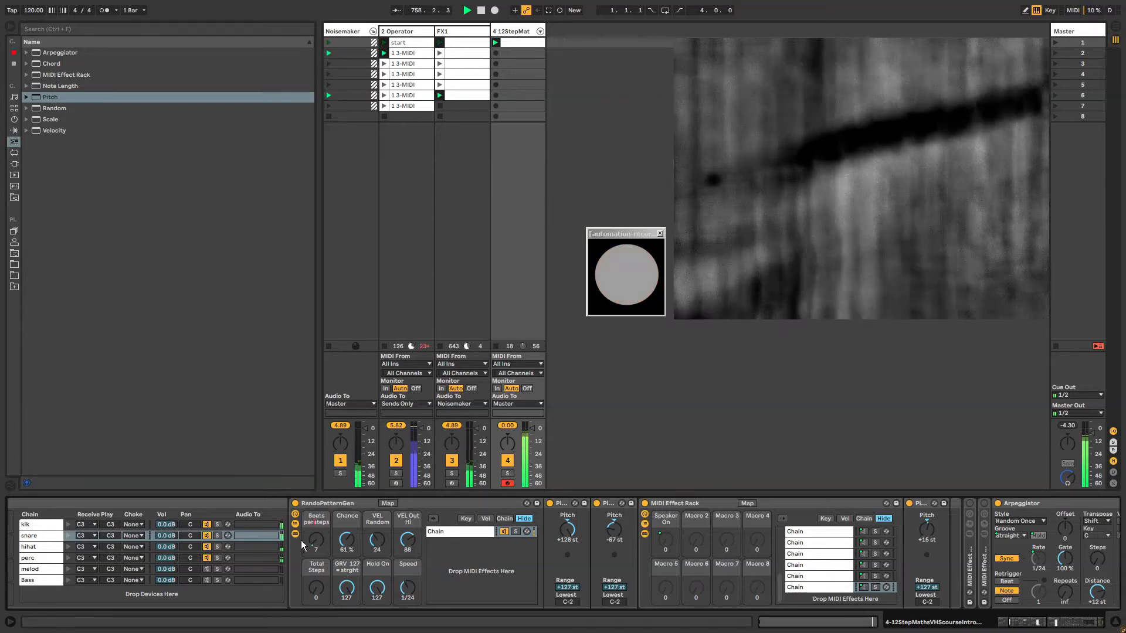
Step: Set Beats per steps to 19, then try Total Steps at 127, 31 and 41 and settle on 23
left_click_drag(319, 548, 318, 542)
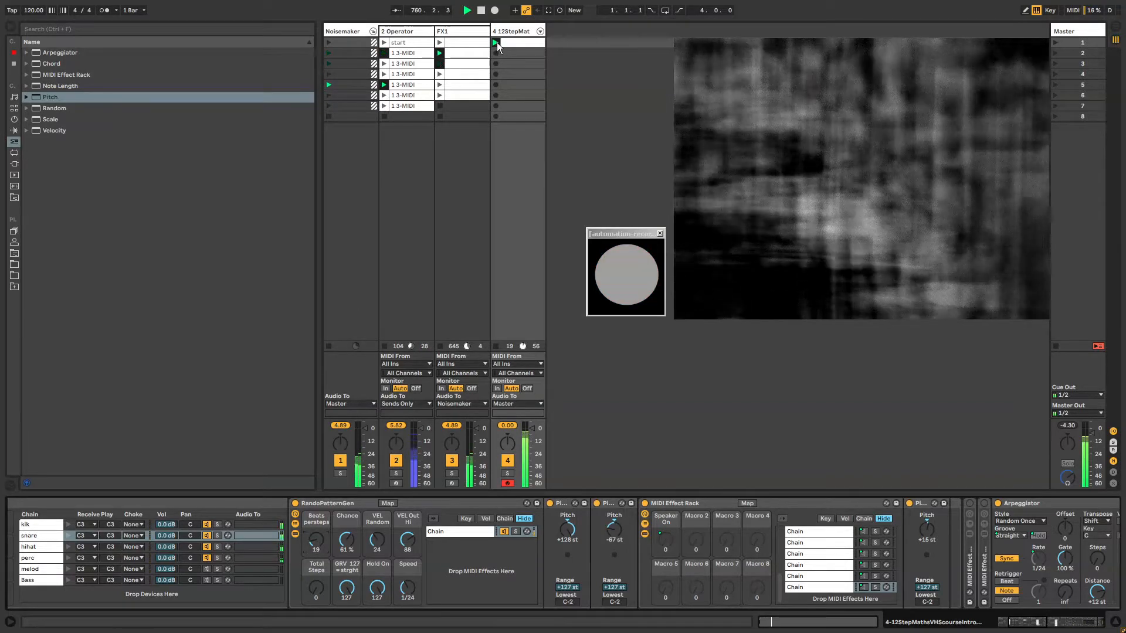
left_click_drag(321, 592, 321, 518)
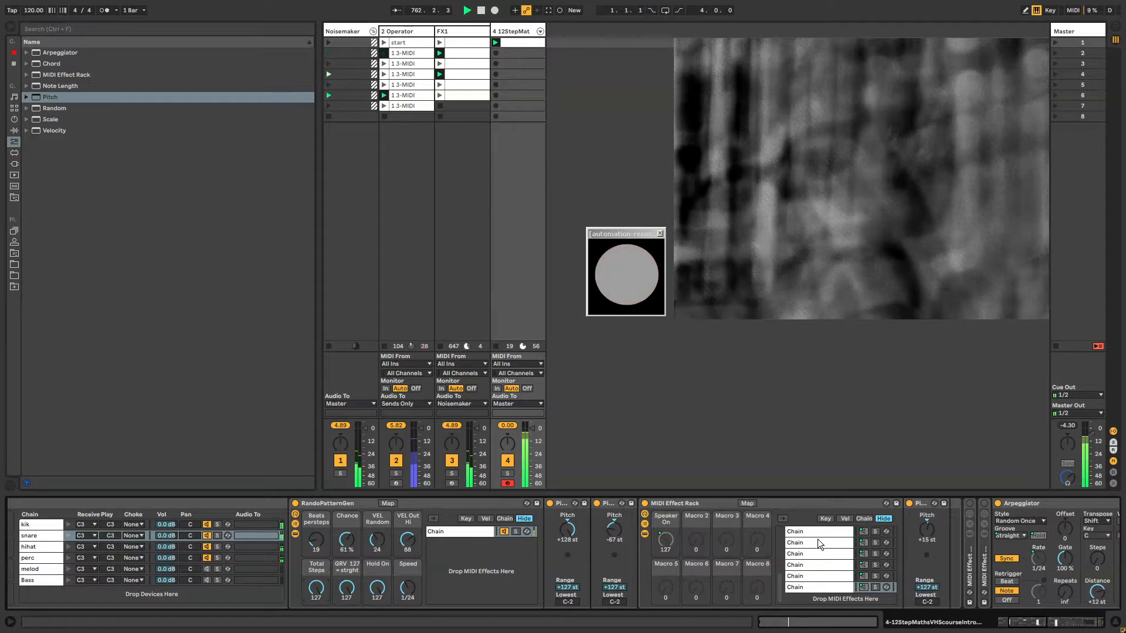
left_click_drag(318, 588, 317, 632)
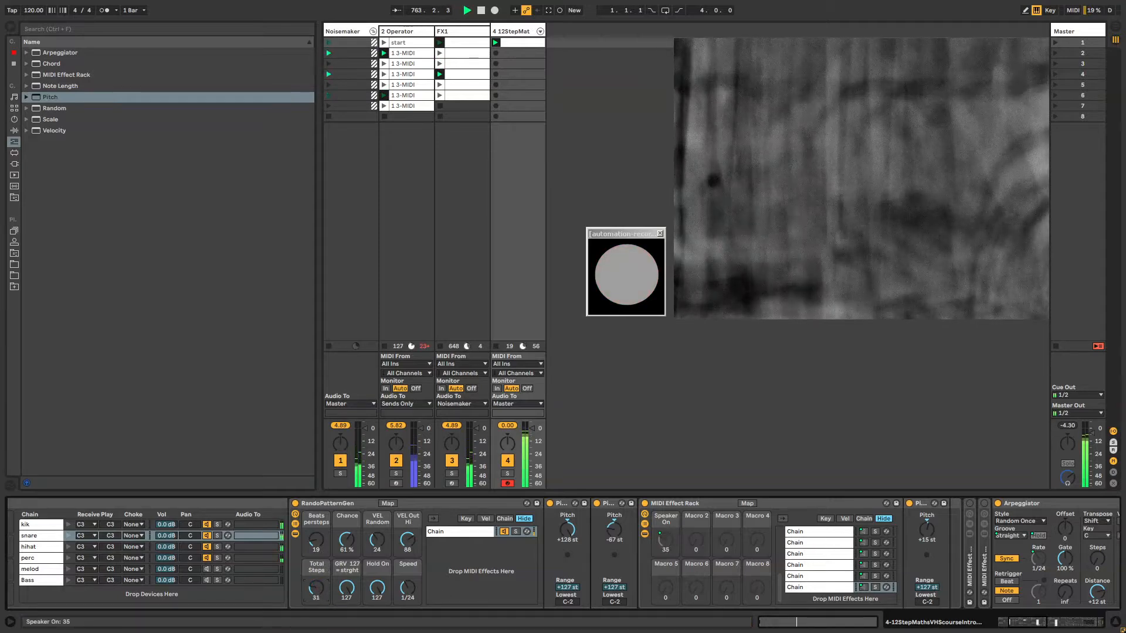
left_click_drag(317, 588, 317, 583)
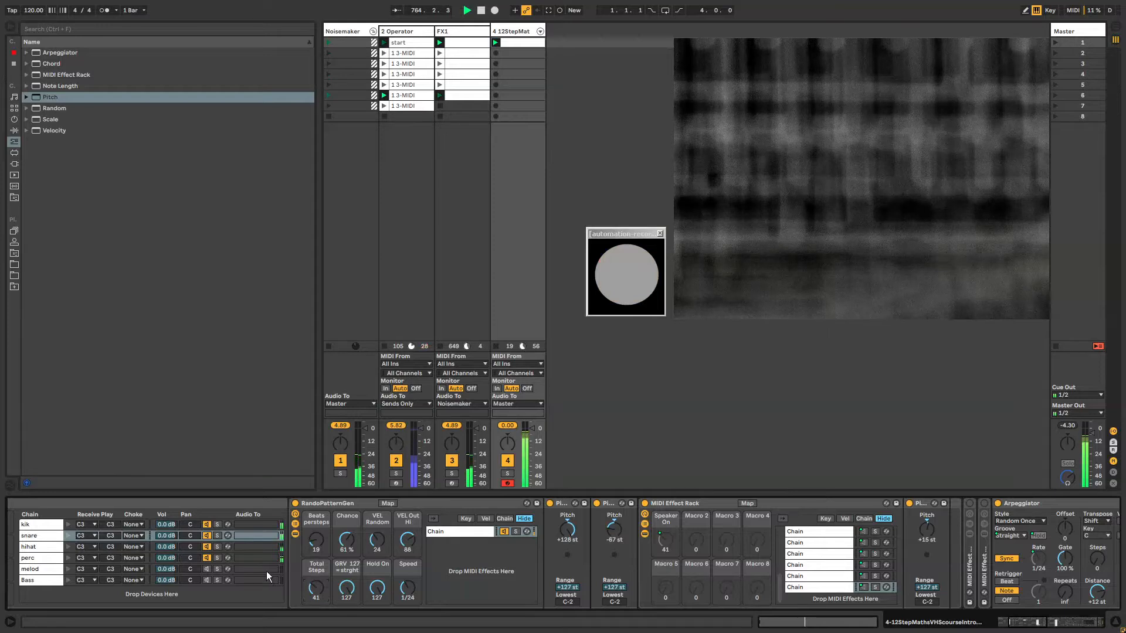
scroll(811, 551, "up", 3)
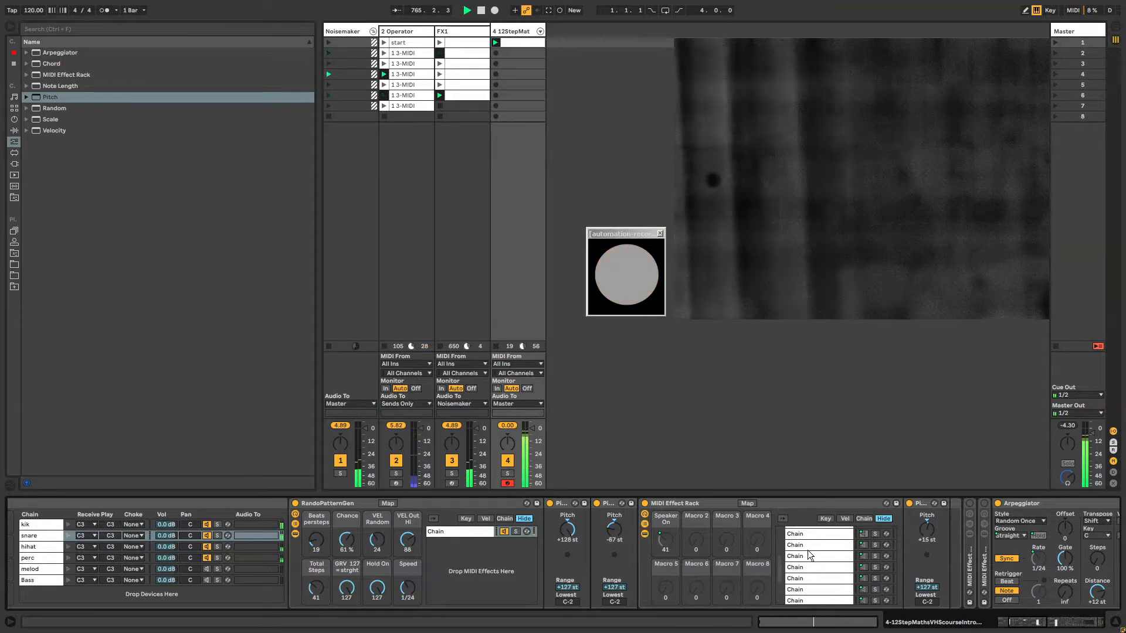
scroll(809, 554, "down", 3)
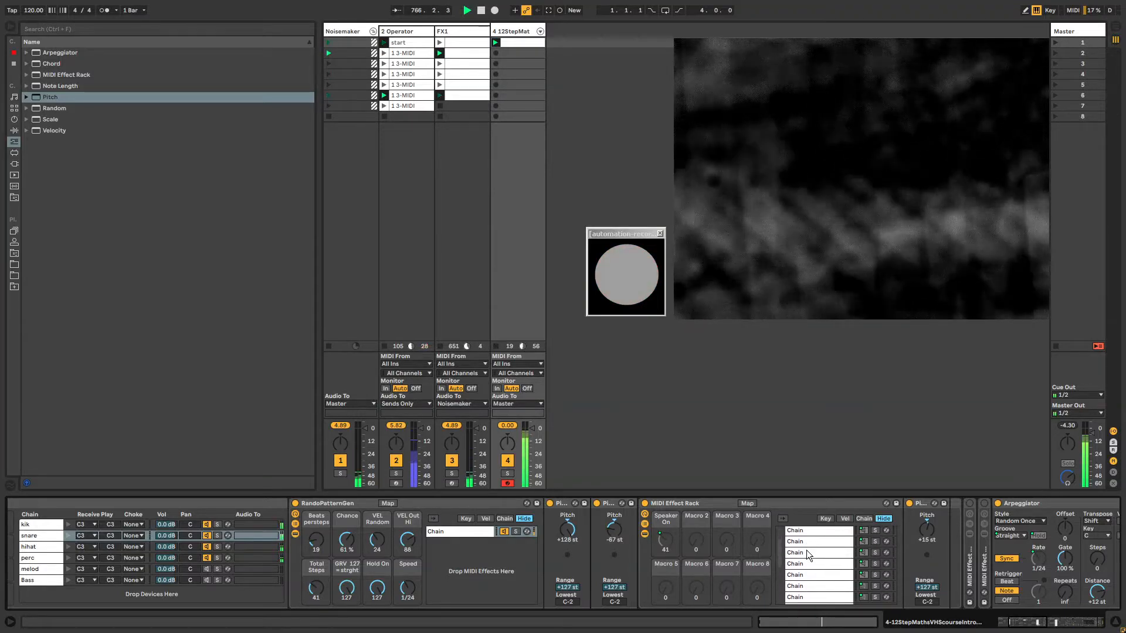
left_click_drag(322, 588, 322, 599)
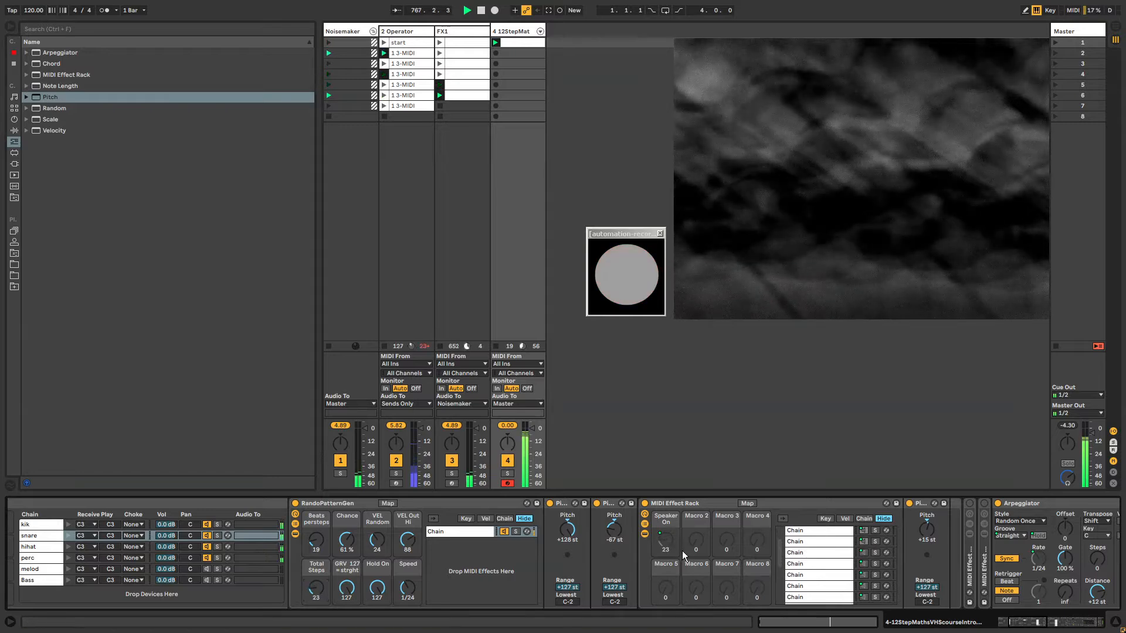
scroll(796, 563, "up", 1)
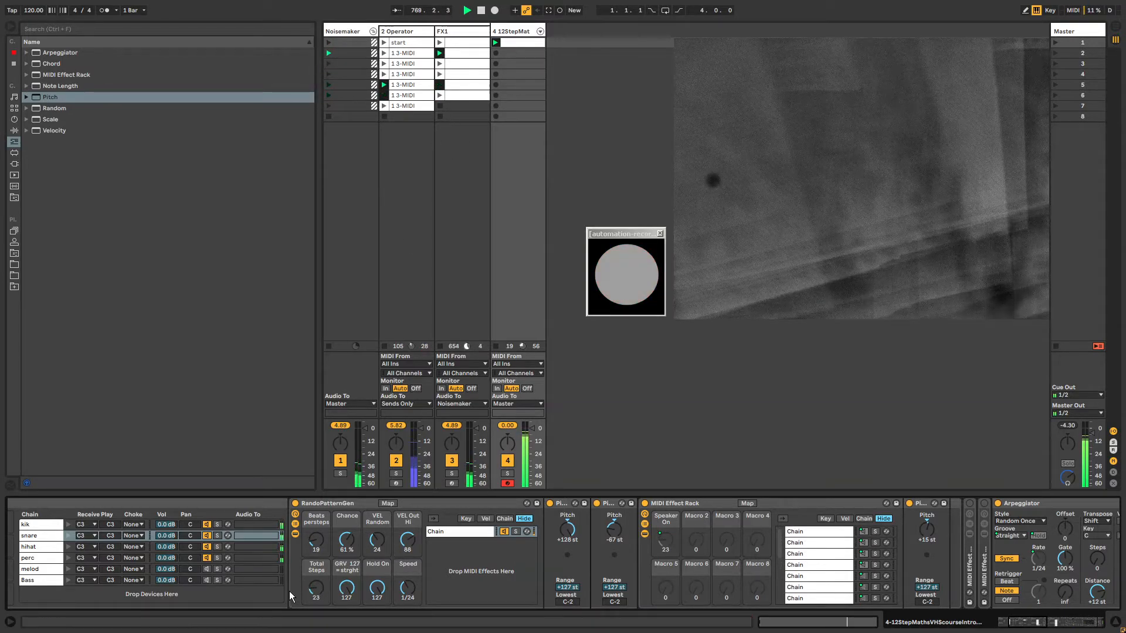
Step: Collapse the RandoPatternGen rack to hide its chains and inner devices, and set Beats per steps to 7
left_click(295, 525)
left_click(296, 532)
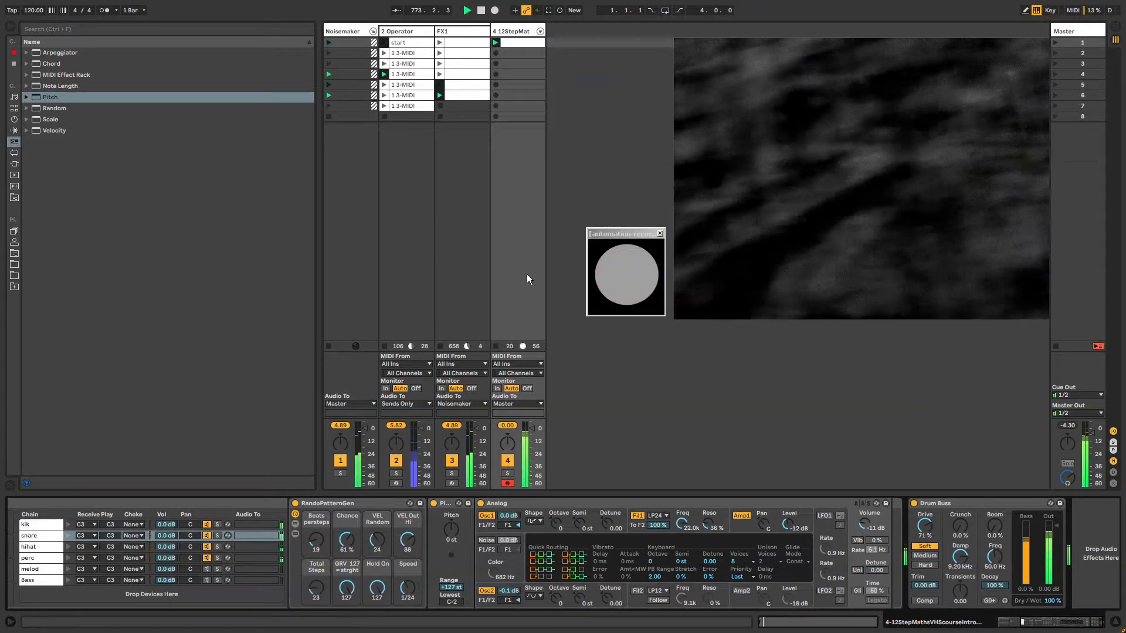
left_click(510, 29)
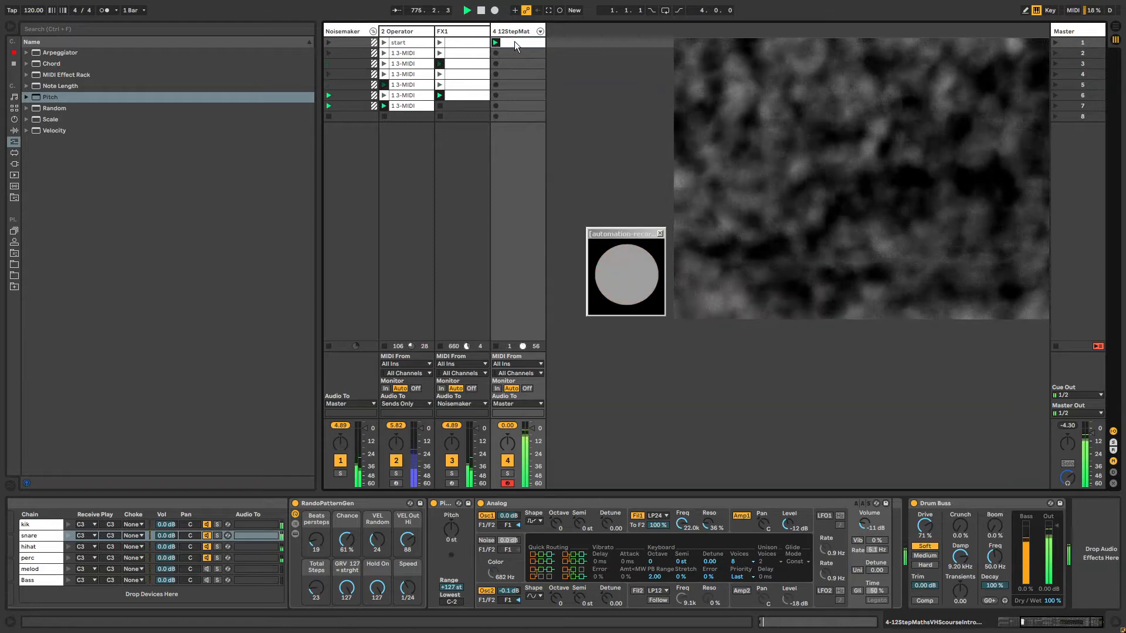
left_click_drag(321, 543, 321, 570)
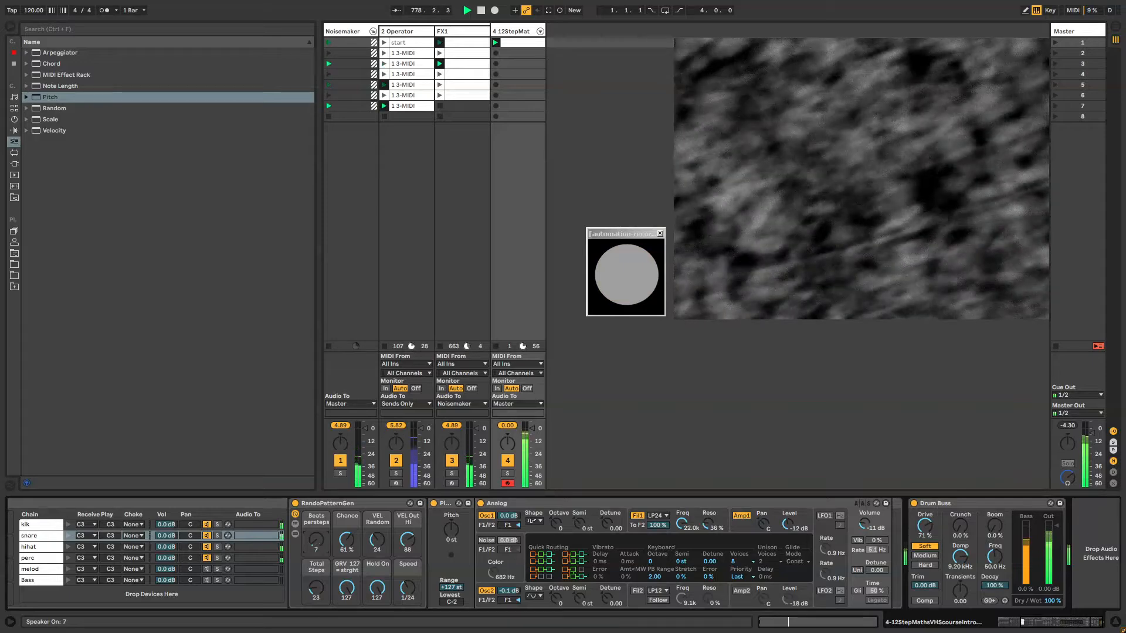
Step: Set the snare's Chance to 100 % and Speed to 1/8, and reveal the RandoPatternGen rack's chain and inner devices
left_click_drag(408, 588, 408, 575)
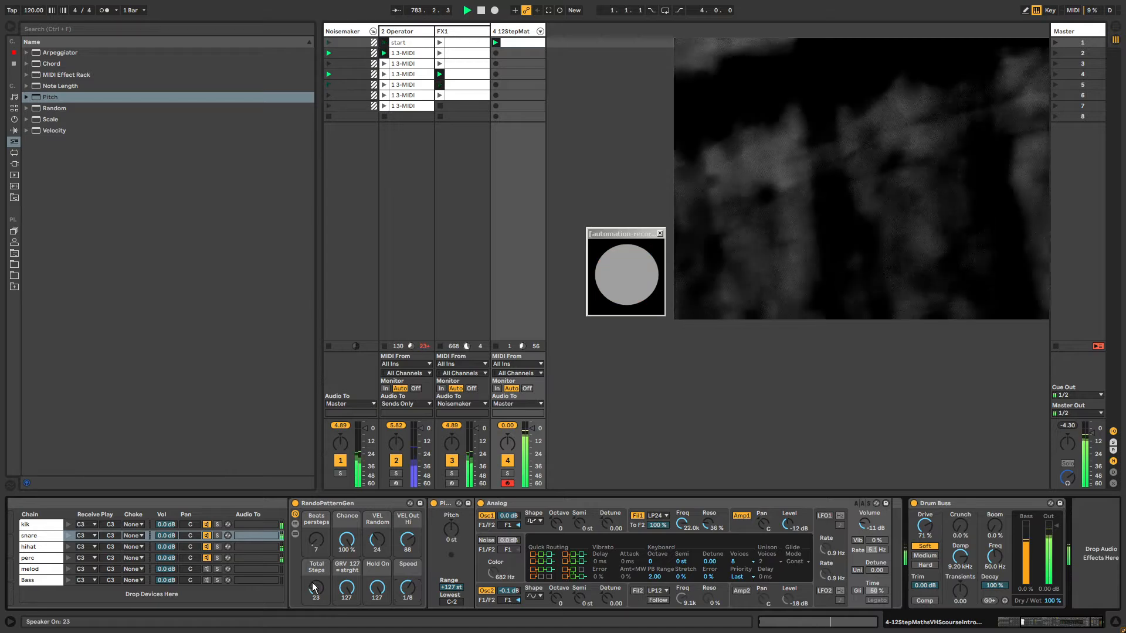
left_click(294, 525)
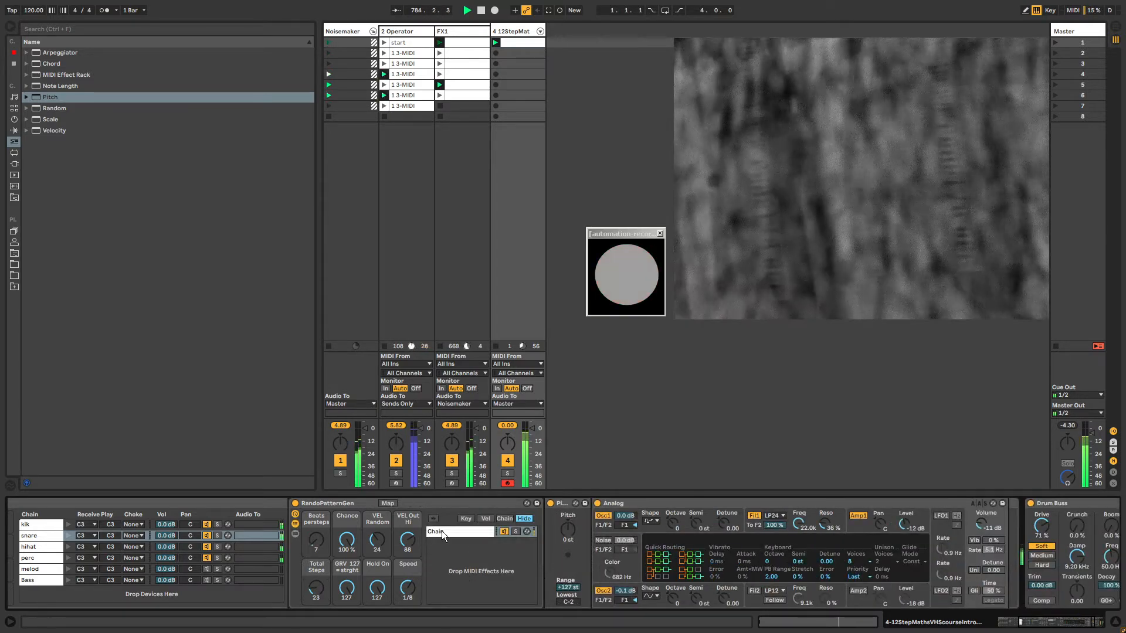
left_click(460, 534)
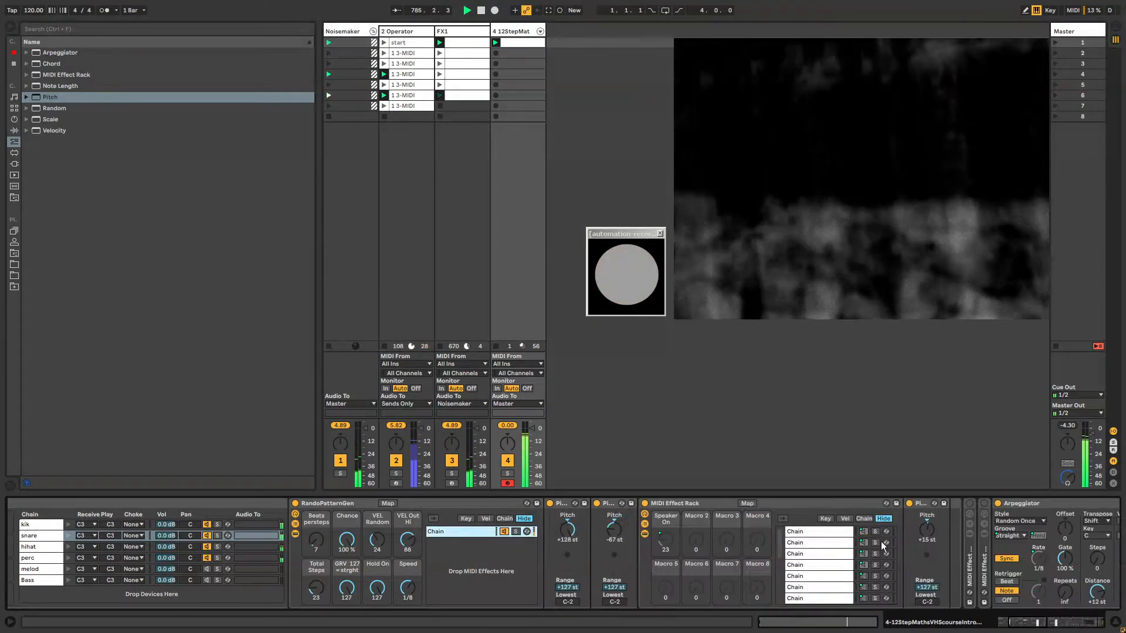
Step: Select the second chain of the MIDI Effect Rack driven by Total Steps and display the rack's key zones
left_click(495, 43)
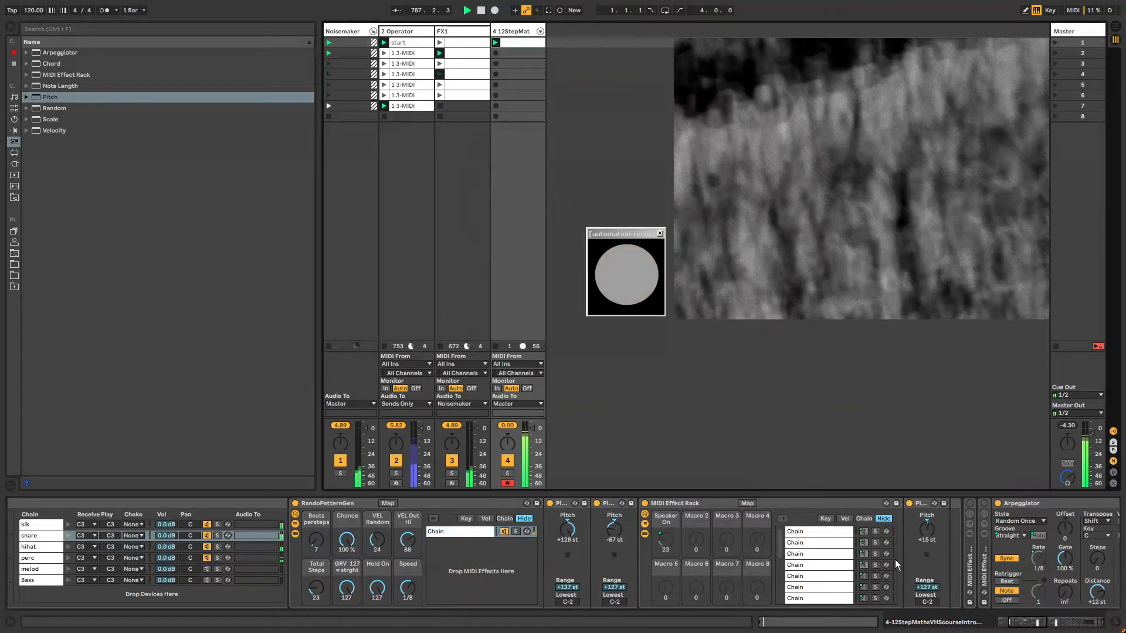
left_click(814, 529)
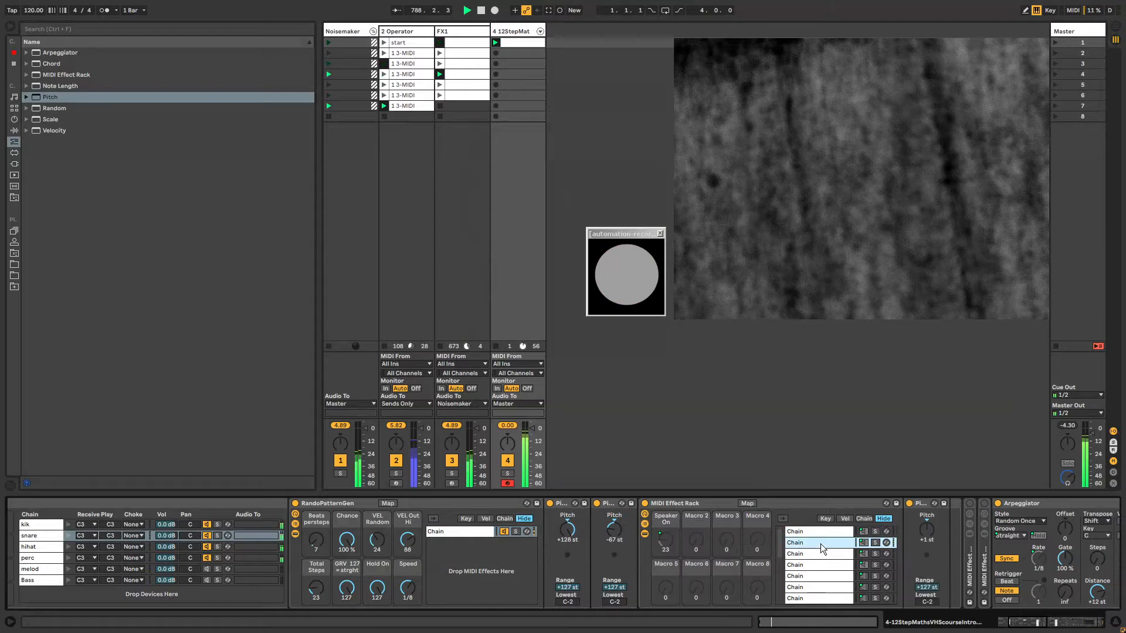
left_click(818, 552)
left_click(818, 542)
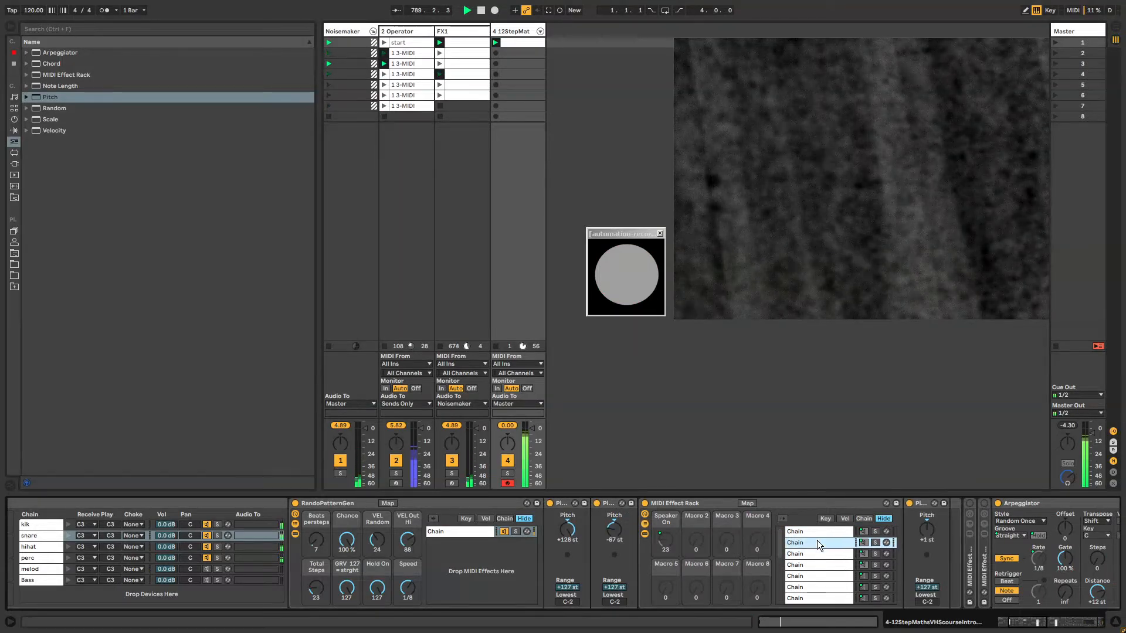
left_click_drag(1024, 625, 1031, 625)
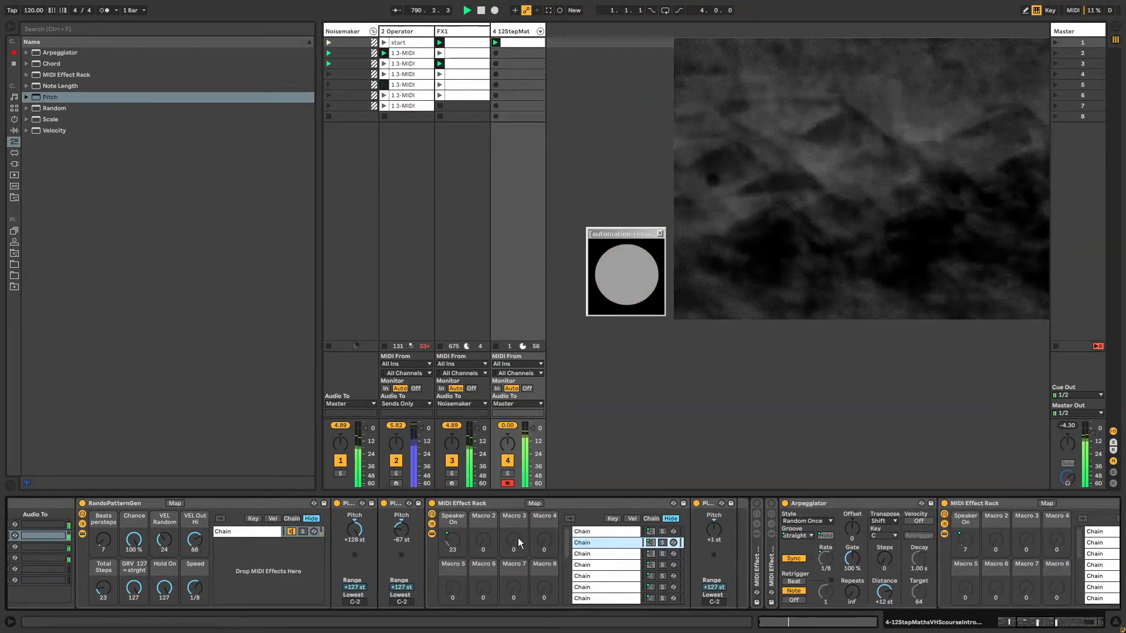
left_click(614, 520)
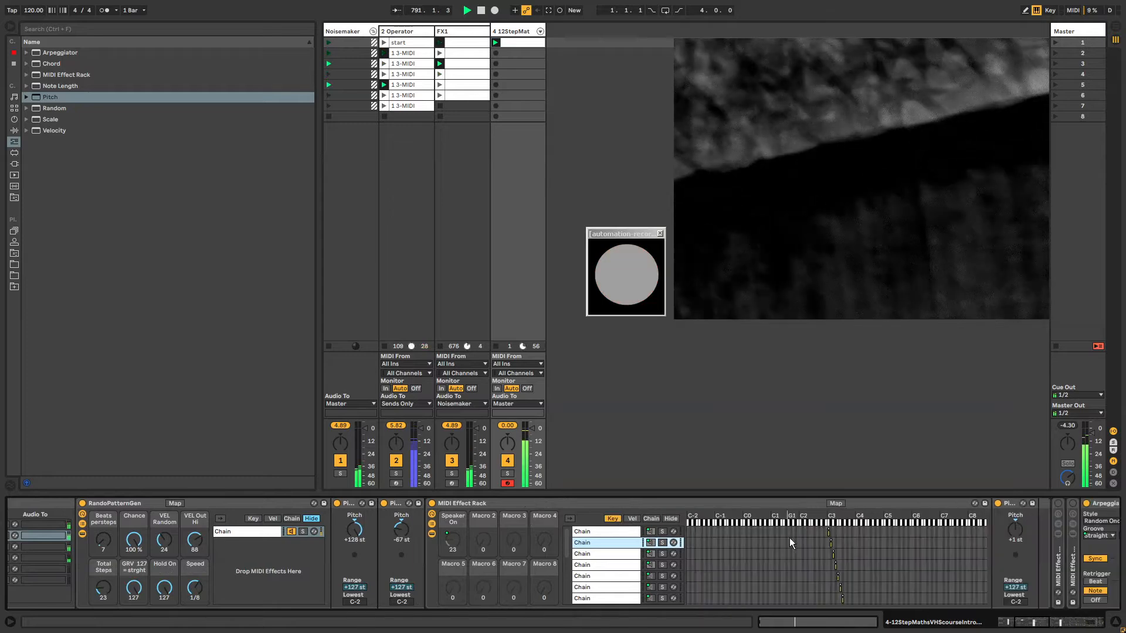
Step: Move the key zones of the rack's second through eighth chains to C3, in line with the first chain's zone
left_click(833, 557)
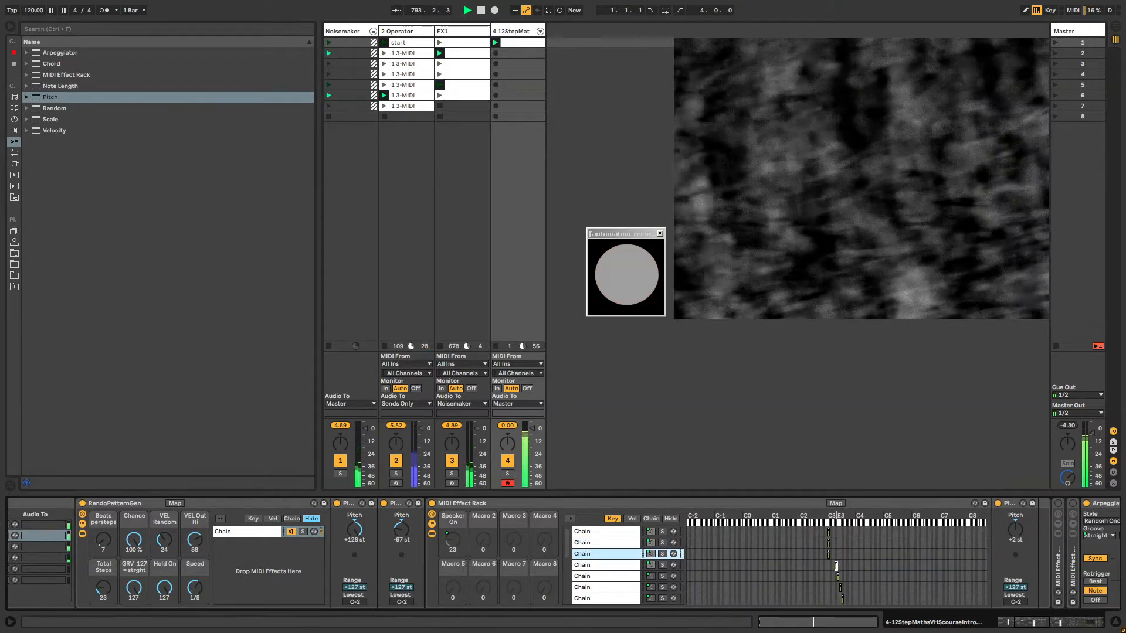
left_click(836, 566)
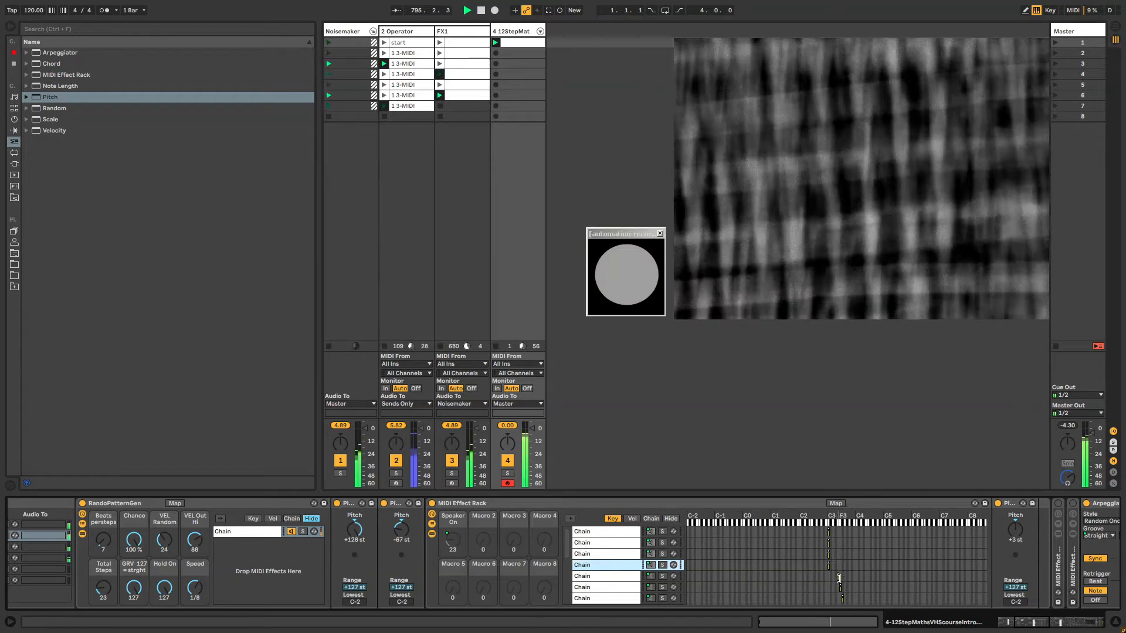
left_click(838, 578)
scroll(842, 582, "down", 2)
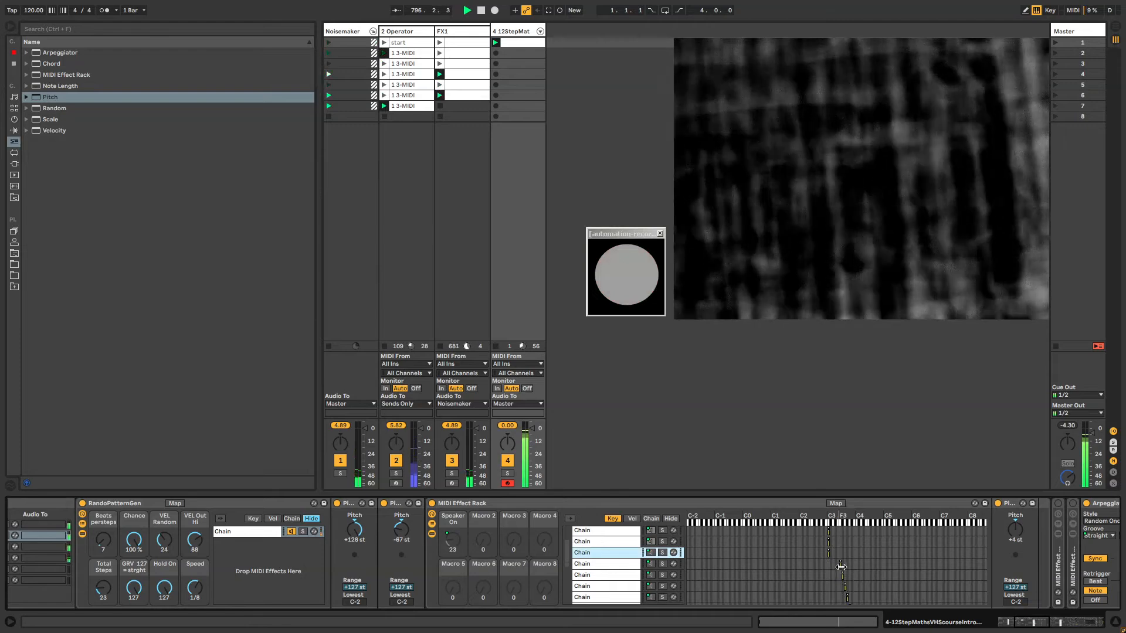
left_click(842, 570)
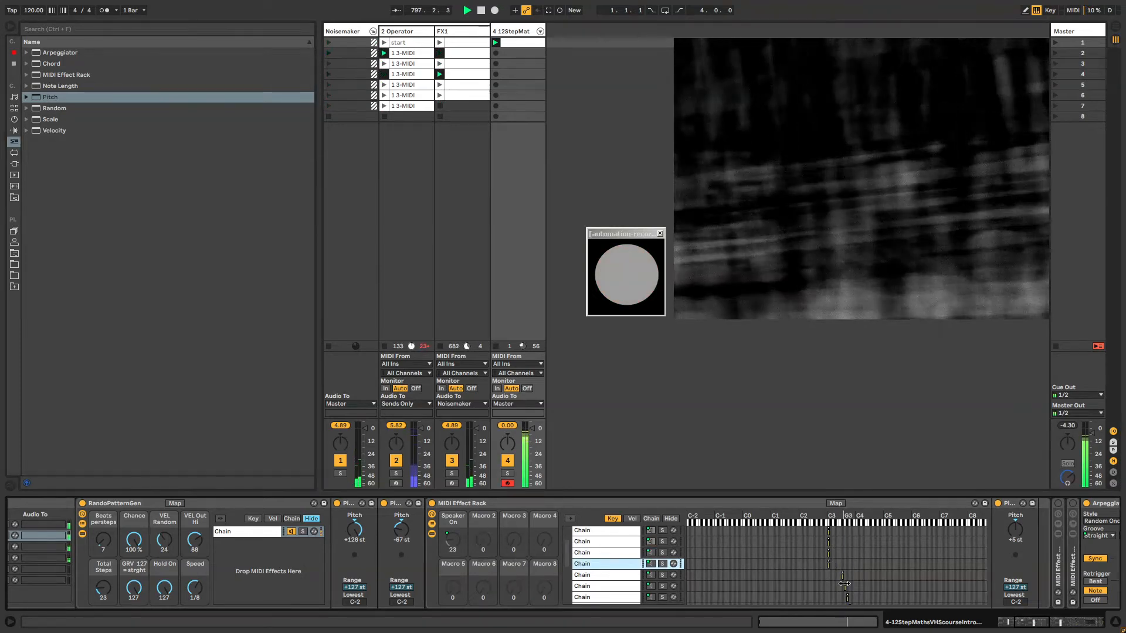
left_click(845, 586)
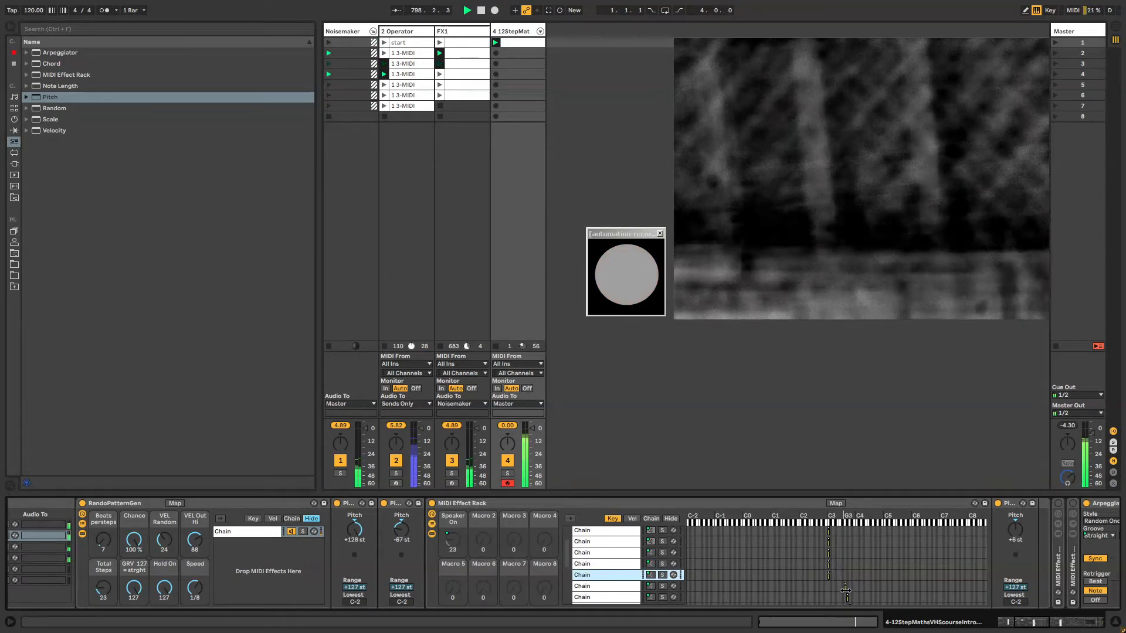
left_click(845, 587)
scroll(843, 585, "down", 4)
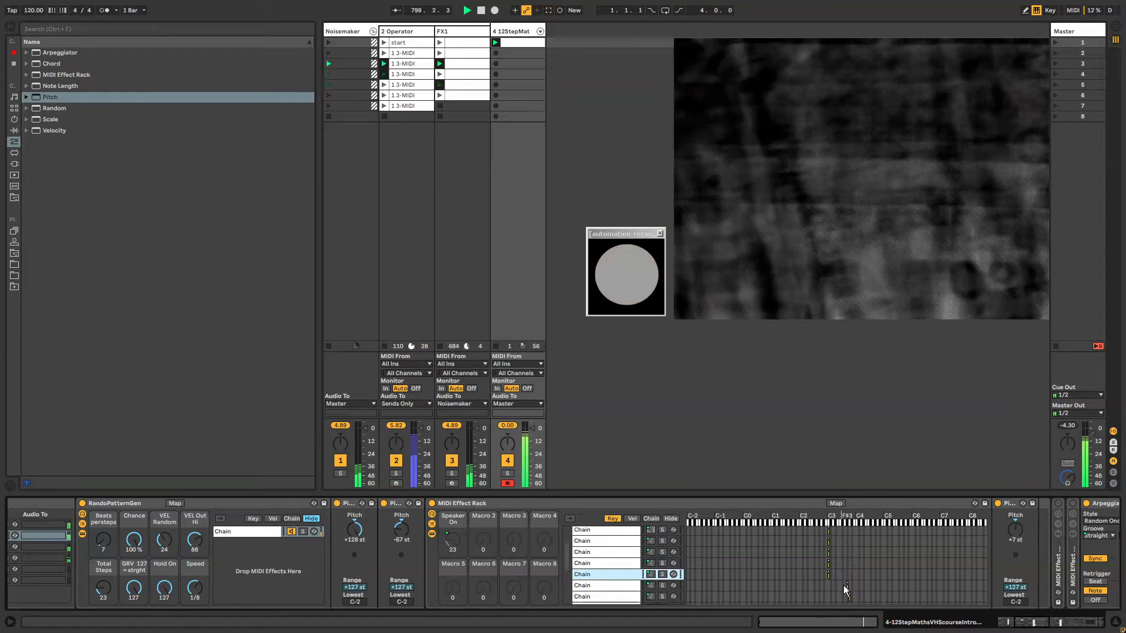
Step: Move the ninth chain's key zone to C3 and shift the zones of the last seven chains down together by nine semitones
left_click(847, 551)
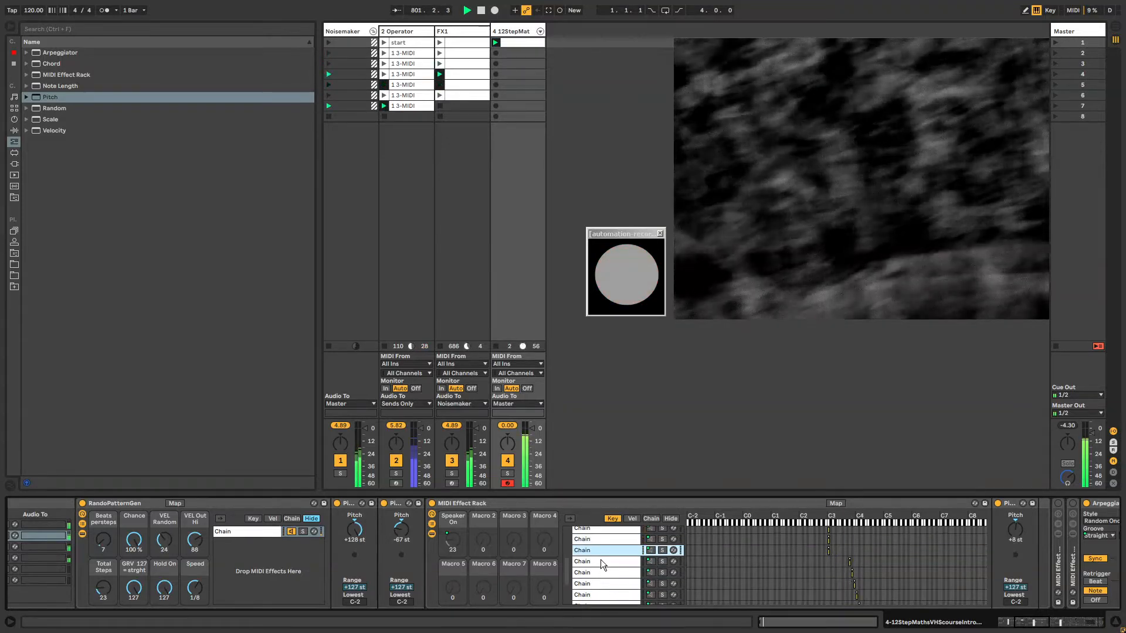
scroll(606, 562, "down", 2)
left_click(622, 589, "shift")
scroll(803, 563, "up", 3)
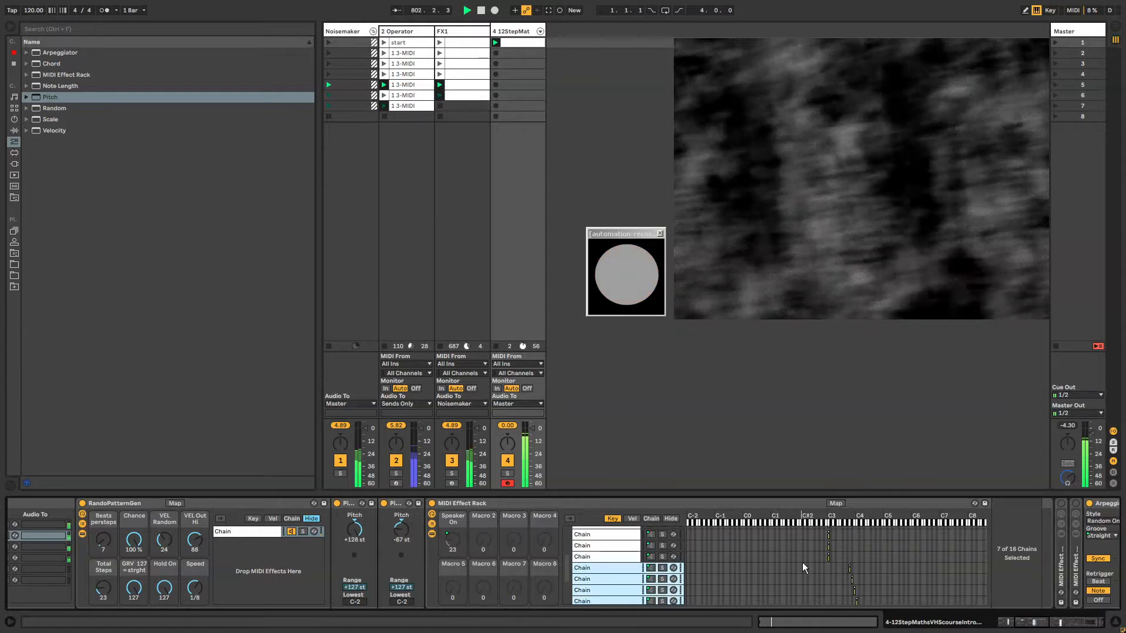
key("Left")
key("Left")
key("Left")
key("Left")
key("Left")
key("Left")
key("Left")
key("Left")
key("Left")
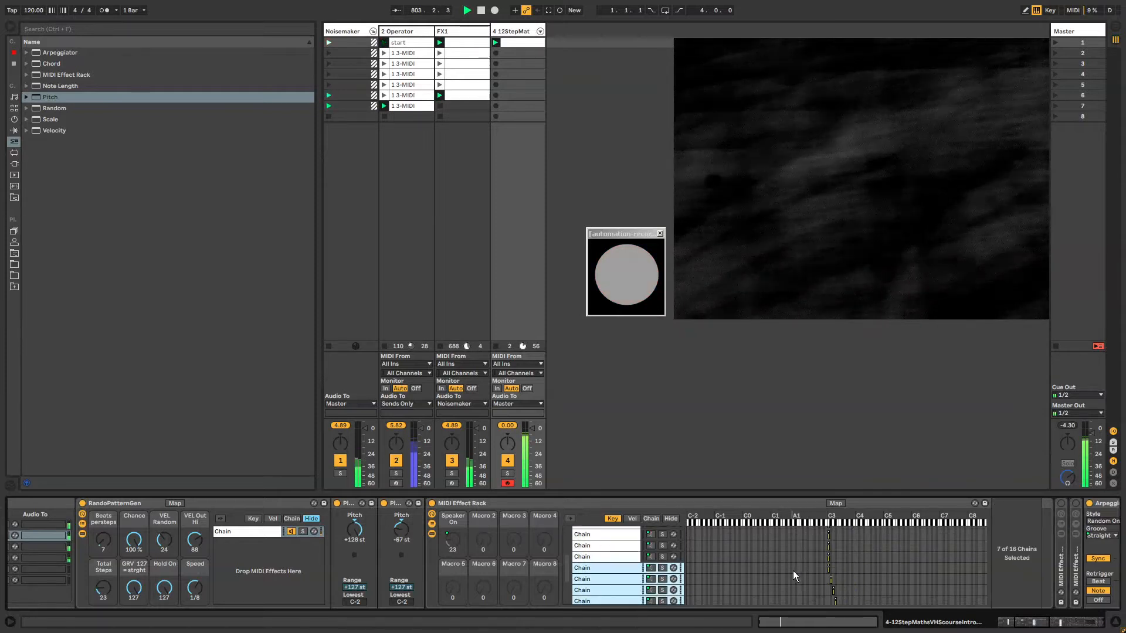
Step: Align the key zones of the last six chains to C3 one after another, leaving out each chain already in place
scroll(804, 579, "down", 1)
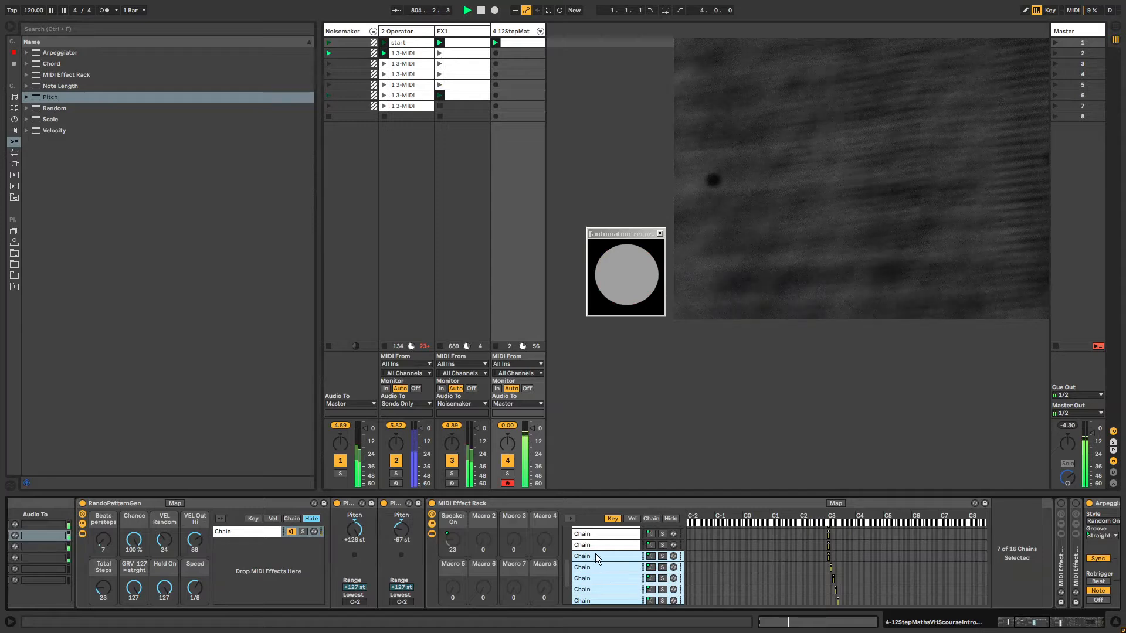
left_click(608, 557, "ctrl")
key("Left")
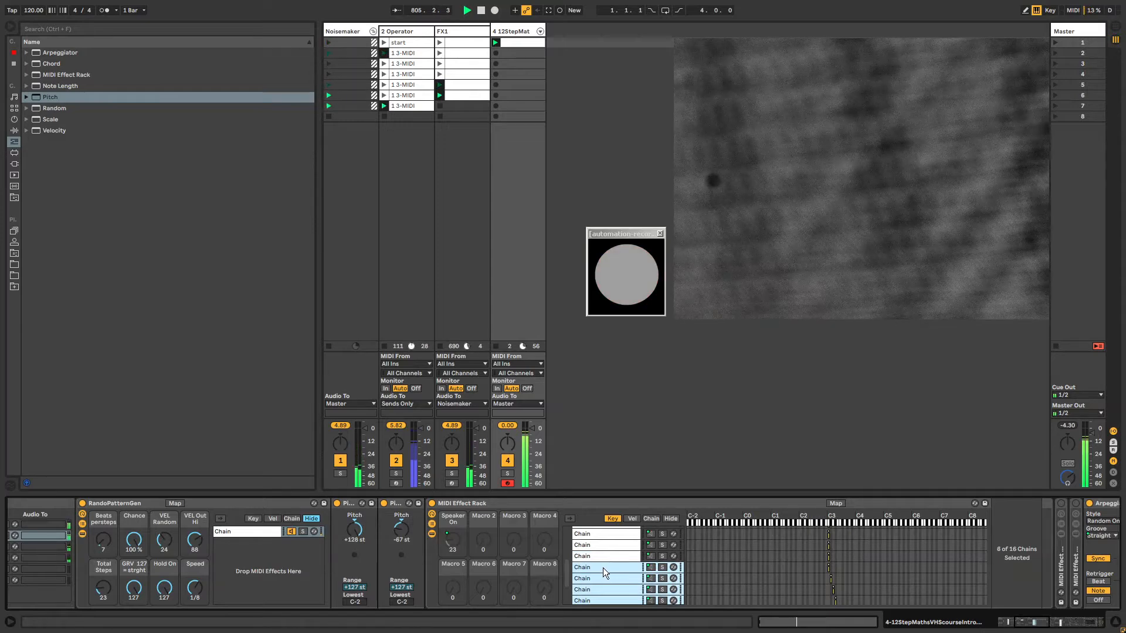
left_click(603, 568, "ctrl")
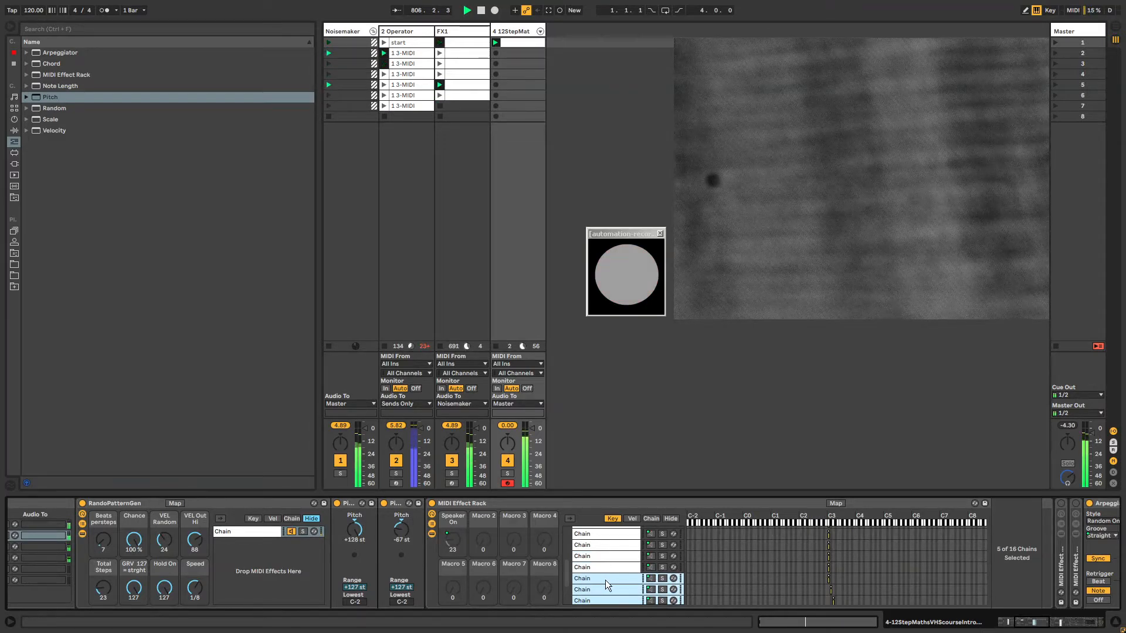
left_click(605, 579)
scroll(744, 564, "down", 3)
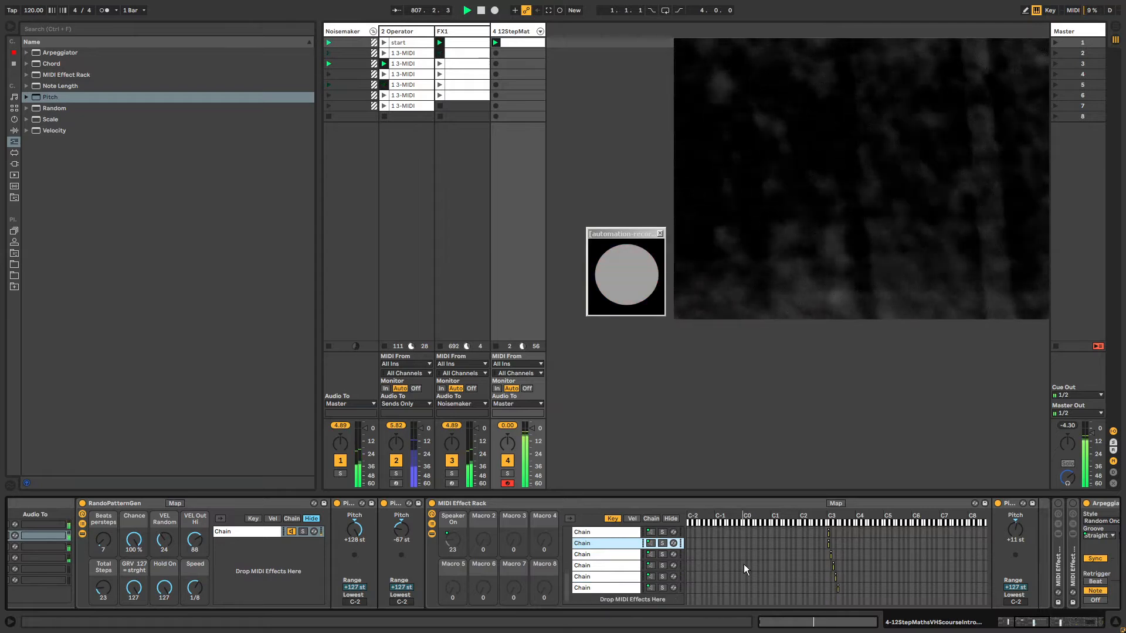
left_click(628, 558)
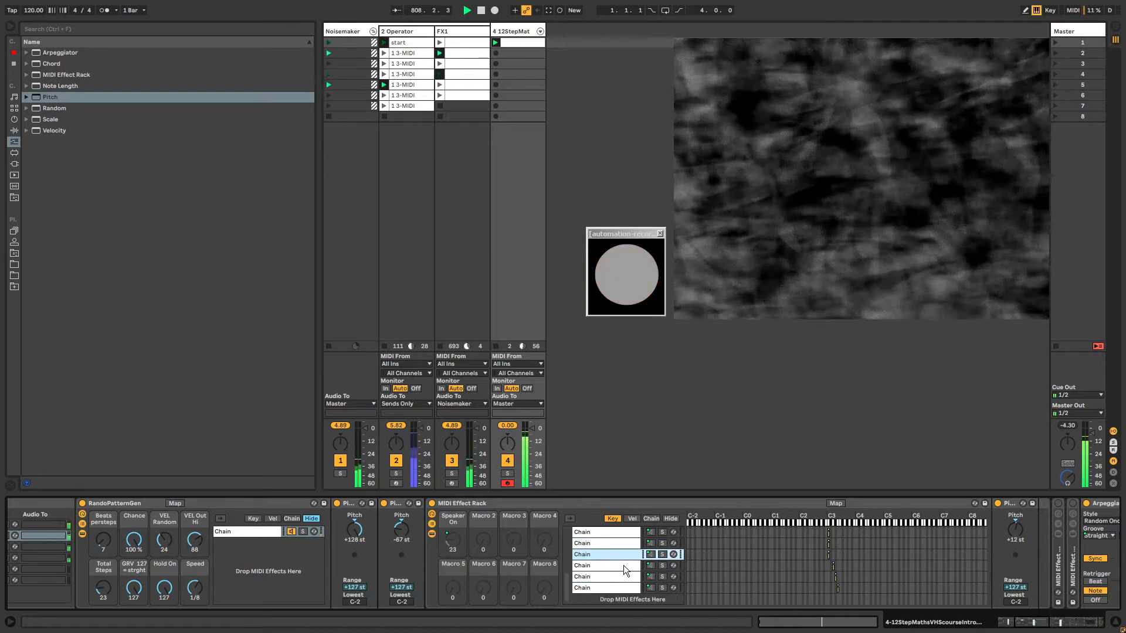
left_click(623, 565)
left_click(615, 576)
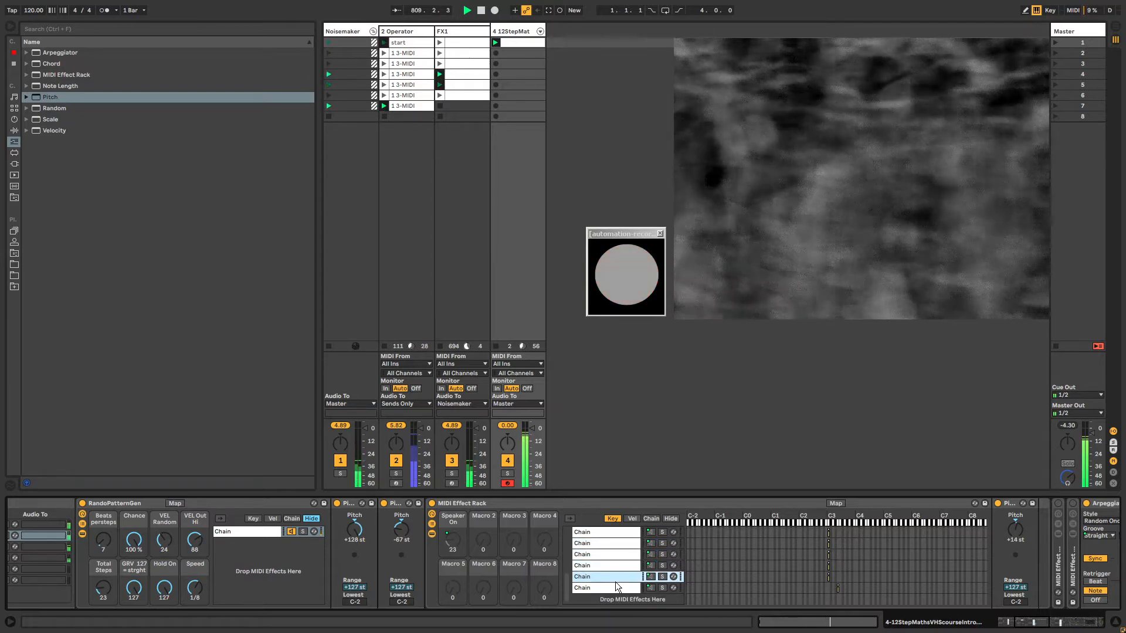
left_click(613, 588)
scroll(710, 582, "up", 3)
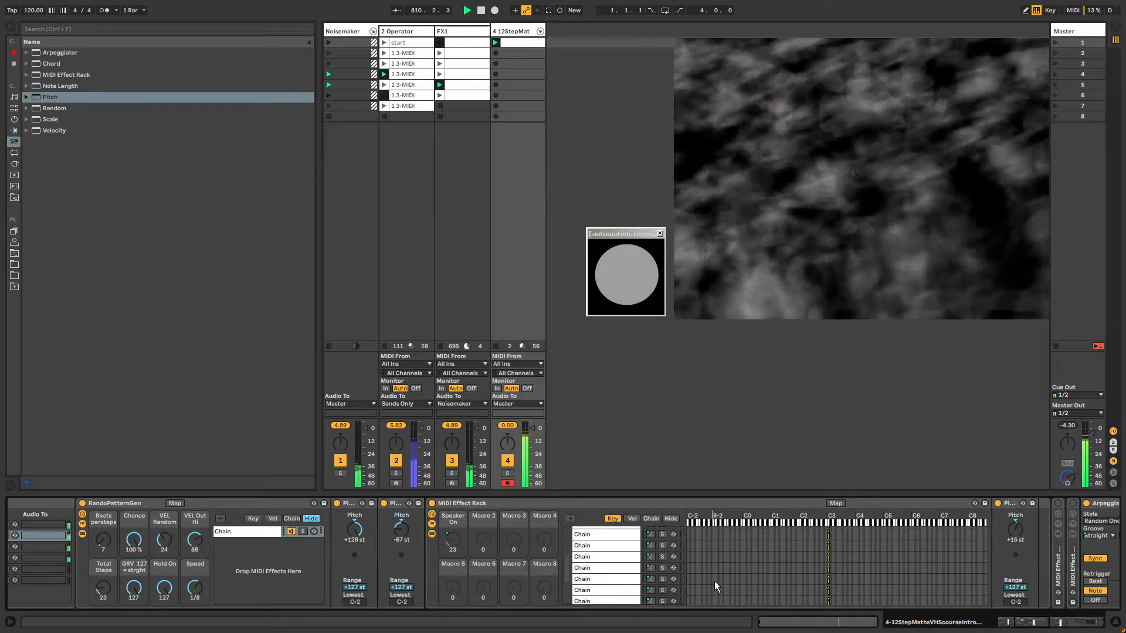
Step: Hide the chain list of the MIDI Effect Rack driven by Total Steps and return to the selected RandoPatternGen rack
left_click(1026, 623)
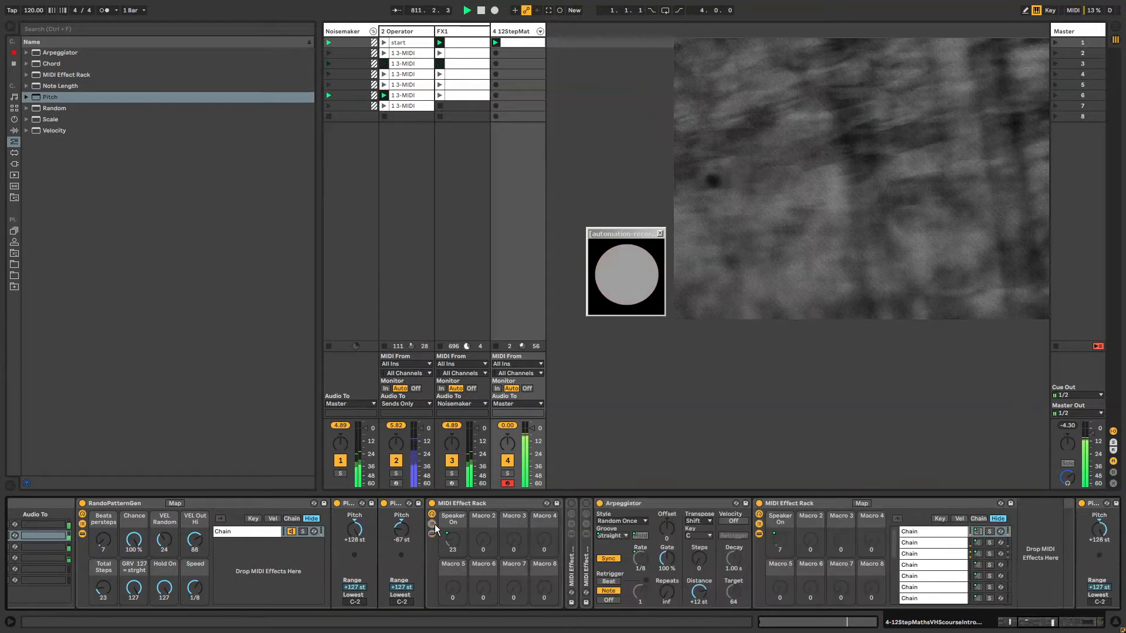
left_click_drag(1026, 623, 1008, 625)
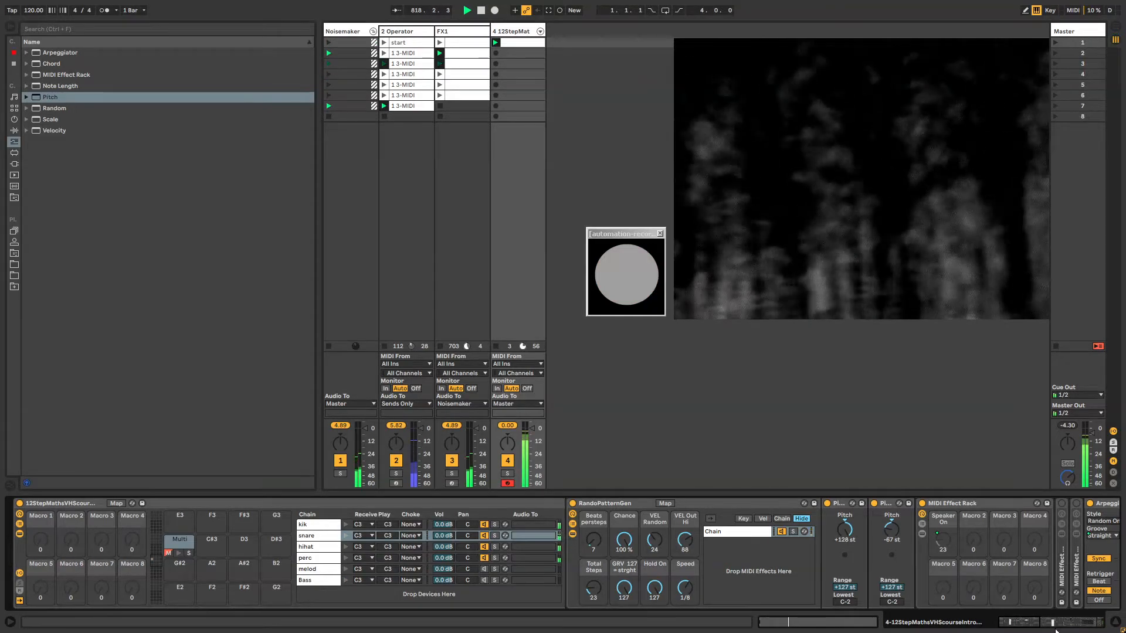
mouse_move(1026, 622)
left_mouse_down()
mouse_move(1080, 619)
mouse_move(1010, 622)
left_mouse_up()
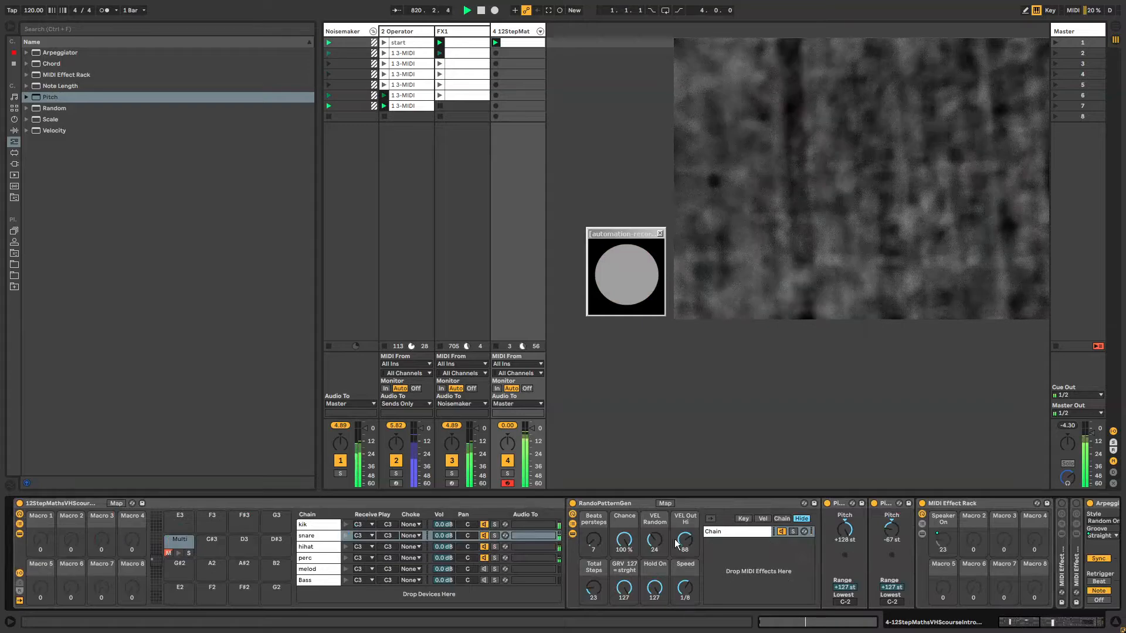
left_click(591, 522)
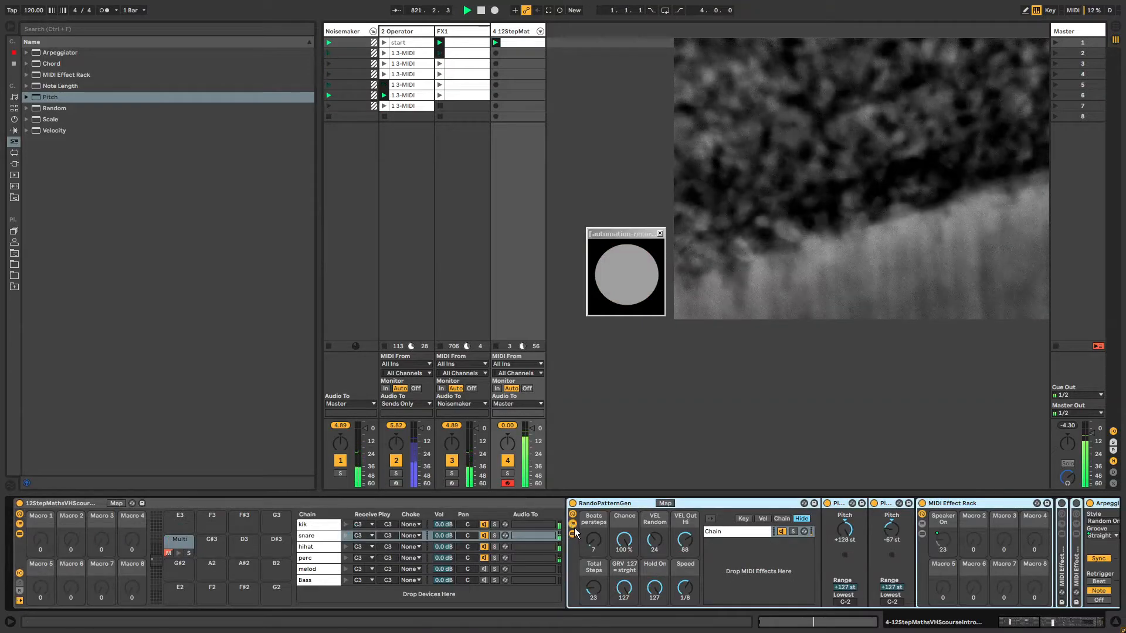
mouse_move(1020, 624)
left_mouse_down()
mouse_move(1056, 623)
mouse_move(1012, 625)
left_mouse_up()
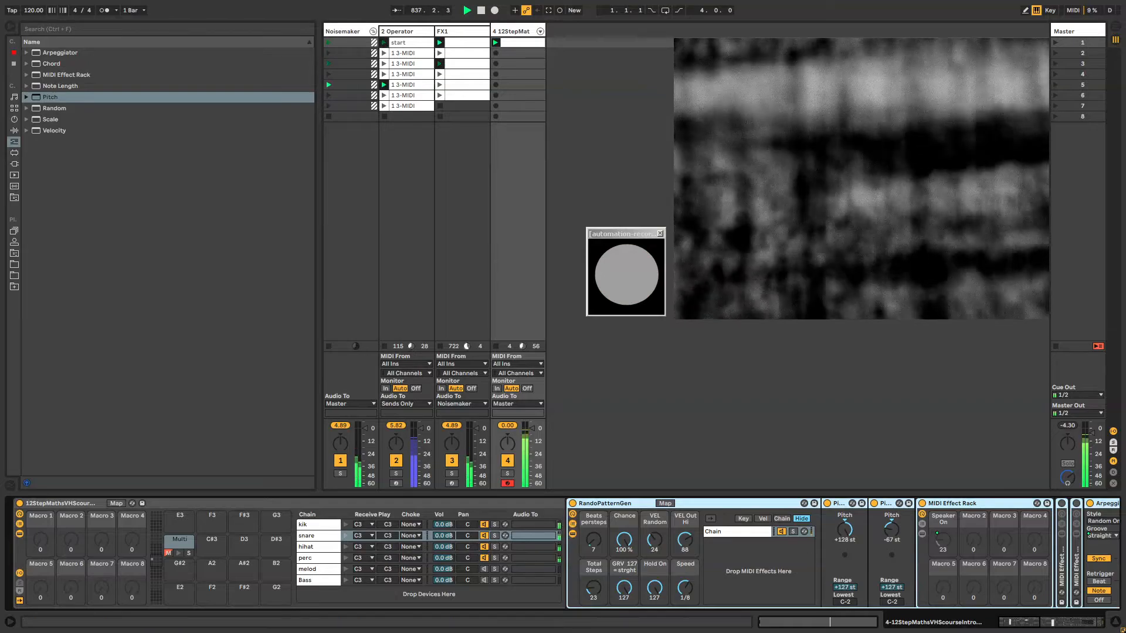
mouse_move(1013, 627)
left_mouse_down()
mouse_move(1079, 625)
mouse_move(1010, 626)
left_mouse_up()
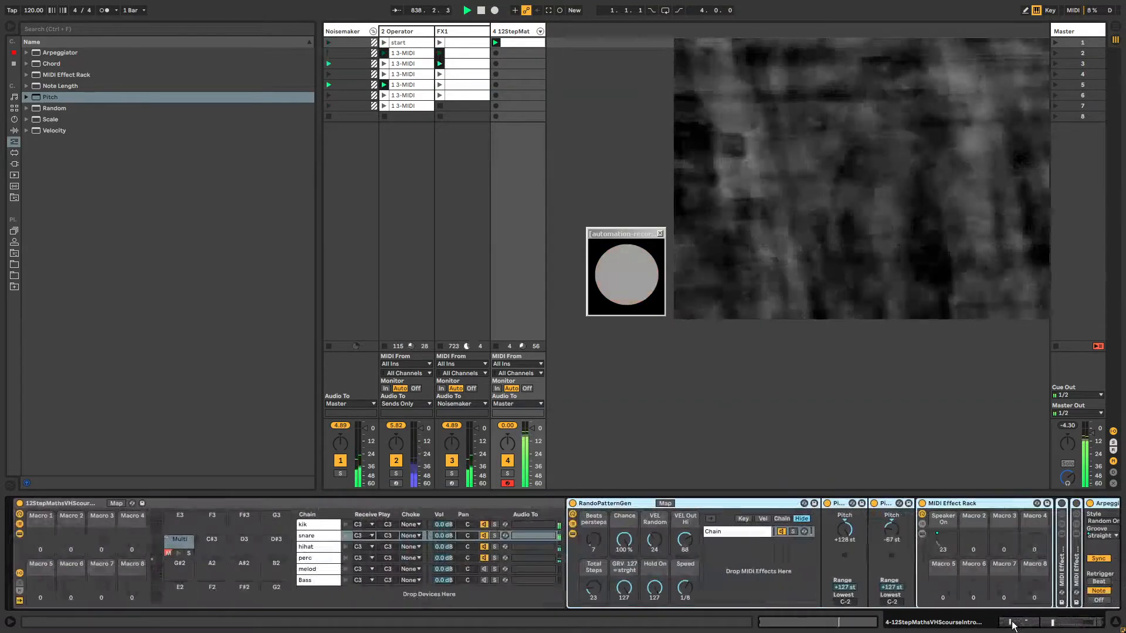
Step: Hide the RandoPatternGen rack's chain list, set Total Steps to 36 and keep the rack selected
left_click(573, 525)
left_click_drag(582, 596, 582, 578)
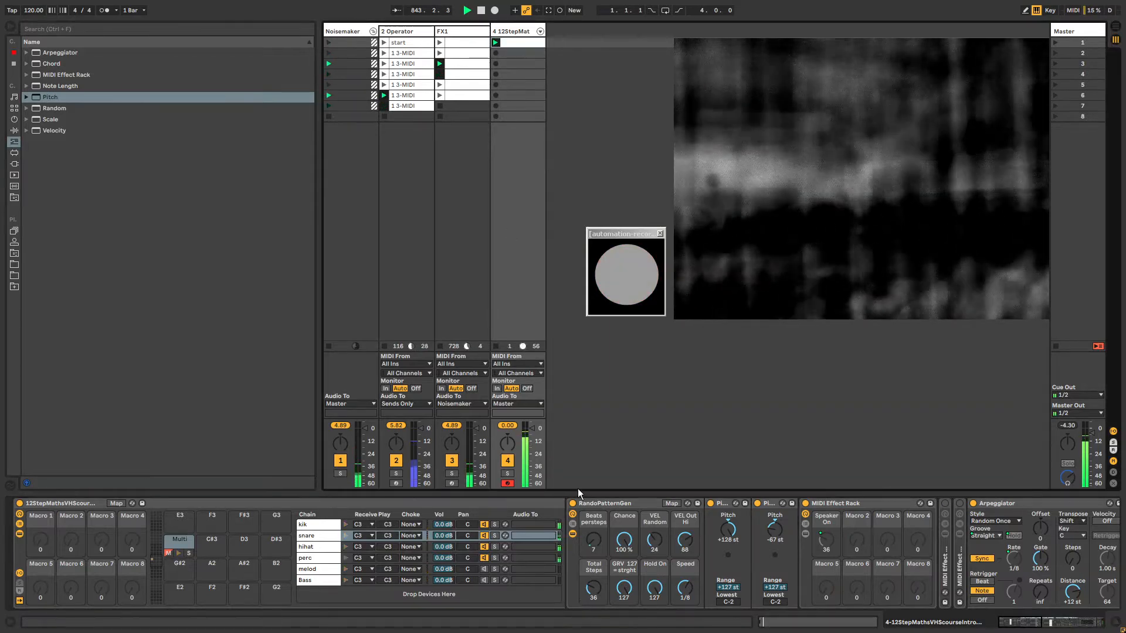
left_click(610, 502)
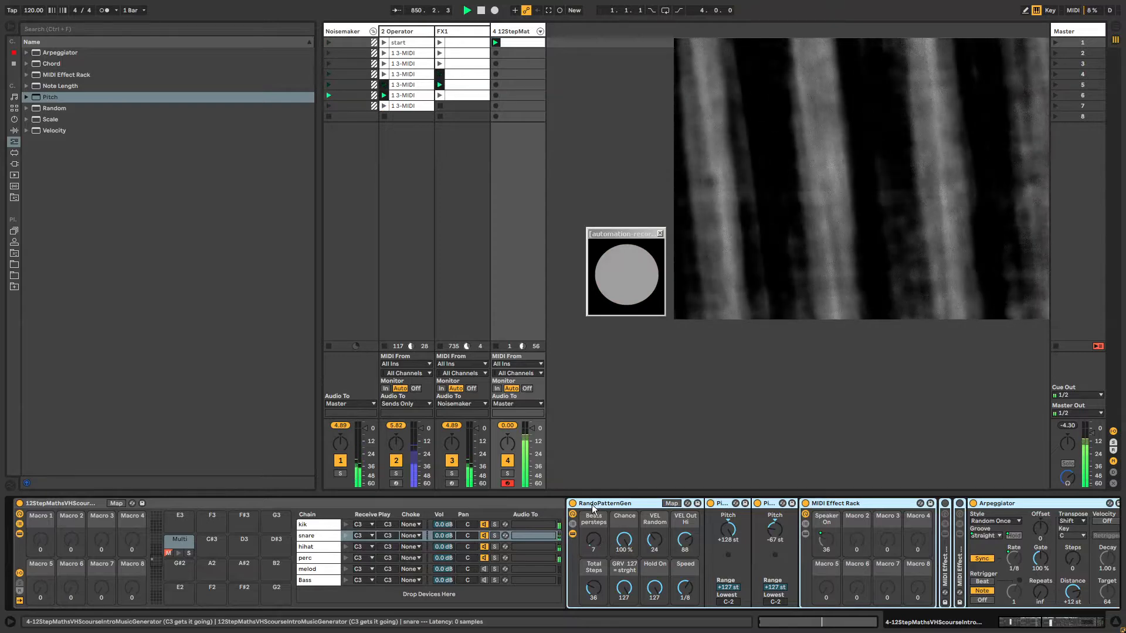
Step: Collapse and restore the RandoPatternGen rack's inner devices, and show and hide its chain list again
left_click(572, 534)
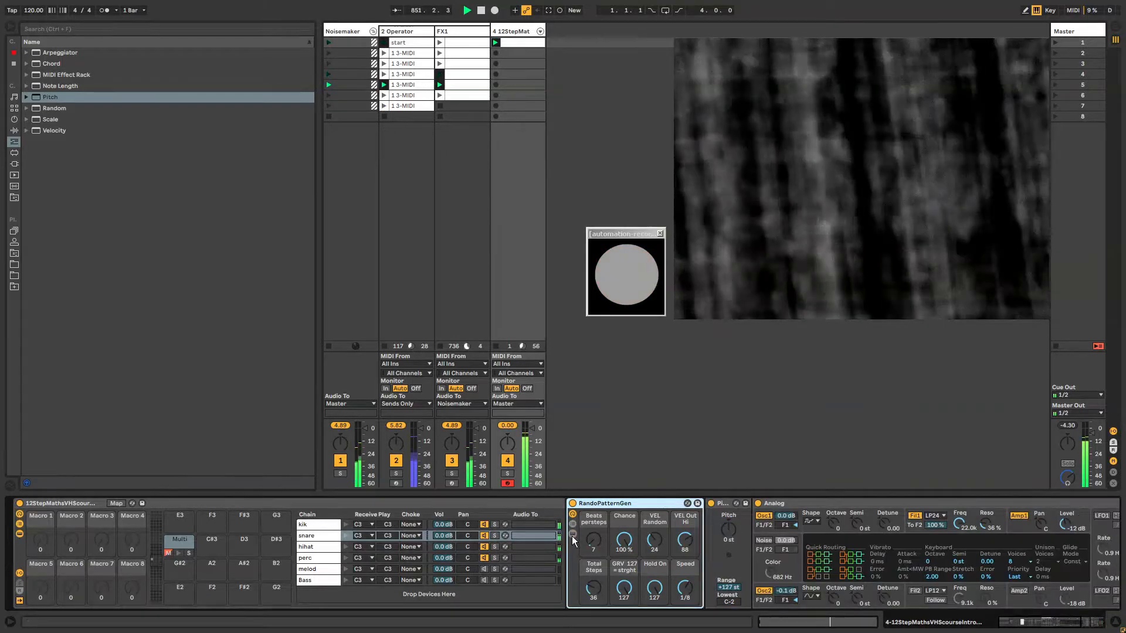
left_click(572, 535)
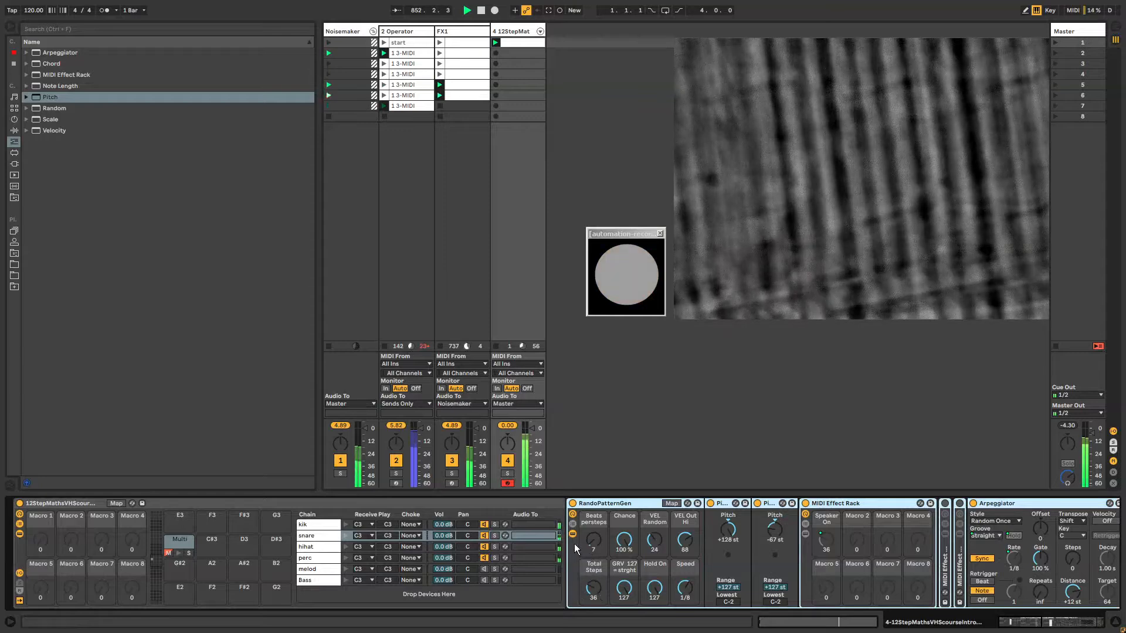
left_click(572, 523)
left_click(572, 523)
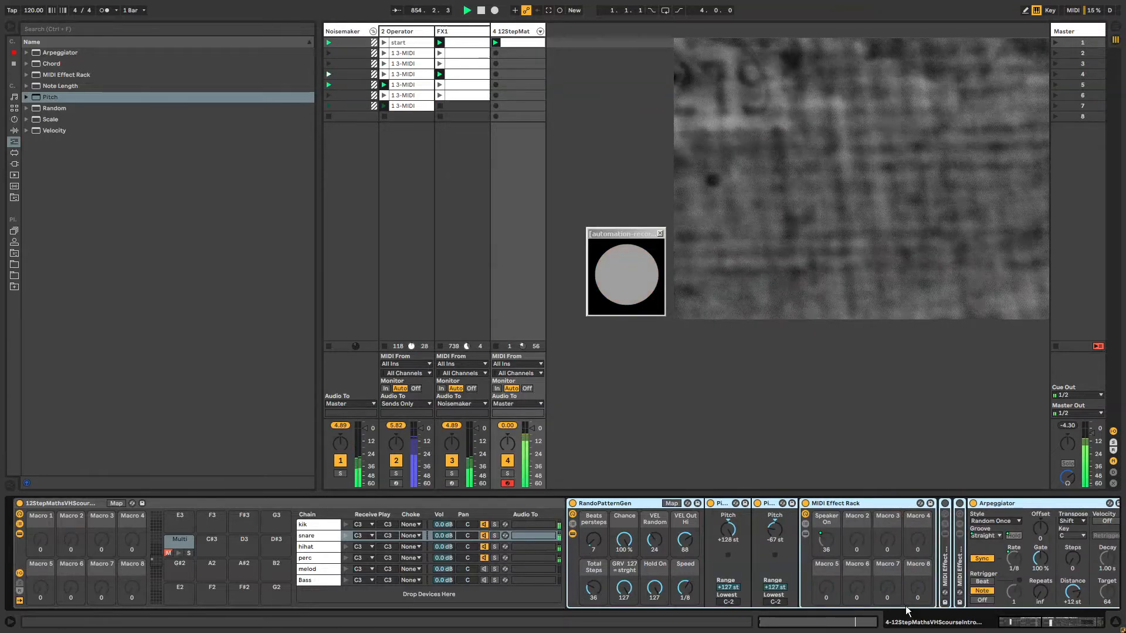
Step: Show the chain list of the MIDI Effect Rack driven by Total Steps, try Total Steps at 40 and 38, and hide the list
left_click(864, 501)
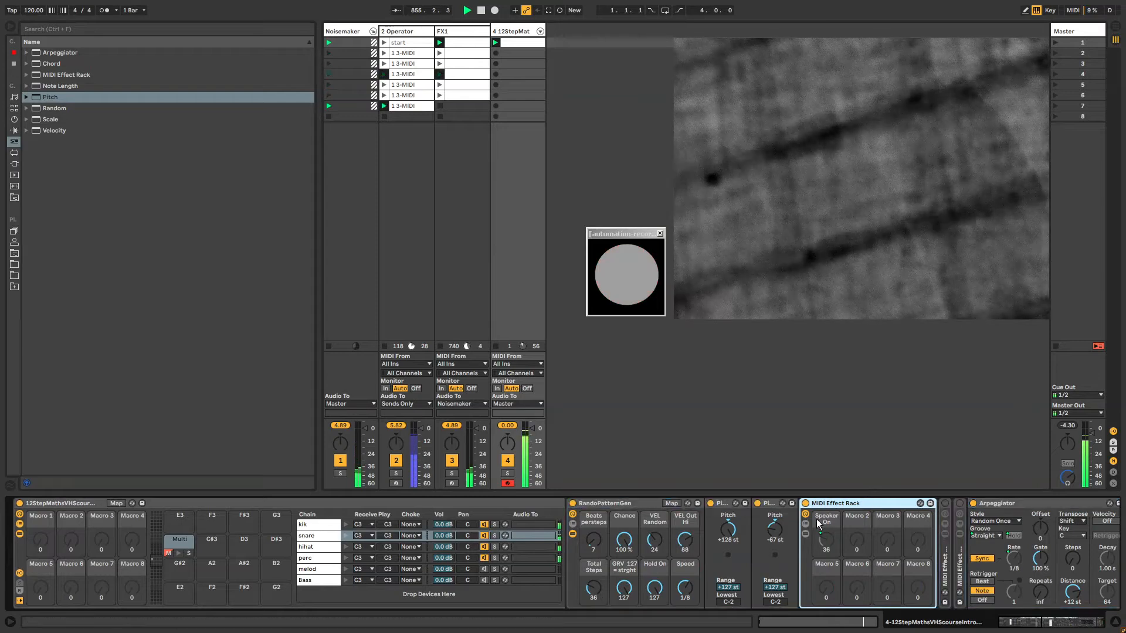
left_click(807, 523)
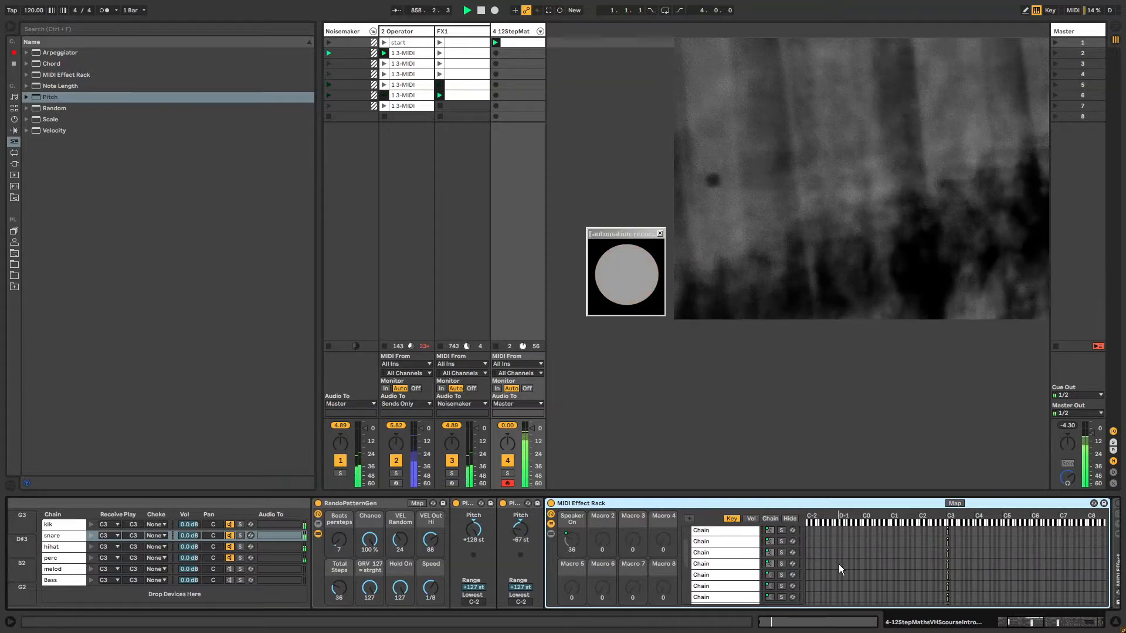
left_click_drag(340, 540, 339, 539)
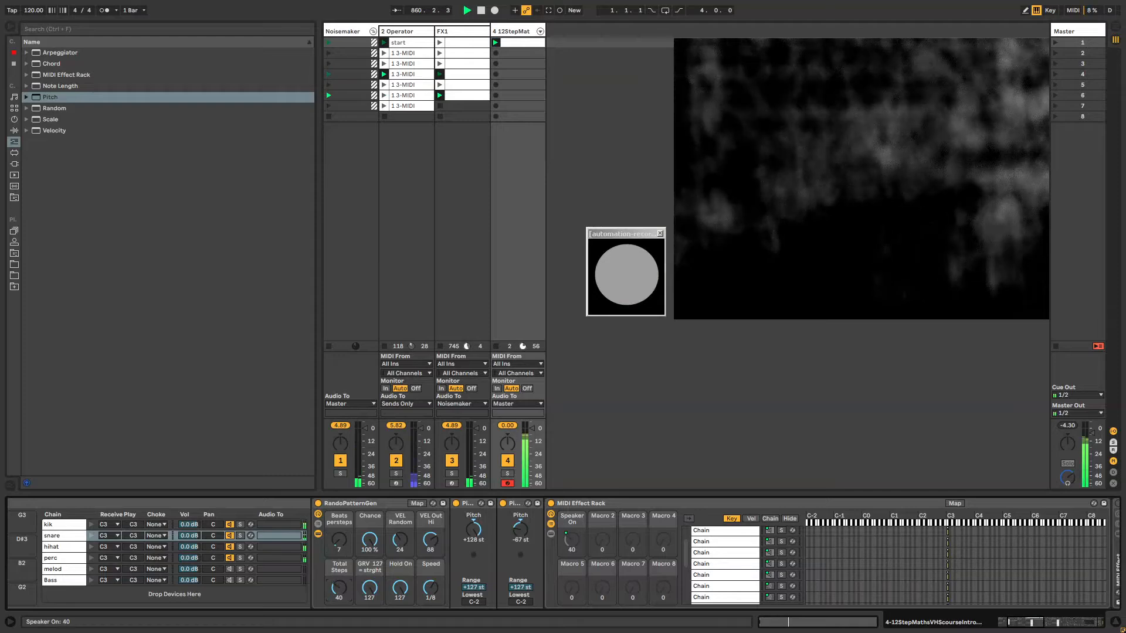
scroll(739, 555, "down", 1)
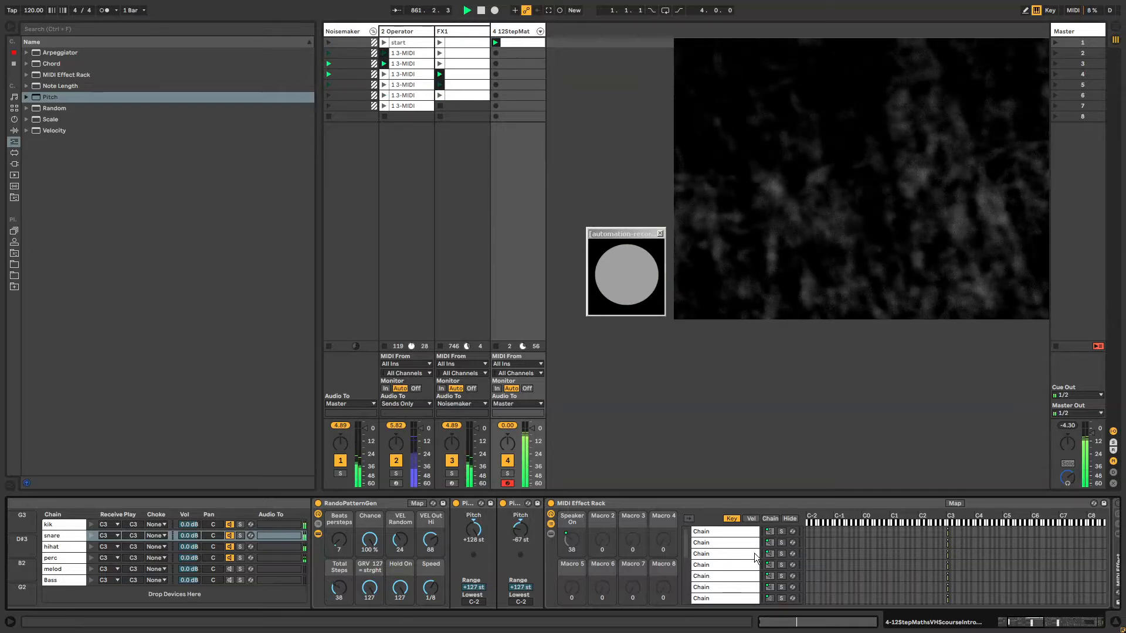
scroll(739, 554, "down", 1)
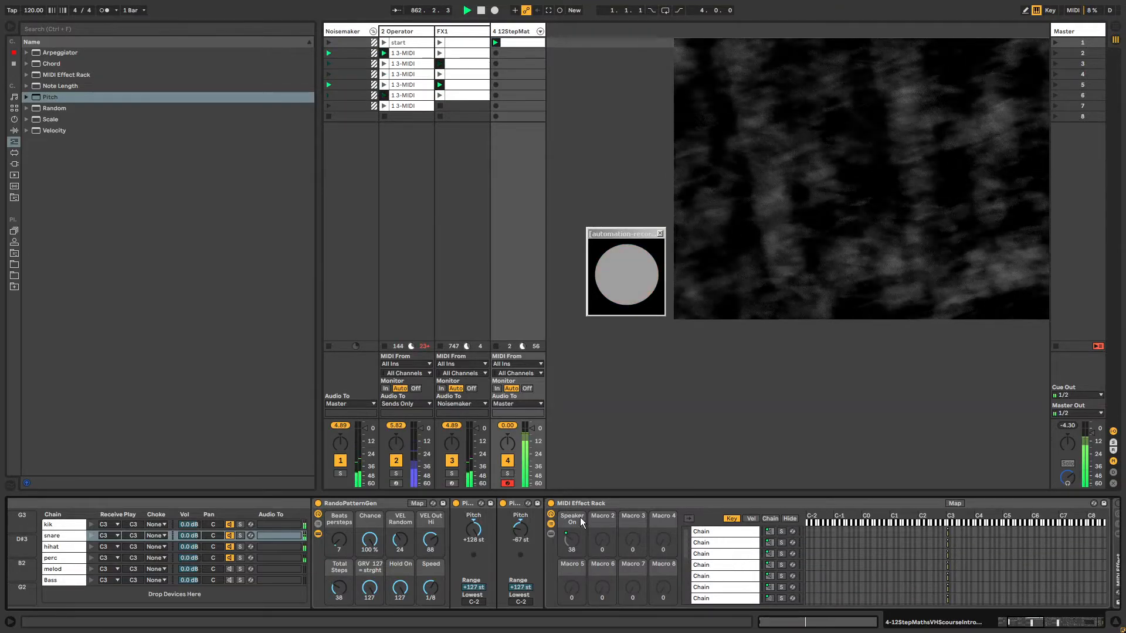
left_click(550, 524)
left_click(550, 524)
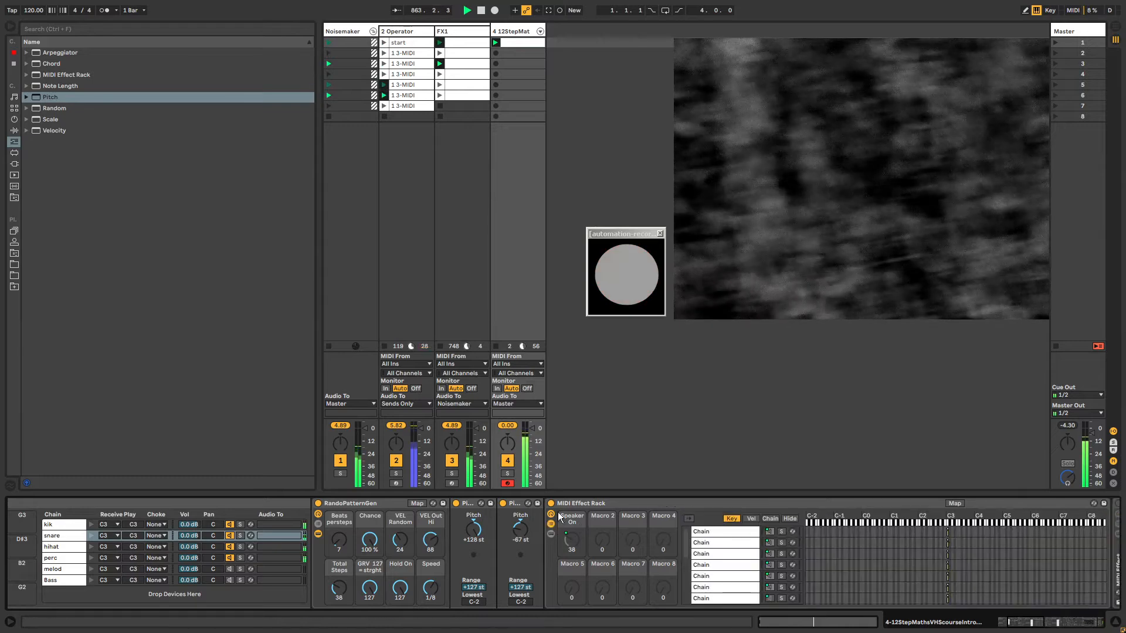
left_click(575, 504)
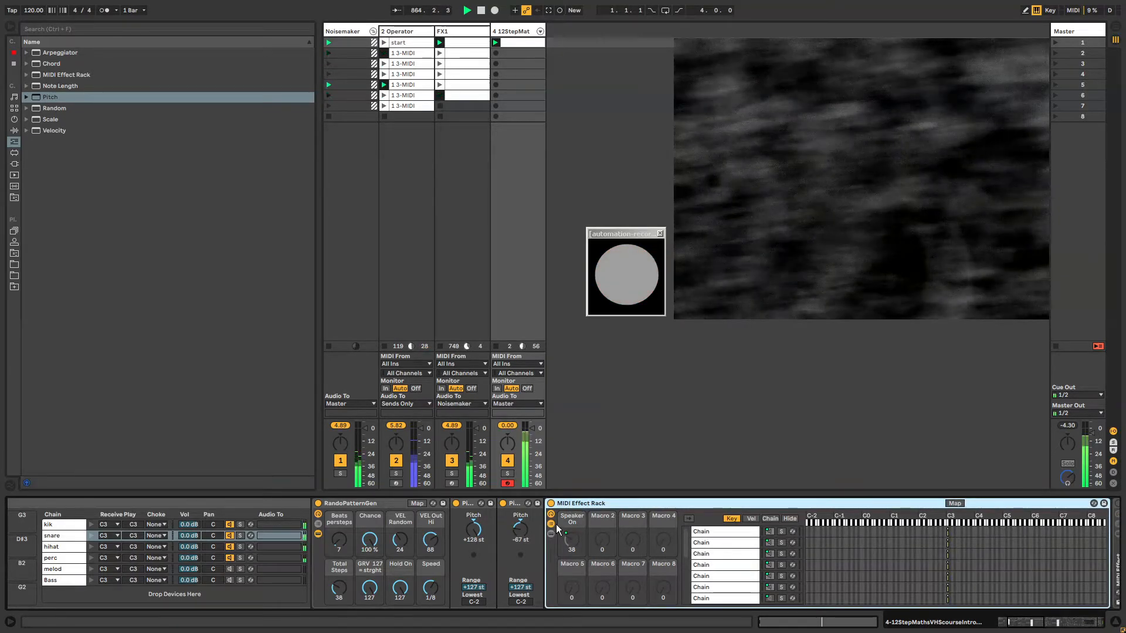
left_click(551, 523)
Step: Set RandoPatternGen's Beats persteps to 3 and Total Steps to 12, checking the inner rack's chains, and hide its devices
left_click_drag(342, 540, 343, 532)
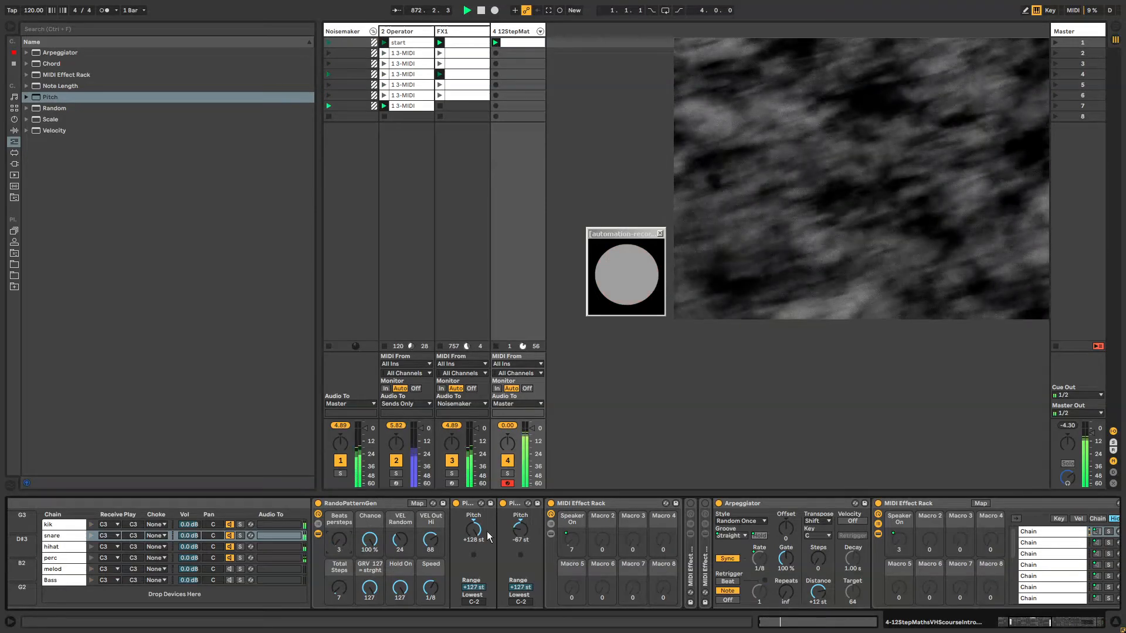
left_click(547, 524)
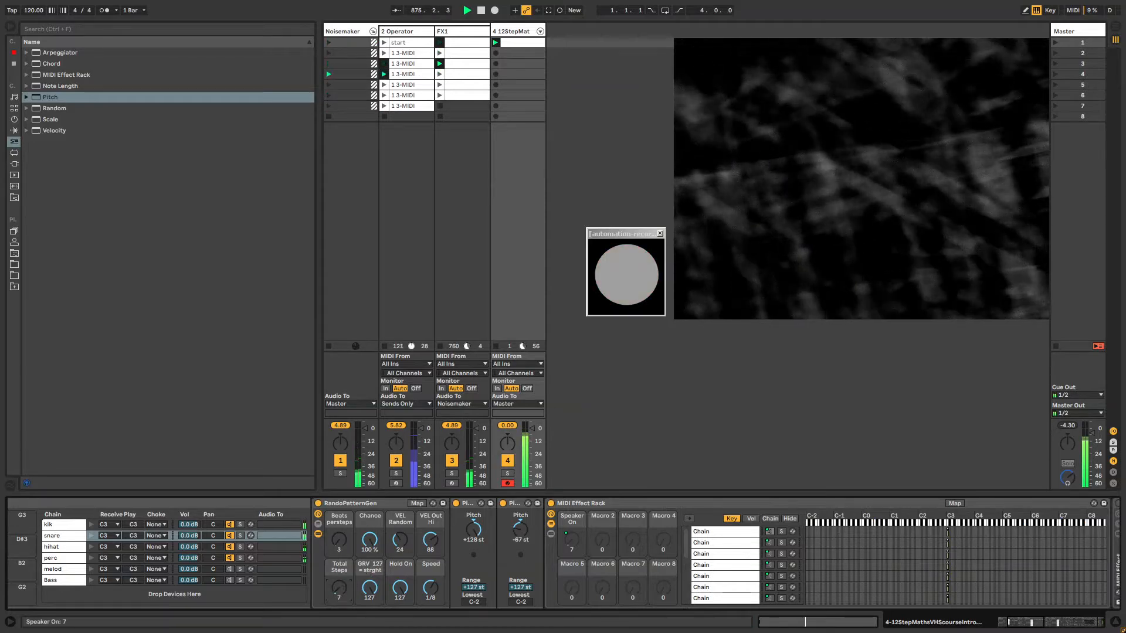
left_click_drag(339, 588, 339, 585)
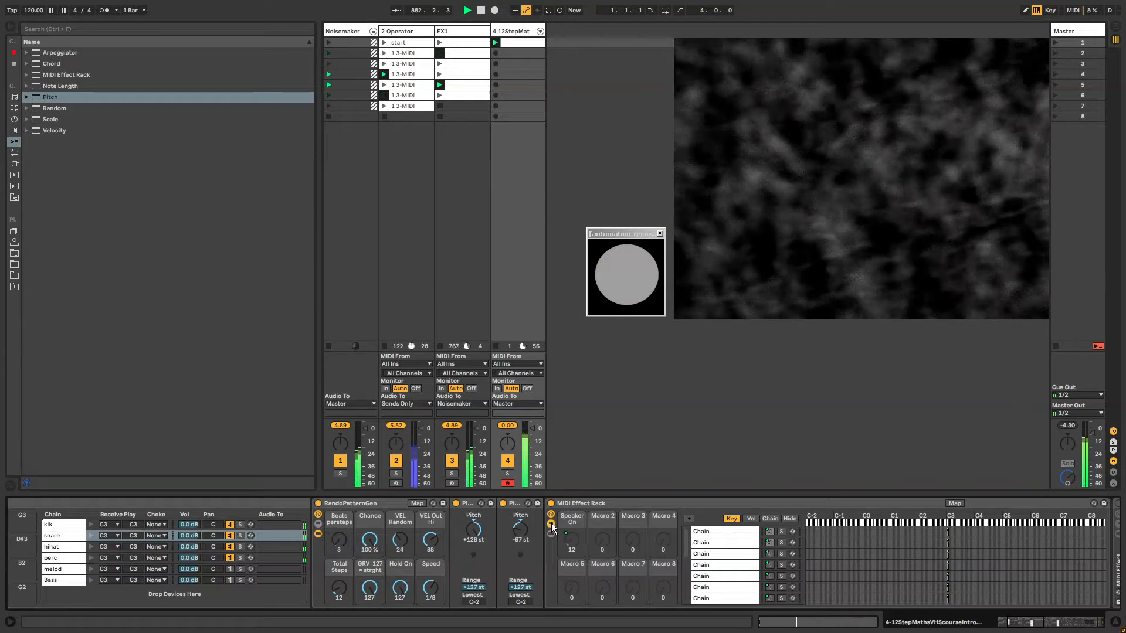
left_click(551, 523)
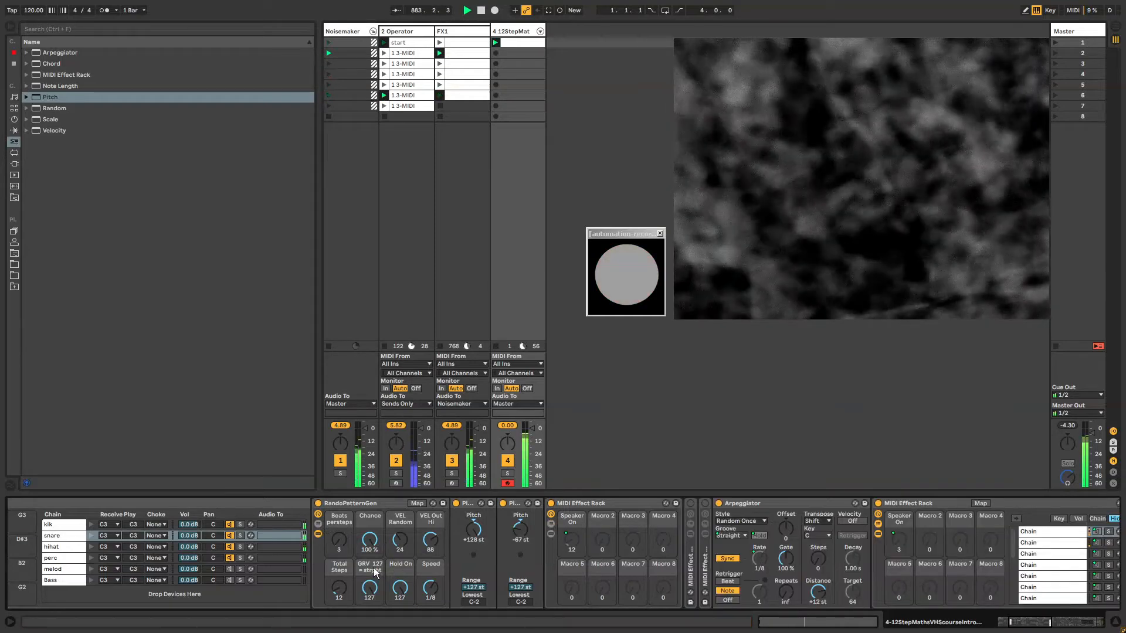
left_click(318, 533)
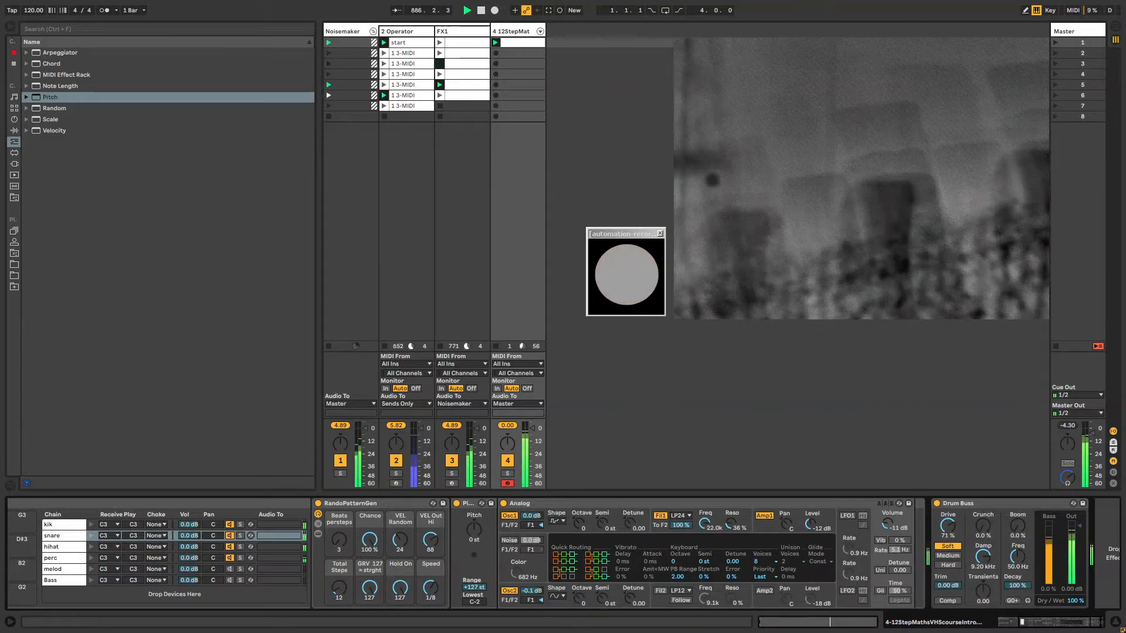
Step: Switch off the clip-automation device on the Master track and collapse the utility rack
left_click(1080, 29)
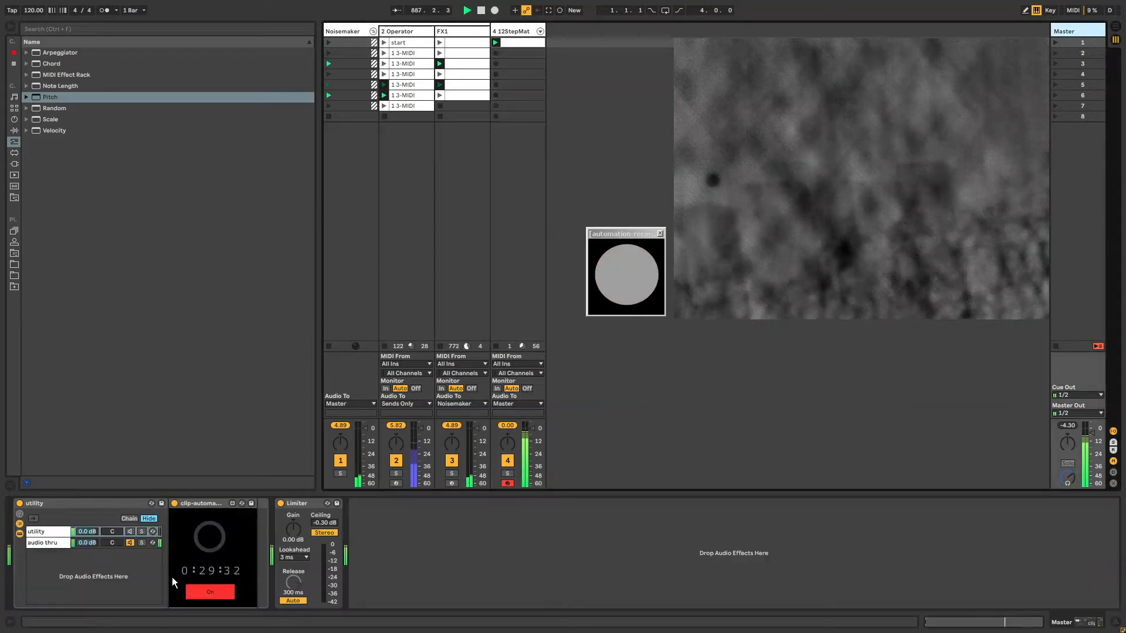
left_click(217, 589)
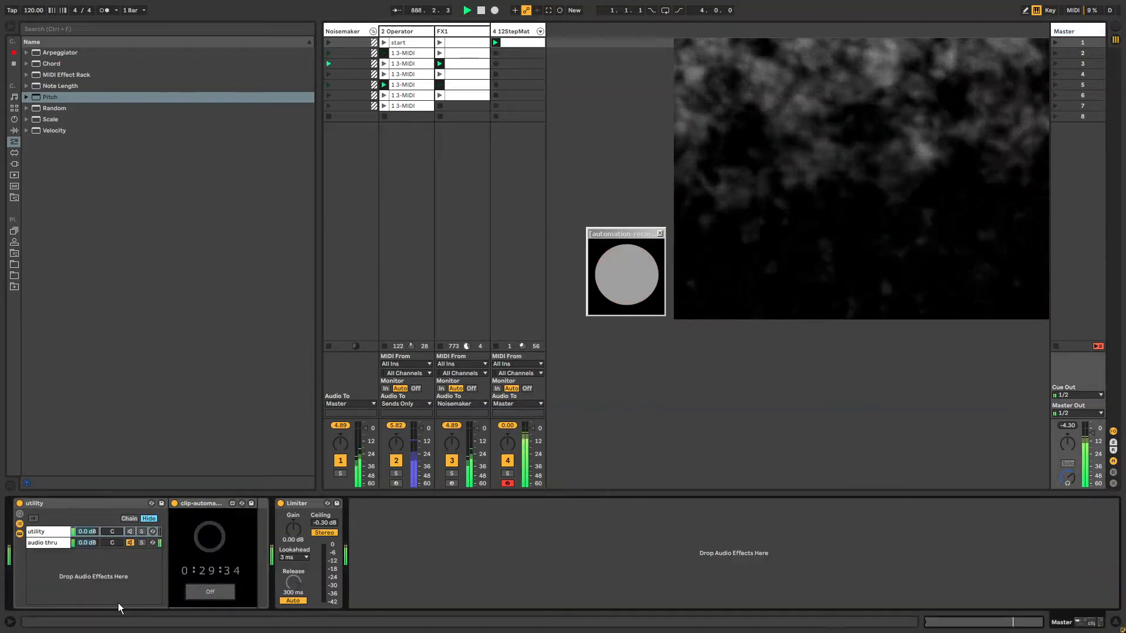
left_click(21, 528)
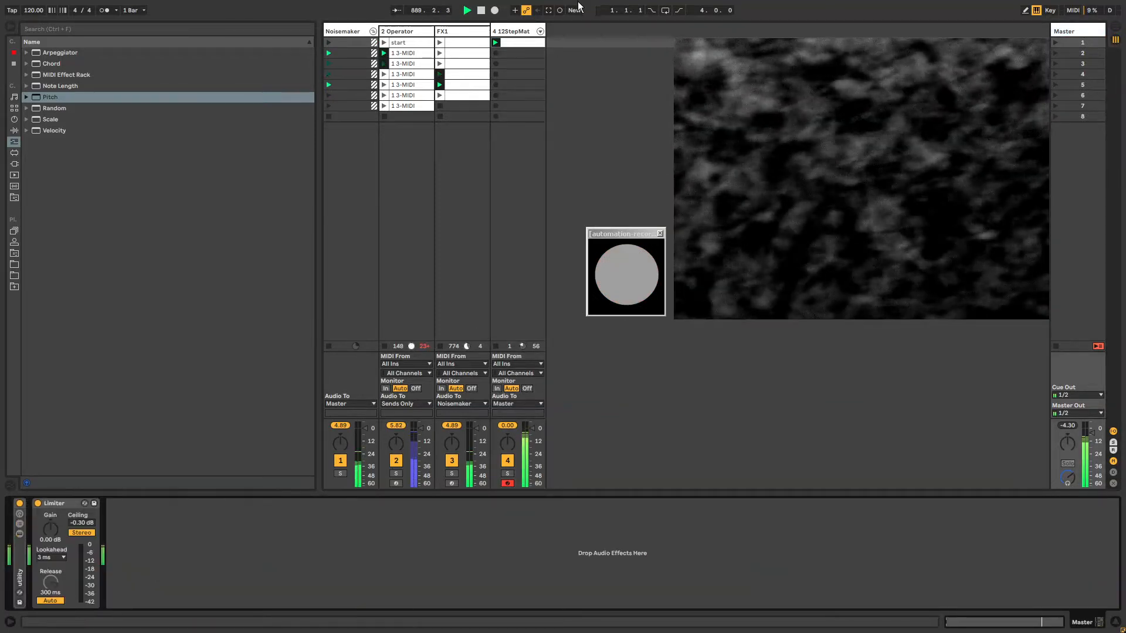
Step: Select the RandoPatternGen rack on track 4 and open the MIDI folder inside RACKS in the library, folding the INSTRUMENTS folder
left_click(516, 32)
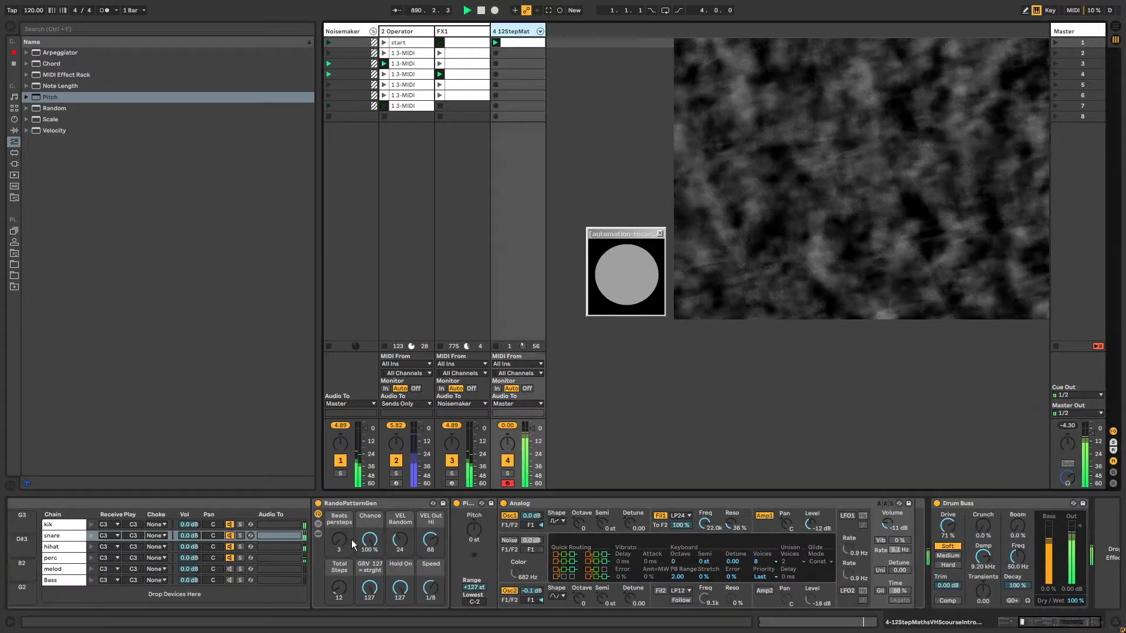
left_click(366, 504)
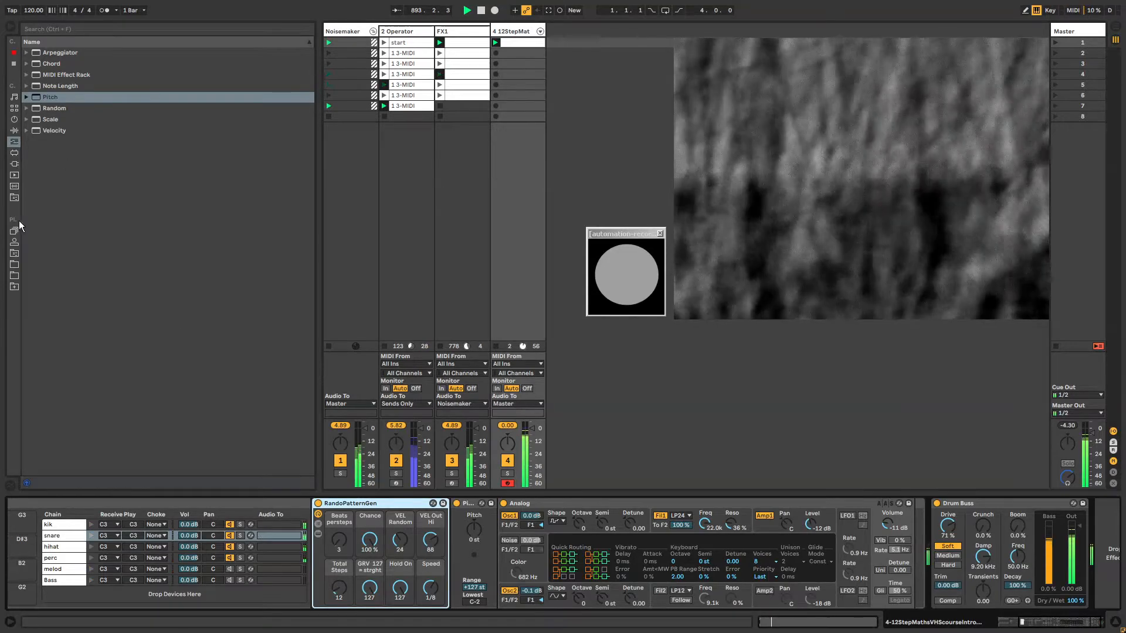
left_click(15, 254)
left_click(27, 74)
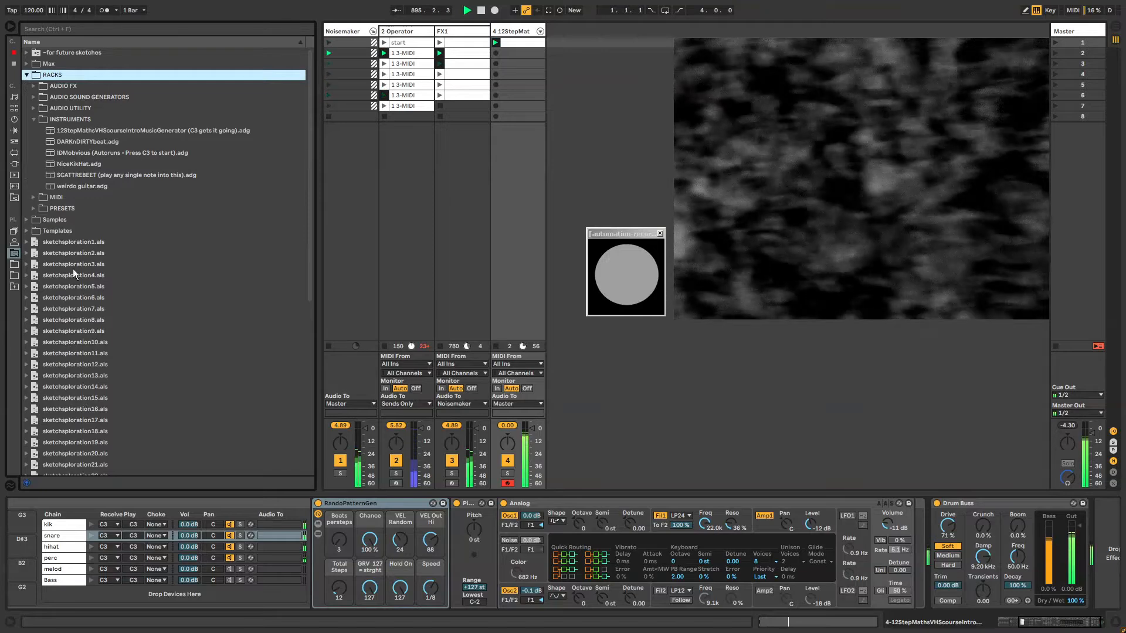
left_click(74, 121)
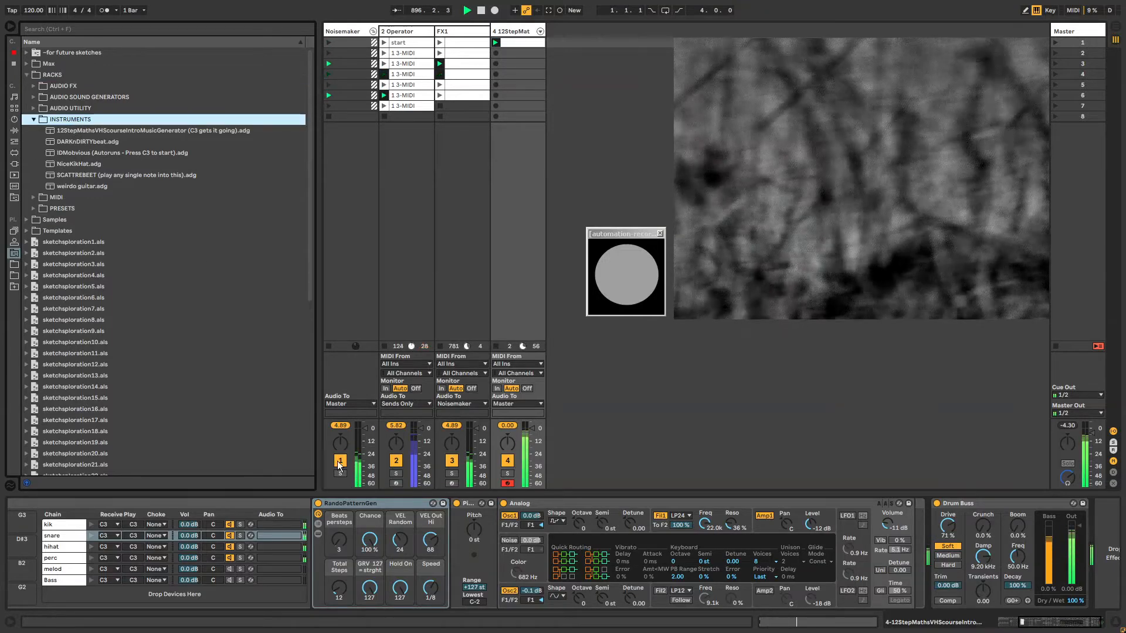
left_click(33, 119)
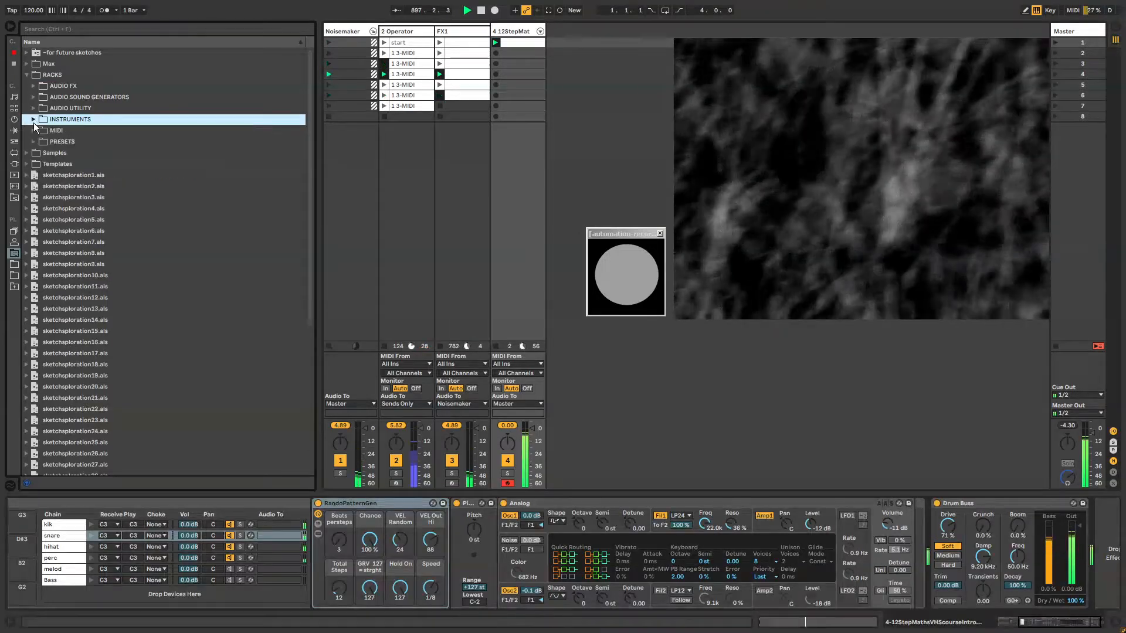
left_click(33, 129)
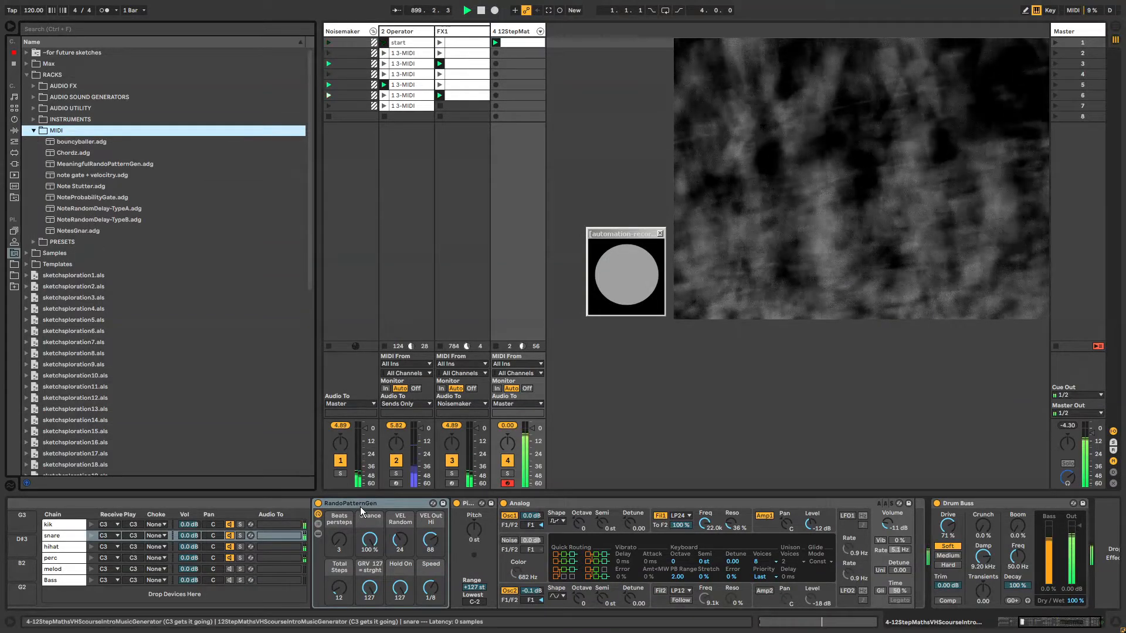
Step: Save the RandoPatternGen rack into the MIDI folder as MeaningfulRandoPatternGen-Alt(total steps control).adg and fold the folder
left_click_drag(360, 506, 89, 144)
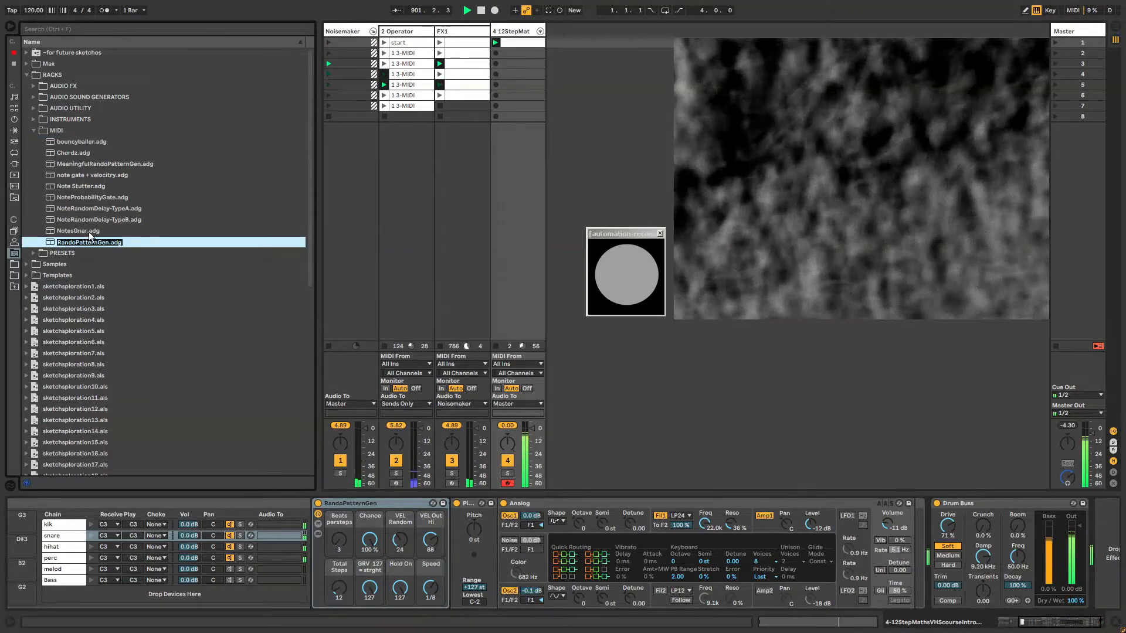
type("Meaningful")
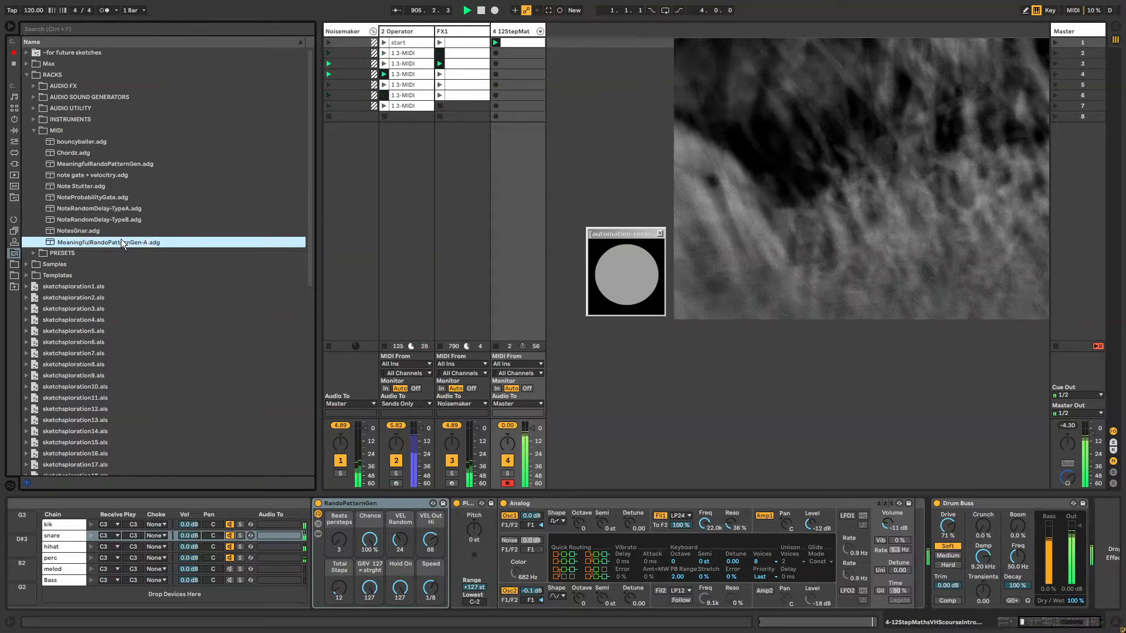
type("t()")
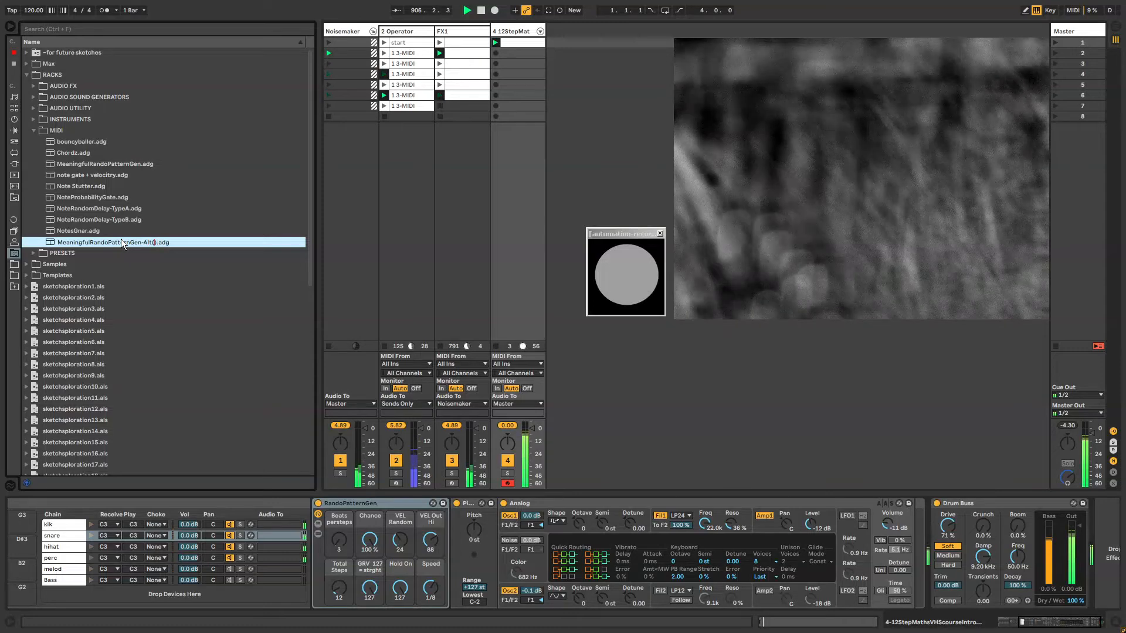
type("total ste")
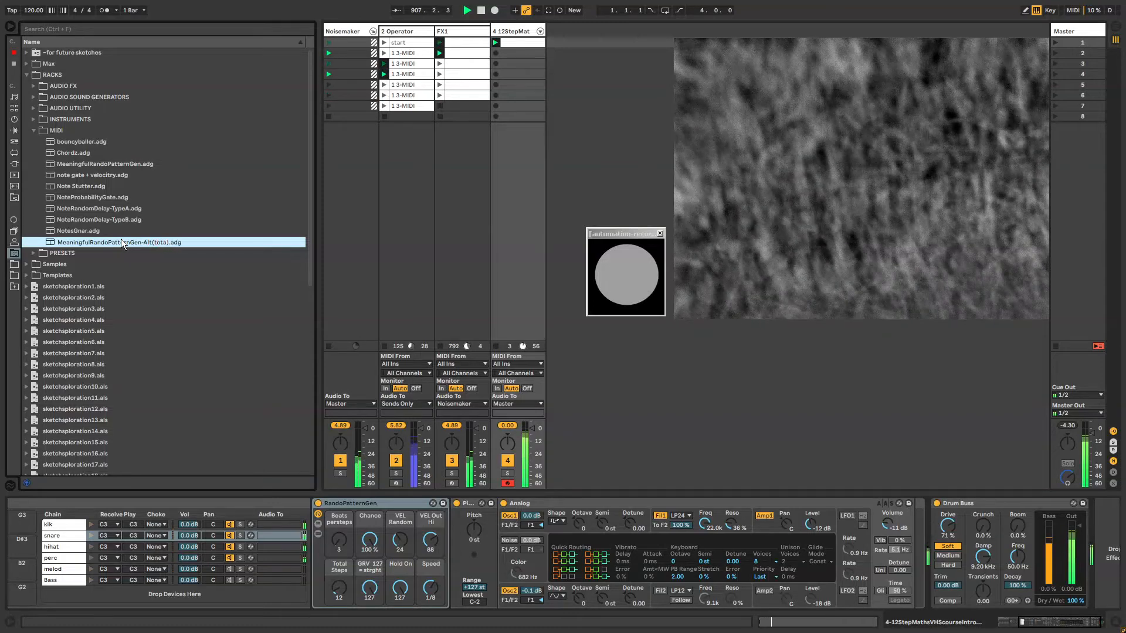
type("ps control")
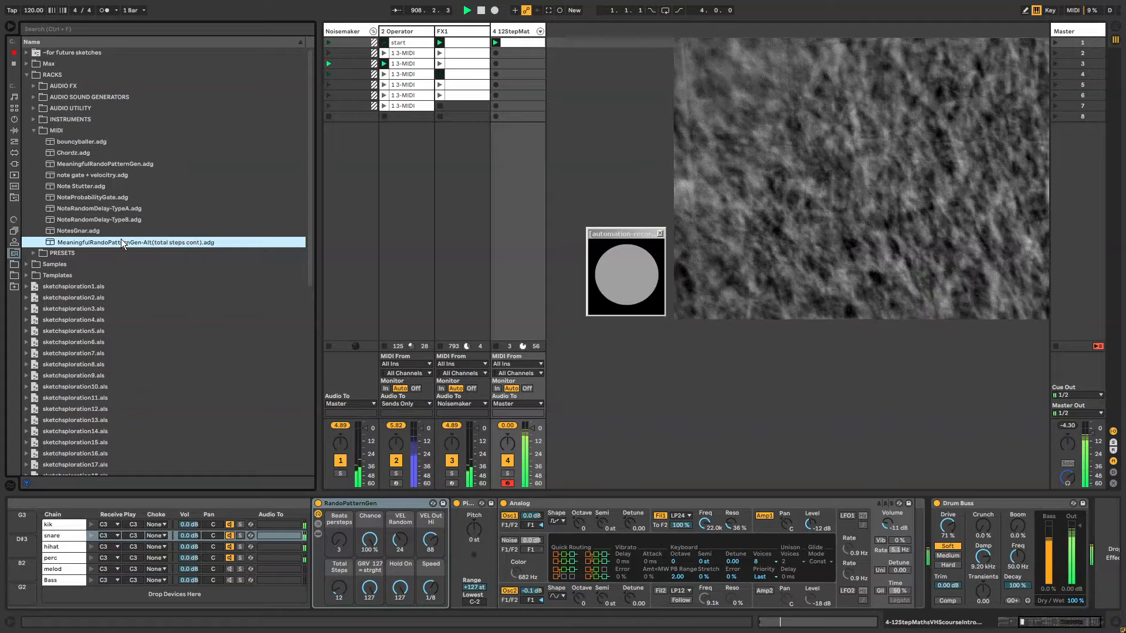
key("Return")
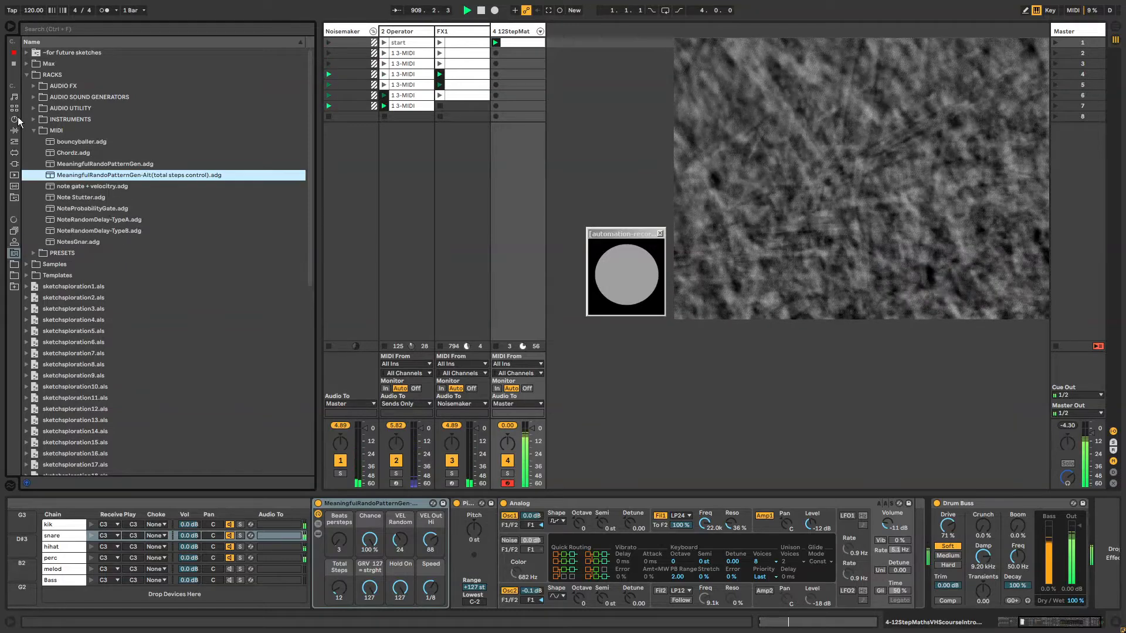
left_click(33, 130)
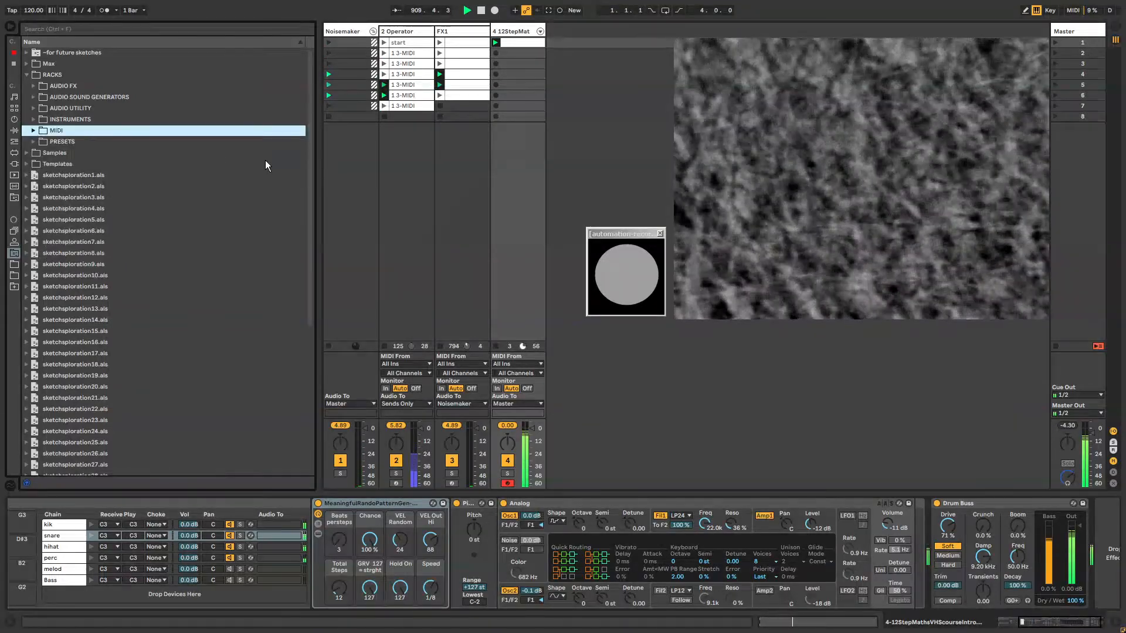
Step: Set the snare pattern generator's GRV macro to 41 and keep the rack selected
left_click(365, 504)
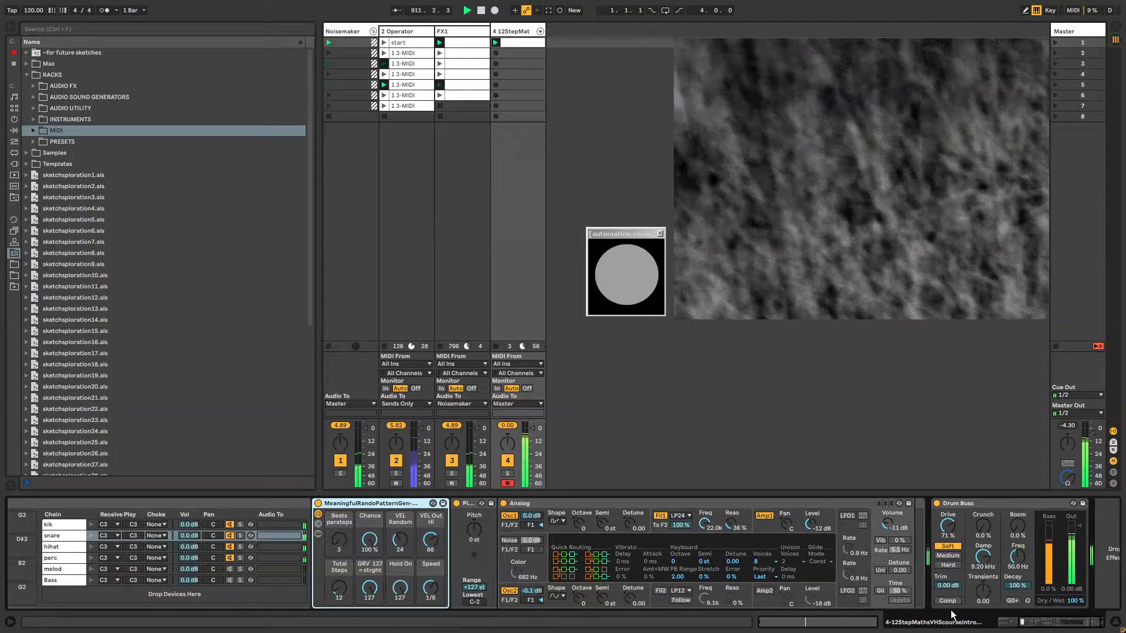
left_click_drag(1039, 623, 1019, 625)
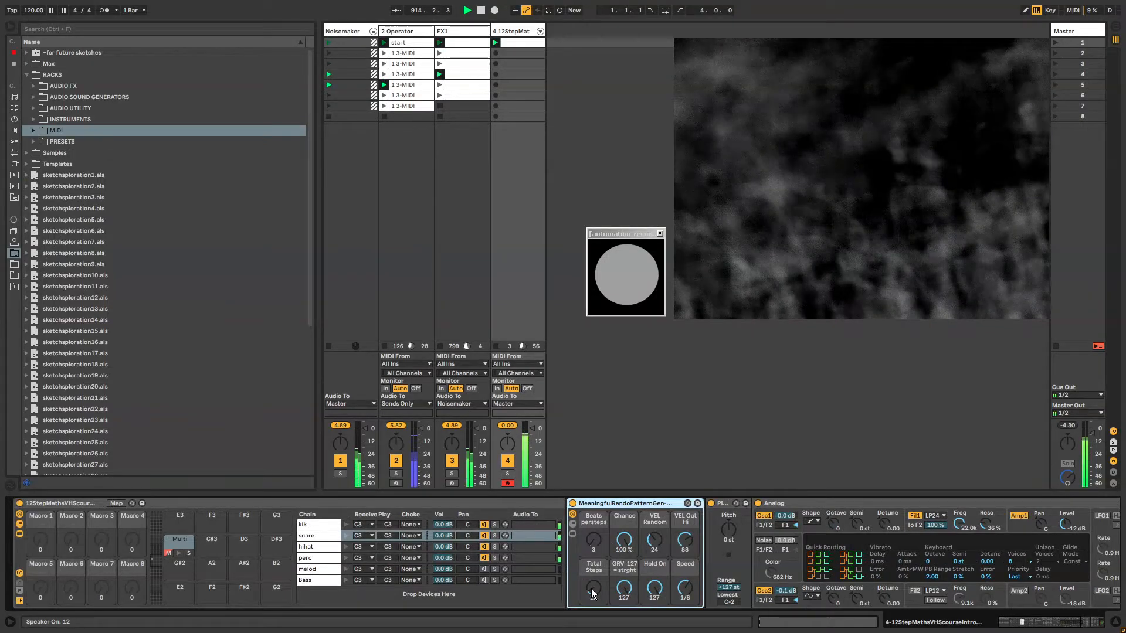
left_click_drag(591, 588, 591, 571)
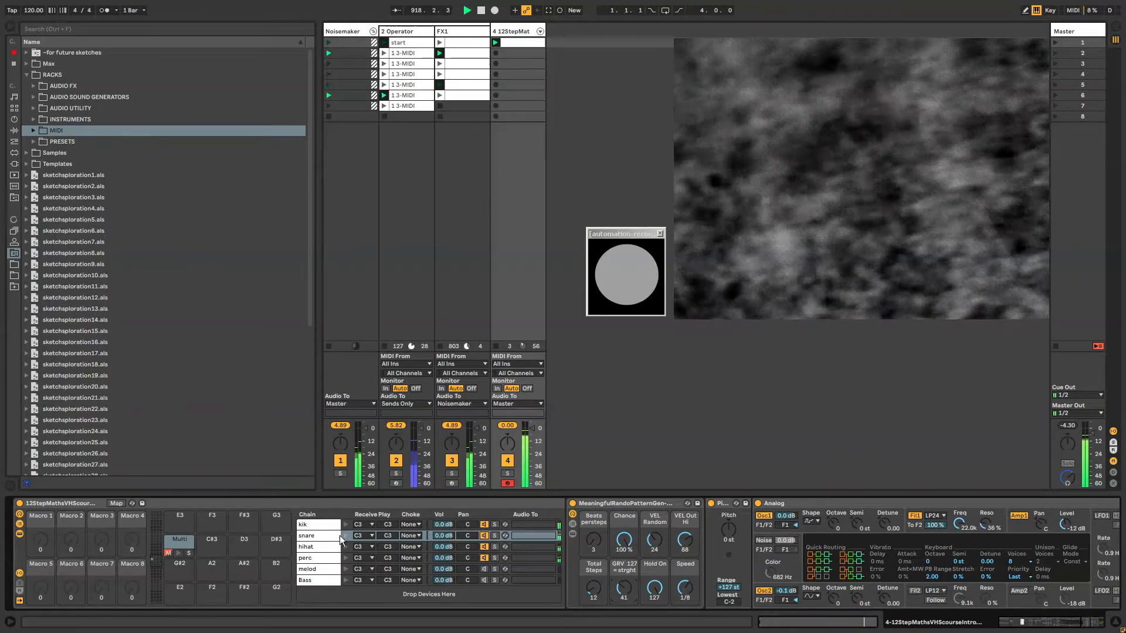
left_click(632, 561)
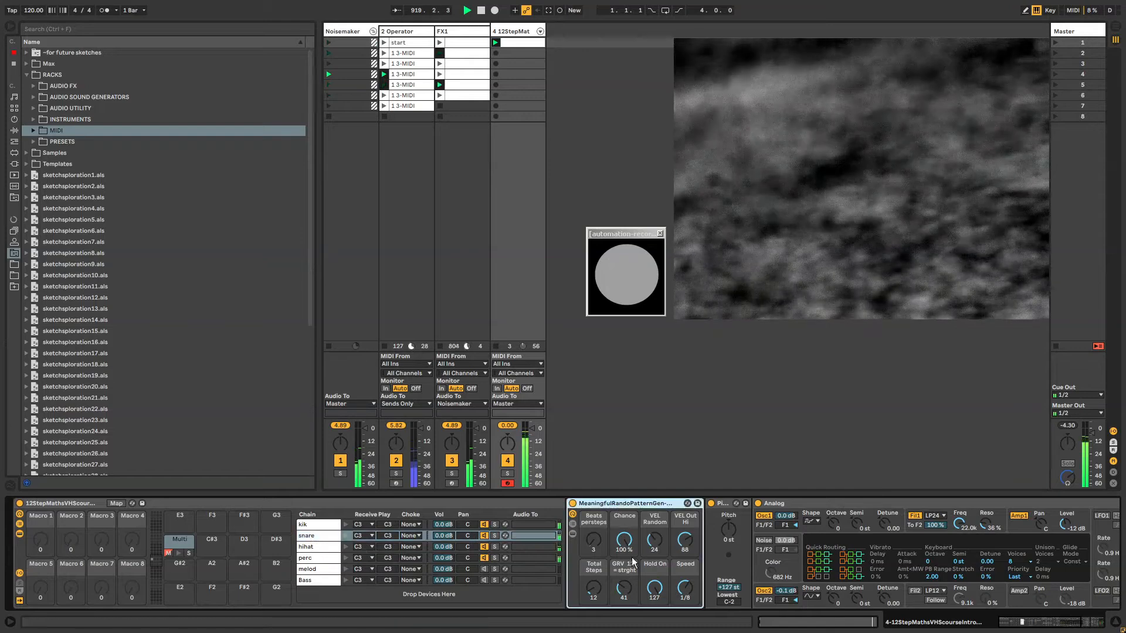
Step: Try the snare pattern generator's Hold On at 0 and return it to 127
mouse_move(655, 589)
left_mouse_down()
mouse_move(655, 631)
mouse_move(656, 588)
left_mouse_up()
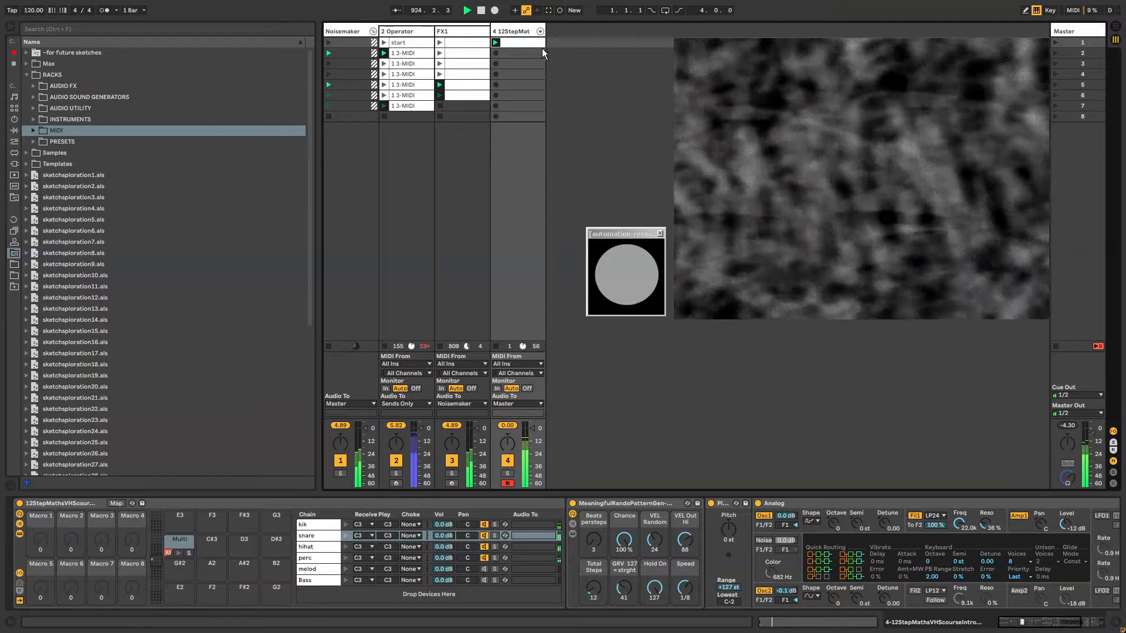
double_click(656, 589)
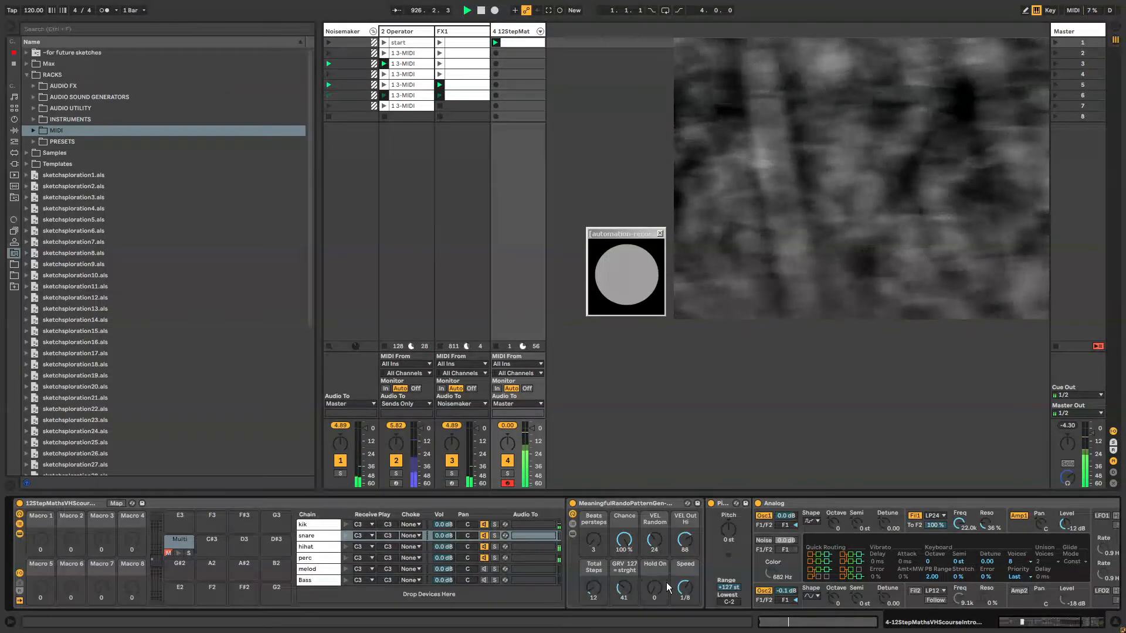
left_click_drag(656, 589, 656, 516)
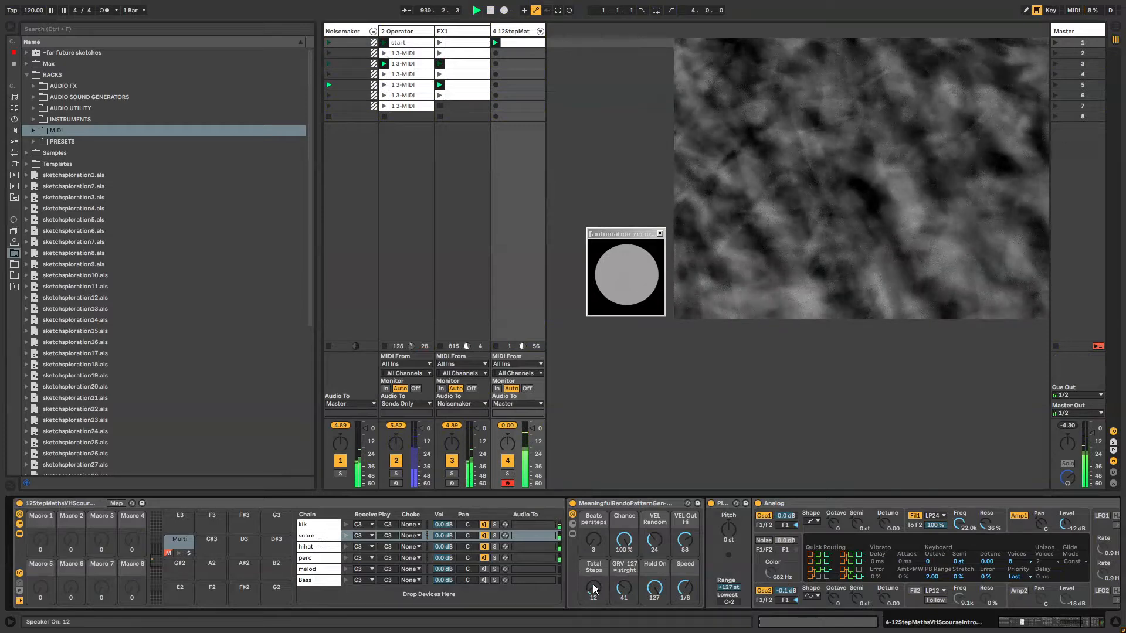
Step: Set the snare pattern generator's Total Steps to 19 and its Chance to 60 %
left_click_drag(593, 589, 593, 584)
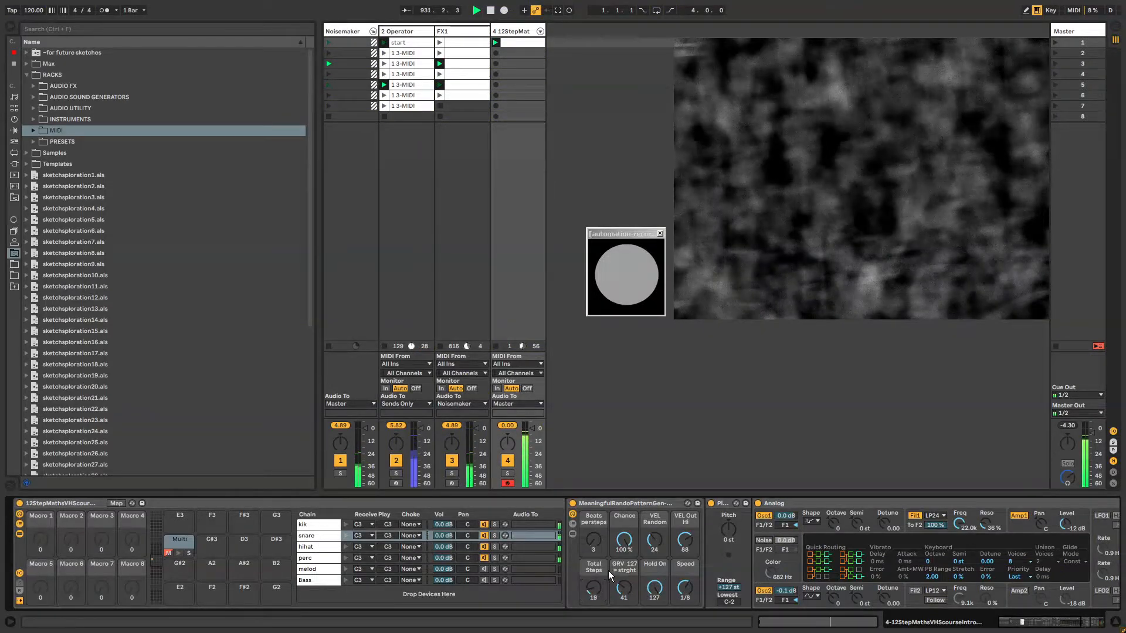
left_click_drag(589, 600, 589, 592)
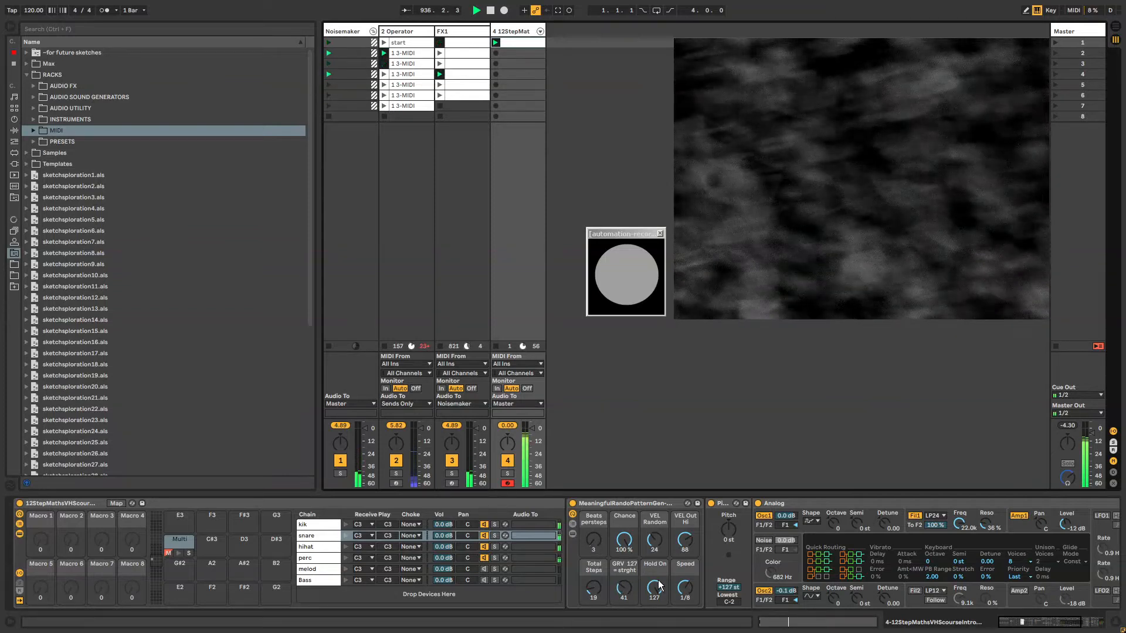
left_click_drag(624, 541, 624, 575)
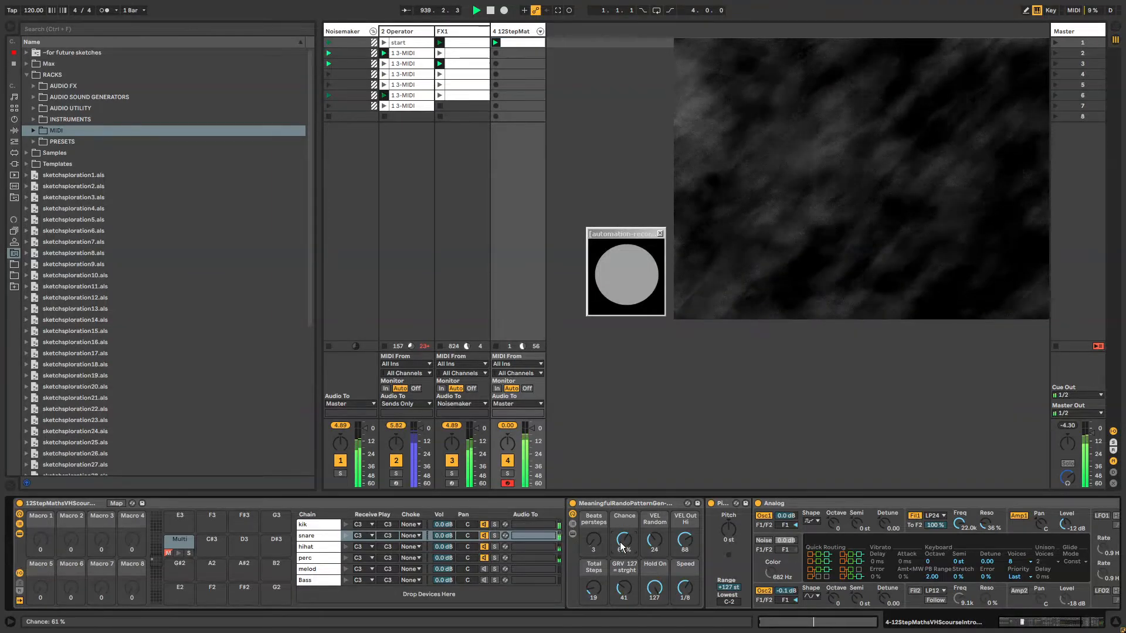
left_click_drag(625, 540, 624, 539)
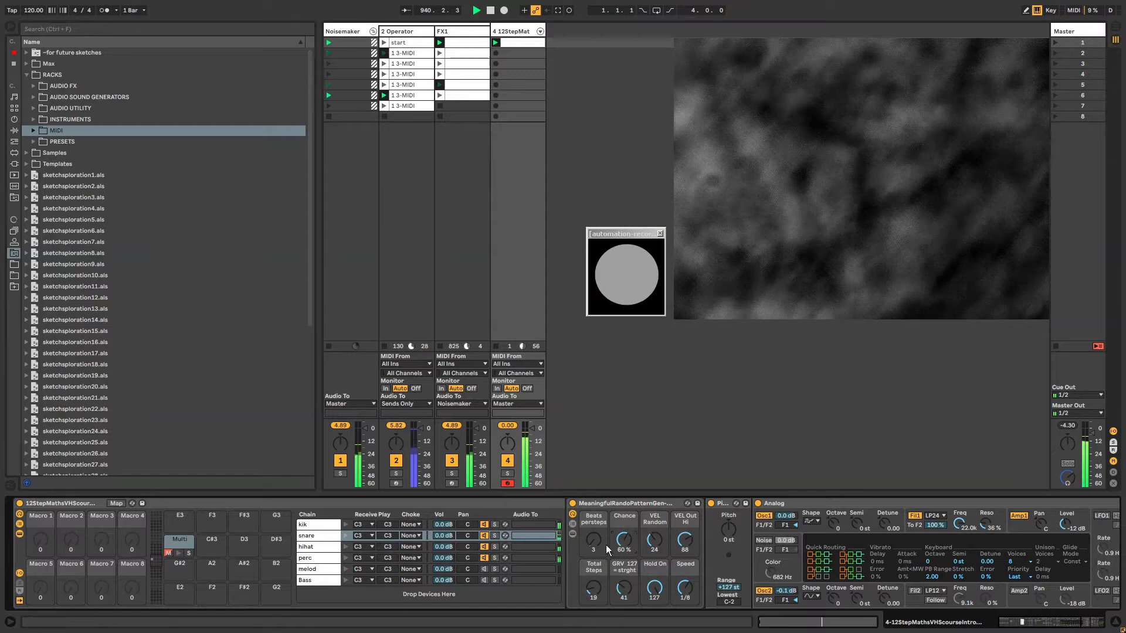
left_click(764, 567)
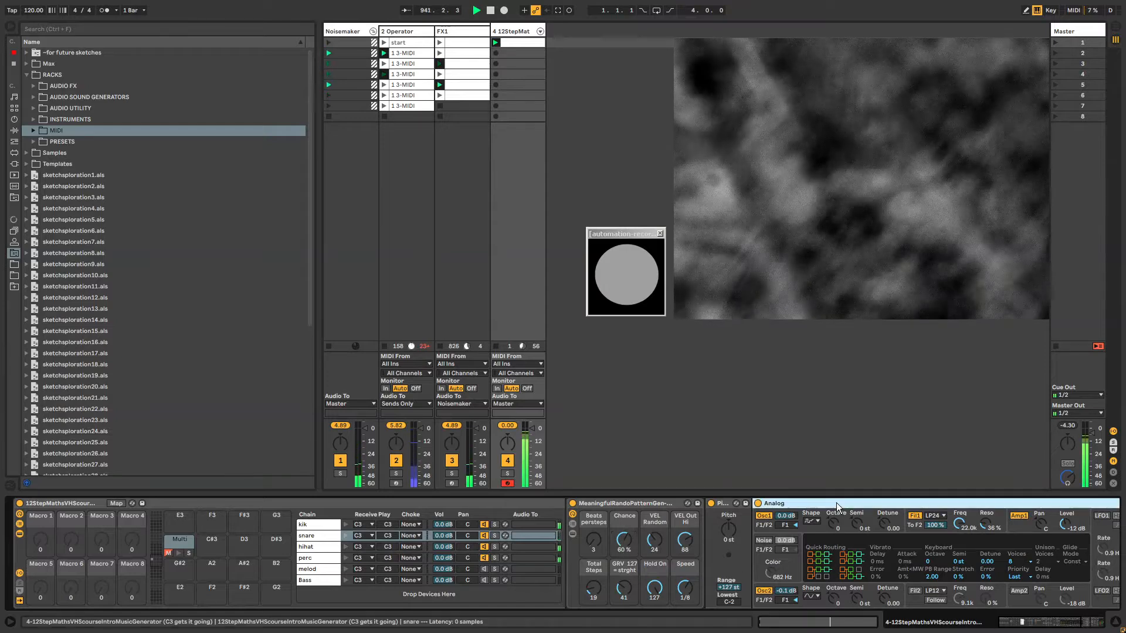
Step: Set the perc chain's Analog Osc1 octave to -1 and its volume to 1.5 dB
left_click(322, 560)
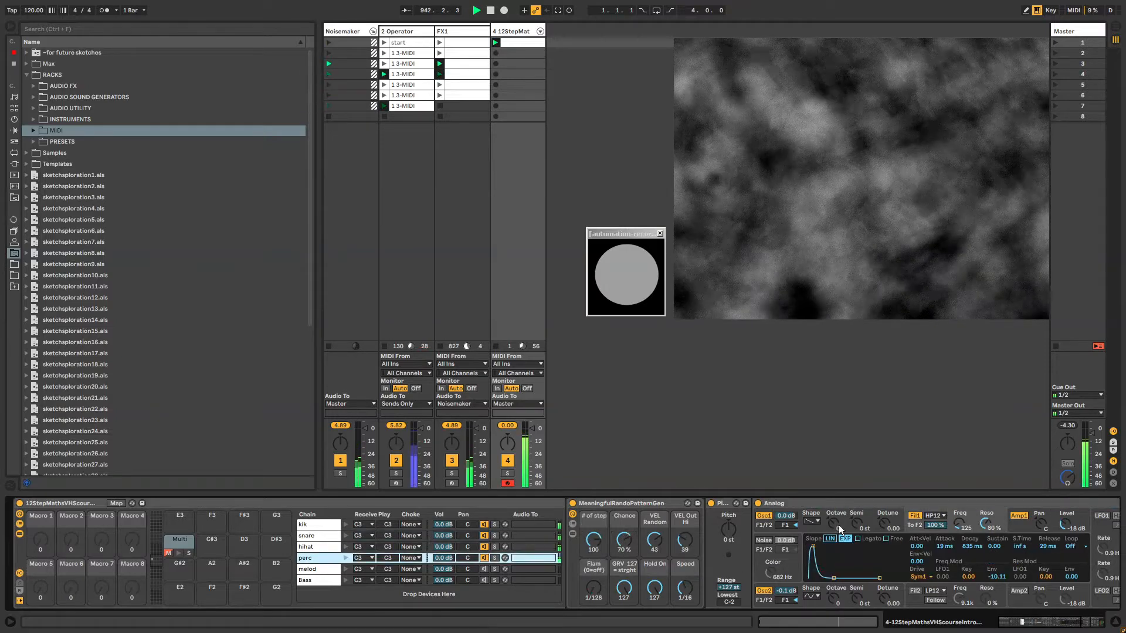
left_click_drag(840, 527, 840, 516)
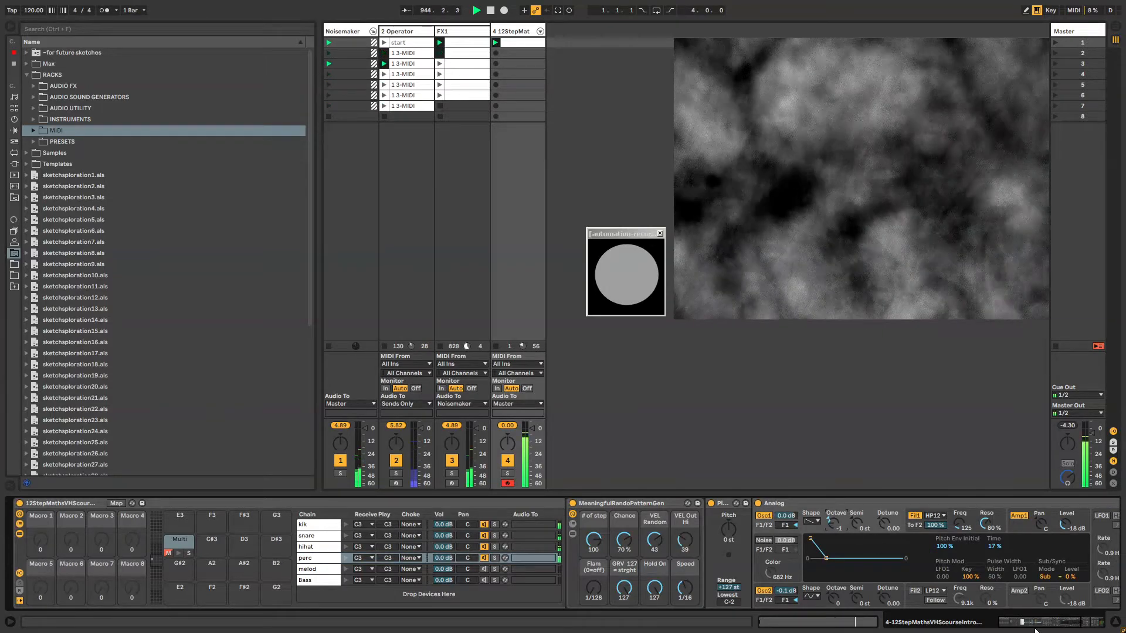
left_click_drag(1035, 625, 1049, 625)
left_click_drag(964, 526, 965, 524)
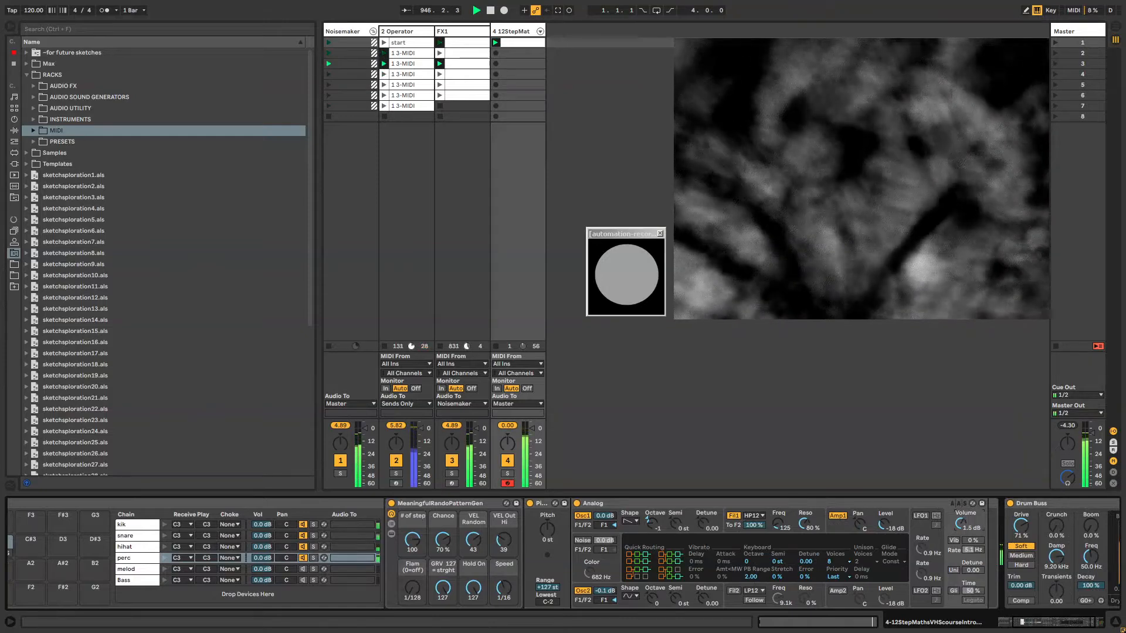
Step: Insert an EQ Eight audio effect between Analog and Drum Buss in the perc chain
left_click(14, 142)
left_click(15, 131)
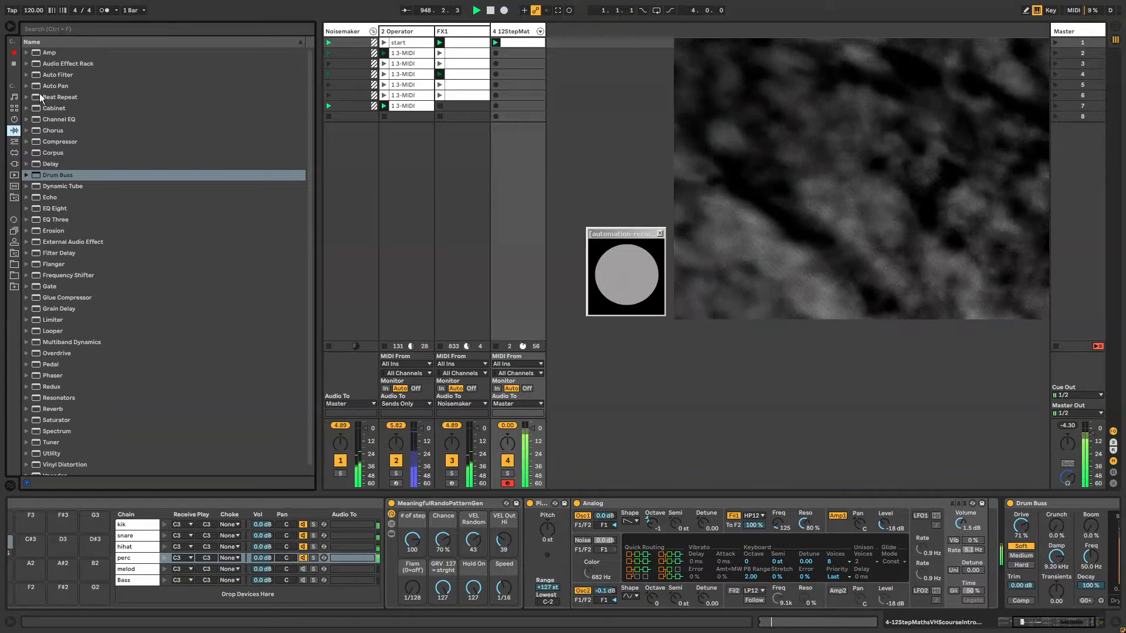
left_click_drag(51, 208, 1003, 548)
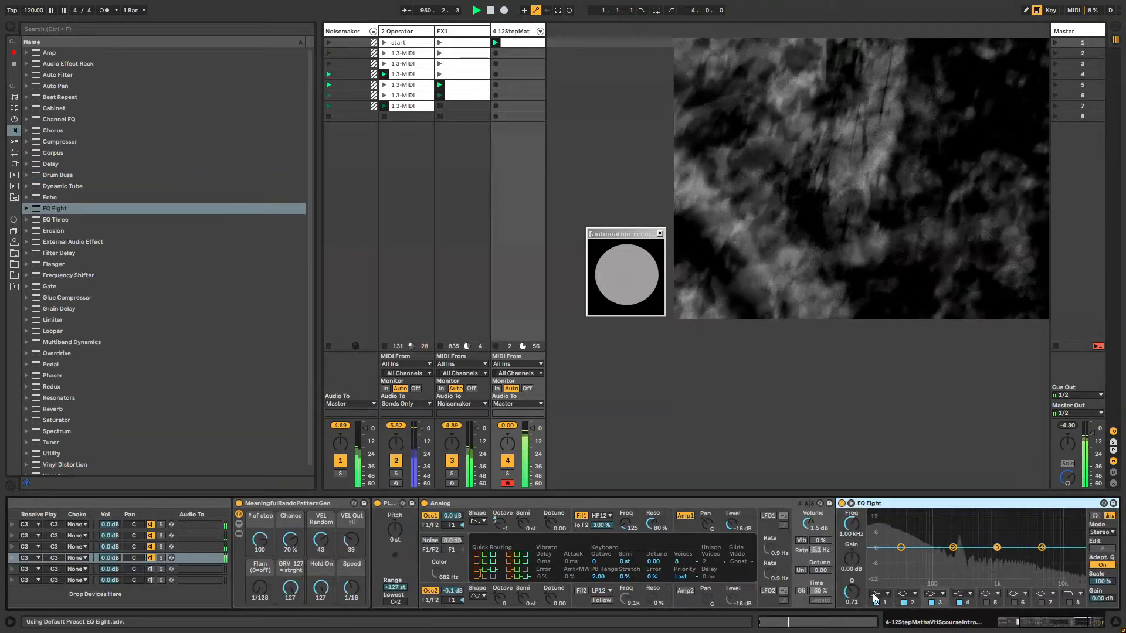
Step: Make the perc EQ Eight's first band a low cut at about 56 Hz and raise Analog's filter 1 resonance
left_click(879, 594)
left_click(875, 523)
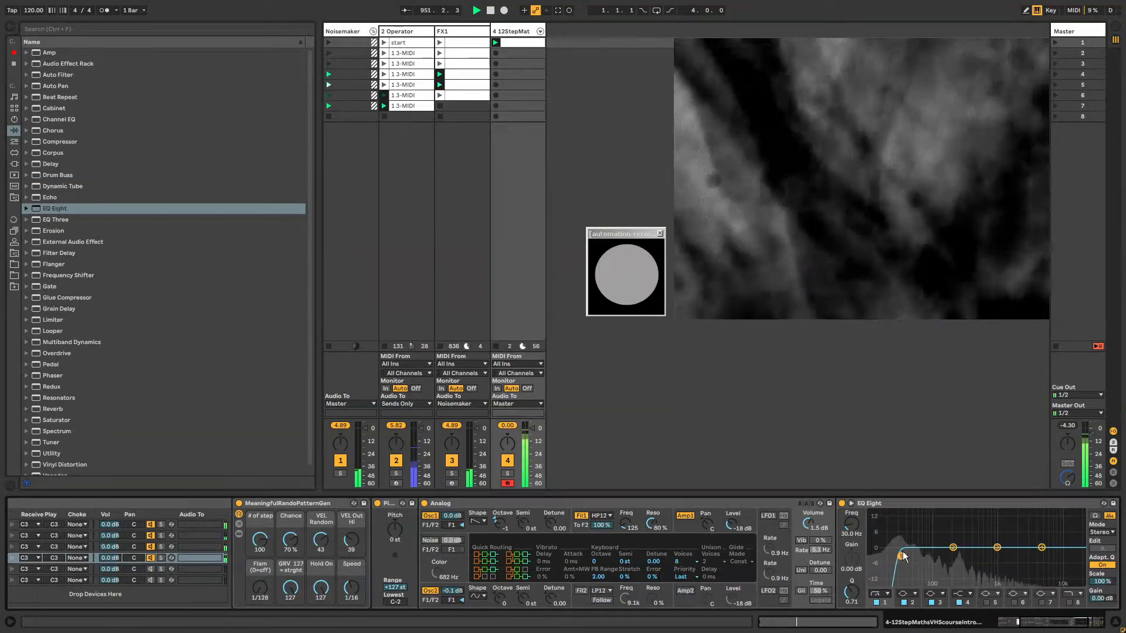
left_click_drag(901, 555, 918, 561)
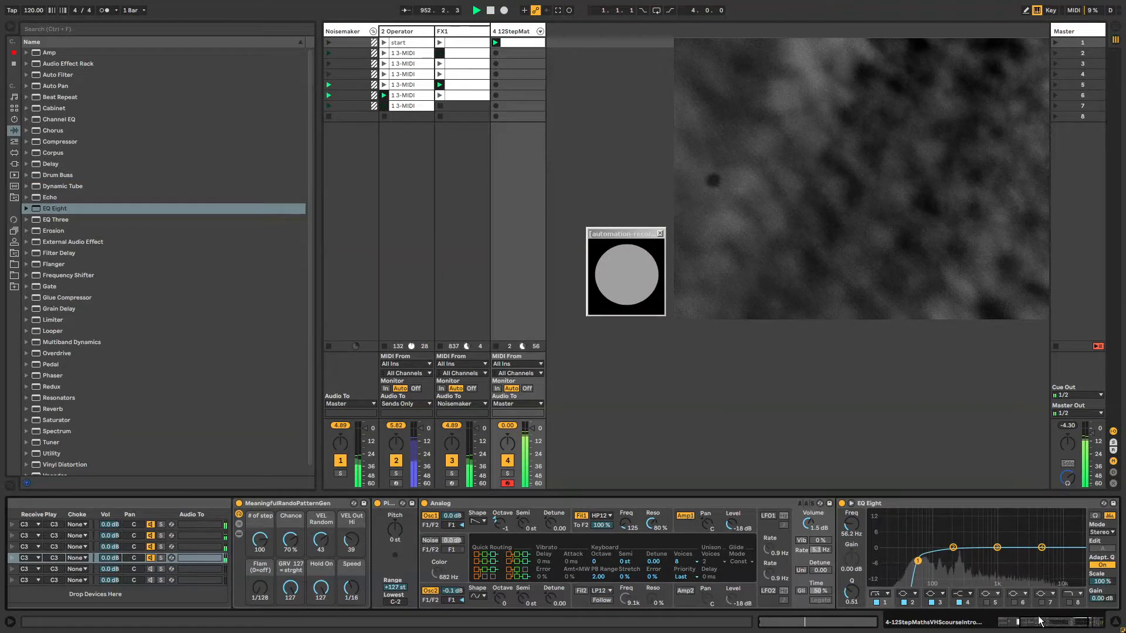
left_click_drag(1039, 623, 1043, 623)
left_click_drag(586, 531, 585, 516)
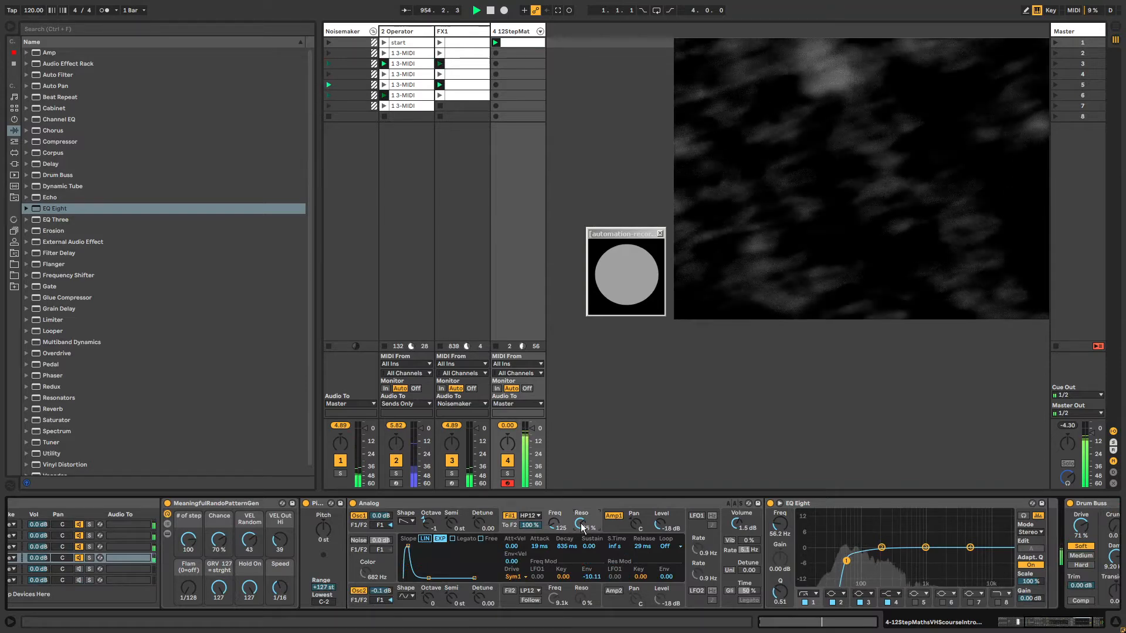
Step: Select the hihat chain and sweep its Analog filter 1 frequency while the clip plays
mouse_move(1035, 622)
left_mouse_down()
mouse_move(1013, 621)
mouse_move(1048, 623)
left_mouse_up()
left_click(256, 547)
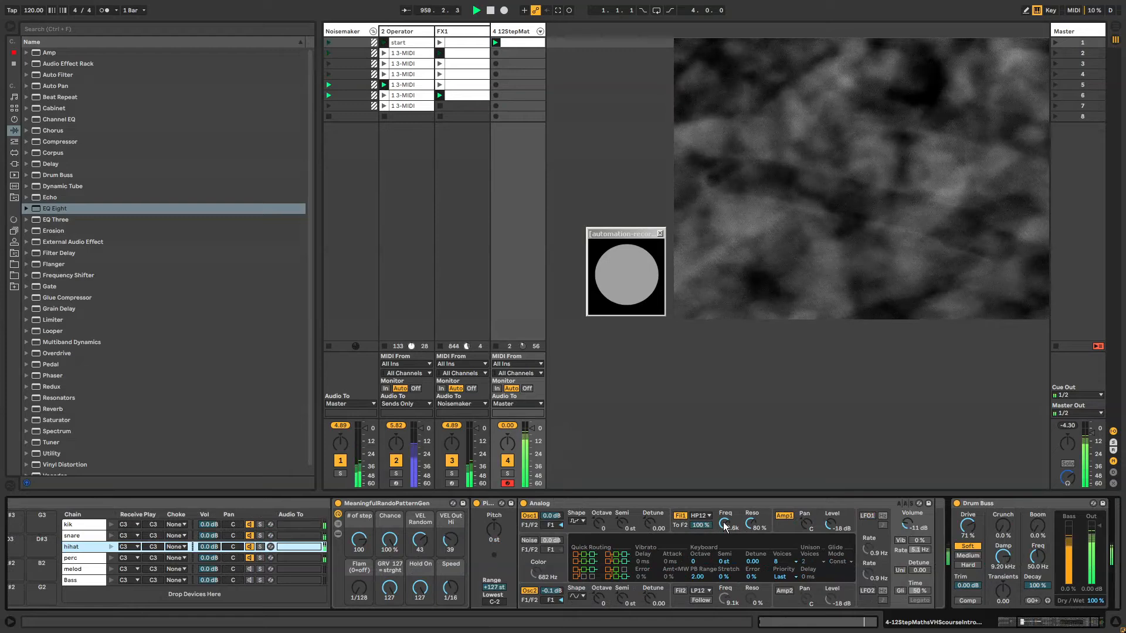
mouse_move(726, 524)
left_mouse_down()
mouse_move(725, 542)
mouse_move(725, 528)
left_mouse_up()
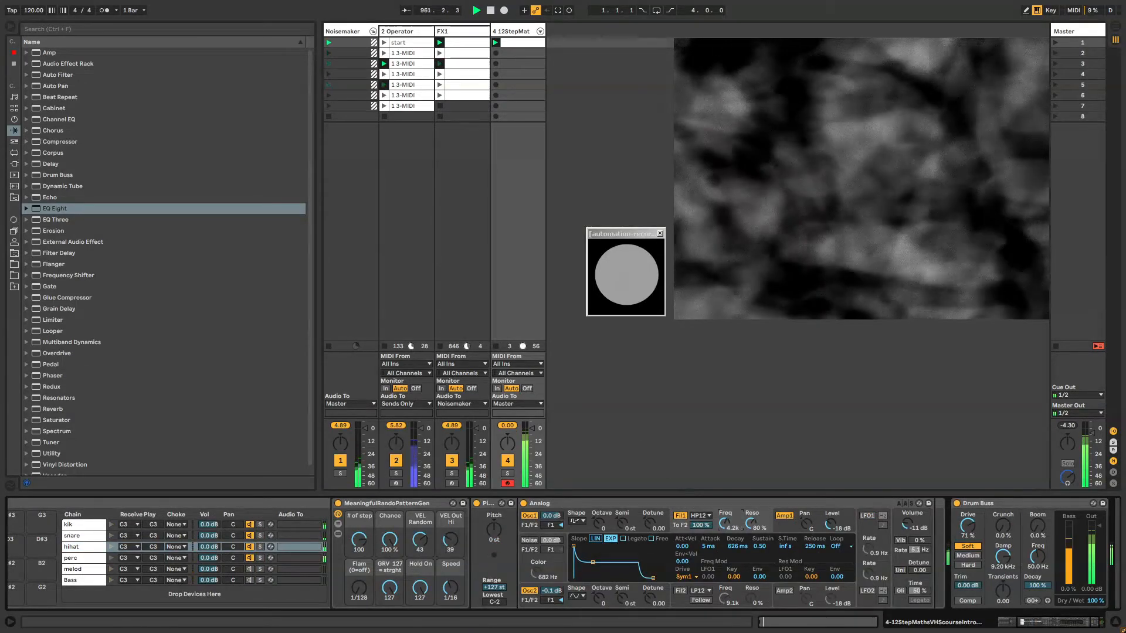
left_click(512, 30)
left_click_drag(724, 523, 724, 530)
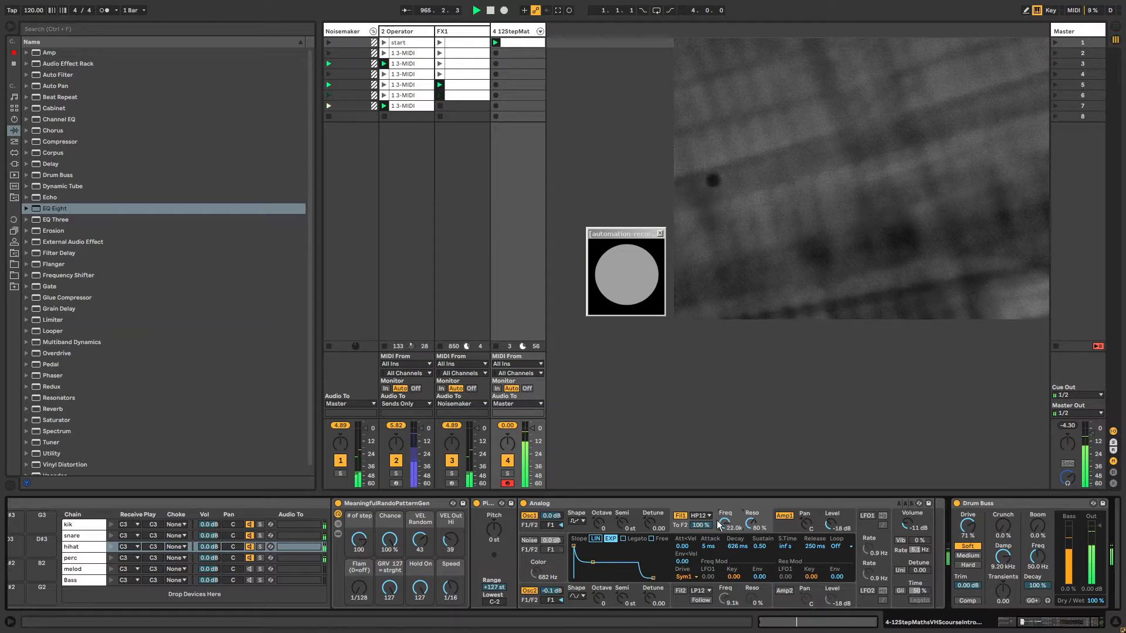
key("ctrl+shift+F9")
mouse_move(724, 522)
left_mouse_down()
mouse_move(724, 542)
mouse_move(724, 527)
left_mouse_up()
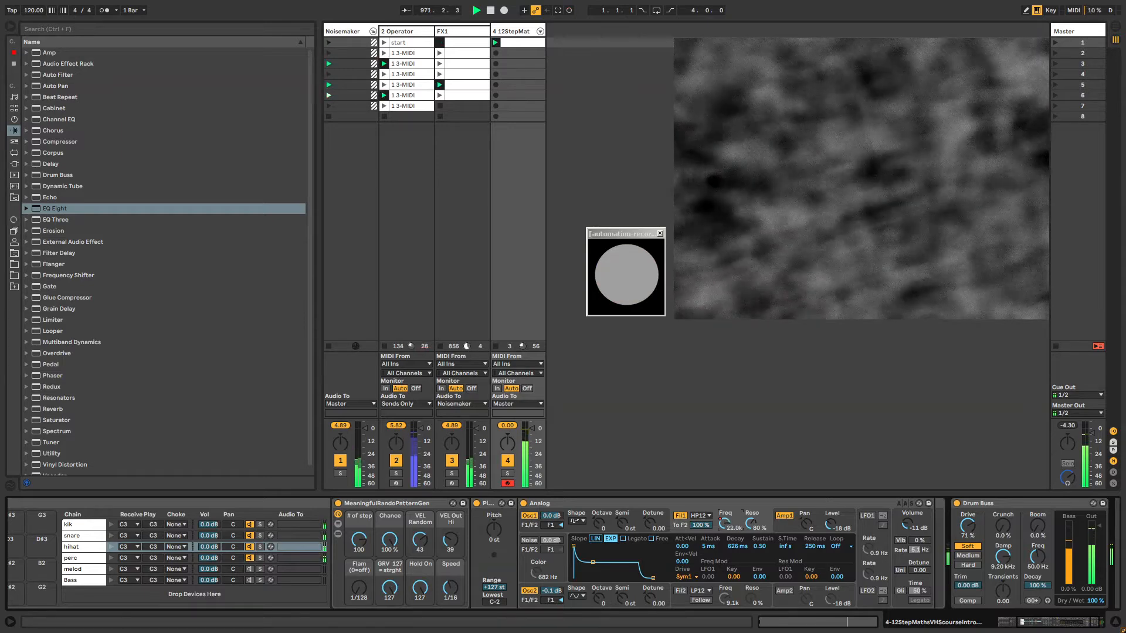
Step: Show the hihat Analog's F1 Freq automation, unlink its envelope and loop only the recorded movement, starting at 5.4.3
right_click(724, 527)
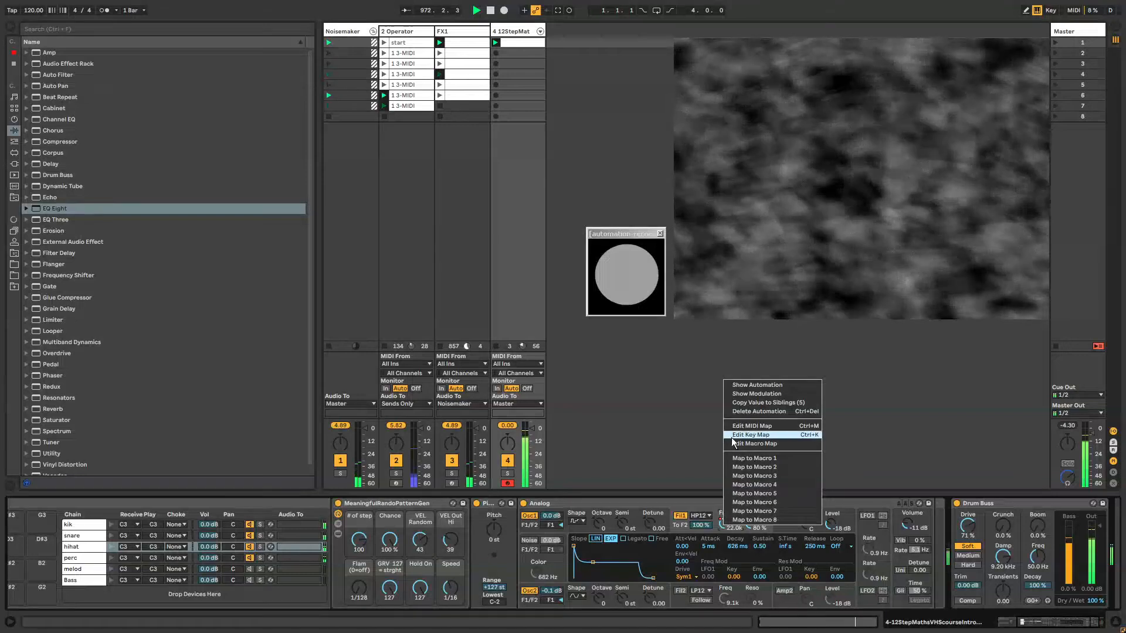
left_click(745, 387)
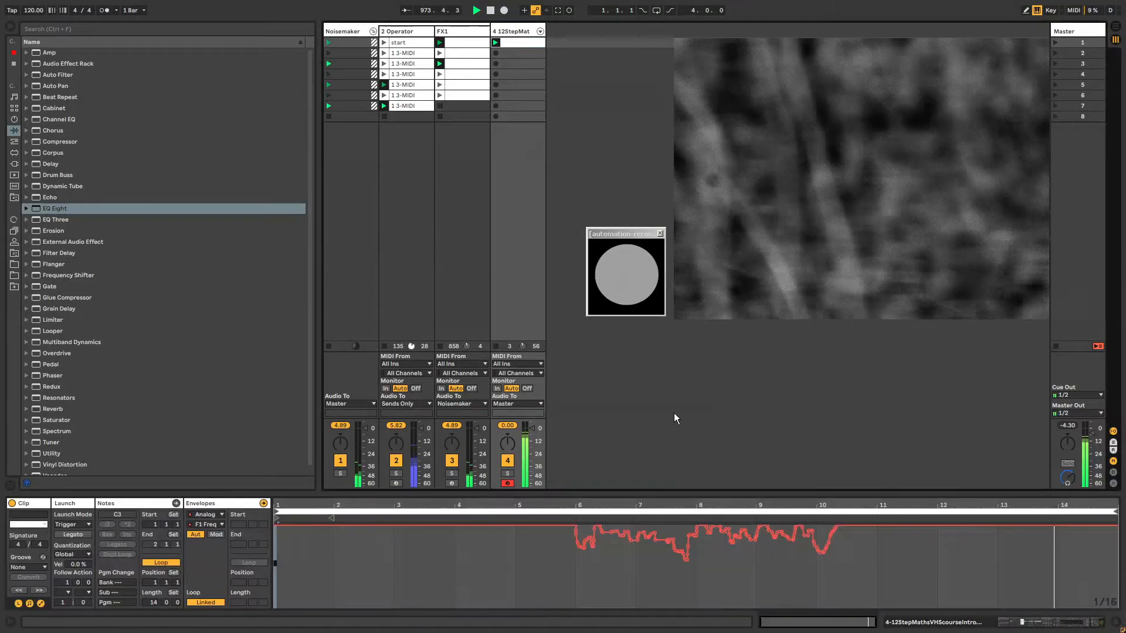
left_click(205, 603)
left_click_drag(277, 517, 567, 517)
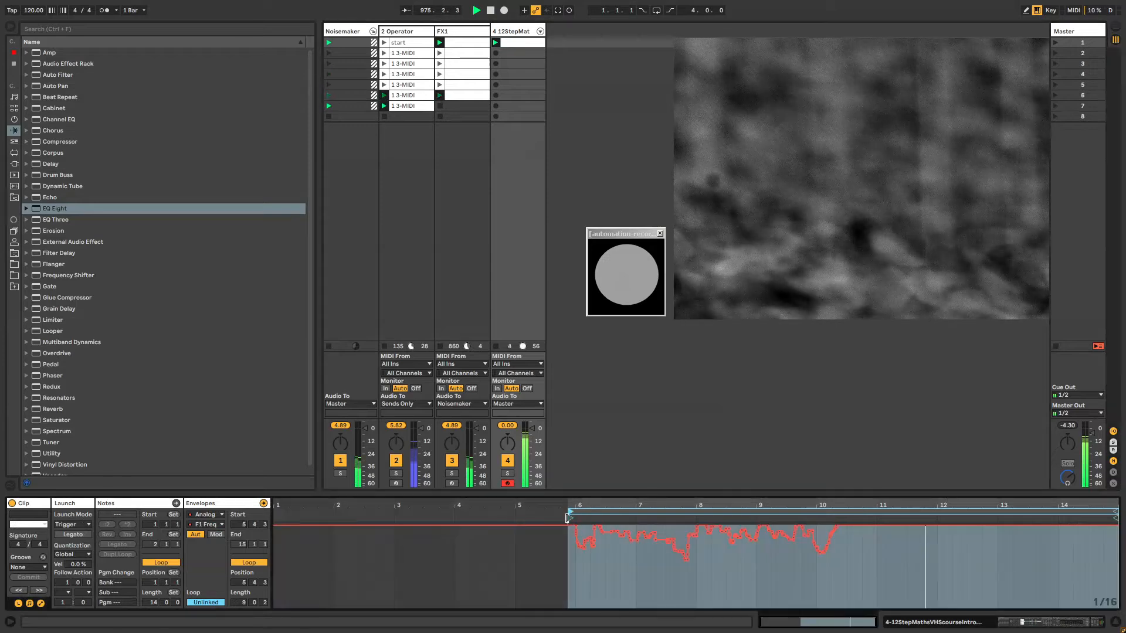
left_click_drag(1115, 518, 844, 519)
left_click(752, 572)
right_click(751, 566)
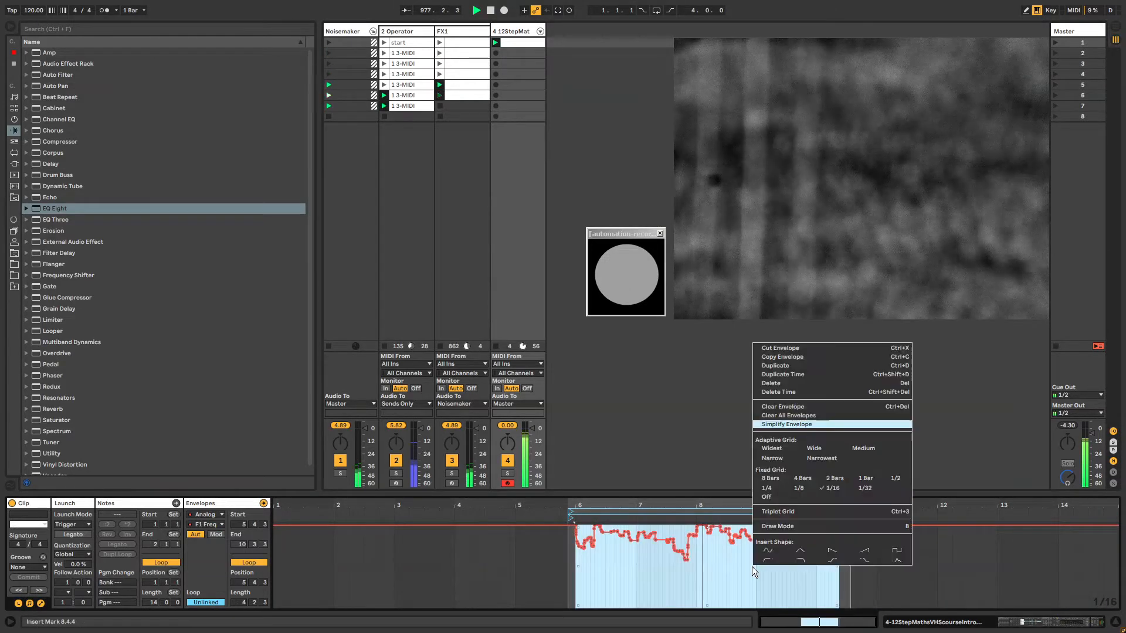
key("Escape")
Step: Show the hihat Analog's F1 Freq modulation envelope, unlink it and shorten its loop to 0.0.2
key("shift+Tab")
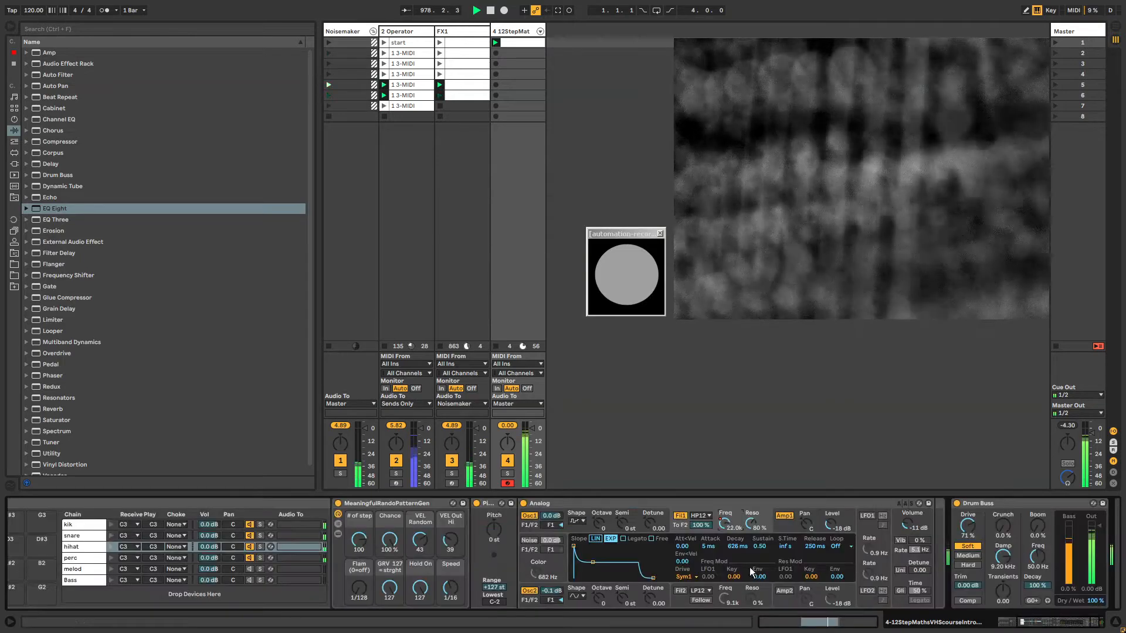
right_click(725, 523)
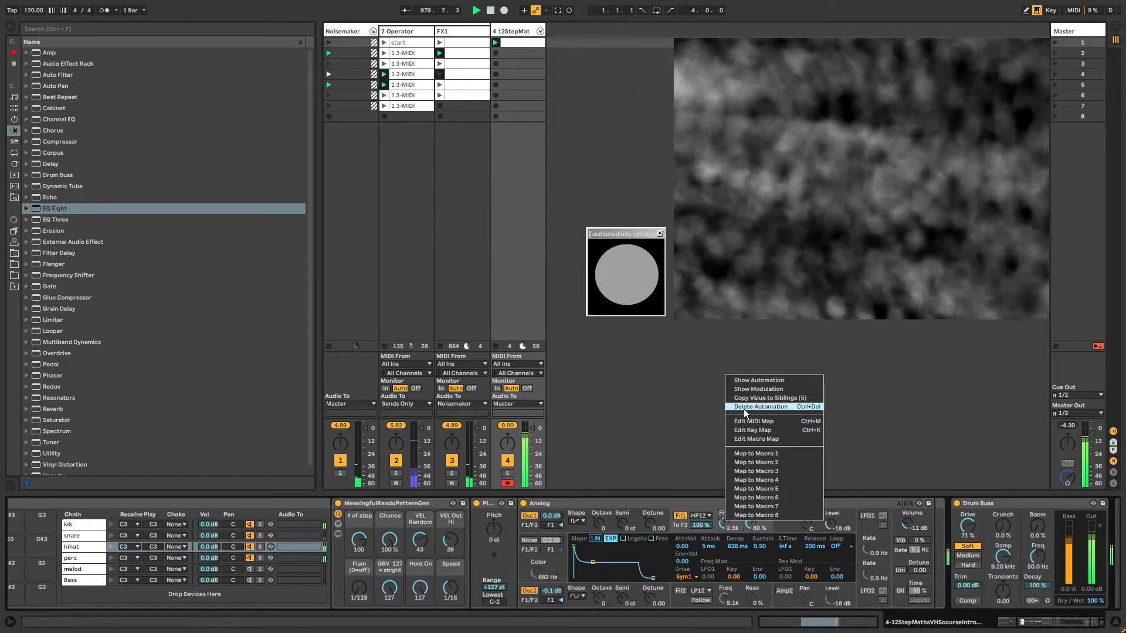
left_click(758, 389)
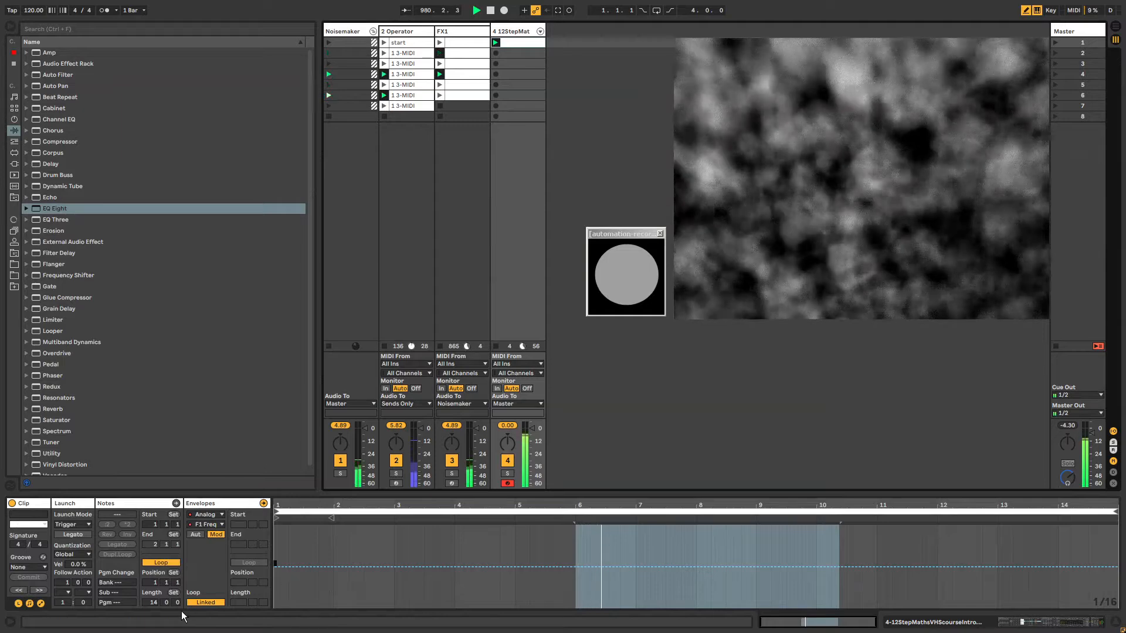
left_click(206, 602)
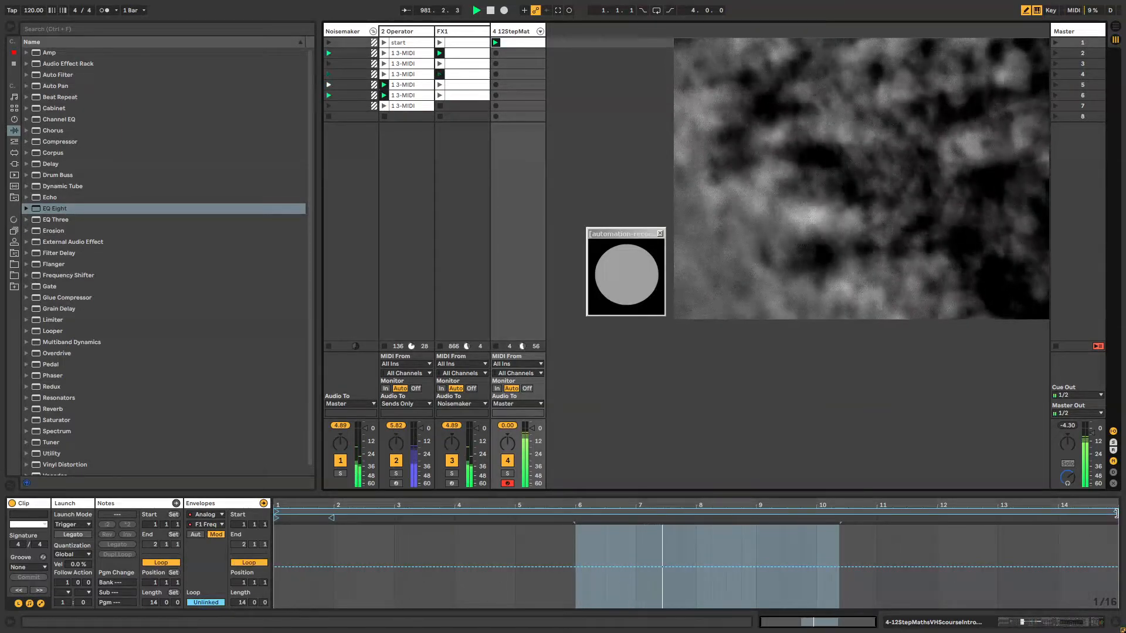
mouse_move(1116, 513)
left_mouse_down()
mouse_move(337, 516)
mouse_move(334, 532)
mouse_move(281, 527)
mouse_move(277, 616)
left_mouse_up()
Step: Shape the F1 Freq modulation loop into two steps, 46.5 % on the first sixteenth and -50 % on the second
mouse_move(384, 589)
left_mouse_down()
mouse_move(390, 606)
mouse_move(494, 608)
left_mouse_up()
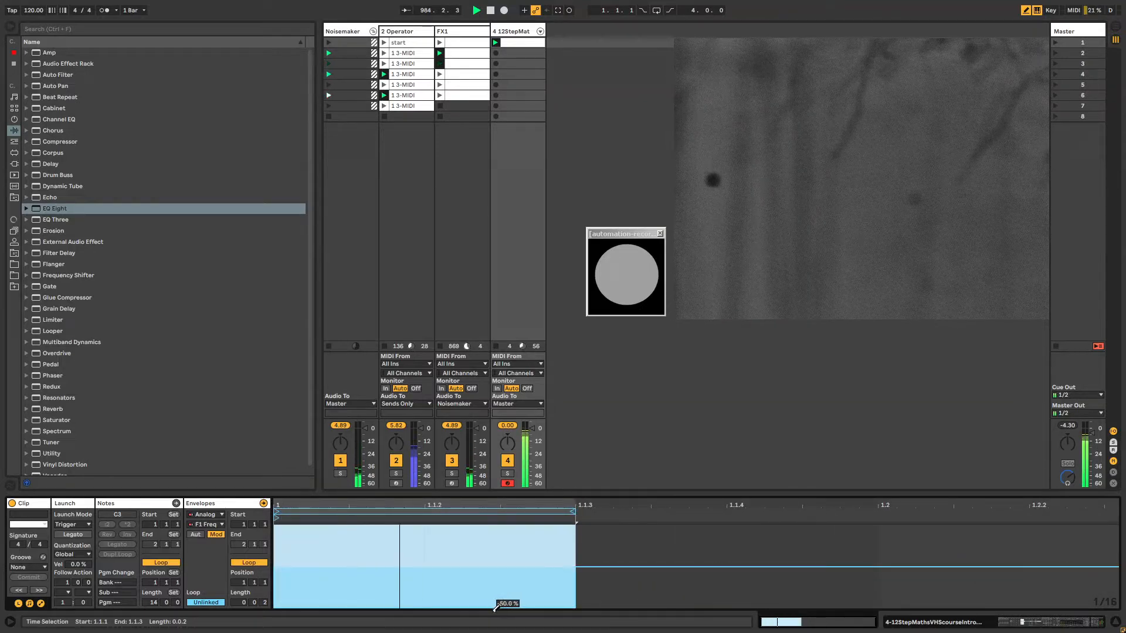
left_click(388, 533)
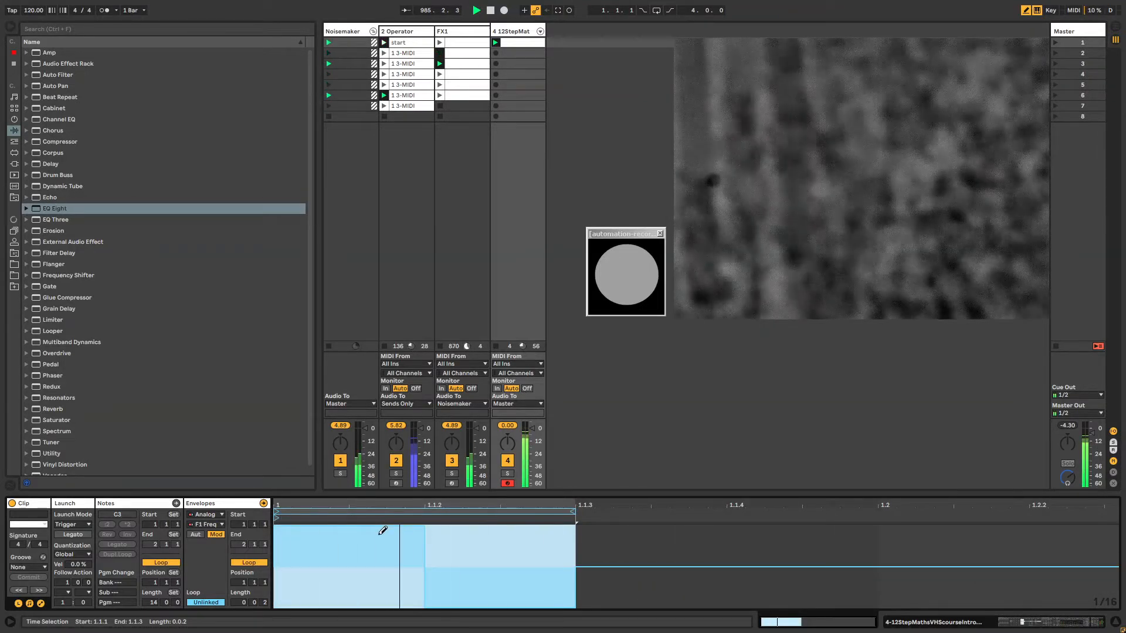
left_click_drag(380, 534, 416, 529)
key("b")
left_click(466, 551)
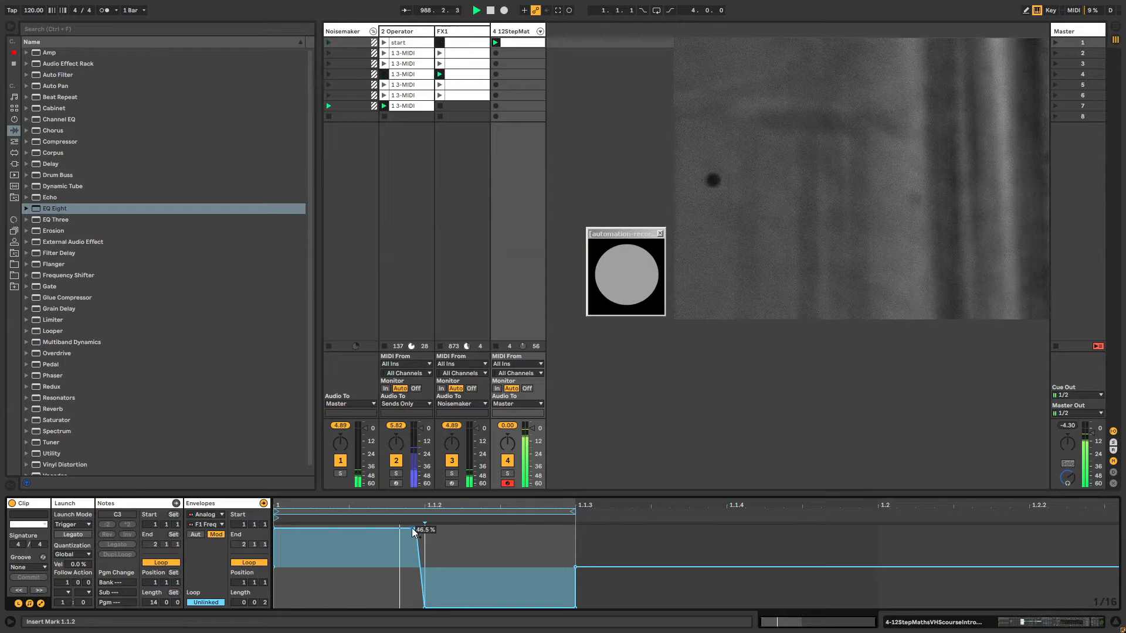
key("ctrl+z")
left_click(416, 529)
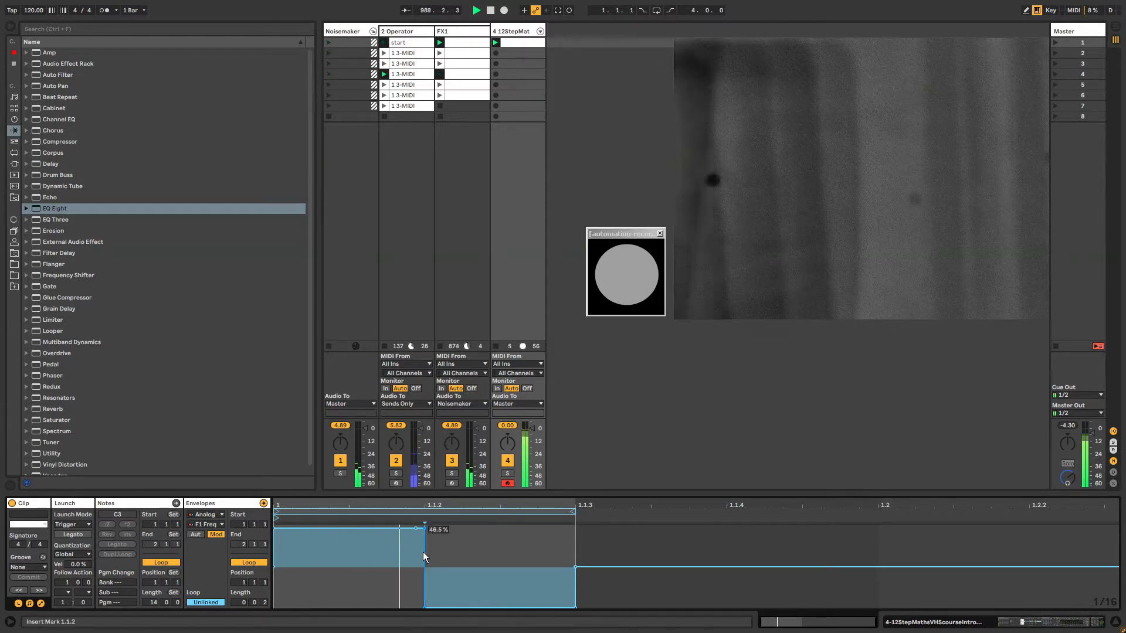
Step: Set the hihat Analog's filter 1 resonance to 94 % and its Amp1 level to -16 dB
left_click(515, 31)
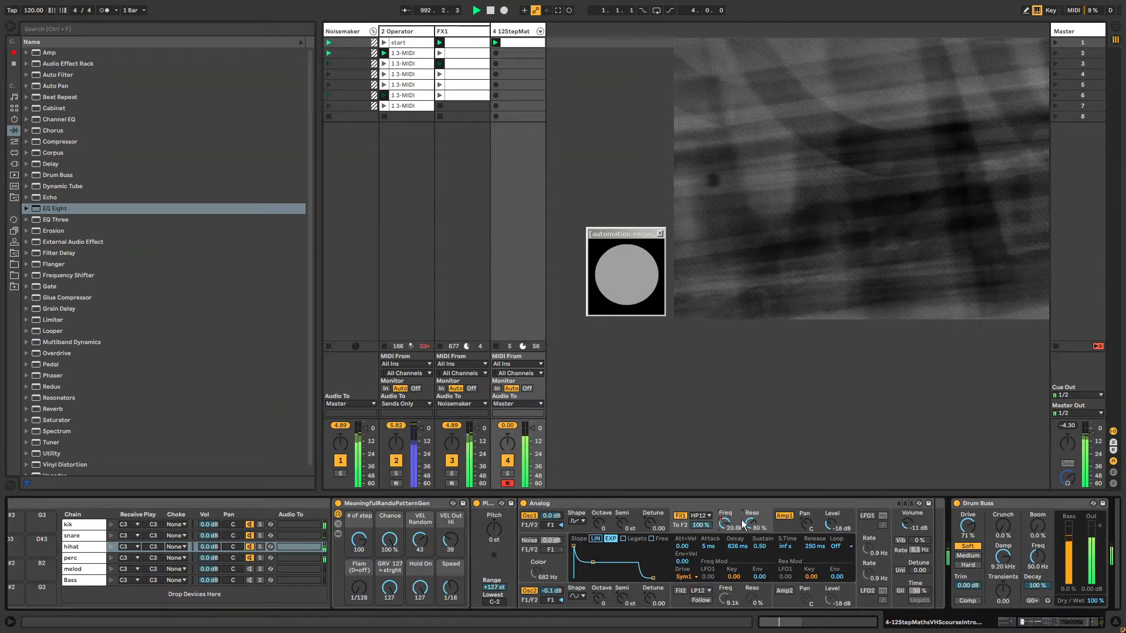
left_click_drag(750, 523, 754, 537)
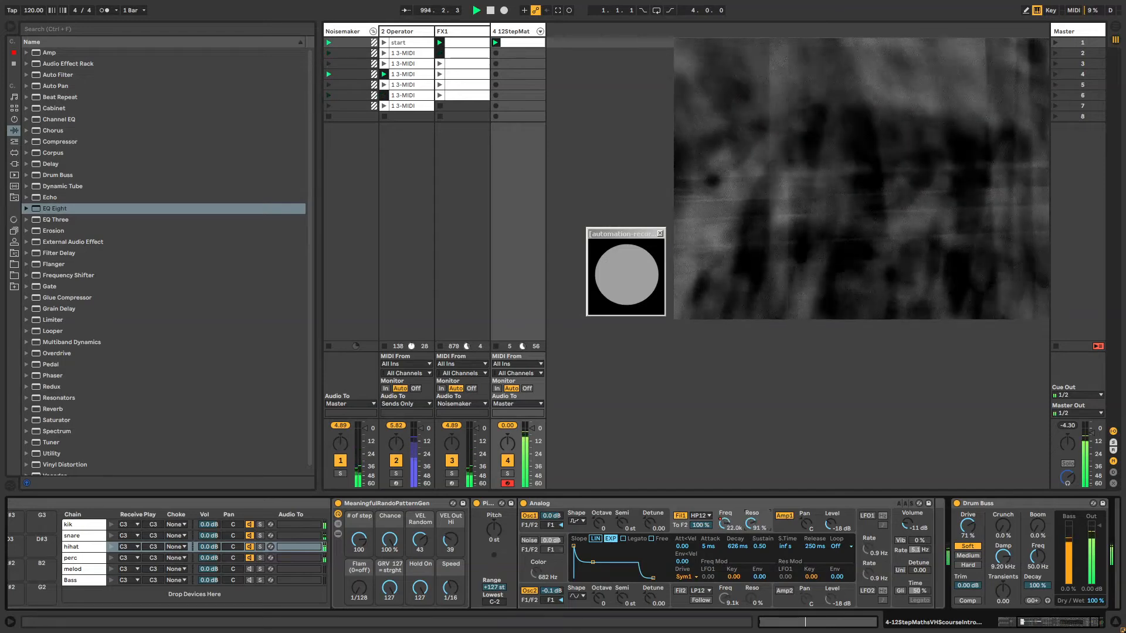
left_click(581, 502)
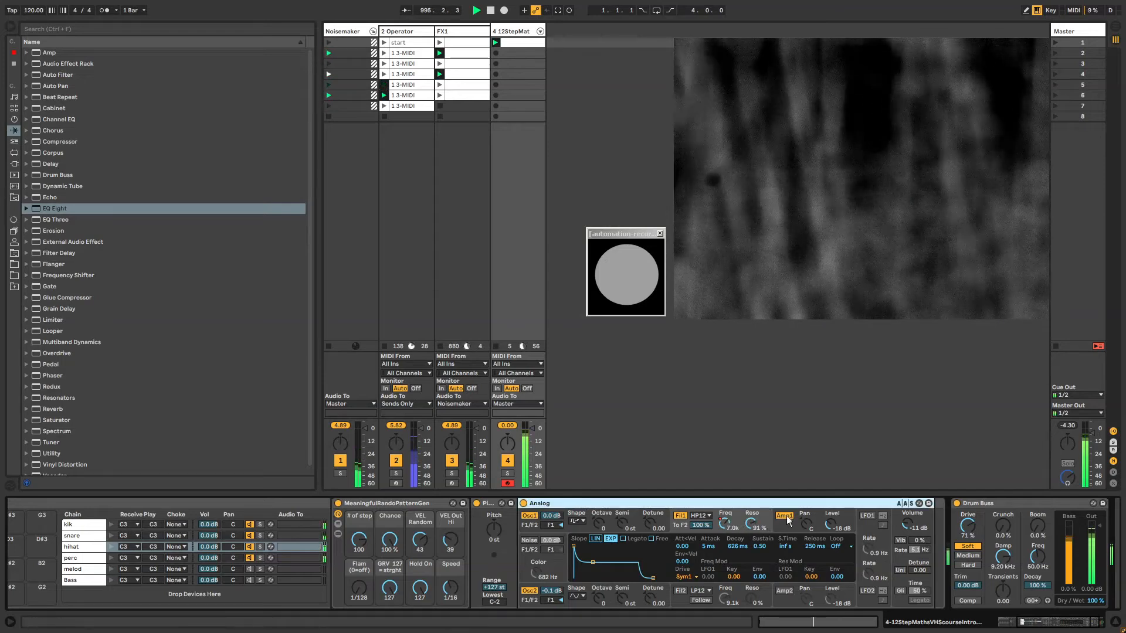
left_click_drag(832, 525, 832, 523)
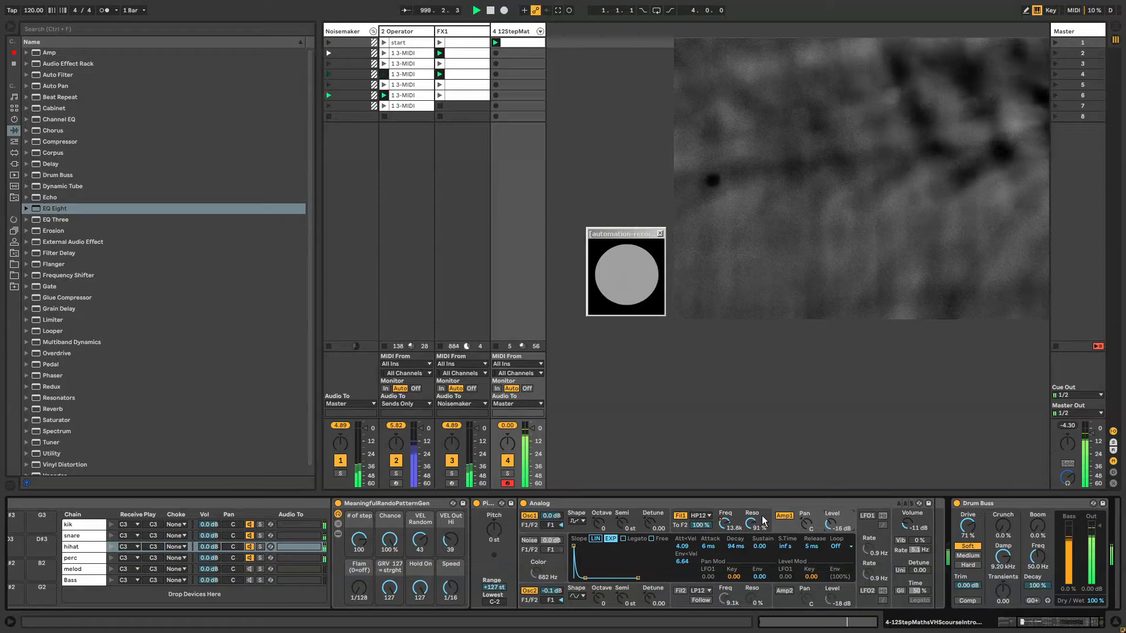
left_click_drag(754, 521, 755, 518)
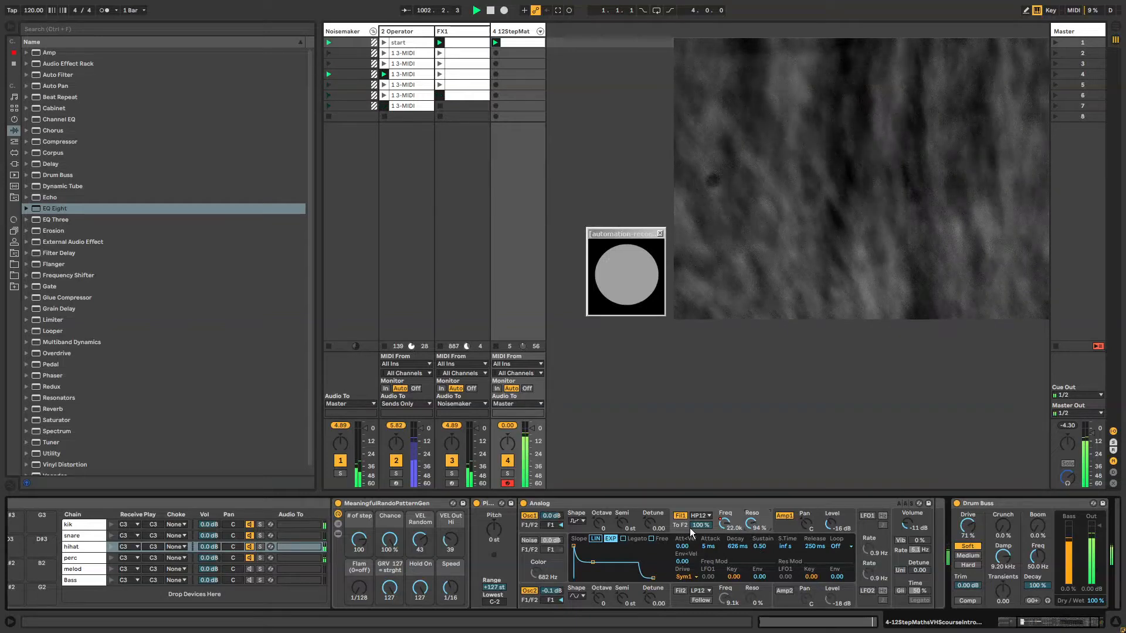
left_click(645, 505)
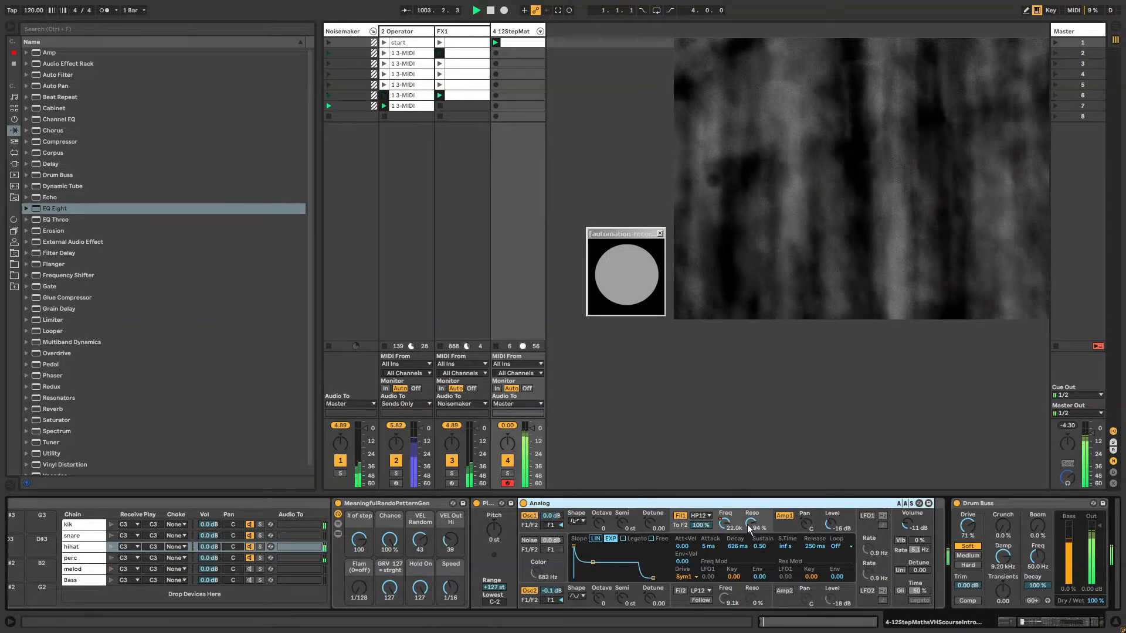
Step: Raise the hihat Analog's filter 1 resonance to 100 %
left_click_drag(748, 525, 748, 517)
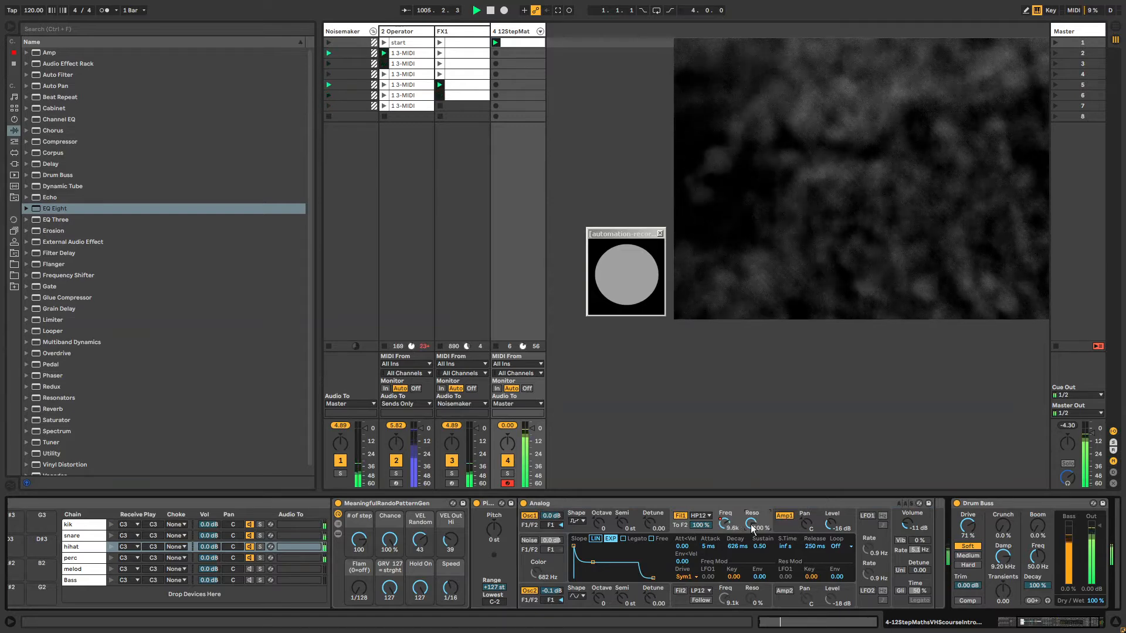
left_click_drag(751, 524, 752, 534)
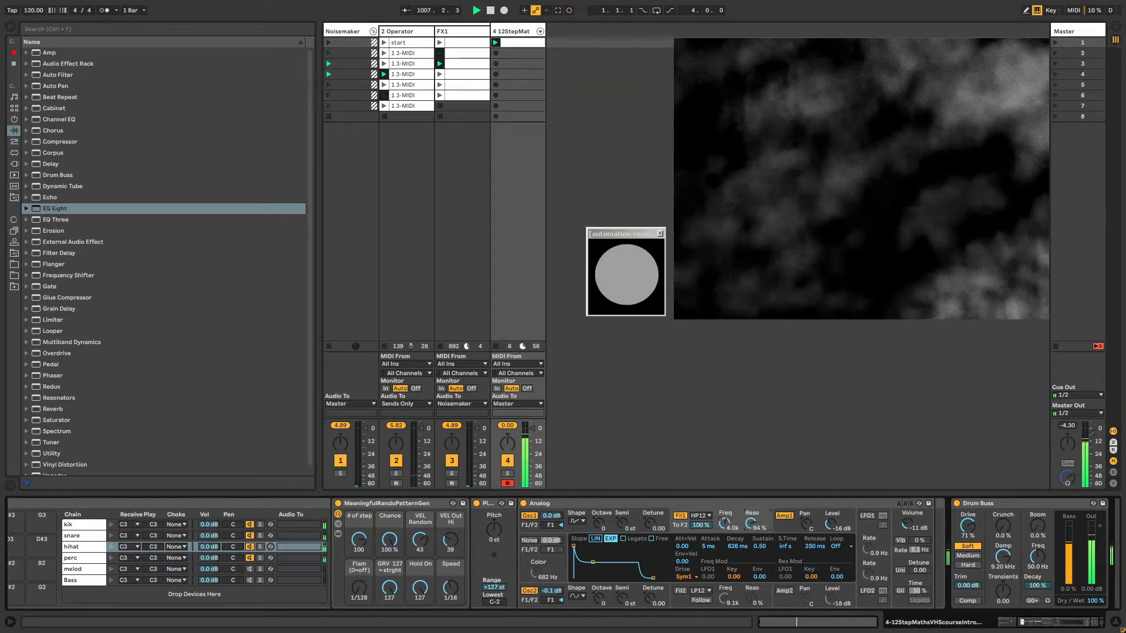
left_click_drag(753, 528, 754, 525)
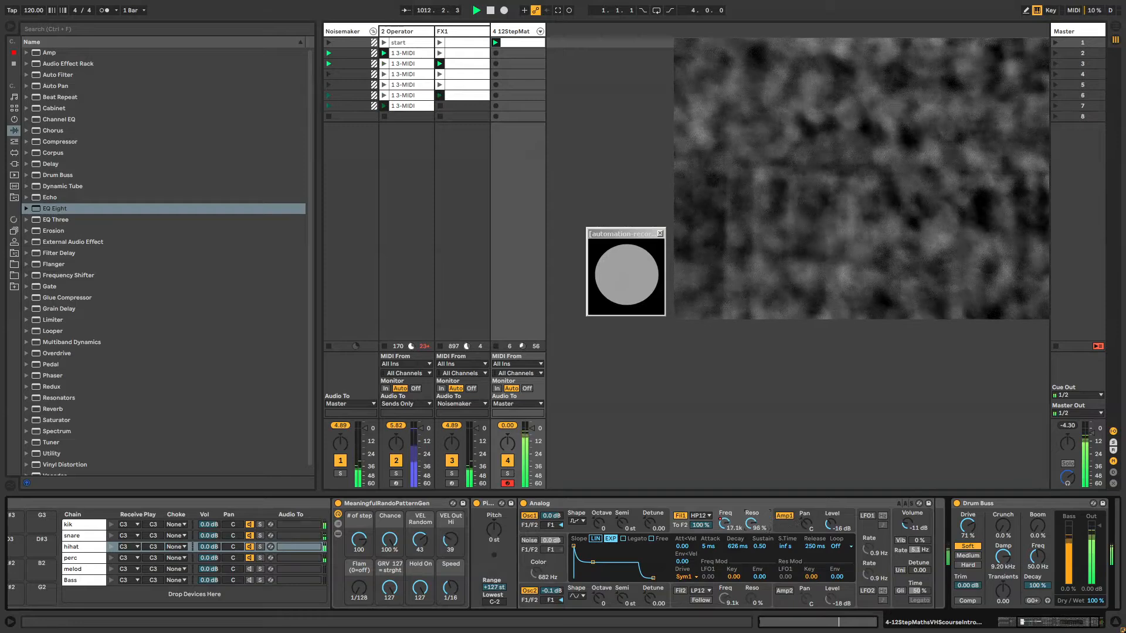
left_click(83, 547)
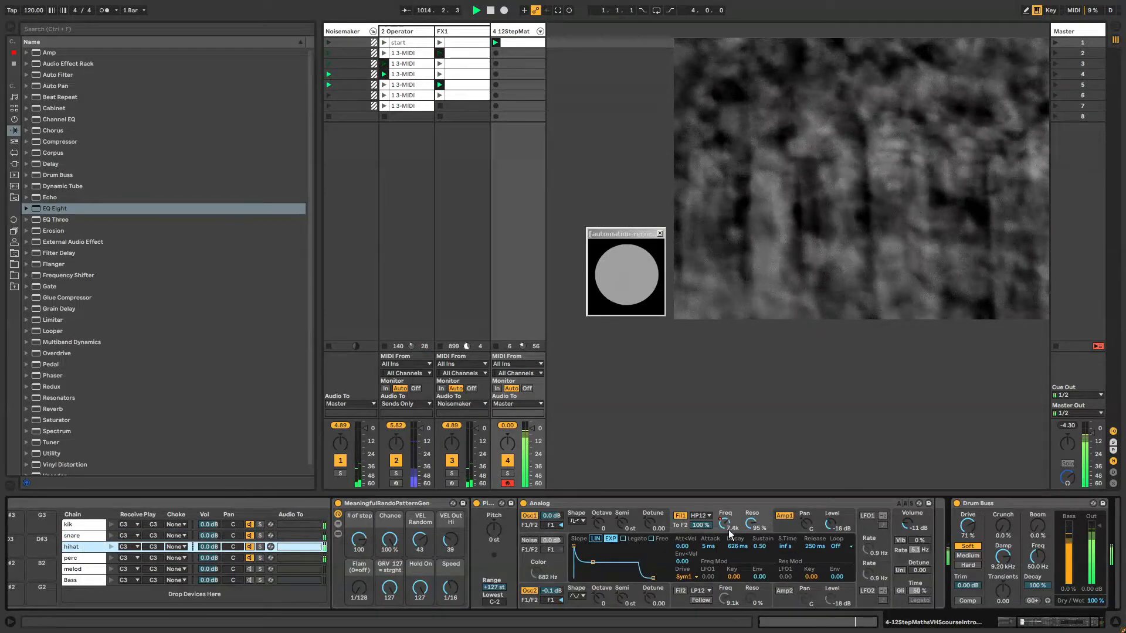
left_click_drag(751, 526, 752, 517)
mouse_move(1039, 623)
left_mouse_down()
mouse_move(1020, 622)
mouse_move(1032, 623)
left_mouse_up()
left_click(773, 504)
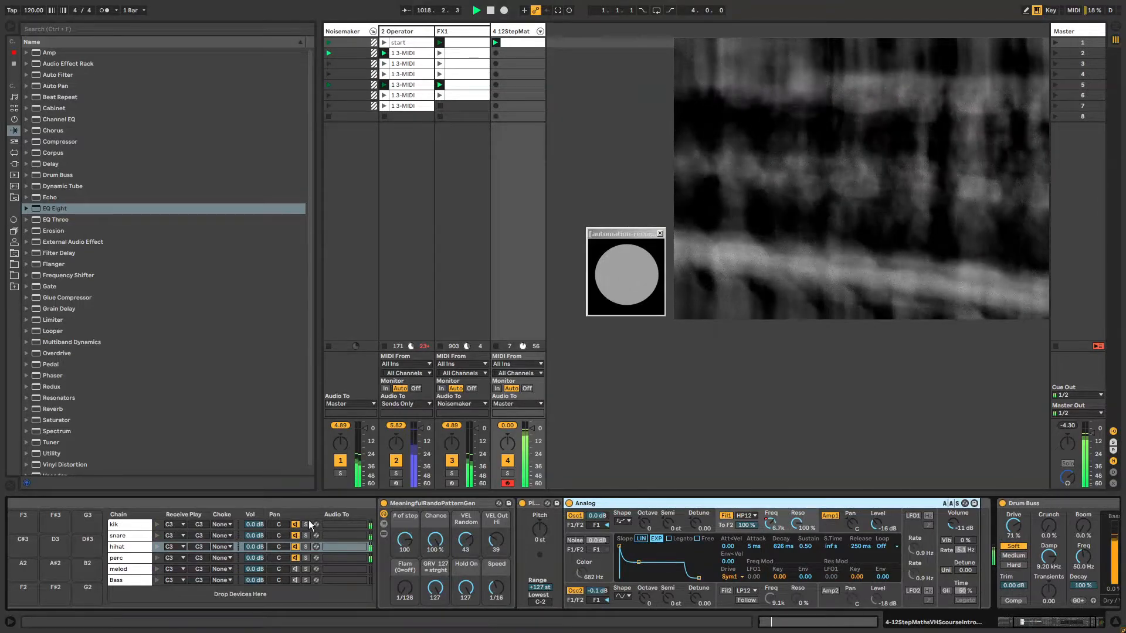
left_click(125, 563)
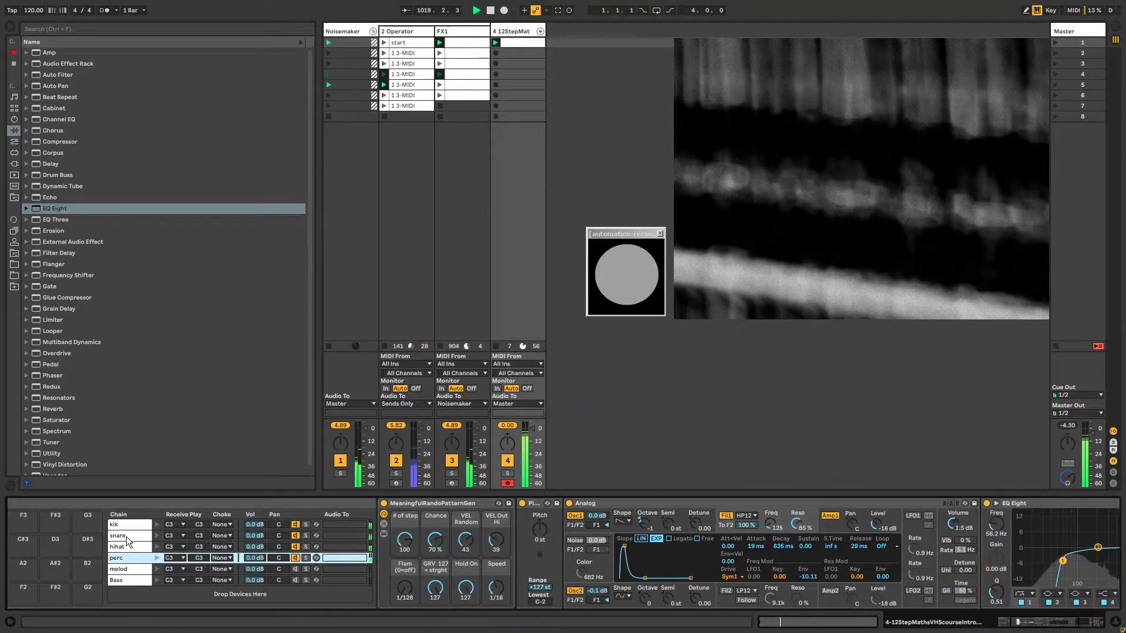
left_click(125, 524)
left_click(403, 529)
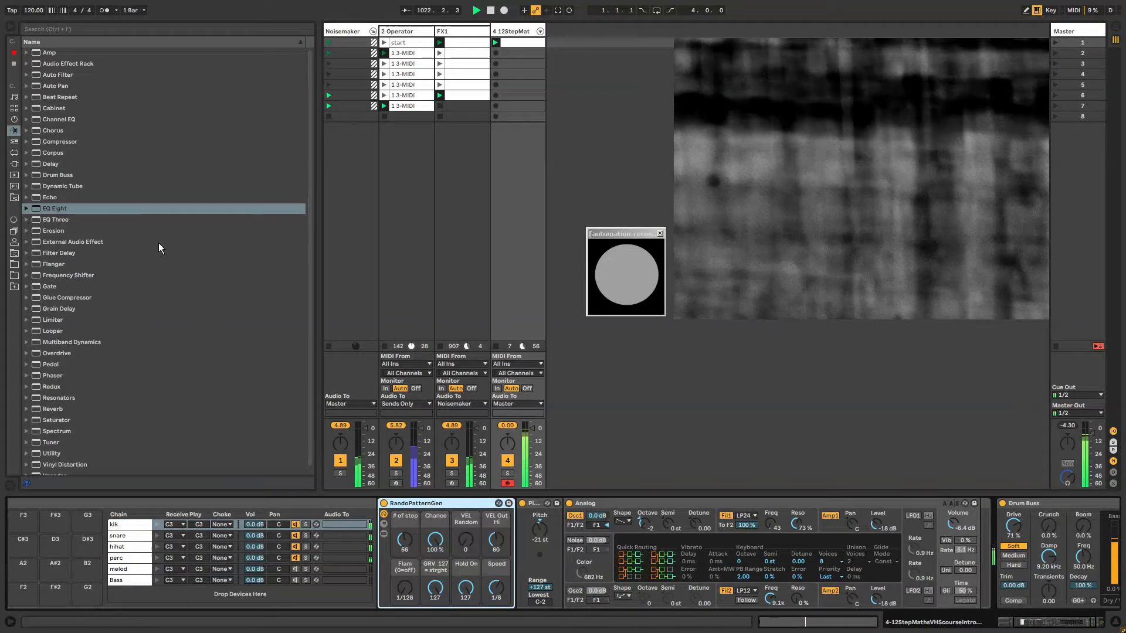
left_click(14, 141)
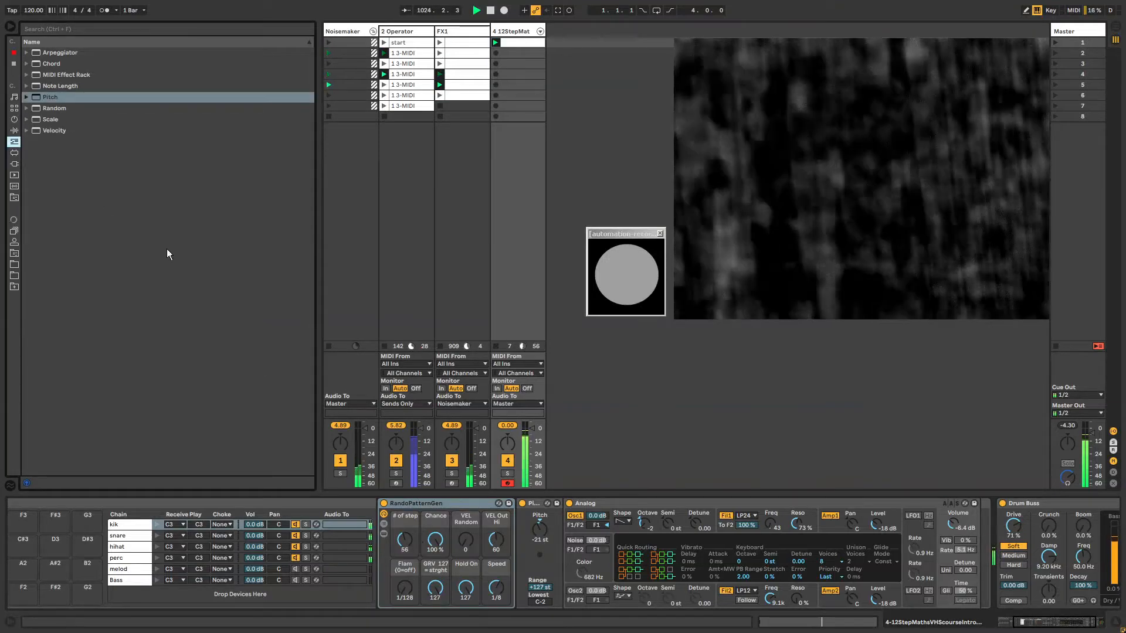
left_click(14, 108)
left_click(14, 119)
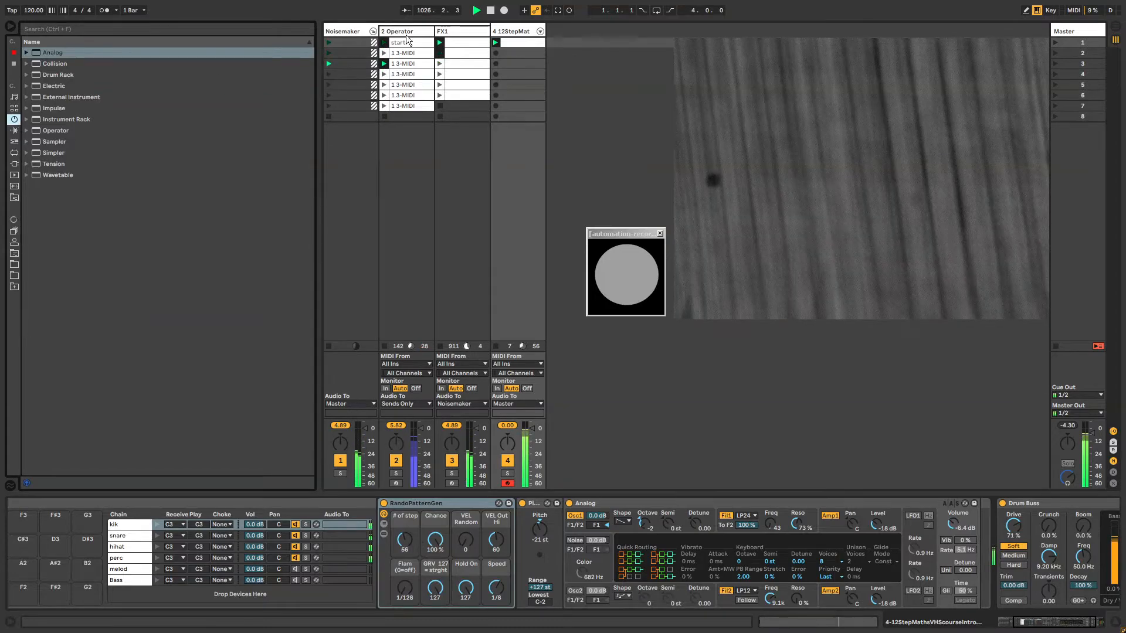
left_click(445, 31)
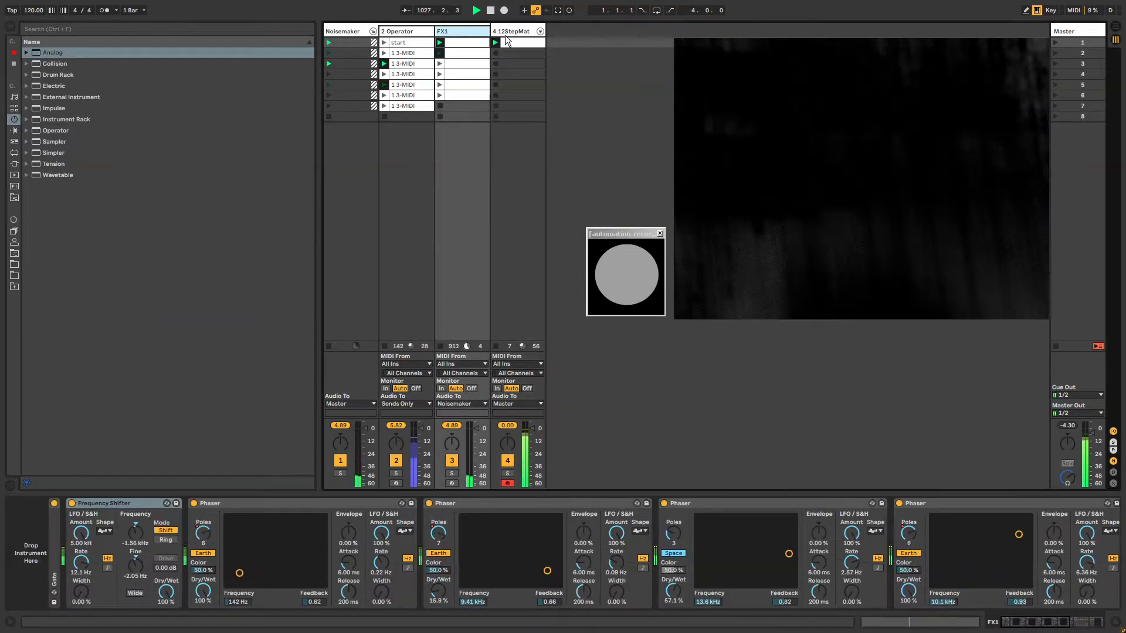
left_click(505, 32)
Step: Swap the perc chain's pattern generator for the MeaningfulRandoPatternGen-Alt(total steps control).adg rack
left_click(352, 557)
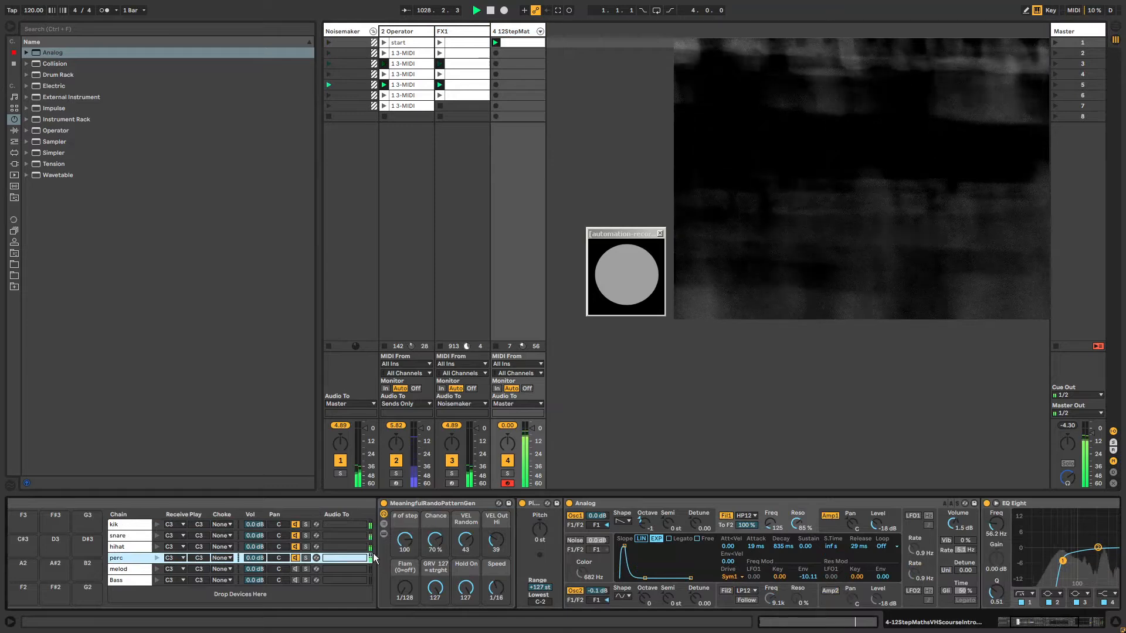
left_click(498, 504)
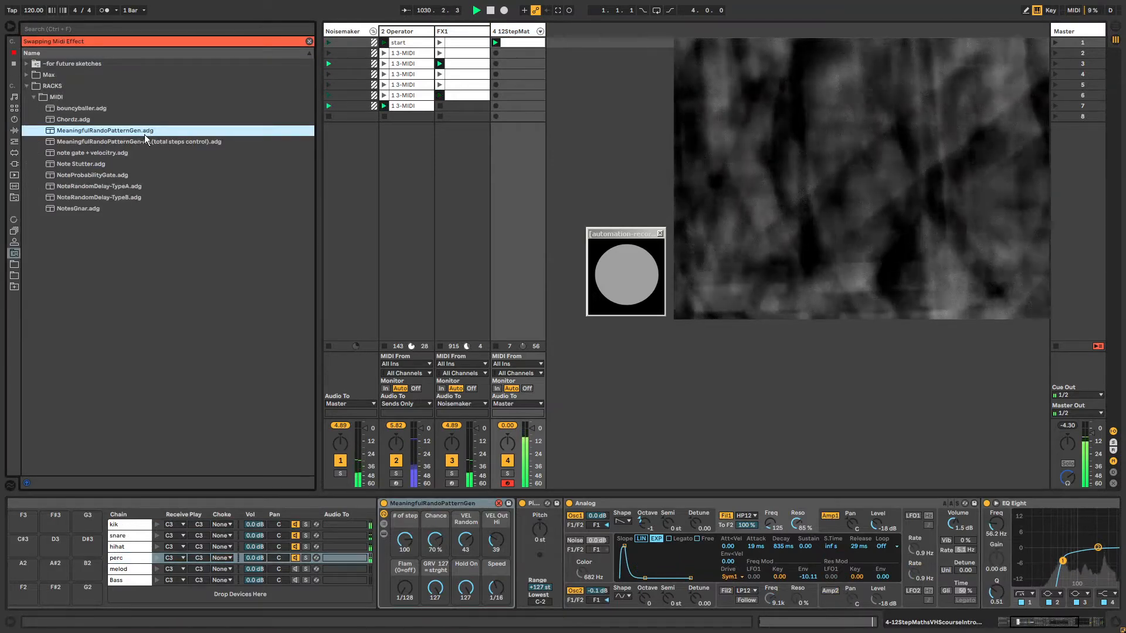
left_click(145, 142)
double_click(148, 142)
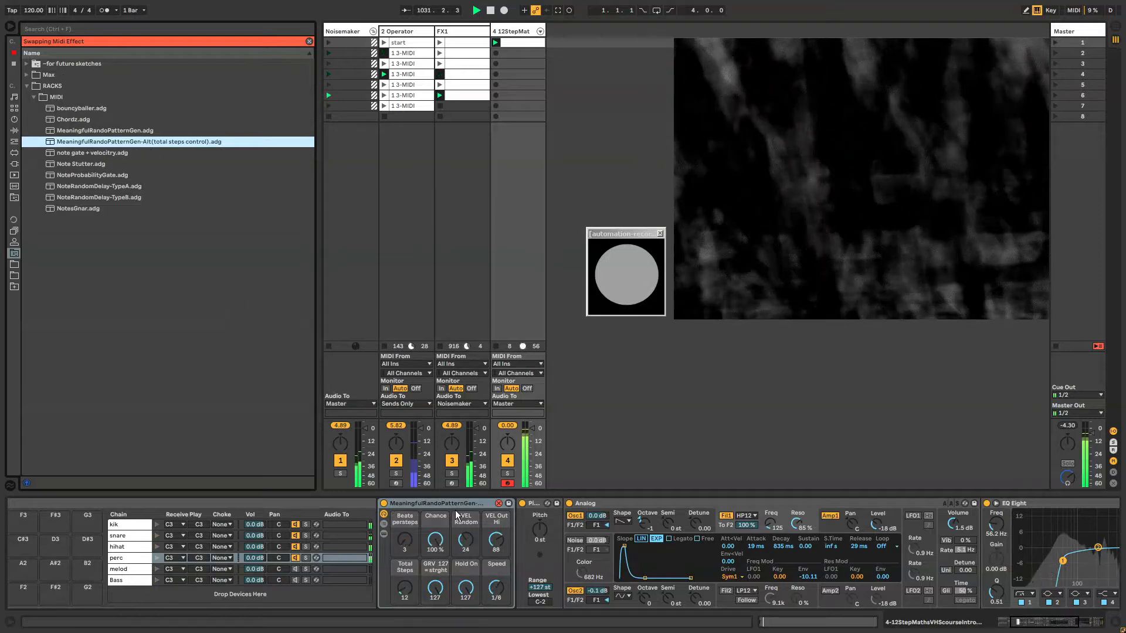
left_click(498, 504)
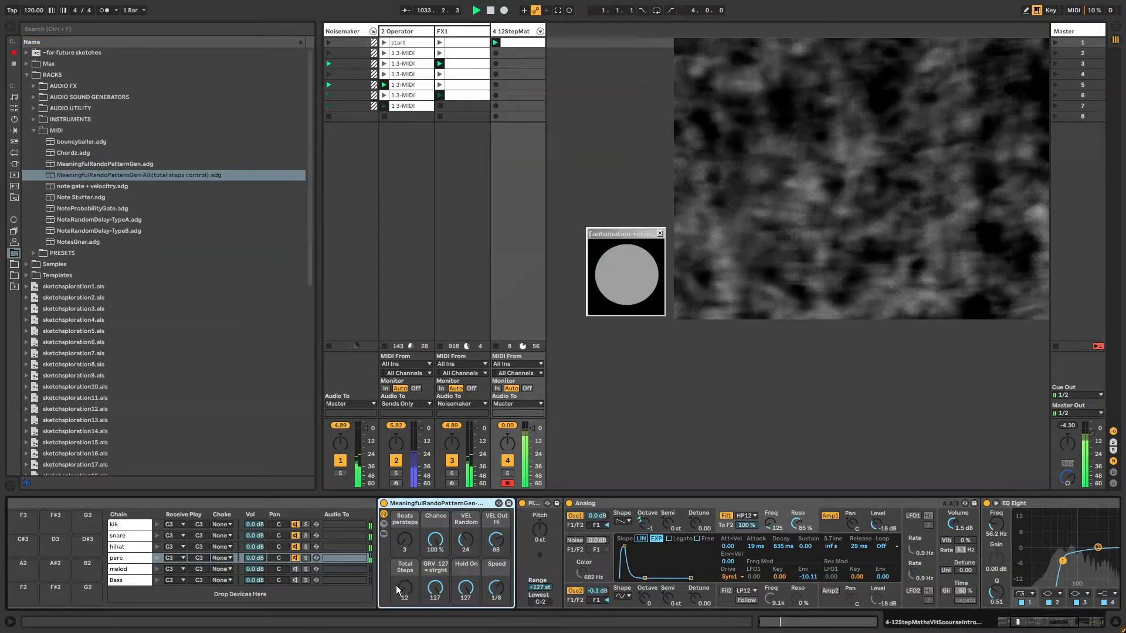
Step: Set the perc pattern generator's Total Steps to 64 and adjust its Beats persteps
left_click_drag(404, 589, 404, 583)
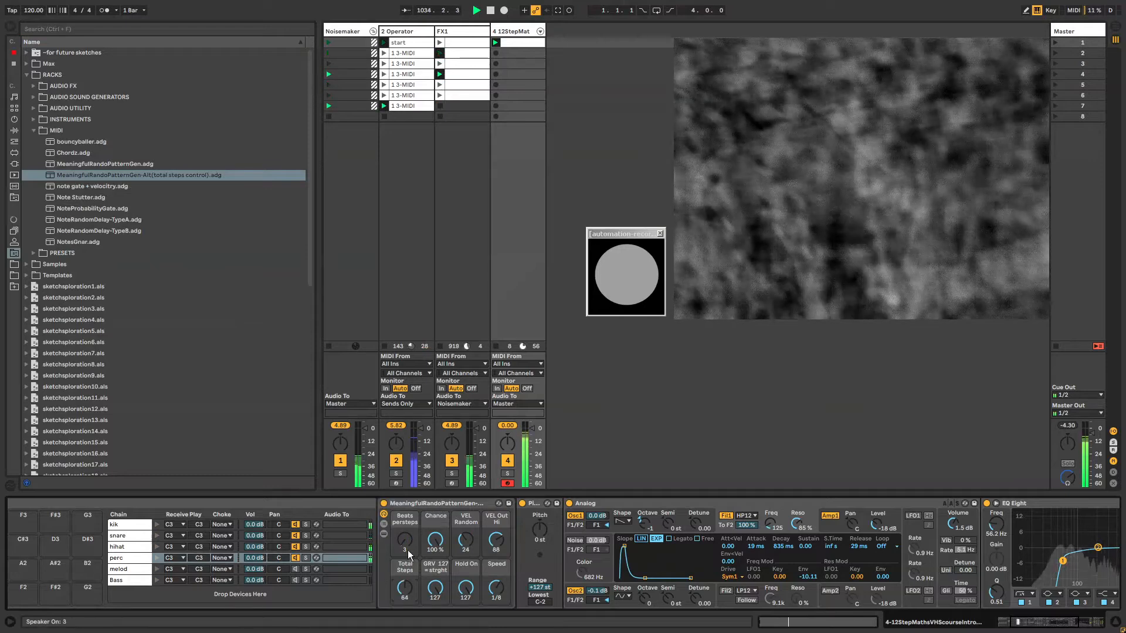
left_click_drag(405, 542, 405, 493)
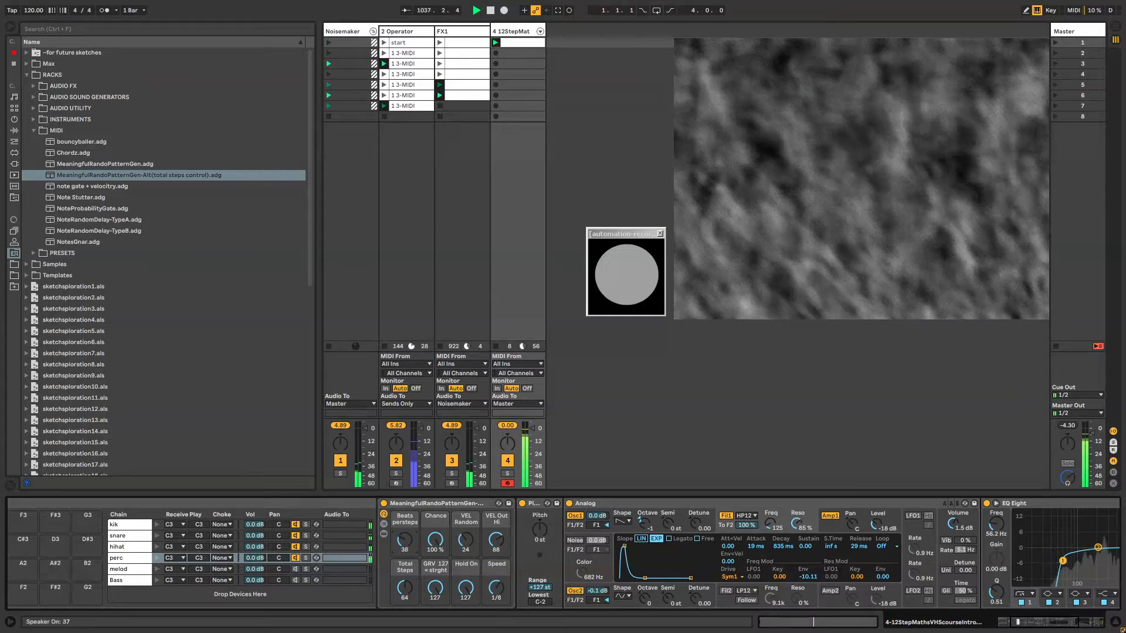
left_click_drag(403, 544, 403, 547)
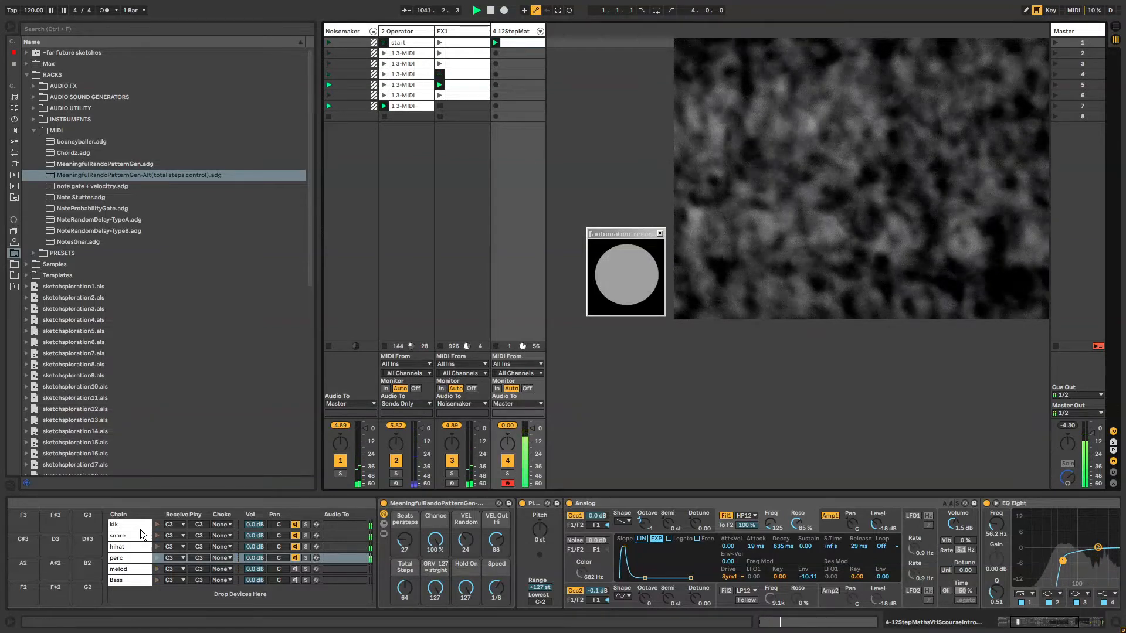
left_click(139, 528)
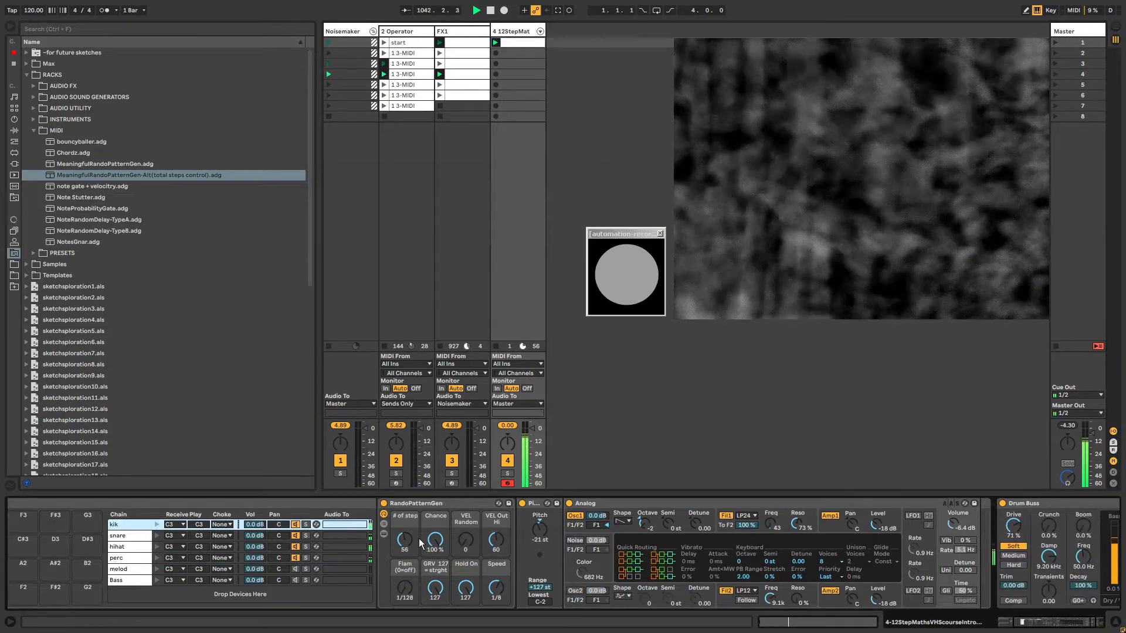
left_click(498, 503)
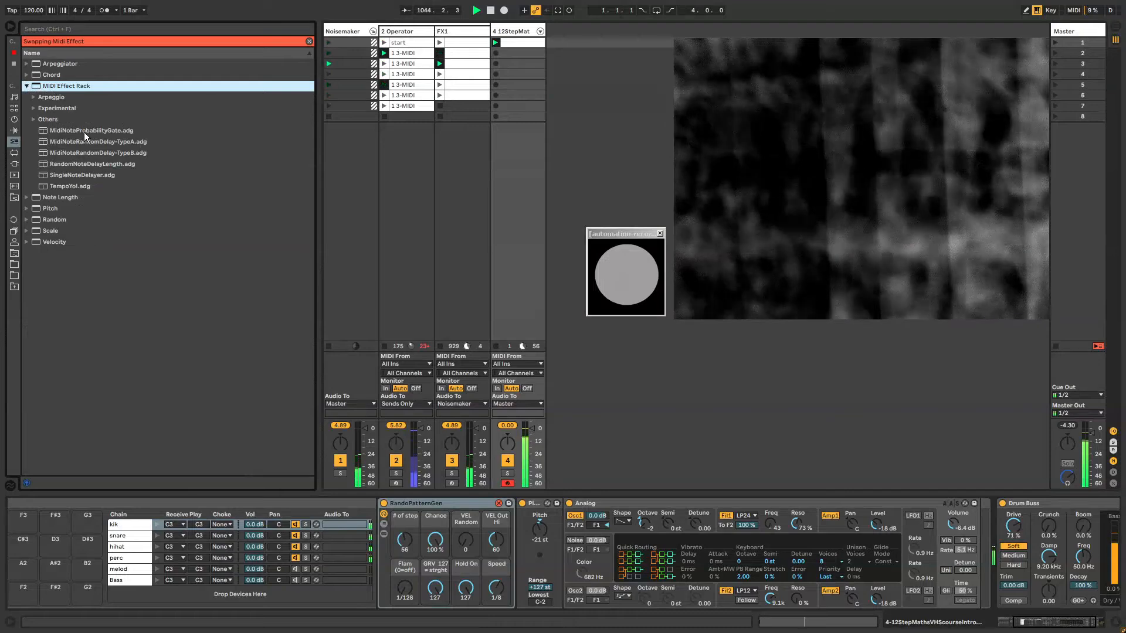
left_click(27, 86)
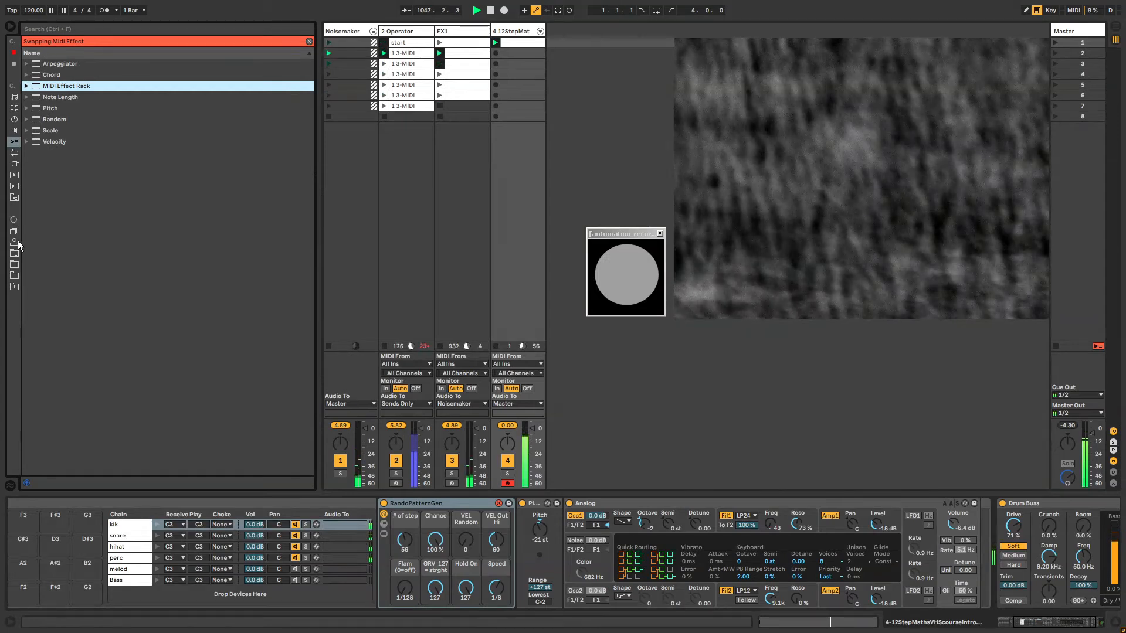
left_click(309, 41)
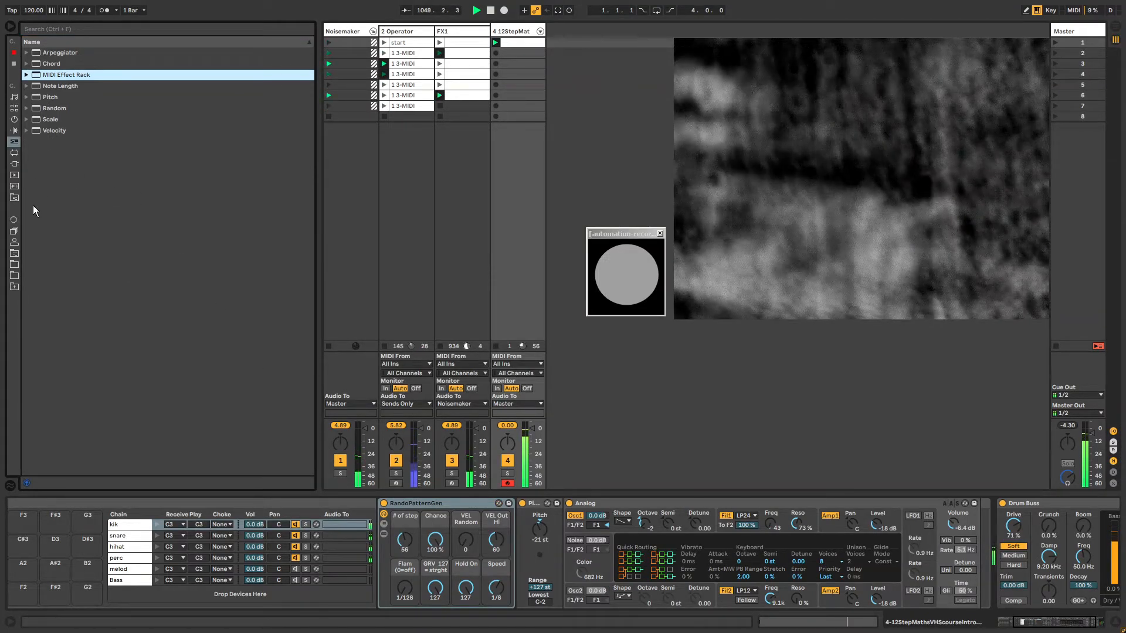
left_click(14, 254)
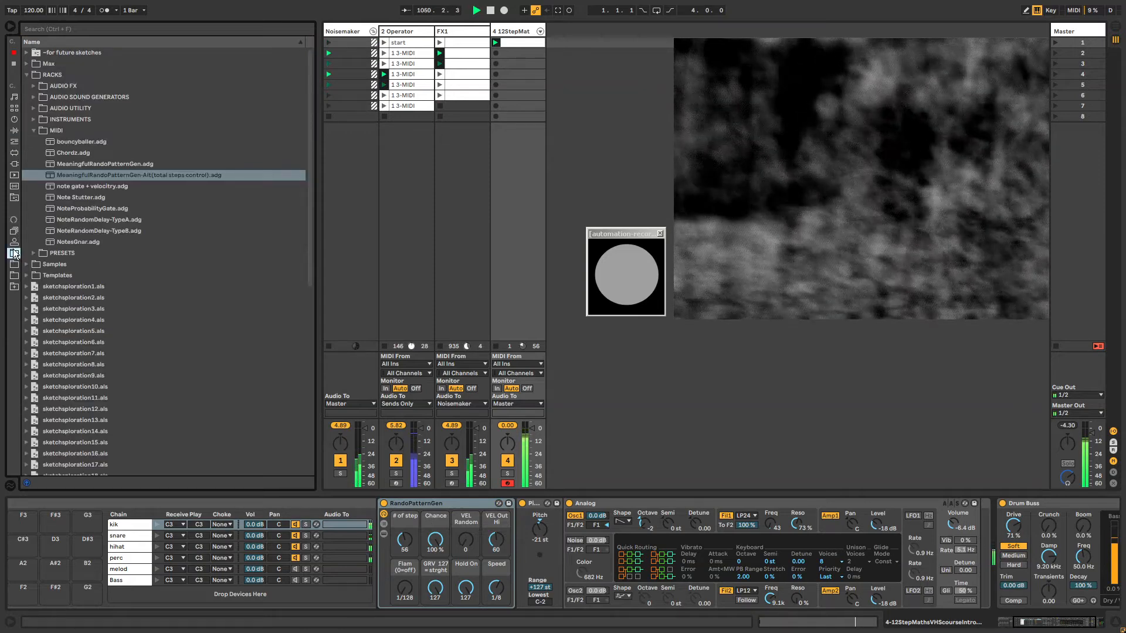
Step: Swap the kik chain's RandoPatternGen for the MeaningfulRandoPatternGen-Alt(total steps control).adg rack
left_click(498, 503)
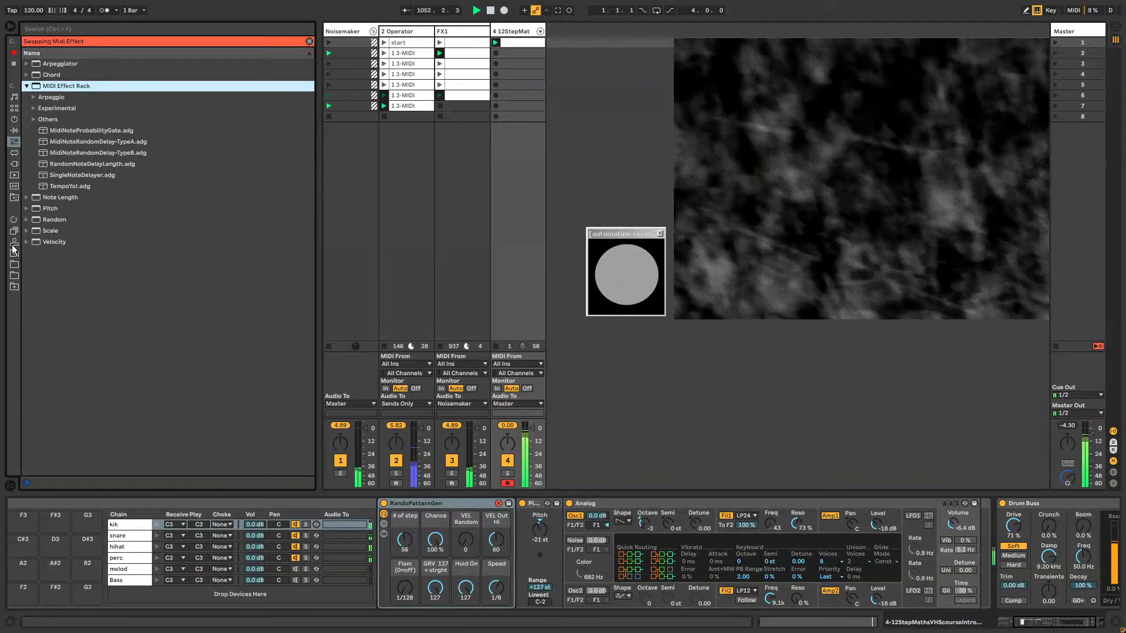
left_click(14, 253)
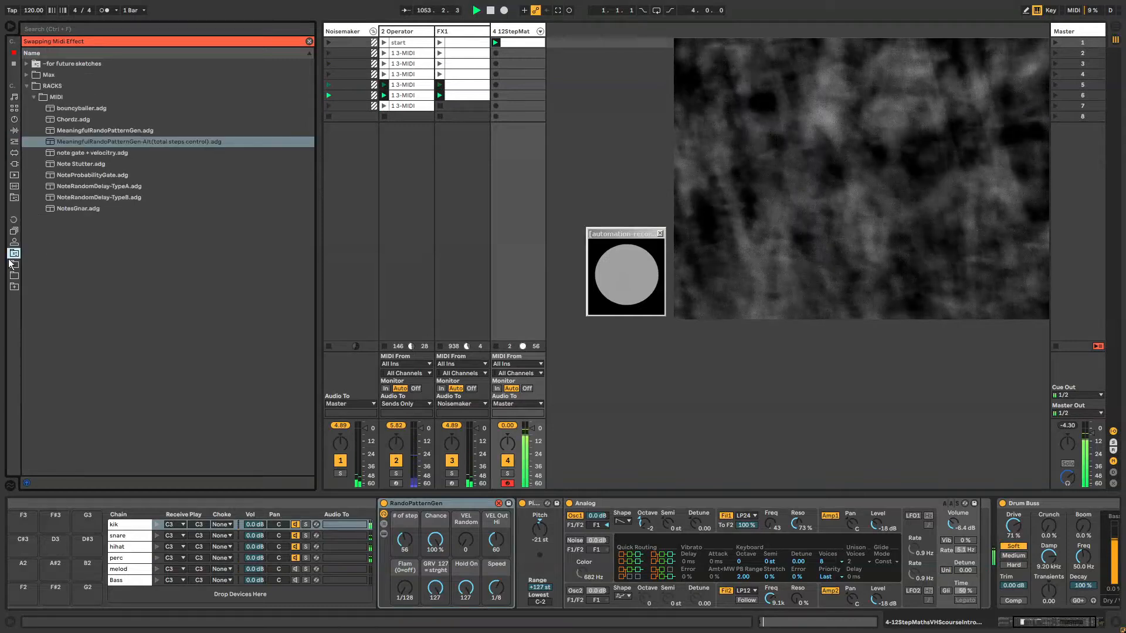
double_click(111, 141)
left_click(499, 504)
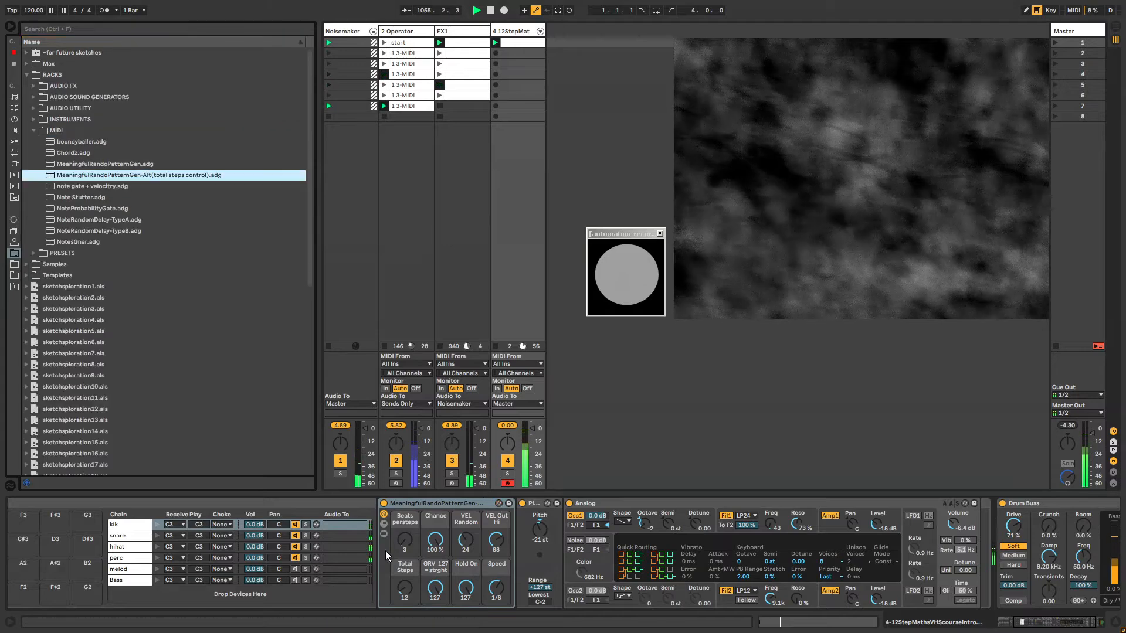
Step: Set the kik pattern generator's Total Steps to 104 and Beats persteps to 54, and relaunch the 12-step track's clip
left_click_drag(401, 540, 409, 562)
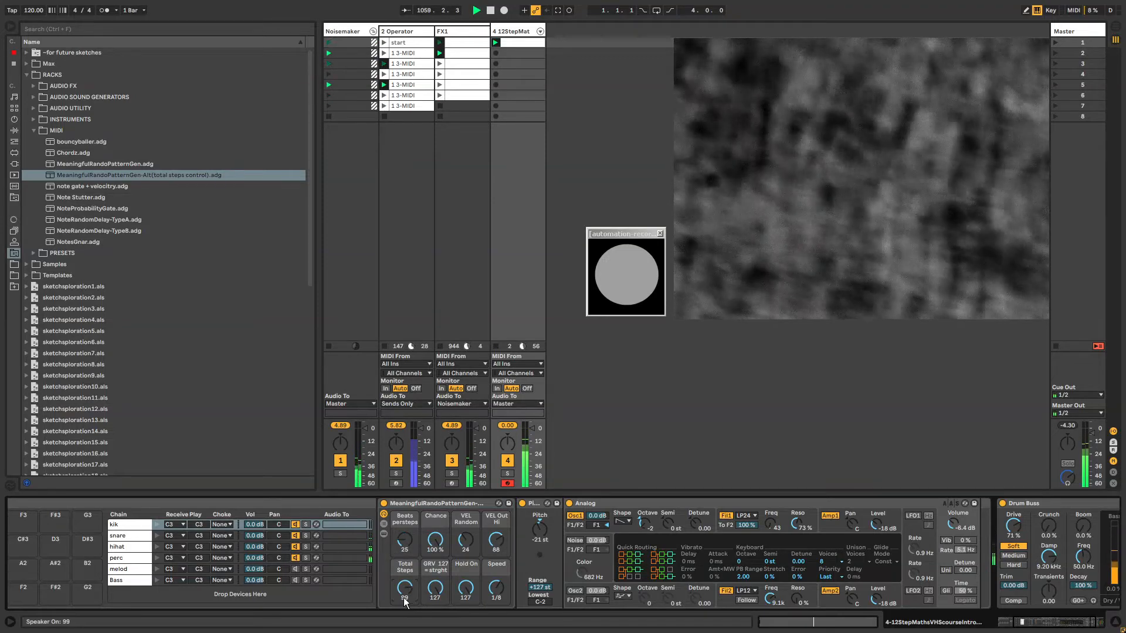
left_click_drag(404, 598, 404, 583)
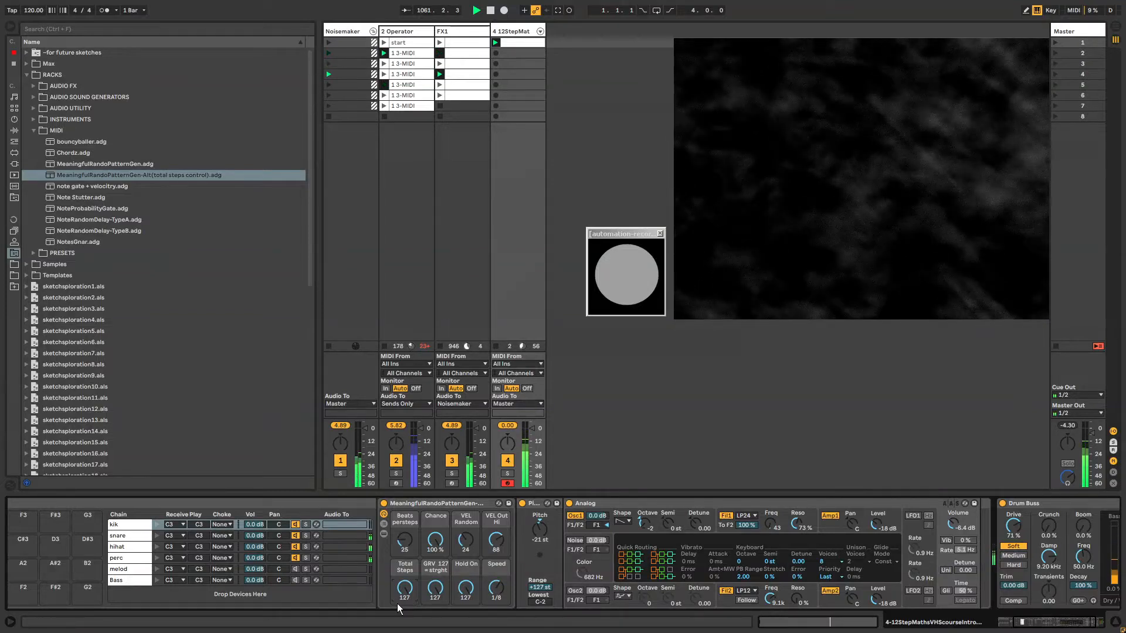
left_click_drag(408, 589, 409, 591)
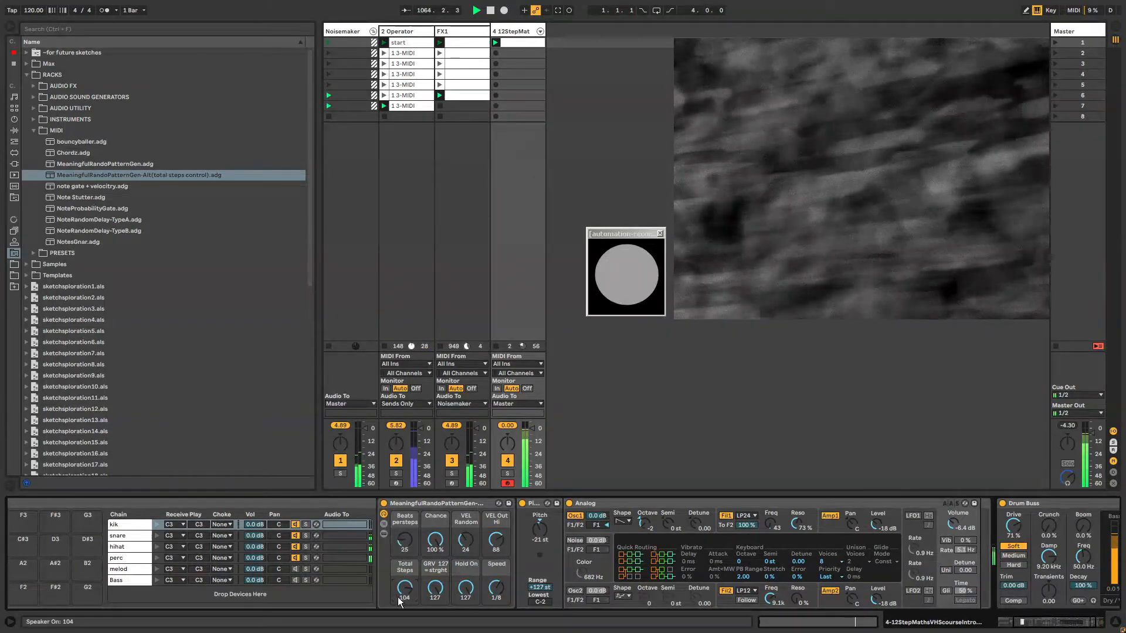
mouse_move(406, 538)
left_mouse_down()
mouse_move(405, 524)
mouse_move(405, 533)
left_mouse_up()
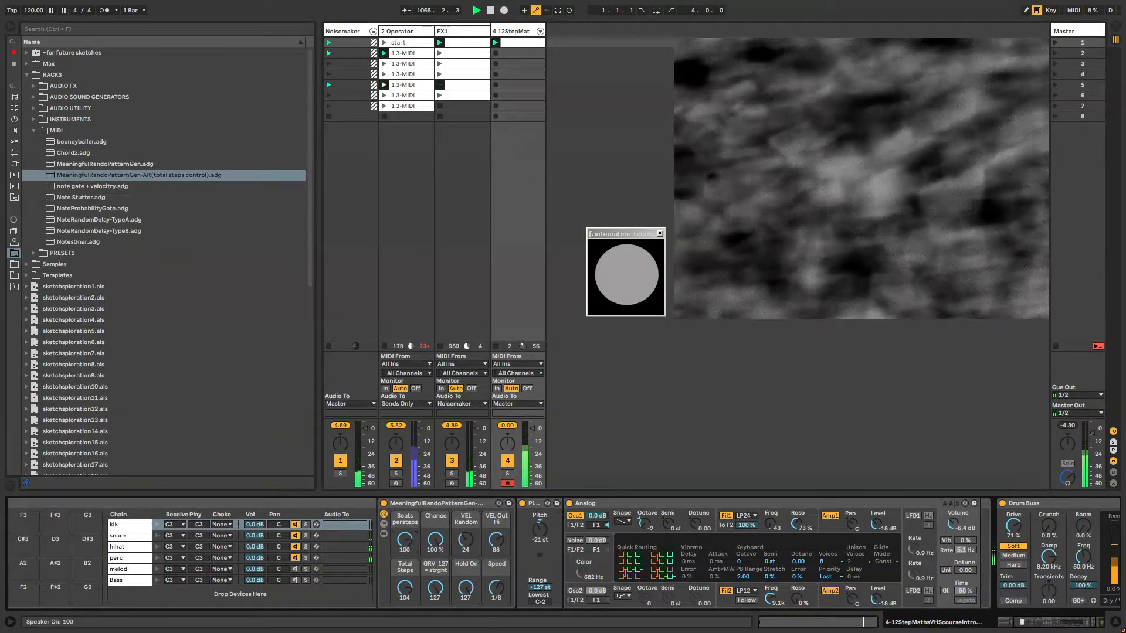
left_click(495, 42)
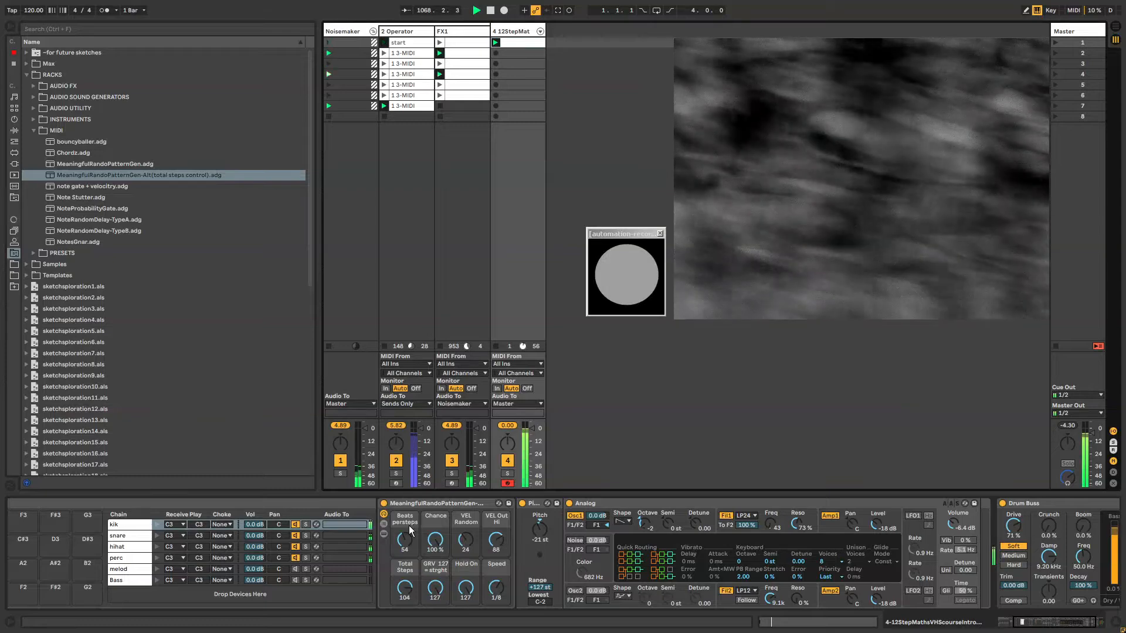
left_click(624, 236)
left_click_drag(626, 236, 629, 239)
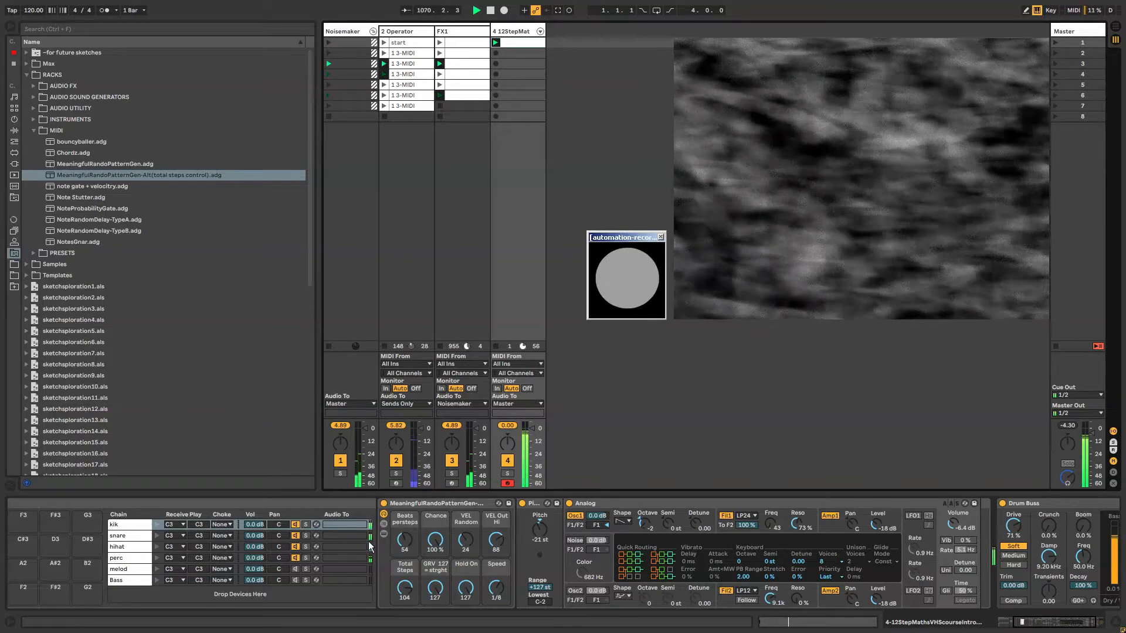
left_click(496, 546)
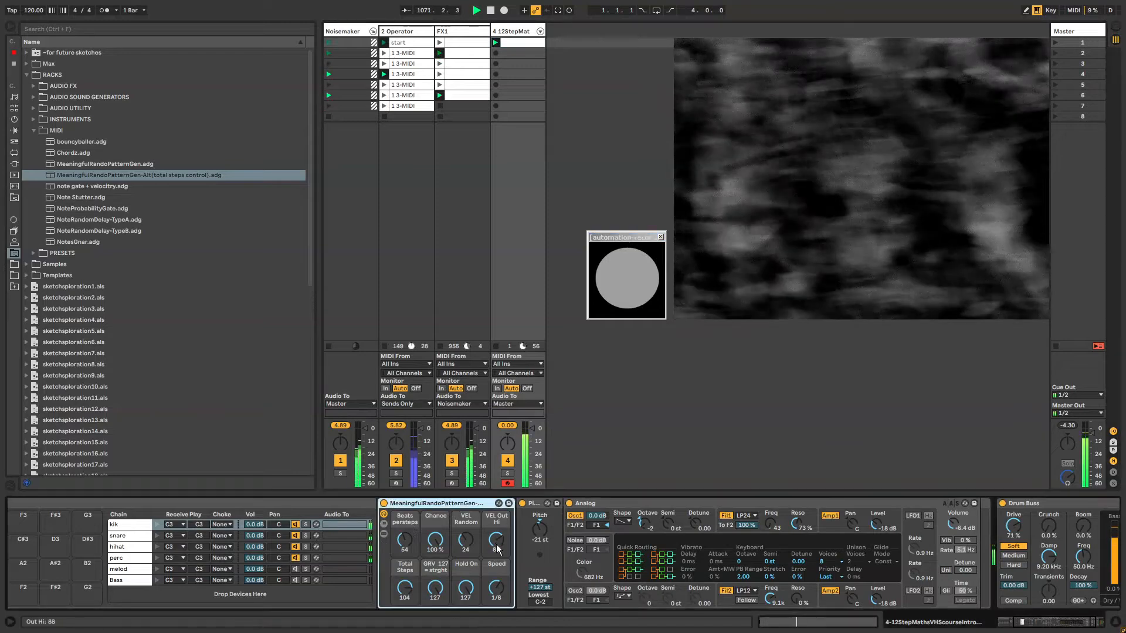
left_click(340, 536)
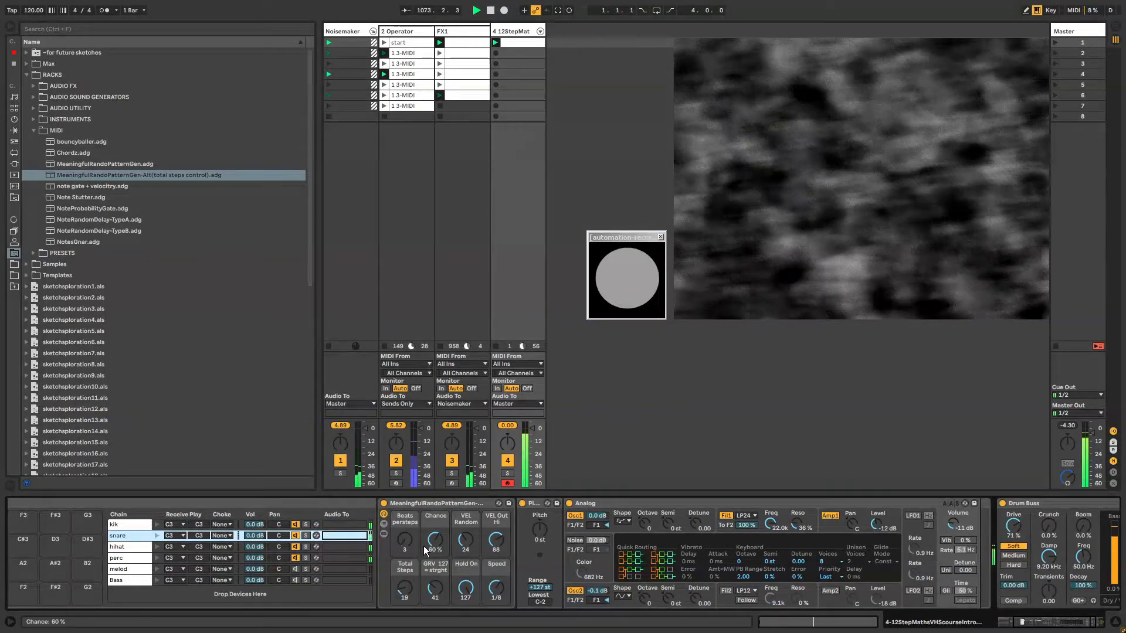
left_click(123, 548)
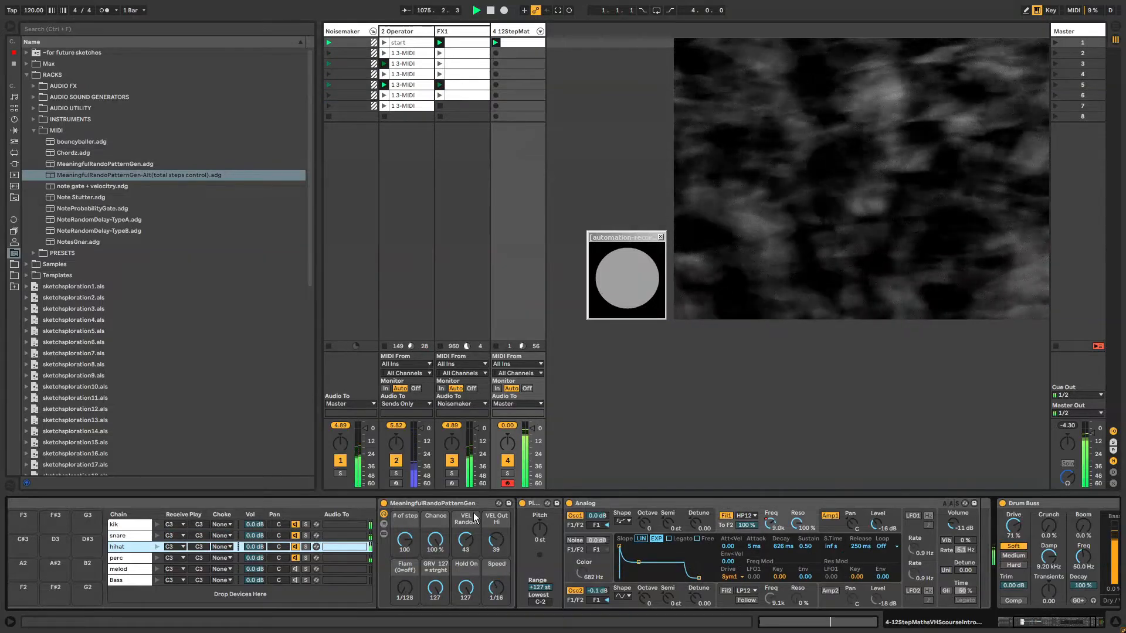
left_click_drag(406, 584, 405, 589)
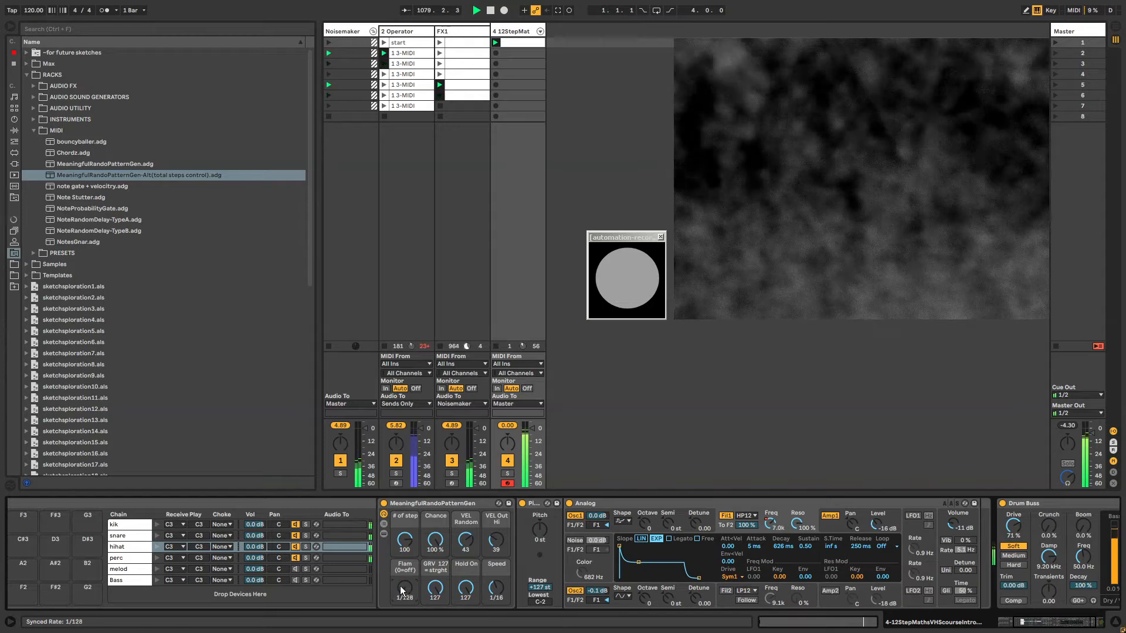
Step: Rename the playing clip on the 12-step track as program1
left_click_drag(496, 589, 497, 585)
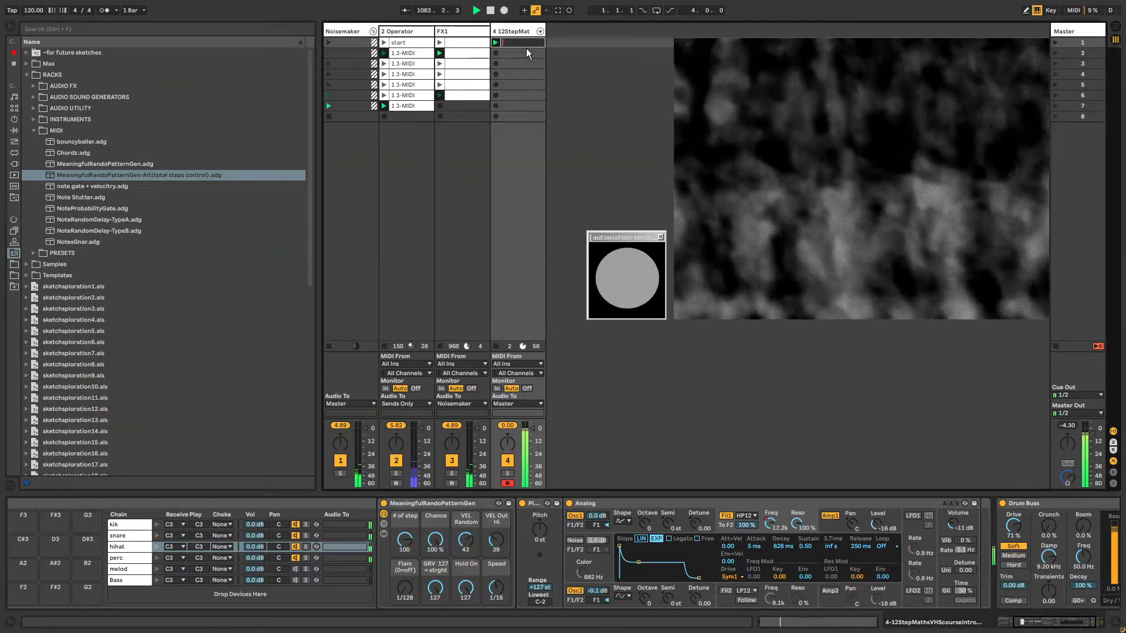
type("program")
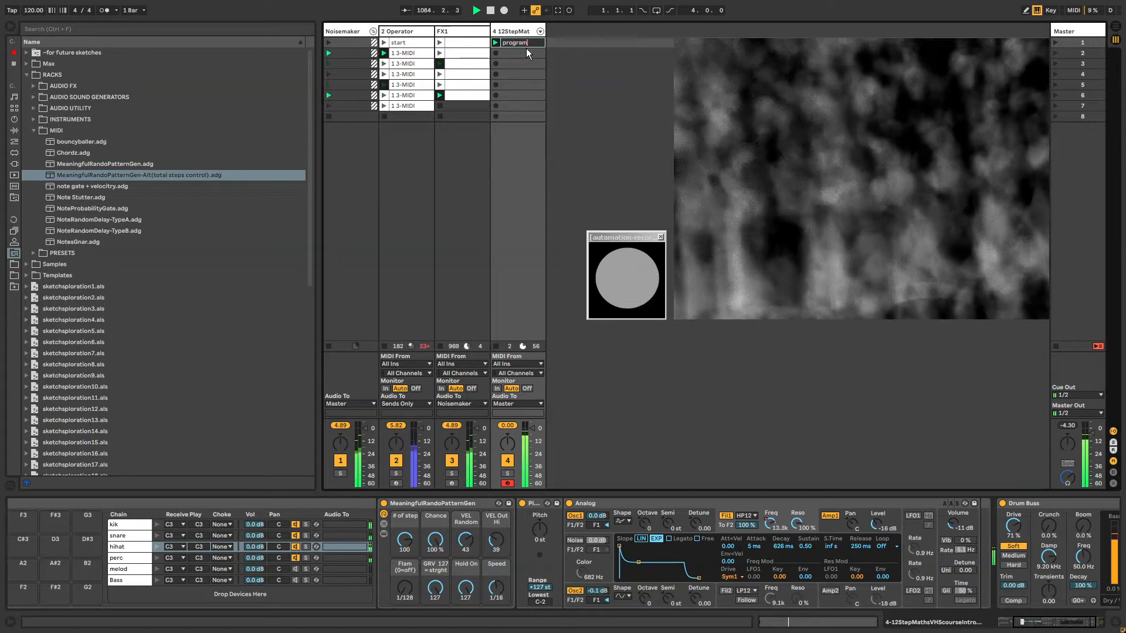
type("1")
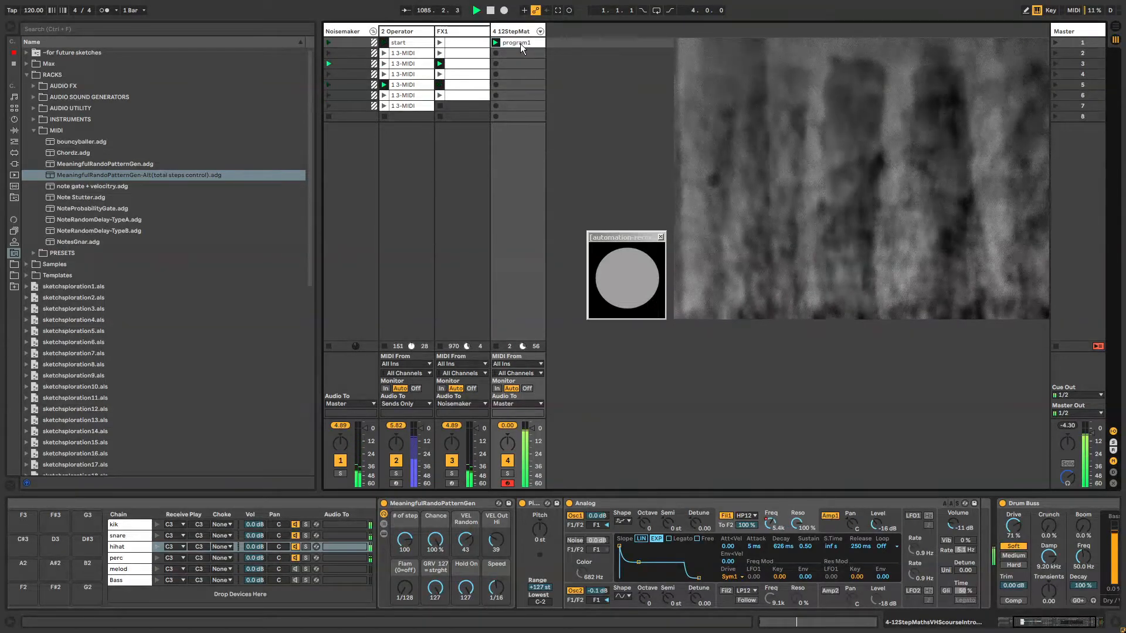
Step: Duplicate the program1 clip, rename the copy as program2, and launch it
key("ctrl+d")
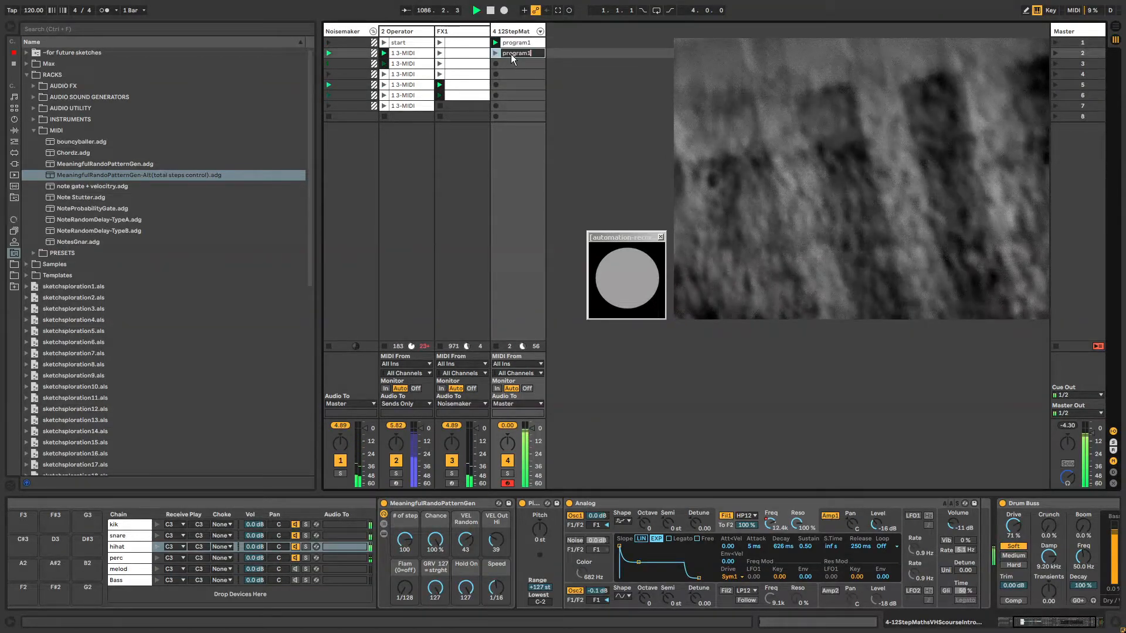
key("BackSpace")
type("2")
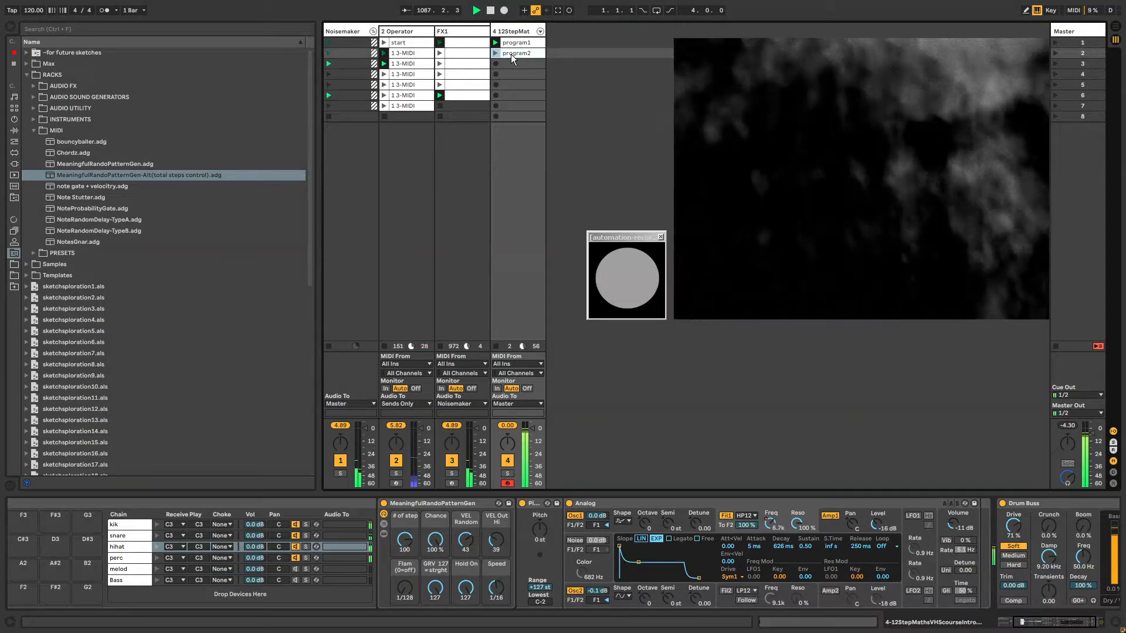
key("Return")
left_click(496, 54)
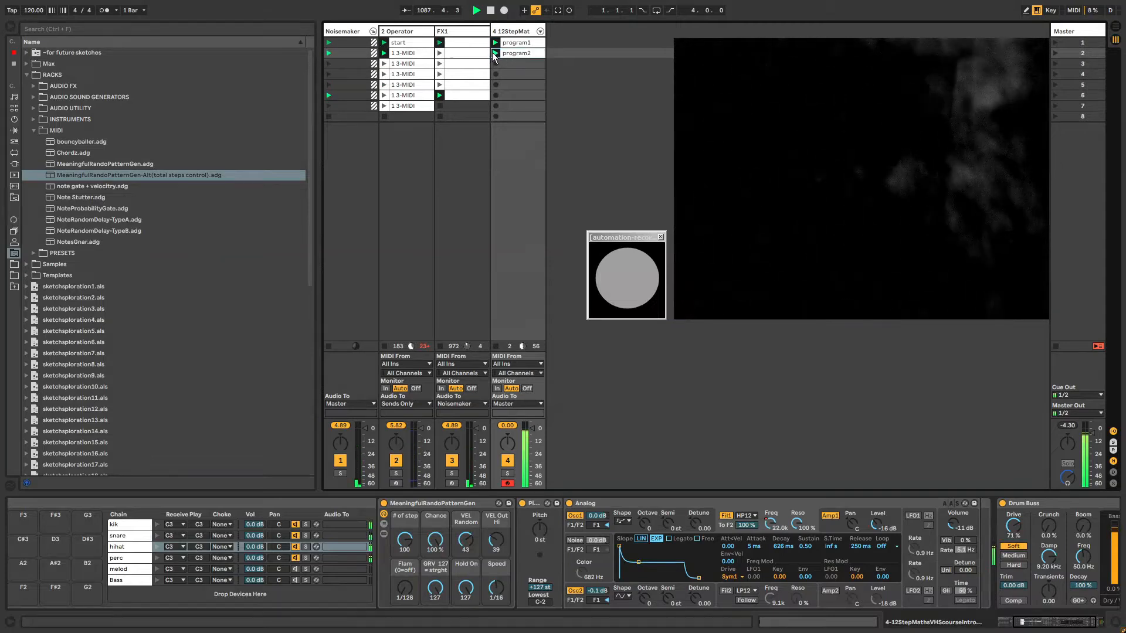
Step: Open the hihat pattern generator's # of steps envelope in program2 and lower it to 77
right_click(408, 546)
left_click(430, 299)
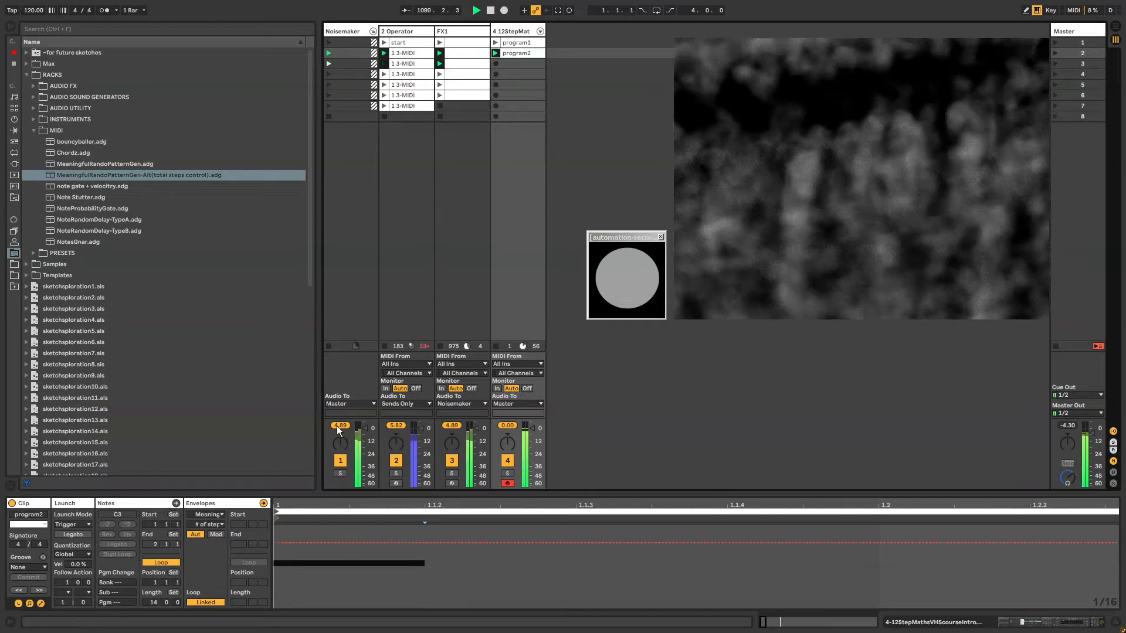
left_click_drag(324, 544, 324, 559)
left_click(501, 31)
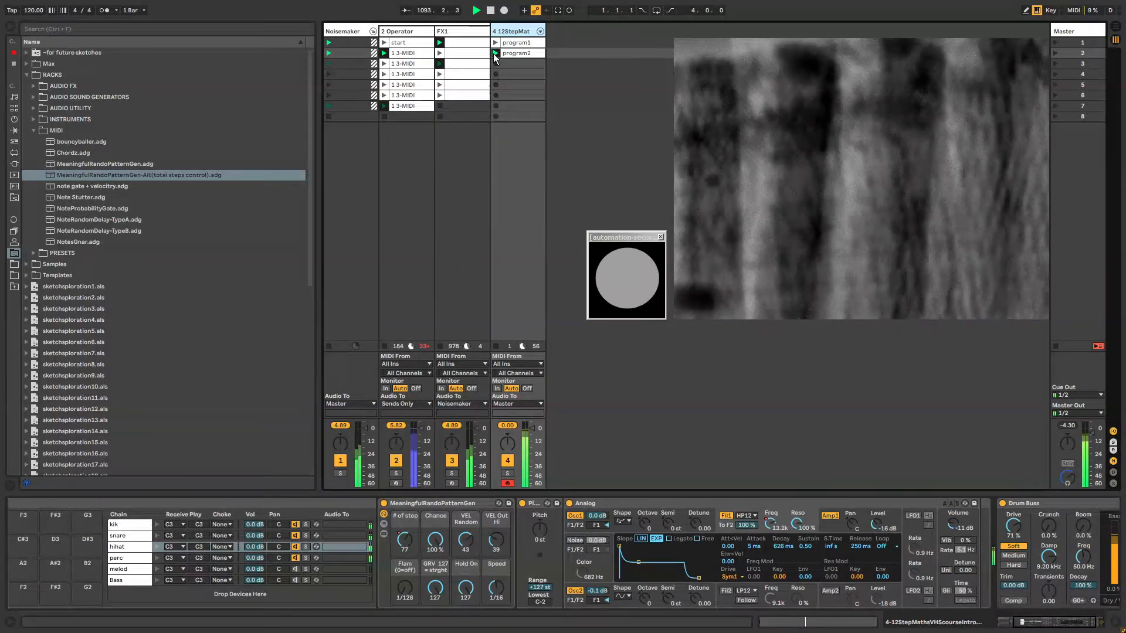
Step: Record automation of the kik chain's Analog Osc1 Octave and display its envelope in program2
left_click(136, 526)
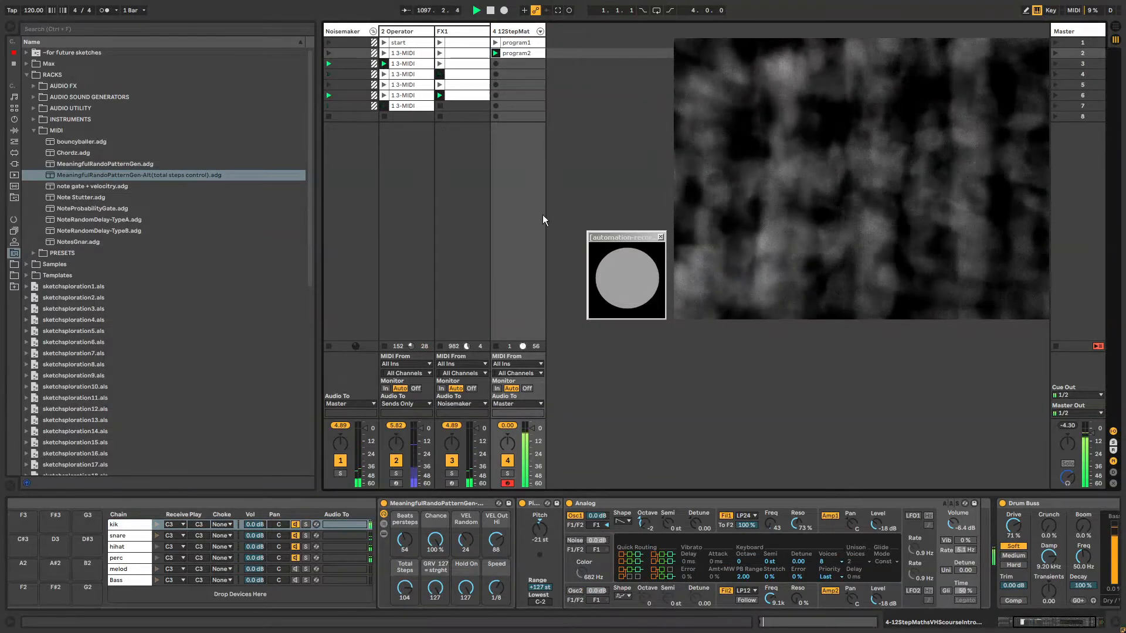
left_click_drag(643, 524, 643, 524)
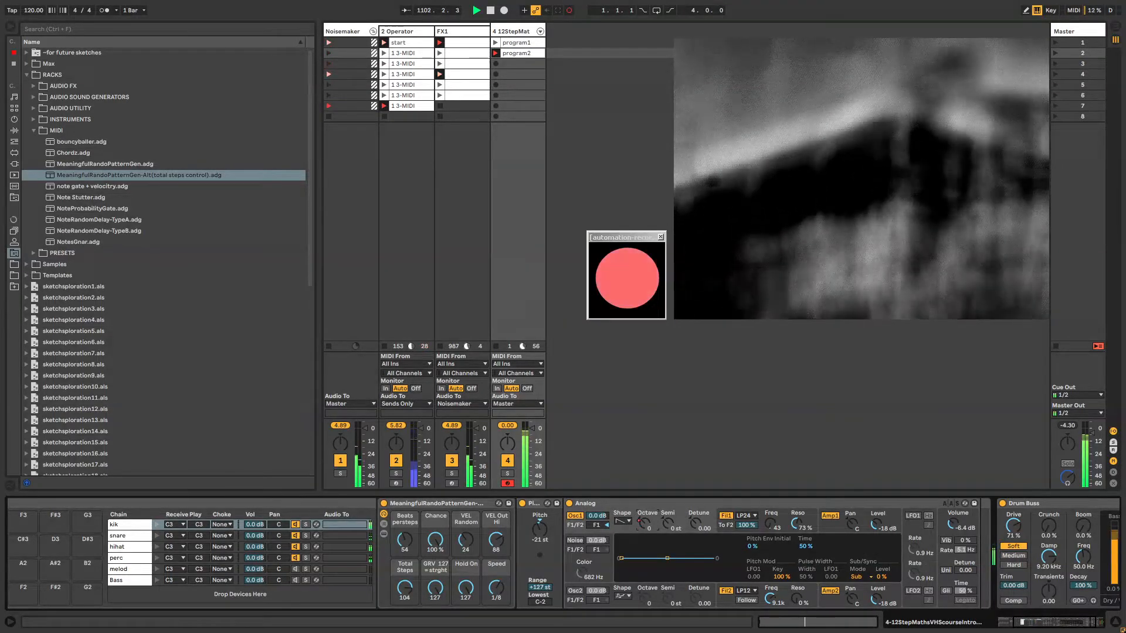
right_click(644, 524)
left_click(661, 376)
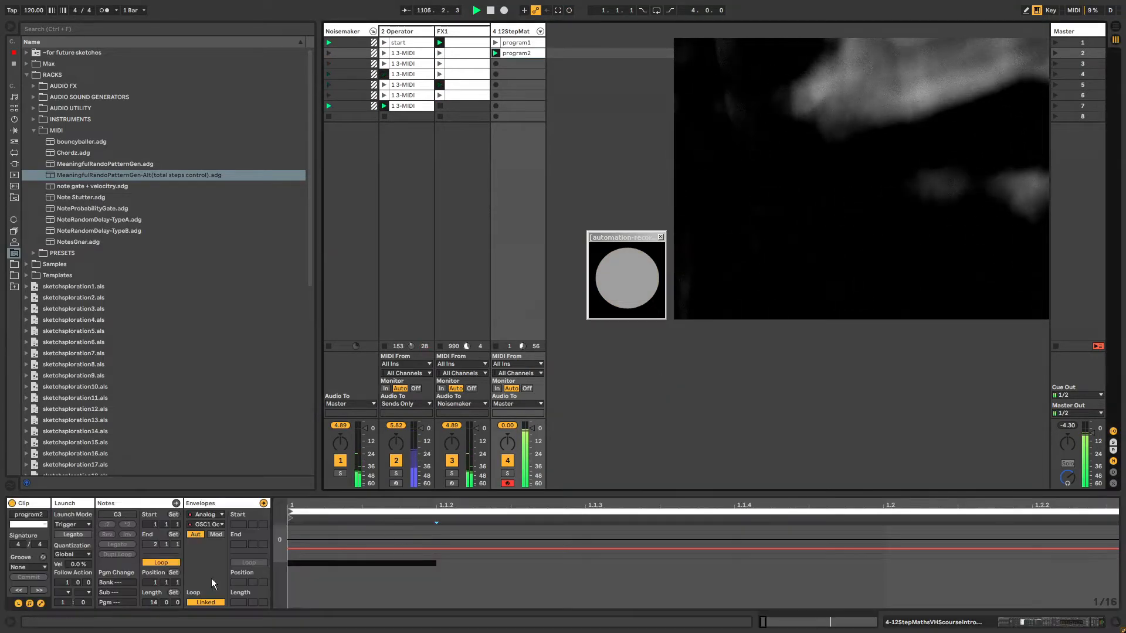
Step: Unlink the kik's Osc1 Octave envelope from the clip loop and lower its breakpoint after bar 6
left_click(194, 604)
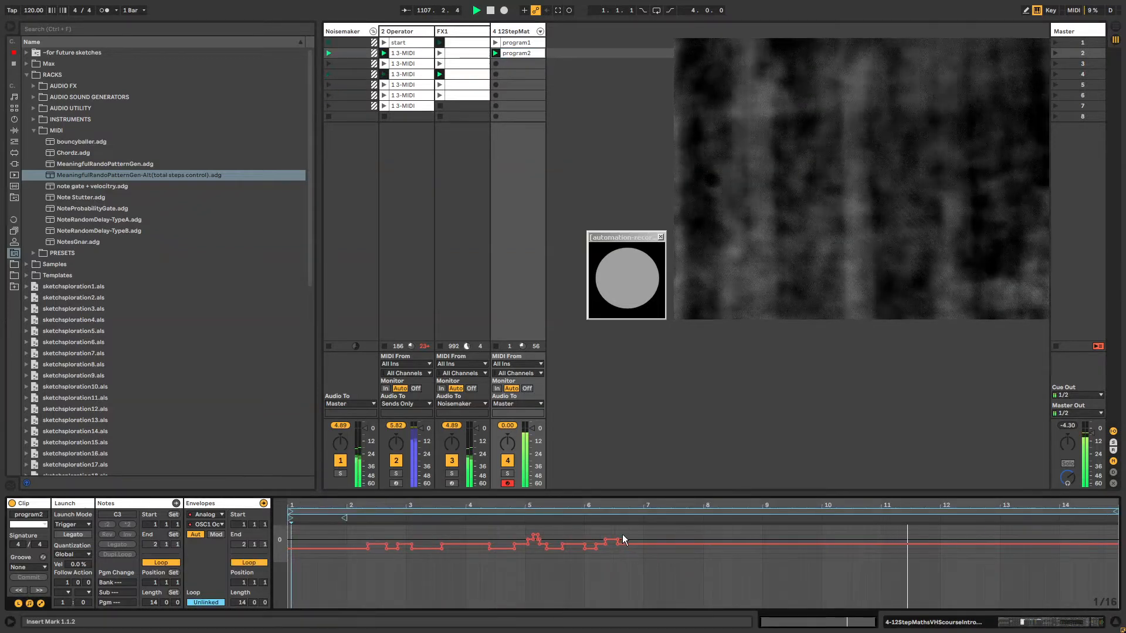
left_click_drag(625, 541, 625, 548)
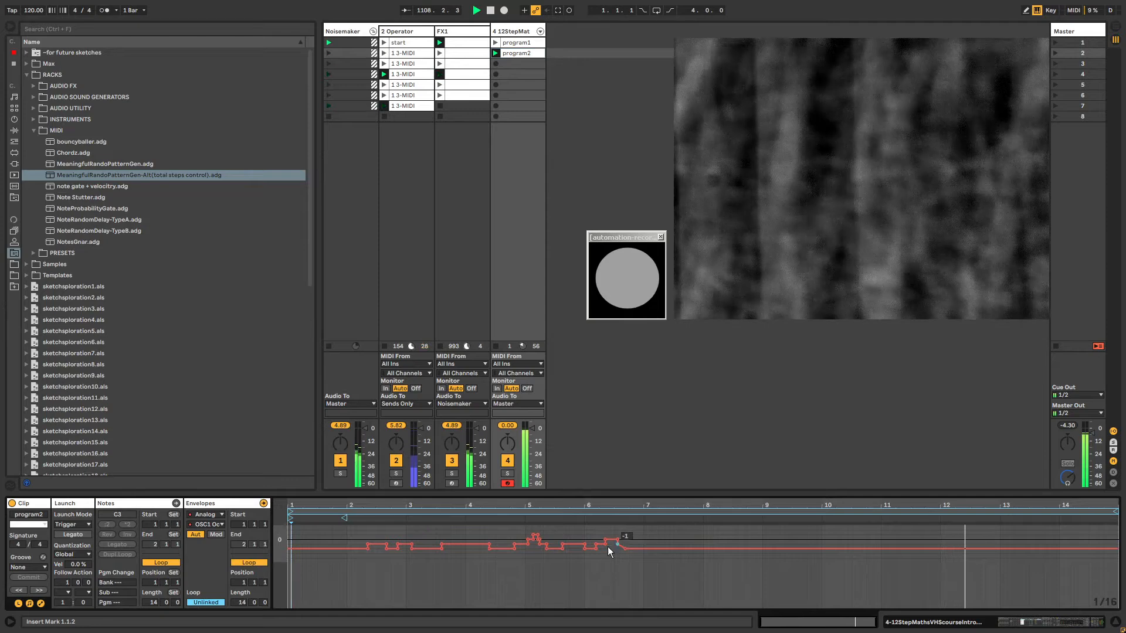
double_click(522, 32)
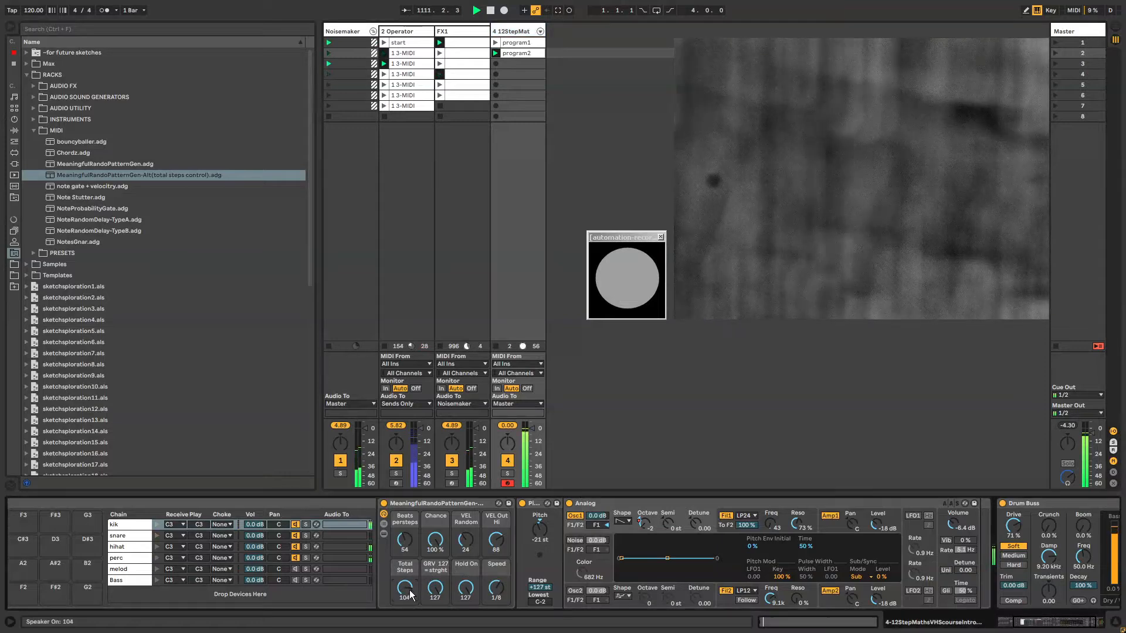
Step: Record automation of the kik pattern generator's Total Steps and loop its unlinked envelope from 2.1.4 to 4.2.4
left_click_drag(409, 589, 409, 598)
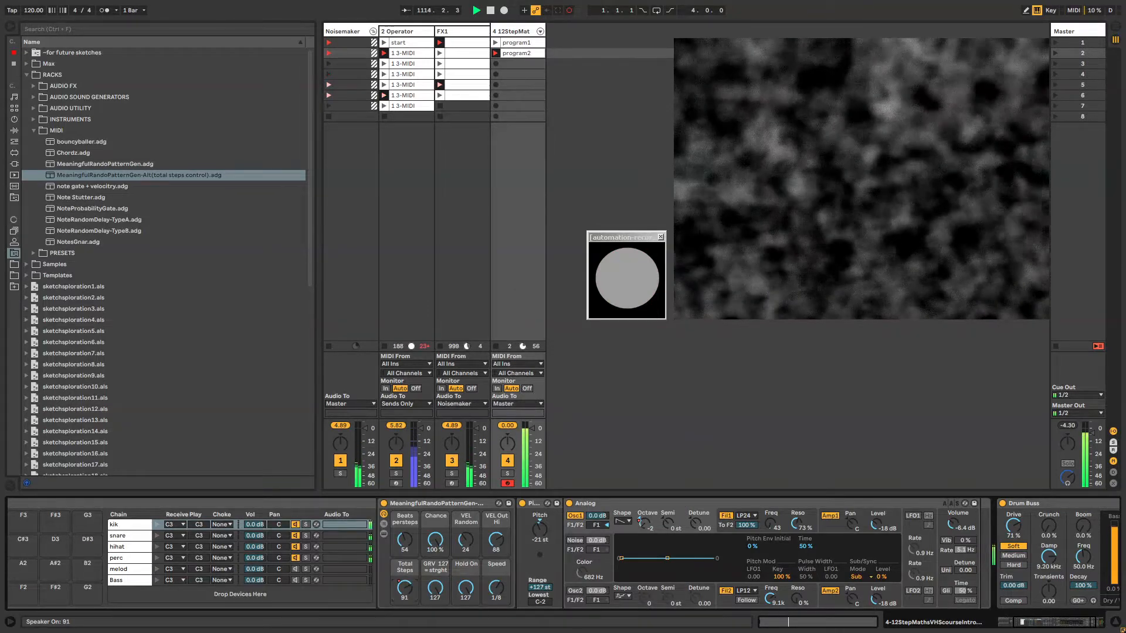
left_click(515, 53)
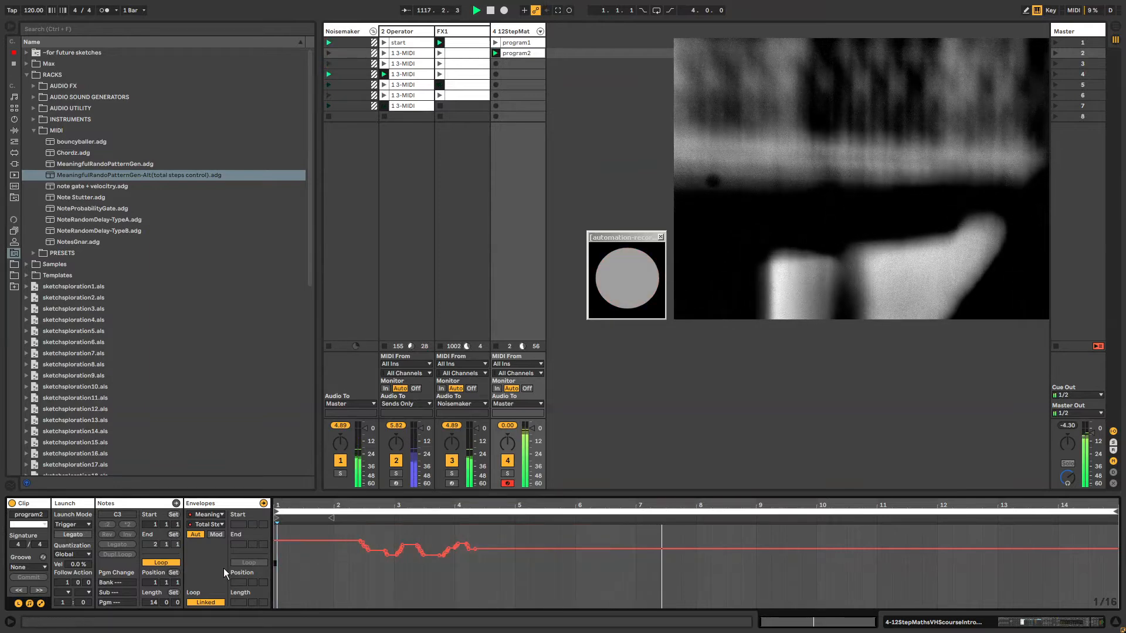
left_click(206, 602)
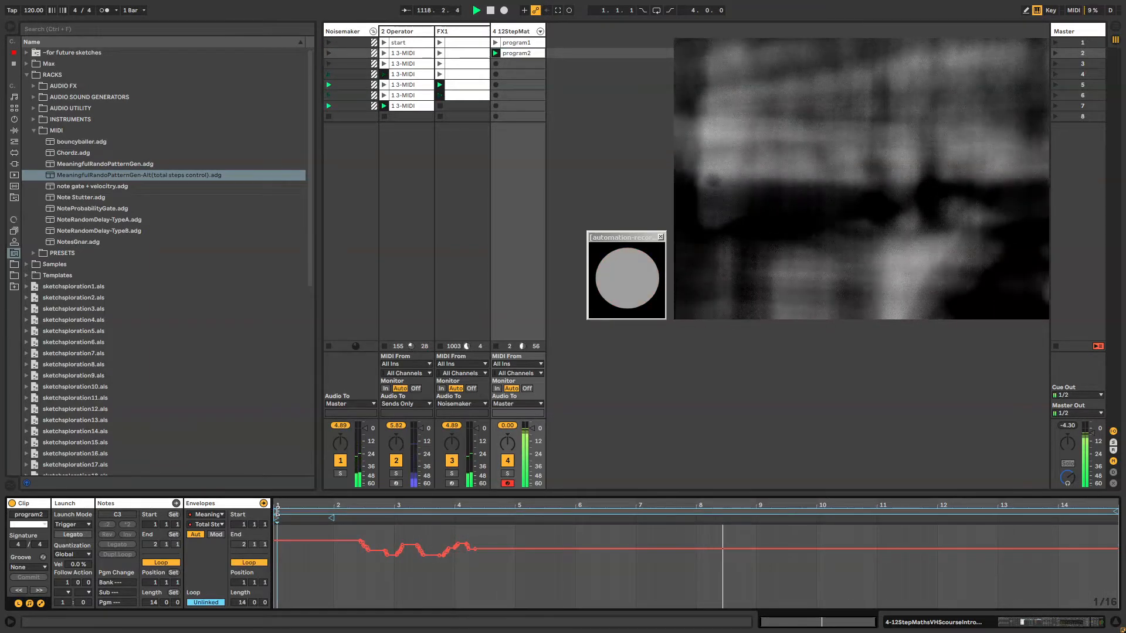
left_click_drag(277, 512, 346, 512)
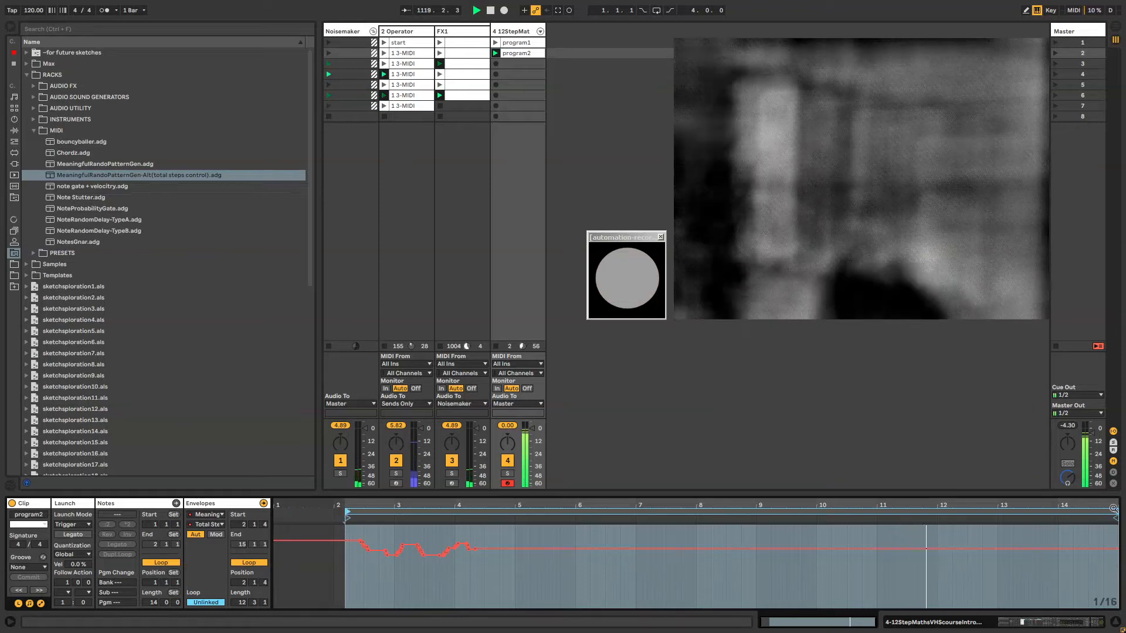
left_click_drag(1115, 512, 482, 512)
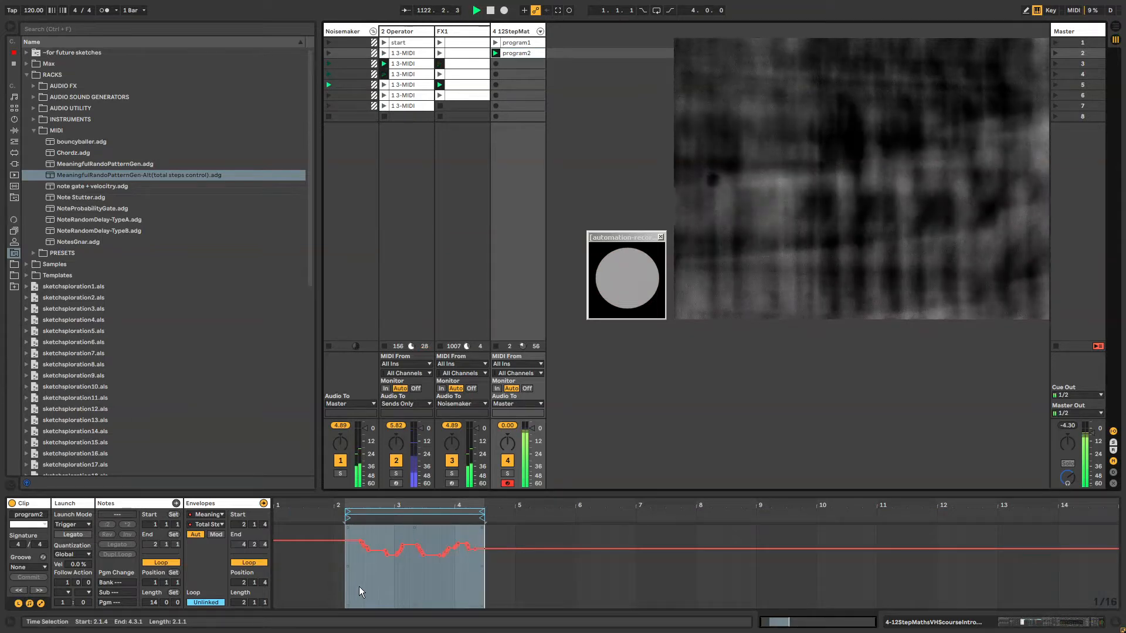
left_click_drag(360, 586, 473, 580)
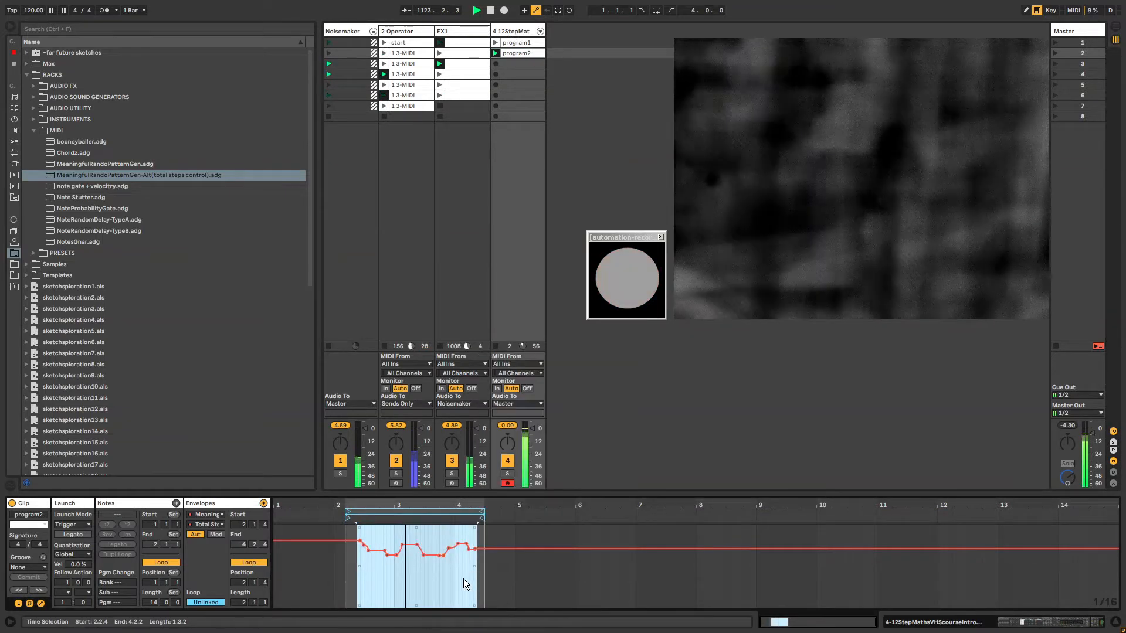
Step: Show program2's notes, select the C3 note in the first four bars, and duplicate it three times
left_click(112, 505)
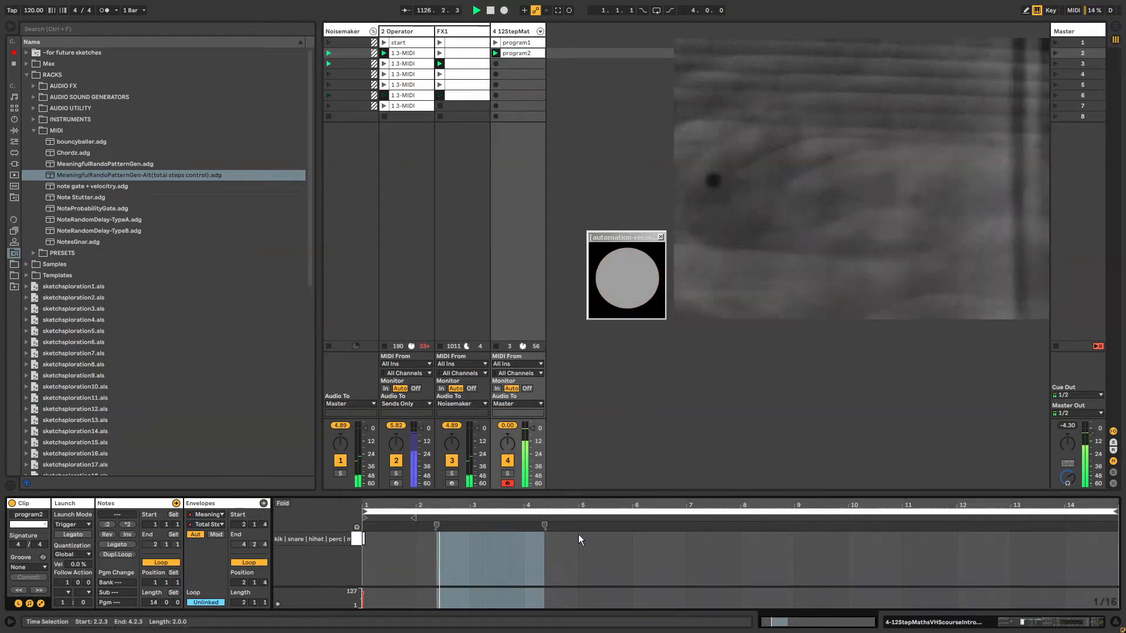
left_click_drag(578, 533, 360, 543)
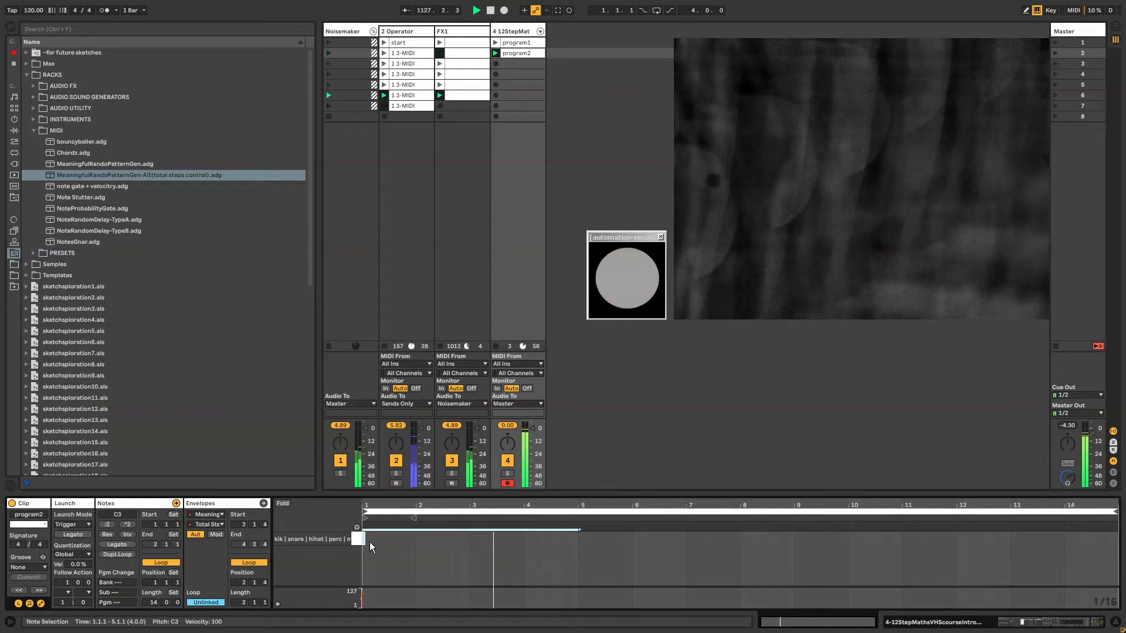
key("ctrl+d")
key("ctrl+d")
key("ctrl+d")
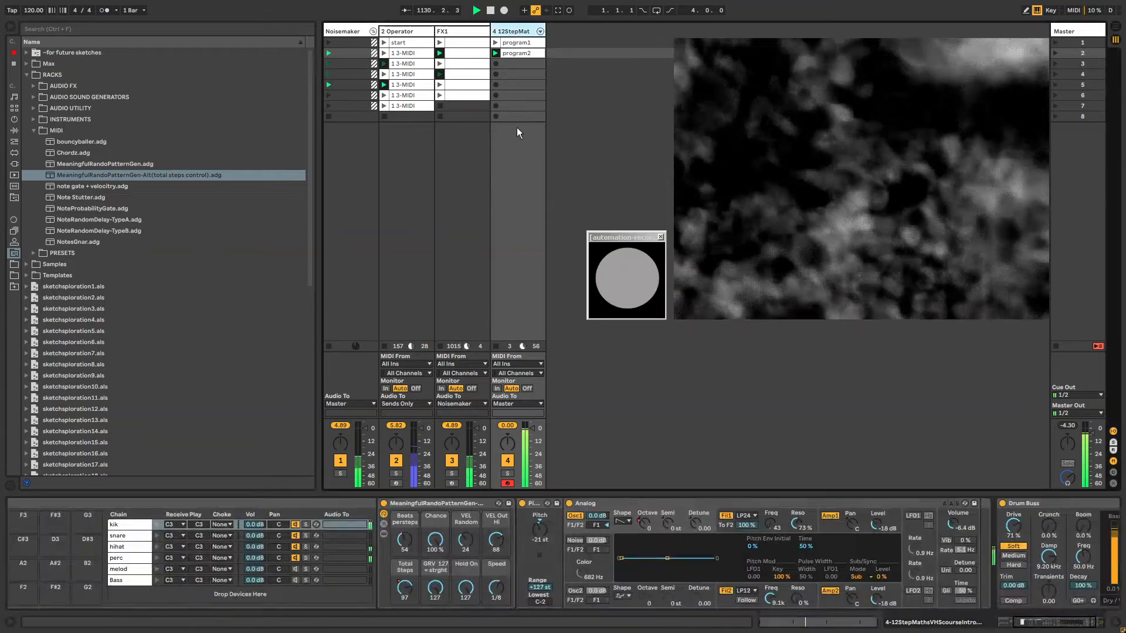
Step: Record automation of the kik pattern generator's Beats persteps, lowering it to 41
left_click(516, 128)
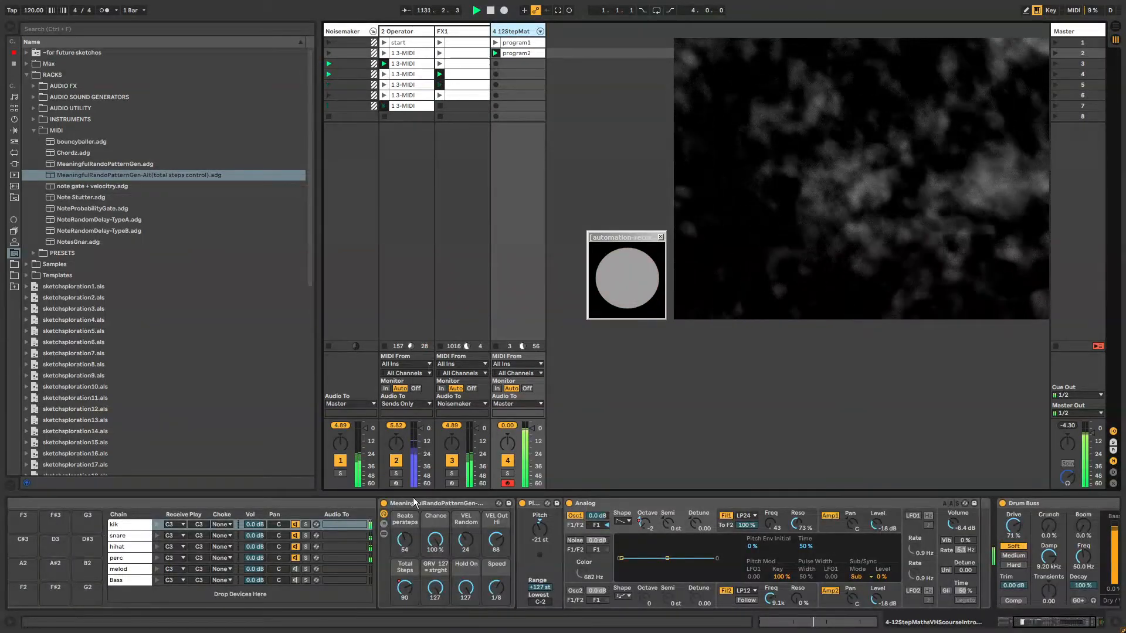
left_click(427, 504)
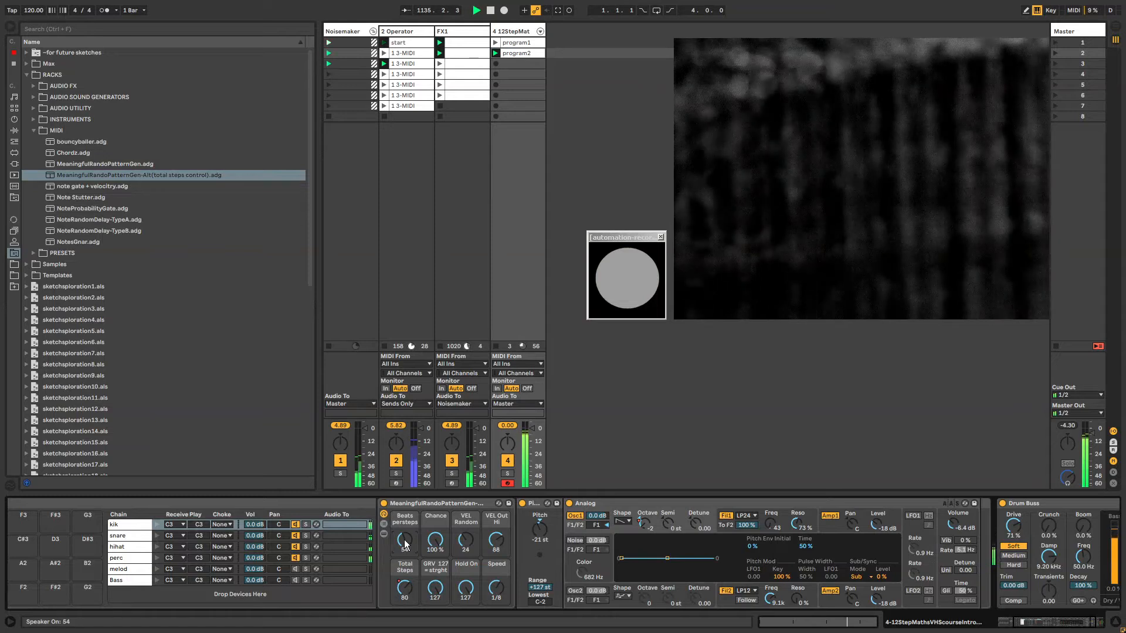
right_click(406, 541)
left_click(405, 541)
left_click_drag(405, 541, 406, 554)
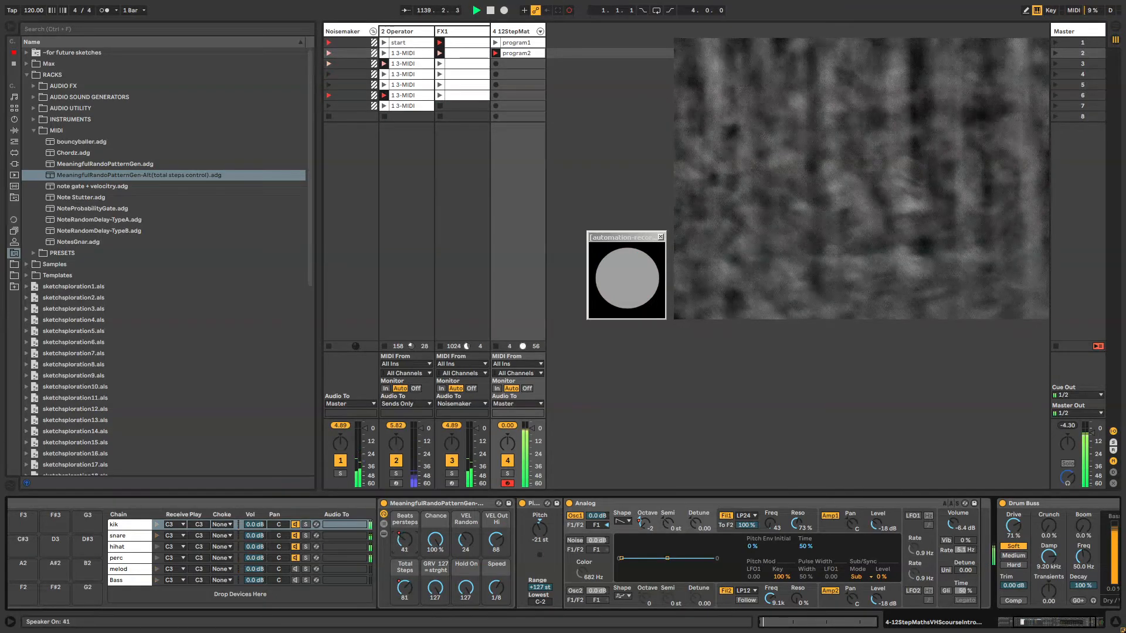
left_click(663, 505)
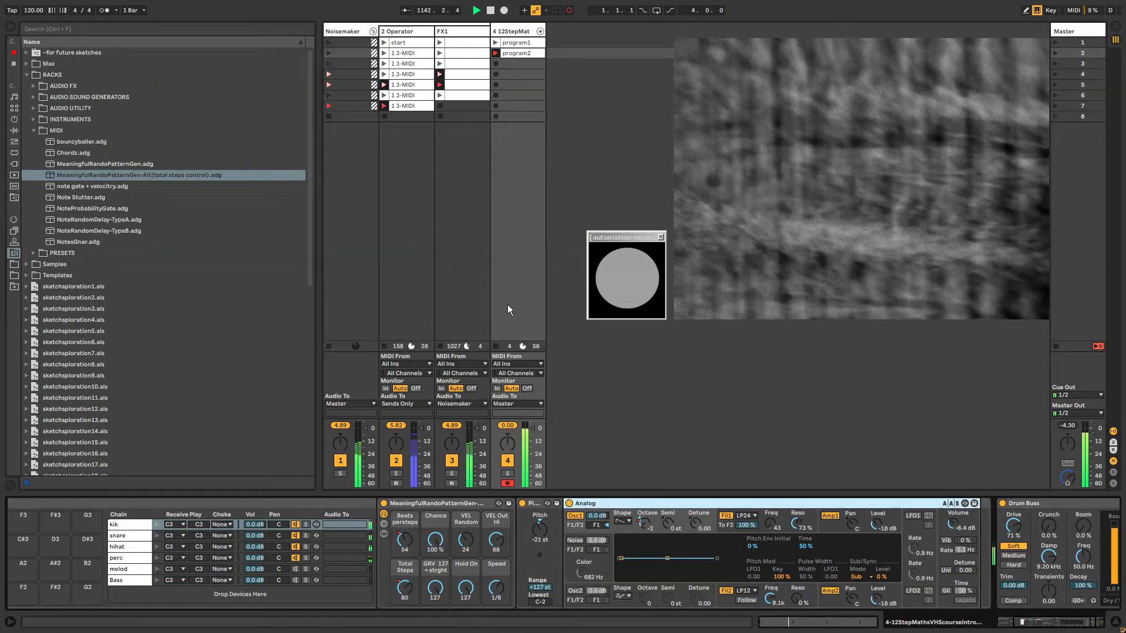
Step: Select the snare chain and record automation of its pattern generator's Beats persteps into program2
left_click(164, 535)
mouse_move(405, 540)
left_mouse_down()
mouse_move(405, 511)
mouse_move(405, 540)
left_mouse_up()
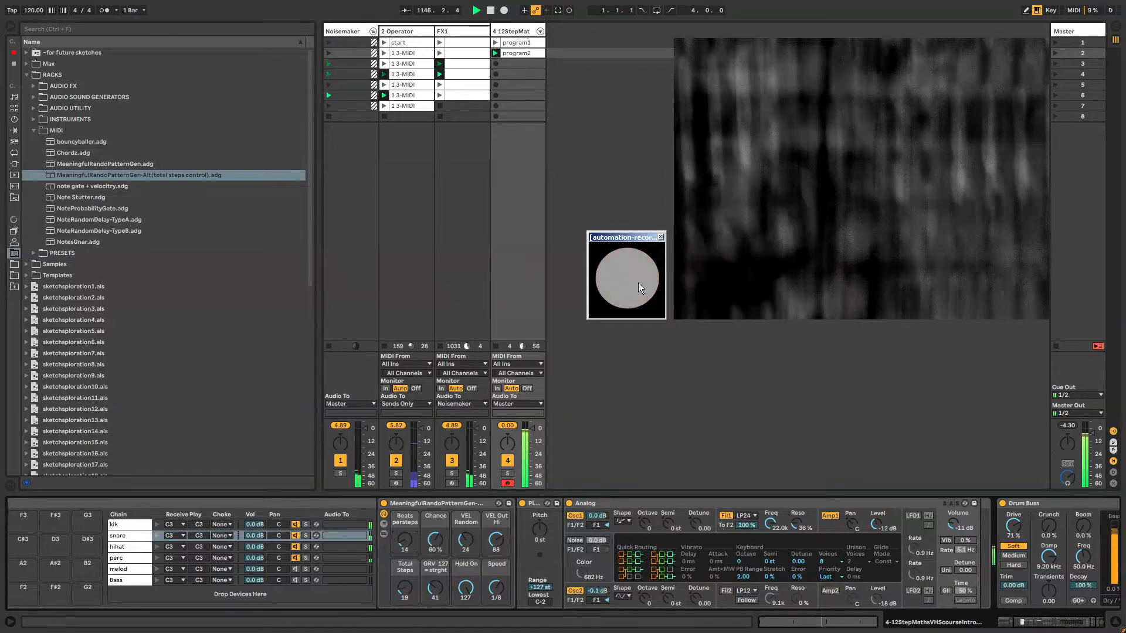
left_click(569, 10)
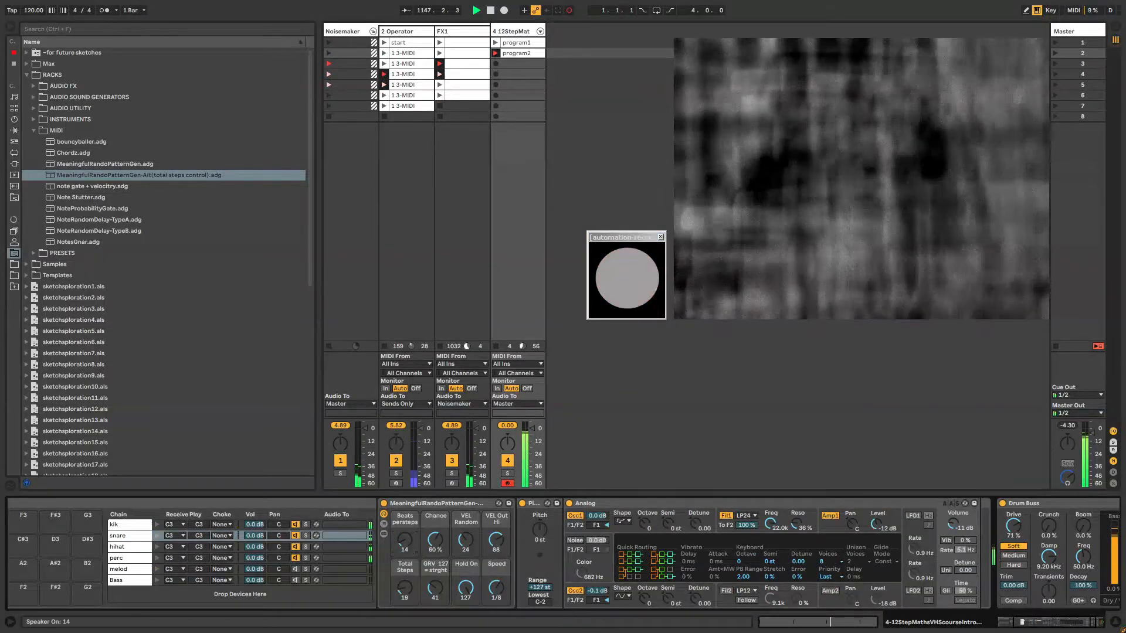
left_click_drag(405, 540, 405, 543)
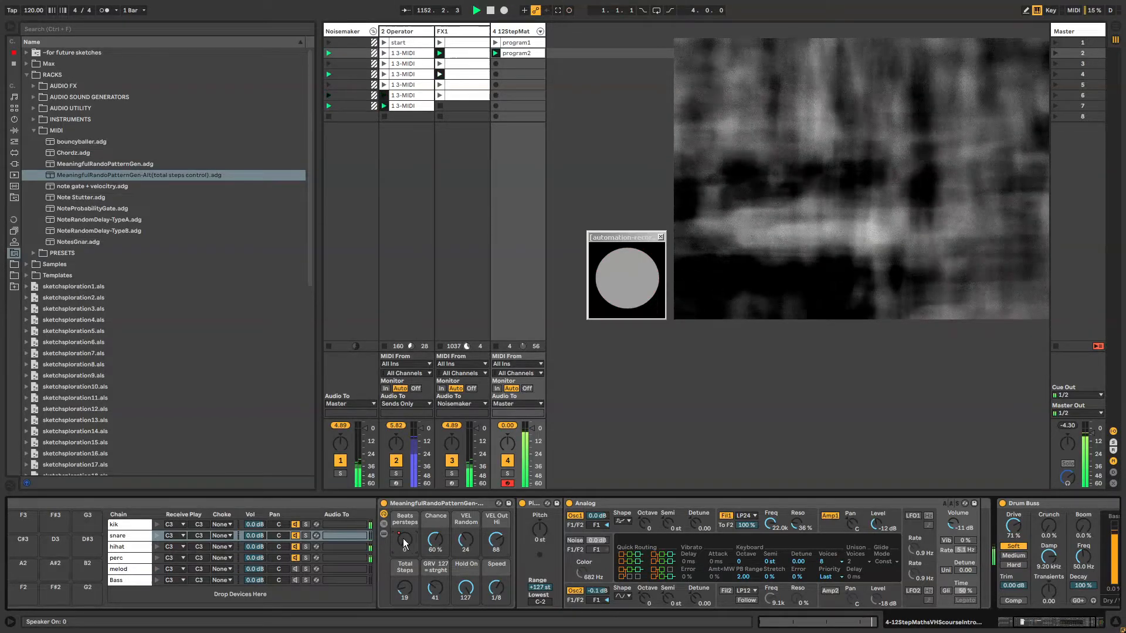
Step: Unlink the snare's Beats persteps envelope, loop it from 9.2.1 to 13.1.4, and select the snare's Analog device
key("shift+Tab")
left_click(202, 603)
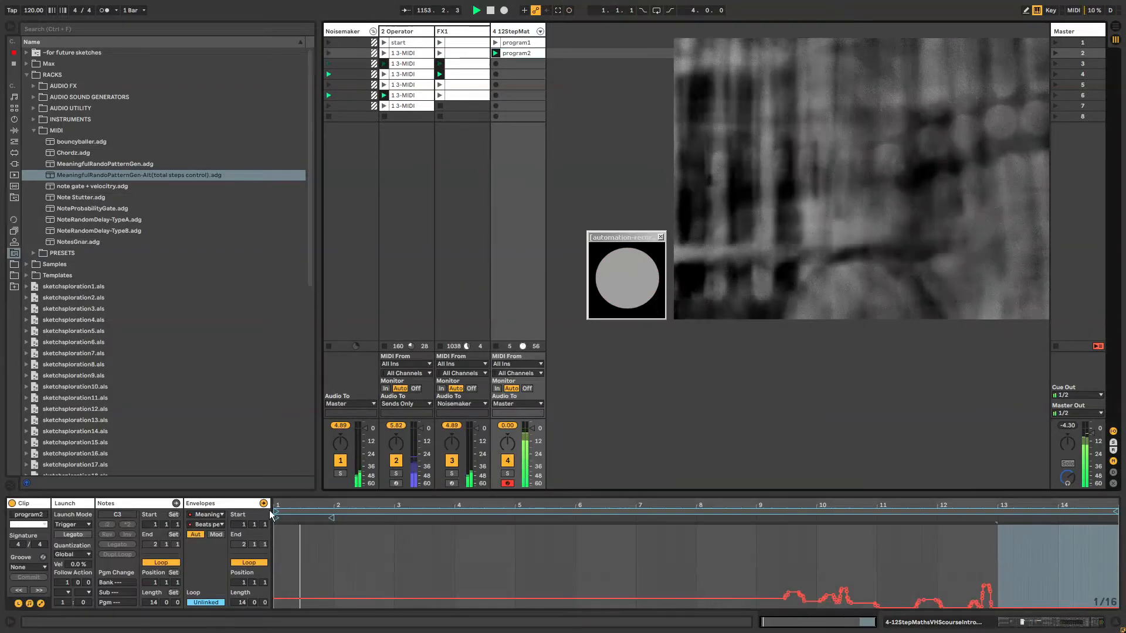
mouse_move(277, 511)
left_mouse_down()
mouse_move(774, 512)
mouse_move(924, 570)
mouse_move(1011, 567)
left_mouse_up()
left_click(775, 538)
left_click(1012, 567)
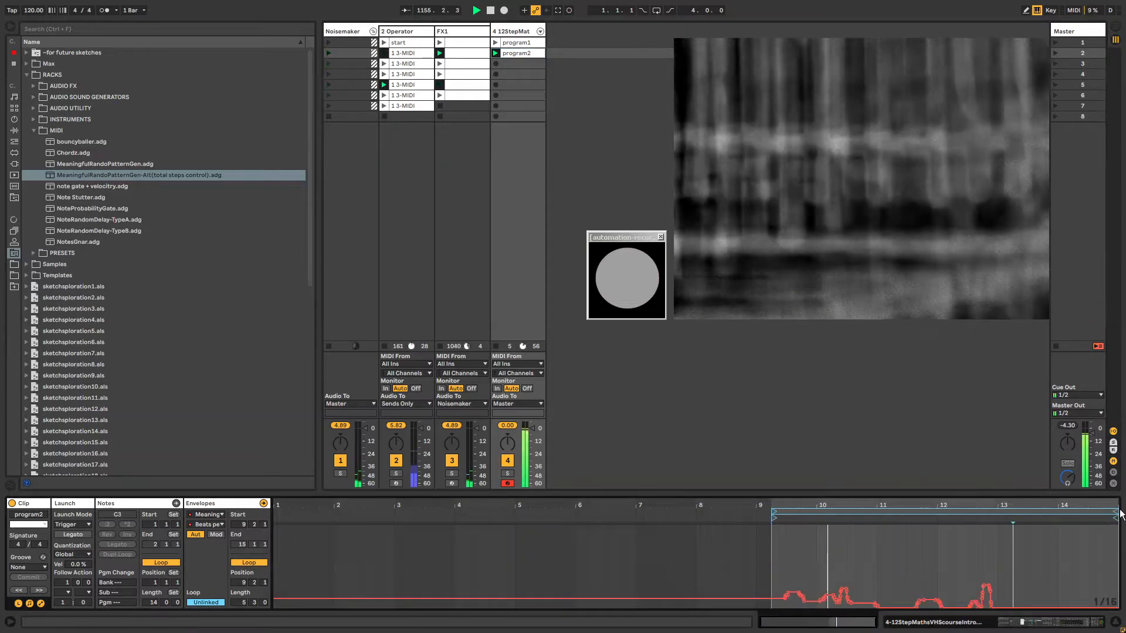
left_click_drag(1110, 510, 1009, 515)
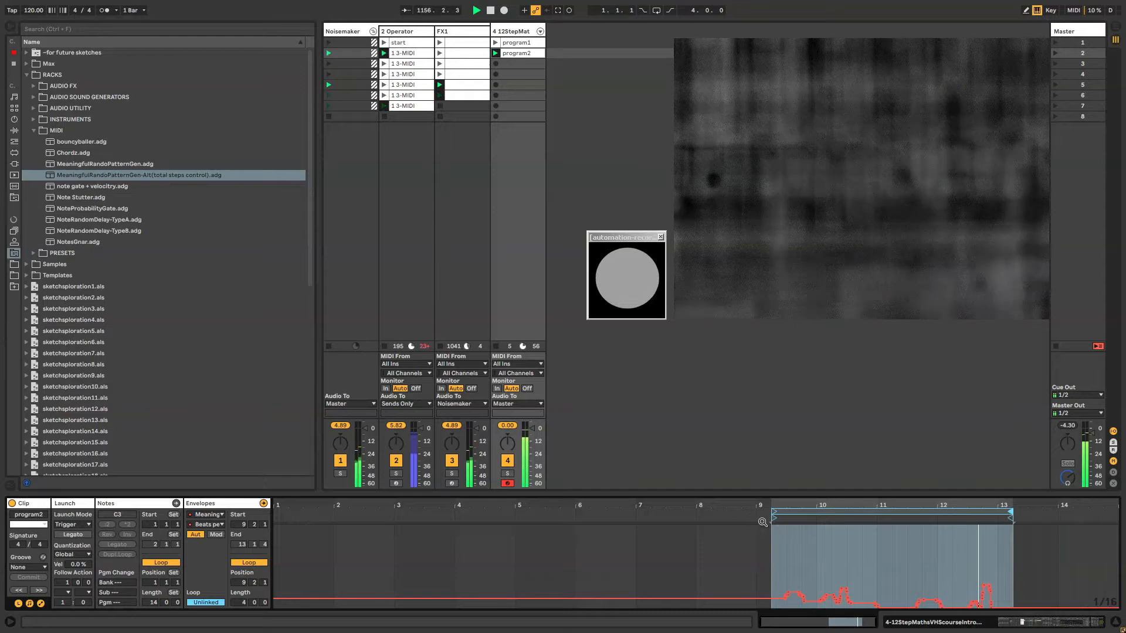
left_click(509, 34)
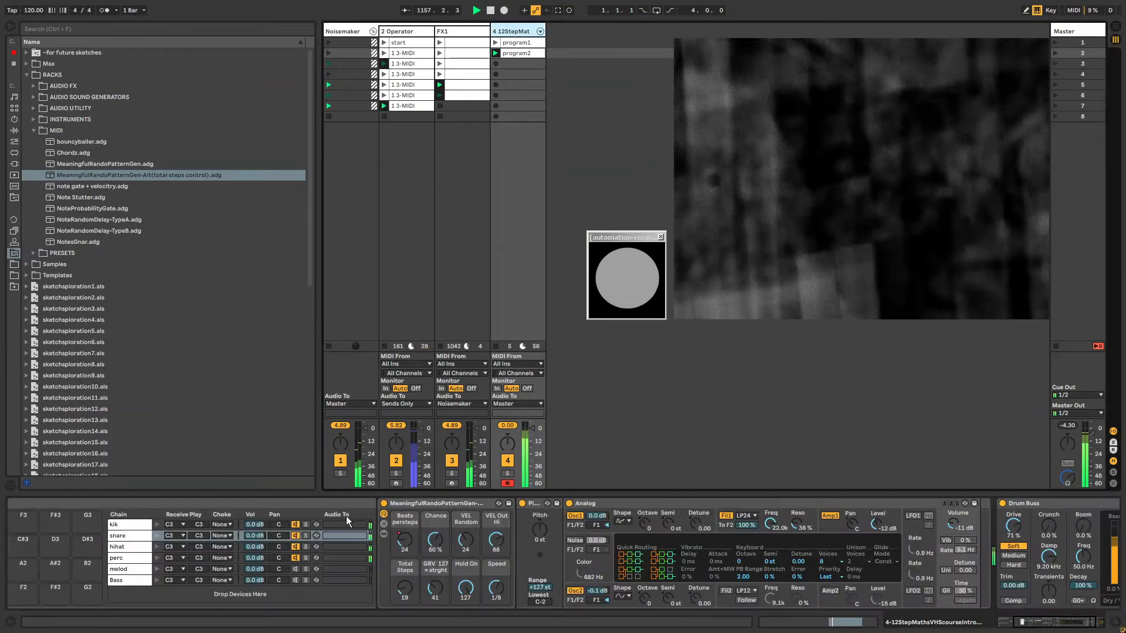
left_click(593, 502)
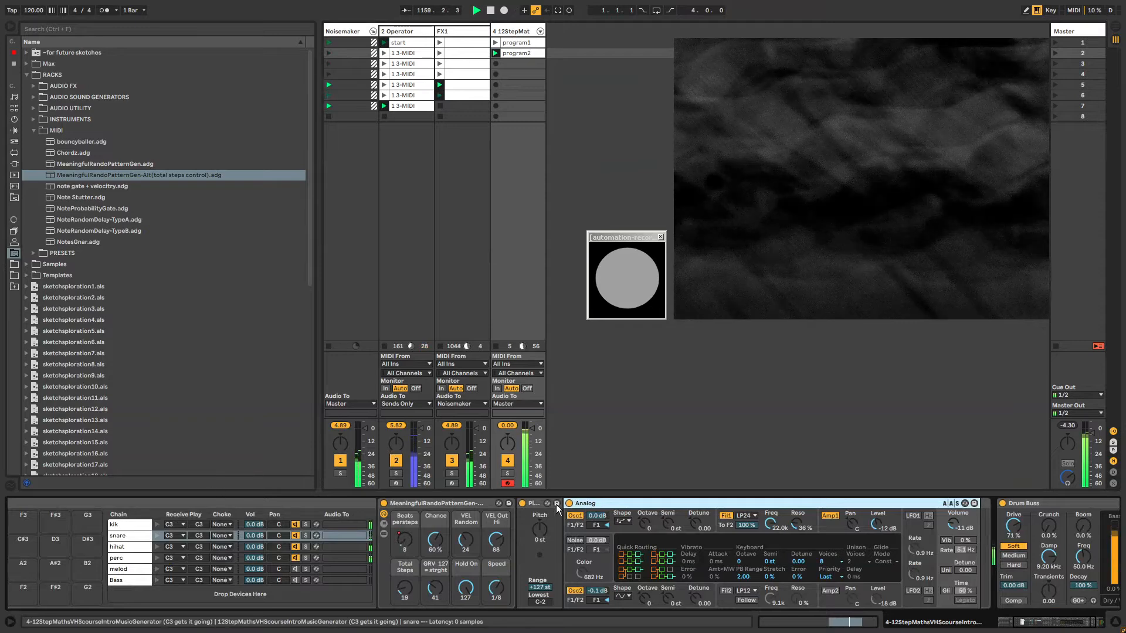
Step: Group the snare's Analog into an Instrument Rack, show its chain list, and duplicate the Analog chain
key("ctrl+g")
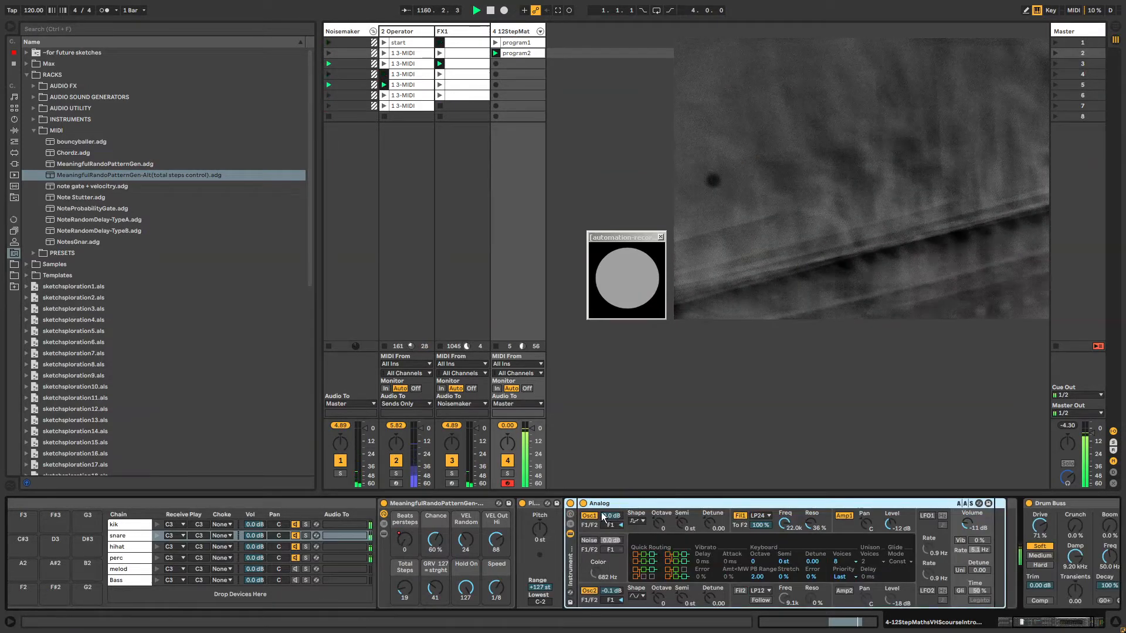
left_click(573, 522)
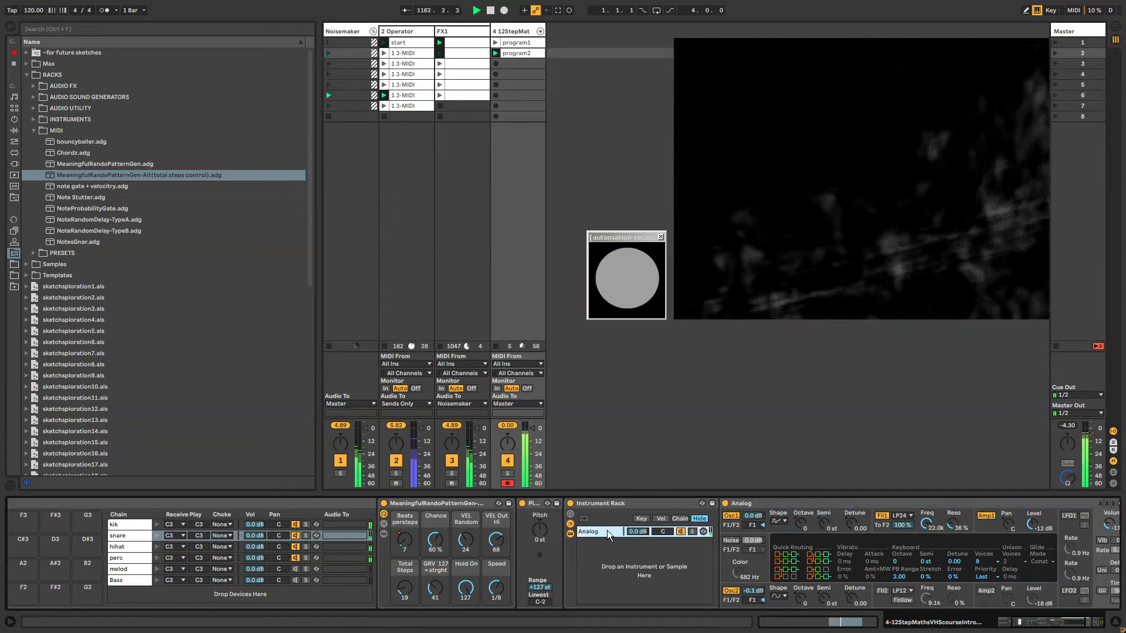
left_click_drag(1031, 622, 1036, 622)
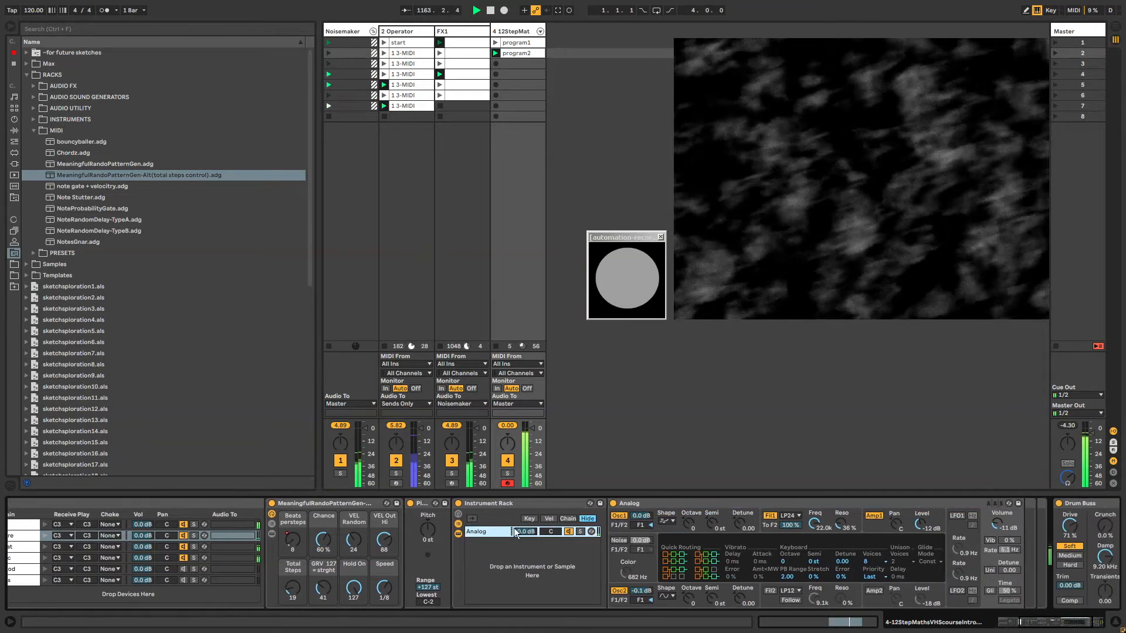
key("ctrl+d")
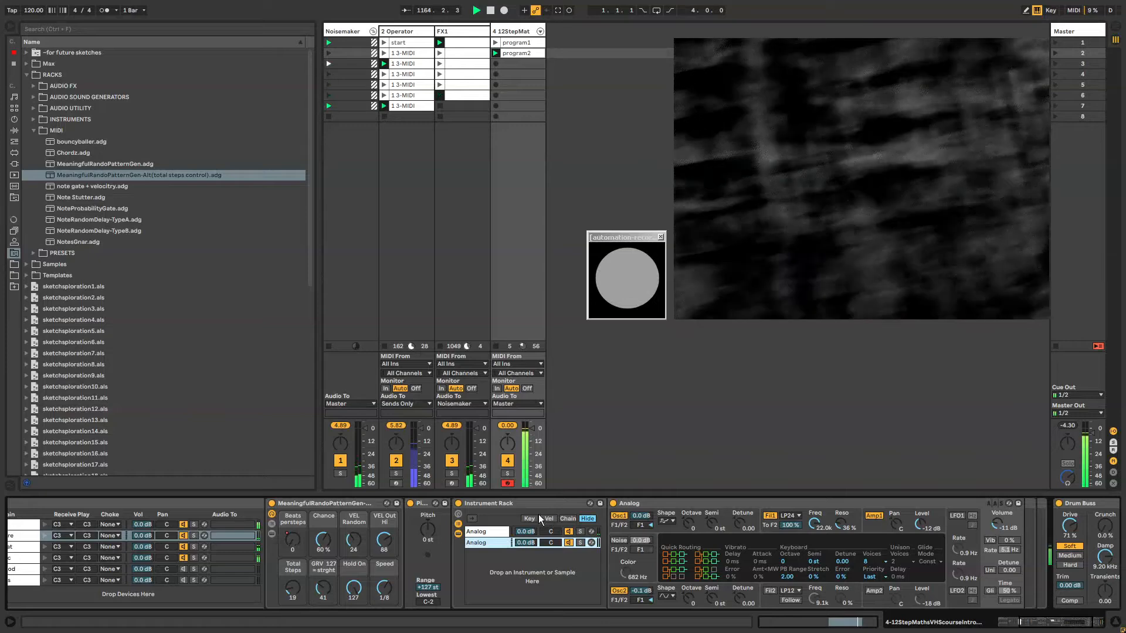
Step: Narrow the key zones so the first Analog chain responds only to C3 and the second only to the key directly above
left_click(529, 518)
left_click_drag(607, 534, 745, 534)
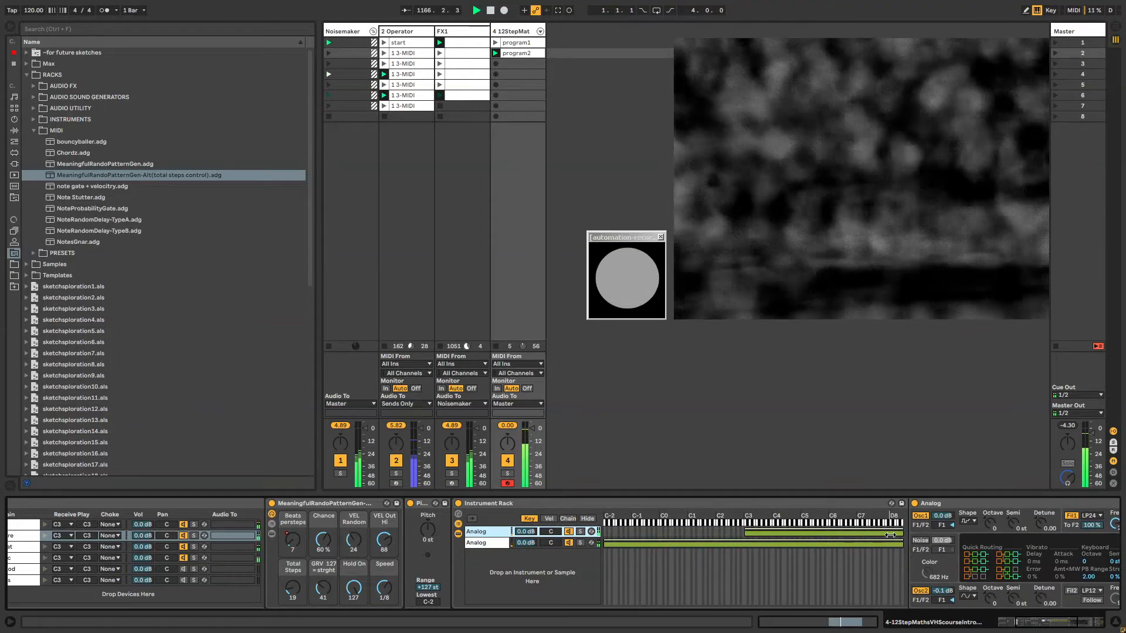
left_click_drag(903, 533, 746, 533)
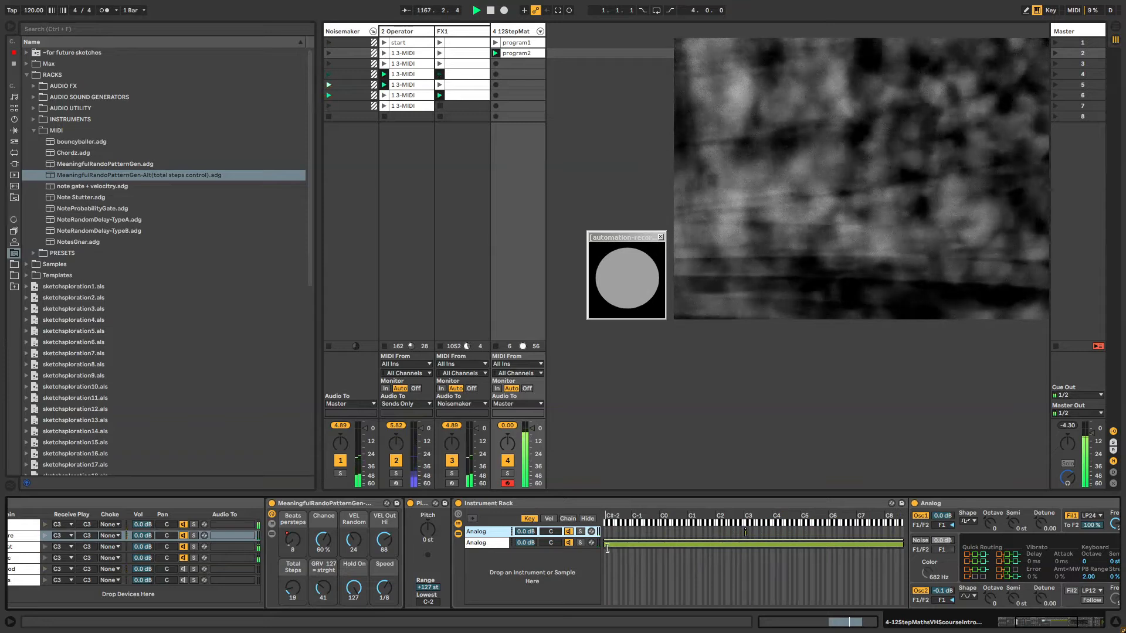
left_click_drag(609, 548, 745, 547)
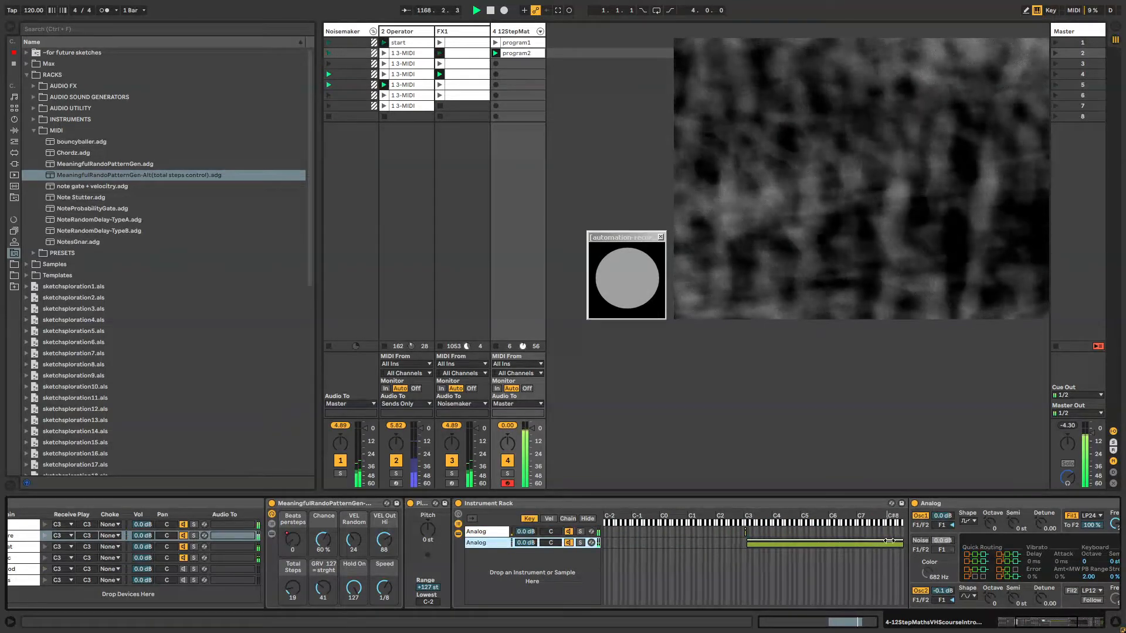
left_click_drag(903, 544, 747, 543)
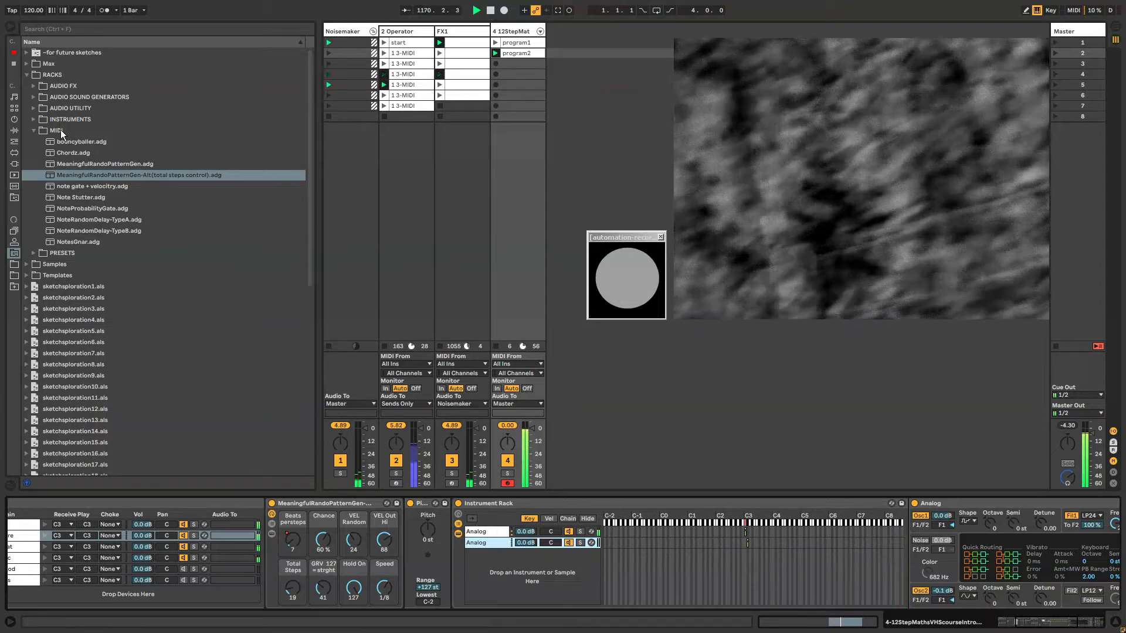
Step: Show the second oscillator's pitch settings in the Analog of the rack's second chain
left_click(998, 504)
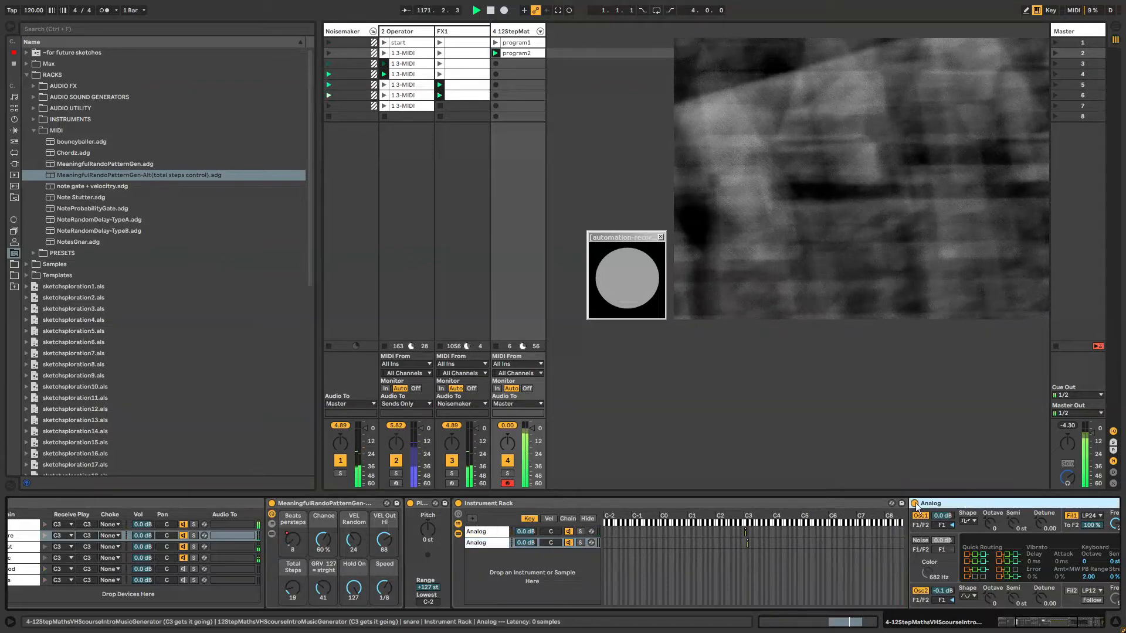
left_click_drag(1027, 623, 1042, 623)
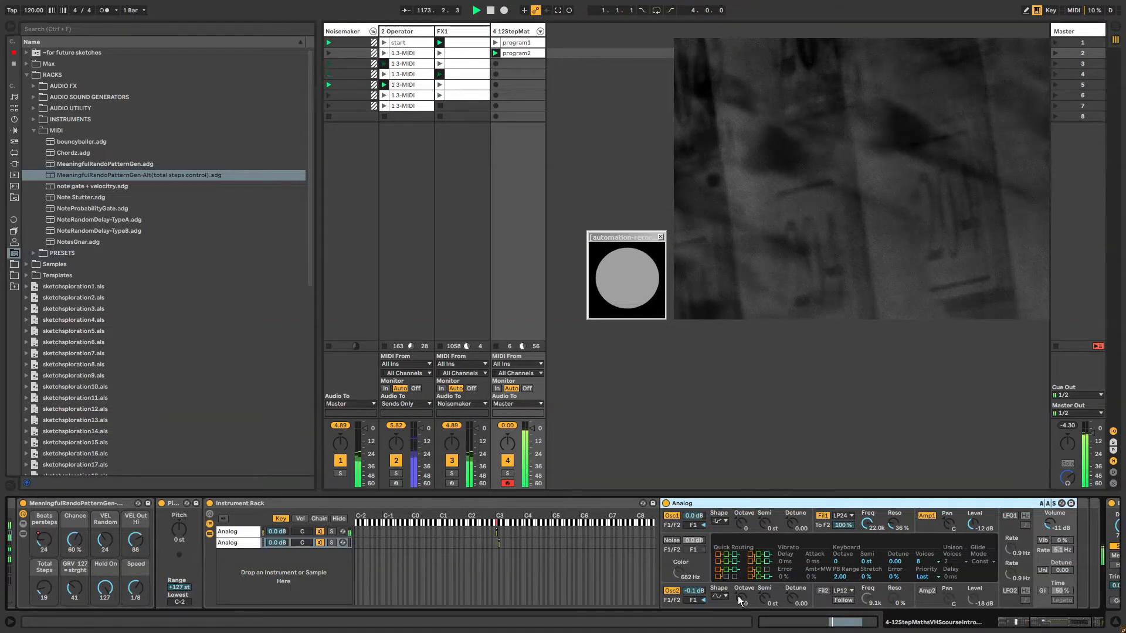
left_click(720, 596)
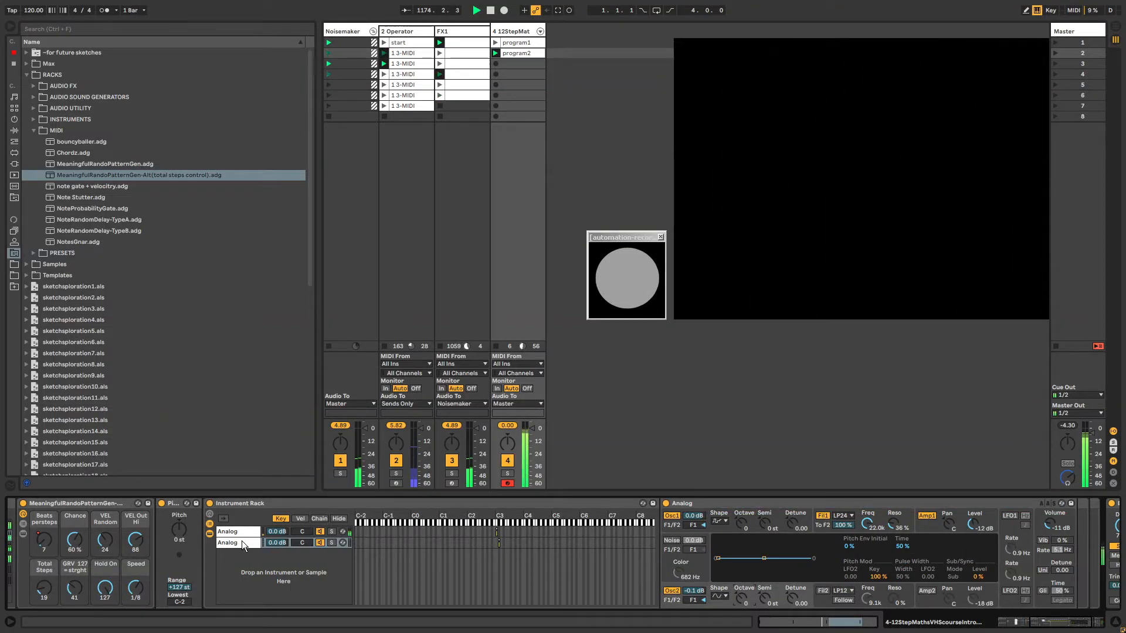
left_click(241, 542)
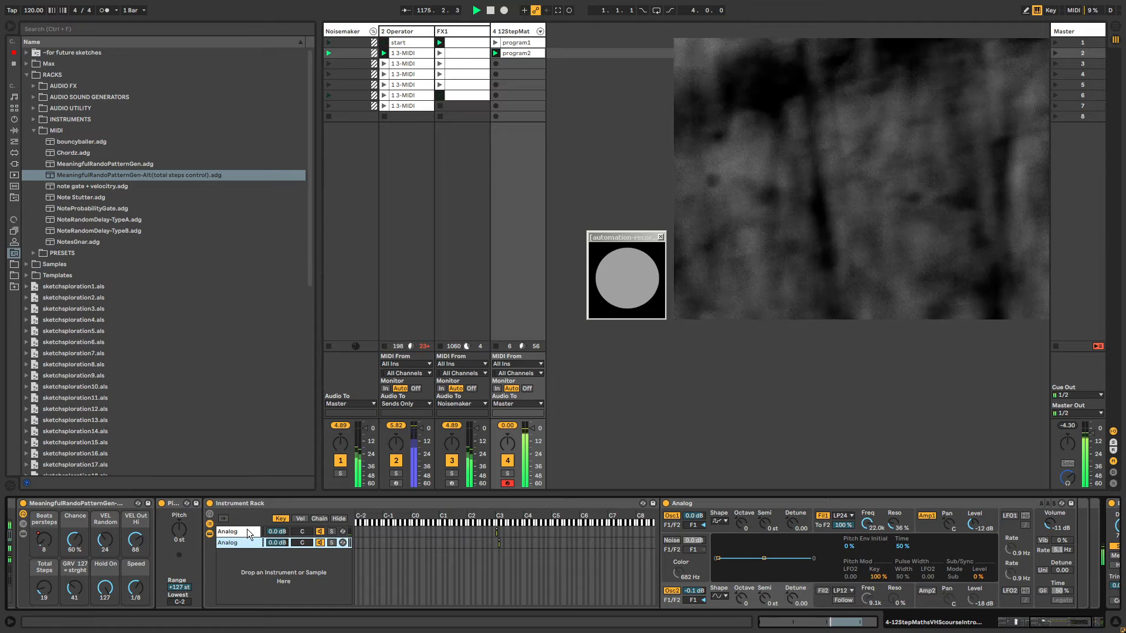
Step: Insert the Random MIDI effect before the Instrument Rack with Chance at 56%
left_click(33, 130)
left_click(14, 131)
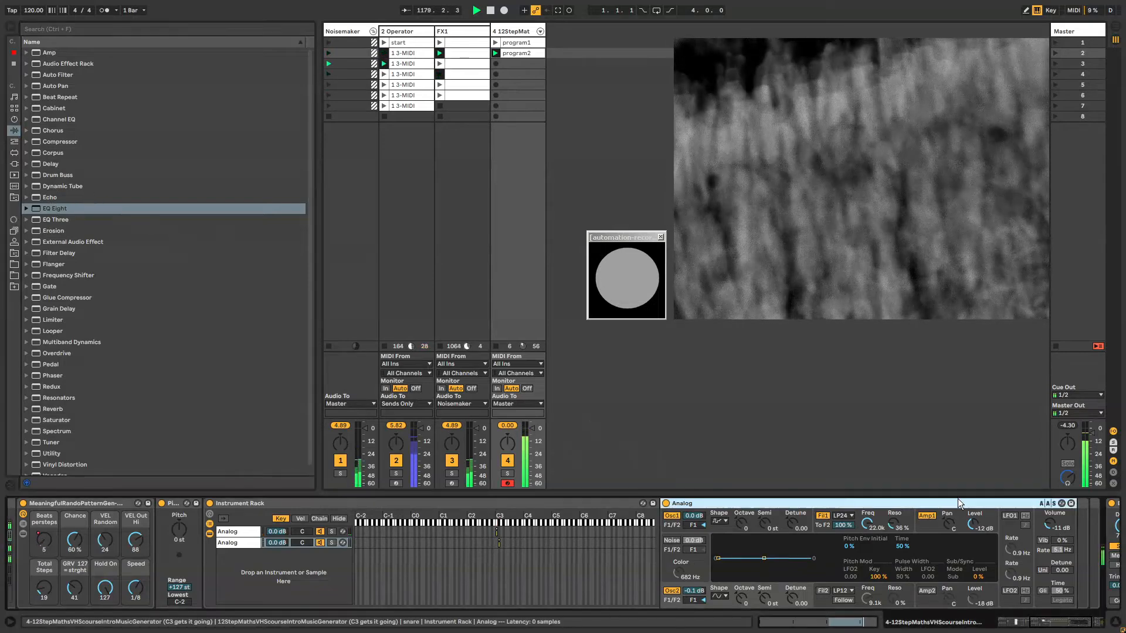
left_click(237, 543)
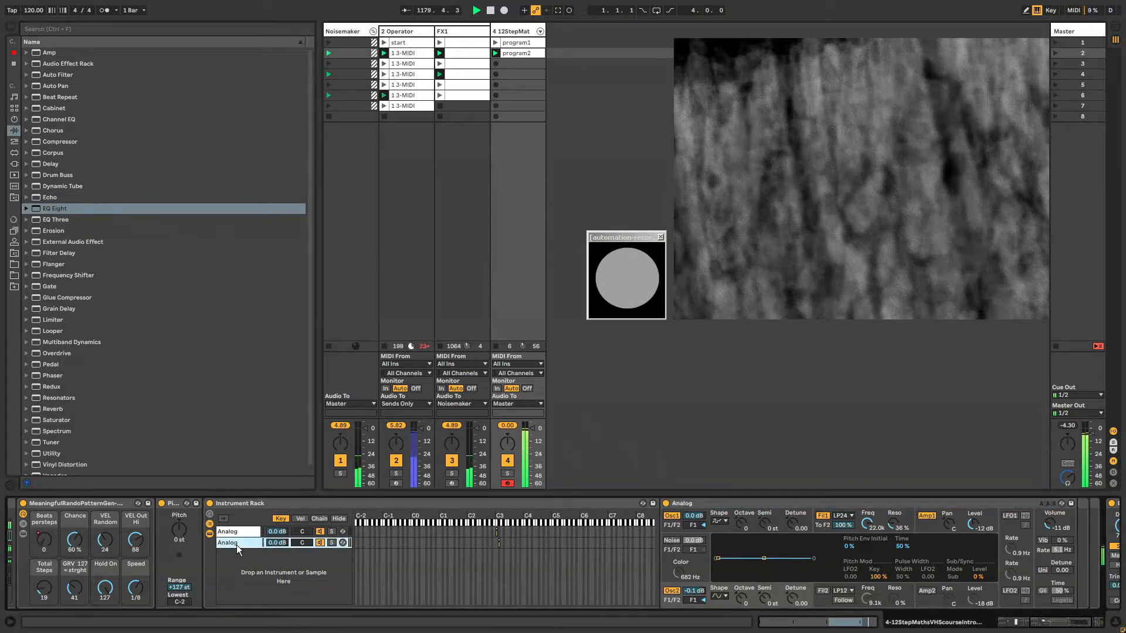
left_click(14, 142)
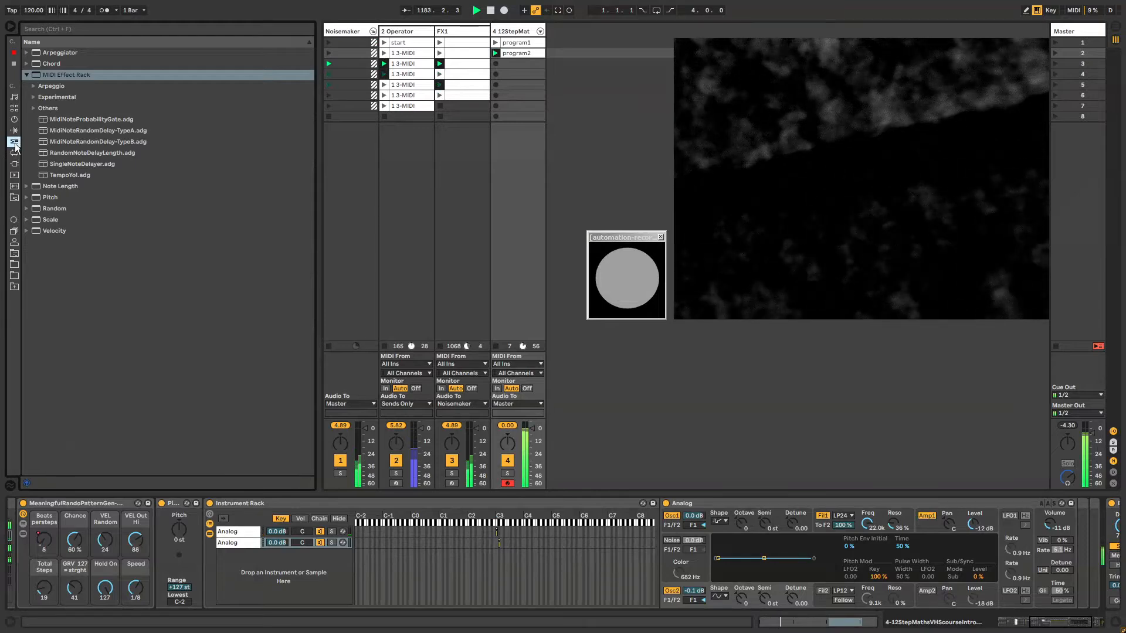
left_click(27, 75)
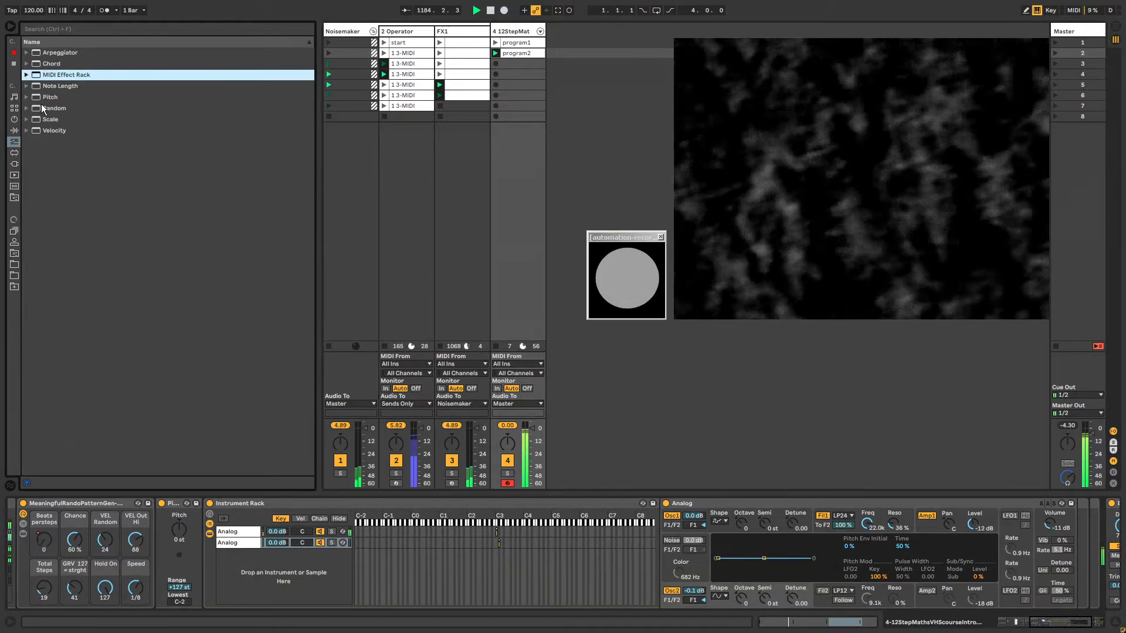
mouse_move(50, 109)
left_mouse_down()
mouse_move(156, 327)
mouse_move(244, 577)
mouse_move(210, 551)
mouse_move(220, 590)
left_mouse_up()
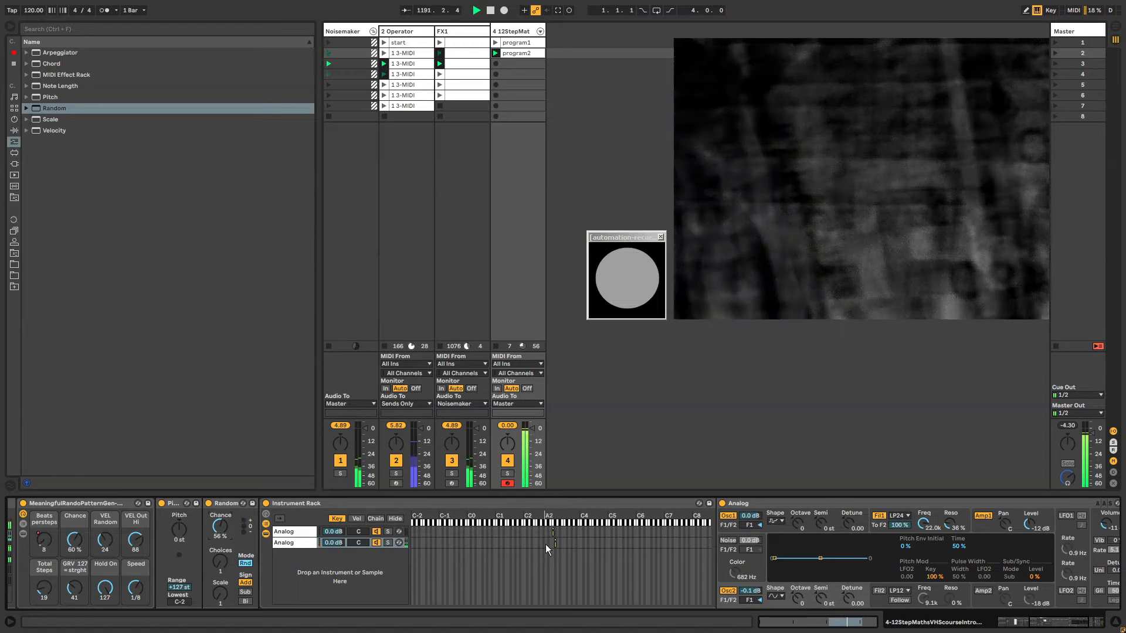
Step: Rename the two Analog chains as snare1 and snare2
left_click(304, 523)
key("ctrl+r")
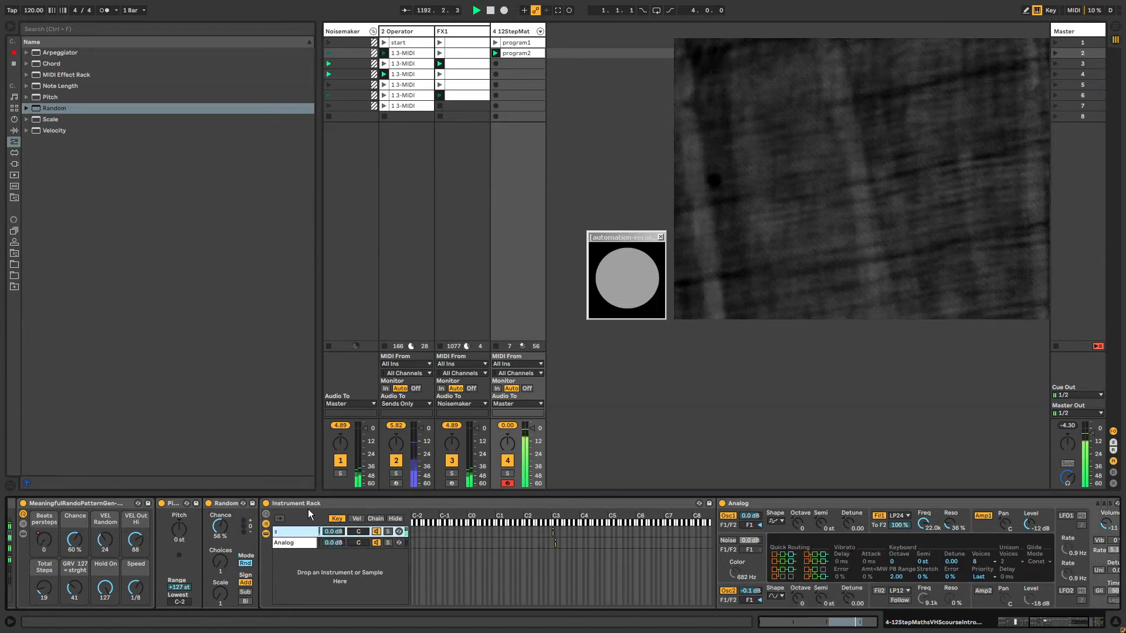
type("snare1")
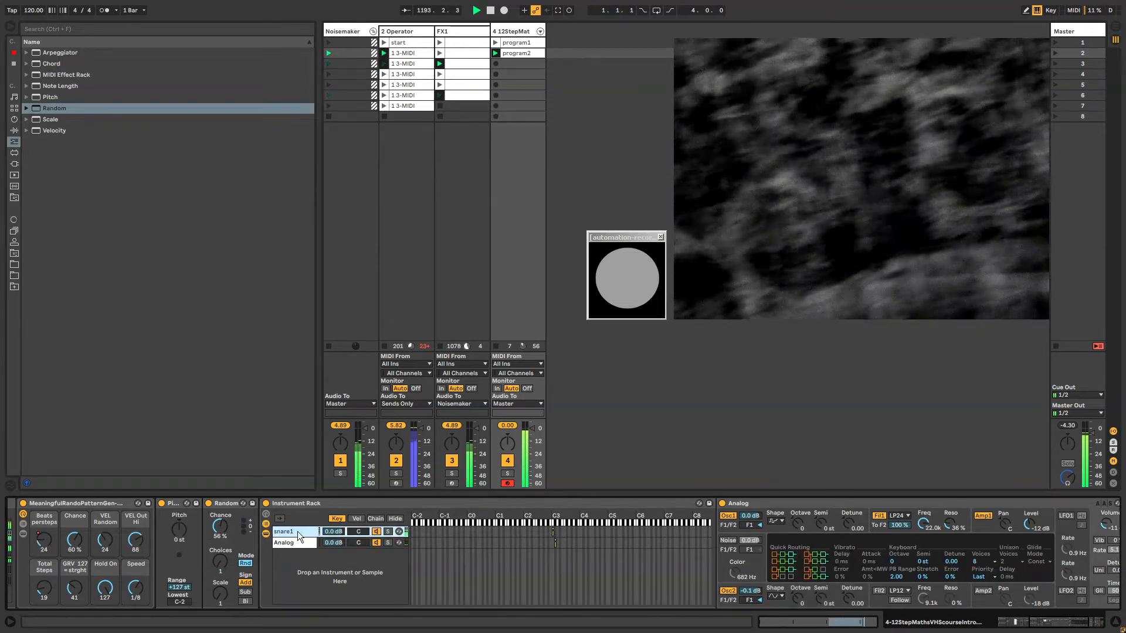
left_click(295, 544)
key("ctrl+r")
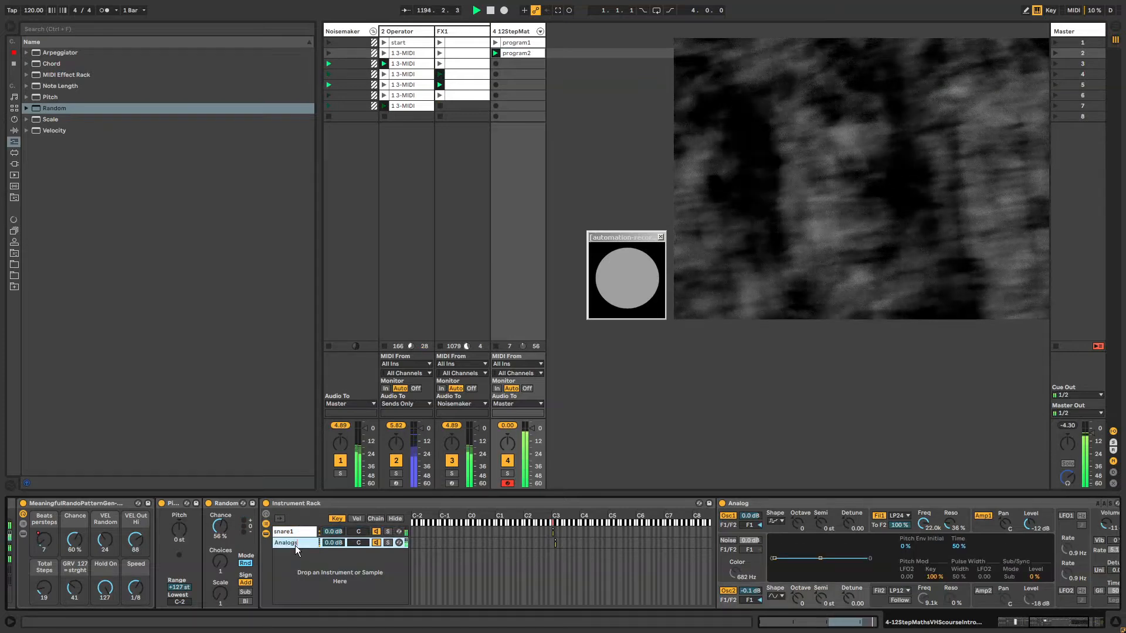
type("snare2")
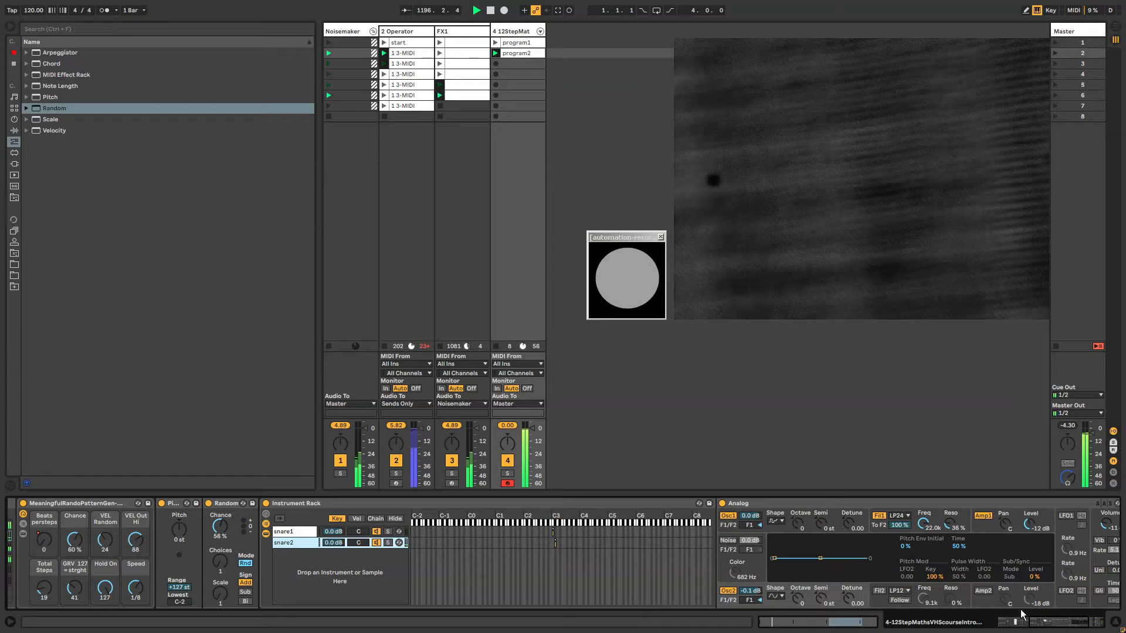
Step: Select the snare2 chain and lower its Analog's first filter frequency to 4.6k
left_click_drag(1031, 622, 1041, 622)
left_click(294, 513)
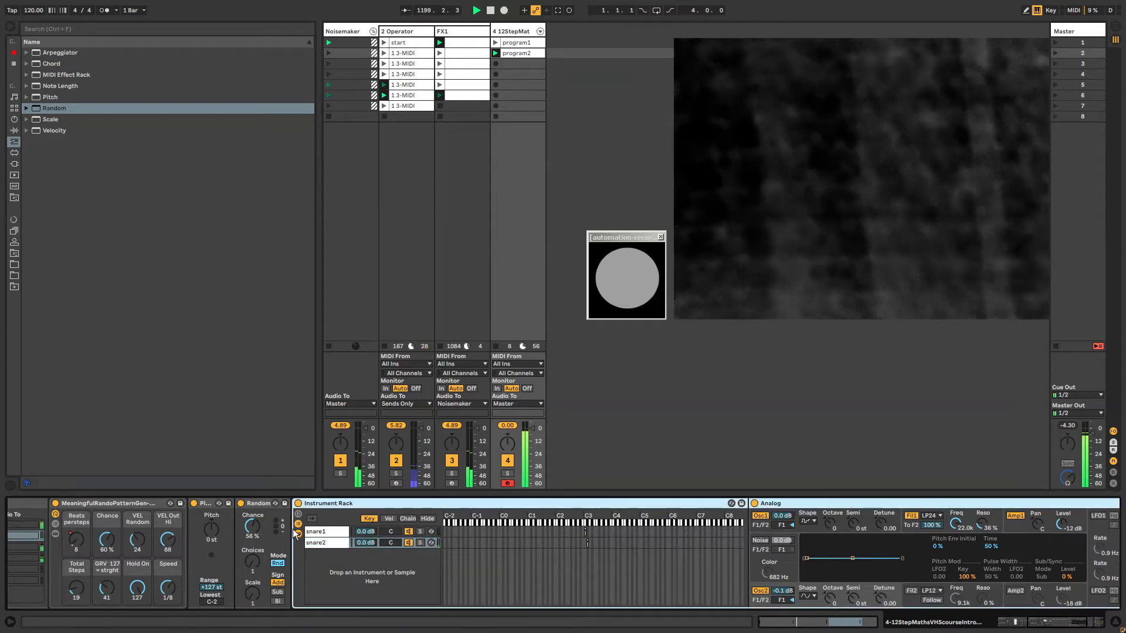
left_click(324, 544)
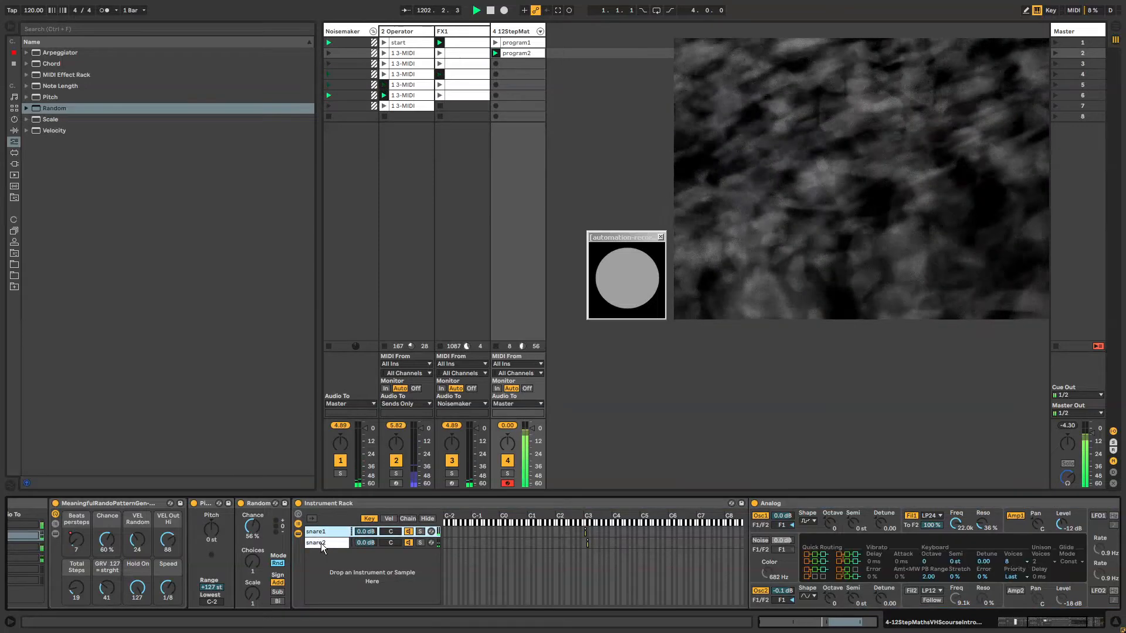
left_click(931, 525)
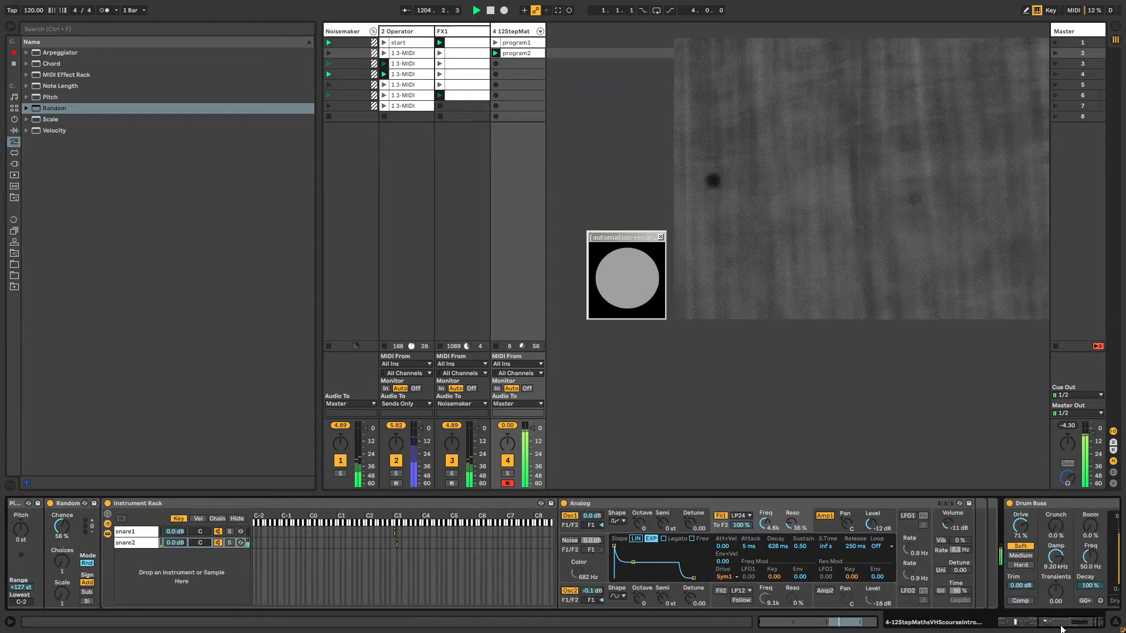
left_click(1048, 623)
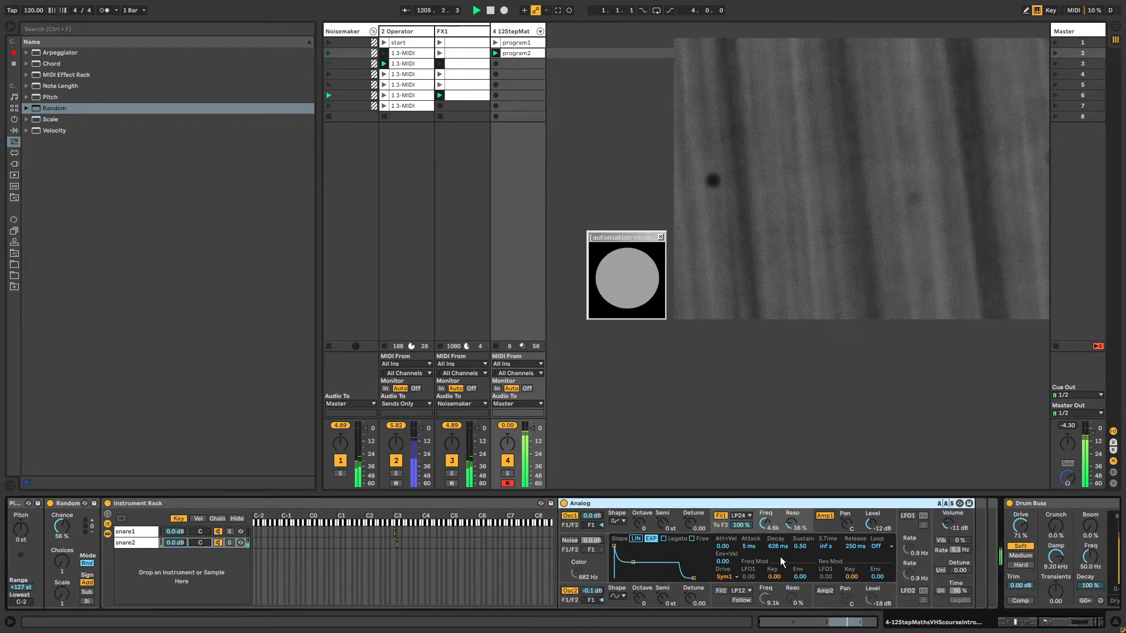
Step: Compare both chains, then set snare2's filter envelope attack to 835 ms, filter frequency to 2.6k and resonance to 95%
left_click(134, 531)
left_click(134, 542)
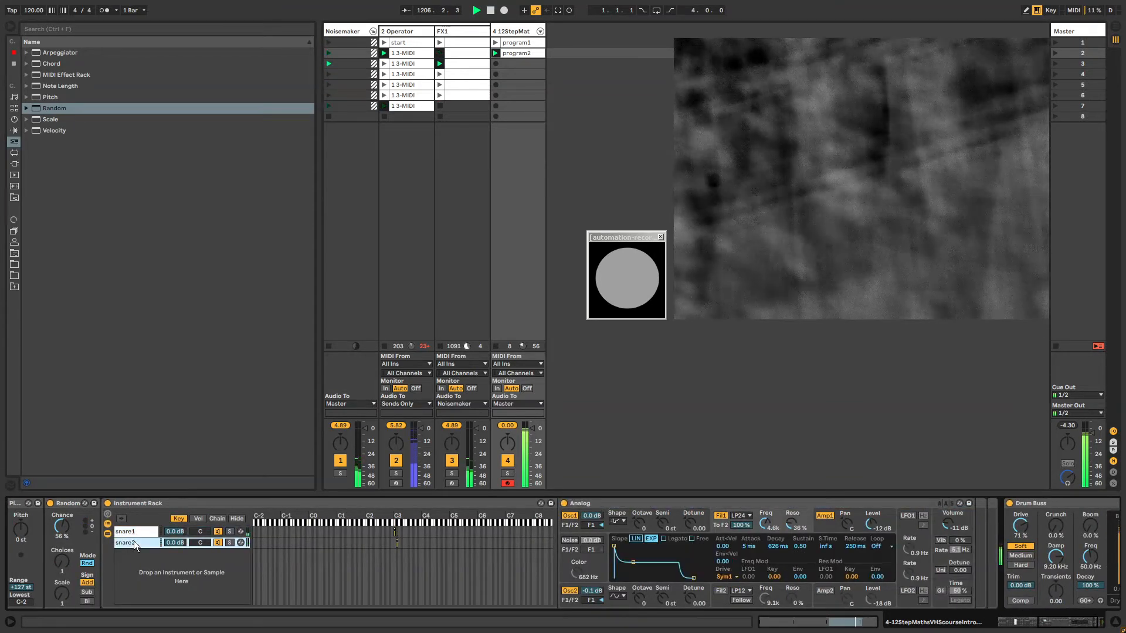
left_click(136, 532)
left_click(133, 544)
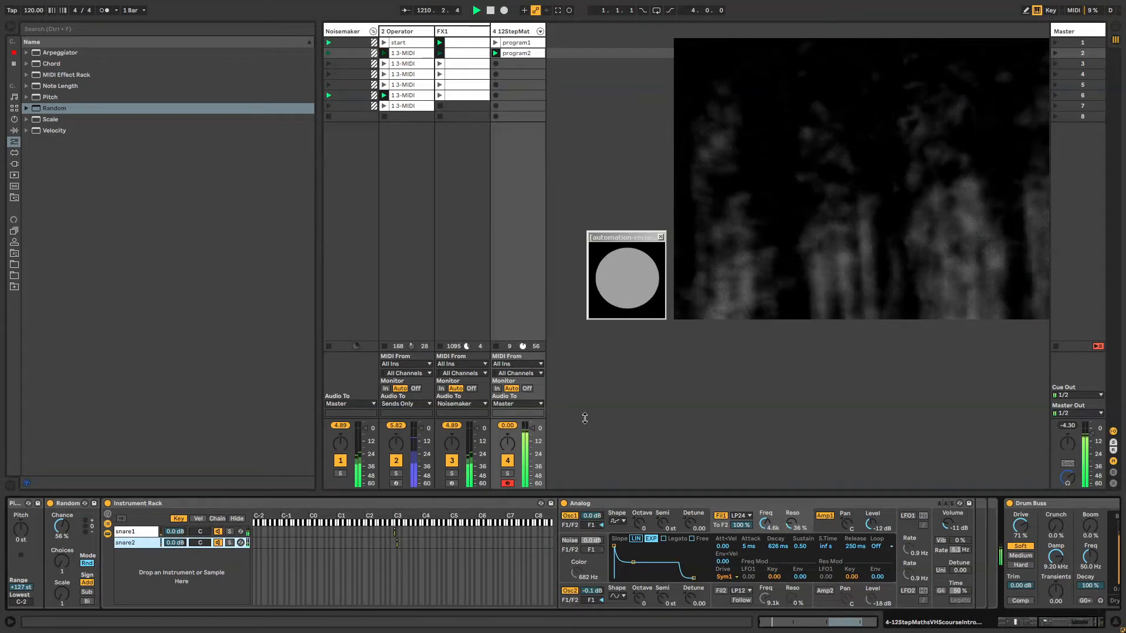
left_click(635, 502)
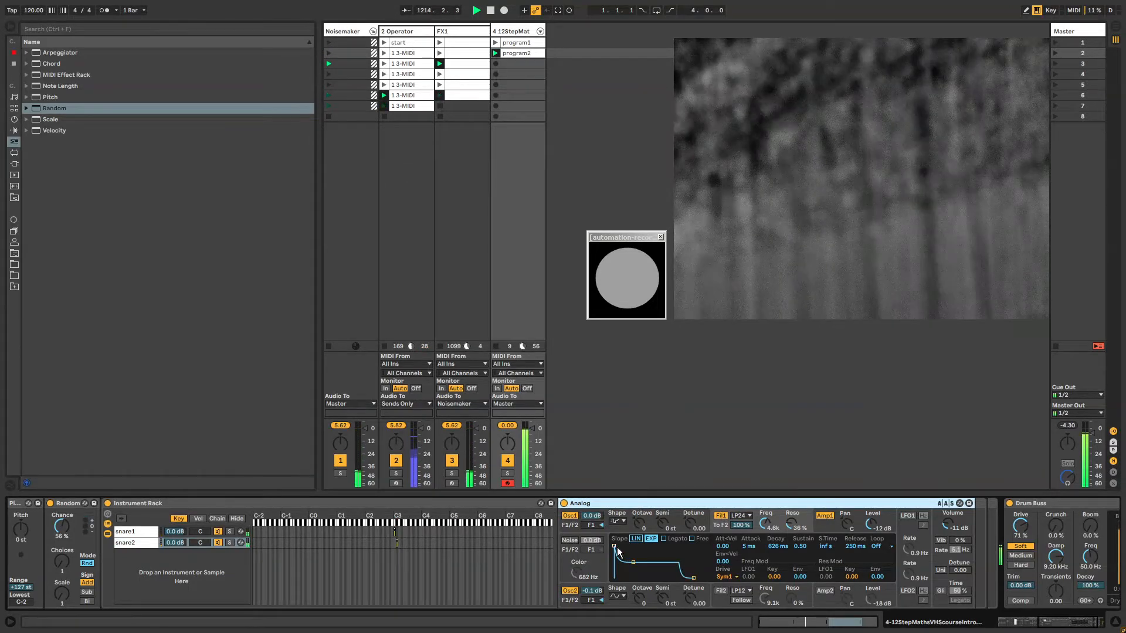
left_click_drag(615, 546, 636, 547)
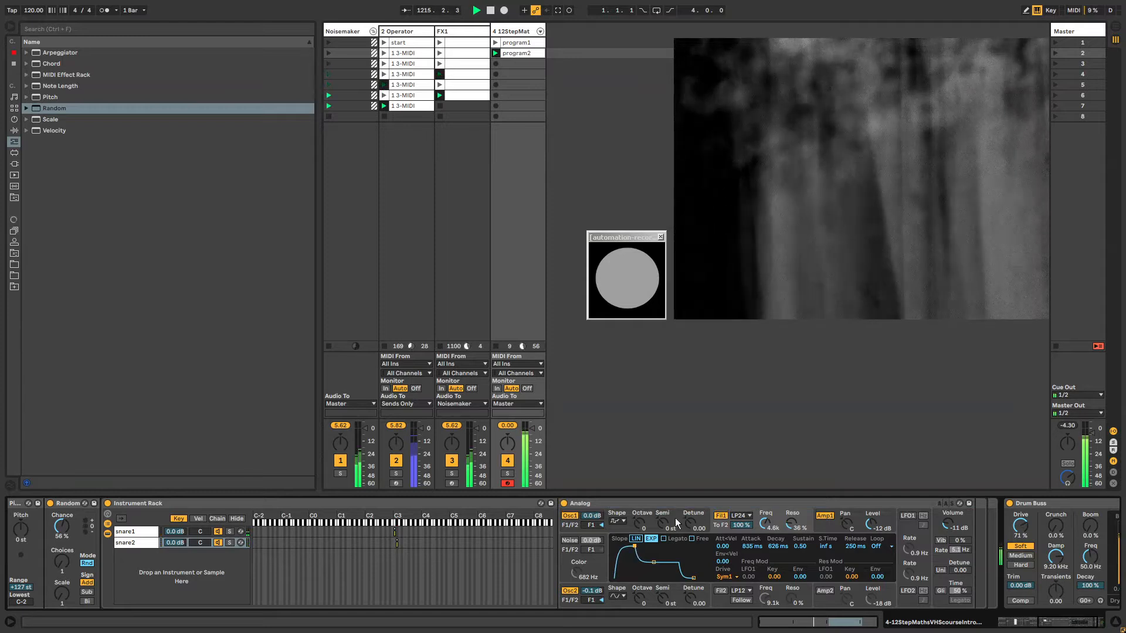
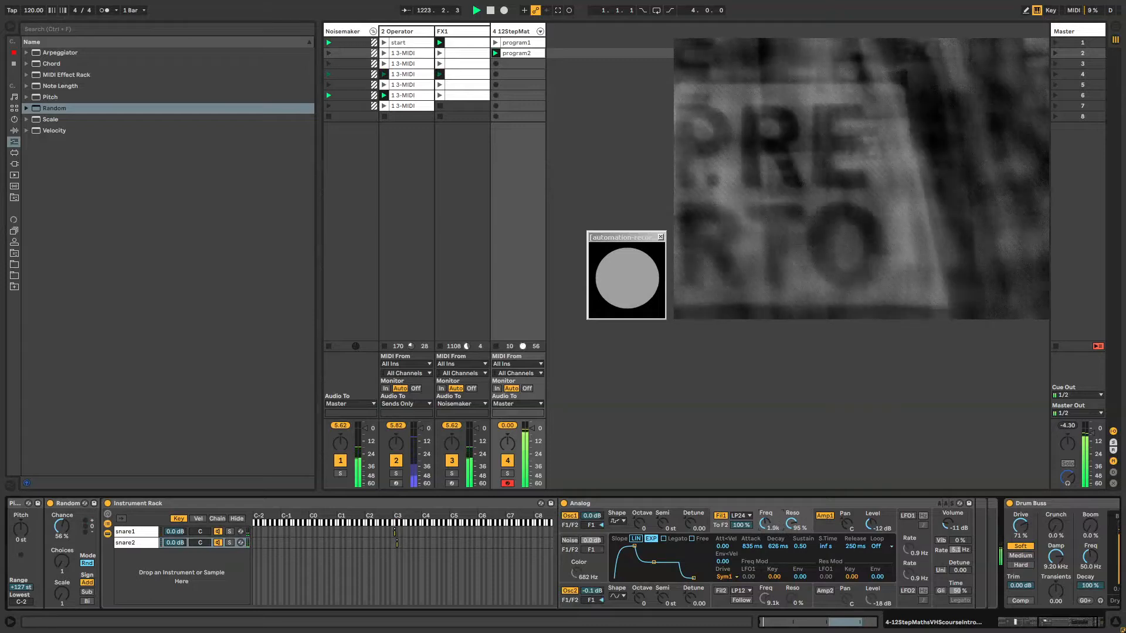
Step: Duplicate the snare2 chain and rename the copy as snare3
left_click(143, 542)
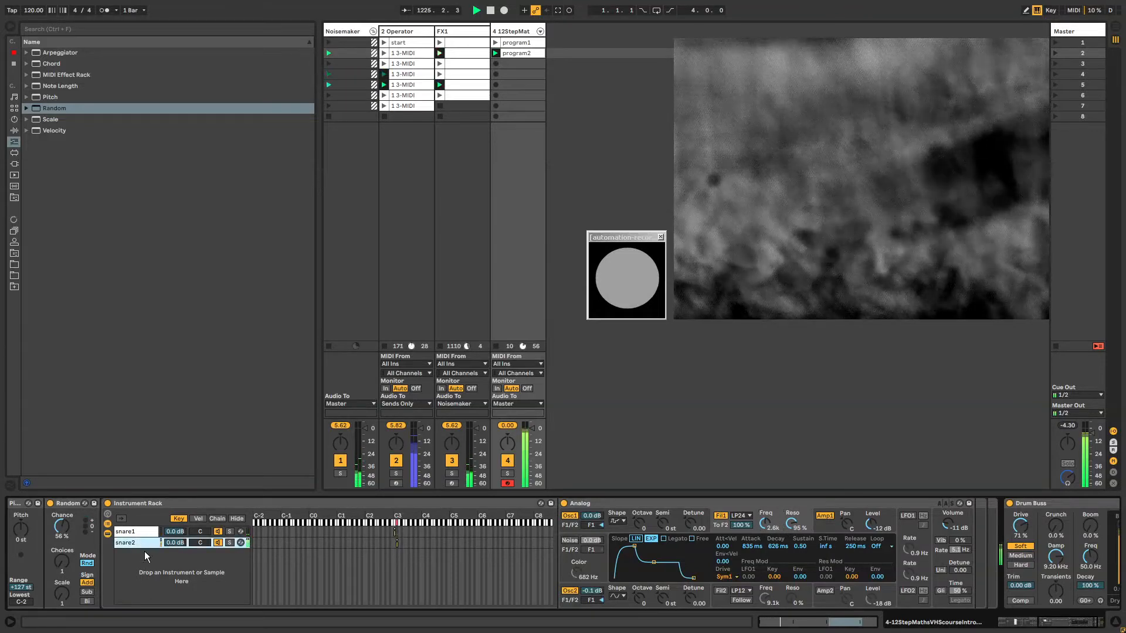
key("ctrl+d")
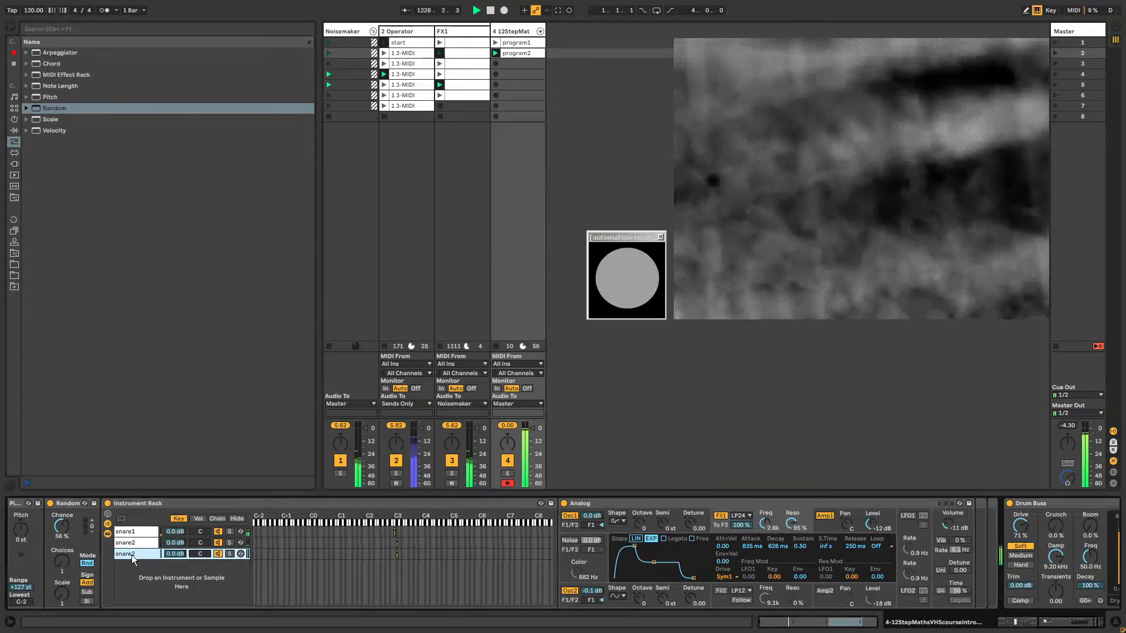
key("ctrl+r")
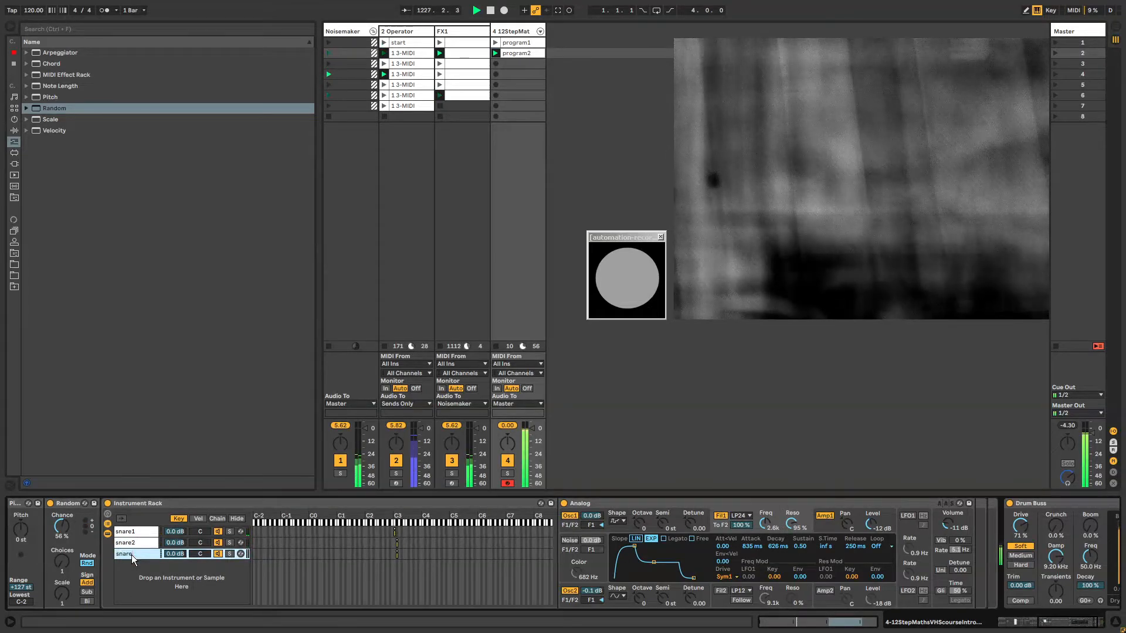
type("3")
key("Return")
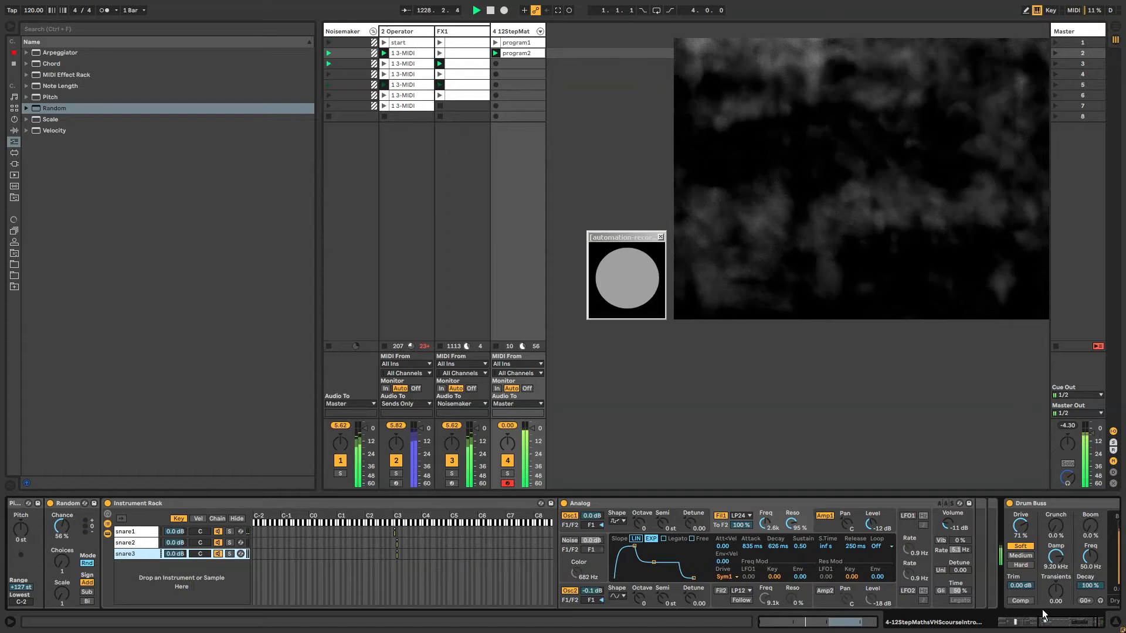
left_click_drag(1058, 619, 1049, 619)
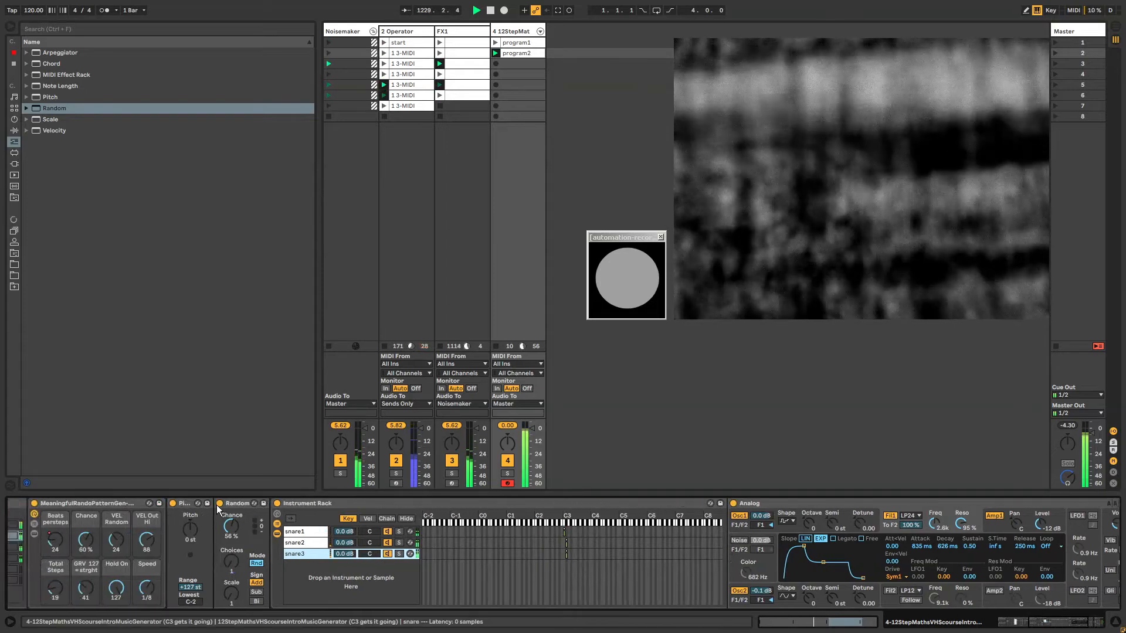
Step: Show the Random device's on/off envelope in program2, raise its line to switch Random on, and launch the program1 clip
left_click(219, 505)
right_click(219, 505)
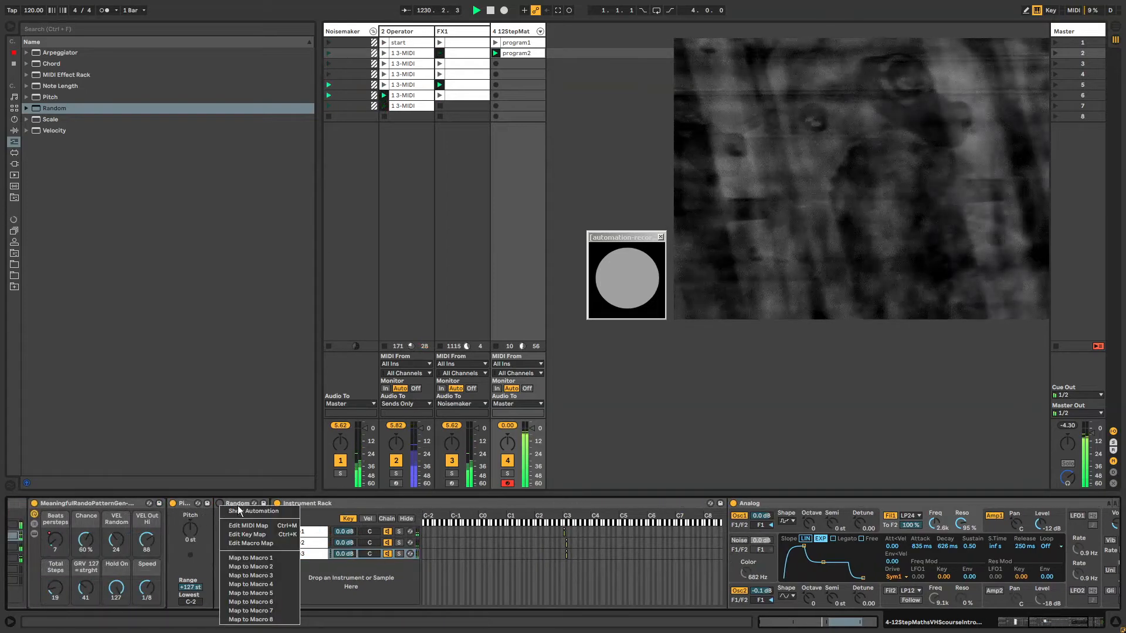
left_click(238, 509)
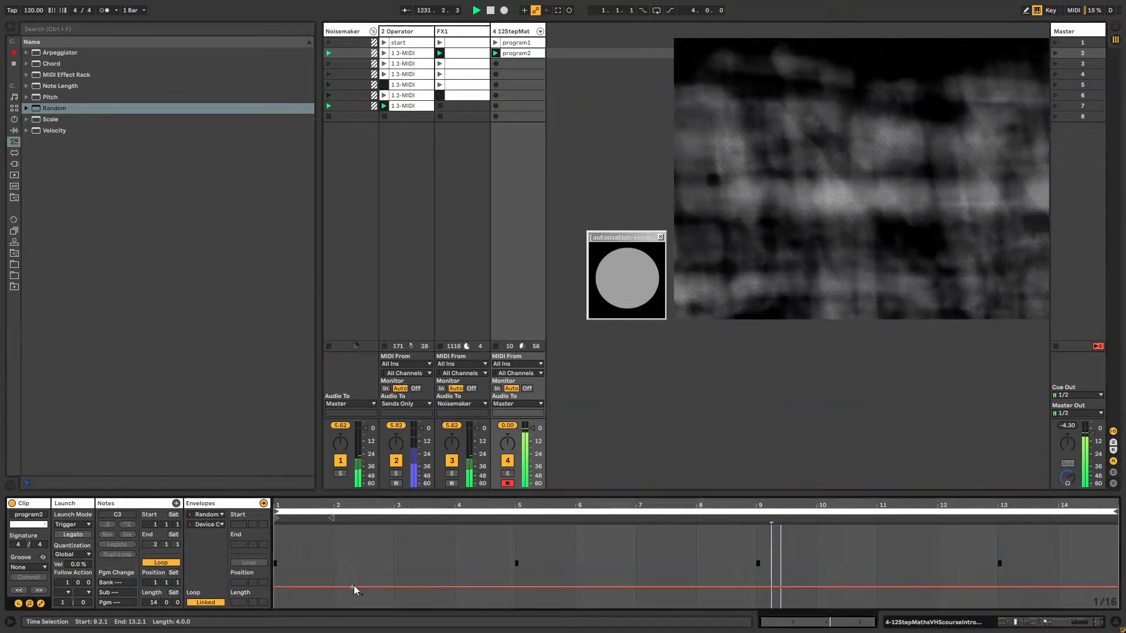
left_click_drag(354, 586, 354, 544)
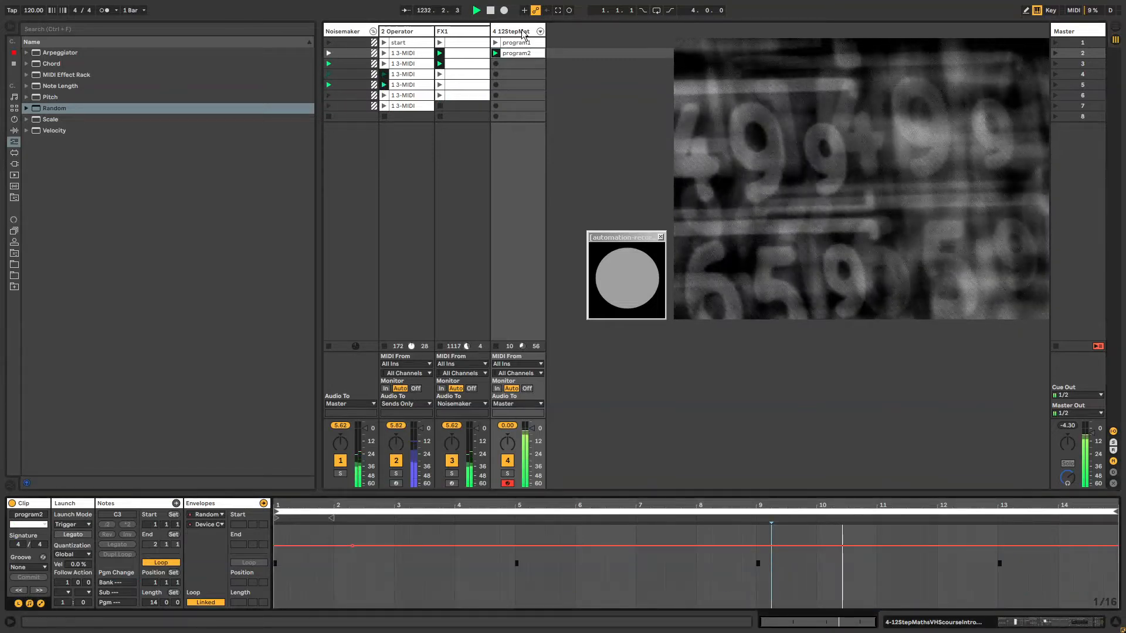
left_click(524, 34)
left_click(496, 42)
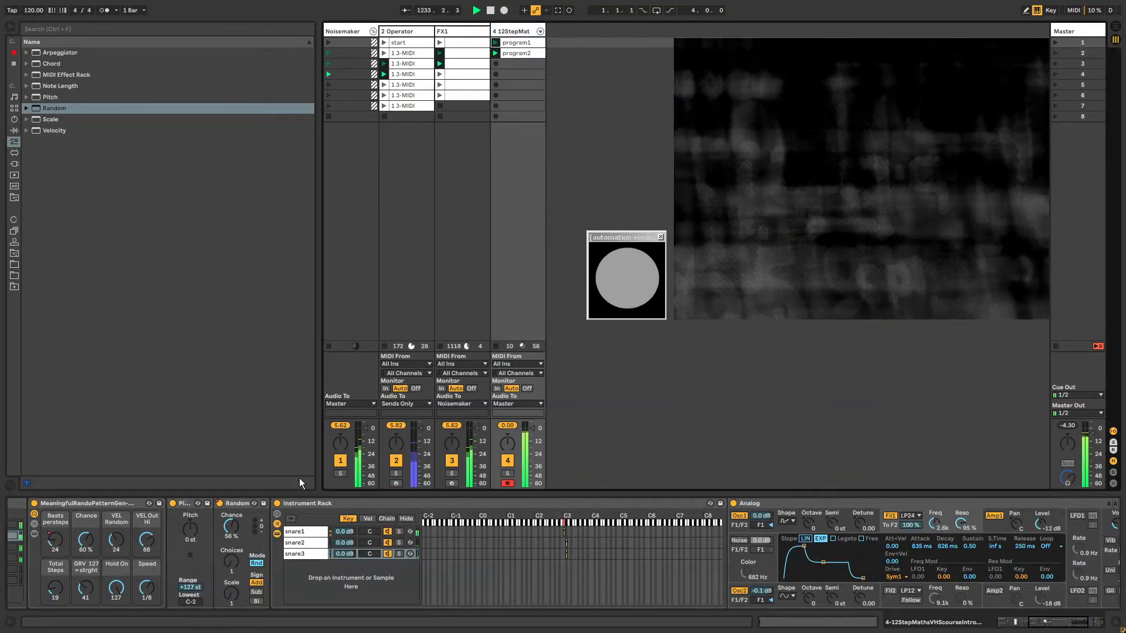
Step: Select the snare1 chain and set the Pitch device to +1 st
left_click(335, 532)
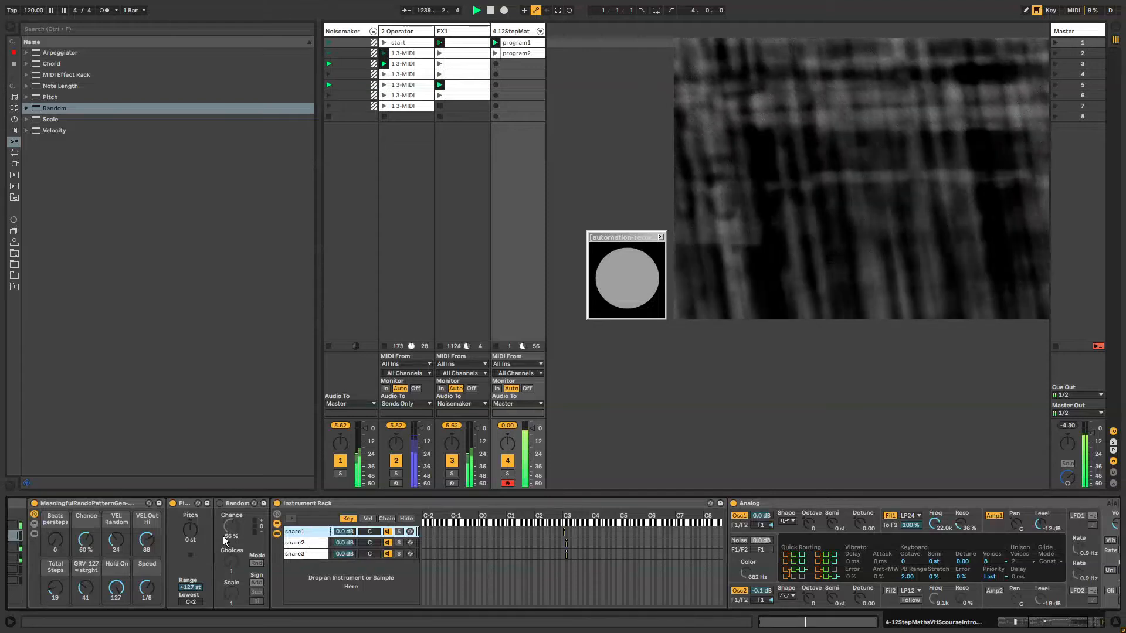
left_click(192, 532)
left_click_drag(186, 524, 185, 521)
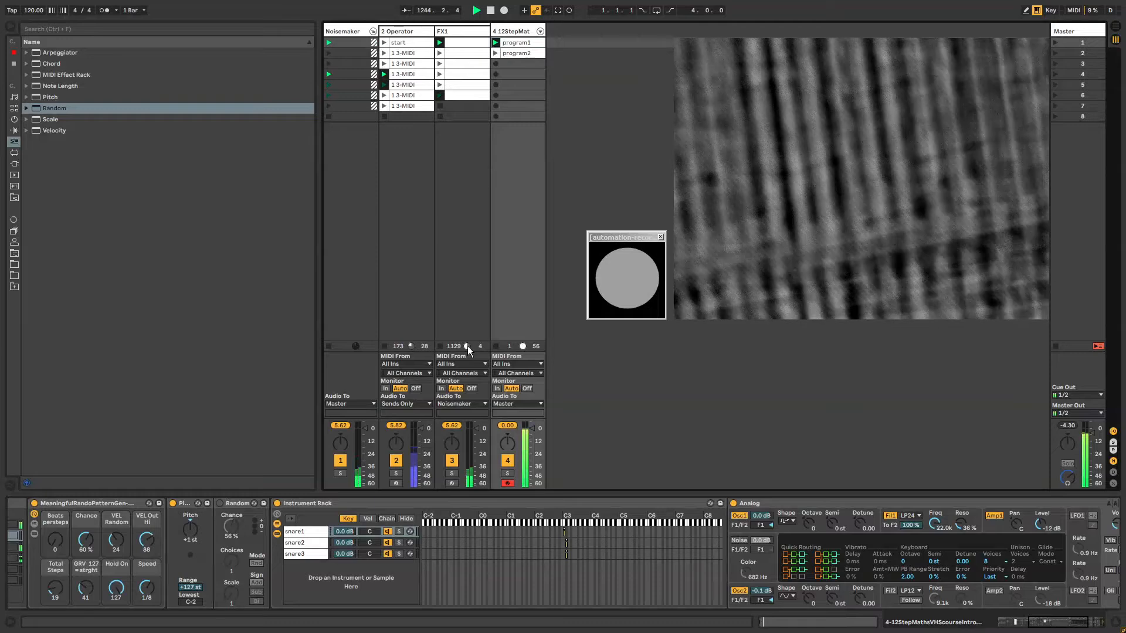
Step: Show the snare pattern generator's Beats persteps envelope in program1 and set its value to 16 at the clip start
left_click_drag(1051, 626, 1034, 623)
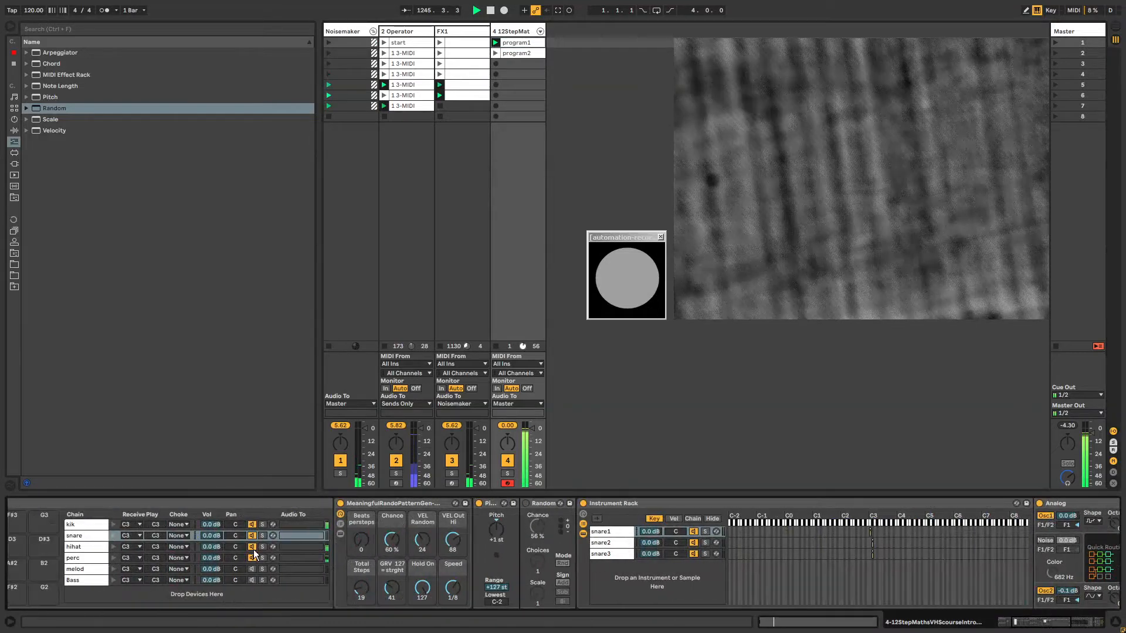
right_click(362, 537)
left_click(386, 286)
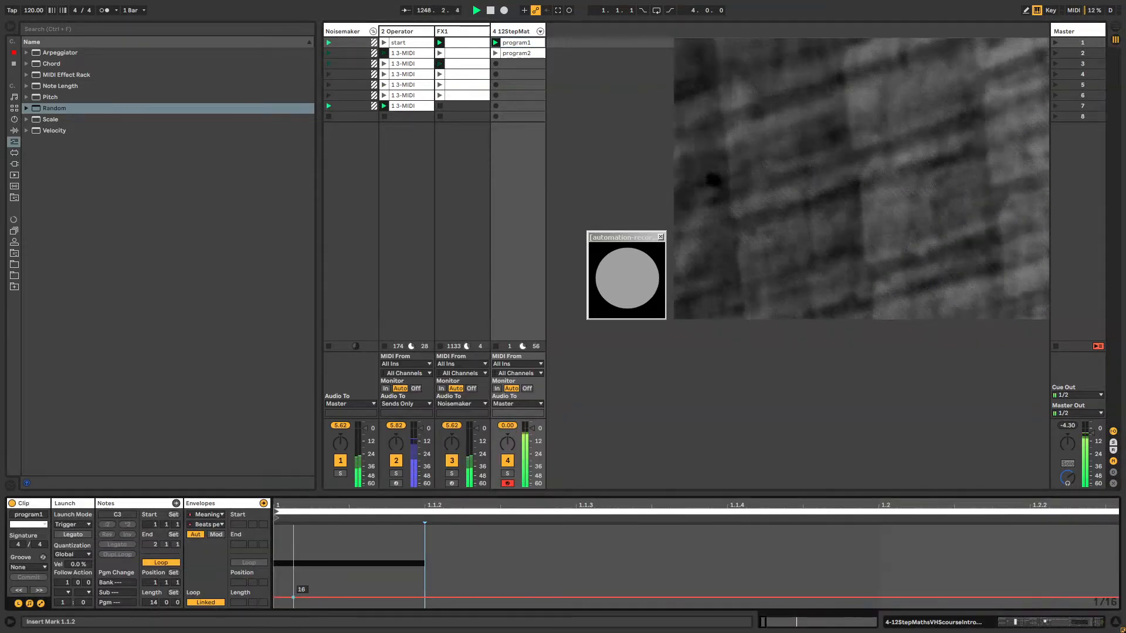
left_click(512, 32)
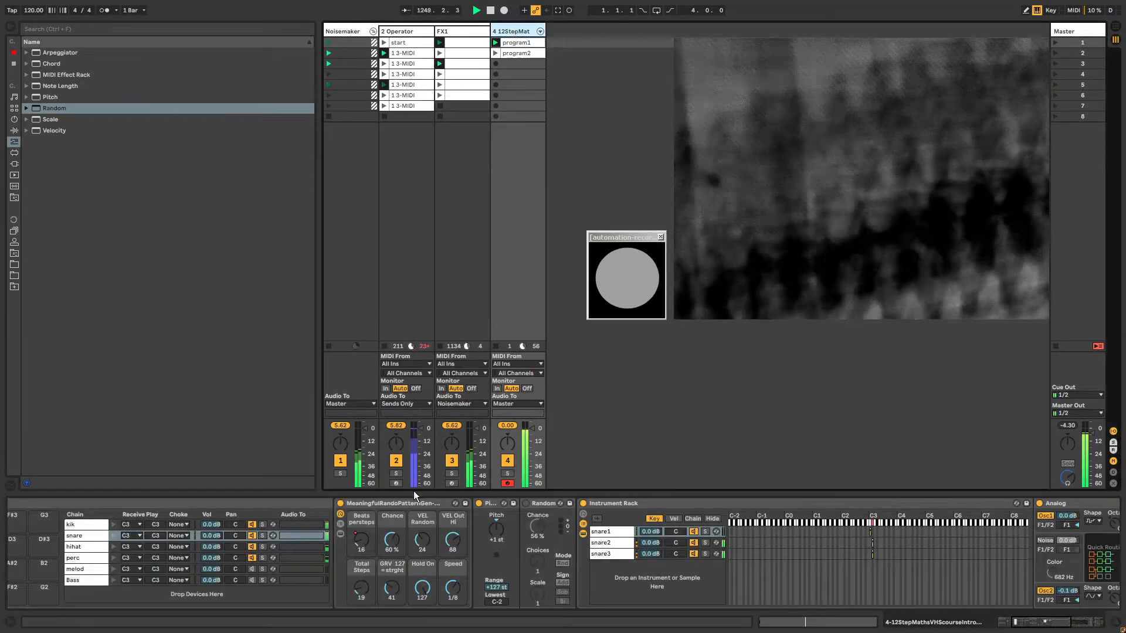
Step: Set the snare1 Analog's volume to -11 dB and fine-tune the decay point of its Amp1 envelope
left_click(1019, 622)
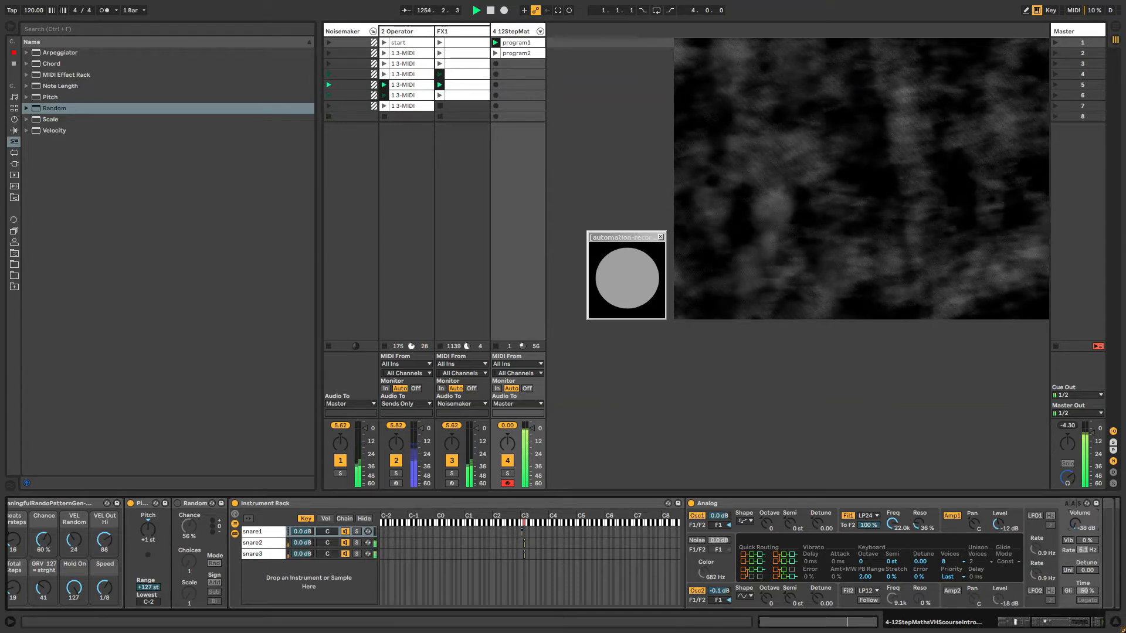
left_click_drag(1074, 524, 1075, 521)
left_click(960, 529)
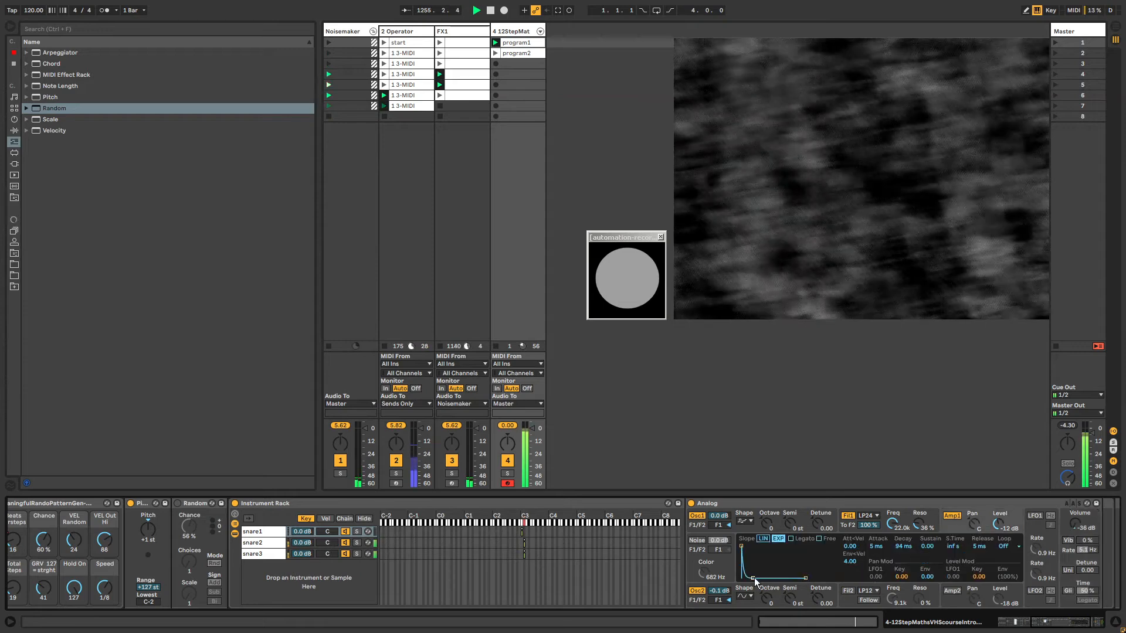
left_click_drag(754, 580, 753, 578)
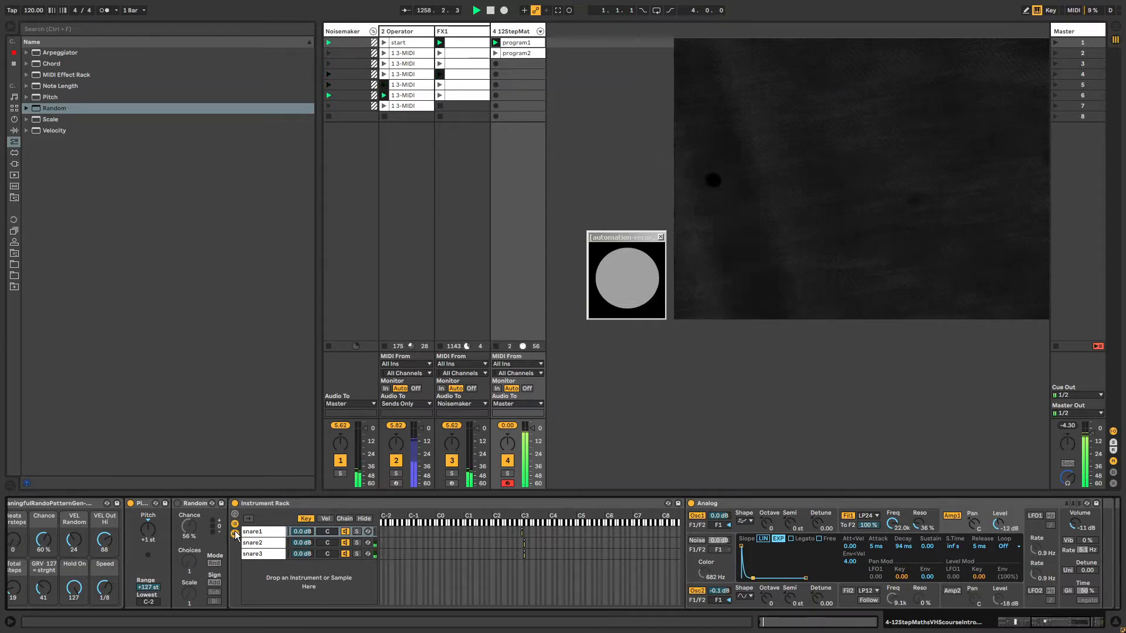
Step: Reopen the snare generator's Beats persteps envelope in program1 and raise its line to 16
left_click_drag(1072, 620, 1042, 621)
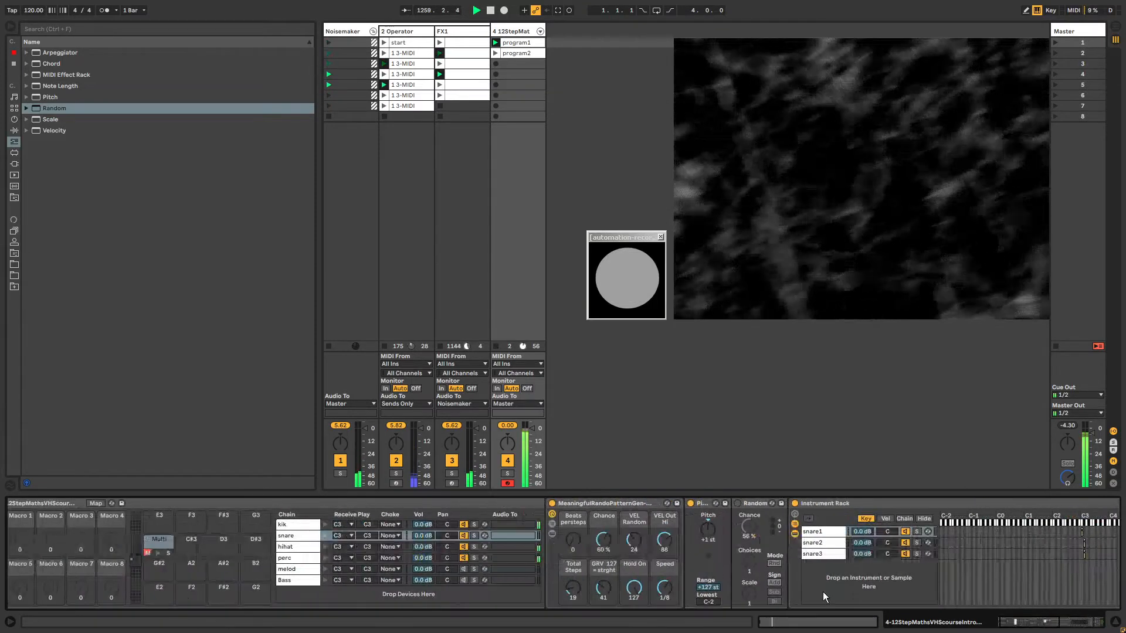
right_click(575, 540)
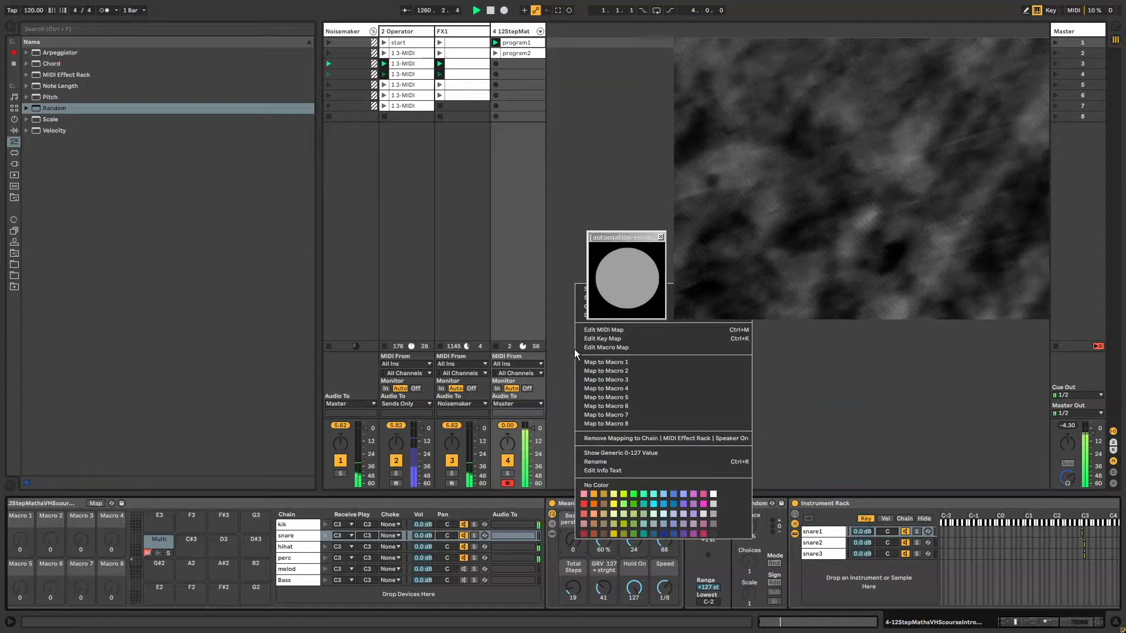
left_click(562, 544)
right_click(572, 541)
left_click(572, 540)
right_click(573, 541)
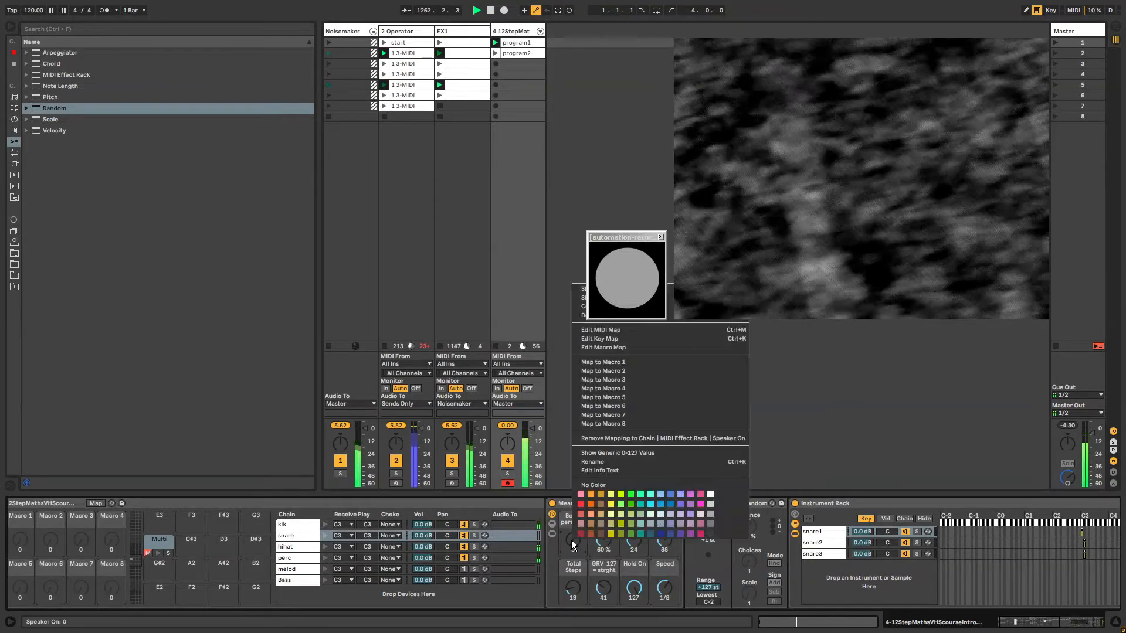
left_click(583, 289)
left_click_drag(306, 607, 307, 597)
left_click(502, 31)
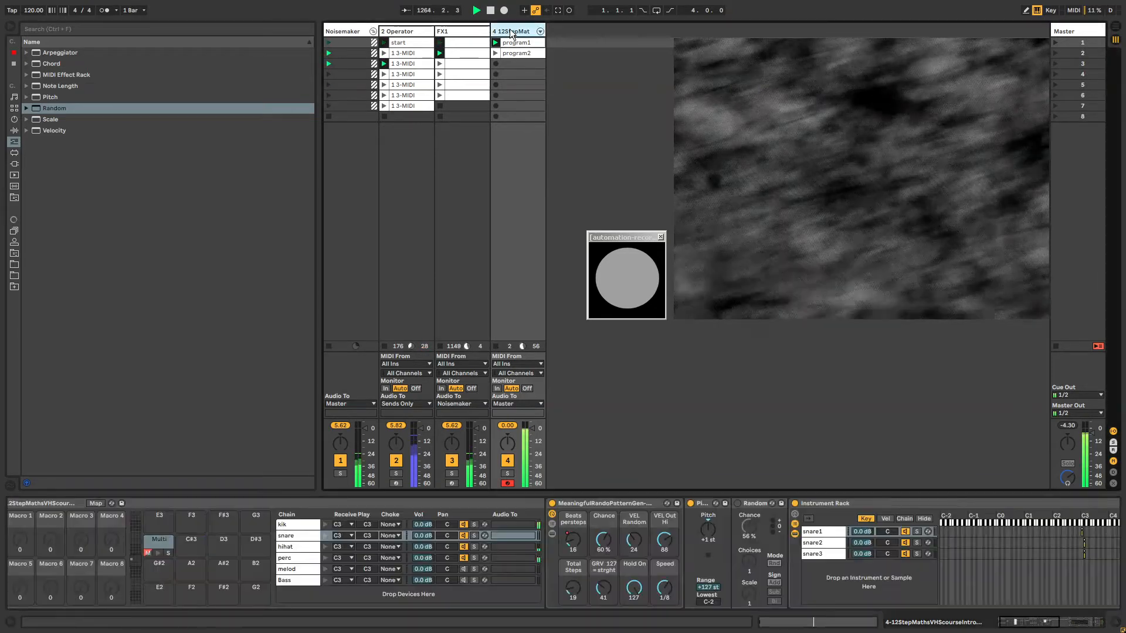
Step: Move the floating automation window out of the way and lower the snare generator's Chance envelope in program1 to 34 %
right_click(603, 543)
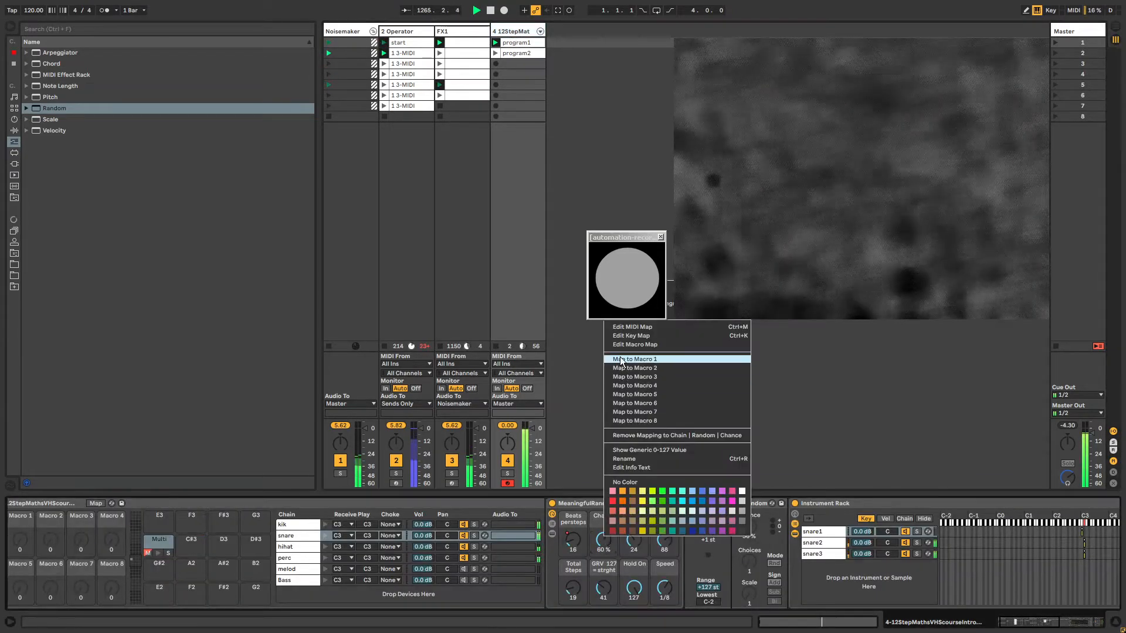
left_click(606, 258)
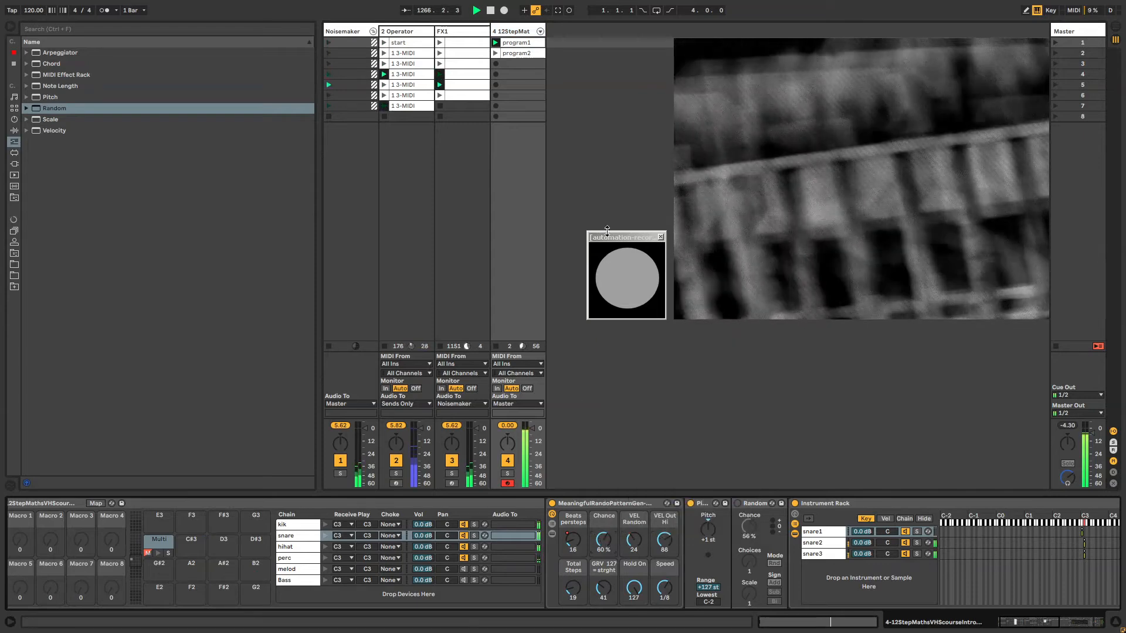
left_click_drag(610, 236, 608, 145)
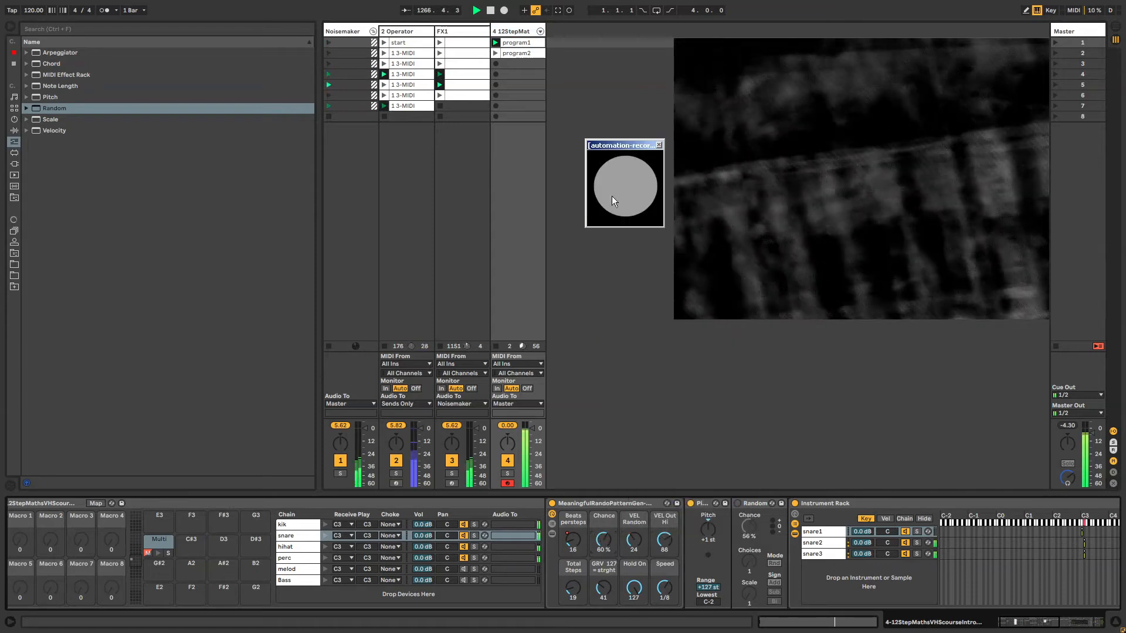
right_click(603, 539)
left_click(602, 539)
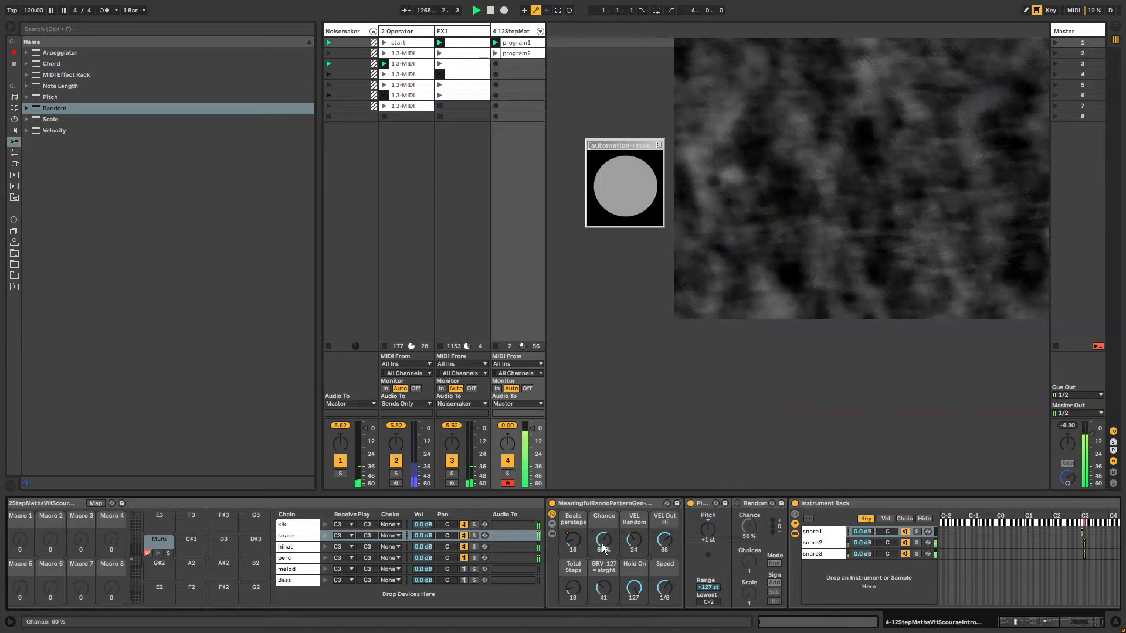
right_click(604, 542)
left_click(637, 284)
left_click_drag(363, 561, 363, 582)
key("shift+Tab")
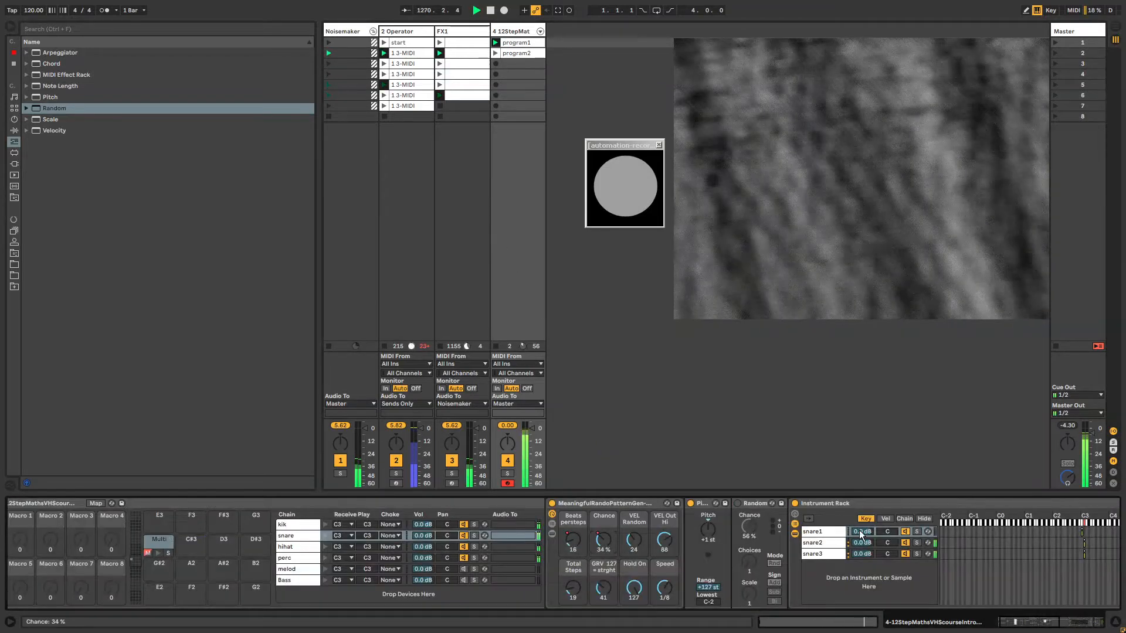
Step: Lower the snare2 Analog's volume to -27 dB and shorten its Amp1 envelope decay to 25 ms
left_click_drag(1009, 622, 1044, 623)
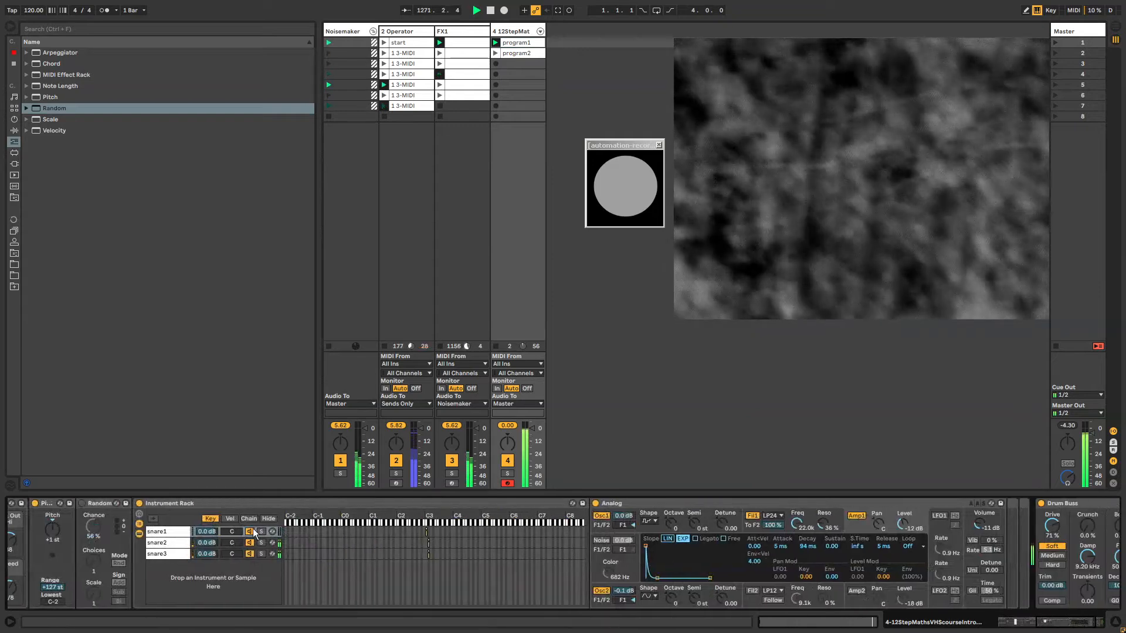
left_click(172, 544)
left_click_drag(980, 520, 980, 545)
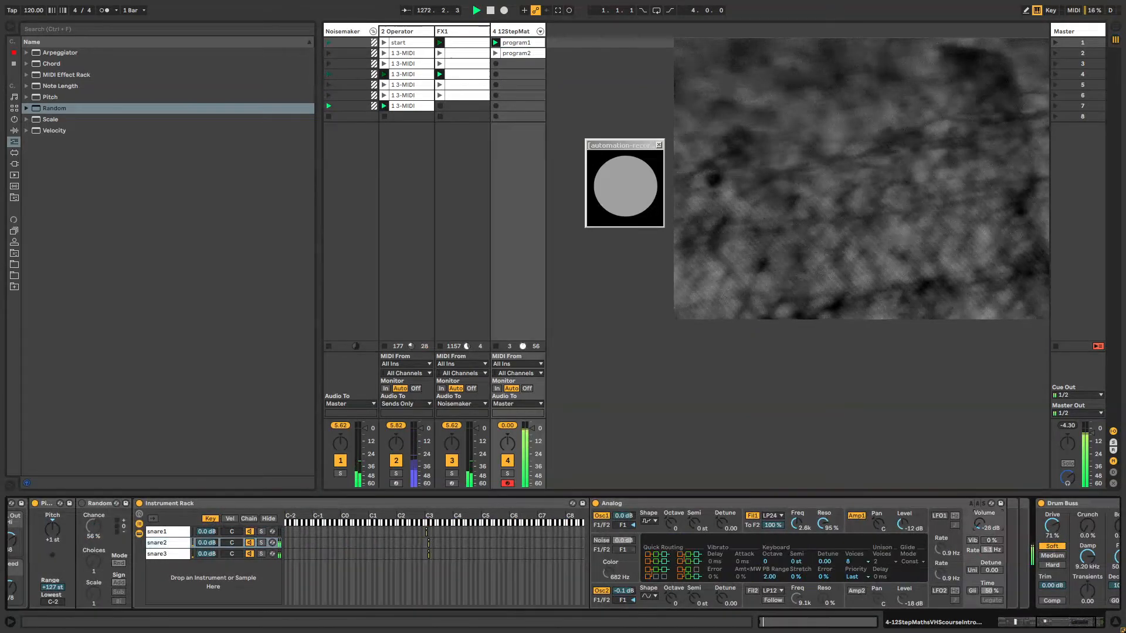
left_click(840, 521)
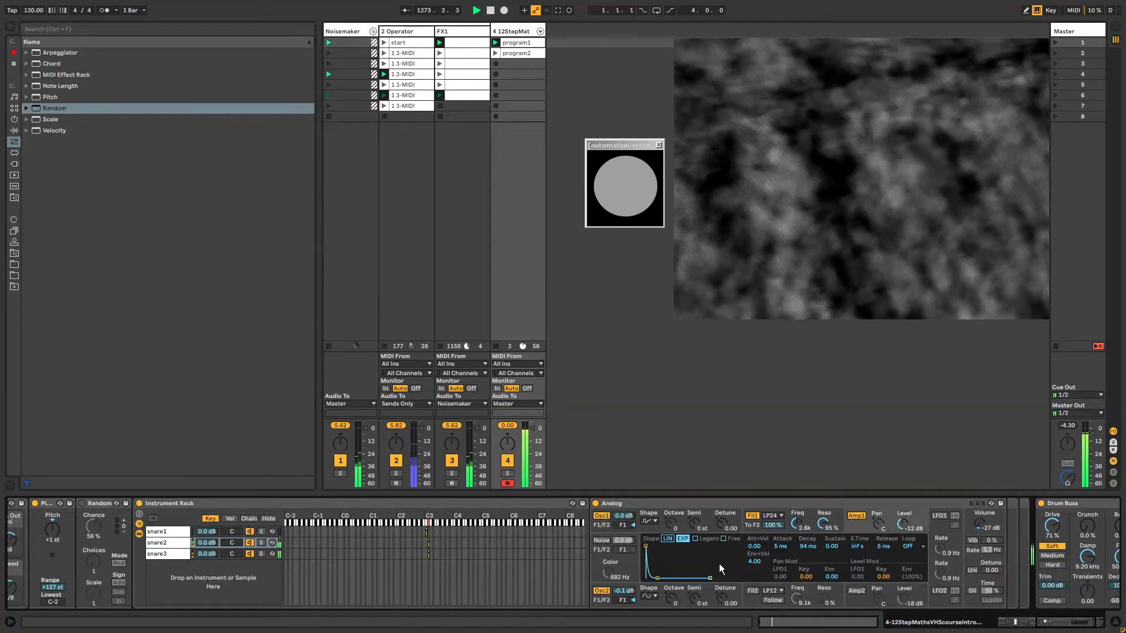
left_click_drag(657, 578, 651, 578)
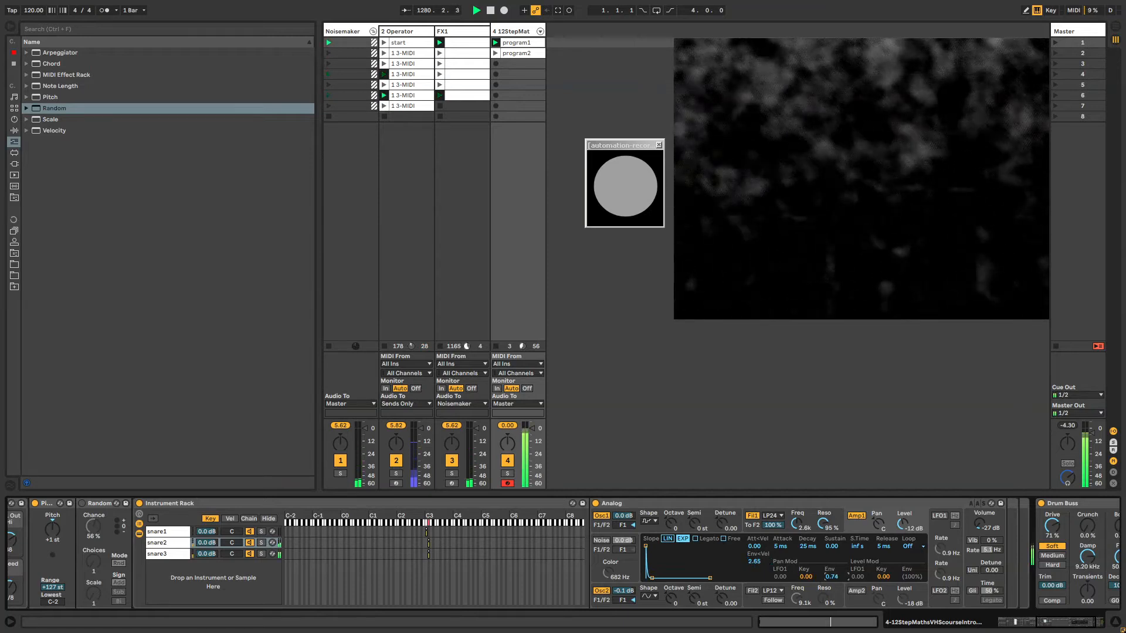
Step: Reshape snare2's filter envelope and its Amp1 envelope (attack 1.11 s, decay 29 ms), with volume at -50 dB and Amp1 level at -25 dB
left_click(810, 516)
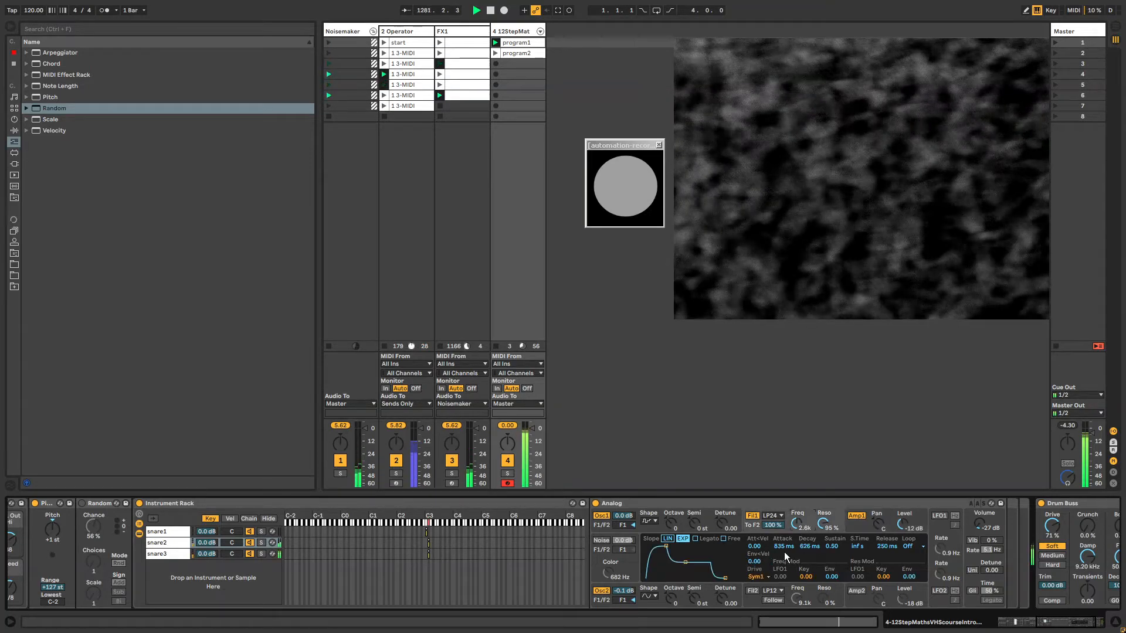
left_click_drag(666, 547, 663, 578)
left_click(857, 530)
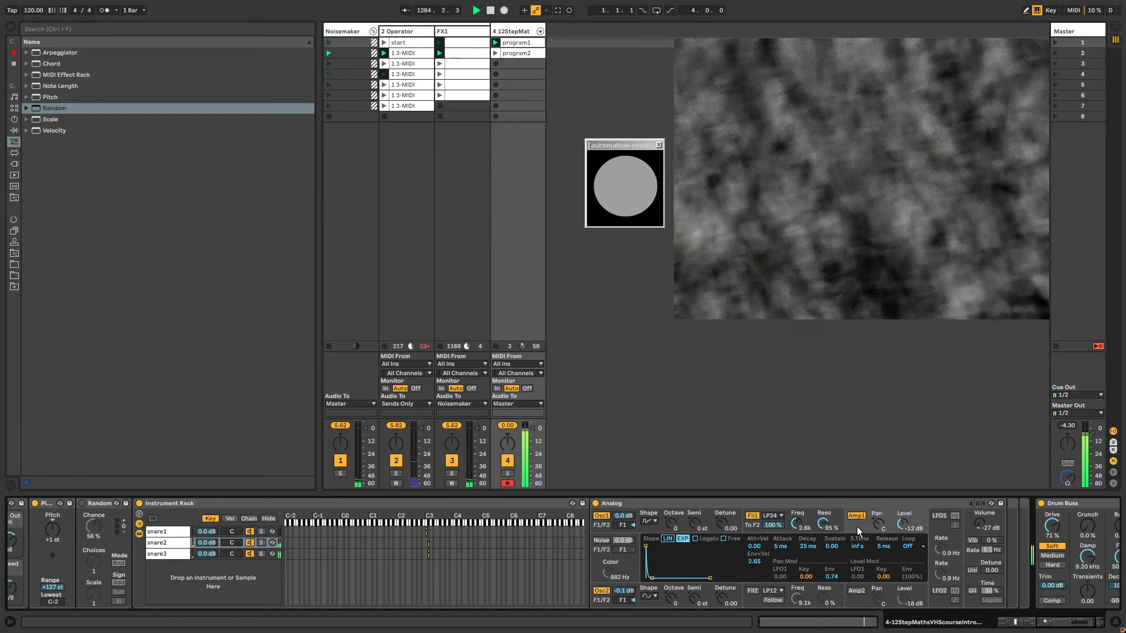
left_click_drag(652, 578, 668, 546)
left_click_drag(967, 514, 967, 516)
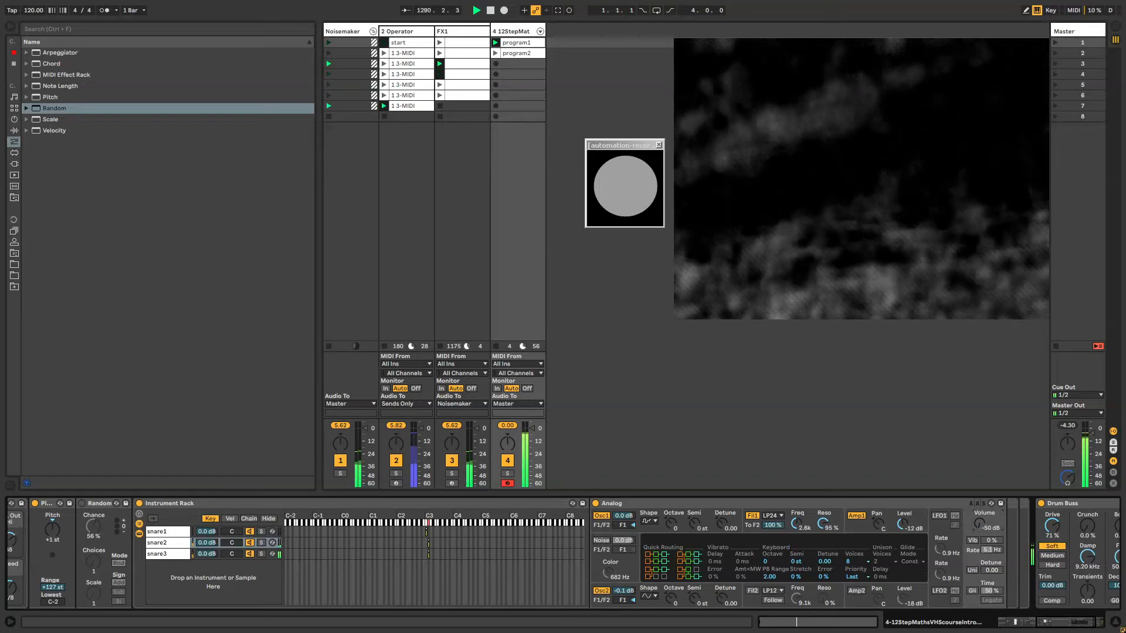
left_click_drag(928, 529, 928, 546)
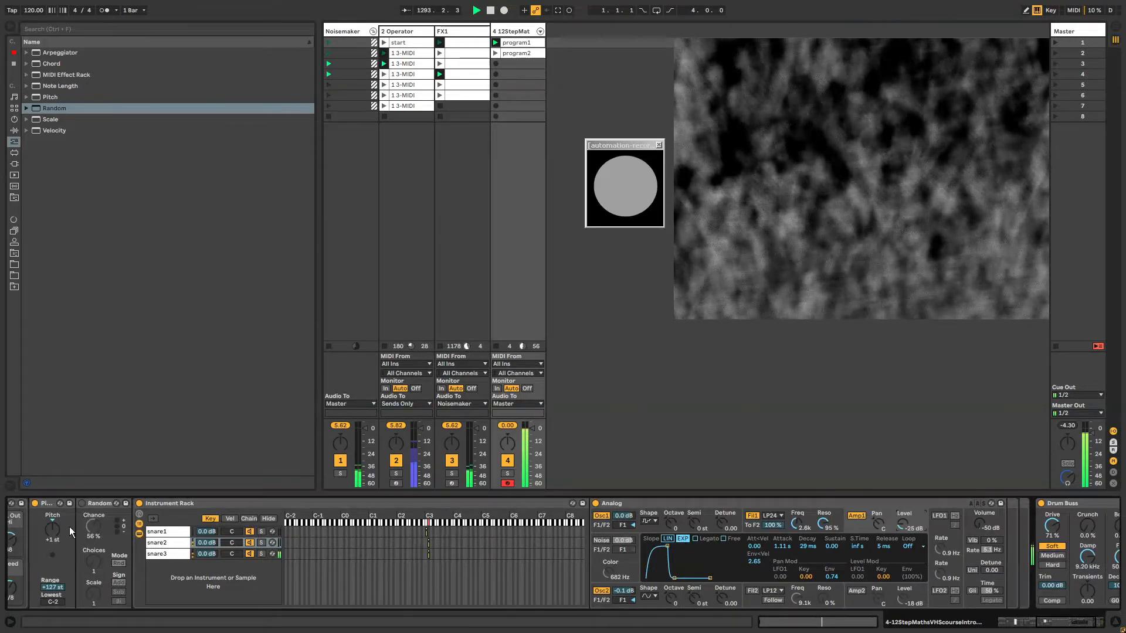
Step: Select the snare3 chain, set the Pitch device to +2 st, and adjust snare3's key zone just above C3
left_click_drag(49, 527, 49, 523)
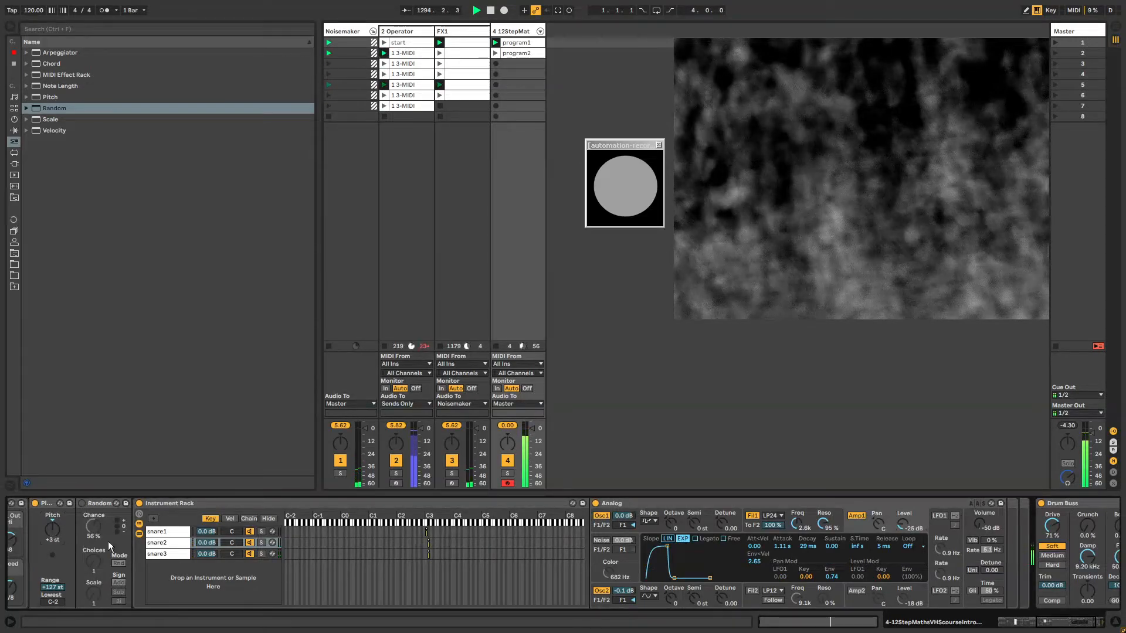
left_click(159, 554)
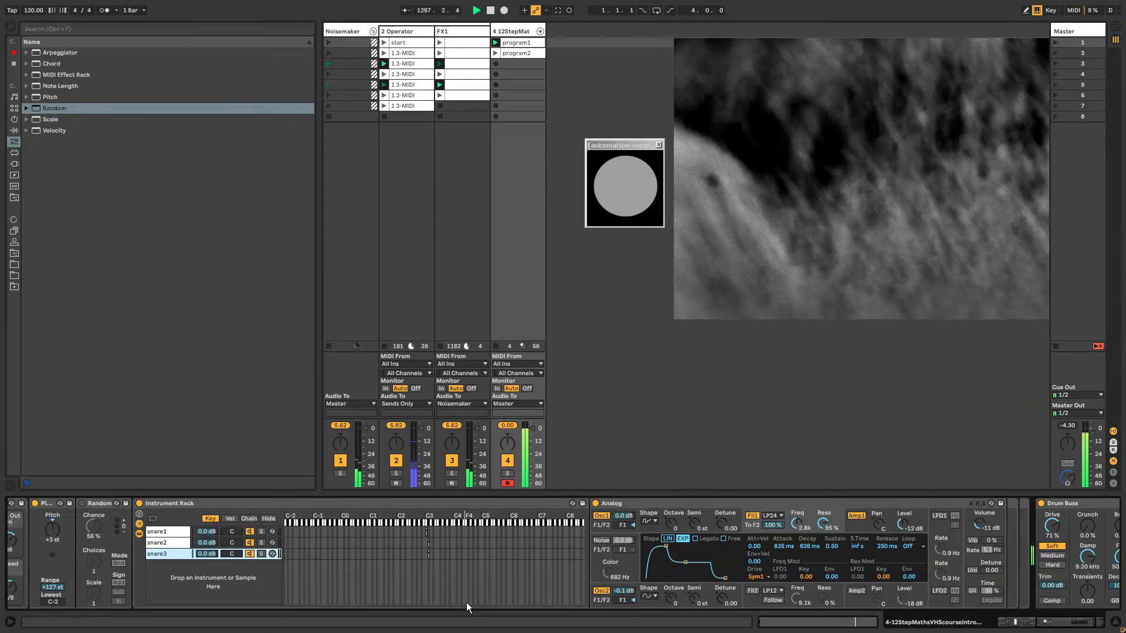
left_click_drag(54, 537, 54, 539)
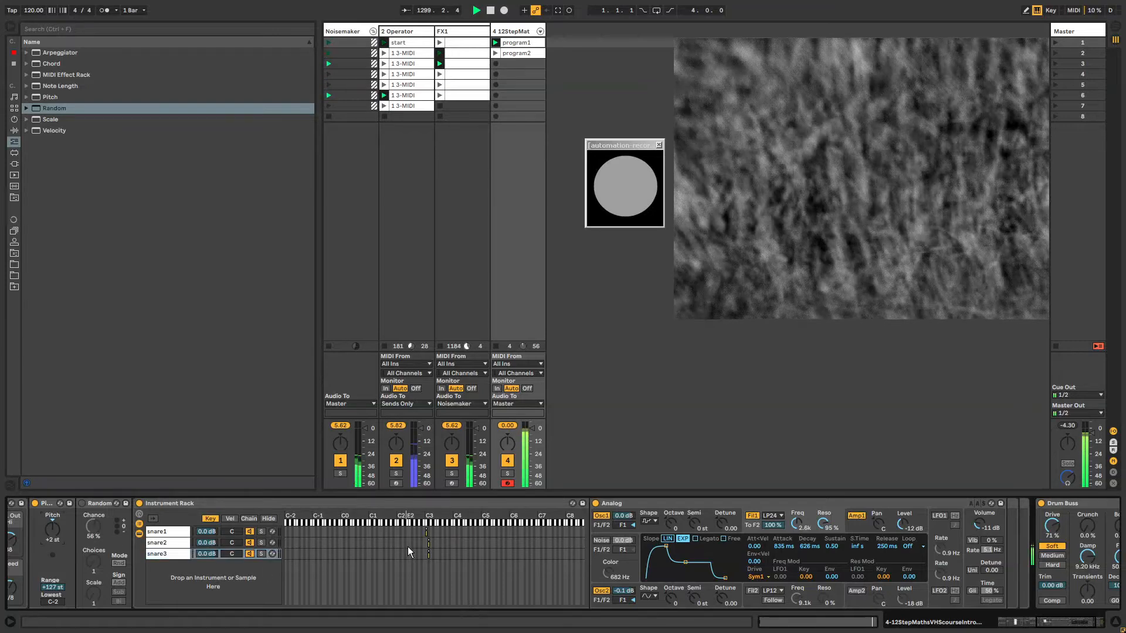
left_click(429, 555)
left_click_drag(428, 555, 431, 557)
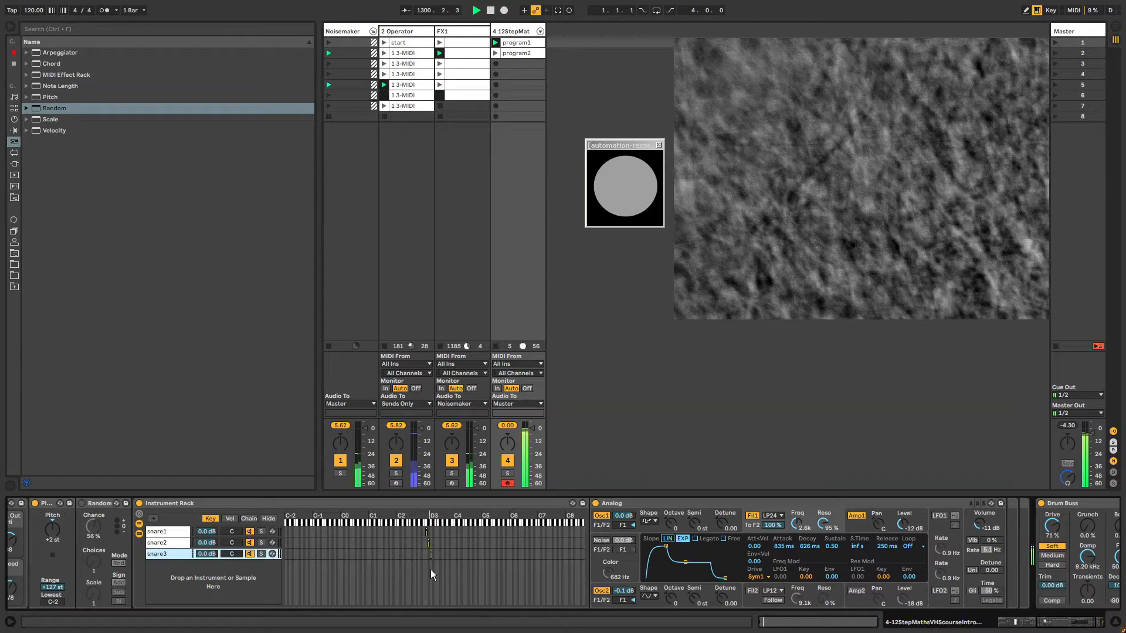
Step: Select the snare2 chain and lower the Pitch device to +1 st
left_click(167, 544)
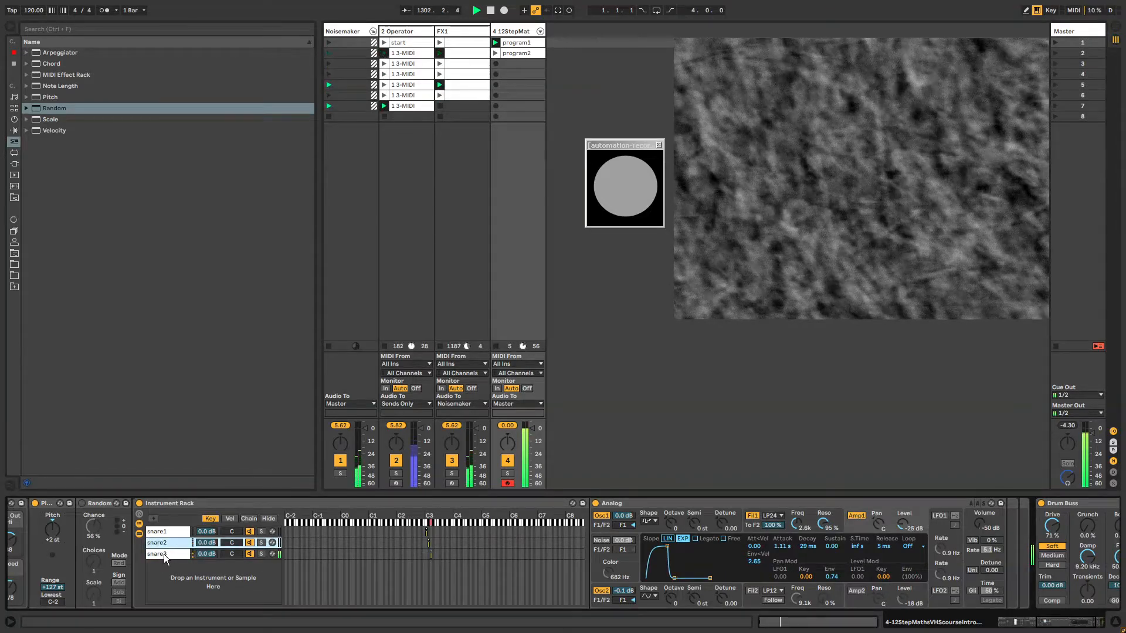
left_click_drag(56, 529, 56, 532)
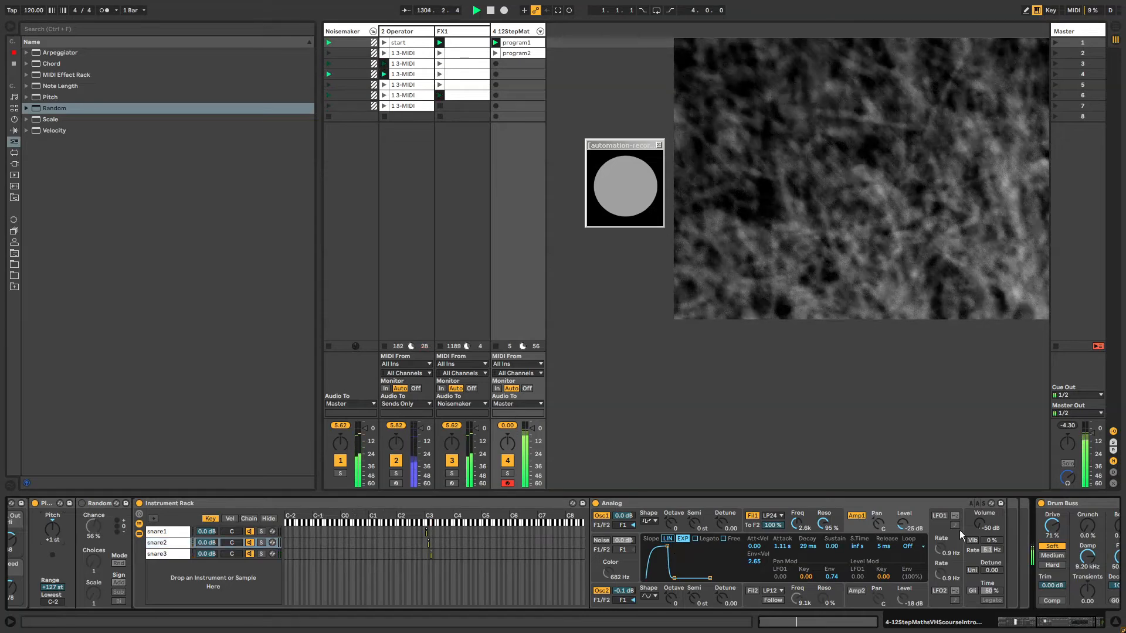
Step: Reset snare2's Analog volume to -12 dB and raise its filter 1 cutoff frequency to 9.1k
left_click(982, 523)
double_click(986, 524)
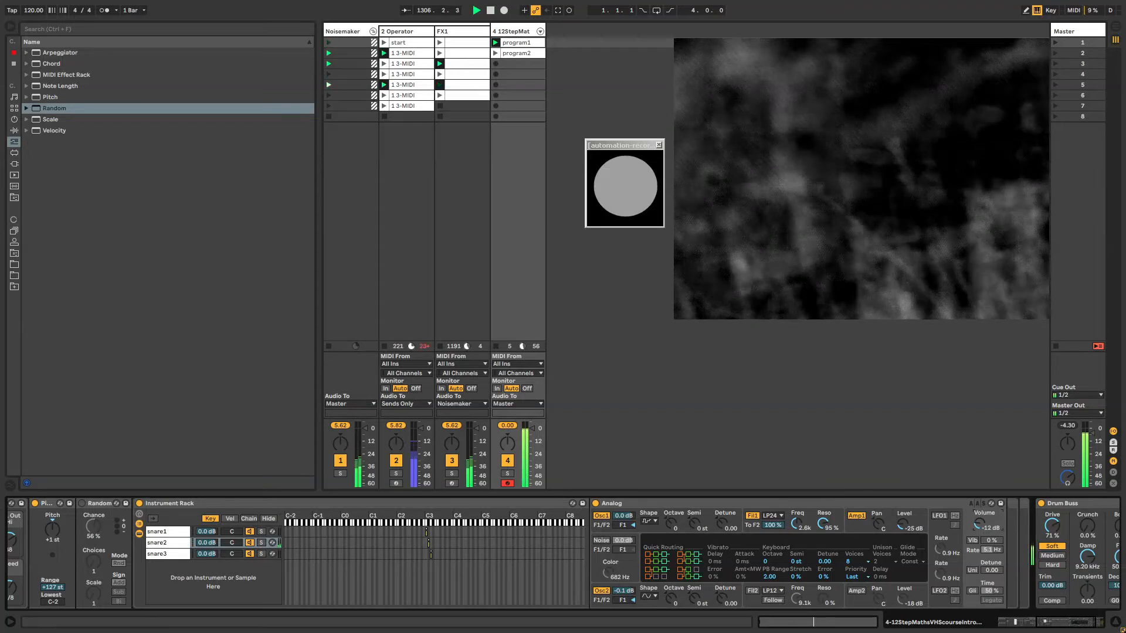
left_click_drag(795, 525, 795, 536)
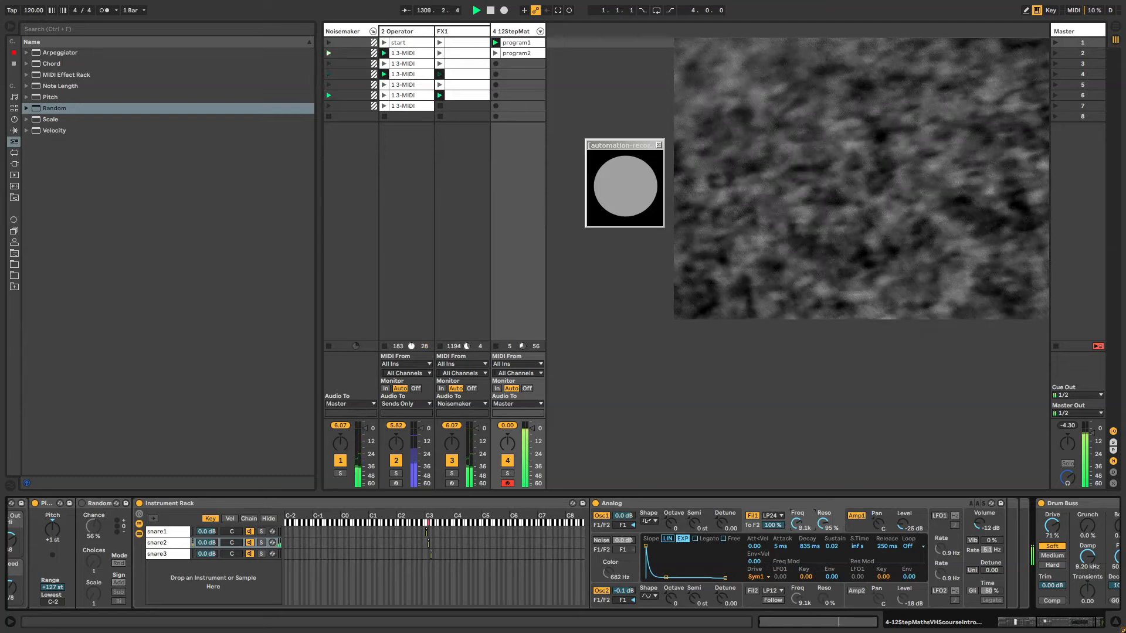
Step: Turn on LFO1 in snare2's Analog, trying the Noise1 waveform before choosing Noise2
left_click(938, 516)
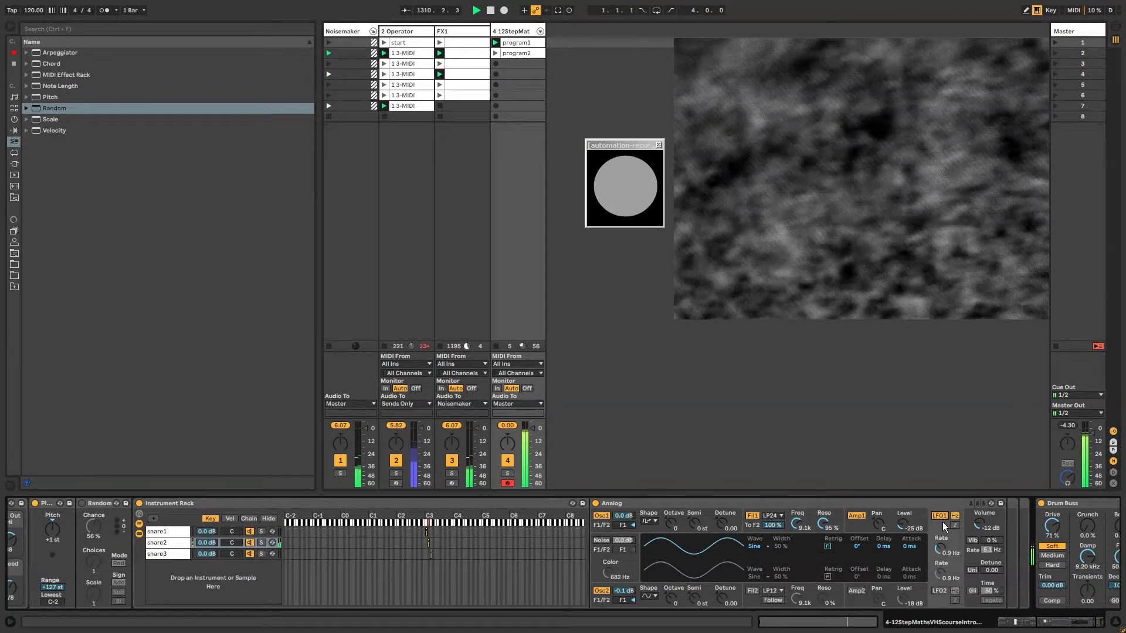
left_click(762, 547)
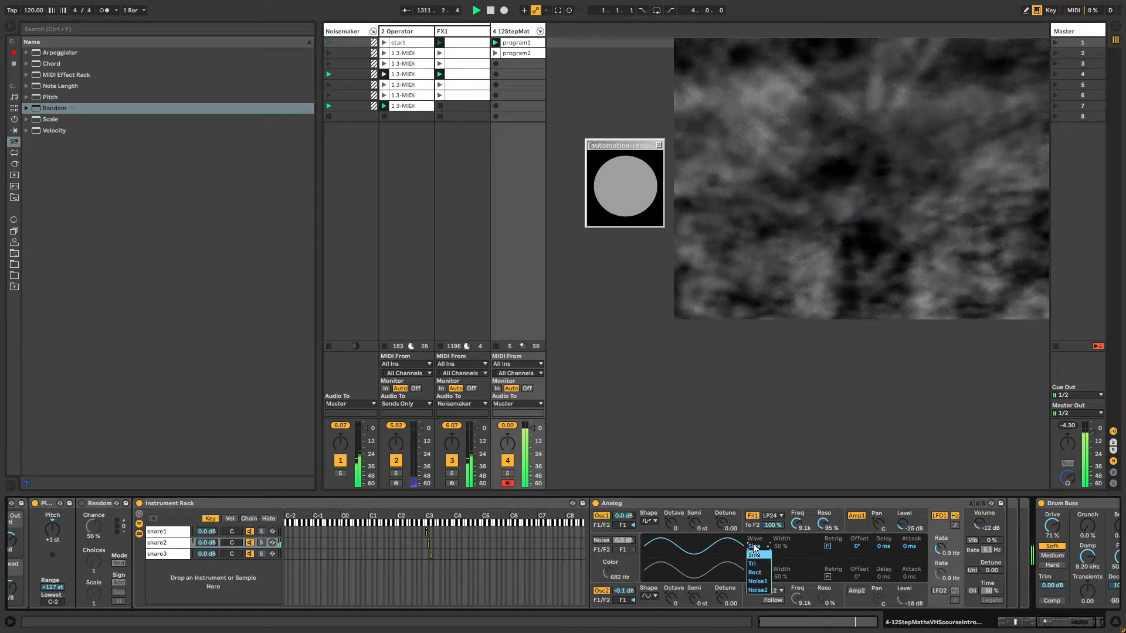
left_click(760, 586)
left_click(762, 547)
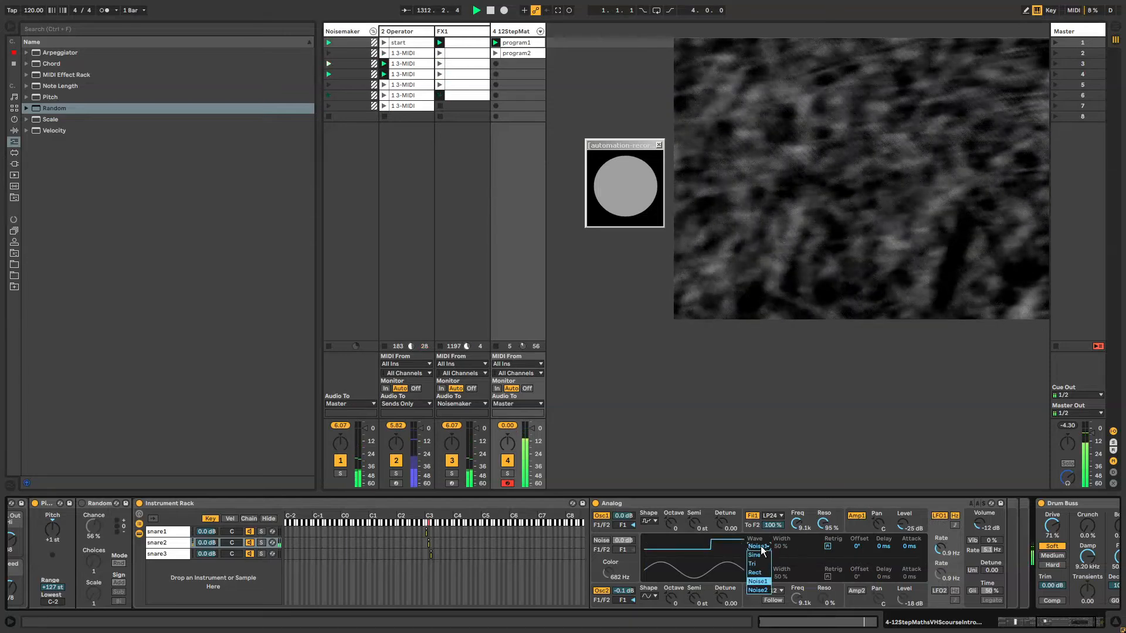
left_click(760, 547)
left_click(759, 547)
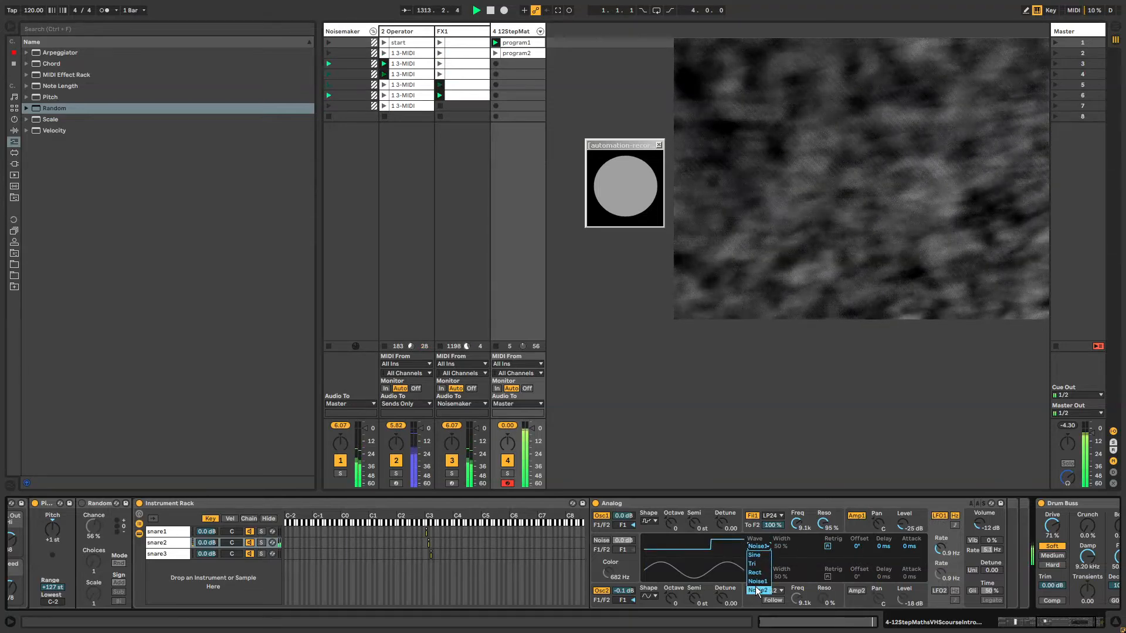
left_click(756, 588)
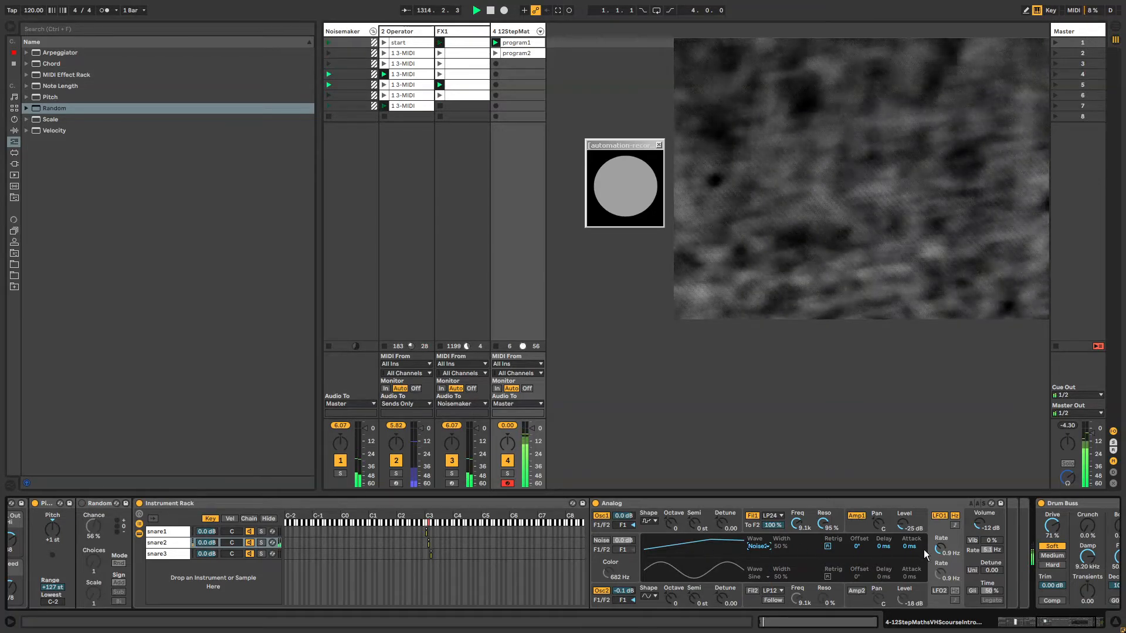
Step: Set the LFO1 rate to 1.5 Hz and filter 1's LFO1 frequency modulation to 4.00
left_click_drag(941, 550, 941, 541)
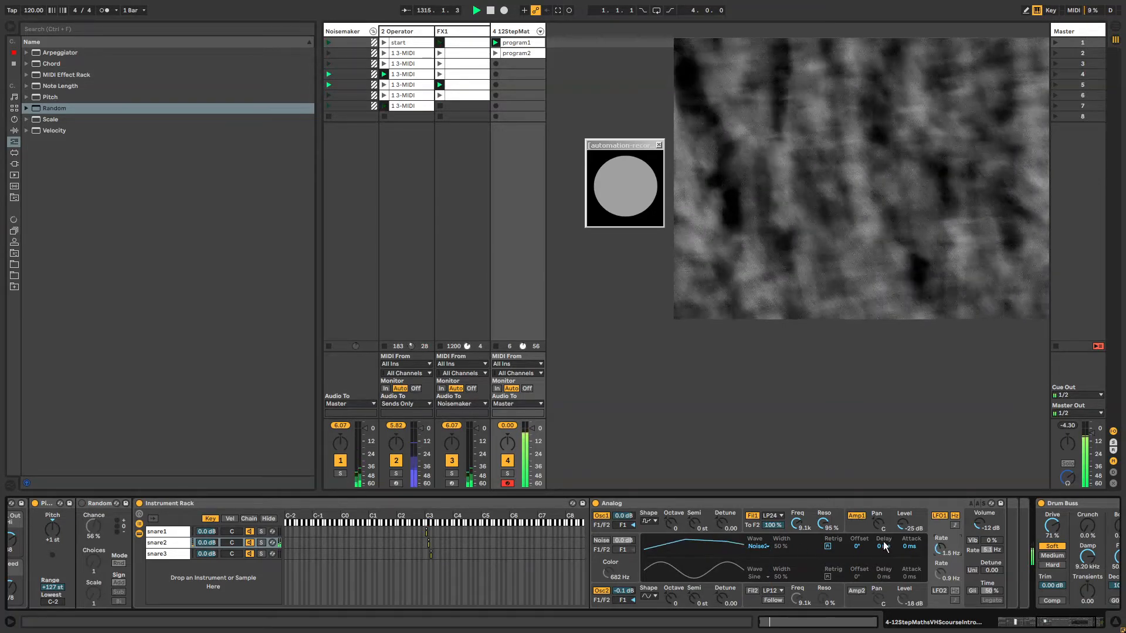
left_click(813, 515)
left_click_drag(783, 578, 783, 516)
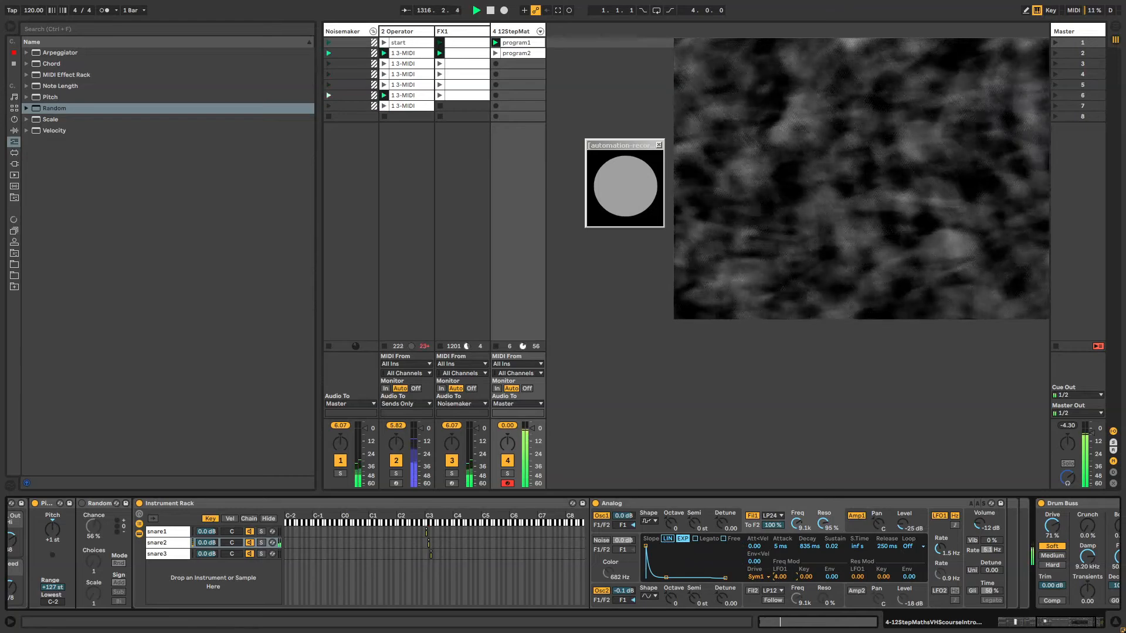
Step: Switch the LFO1 waveform to Noise1 and raise its rate to 2.9 Hz
left_click(937, 527)
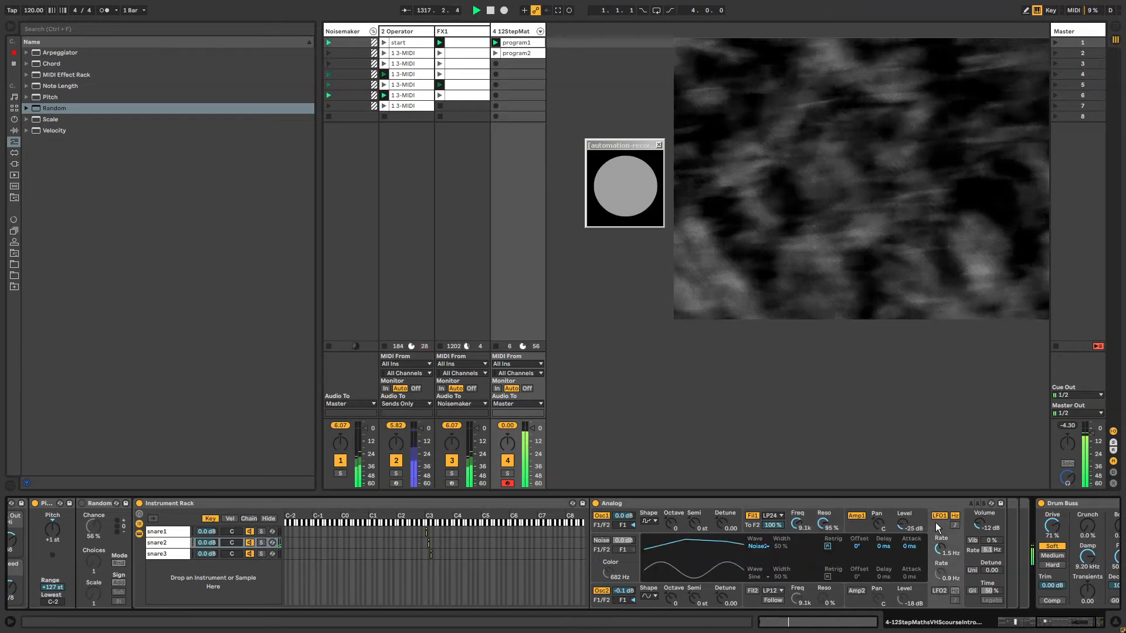
left_click(757, 546)
left_click(761, 579)
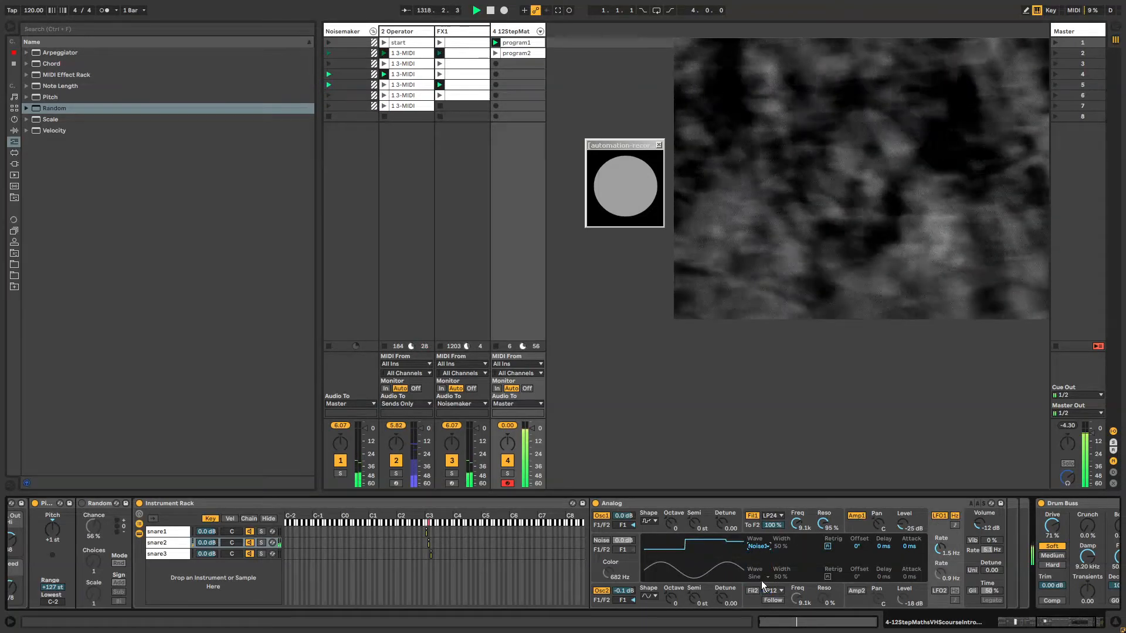
mouse_move(940, 549)
left_mouse_down()
mouse_move(939, 516)
mouse_move(940, 536)
left_mouse_up()
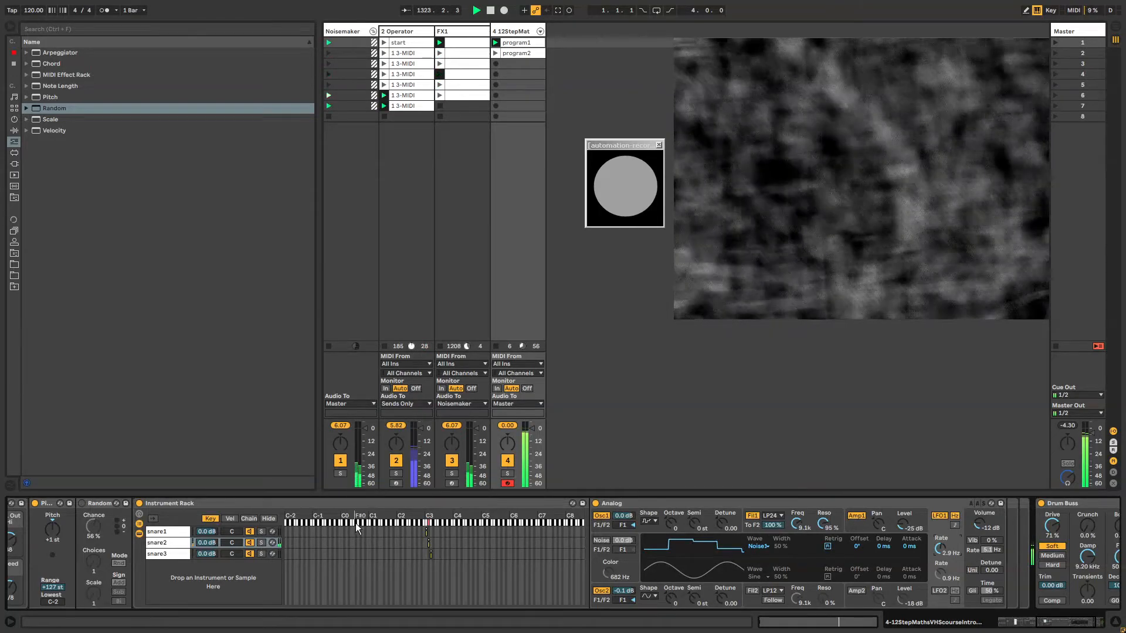
Step: Launch the program2 clip and reset the snare chain's Pitch device to 0 st
scroll(808, 554, "left", 10)
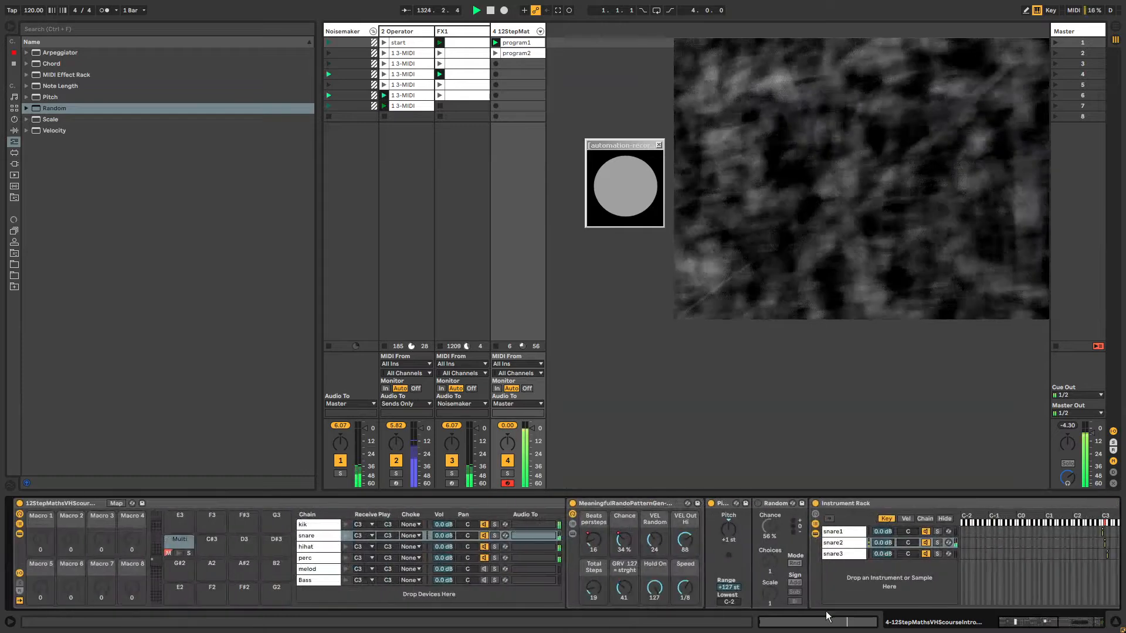
left_click(495, 52)
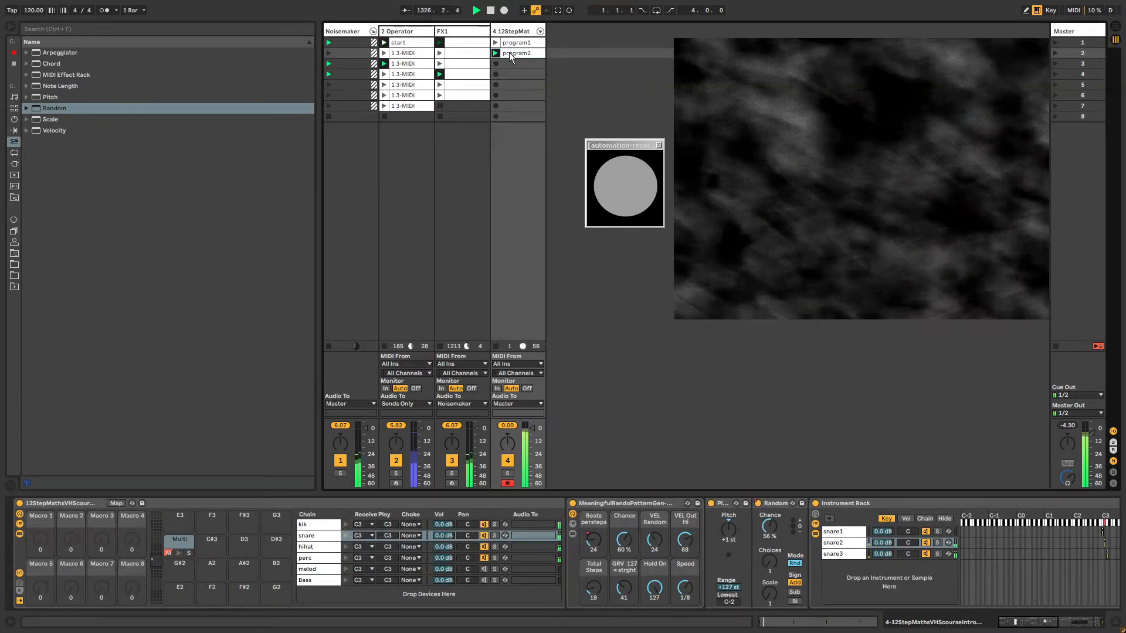
double_click(734, 526)
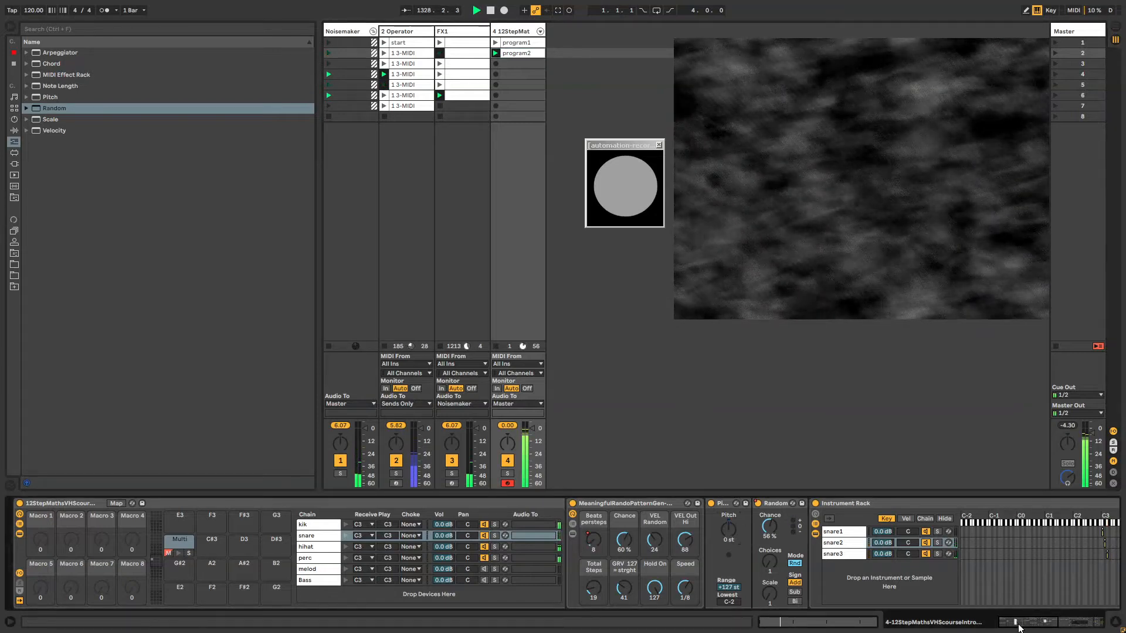
Step: Set the Random device on the snare chain to 2 choices
left_click_drag(1018, 623, 1023, 624)
left_click_drag(675, 561, 675, 556)
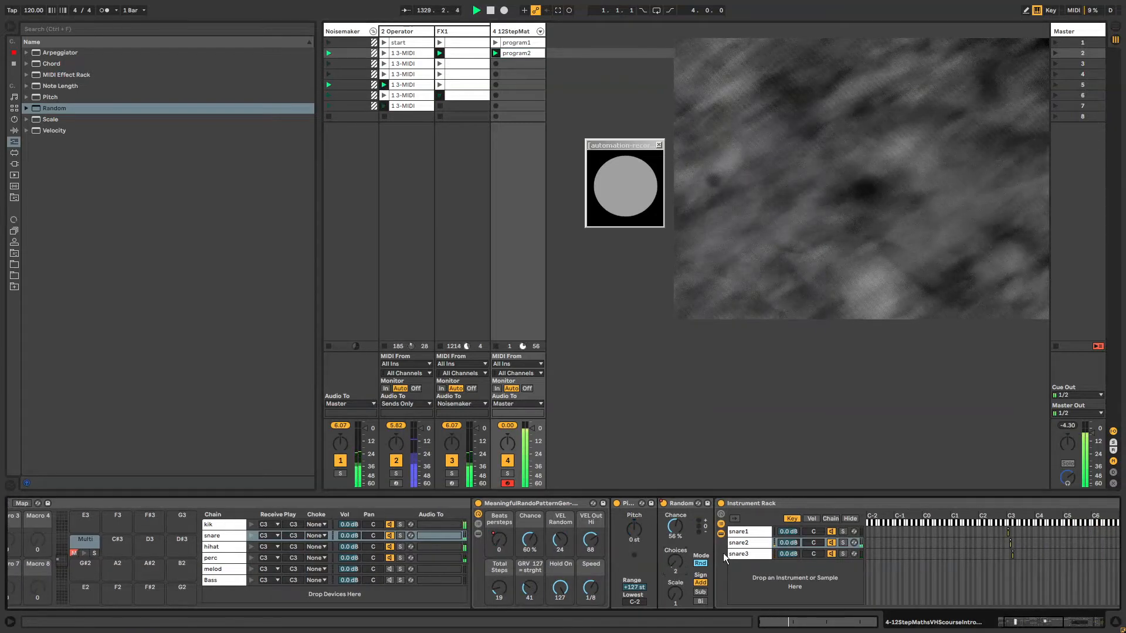
Step: On the snare3 chain, switch Analog's first filter to BP6, set its frequency to 7.0k and adjust its resonance
left_click_drag(1029, 622, 1038, 623)
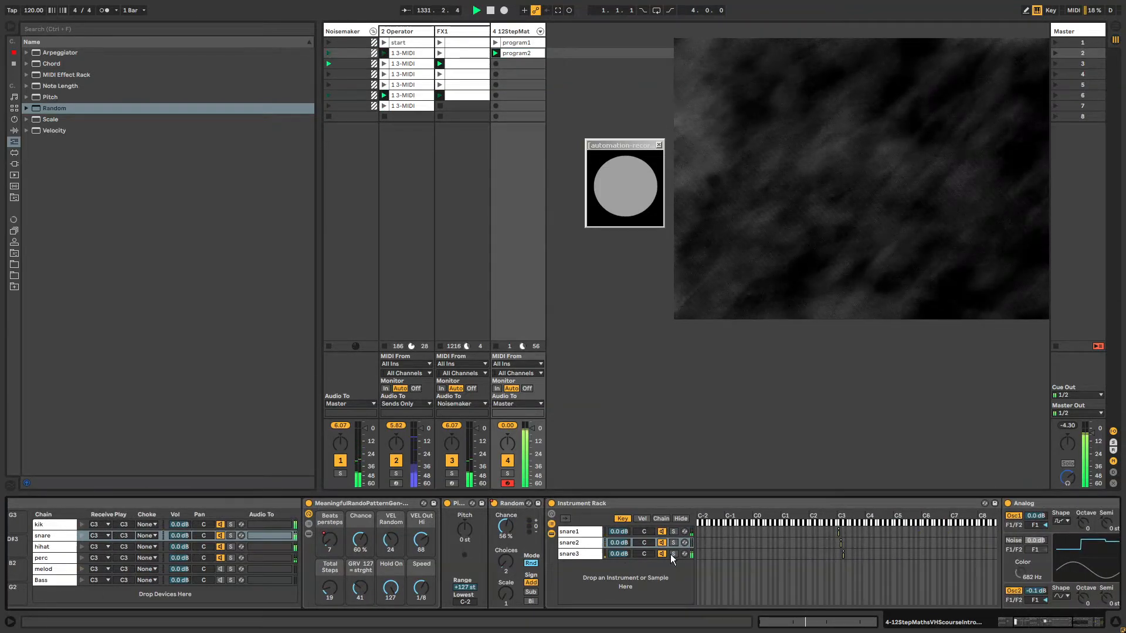
left_click(589, 554)
left_click_drag(1039, 623, 1053, 623)
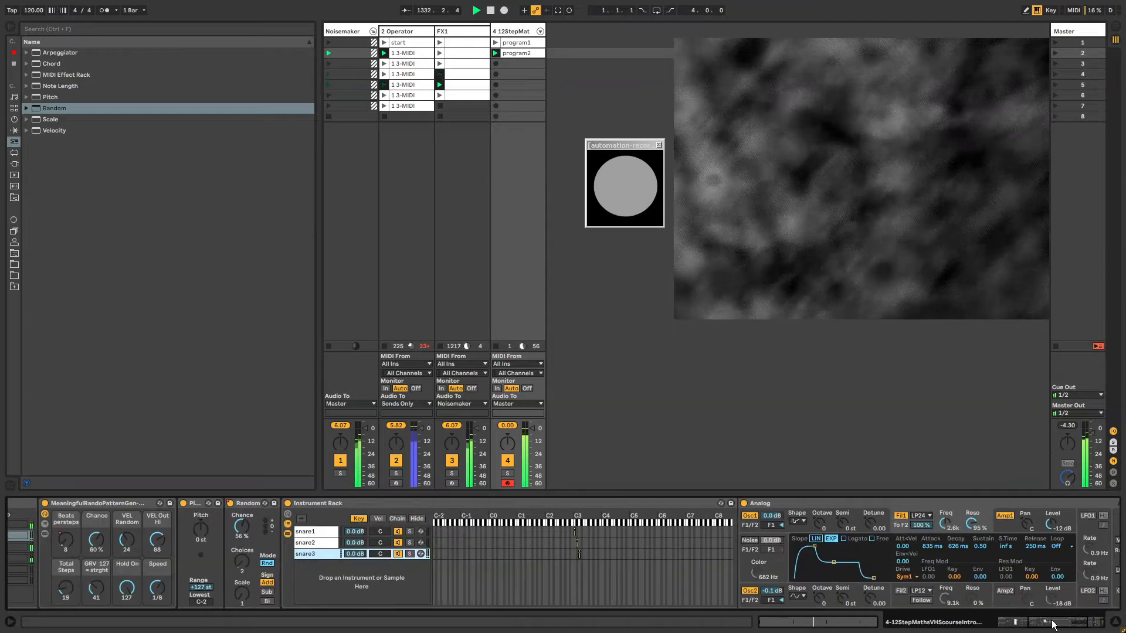
left_click(921, 516)
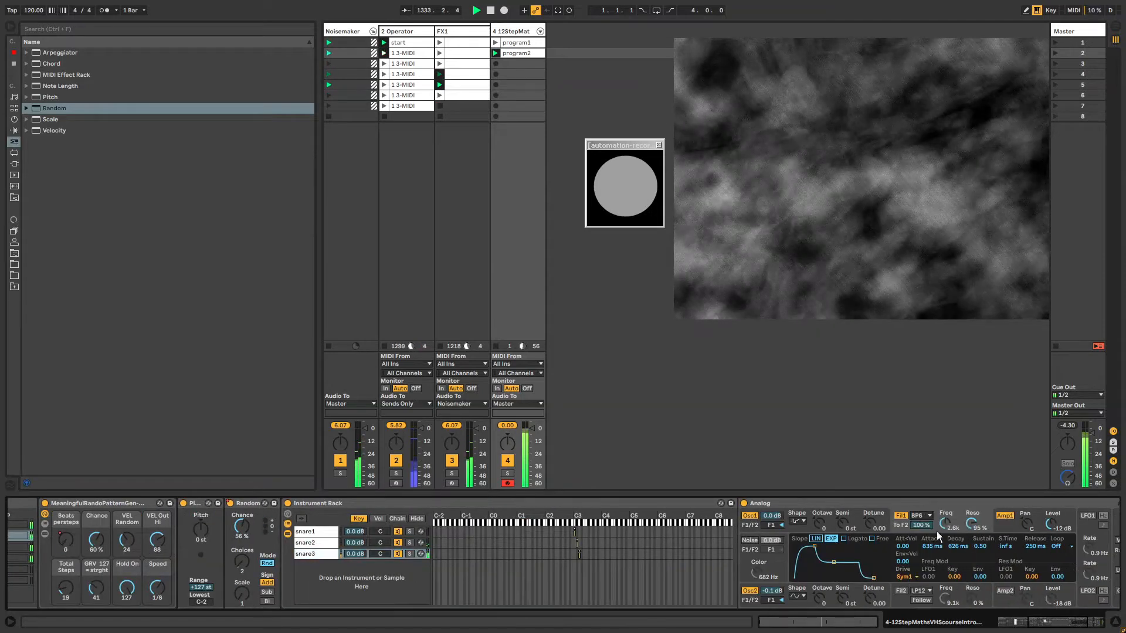
left_click(923, 543)
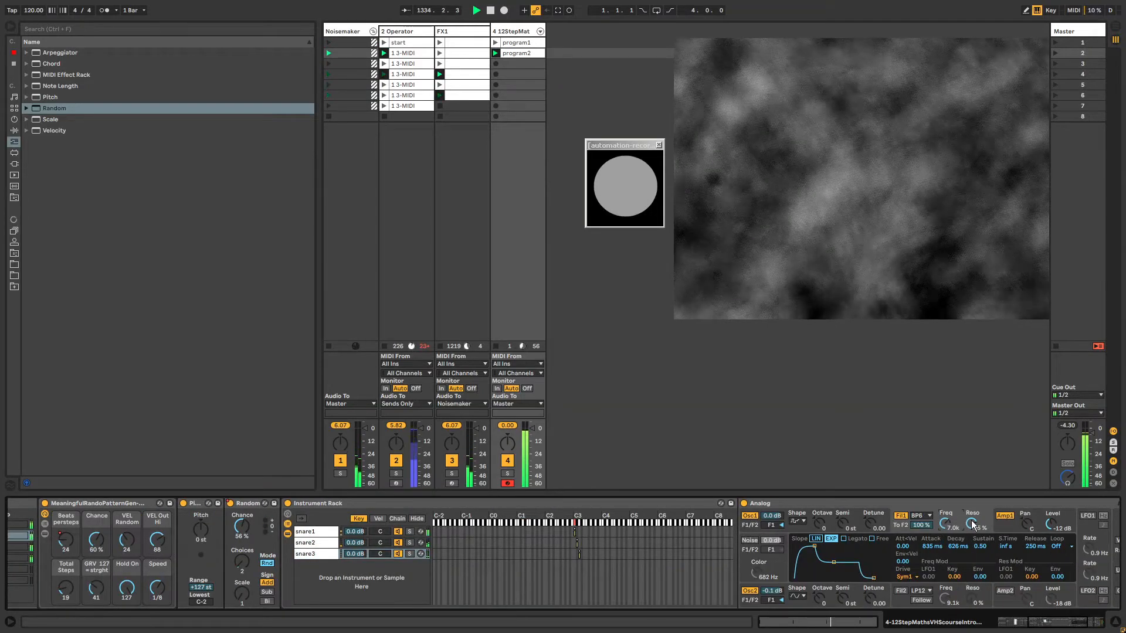
left_click_drag(1047, 622, 1038, 623)
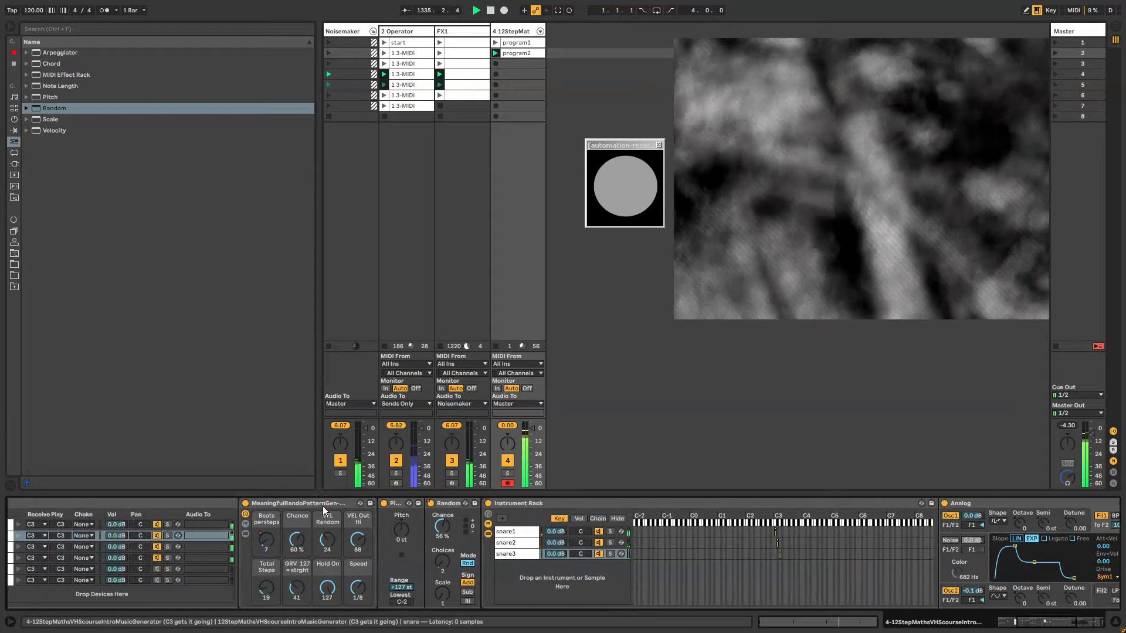
left_click(511, 505)
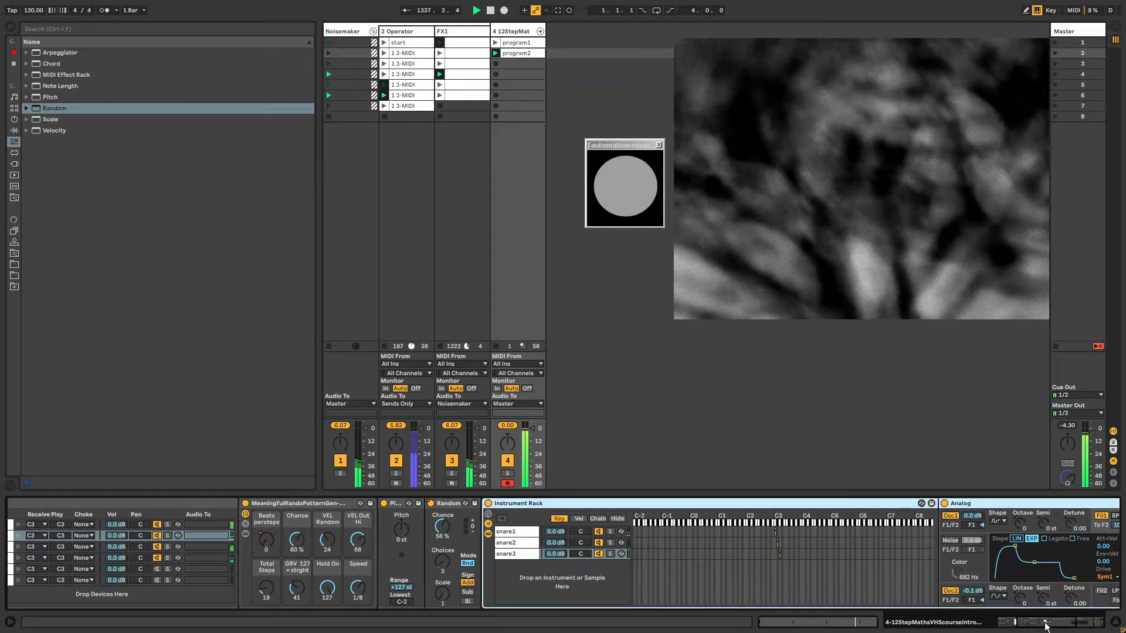
Step: Group the hihat chain's Analog into an Instrument Rack and show the rack's macro controls and chain list
scroll(938, 589, "up", 5)
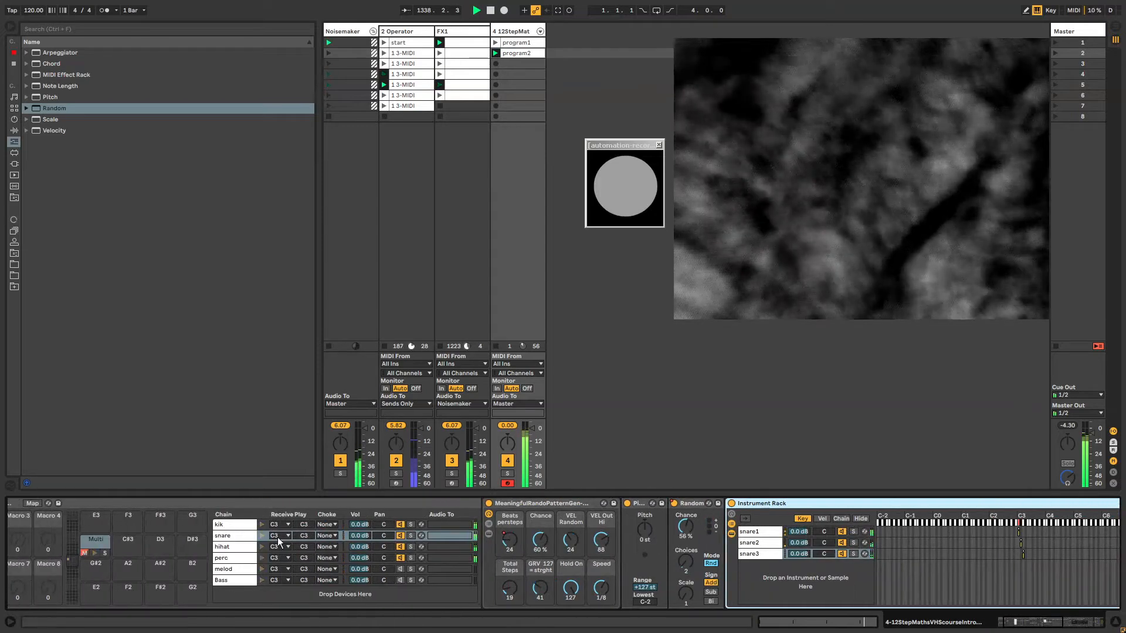
left_click(243, 547)
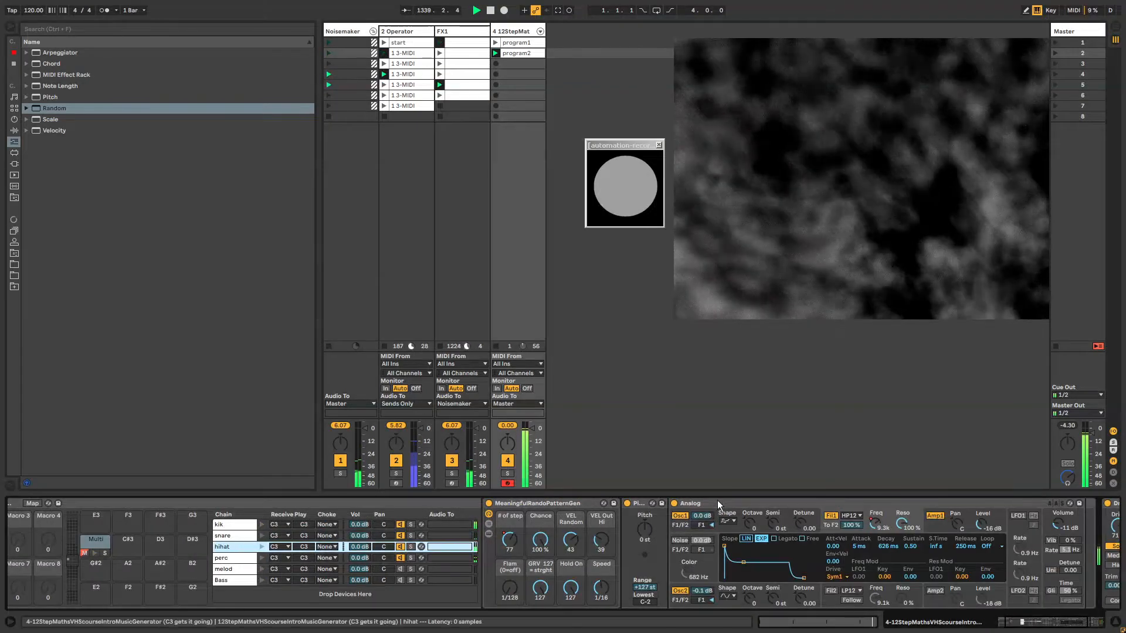
left_click(723, 502)
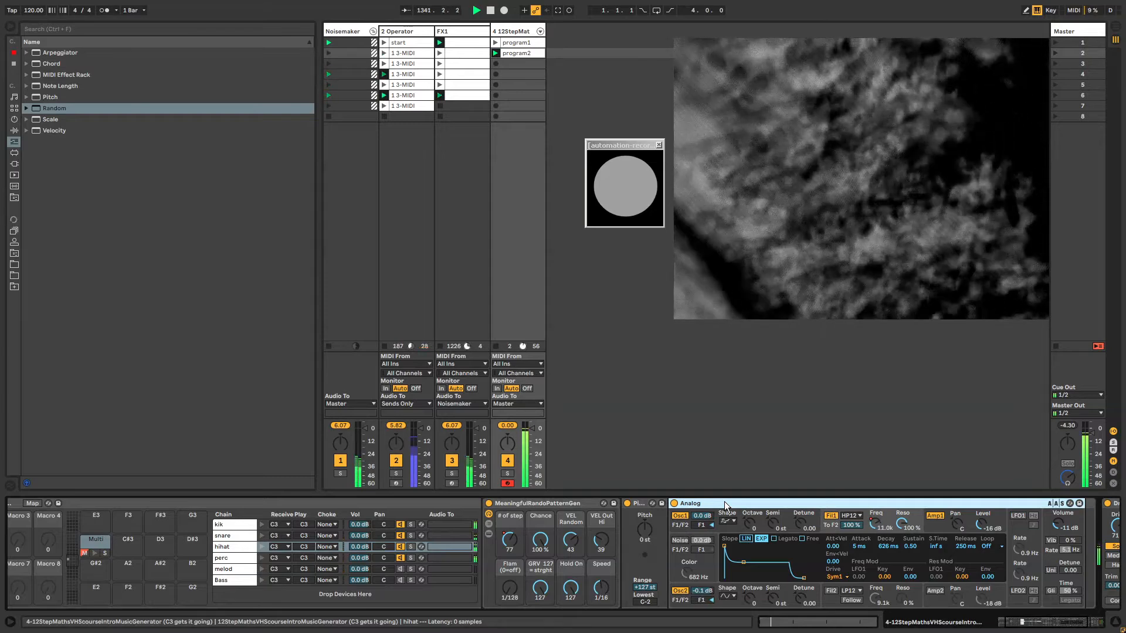
key("ctrl+g")
left_click(675, 514)
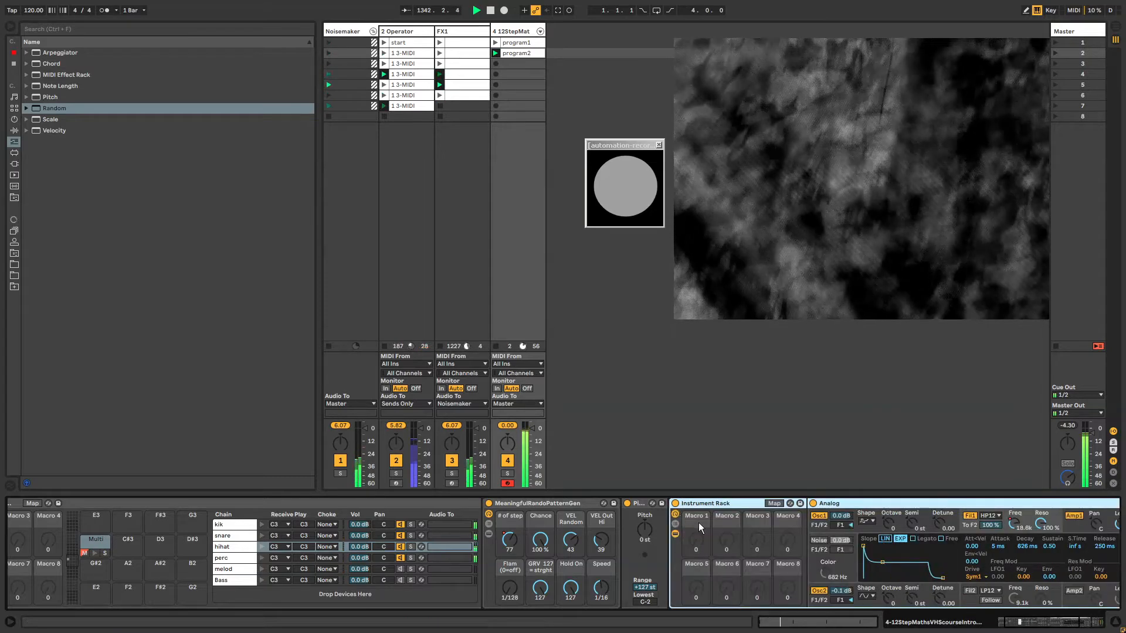
left_click(674, 524)
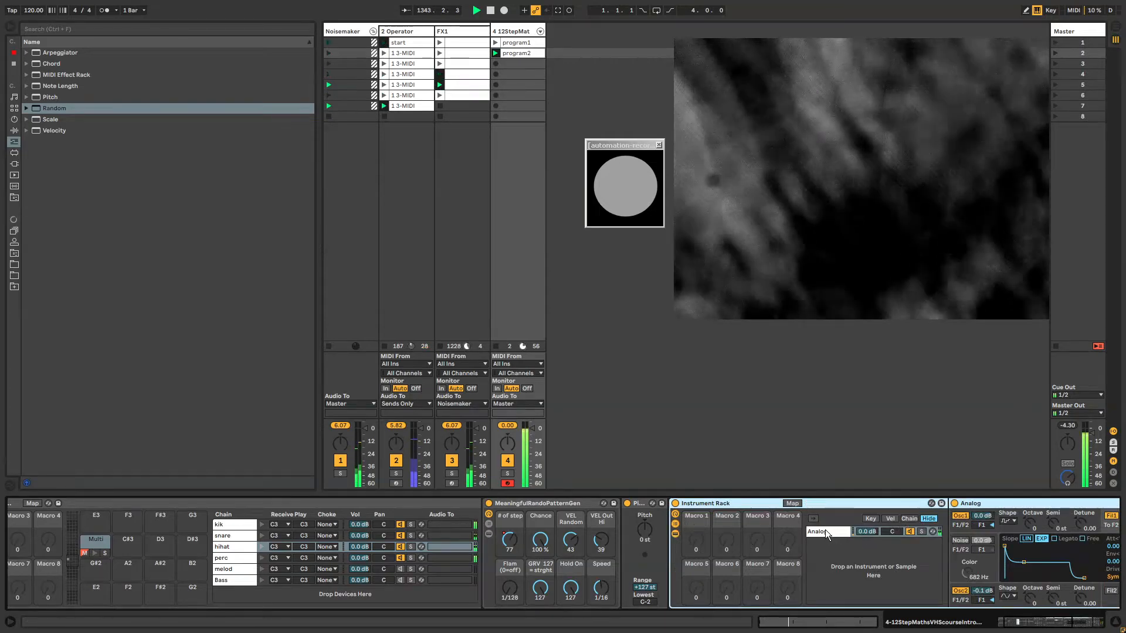
Step: Duplicate the Analog chain in the hihat rack and narrow the two key zones to adjacent single notes starting at C3
left_click(824, 530)
left_click(1022, 623)
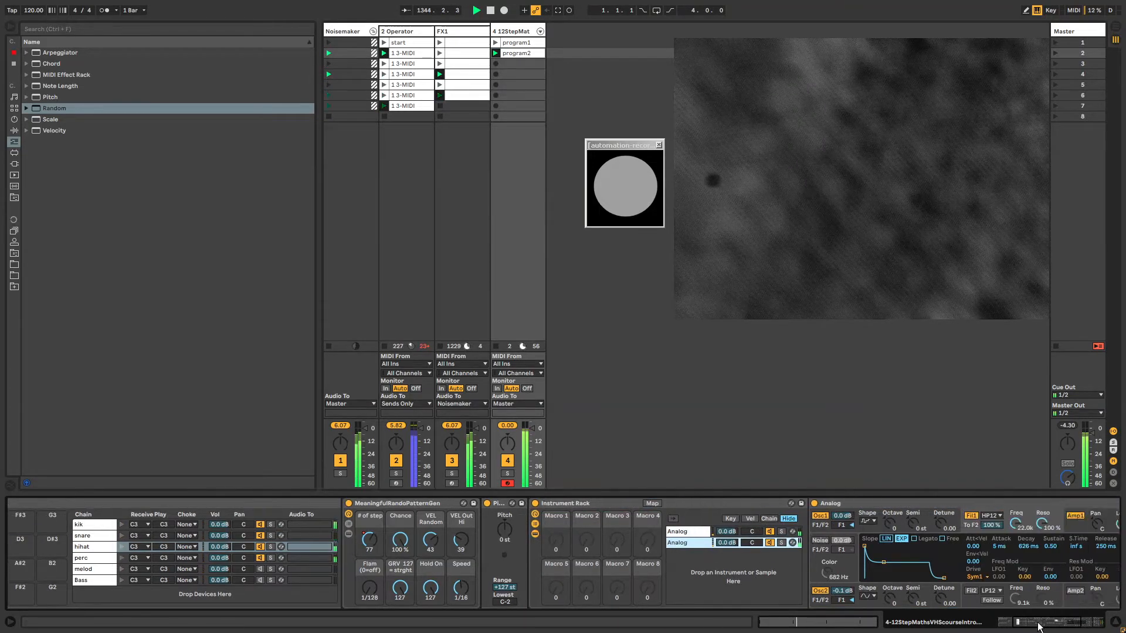
left_click(675, 518)
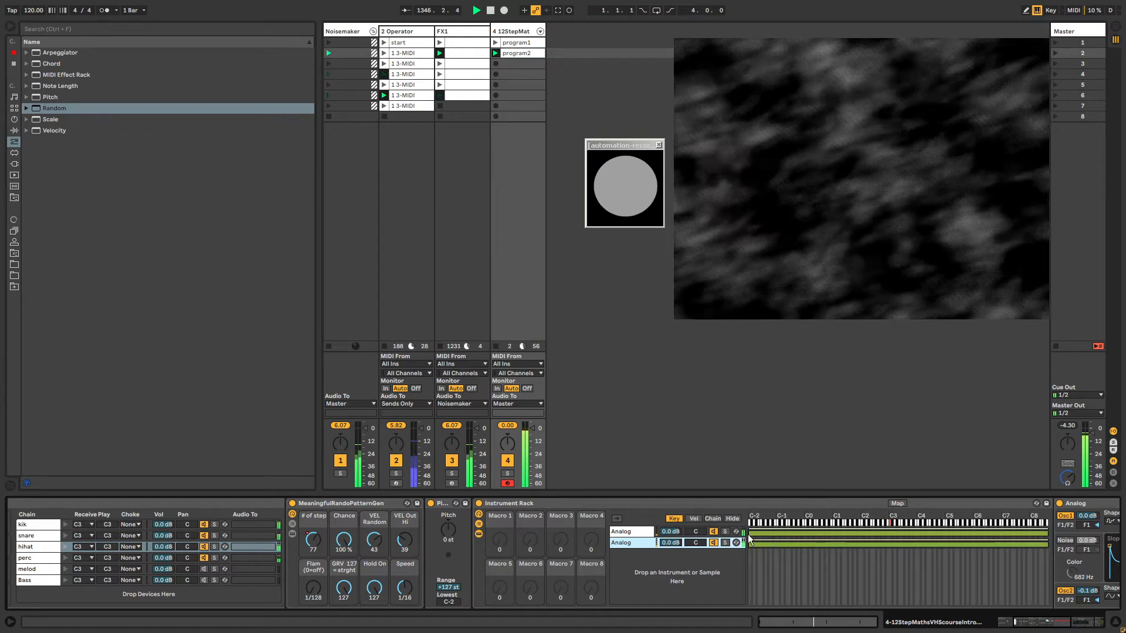
left_click_drag(751, 533, 889, 545)
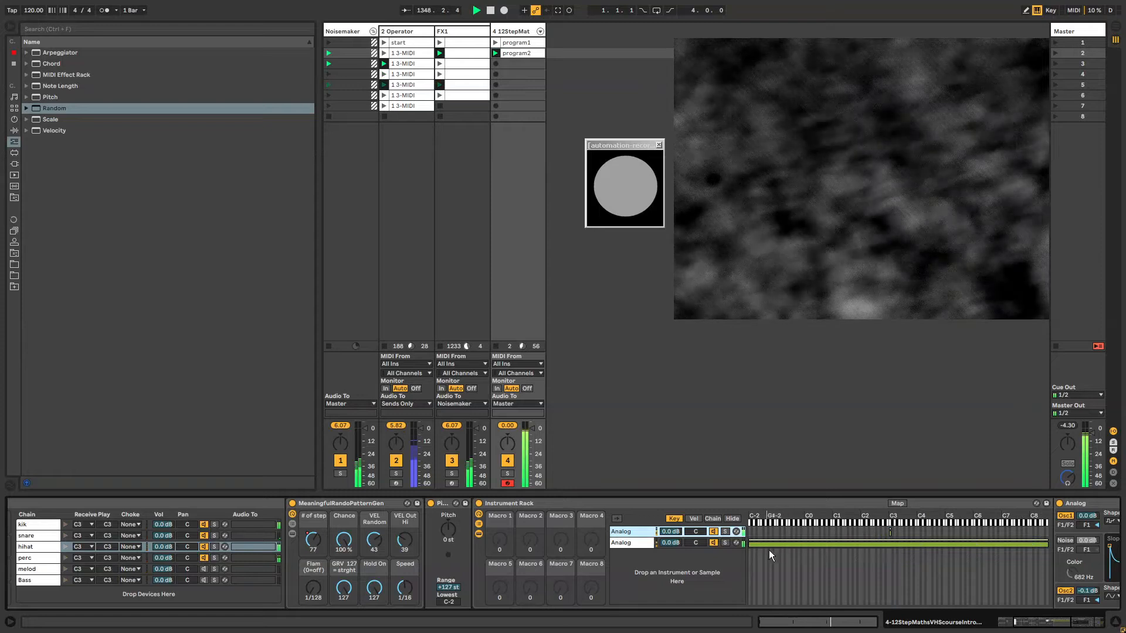
left_click_drag(751, 545, 891, 550)
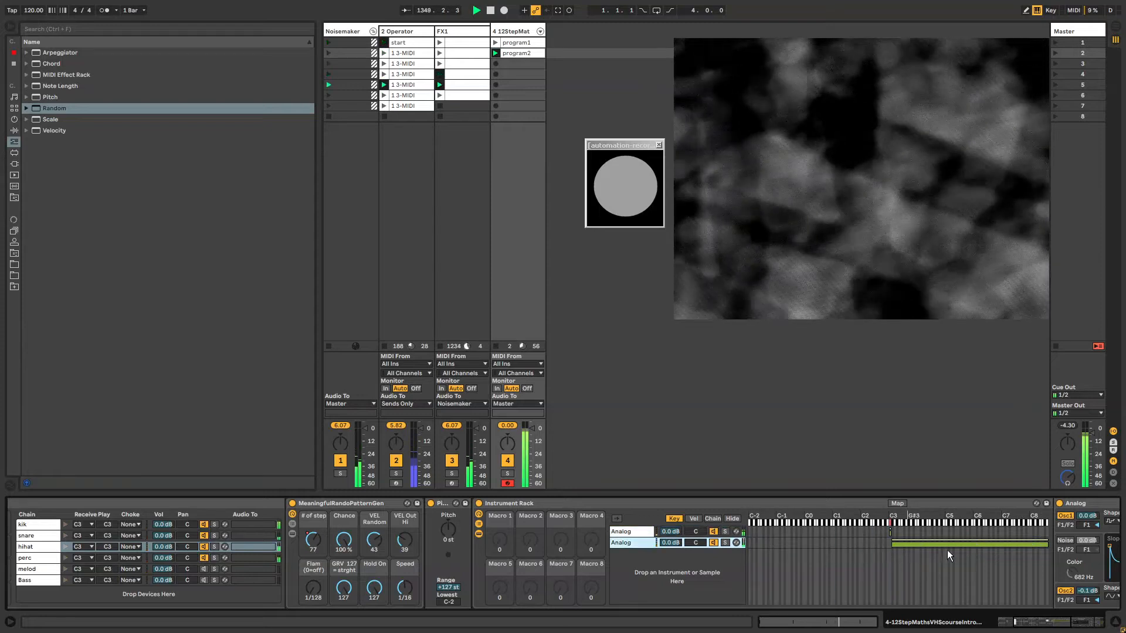
left_click_drag(1049, 541, 892, 545)
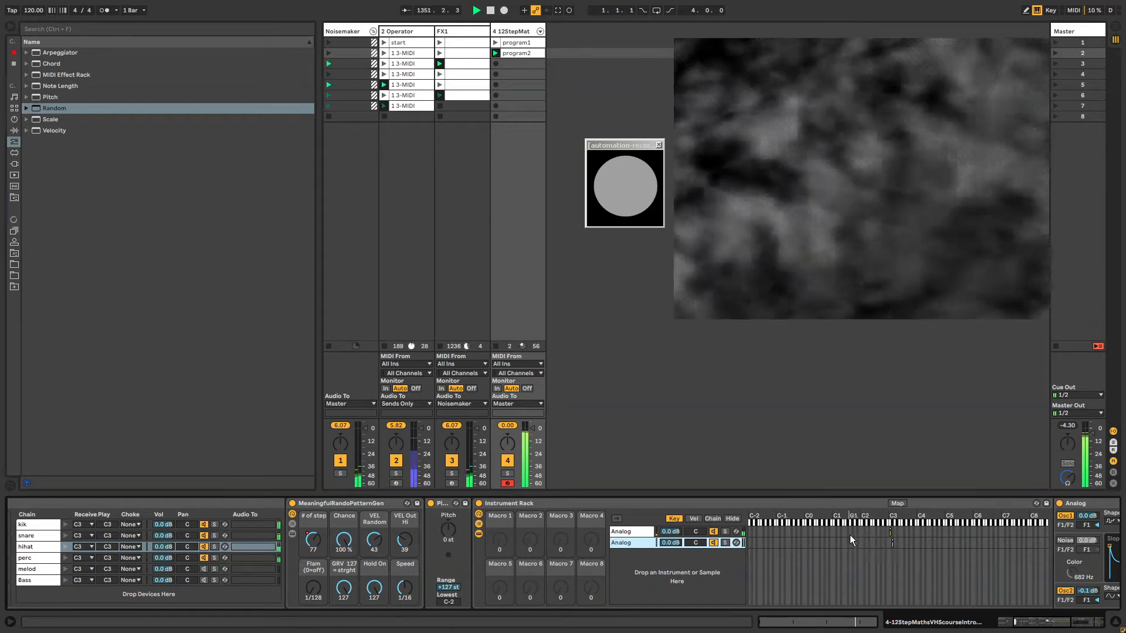
Step: Insert a Random device before the hihat Instrument Rack, with 1 choice and a 52% chance
left_click(629, 533)
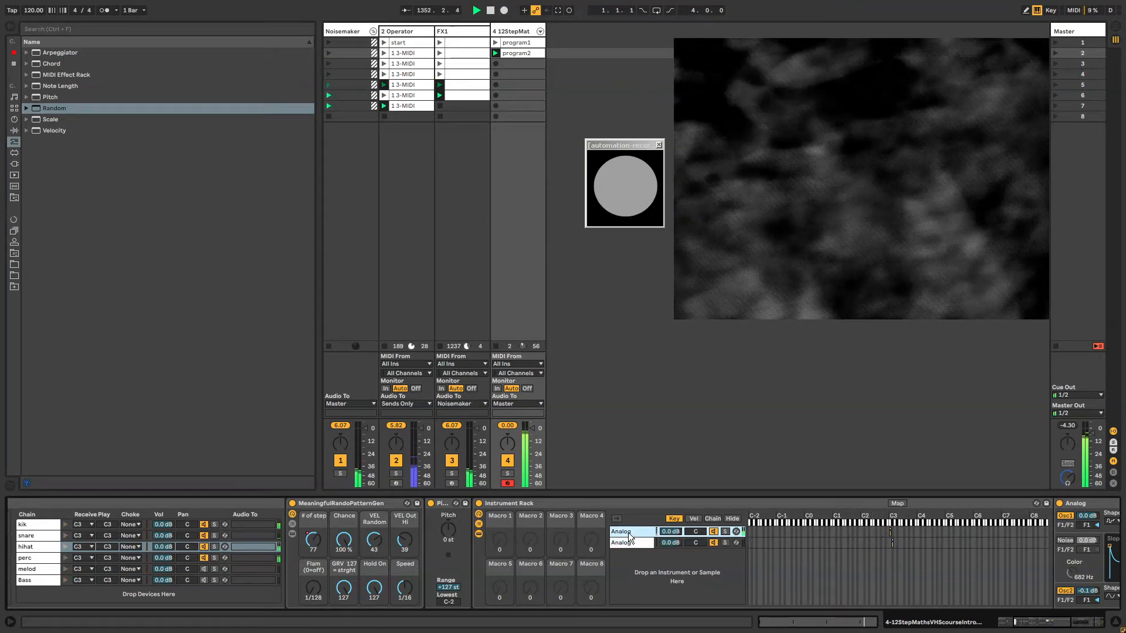
left_click_drag(52, 108, 473, 519)
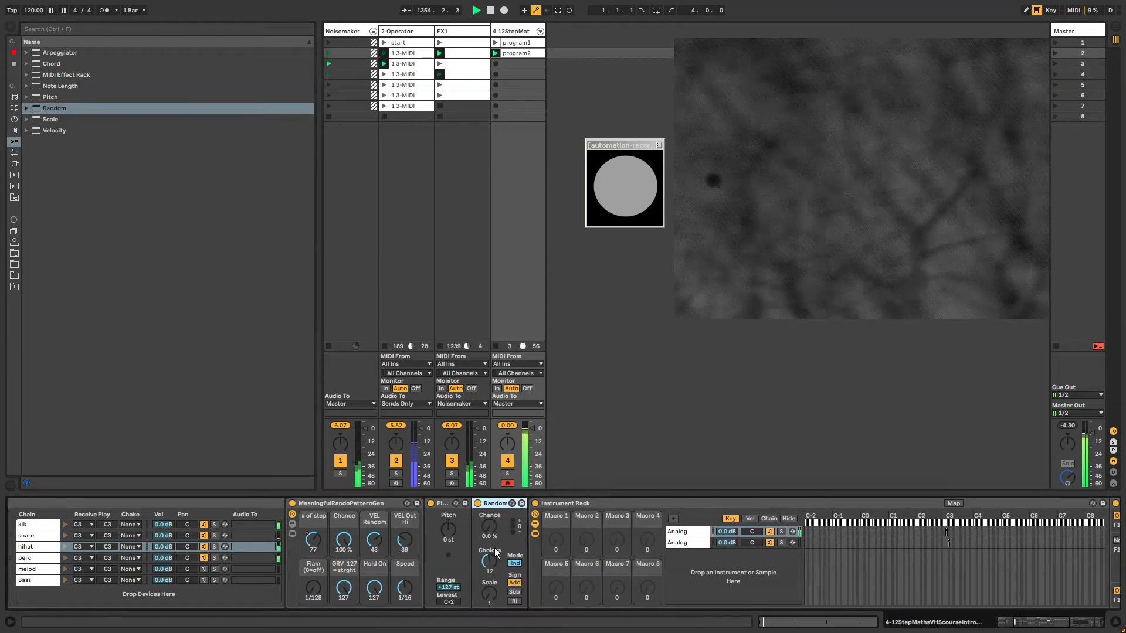
left_click_drag(492, 559, 491, 589)
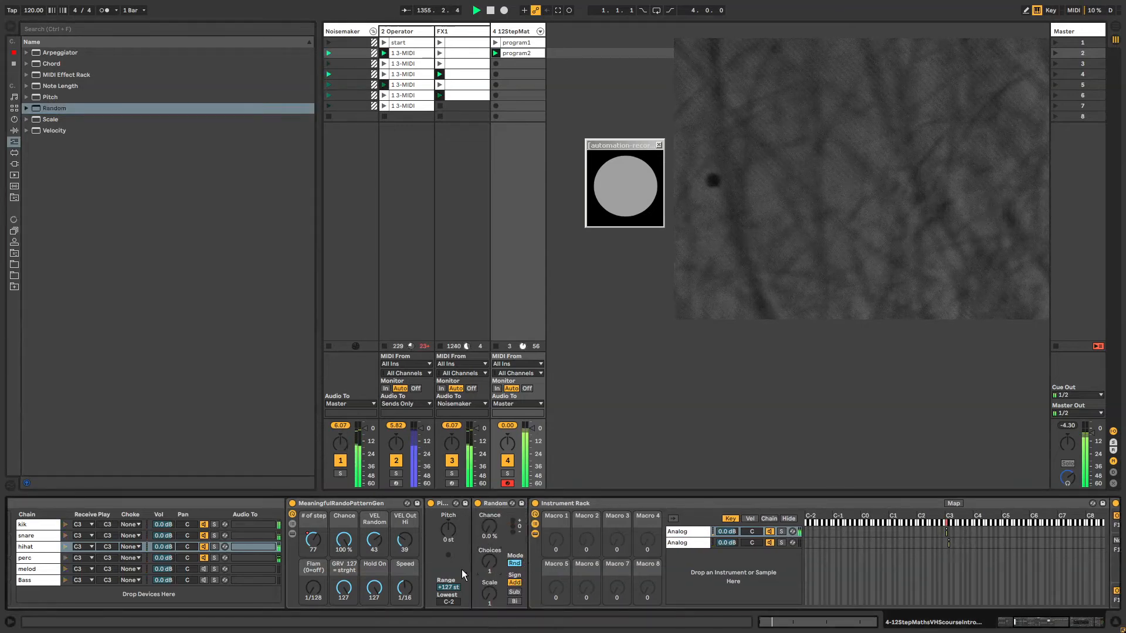
left_click_drag(489, 526, 539, 596)
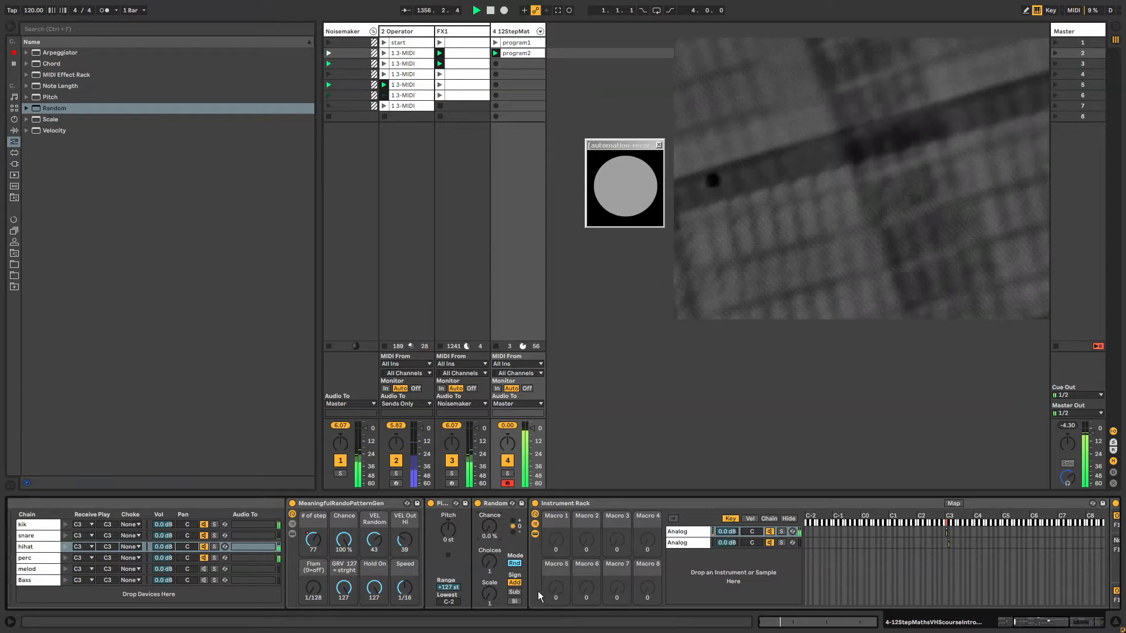
mouse_move(488, 528)
left_mouse_down()
mouse_move(488, 504)
mouse_move(488, 528)
left_mouse_up()
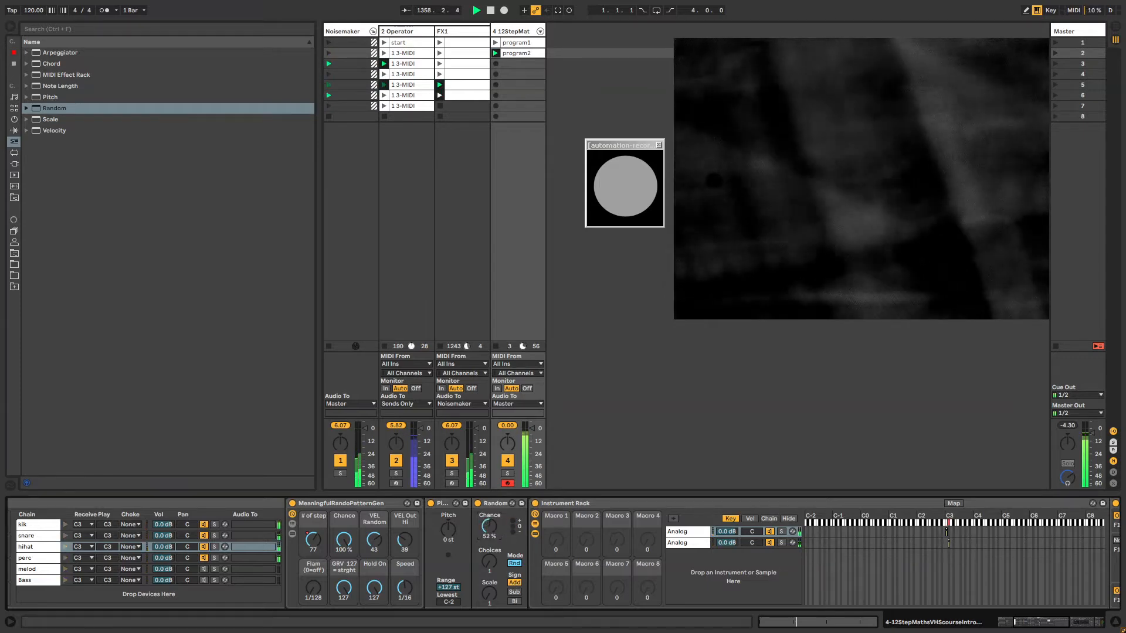
Step: On the second Analog chain of the hihat rack, set the first filter's frequency to 3.1k and resonance to 23%
left_click_drag(1044, 624, 1054, 624)
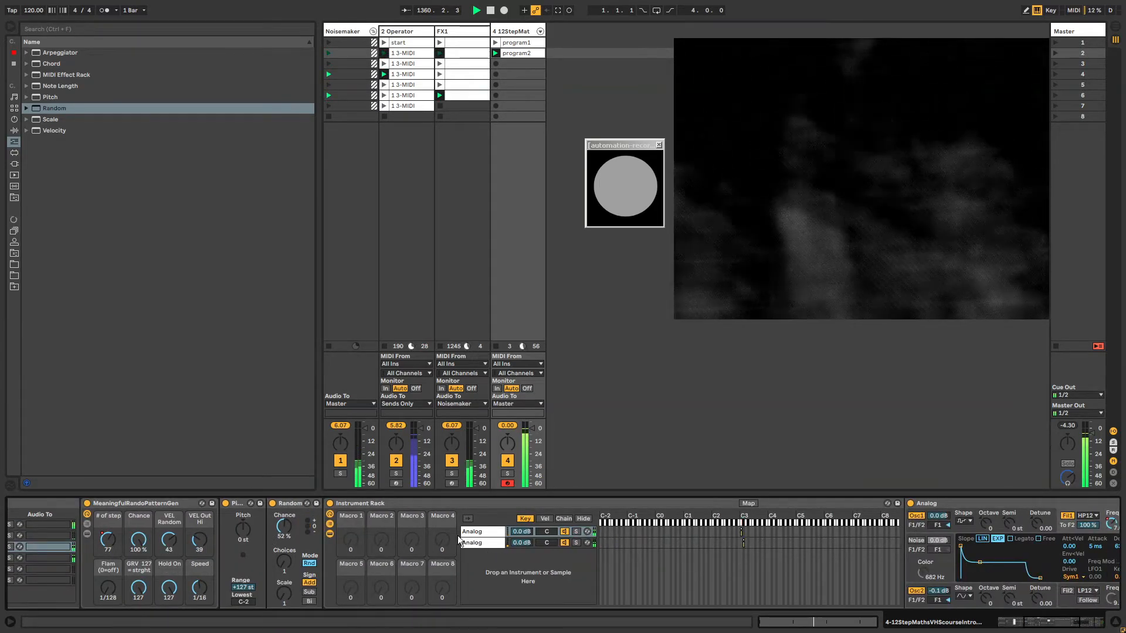
left_click(485, 543)
left_click_drag(1042, 623, 1055, 624)
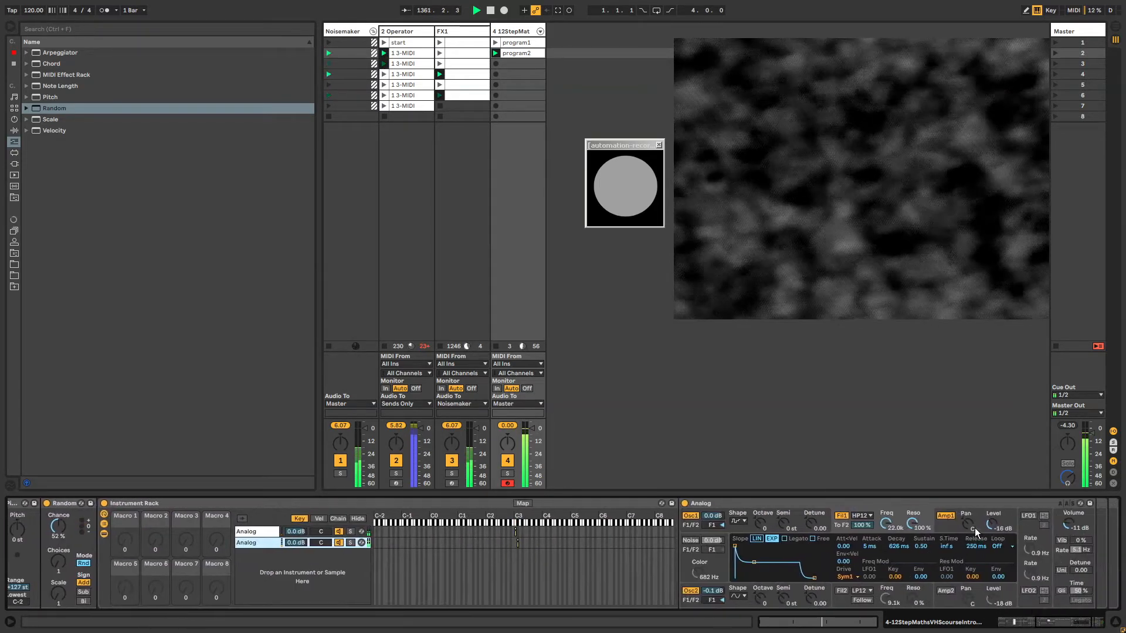
left_click(976, 532)
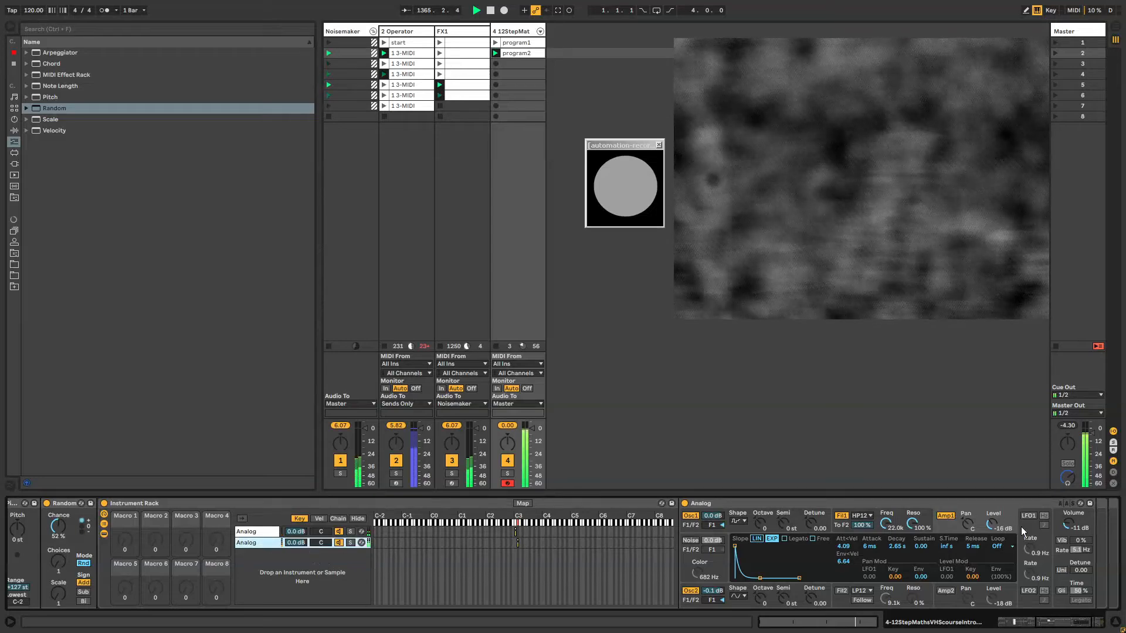
left_click(887, 523)
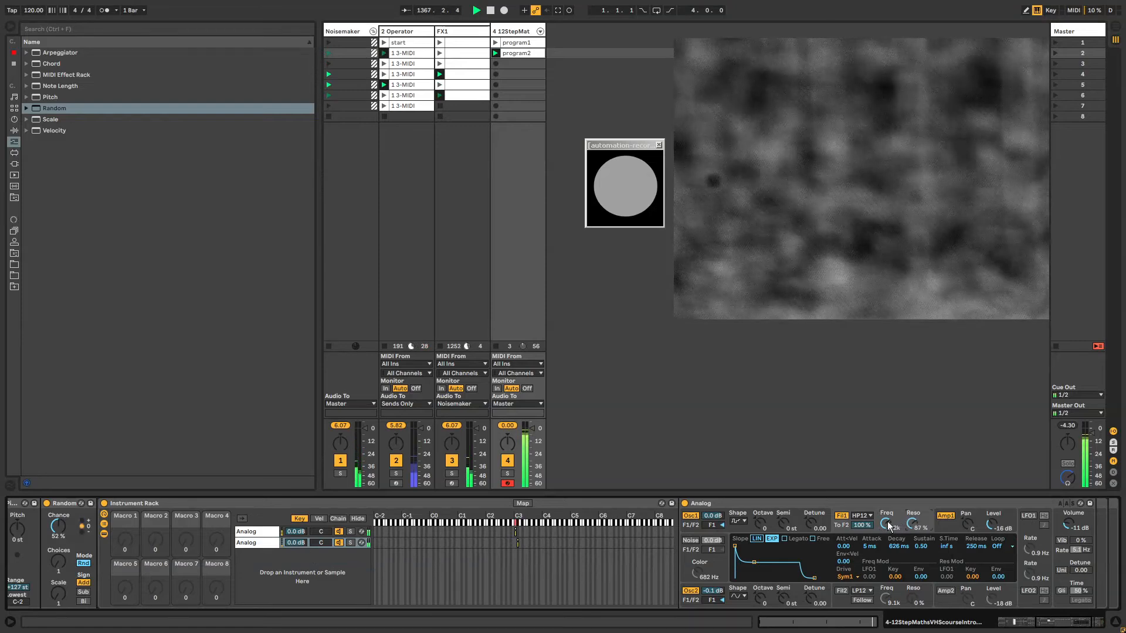
mouse_move(887, 522)
left_mouse_down()
mouse_move(887, 511)
mouse_move(913, 537)
mouse_move(886, 534)
left_mouse_up()
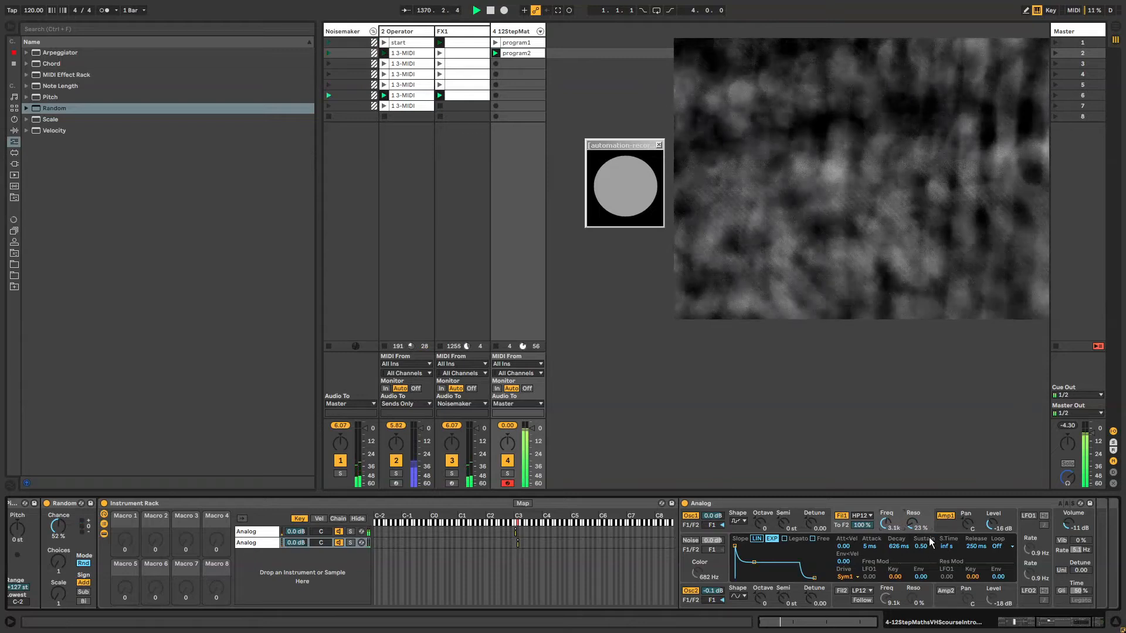
Step: Shape the second hihat Analog's Amp1 envelope with 835 ms decay, 0.64 sustain and 52 ms release
left_click(948, 526)
left_click_drag(760, 578, 752, 551)
left_click_drag(799, 578, 769, 564)
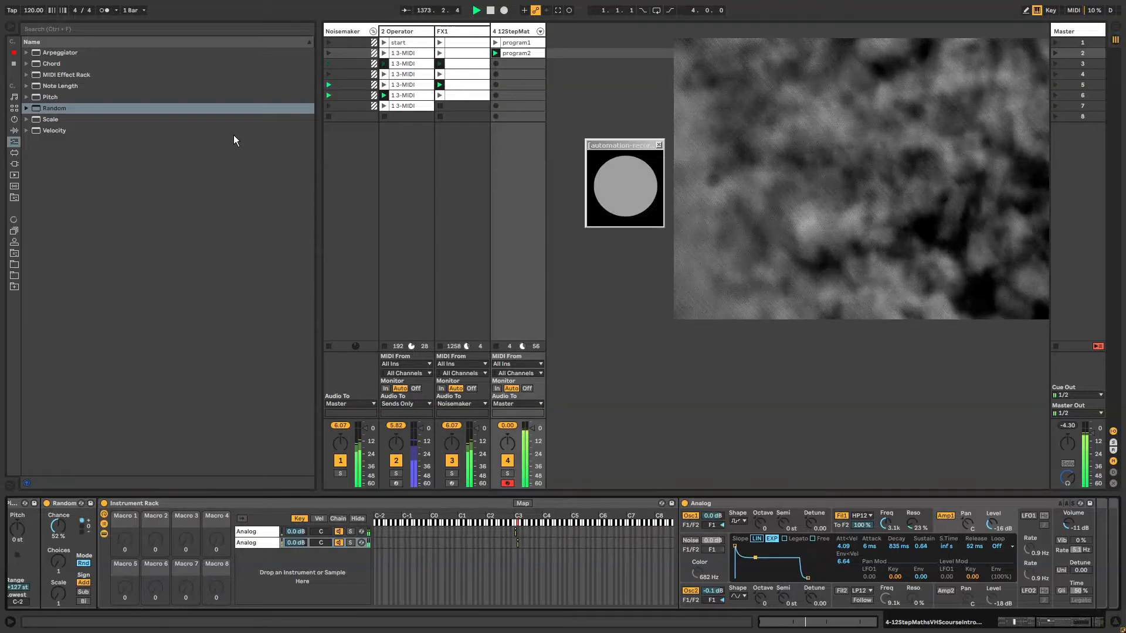
Step: Add a Flanger after the second hihat chain's Analog and set its LFO phase to 28.6°
left_click(14, 131)
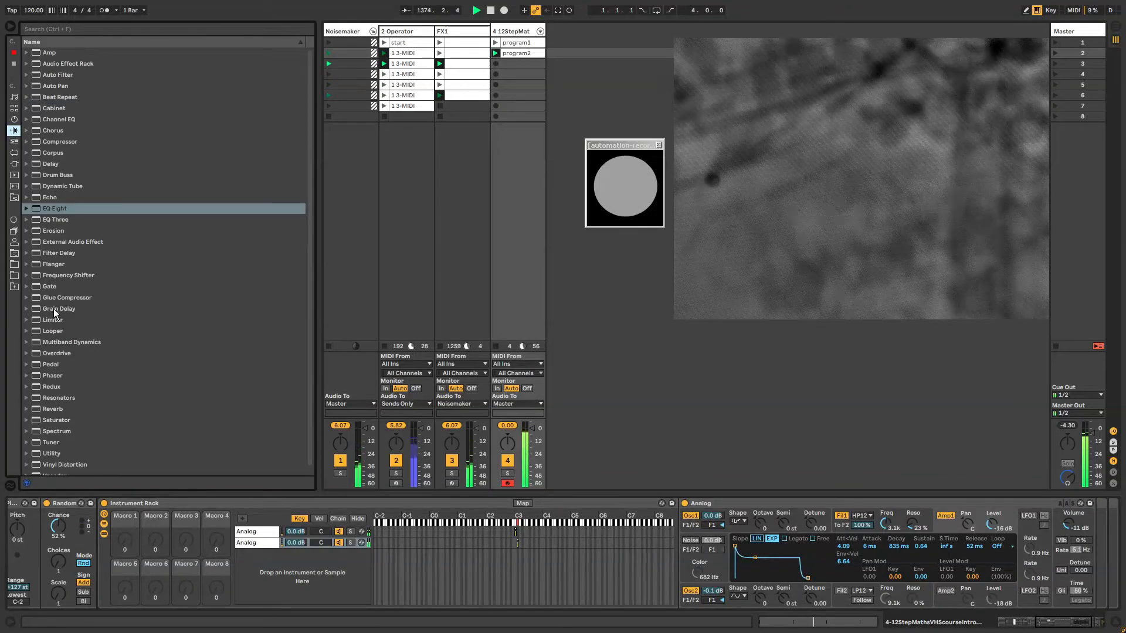
left_click_drag(50, 264, 1051, 542)
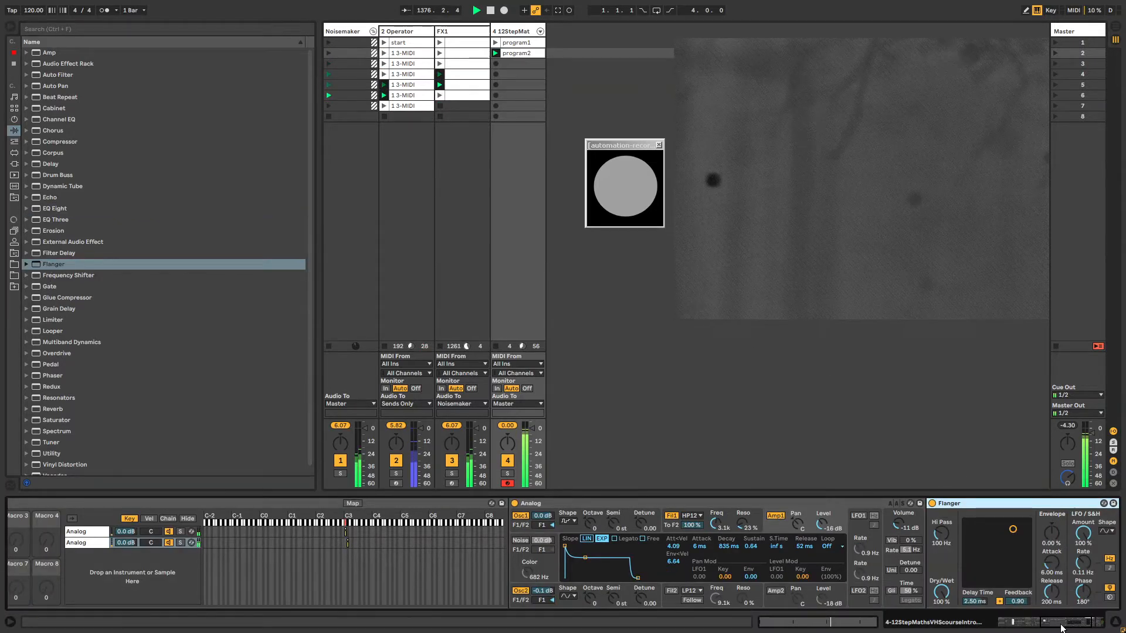
left_click_drag(831, 592, 831, 624)
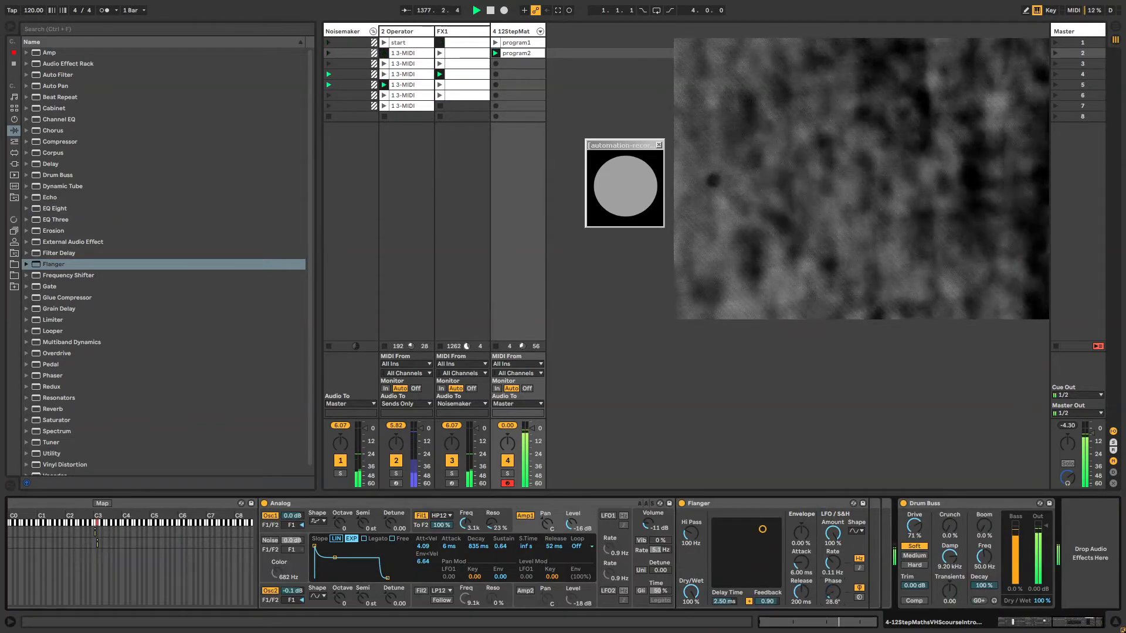
Step: Set the second hihat chain's Flanger to 2.27 kHz high pass, 33.3% envelope, 2.71 ms attack, 76.3 ms release and 32.5% dry/wet
left_click_drag(763, 529, 762, 525)
mouse_move(699, 538)
left_mouse_down()
mouse_move(698, 516)
mouse_move(693, 543)
left_mouse_up()
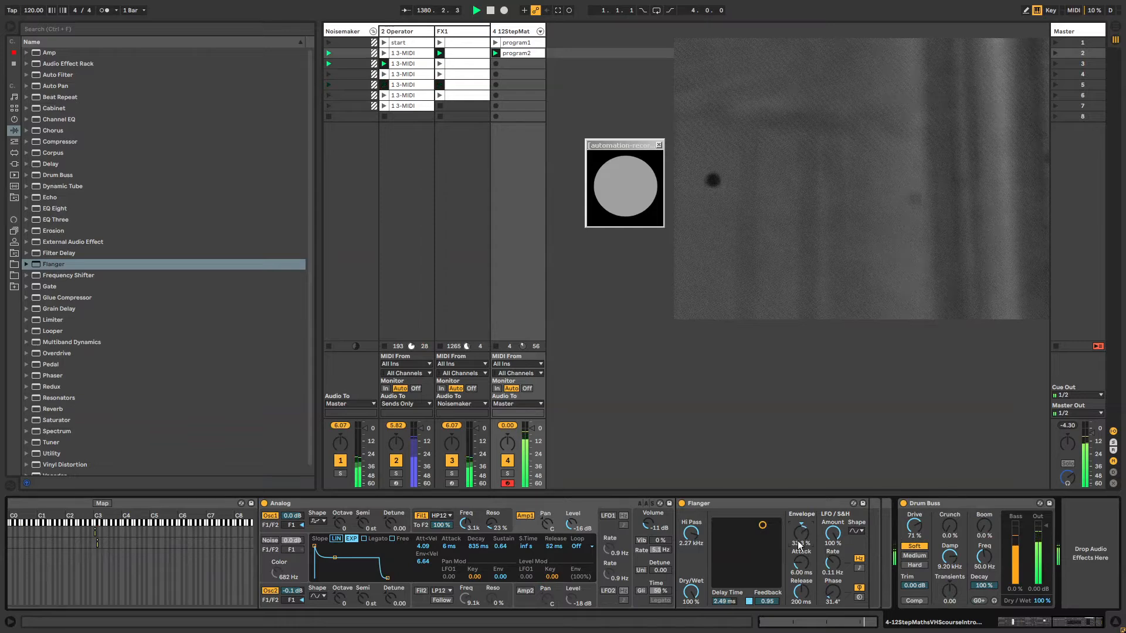
left_click_drag(801, 563, 805, 594)
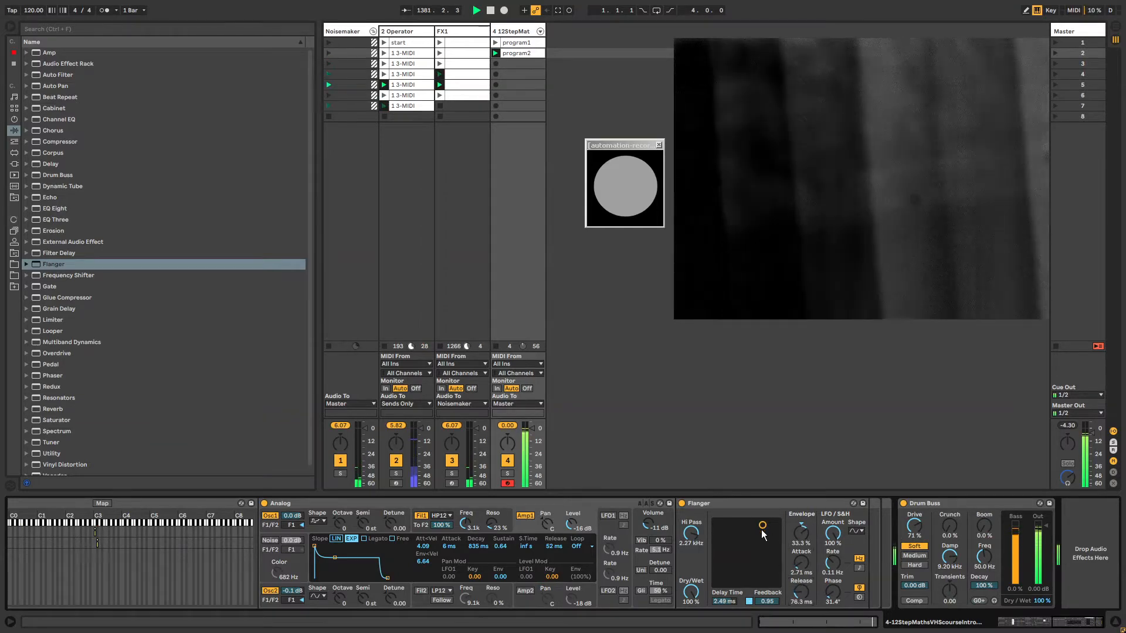
left_click_drag(690, 591, 689, 627)
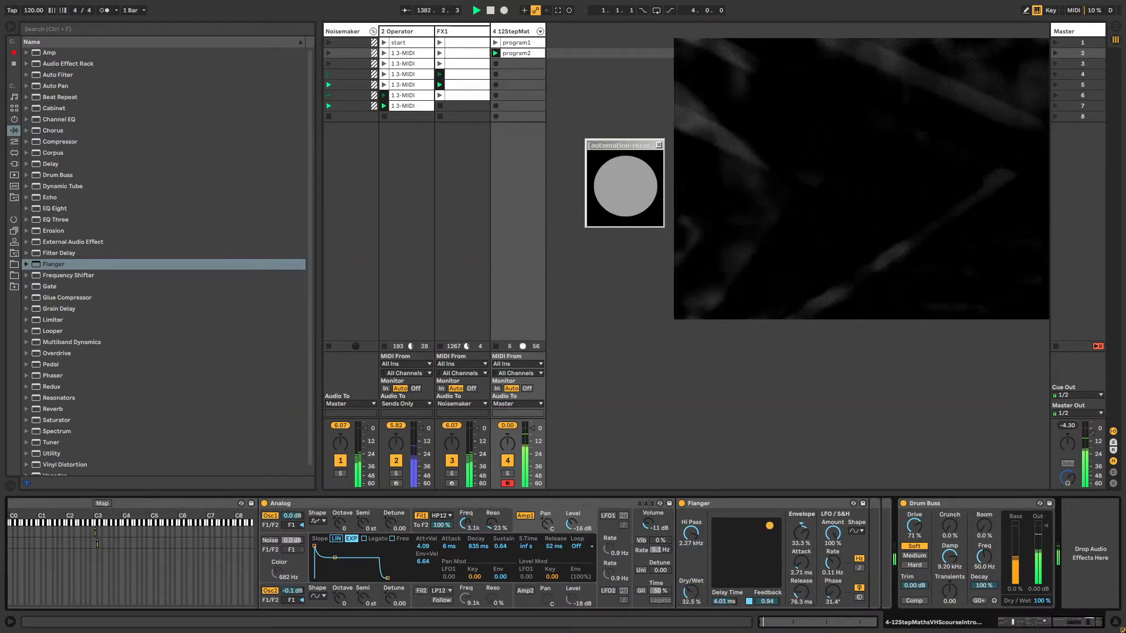
Step: Adjust the Flanger to 2.48 kHz high pass, 17.5% envelope, 0.10 ms attack, 25.5 ms release, and 2.40 ms delay with 0.99 feedback
left_click(861, 532)
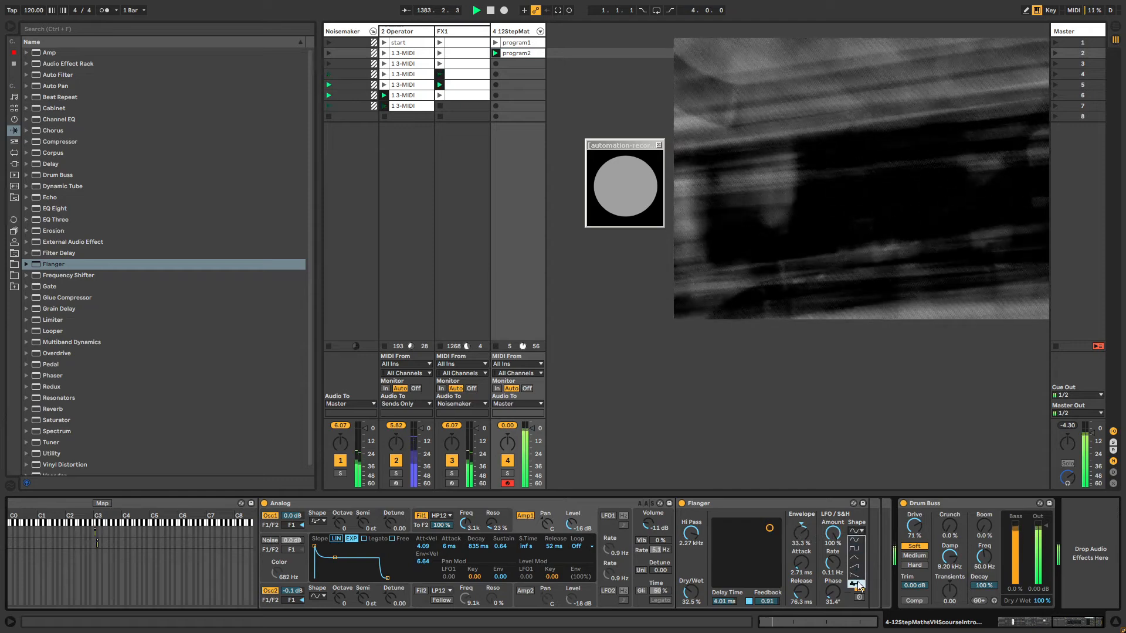
left_click(779, 504)
left_click(780, 504)
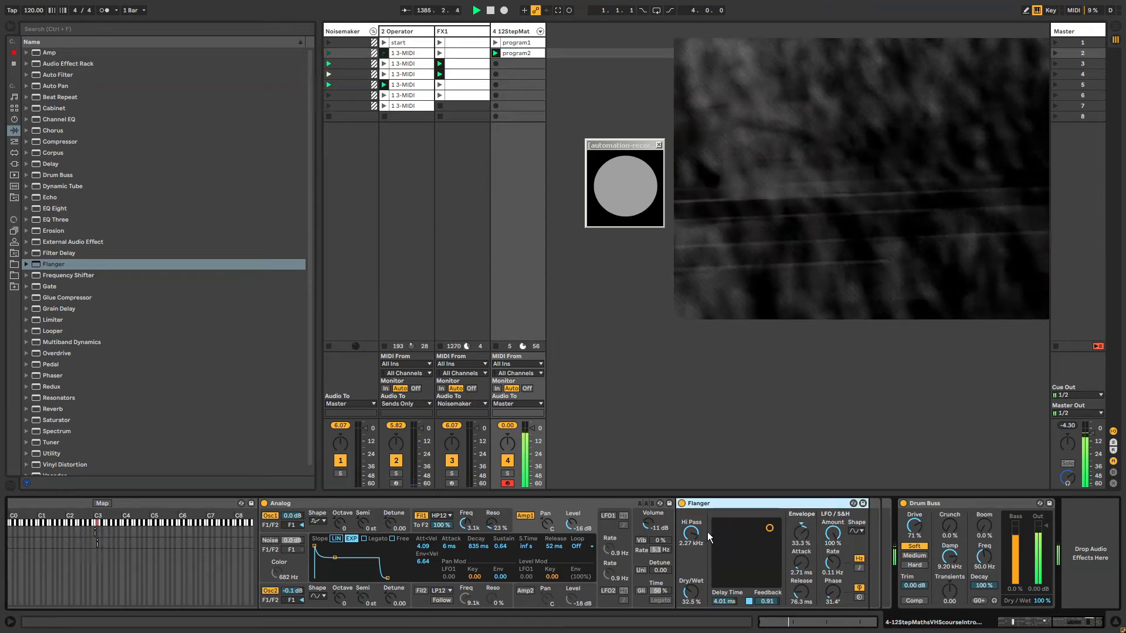
left_click_drag(694, 534, 693, 533)
left_click_drag(762, 525, 748, 525)
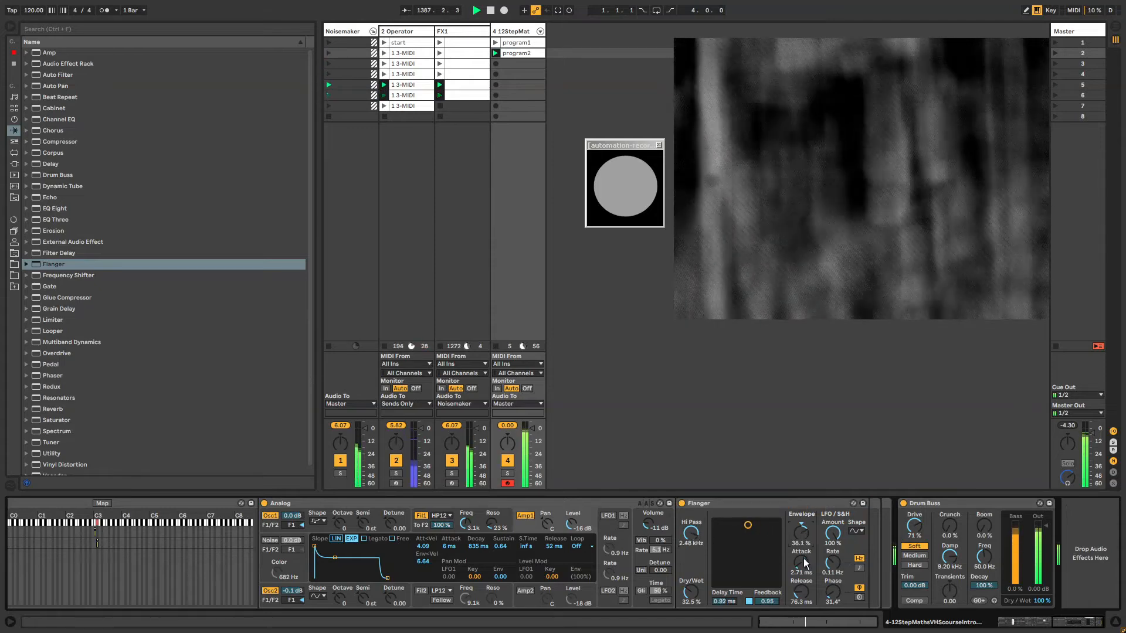
left_click_drag(803, 562, 807, 593)
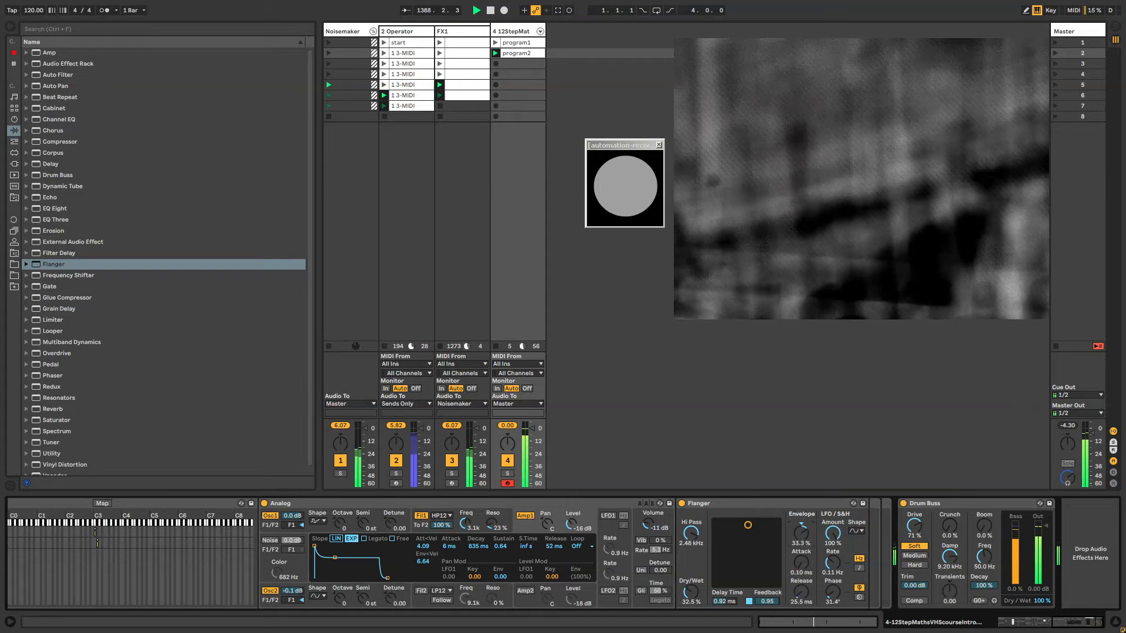
left_click_drag(766, 534, 772, 528)
Step: Switch the Flanger's LFO to the sample-and-hold shape with 58.7% amount, 0.68 Hz rate and 19.8% width, using 2.59 ms delay and 0.91 feedback
left_click(855, 531)
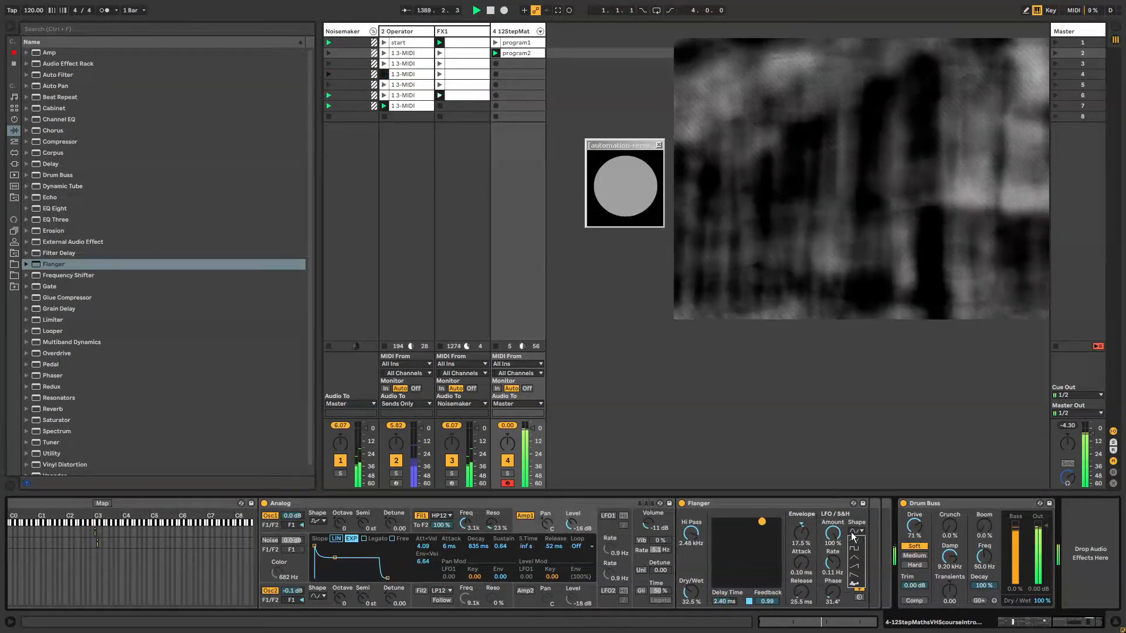
left_click(856, 584)
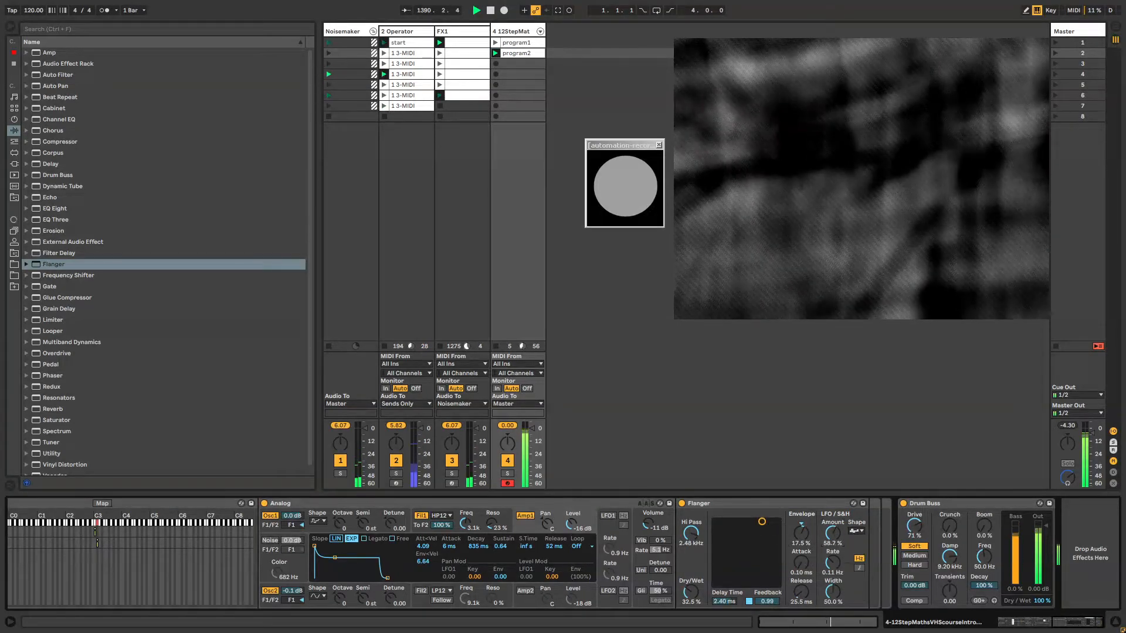
left_click_drag(831, 570, 835, 593)
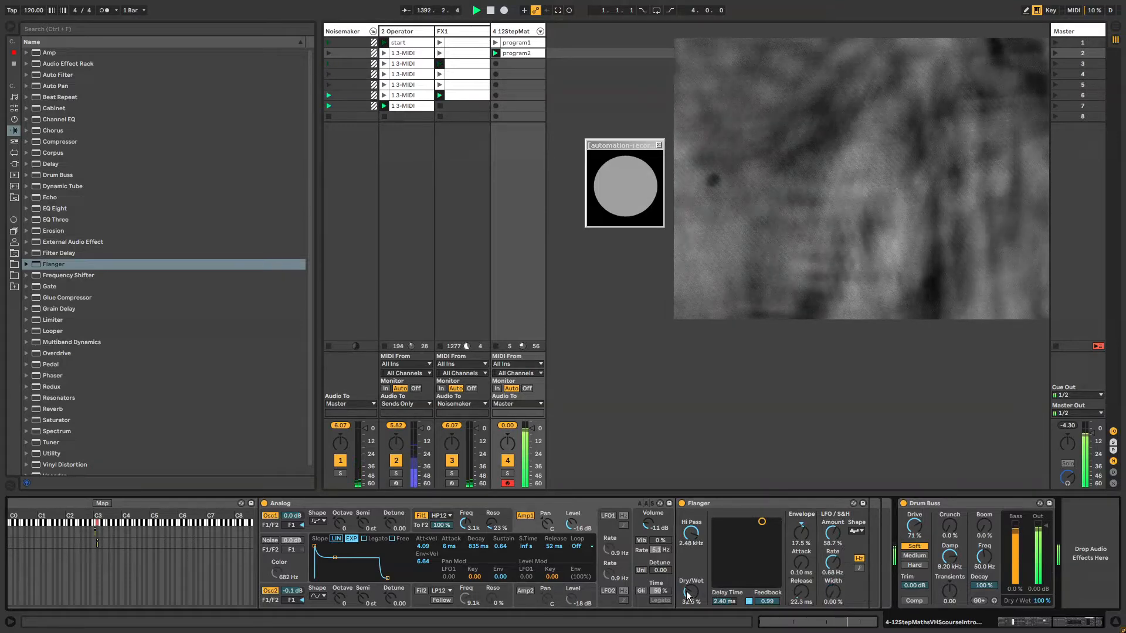
left_click_drag(832, 592, 832, 570)
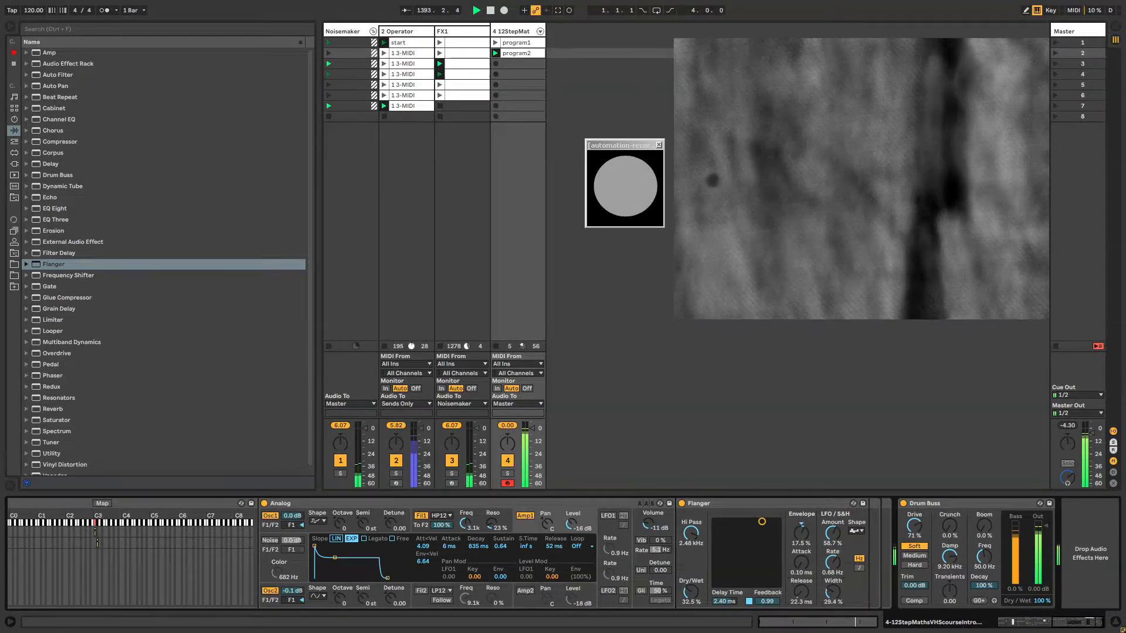
left_click_drag(780, 533, 781, 541)
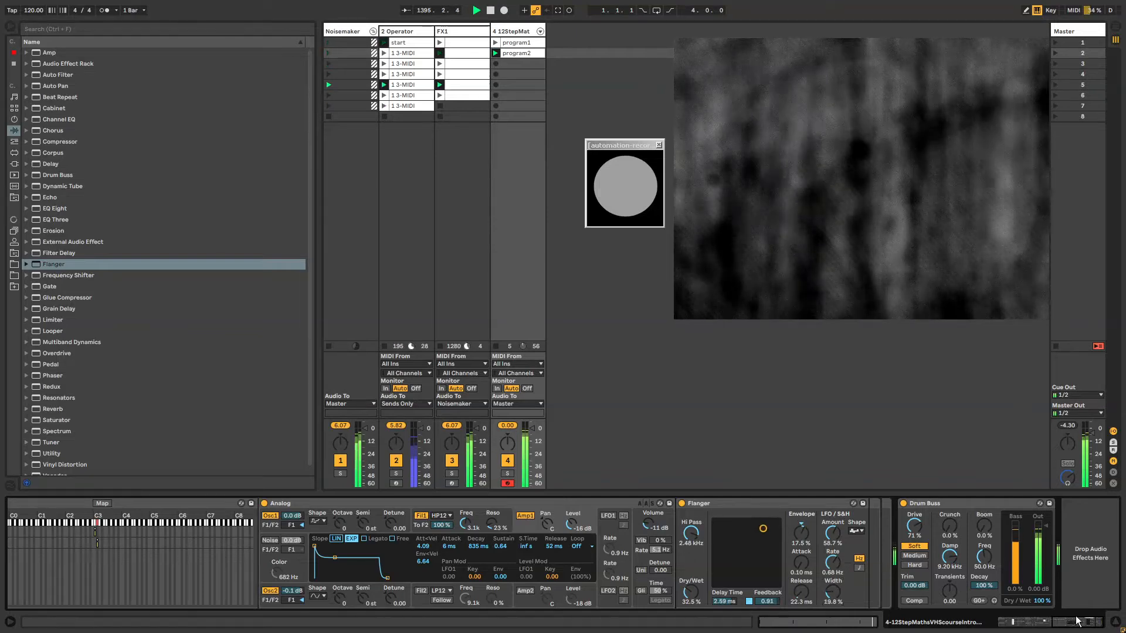
Step: On the second hihat Analog, set oscillator 2's octave to 2 and the Amp1 envelope attack to 81 ms
left_click_drag(1075, 621, 1058, 628)
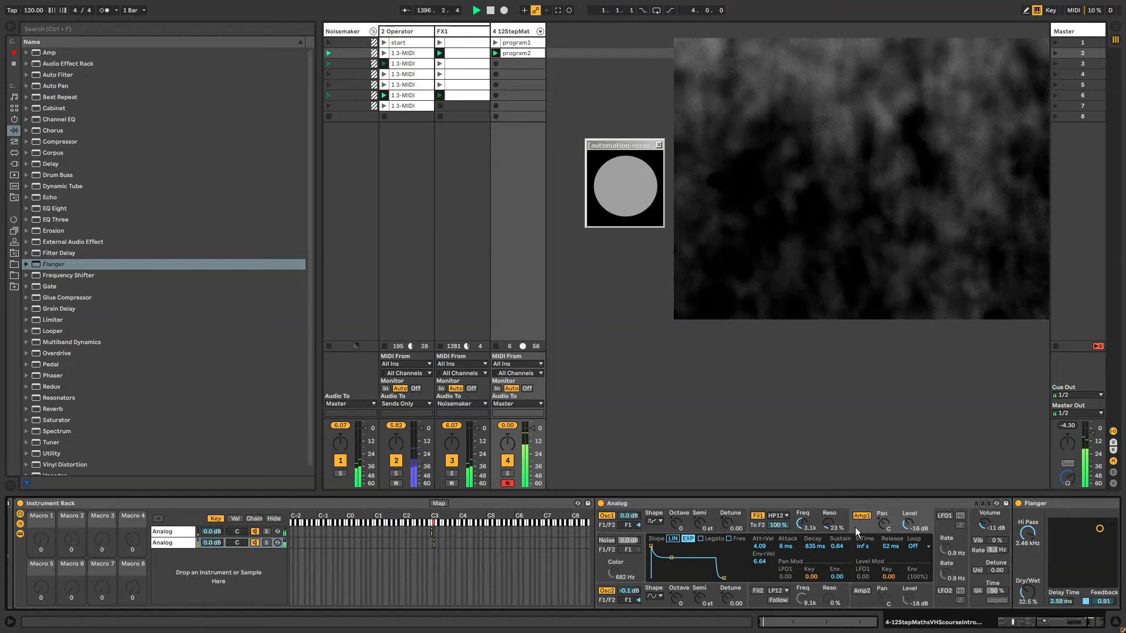
left_click(677, 598)
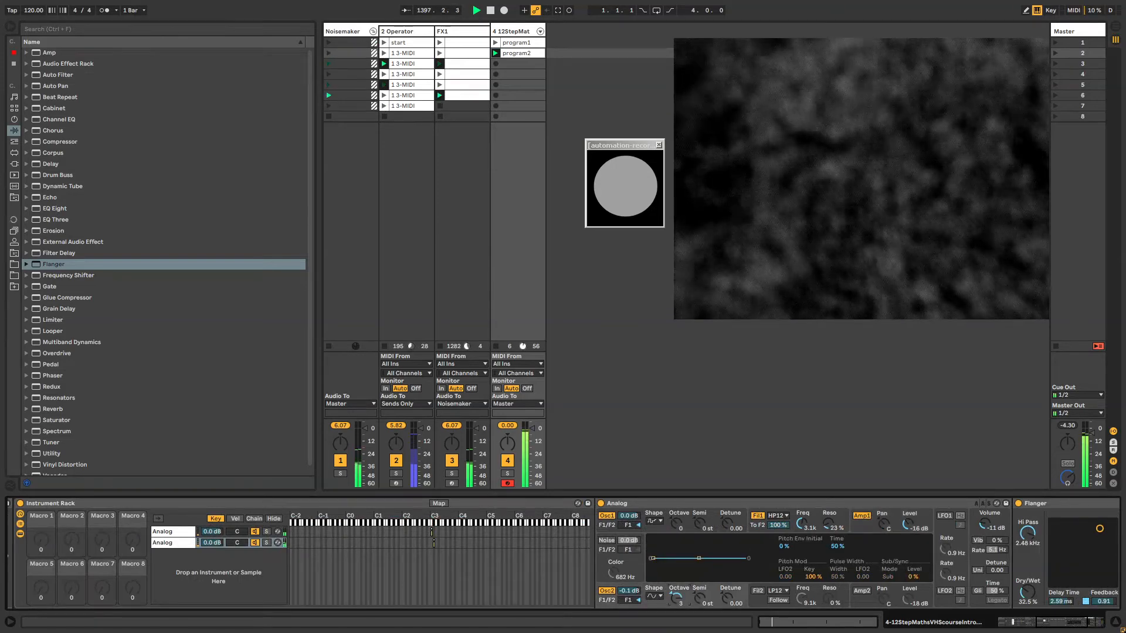
left_click_drag(677, 598, 677, 587)
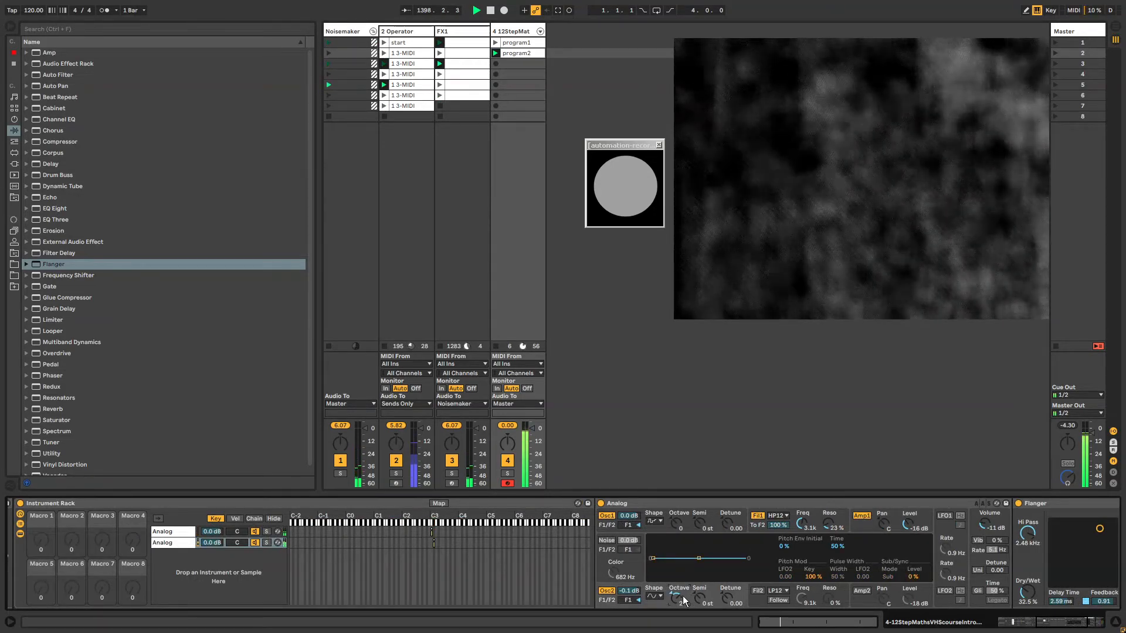
left_click(856, 525)
left_click_drag(650, 546, 656, 546)
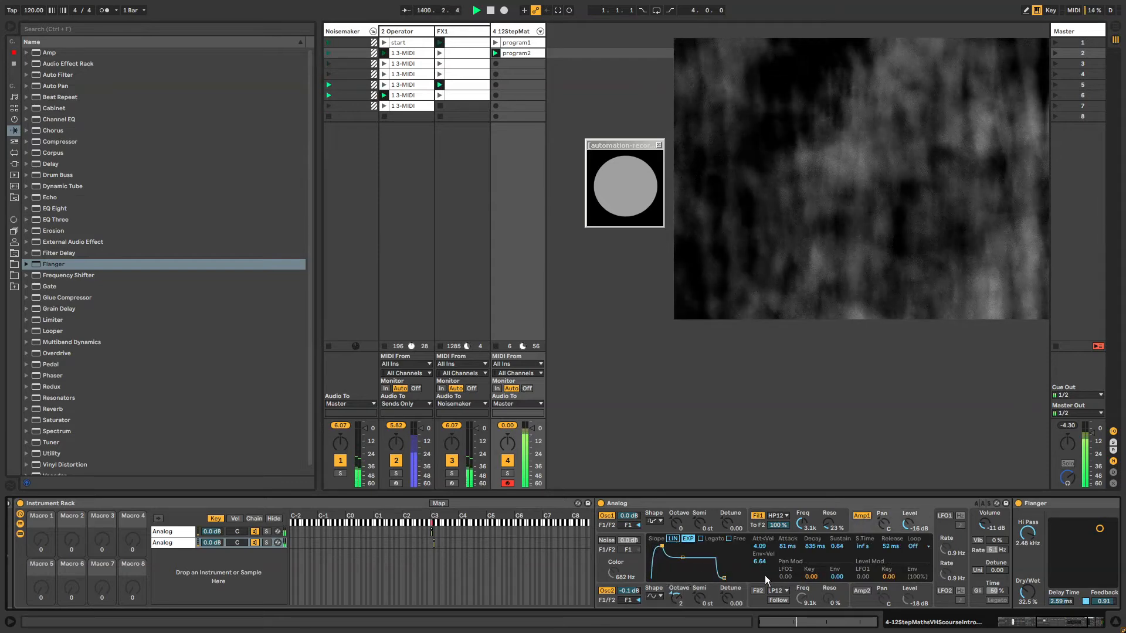
Step: Give oscillator 2 a pitch envelope of -84% over 73% time, 0.58 LFO2, 77% key and 52% sub level, and enable noise at 5.0 kHz
left_click(740, 593)
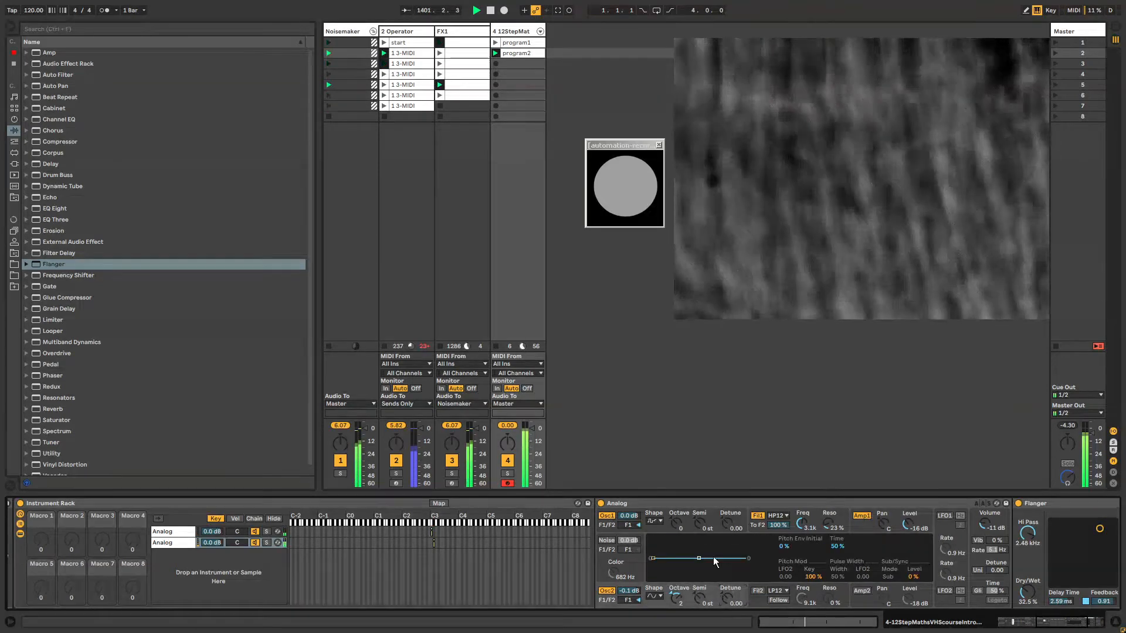
left_click_drag(653, 558, 654, 538)
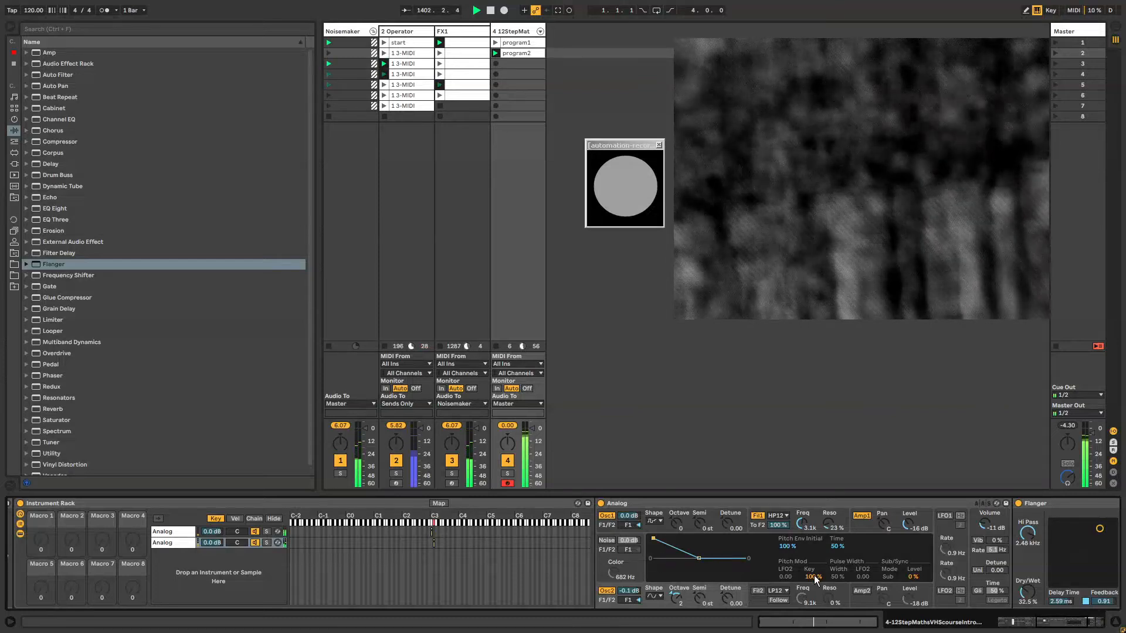
left_click_drag(787, 552, 788, 610)
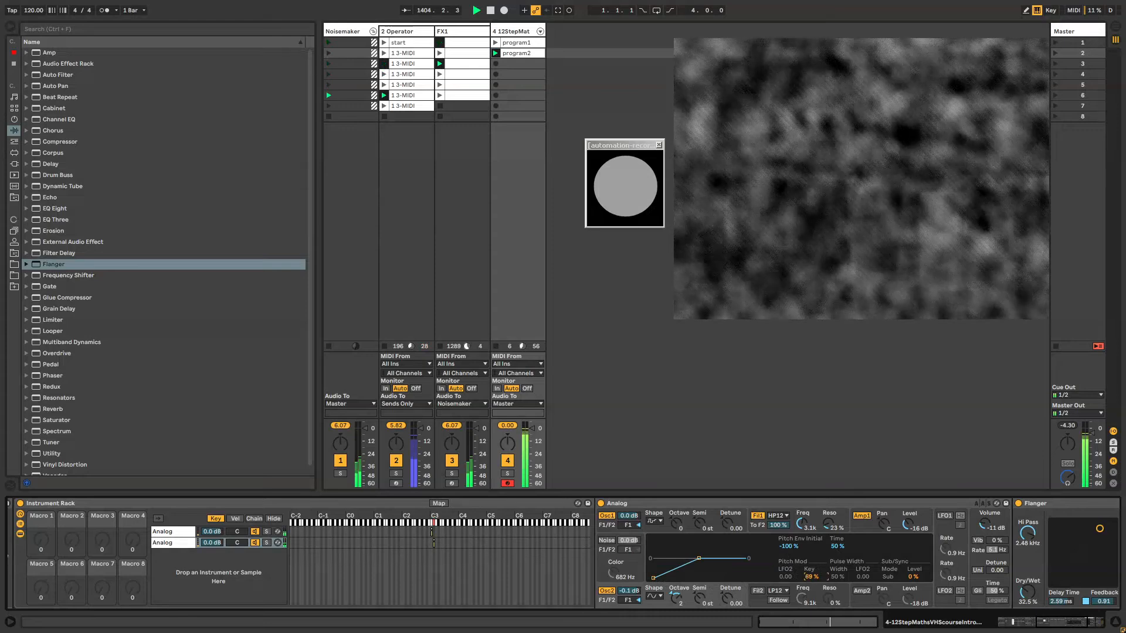
left_click_drag(786, 577, 786, 591)
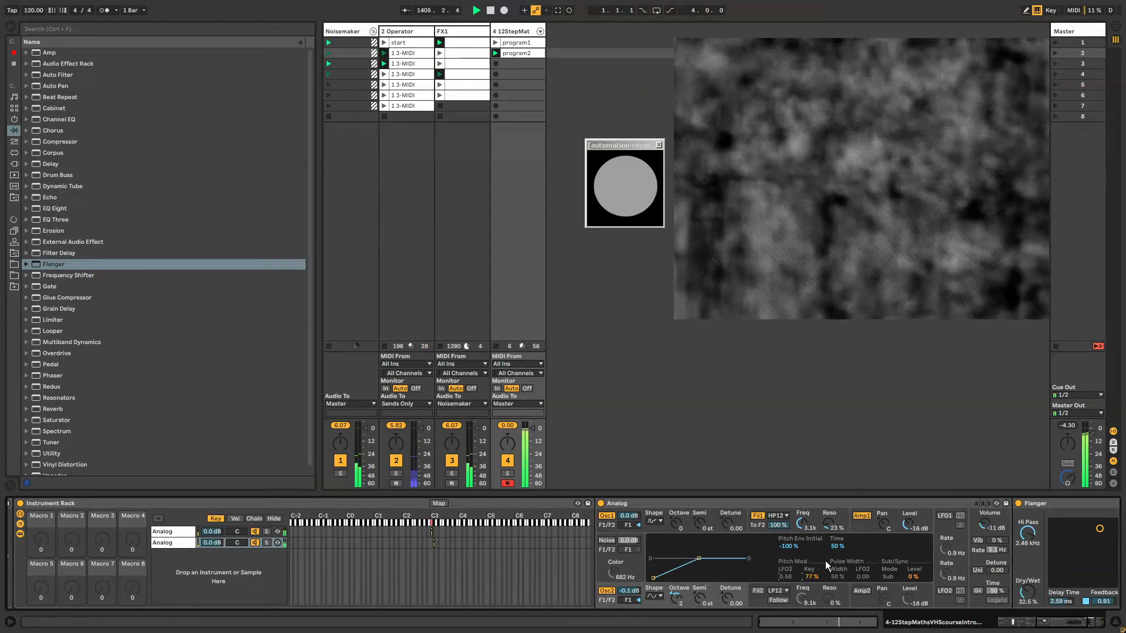
left_click_drag(794, 549, 839, 537)
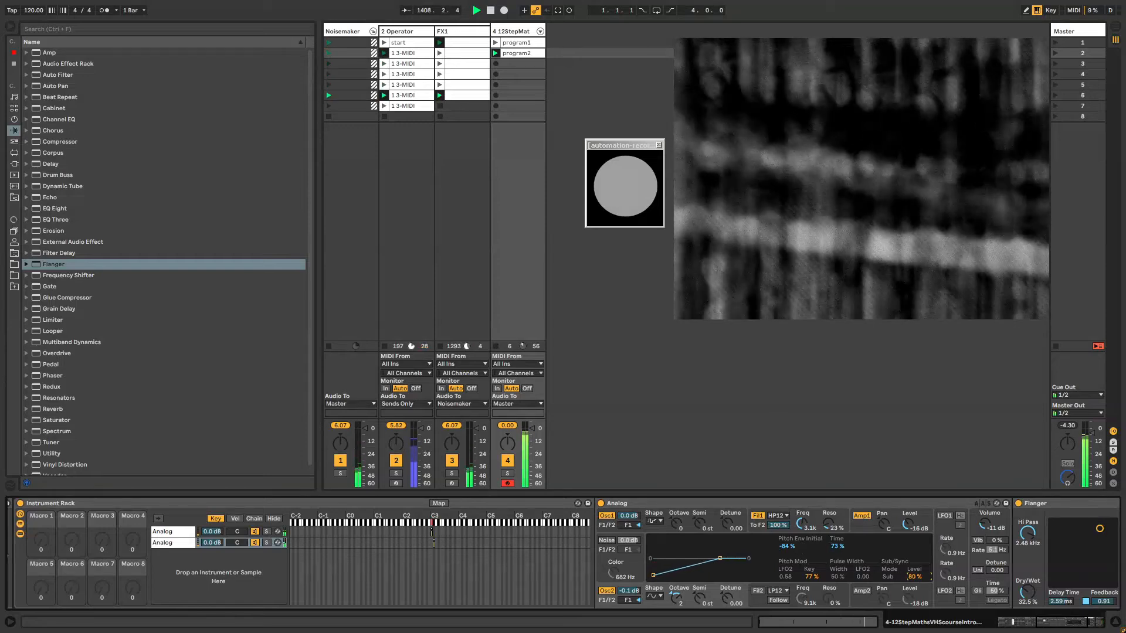
left_click_drag(914, 577, 914, 574)
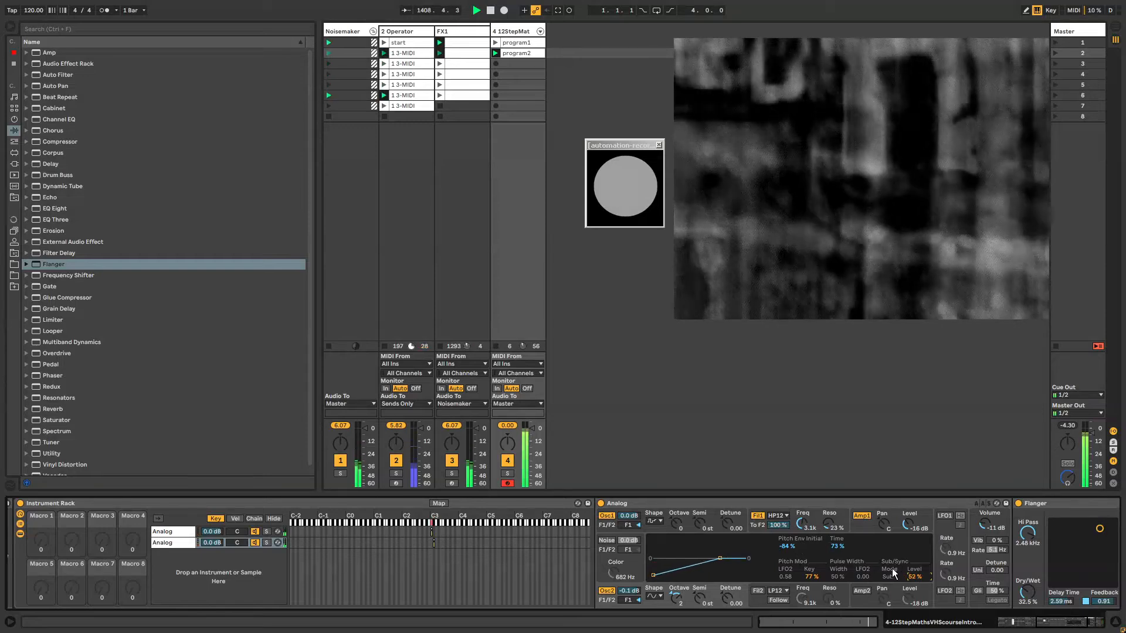
left_click(605, 540)
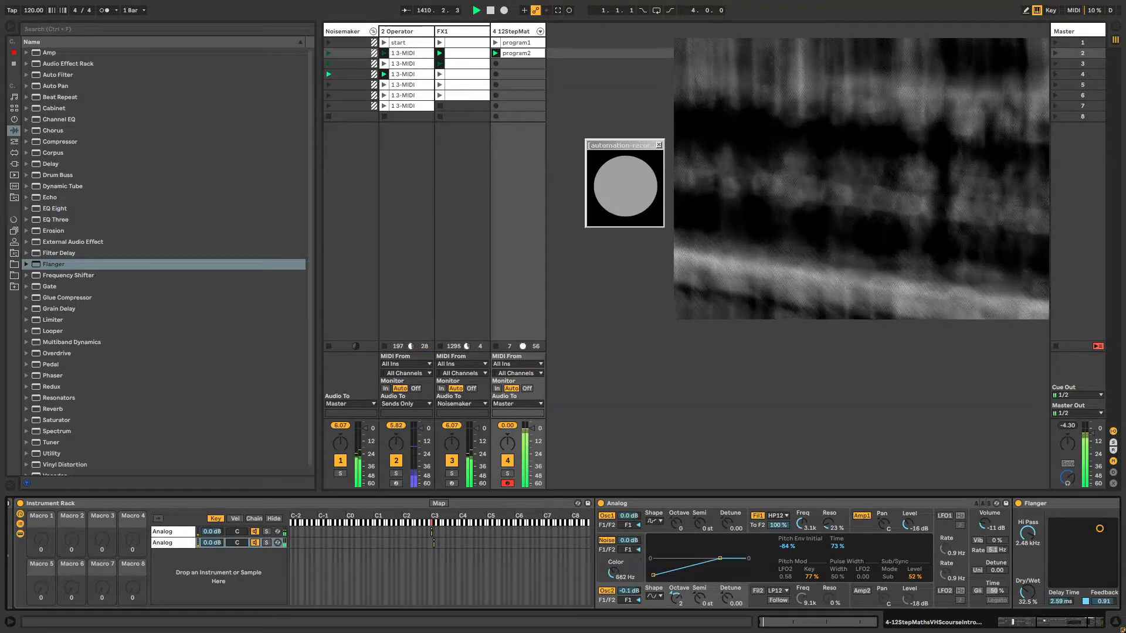
Step: Open the drum rack's perc chain, select its MeaningfulRandoPatternGen device and browse the available MIDI effects
left_click(1052, 626)
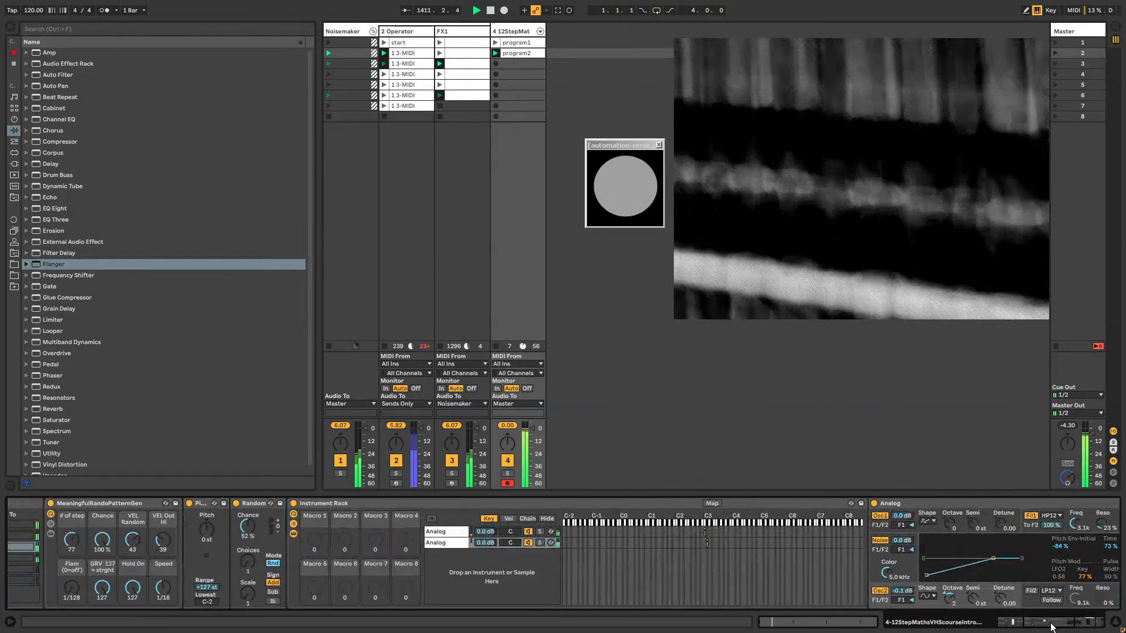
left_click_drag(1052, 626, 1037, 628)
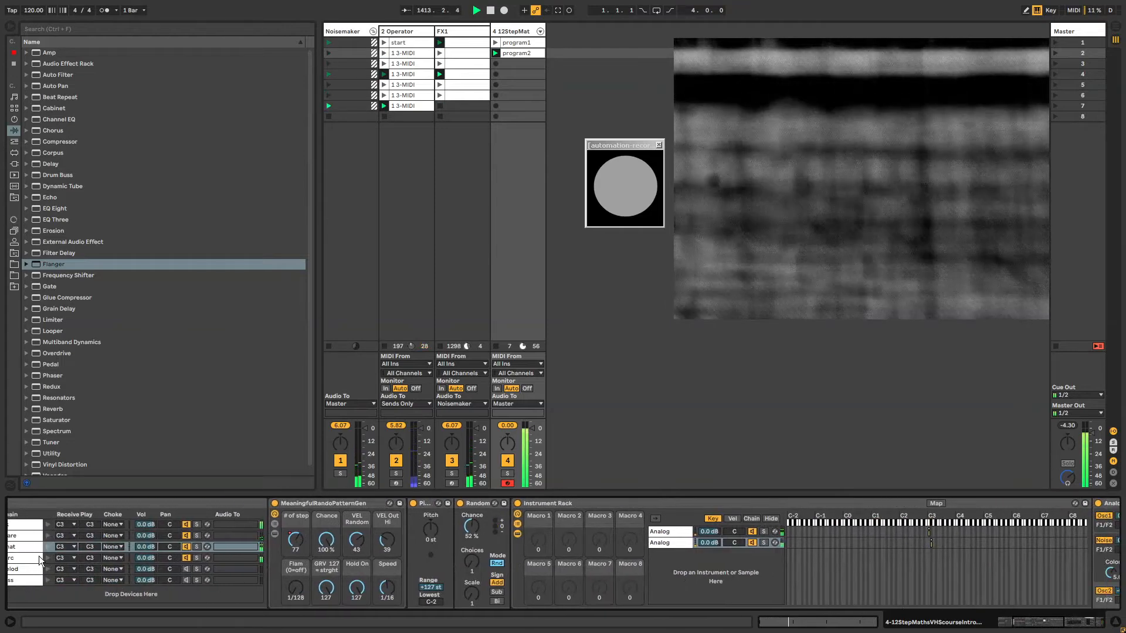
left_click(39, 556)
left_click(1025, 623)
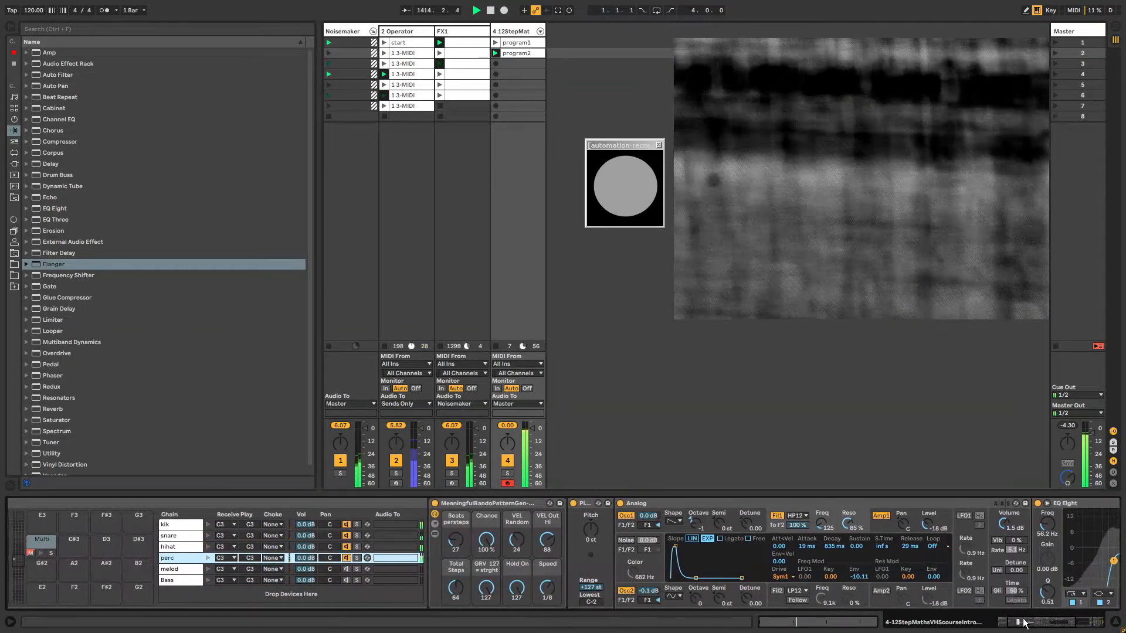
left_click(490, 502)
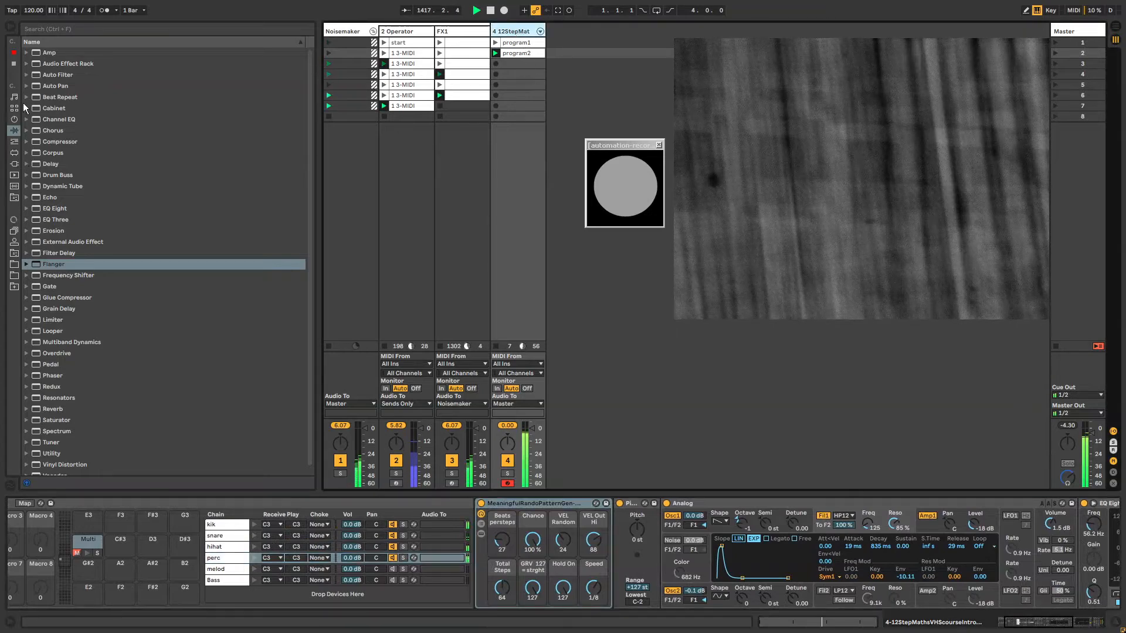
left_click(14, 141)
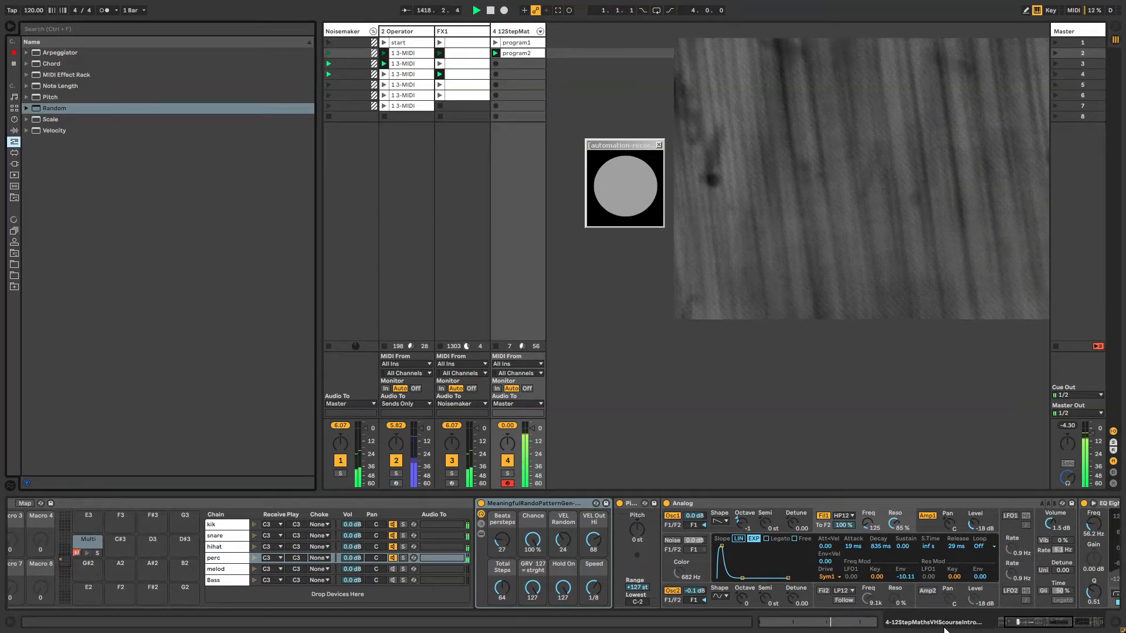
Step: Collapse the drum rack by hiding its chain list and its chain devices
left_click(1017, 625)
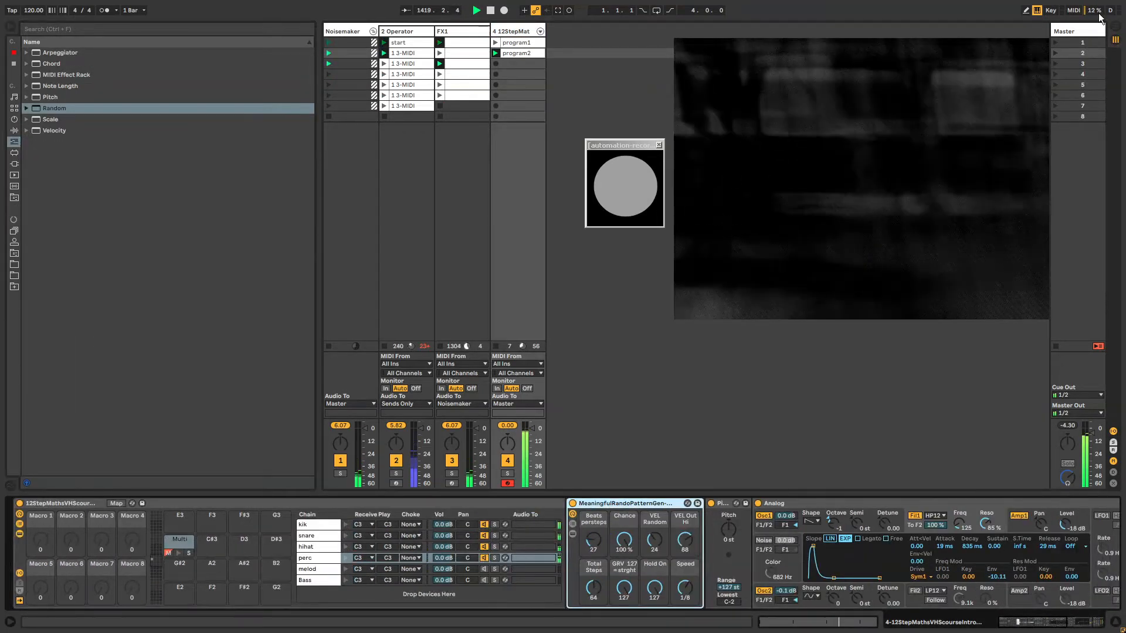
left_click(20, 525)
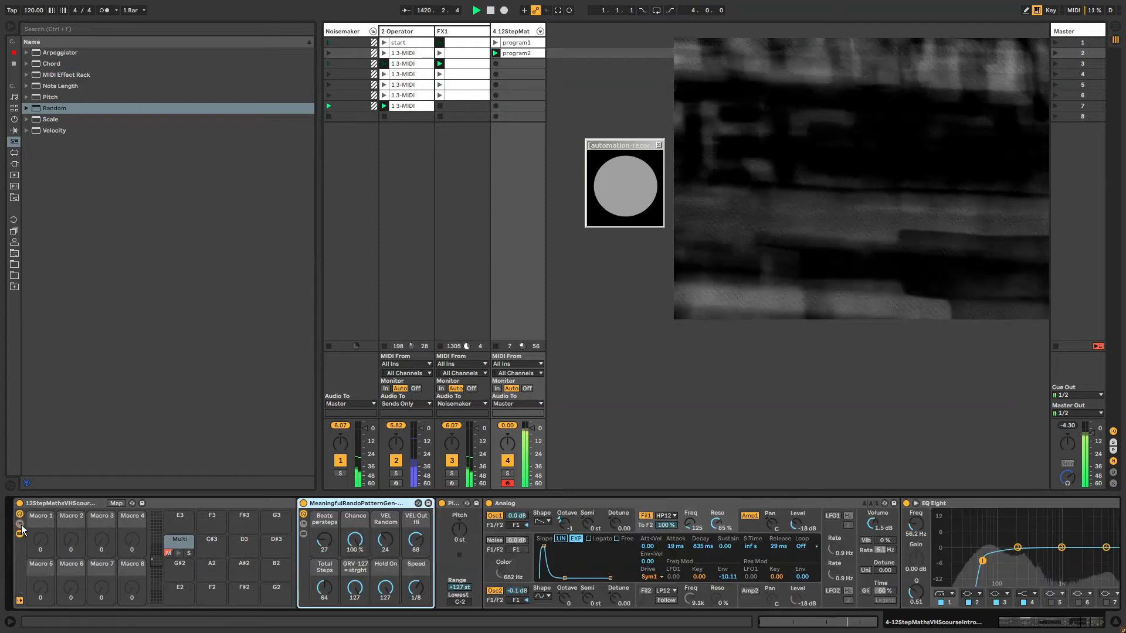
left_click(20, 534)
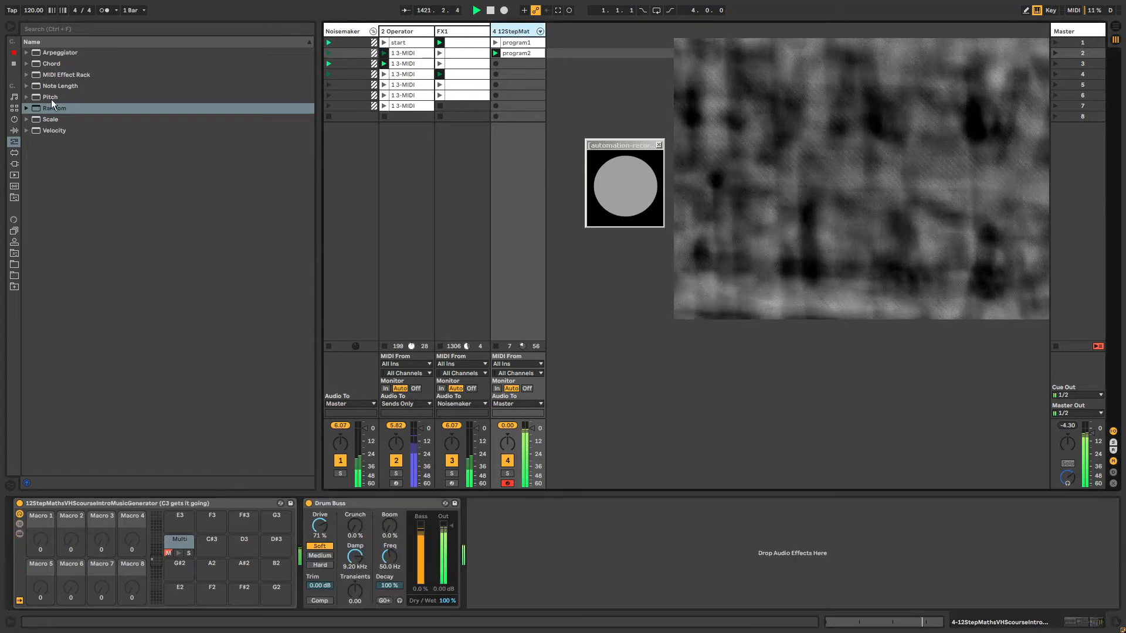
Step: Add the cthulhu-fxbox-2.adg rack from the AUDIO FX racks folder after the Drum Buss and set its D-W macro to 19
left_click(14, 130)
left_click(14, 253)
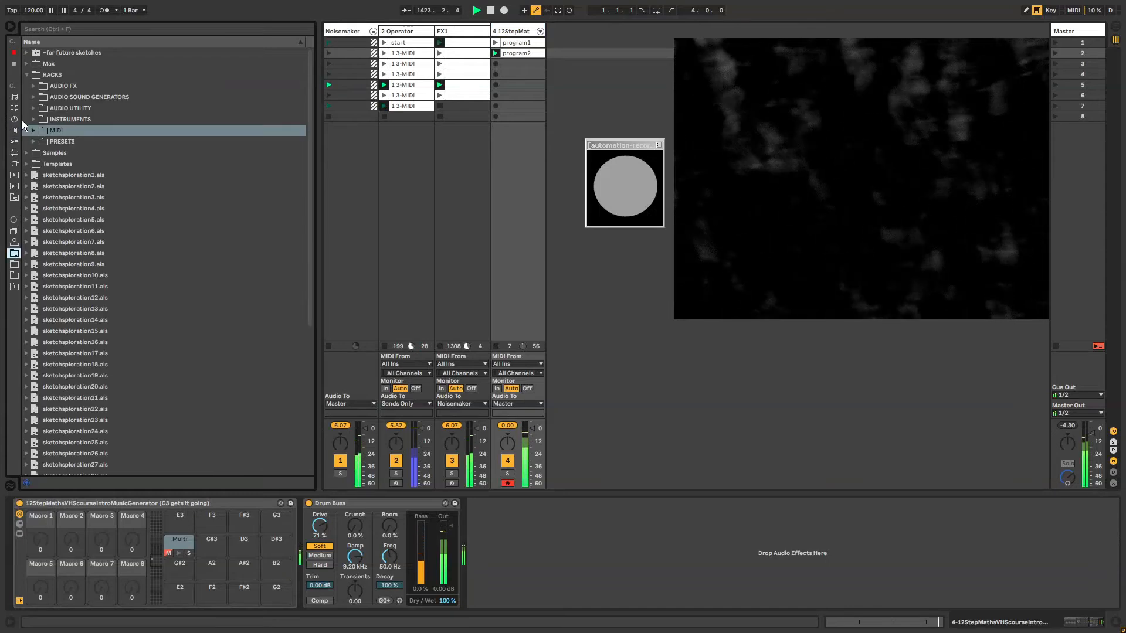
left_click(33, 85)
left_click(72, 108)
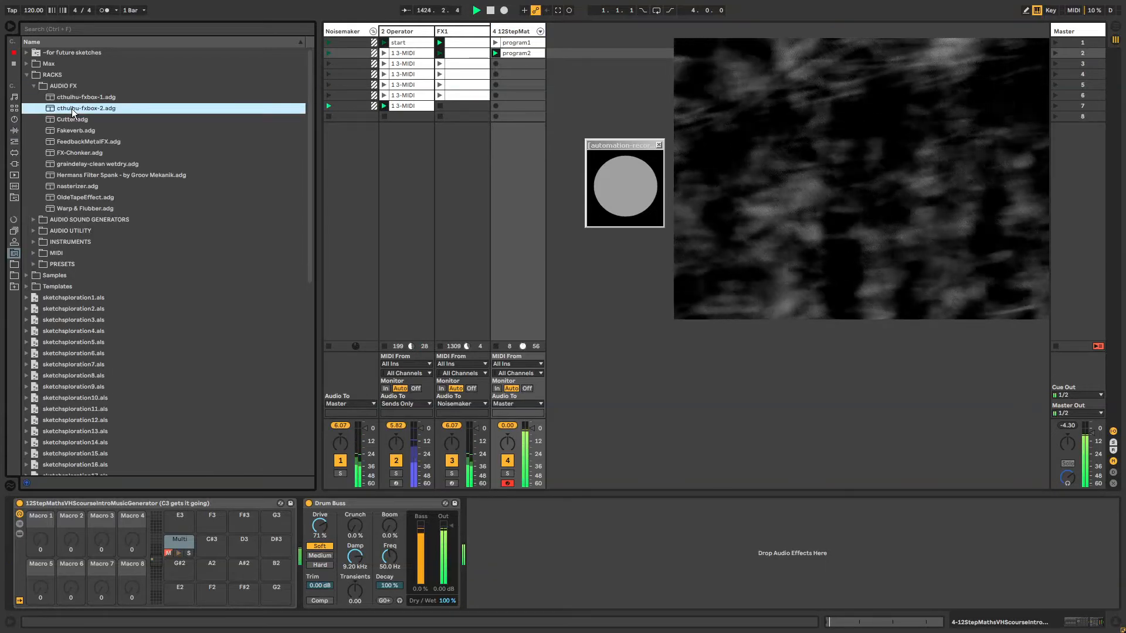
left_click_drag(71, 108, 586, 584)
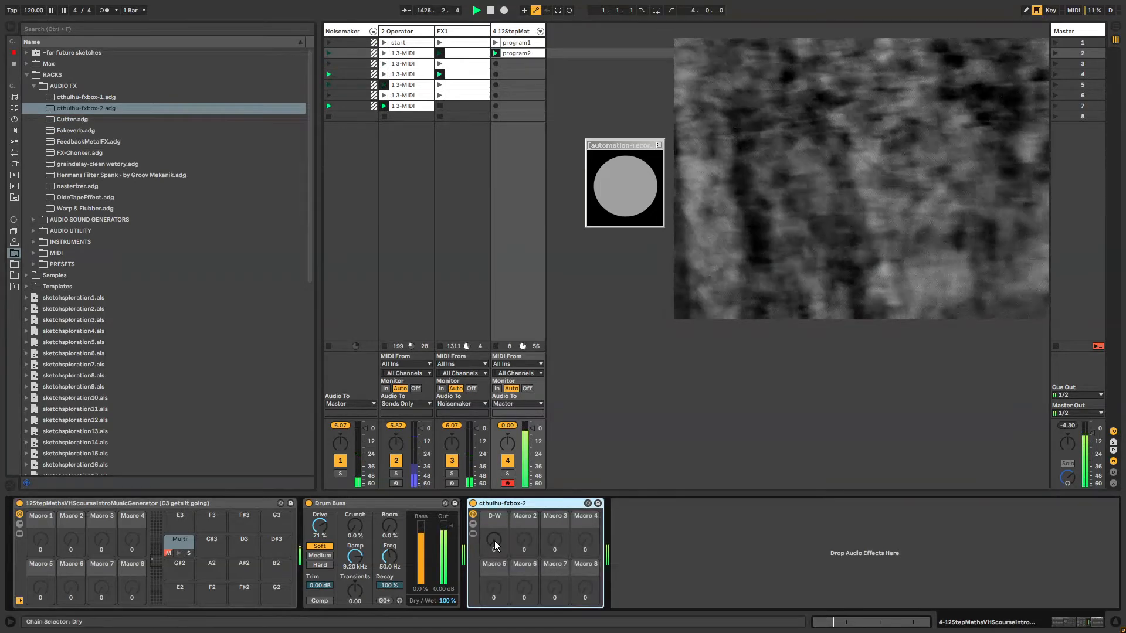
left_click_drag(494, 541, 494, 530)
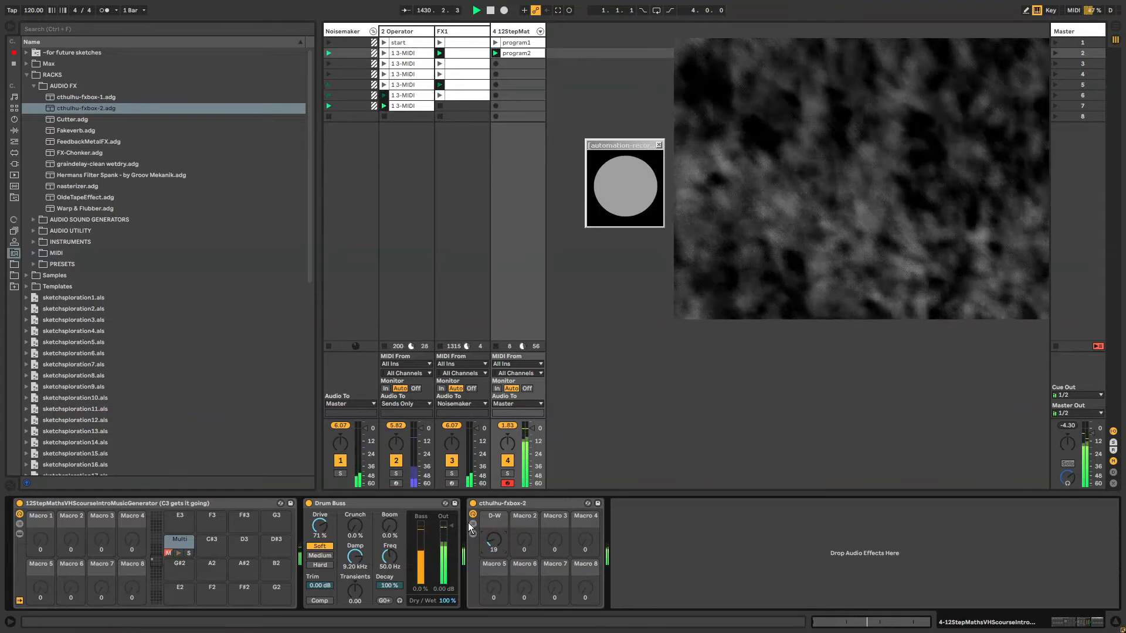
Step: Unfold Corpus in the Wet chain of the cthulhu-fxbox-2 rack, set the D-W macro to 14 and hide the rack's chains
left_click(473, 524)
left_click(638, 532)
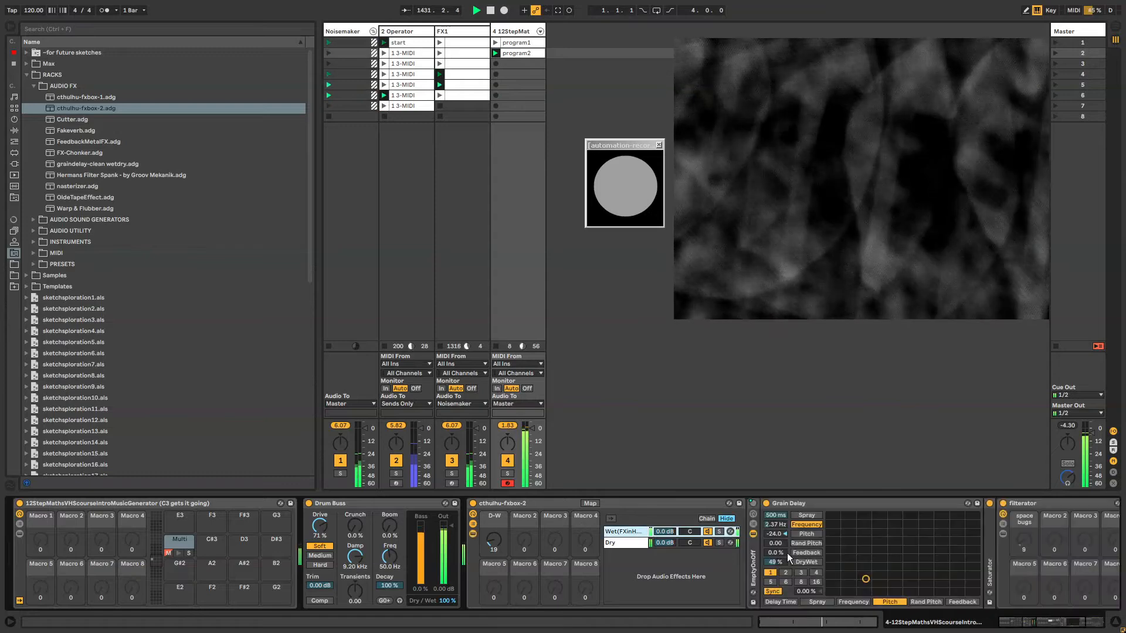
left_click_drag(1058, 623, 1081, 622)
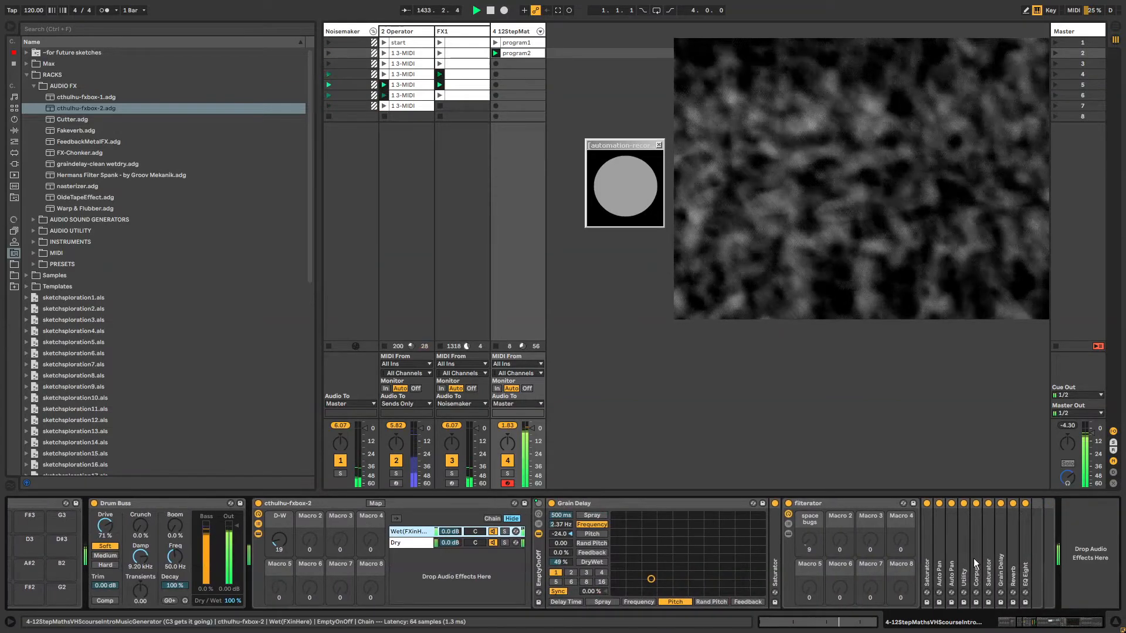
double_click(974, 560)
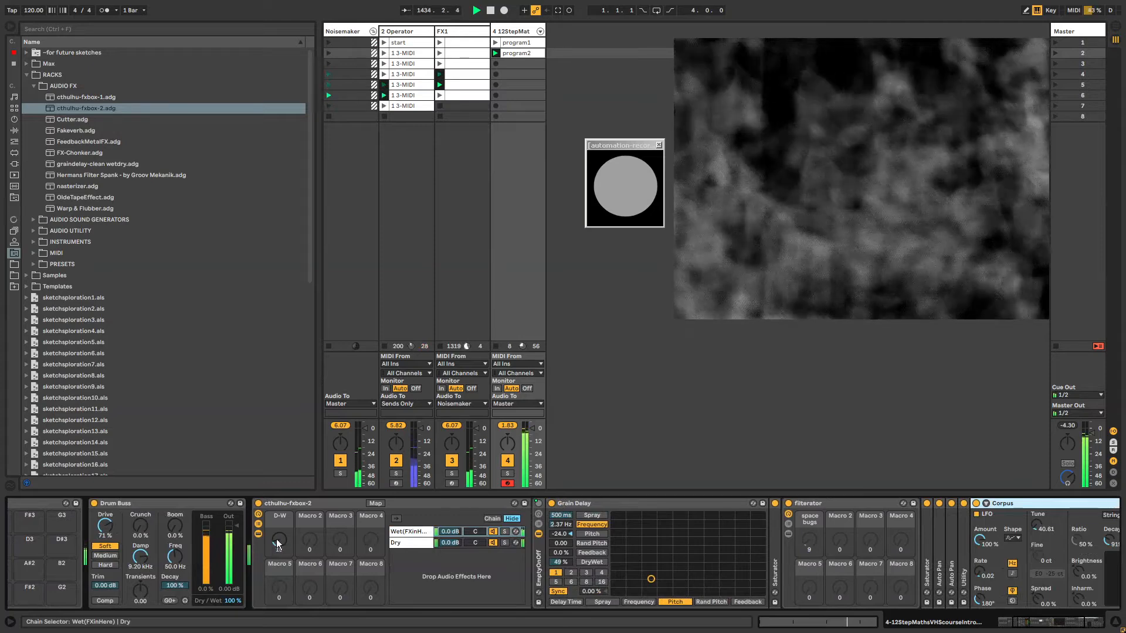
left_click_drag(276, 540, 276, 546)
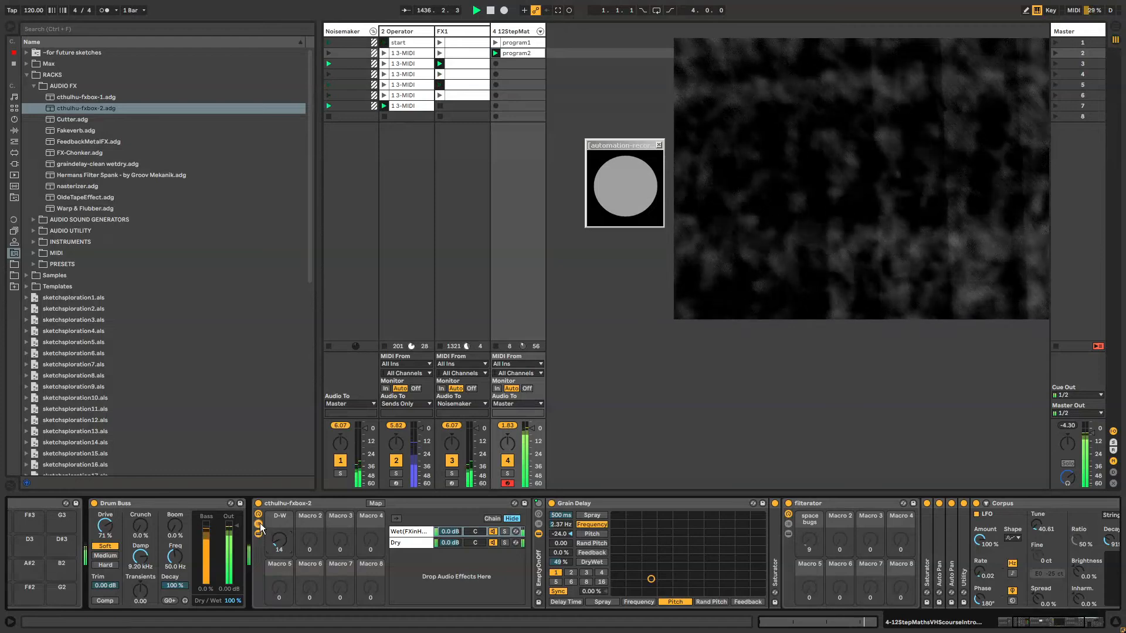
left_click(259, 524)
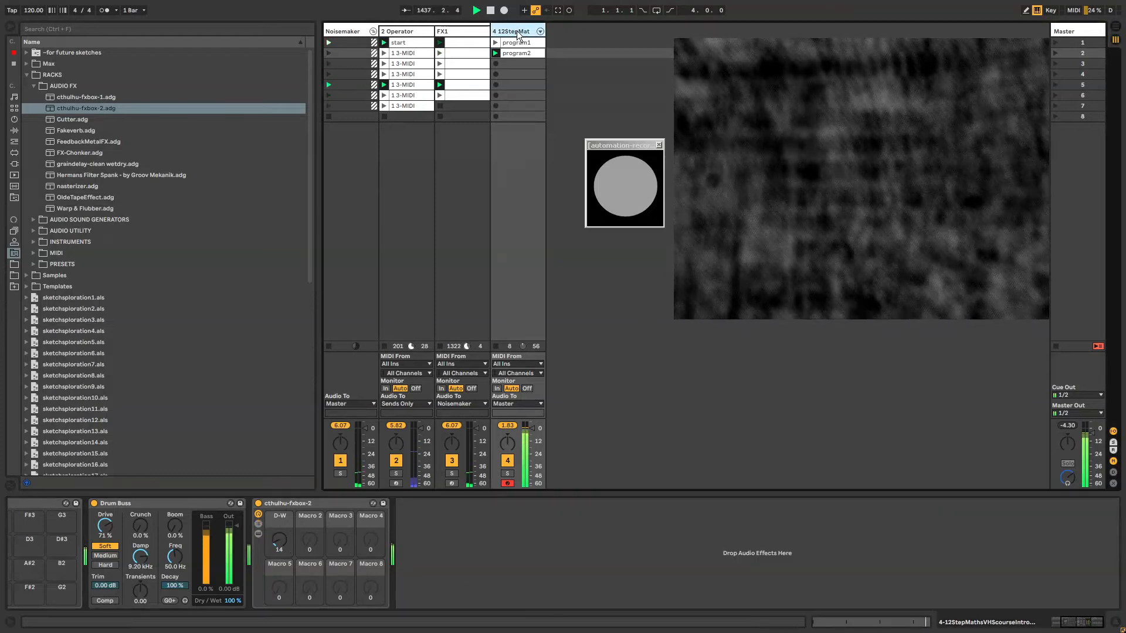
Step: Insert a new MIDI track, move the cthulhu-fxbox-2 rack onto it and collapse the RACKS folder
key("ctrl+shift+t")
left_click(516, 33)
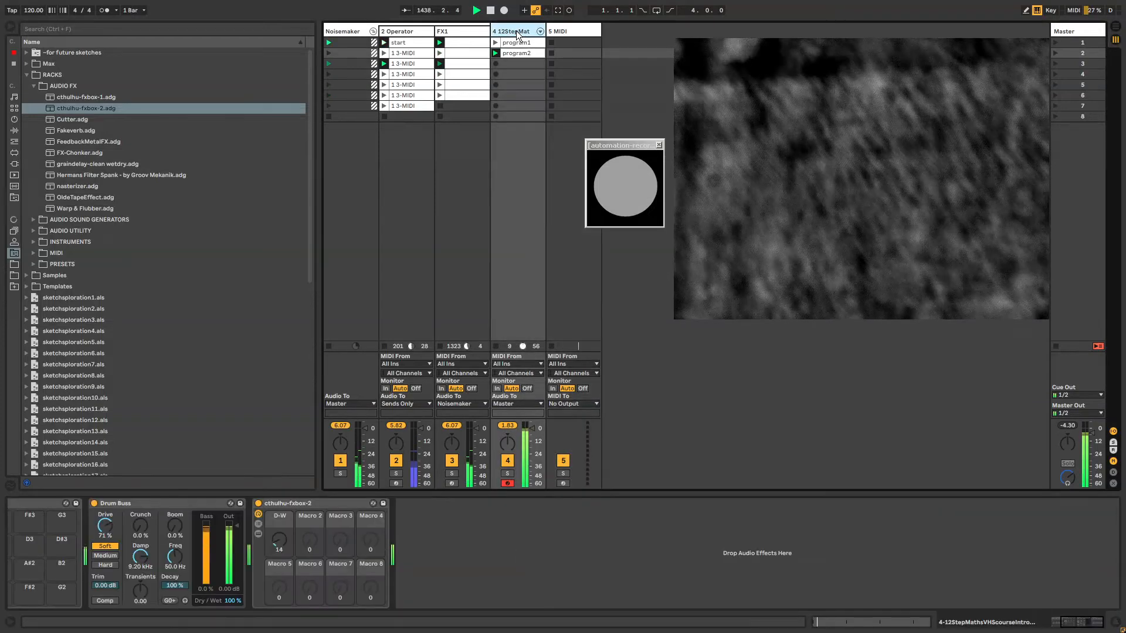
left_click(311, 469)
left_click_drag(312, 469, 568, 58)
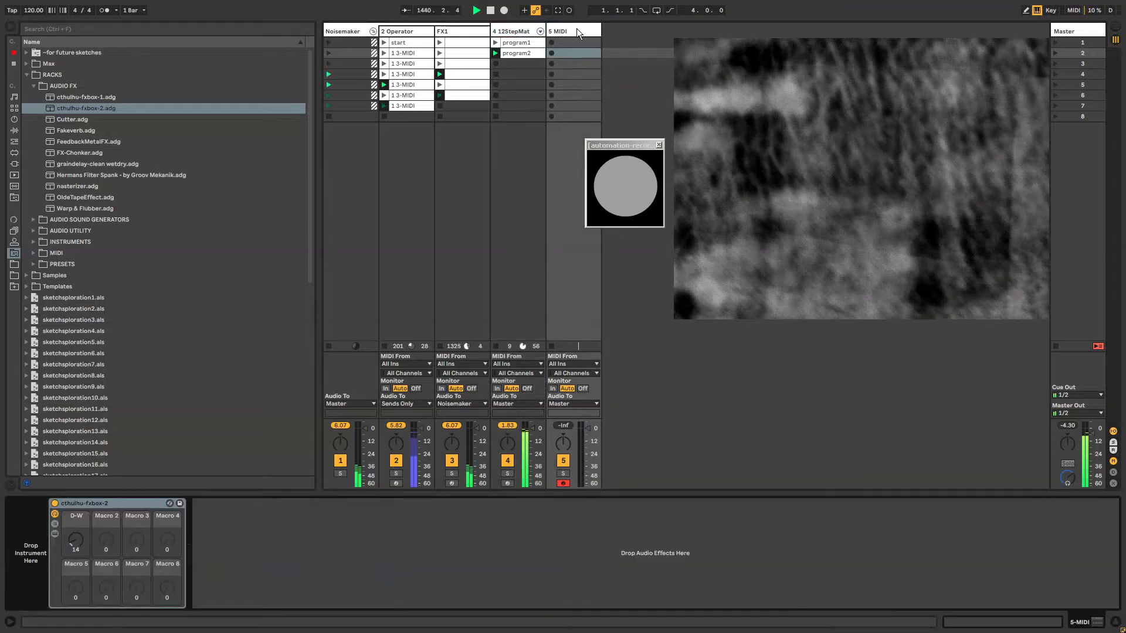
left_click(29, 75)
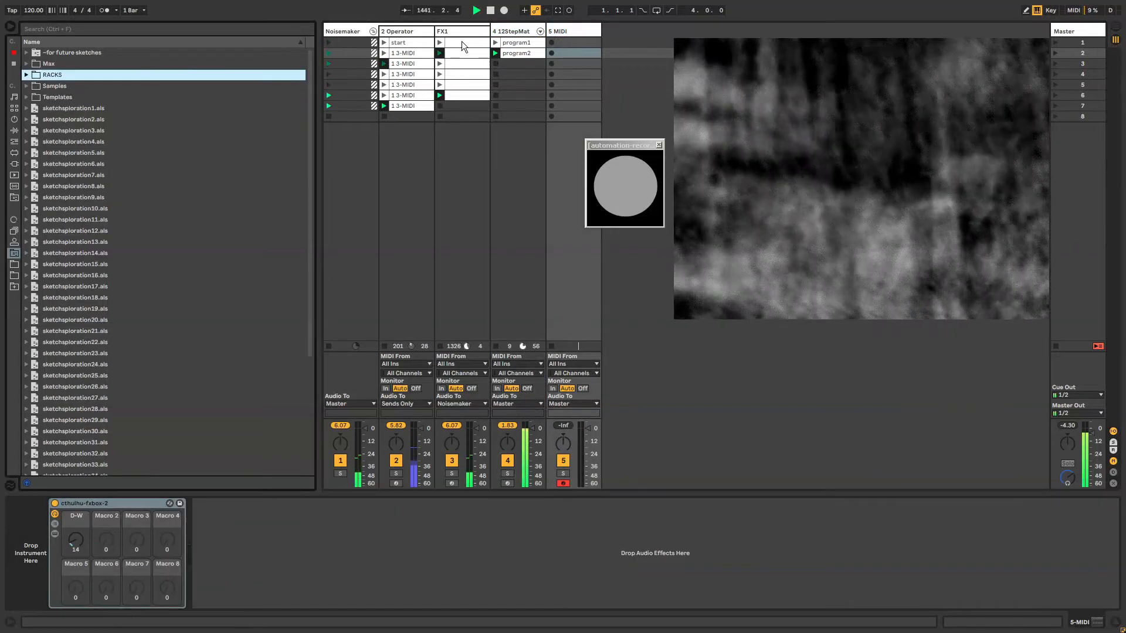
Step: Rename the 12StepMaths drum rack track by removing the leading number 4 and its separator
left_click(509, 33)
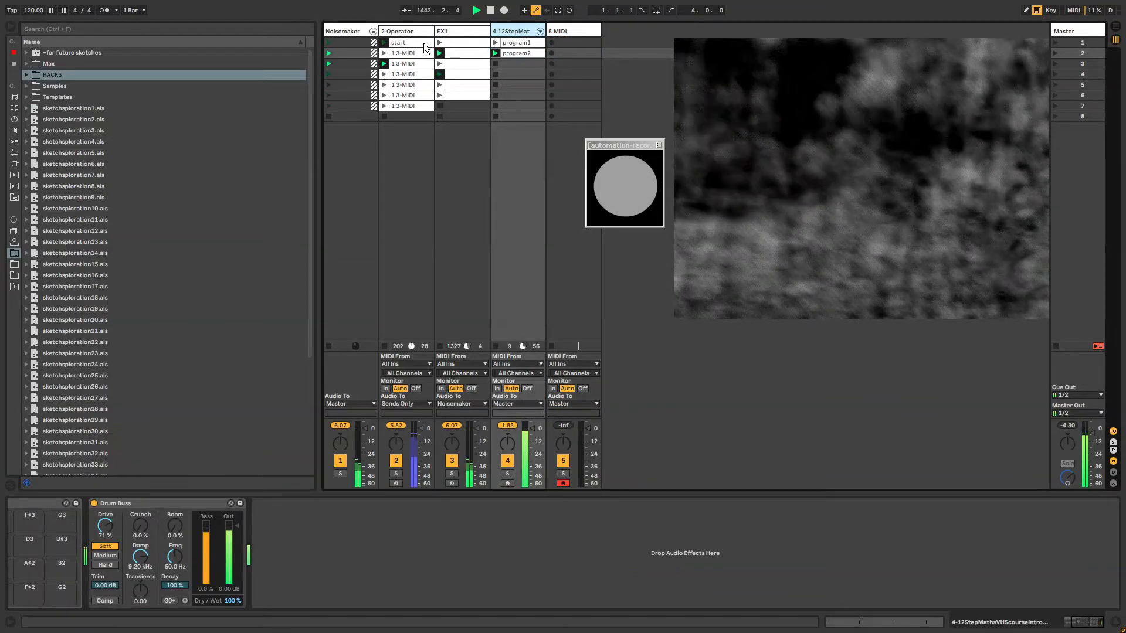
double_click(500, 32)
key("Left")
key("Delete")
key("Delete")
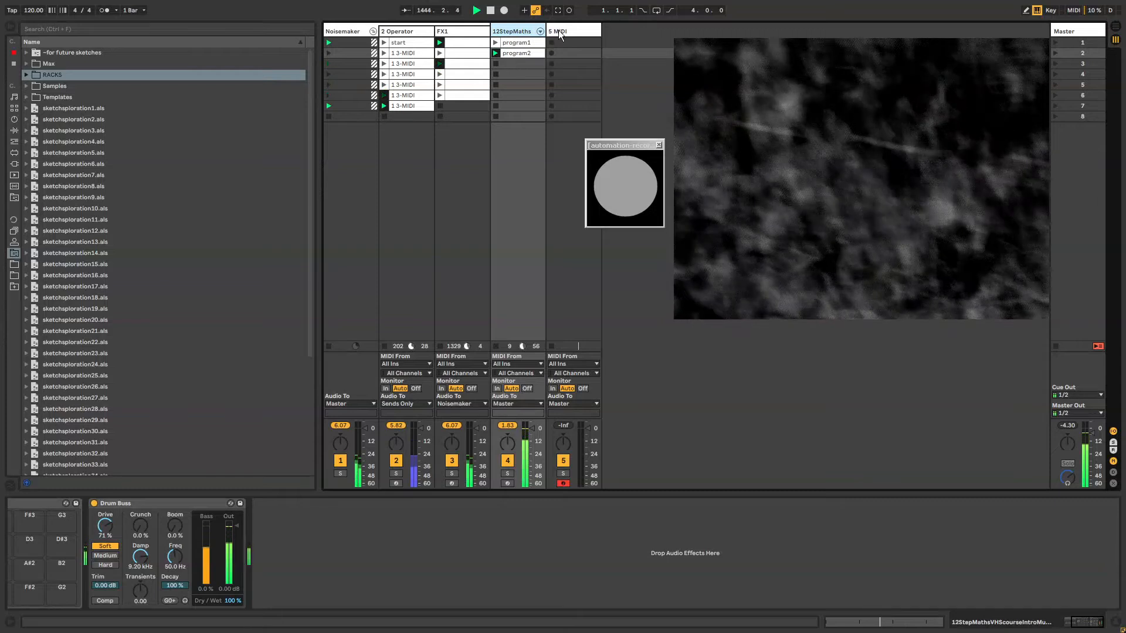
Step: Insert a Gate before cthulhu-fxbox-2 on the 5 MIDI track and sidechain it from the 12StepMathsVHScourseIntroMusicGenerator track
left_click(559, 31)
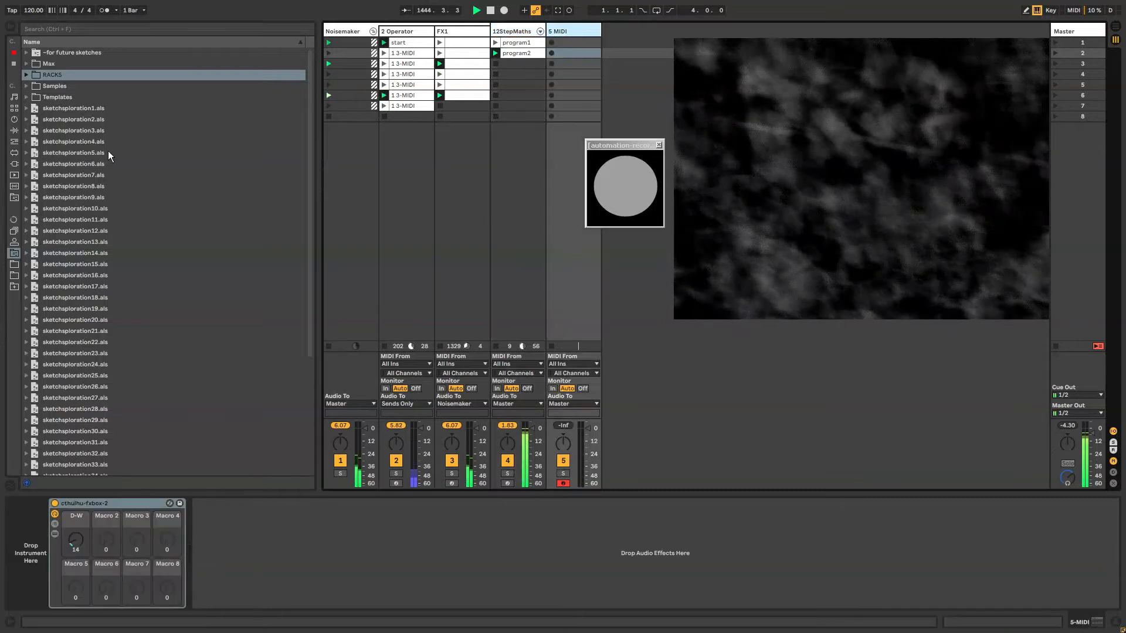
left_click(15, 131)
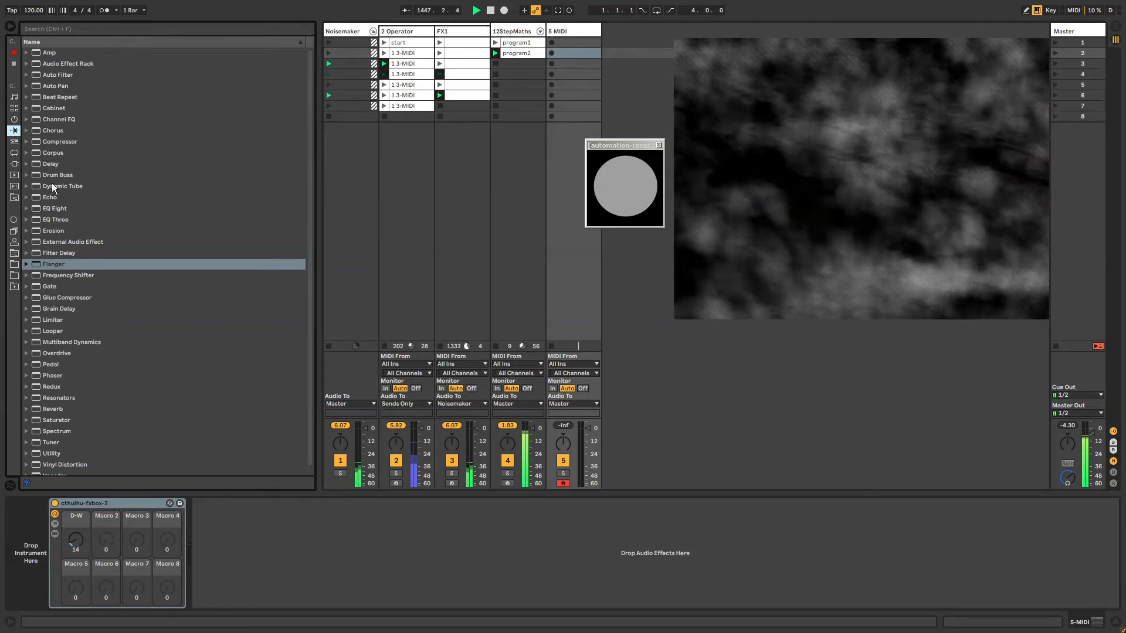
left_click_drag(50, 288, 69, 519)
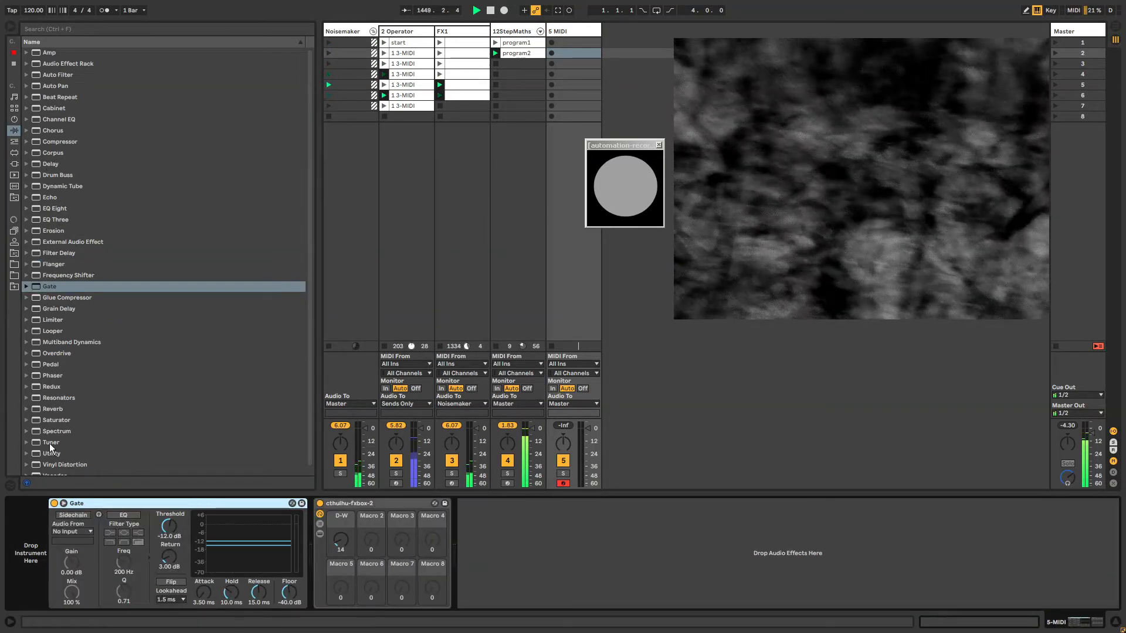
left_click(72, 514)
left_click(70, 531)
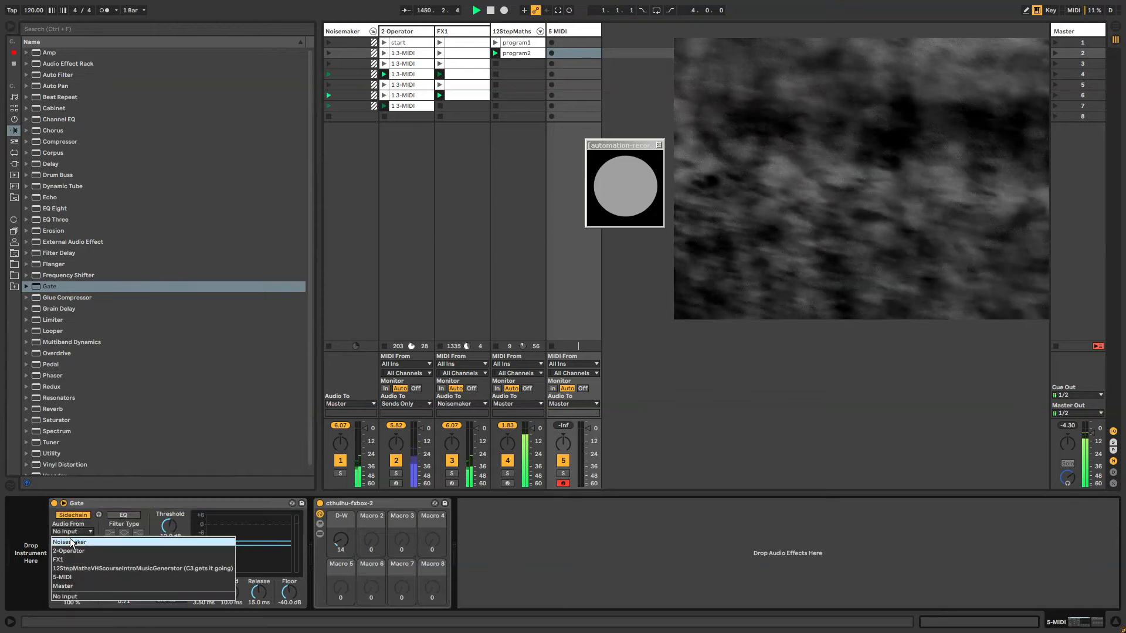
left_click(71, 568)
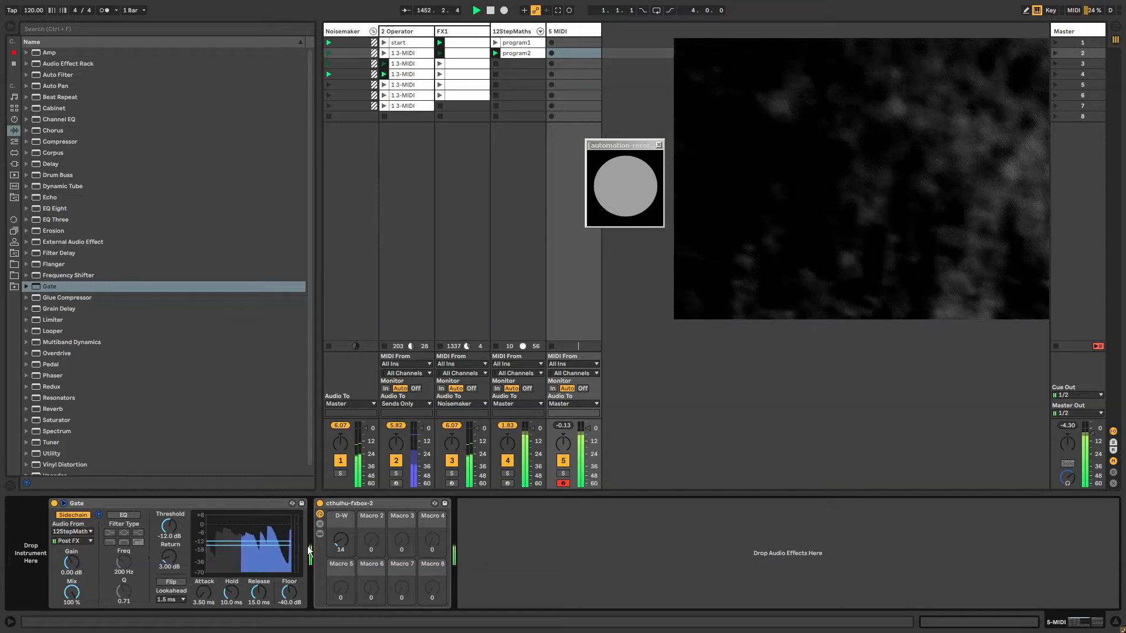
Step: Set the D-W macro of cthulhu-fxbox-2 to 127 and lower the 5 MIDI track's volume
left_click_drag(339, 538, 339, 472)
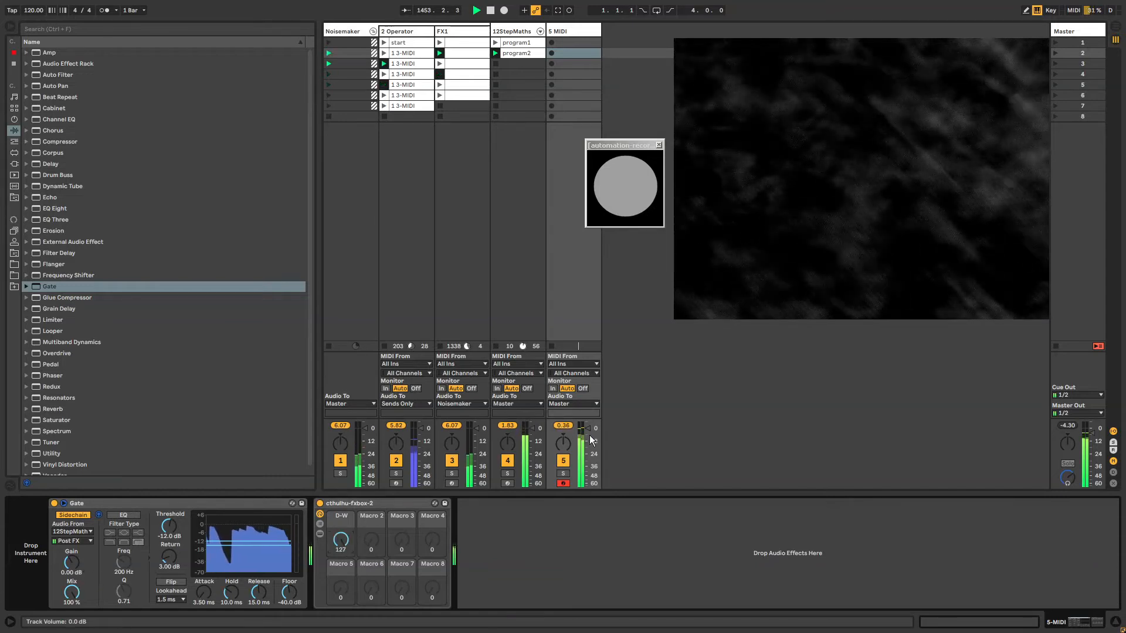
left_click_drag(588, 428, 588, 454)
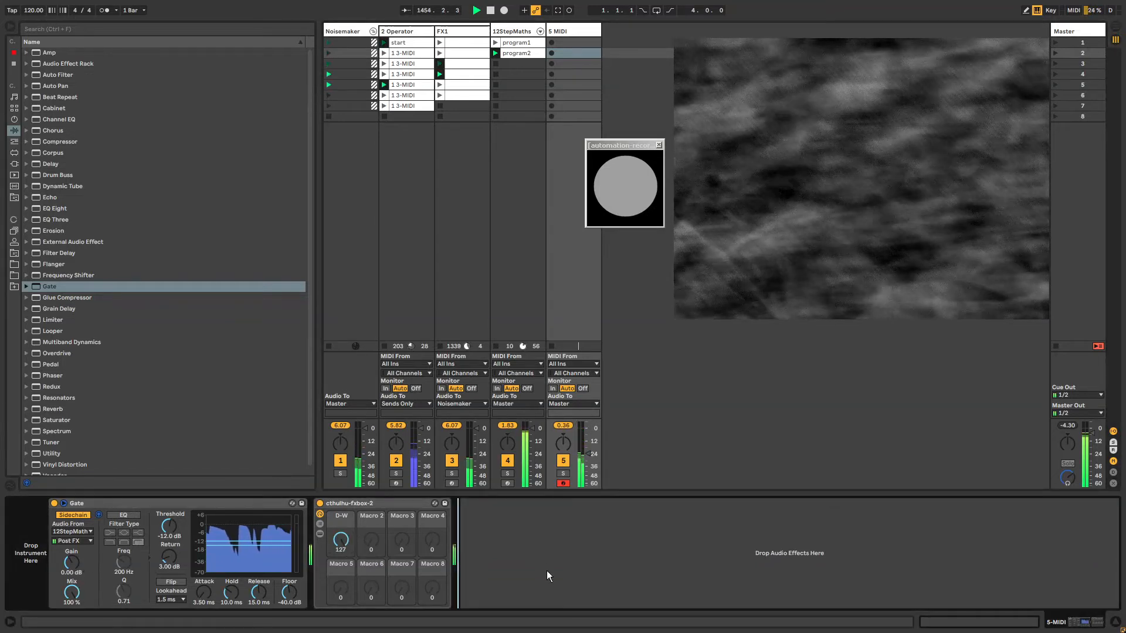
Step: Add a Utility after cthulhu-fxbox-2 with its gain at -23.8 dB and reset the 5 MIDI track's volume to default
key("ctrl+f")
type("utility")
key("Down")
key("Return")
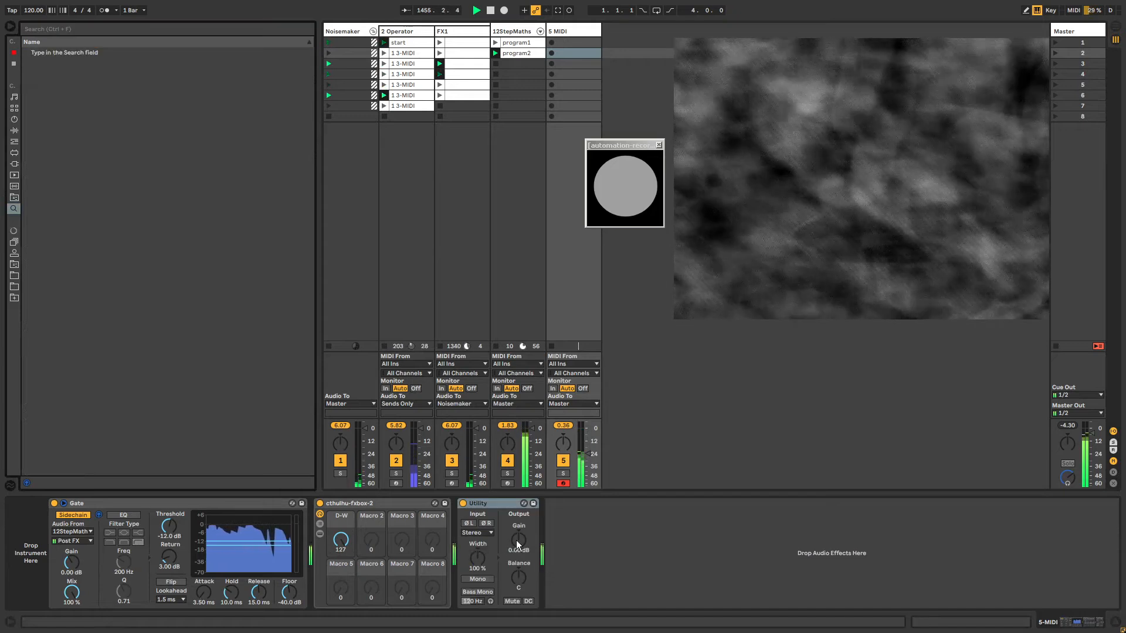
mouse_move(516, 539)
left_mouse_down()
mouse_move(516, 575)
mouse_move(520, 548)
left_mouse_up()
double_click(589, 455)
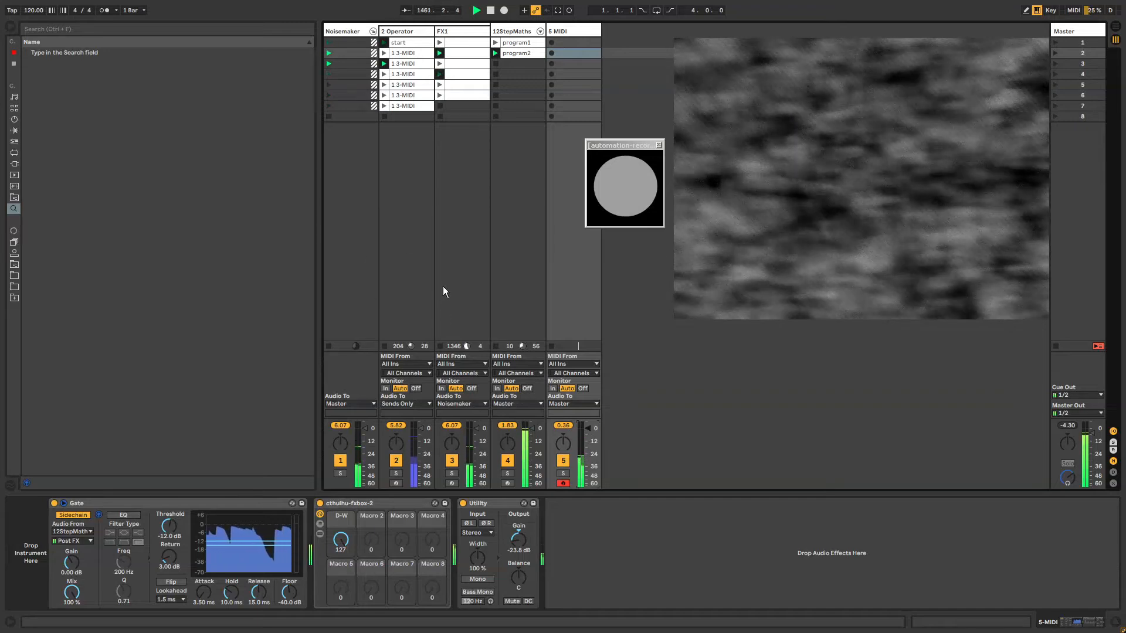
left_click(361, 205)
key("Tab")
key("Tab")
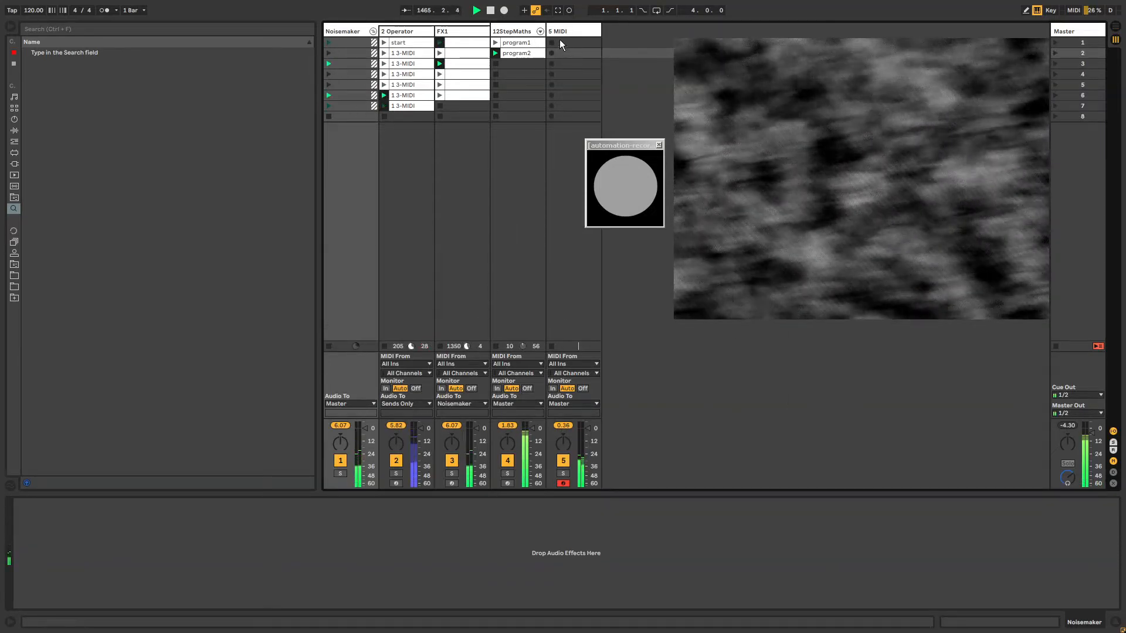
Step: Raise the gain of the Utility on the 5 MIDI track to about -19 dB
left_click(552, 51)
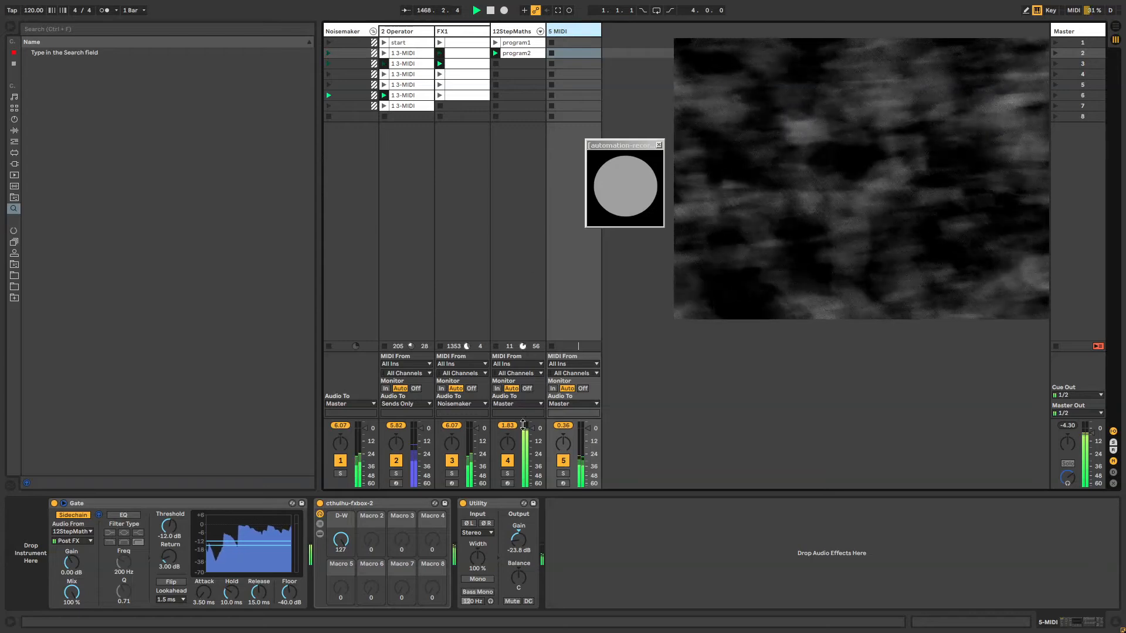
left_click_drag(518, 539, 524, 546)
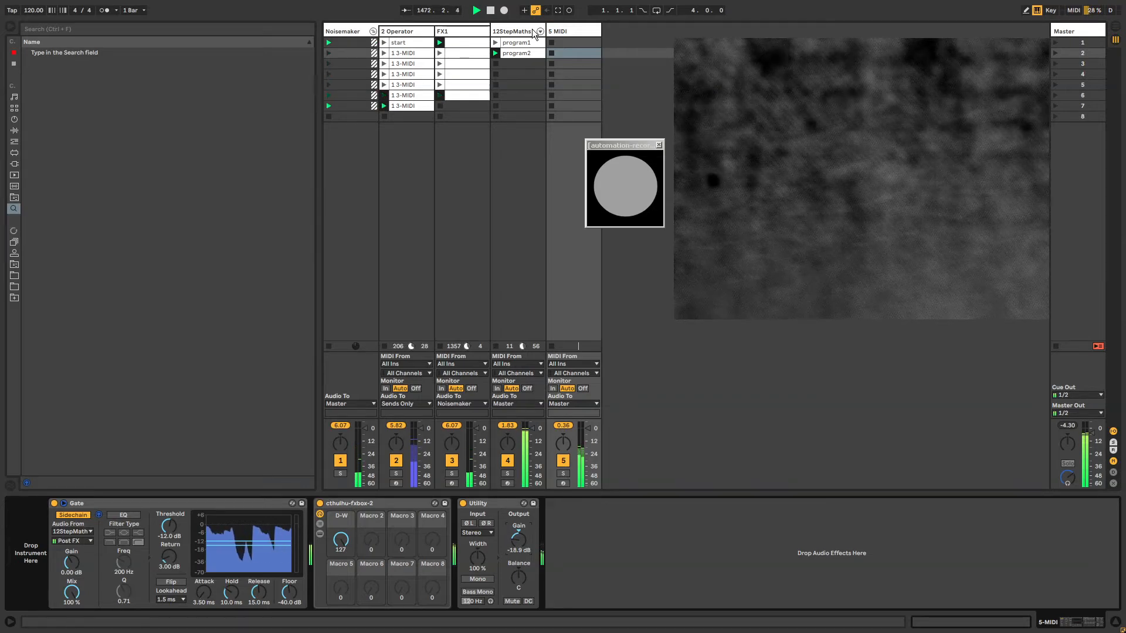
Step: Show the chain list of the drum rack on the 12StepMaths track and open the perc chain's devices
left_click(518, 33)
left_click_drag(1085, 626, 1072, 625)
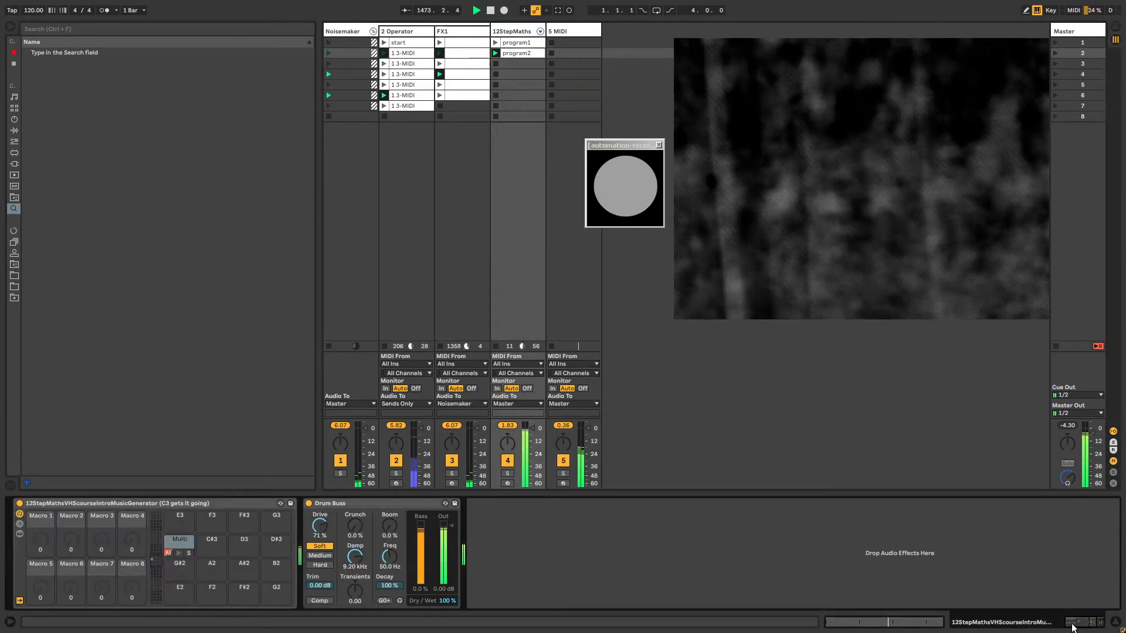
left_click(19, 525)
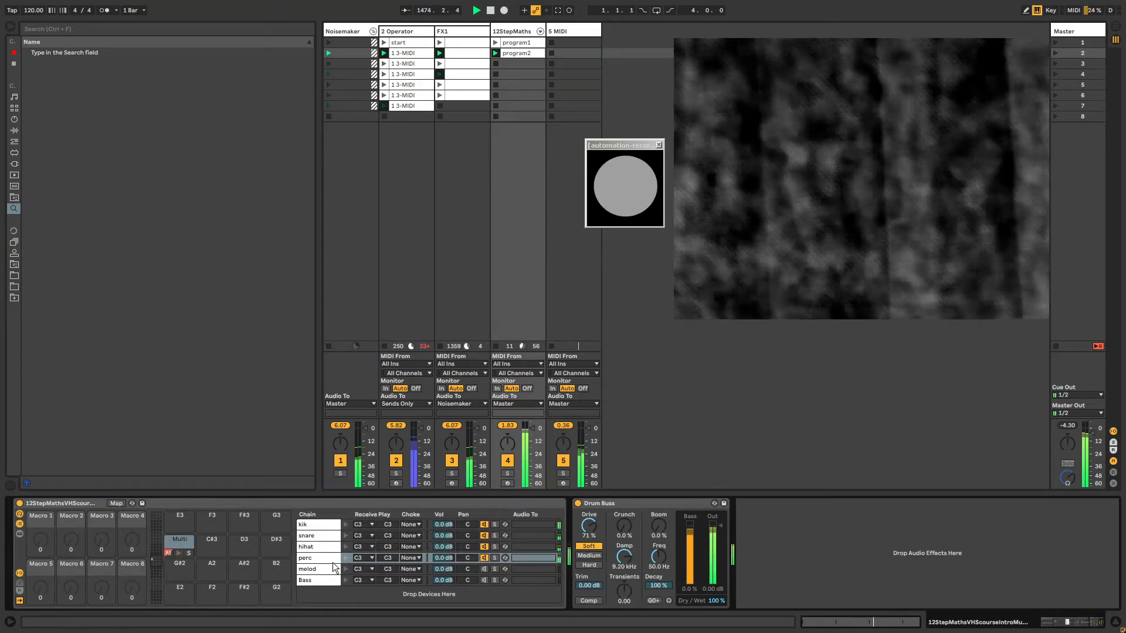
left_click(324, 558)
left_click_drag(1037, 624, 1060, 626)
Step: Insert a Delay audio effect between Analog and EQ Eight in the perc chain
left_click(15, 132)
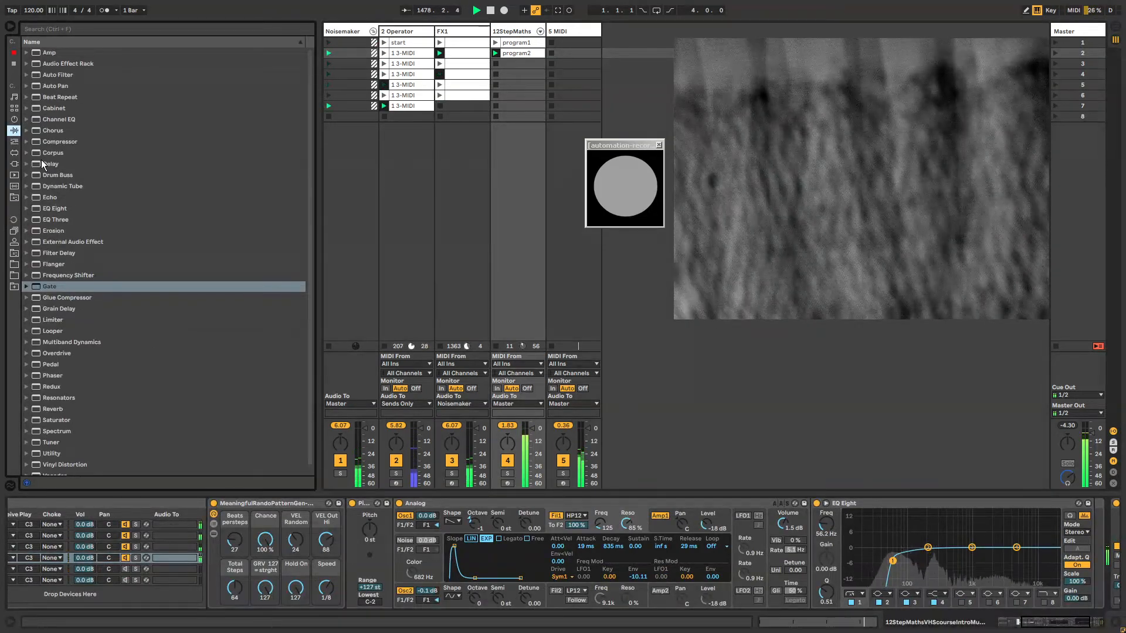
left_click(46, 163)
left_click_drag(778, 531, 805, 557)
Step: Set the perc chain's Delay to 100% dry/wet, 21.6 ms left and right time and 54% feedback
left_click_drag(1007, 593, 1007, 522)
mouse_move(828, 545)
left_mouse_down()
mouse_move(828, 554)
mouse_move(829, 537)
left_mouse_up()
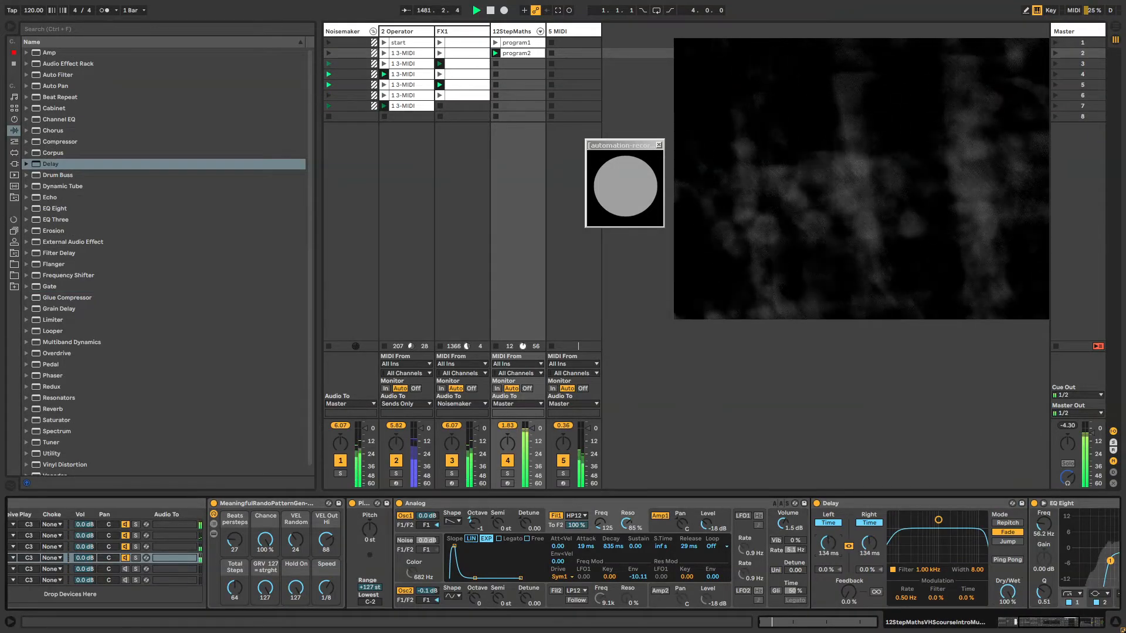
mouse_move(849, 593)
left_mouse_down()
mouse_move(828, 572)
mouse_move(829, 601)
left_mouse_up()
Step: Turn off the Delay and set its device activation envelope in the program2 clip to On
left_click(816, 503)
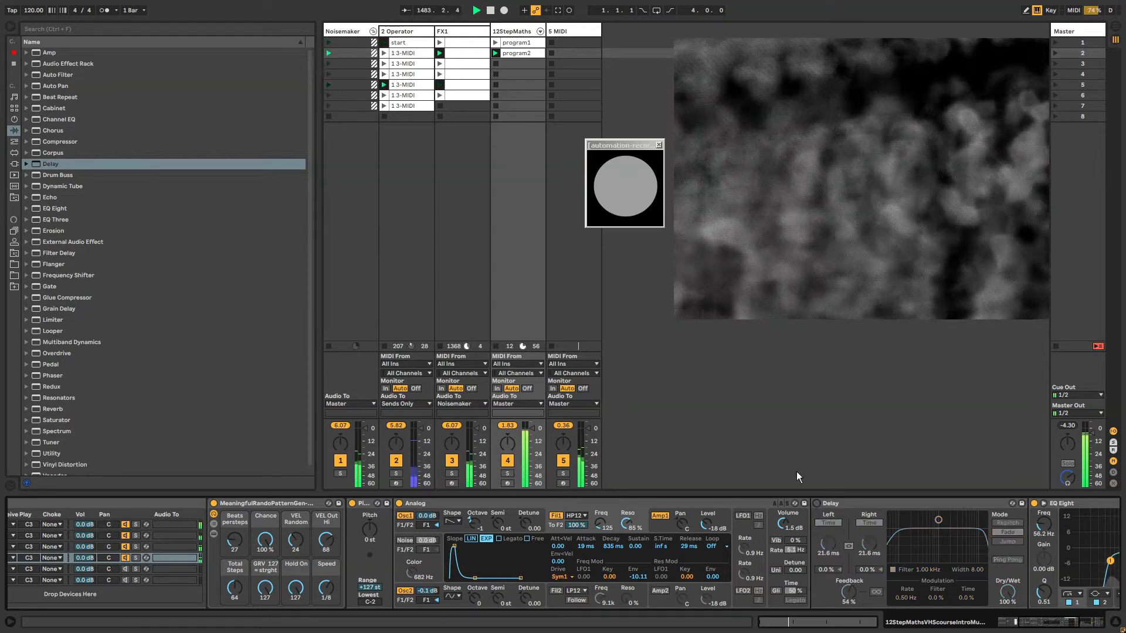
right_click(816, 504)
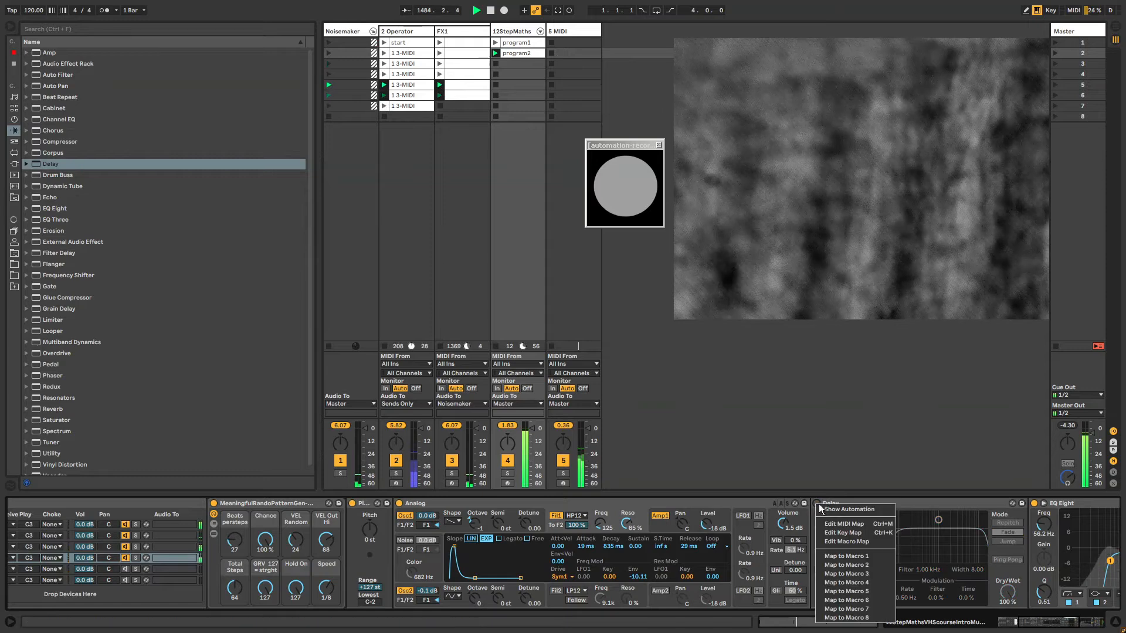
left_click(823, 508)
left_click_drag(516, 586, 516, 546)
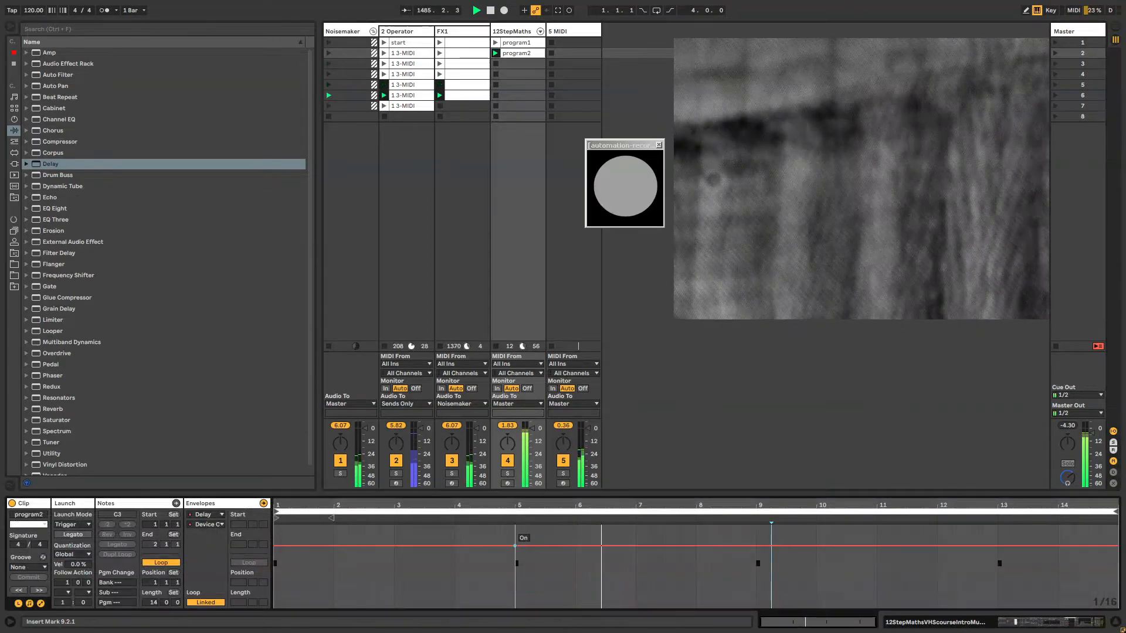
Step: Record constantly varying Delay time automation into the program2 clip and show its L Time envelope
left_click(516, 32)
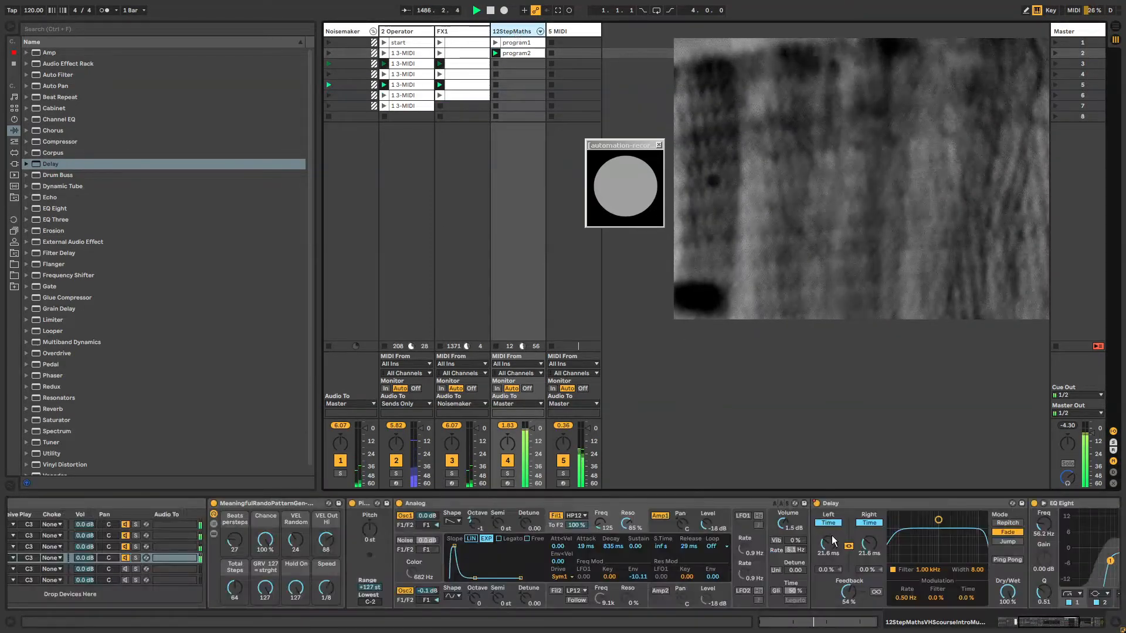
left_click_drag(826, 541, 825, 505)
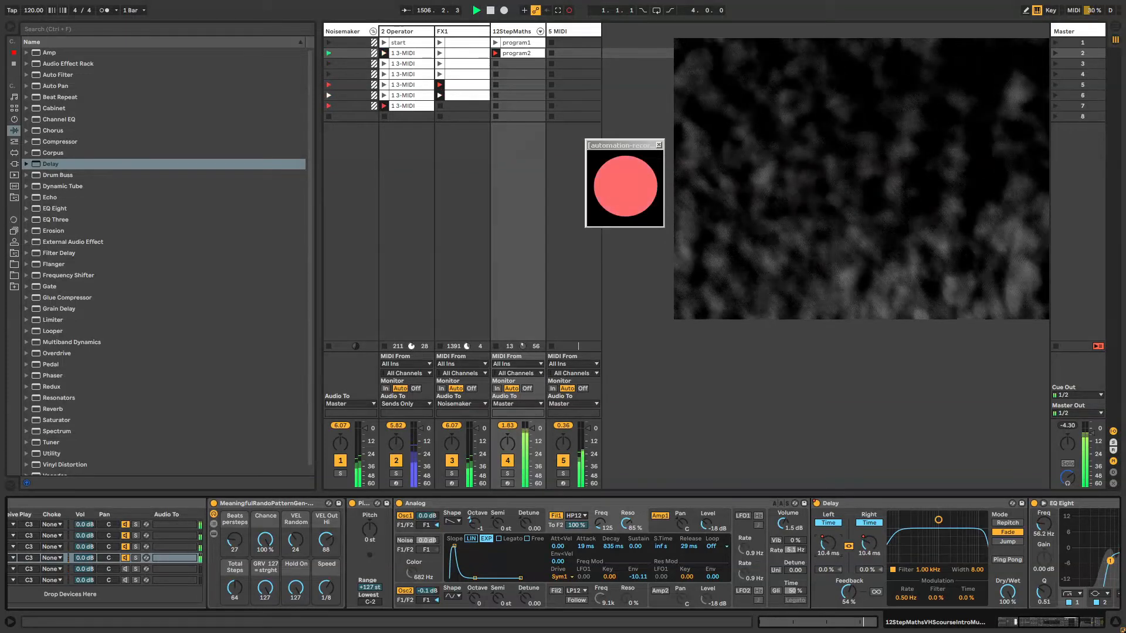
right_click(837, 546)
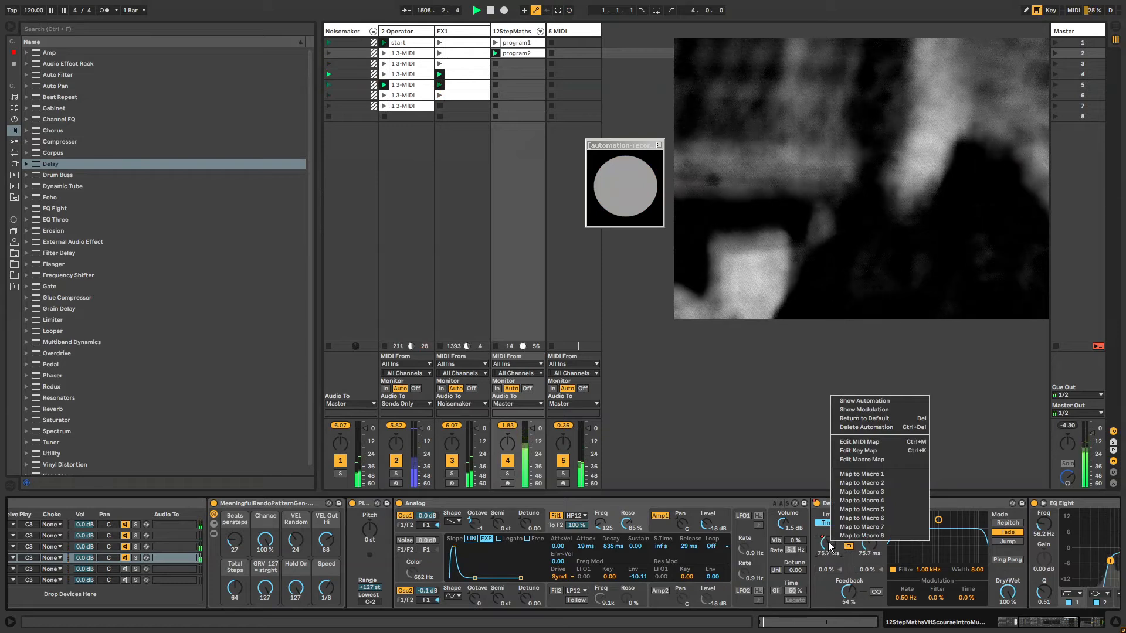
left_click(826, 543)
right_click(827, 544)
key("Return")
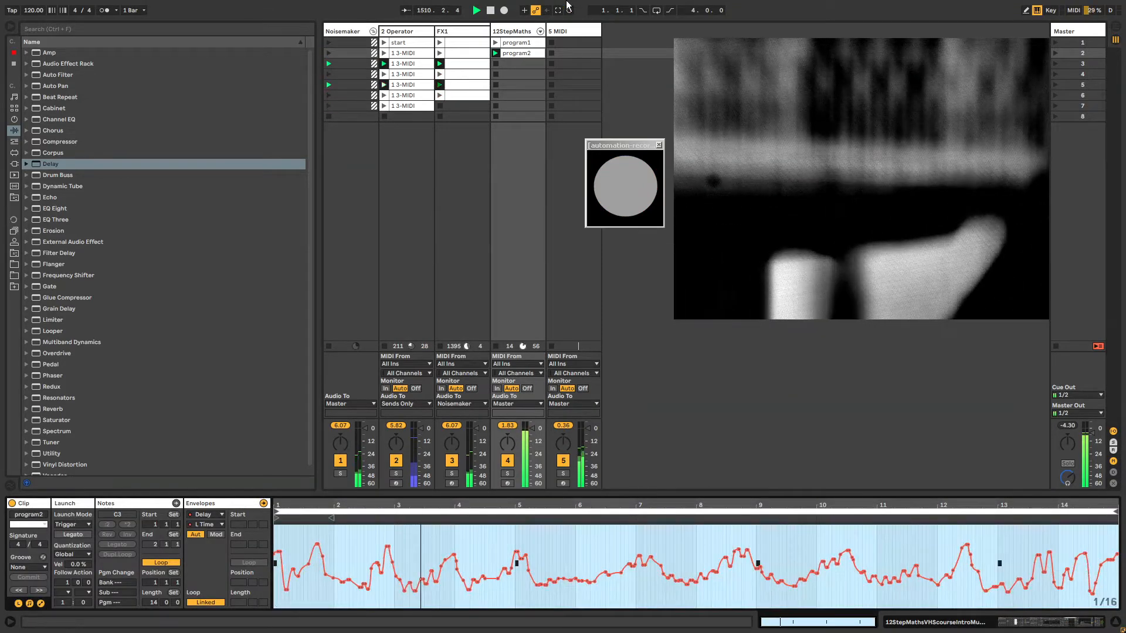
Step: Launch the program1 clip on the 12StepMaths track and open the drum rack's hihat chain
double_click(510, 32)
left_click(494, 42)
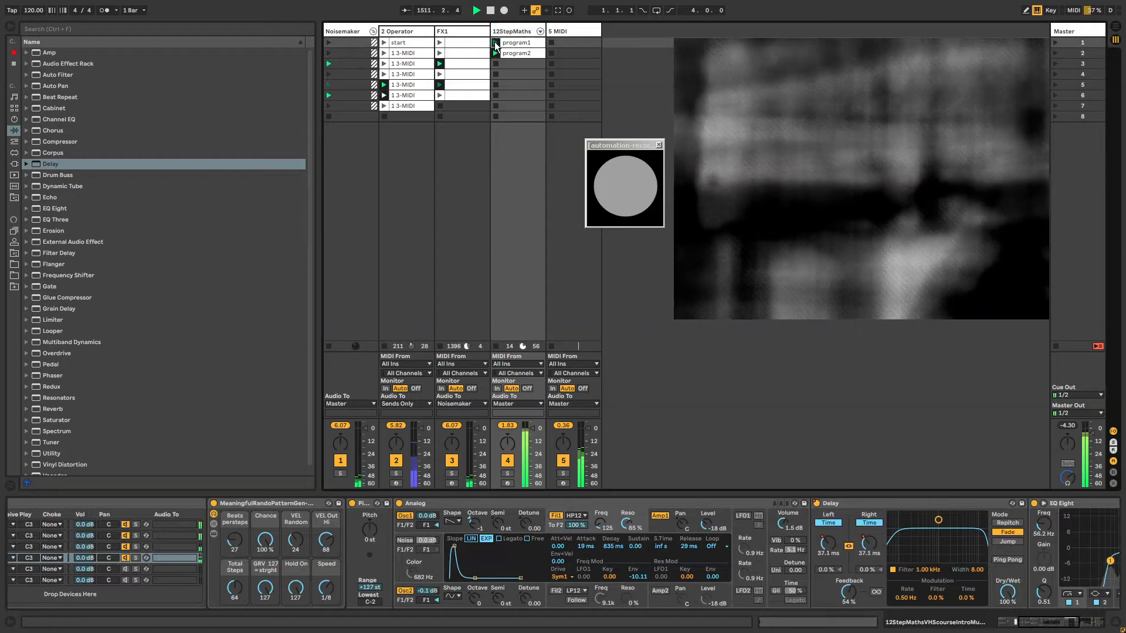
left_click(167, 547)
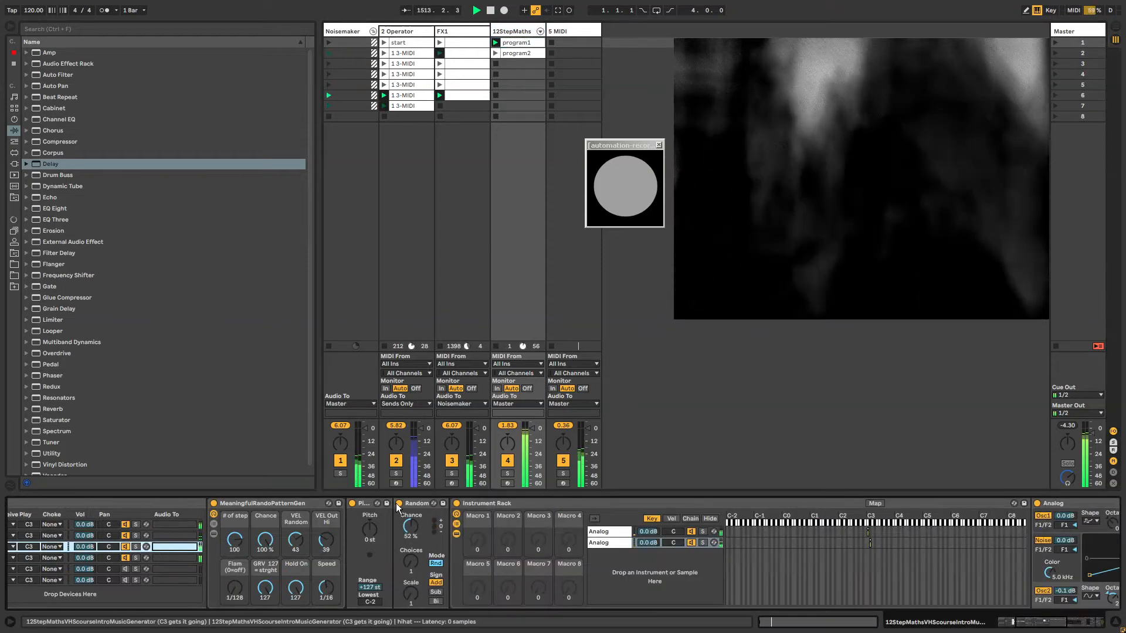
Step: Turn off the hihat chain's Random device and set its device activation envelope in the program2 clip to On
key("shift+Tab")
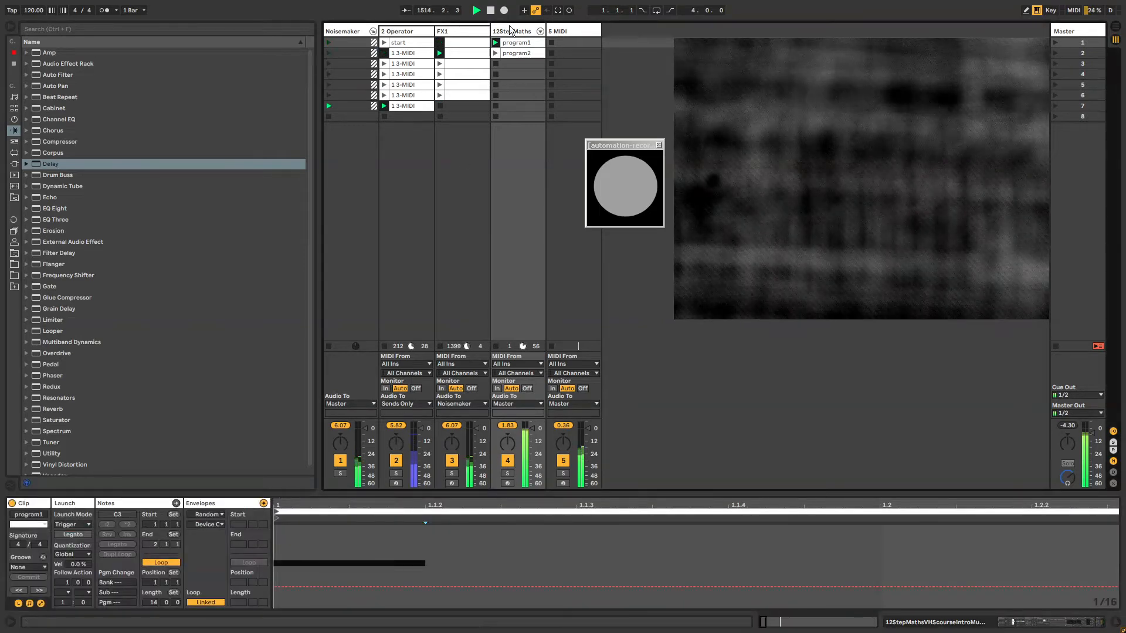
left_click(510, 30)
right_click(398, 499)
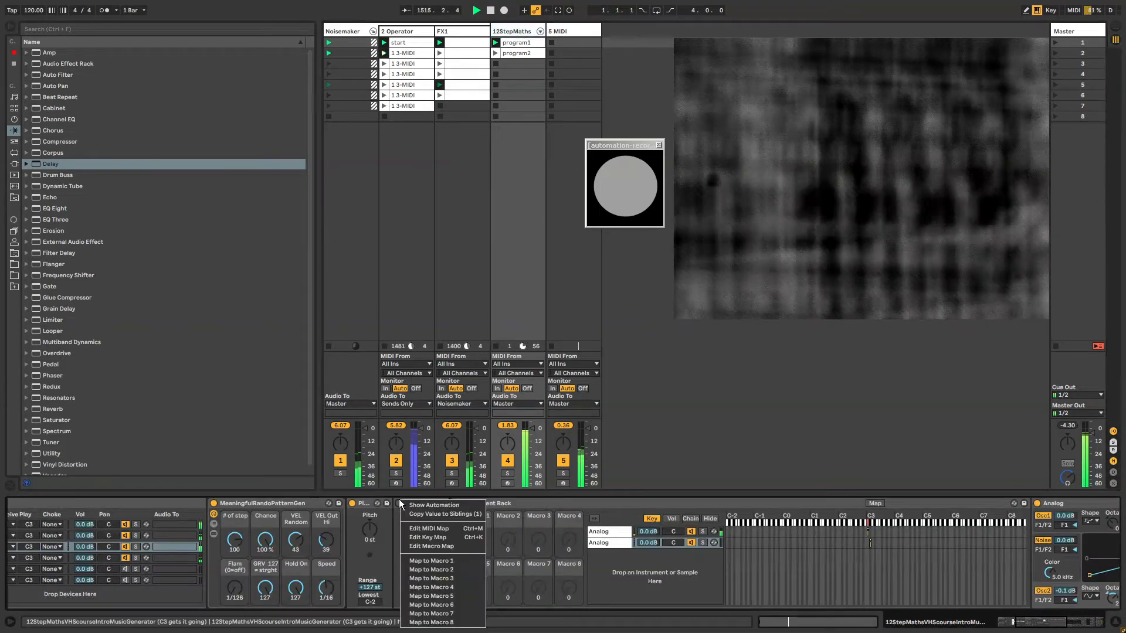
left_click(522, 504)
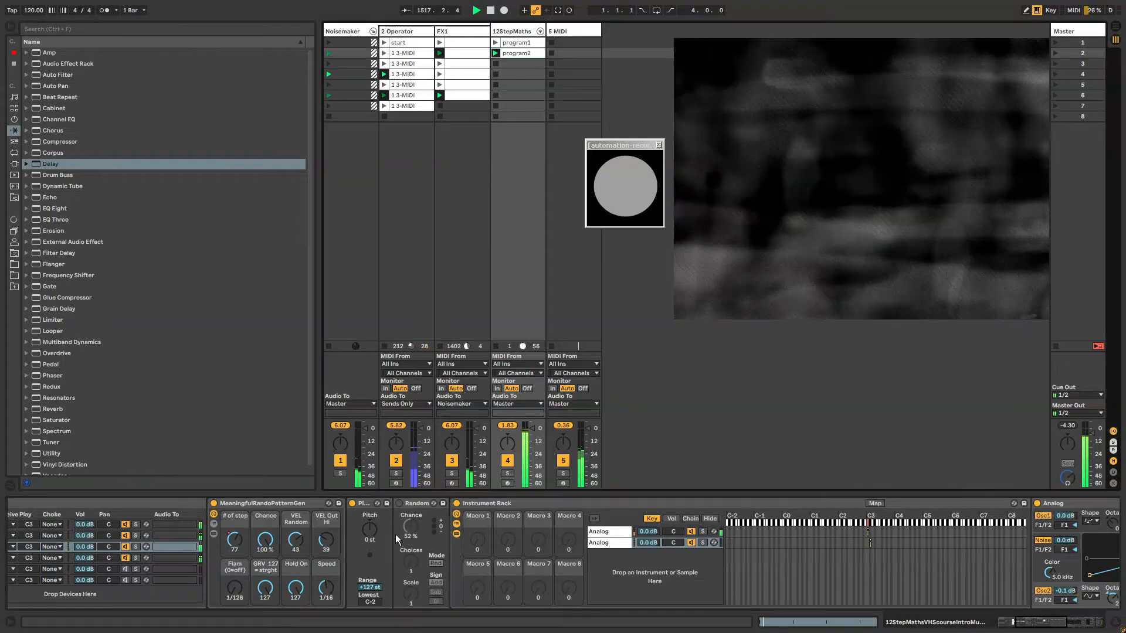
right_click(401, 505)
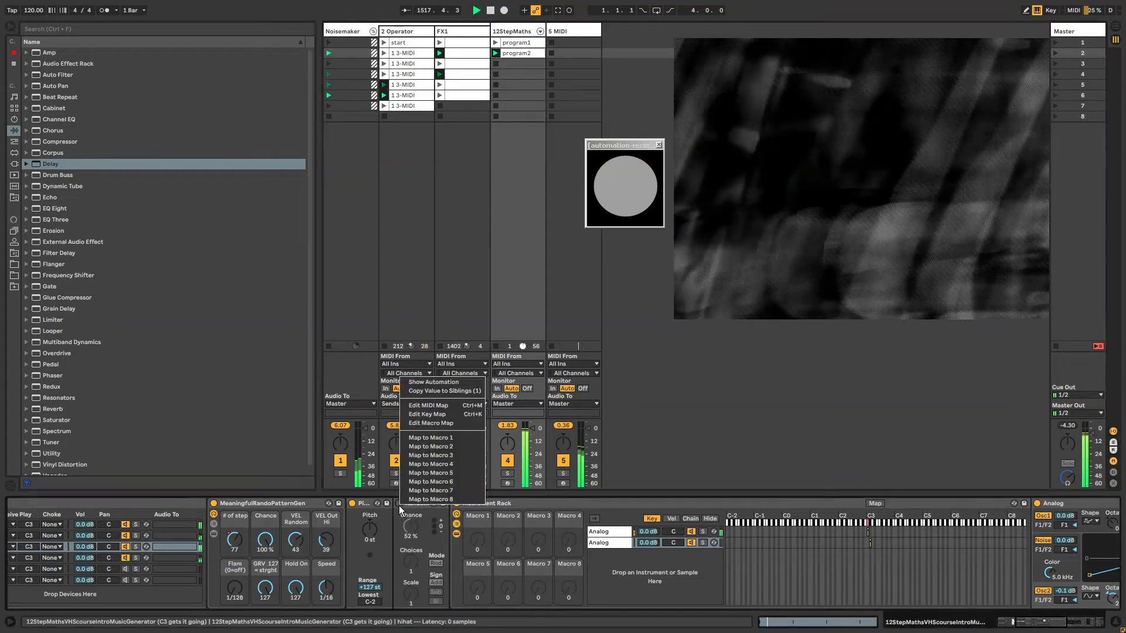
left_click(428, 382)
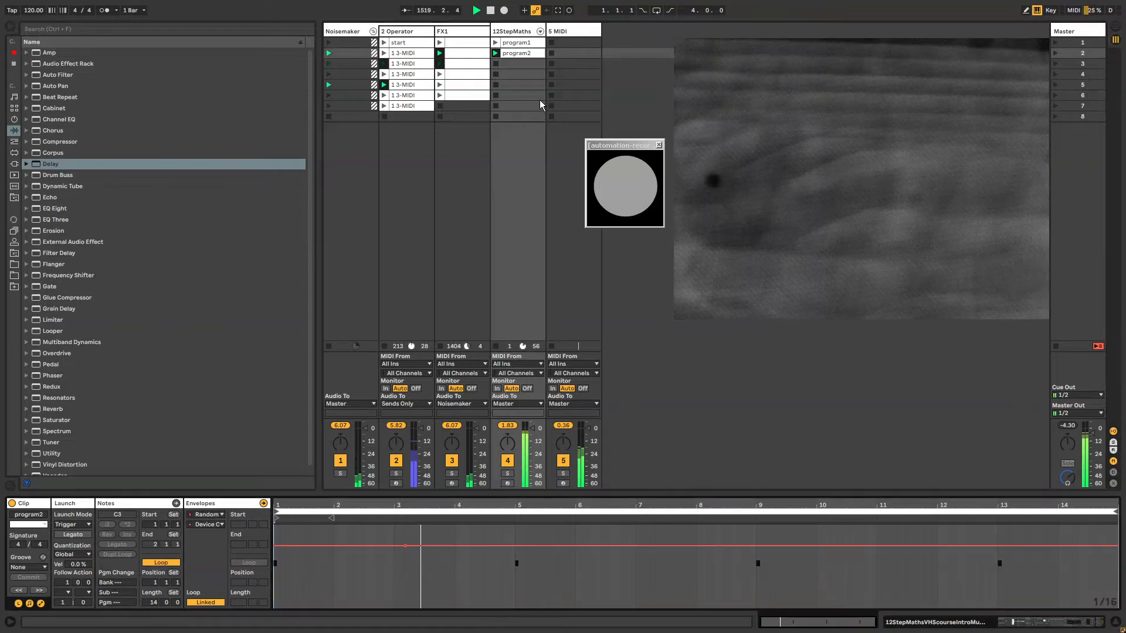
left_click(540, 105)
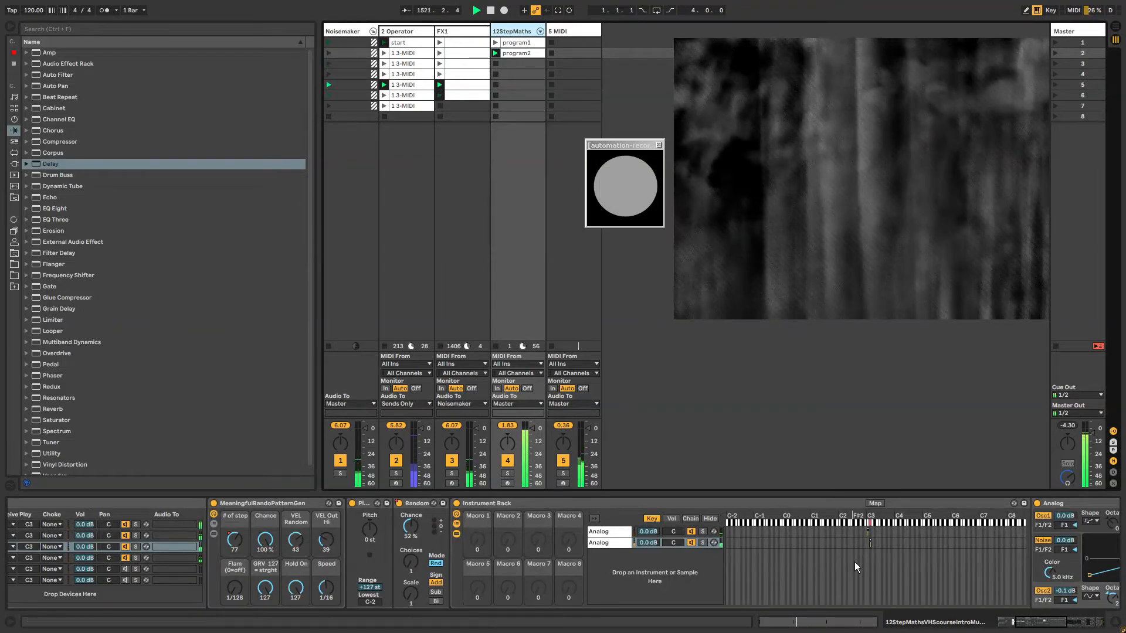
Step: Turn off the hihat chain's Flanger and set its device activation envelope in the program2 clip to On
left_click_drag(1048, 622, 1082, 625)
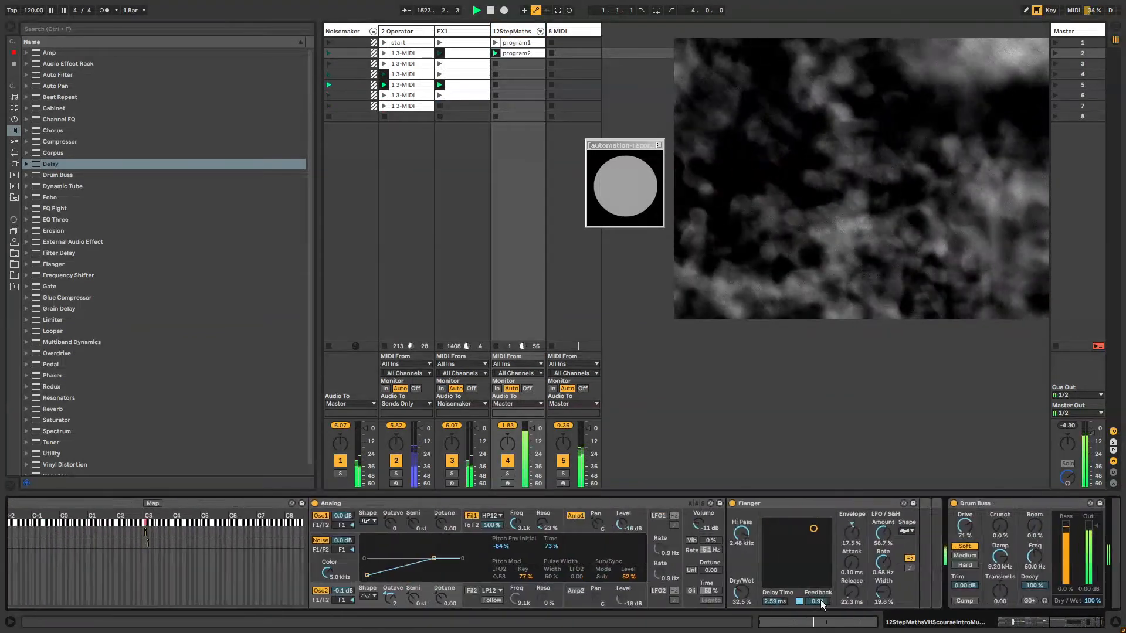
right_click(737, 509)
left_click(762, 511)
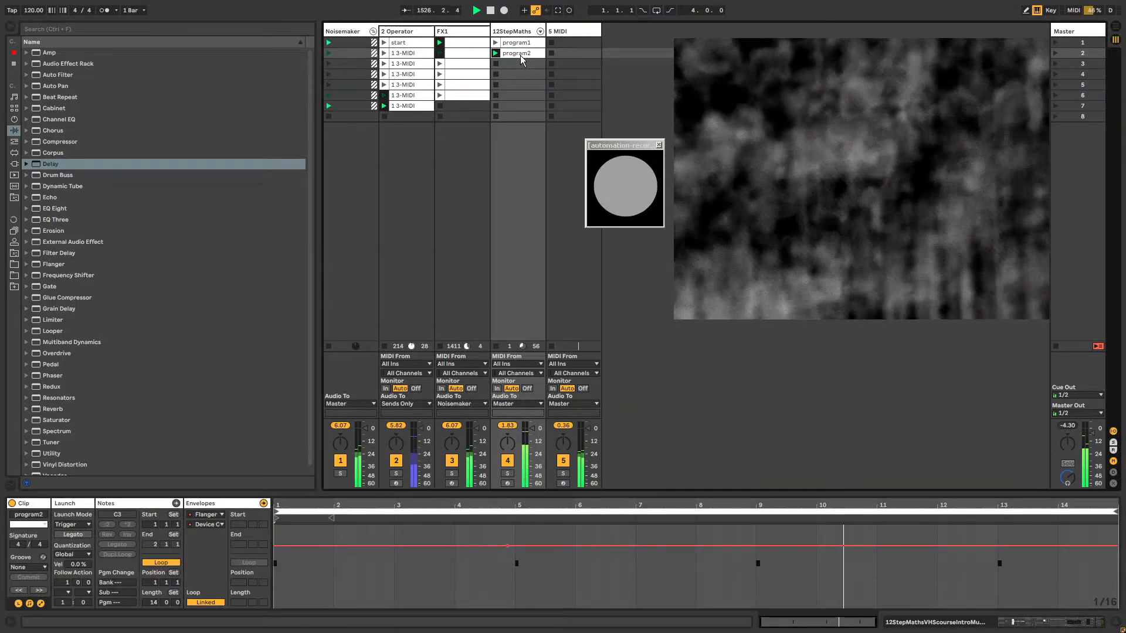
double_click(513, 33)
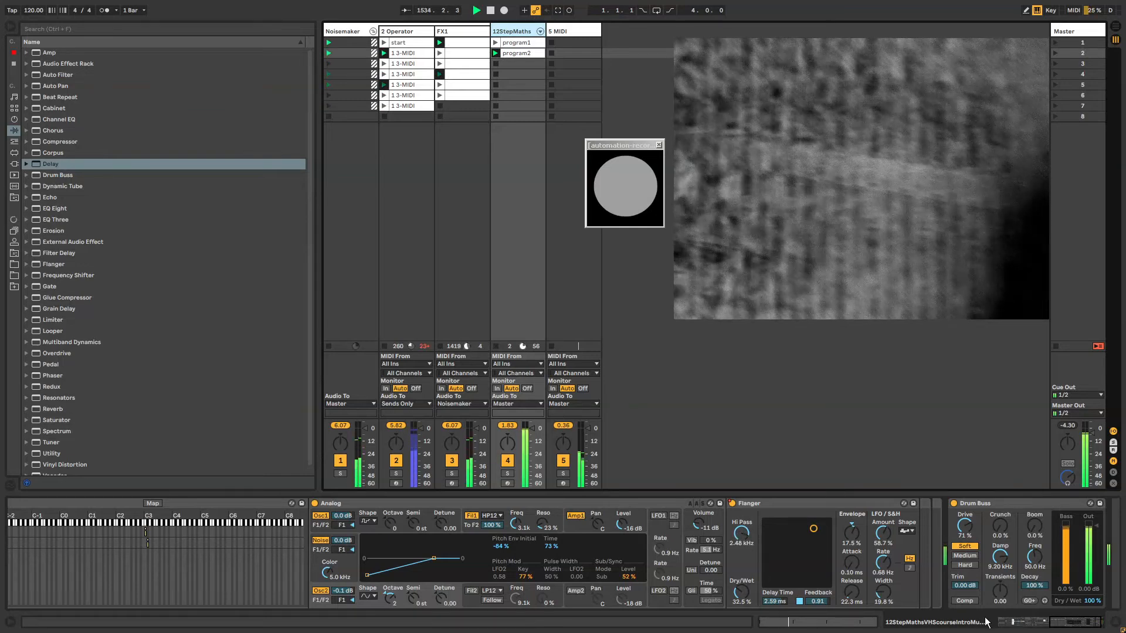
Step: Launch program1 and switch back to program2 to compare the hihat chain with its effects off and on
left_click(496, 43)
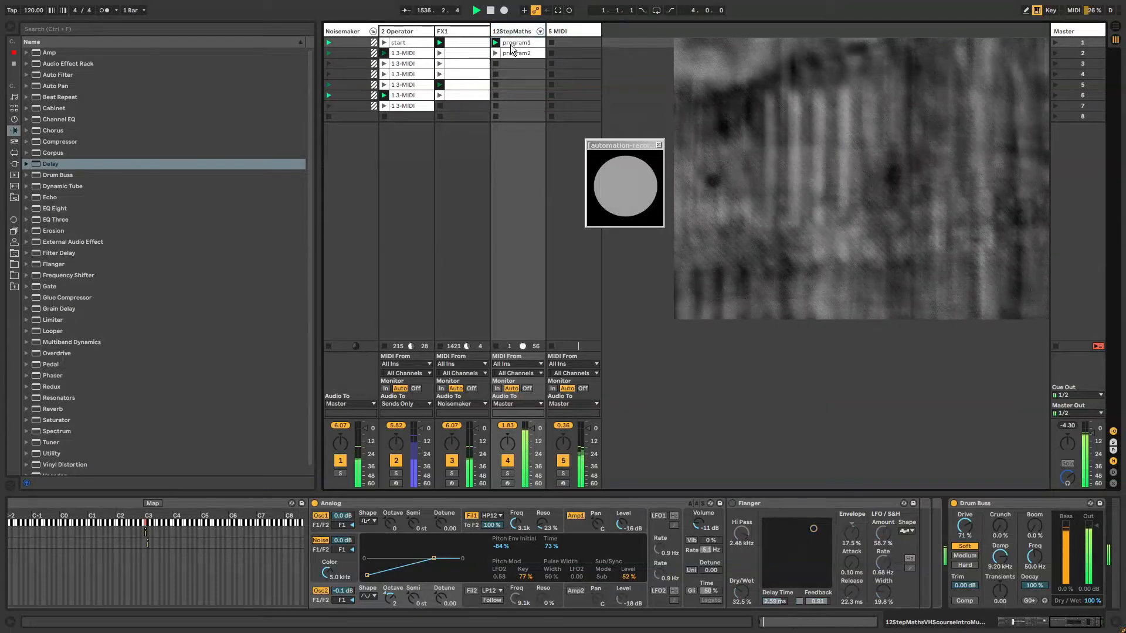
left_click(496, 53)
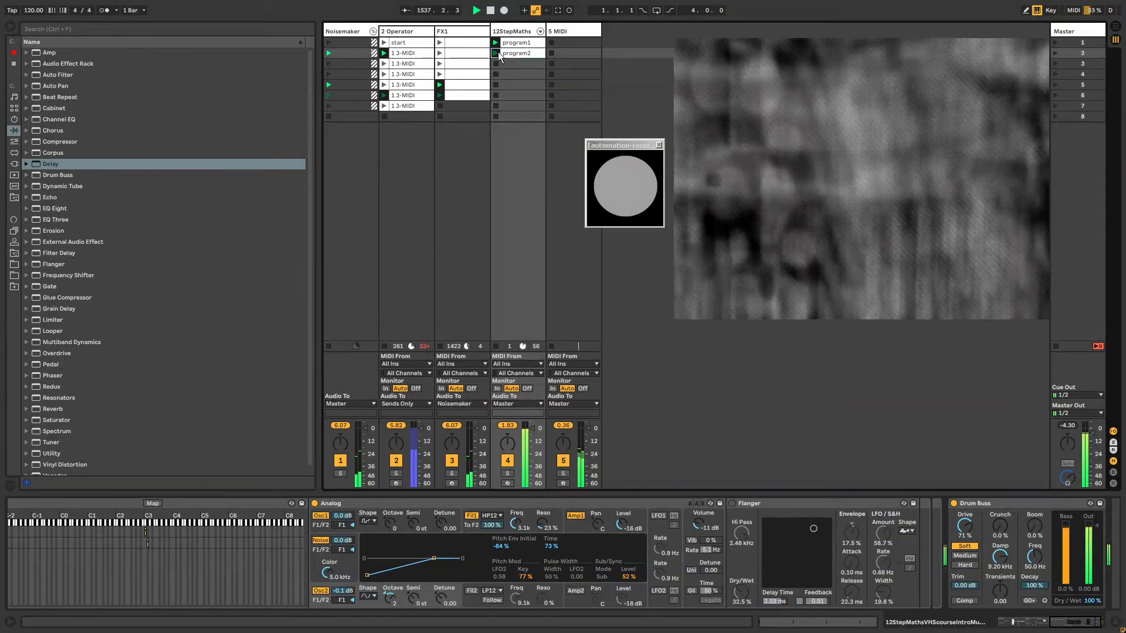
left_click_drag(1078, 622, 1082, 621)
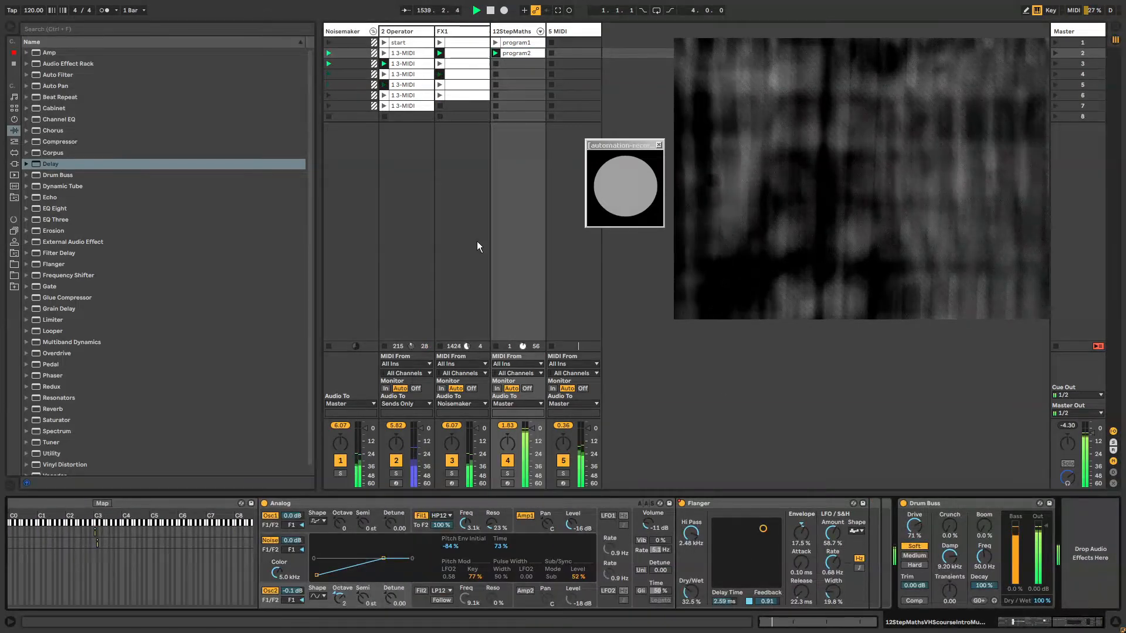
Step: Duplicate the program2 clip on the 12StepMaths track and rename the copy program3
key("ctrl+d")
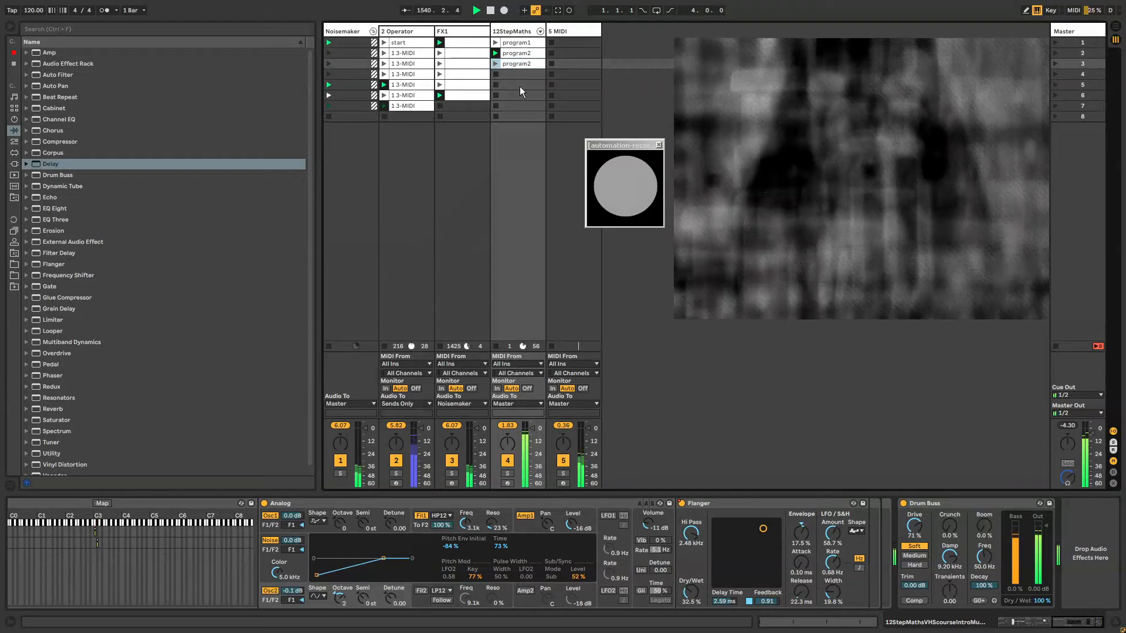
key("BackSpace")
type("3")
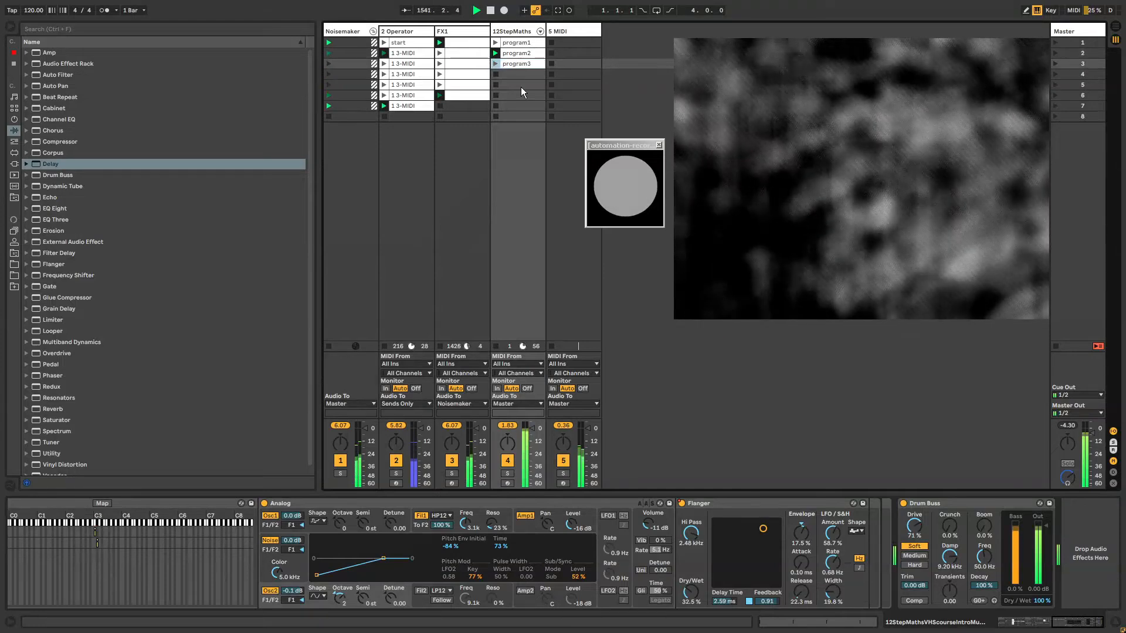
key("Return")
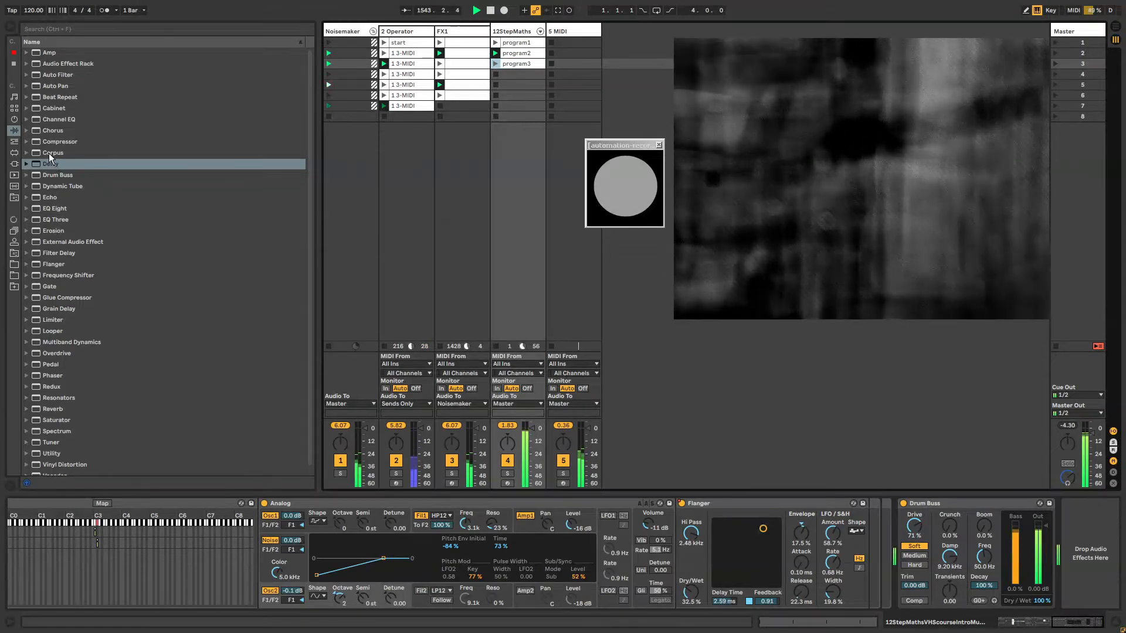
Step: Insert a Grain Delay between the hihat chain's Flanger and Drum Buss, with pitch at -12.0 and dry/wet at 100%
left_click(50, 299)
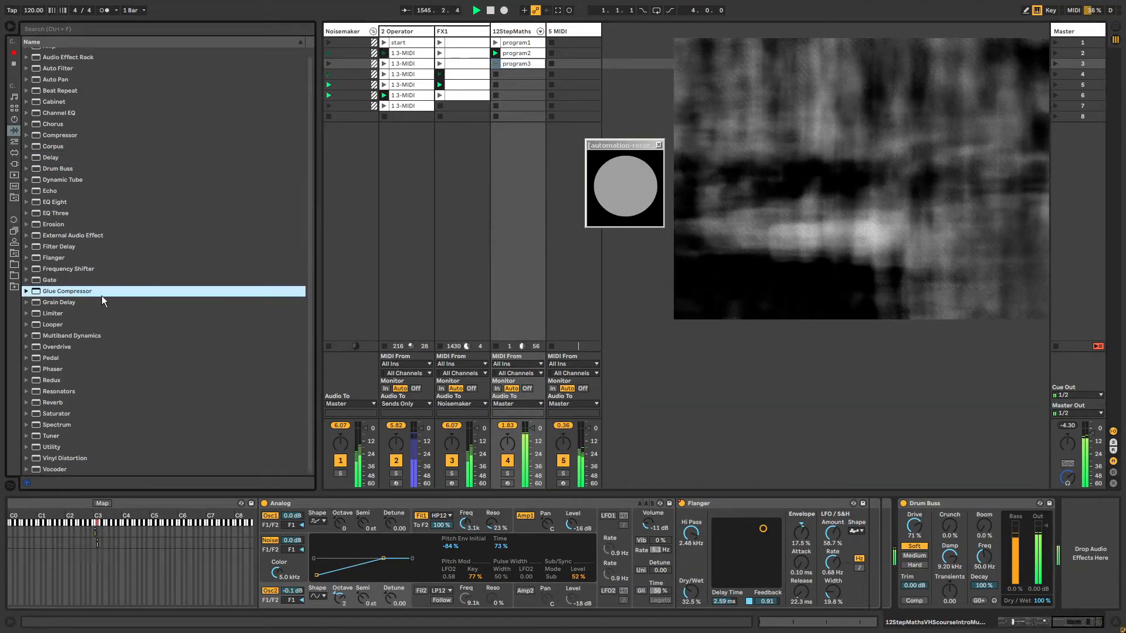
left_click(68, 302)
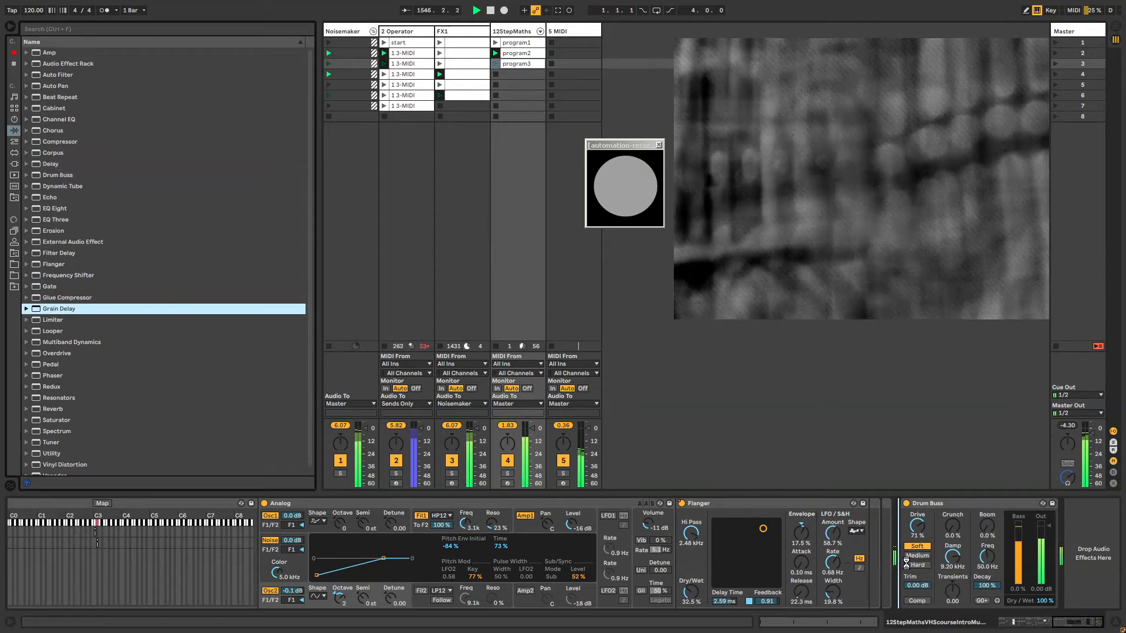
left_click_drag(1068, 623, 1098, 627)
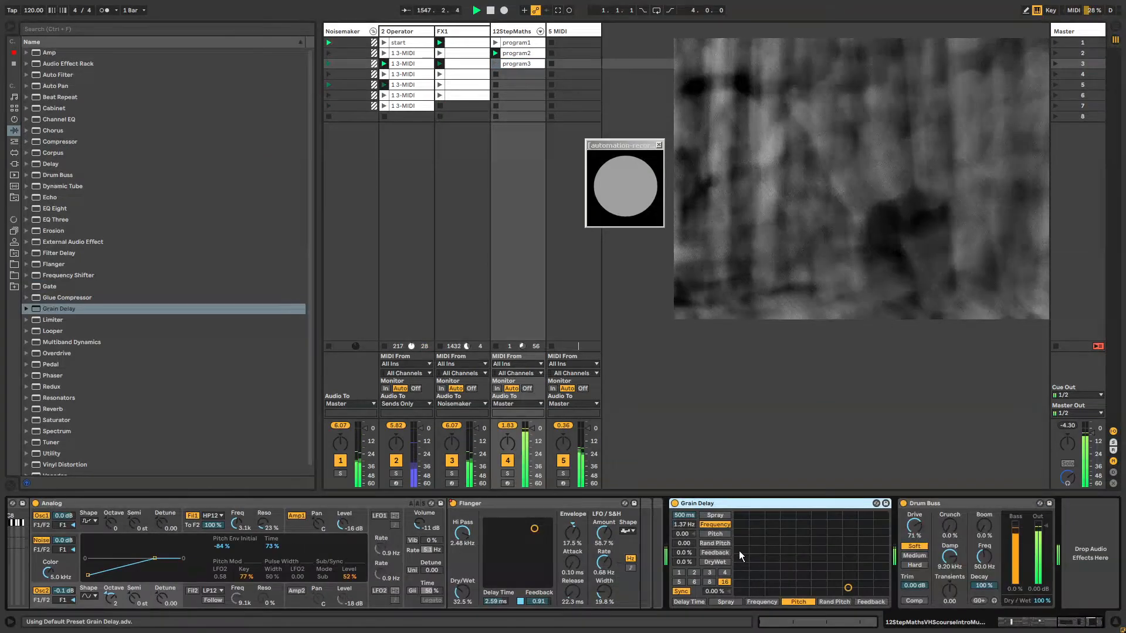
left_click_drag(687, 535, 667, 544)
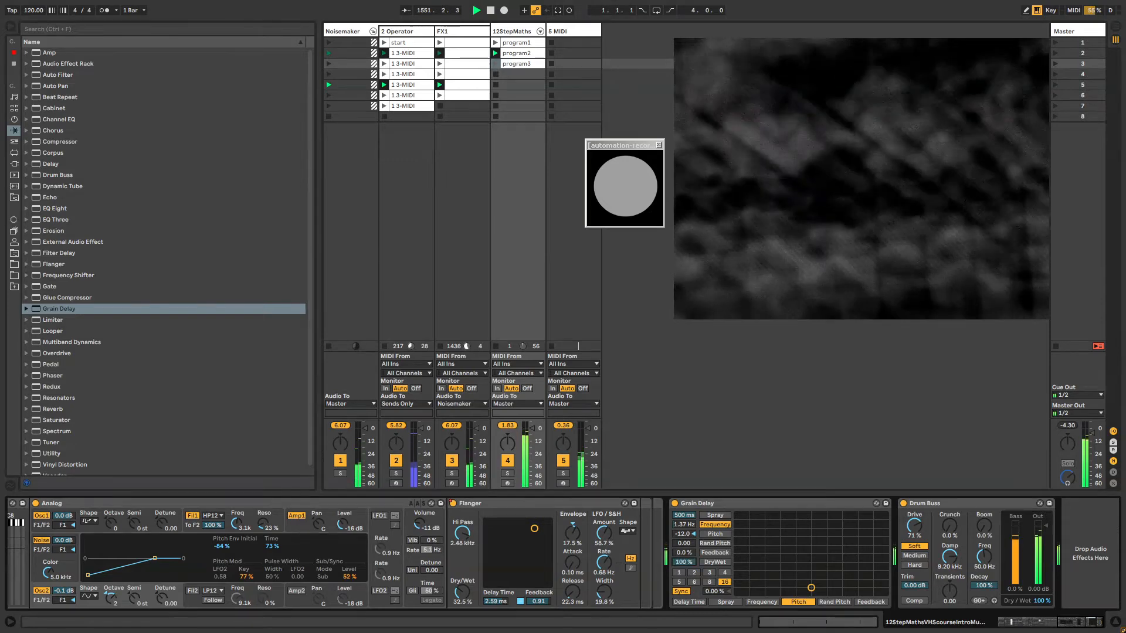
Step: Add an Audio Effect Rack with Wet and Dry chains after the Flanger and move the Grain Delay into its Wet chain
left_click(73, 67)
key("Return")
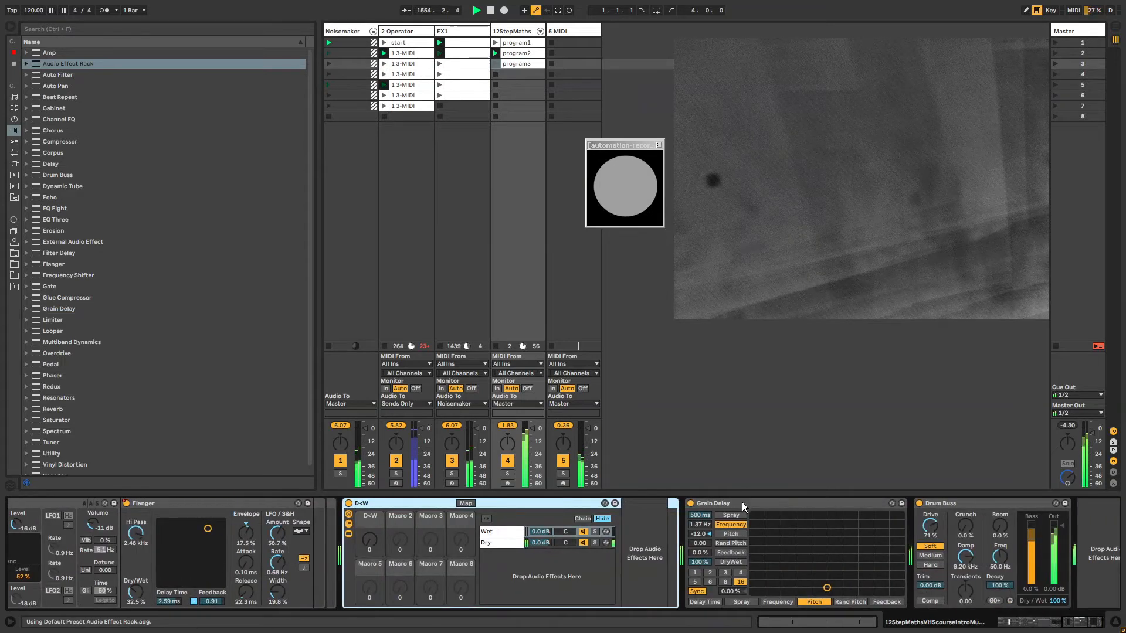
left_click_drag(741, 502, 639, 539)
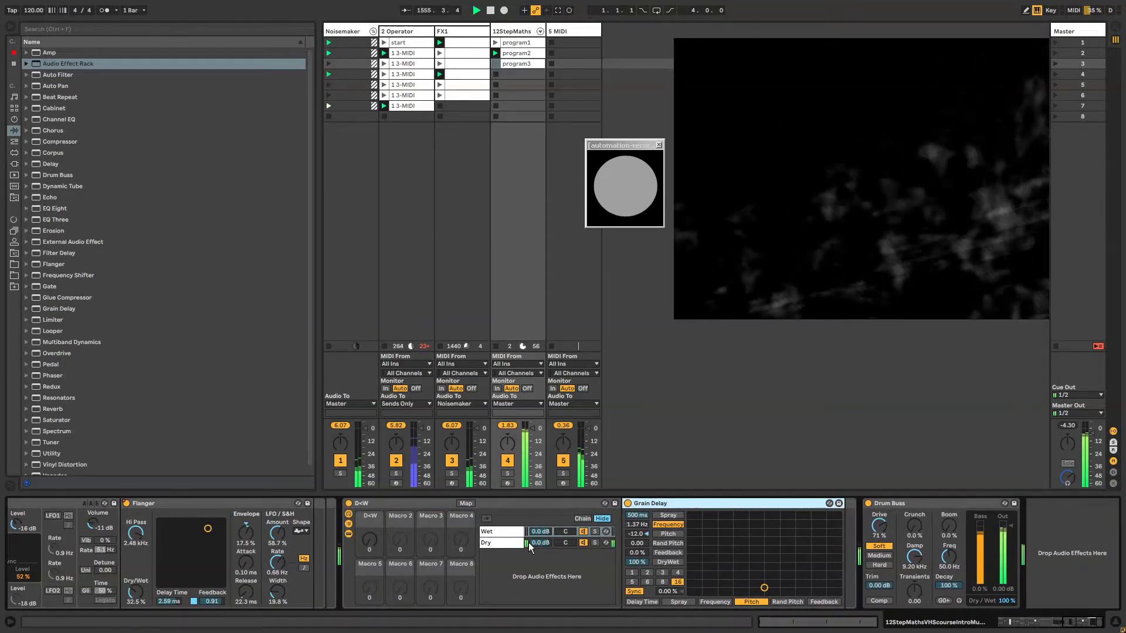
Step: Turn off the D<>W rack, launch program3 and set the rack's device activation envelope in that clip to On
left_click(350, 503)
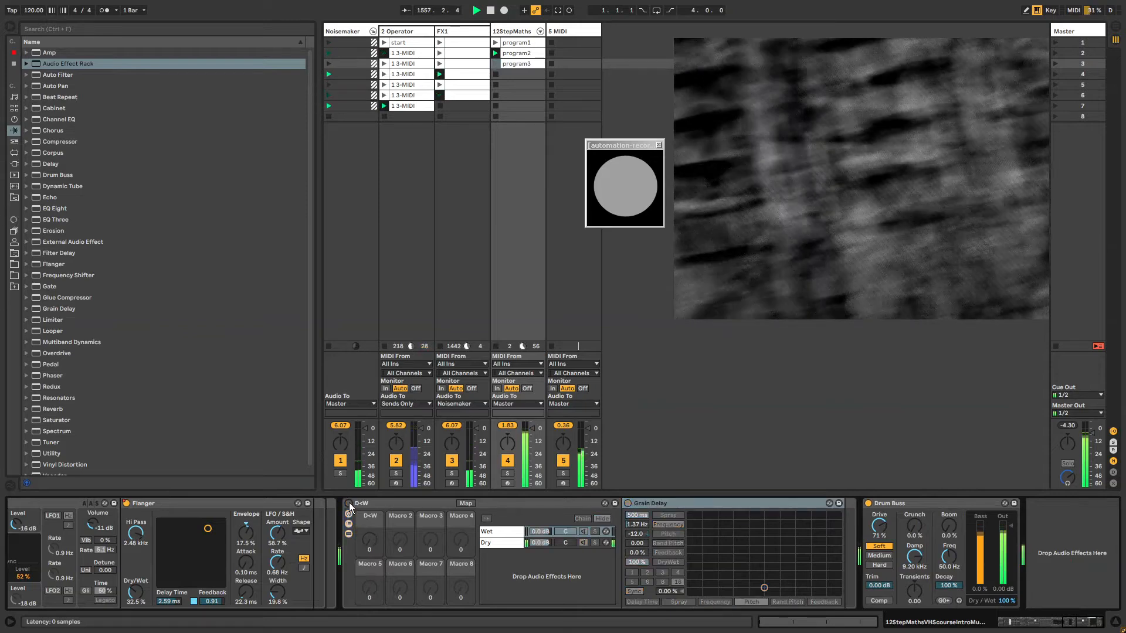
left_click(497, 65)
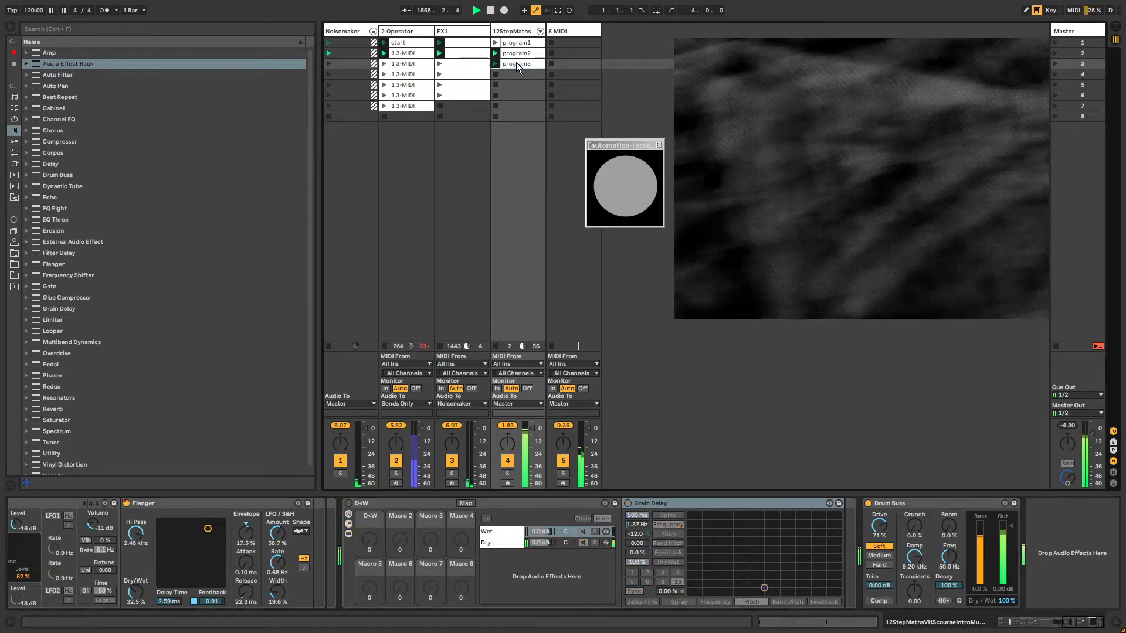
right_click(350, 503)
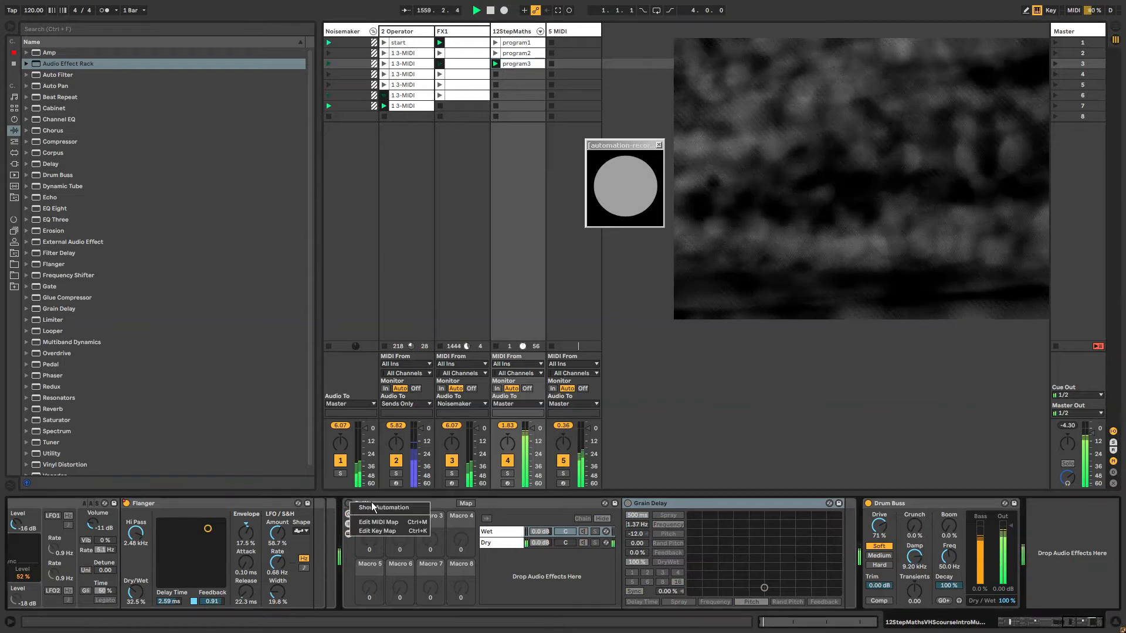
left_click(375, 509)
left_click_drag(375, 588, 378, 545)
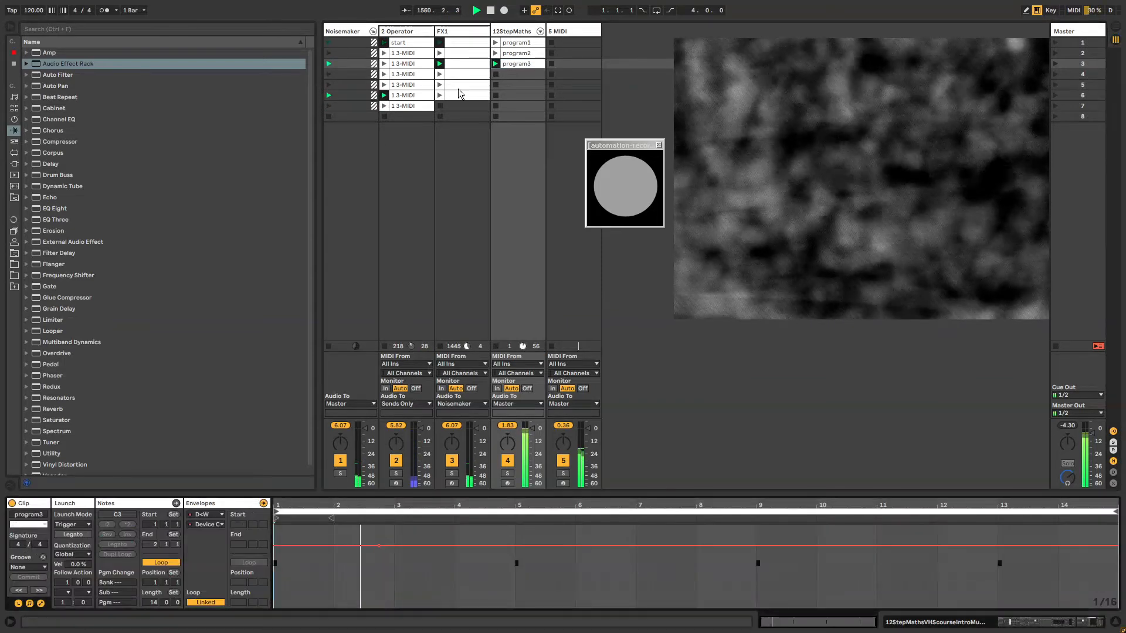
Step: Launch program2 and program1 in turn to check the D<>W rack's activation state in each clip
left_click(512, 32)
right_click(367, 540)
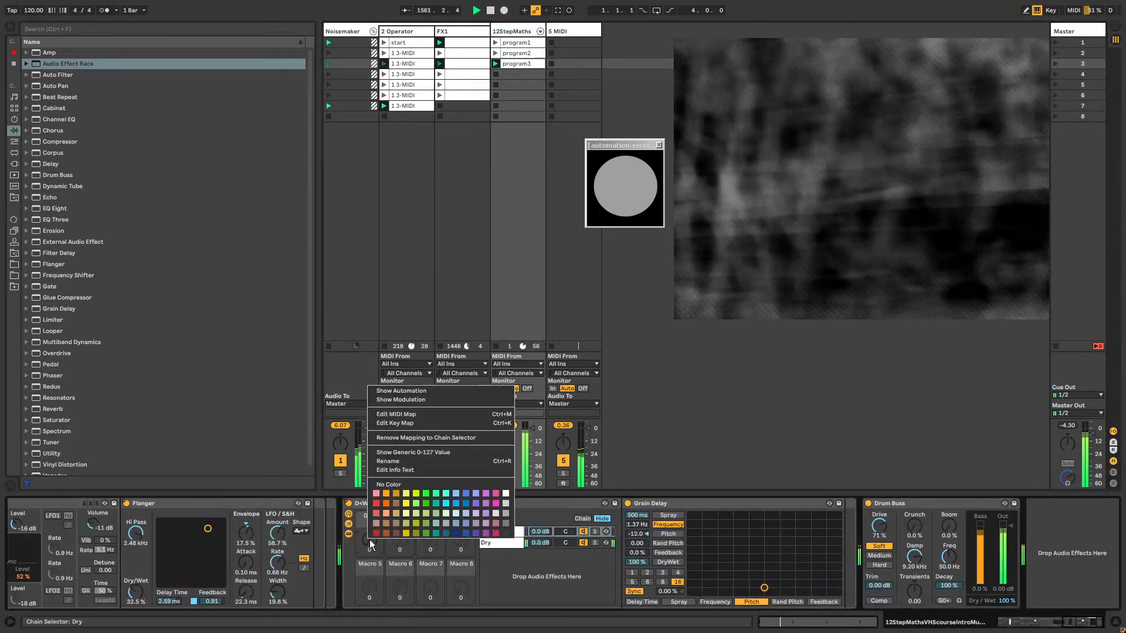
left_click(520, 54)
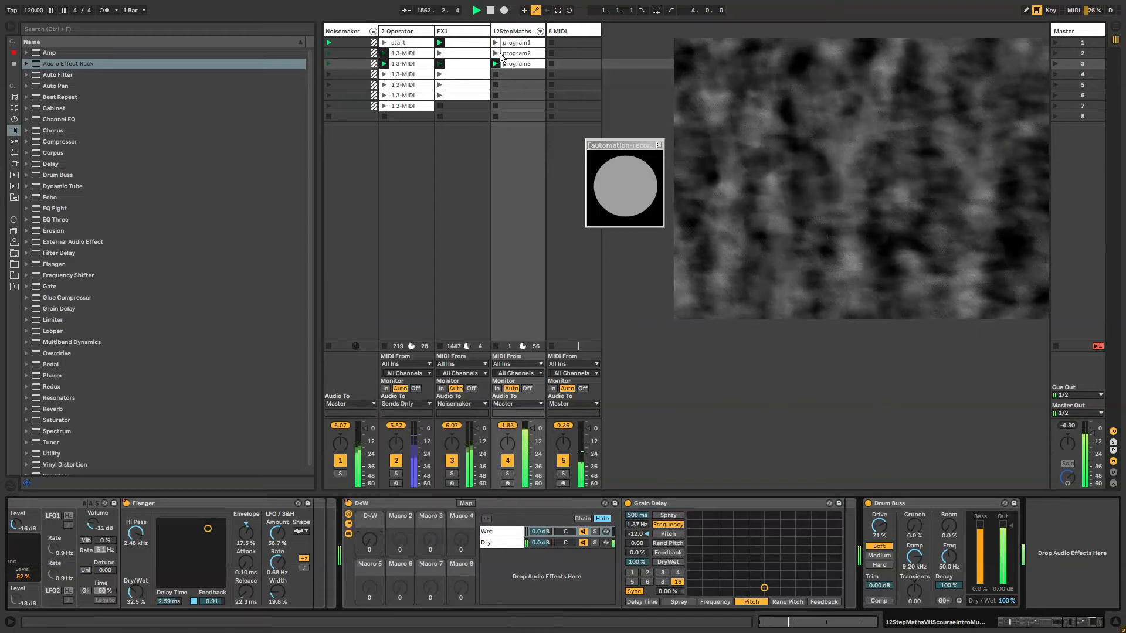
left_click(496, 53)
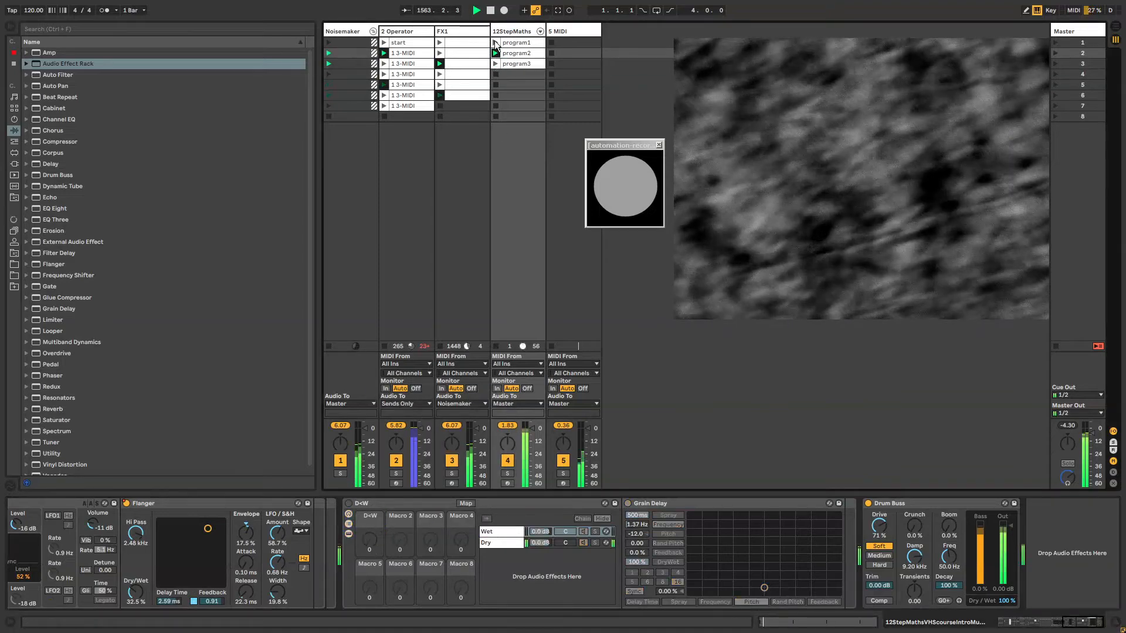
left_click(495, 42)
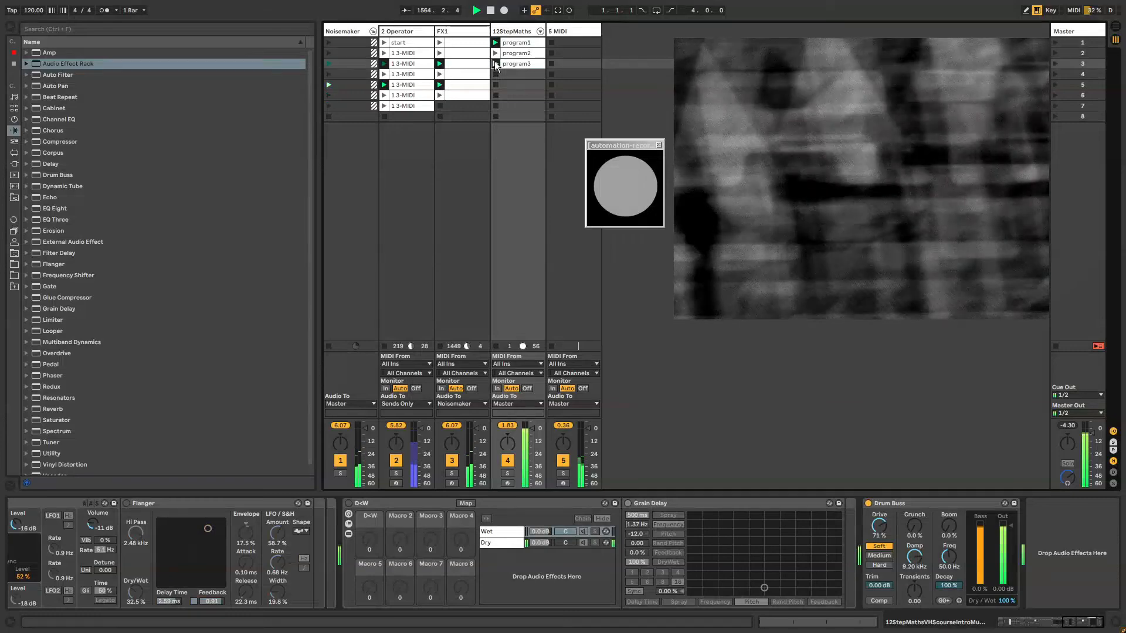
Step: Show the D<>W macro's envelope in program3 and draw a ramp from 0 at bar 1 to 127 just before bar 10
right_click(371, 537)
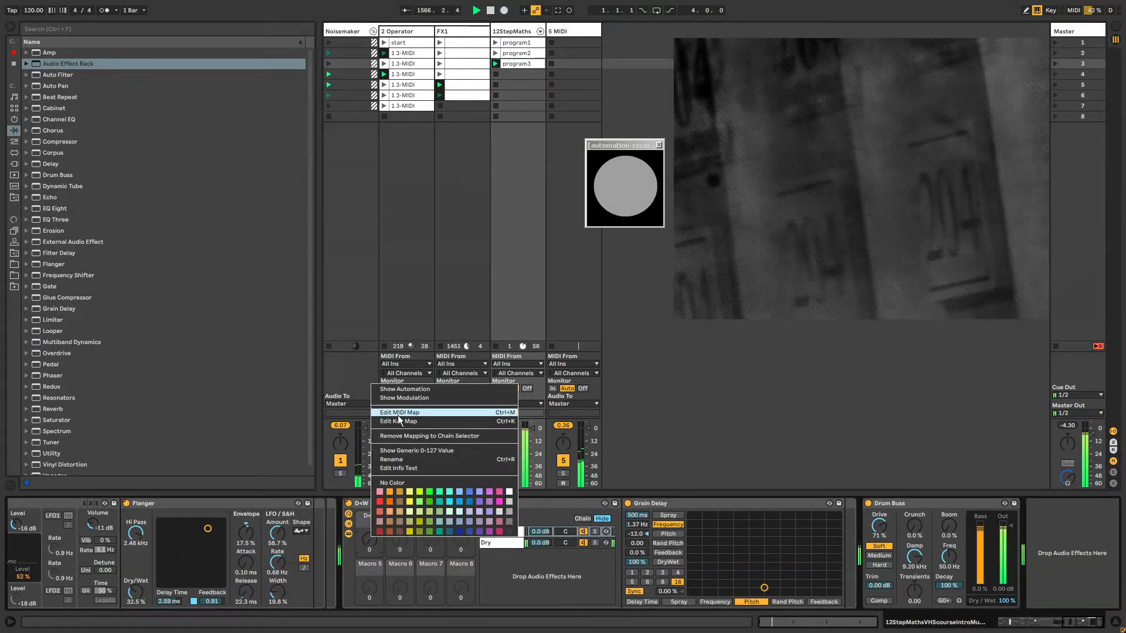
left_click(405, 389)
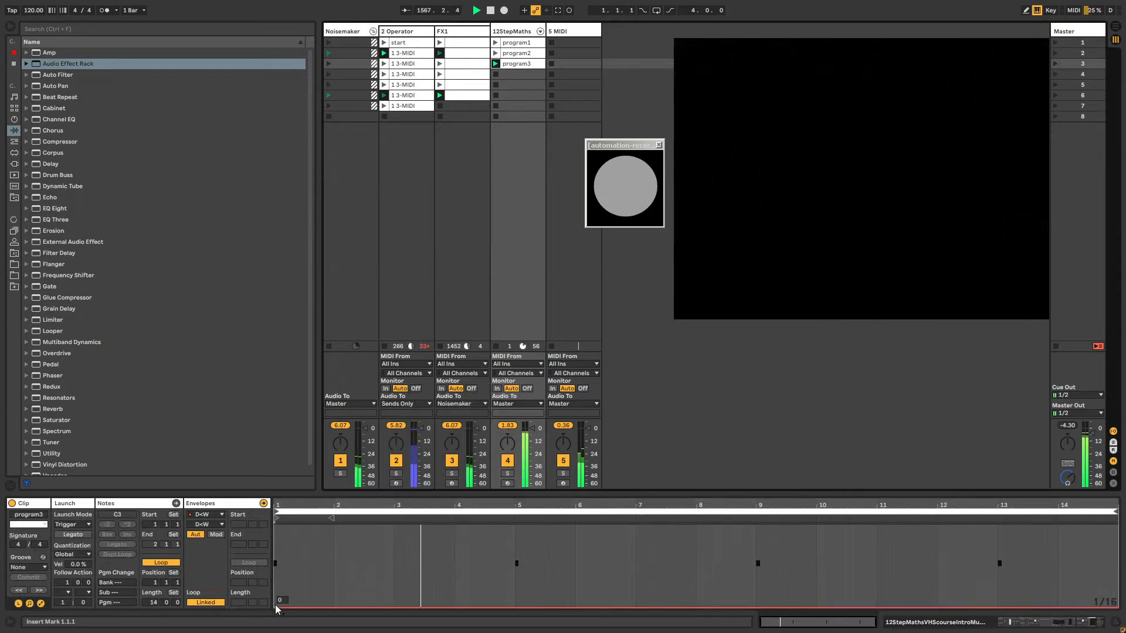
left_click_drag(284, 606, 807, 526)
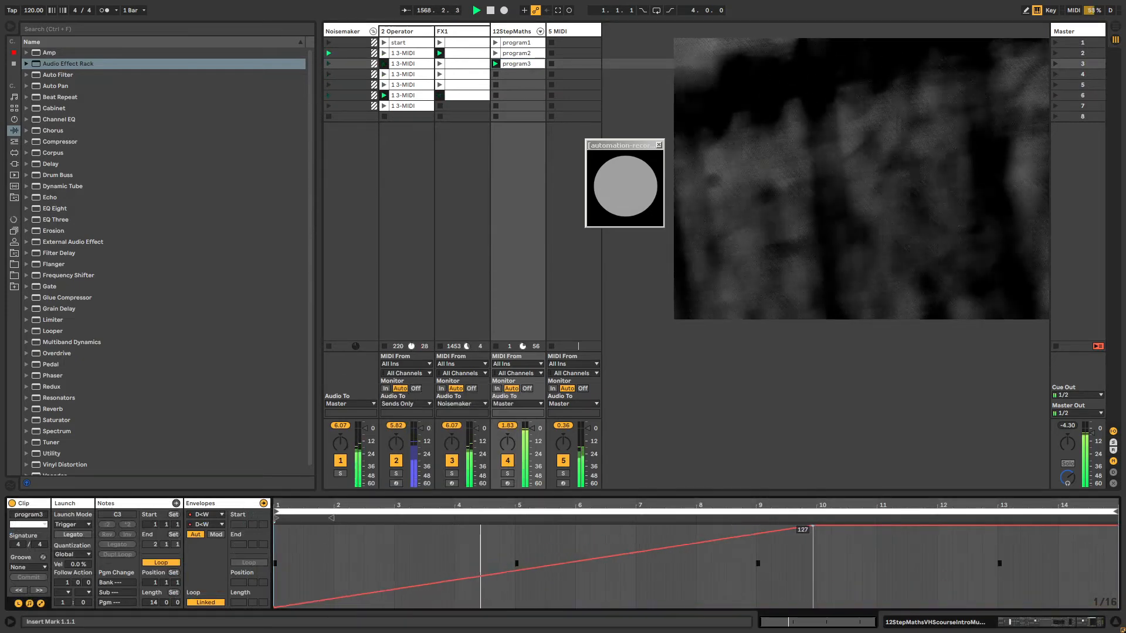
Step: Set program3's loop position to 10.1.3 with length 4.3.2, launch program2 and select program3 again
mouse_move(277, 512)
left_mouse_down()
mouse_move(827, 517)
mouse_move(276, 513)
left_mouse_up()
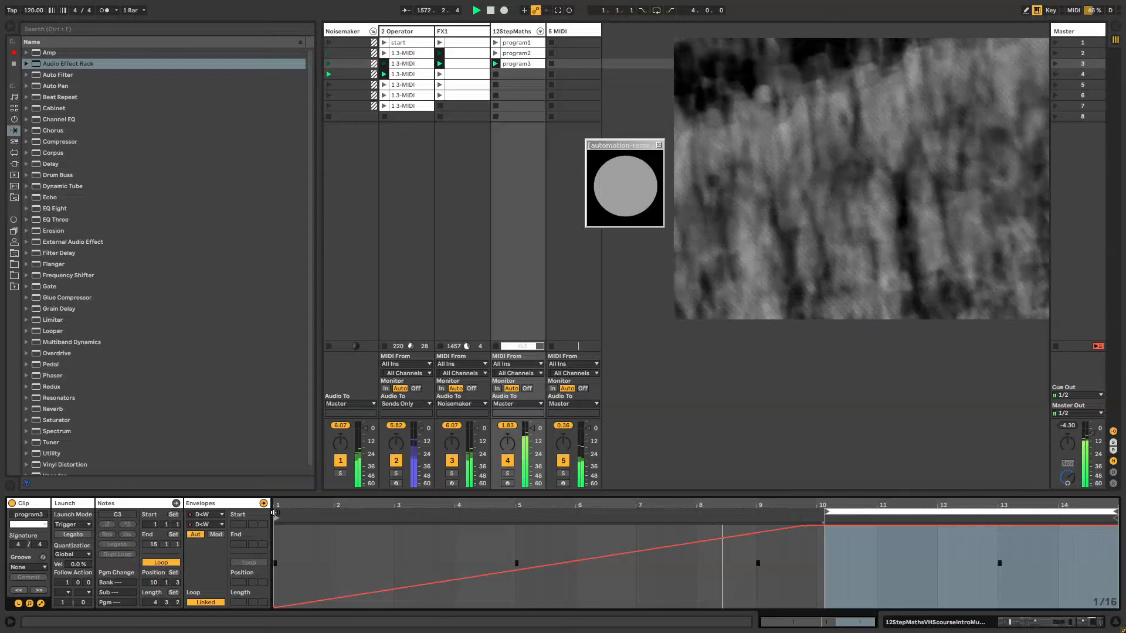
left_click(495, 54)
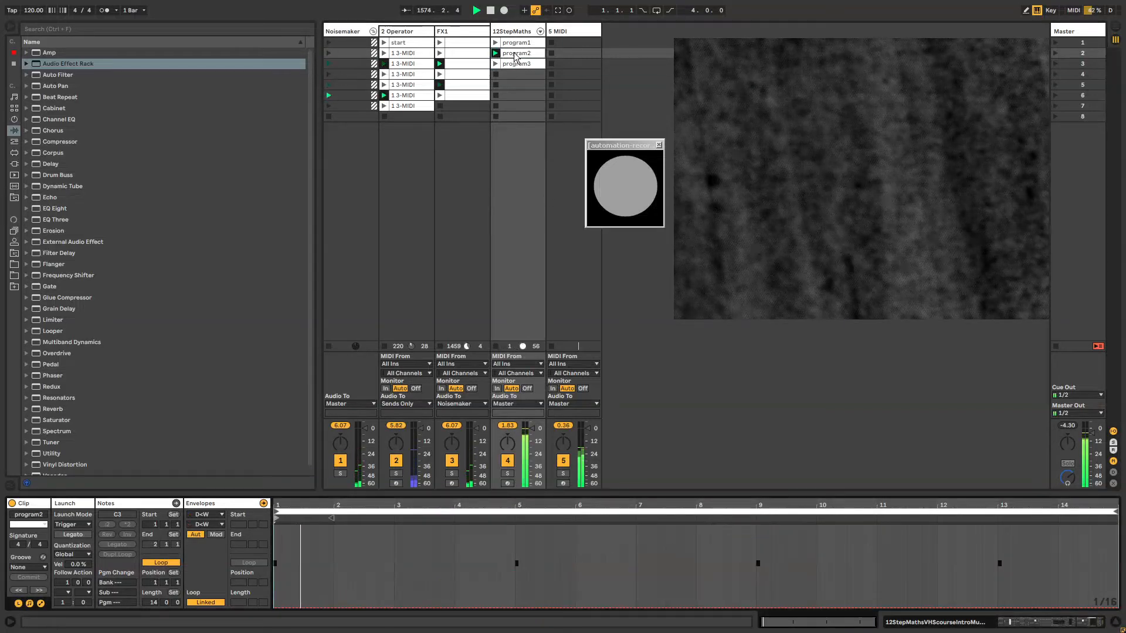
left_click(512, 68)
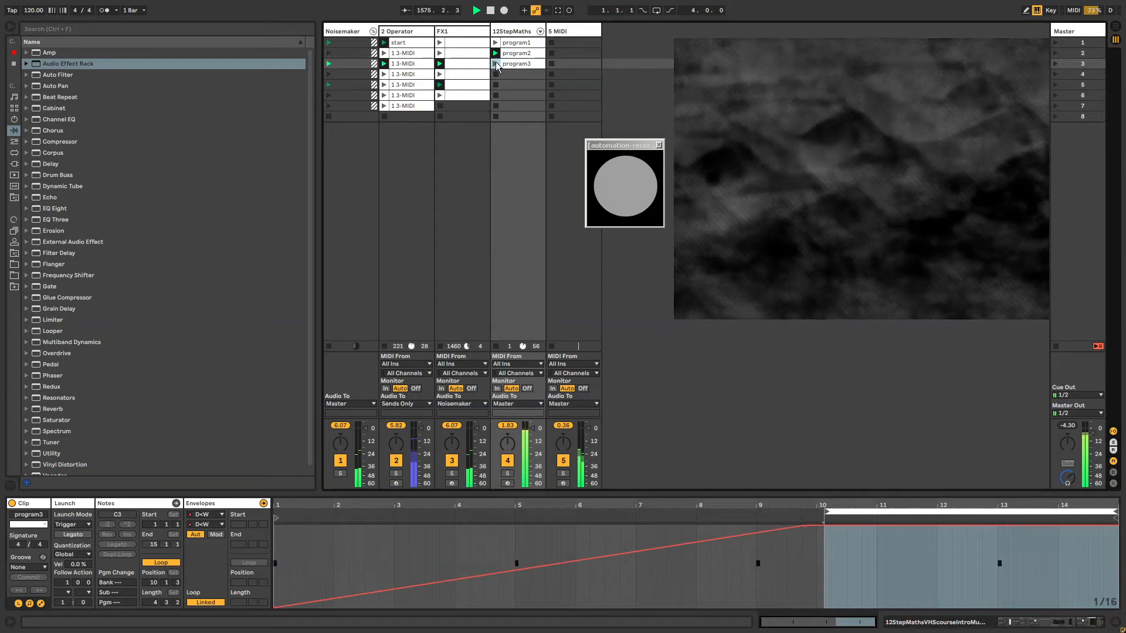
Step: Add a Utility after the Grain Delay in the Wet chain of the 12StepMaths track's D<>W rack
left_click(508, 33)
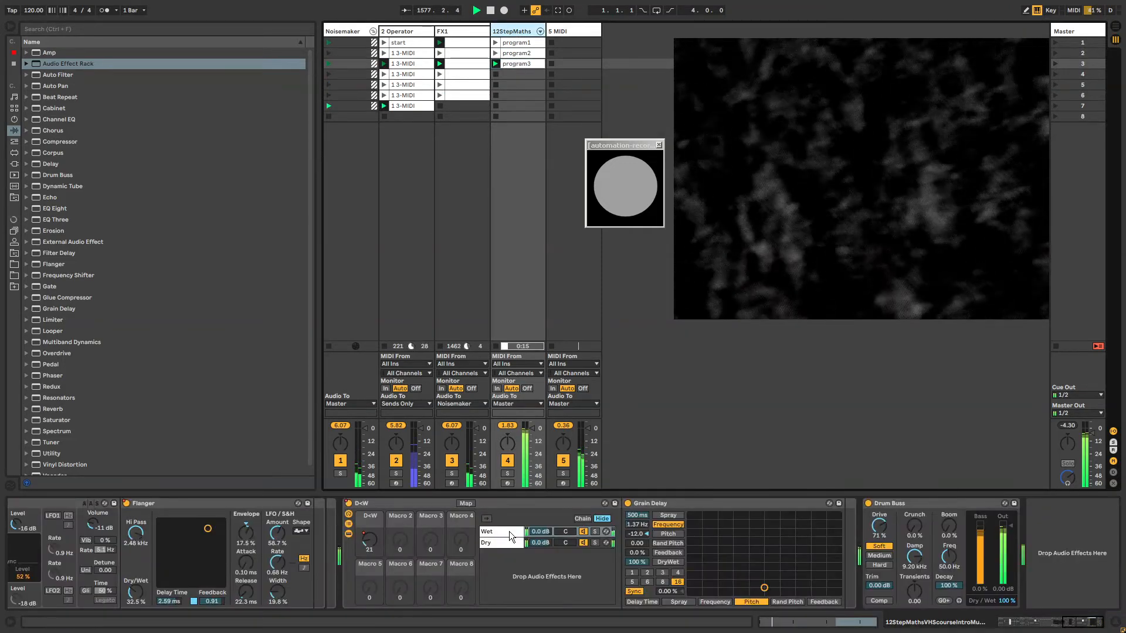
left_click(654, 502)
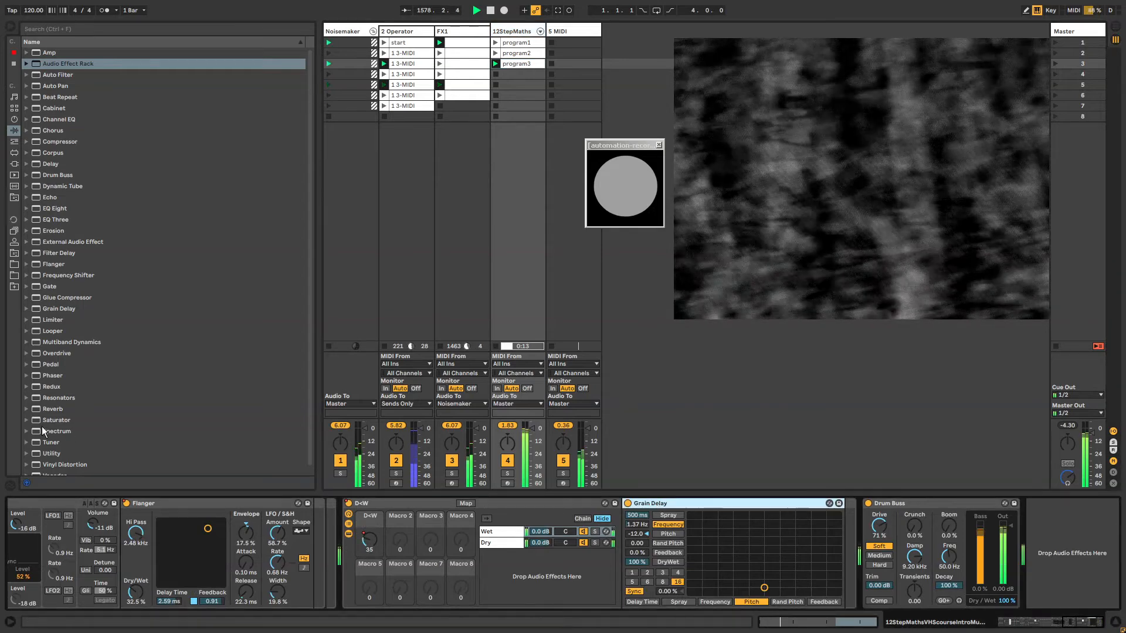
left_click_drag(47, 453, 863, 592)
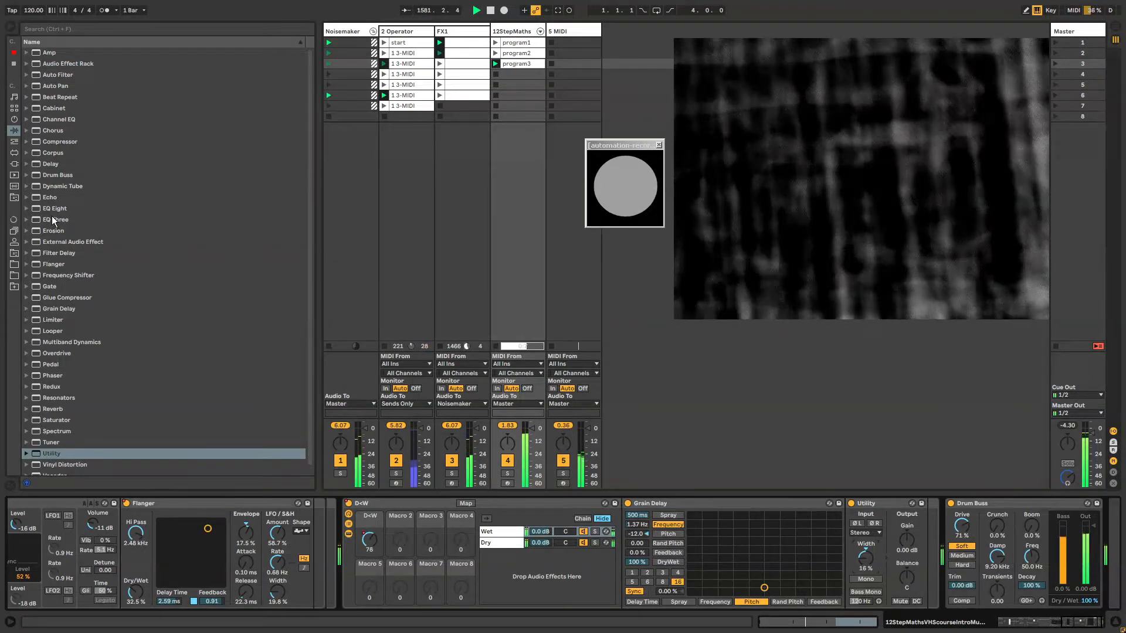
Step: Add an EQ Eight after the Utility and make band 1 a low cut at 25.0 Hz with Q 0.23
mouse_move(52, 208)
left_mouse_down()
mouse_move(736, 454)
mouse_move(909, 566)
left_mouse_up()
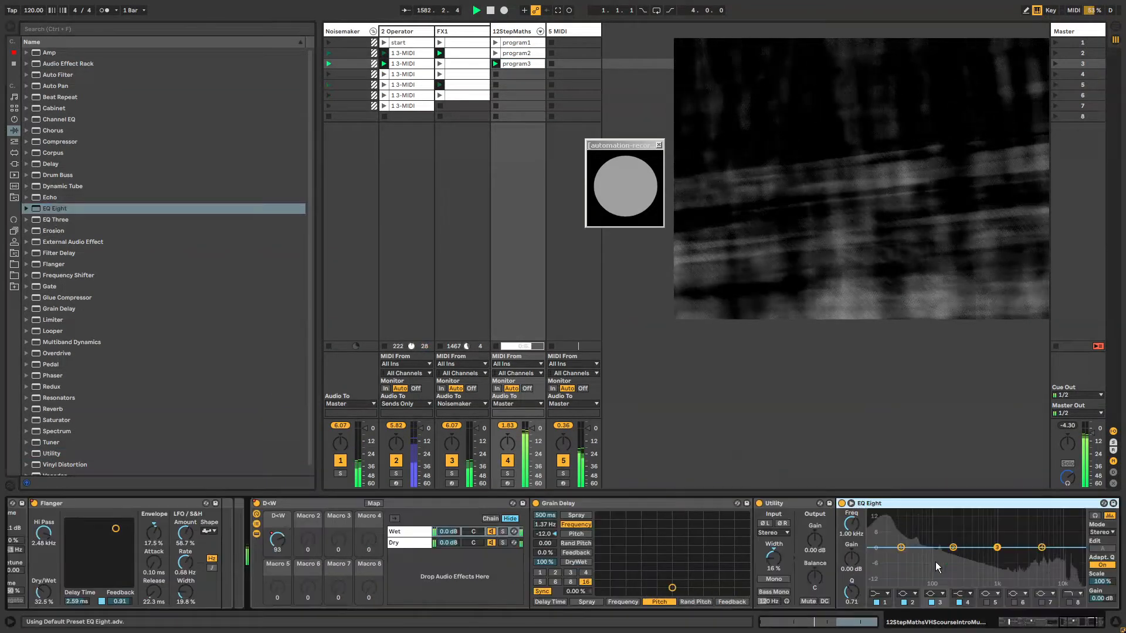
left_click(879, 594)
left_click(873, 564)
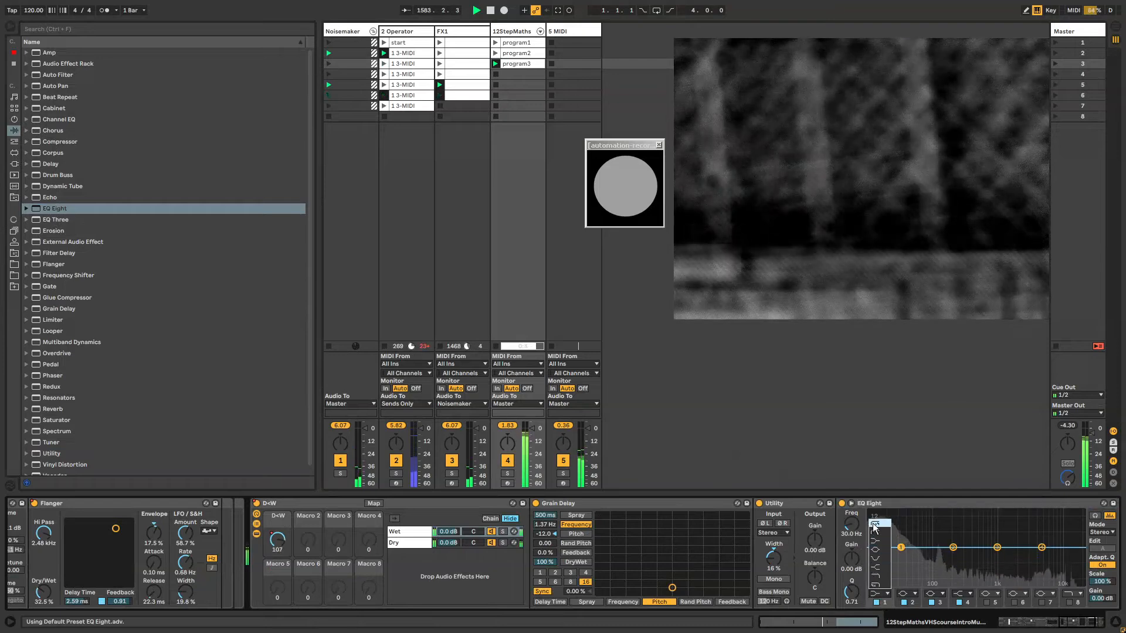
left_click_drag(897, 561, 869, 540)
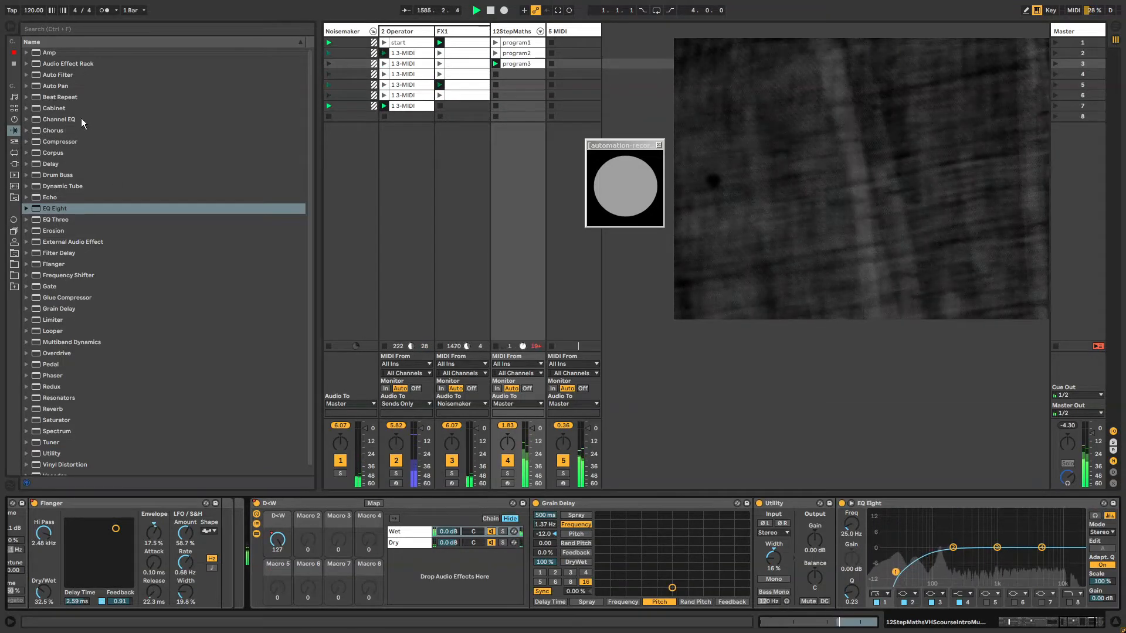
Step: Insert an Auto Pan before the Grain Delay with an inverted sawtooth at 0.13 Hz, and collapse the rack's chain list
left_click_drag(56, 85, 568, 532)
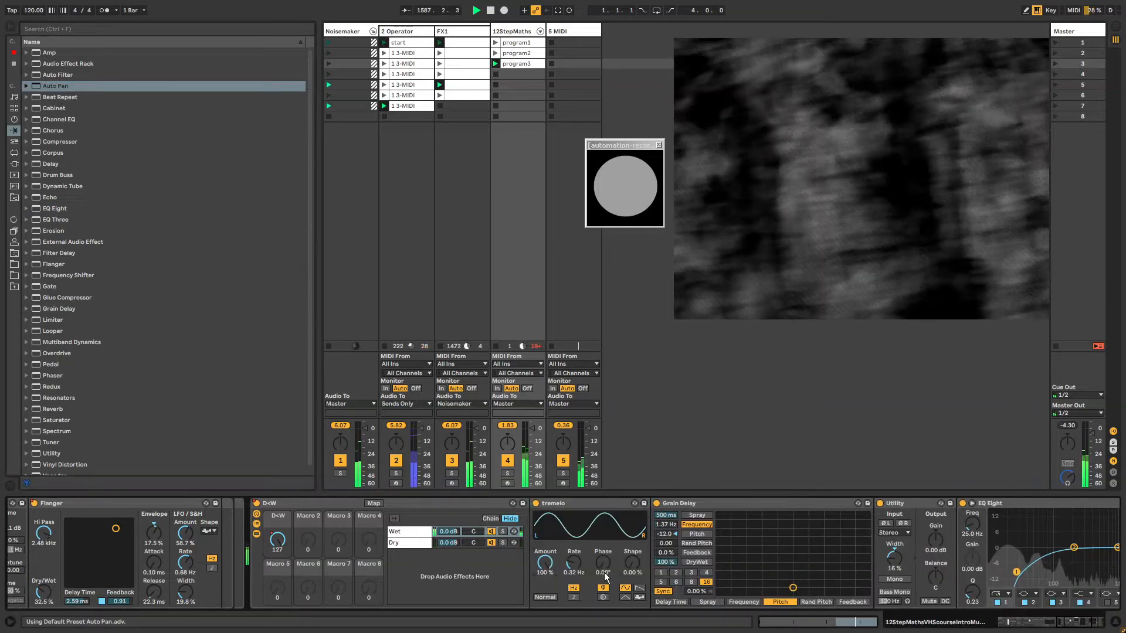
left_click(639, 588)
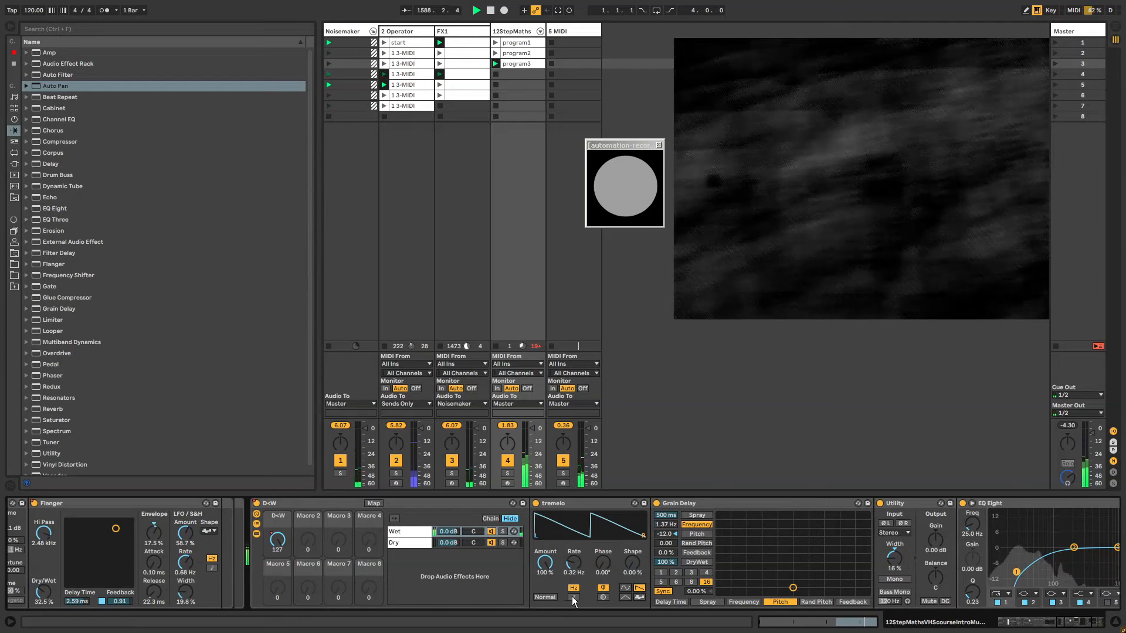
left_click(538, 595)
left_click_drag(576, 567, 576, 587)
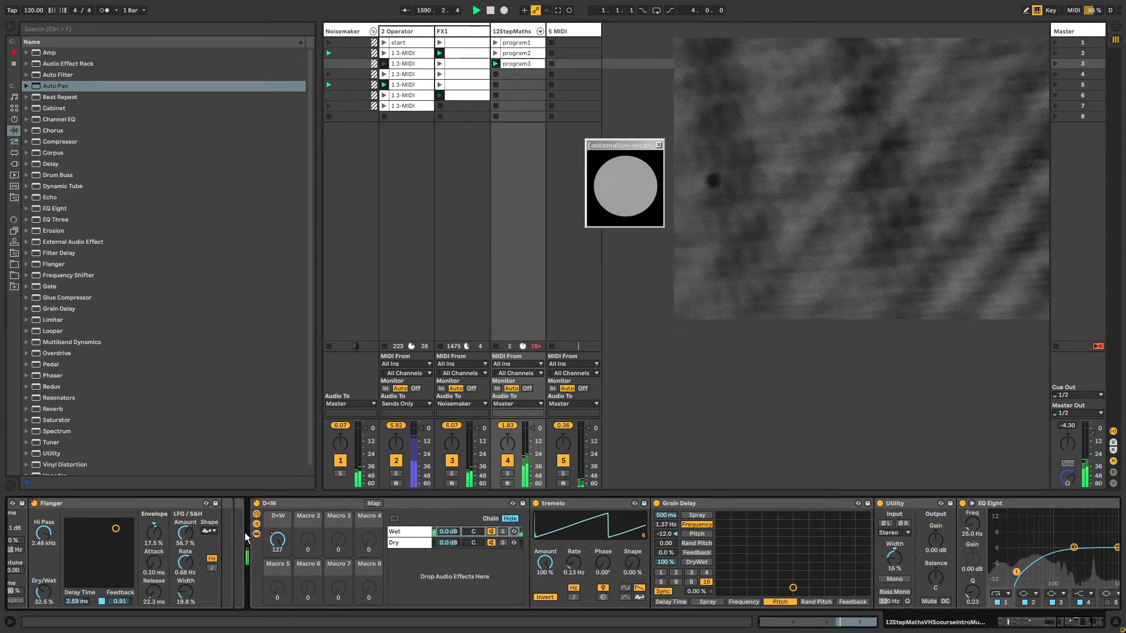
left_click(257, 523)
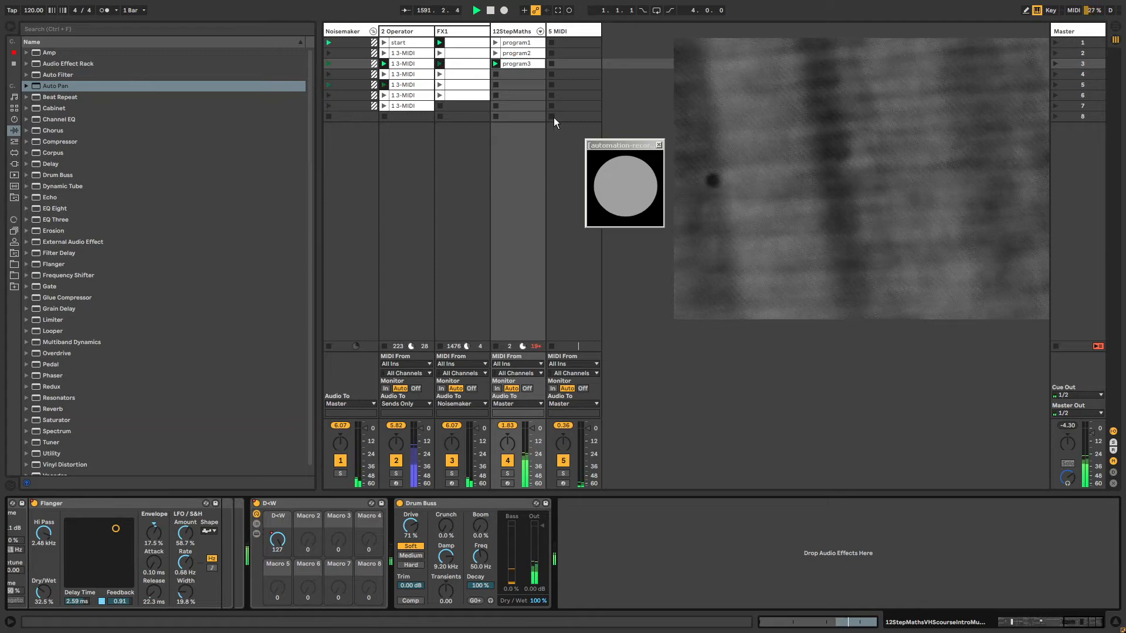
Step: Create empty MIDI clips in the first three slots of the 5 MIDI track
left_click(557, 33)
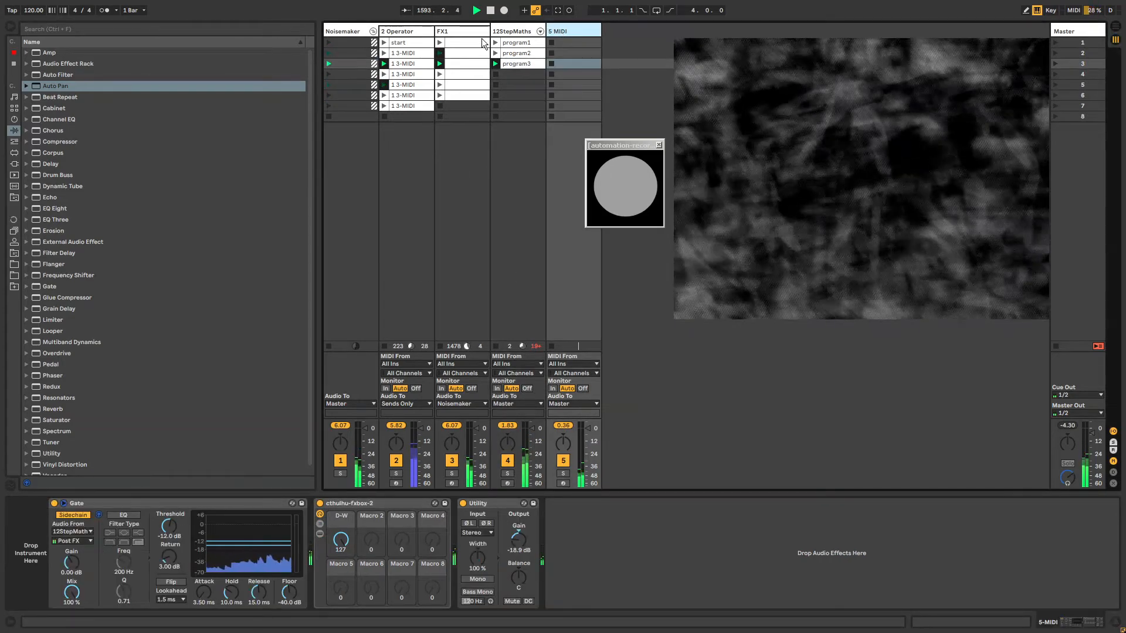
left_click(513, 32)
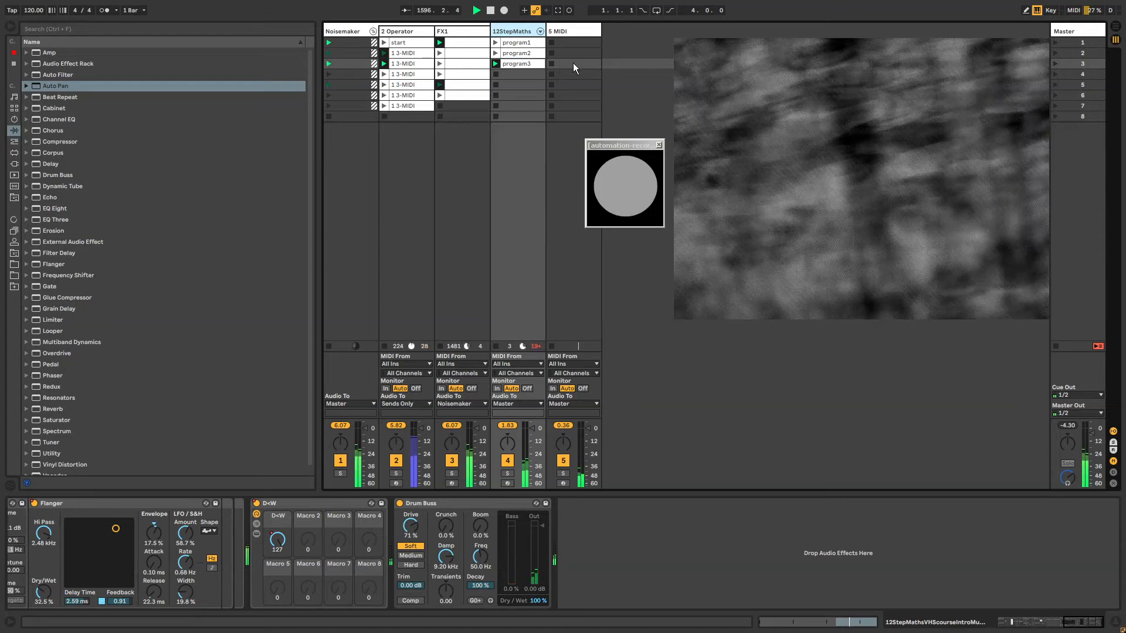
double_click(572, 63)
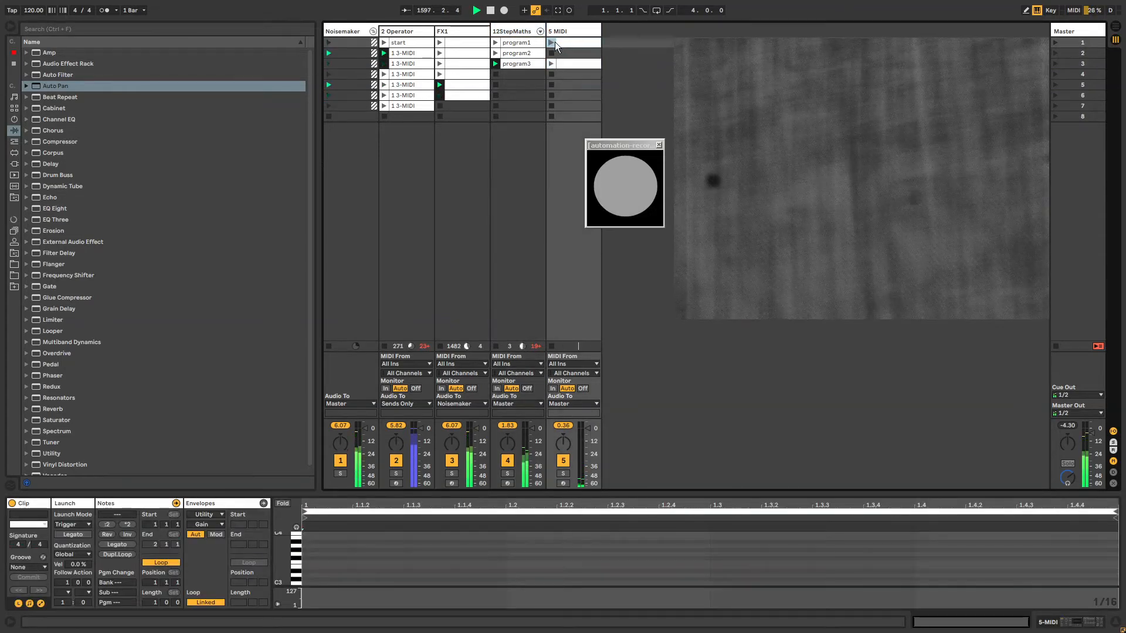
double_click(565, 53)
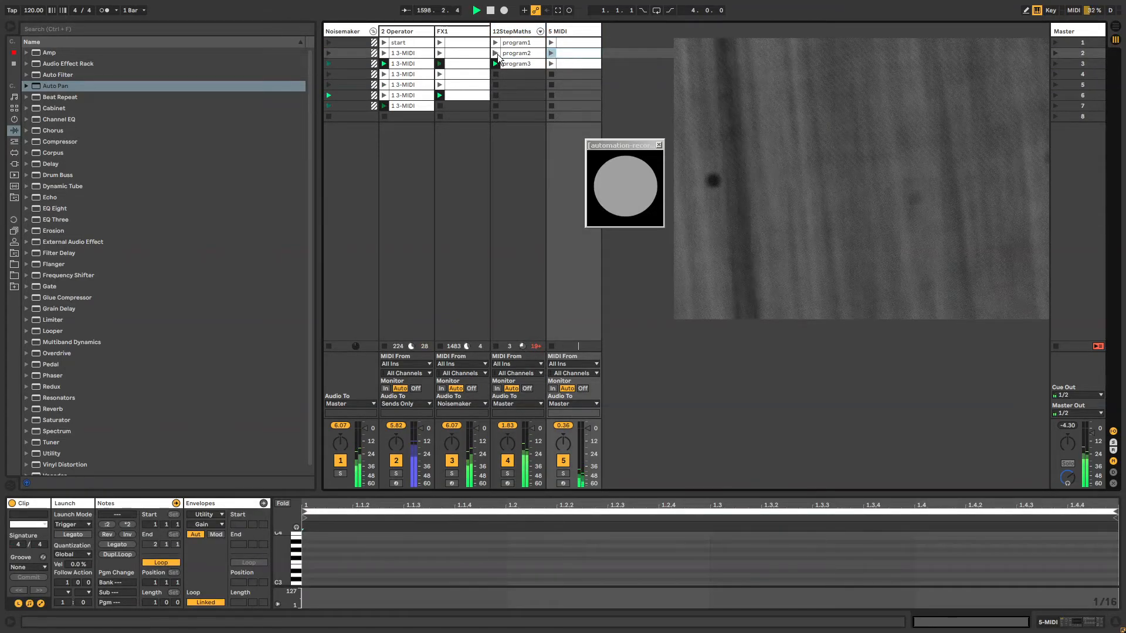
left_click(572, 43)
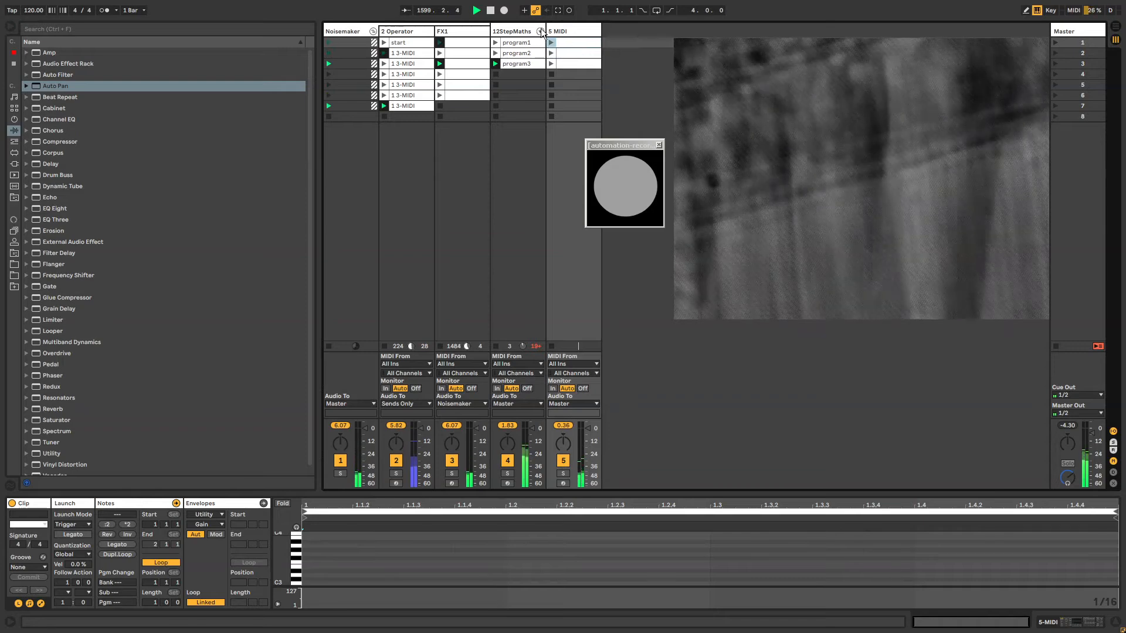
Step: Rename the 5 MIDI track as FSX1
left_click(561, 31)
key("ctrl+r")
type("FSX")
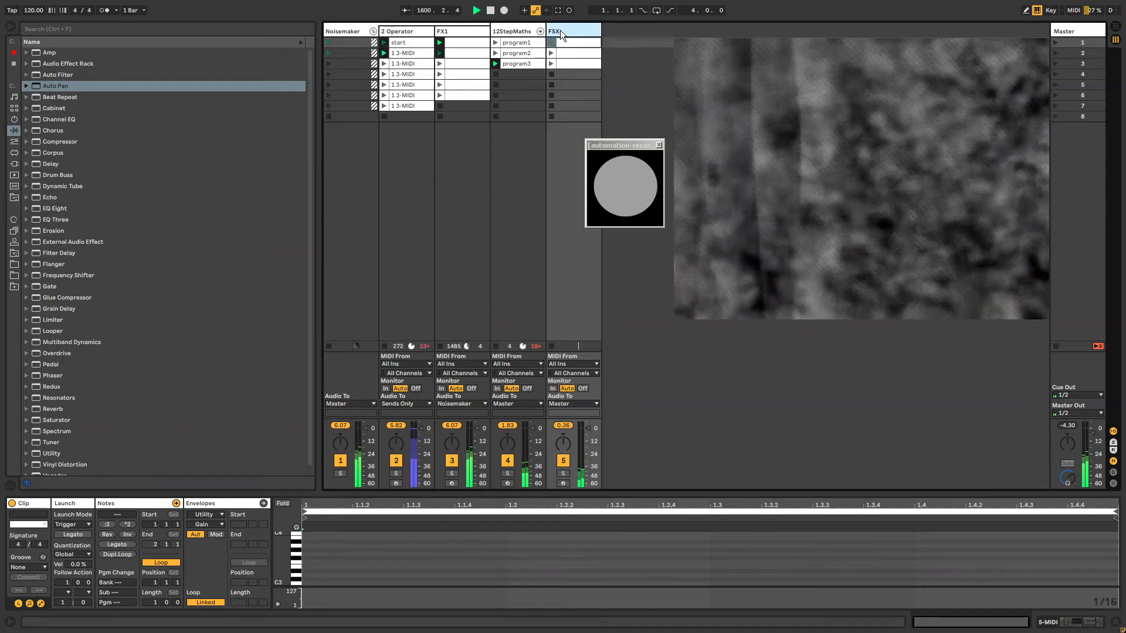
type("1")
Step: Launch the third FSX1 clip and show the track's devices
left_click(566, 53)
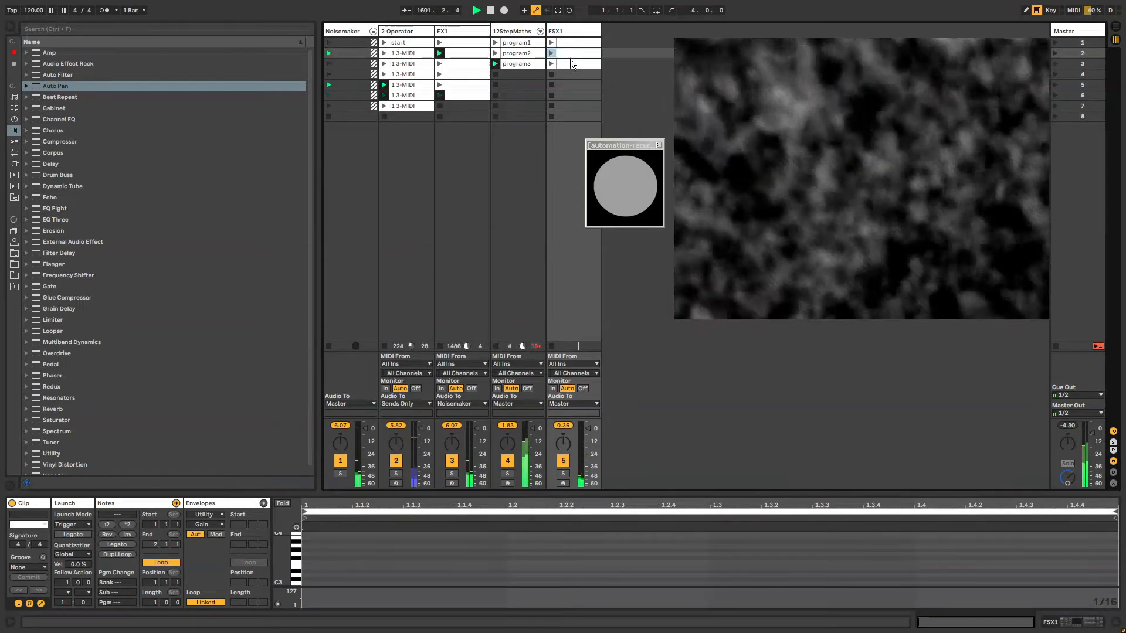
left_click(570, 62)
left_click(553, 64)
left_click(568, 34)
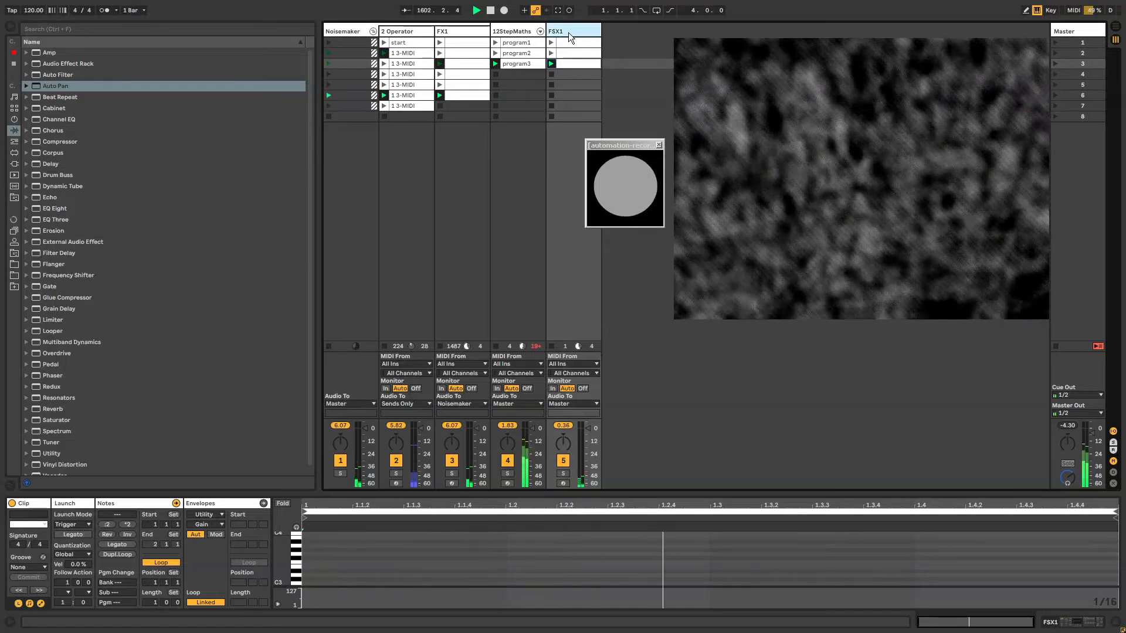
double_click(568, 34)
left_click(68, 563)
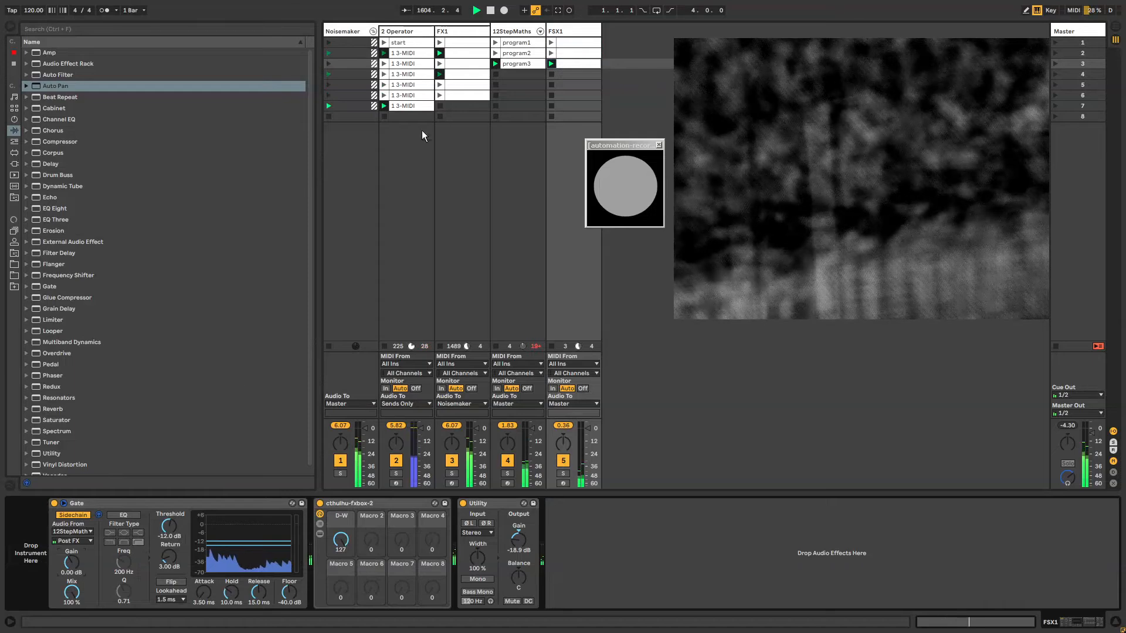
Step: Delete the three empty clips from the FSX1 track
left_click(534, 326)
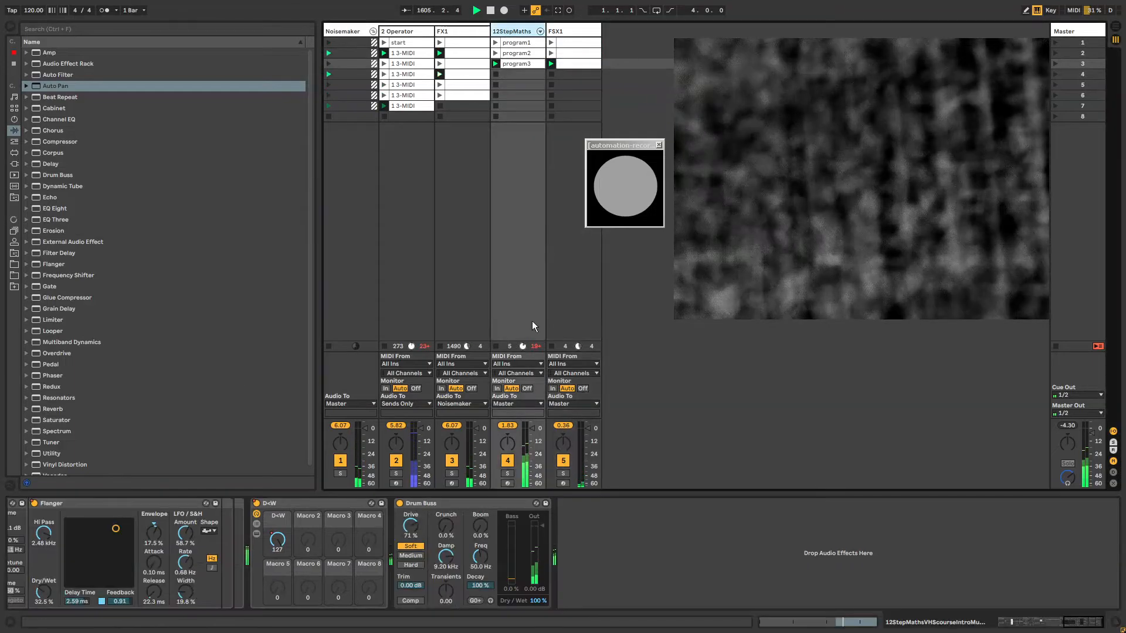
left_click(520, 63)
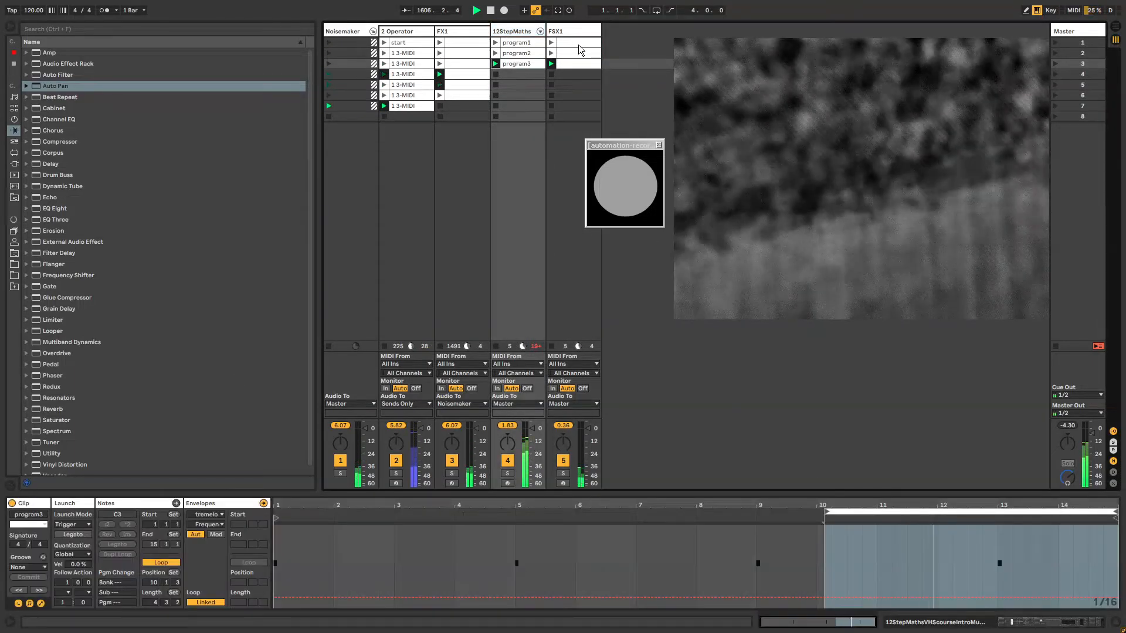
left_click_drag(578, 45, 581, 62)
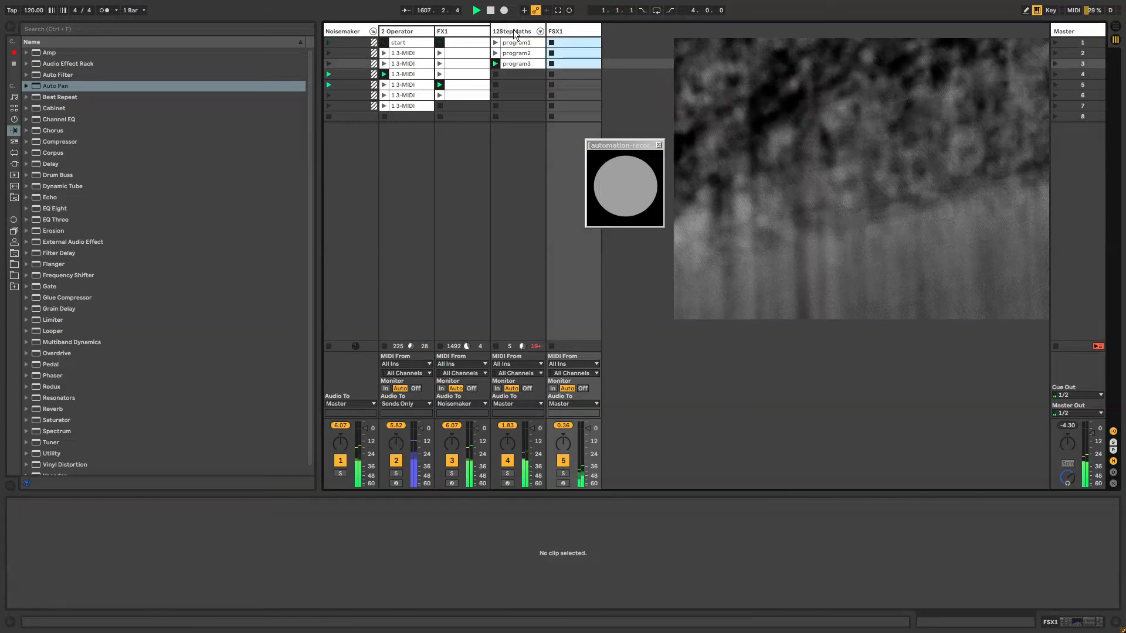
Step: Show the Drum Buss Drive envelope in program3 and raise it to 100%
left_click(514, 33)
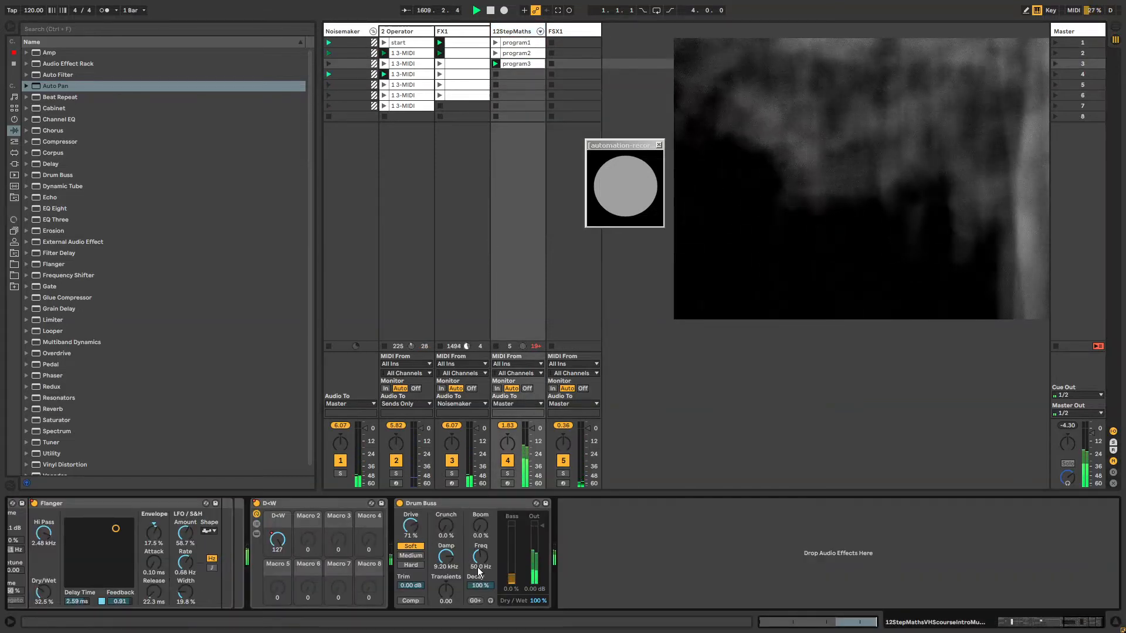
right_click(406, 526)
left_click(420, 531)
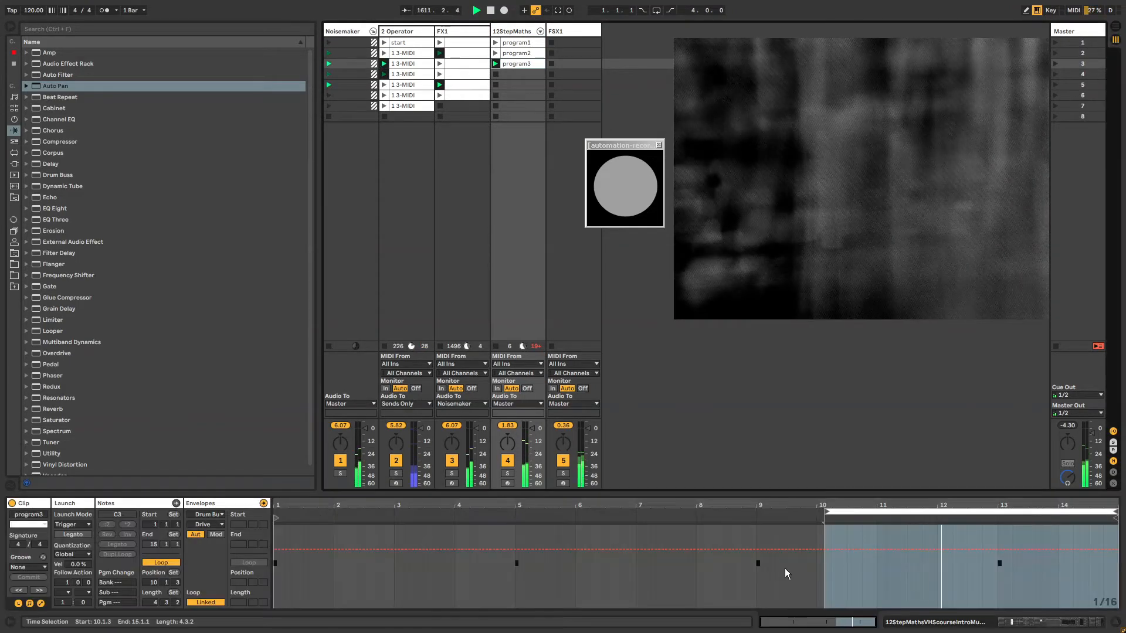
left_click_drag(839, 549, 839, 520)
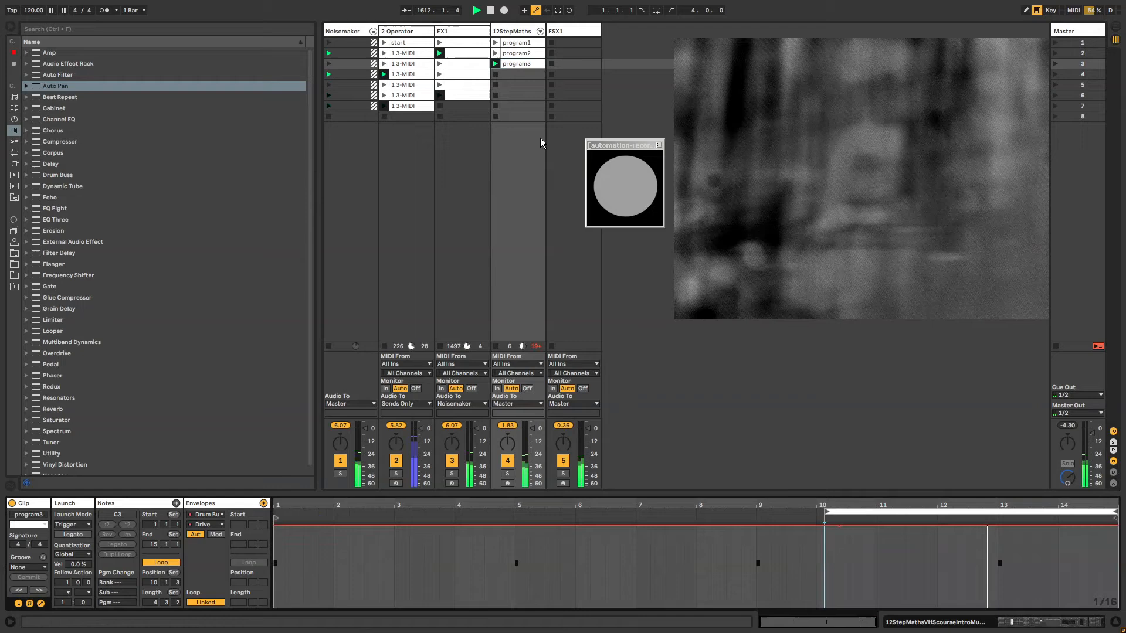
Step: Reopen the D<>W rack's Wet chain and add a second Utility after the EQ Eight
left_click(495, 30)
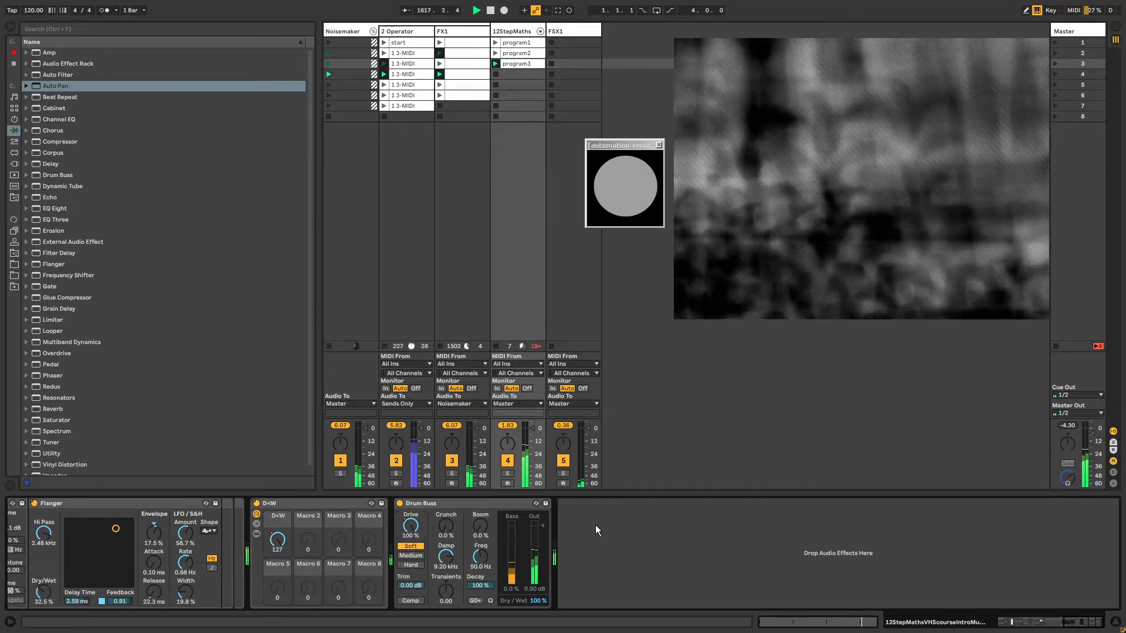
left_click(256, 524)
left_click(420, 536)
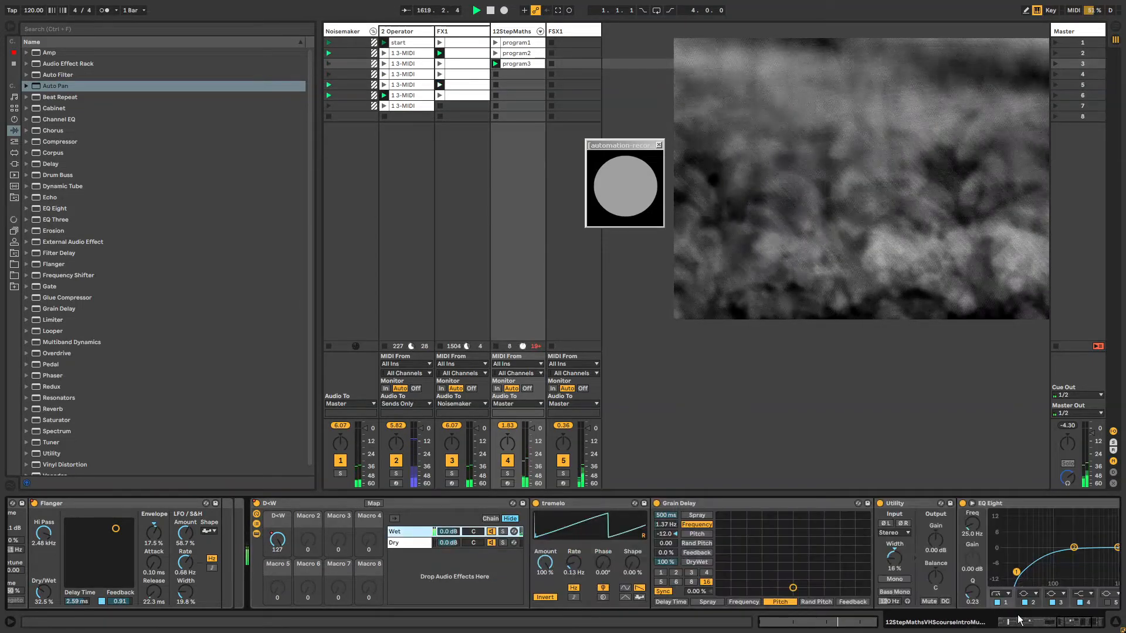
scroll(971, 578, "right", 5)
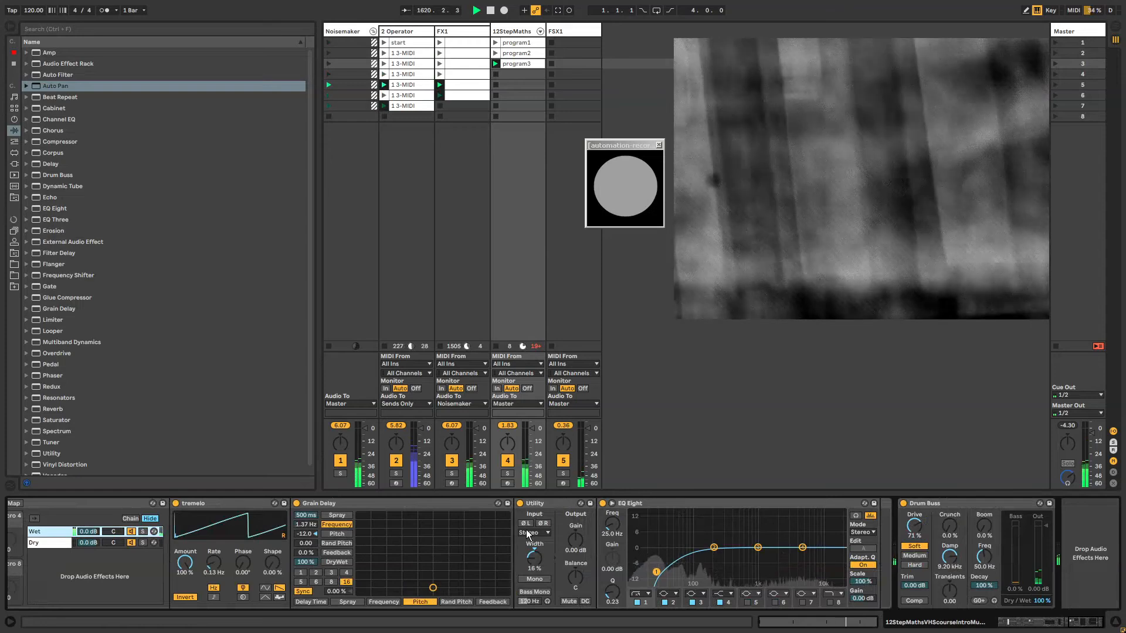
key("ctrl+f")
type("utility")
key("Return")
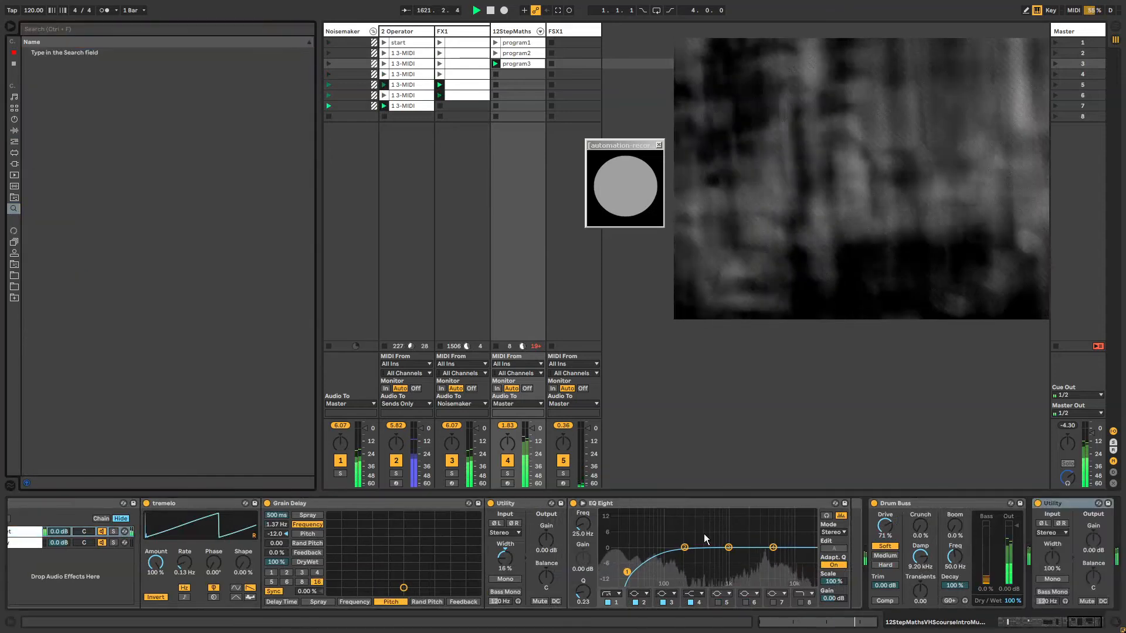
left_click(1060, 504)
left_click_drag(1060, 504, 863, 522)
Step: Raise the EQ Eight's output gain to 12.0 dB and delete the Utility that follows it
left_click_drag(833, 599, 802, 574)
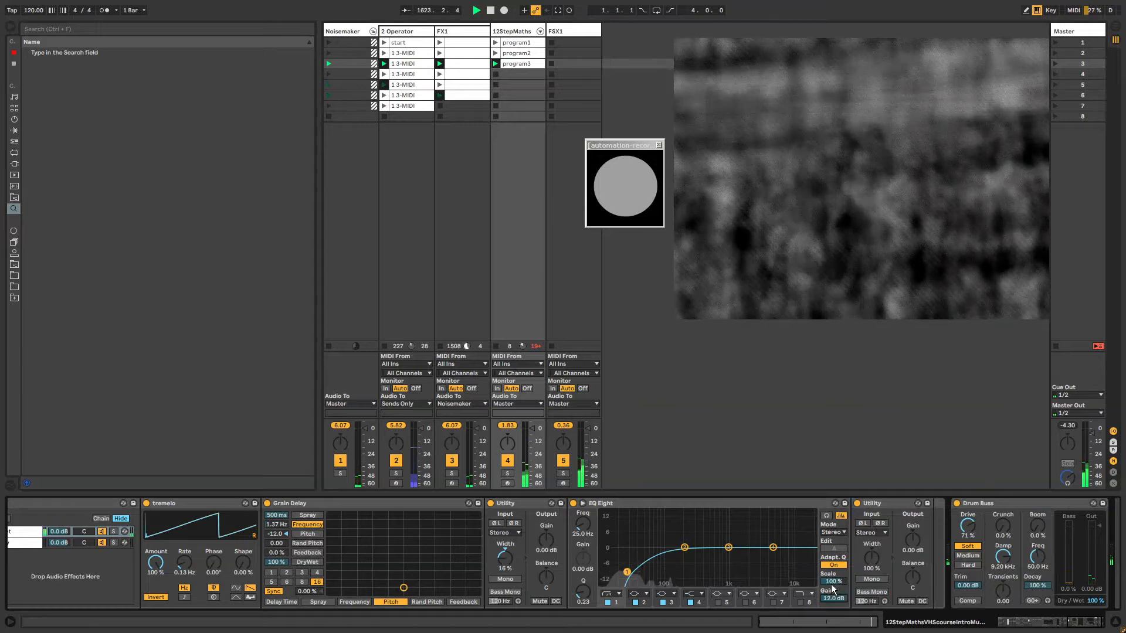
left_click_drag(1076, 623, 1086, 624)
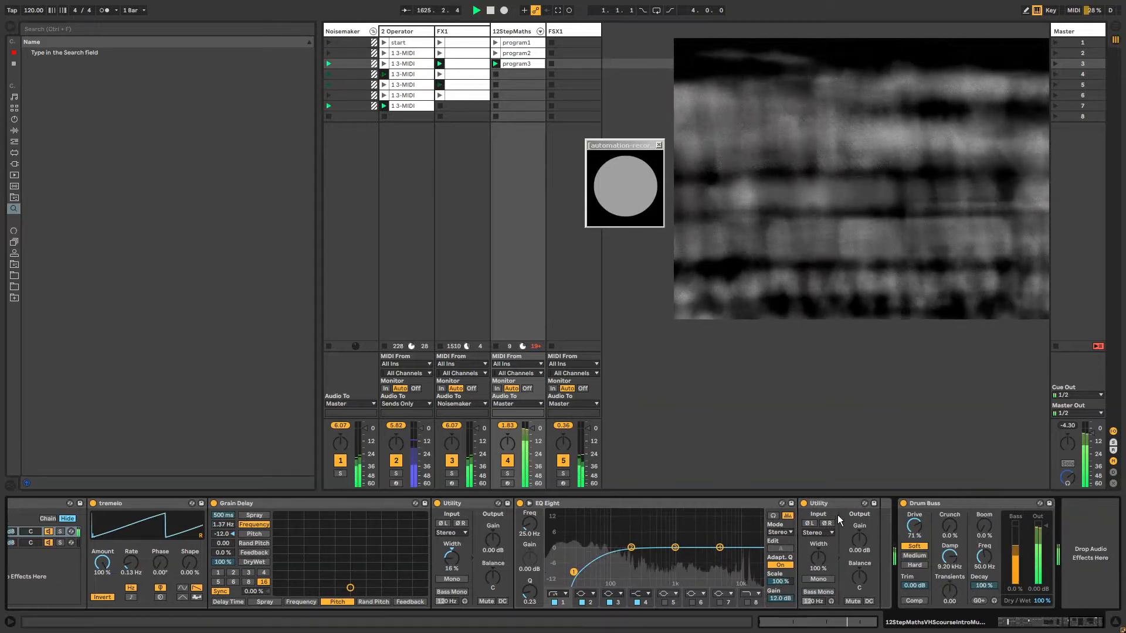
left_click(844, 505)
key("Delete")
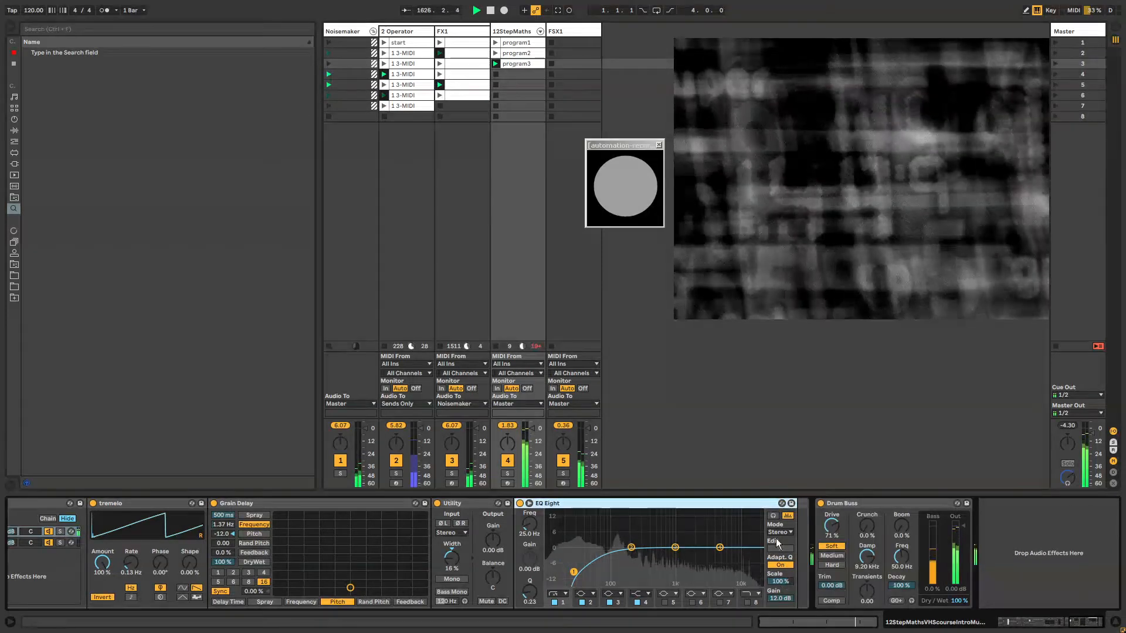
Step: Move the EQ Eight's band 3 above 10 kHz with a gain of -9.30 dB
left_click_drag(676, 550, 749, 571)
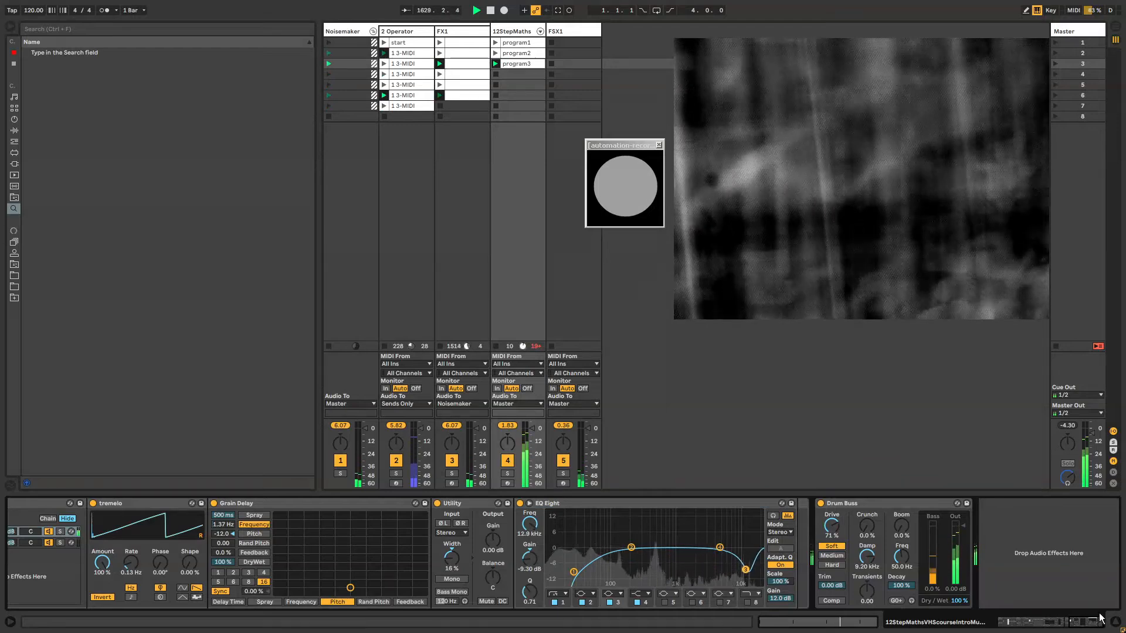
Step: Show the perc chain's volume envelope in program3, fade it from 0.0 dB to -inf by bar 10, and unlink it from the clip
left_click_drag(1057, 623, 1032, 623)
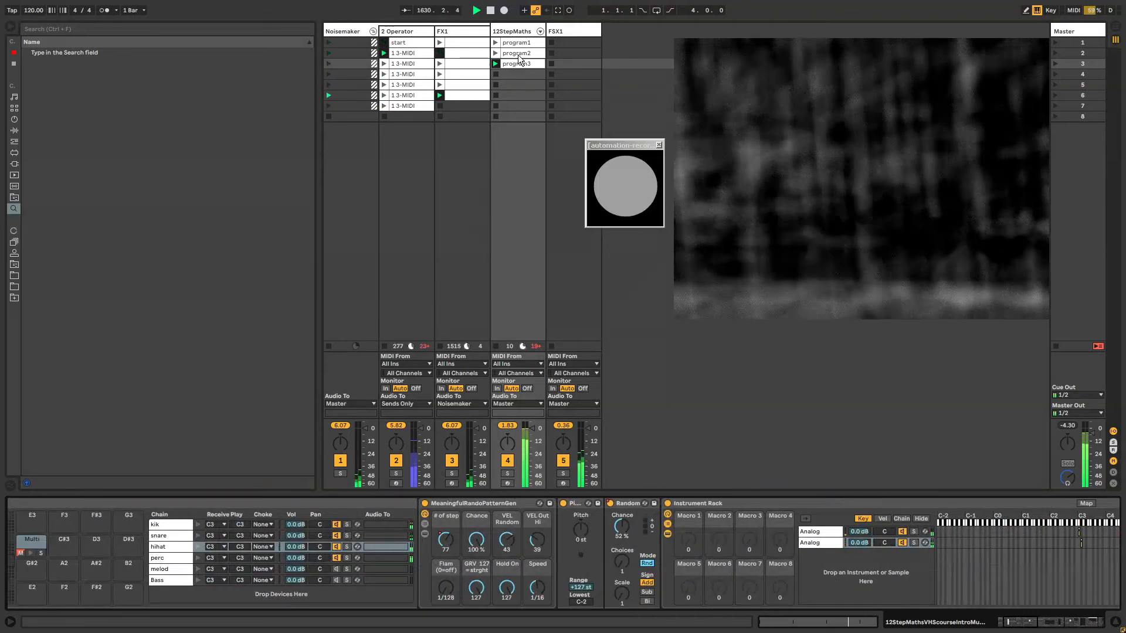
left_click(164, 559)
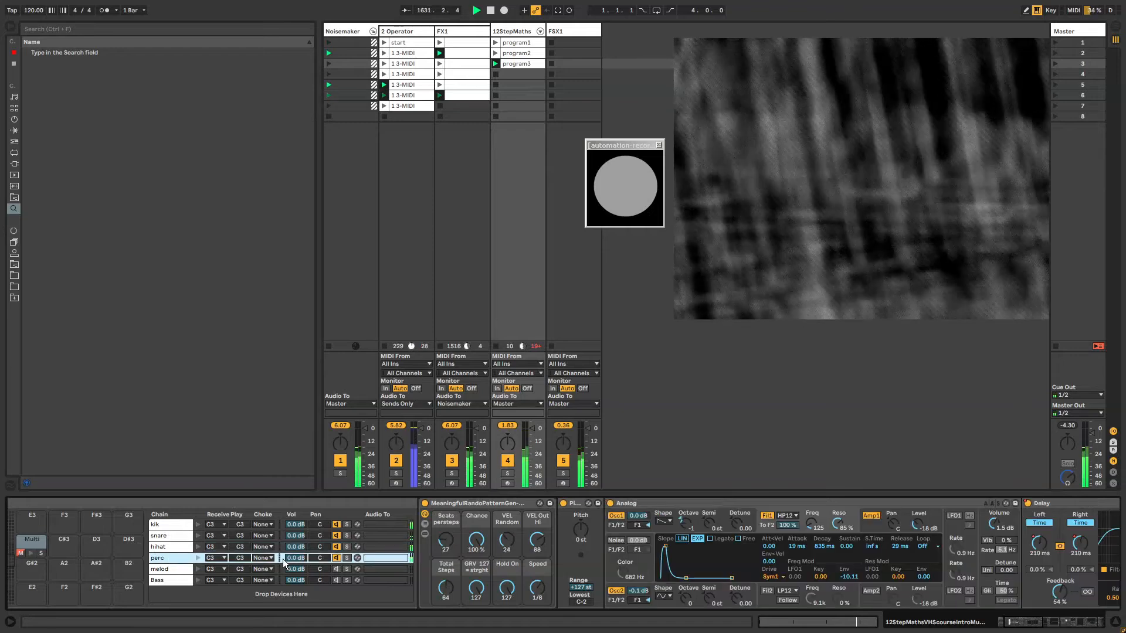
right_click(286, 561)
left_click(325, 426)
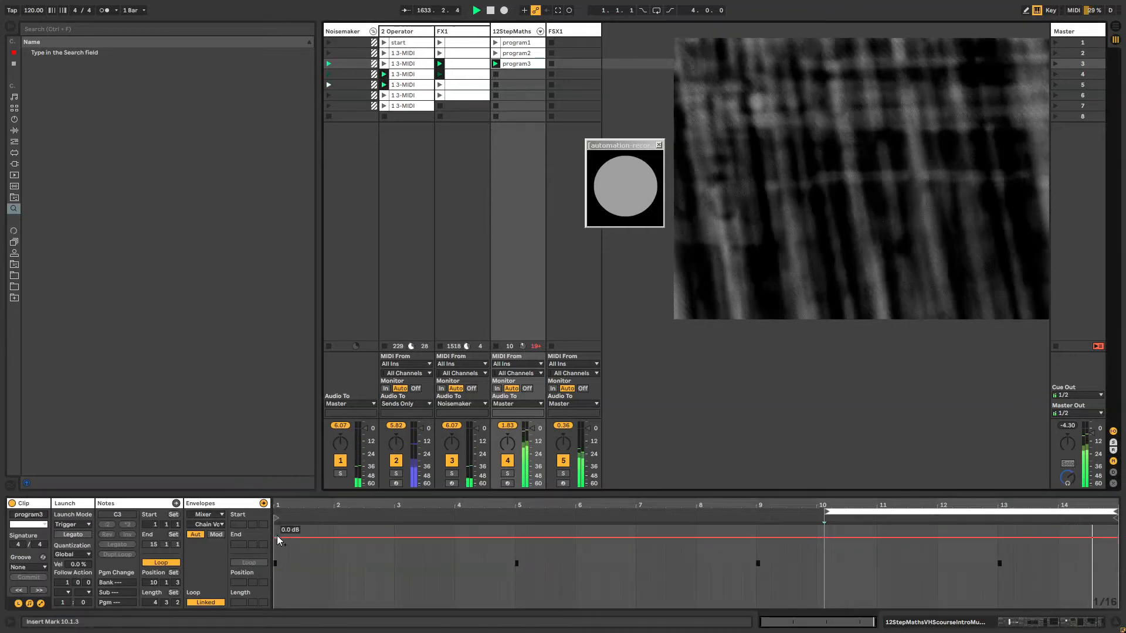
left_click_drag(815, 539, 815, 609)
left_click(217, 602)
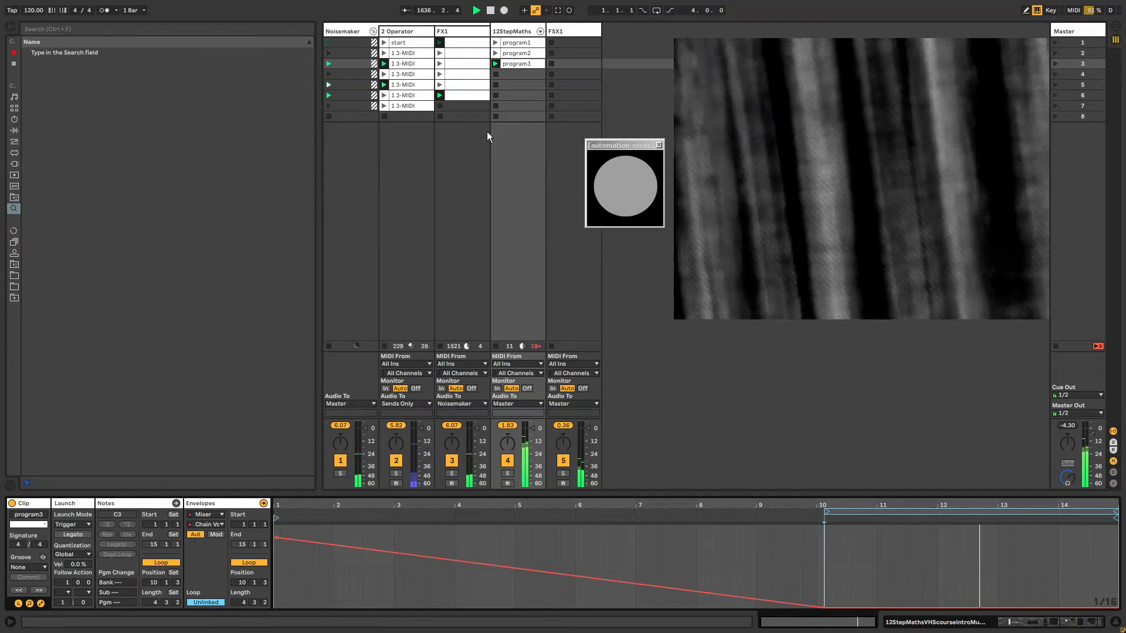
Step: Set program3's clip loop to start at bar 1 and run for 12 bars
left_click(136, 505)
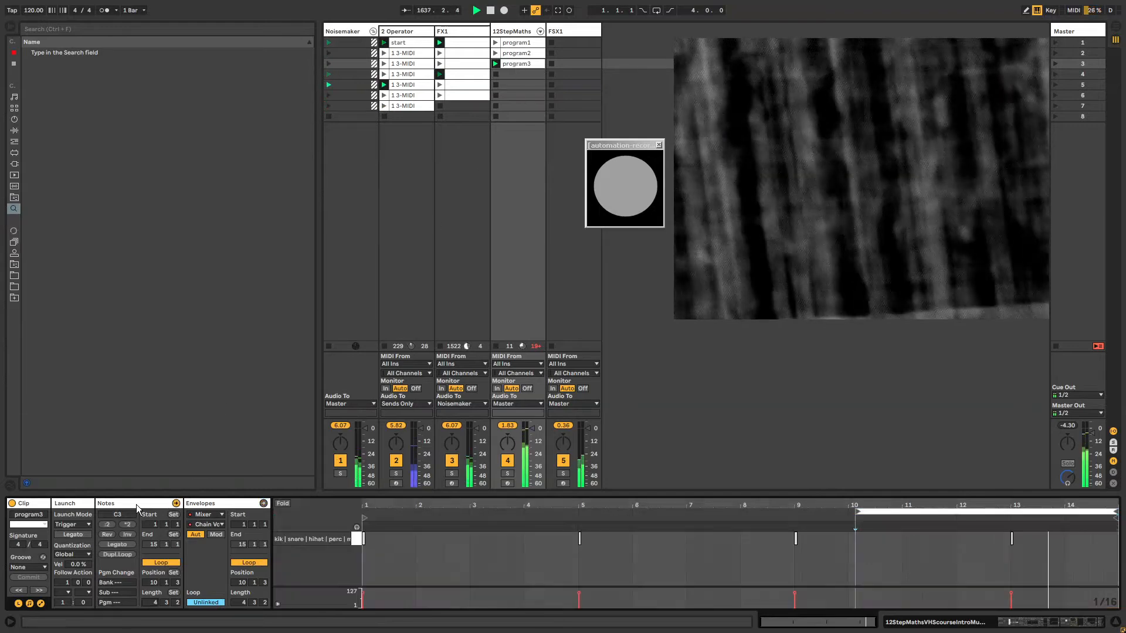
left_click_drag(862, 511, 380, 510)
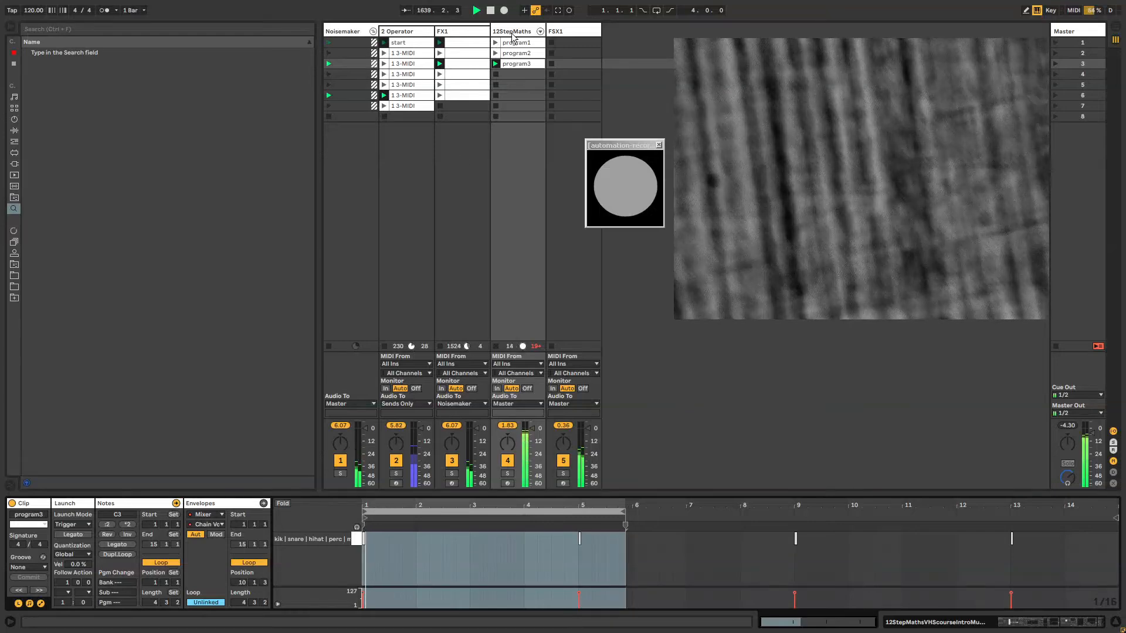
left_click(512, 33)
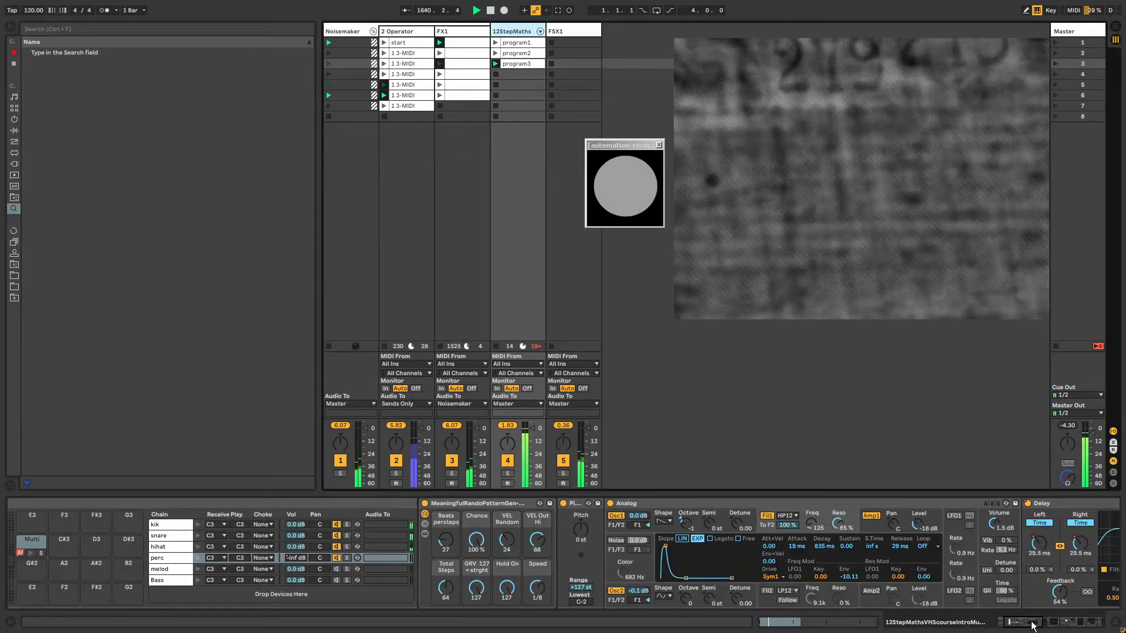
left_click_drag(1032, 626, 1059, 630)
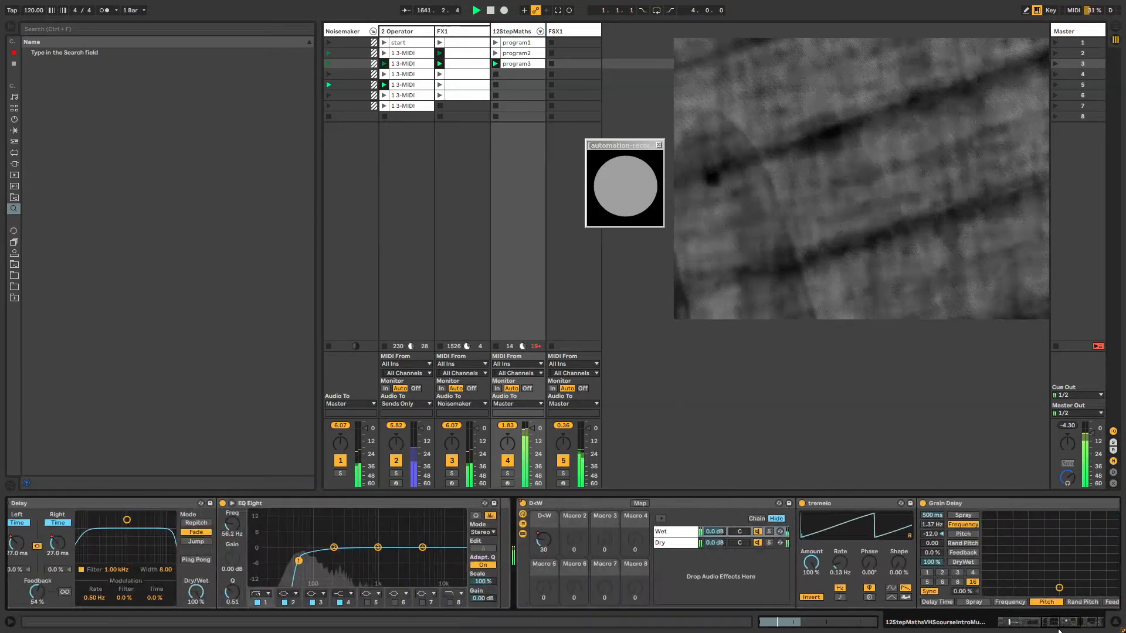
left_click(519, 64)
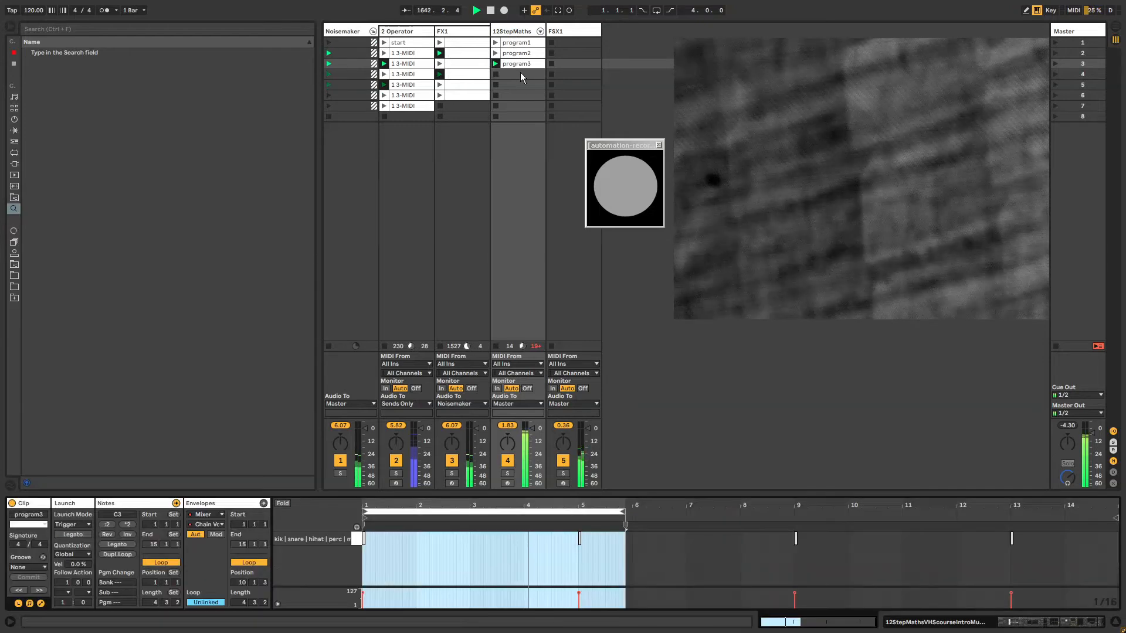
left_click_drag(623, 511, 1006, 511)
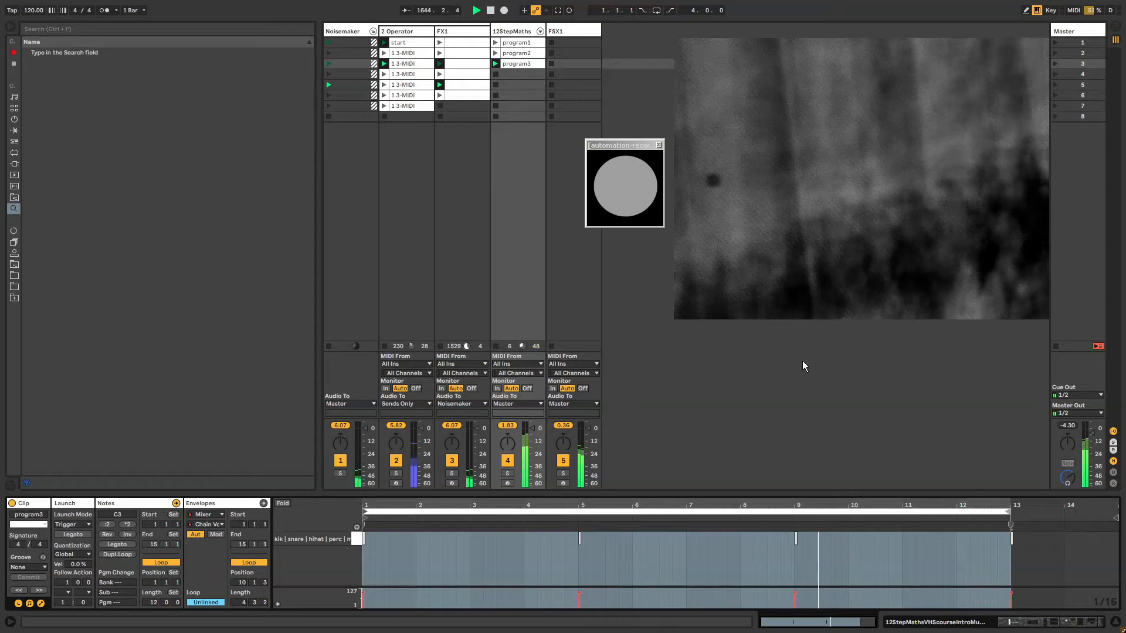
Step: Show the D<W macro's envelope in program3, unlink it, and loop only its three bars from bar 10
left_click(497, 32)
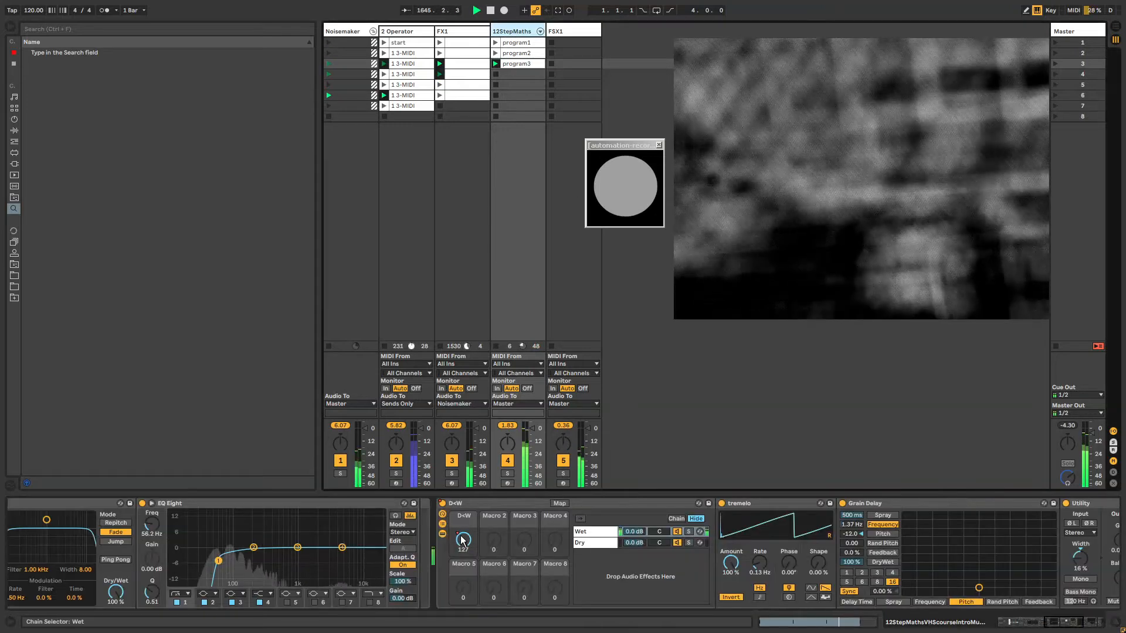
right_click(462, 540)
left_click(501, 375)
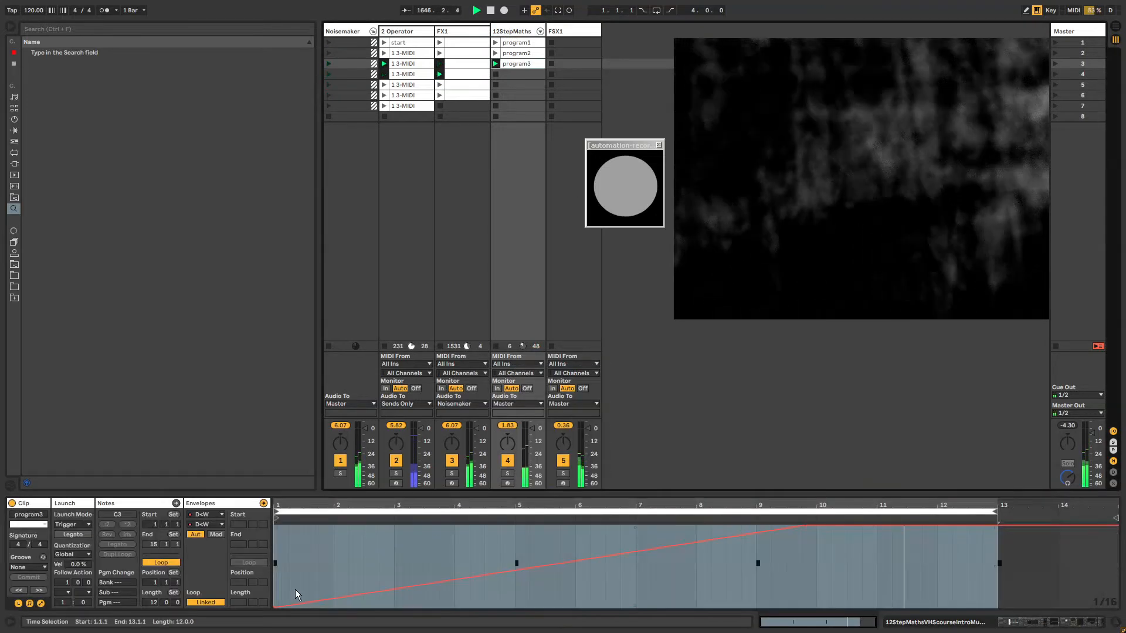
left_click(201, 602)
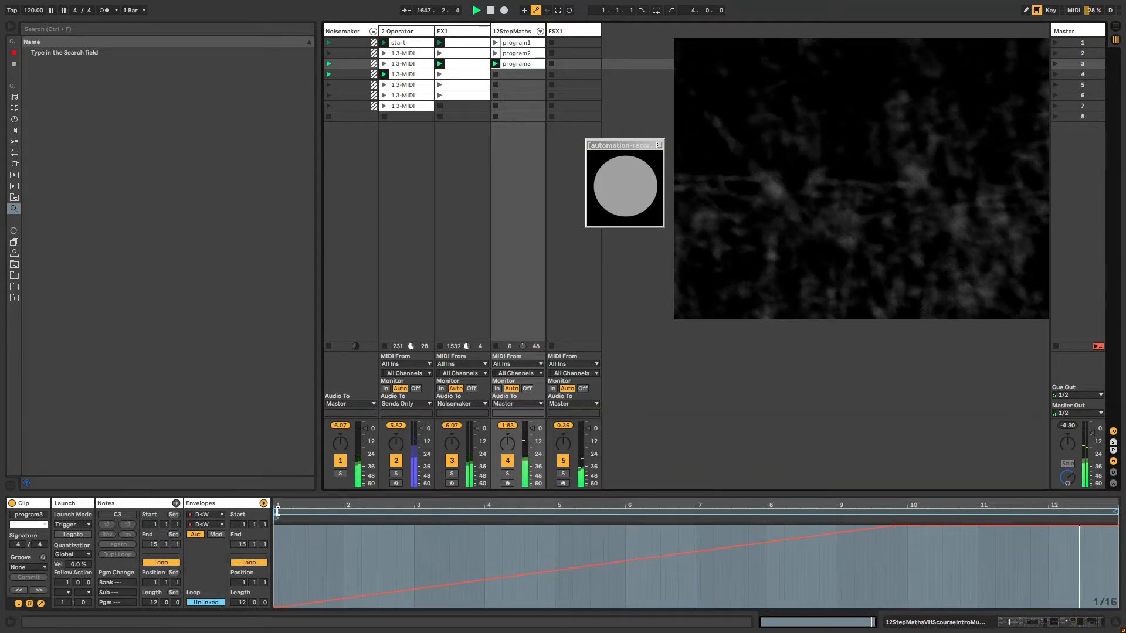
mouse_move(277, 510)
left_mouse_down()
mouse_move(889, 520)
mouse_move(306, 519)
left_mouse_up()
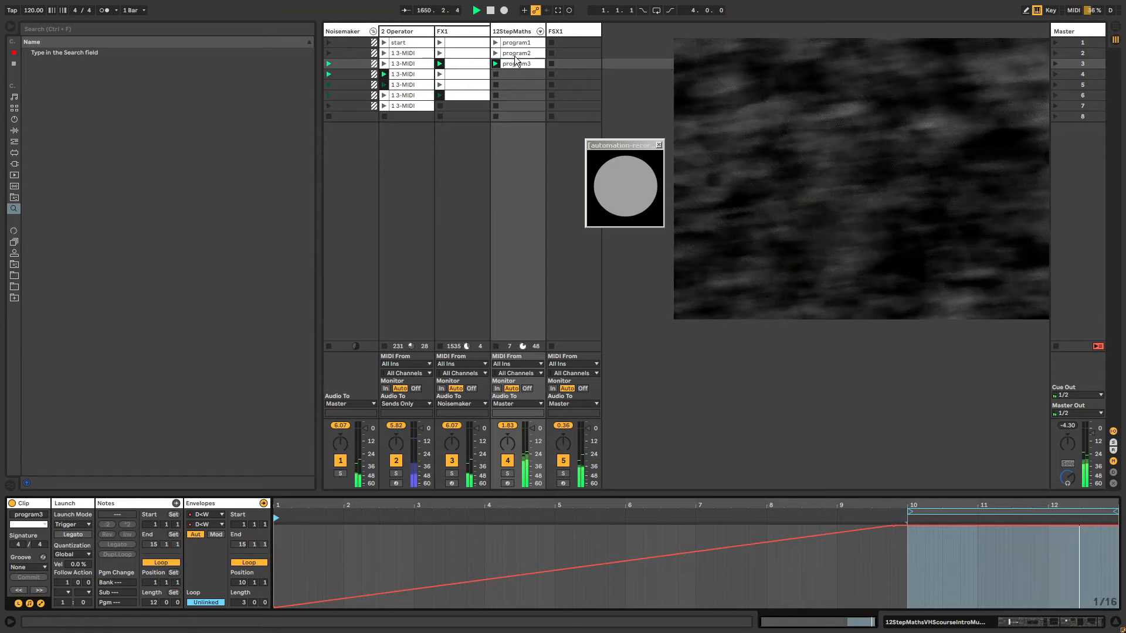
Step: Unlink the hihat chain's volume envelope in program3, fade it to -26.0 dB by bar 10, and loop 12 bars from 9.4.3
left_click(519, 26)
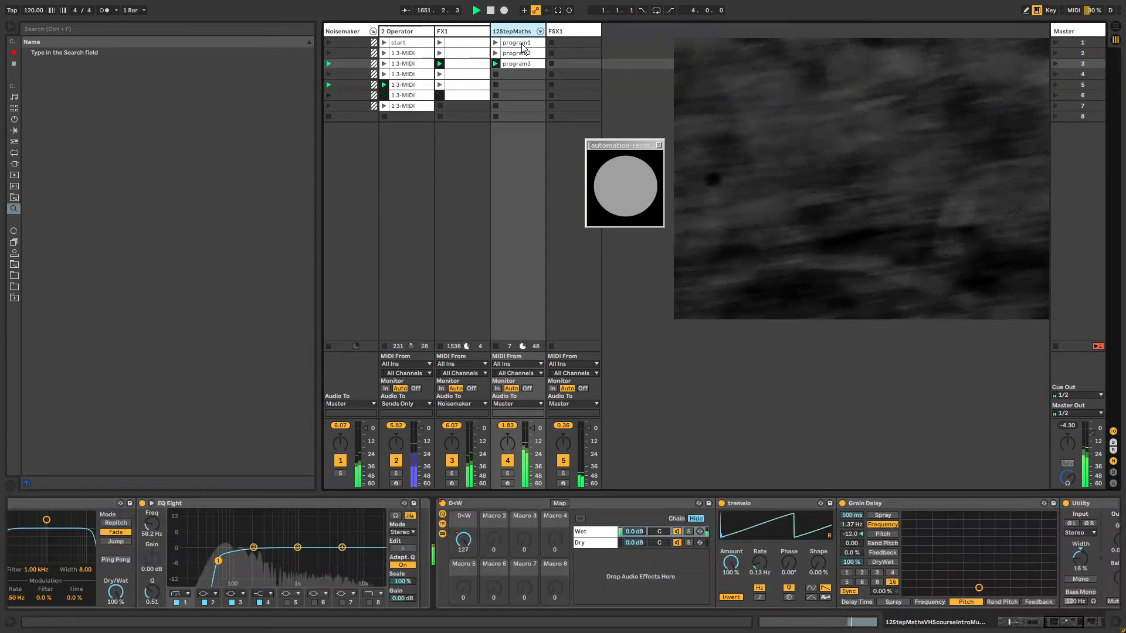
left_click_drag(1060, 619, 1082, 627)
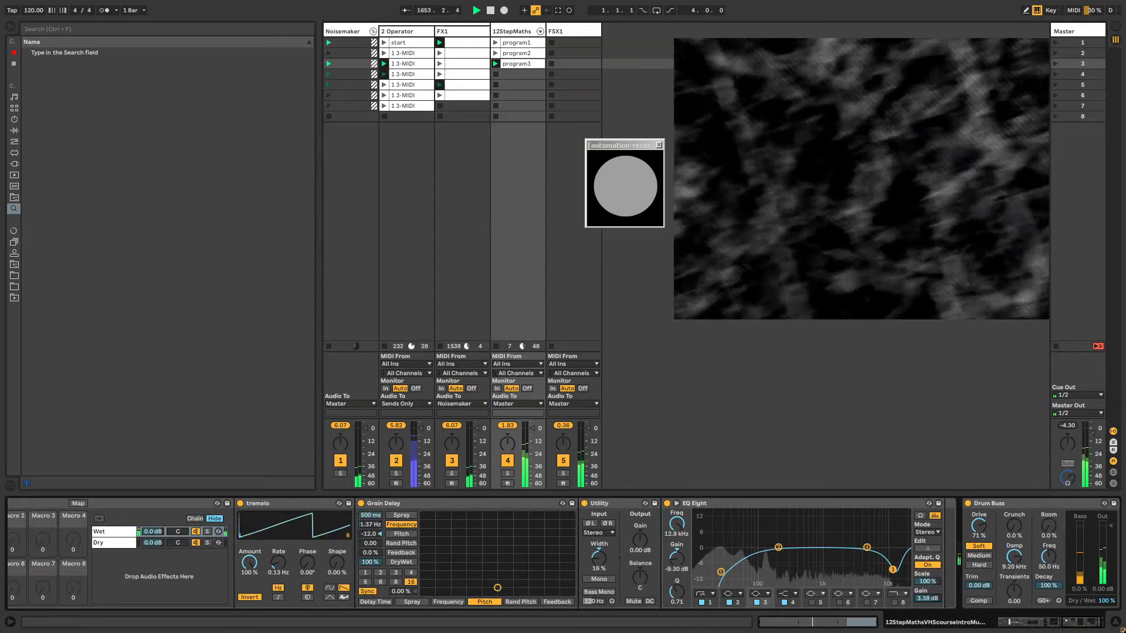
left_click_drag(1083, 624, 1028, 624)
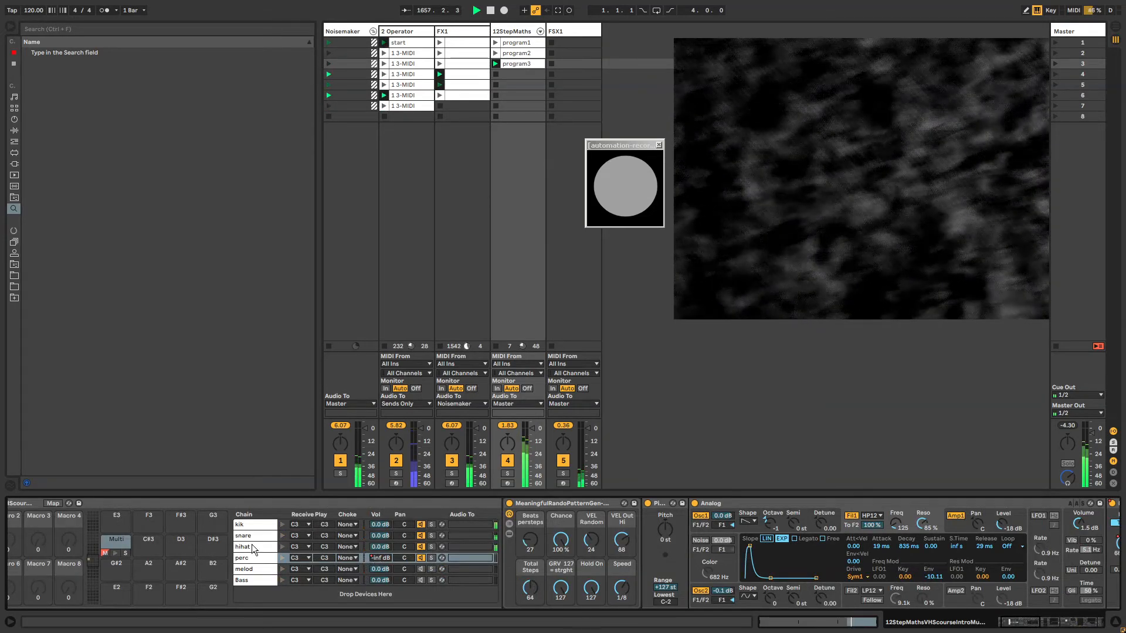
right_click(386, 546)
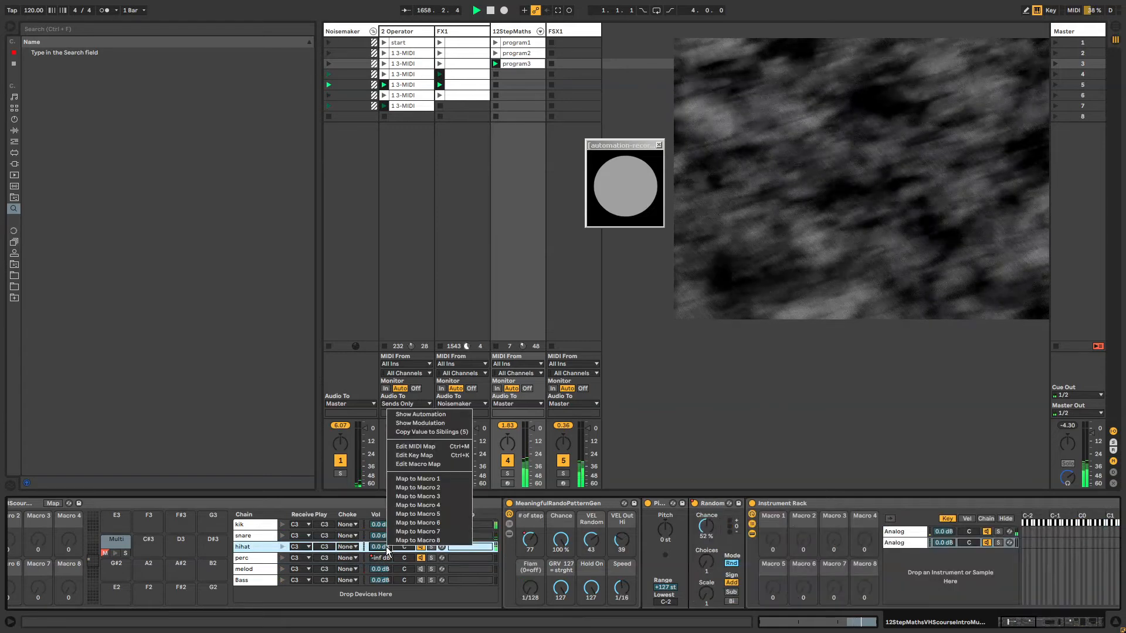
left_click(416, 412)
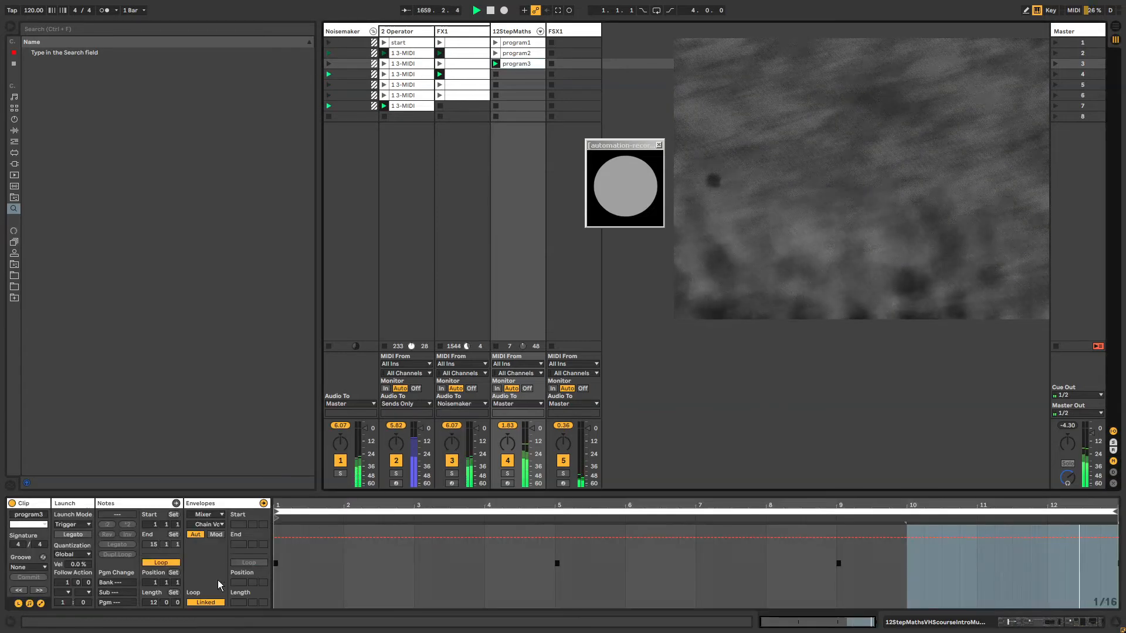
left_click(206, 603)
left_click(279, 536)
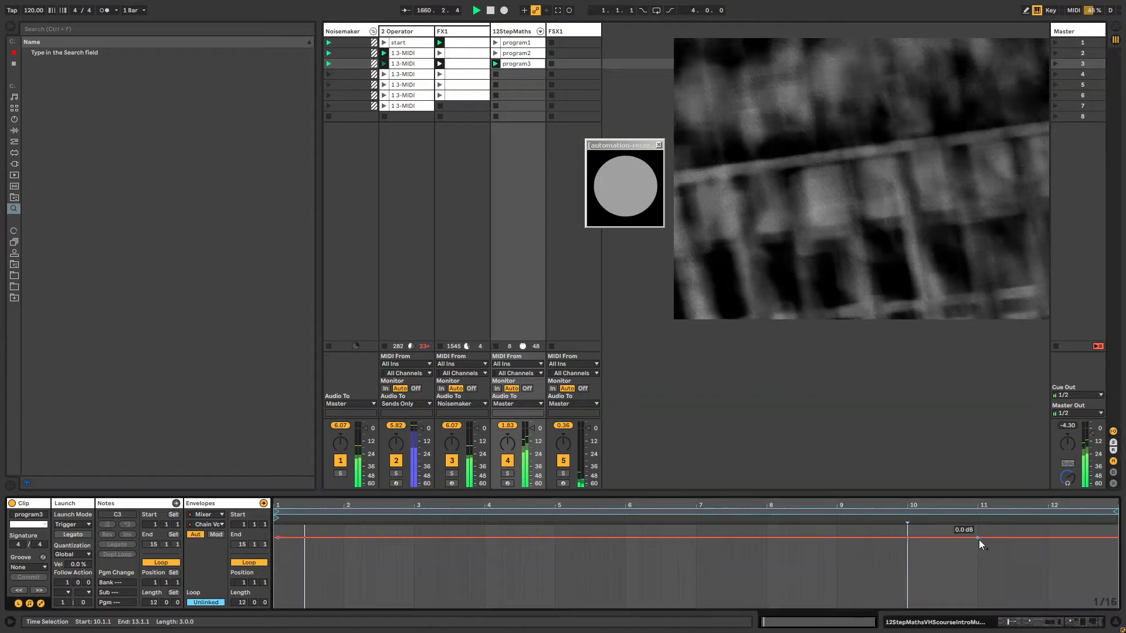
left_click_drag(918, 538, 902, 585)
mouse_move(280, 510)
left_mouse_down()
mouse_move(900, 517)
mouse_move(276, 517)
left_mouse_up()
Step: Add two peaks near bars 14 and 20 to the hihat volume envelope's looped part, returning to -26.0 dB between them
left_click(700, 585)
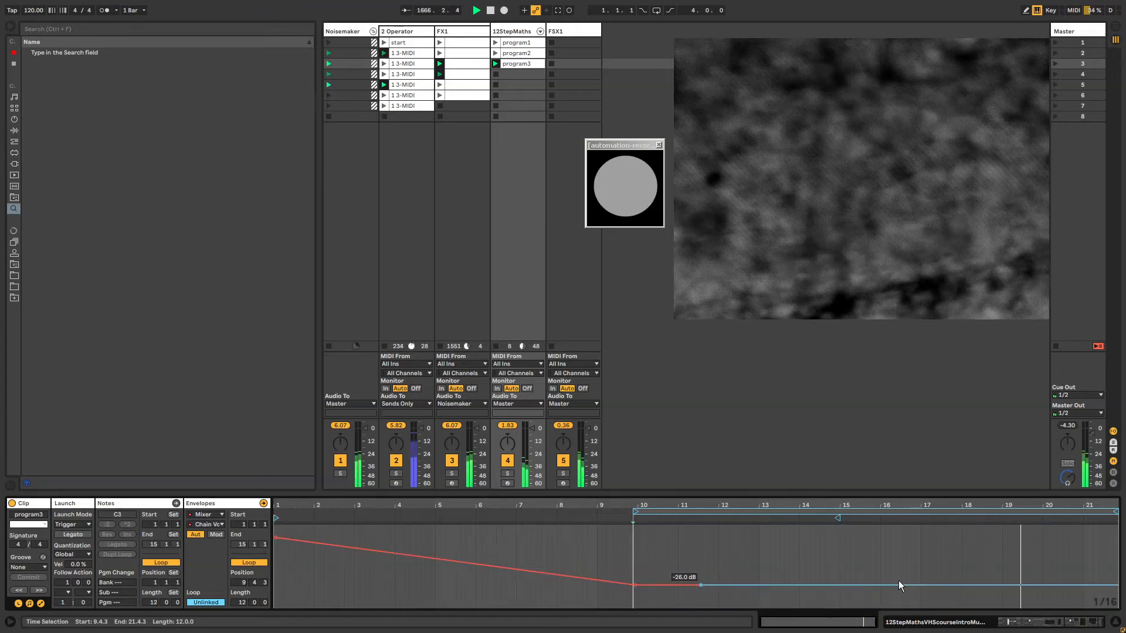
left_click(907, 585)
left_click_drag(858, 584, 820, 564)
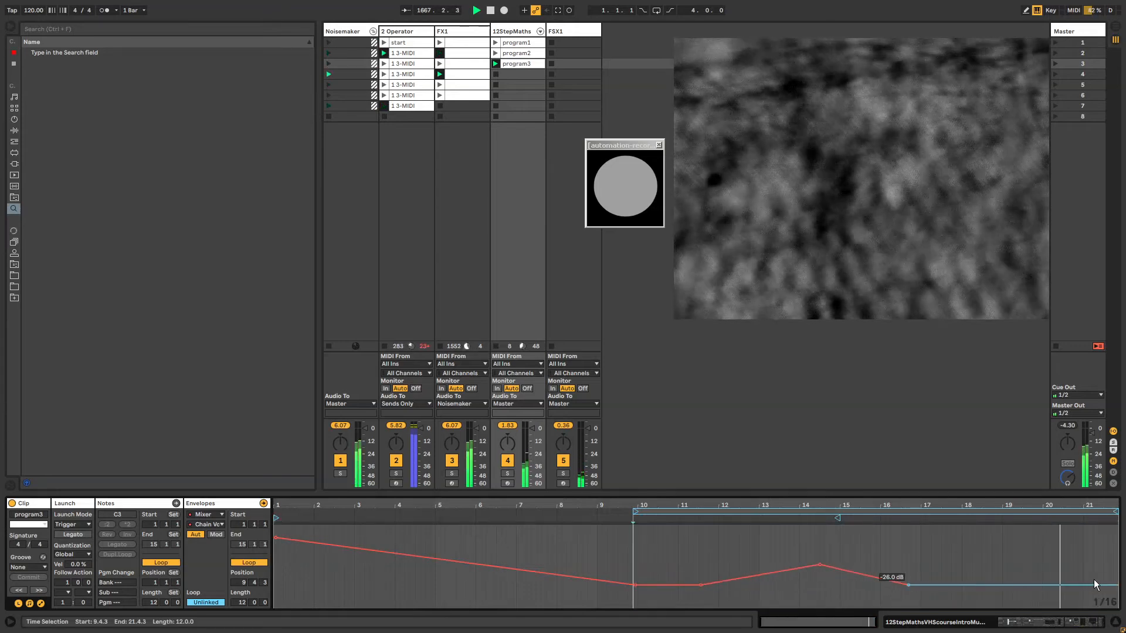
left_click(1110, 585)
left_click_drag(1066, 586, 1047, 561)
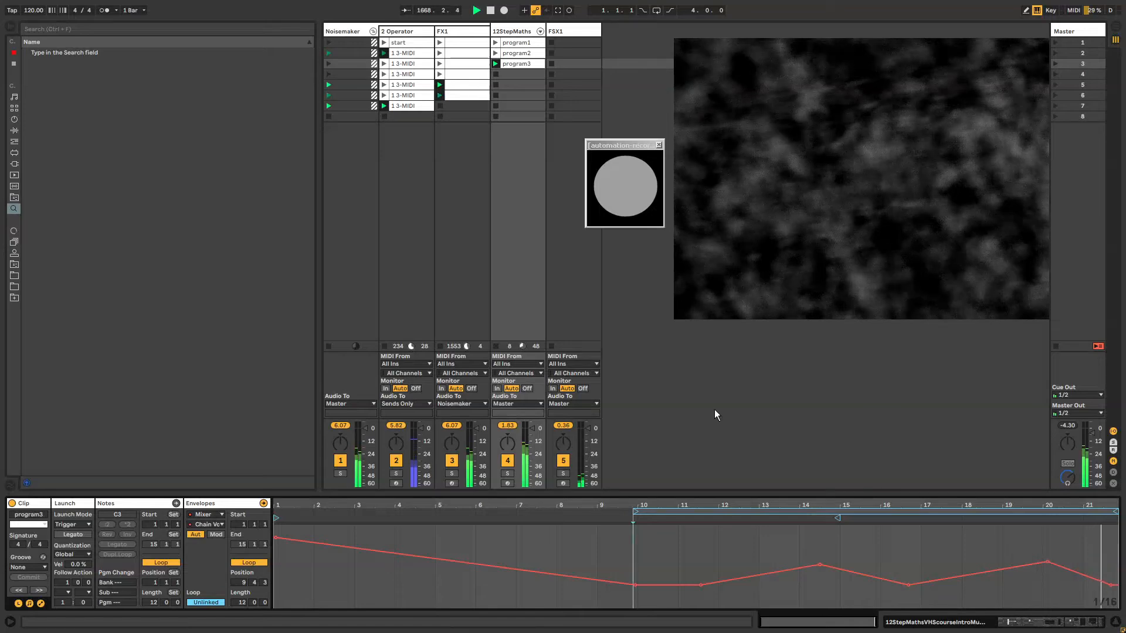
Step: Open and launch the program2 clip, and show the 12StepMaths track's devices
left_click(519, 75)
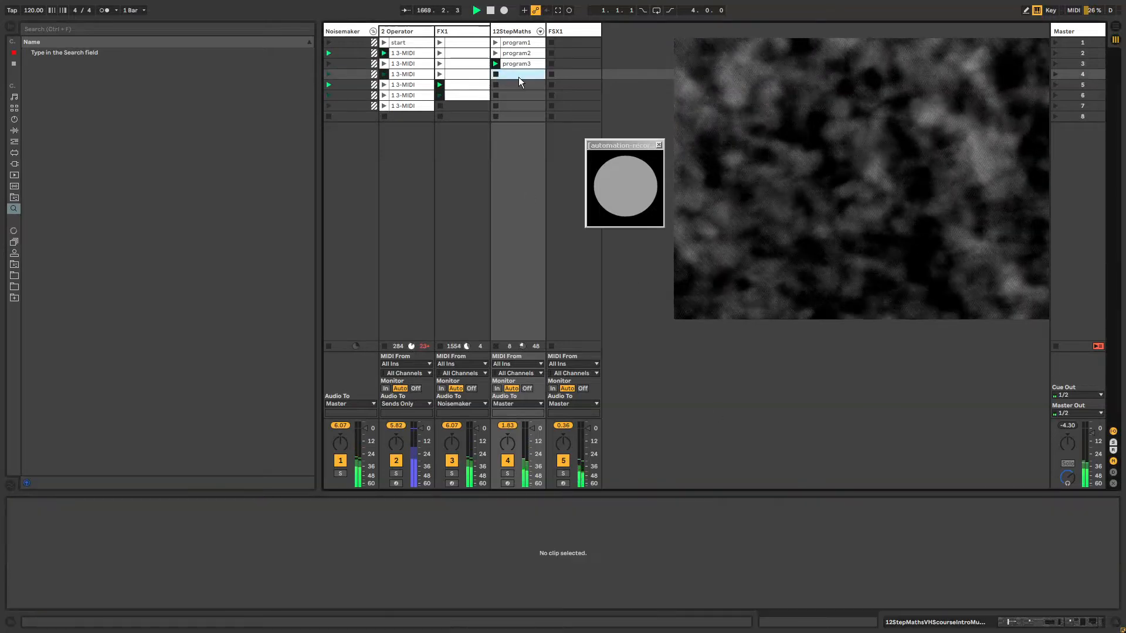
left_click(519, 54)
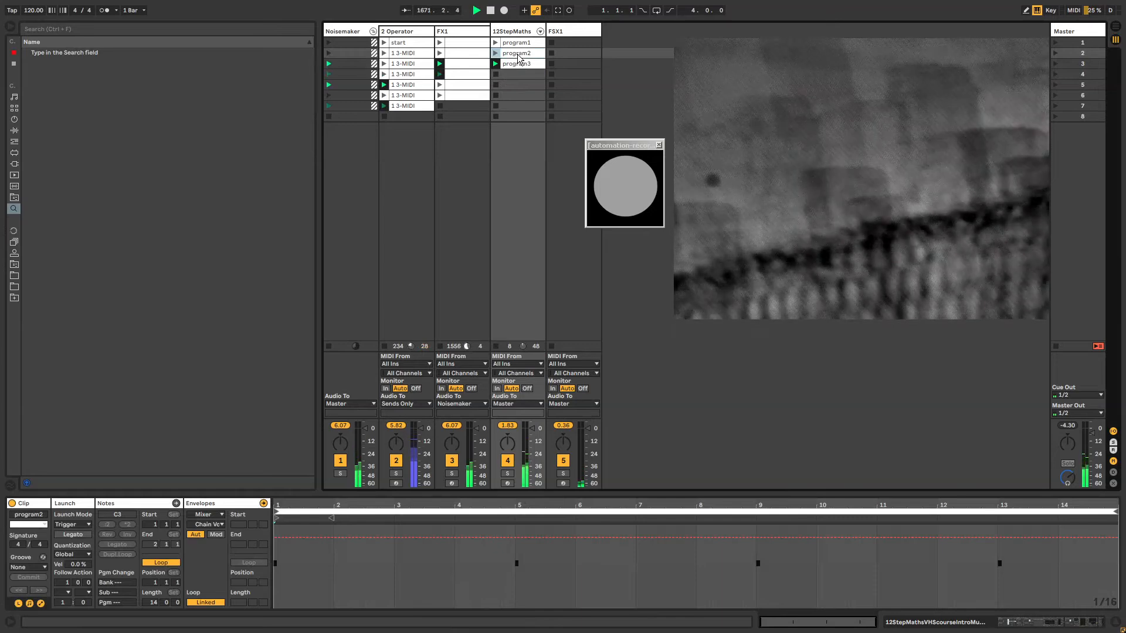
left_click(495, 54)
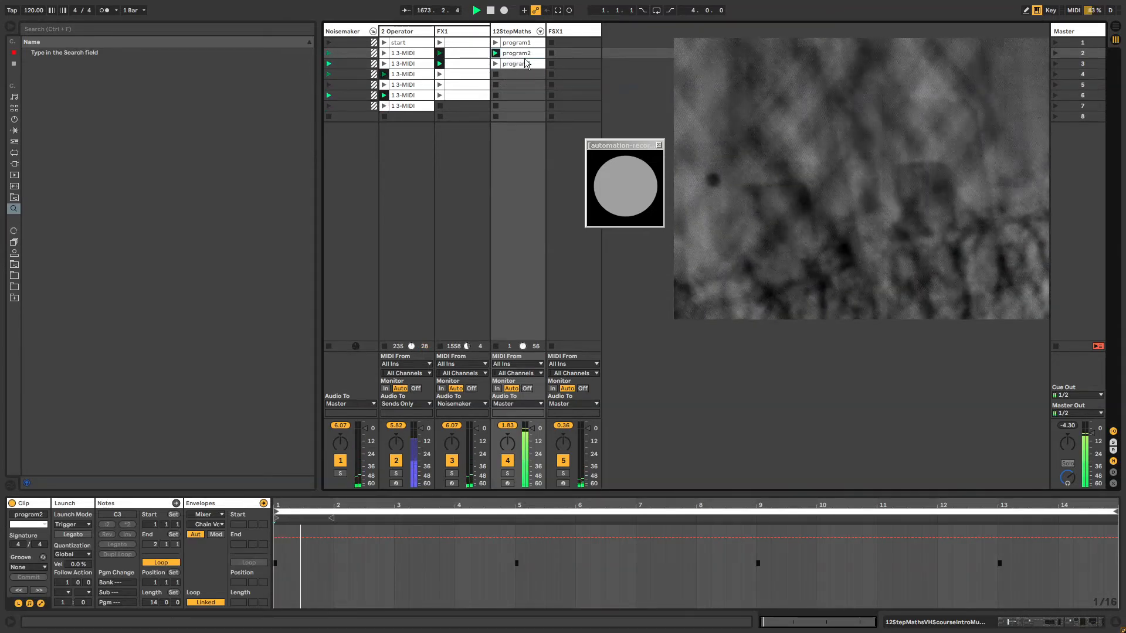
double_click(519, 32)
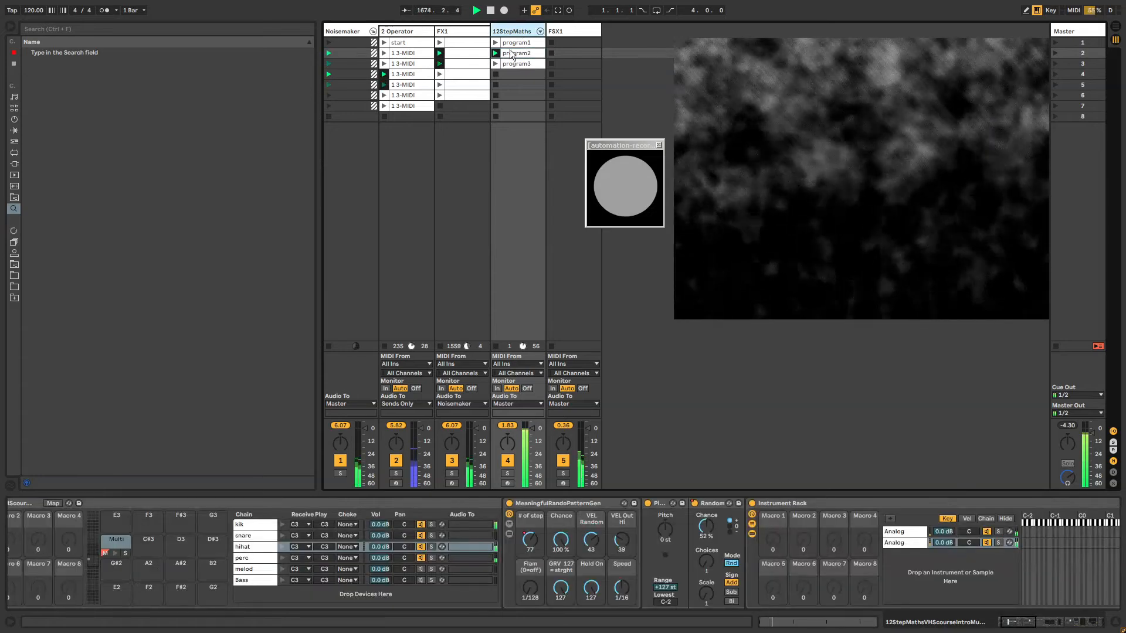
Step: Rename the program3 clip as FXonly and launch it
left_click(519, 64)
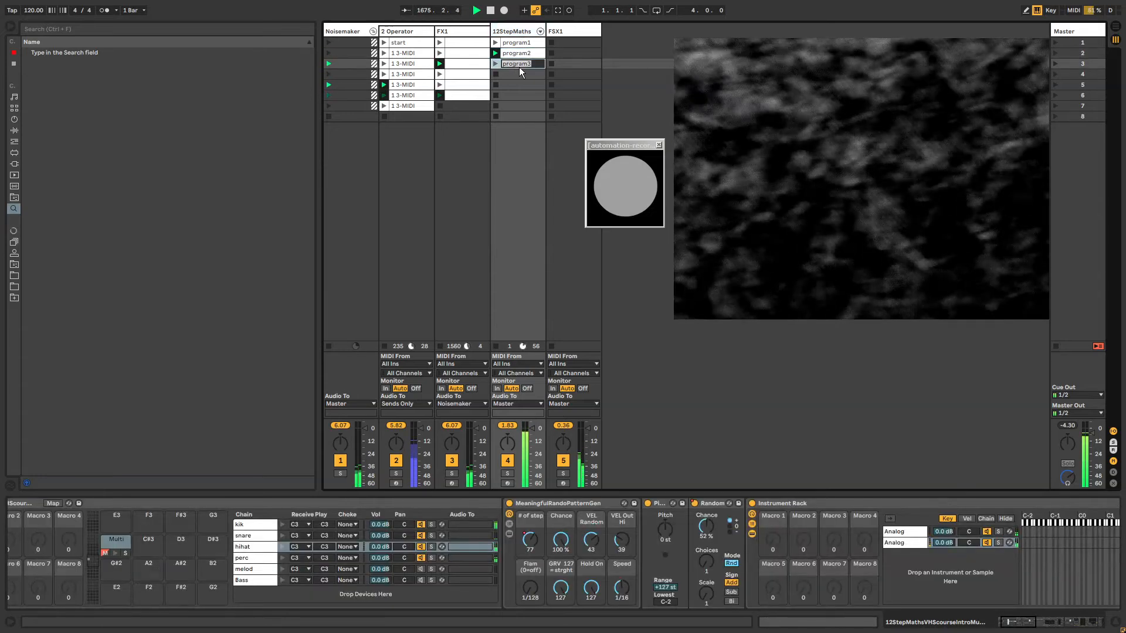
type("FXonly")
key("Return")
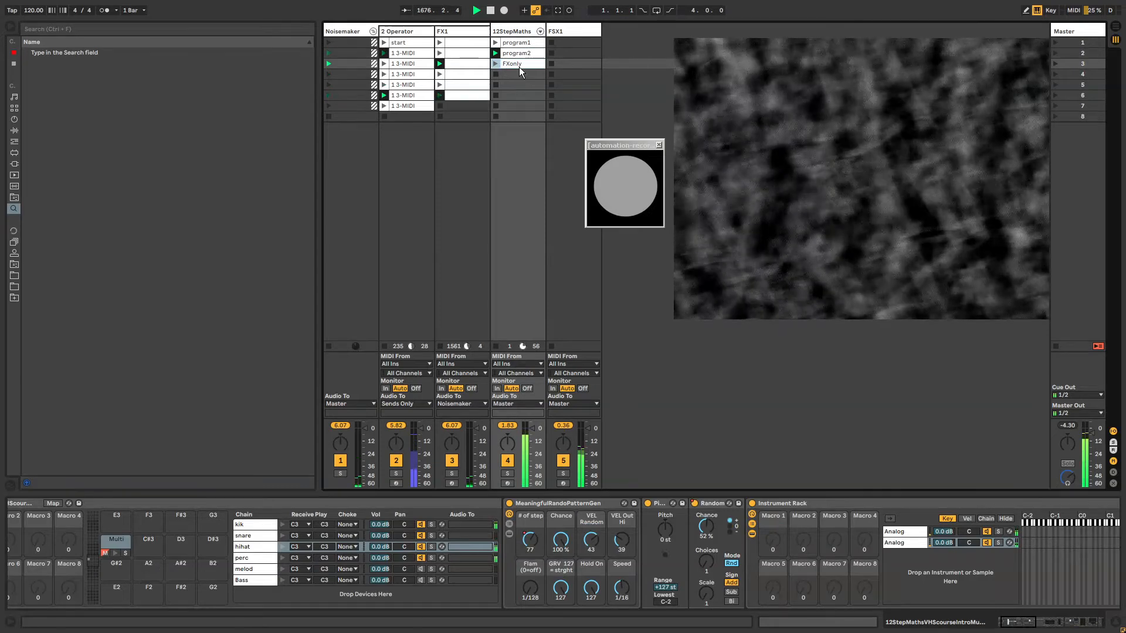
left_click(496, 64)
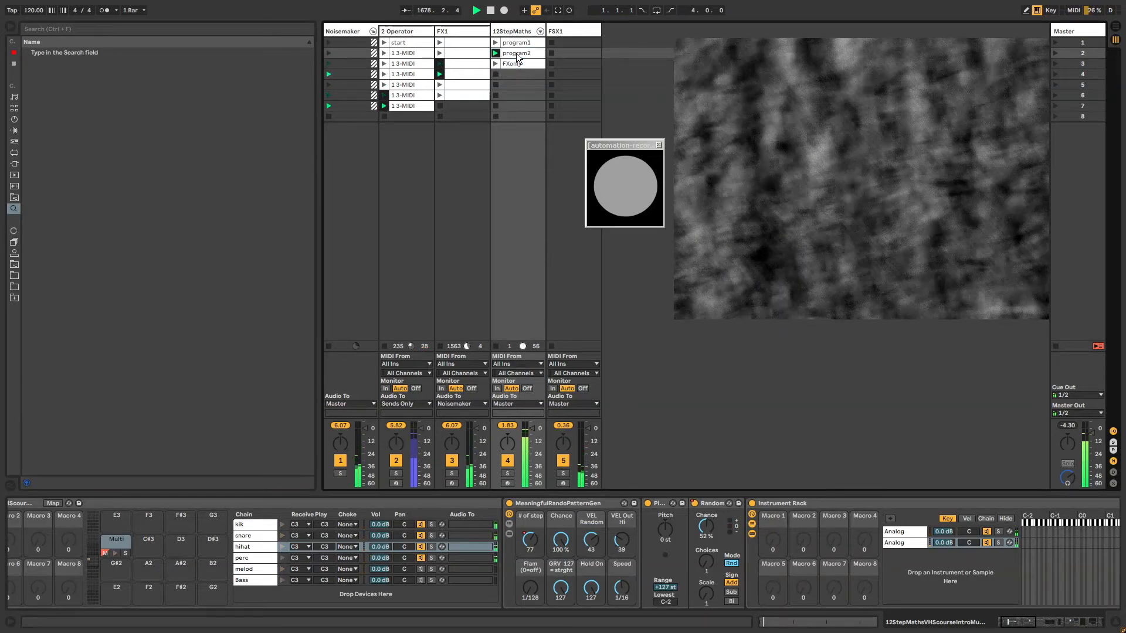
Step: Lower band 1 of the EQ Eight in the Wet chain to 10.0 Hz
left_click_drag(1025, 622, 1093, 627)
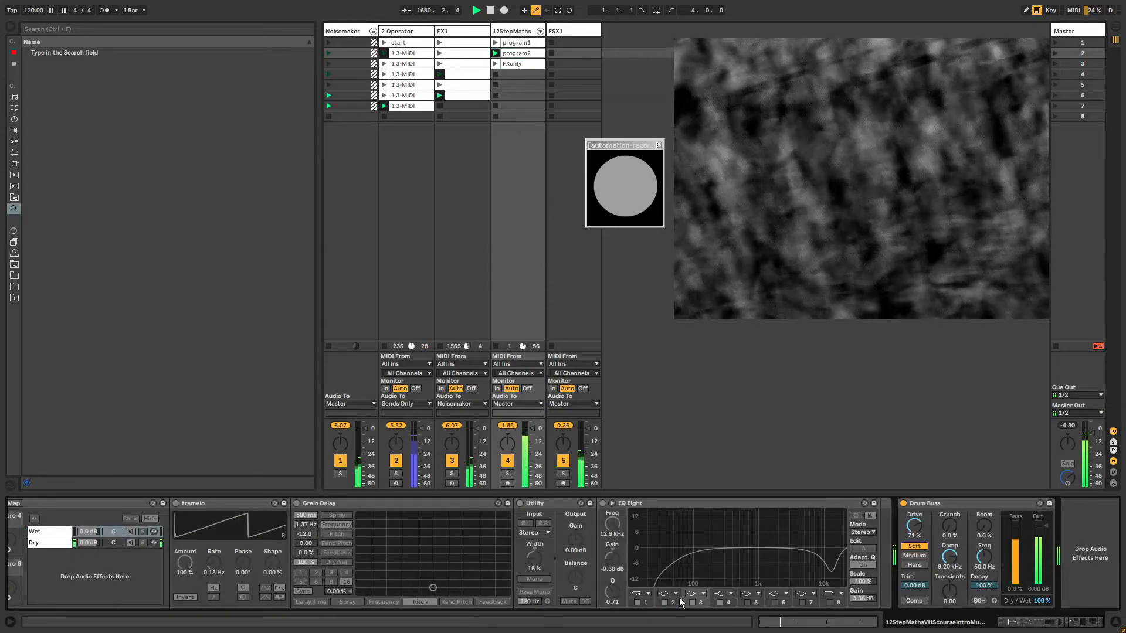
left_click(651, 601)
left_click_drag(614, 524, 613, 560)
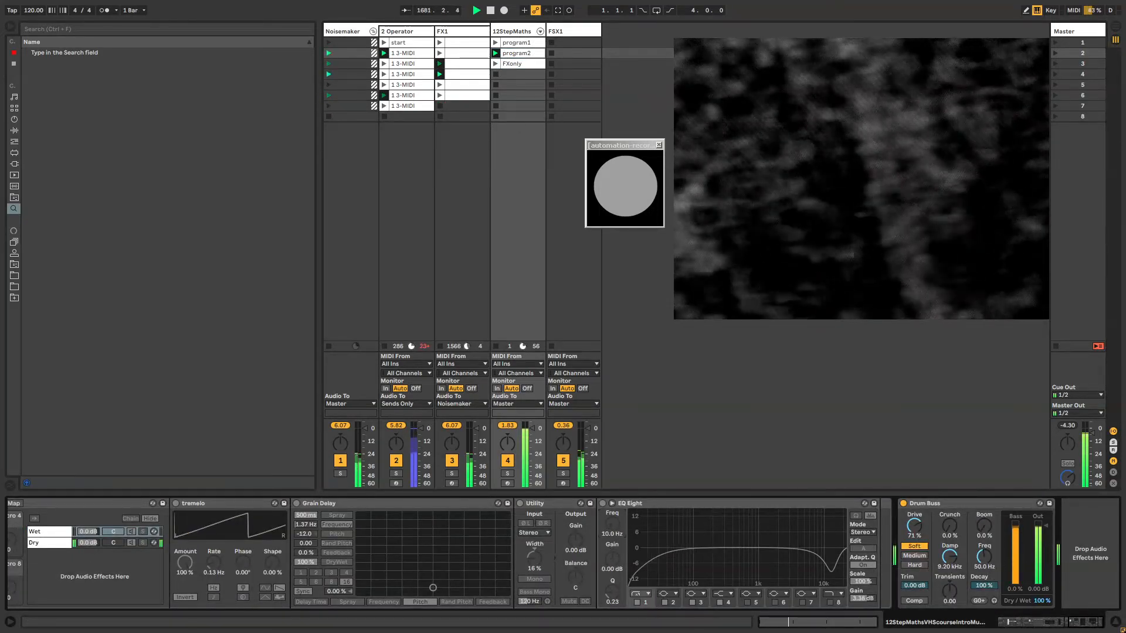
Step: Launch the FXonly clip and lower the plateau of its D<W macro envelope, starting just before bar 10, to 71
left_click(495, 63)
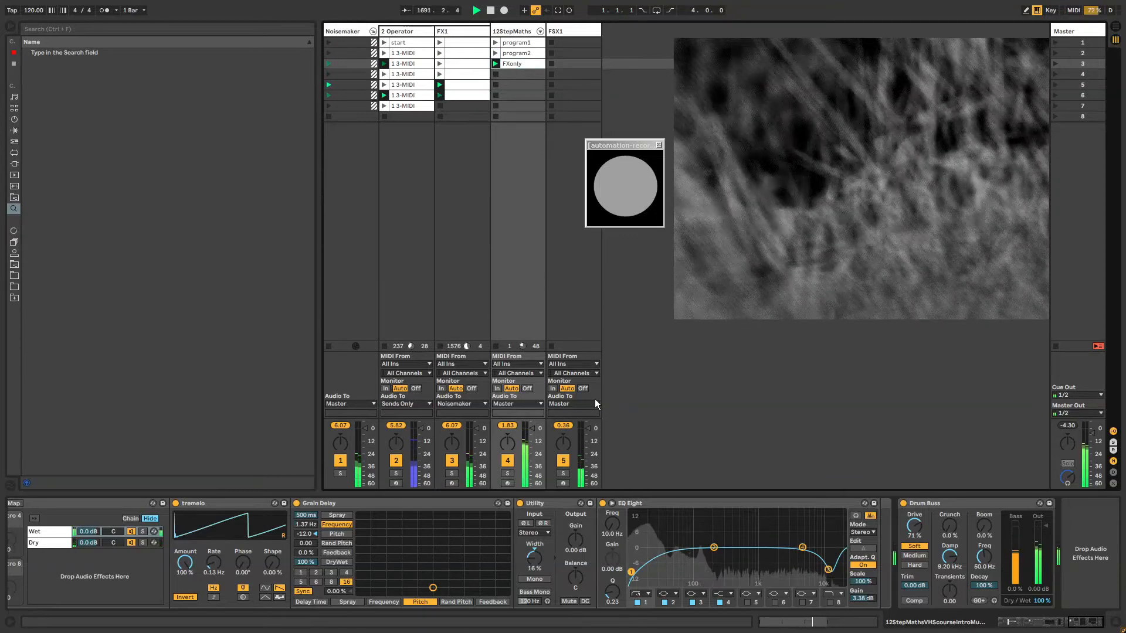
left_click_drag(1097, 621, 1088, 623)
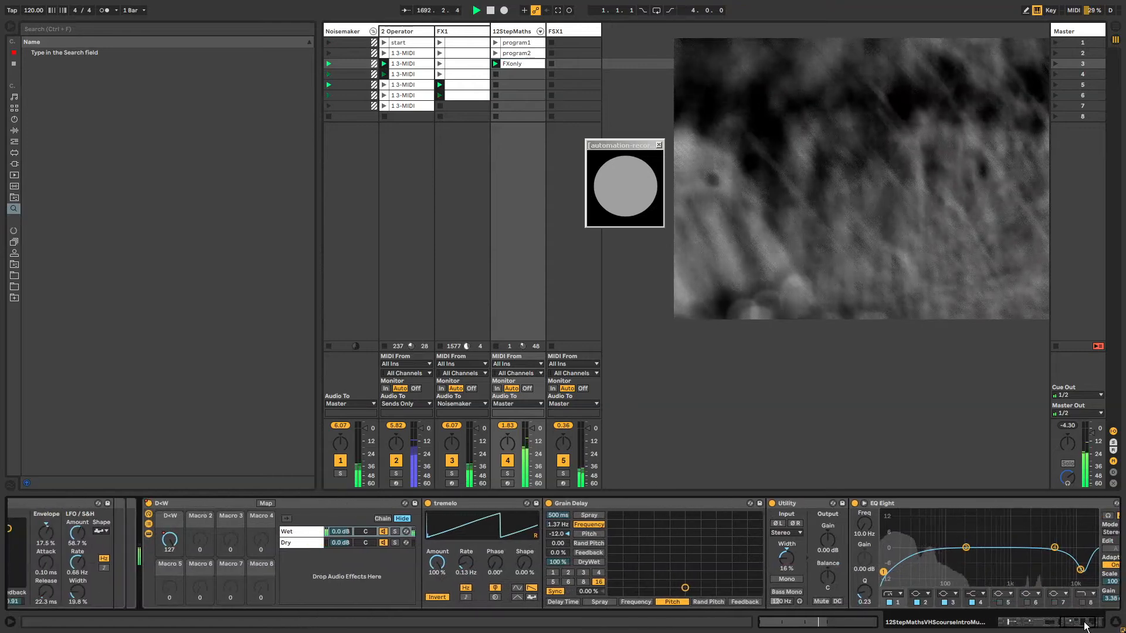
right_click(180, 547)
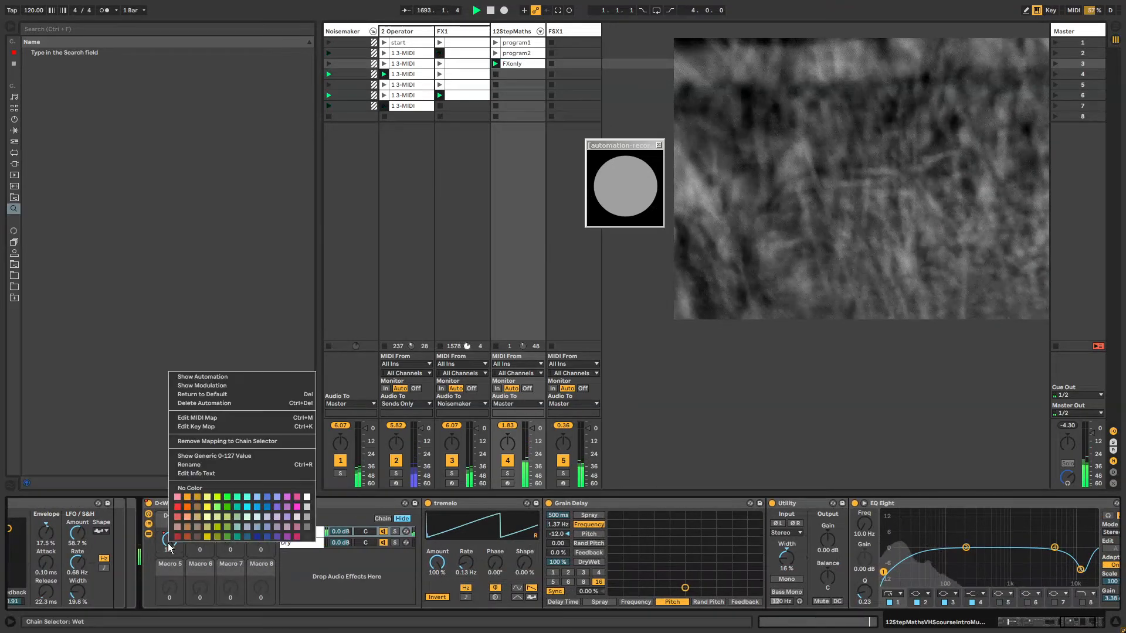
left_click(193, 379)
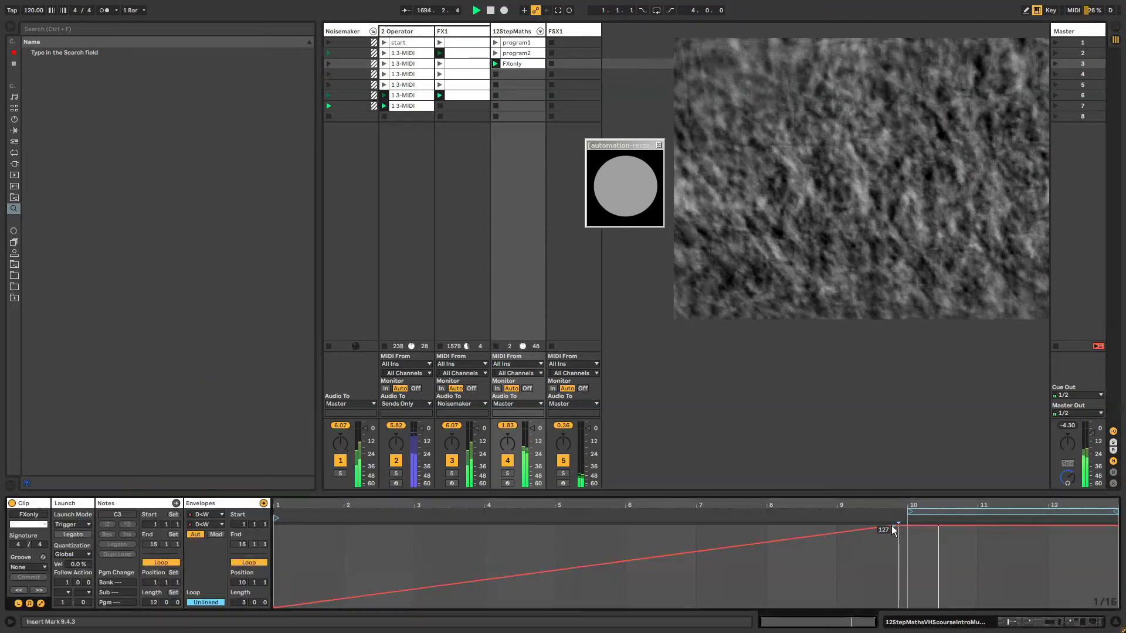
left_click_drag(898, 523, 897, 564)
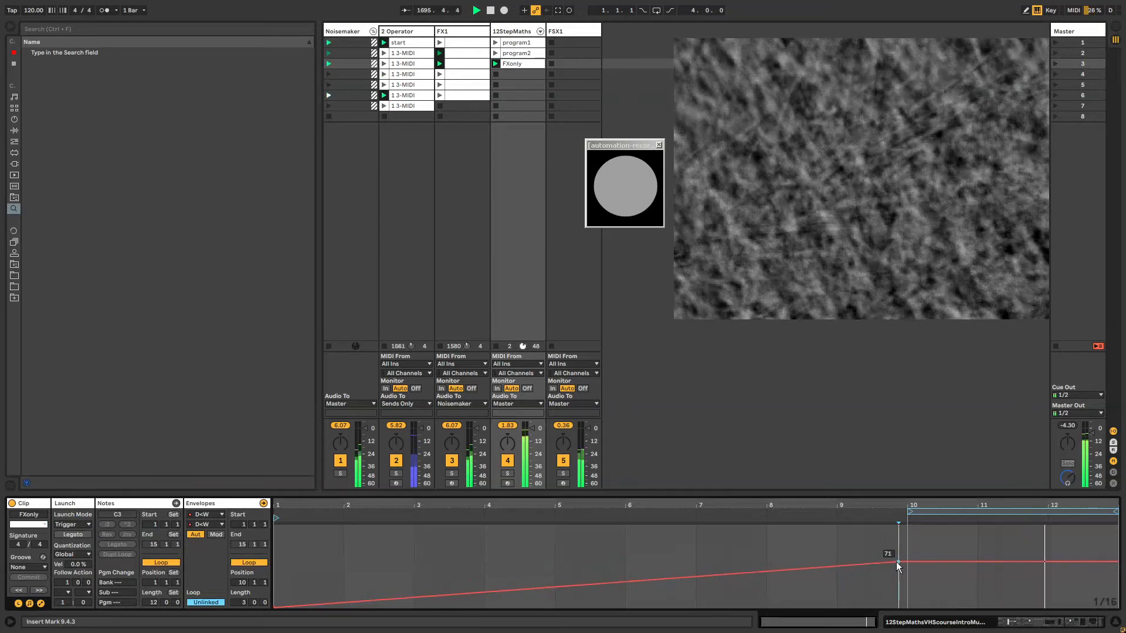
Step: Reshape the looped part of FXonly's perc chain volume envelope into one full peak between bars 12 and 13, falling to -inf dB at the end
left_click(508, 32)
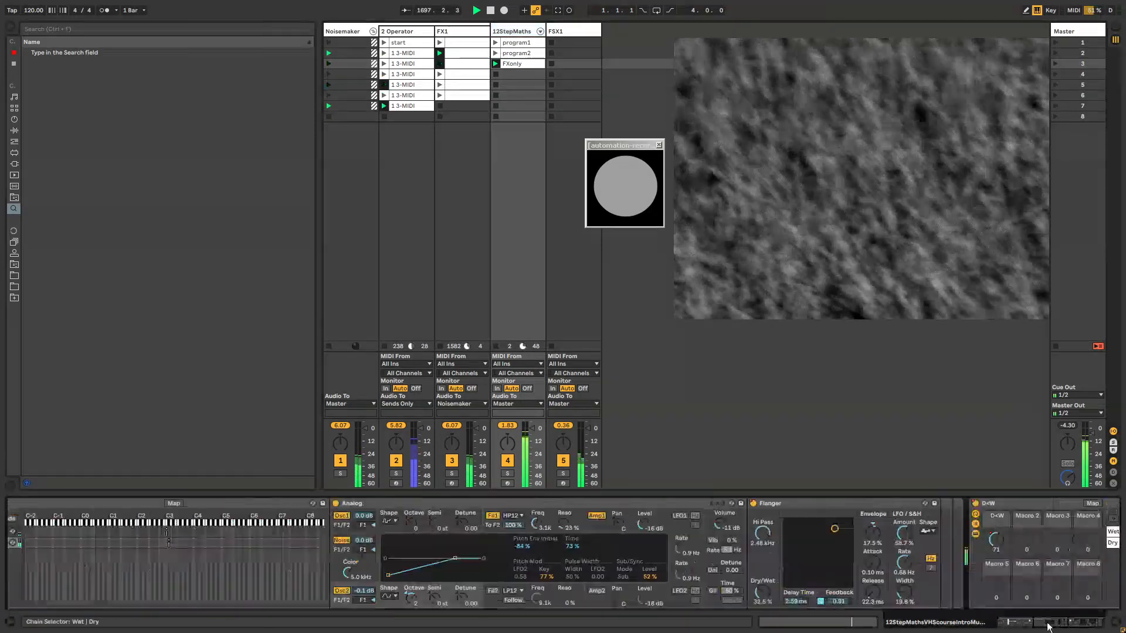
left_click_drag(1048, 627, 1019, 625)
right_click(358, 557)
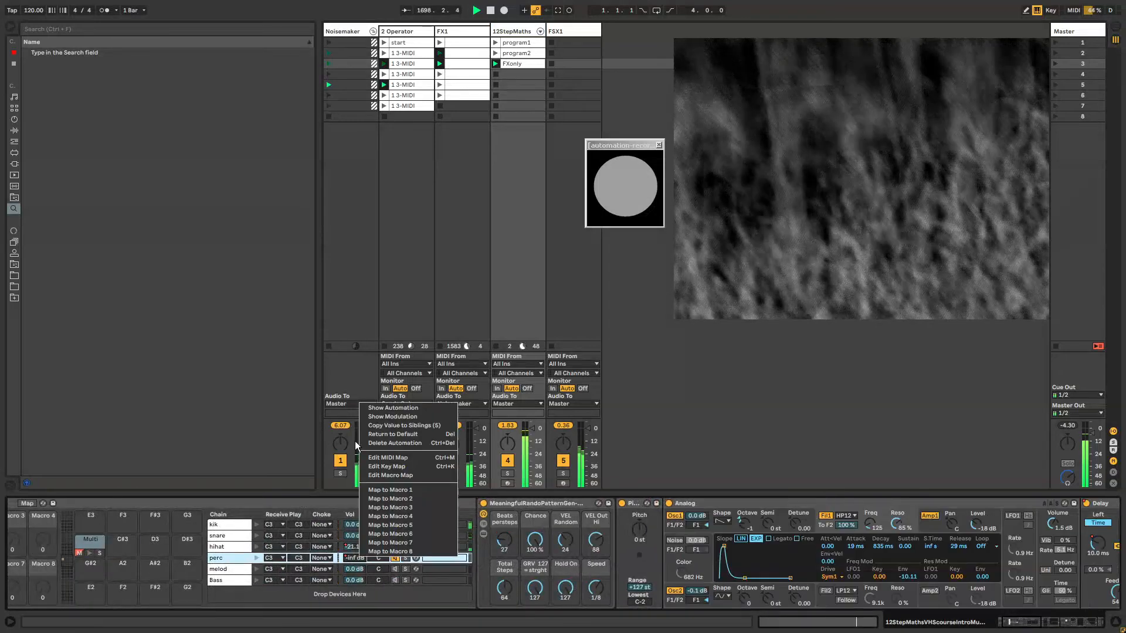
left_click(393, 408)
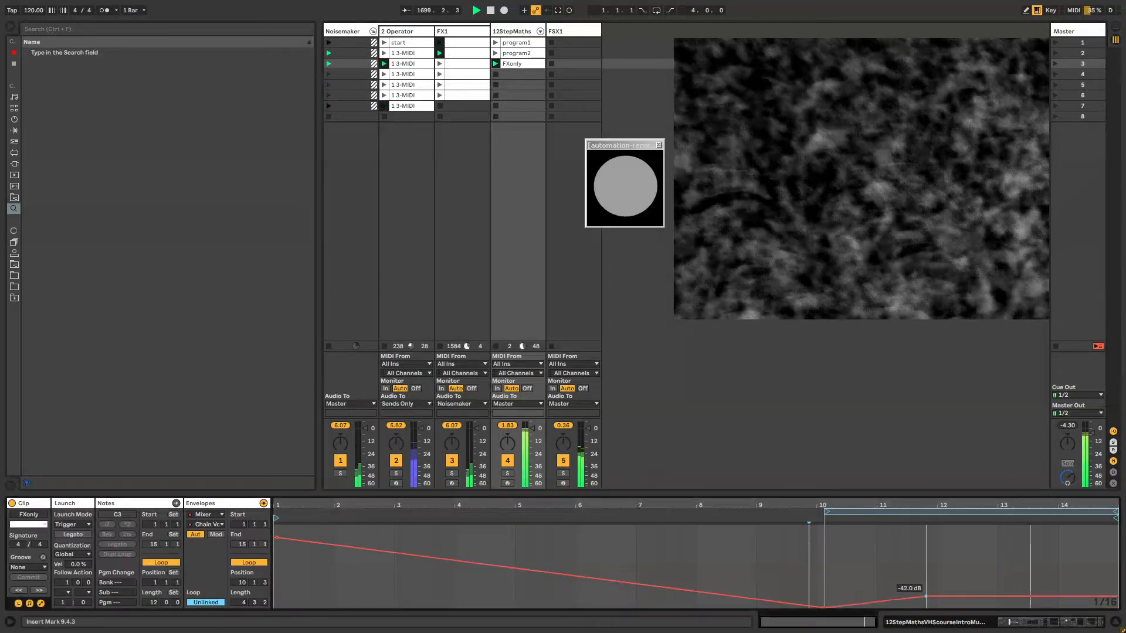
left_click_drag(926, 597, 1116, 608)
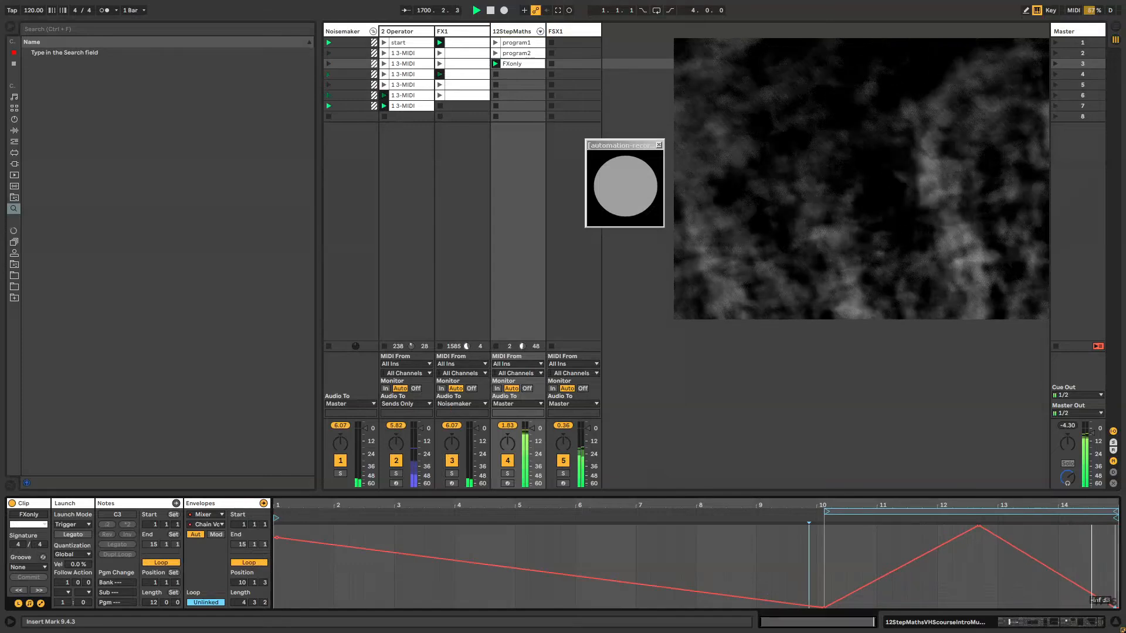
Step: Show the effects at the end of the 12StepMaths device chain and move the automation recorder window lower
left_click(522, 31)
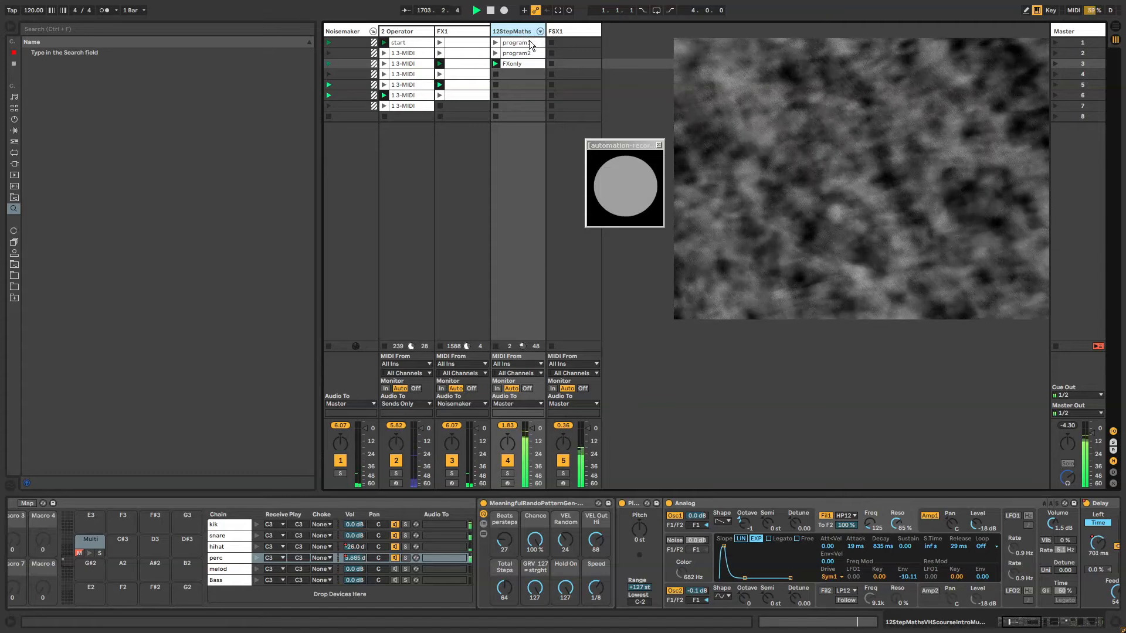
left_click_drag(1027, 621, 1091, 629)
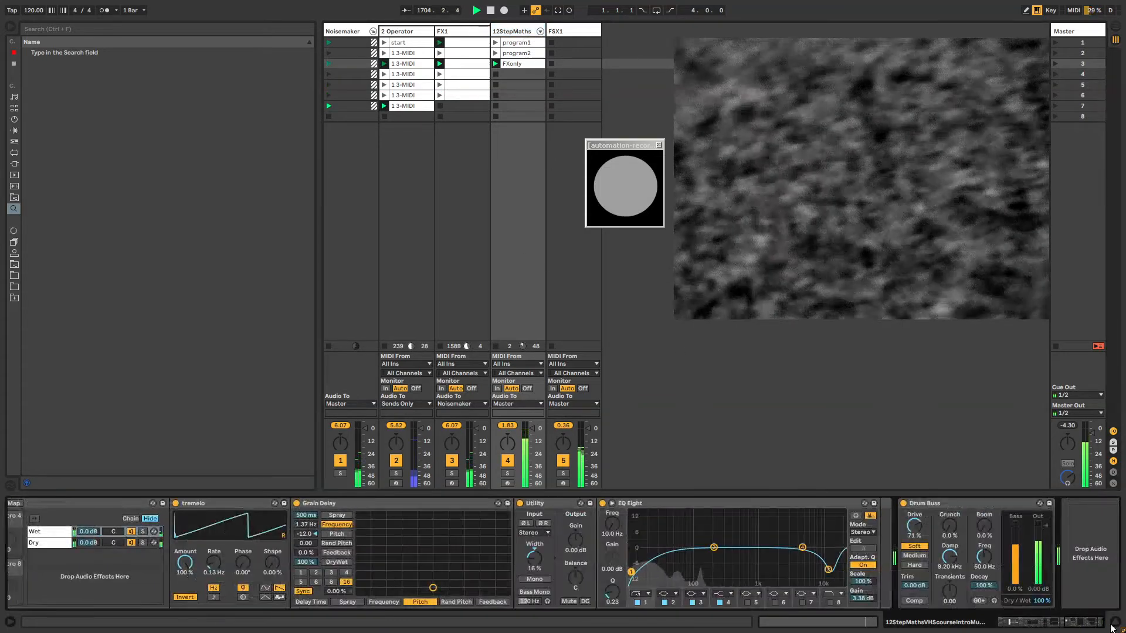
left_click(627, 147)
left_click_drag(627, 147, 631, 240)
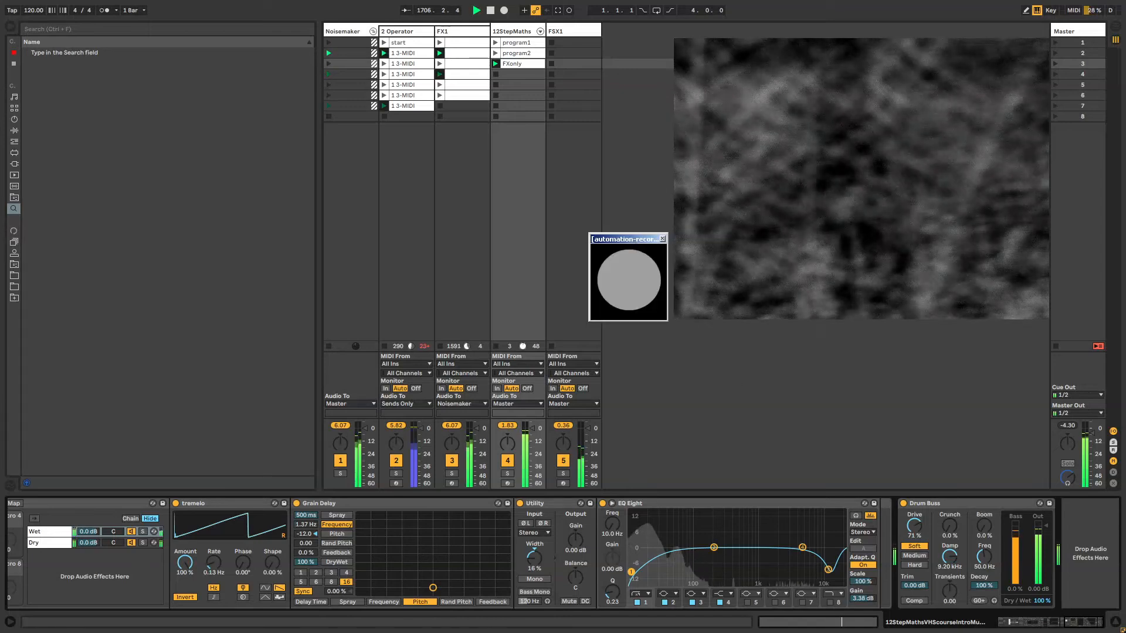
Step: On the FSX1 track's Gate, enable the sidechain EQ at 76.6 Hz, set the sidechain gain to 3.68 dB, and hide the sidechain section
left_click(569, 29)
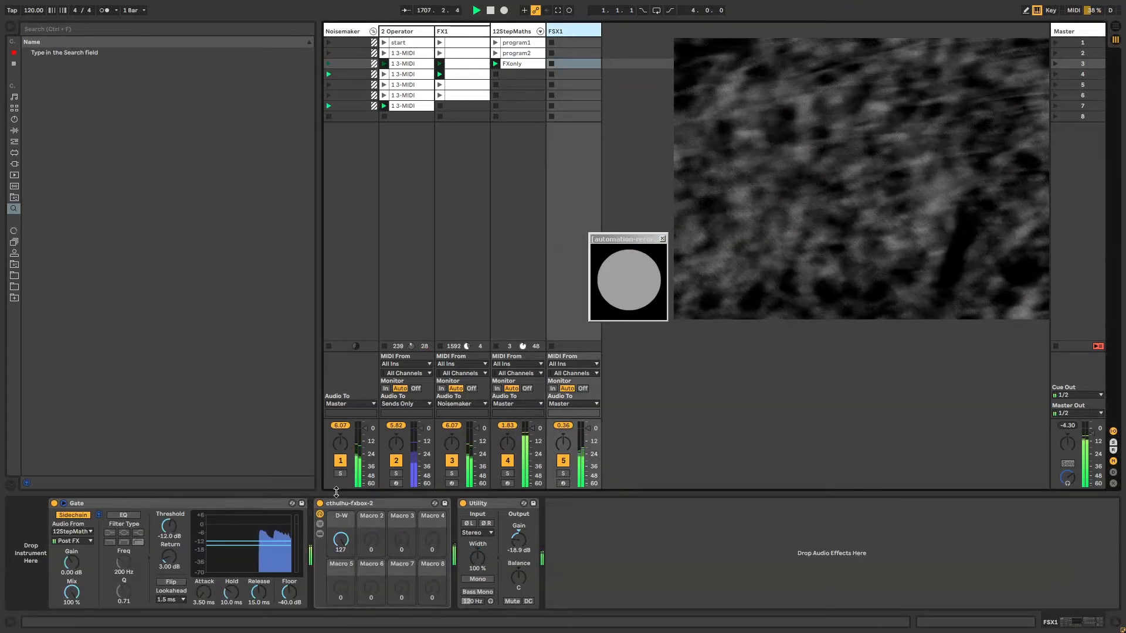
double_click(90, 503)
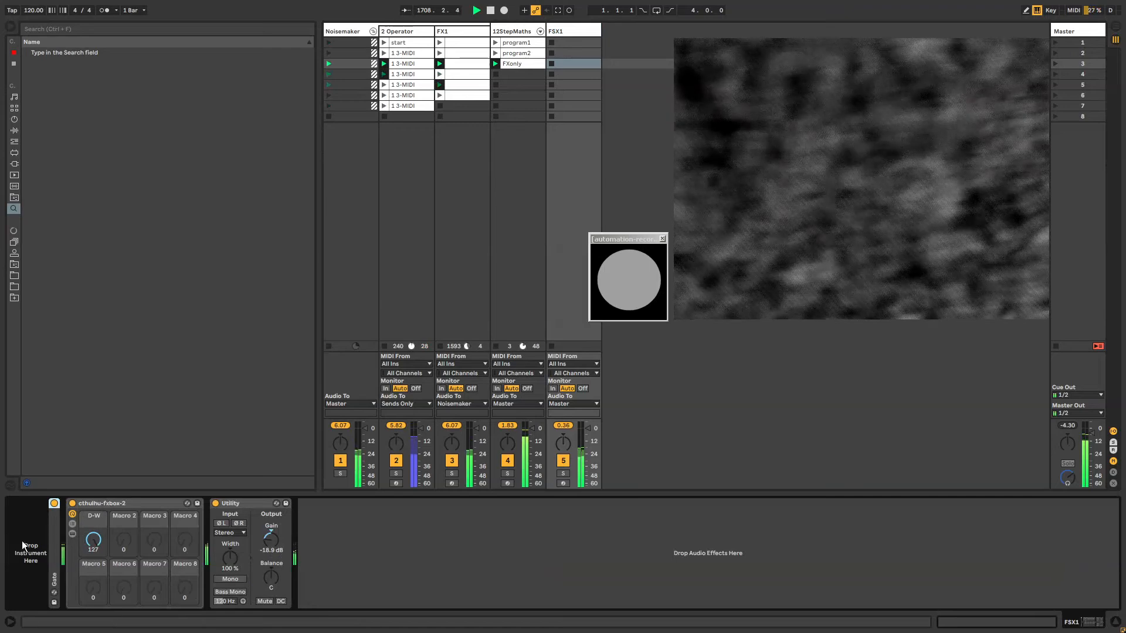
double_click(57, 521)
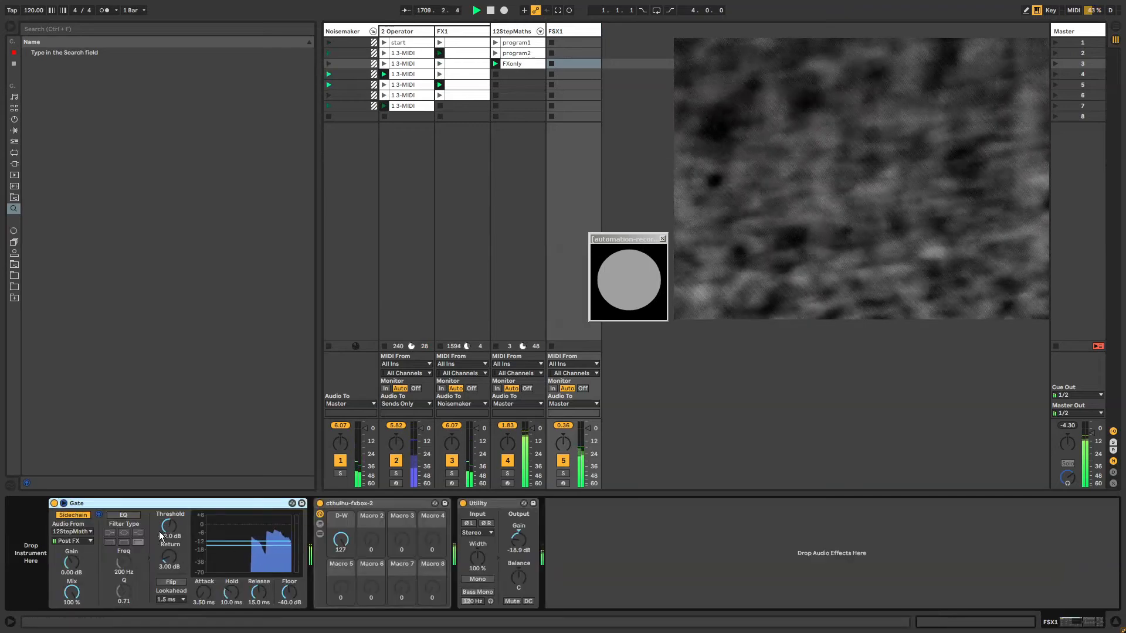
left_click(124, 515)
left_click_drag(123, 565, 73, 552)
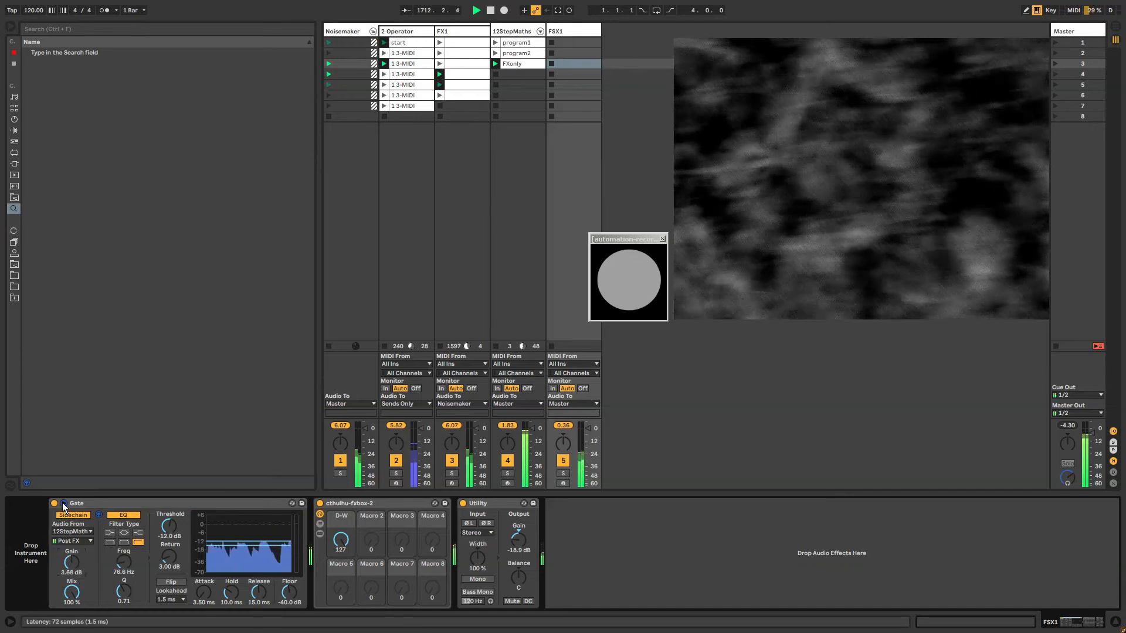
left_click(64, 503)
left_click(260, 503)
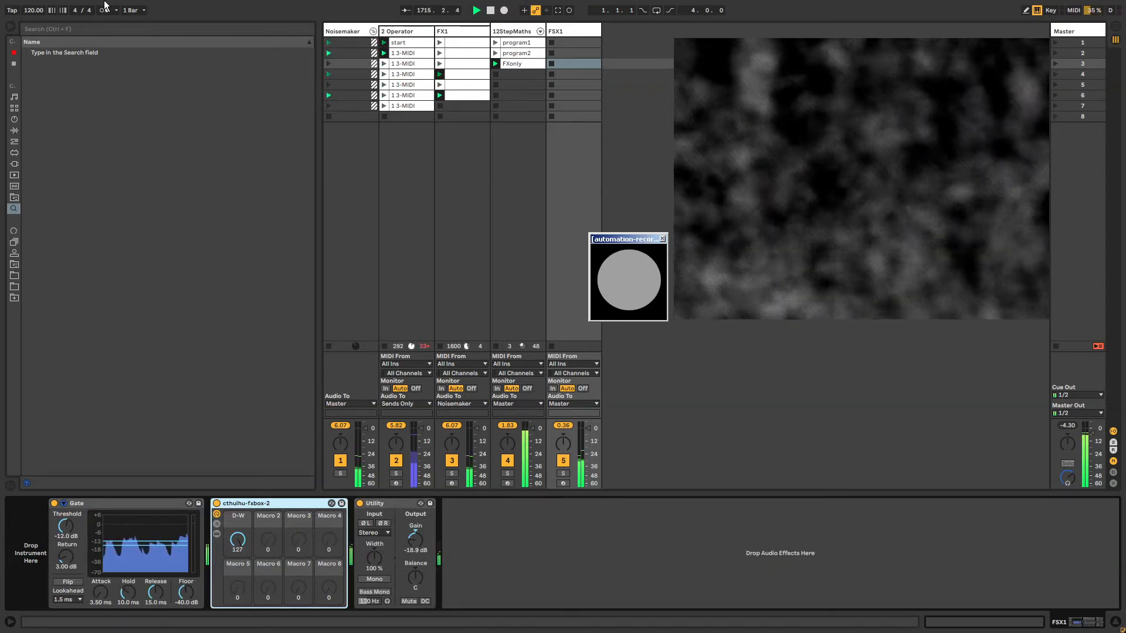
Step: Try slower song tempos such as 78 and 54 BPM and restore the tempo to 120 BPM
left_click_drag(32, 12, 32, 35)
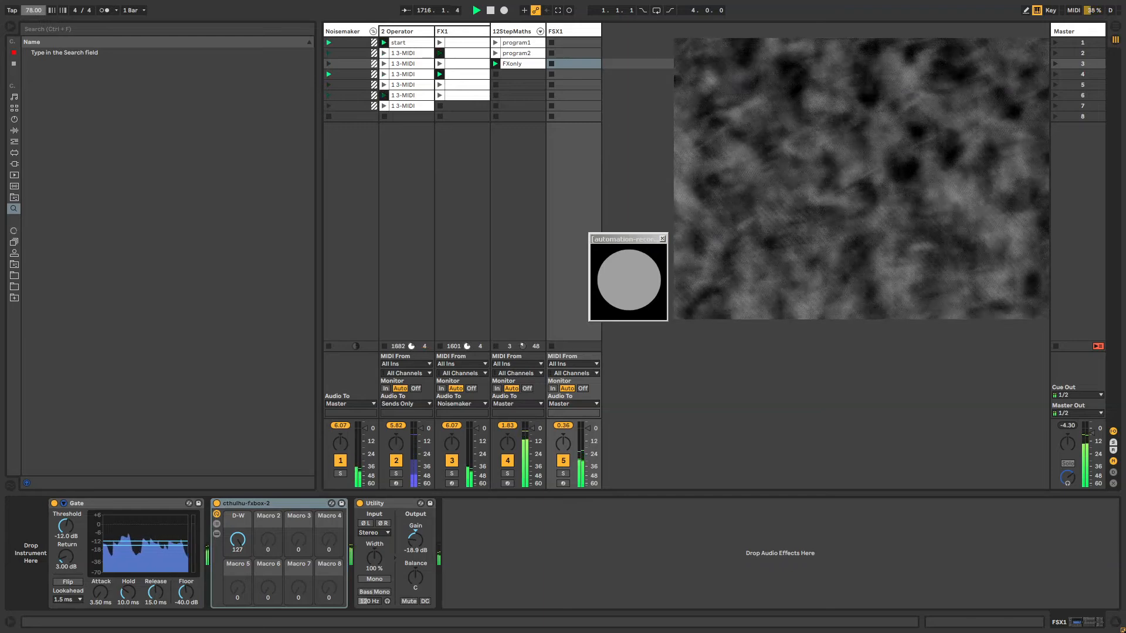
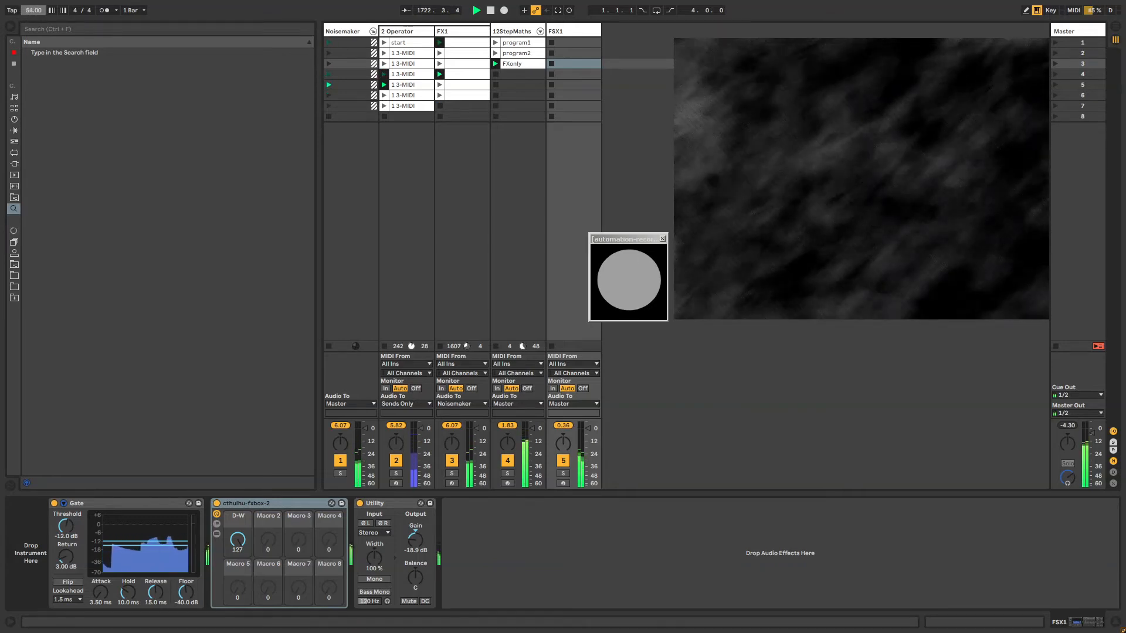
mouse_move(26, 12)
left_mouse_down()
mouse_move(26, 1)
mouse_move(26, 29)
mouse_move(30, 13)
left_mouse_up()
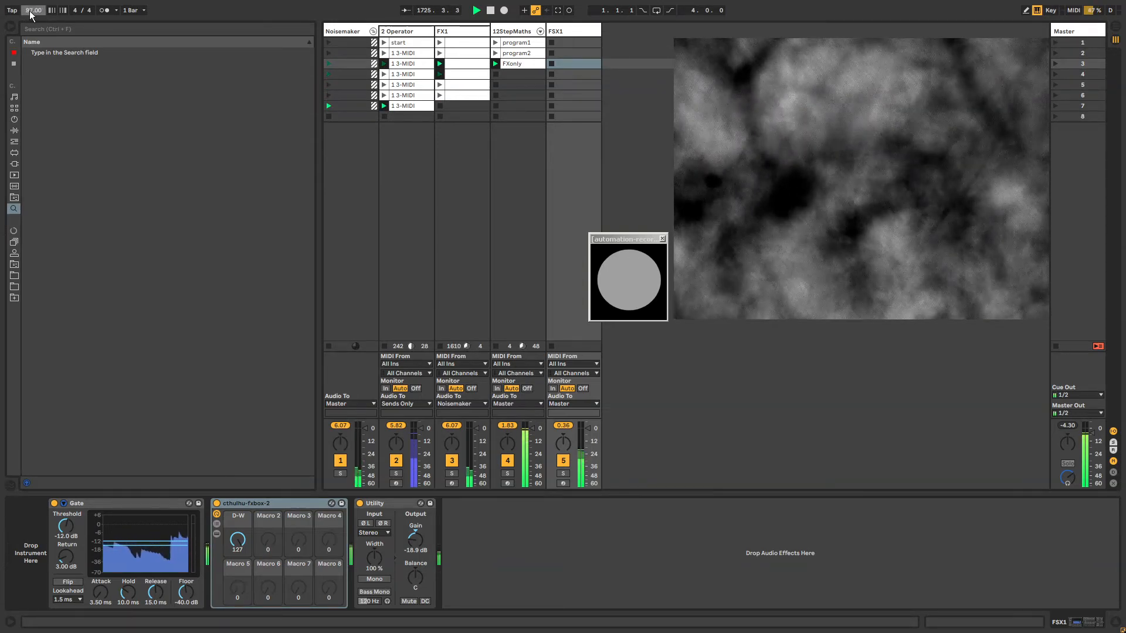
double_click(30, 12)
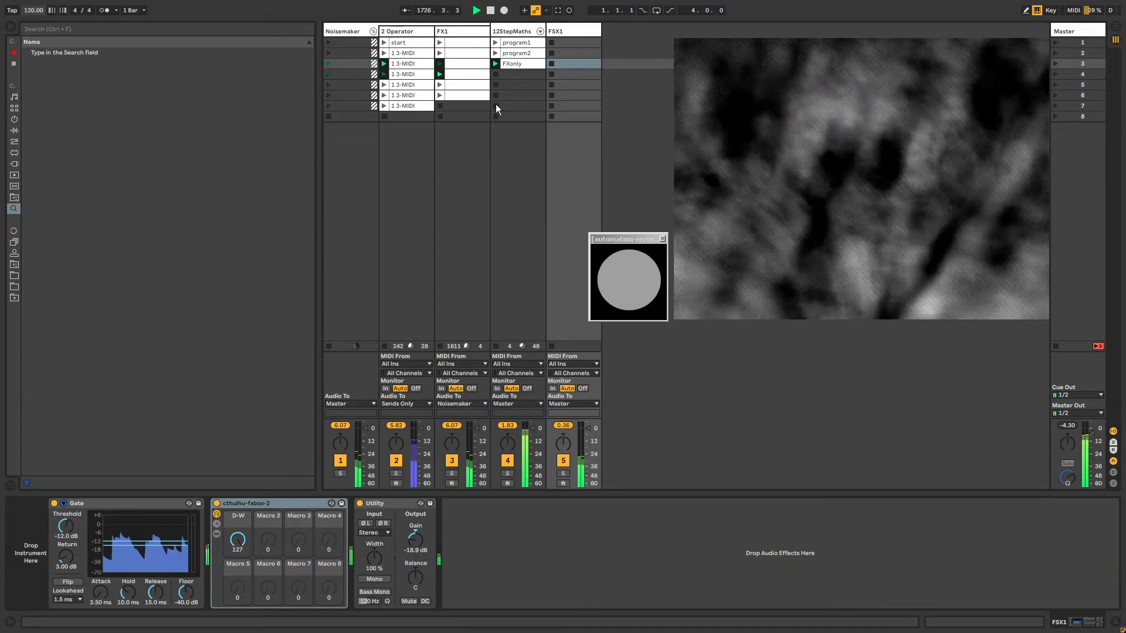
Step: Compare the devices on the FSX1, 12StepMaths and Noisemaker tracks, moving the automation recorder window slightly
left_click(557, 33)
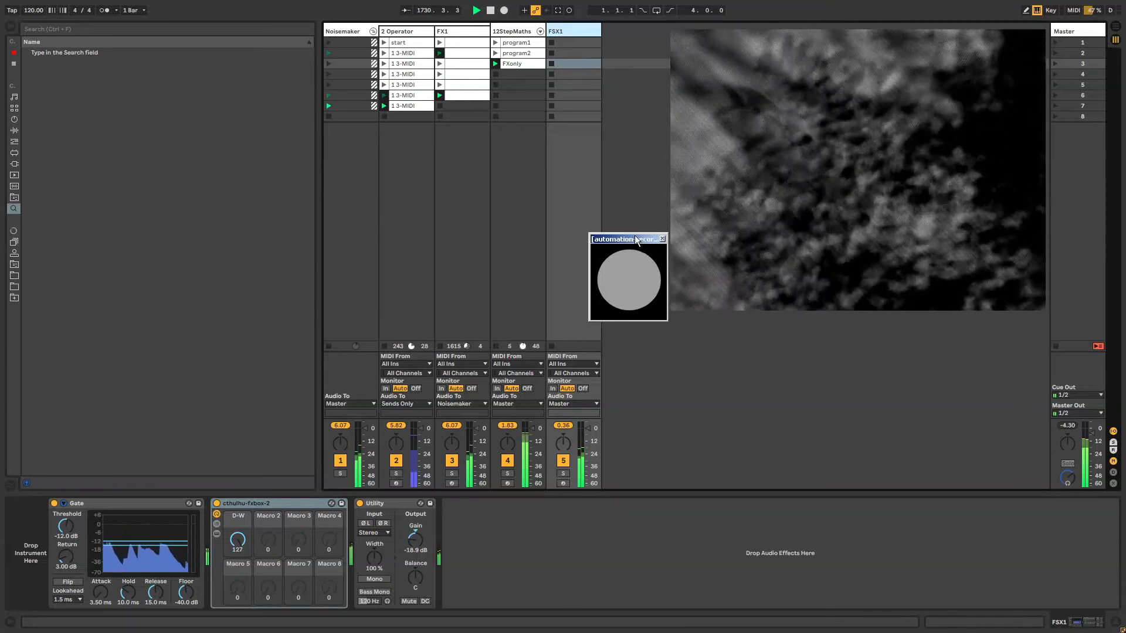
left_click_drag(635, 235, 631, 227)
left_click(565, 31)
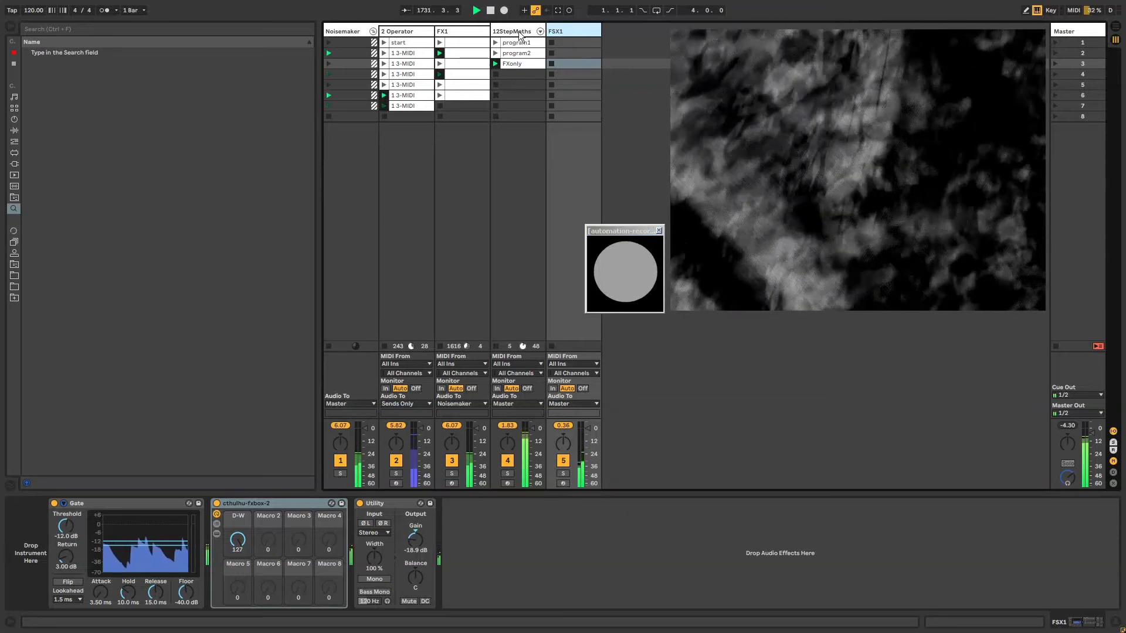
left_click(520, 32)
left_click(581, 32)
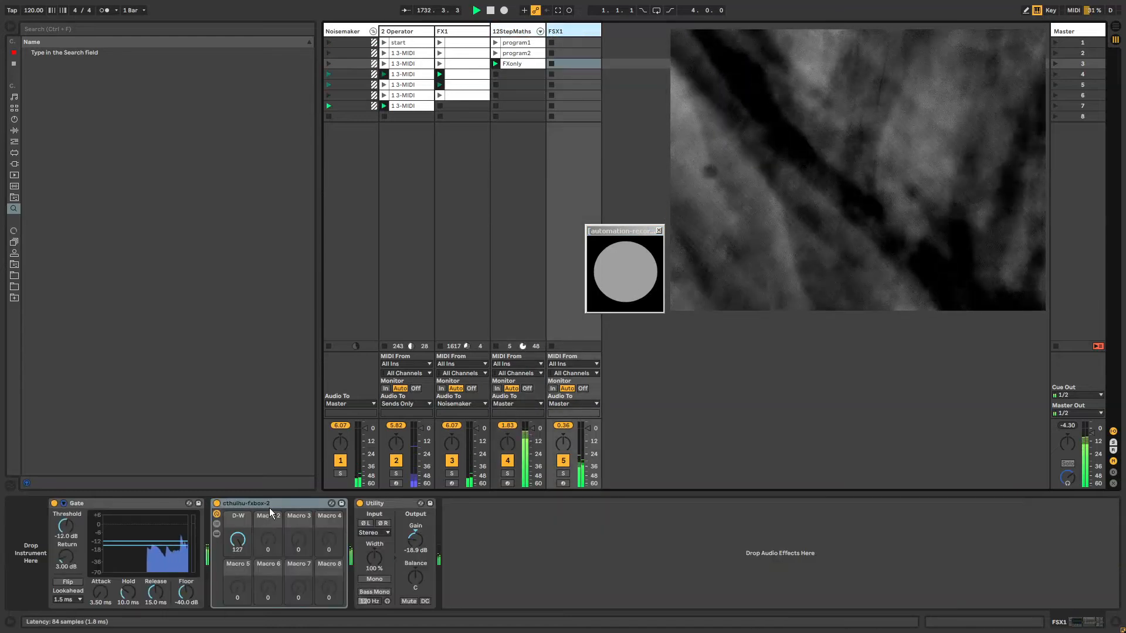
left_click(515, 28)
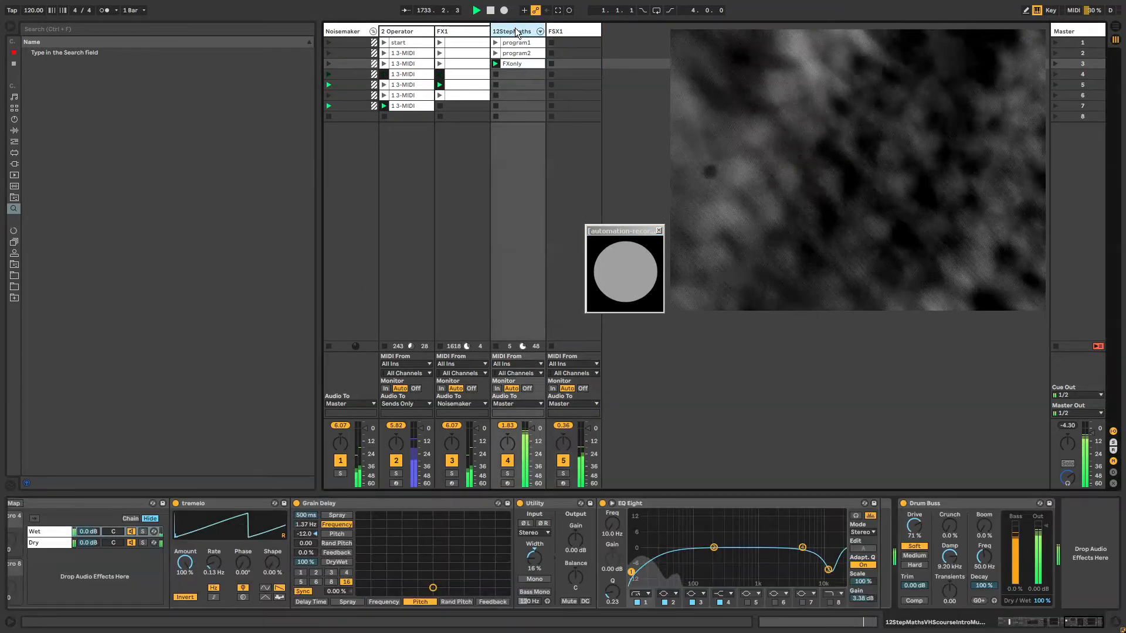
left_click(342, 28)
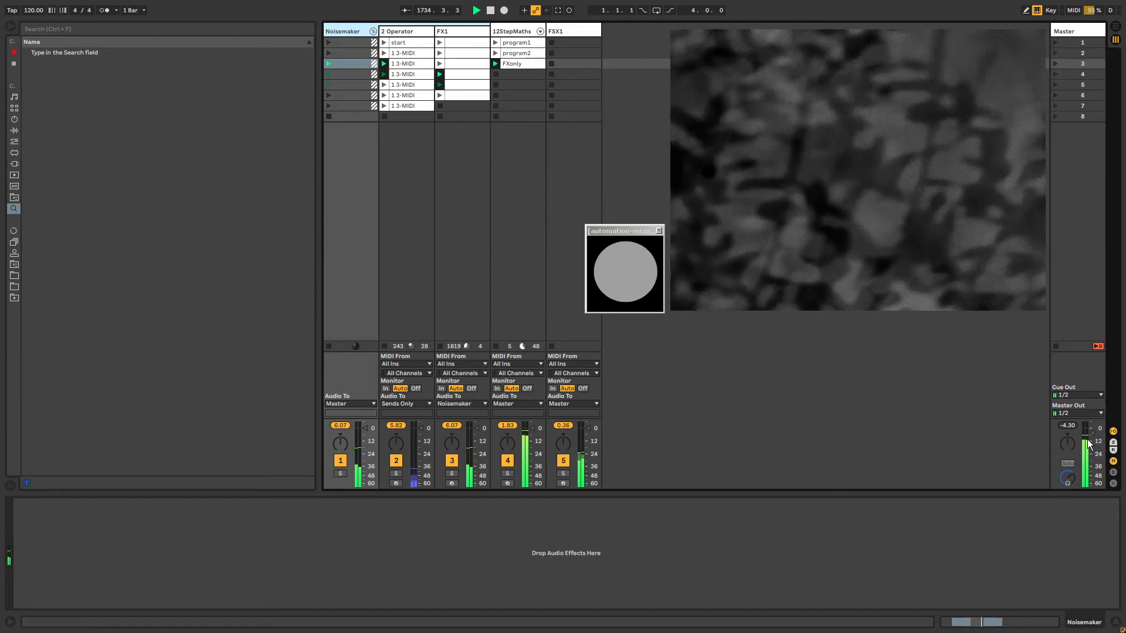
Step: Switch to OBS to check the recording, move its window aside, and return to Ableton Live
key("alt+Tab")
key("alt+Tab")
key("alt+Tab")
key("alt+Tab")
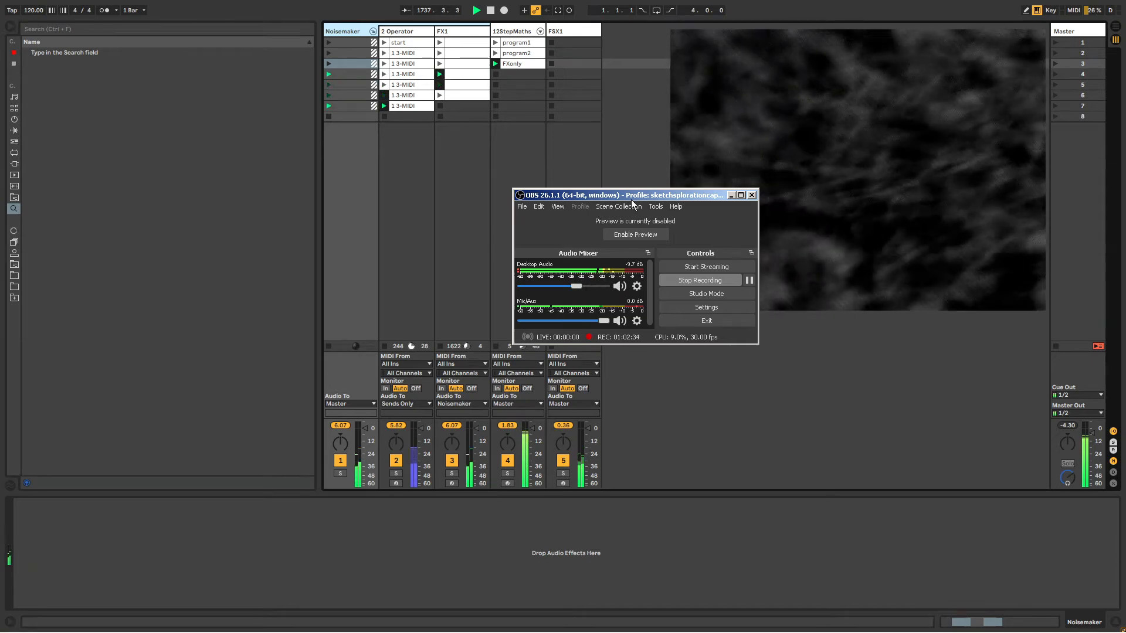
left_click_drag(632, 204, 838, 215)
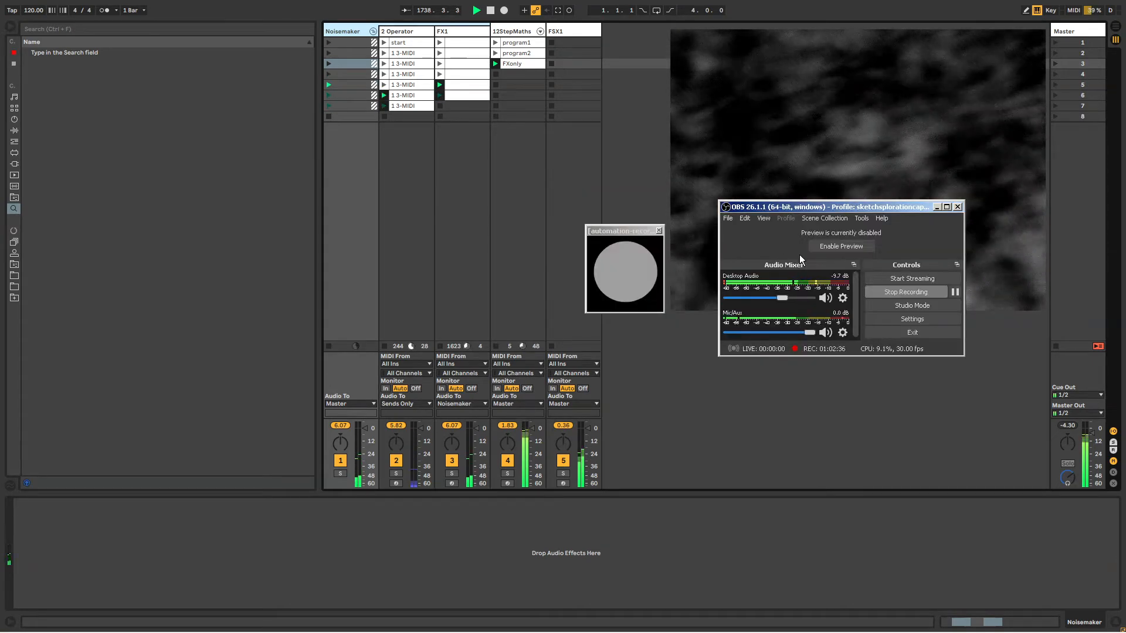
left_click(808, 134)
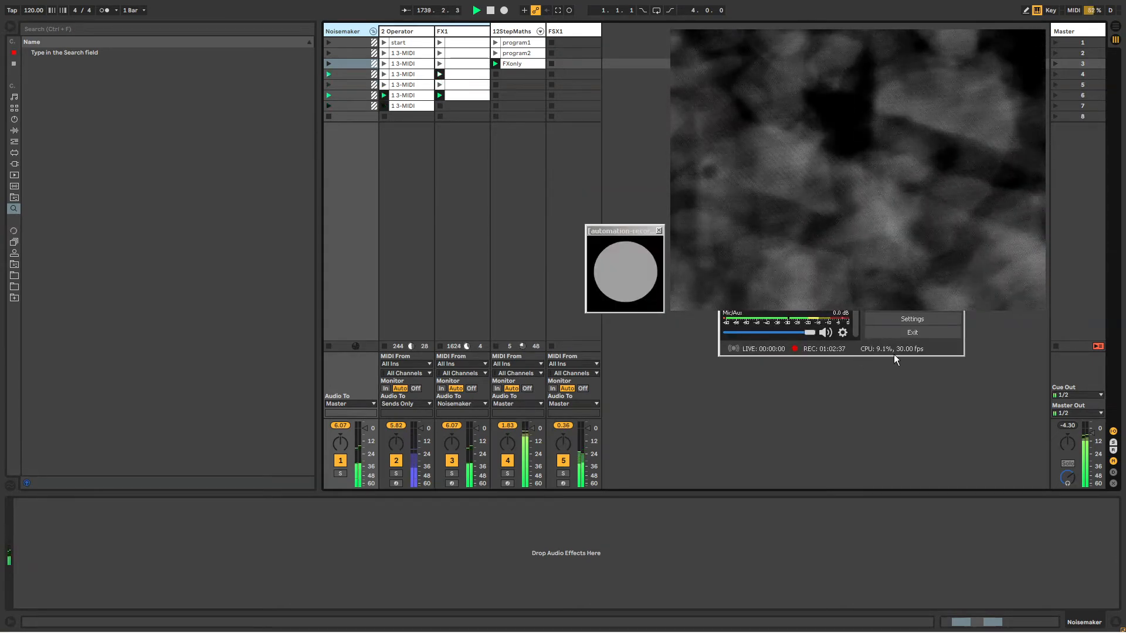
left_click(932, 345)
left_click(887, 155)
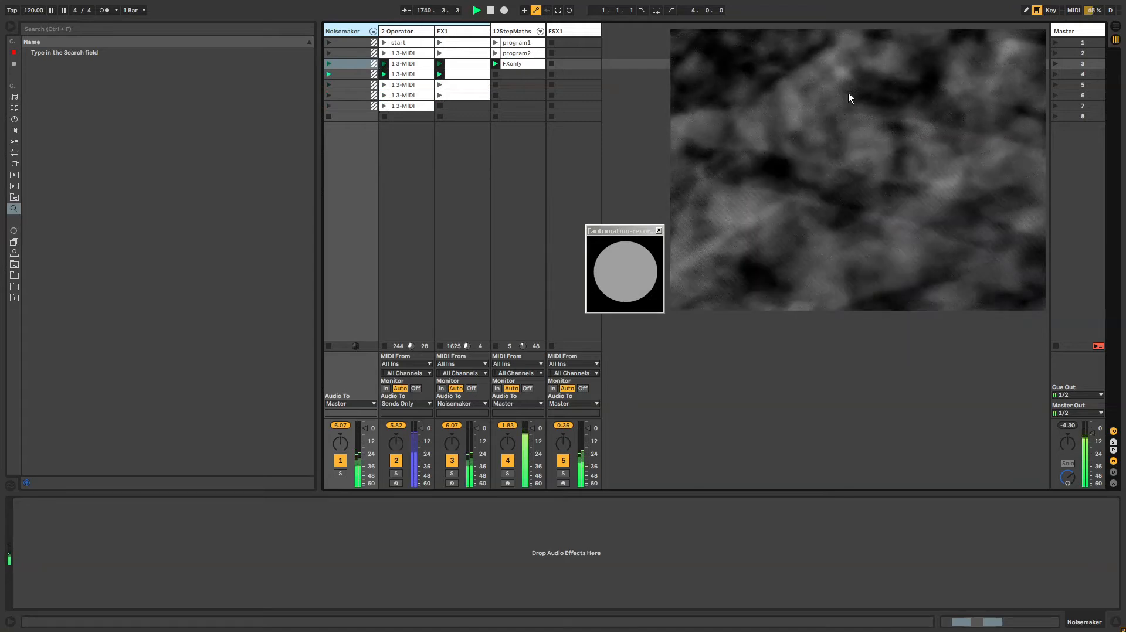
Step: Show the hihat chain's devices in the 12StepMaths drum rack and collapse its inner Instrument Rack to the macro controls
left_click(507, 33)
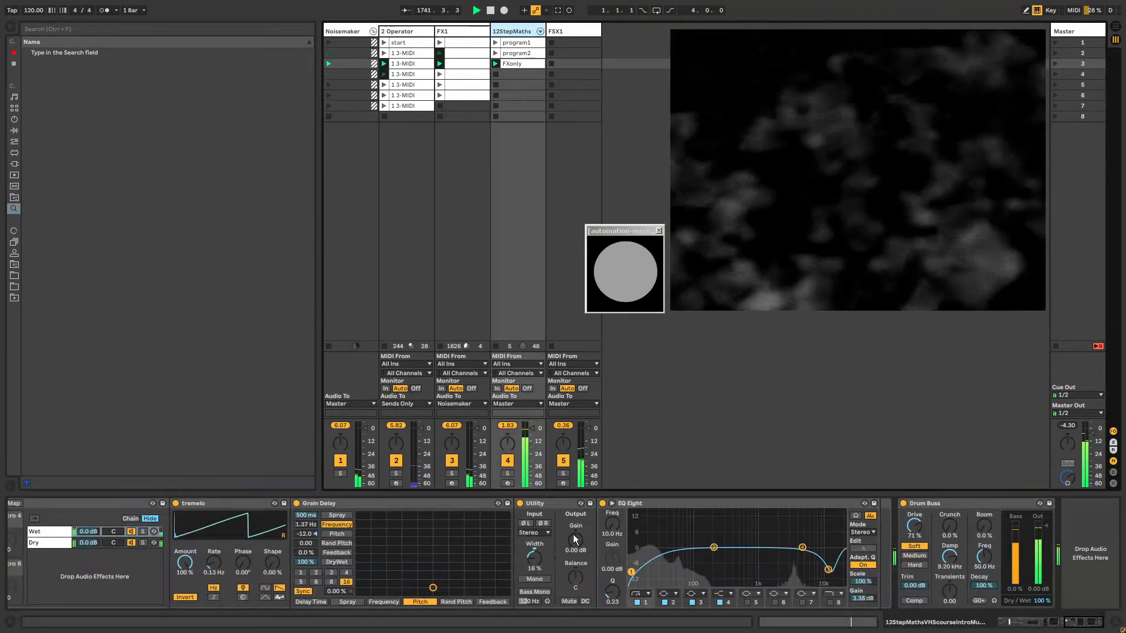
left_click_drag(1074, 622, 1012, 622)
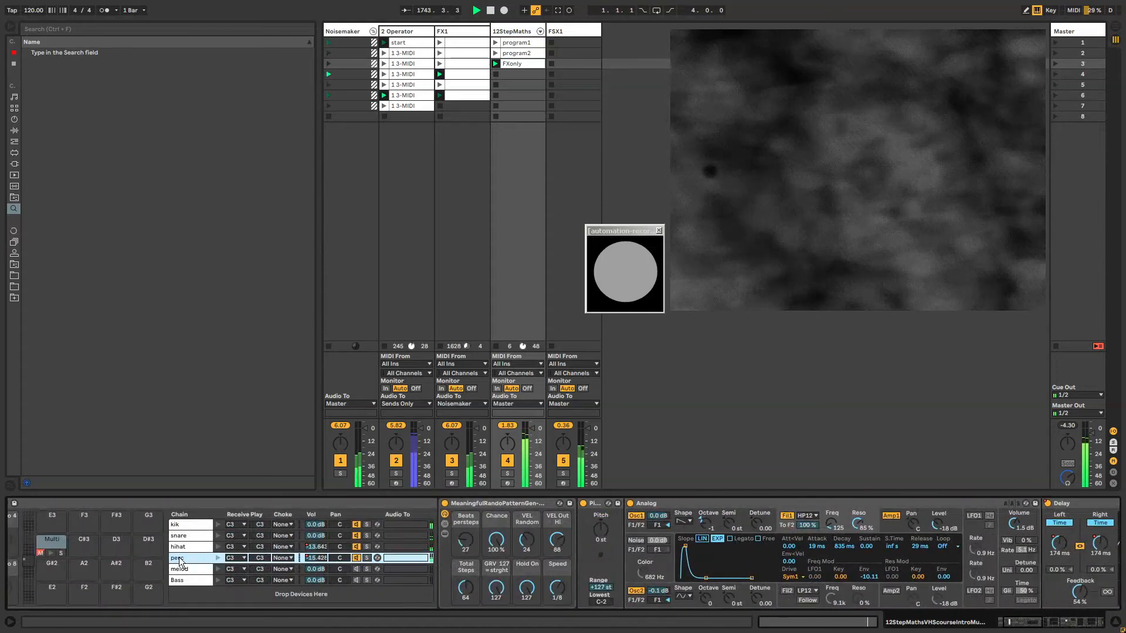
left_click(184, 546)
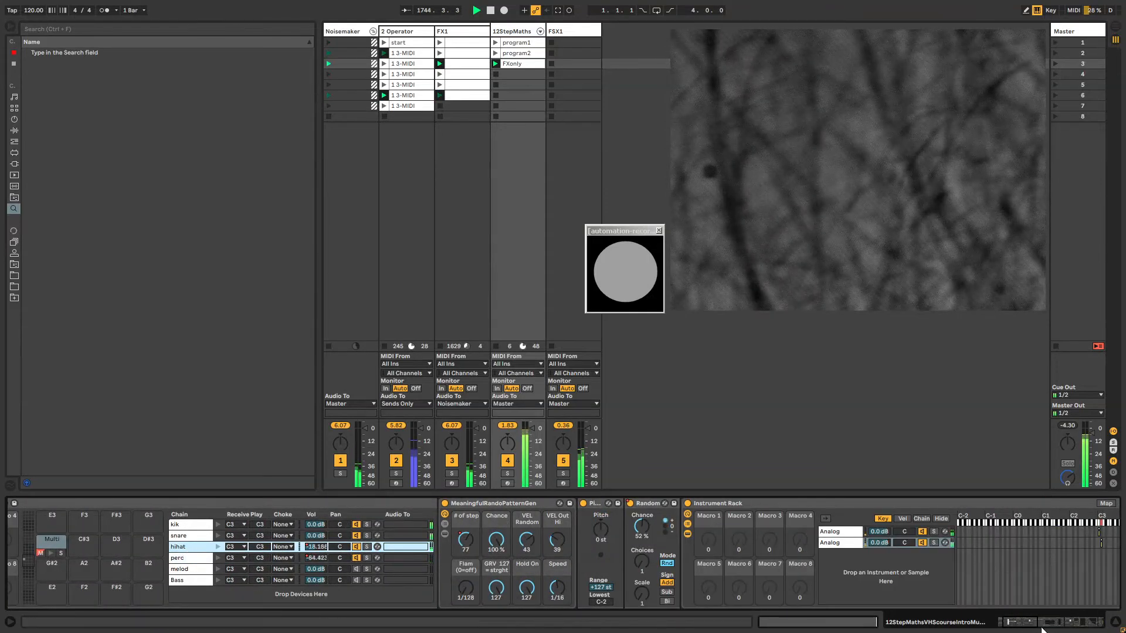
left_click(1051, 625)
left_click_drag(1057, 625, 1034, 623)
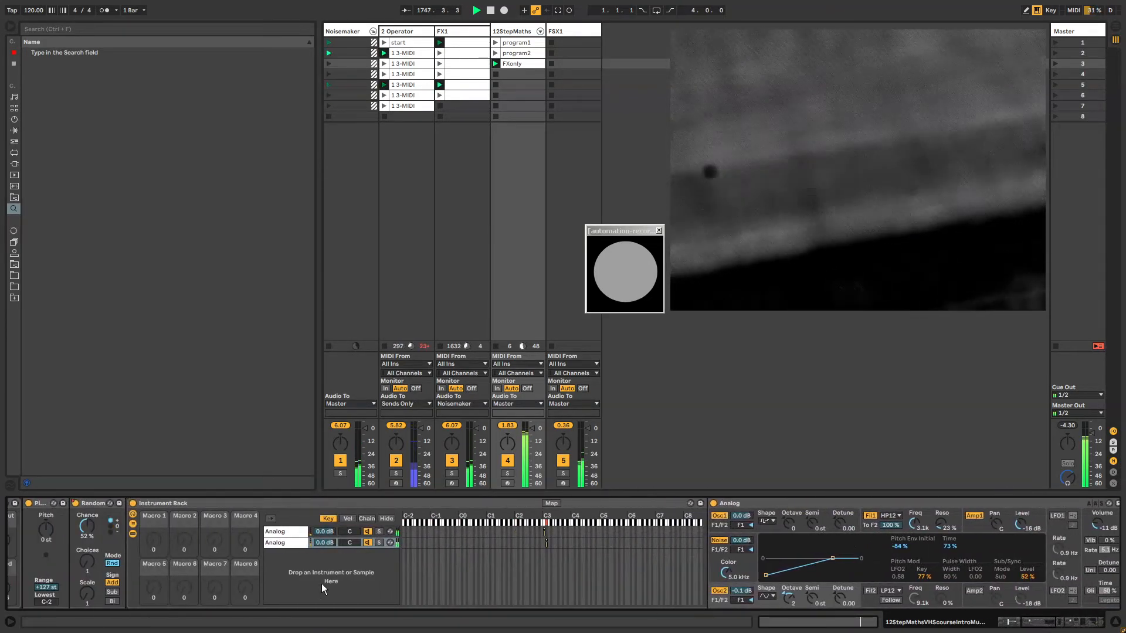
left_click(133, 525)
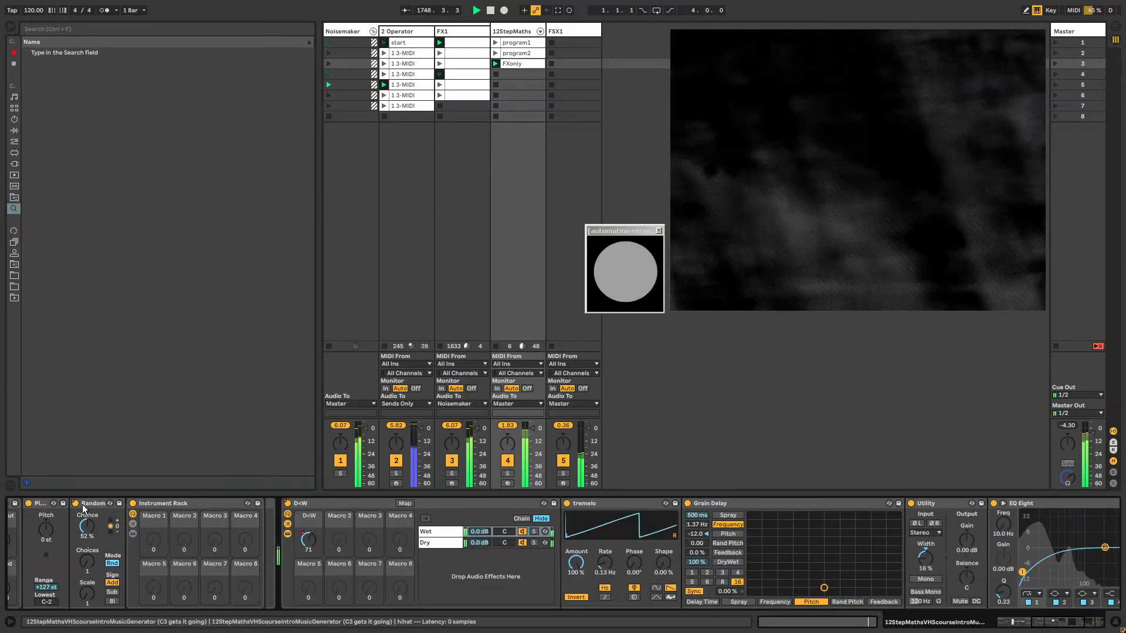
Step: Compare the pattern generator and device chains of the hihat and perc chains in the 12StepMaths drum rack
left_click_drag(1060, 630, 1044, 626)
left_click(348, 501)
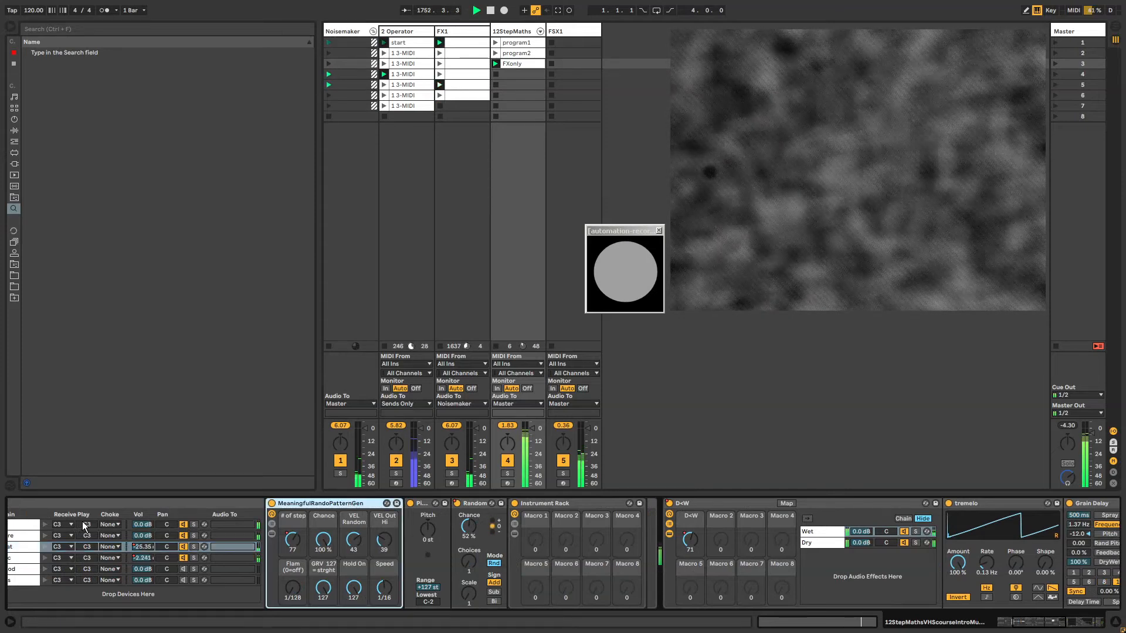
left_click(36, 558)
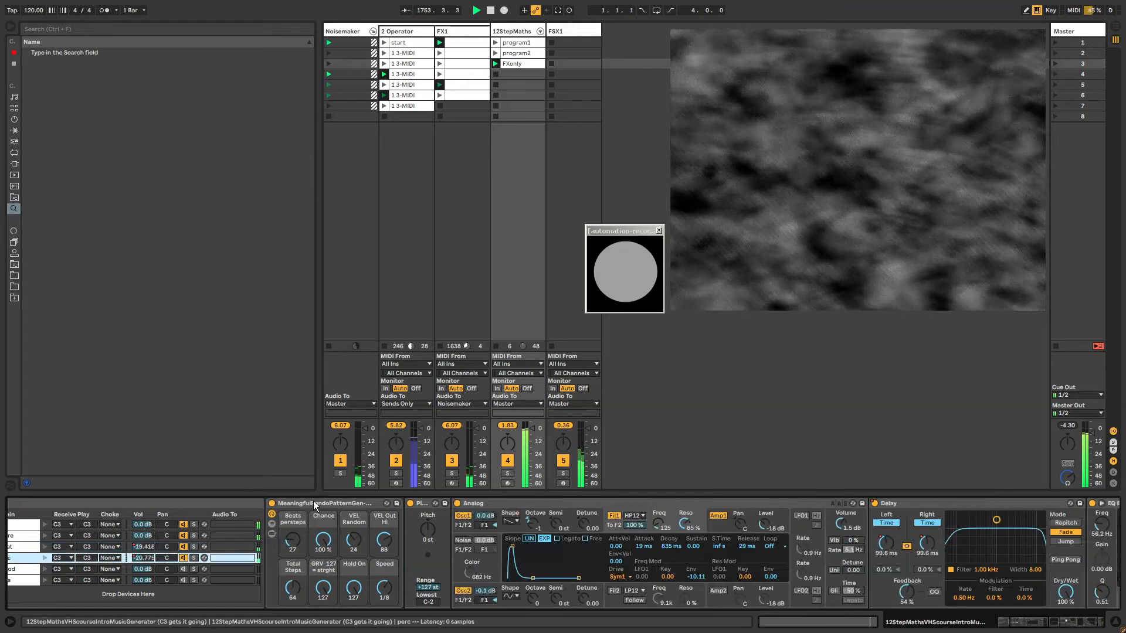
left_click(28, 545)
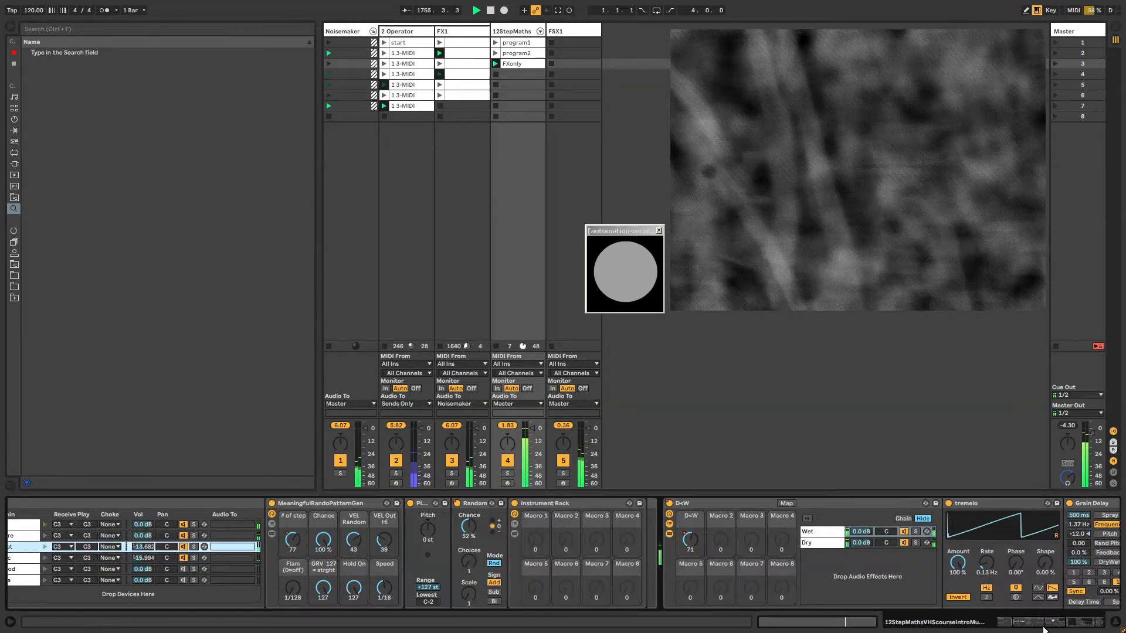
Step: Show the chain list of the hihat's Instrument Rack and inspect the snare chain's Instrument Rack
mouse_move(1043, 630)
left_mouse_down()
mouse_move(1078, 629)
mouse_move(1056, 624)
left_mouse_up()
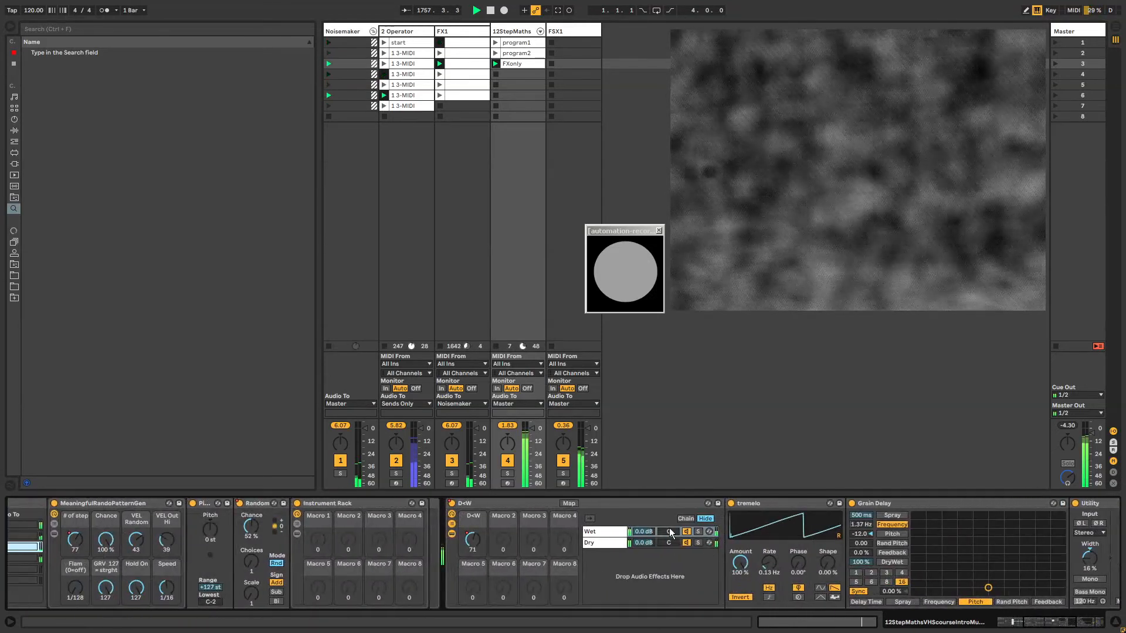
left_click(299, 524)
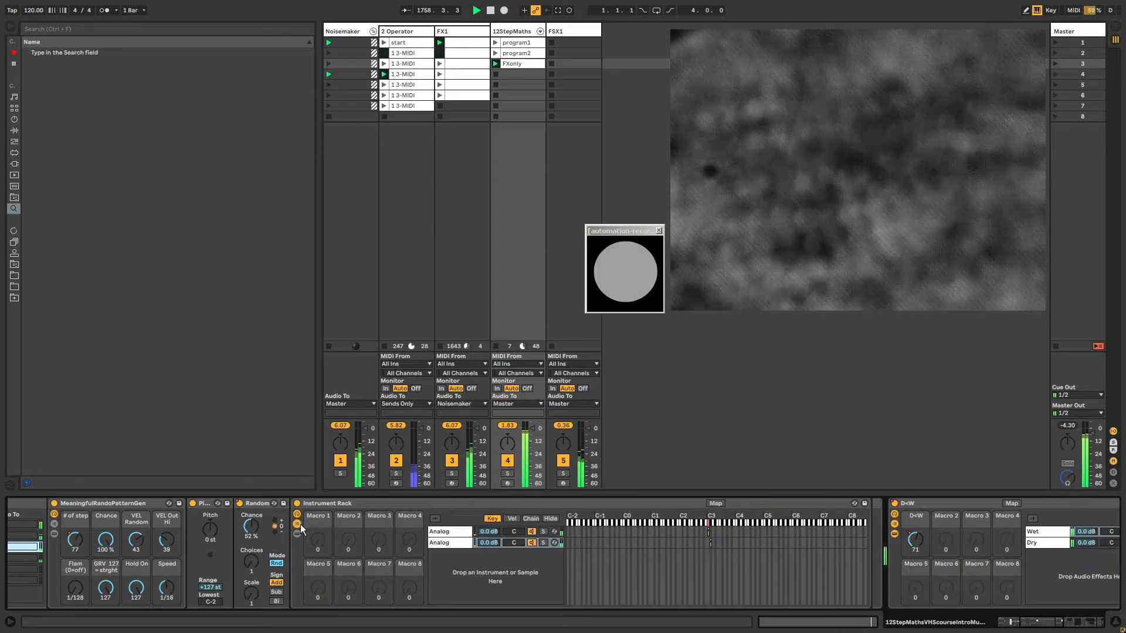
left_click(41, 536)
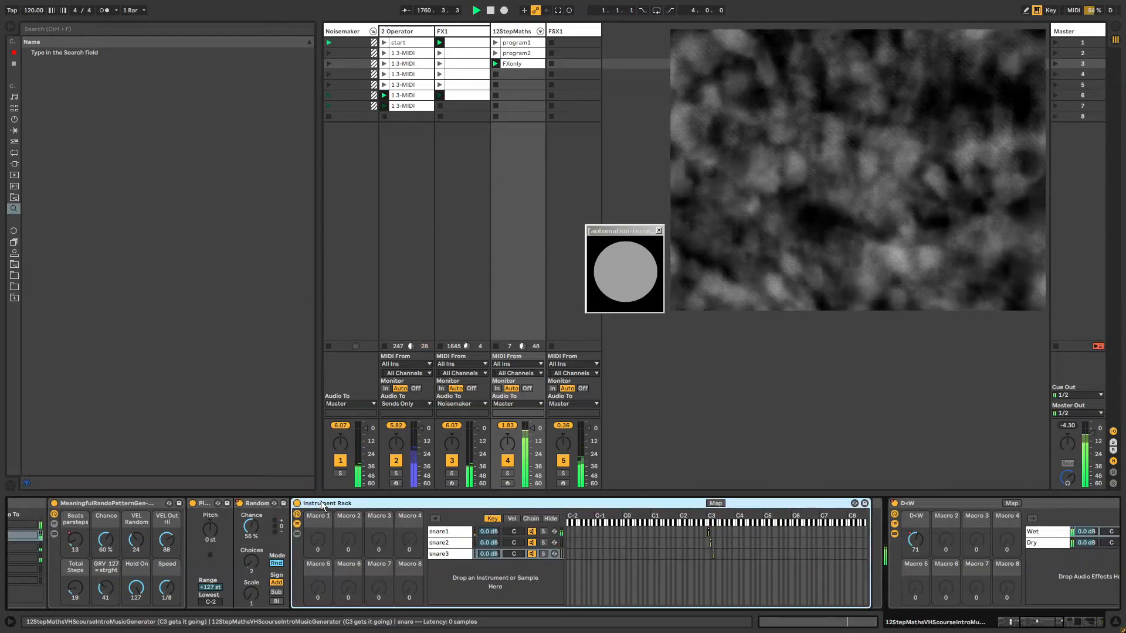
left_click(346, 503)
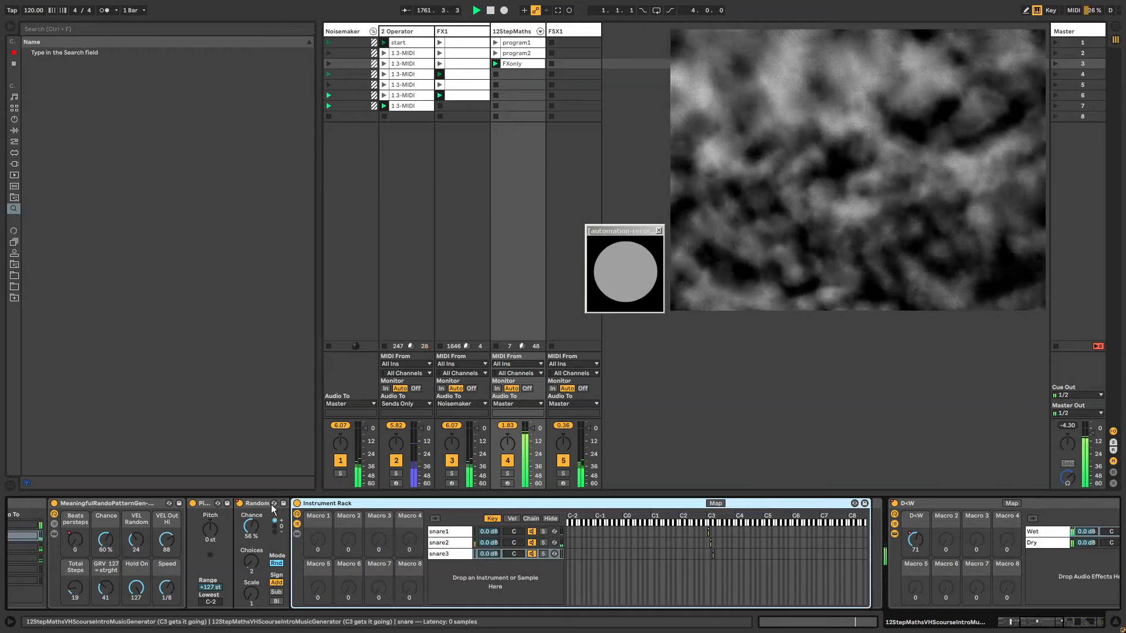
Step: Group the snare chain's Random device into a MIDI Effect Rack and switch that rack off
left_click(260, 503)
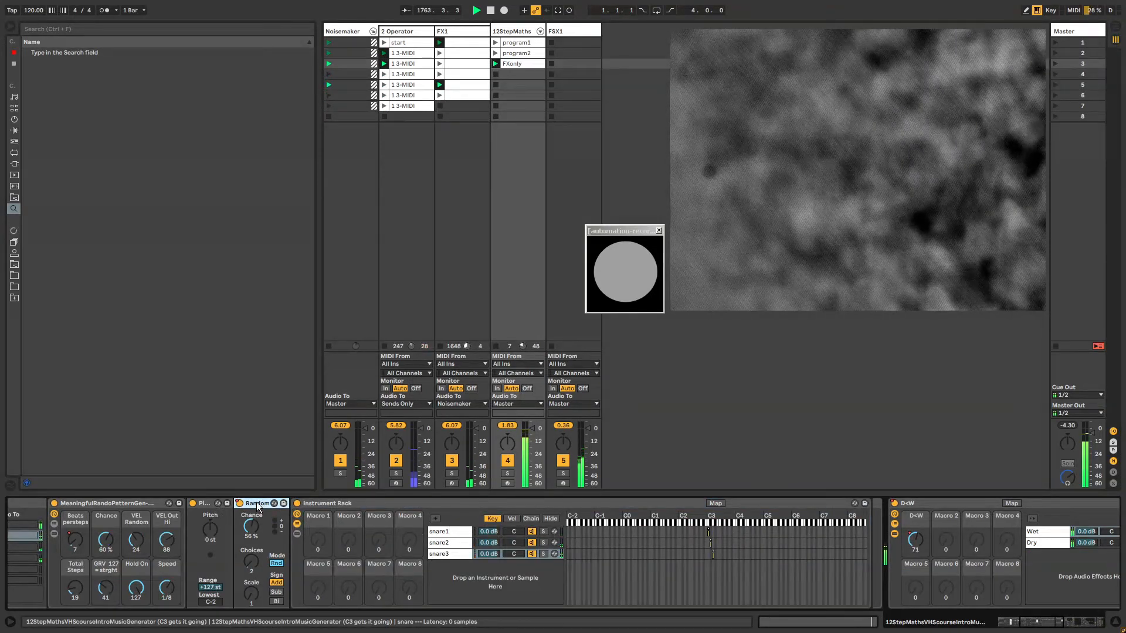
key("ctrl+g")
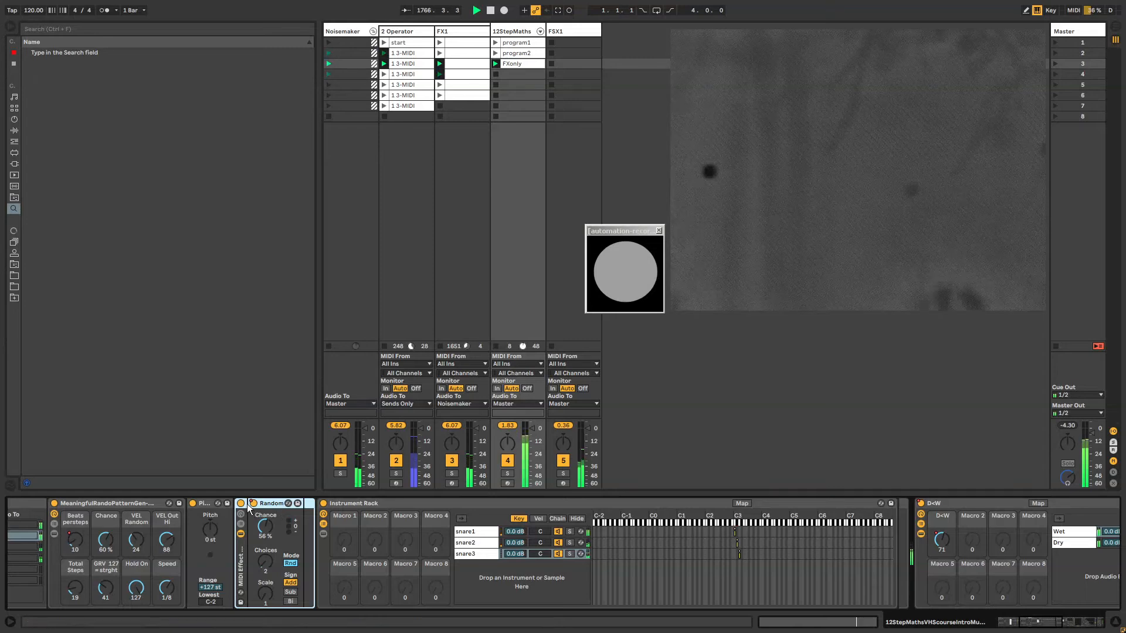
left_click(241, 503)
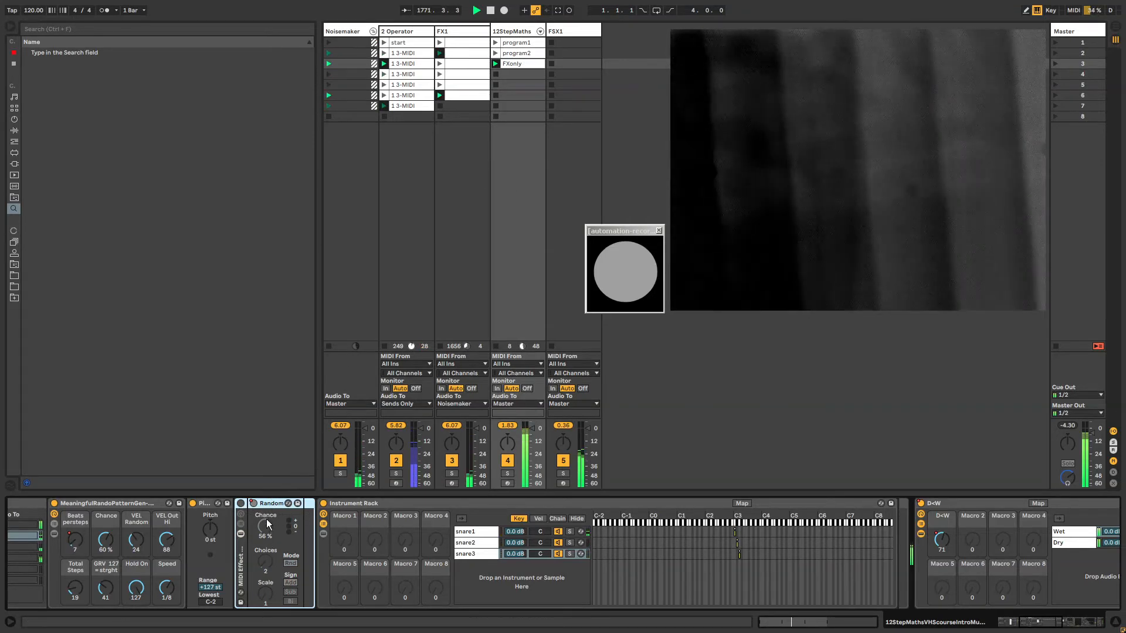
Step: Paste the MeaningfulRandoPatternGen-Alt rack before the snare's Instrument Rack and open the devices of its chain
left_click(352, 504)
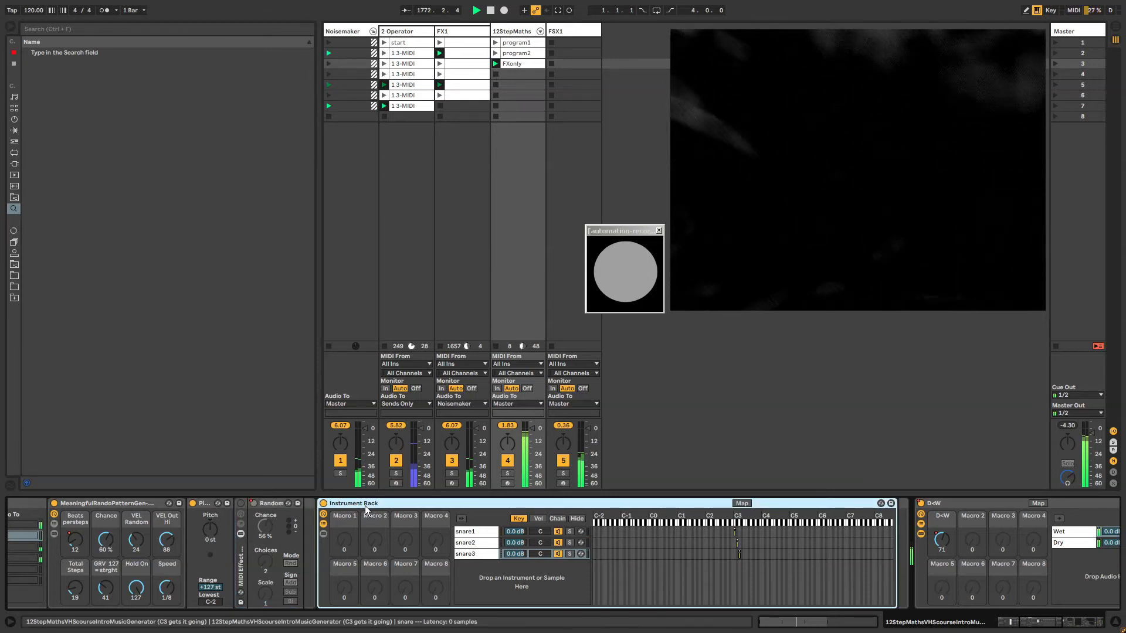
key("ctrl+v")
left_click(324, 524)
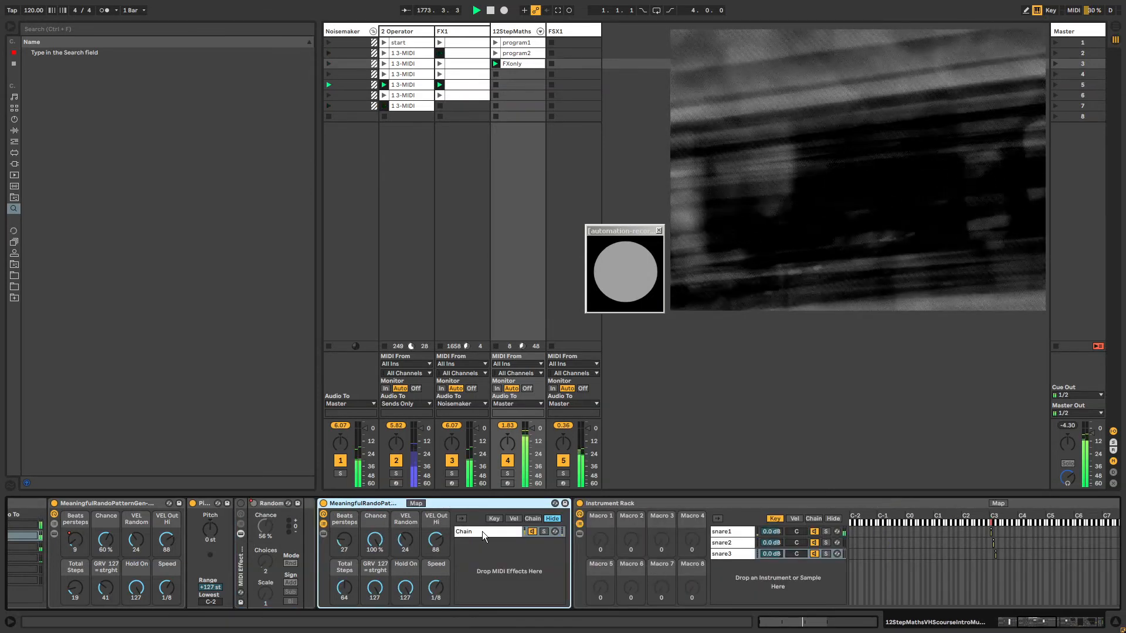
left_click(482, 531)
left_click_drag(1027, 621, 1034, 620)
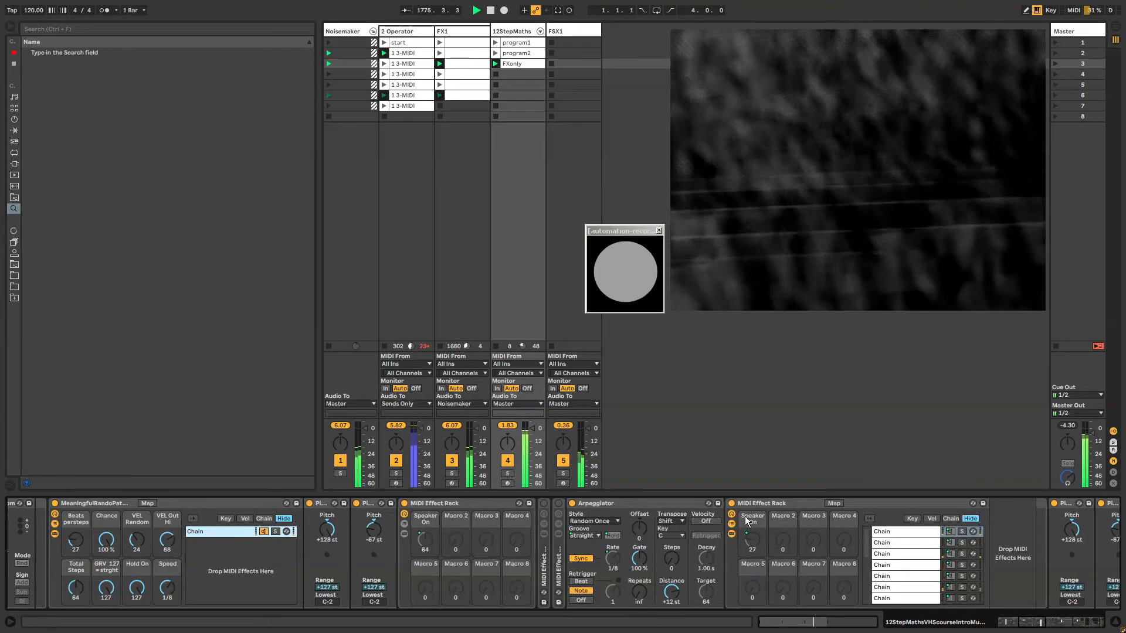
Step: Delete the two folded MIDI Effect Racks just before the first Arpeggiator in the pasted pattern generator
left_click(769, 503)
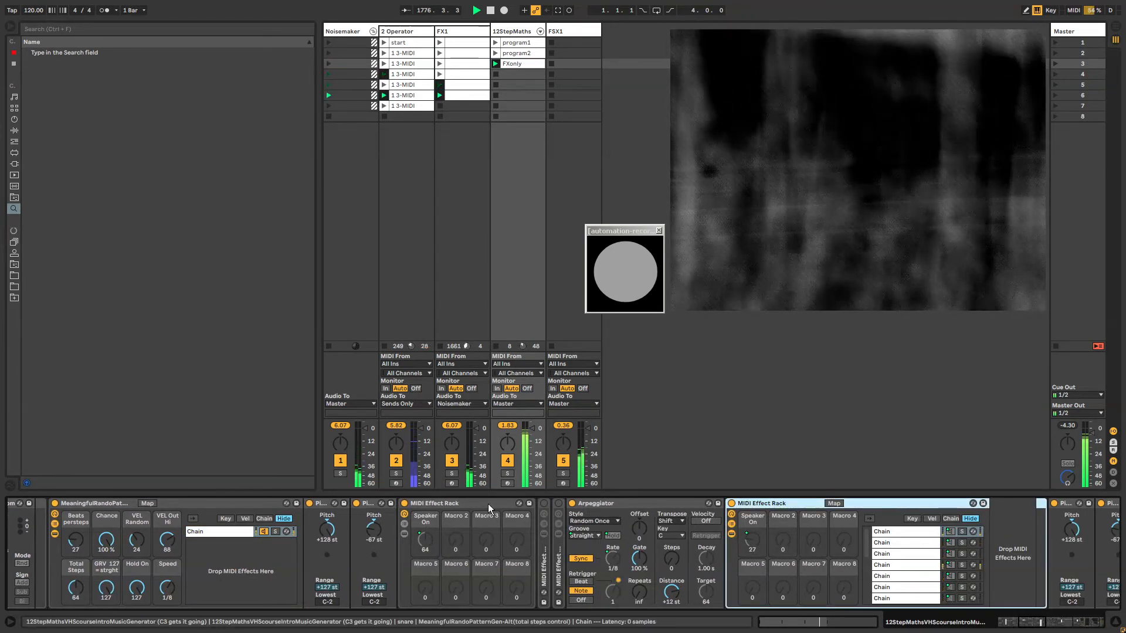
left_click(478, 502)
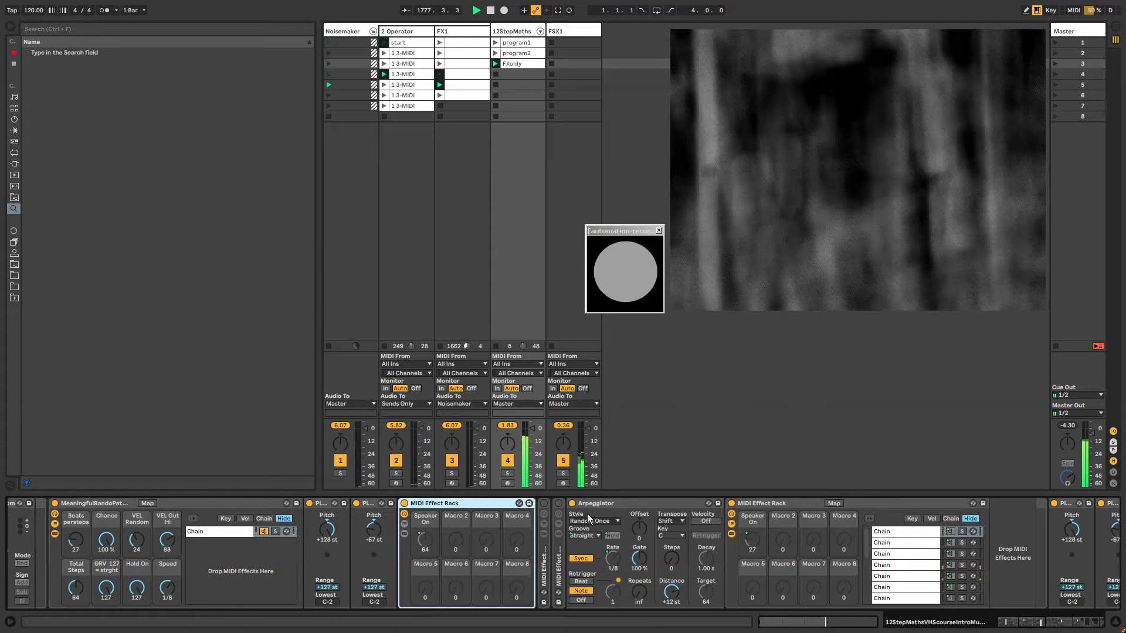
left_click(613, 502)
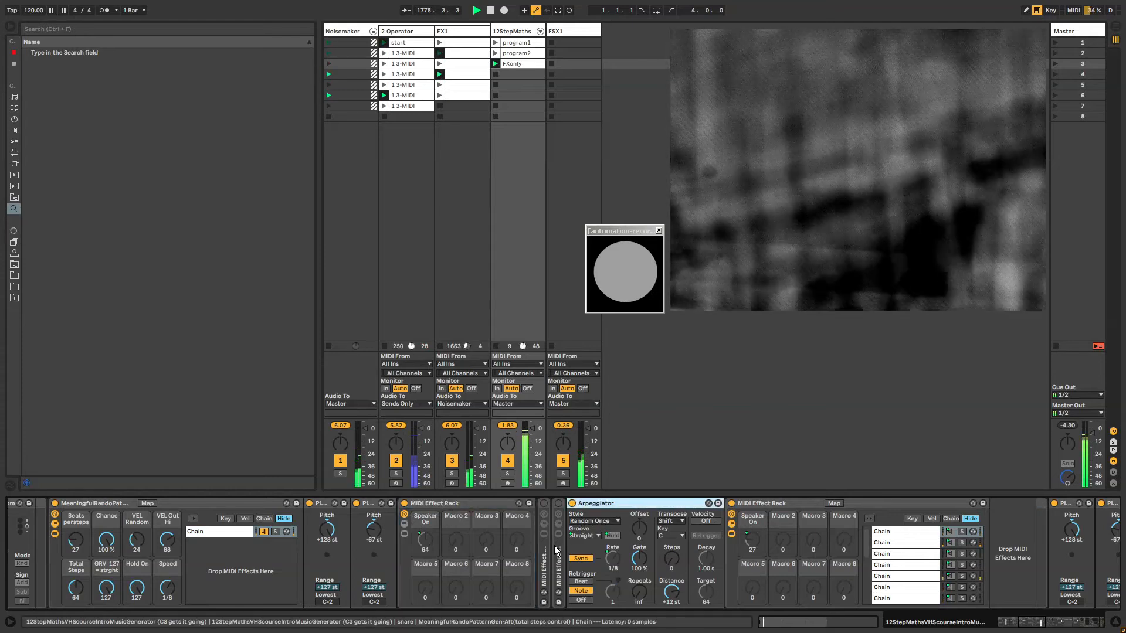
left_click(545, 548)
left_click(558, 548, "shift")
key("Delete")
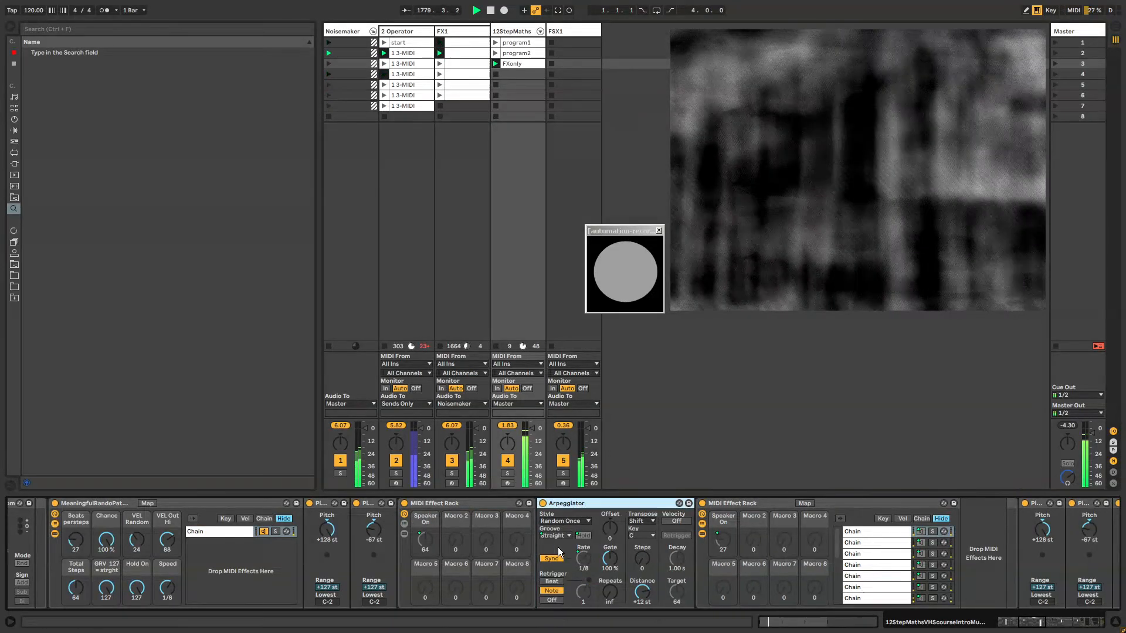
Step: Switch off the pattern generator's devices after the second MIDI Effect Rack, from the +128 st Pitch through the last Pitch
left_click(736, 503)
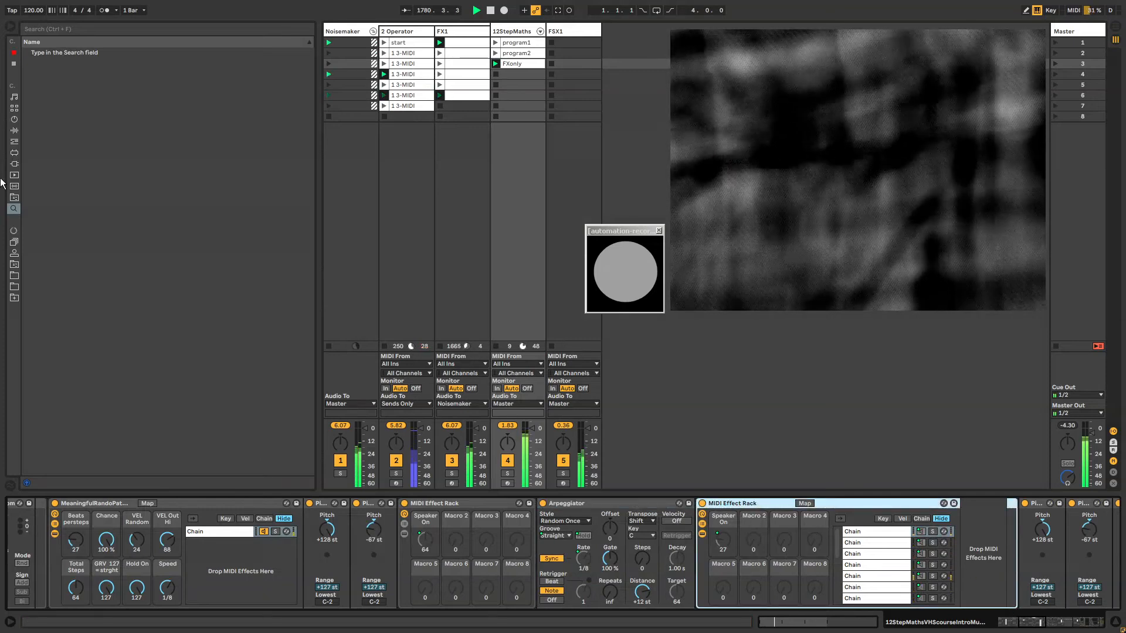
left_click_drag(1037, 624, 1044, 624)
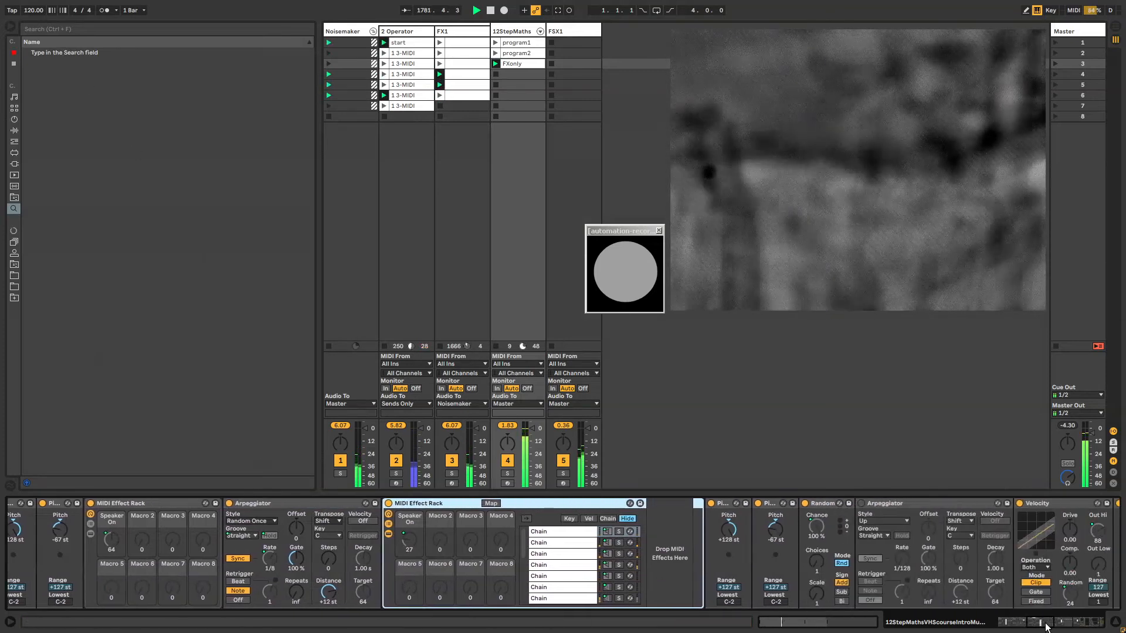
left_click(730, 508)
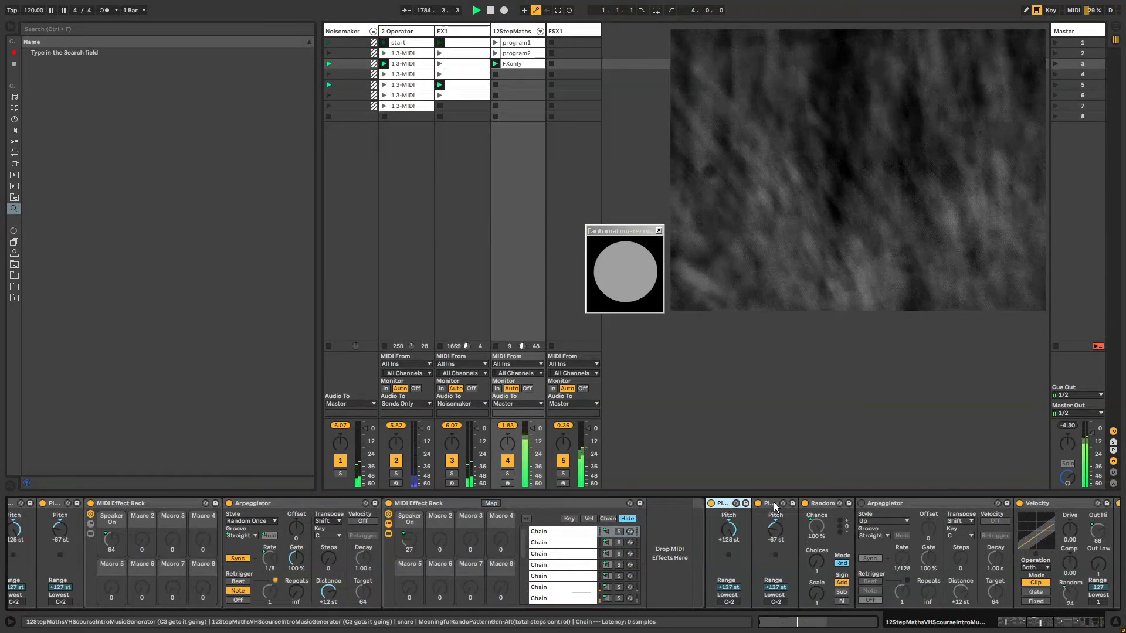
left_click(768, 504)
left_click(820, 504)
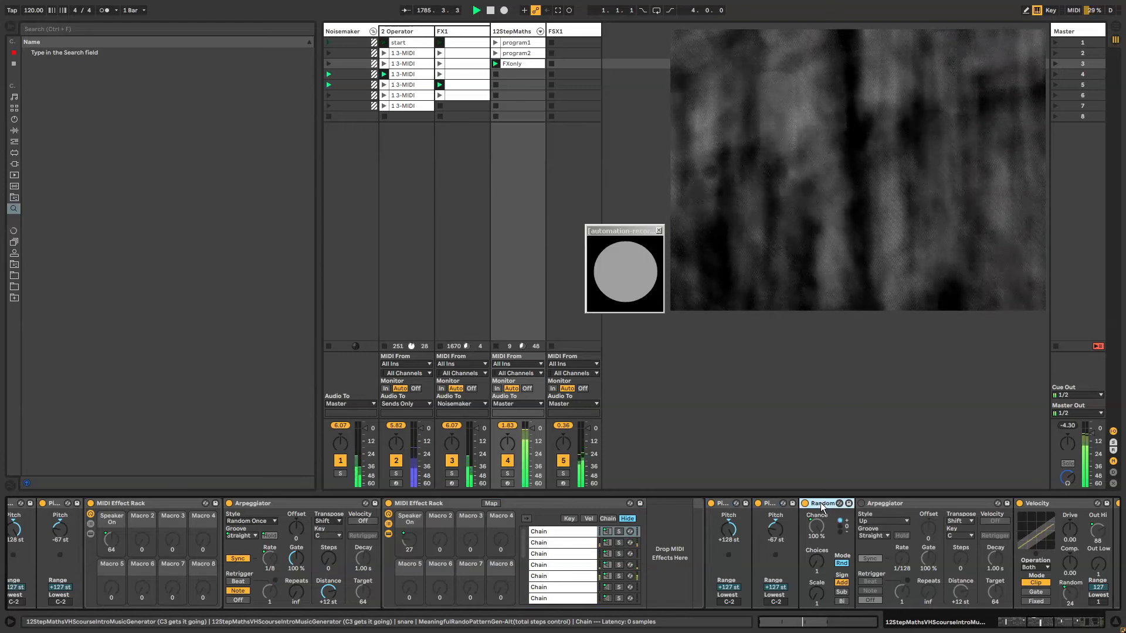
left_click_drag(1042, 623, 1047, 622)
left_click(804, 503)
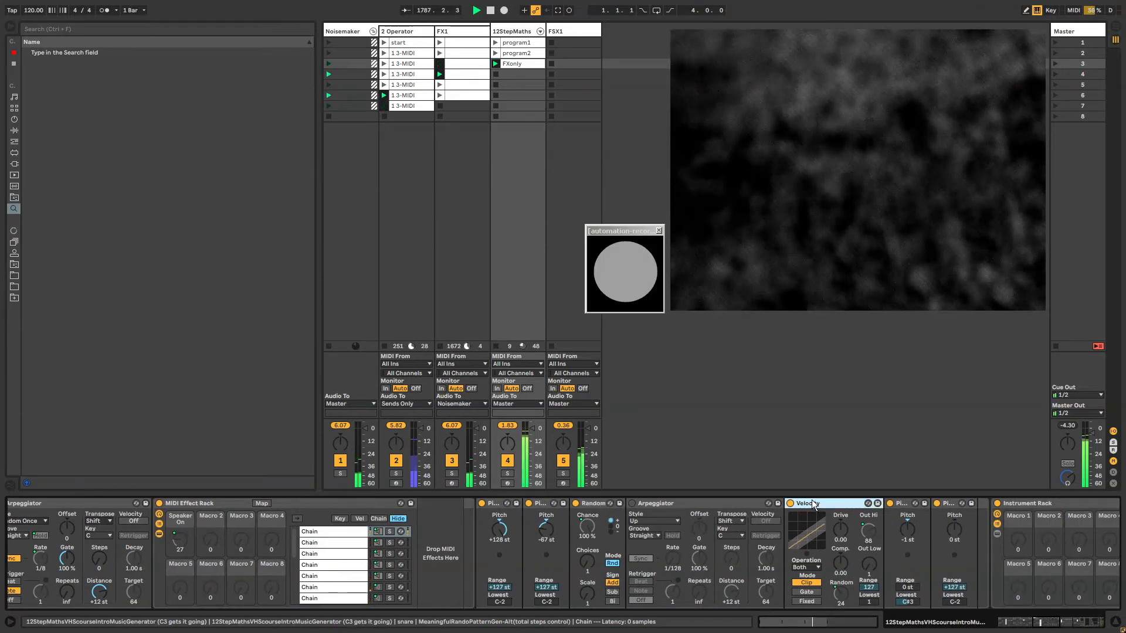
left_click(498, 503)
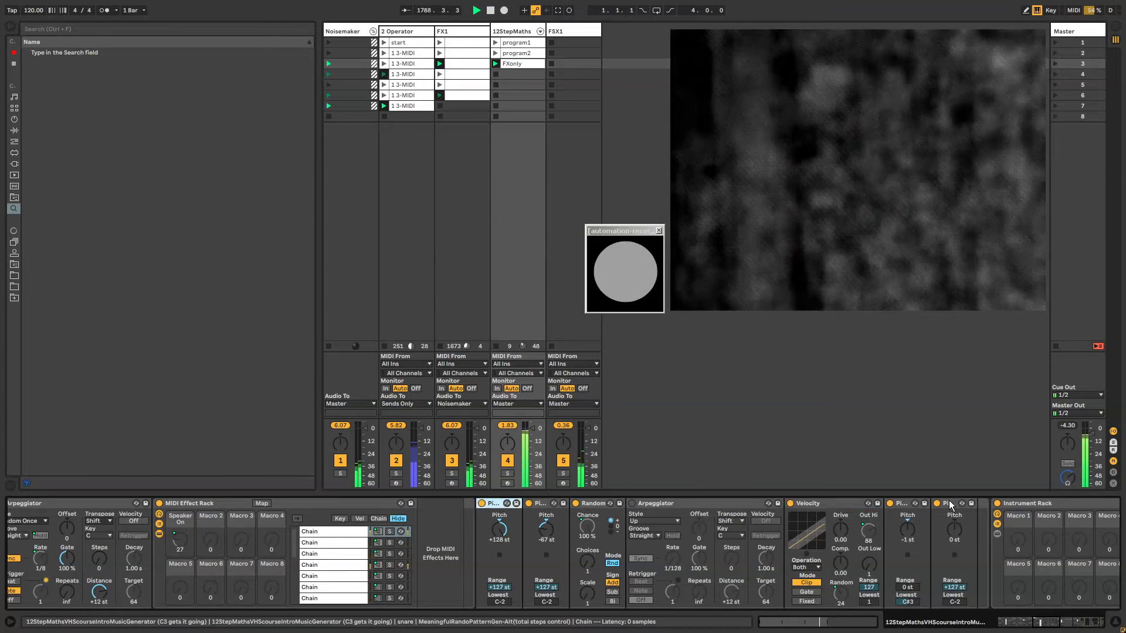
left_click(950, 504, "shift")
key("0")
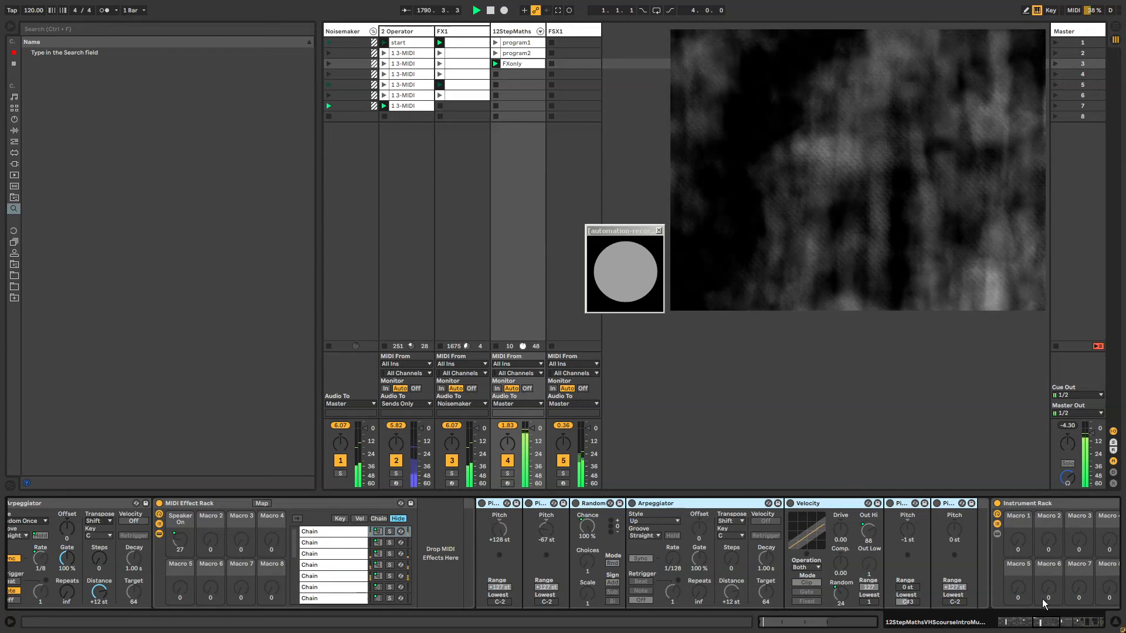
Step: Show the chain list of the pattern generator's first MIDI Effect Rack and look through its chains
left_click(1054, 623)
left_click_drag(1053, 624, 1062, 624)
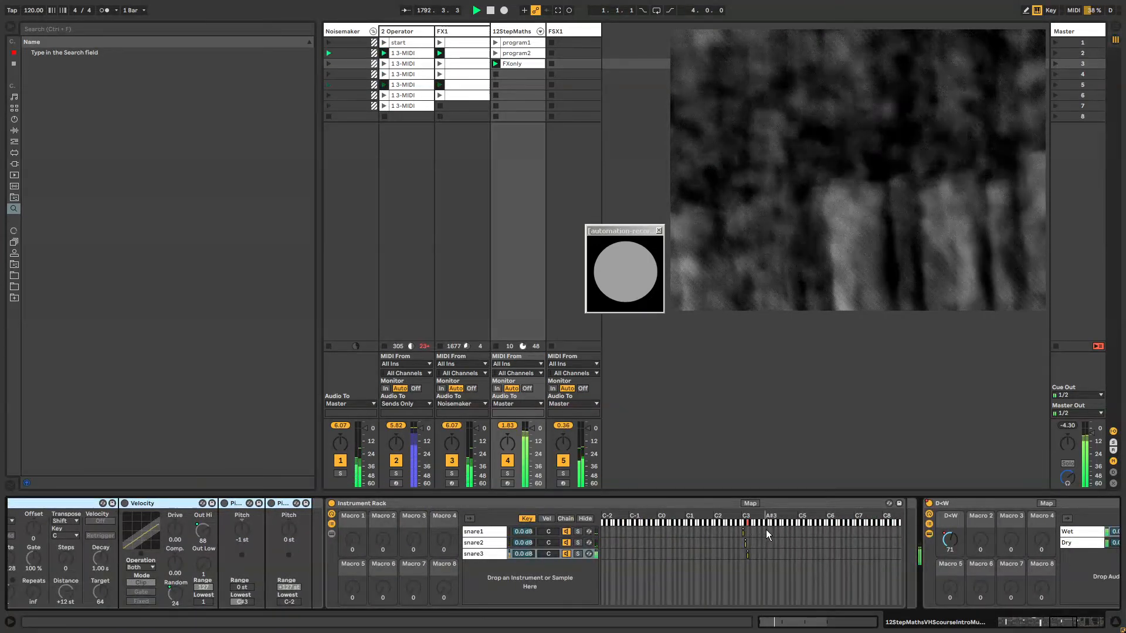
left_click_drag(1061, 625, 1035, 620)
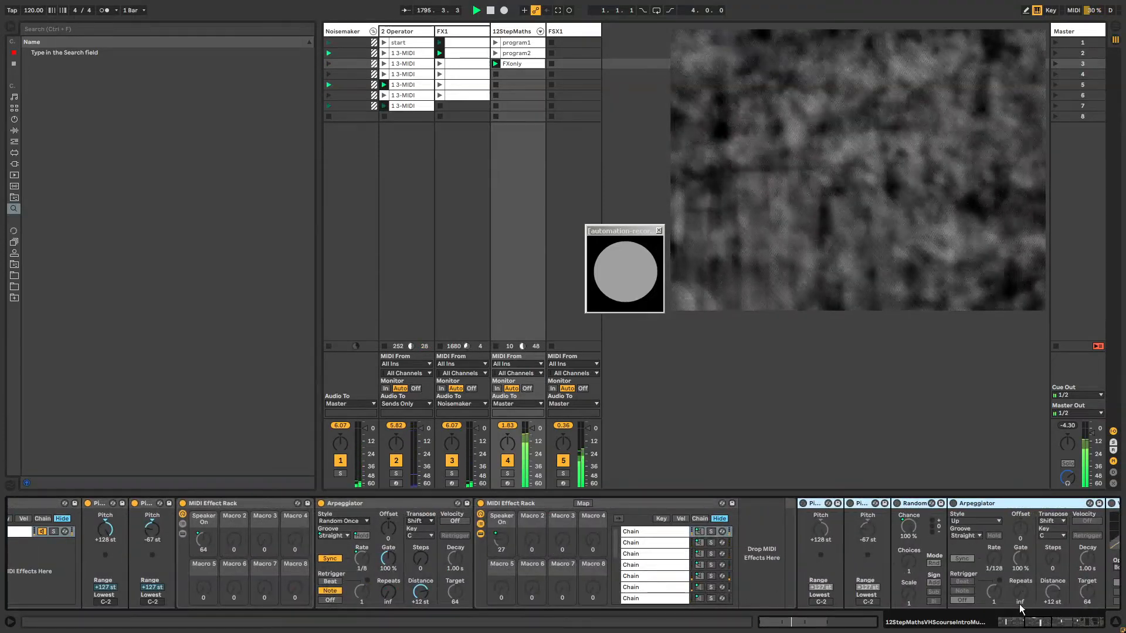
left_click_drag(1033, 628, 1029, 628)
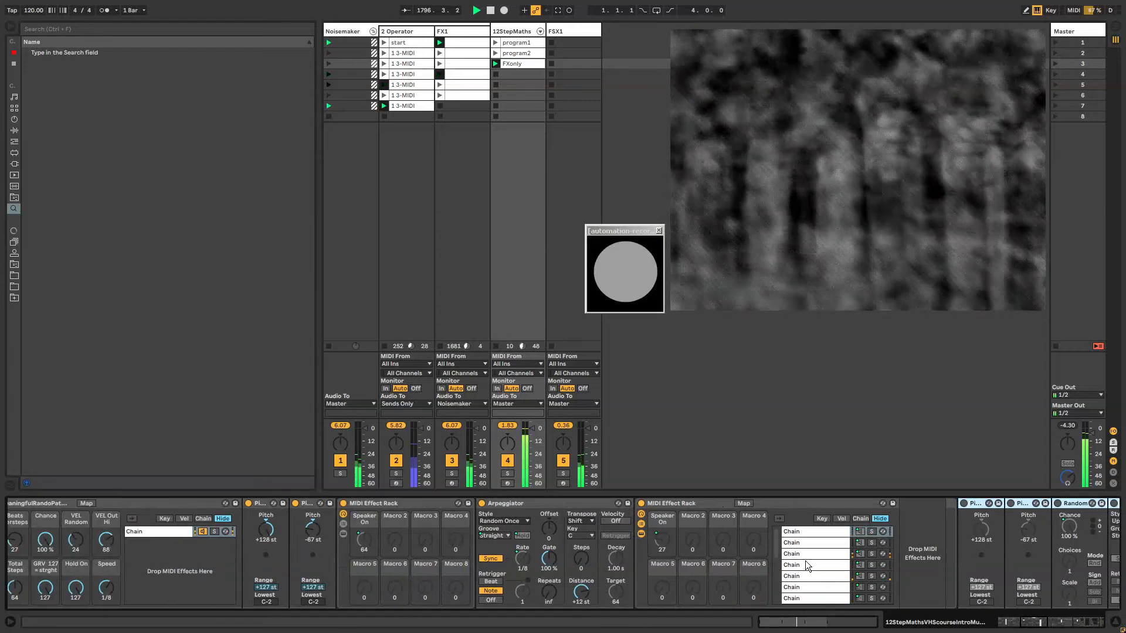
left_click(343, 523)
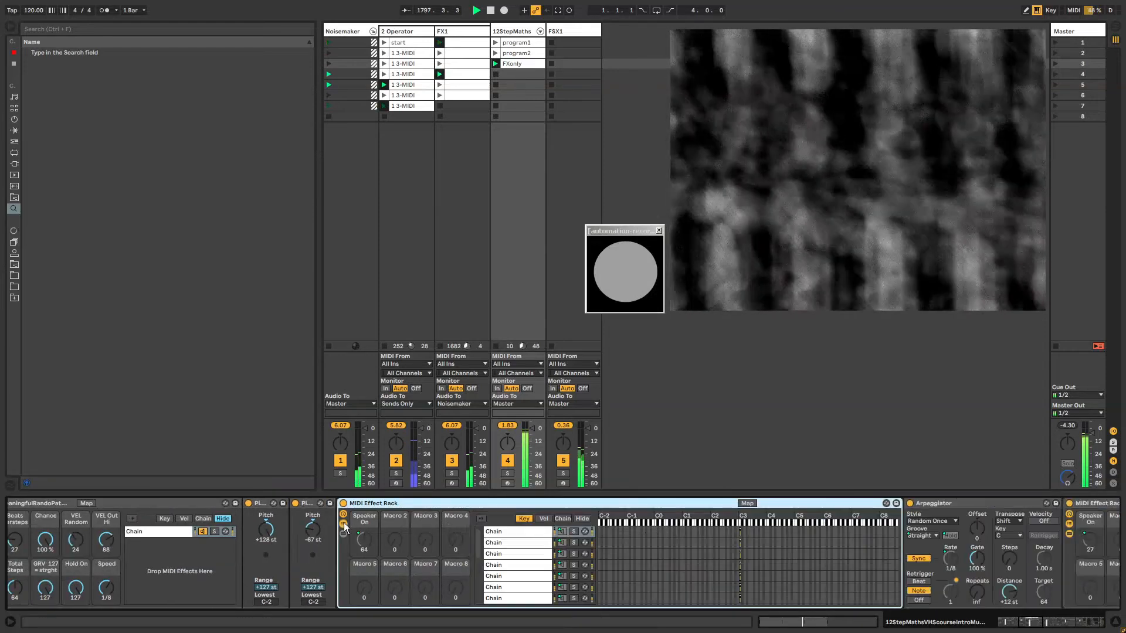
scroll(521, 575, "down", 2)
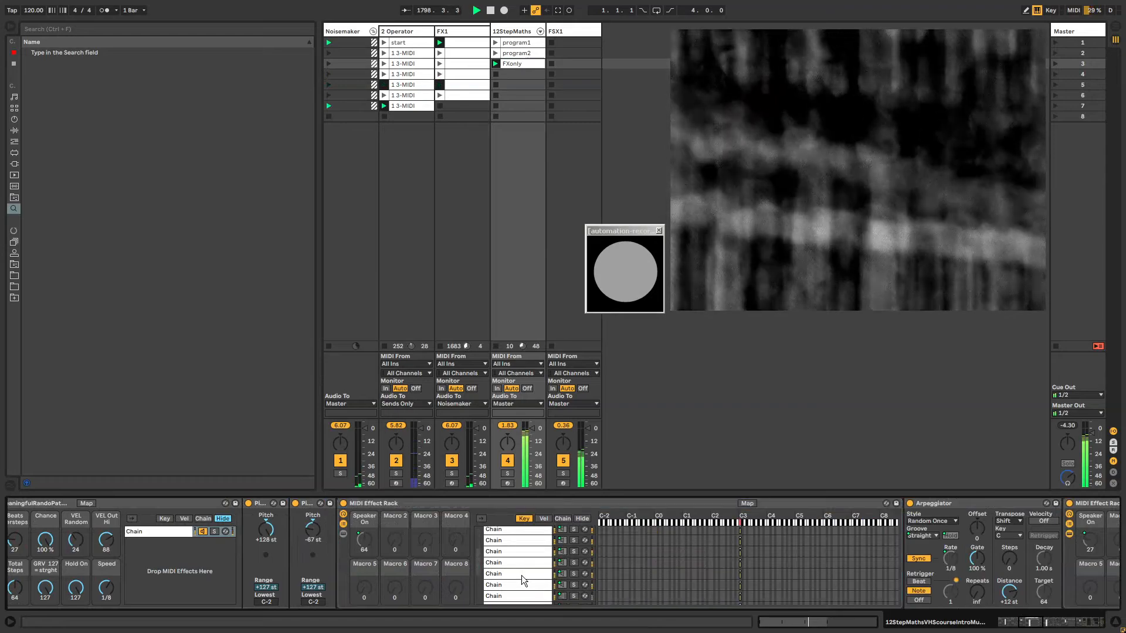
scroll(522, 575, "down", 1)
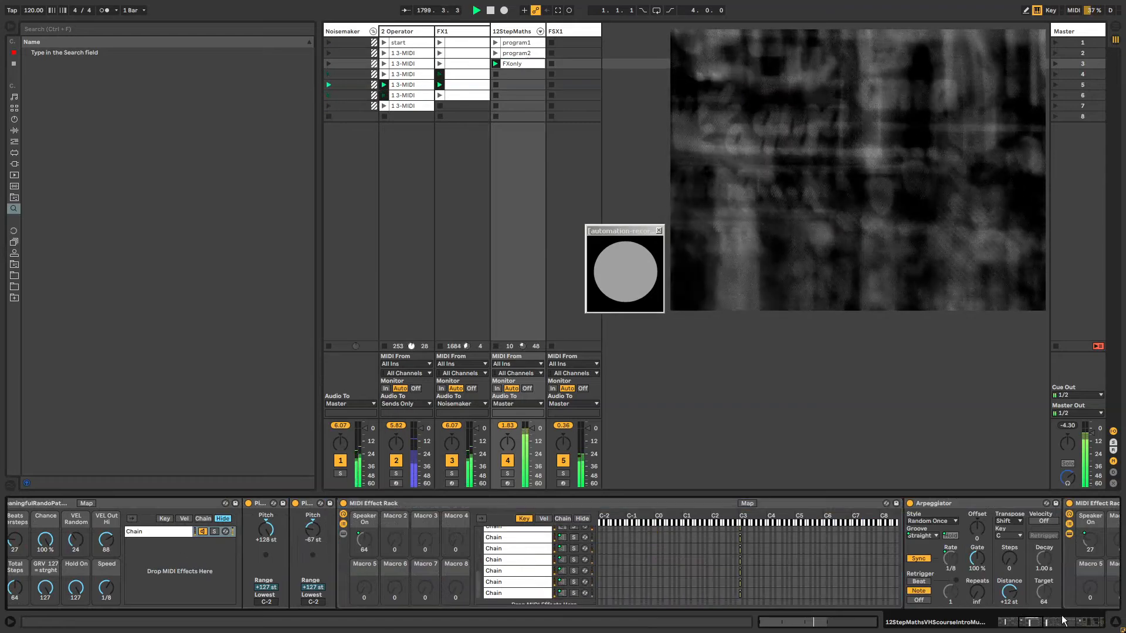
Step: Set the pasted pattern generator's Beats persteps to 4 and Total Steps to 19, checking the first MIDI Effect Rack's chains
mouse_move(1041, 620)
left_mouse_down()
mouse_move(1076, 606)
mouse_move(1047, 621)
left_mouse_up()
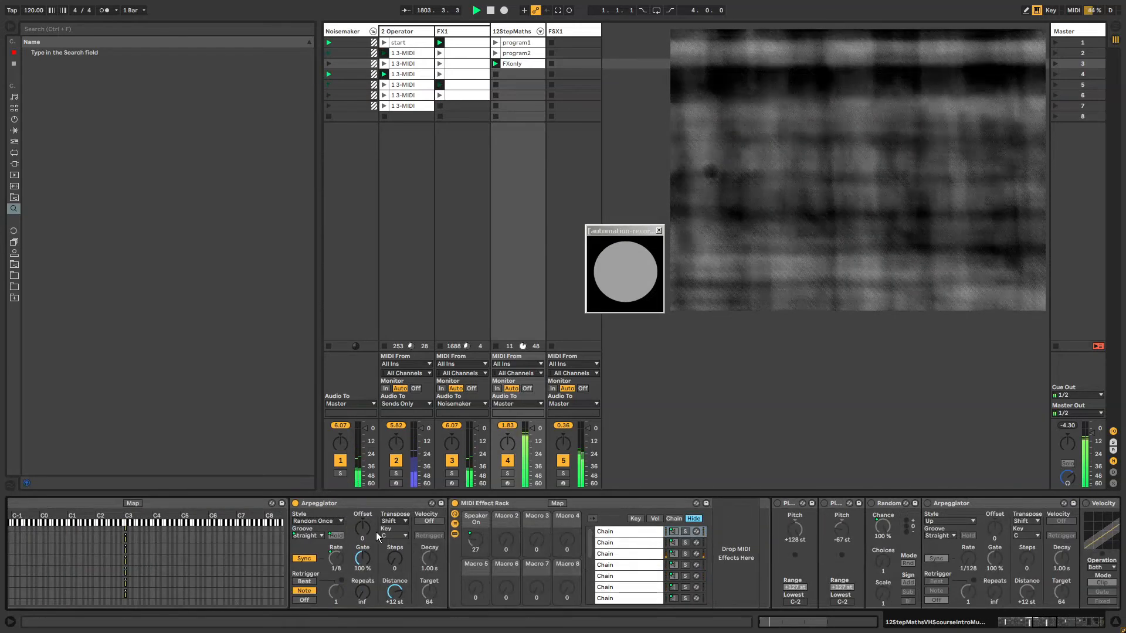
left_click_drag(1039, 622, 1034, 625)
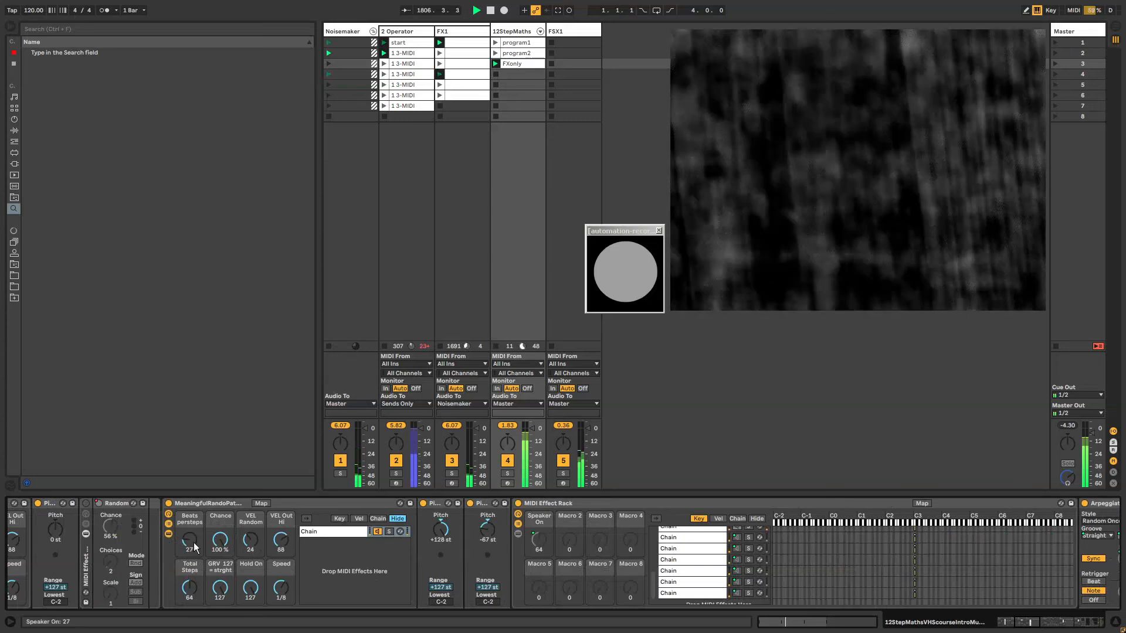
scroll(694, 550, "up", 1)
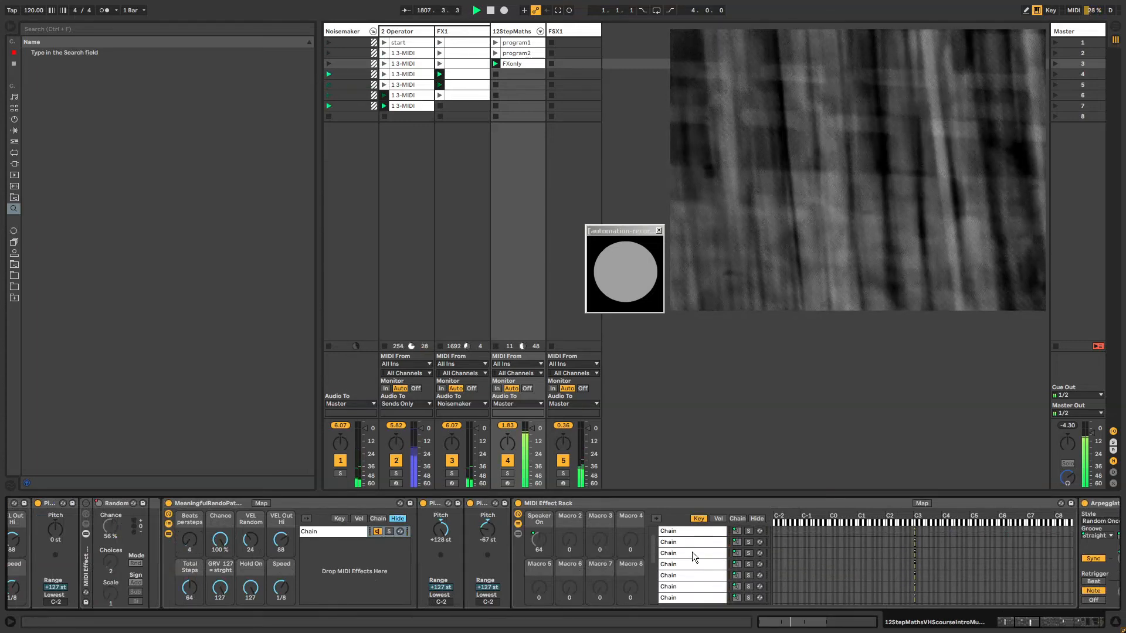
left_click_drag(186, 586, 186, 593)
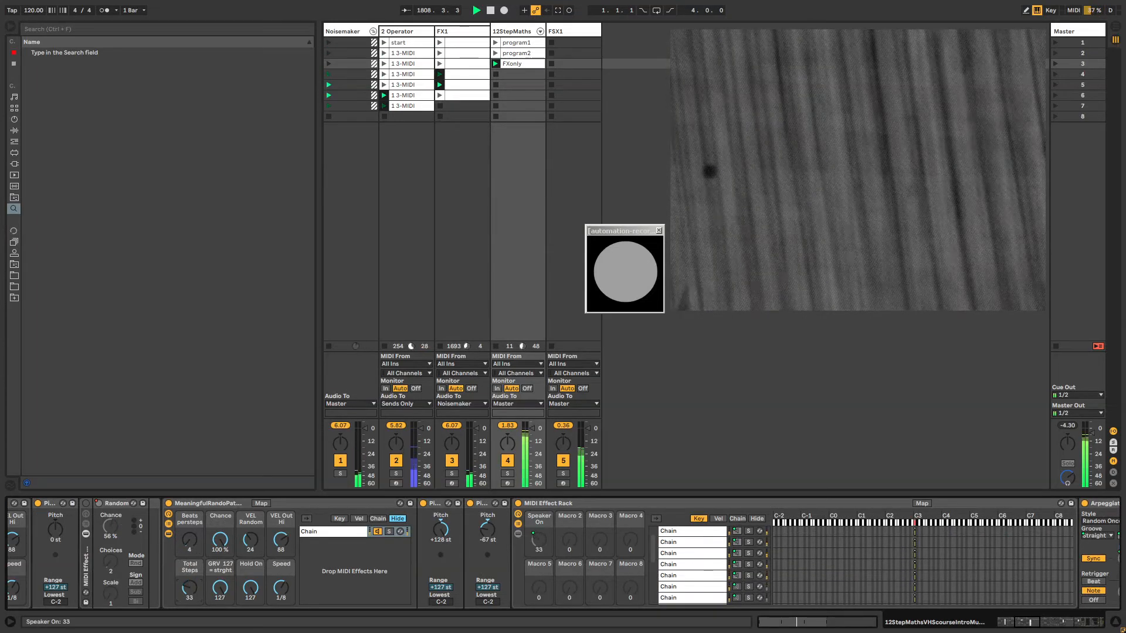
scroll(709, 575, "up", 2)
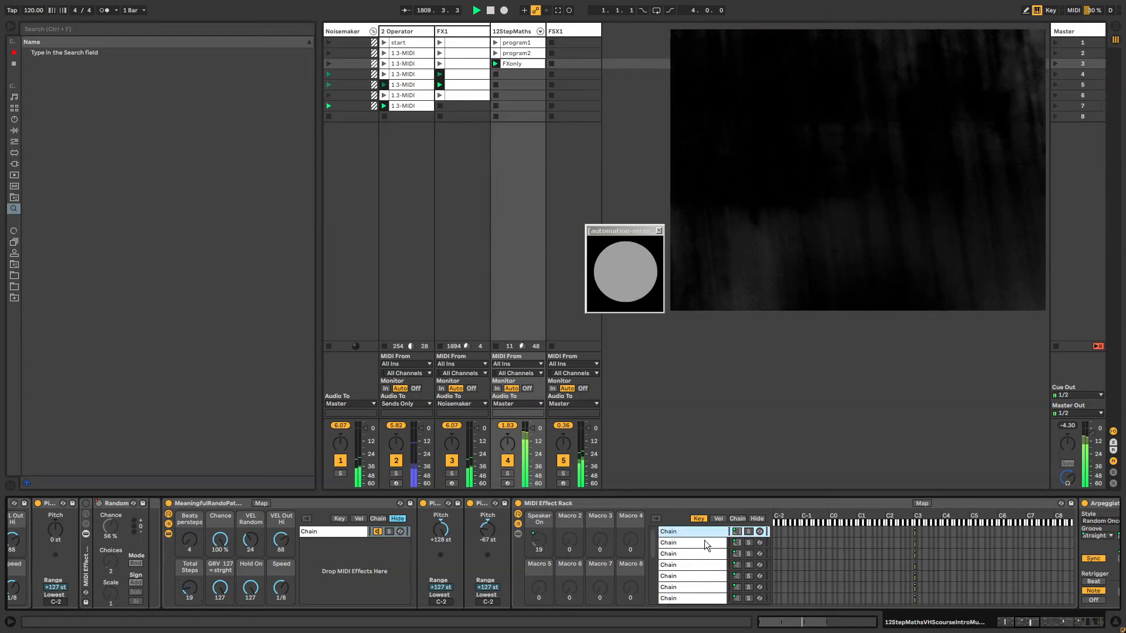
Step: Set the pasted pattern generator's Beats persteps macro to 127
left_click(733, 554)
left_click_drag(192, 541, 192, 533)
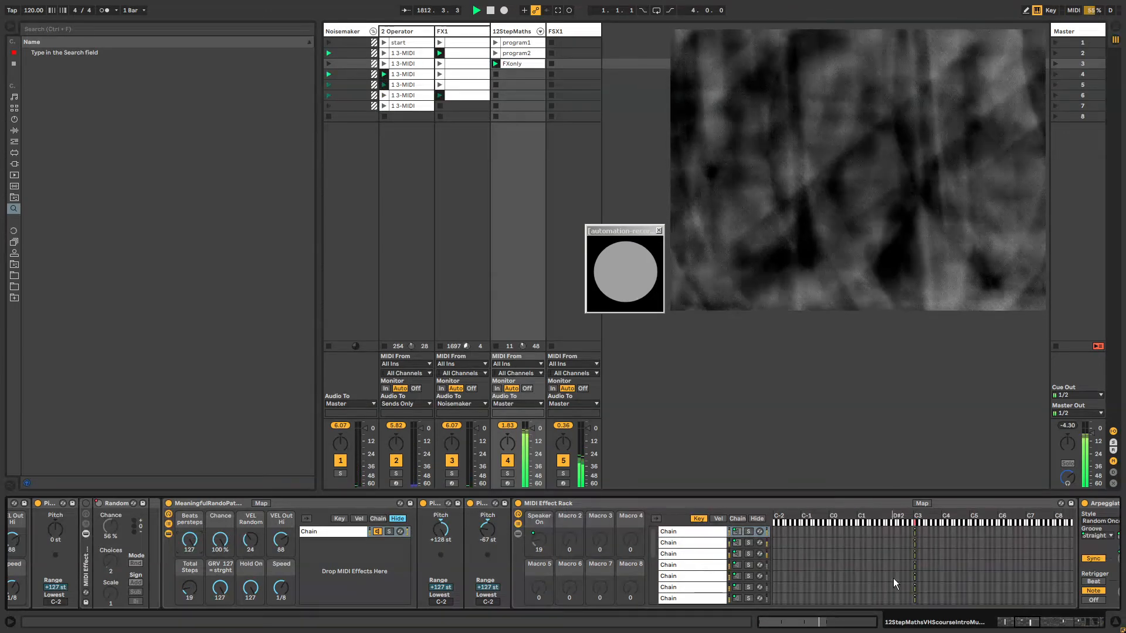
left_click(1026, 625)
left_click_drag(1025, 626, 1017, 625)
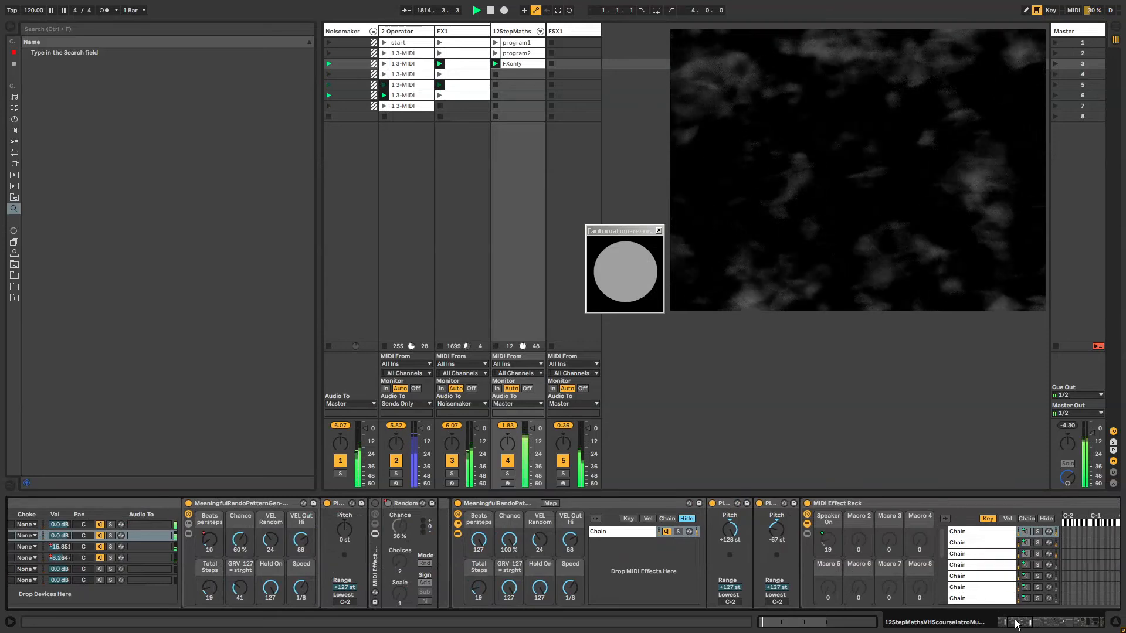
Step: Hide the chain list and the devices of the pasted pattern generator
left_click(456, 523)
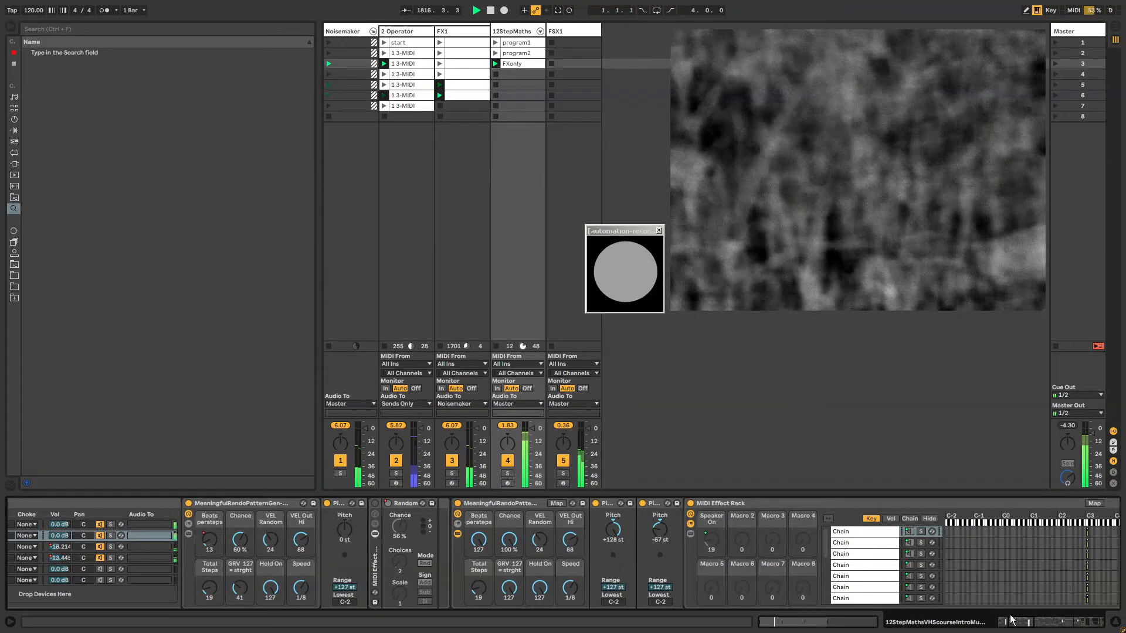
mouse_move(1016, 625)
left_mouse_down()
mouse_move(1047, 617)
mouse_move(1003, 614)
left_mouse_up()
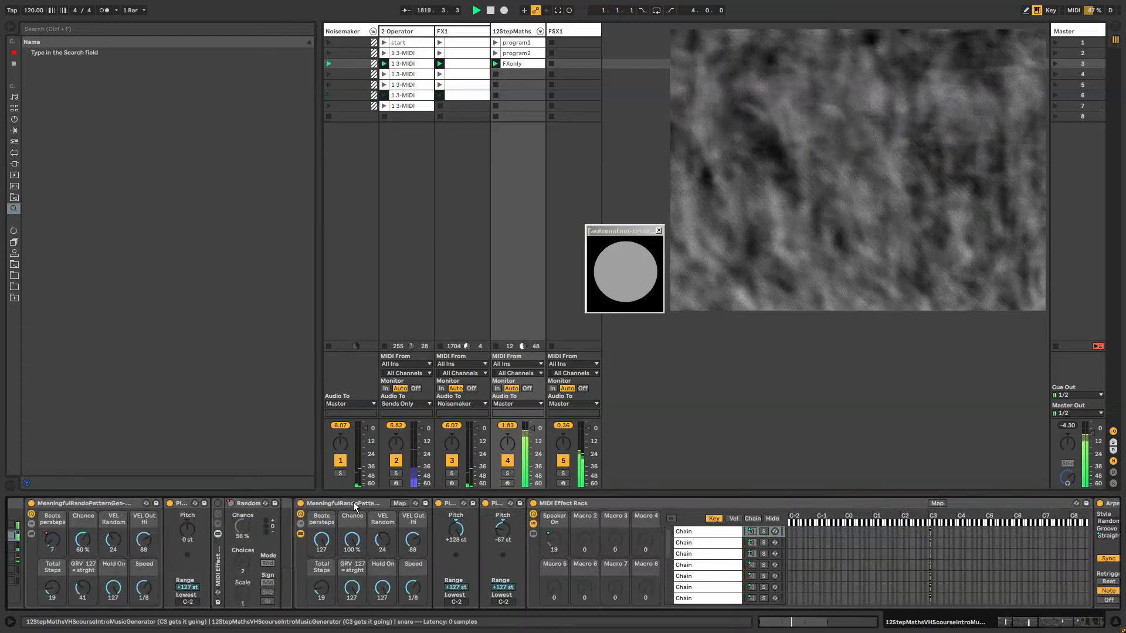
left_click(375, 503)
left_click(300, 535)
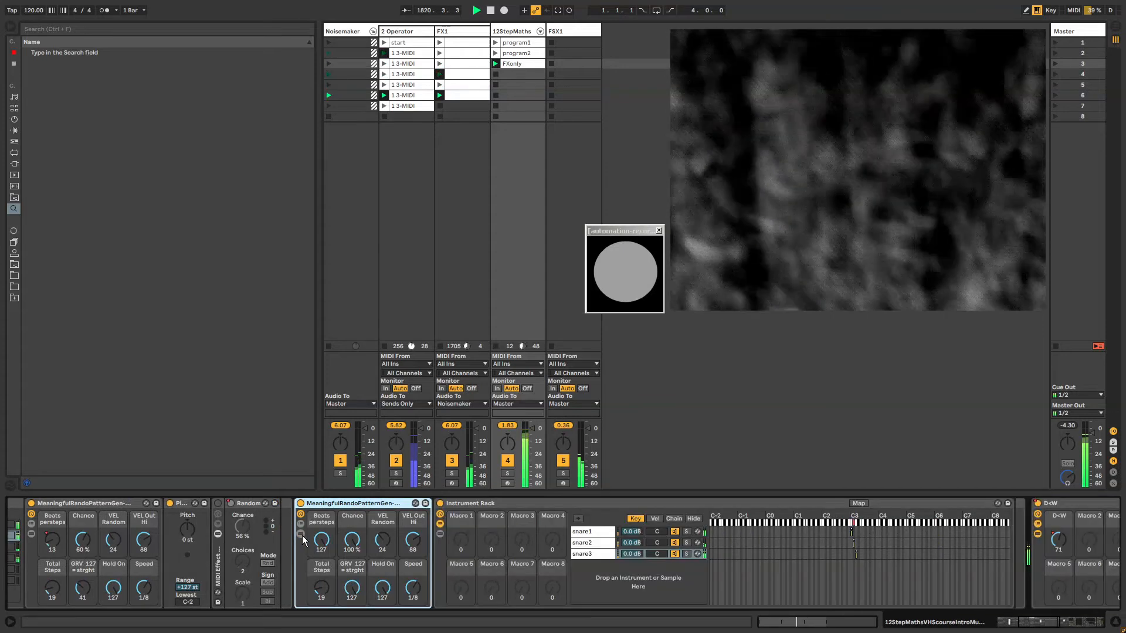
left_click(731, 514)
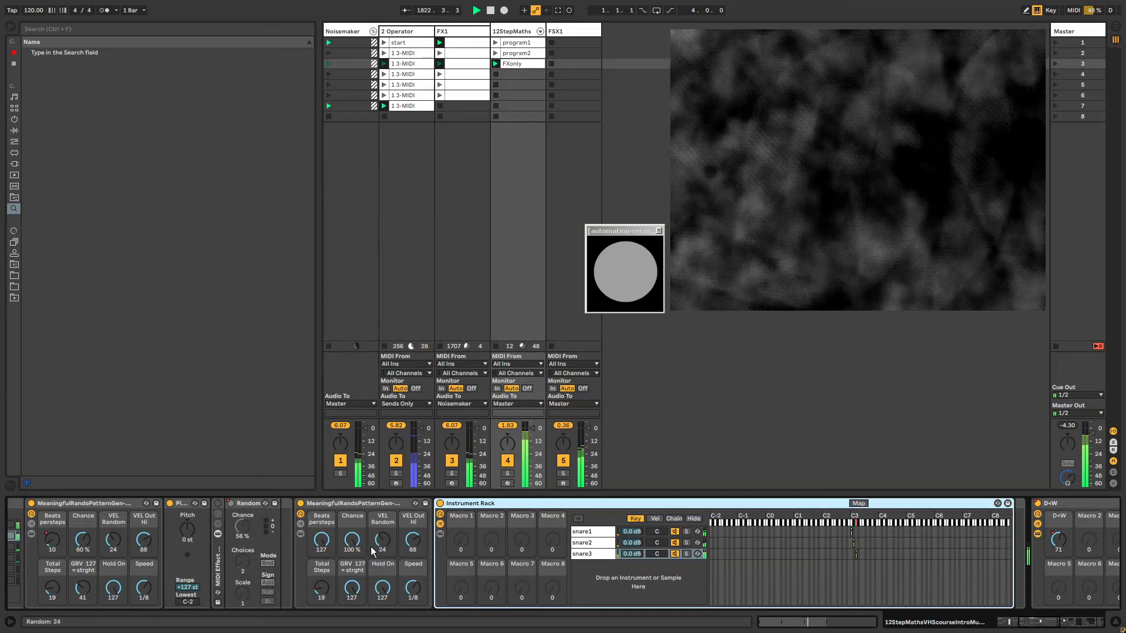
Step: Show the pasted pattern generator's chain and devices, and hide the chain list of its first MIDI Effect Rack
left_click(300, 524)
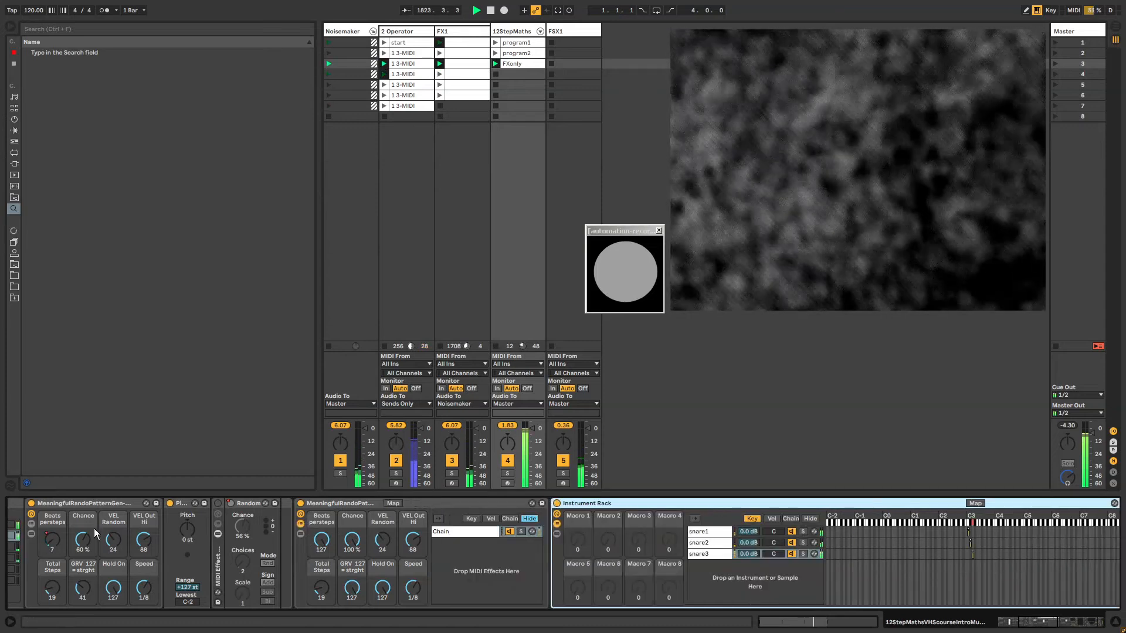
left_click(92, 502)
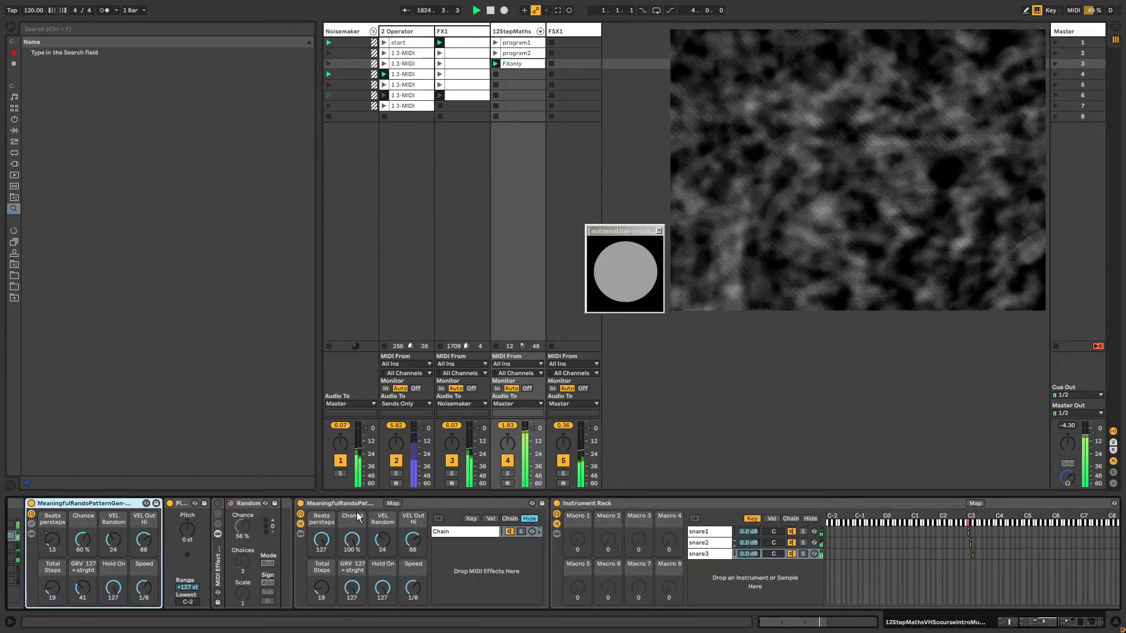
left_click(344, 504)
left_click(456, 534)
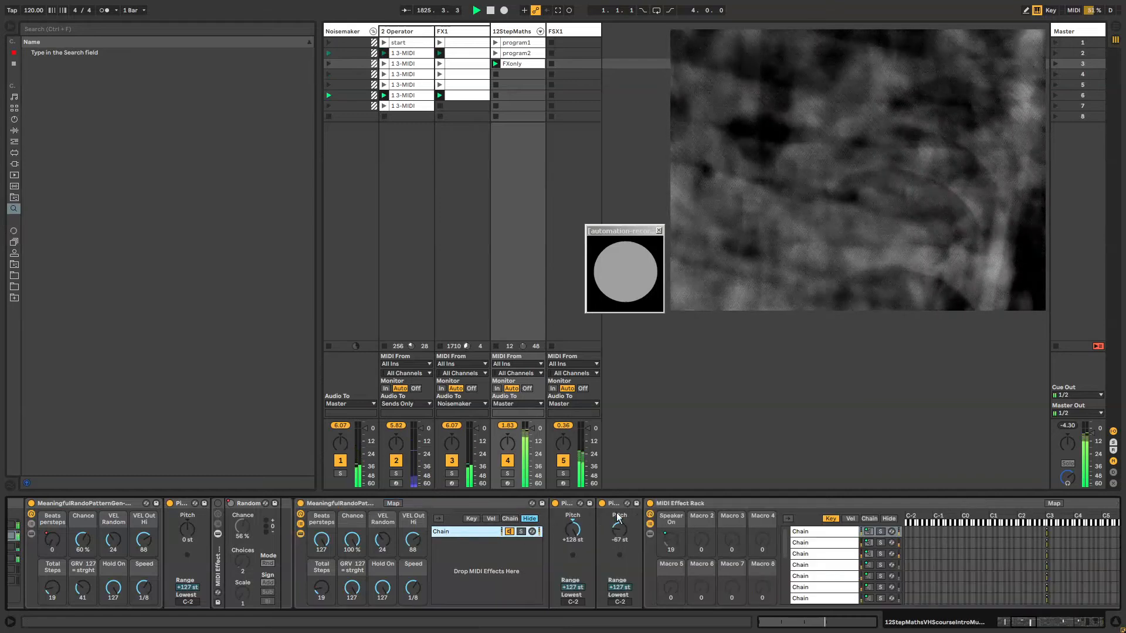
left_click(650, 524)
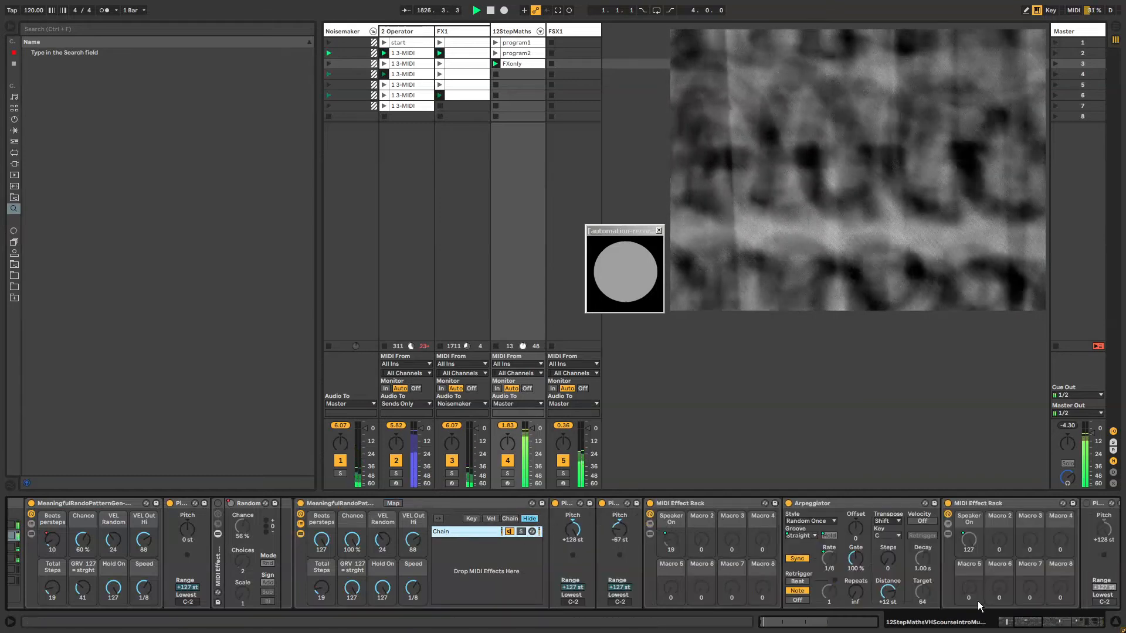
Step: Examine the Groove setting of the pasted pattern generator's Random Once Arpeggiator
mouse_move(1021, 621)
left_mouse_down()
mouse_move(1033, 622)
mouse_move(1024, 621)
left_mouse_up()
left_click(685, 511)
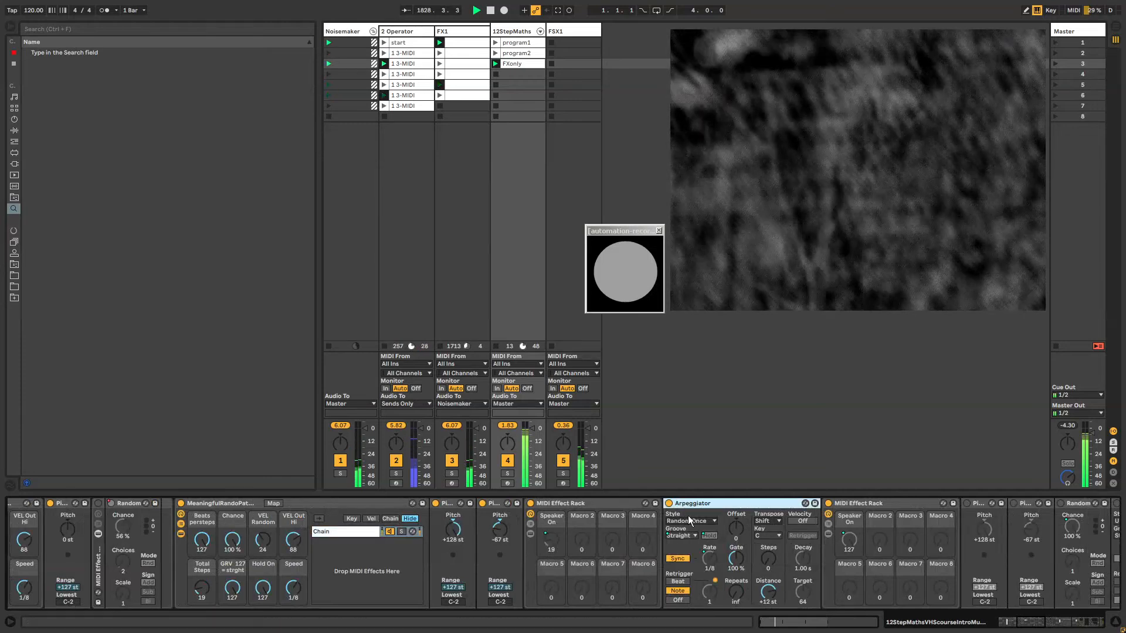
left_click(690, 536)
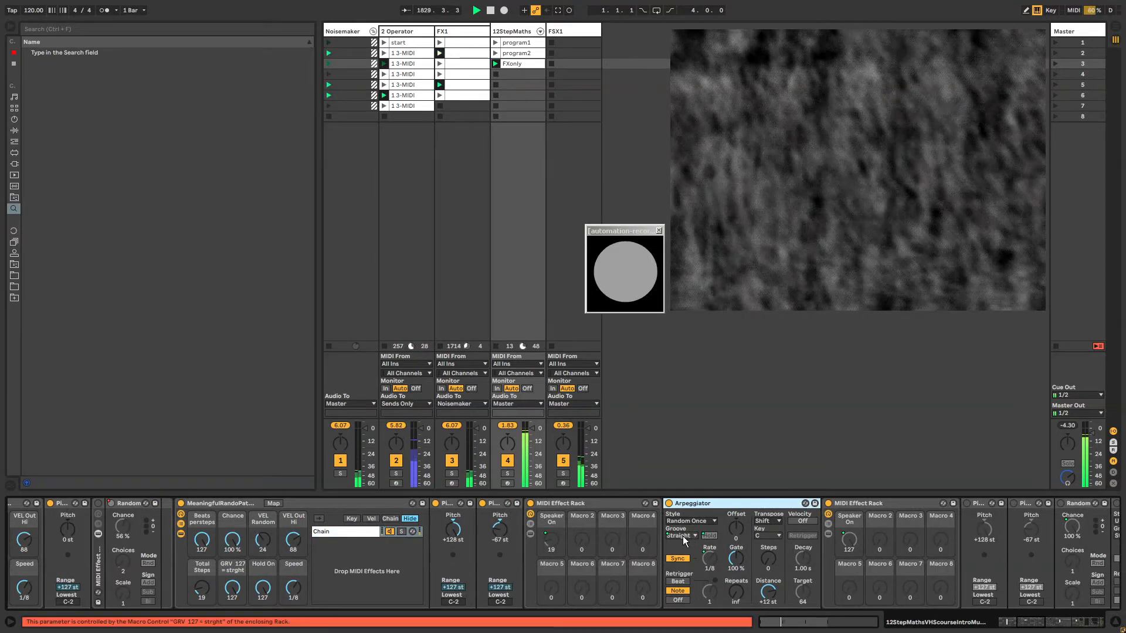
left_click(677, 535)
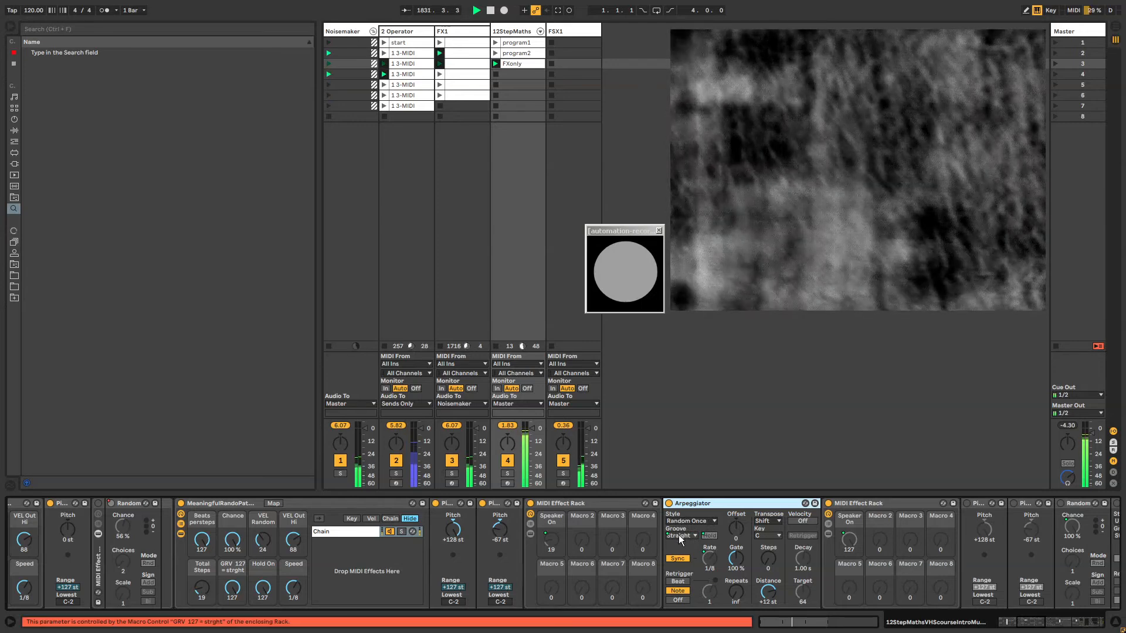
Step: Hide the pasted pattern generator's chain list and switch the whole generator off
left_click(181, 524)
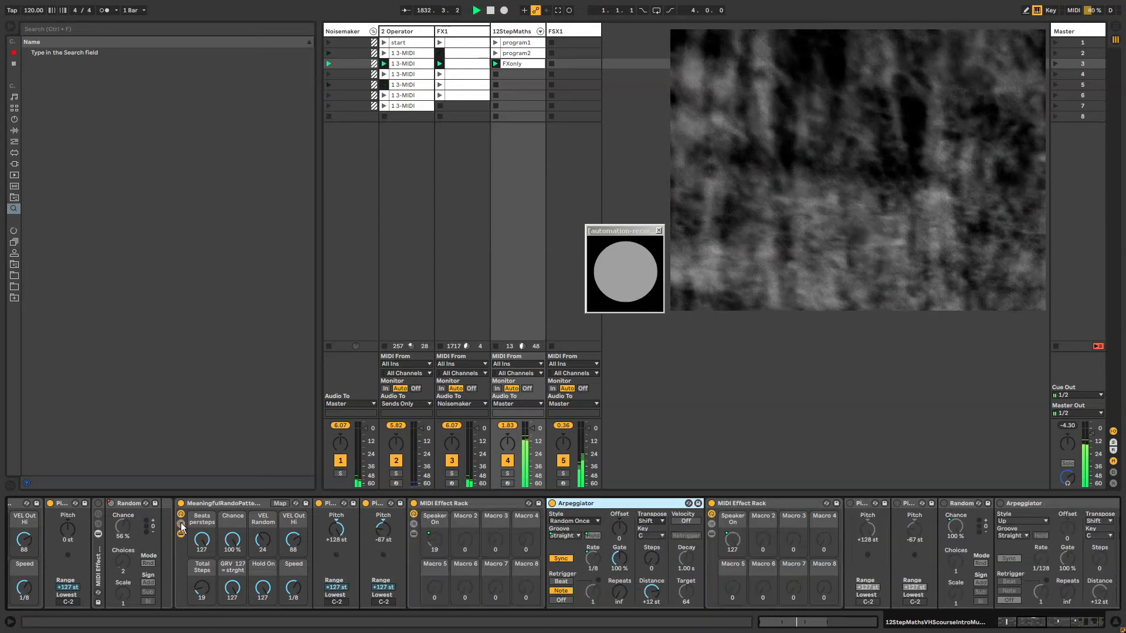
left_click(226, 505)
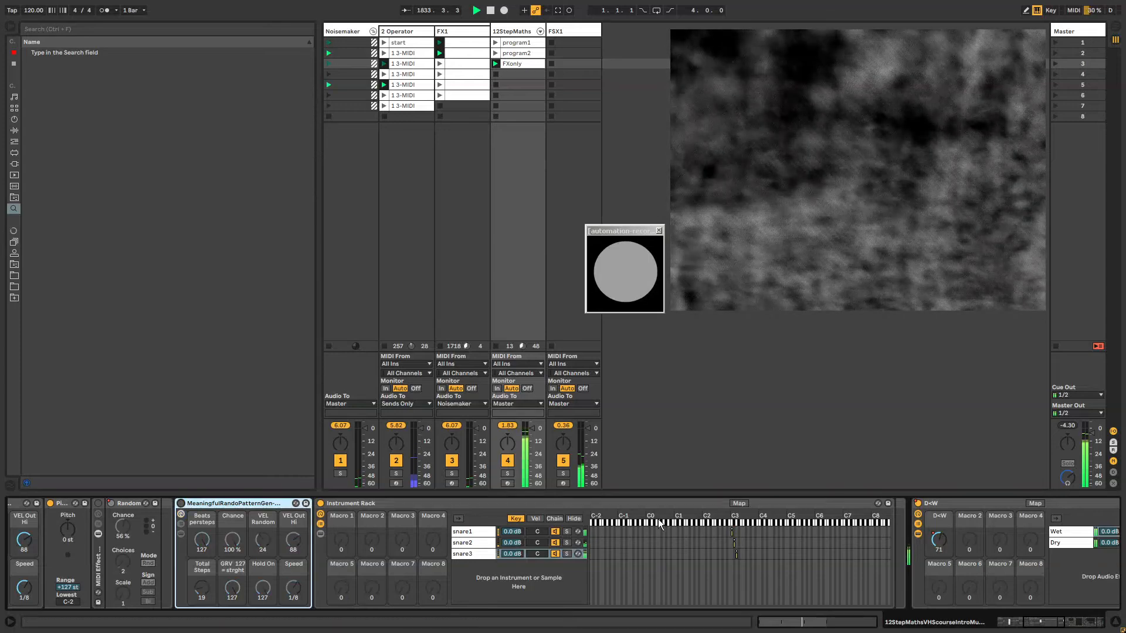
Step: Show the chain and devices of the snare chain's original pattern generator and select its first MIDI Effect Rack
left_click(1033, 624)
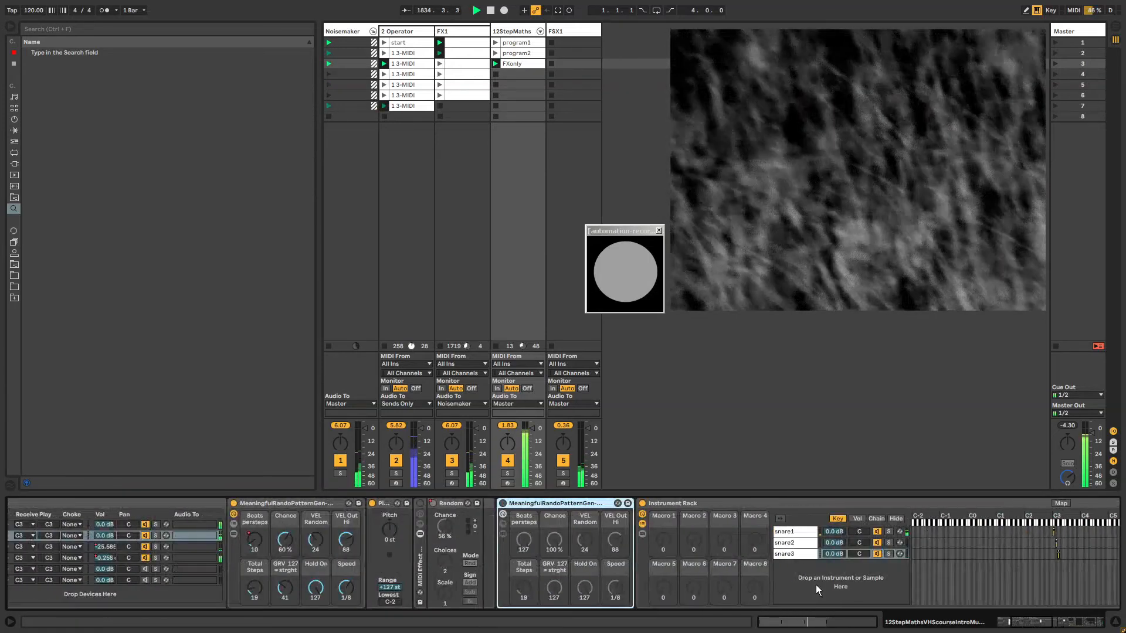
left_click(234, 524)
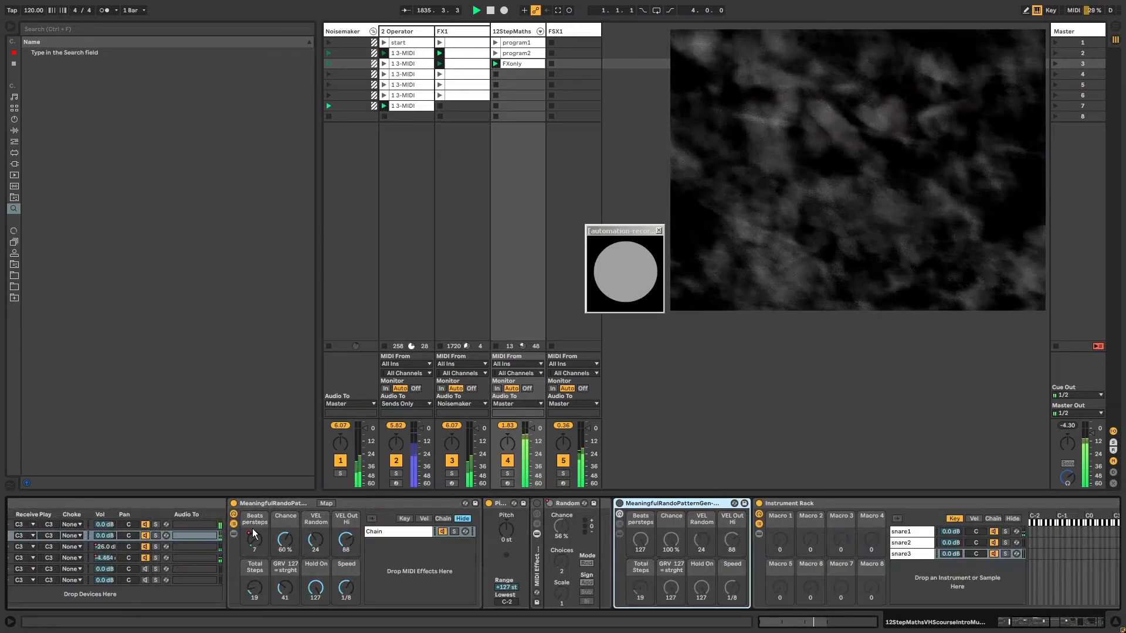
left_click(379, 532)
left_click(621, 505)
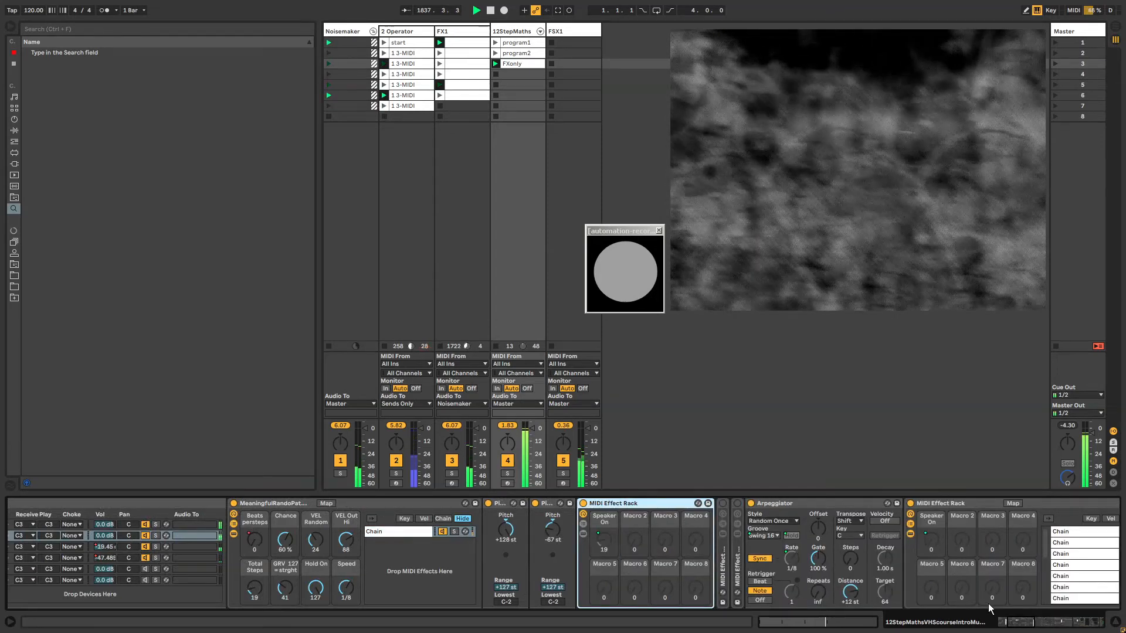
Step: Switch off the 0 st Pitch directly after the original pattern generator, before the Random device
left_click(1023, 623)
left_click_drag(1030, 623, 1033, 622)
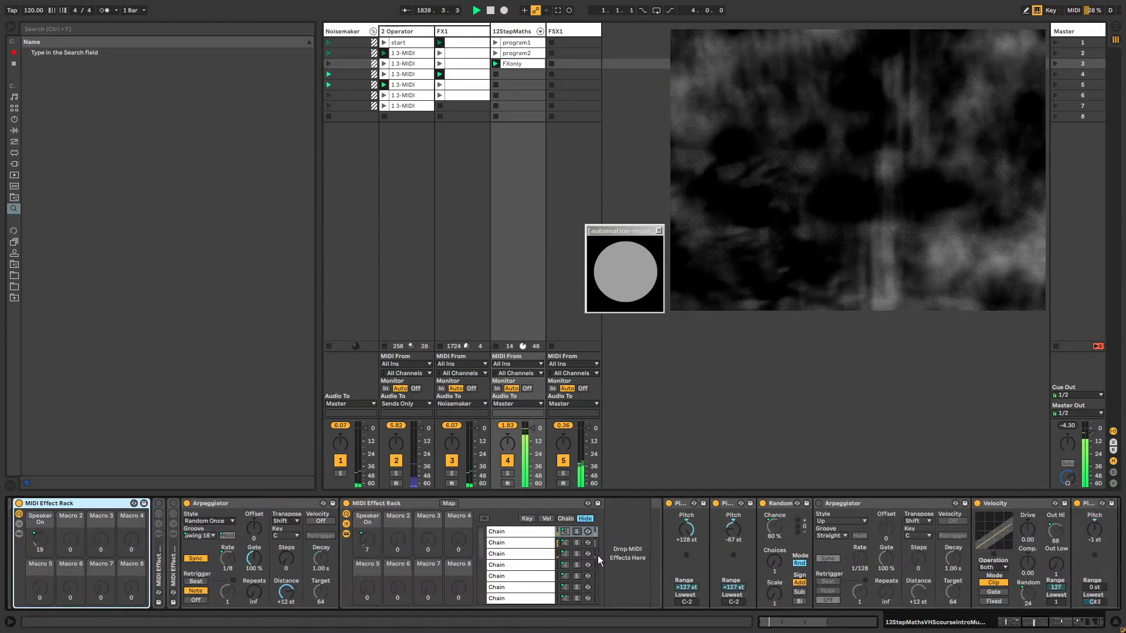
left_click(683, 505)
left_click_drag(1039, 625, 1047, 625)
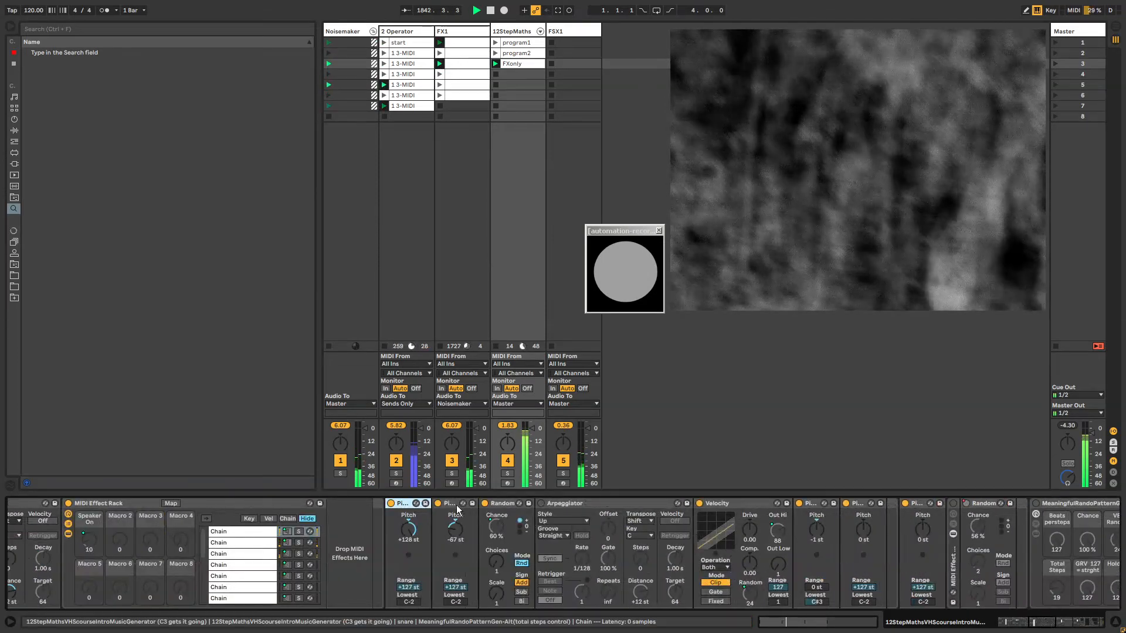
left_click(915, 507)
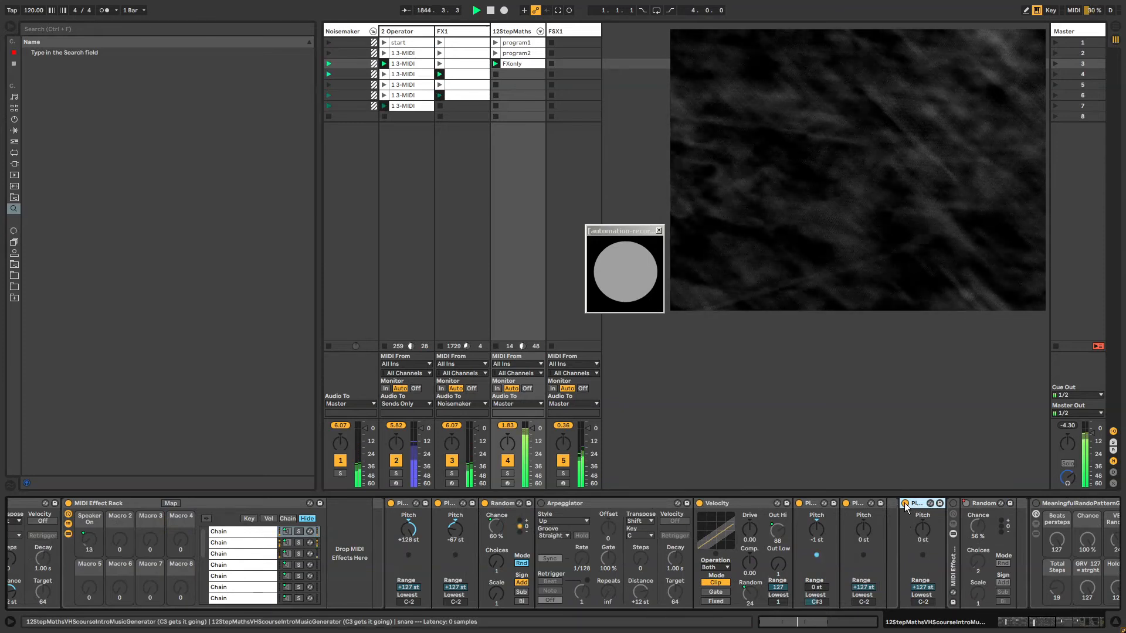
Step: Switch off the original pattern generator's devices from the +128 st Pitch through its last Pitch
left_click(404, 508)
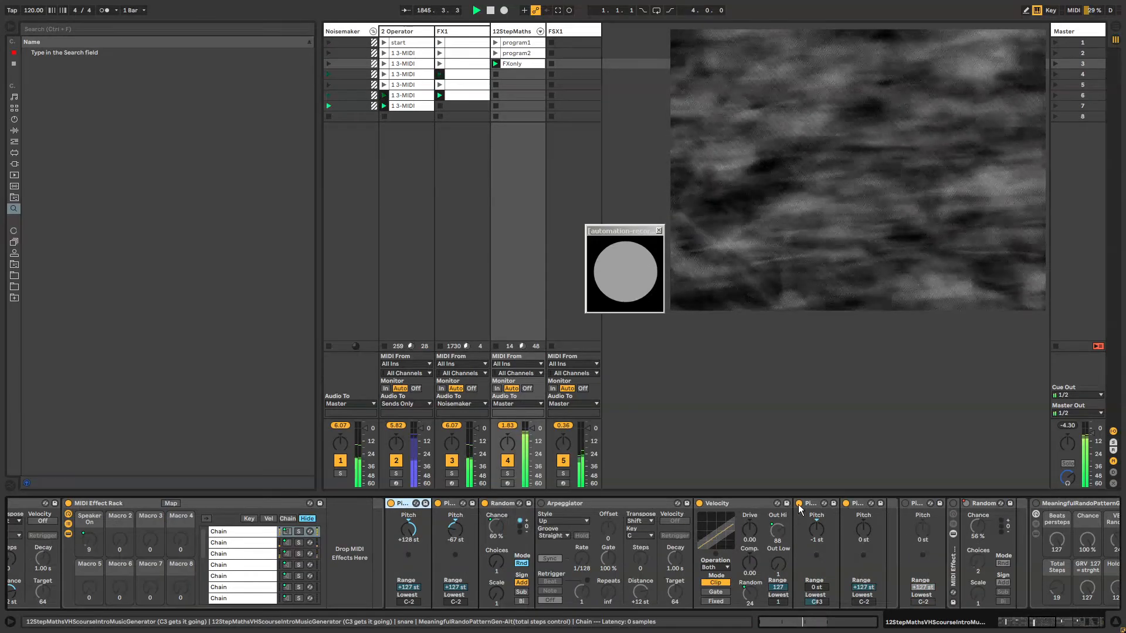
left_click(857, 505, "shift")
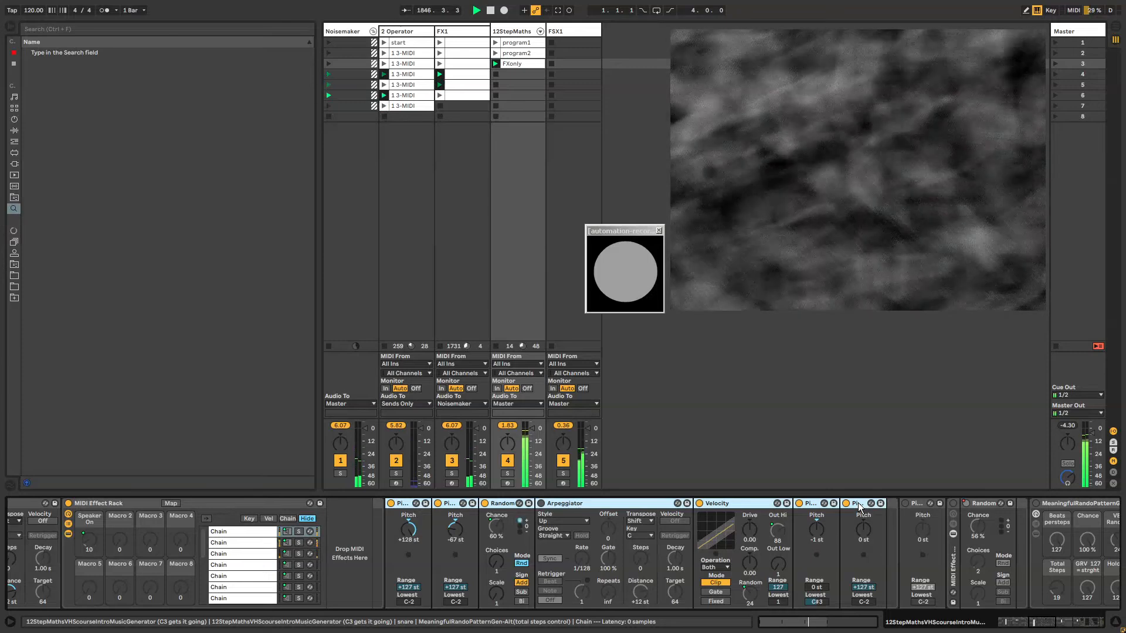
key("0")
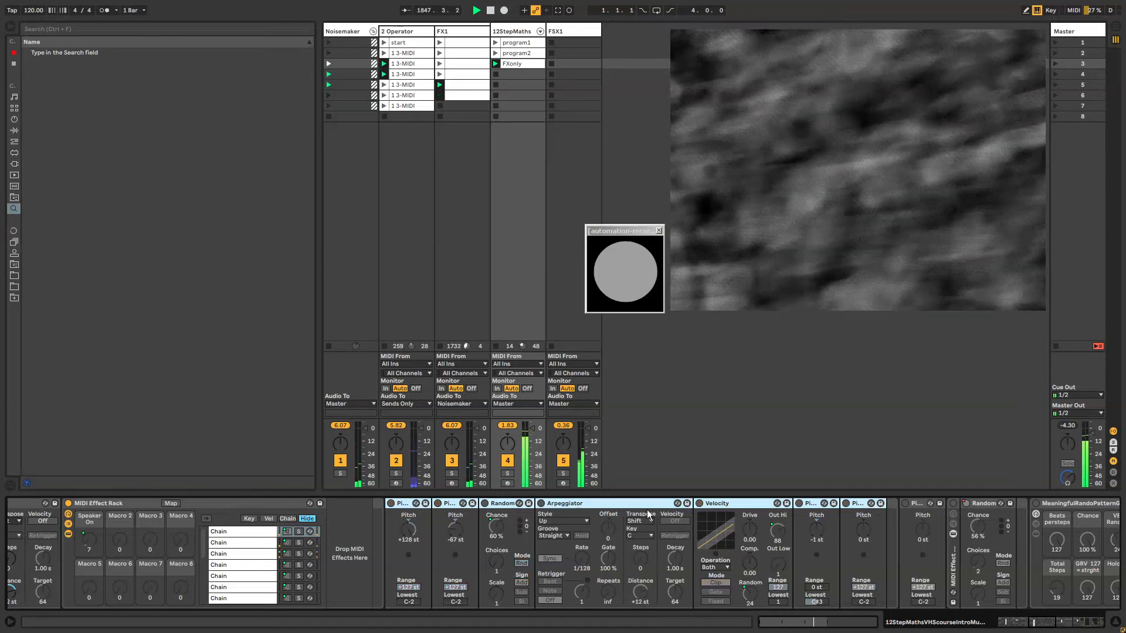
left_click(640, 503)
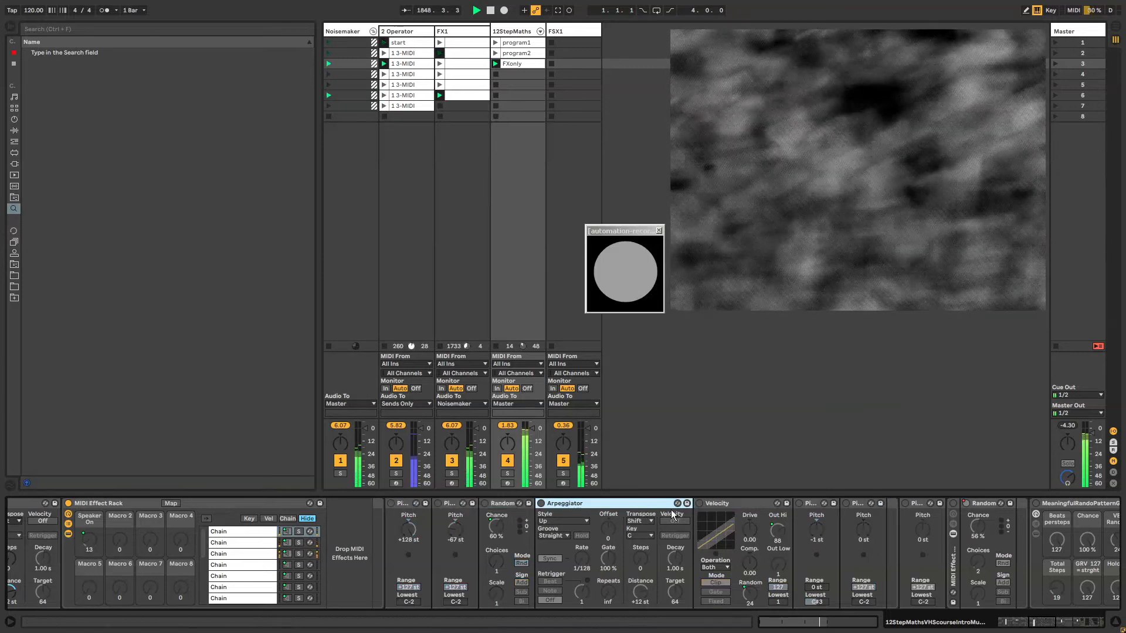
Step: Switch the original pattern generator's Velocity device back on and check the devices around it
scroll(1008, 598, "right", 10)
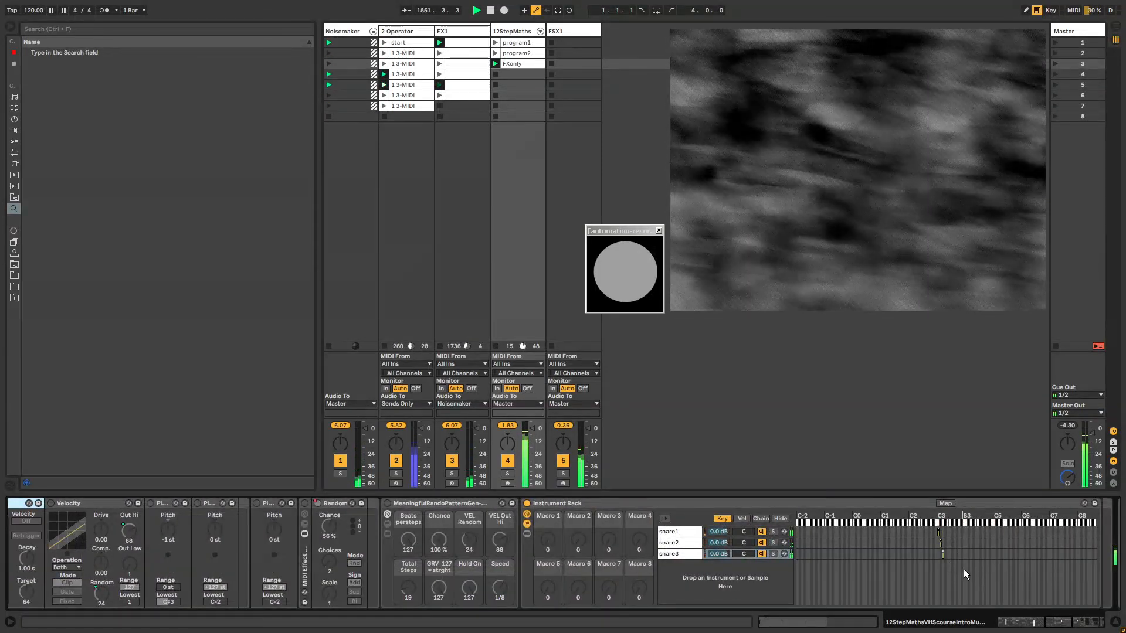
scroll(621, 518, "left", 10)
left_click(530, 503)
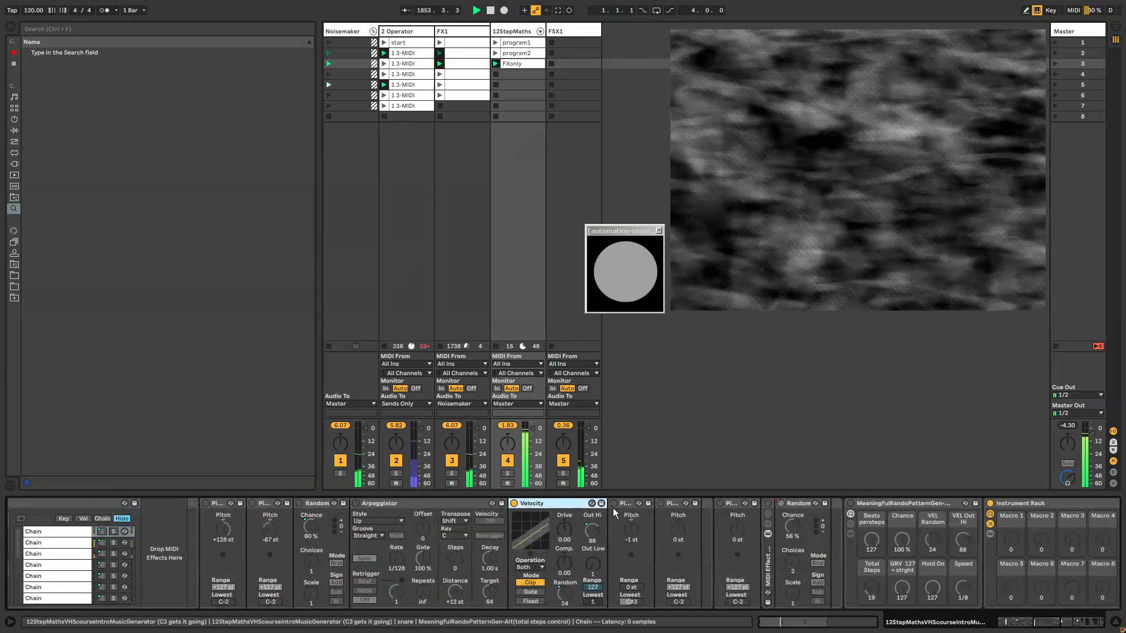
left_click(319, 516)
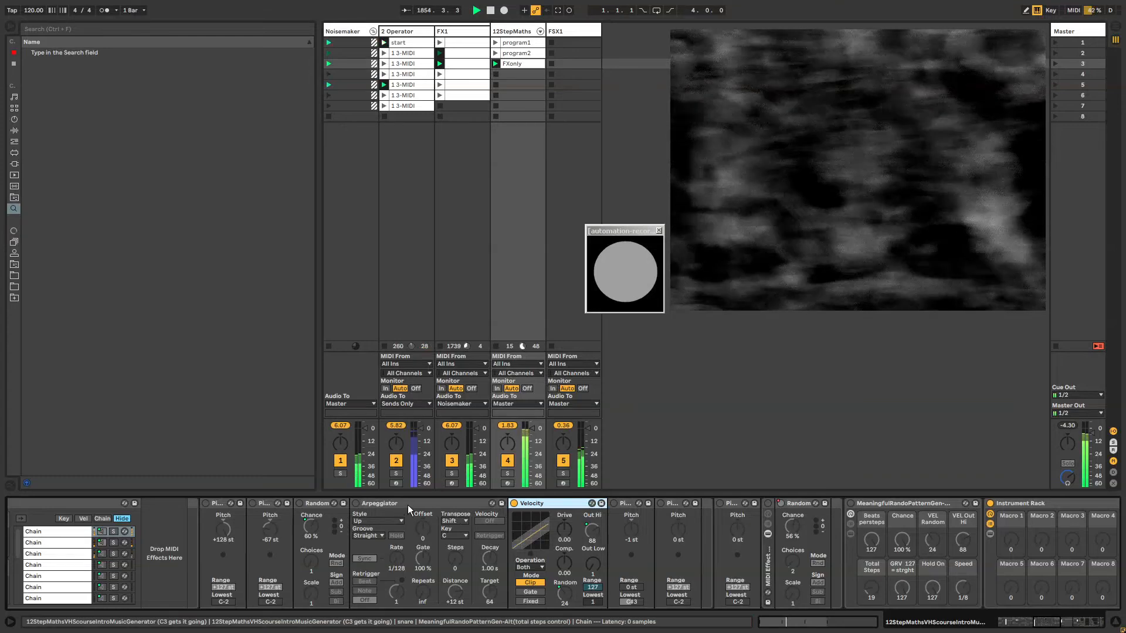
left_click(413, 505)
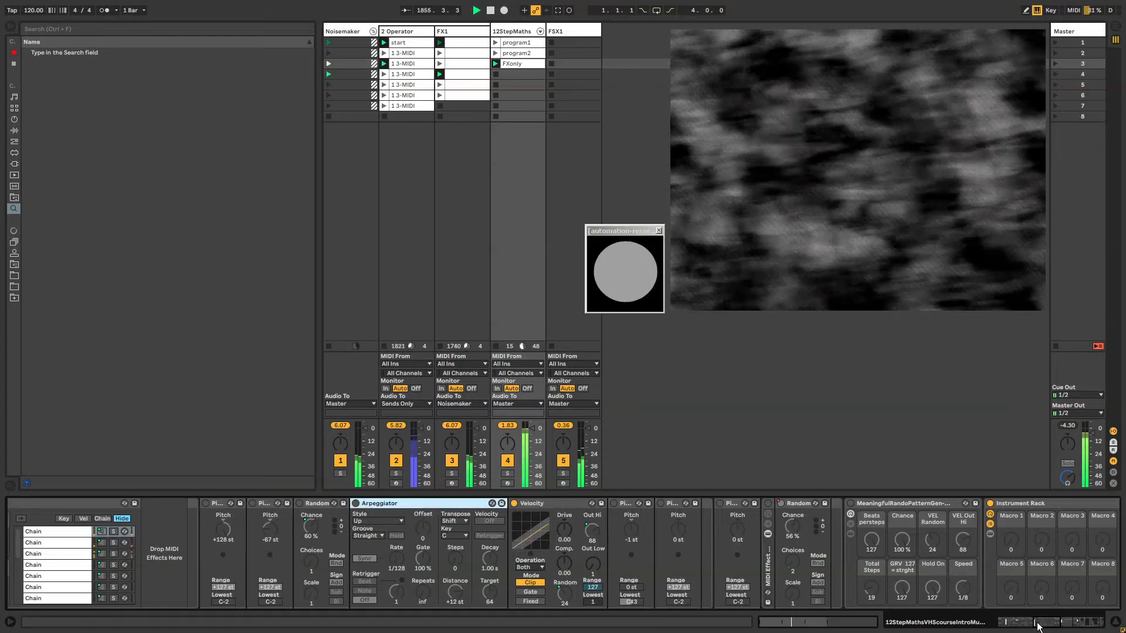
scroll(719, 559, "right", 10)
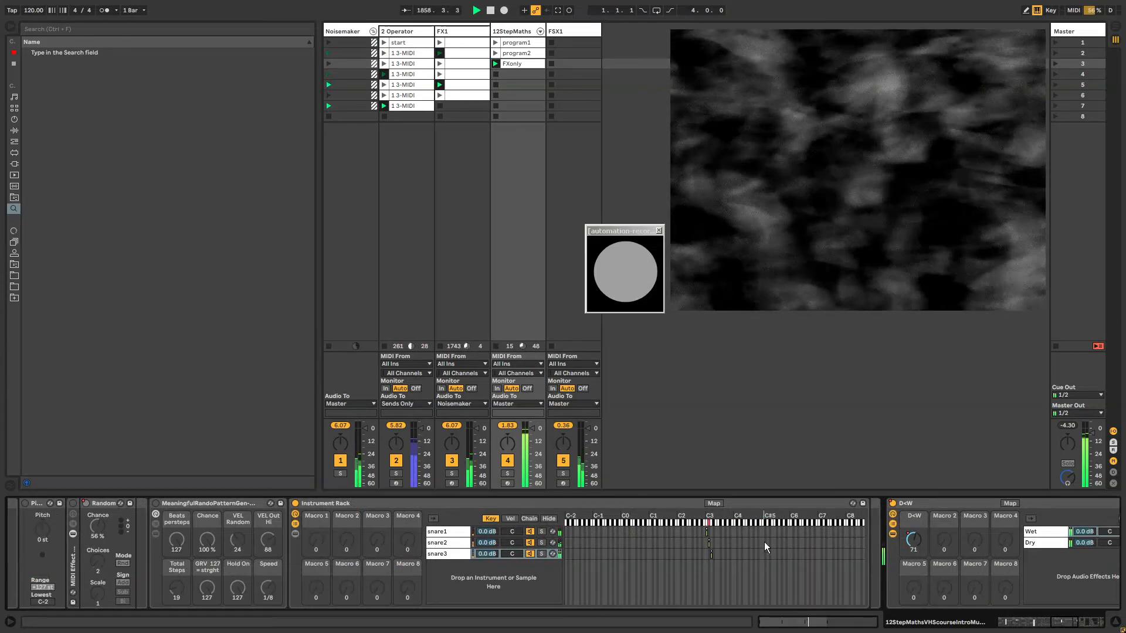
Step: Deactivate the notes at bars 5 and 9 in the FXonly clip and recheck the clip's notes
left_click(512, 64)
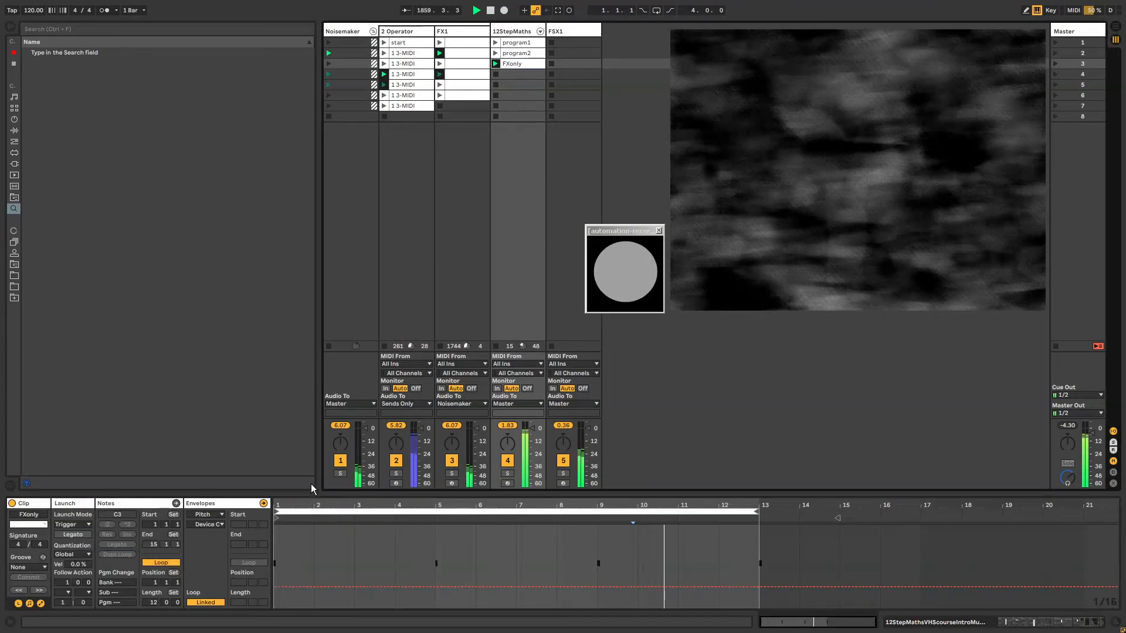
left_click(173, 503)
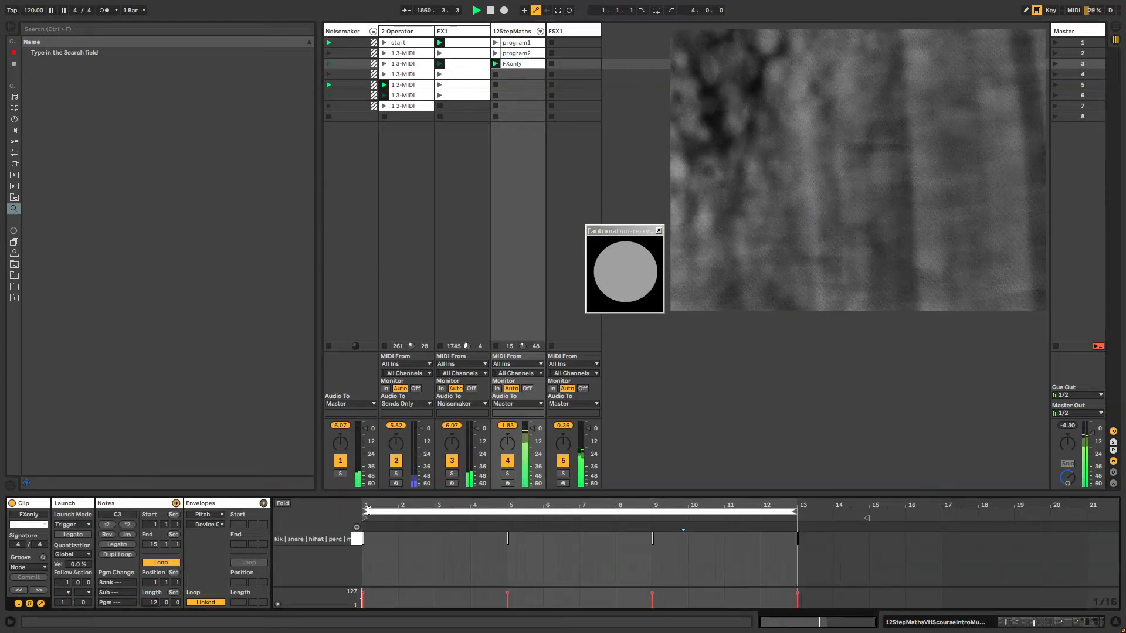
left_click_drag(472, 532, 663, 539)
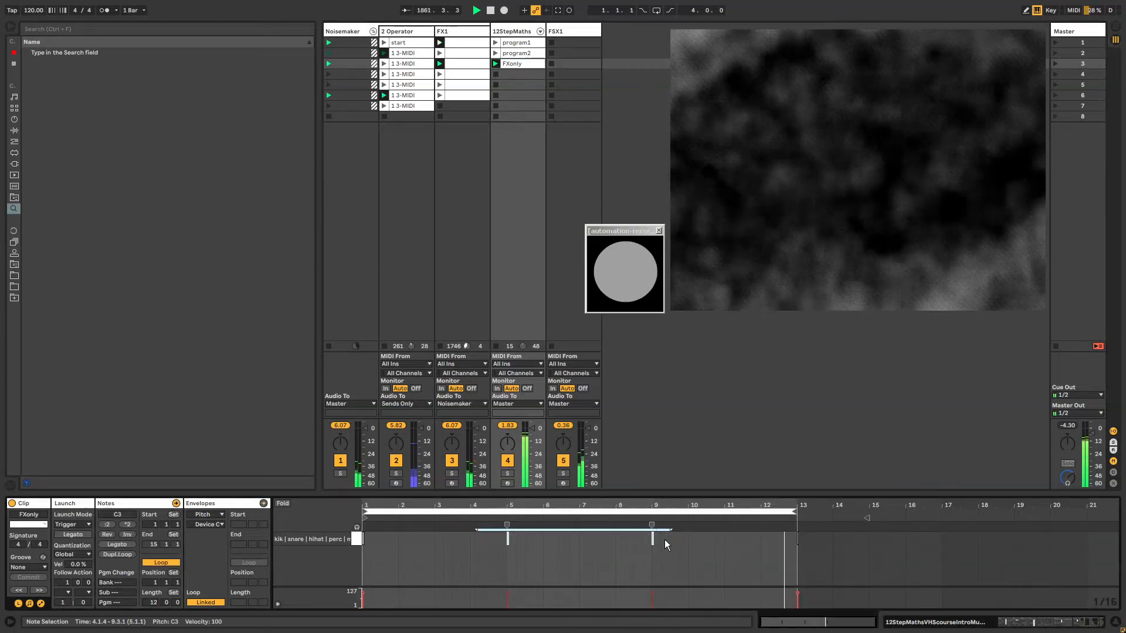
left_click(490, 542)
left_click(531, 30)
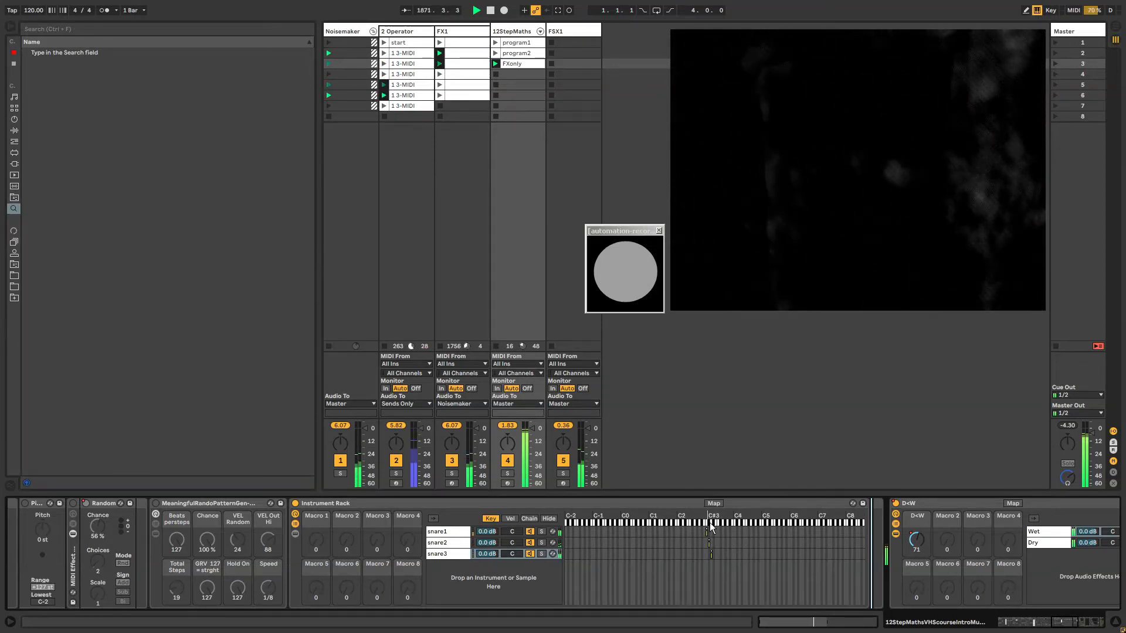
double_click(517, 63)
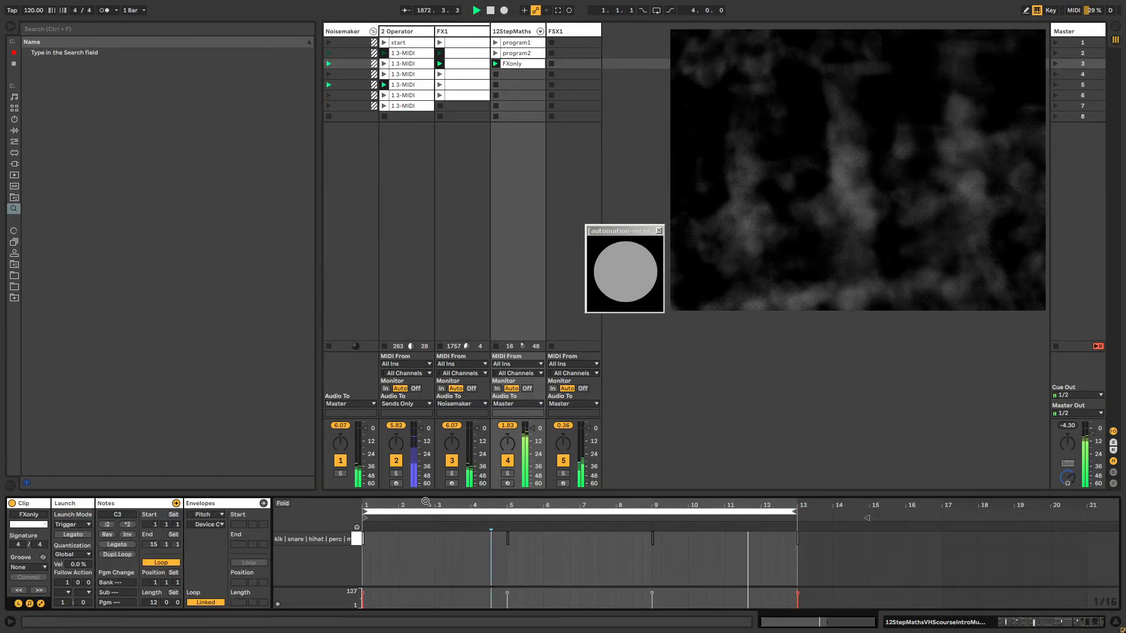
Step: Show the 12StepMaths track's devices and delete the switched-off 1/128-rate Arpeggiator from the snare chain's original pattern generator
double_click(510, 27)
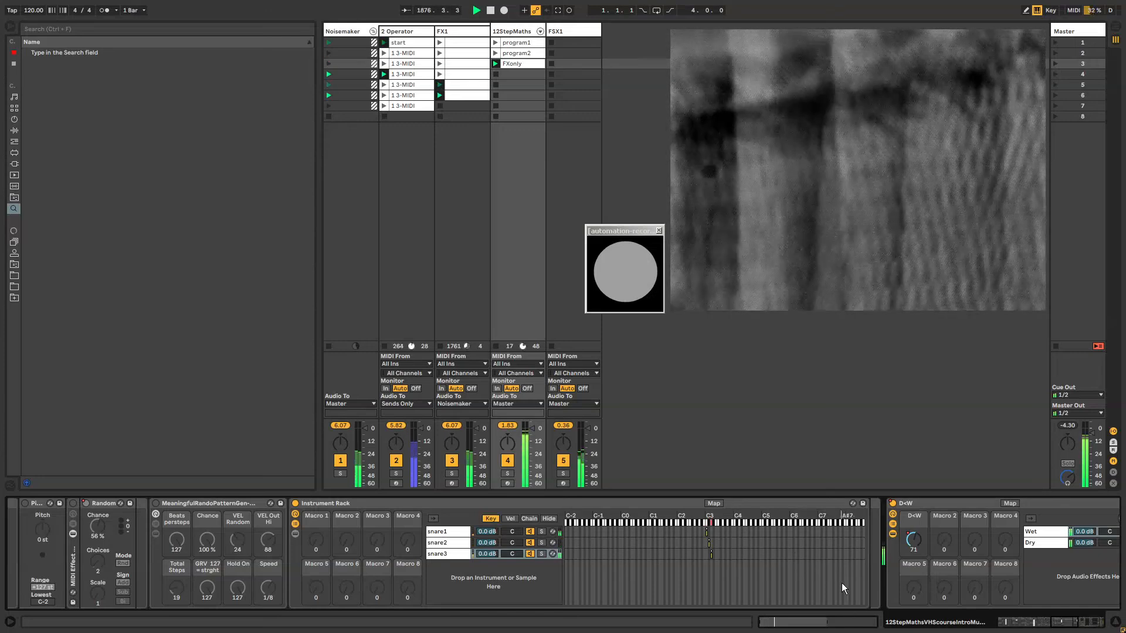
left_click(1059, 626)
left_click_drag(1057, 623, 1041, 620)
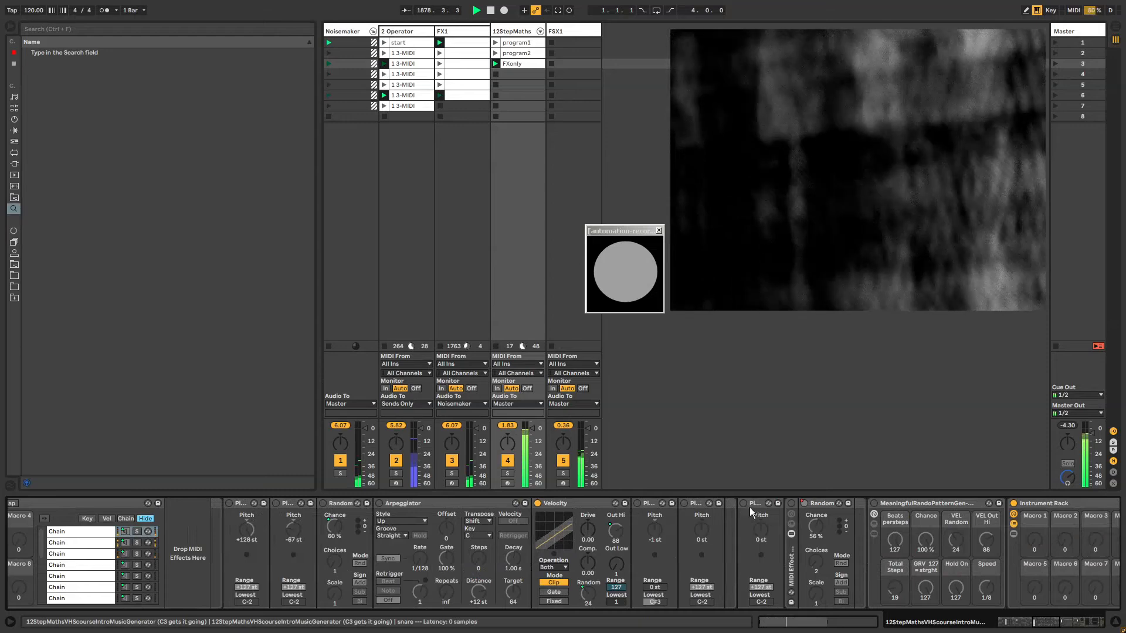
left_click_drag(1039, 622, 1032, 622)
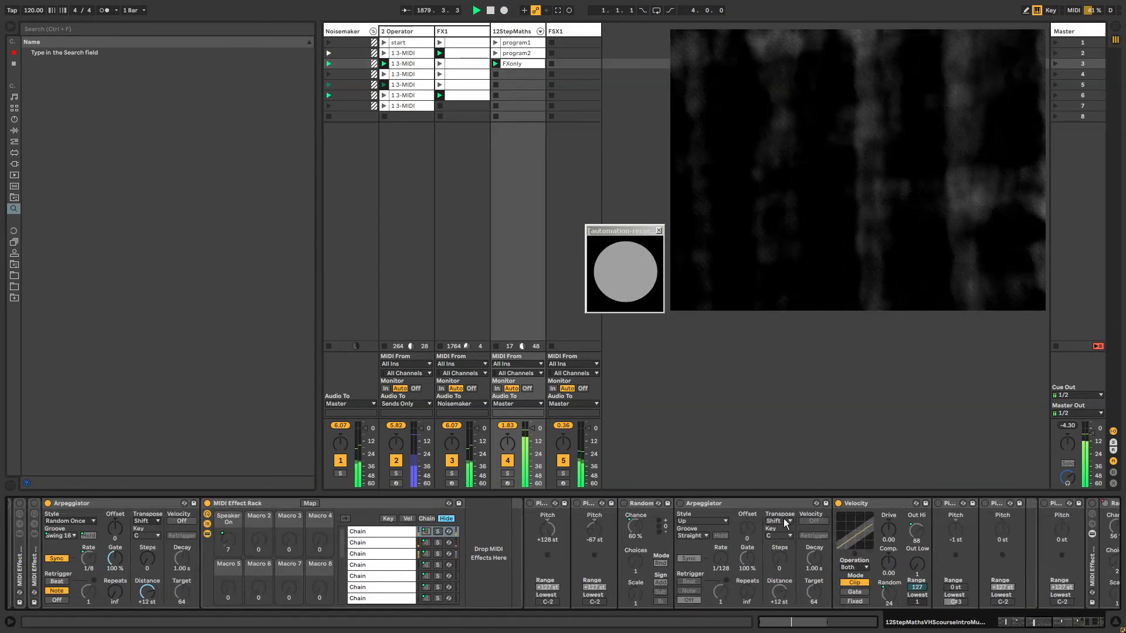
left_click(779, 503)
key("Delete")
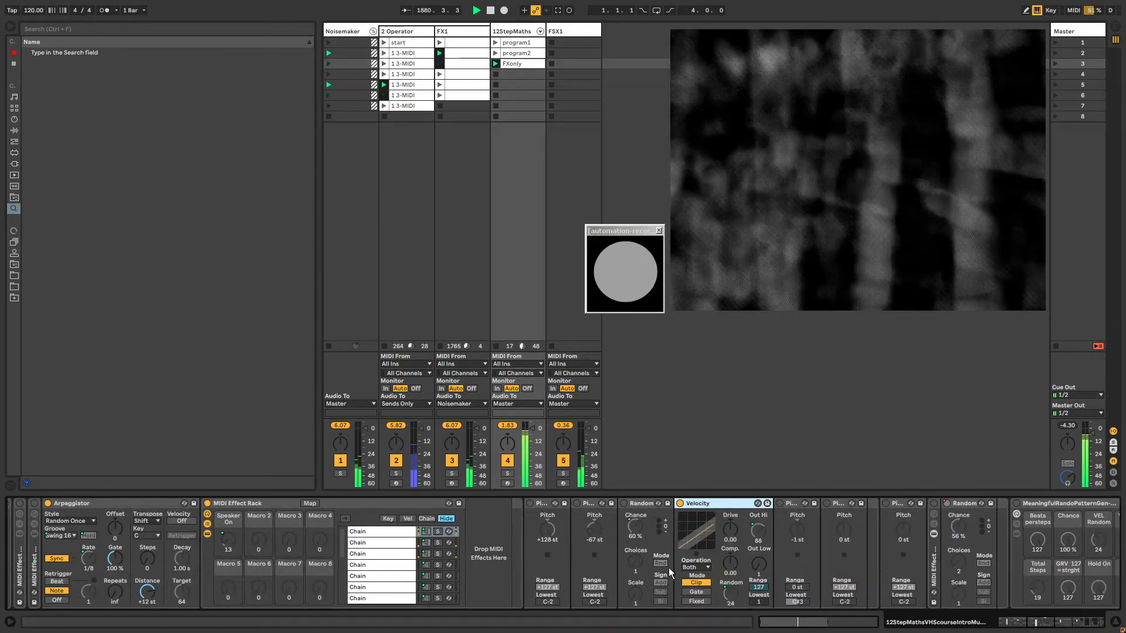
Step: Inspect the +128 st Pitch, -67 st Pitch and 60% Random devices in the original pattern generator and save the Random as a preset
left_click(546, 504)
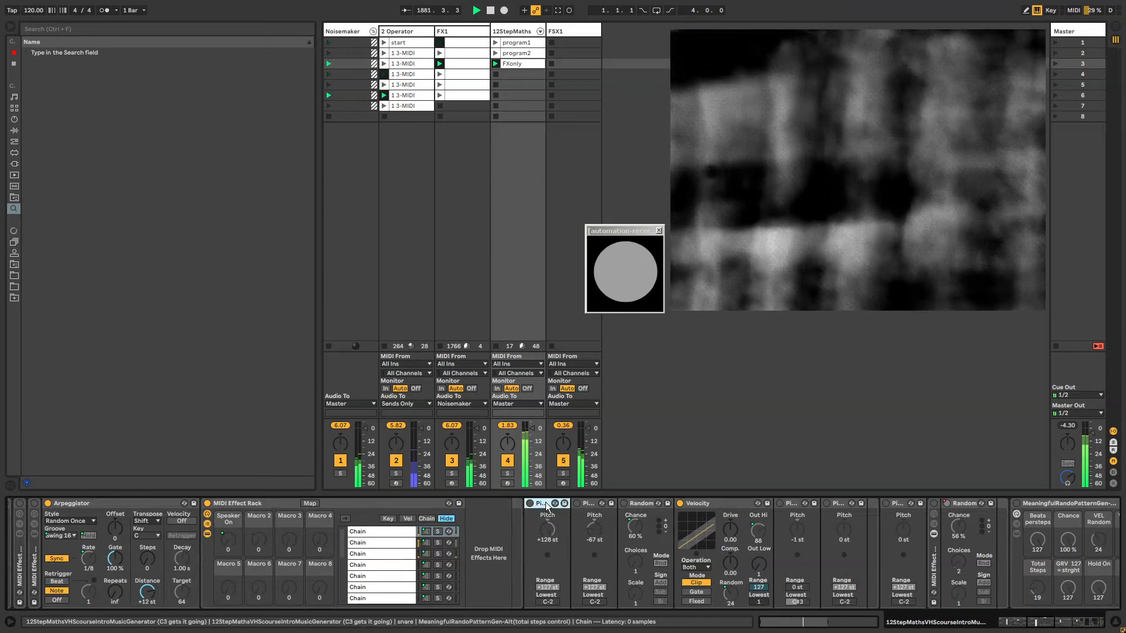
left_click(593, 503)
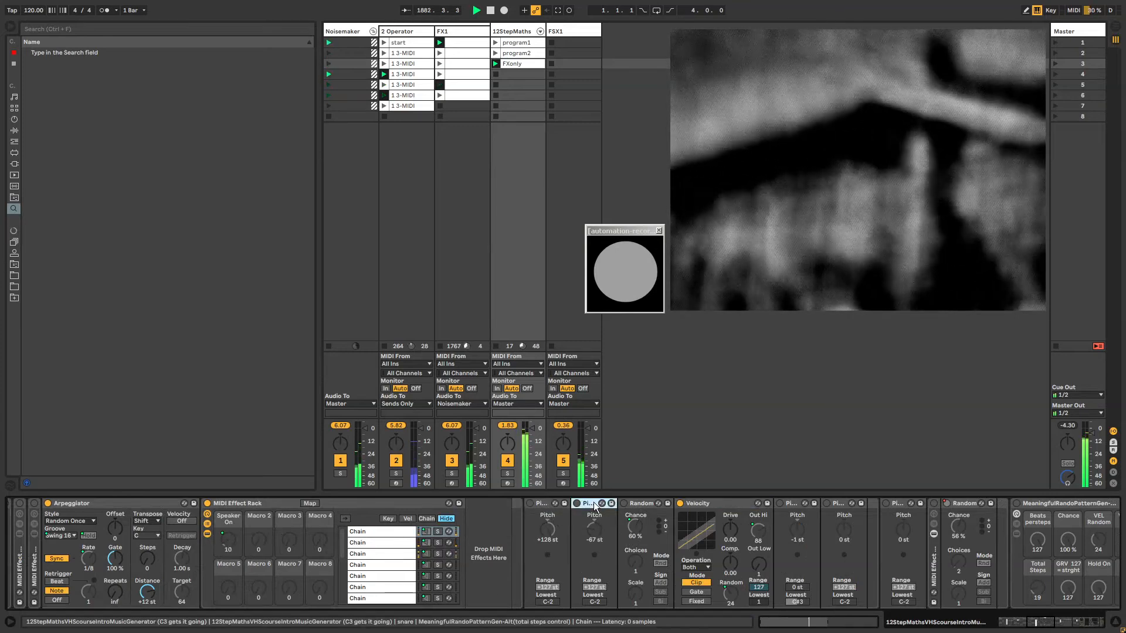
left_click(645, 504)
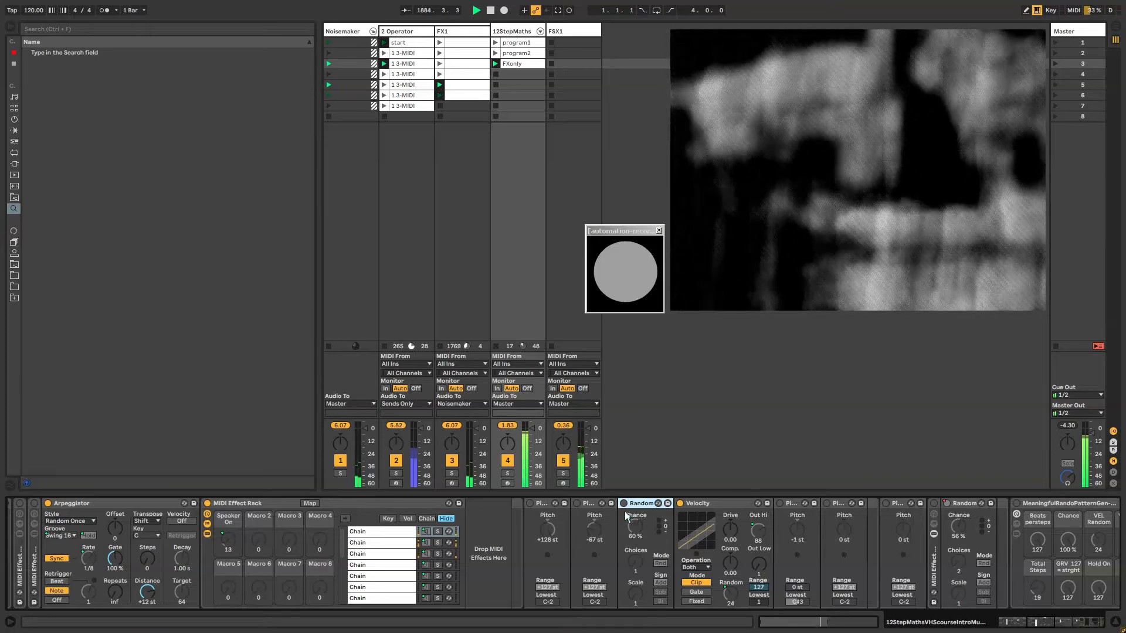
left_click(622, 503)
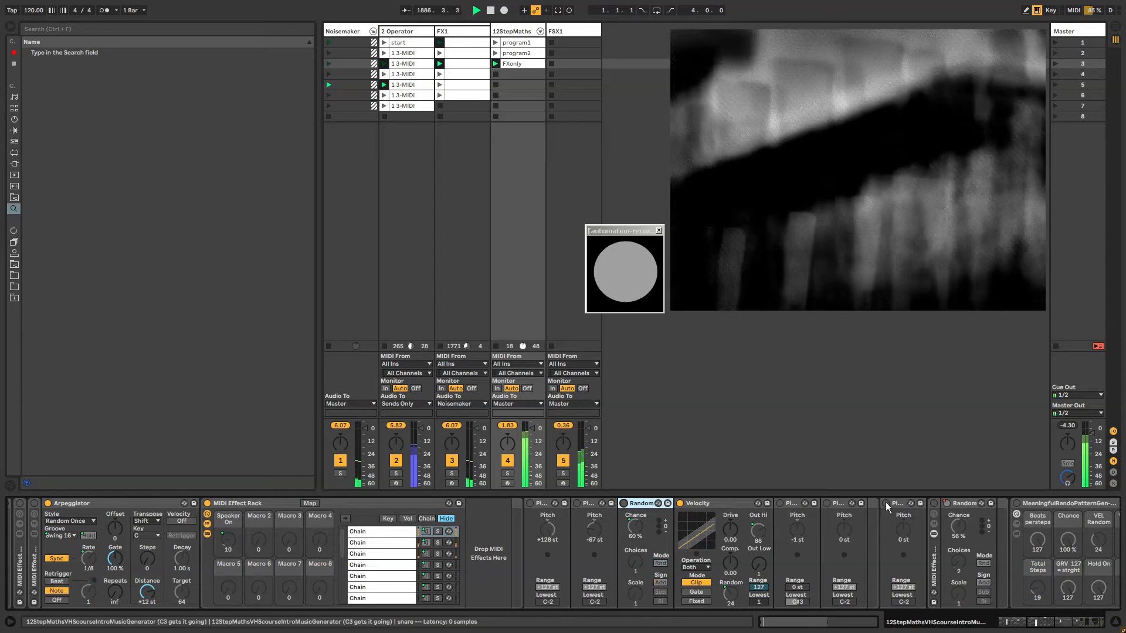
left_click(667, 503)
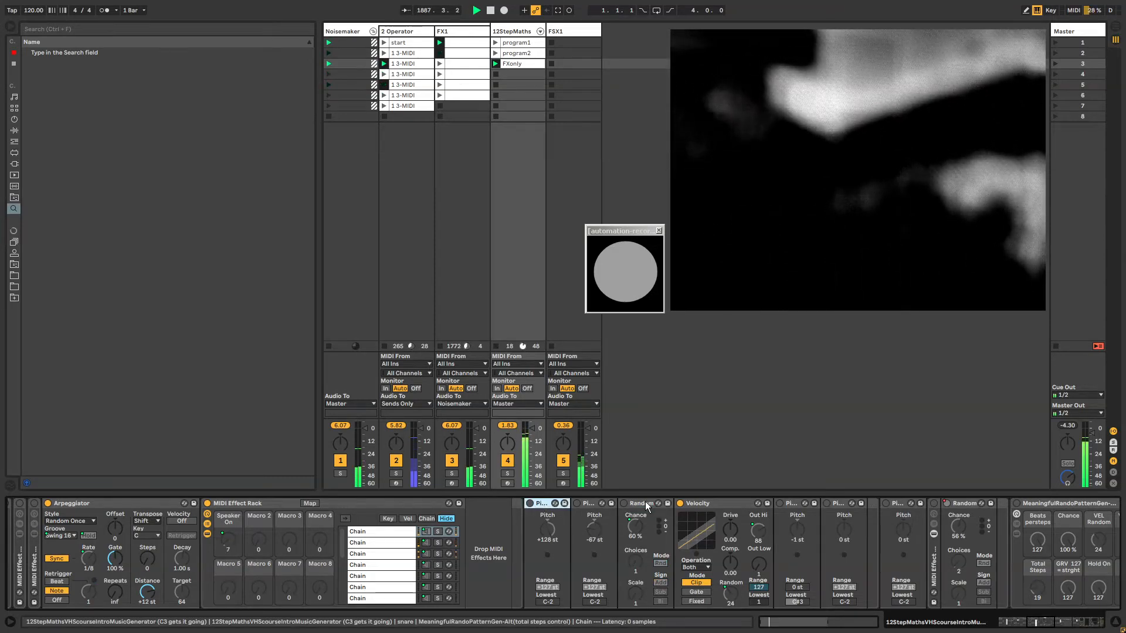
left_click(642, 504)
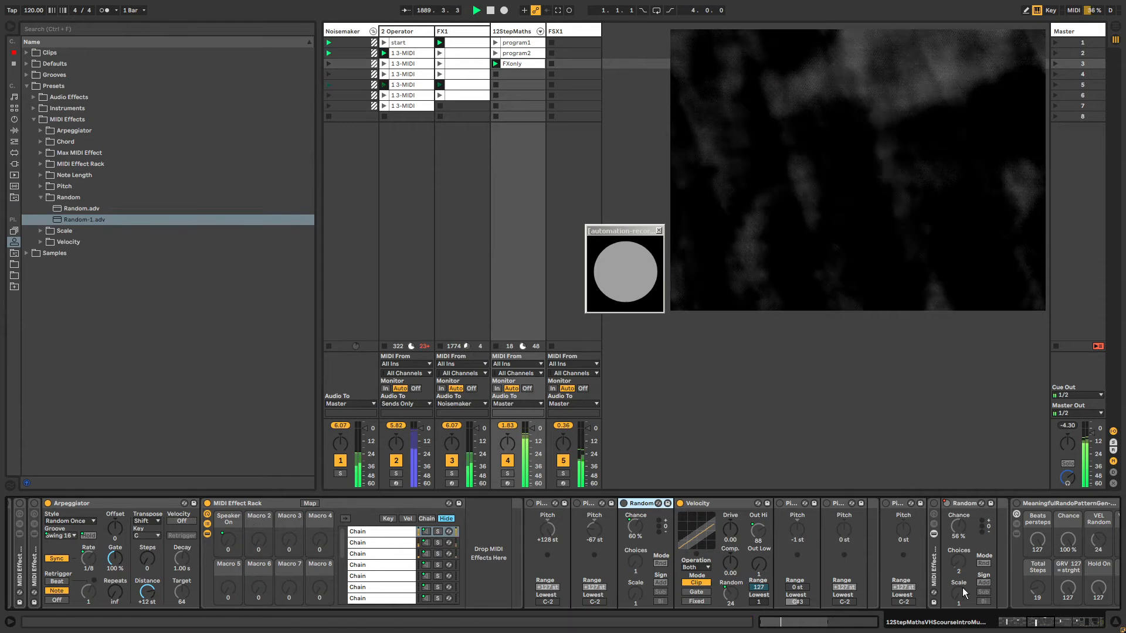
Step: Hide the chain list and devices of the snare chain's first pattern generator, and the chain list of its Instrument Rack
left_click_drag(1032, 620, 1026, 621)
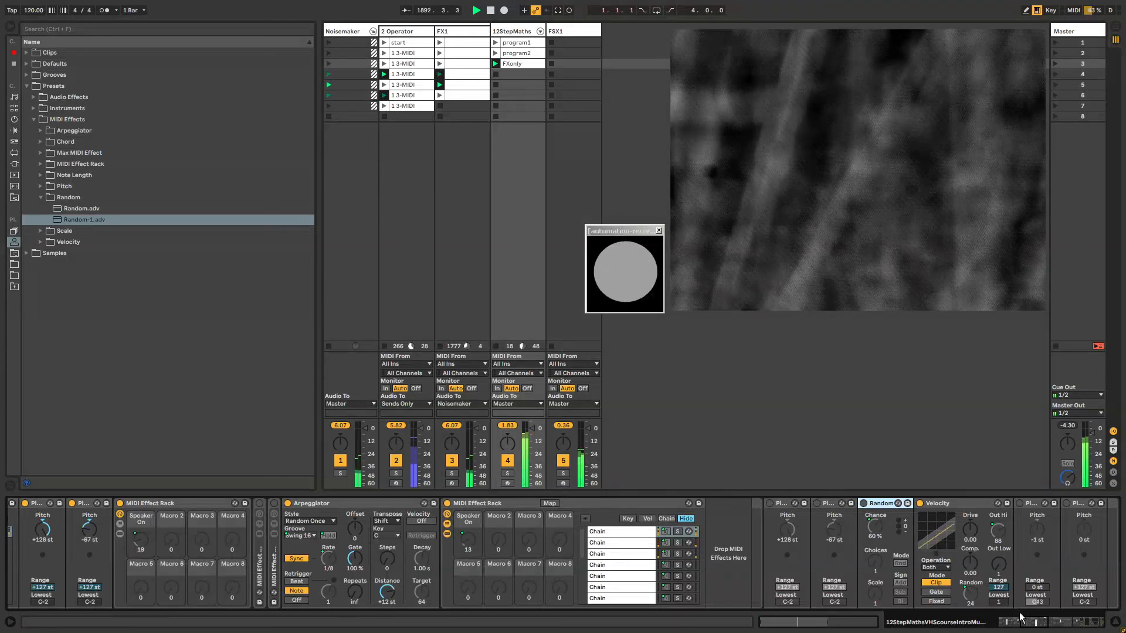
left_click_drag(1025, 622, 1012, 626)
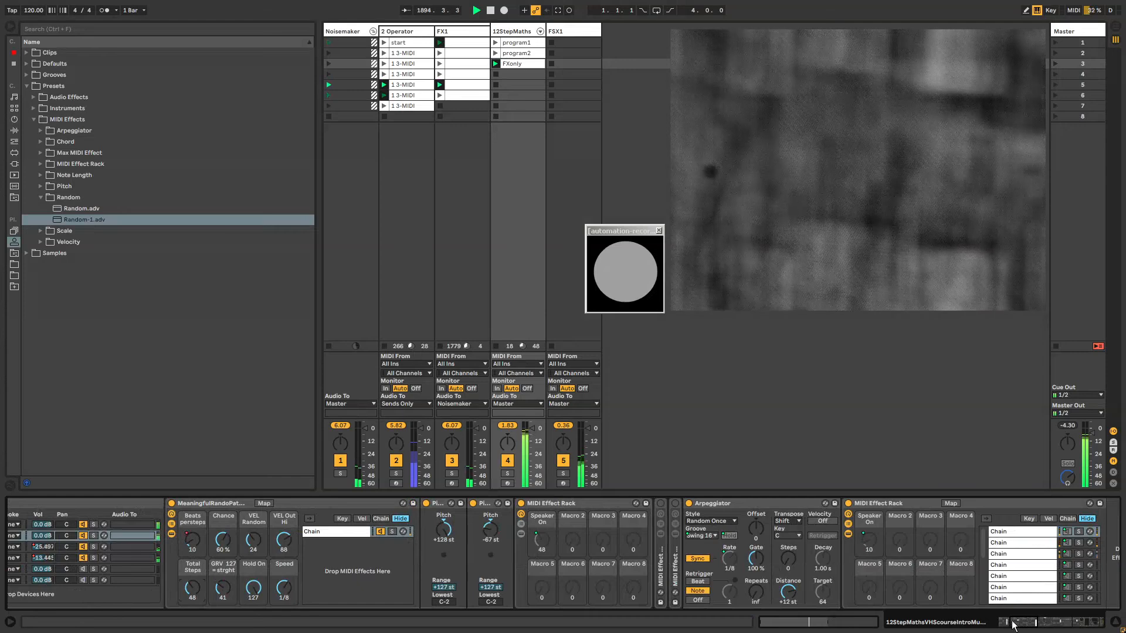
left_click_drag(1012, 622, 1054, 619)
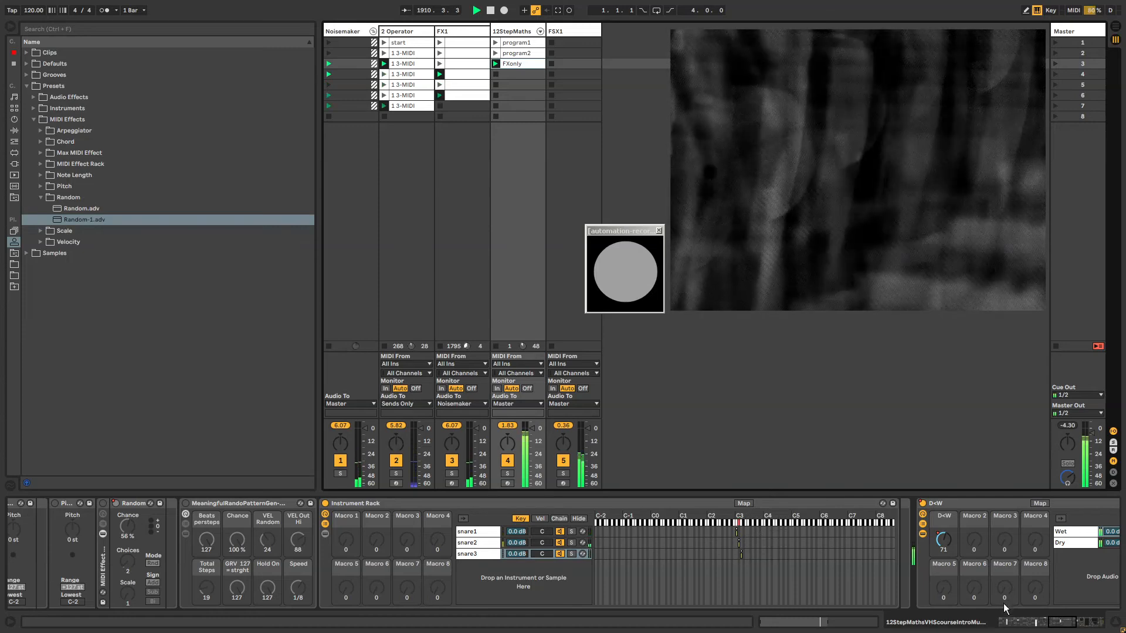
left_click_drag(1063, 622, 1036, 620)
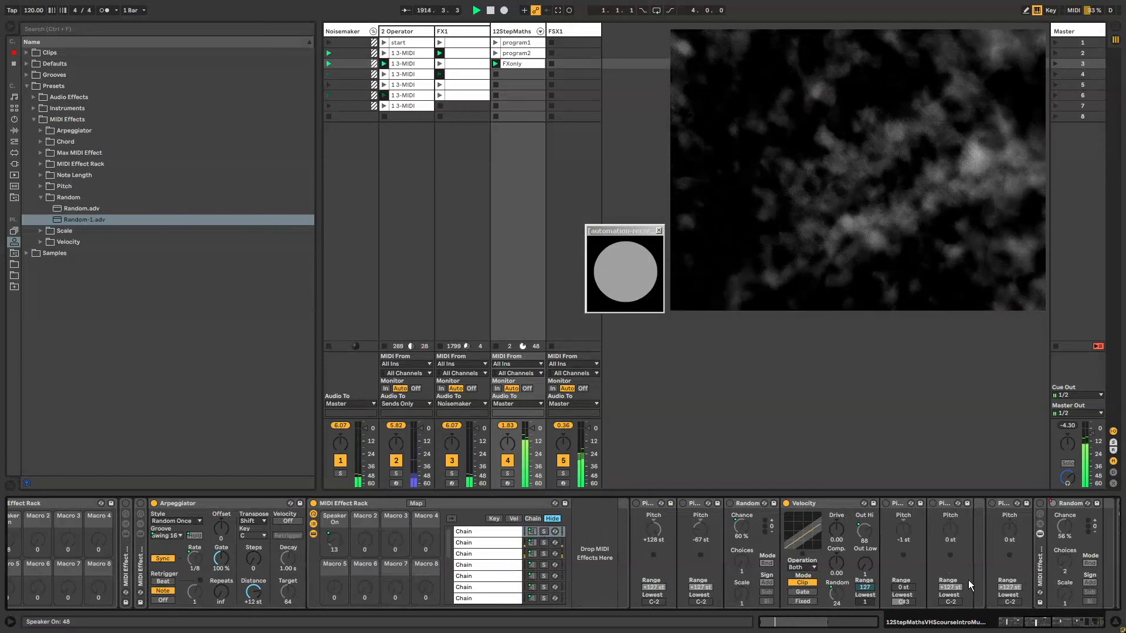
left_click_drag(1035, 620, 1019, 621)
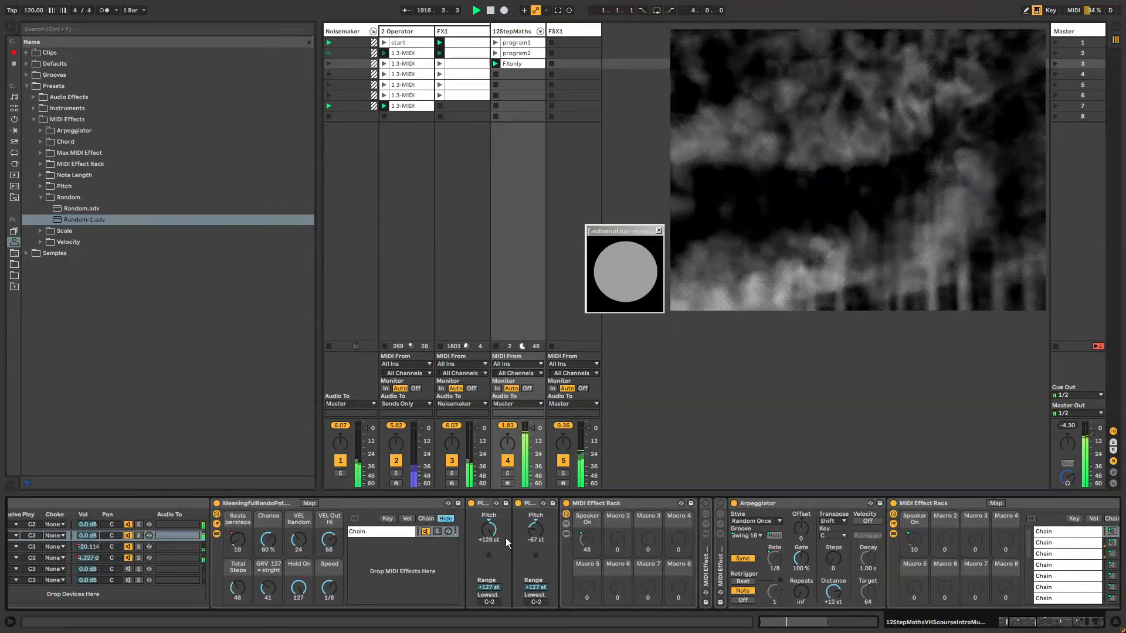
left_click(217, 524)
left_click(216, 532)
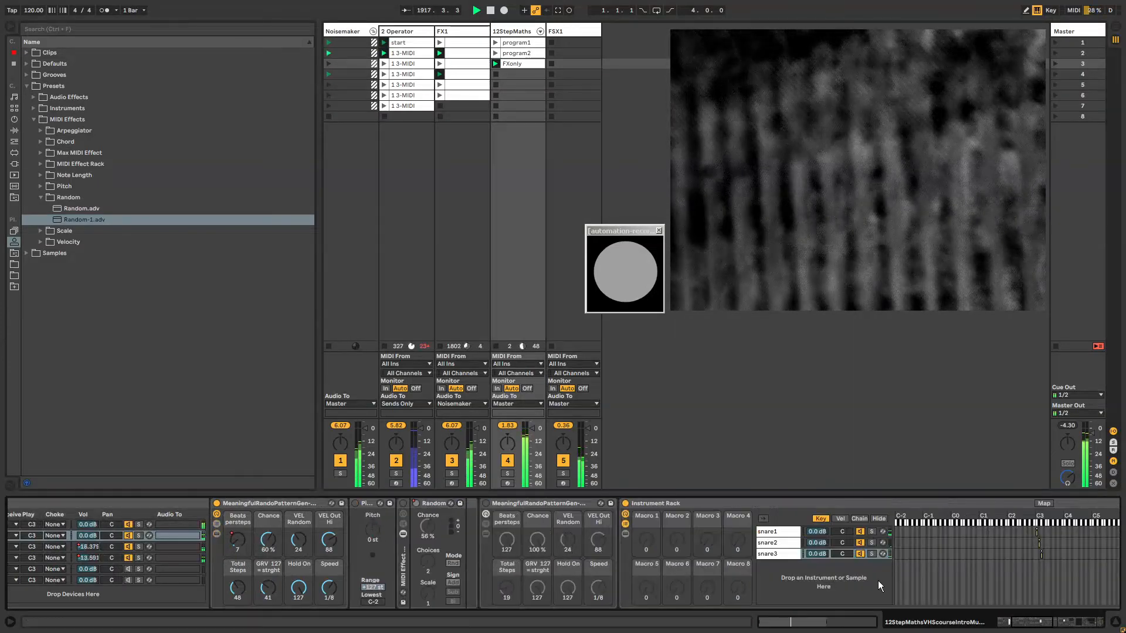
left_click(625, 524)
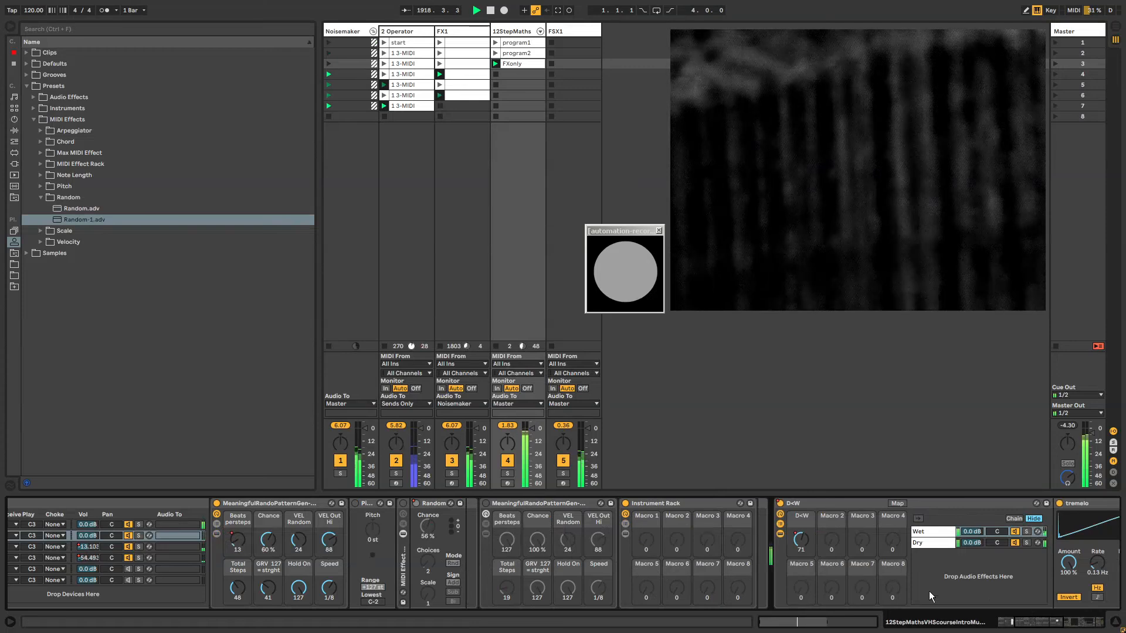
Step: Compare the pattern generators in the kik, snare and hihat chains of the drum rack
left_click_drag(1067, 623, 1015, 628)
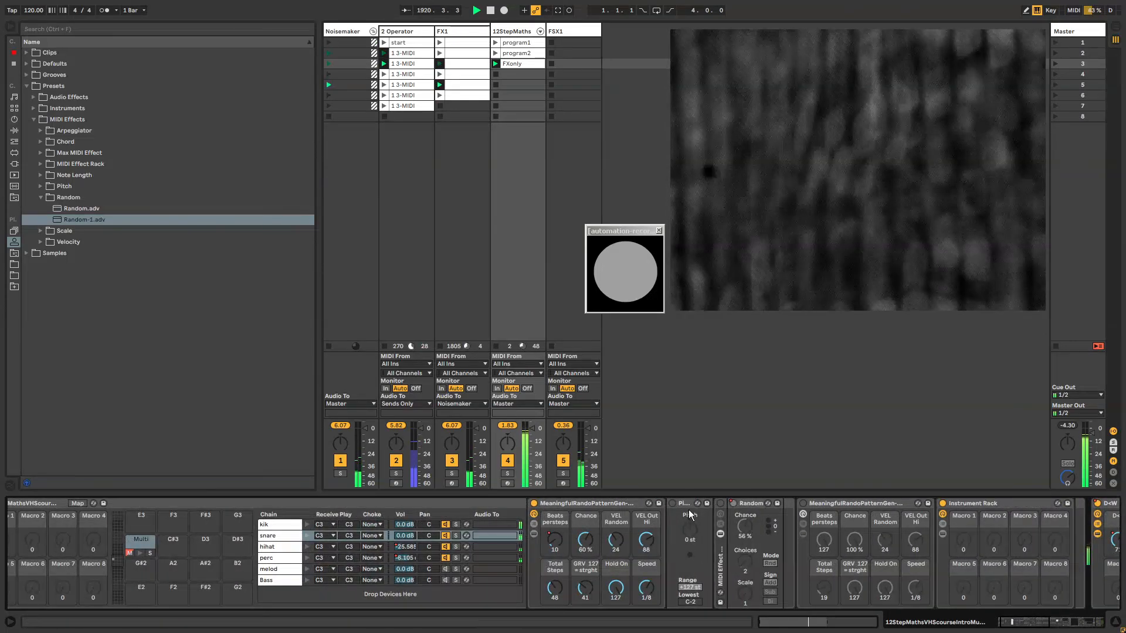
left_click(641, 504)
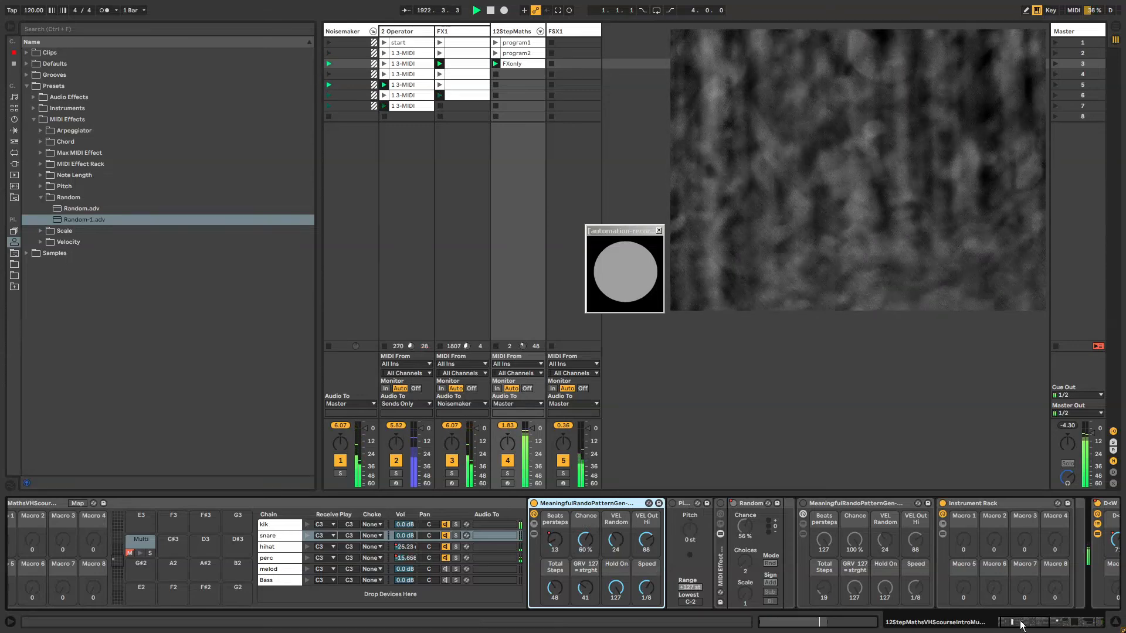
left_click_drag(1021, 625, 1013, 624)
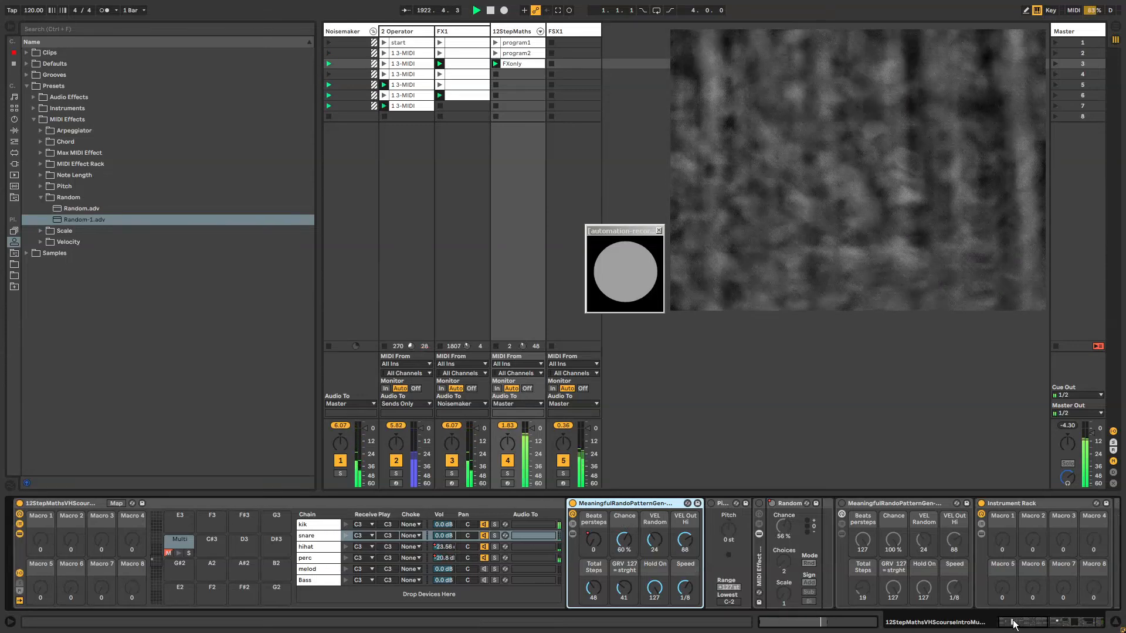
left_click(324, 533)
left_click(625, 505)
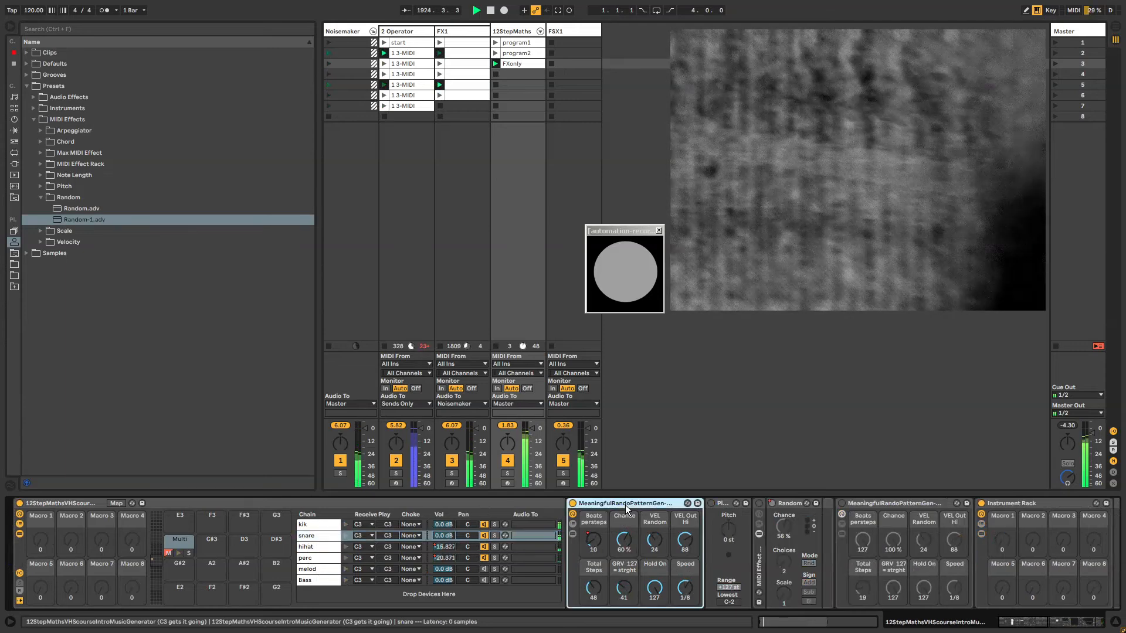
left_click(314, 535)
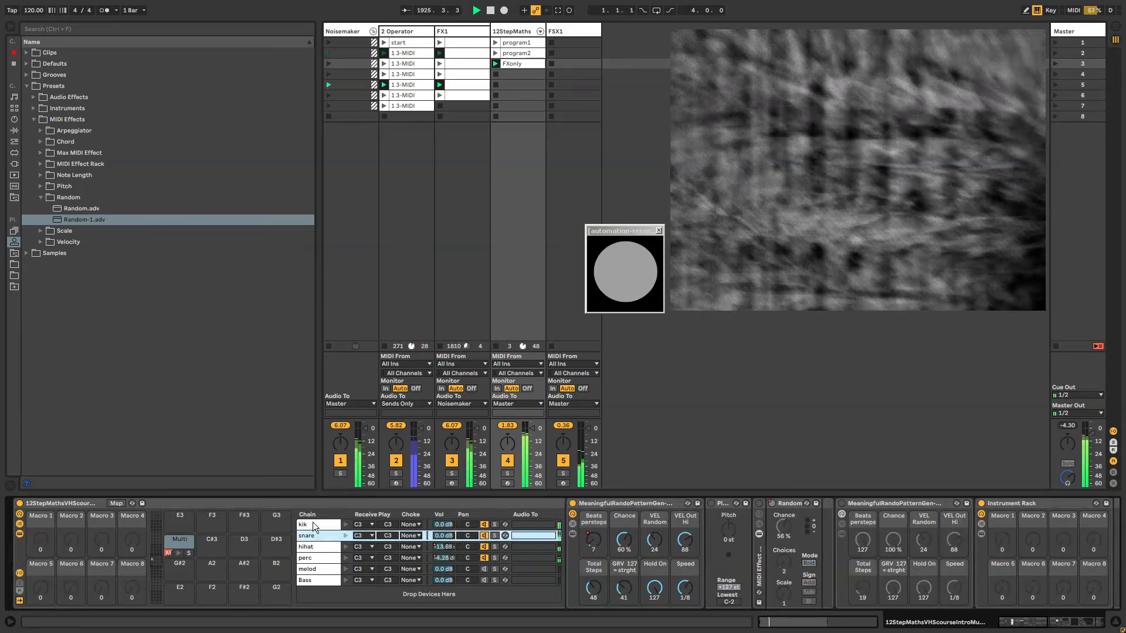
left_click(312, 523)
left_click(313, 534)
left_click(318, 546)
left_click(315, 525)
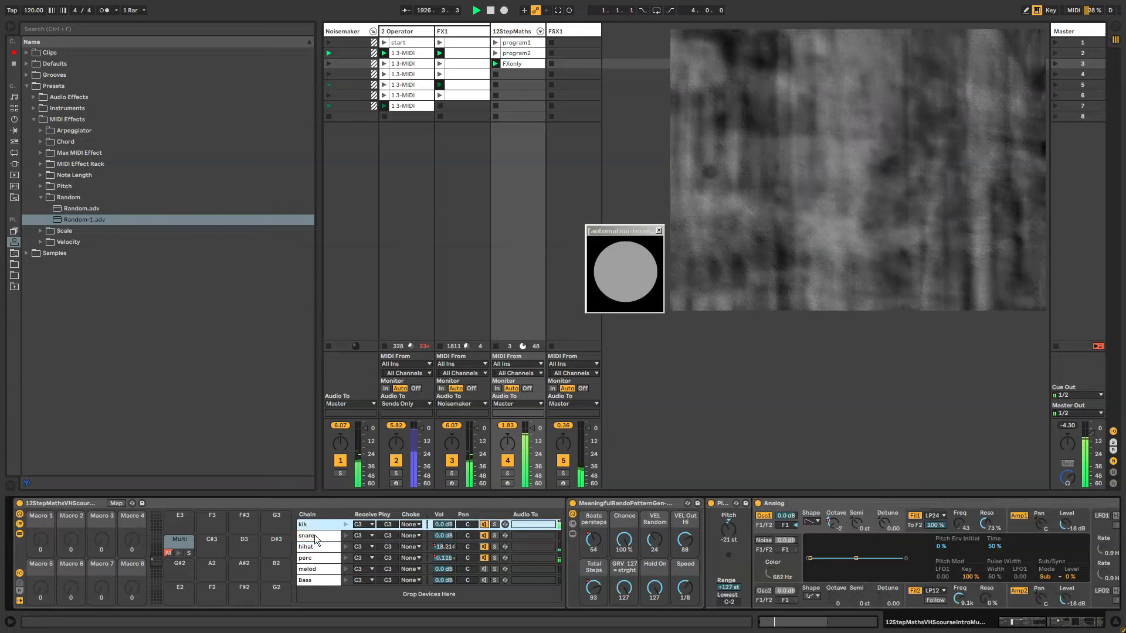
left_click(315, 534)
left_click(313, 546)
left_click(315, 525)
left_click(313, 546)
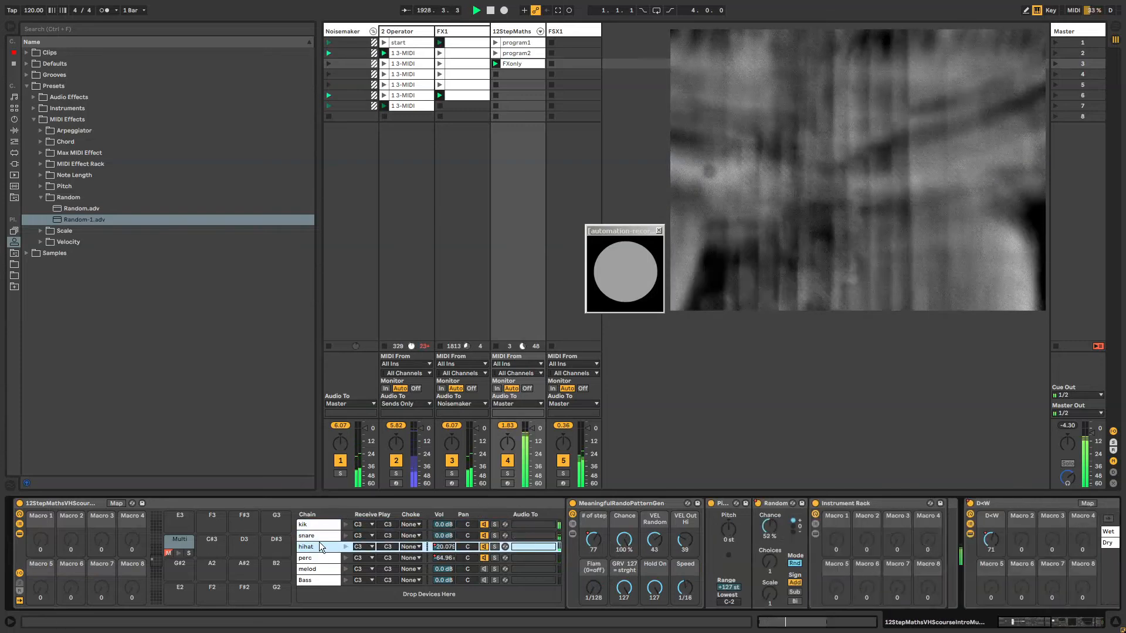
left_click(319, 525)
left_click(320, 535)
left_click(318, 546)
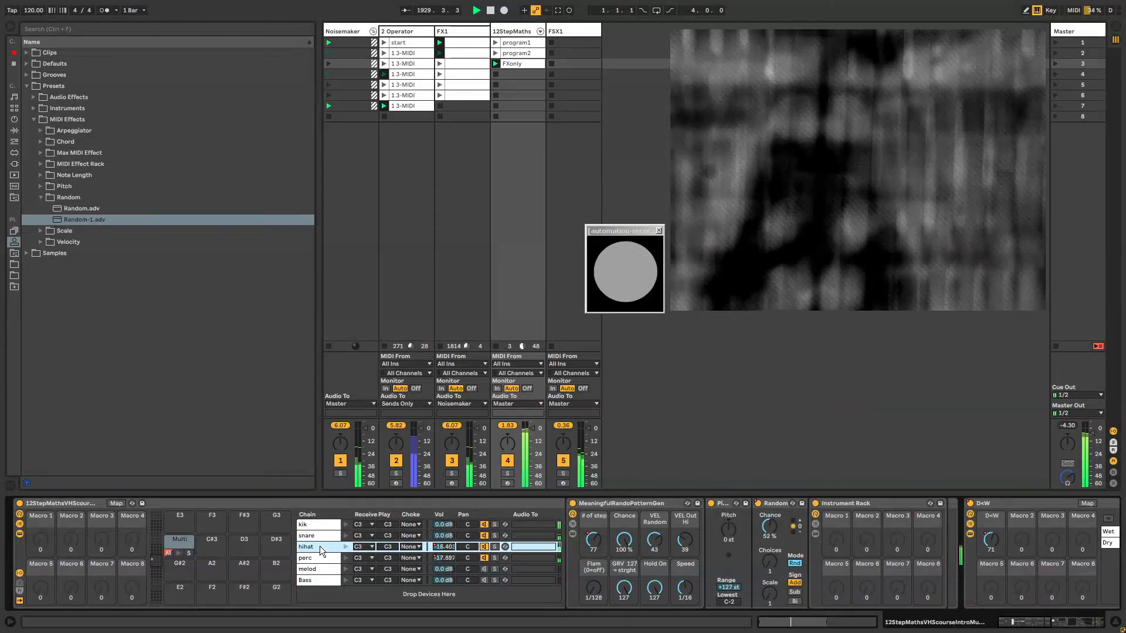
Step: Look through the drum rack's chains from kik to melod and return to the snare chain
left_click(319, 525)
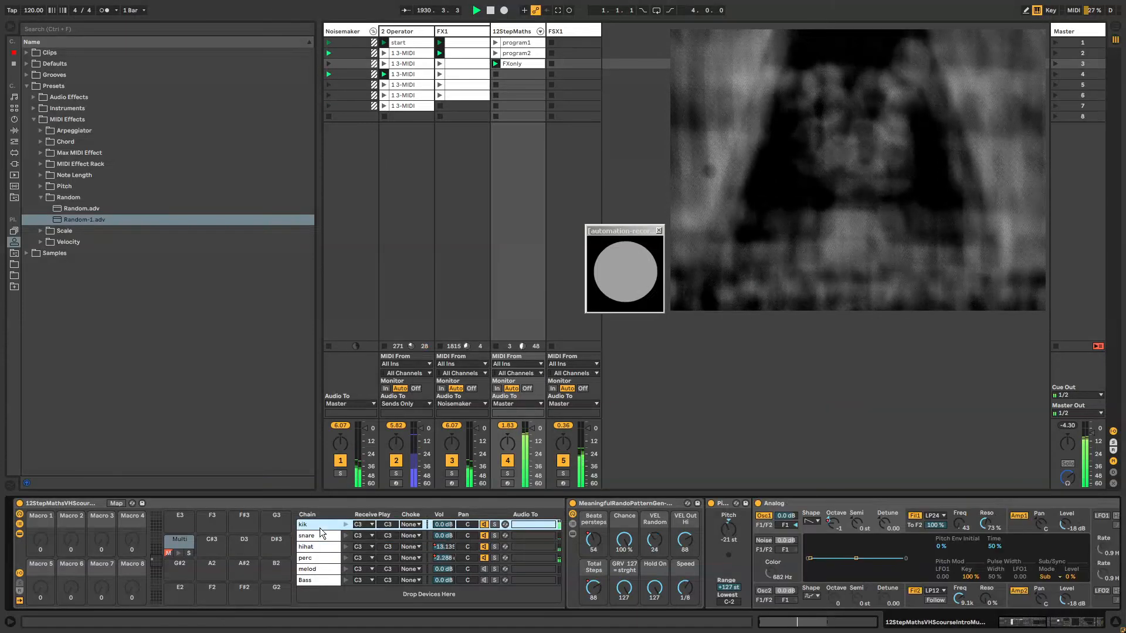
left_click(319, 536)
left_click(318, 547)
left_click(317, 557)
left_click(318, 568)
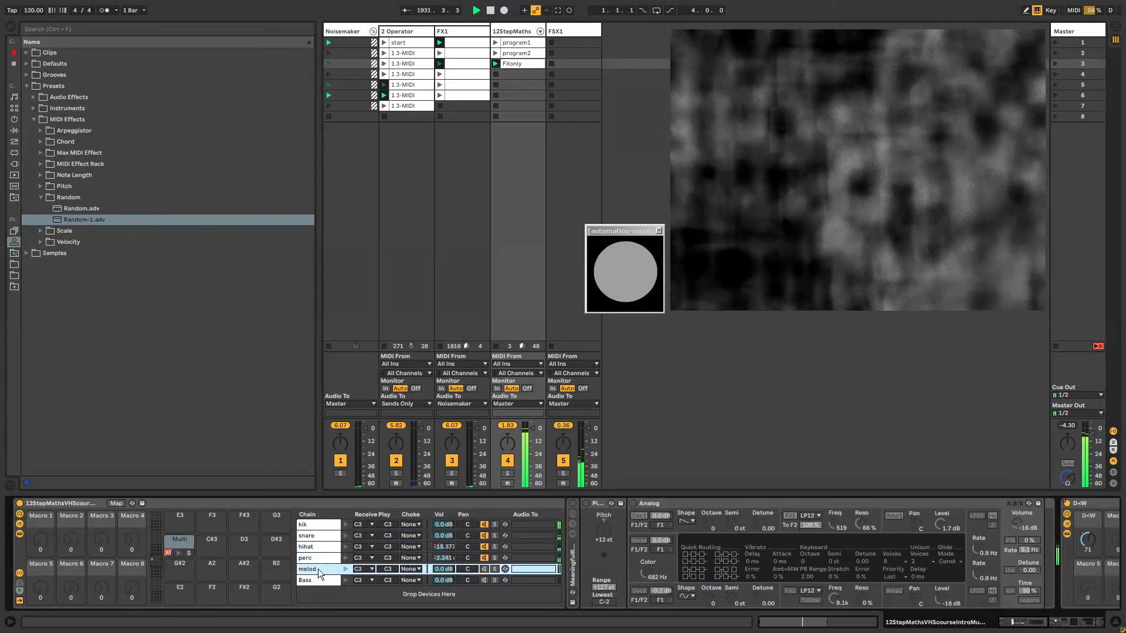
left_click(313, 543)
left_click(313, 536)
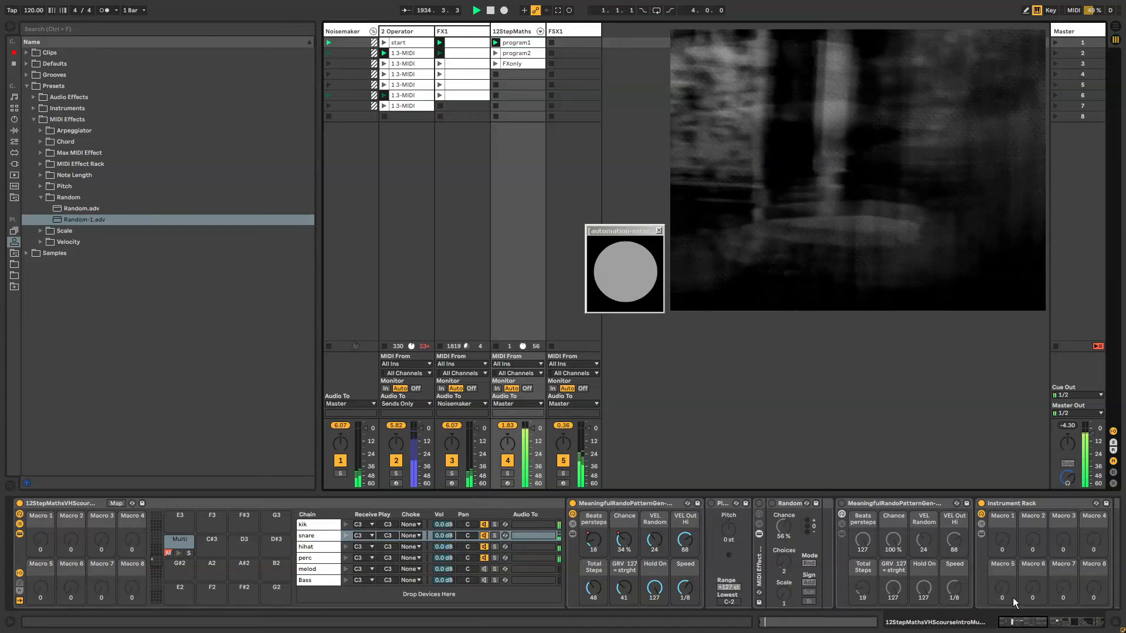
Step: Delete the switched-off second pattern generator in front of the snare chain's Instrument Rack
left_click_drag(1025, 623, 1047, 623)
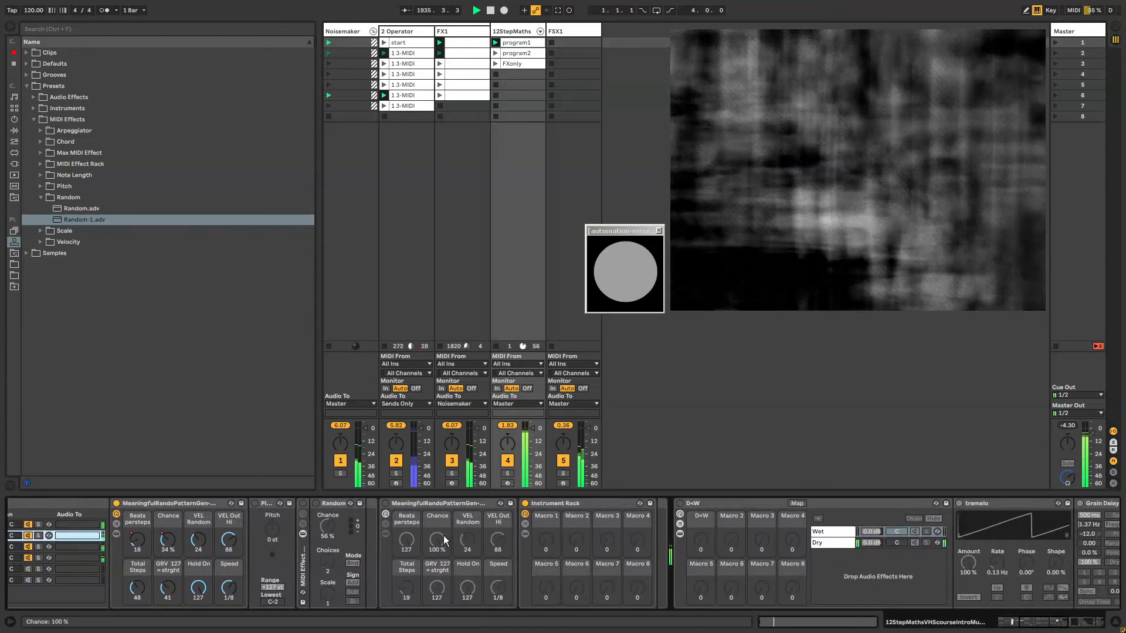
left_click(413, 499)
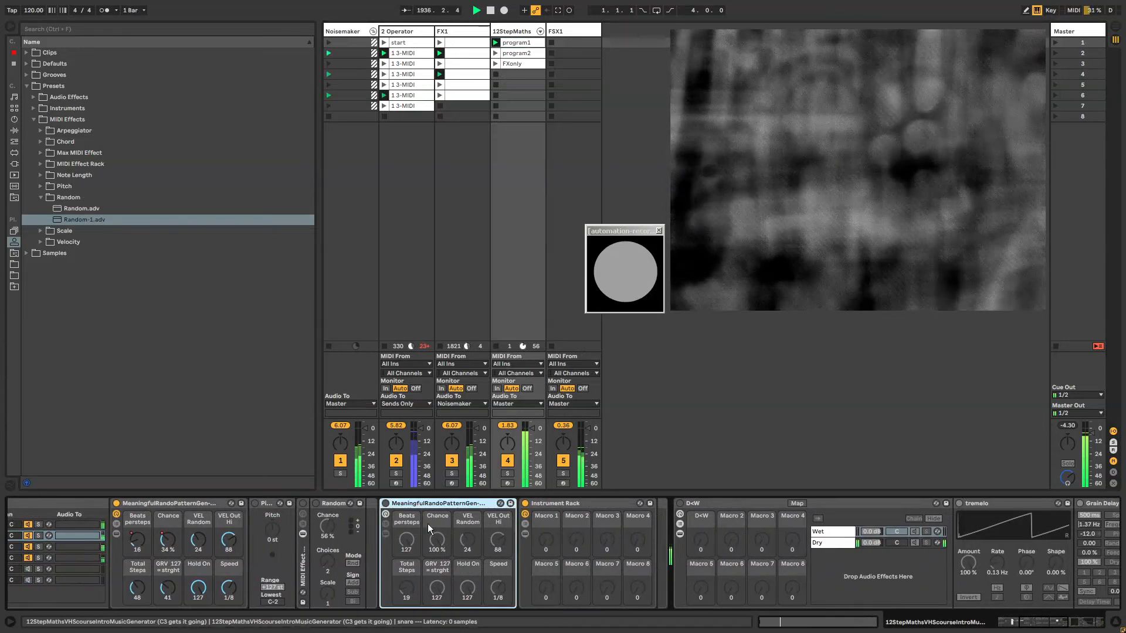
key("Delete")
left_click(188, 502)
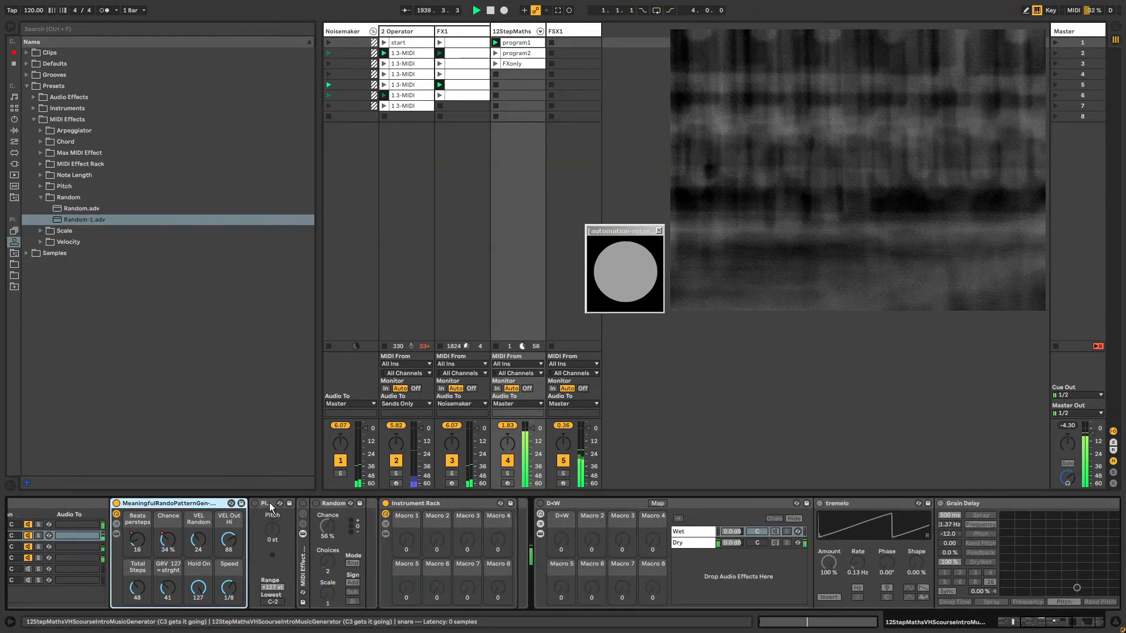
Step: Switch the snare chain's 0 st Pitch, the MIDI Effect Rack after it and the Random inside that rack back on
left_click(262, 503)
left_click(255, 503)
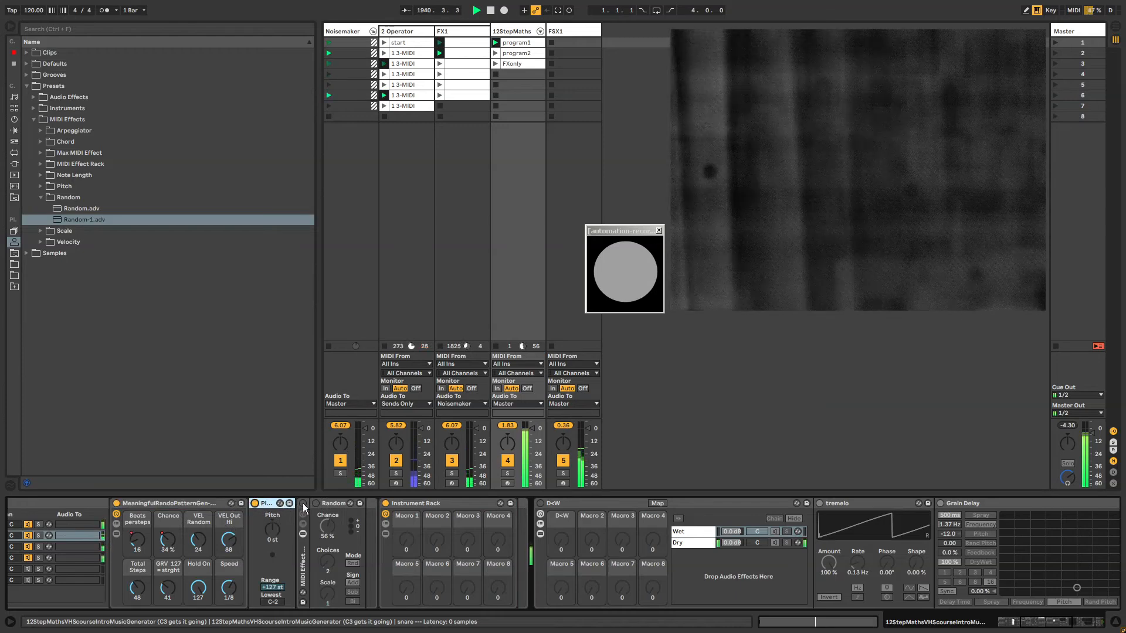
left_click(302, 503)
left_click(315, 503)
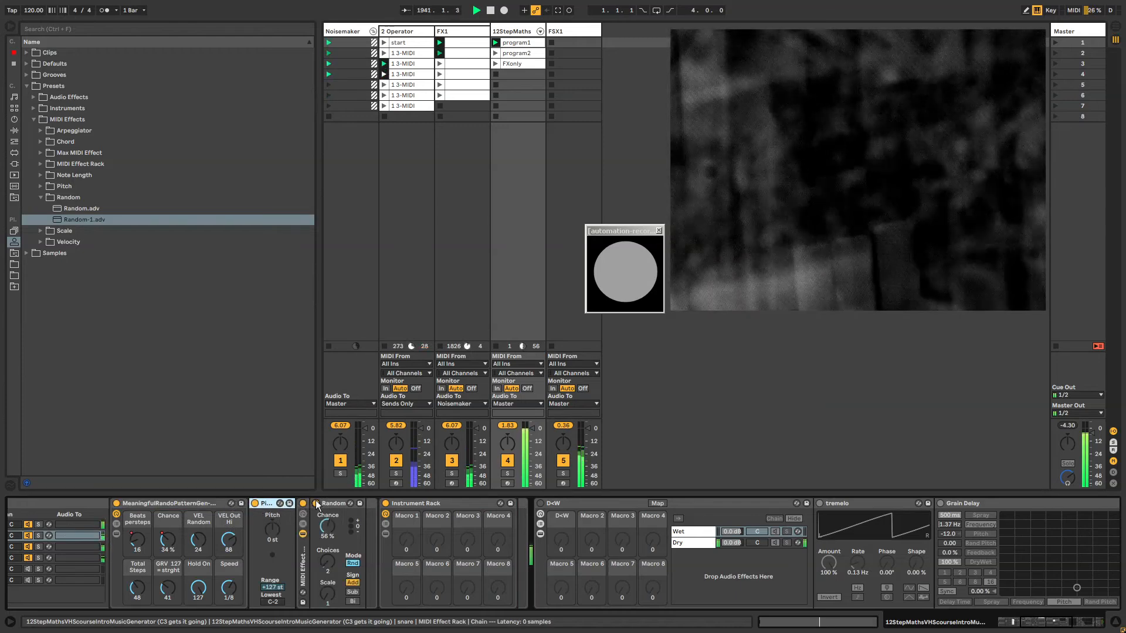
Step: Ungroup the MIDI Effect Rack that contains the snare chain's Random device
left_click(304, 549)
right_click(304, 553)
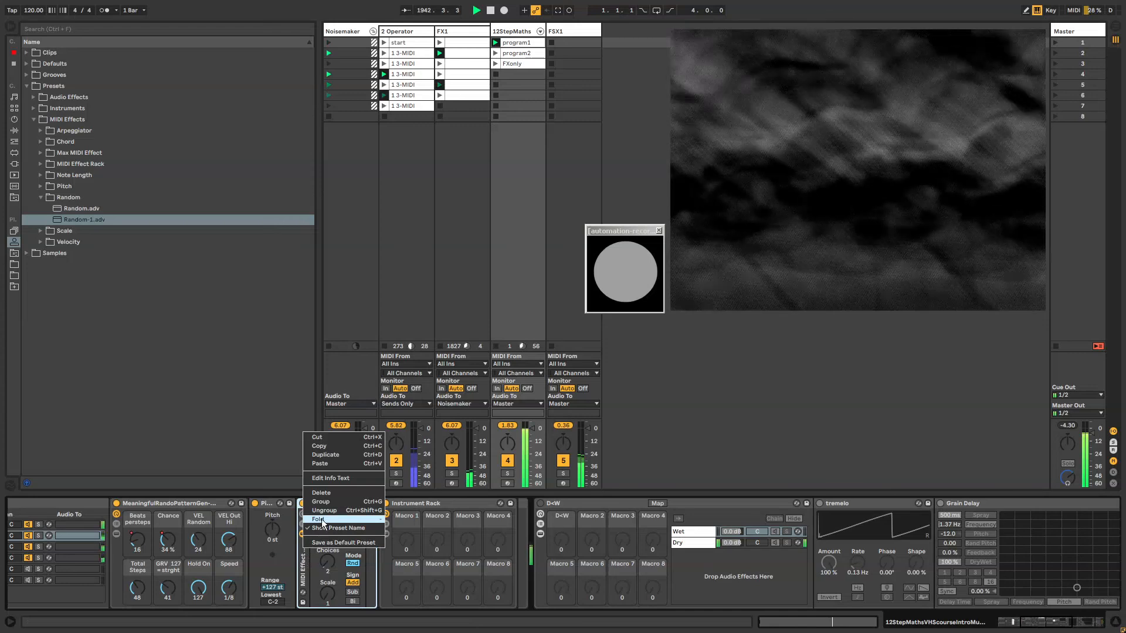
left_click(322, 520)
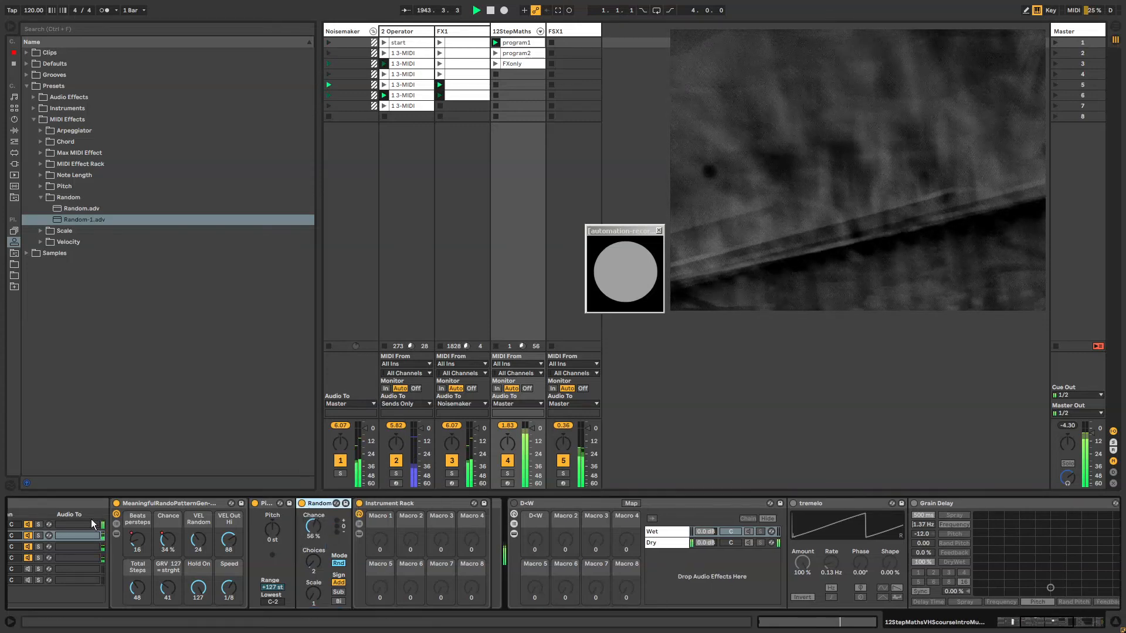
Step: Switch on the four Pitch devices and the 34 % Random inside the snare chain's MeaningfulRandoPatternGen rack
left_click(116, 524)
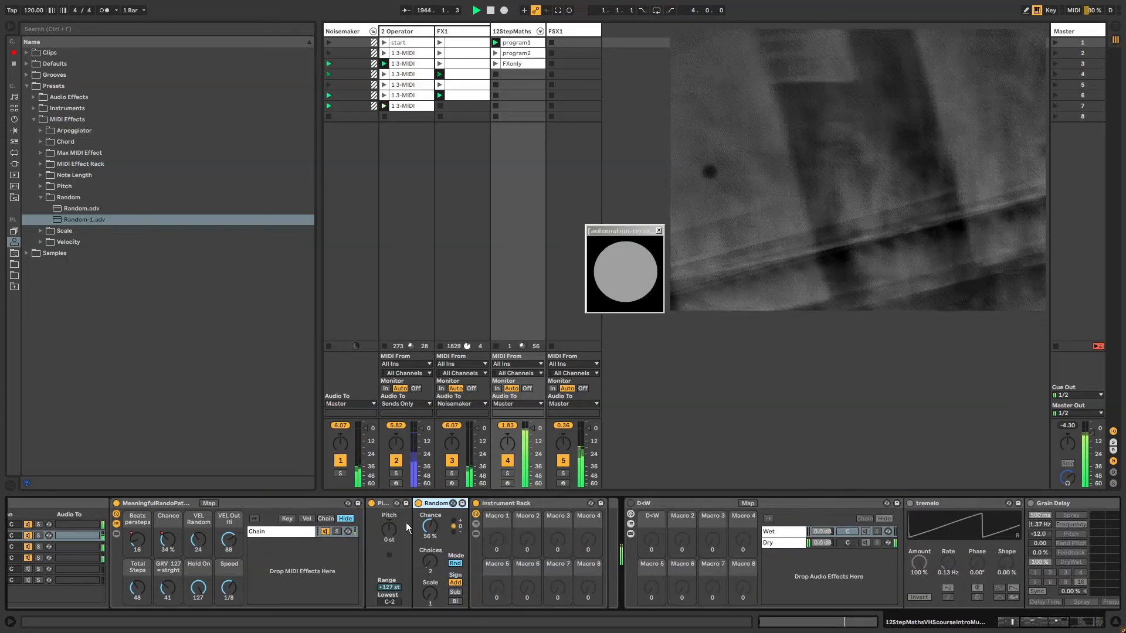
left_click(282, 531)
left_click_drag(1021, 623, 1043, 623)
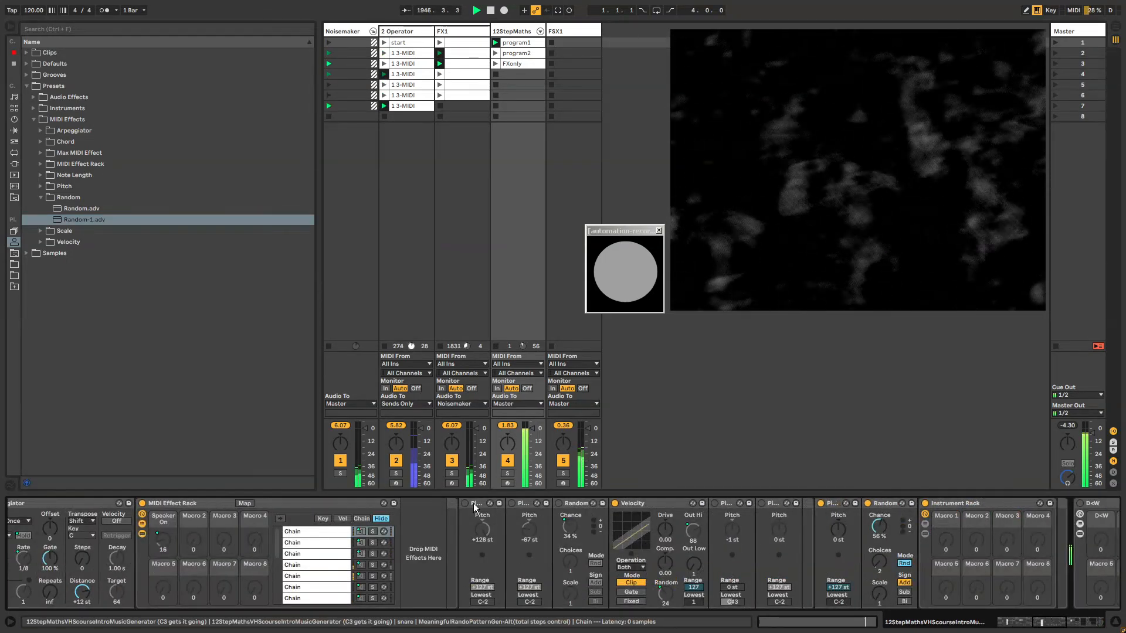
left_click(512, 503)
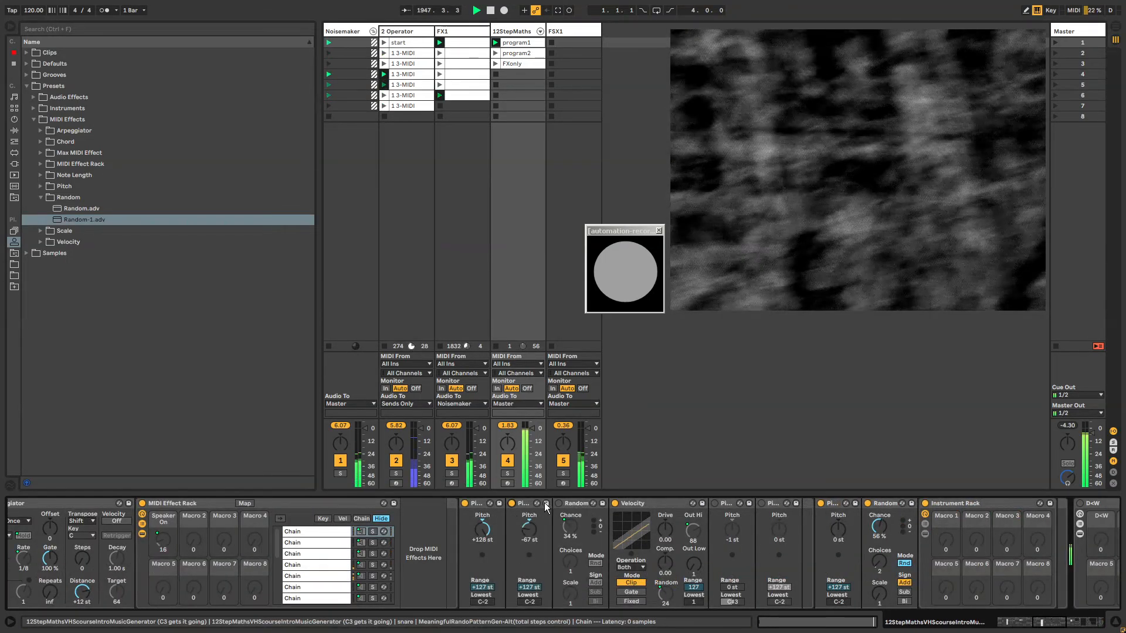
left_click(558, 503)
left_click(714, 503)
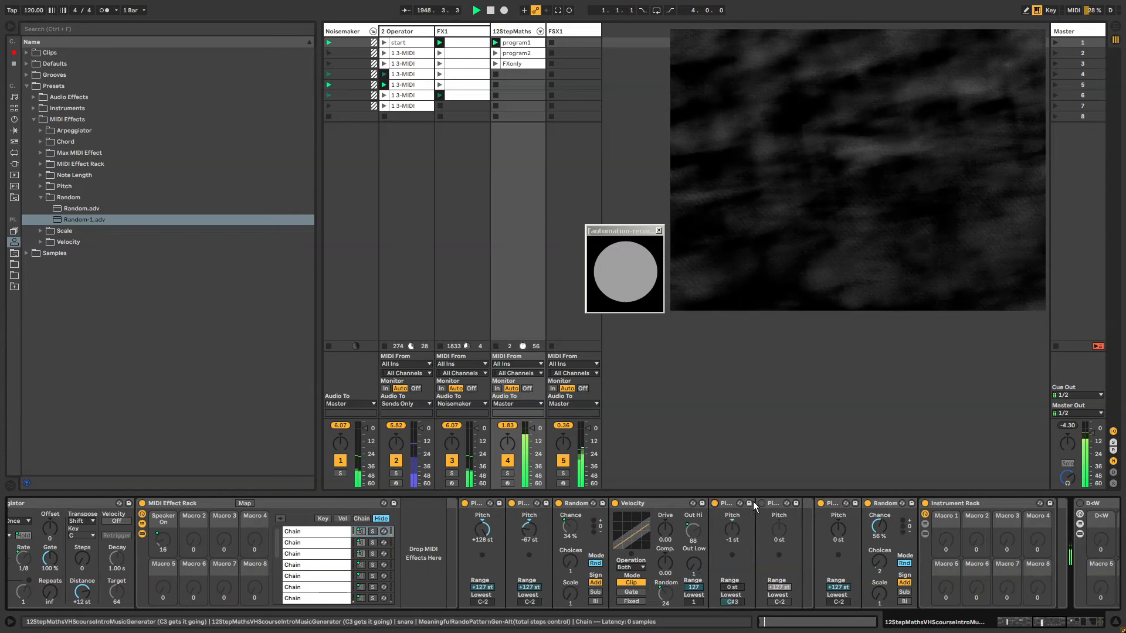
left_click(761, 503)
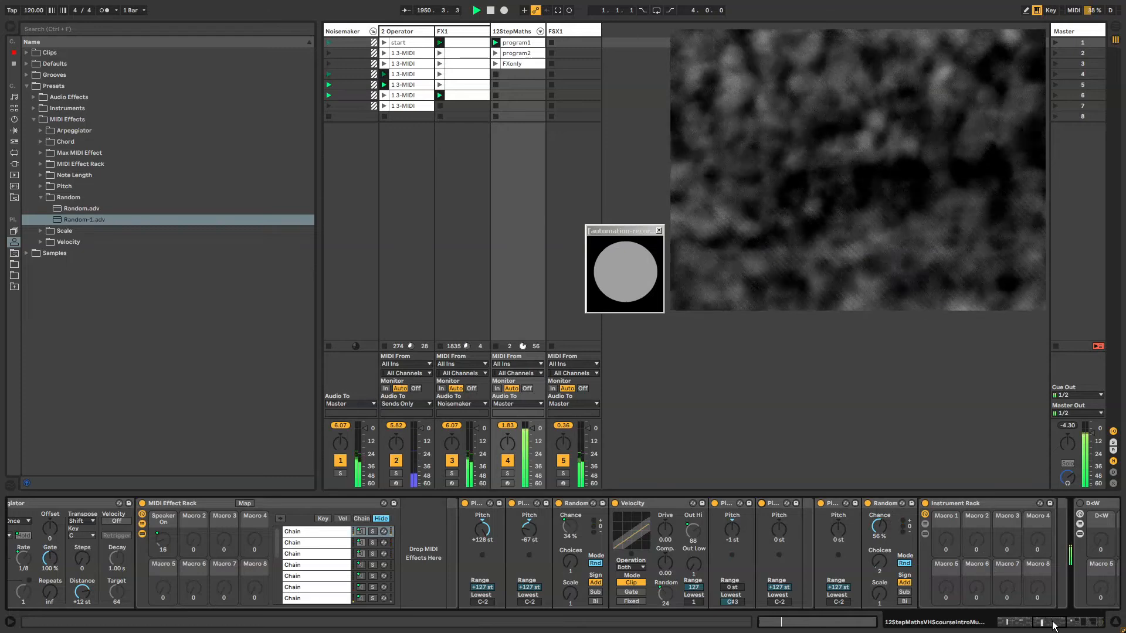
Step: Show the chain list of the Instrument Rack in the snare chain
left_click(1070, 628)
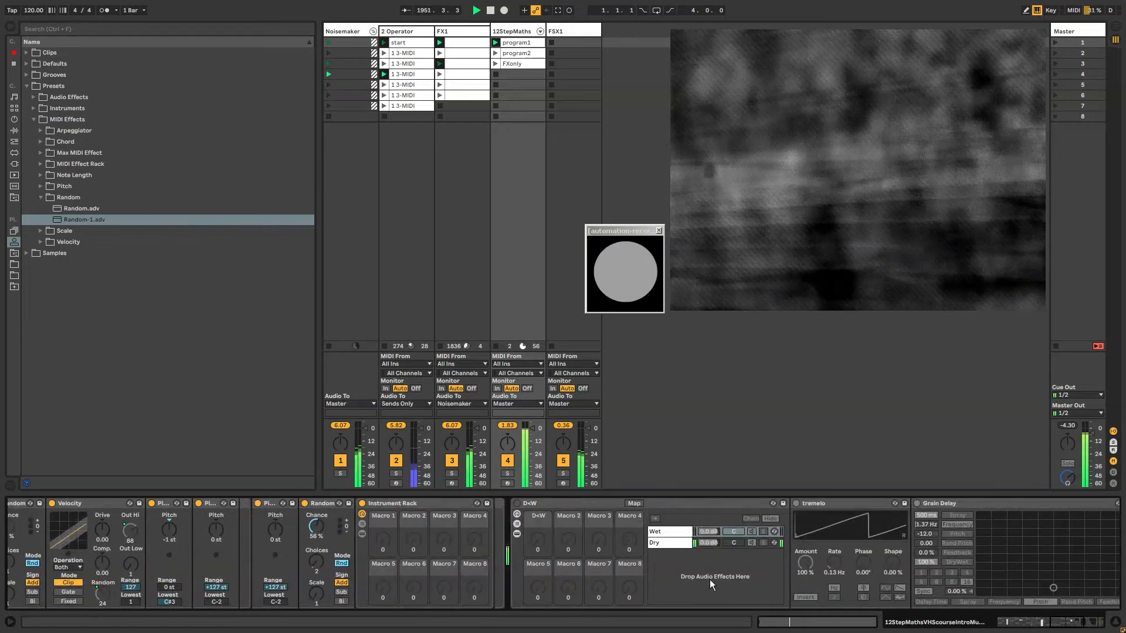
left_click(361, 533)
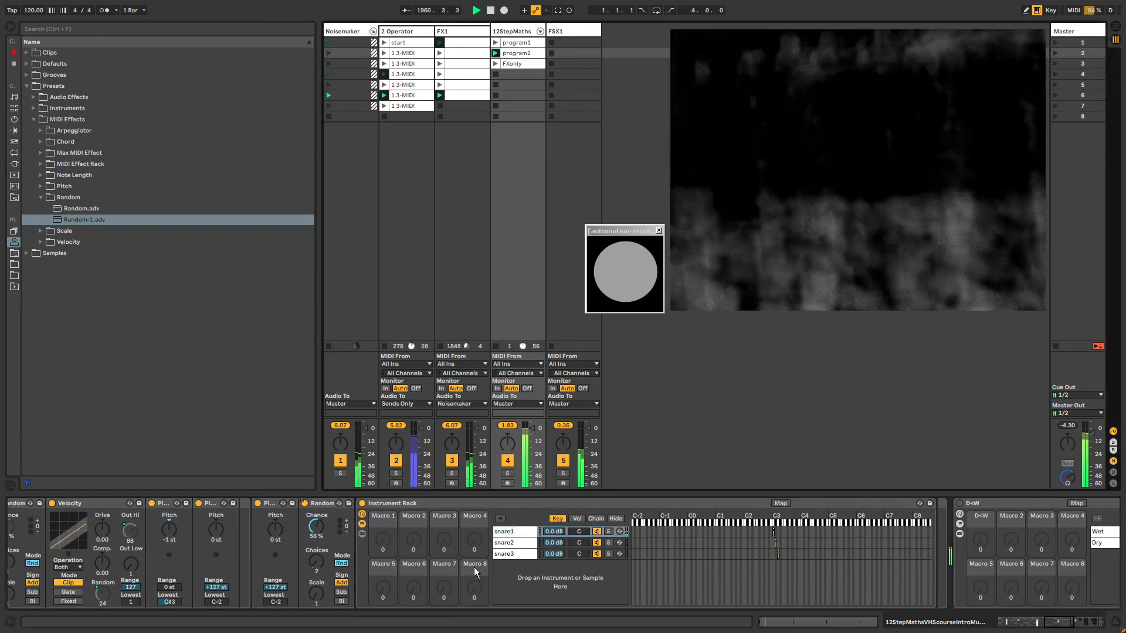
Step: Automate the +128 st Pitch in the snare pattern generator to stay off throughout the program2 clip
left_click_drag(1049, 621, 1042, 621)
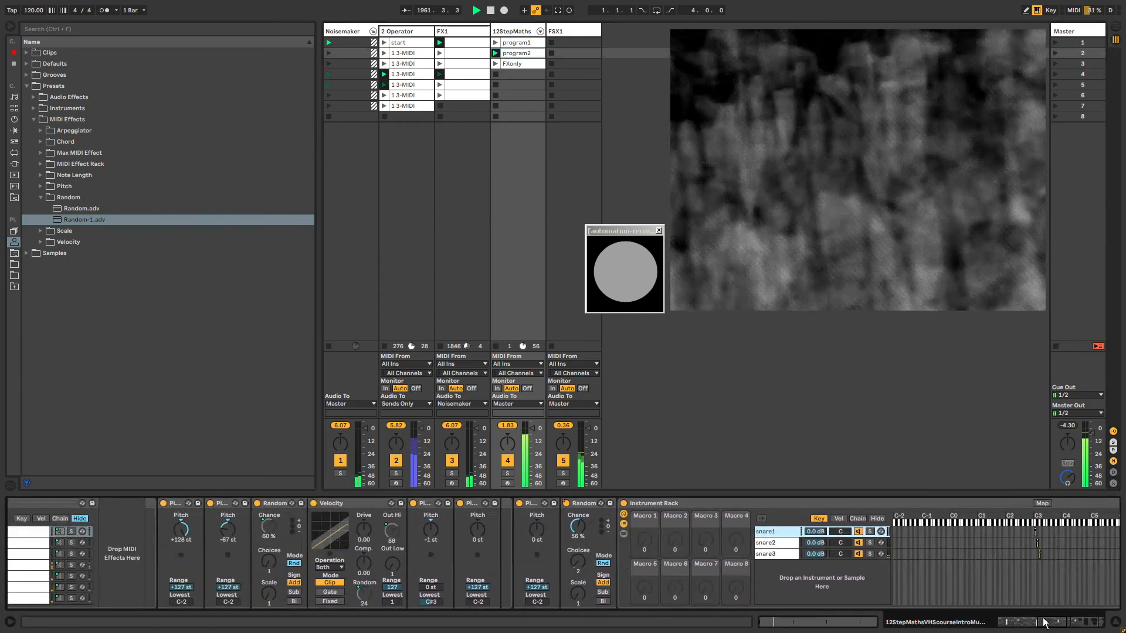
right_click(163, 505)
left_click(186, 507)
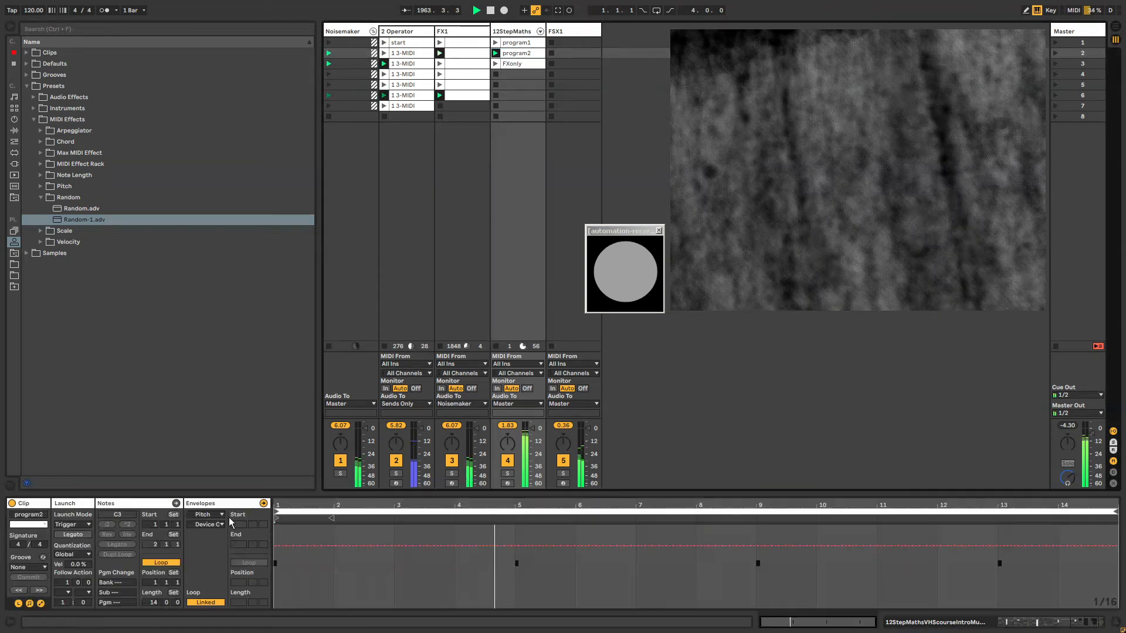
left_click_drag(328, 549, 343, 577)
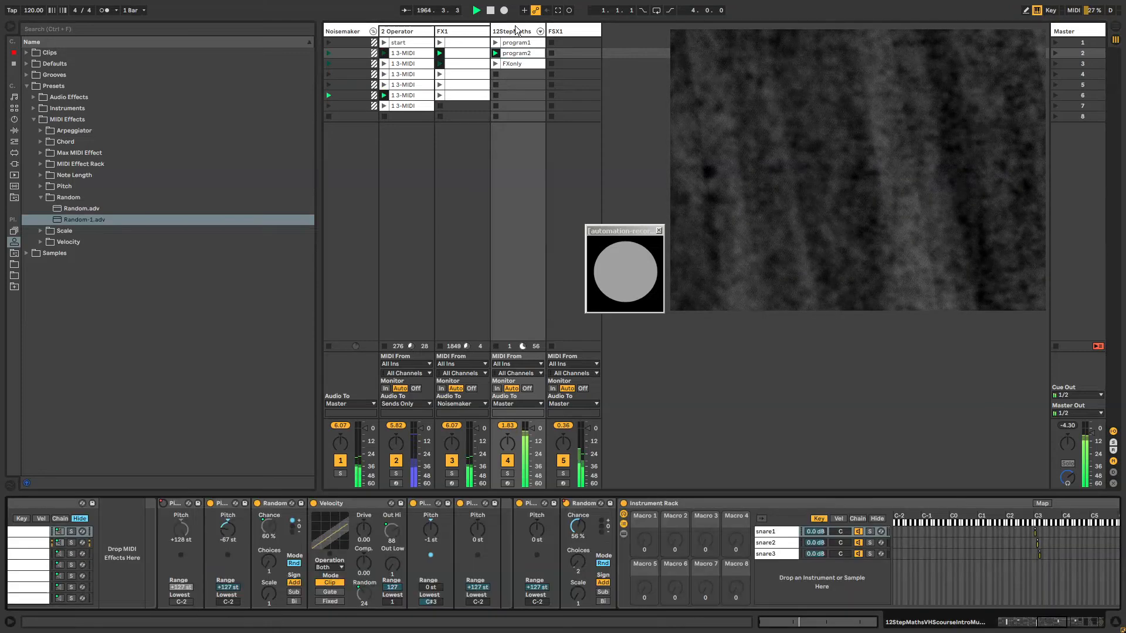
Step: Automate the -67 st Pitch in the snare pattern generator to stay off throughout the program2 clip
key("shift+Tab")
right_click(212, 509)
left_click(235, 509)
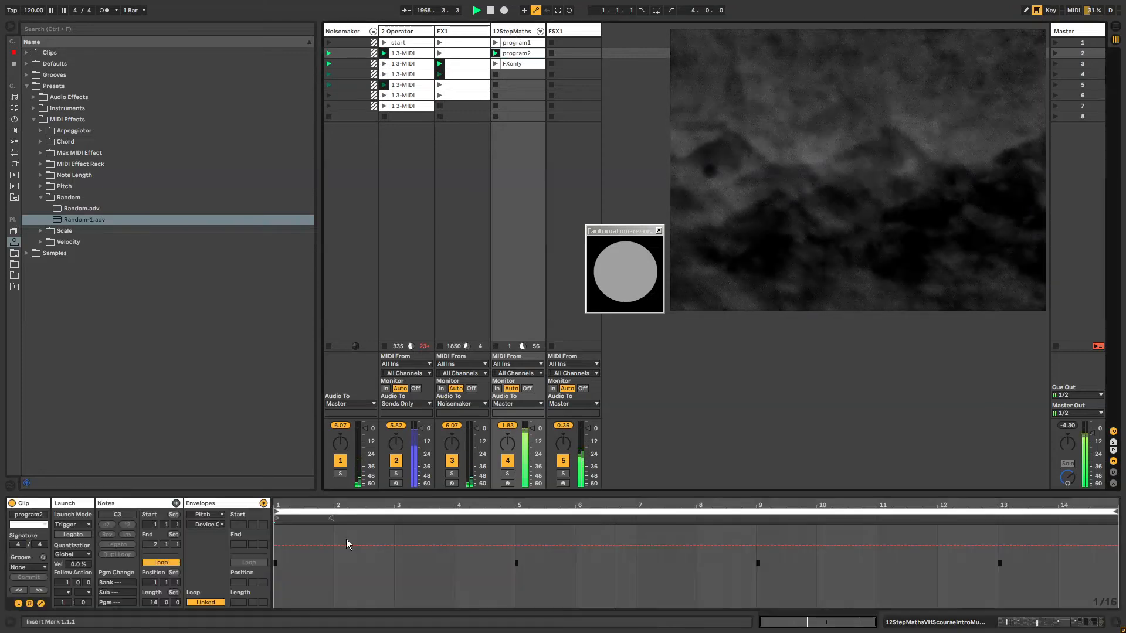
left_click_drag(349, 544, 352, 586)
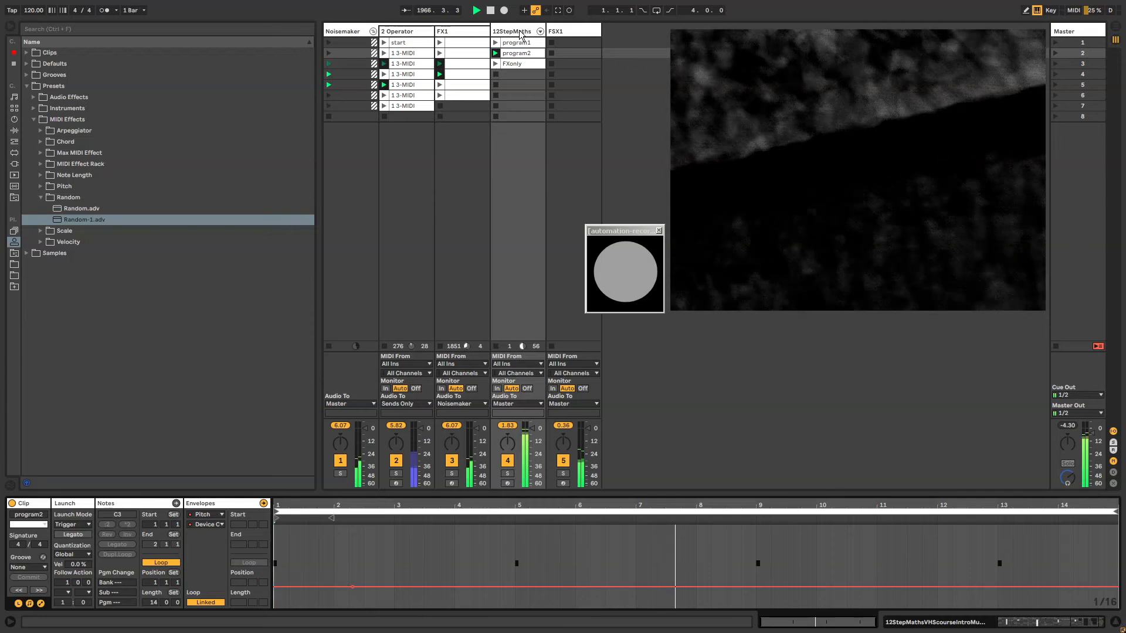
Step: Automate the Random ahead of the snare pattern generator's Velocity to stay off throughout the program2 clip
key("shift+Tab")
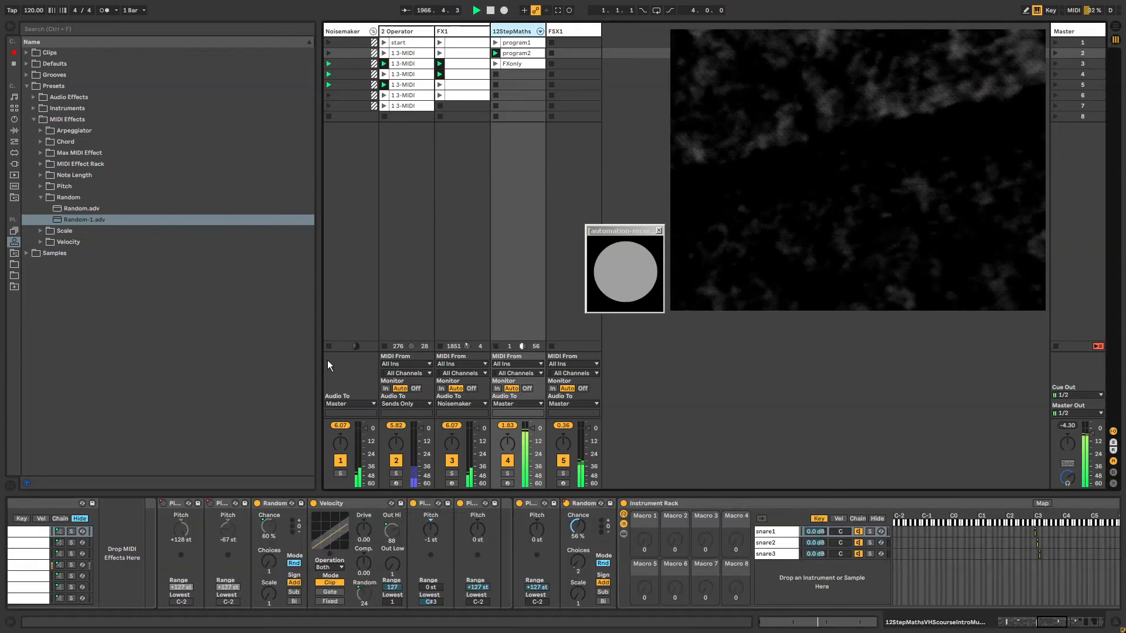
right_click(257, 504)
left_click(291, 380)
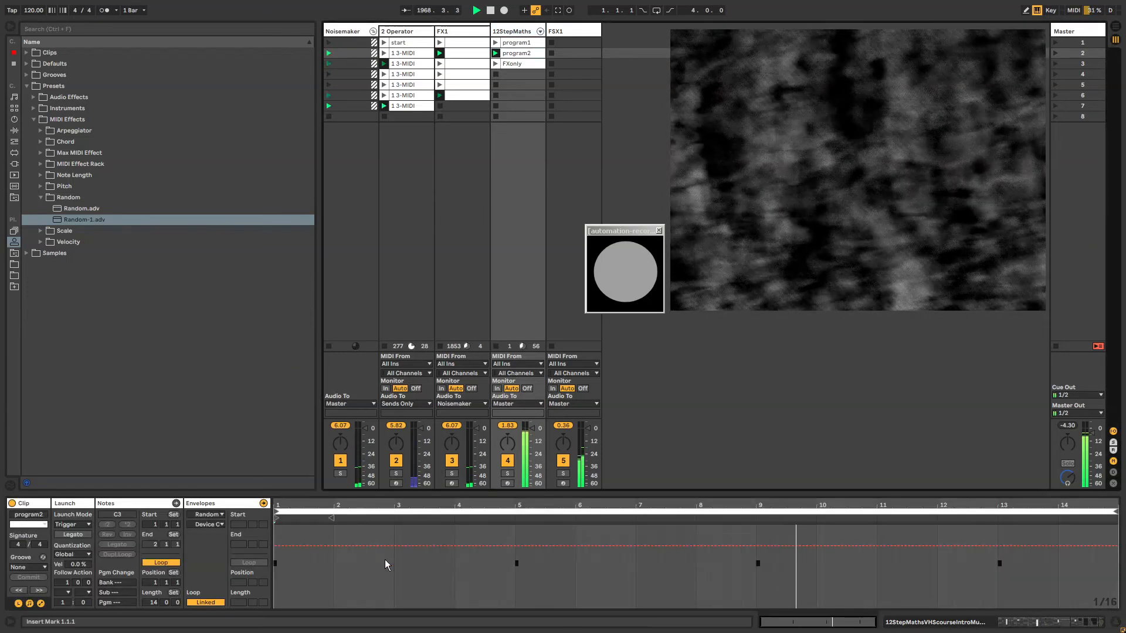
left_click_drag(384, 548, 383, 586)
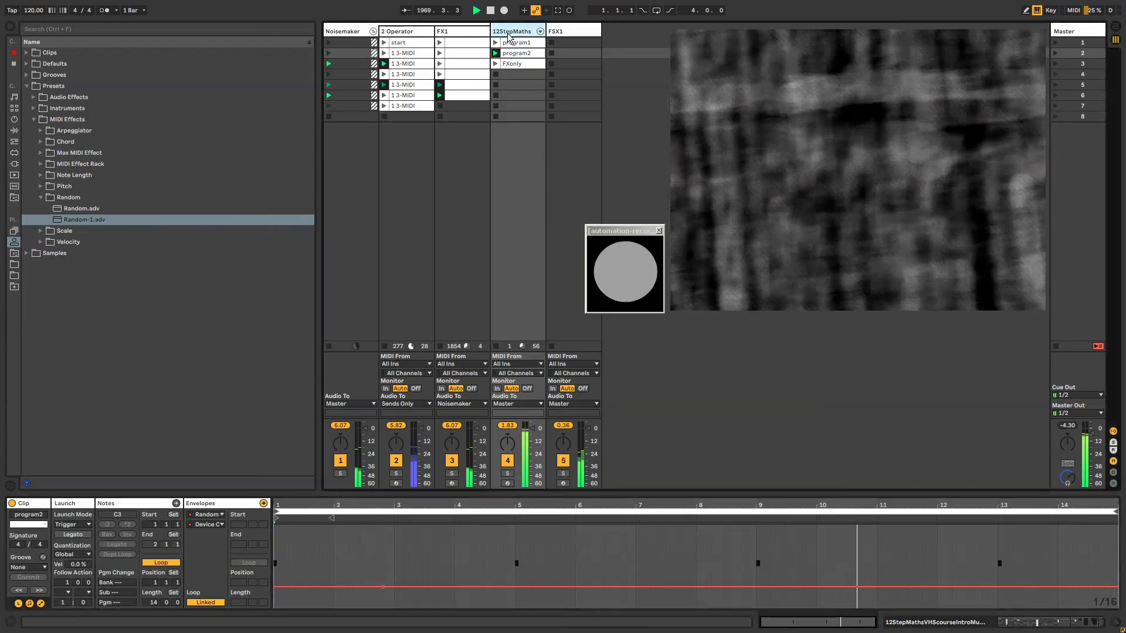
Step: Automate the -1 st Pitch after the Velocity device to stay off throughout the program2 clip
key("shift+Tab")
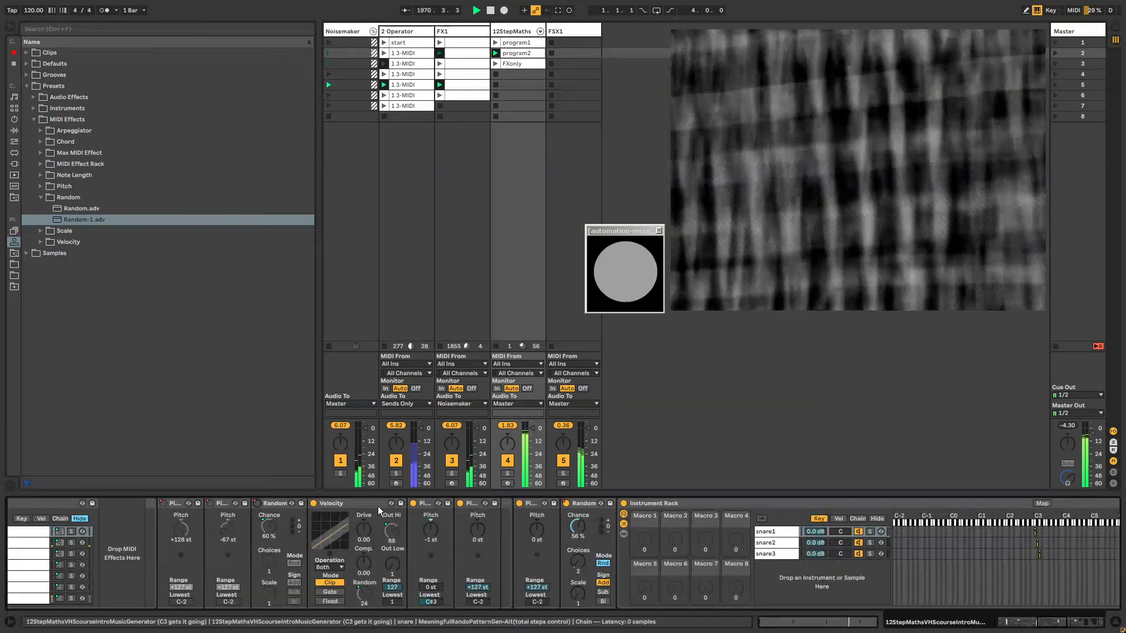
right_click(413, 503)
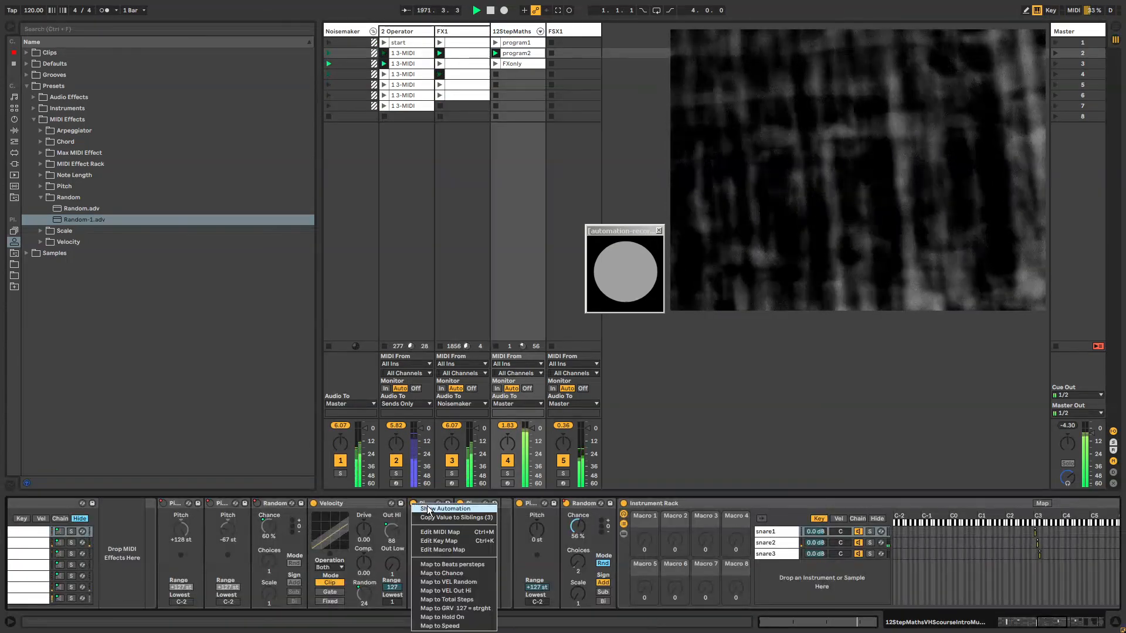
left_click(418, 536)
left_click_drag(418, 546, 419, 586)
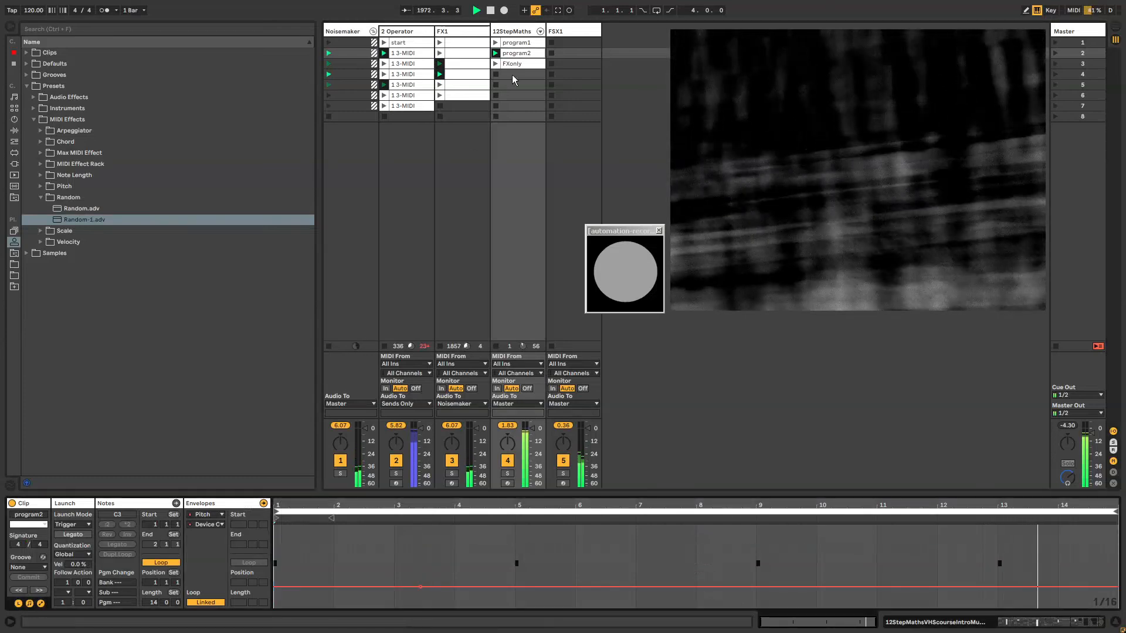
Step: Automate the 0 st Pitch at the end of the snare pattern generator to stay off throughout the program2 clip
double_click(514, 31)
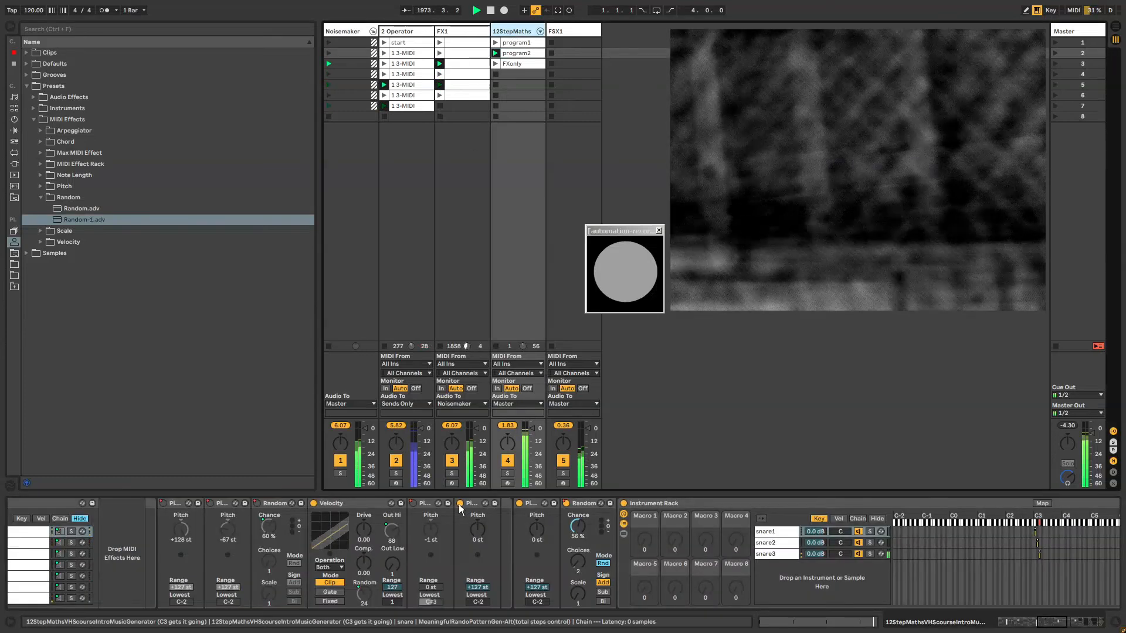
key("shift+Tab")
left_click_drag(463, 544, 464, 586)
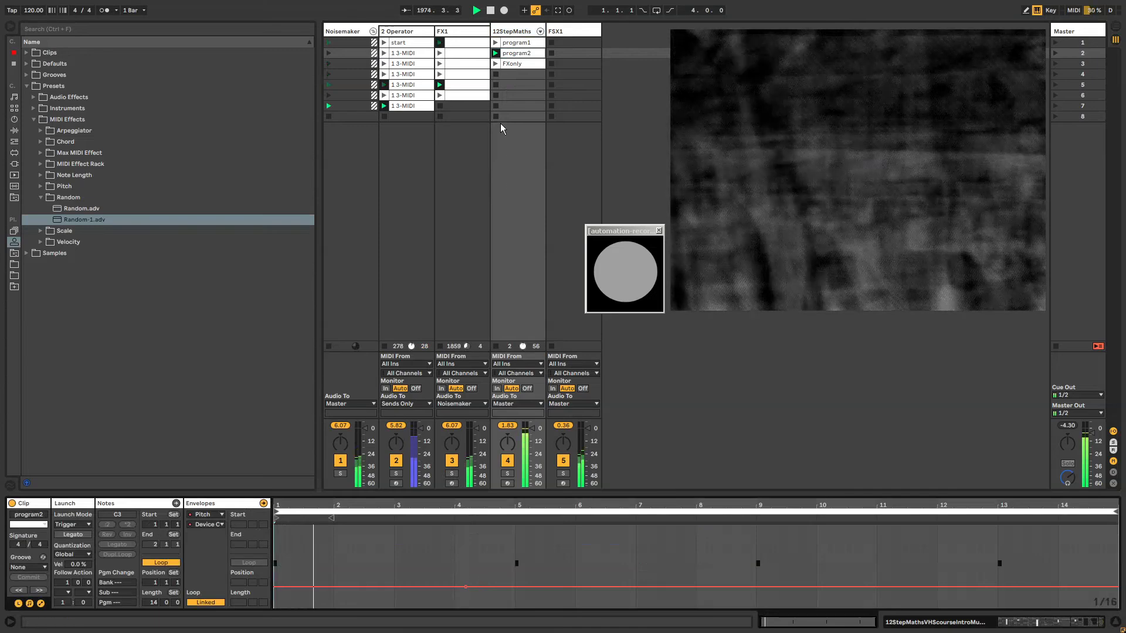
Step: Automate the 56 % Random directly before the snare Instrument Rack to stay off throughout the program2 clip
key("shift+Tab")
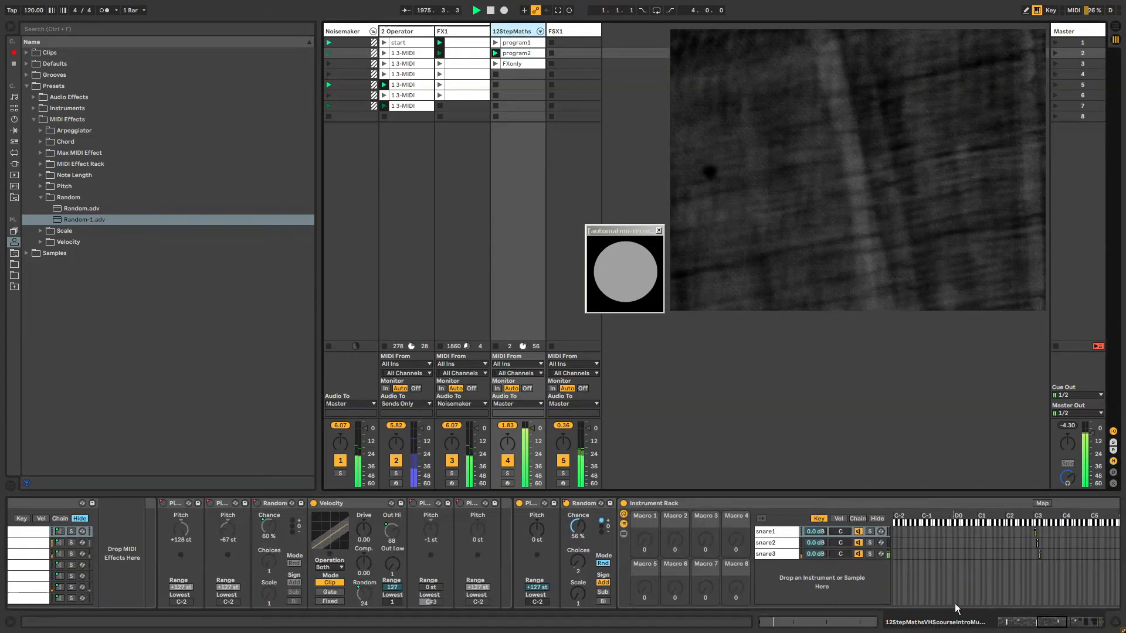
left_click(1049, 627)
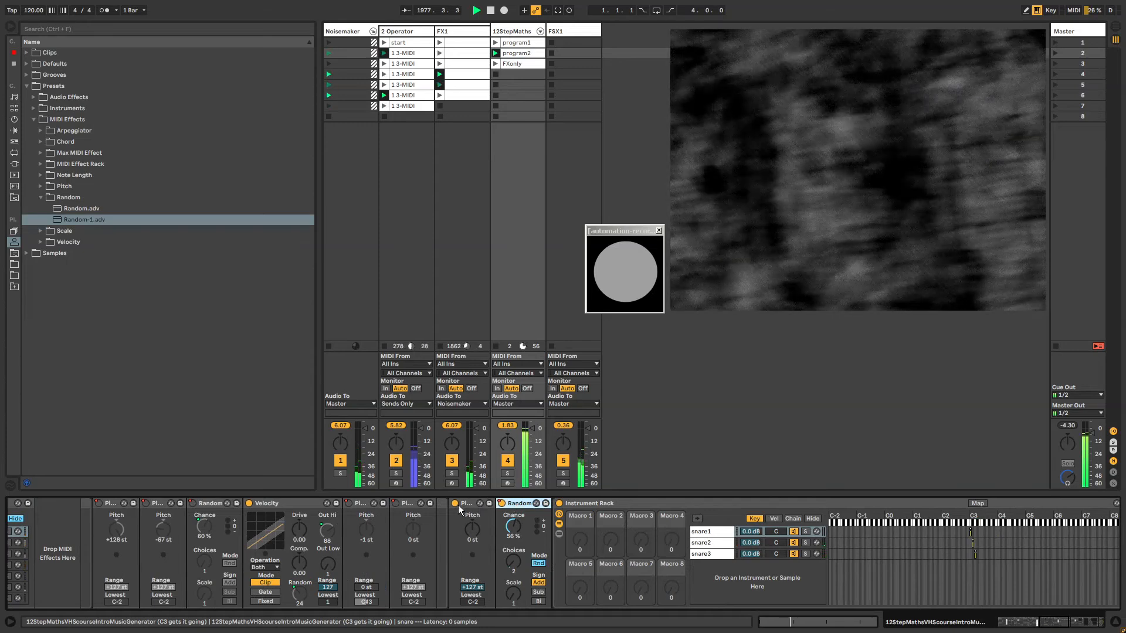
left_click(463, 504)
left_click(506, 504)
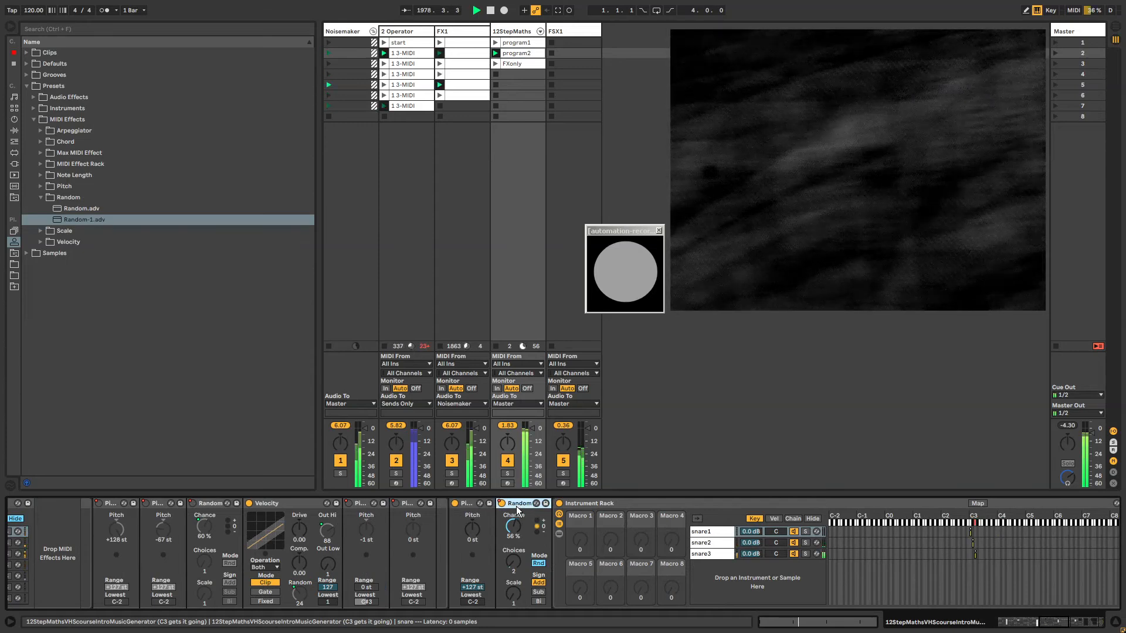
right_click(503, 508)
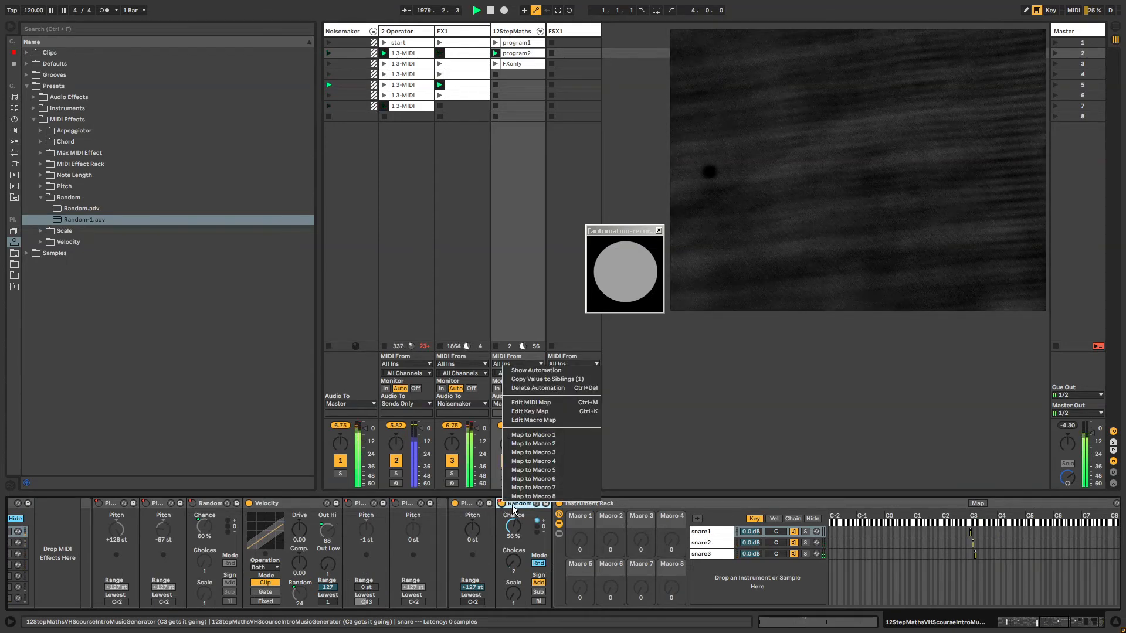
left_click(528, 389)
mouse_move(447, 547)
left_mouse_down()
mouse_move(447, 588)
mouse_move(462, 546)
mouse_move(451, 581)
mouse_move(450, 543)
mouse_move(449, 580)
left_mouse_up()
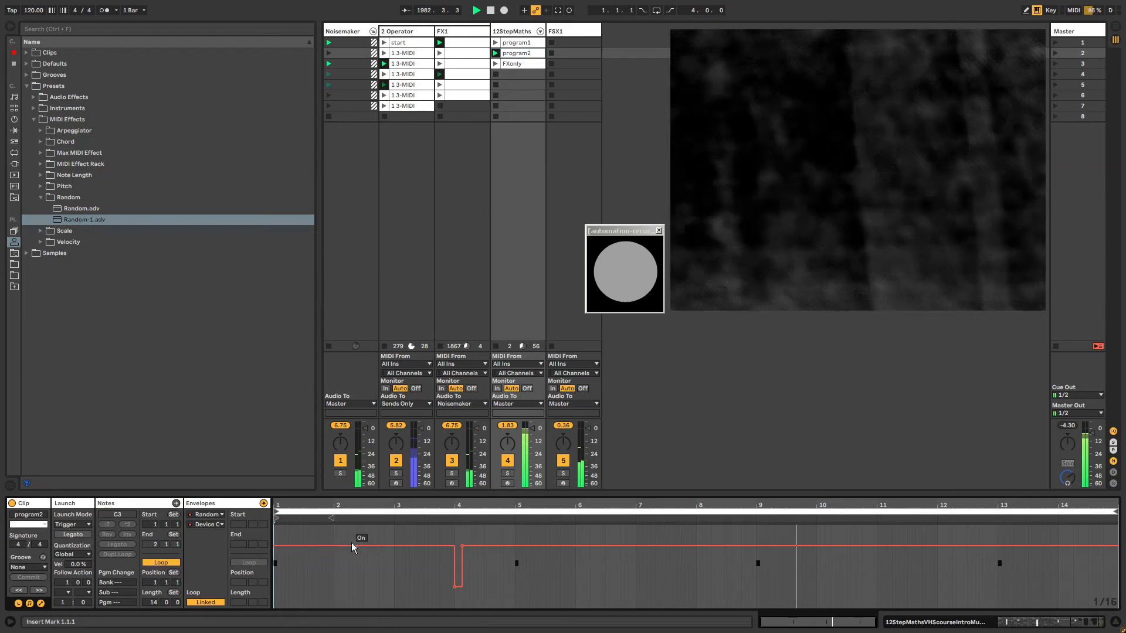
left_click(351, 546)
left_click(462, 545)
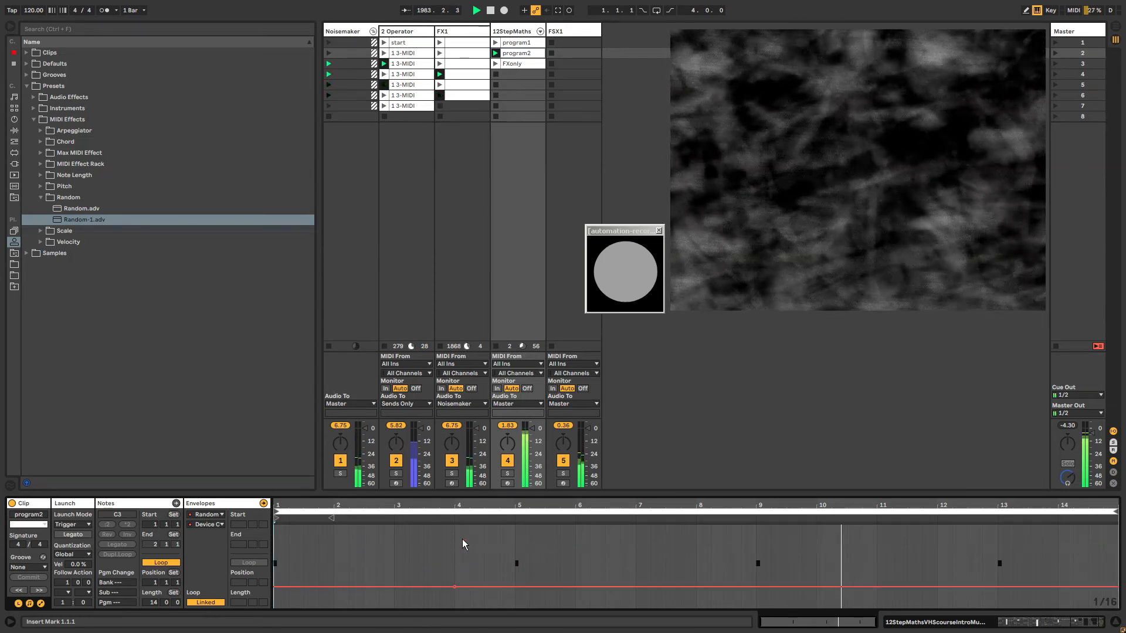
Step: Switch off the 56 % Random before the Instrument Rack while auditioning the FXonly, program1 and program2 clips
left_click(514, 31)
left_click(496, 63)
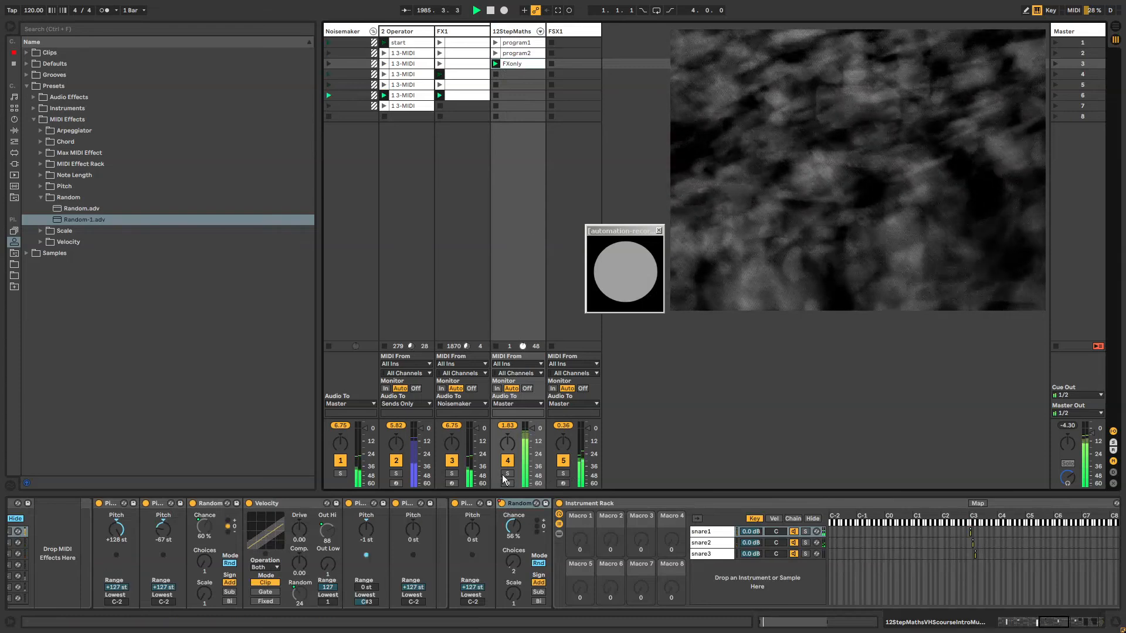
left_click(496, 43)
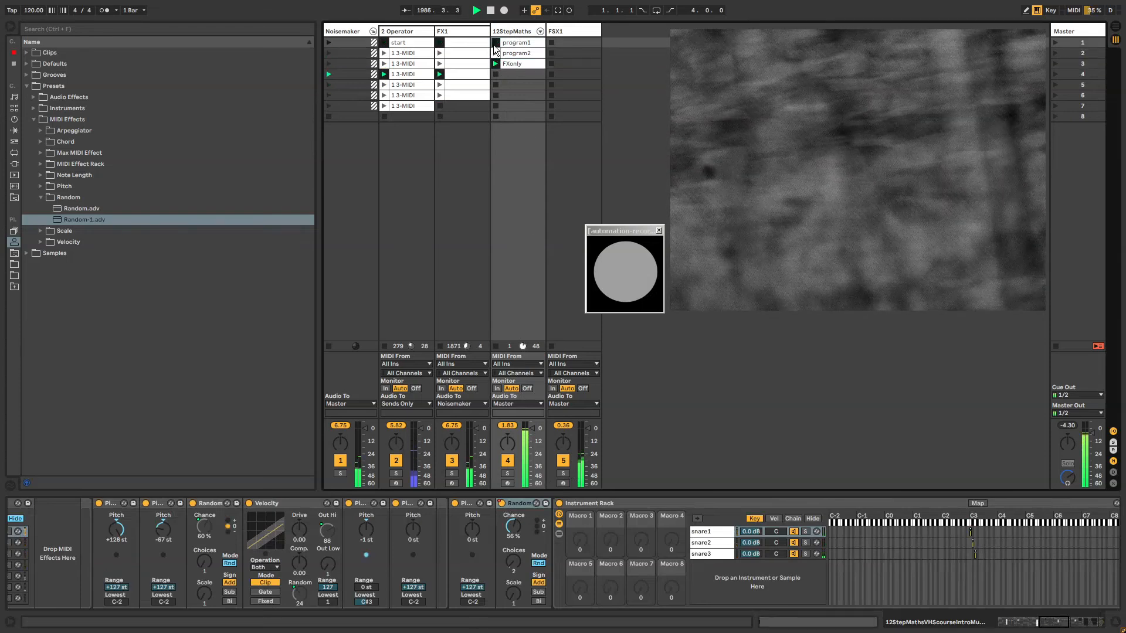
left_click(502, 503)
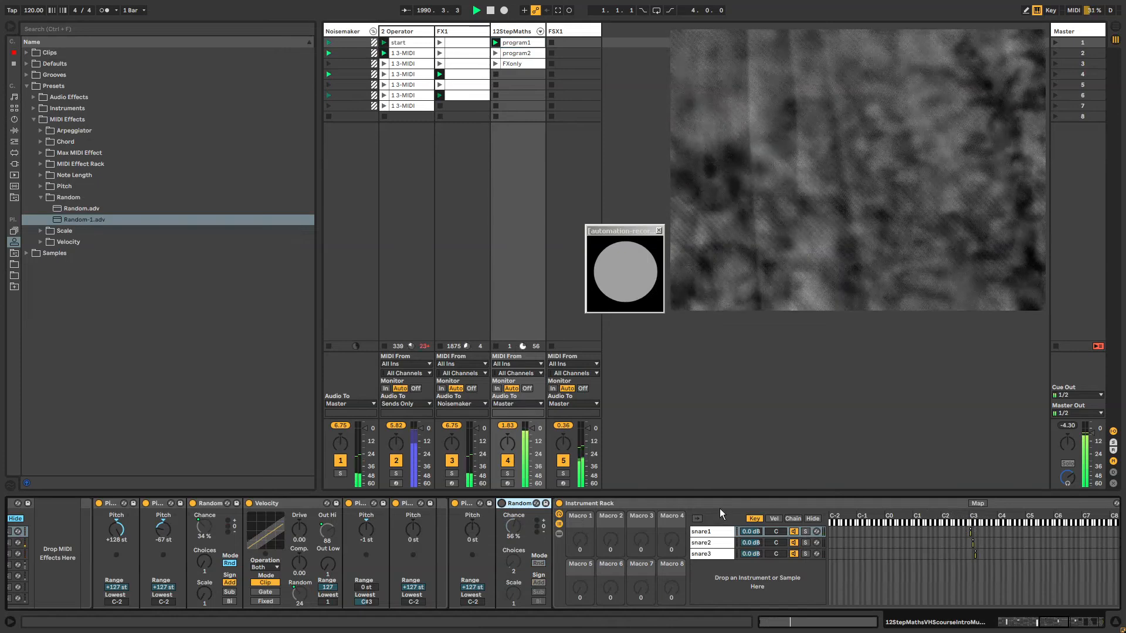
left_click(496, 54)
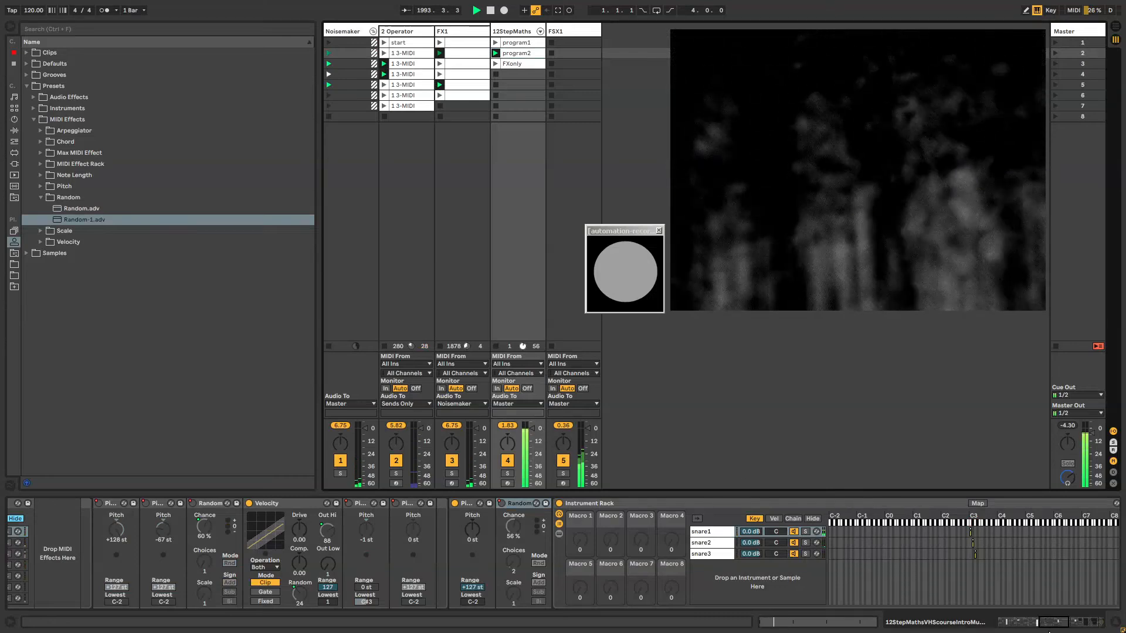
Step: Lower the Transients amount slightly on the Drum Buss at the end of the snare chain
left_click(1057, 626)
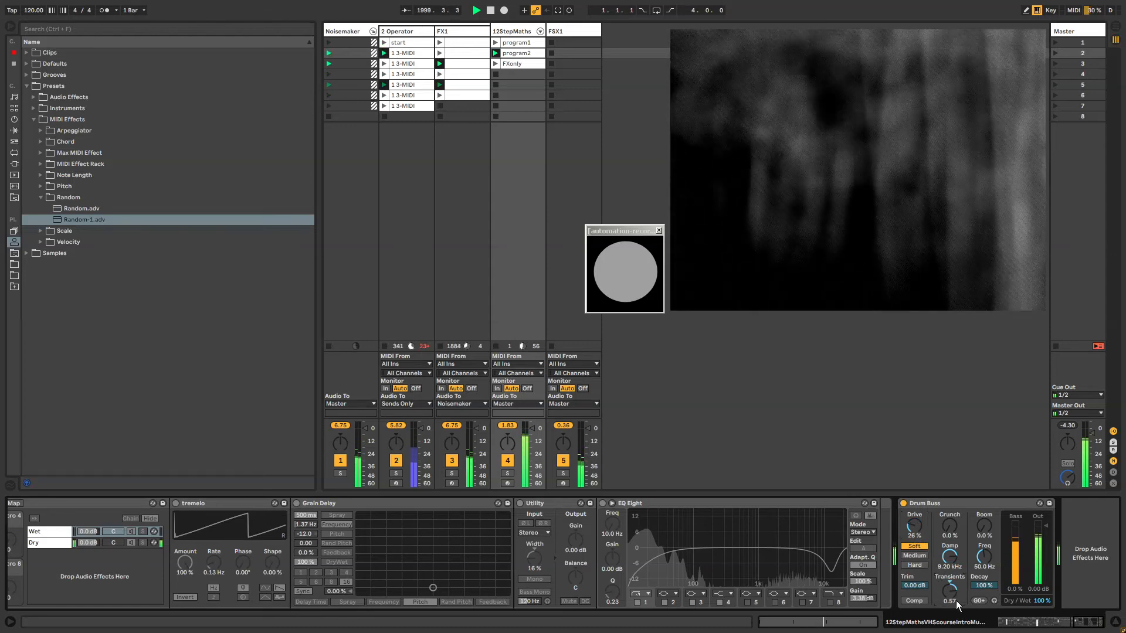
left_click_drag(956, 602, 956, 610)
Step: Hide the chain list of the MIDI Effect Rack after the snare chain's Arpeggiator and select the Velocity device
left_click_drag(1079, 623, 1045, 630)
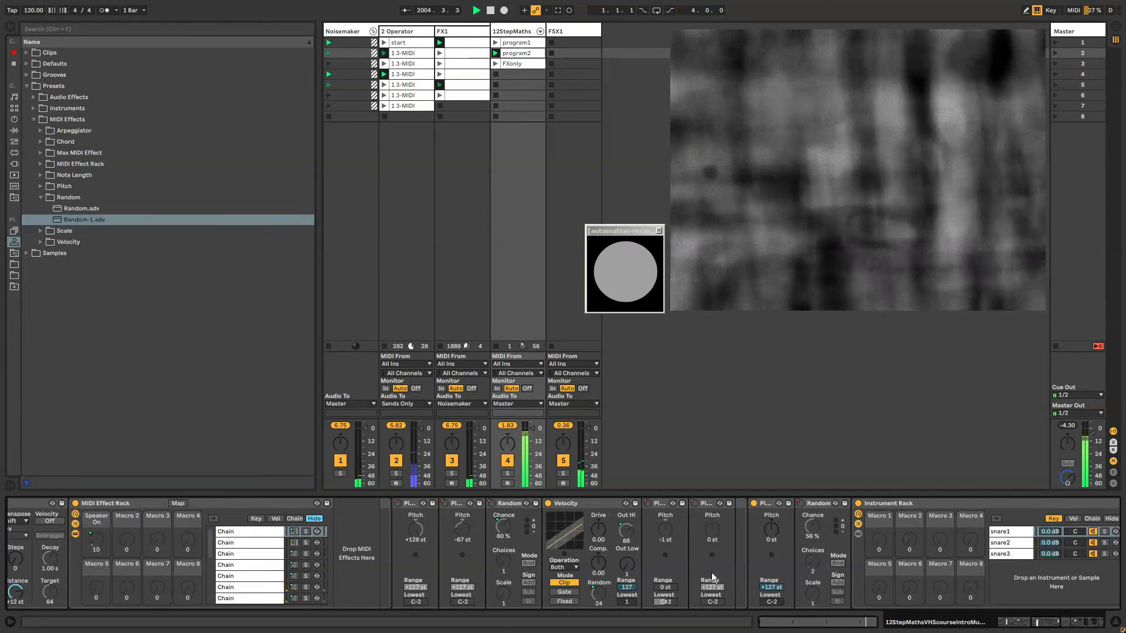
left_click_drag(1047, 629, 1040, 629)
left_click(385, 504)
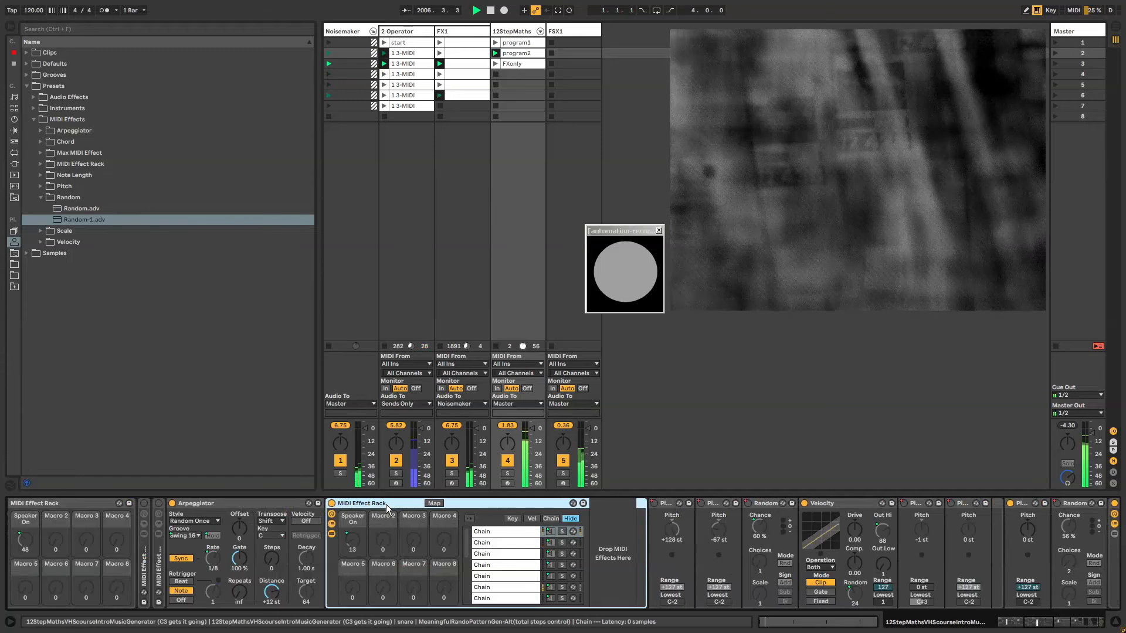
left_click(332, 524)
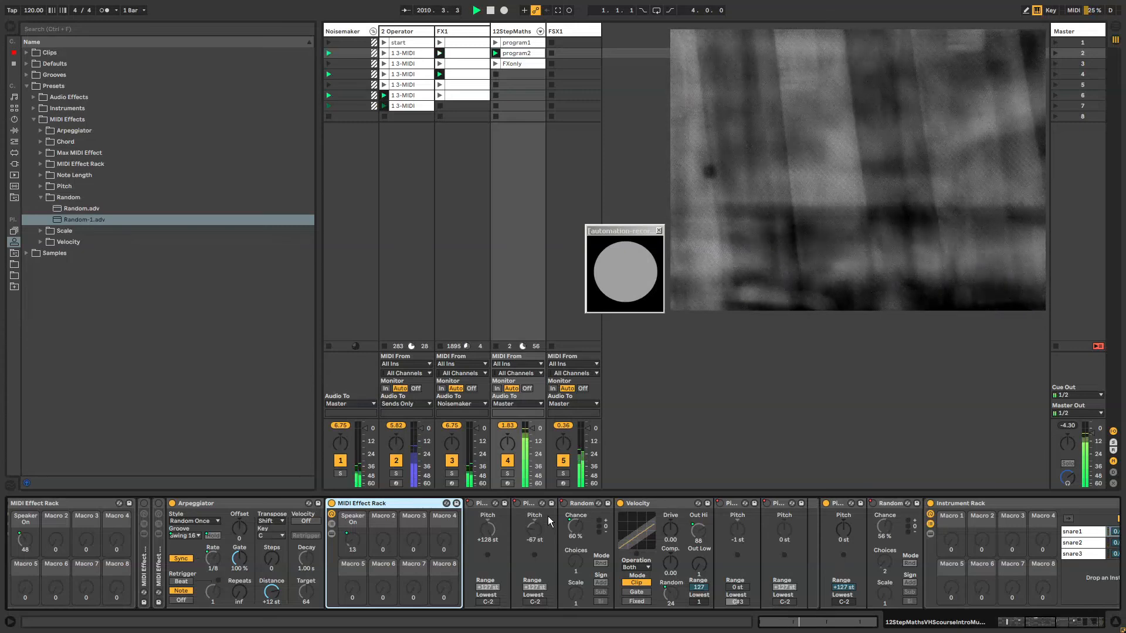
left_click(659, 504)
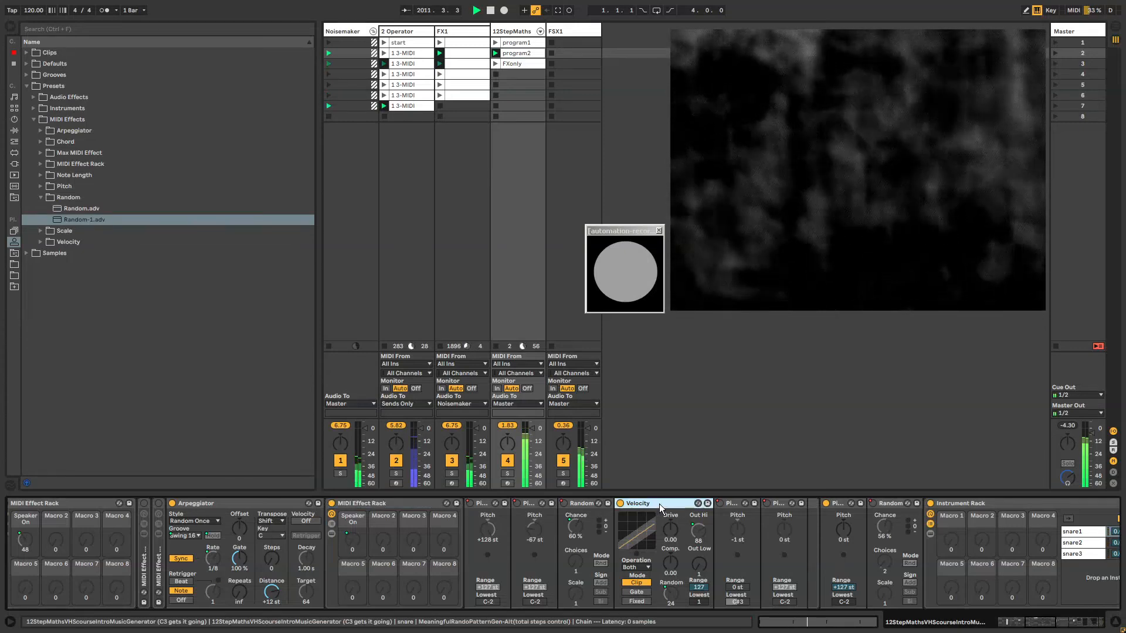
left_click(409, 505)
left_click(570, 525)
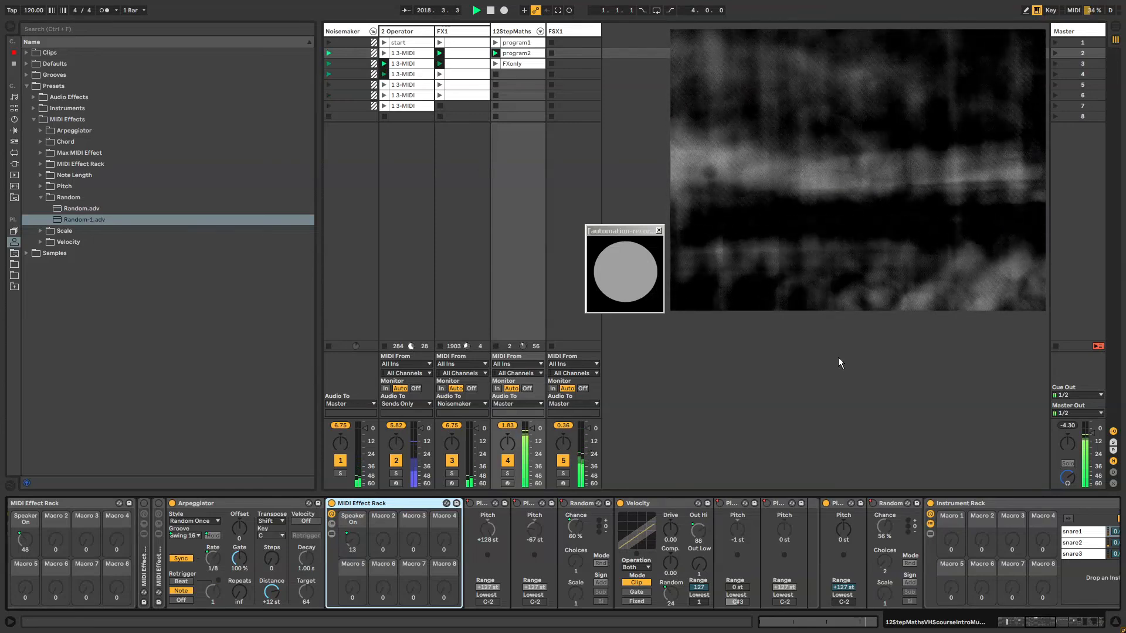
left_click(626, 230)
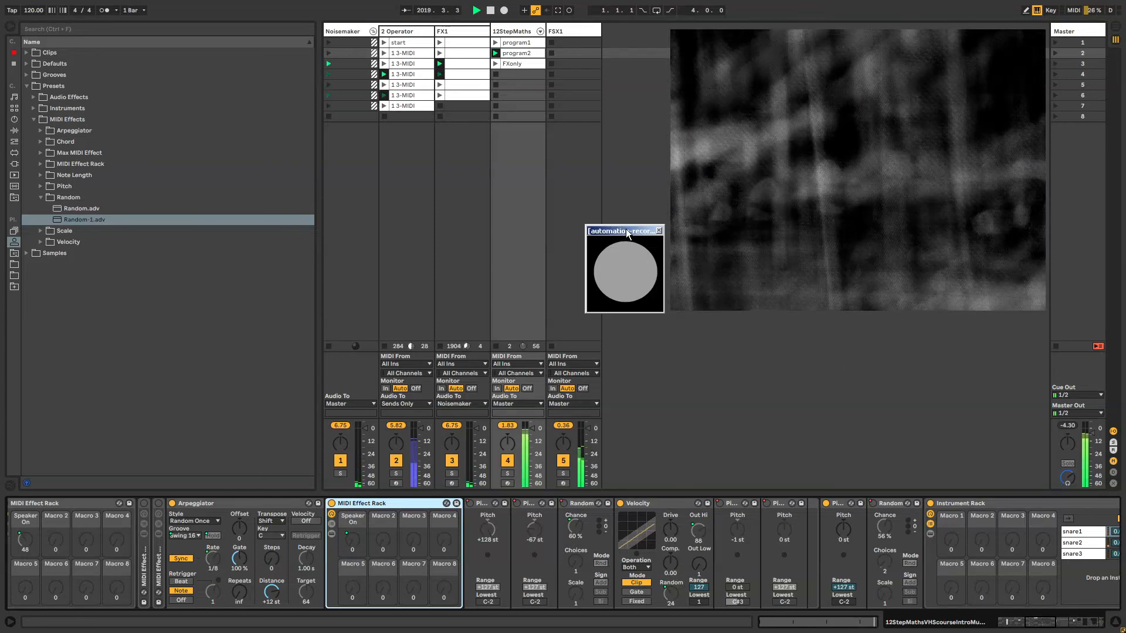
left_click_drag(626, 231, 628, 227)
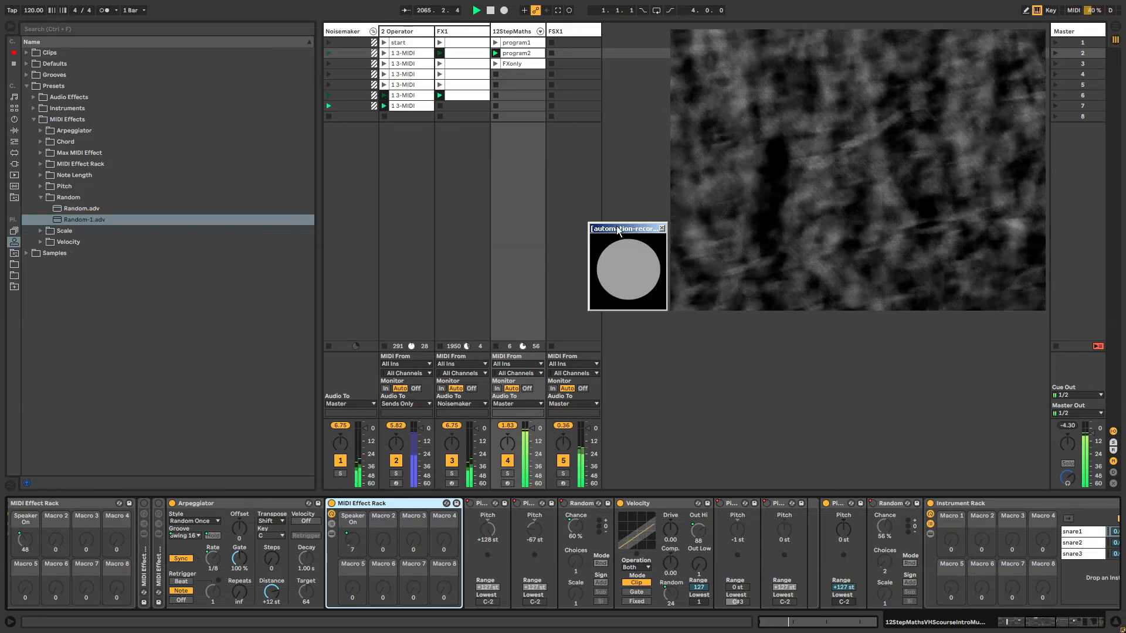
left_click_drag(620, 229, 618, 231)
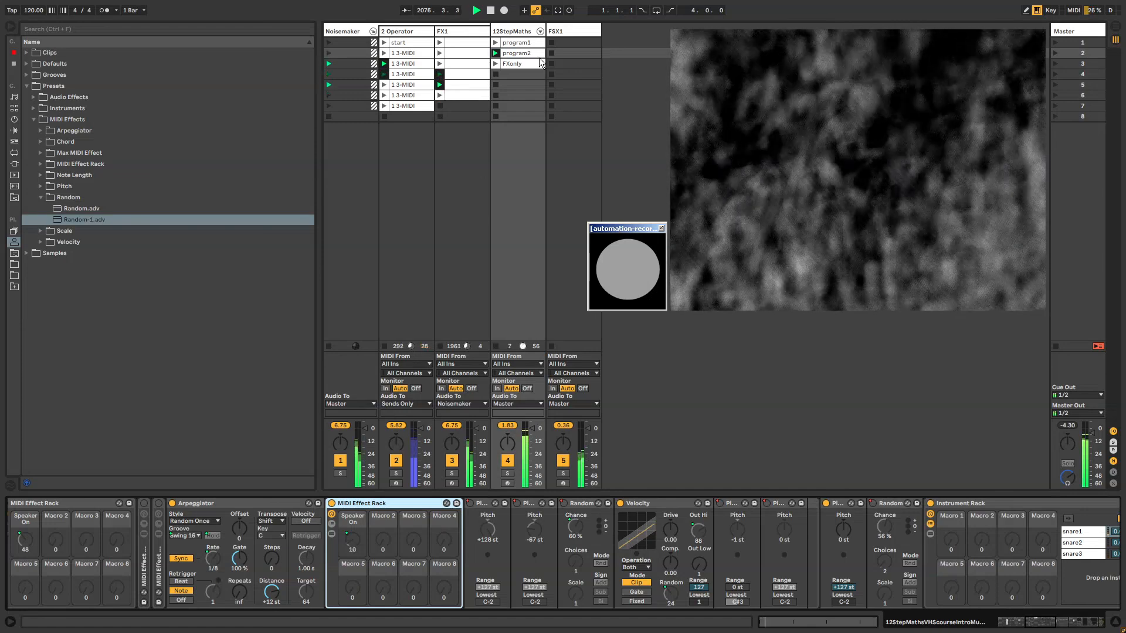
Step: Show the FSX1 track's device chain and briefly select the clip slots across all tracks
left_click(562, 34)
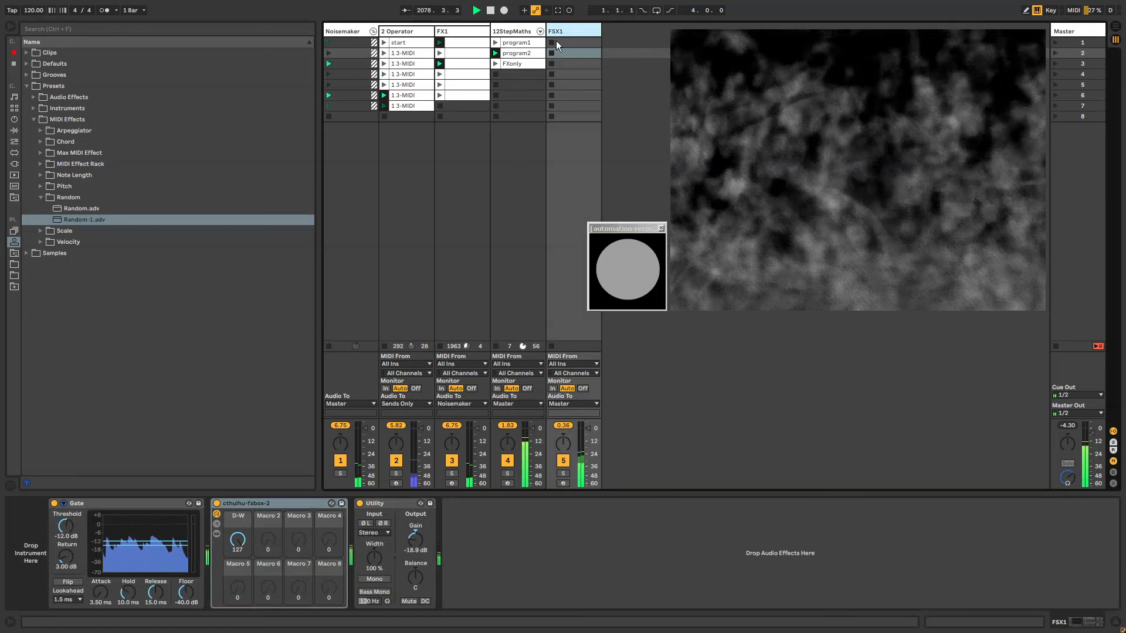
left_click_drag(565, 44, 310, 123)
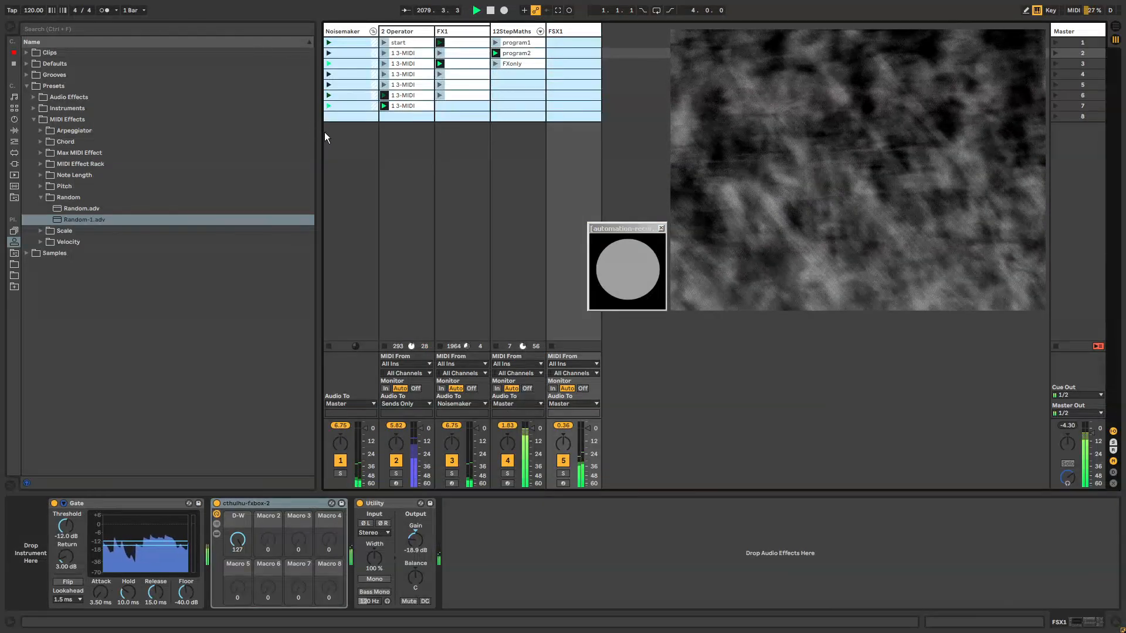
left_click(583, 41)
left_click(582, 33)
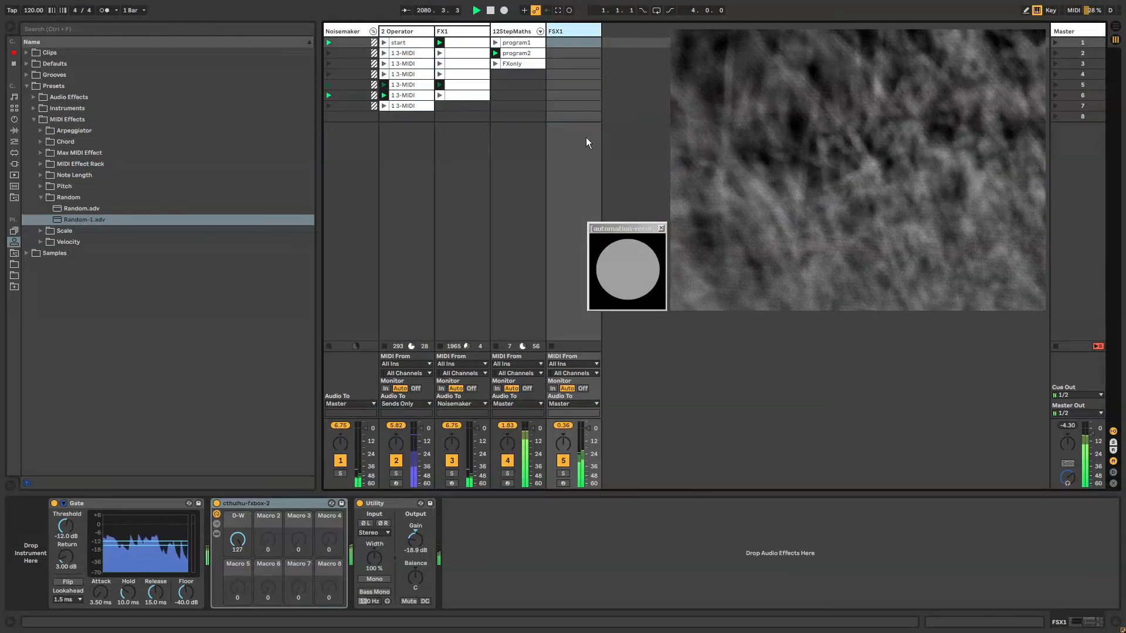
left_click(614, 227)
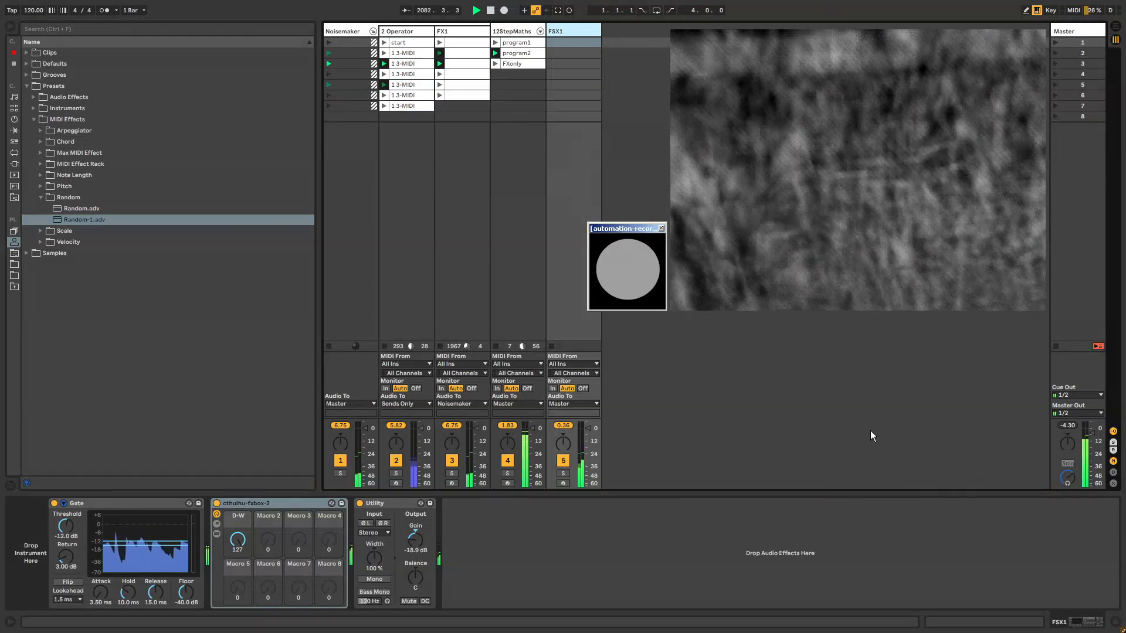
Step: Switch to OBS, raise the Desktop Audio level in the mixer and move its window to the lower part of the visuals
key("alt+Tab")
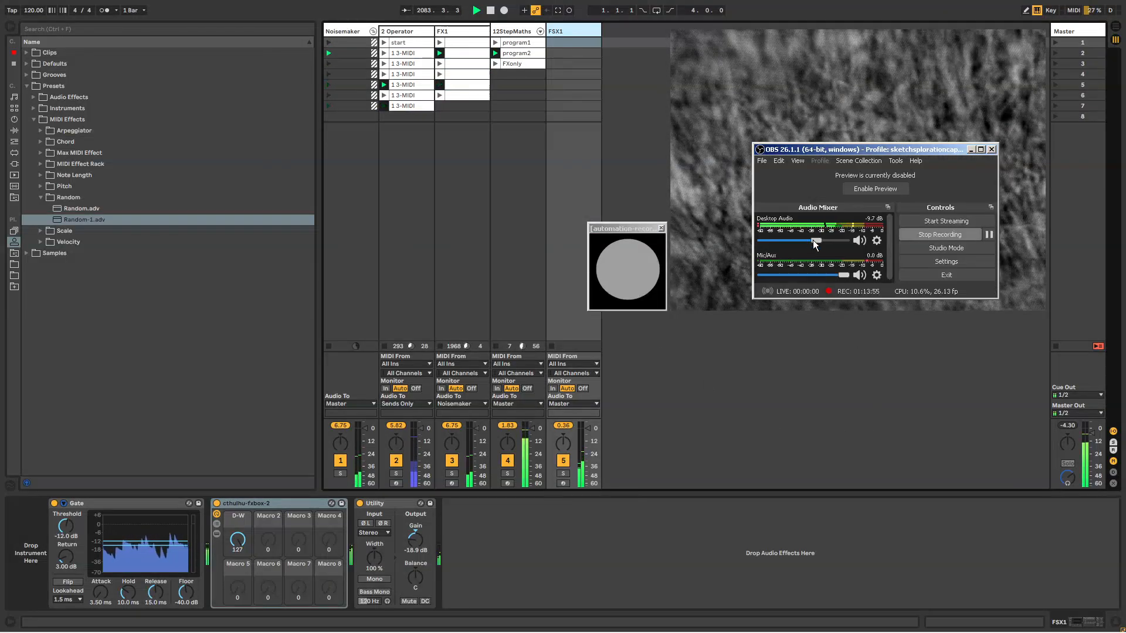
left_click_drag(816, 240, 831, 239)
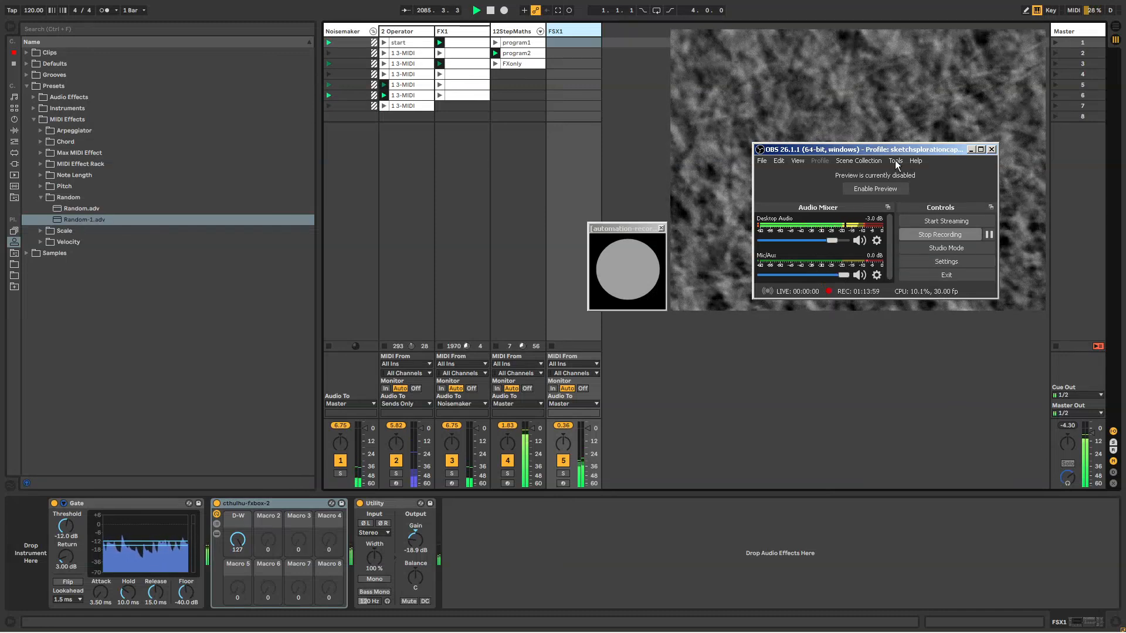
left_click_drag(894, 151, 944, 350)
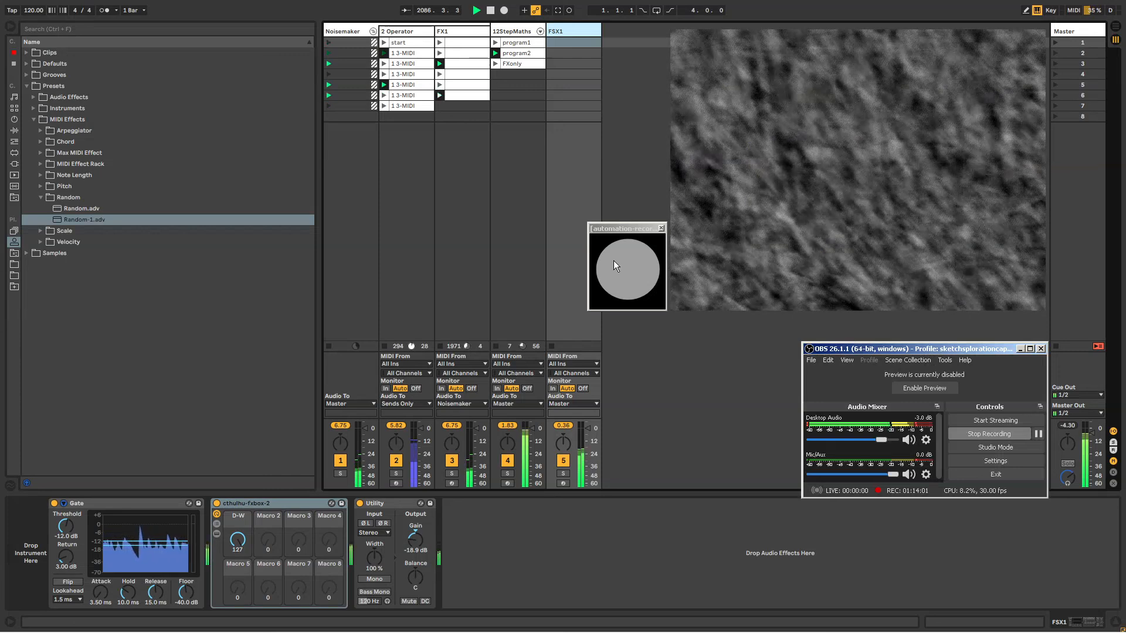
Step: While playing the FXonly clip, set band 2 of the snare chain's EQ Eight to Q 1.87 and about 20.6 Hz
left_click(494, 63)
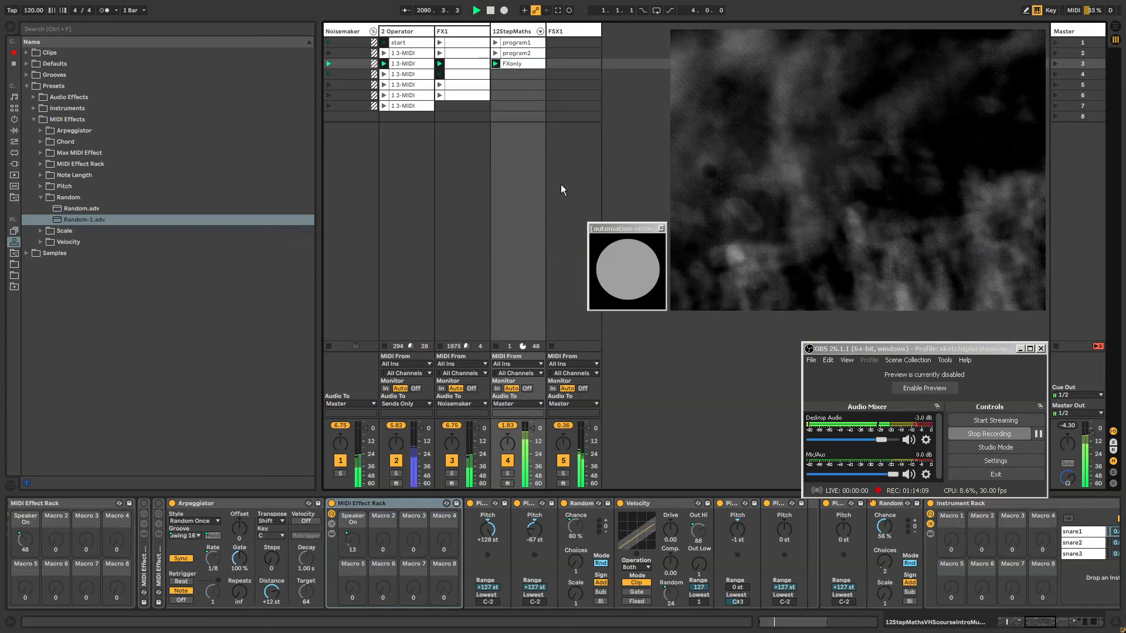
left_click(1105, 623)
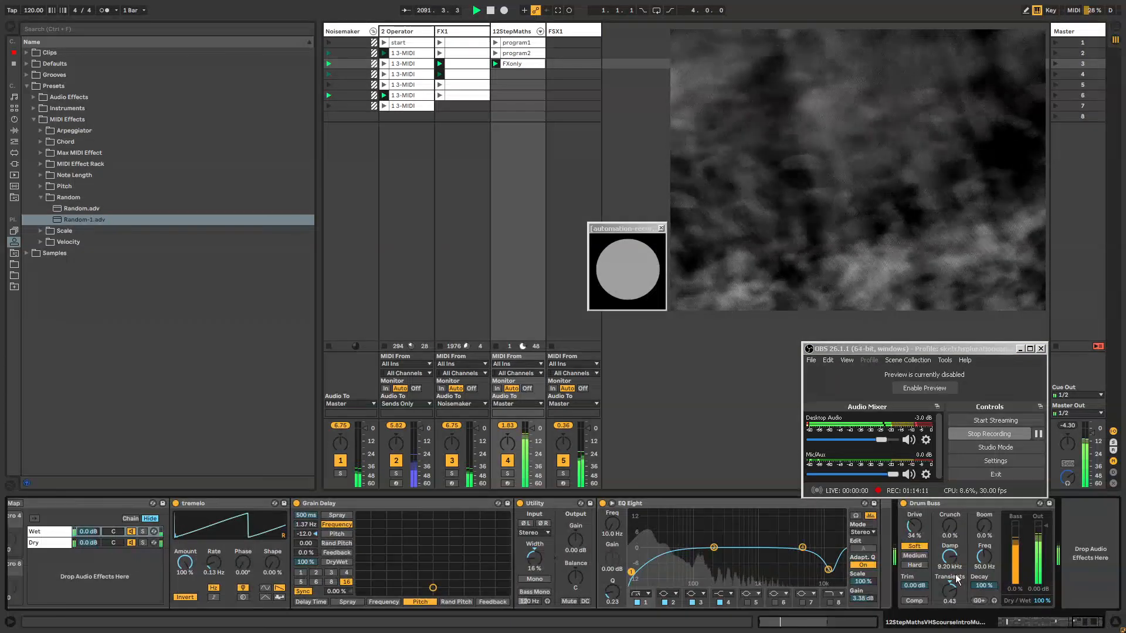
left_click(674, 602)
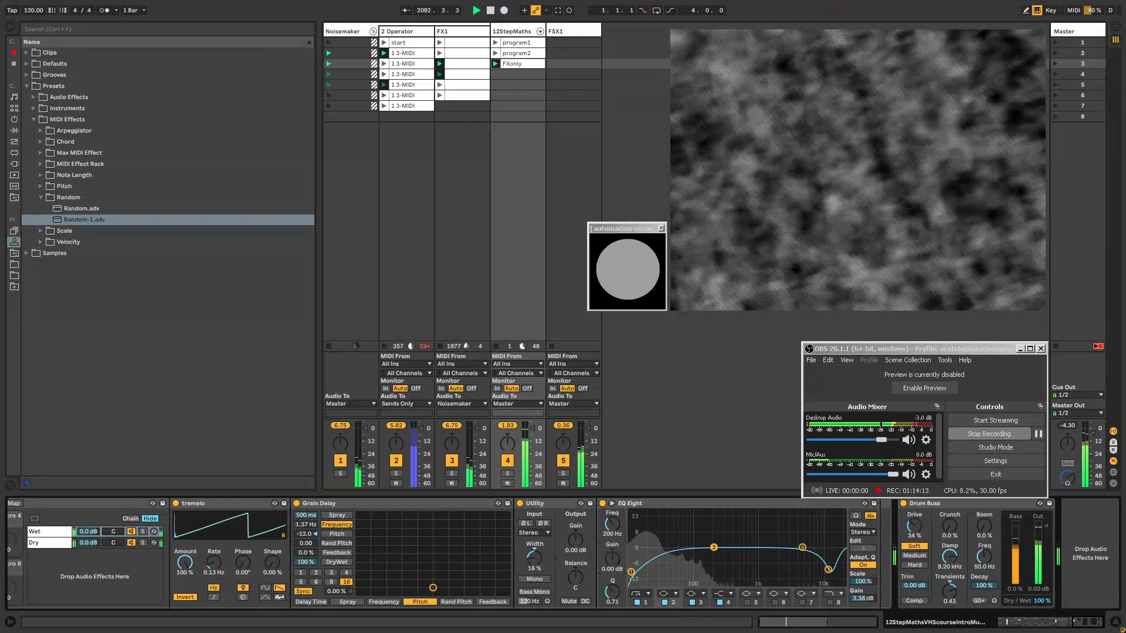
left_click_drag(619, 595, 617, 574)
left_click_drag(713, 554, 651, 547)
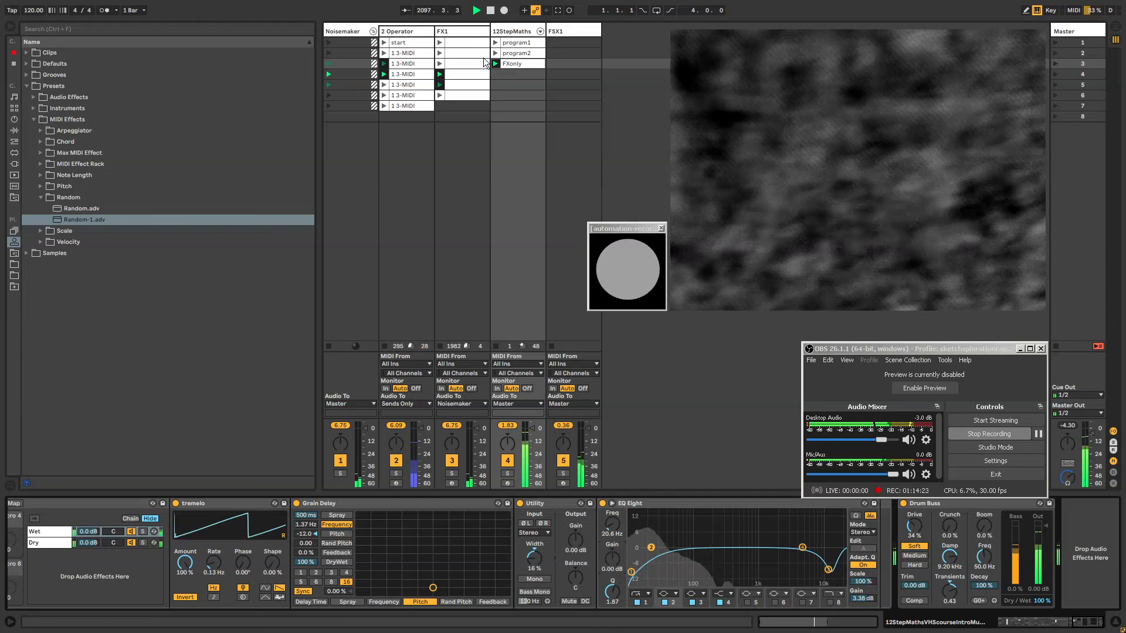
Step: Audition the program1 and FXonly clips in turn, view program1's envelopes, and launch program2
left_click(495, 43)
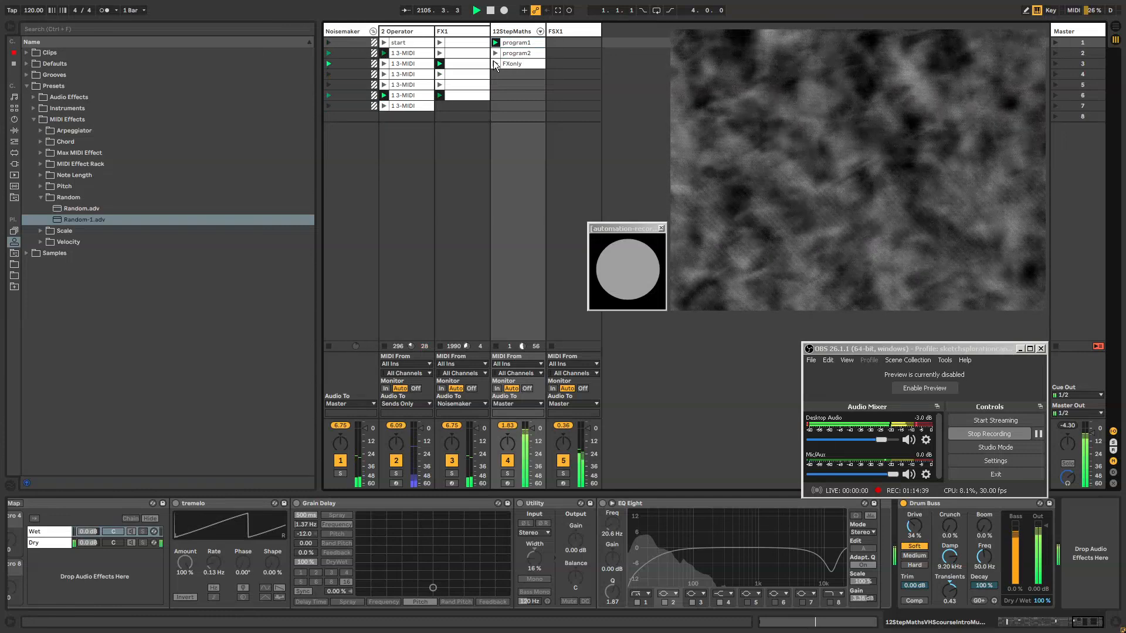
left_click(496, 63)
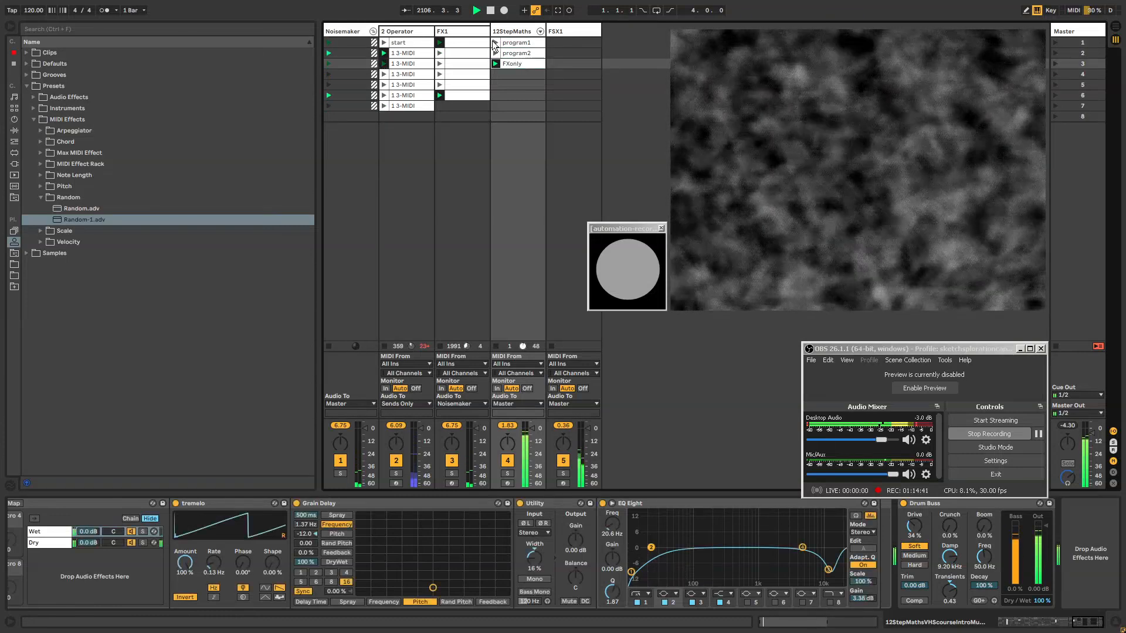
left_click(496, 42)
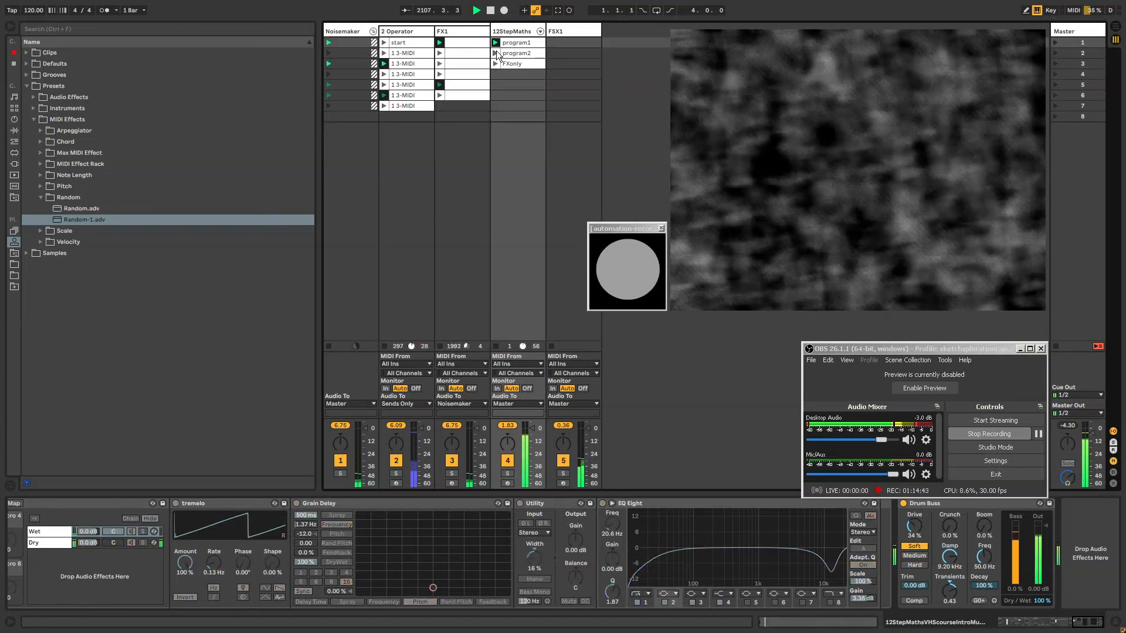
left_click(513, 44)
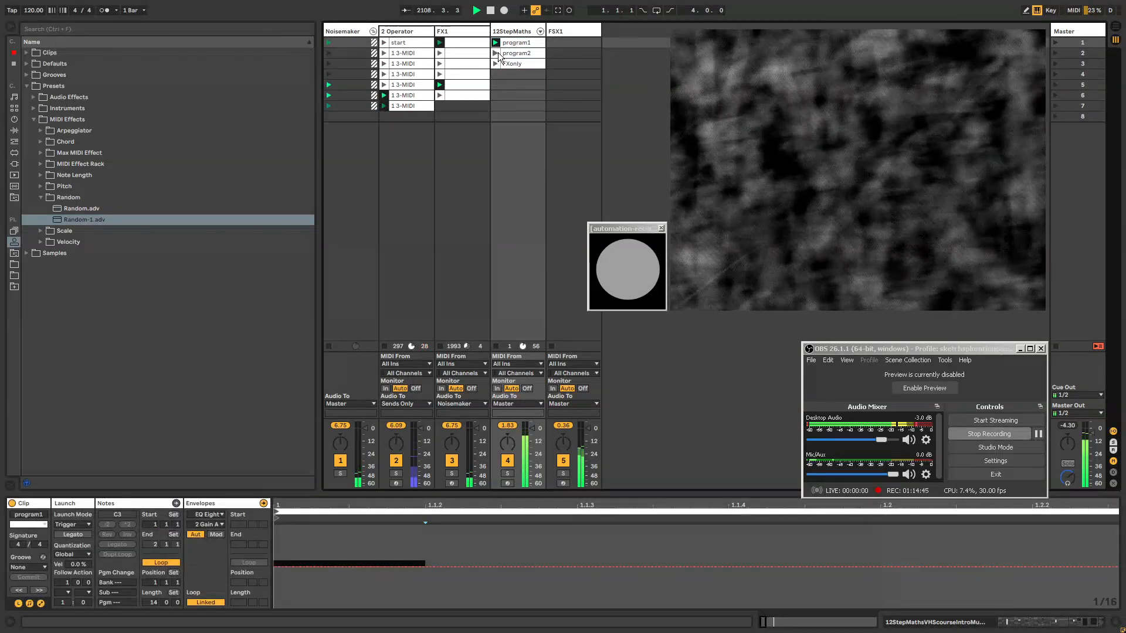
left_click(496, 54)
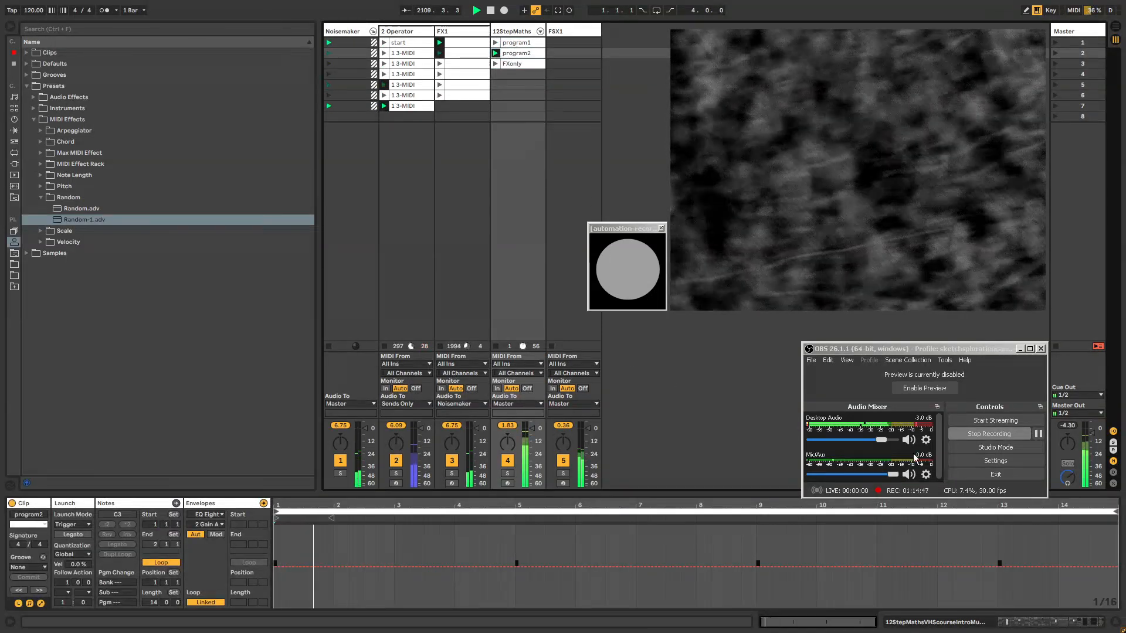